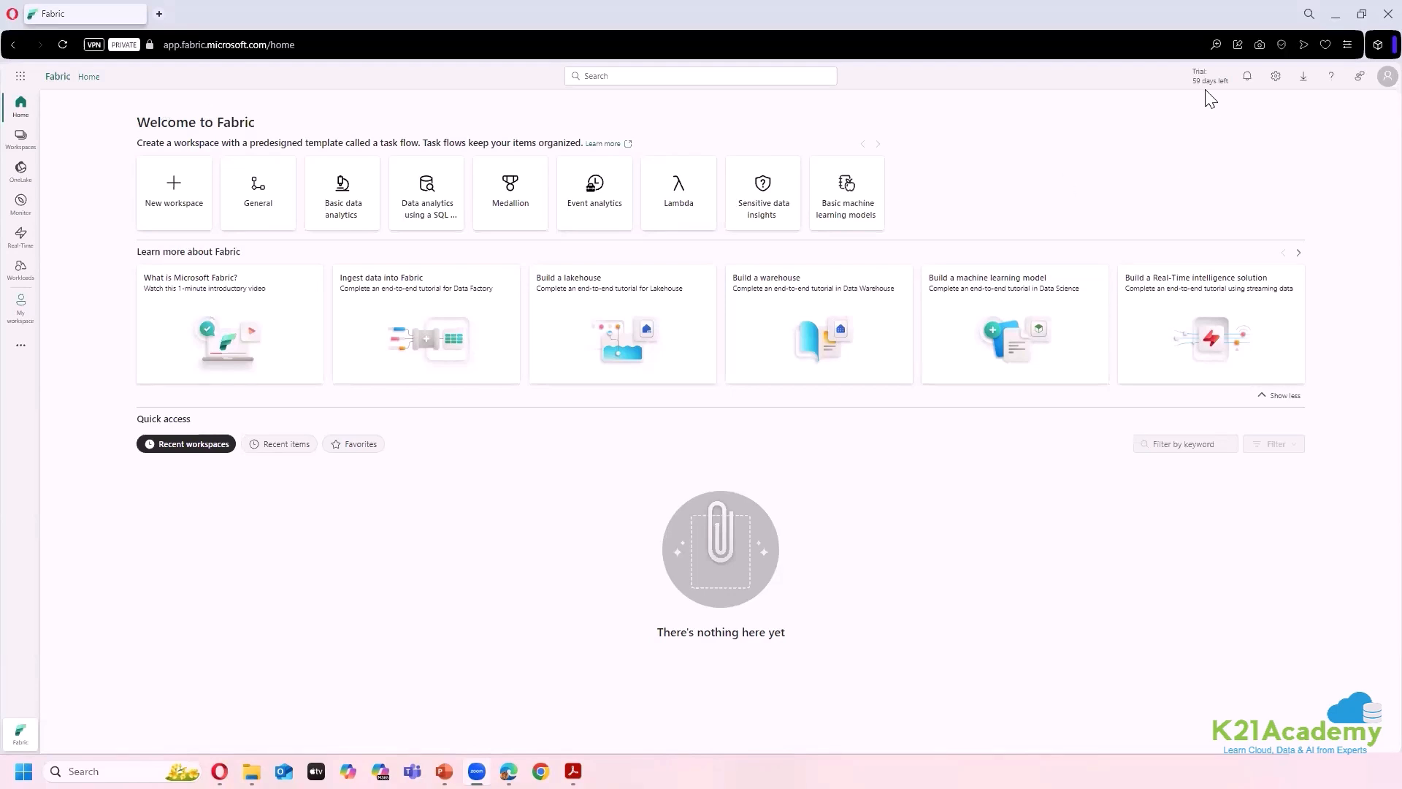
# - Create a workspace named FabricWSClass02 with the Trial license mode and dismiss the task flow introductions
pyautogui.click(188, 212)
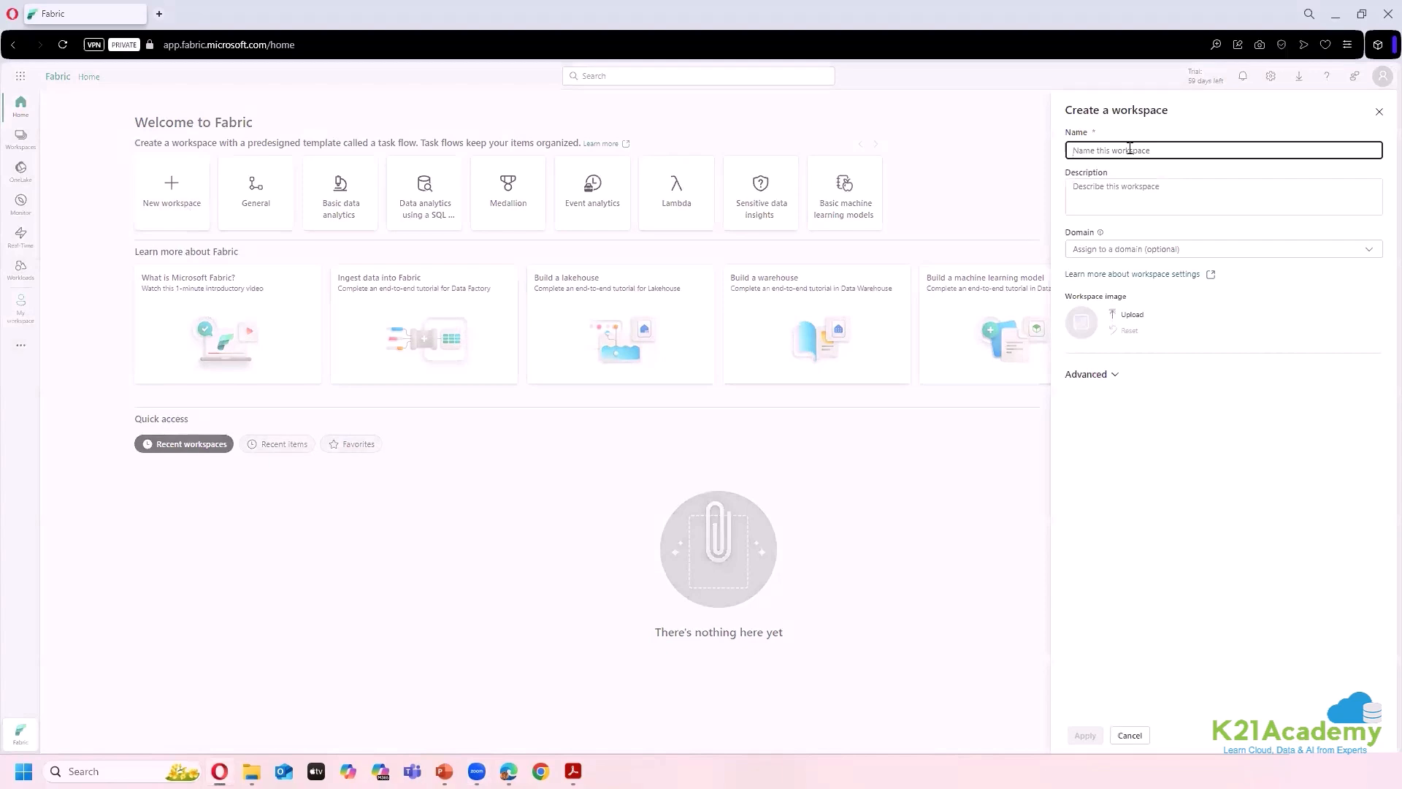
pyautogui.write('FabricW')
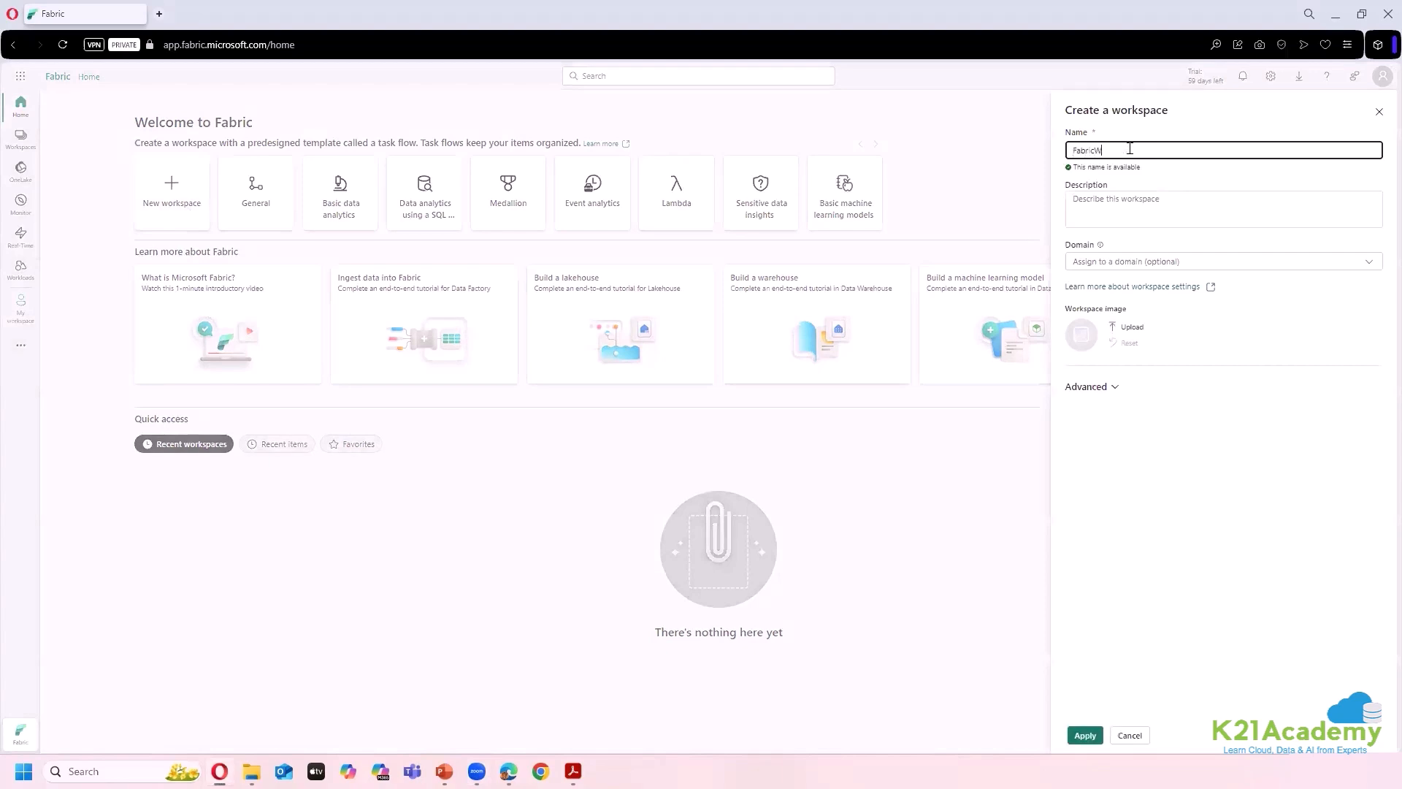
pyautogui.write('SClass02')
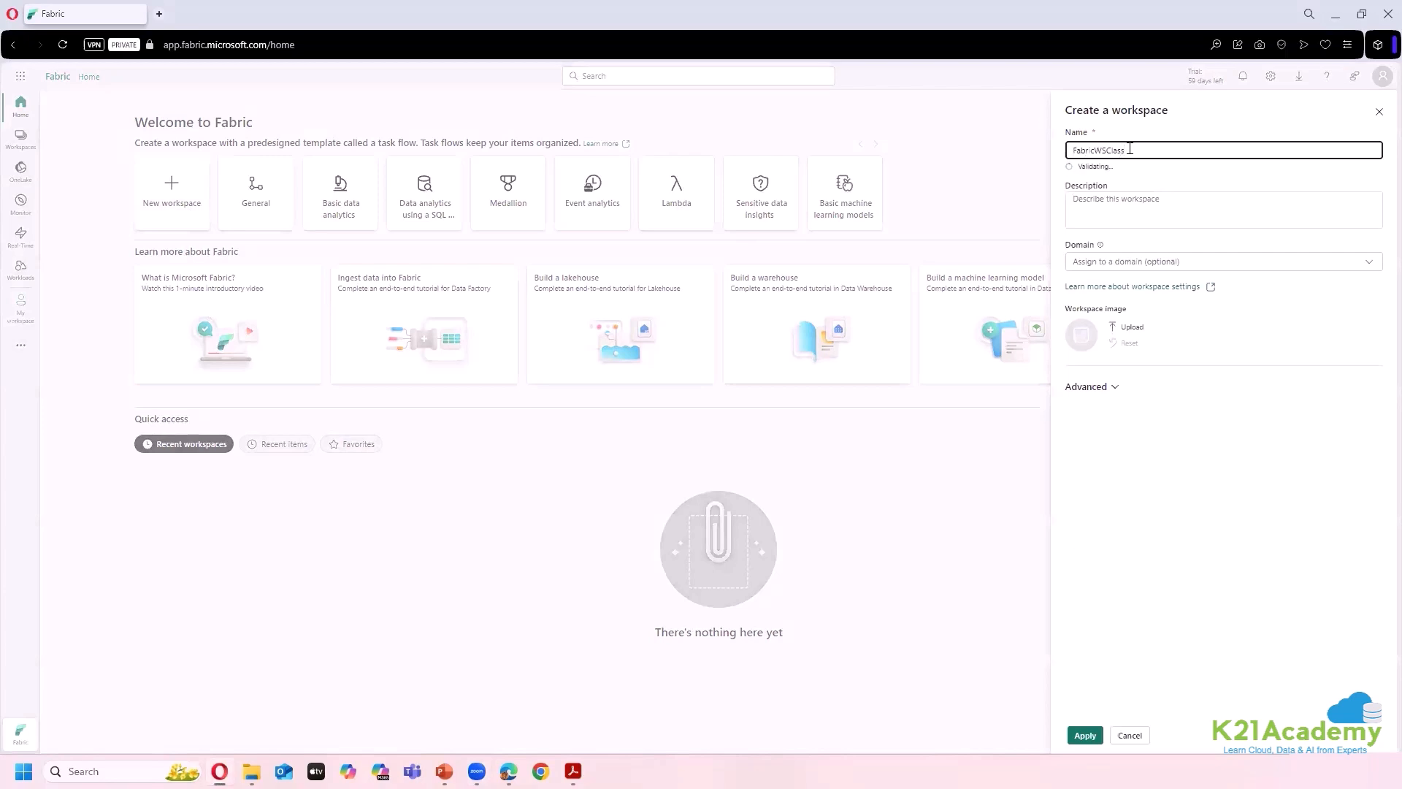
pyautogui.click(1112, 388)
pyautogui.scroll(-2, 1110, 502)
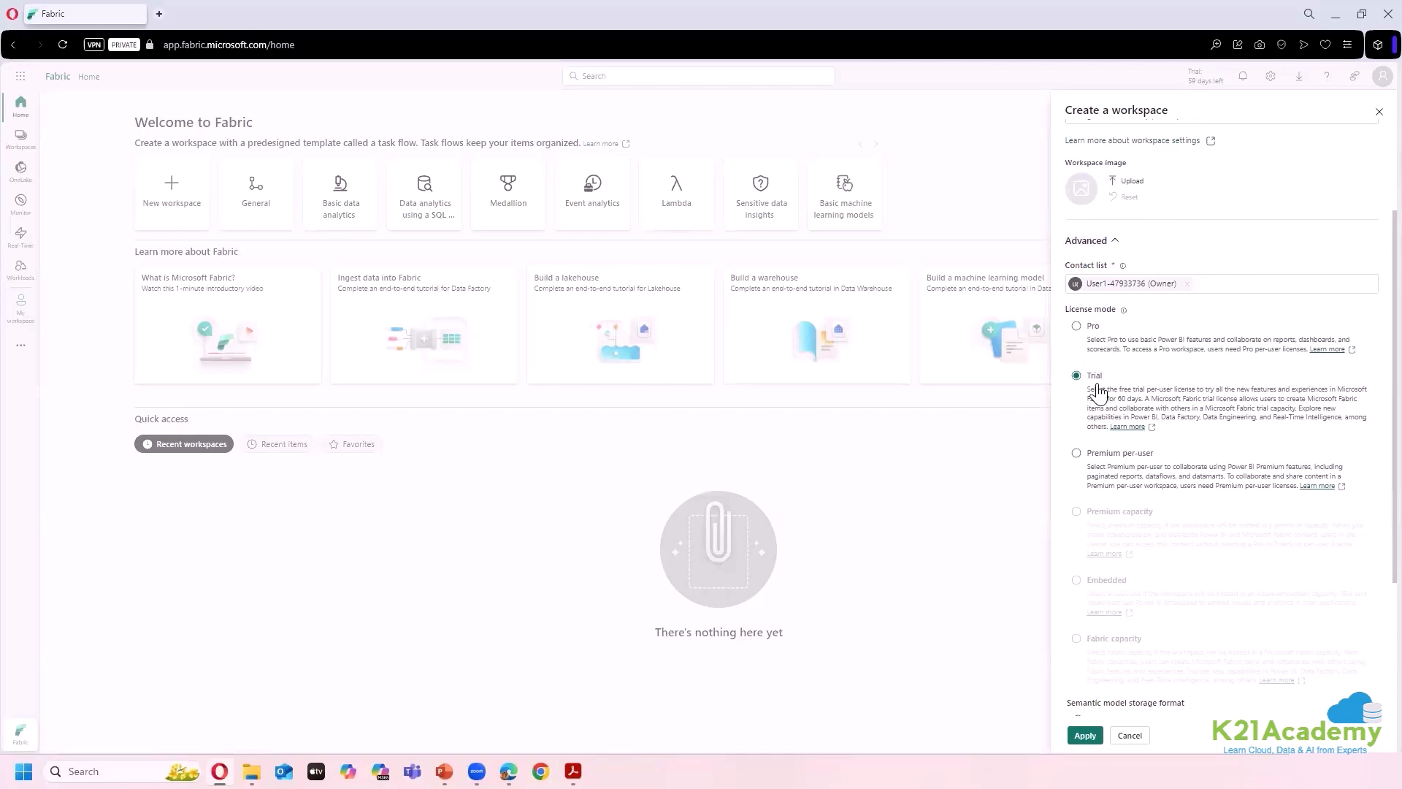
pyautogui.scroll(-1, 1117, 462)
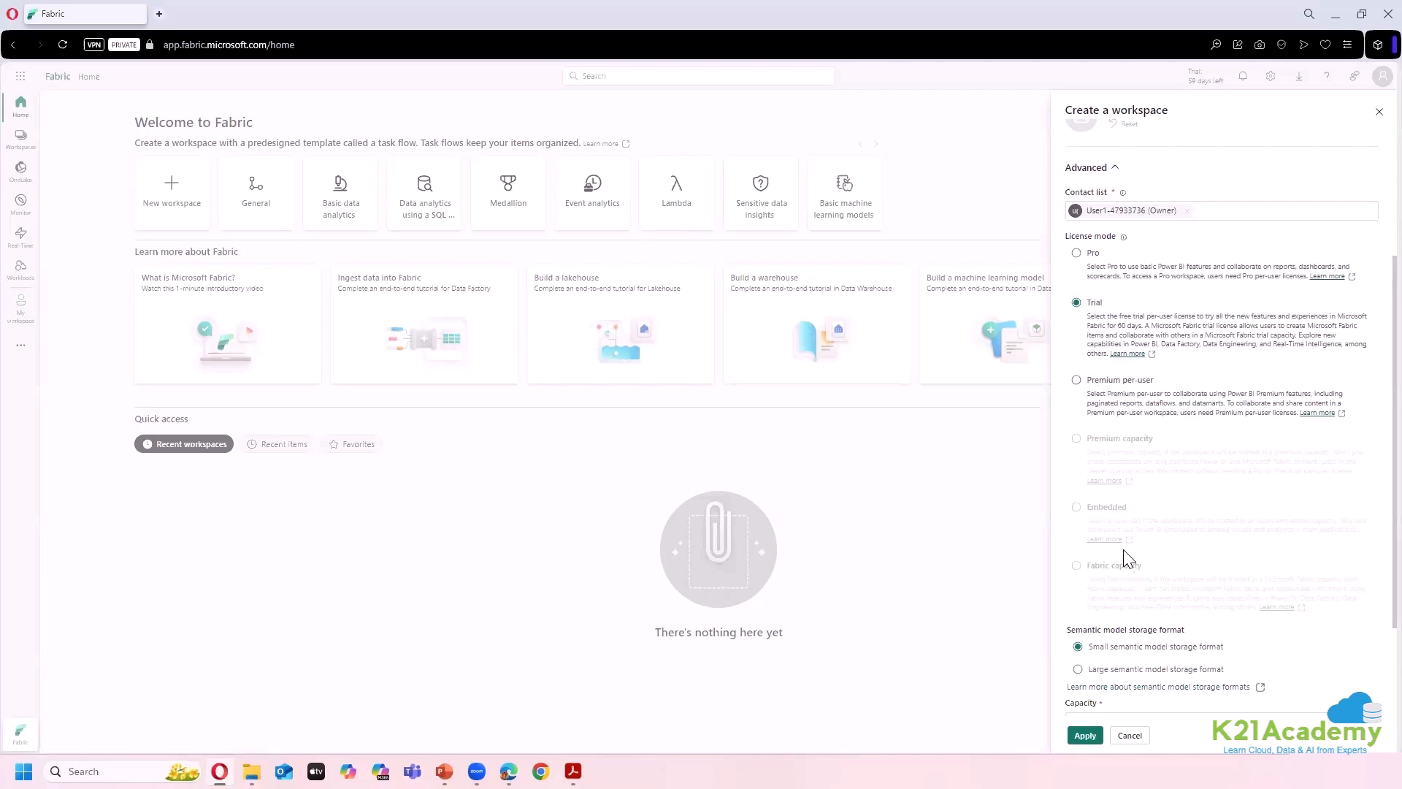
pyautogui.scroll(1, 1110, 380)
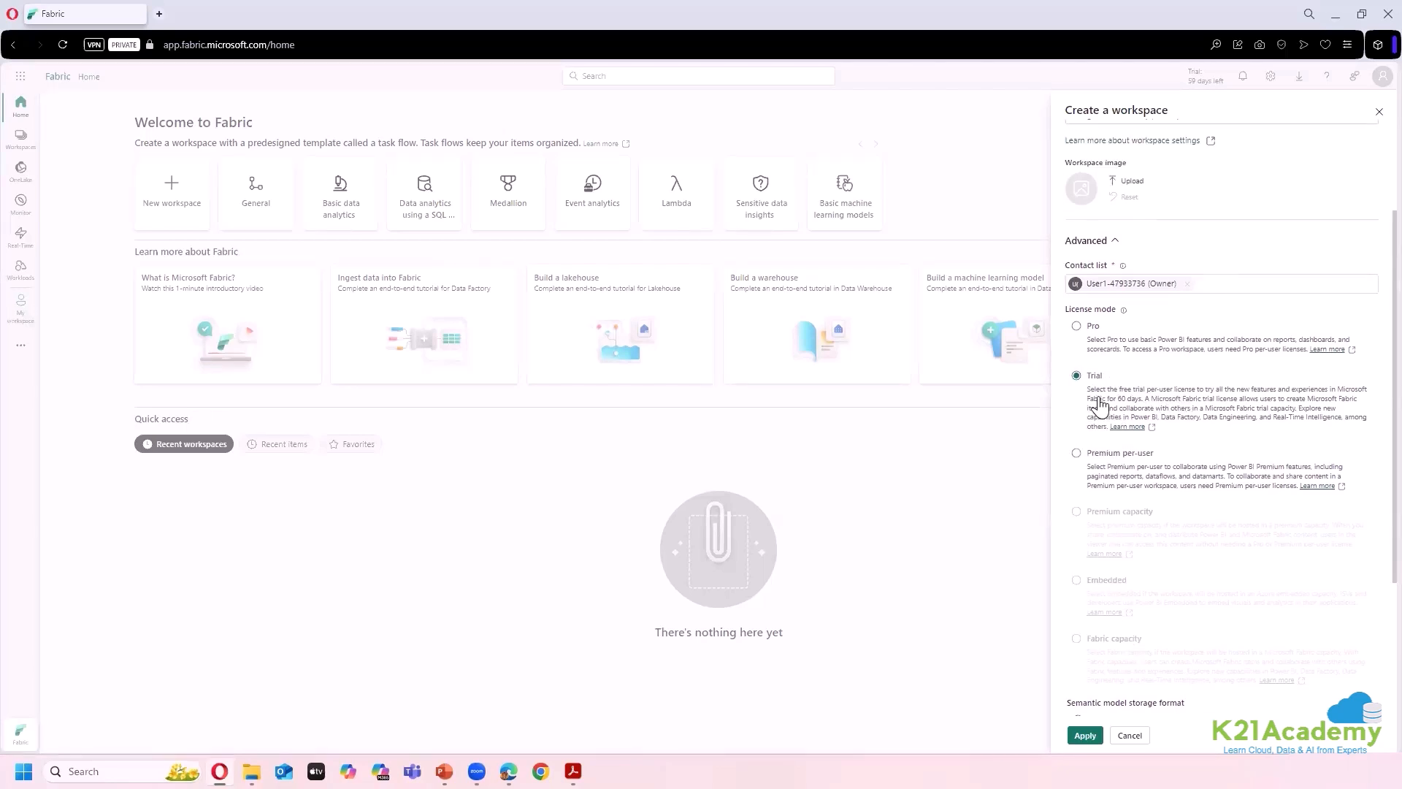
pyautogui.scroll(-3, 1100, 404)
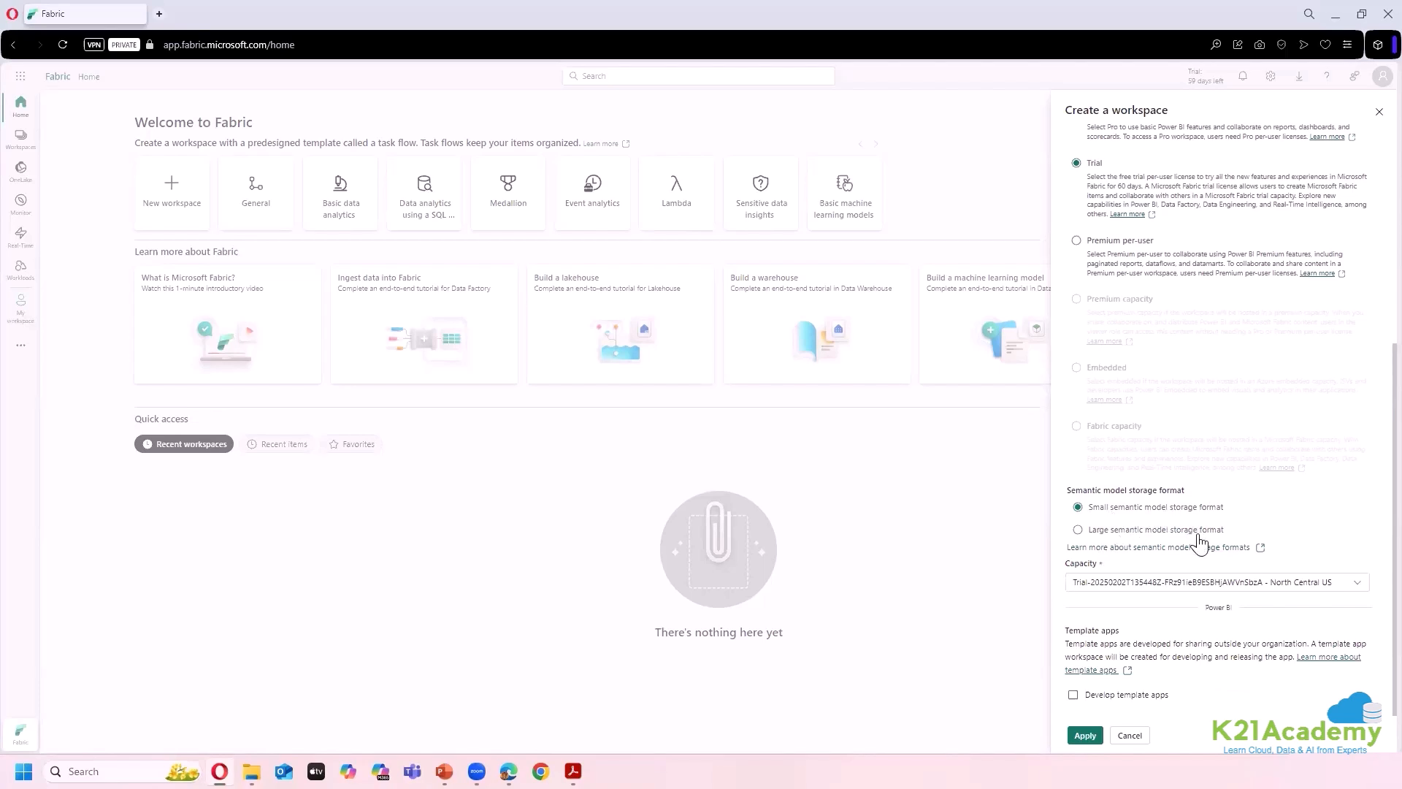
pyautogui.click(1084, 736)
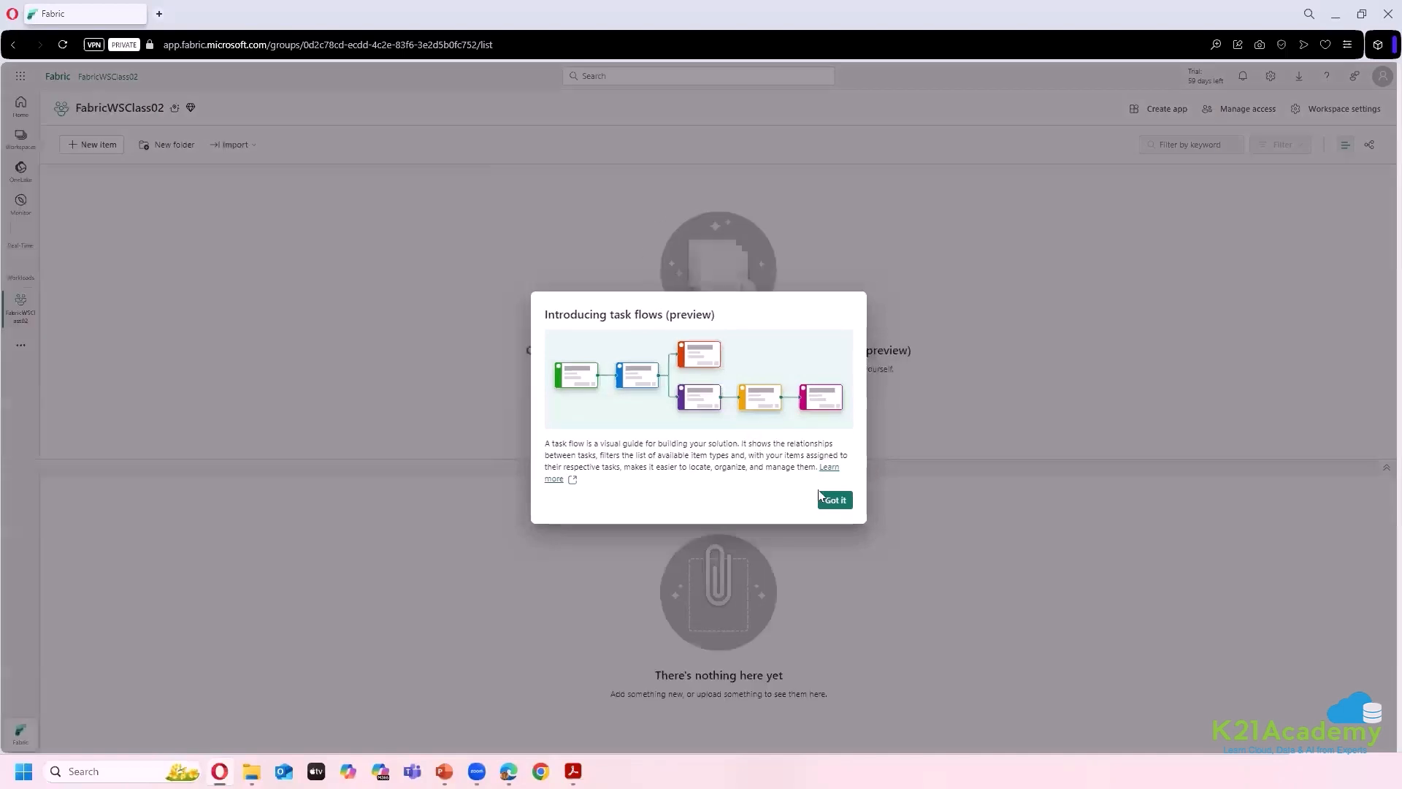
pyautogui.click(835, 501)
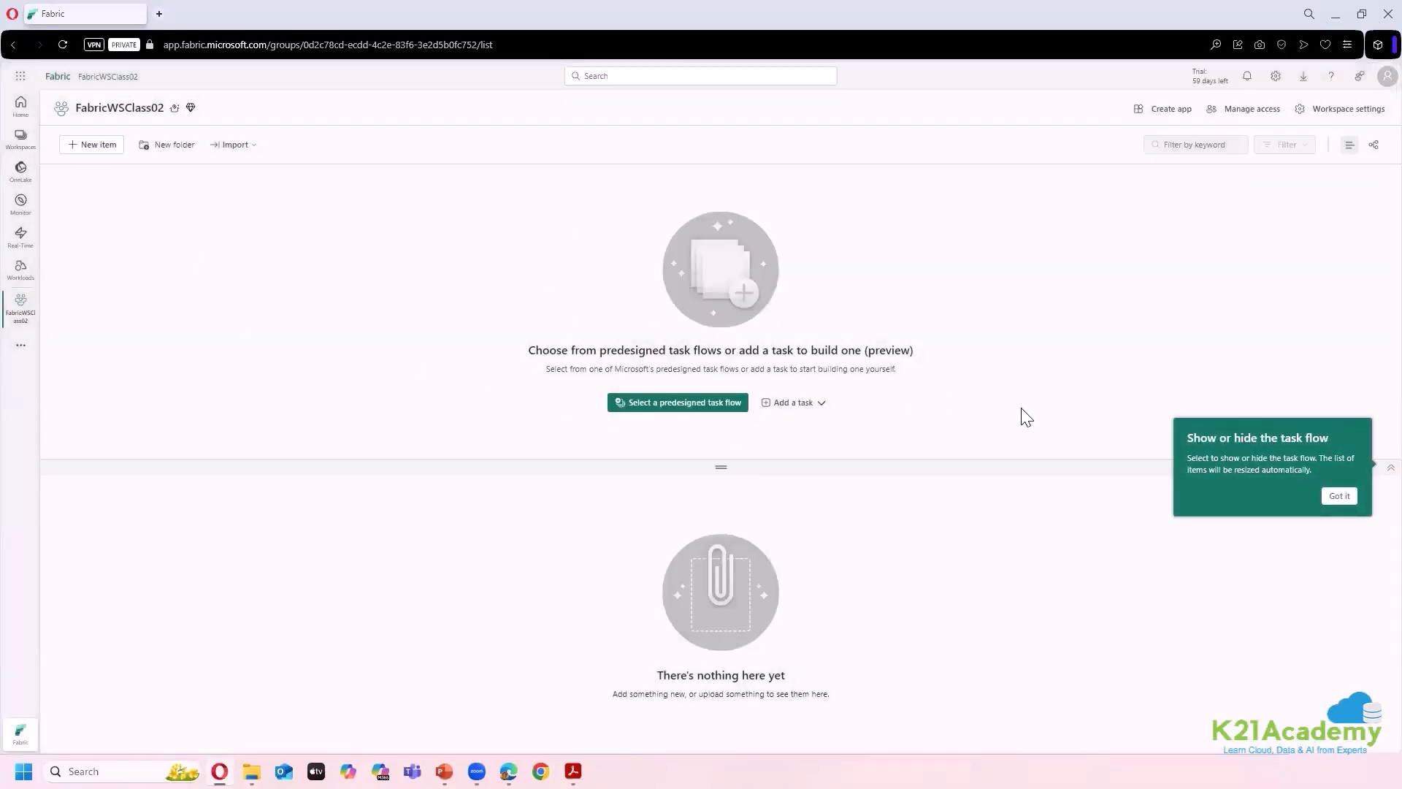
pyautogui.click(1339, 496)
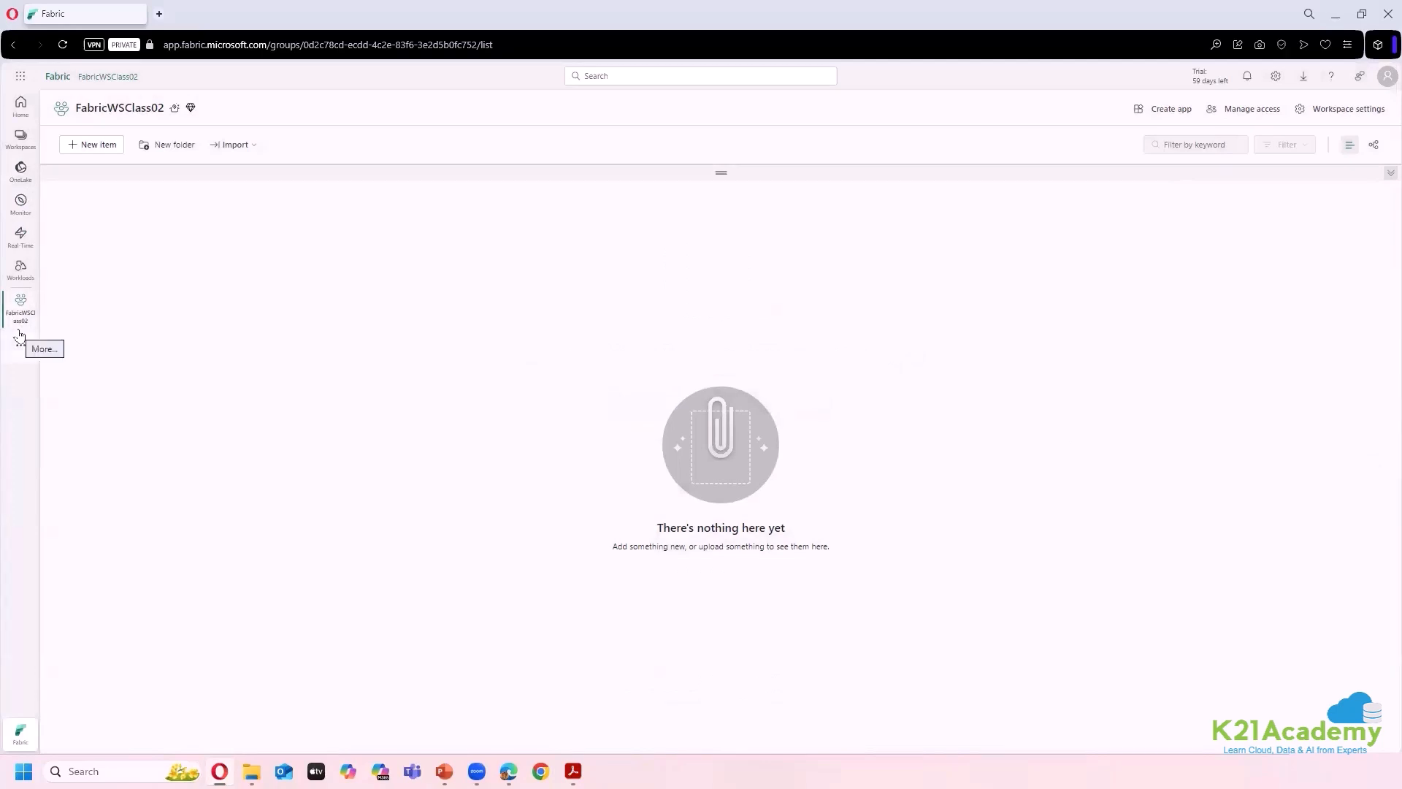
# - Open the Data Engineering workload and examine the item types it offers, including Lakehouse
pyautogui.click(23, 270)
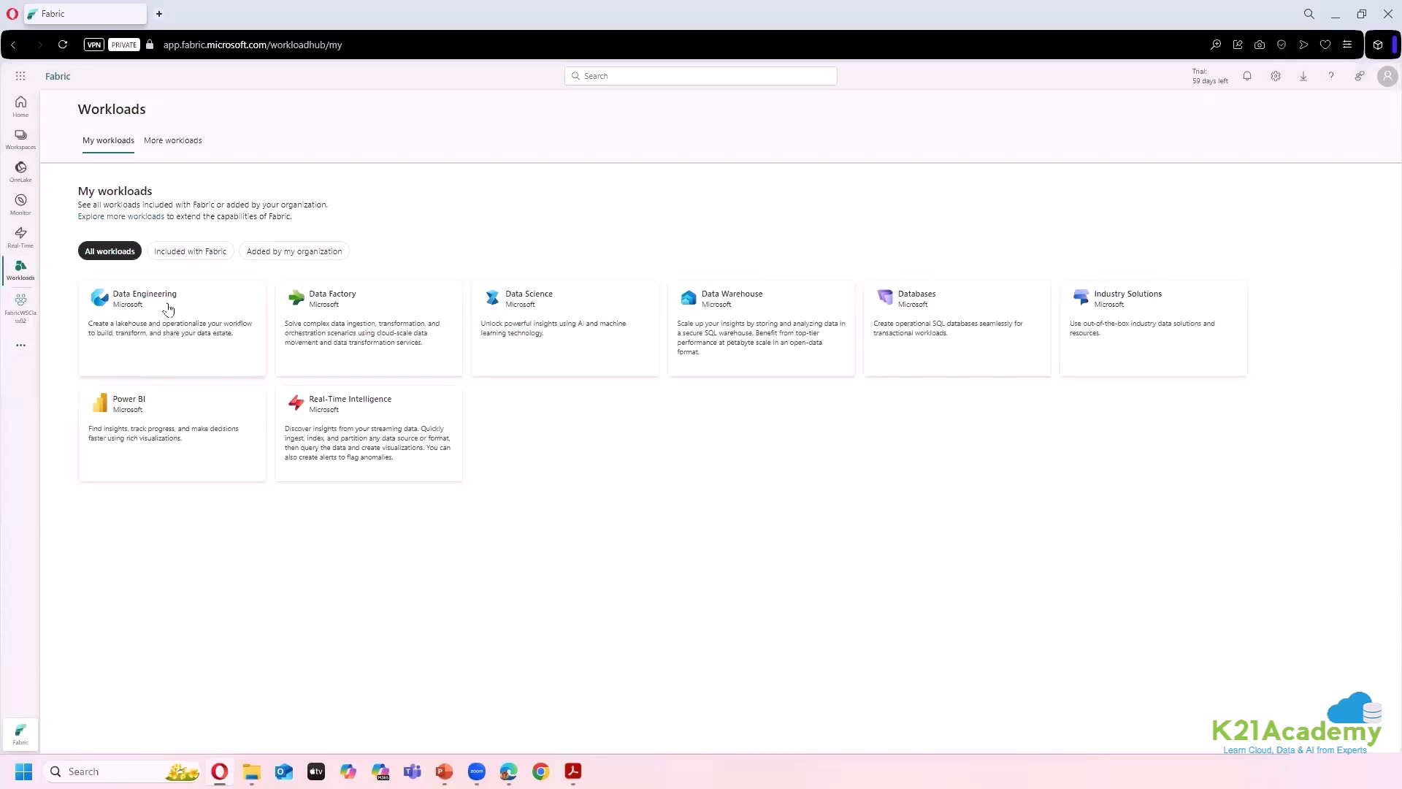
pyautogui.click(168, 308)
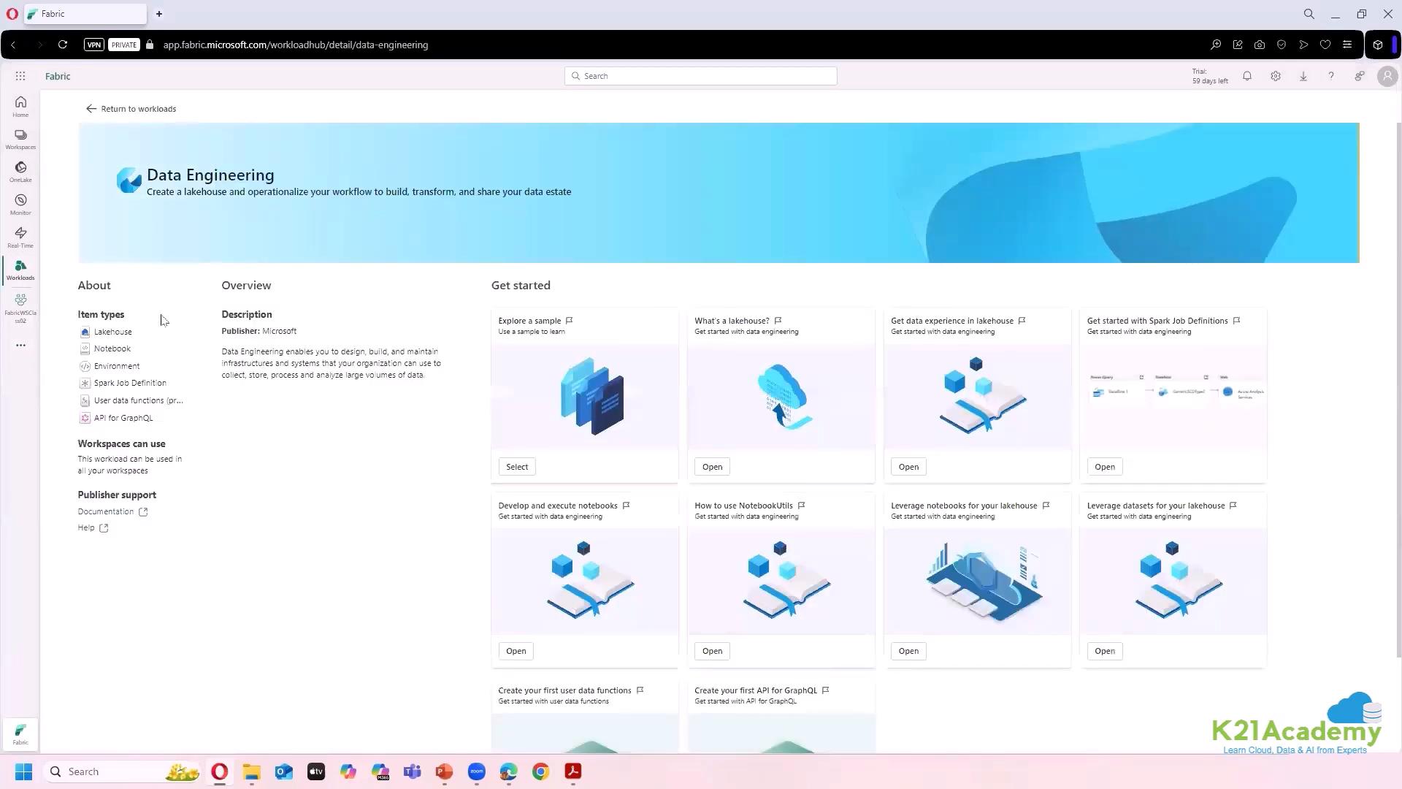
pyautogui.moveTo(96, 333); pyautogui.dragTo(143, 340)
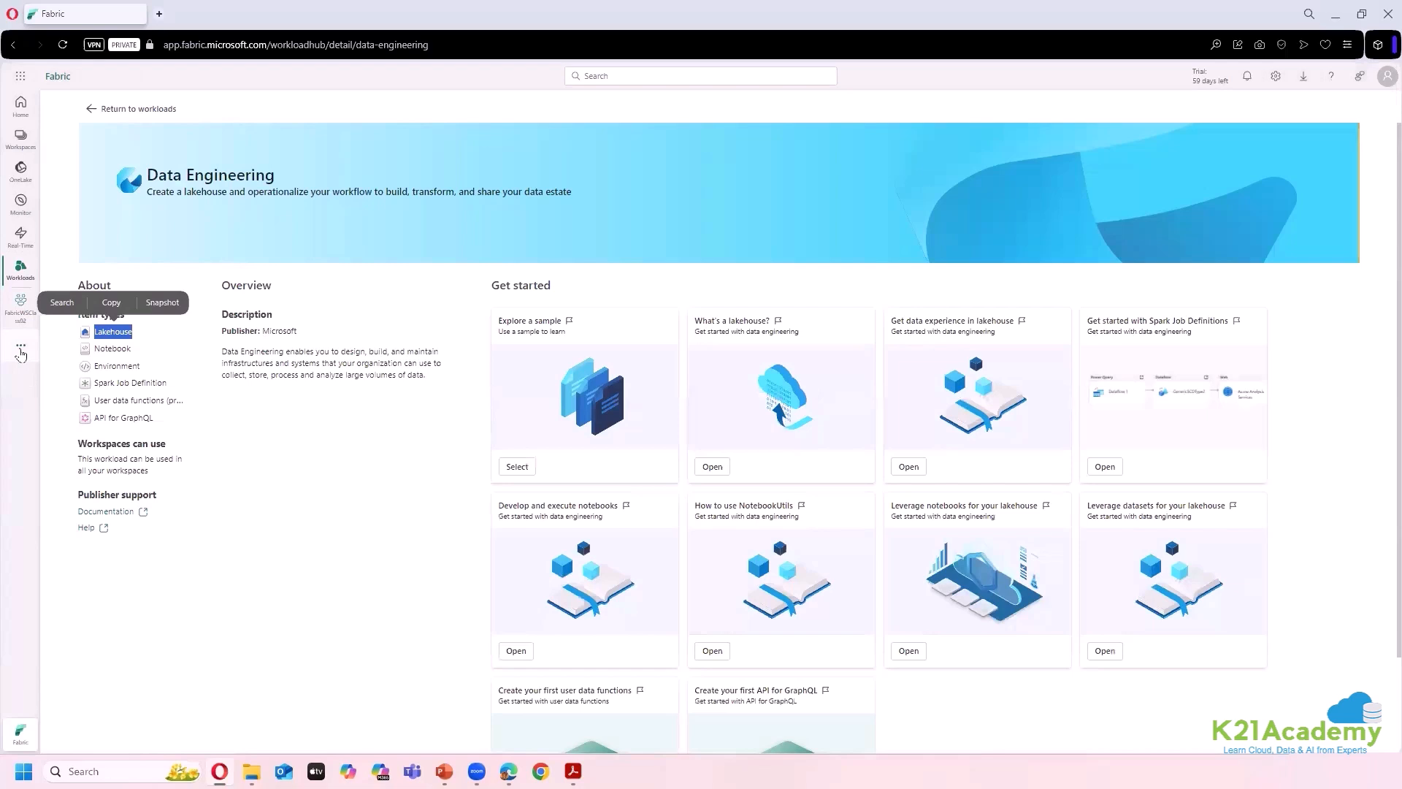
# - Examine the enlarged page of item types that can be created, and return to the FabricWSClass02 workspace
pyautogui.click(20, 351)
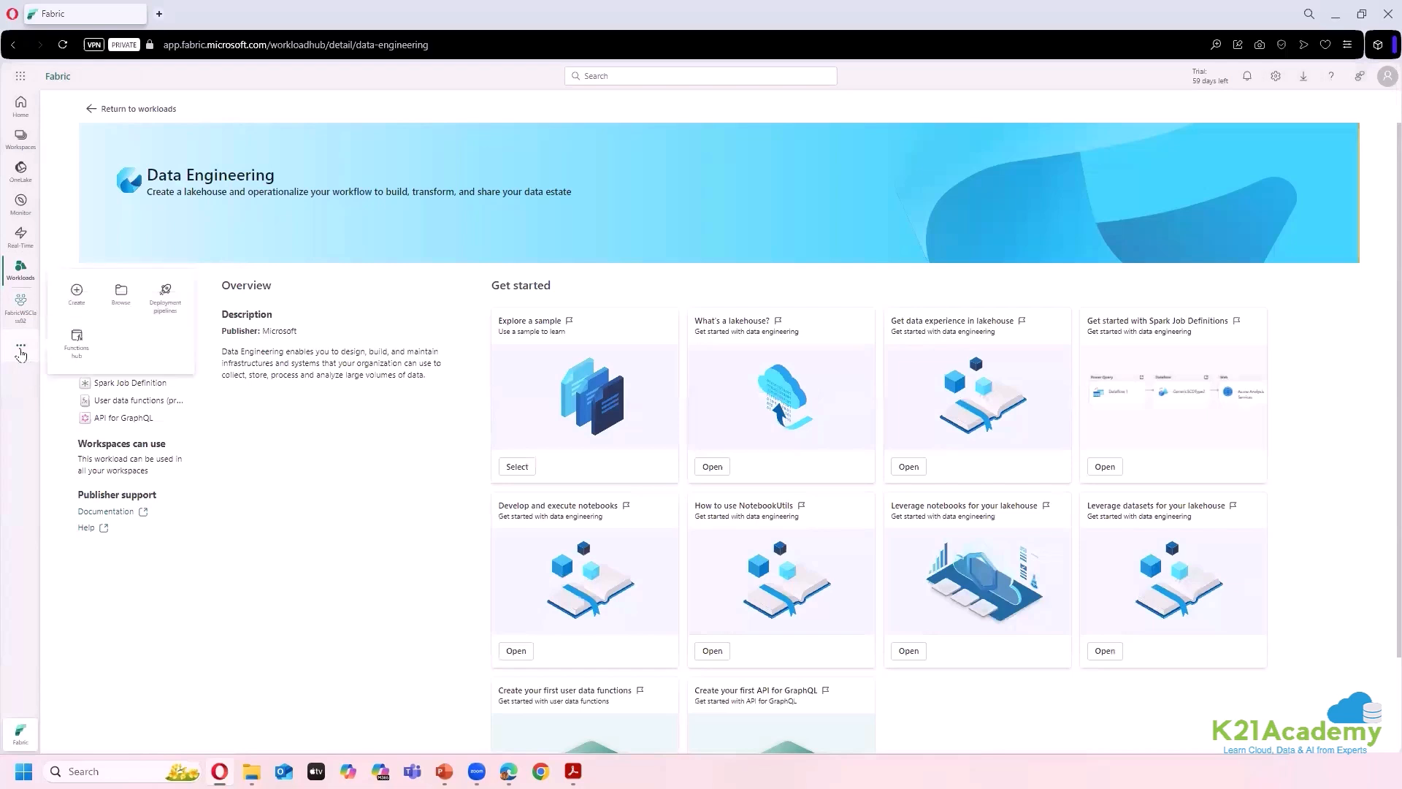
pyautogui.click(76, 301)
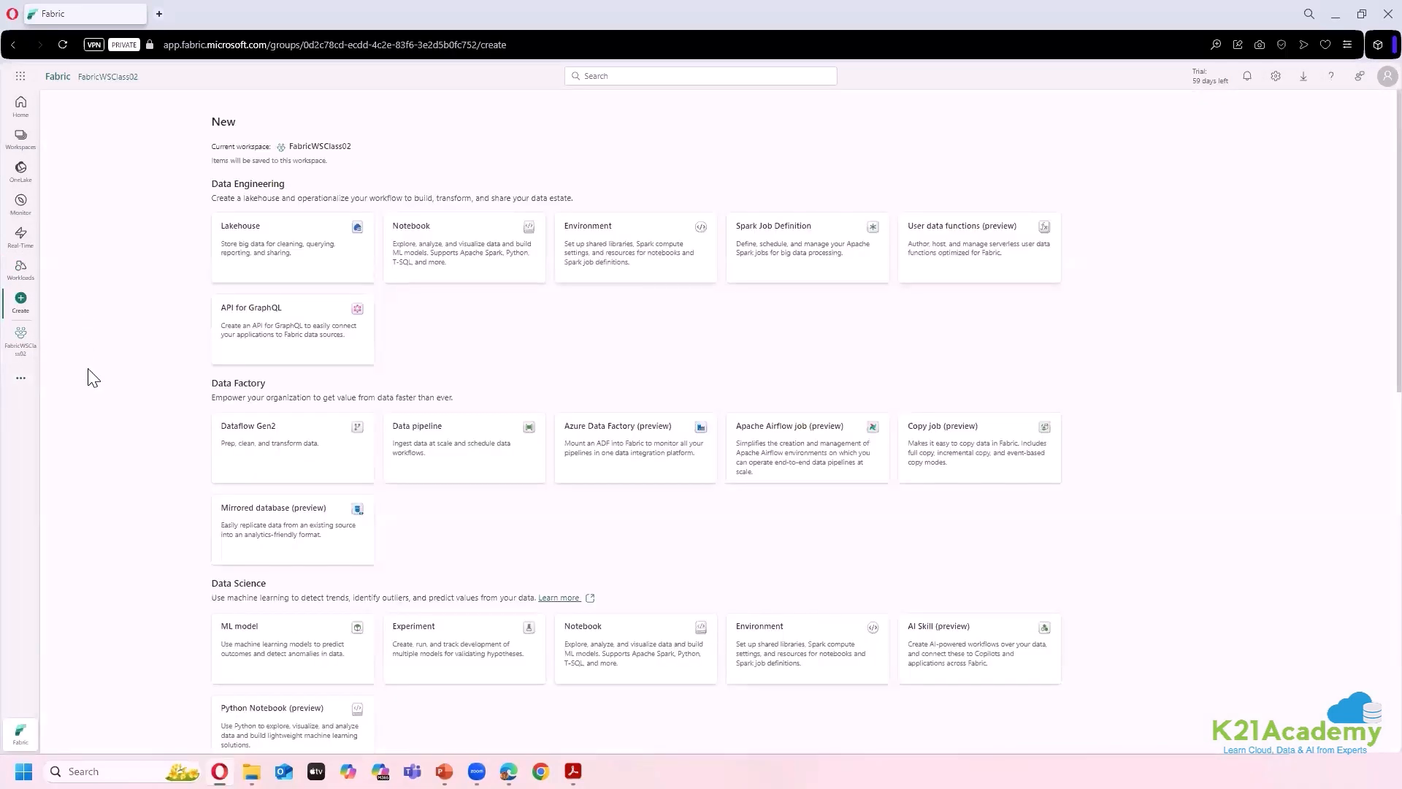
pyautogui.hotkey('ctrl', '+')
pyautogui.hotkey('ctrl', '+')
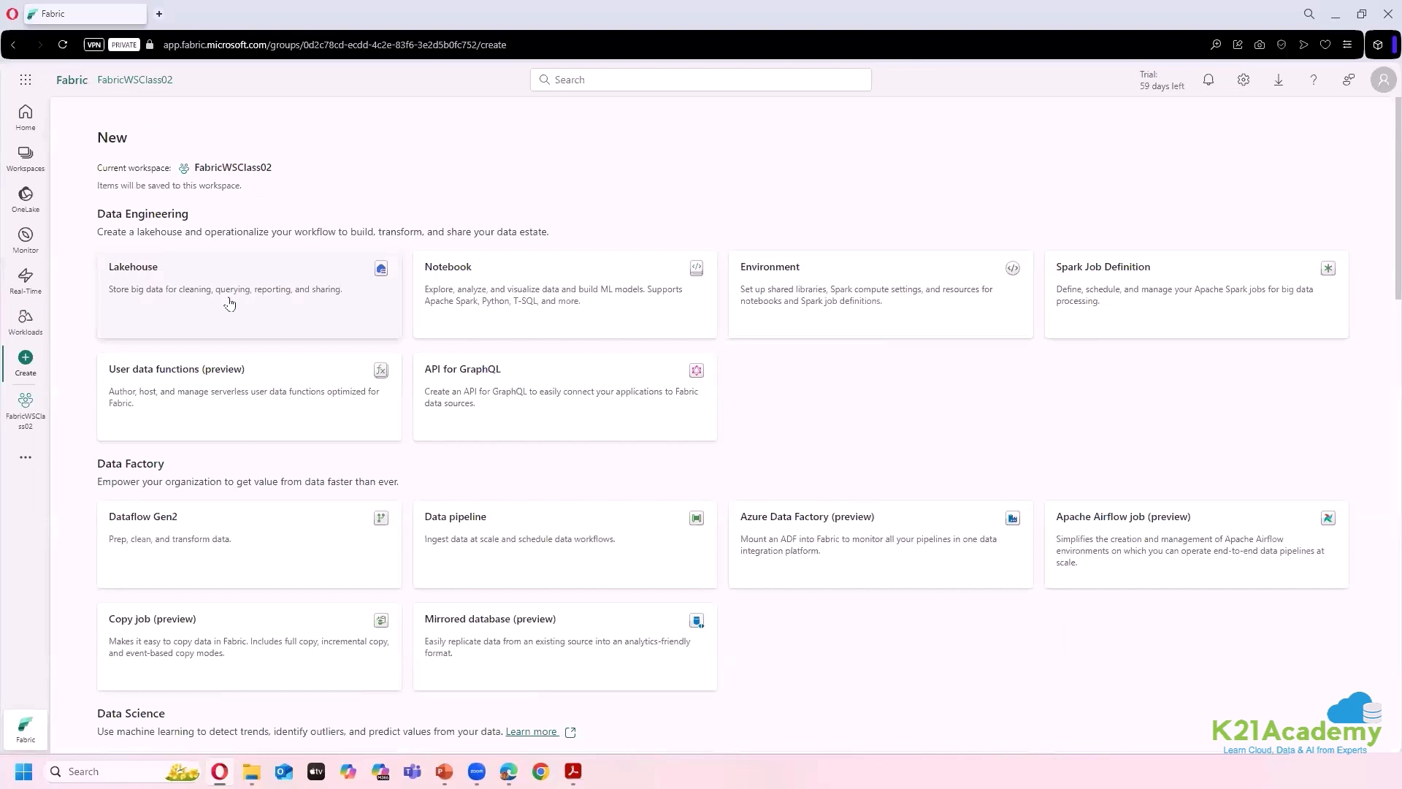
pyautogui.click(26, 420)
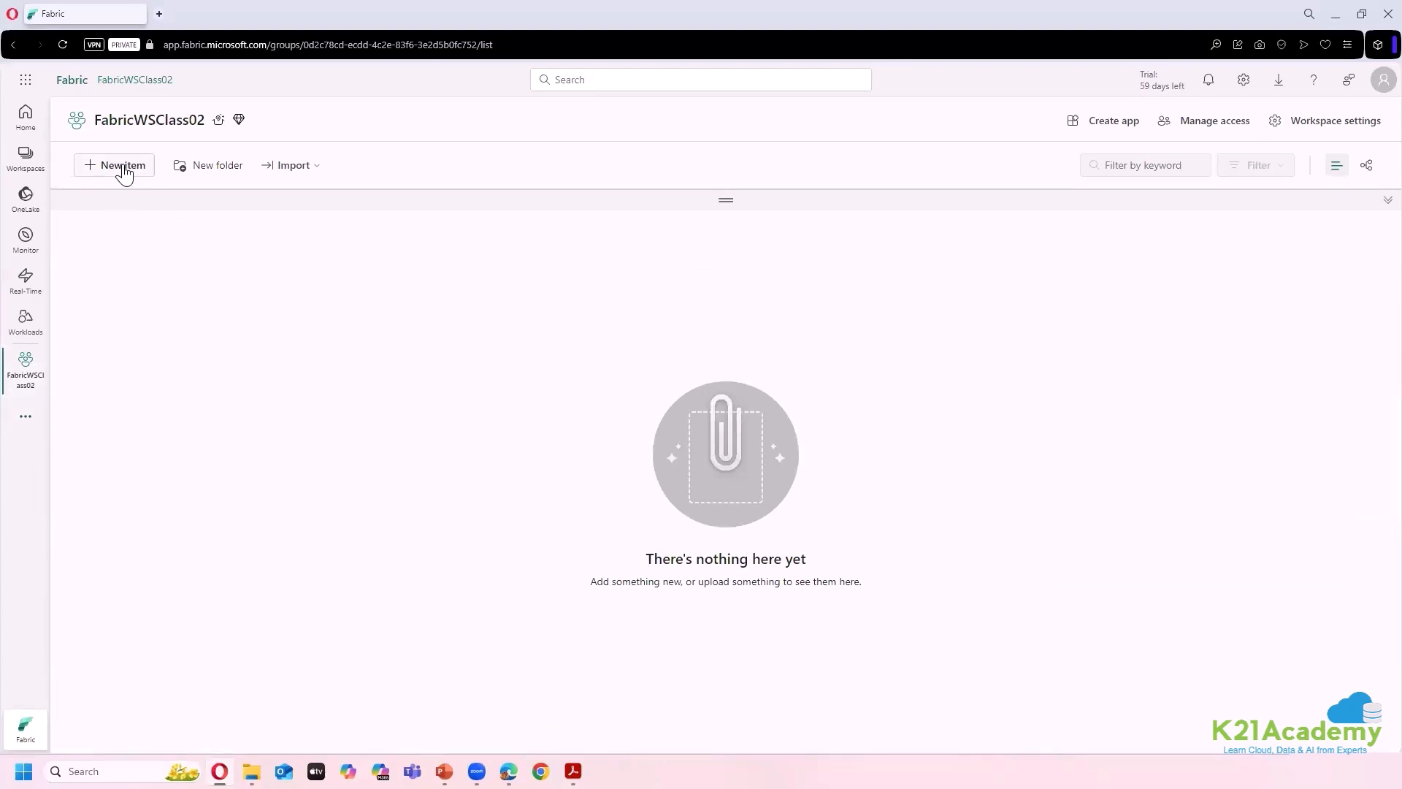
# - Examine the categories of new items available in the workspace, from Get data through Develop data, and close the list
pyautogui.click(122, 165)
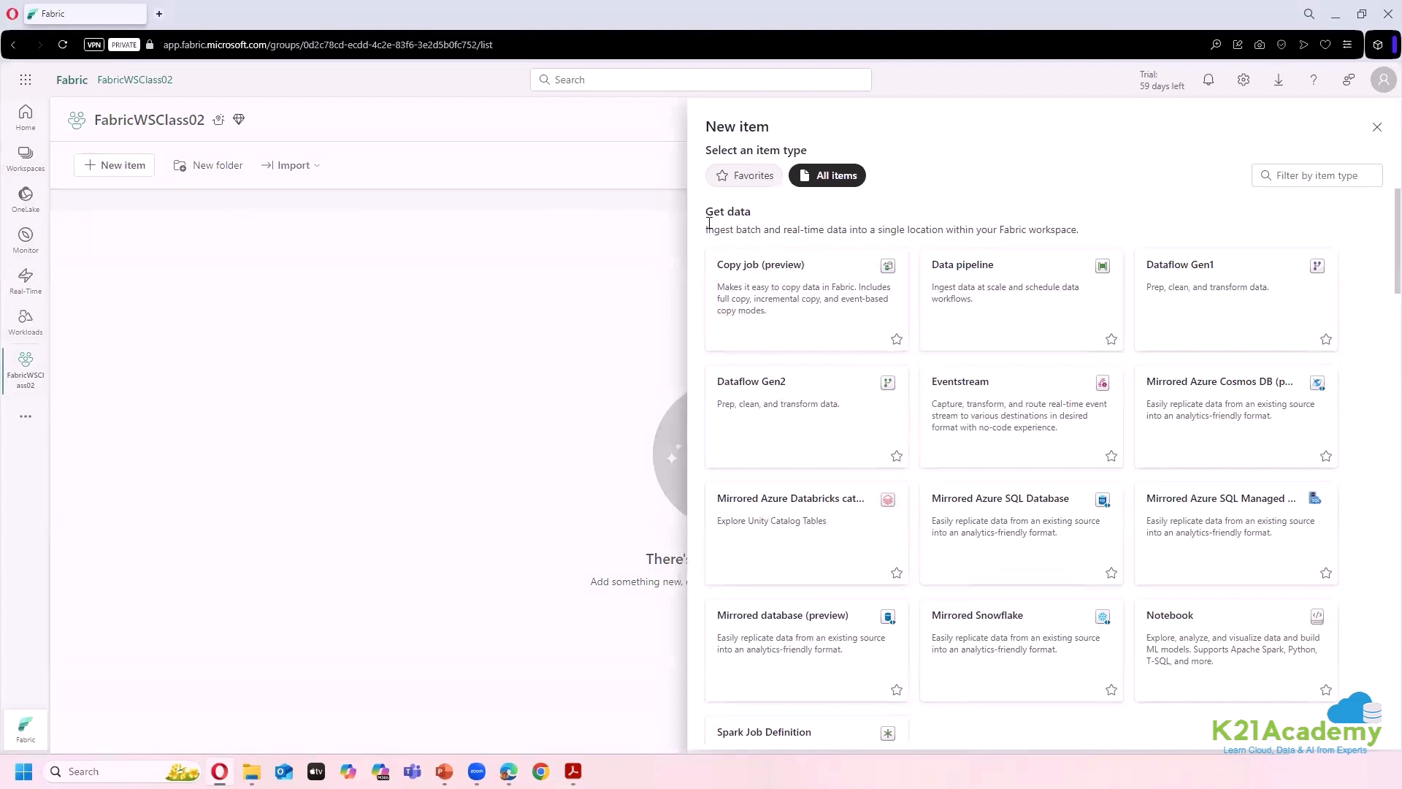
pyautogui.moveTo(705, 211); pyautogui.dragTo(755, 212)
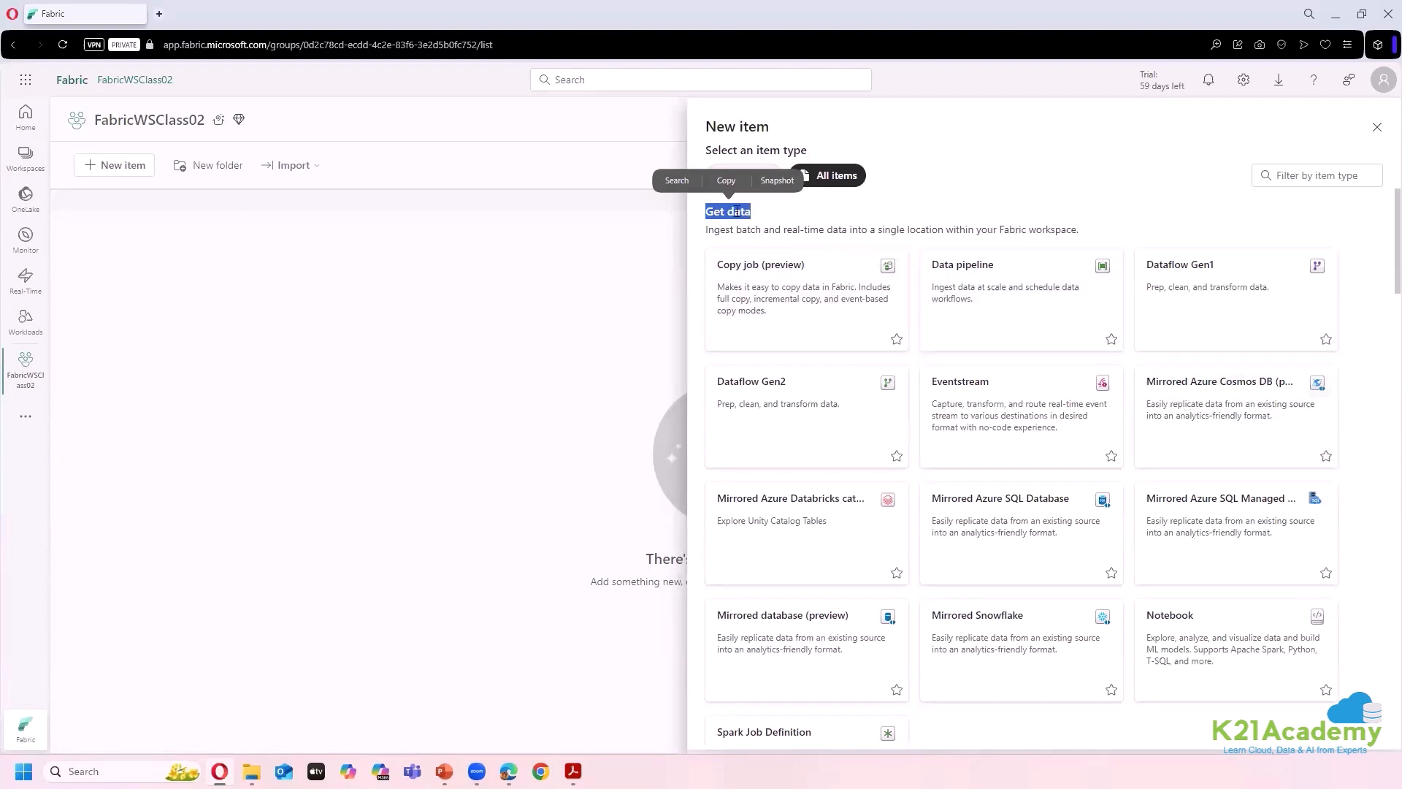
pyautogui.scroll(-6, 780, 442)
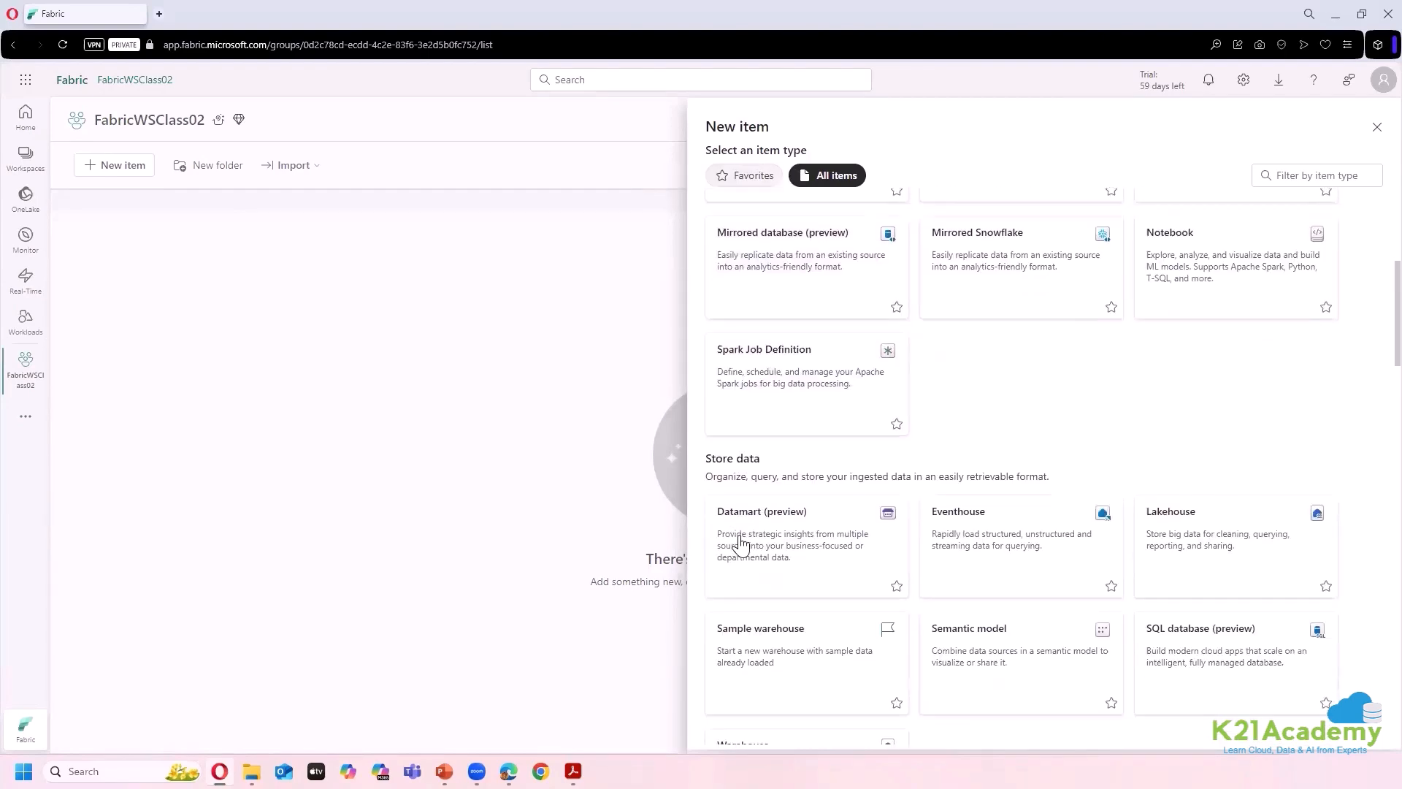
pyautogui.scroll(-6, 816, 473)
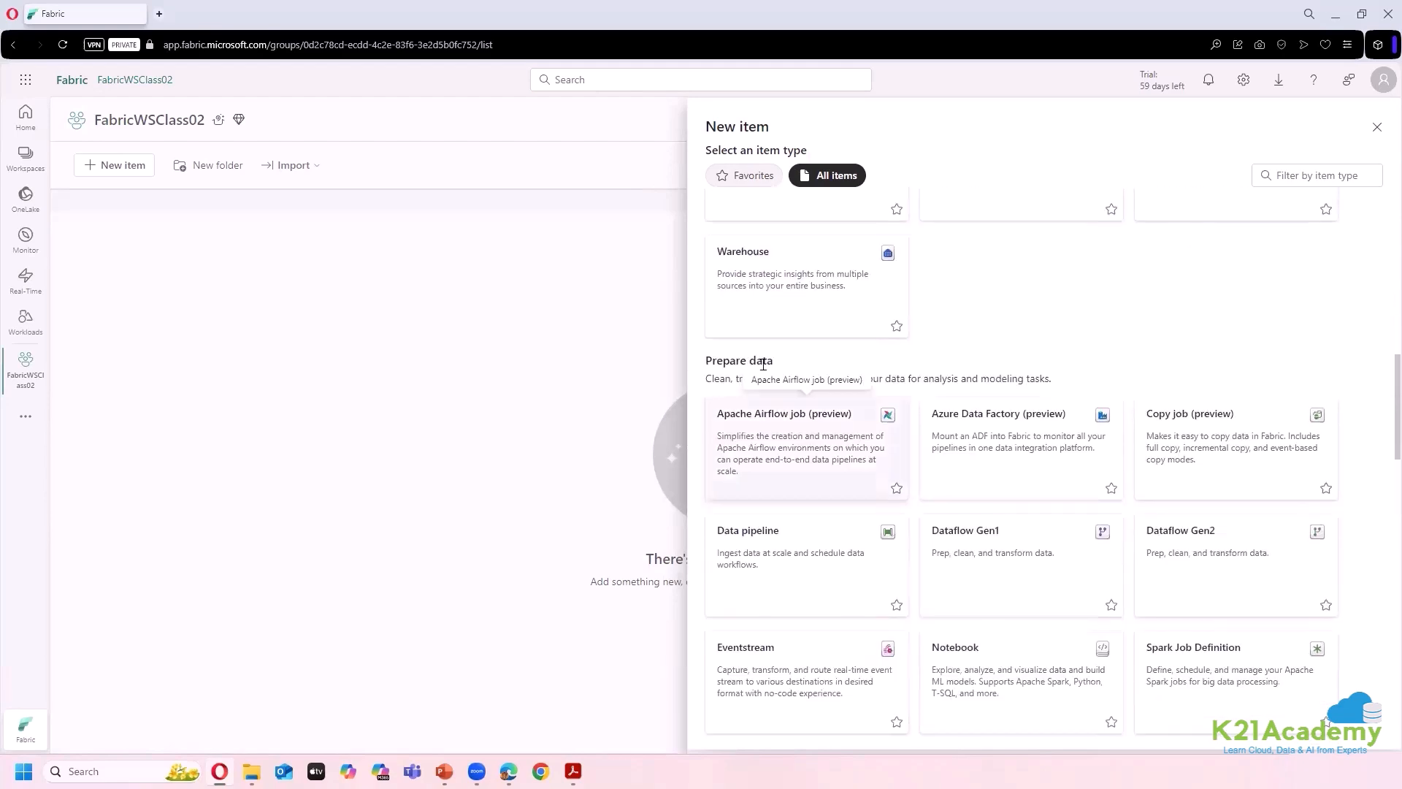
pyautogui.scroll(-6, 791, 417)
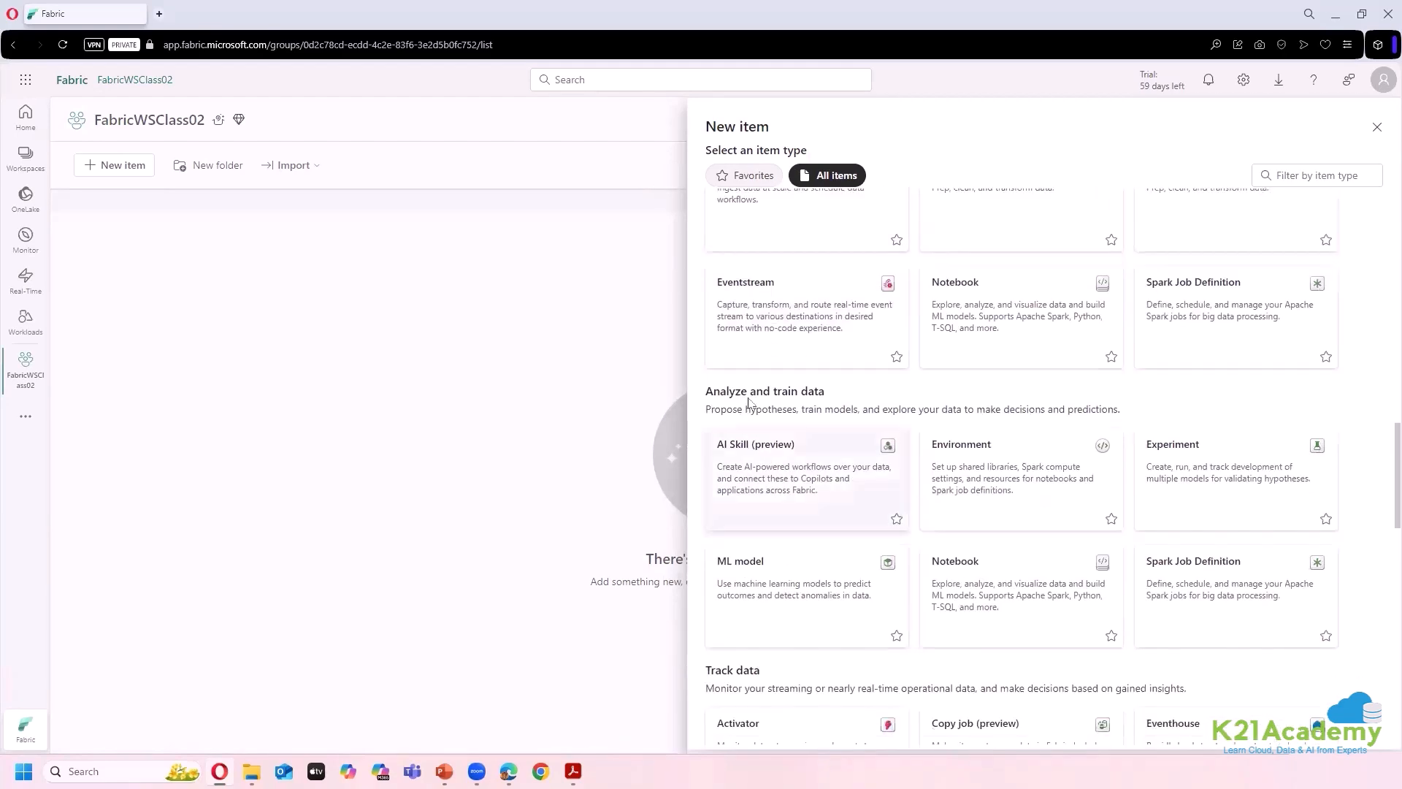
pyautogui.scroll(-11, 881, 466)
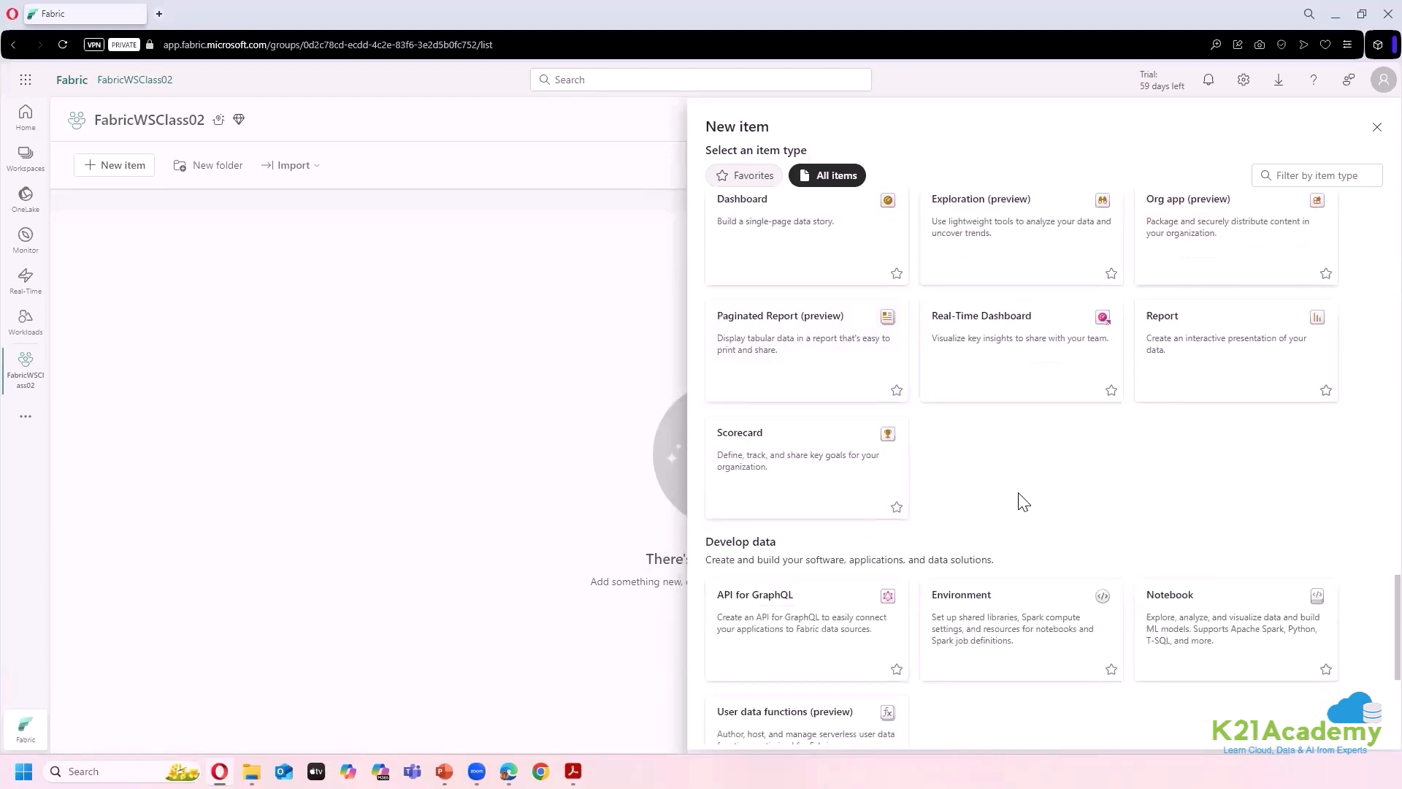
pyautogui.scroll(12, 989, 479)
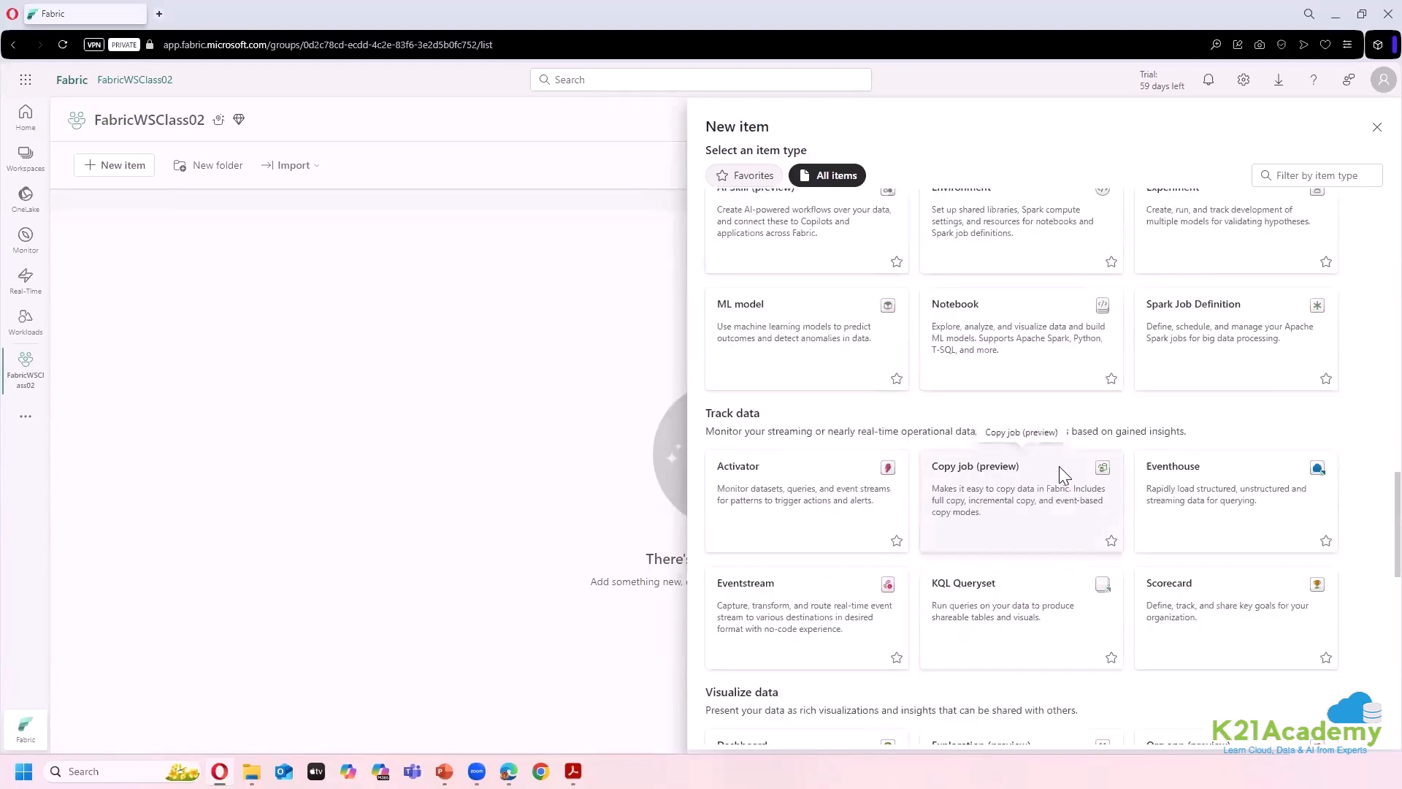
pyautogui.scroll(18, 1055, 476)
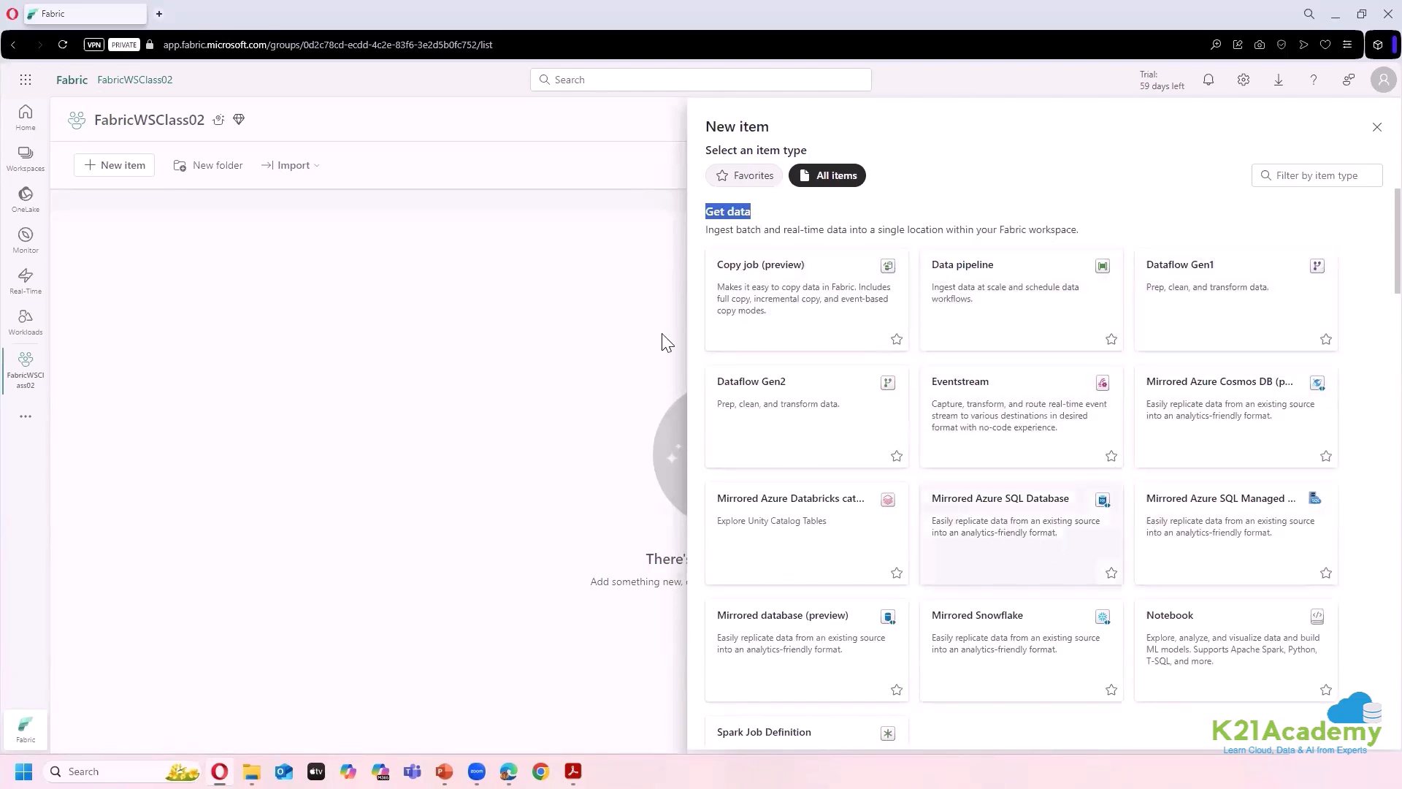
pyautogui.click(1376, 128)
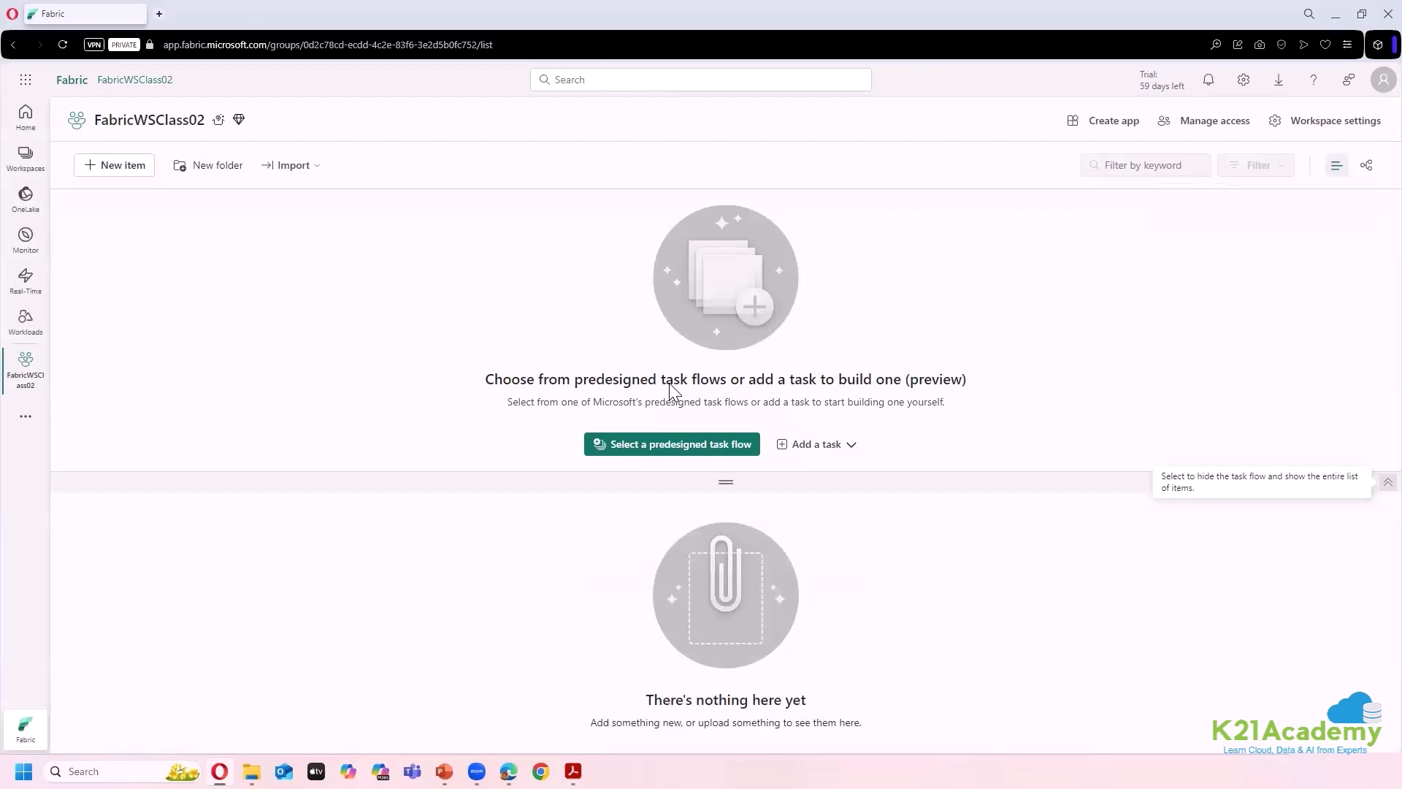
# - Hide the task flow area in the FabricWSClass02 workspace
pyautogui.click(1386, 482)
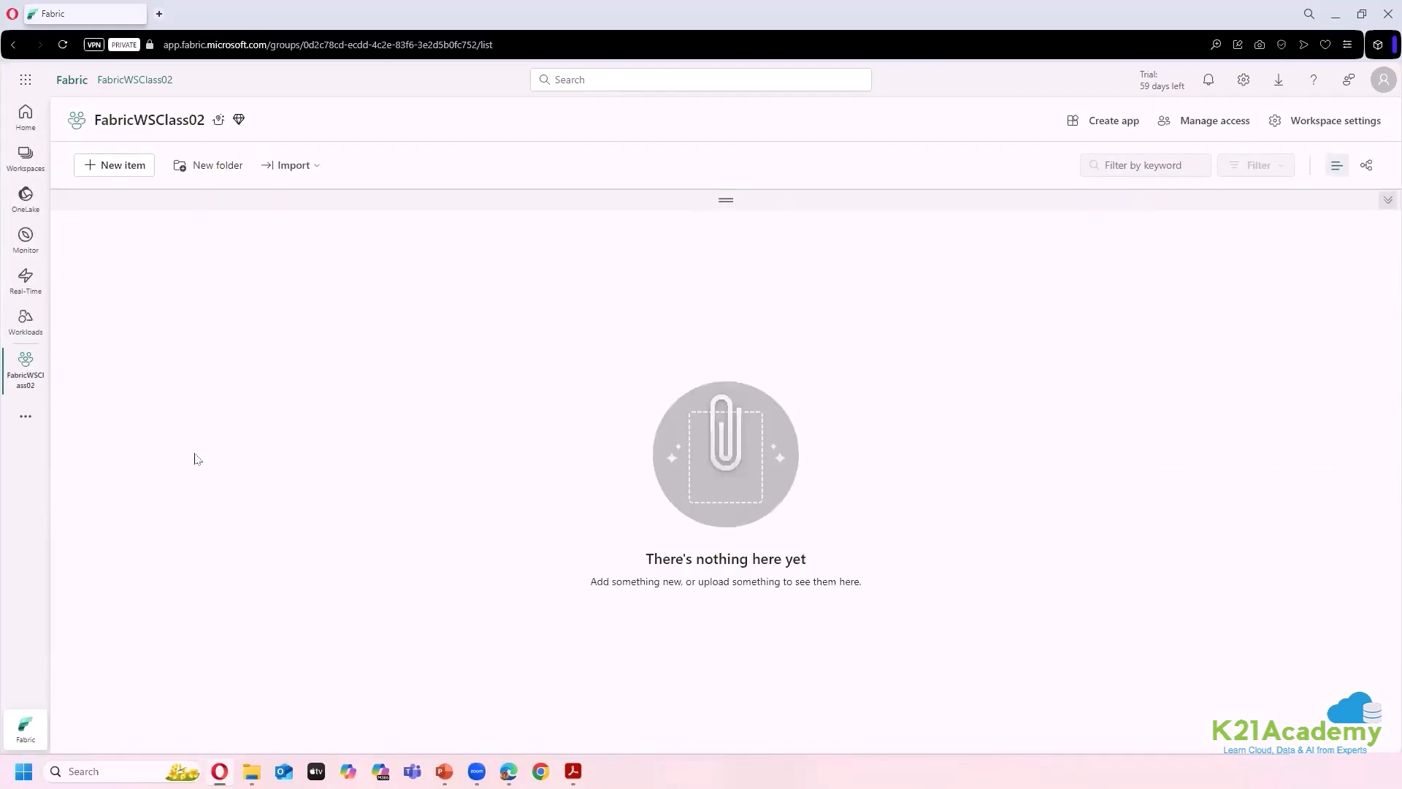
pyautogui.click(25, 416)
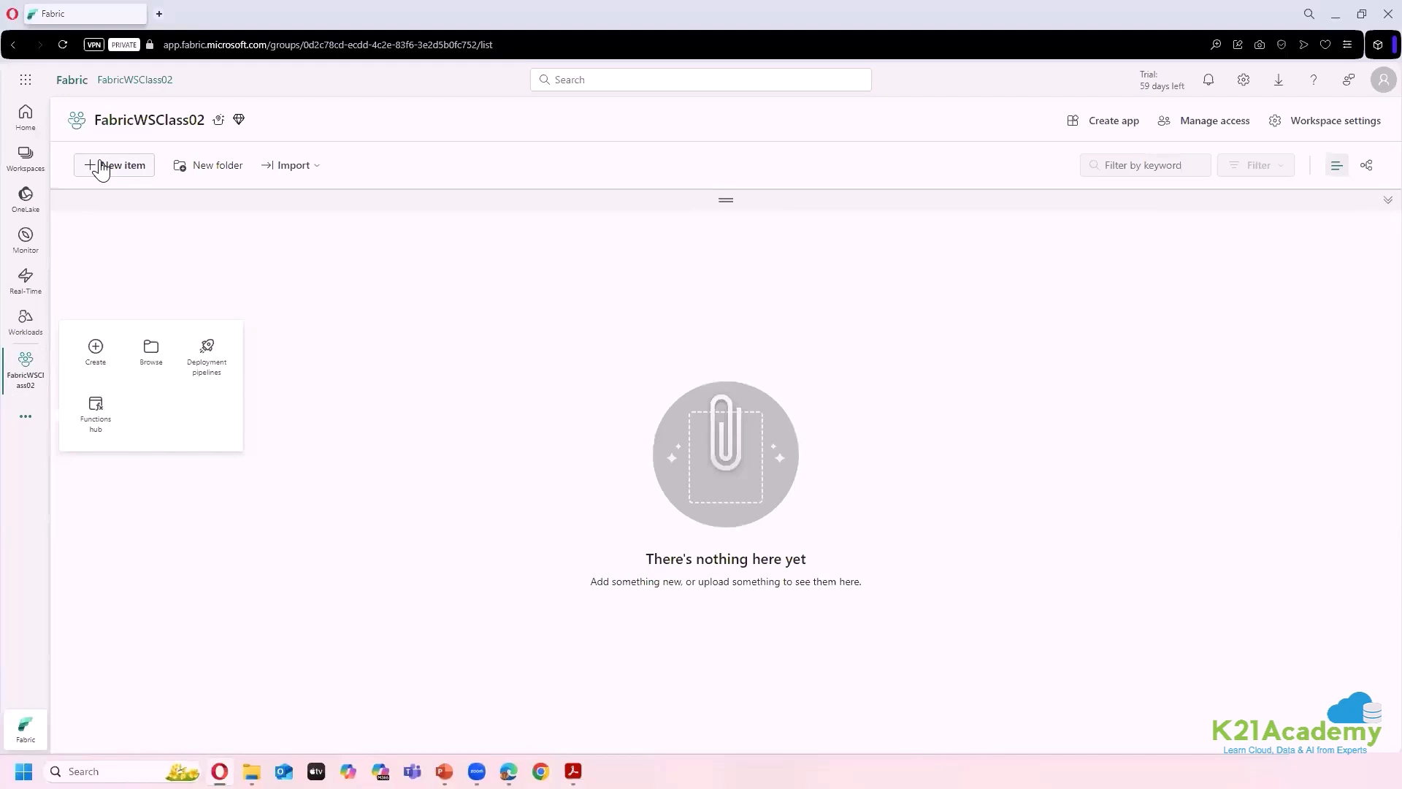
pyautogui.click(110, 247)
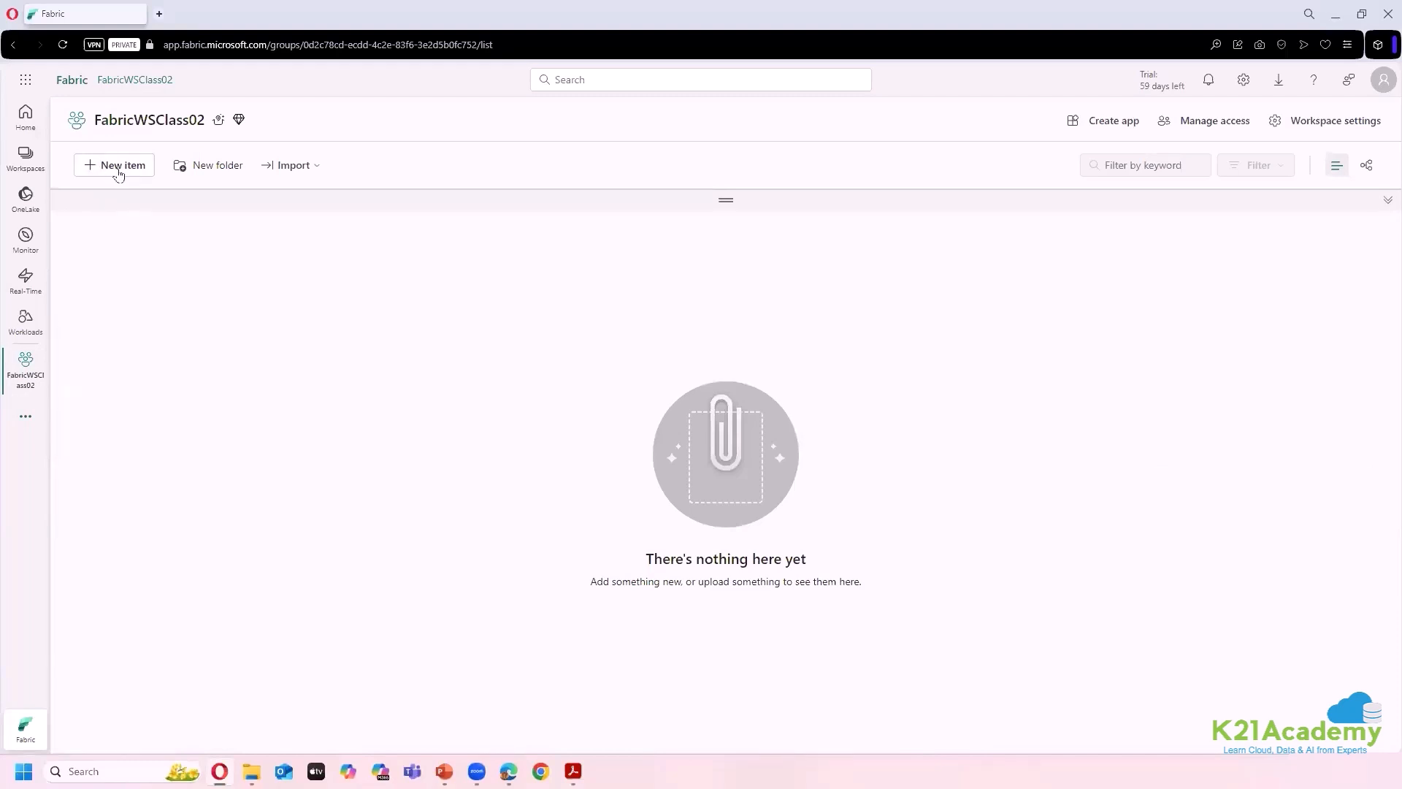
# - Create a lakehouse named LKH01 with lakehouse schemas enabled, and return to the FabricWSClass02 item list
pyautogui.click(118, 170)
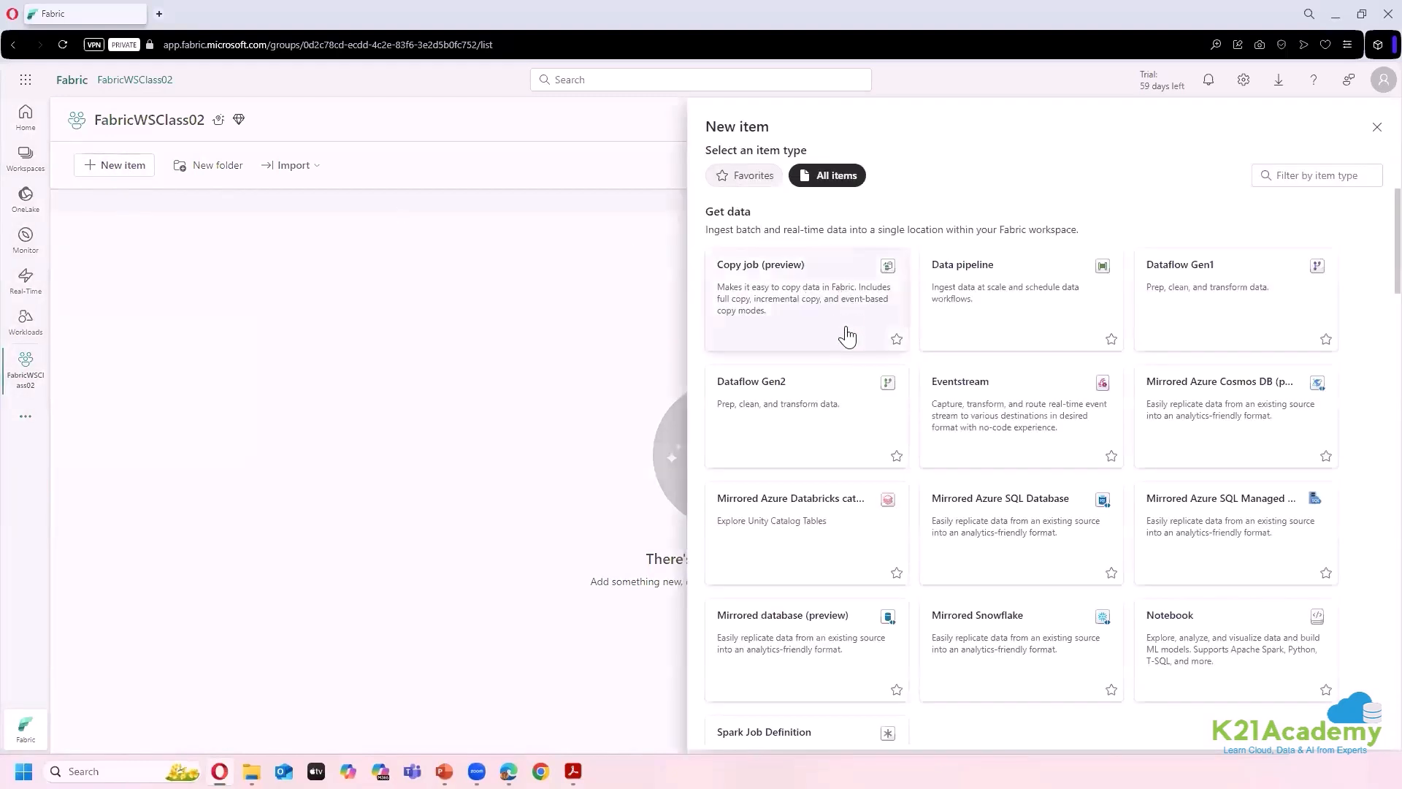
pyautogui.scroll(-1, 851, 365)
pyautogui.scroll(-6, 854, 381)
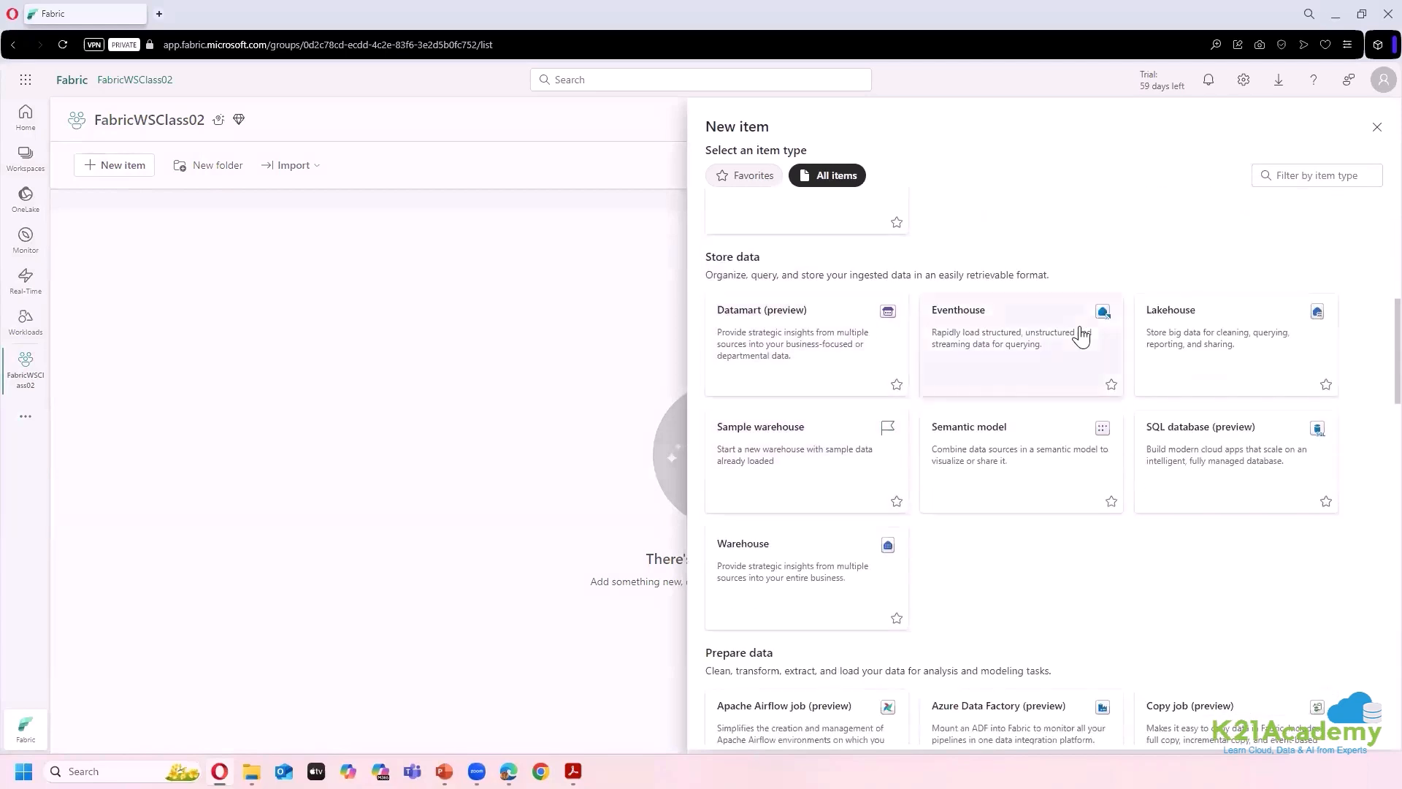
pyautogui.click(1259, 340)
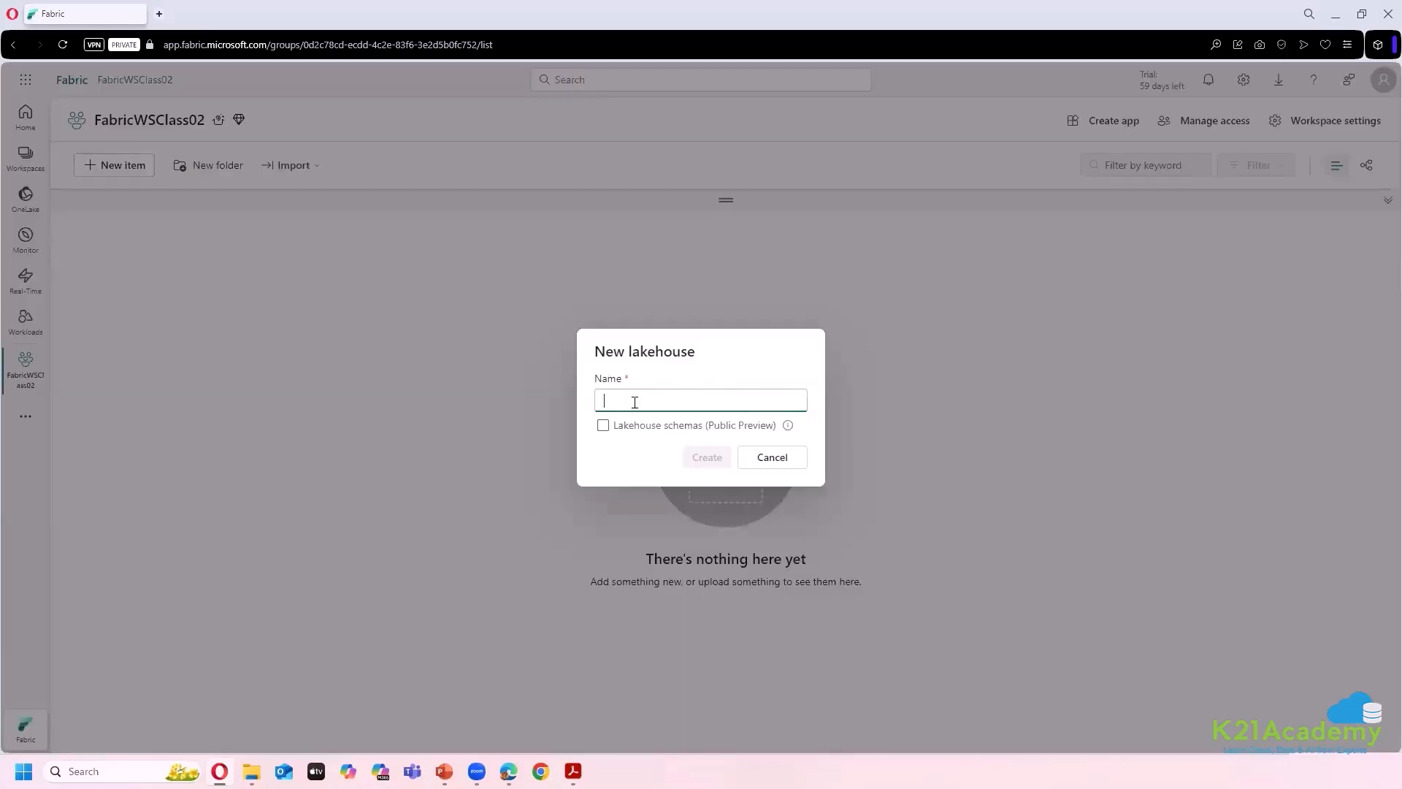
pyautogui.write('LKH')
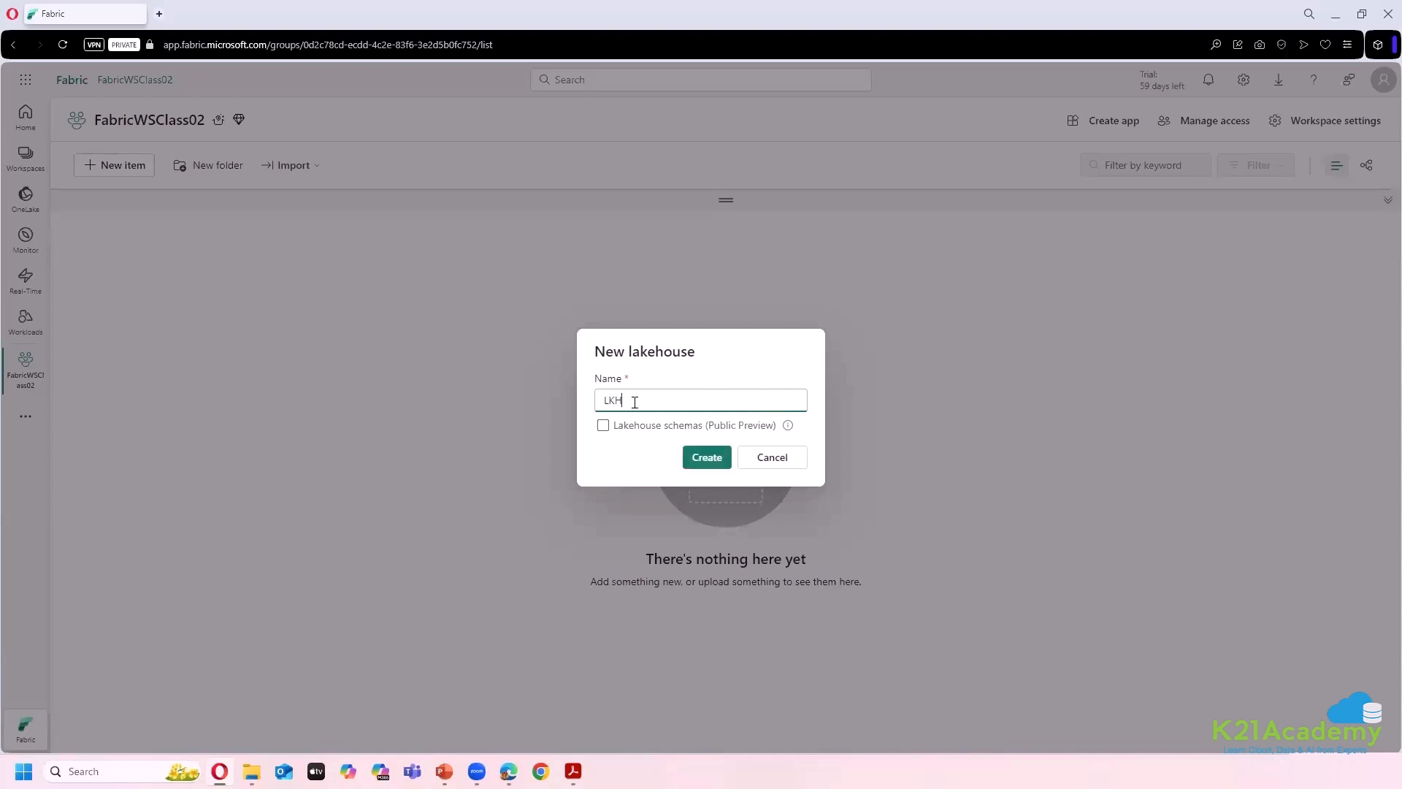
pyautogui.write('01')
pyautogui.click(602, 426)
pyautogui.click(690, 463)
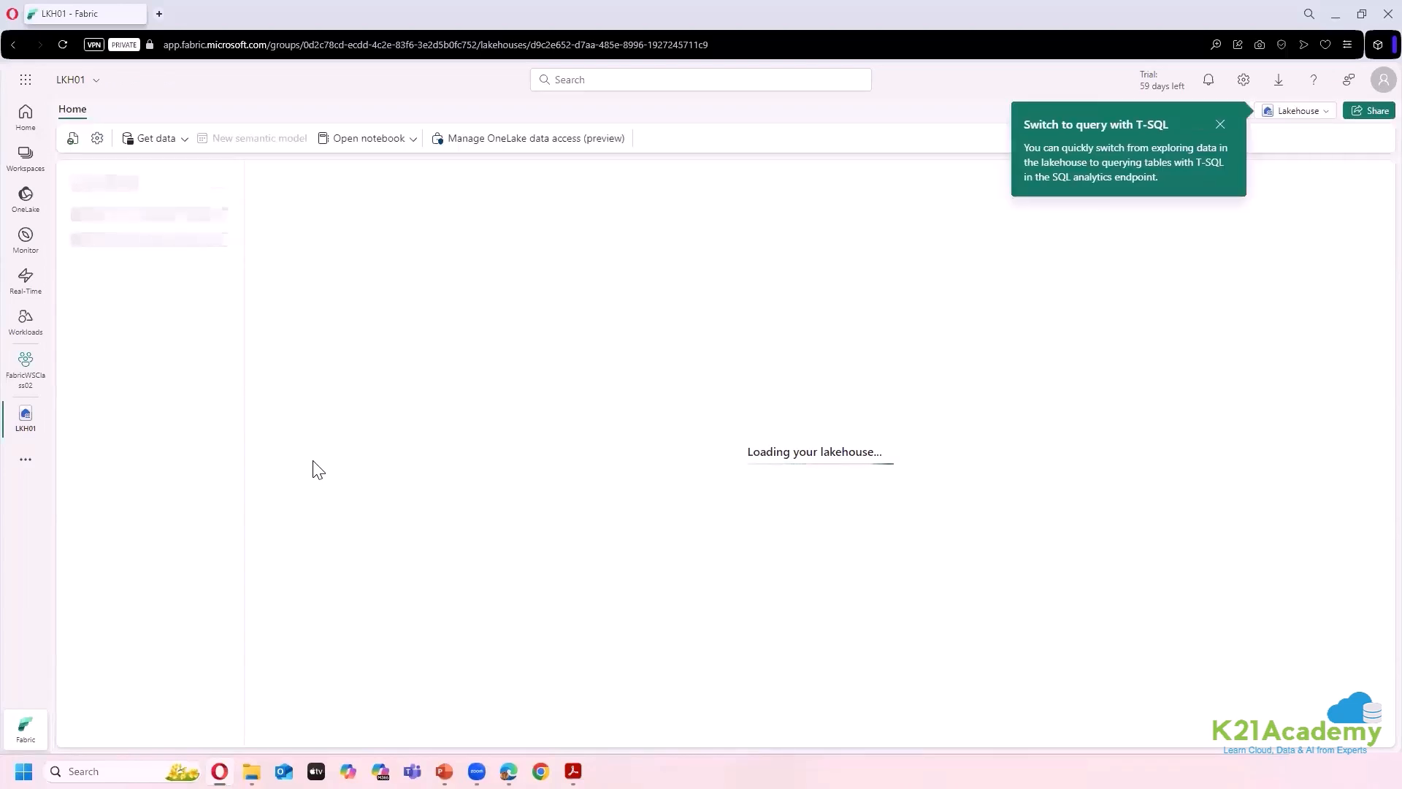
pyautogui.click(22, 376)
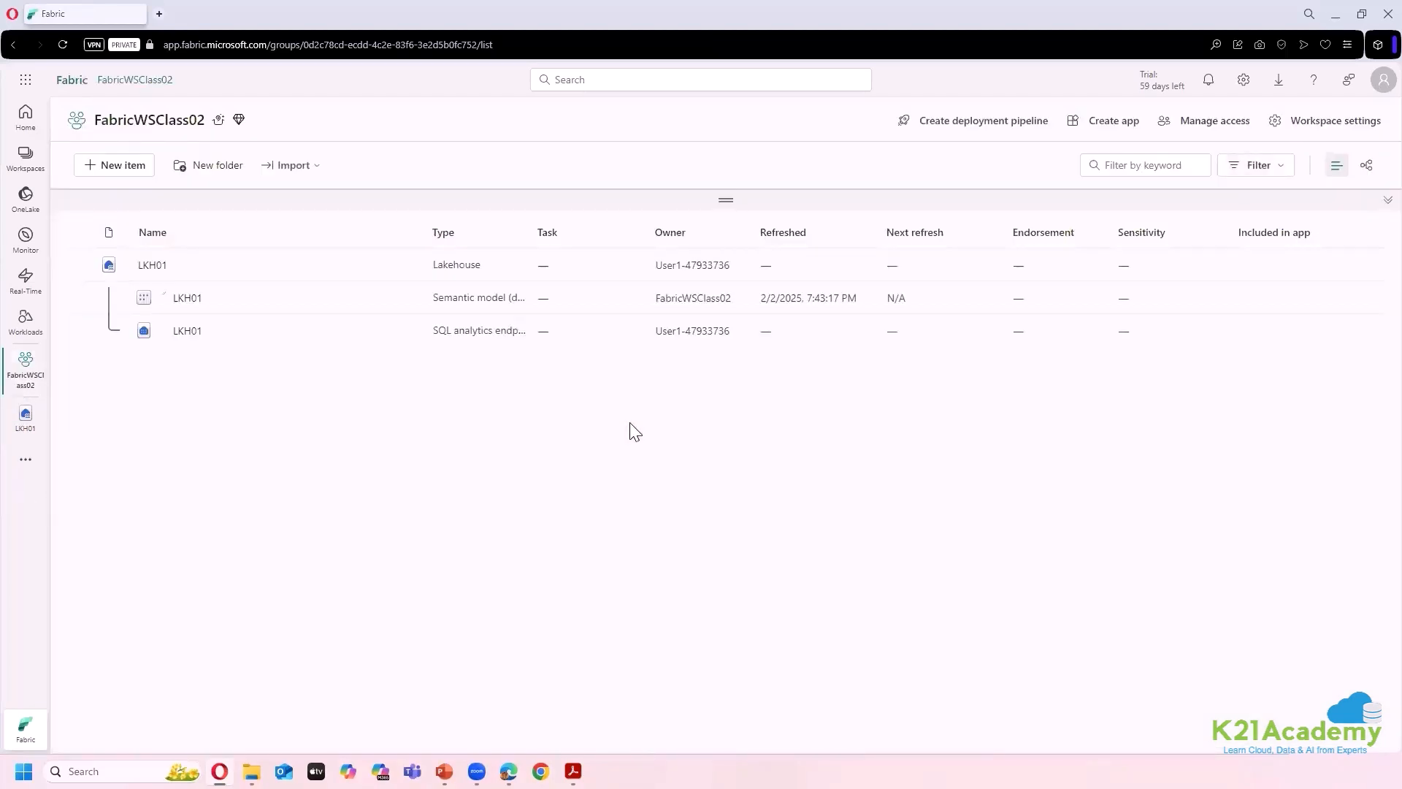
# - Widen the Type column of the workspace item list and snip the area around the three LKH01 entries
pyautogui.moveTo(526, 225); pyautogui.dragTo(605, 232)
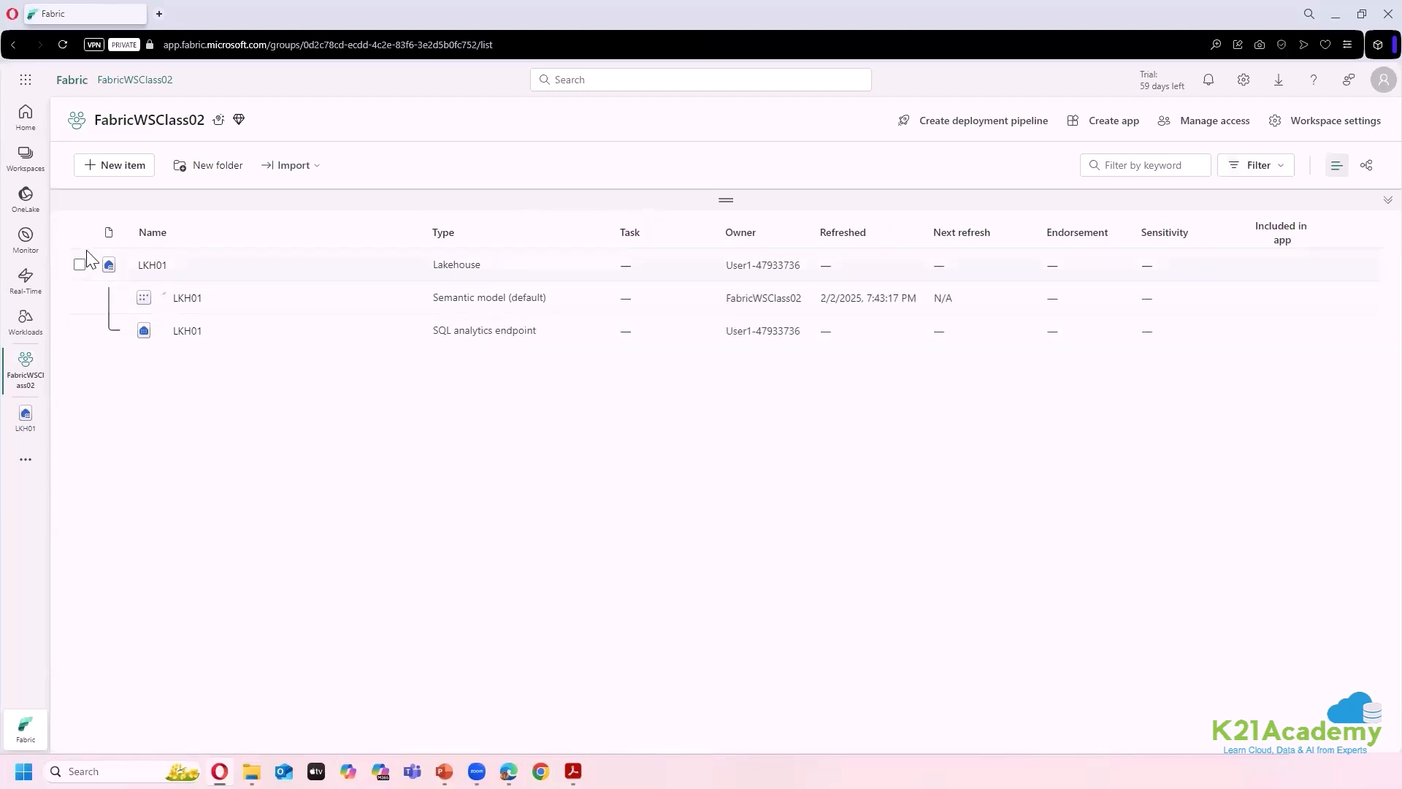
pyautogui.press('super+shift+s')
pyautogui.moveTo(92, 250); pyautogui.dragTo(597, 311)
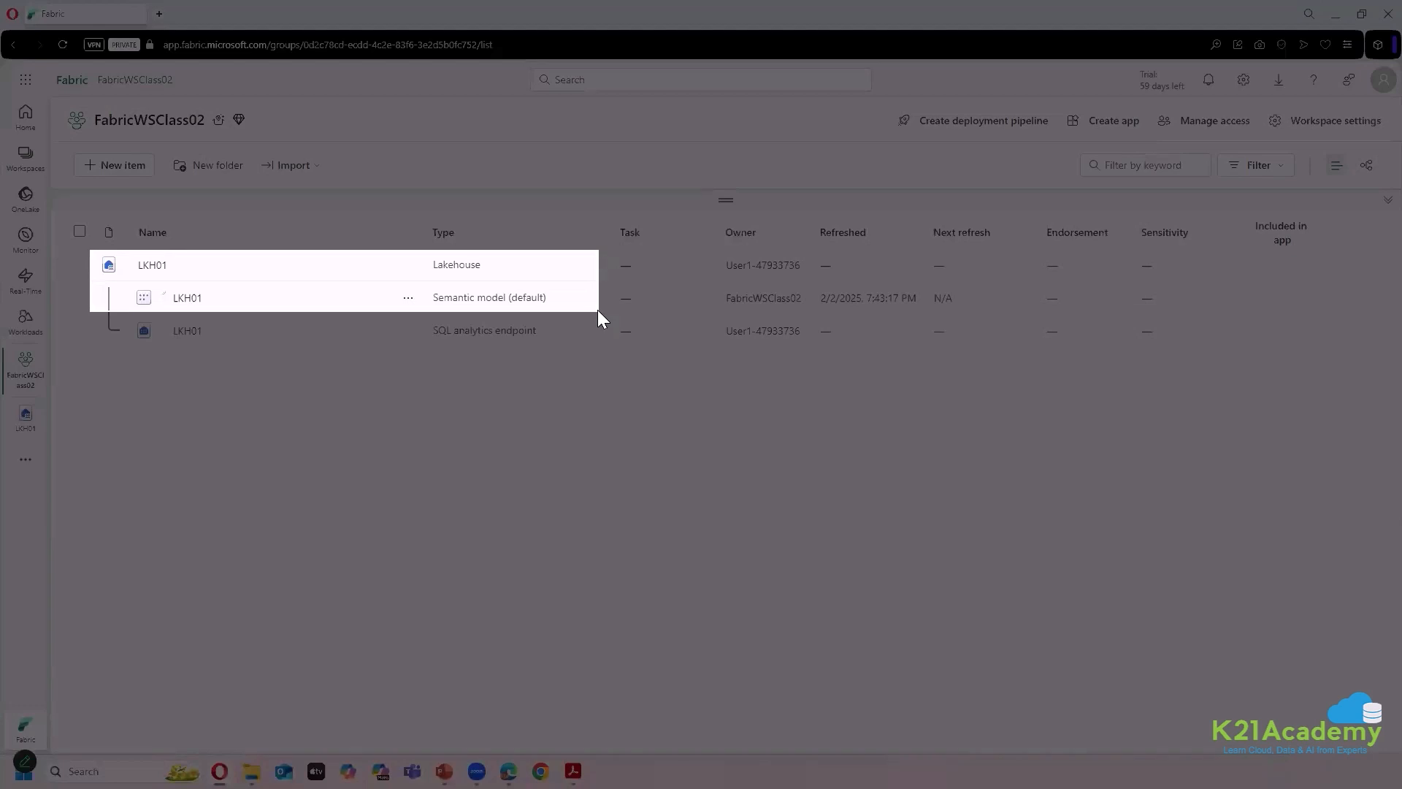
pyautogui.moveTo(597, 310); pyautogui.dragTo(603, 345)
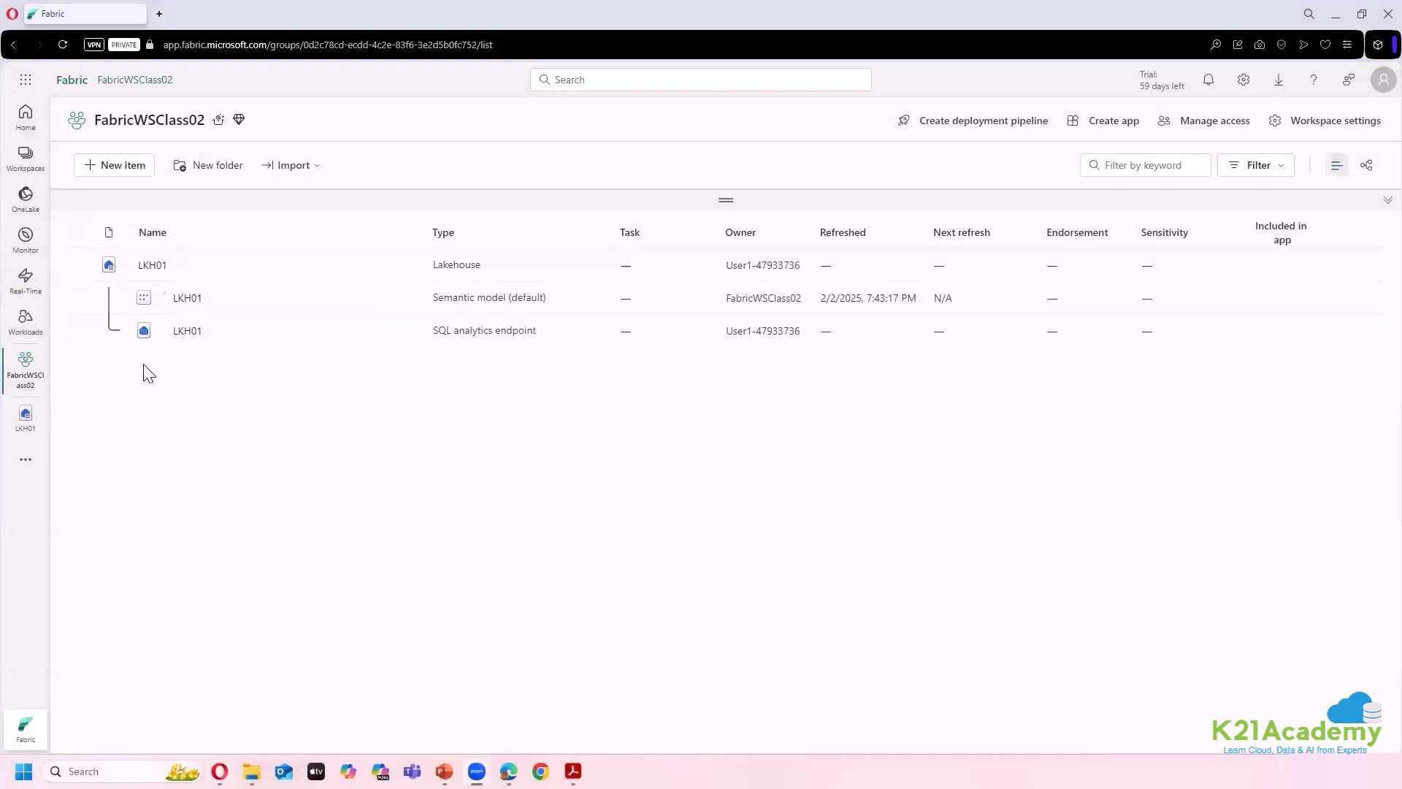
# - Open the LKH01 lakehouse and dismiss the T-SQL query tip and the SQL analytics endpoint notification
pyautogui.click(147, 266)
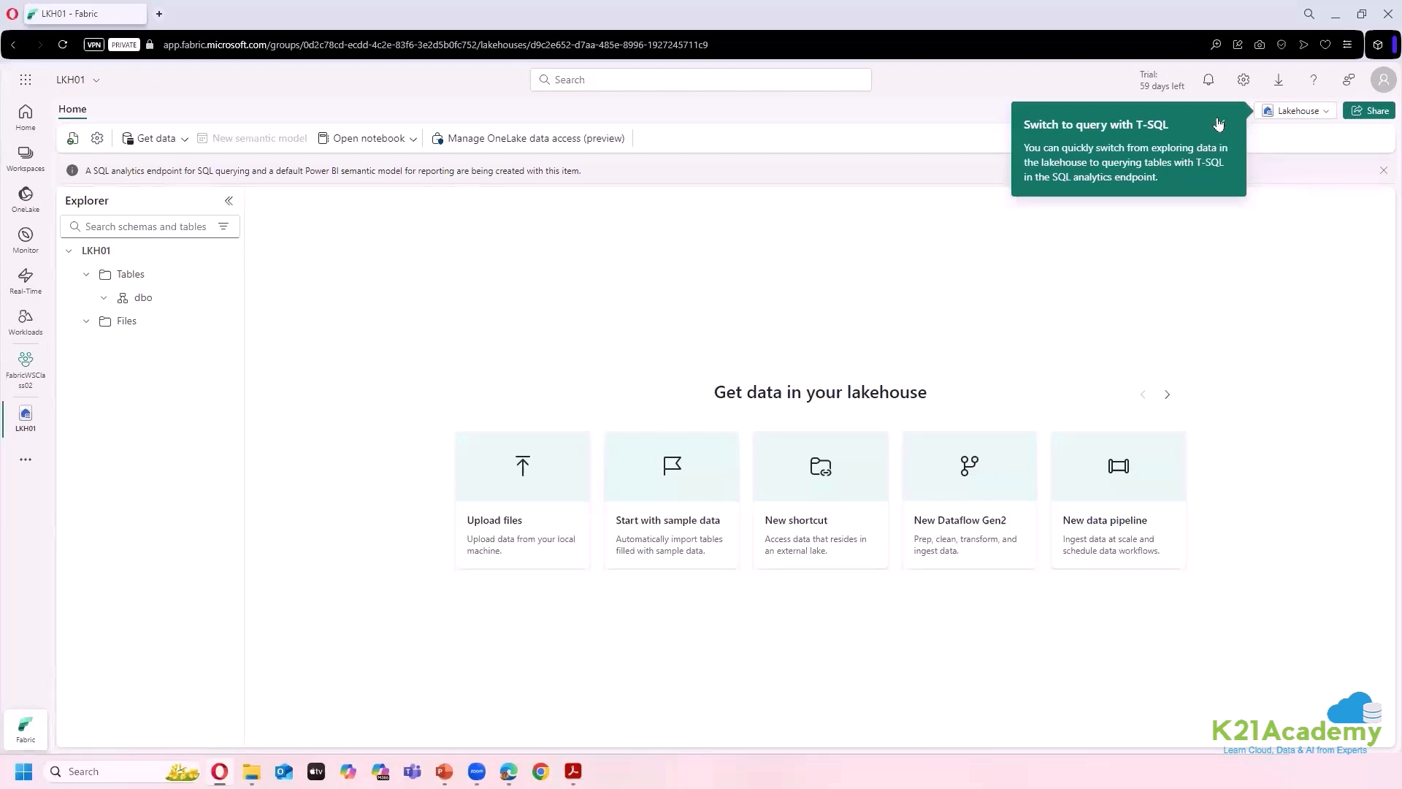
pyautogui.click(1218, 124)
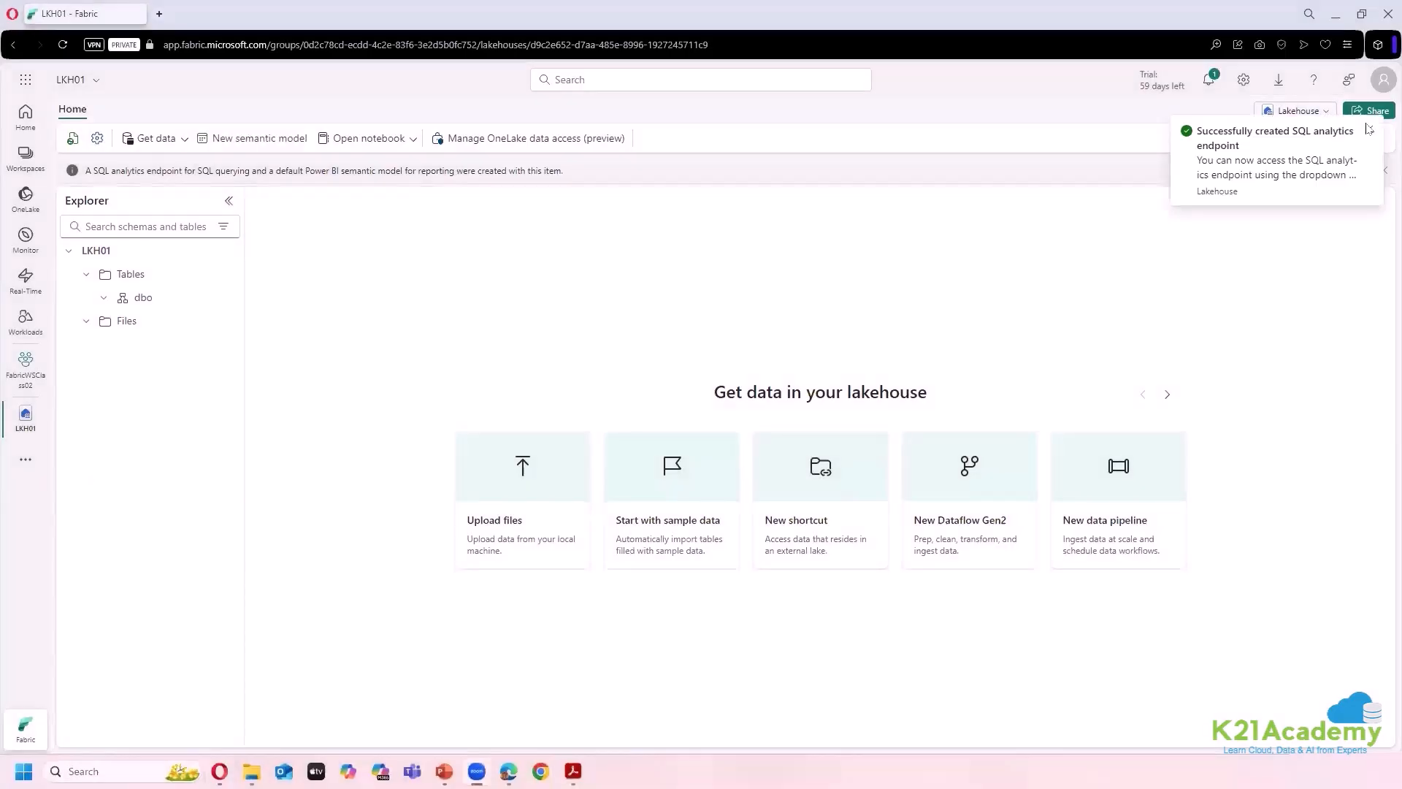
pyautogui.click(1370, 133)
# - View the available modes of LKH01, open its SQL analytics endpoint and return to the lakehouse view
pyautogui.click(1327, 115)
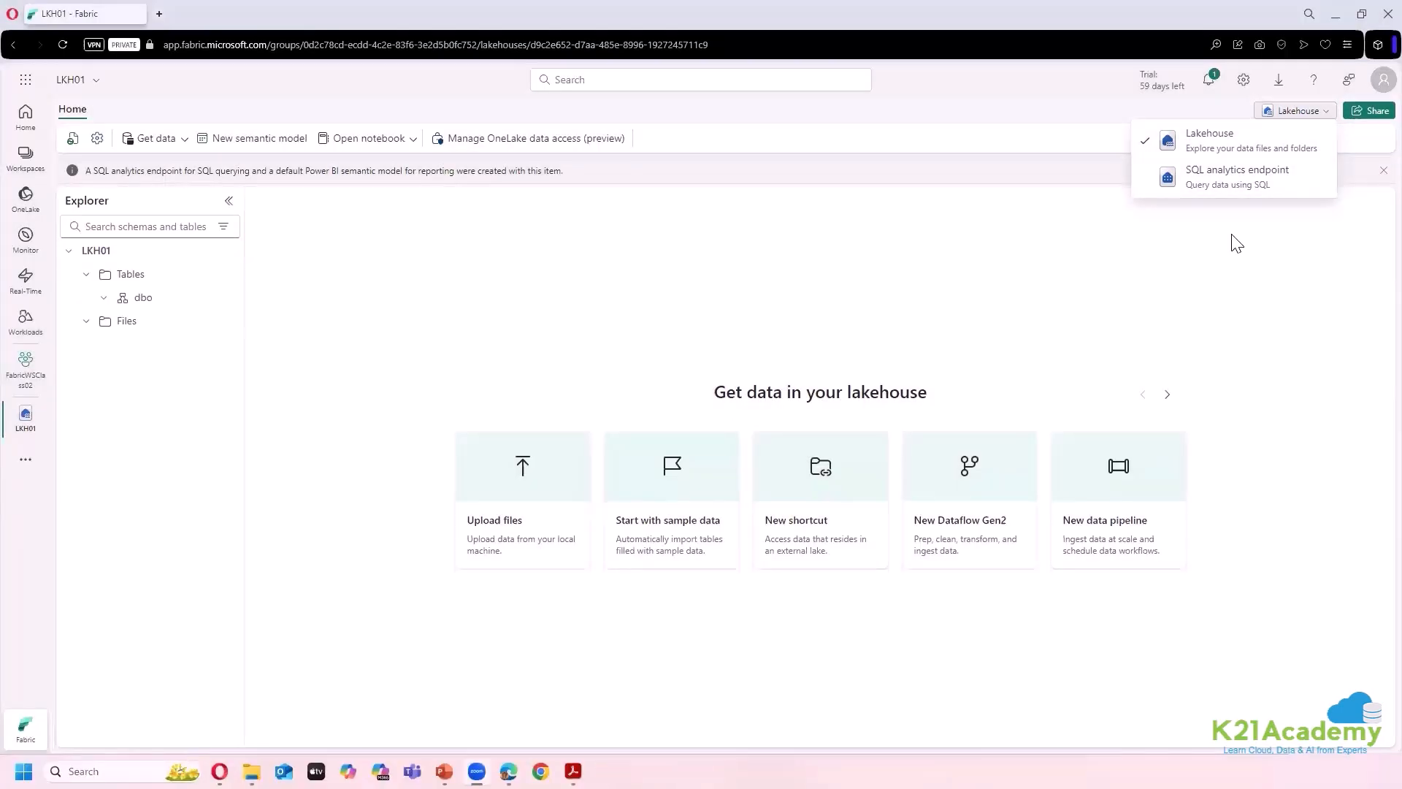
pyautogui.click(1236, 244)
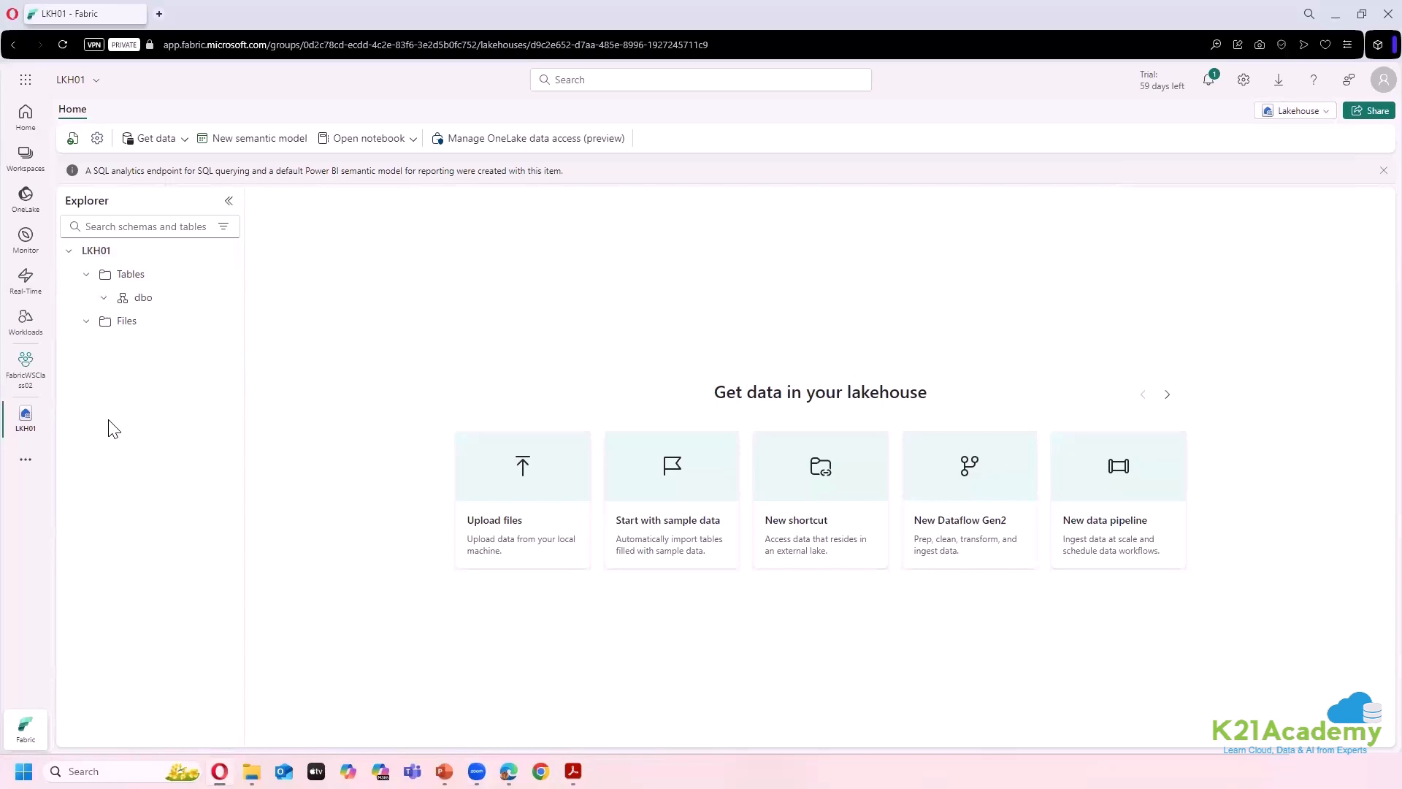
pyautogui.click(1276, 111)
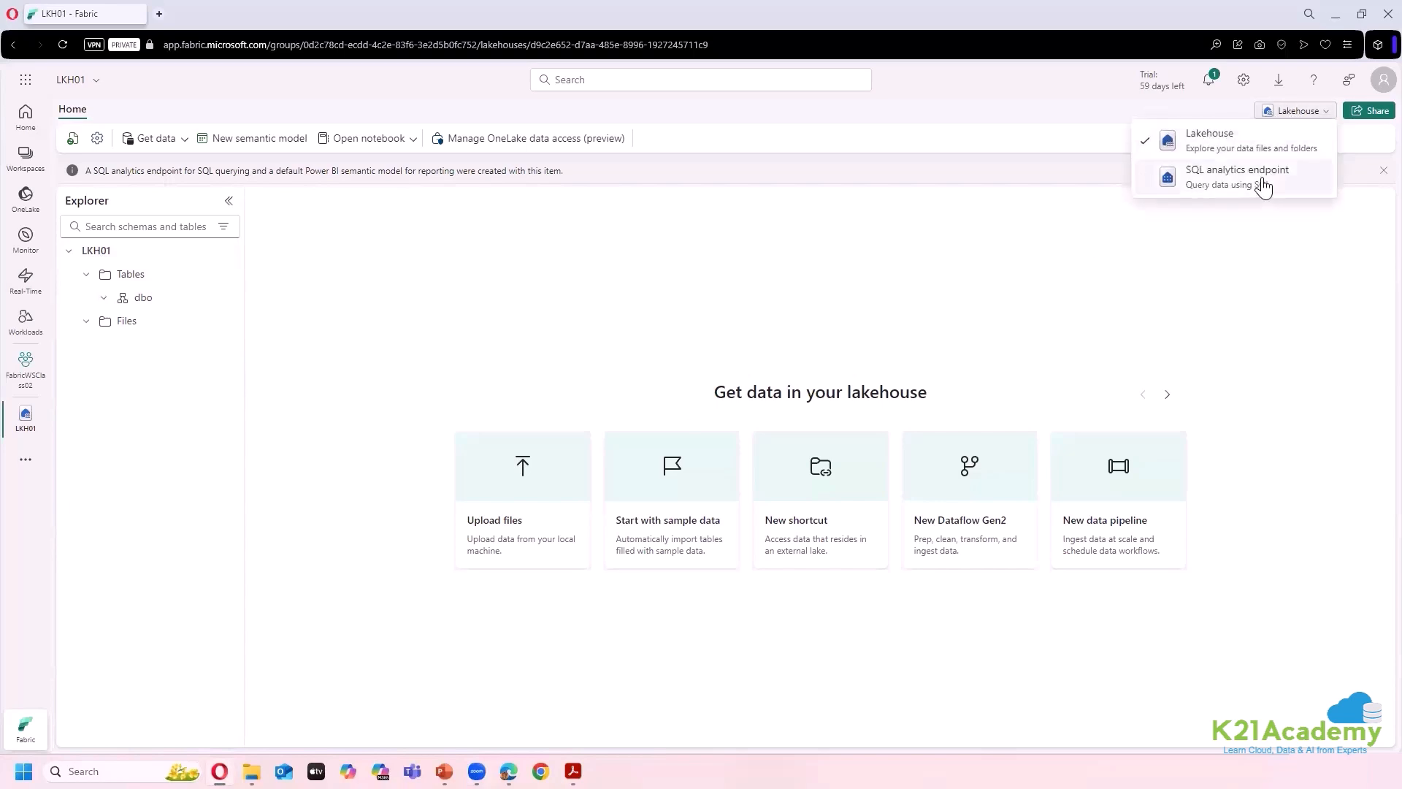
pyautogui.click(1263, 183)
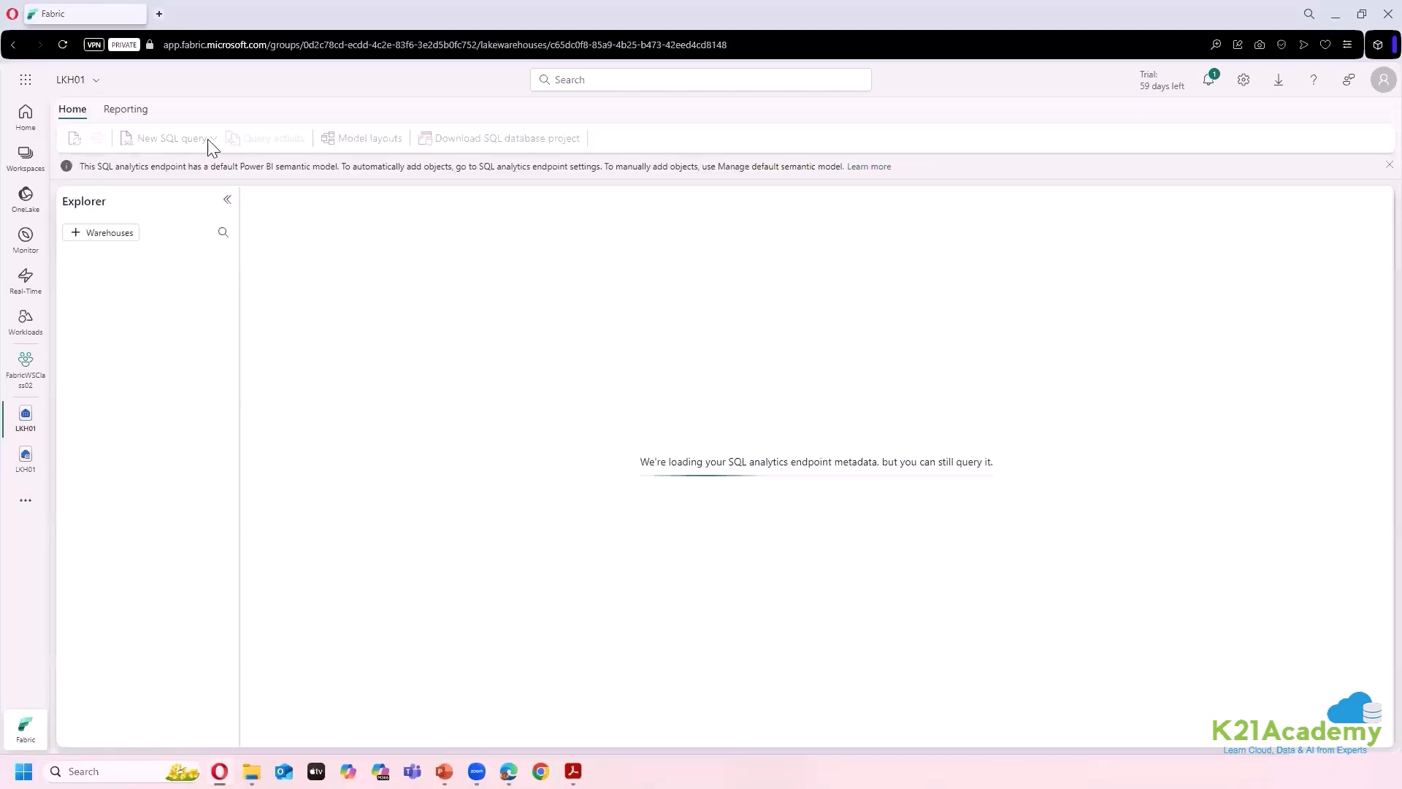
pyautogui.click(26, 415)
pyautogui.click(1238, 140)
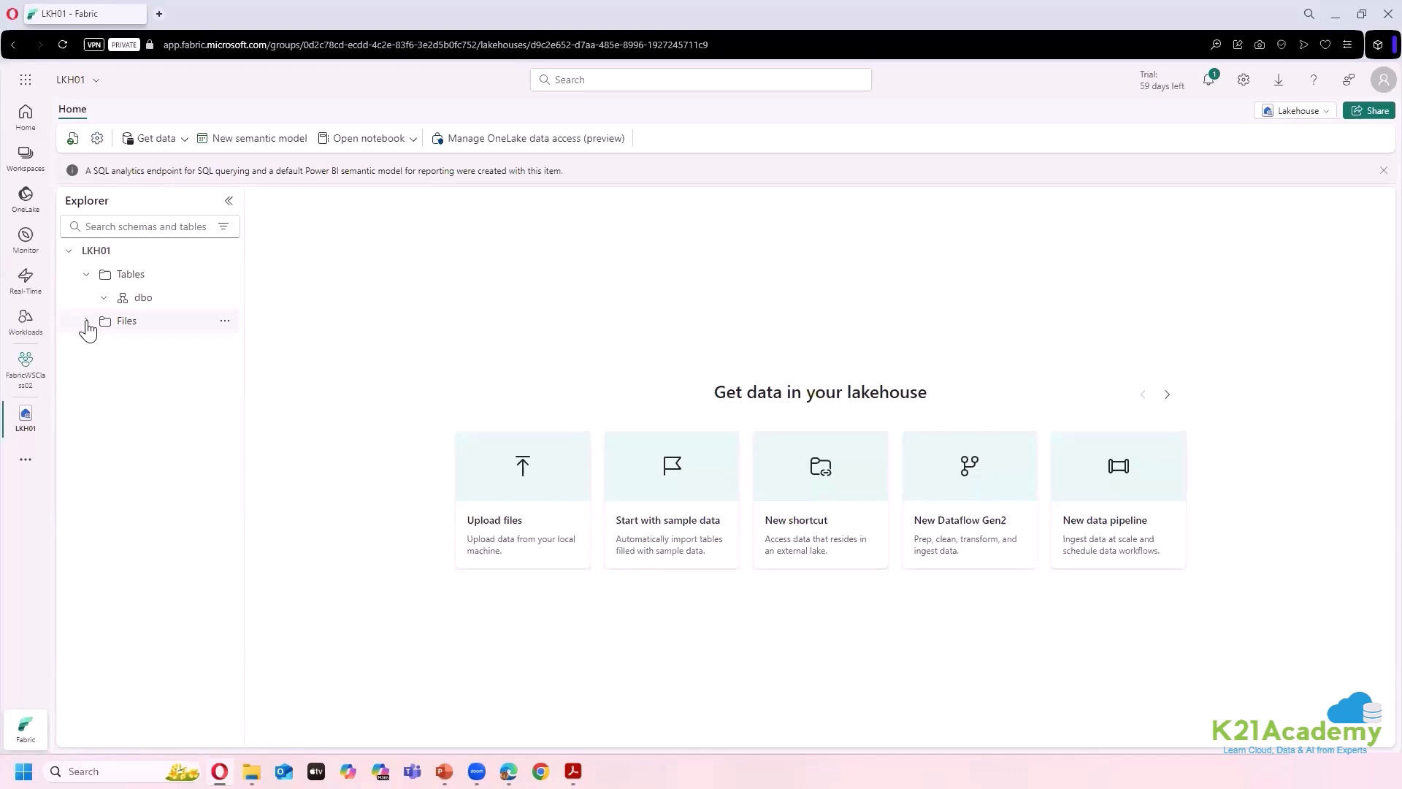
# - Check the ways to get data into the lakehouse and create a subfolder named data under Files
pyautogui.click(186, 146)
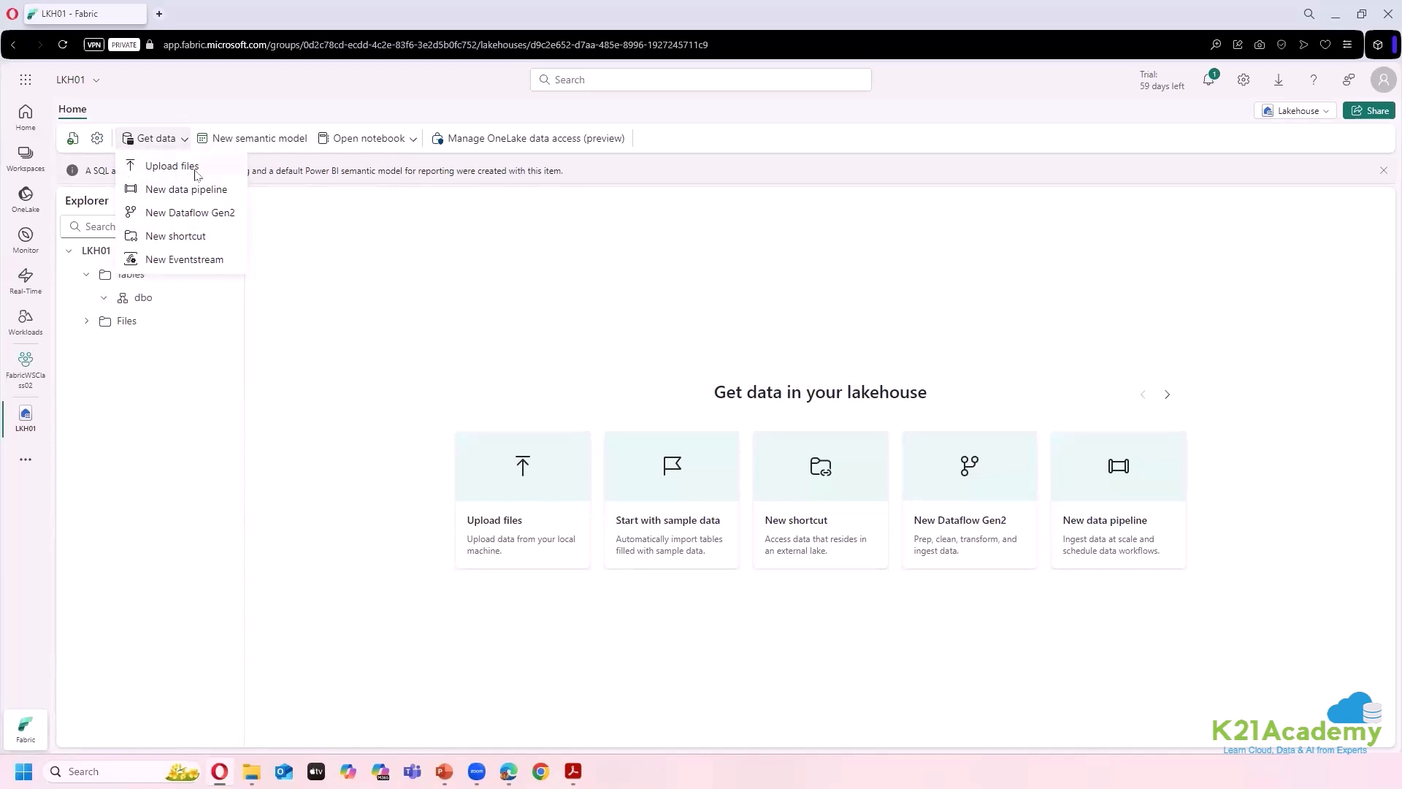
pyautogui.click(156, 369)
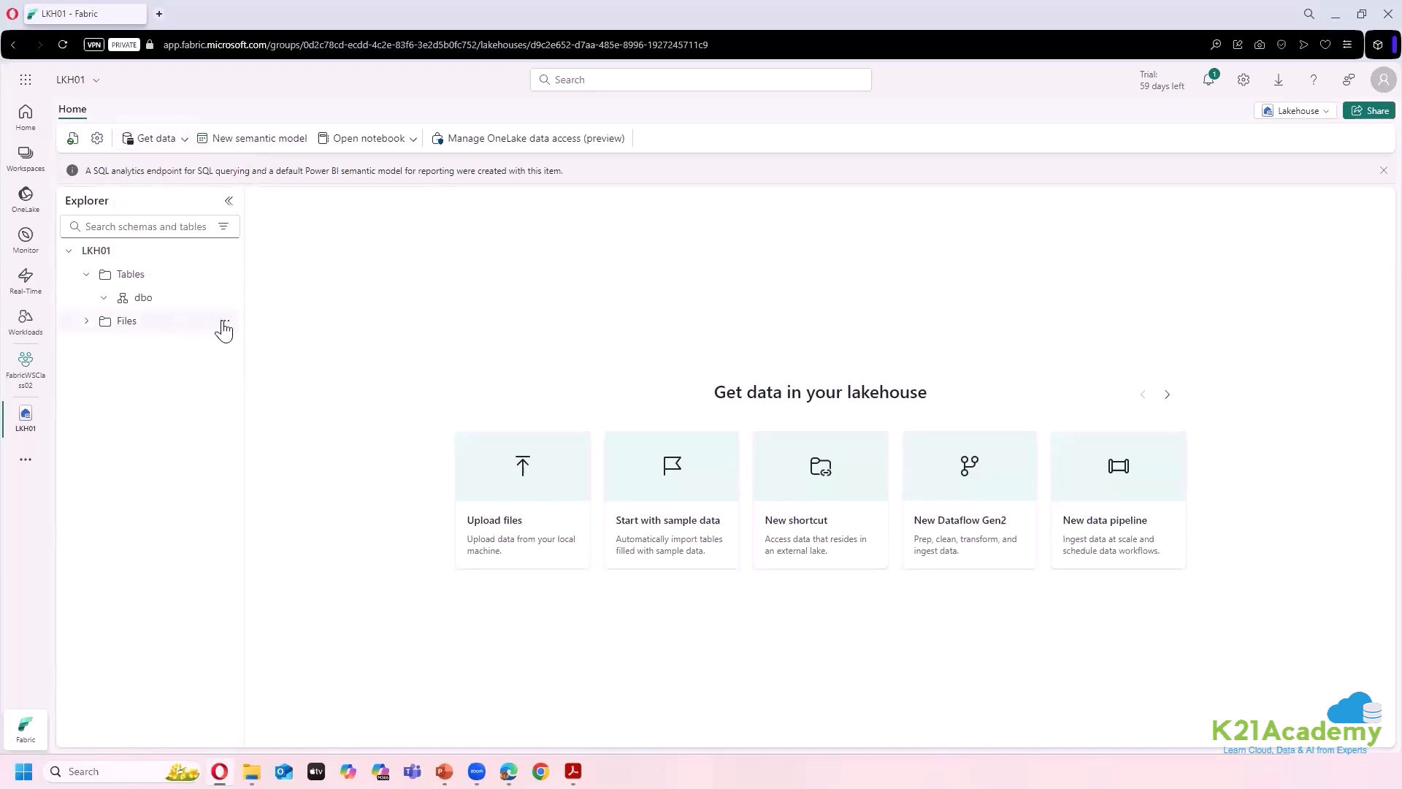
pyautogui.click(225, 324)
pyautogui.click(225, 325)
pyautogui.click(225, 322)
pyautogui.click(256, 372)
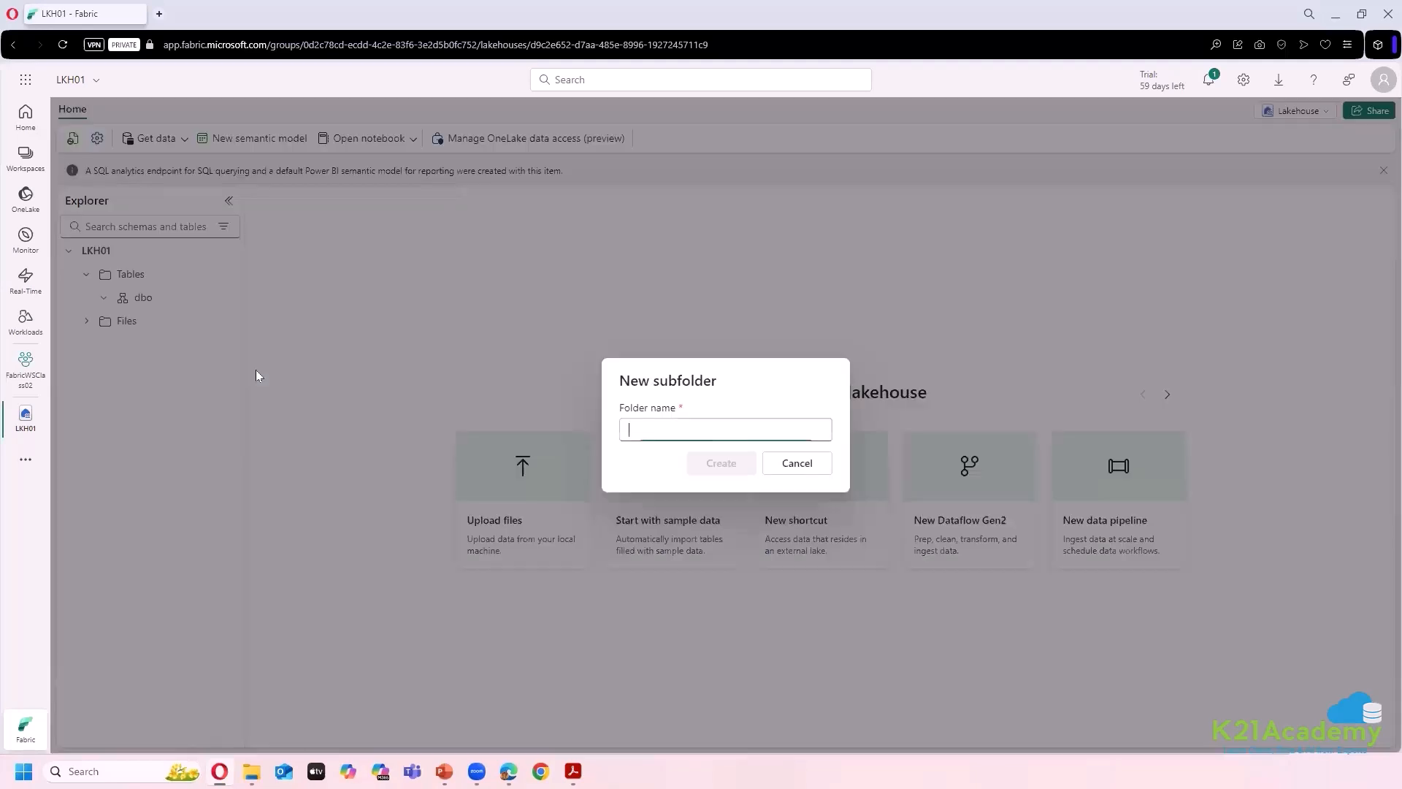
pyautogui.write('data')
pyautogui.click(721, 463)
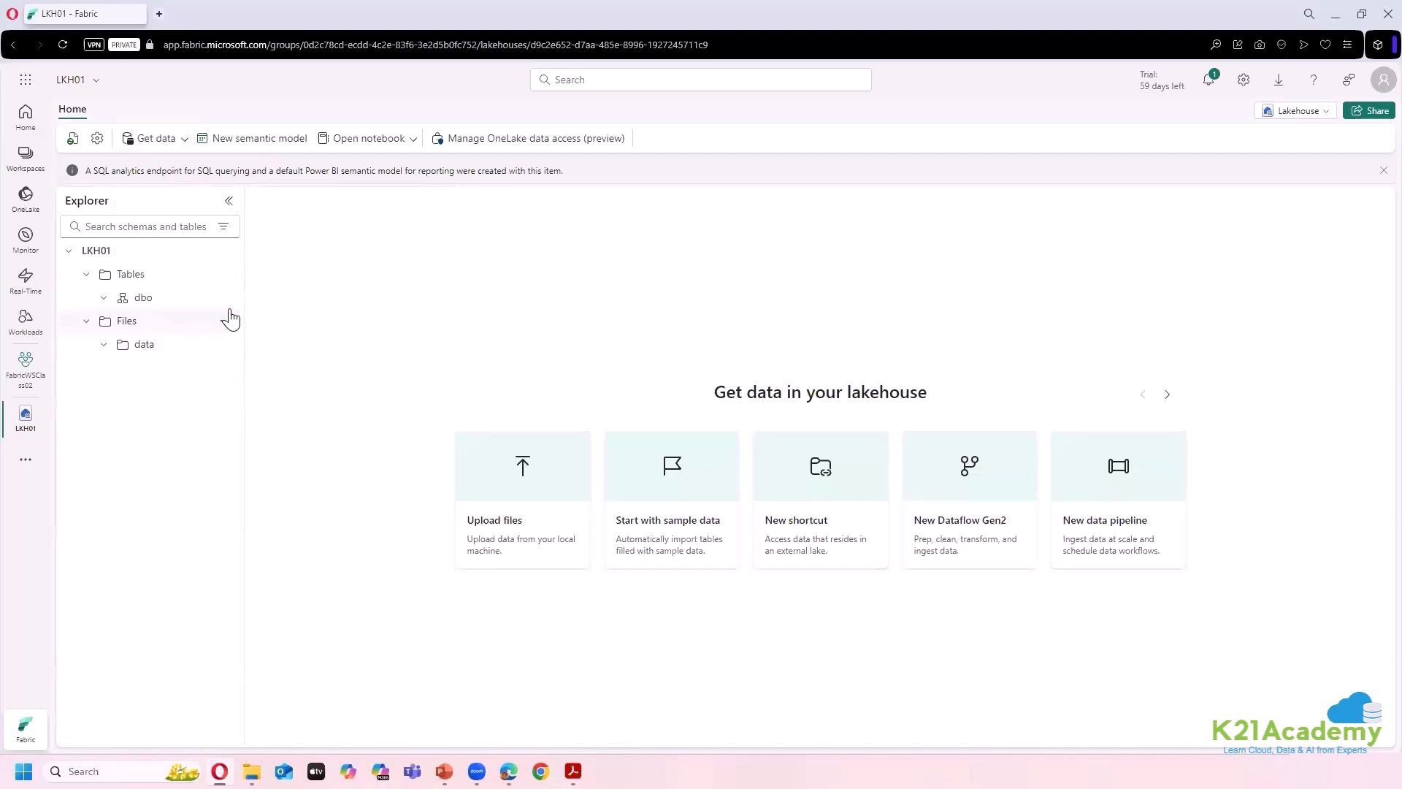
# - Examine the properties of the Tables folder, including its ABFS path, and close them
pyautogui.click(227, 278)
pyautogui.click(227, 279)
pyautogui.click(227, 277)
pyautogui.click(243, 357)
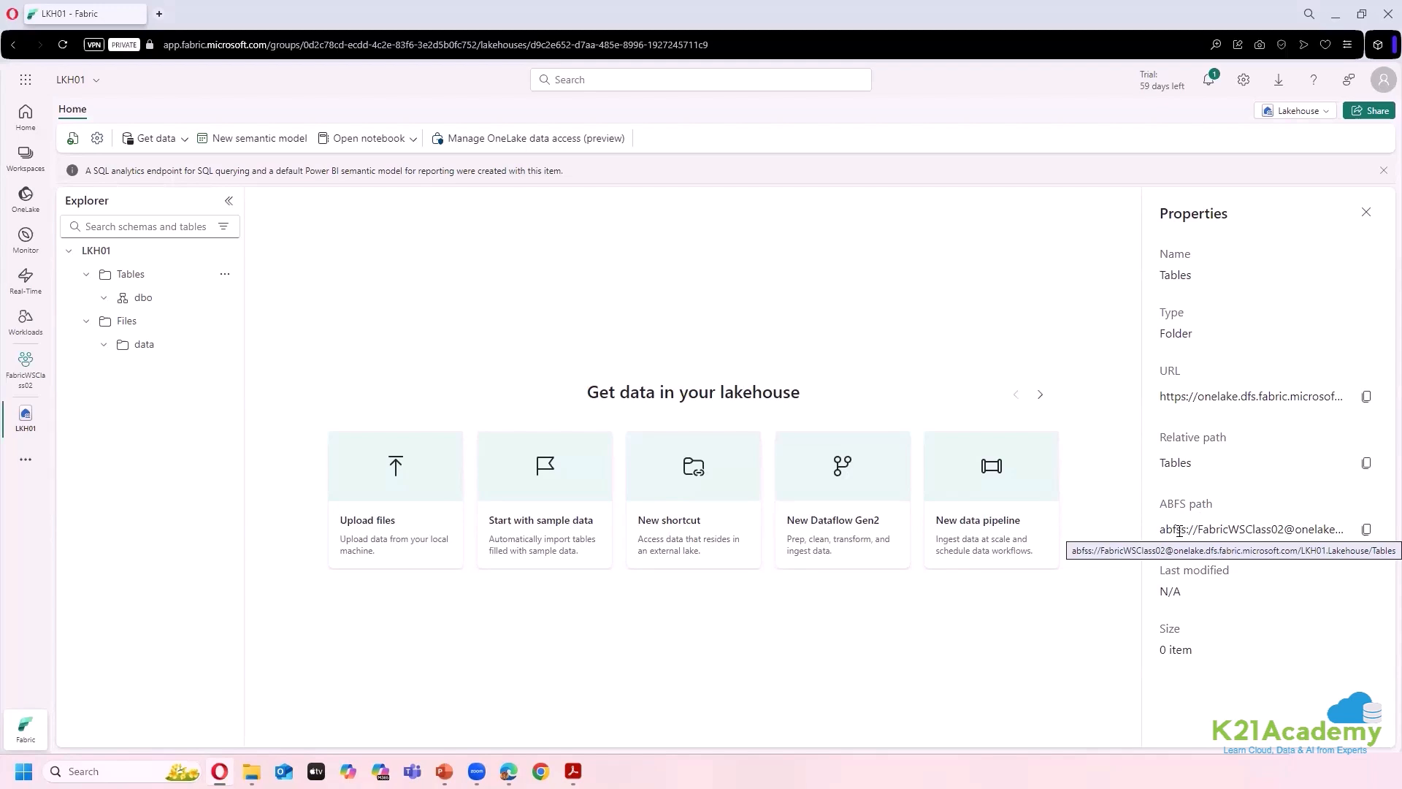
pyautogui.click(1367, 212)
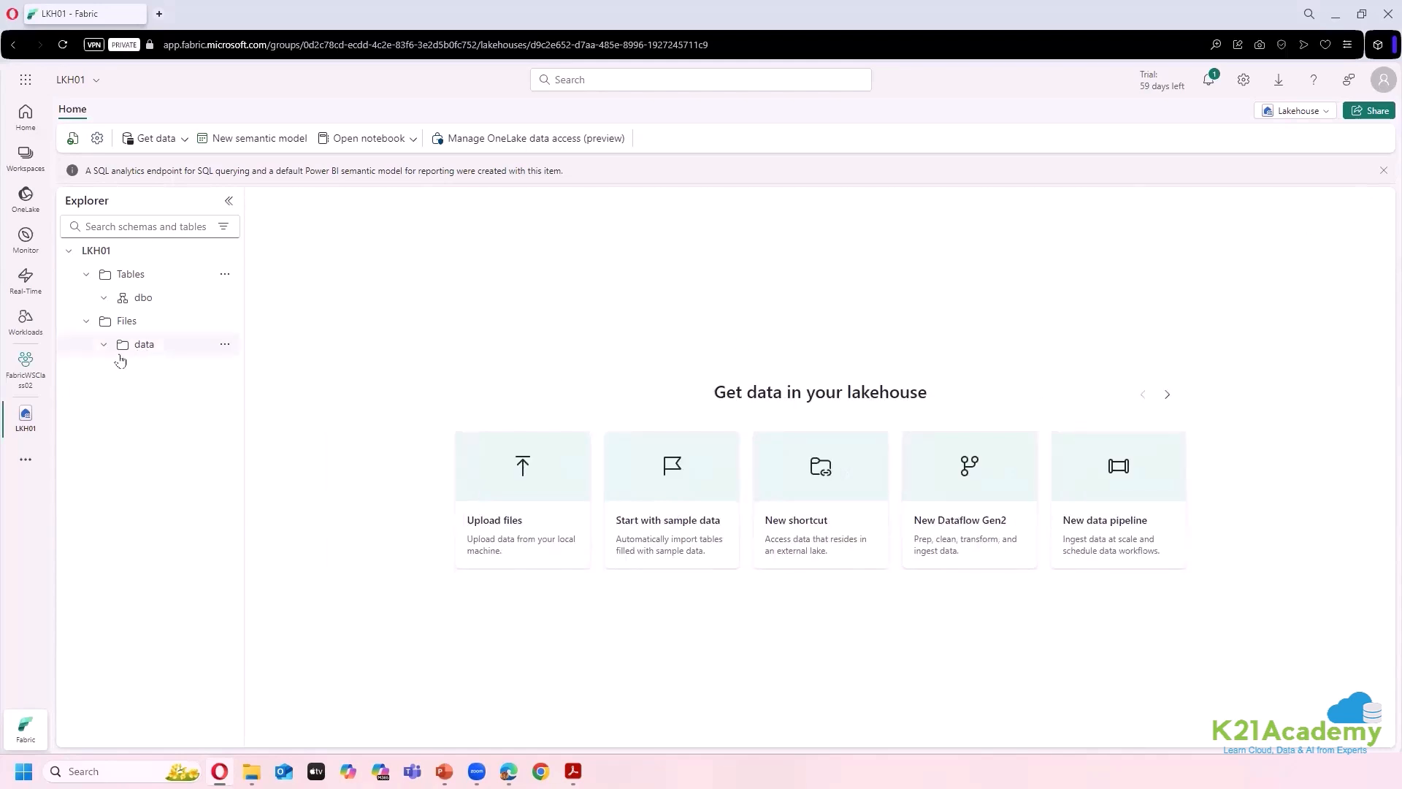
# - Open the data folder under Files, view its properties and close them
pyautogui.click(145, 346)
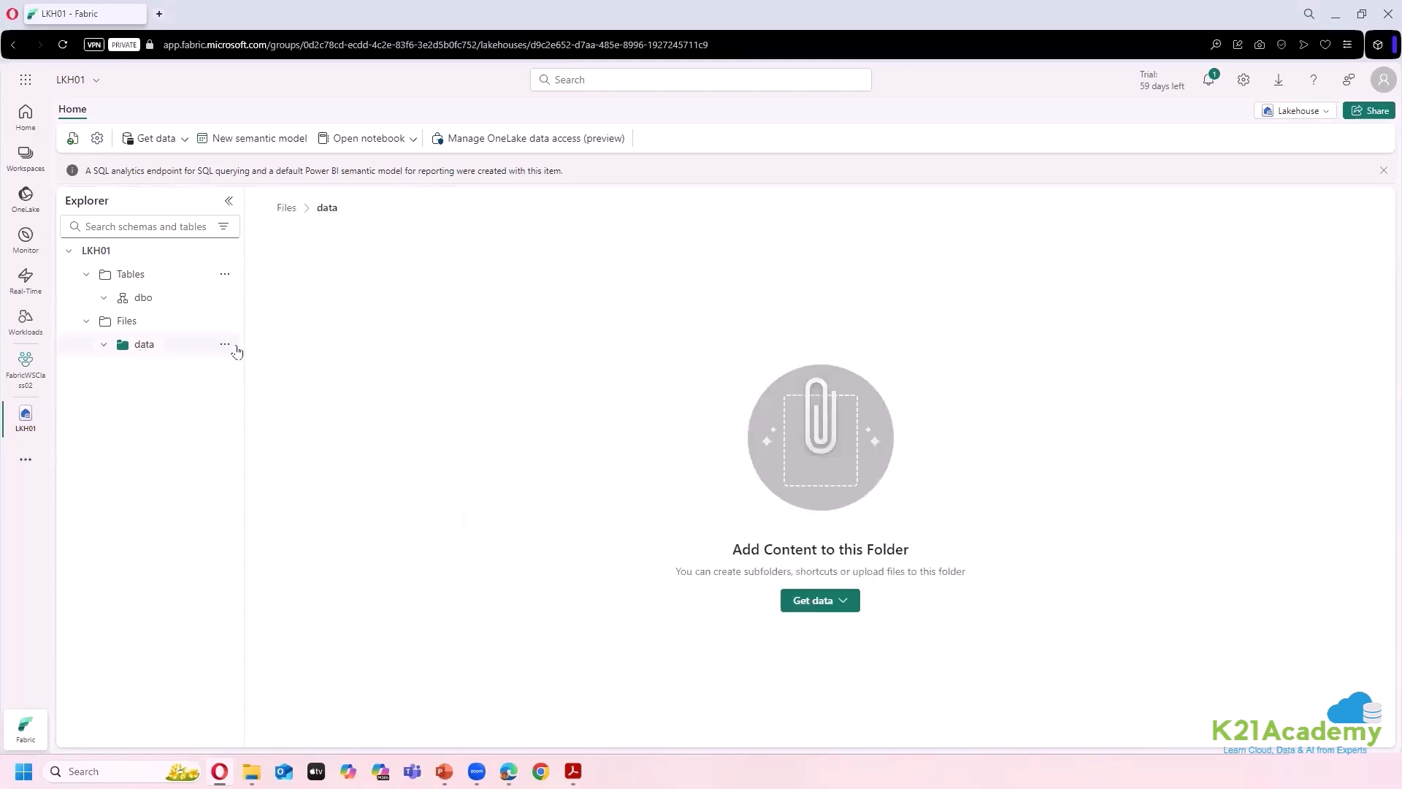
pyautogui.click(225, 344)
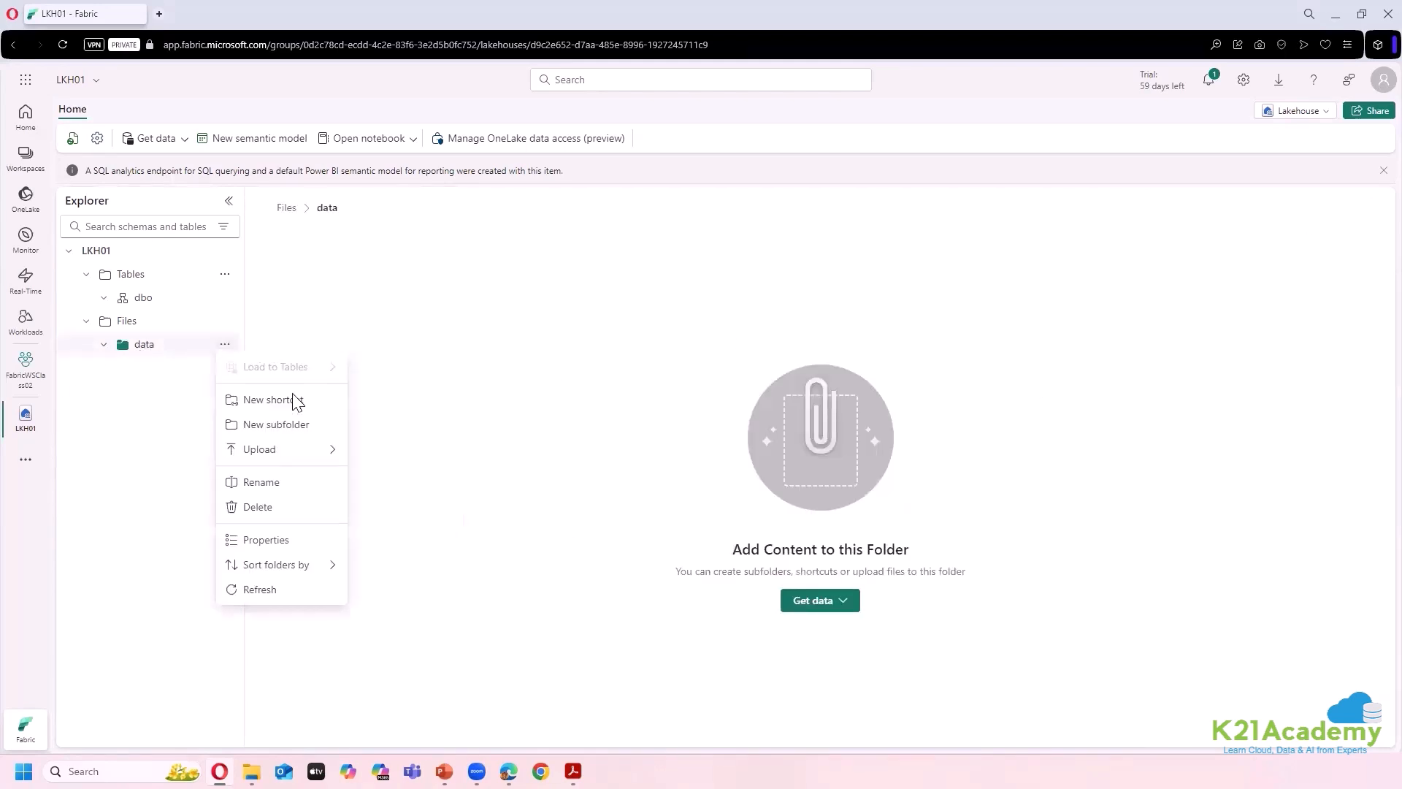
pyautogui.click(225, 346)
pyautogui.click(225, 348)
pyautogui.click(225, 345)
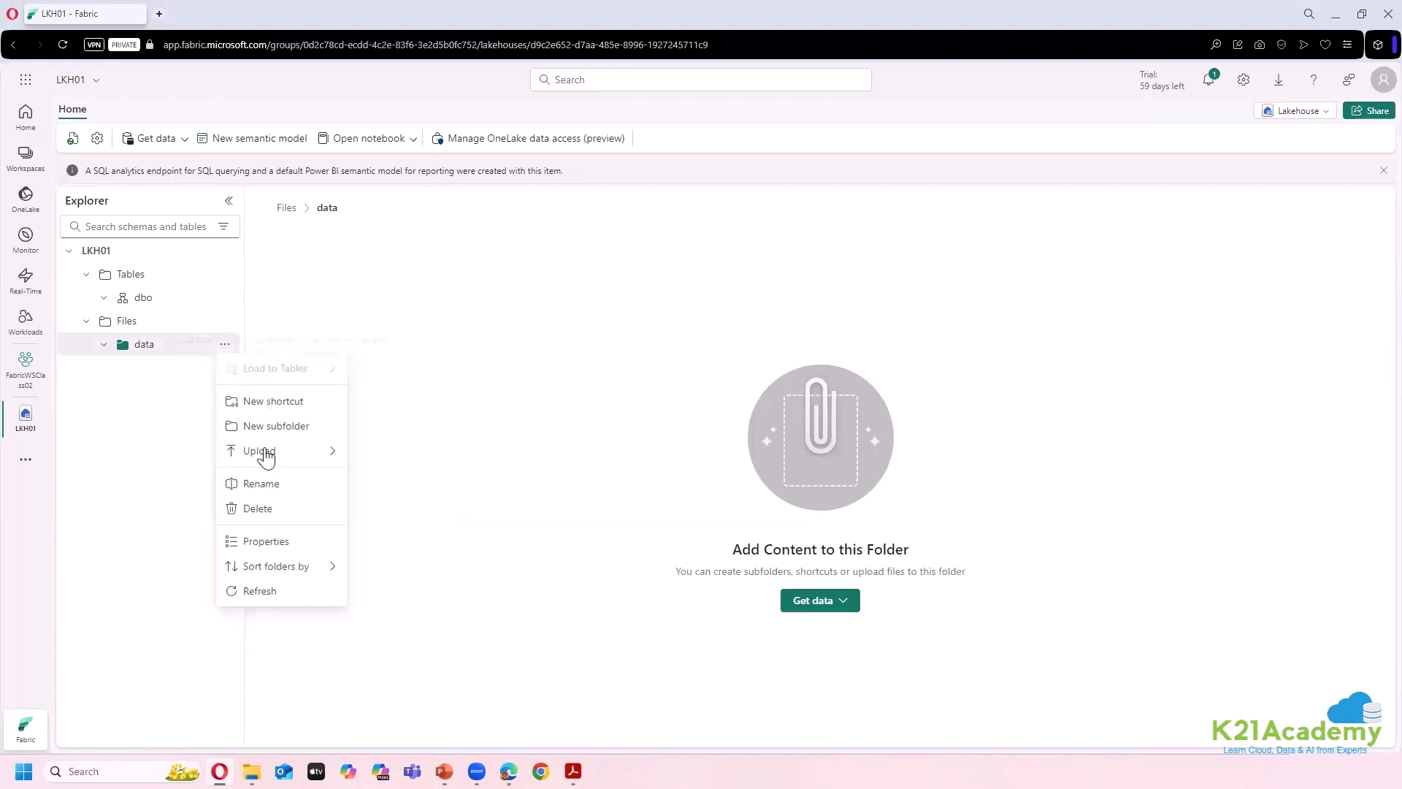
pyautogui.click(272, 544)
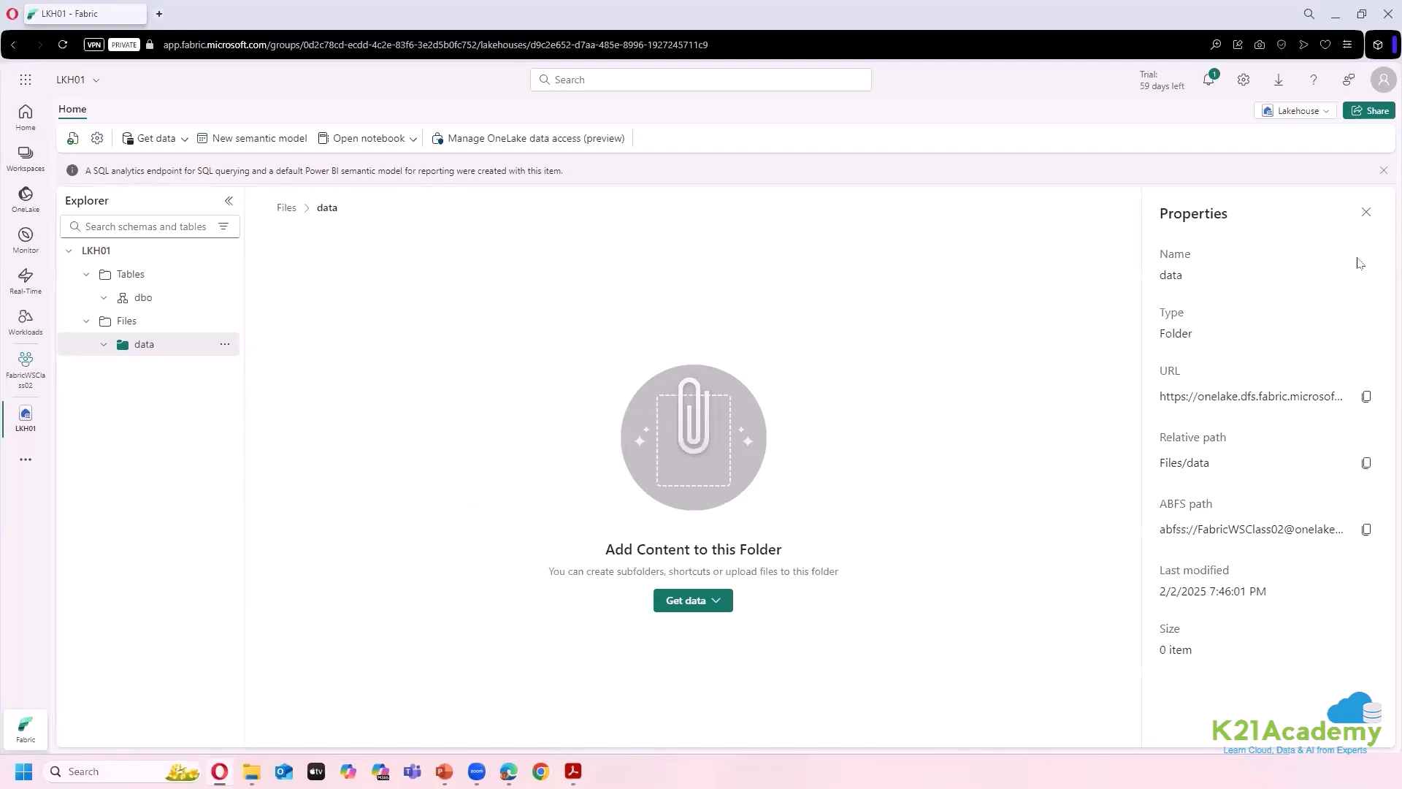
pyautogui.click(1366, 212)
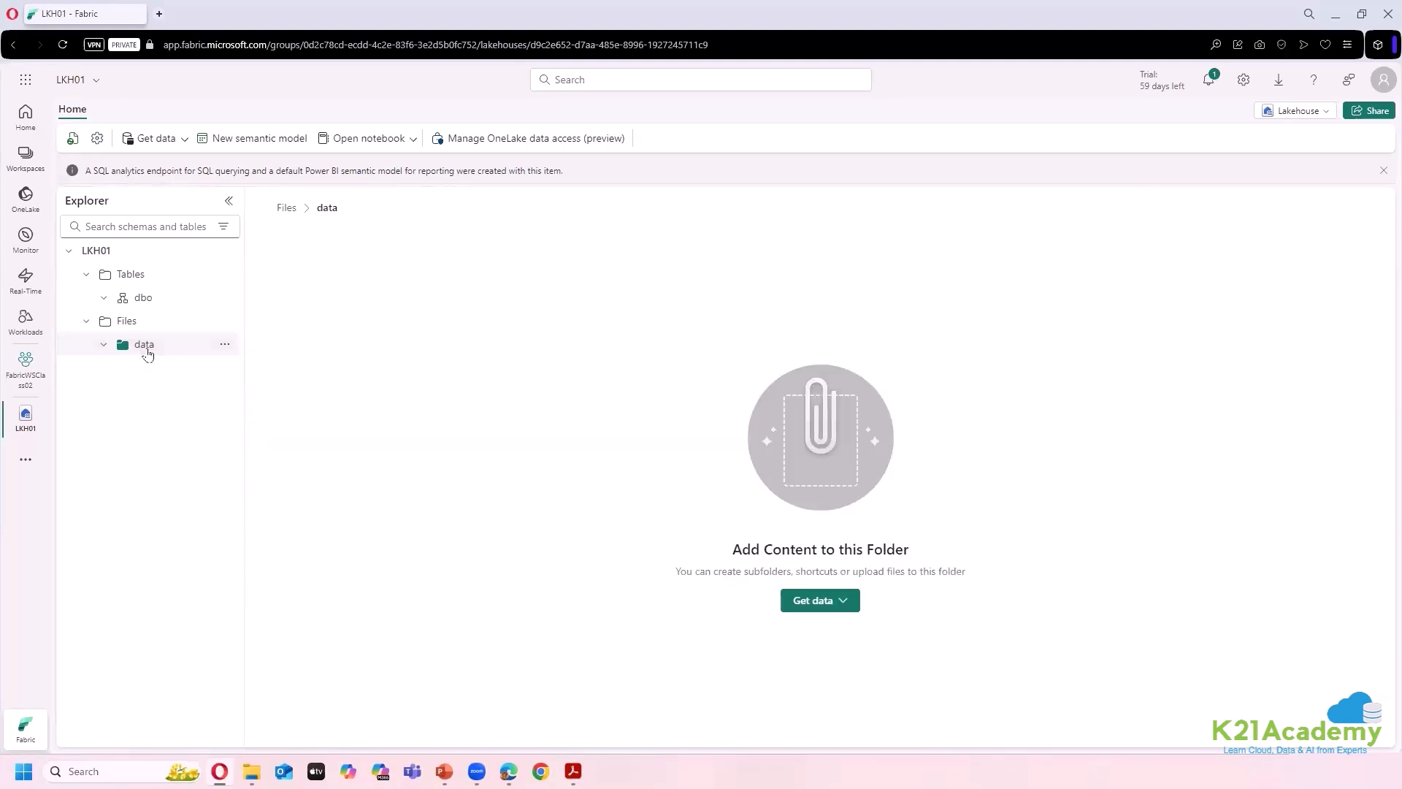
# - Collapse the data folder in the Explorer and start a file upload into it
pyautogui.click(224, 344)
pyautogui.click(225, 345)
pyautogui.click(225, 345)
pyautogui.click(225, 345)
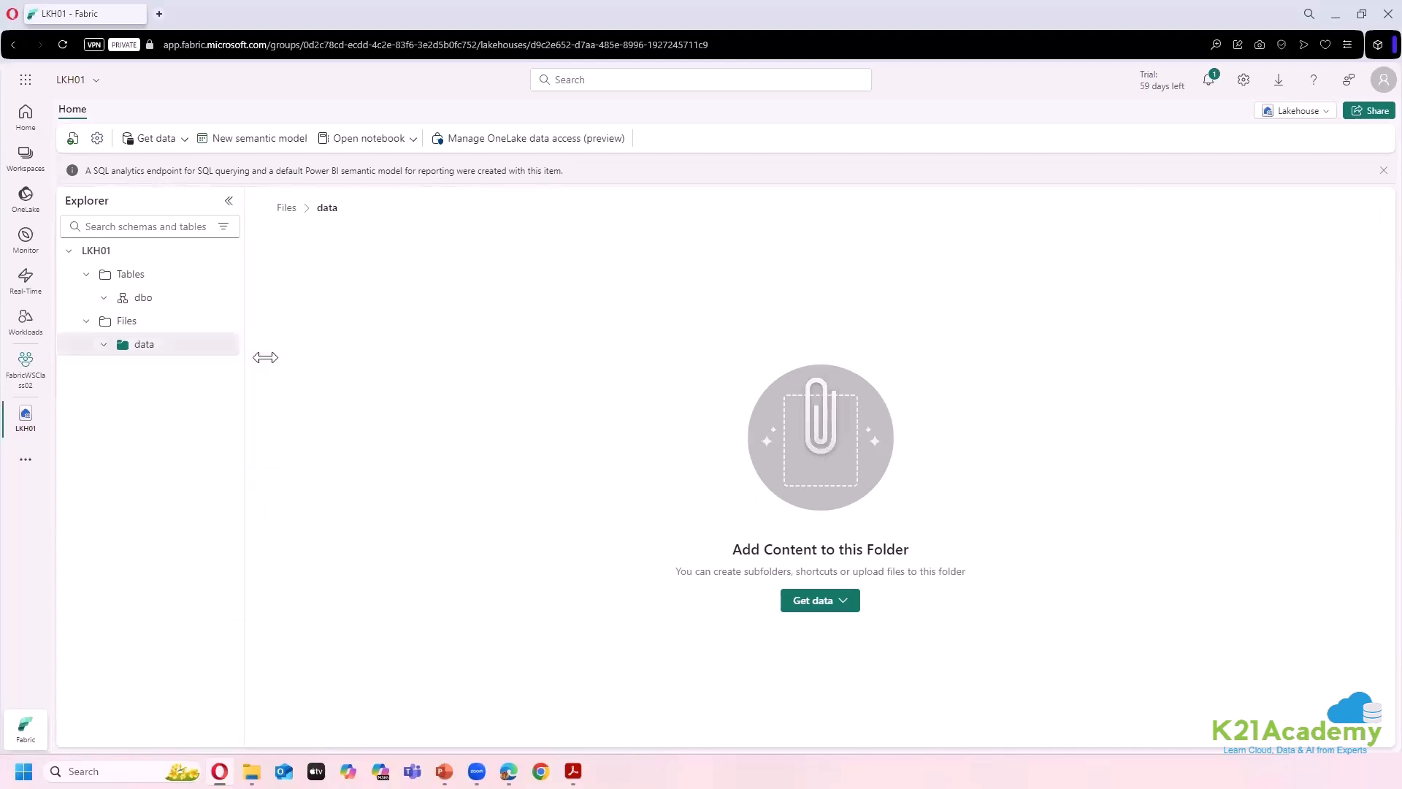
pyautogui.click(105, 344)
pyautogui.click(225, 345)
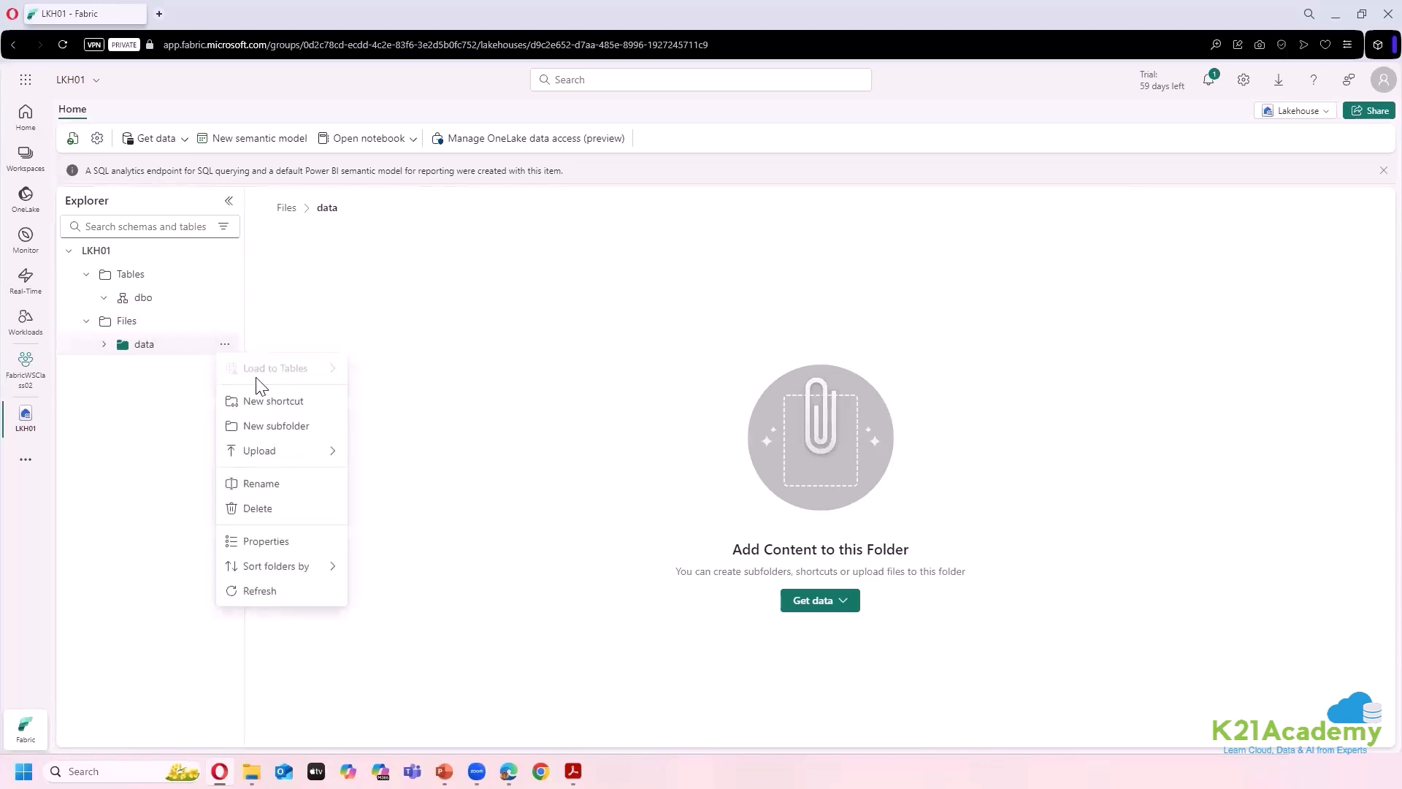
pyautogui.click(225, 345)
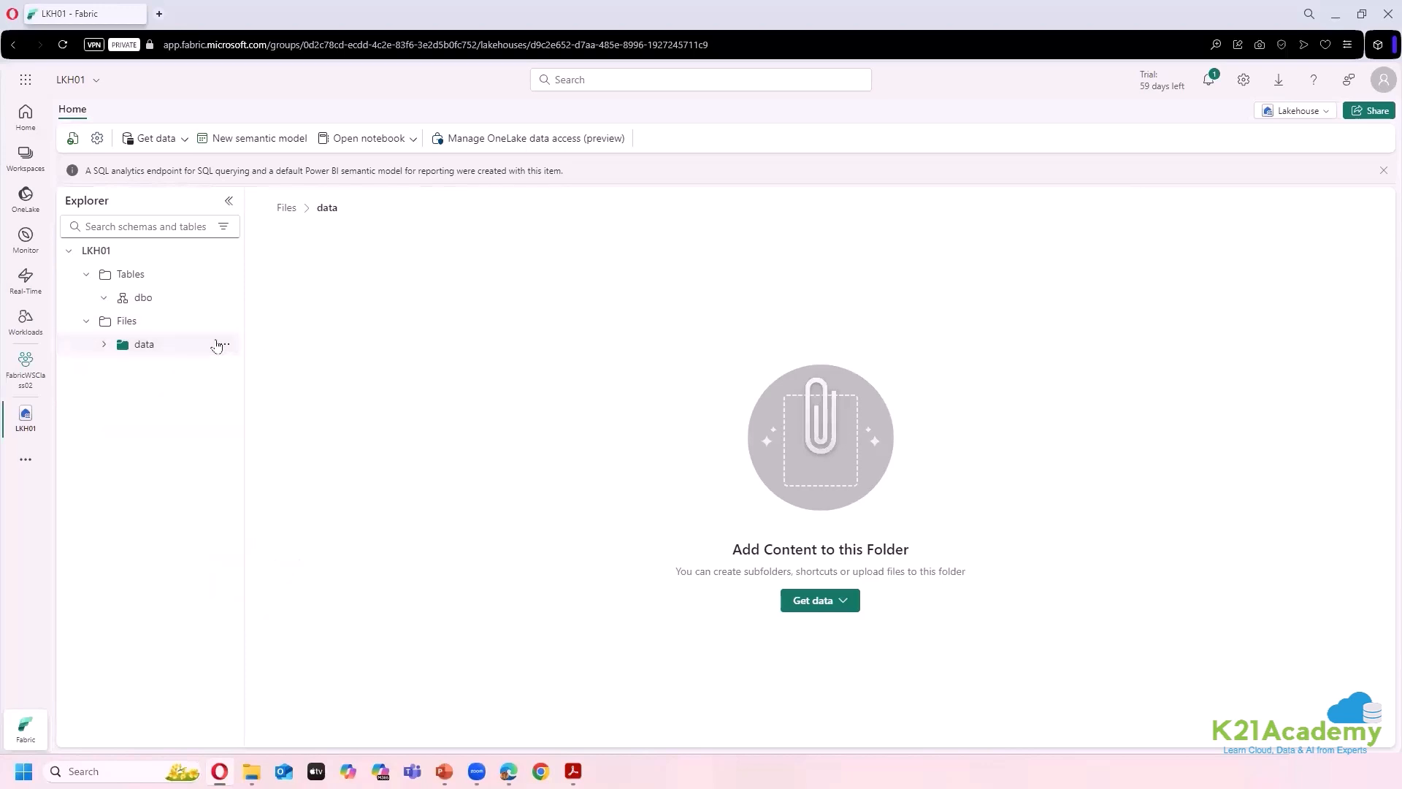
pyautogui.click(224, 344)
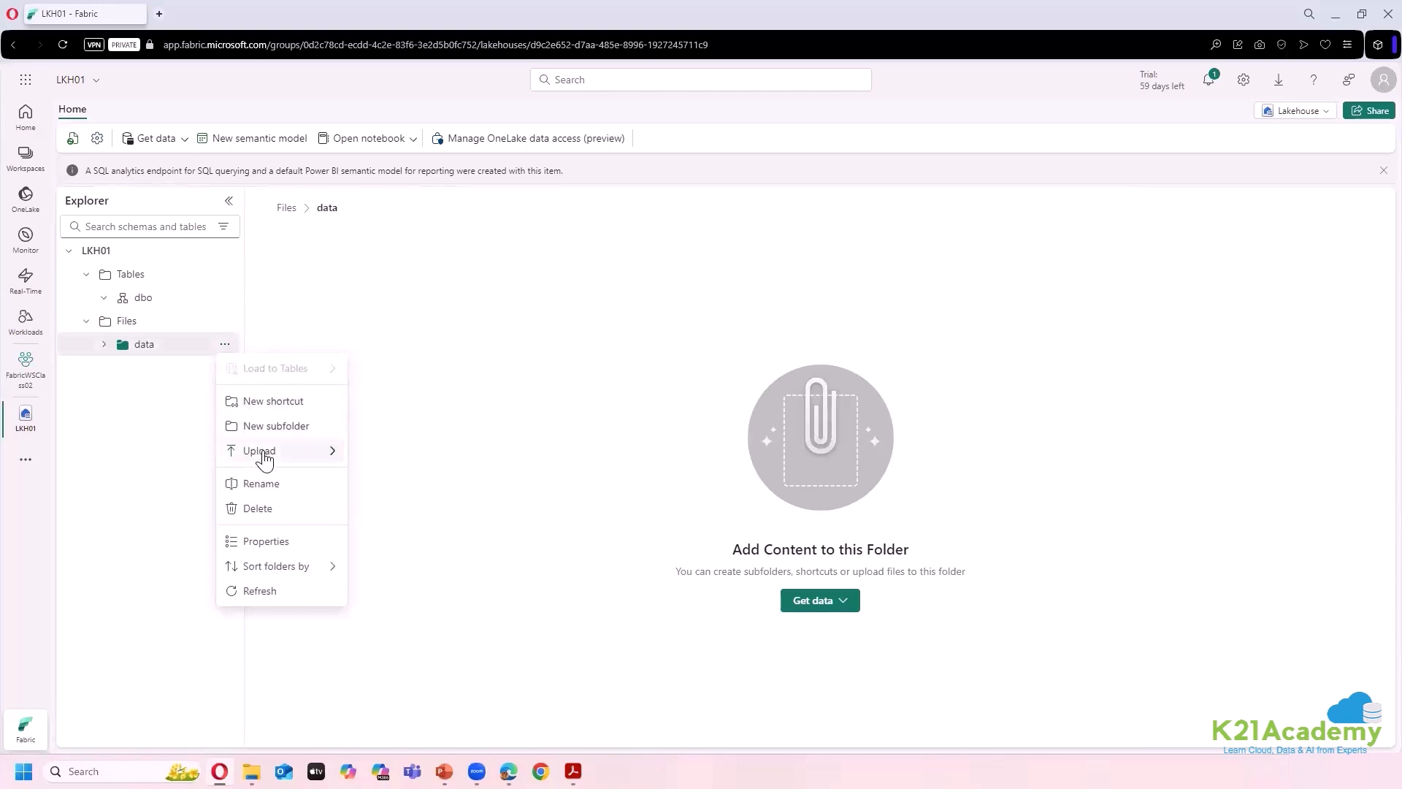
pyautogui.moveTo(261, 451)
pyautogui.click(380, 454)
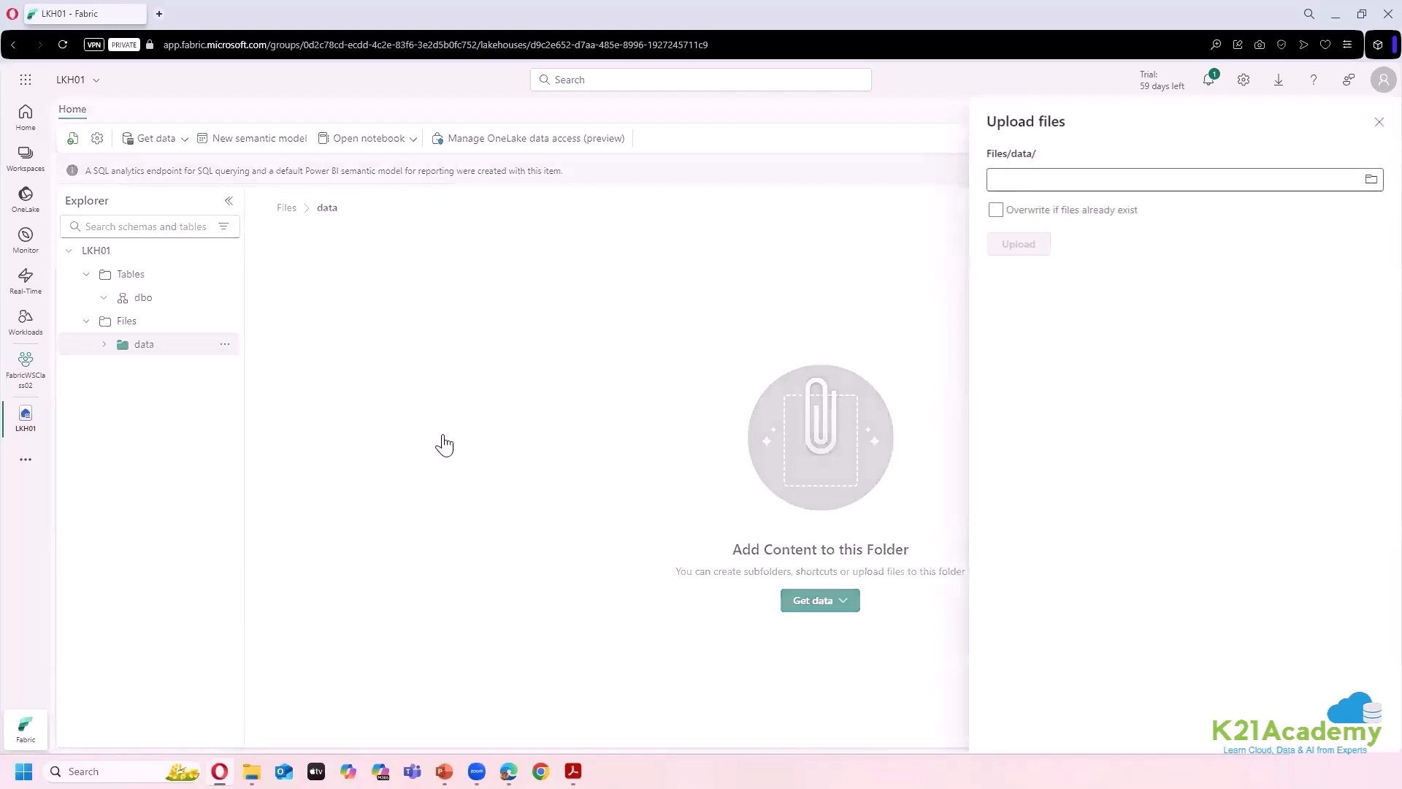
# - Upload sales.csv from the LakeHouseData folder in Documents to Files/data and close the upload form
pyautogui.click(1371, 181)
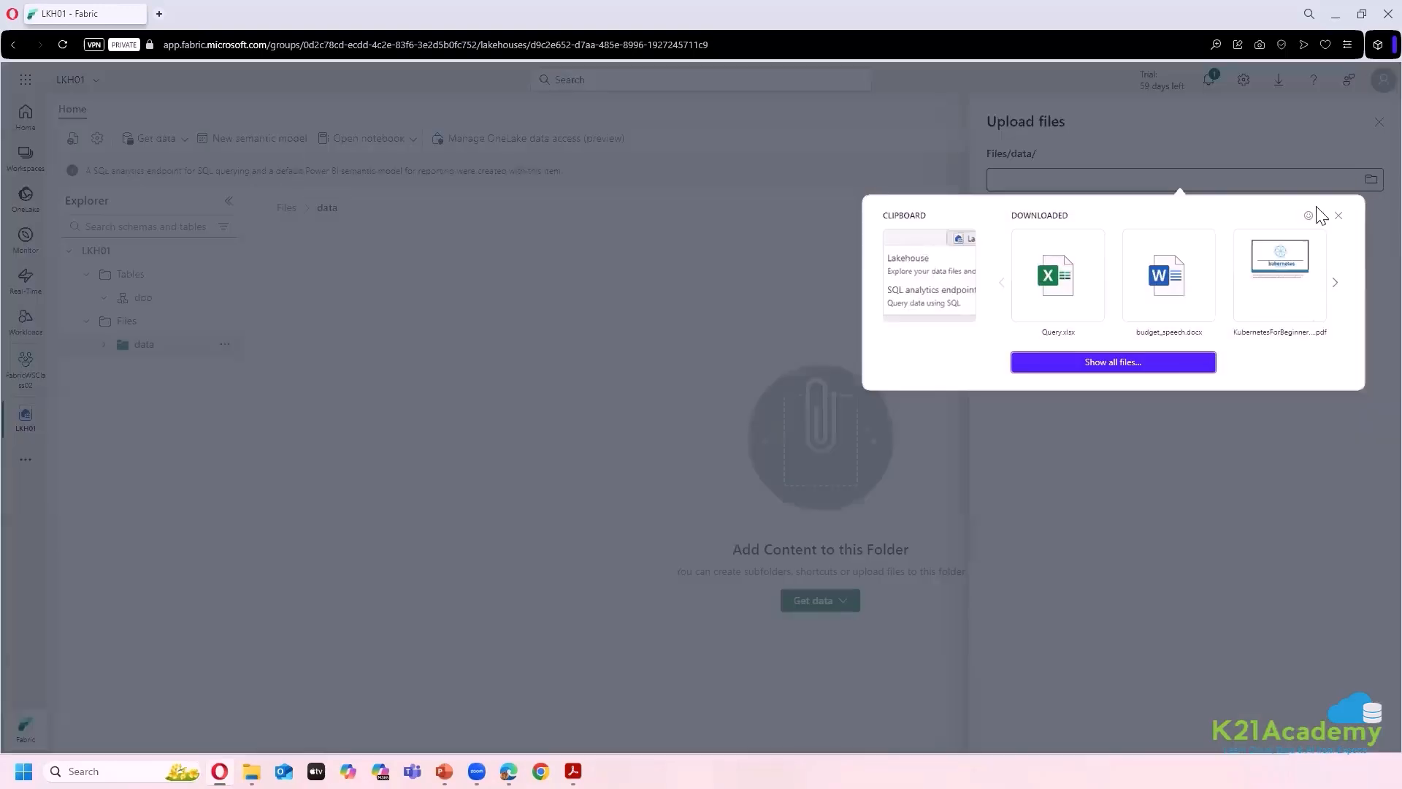
pyautogui.click(652, 284)
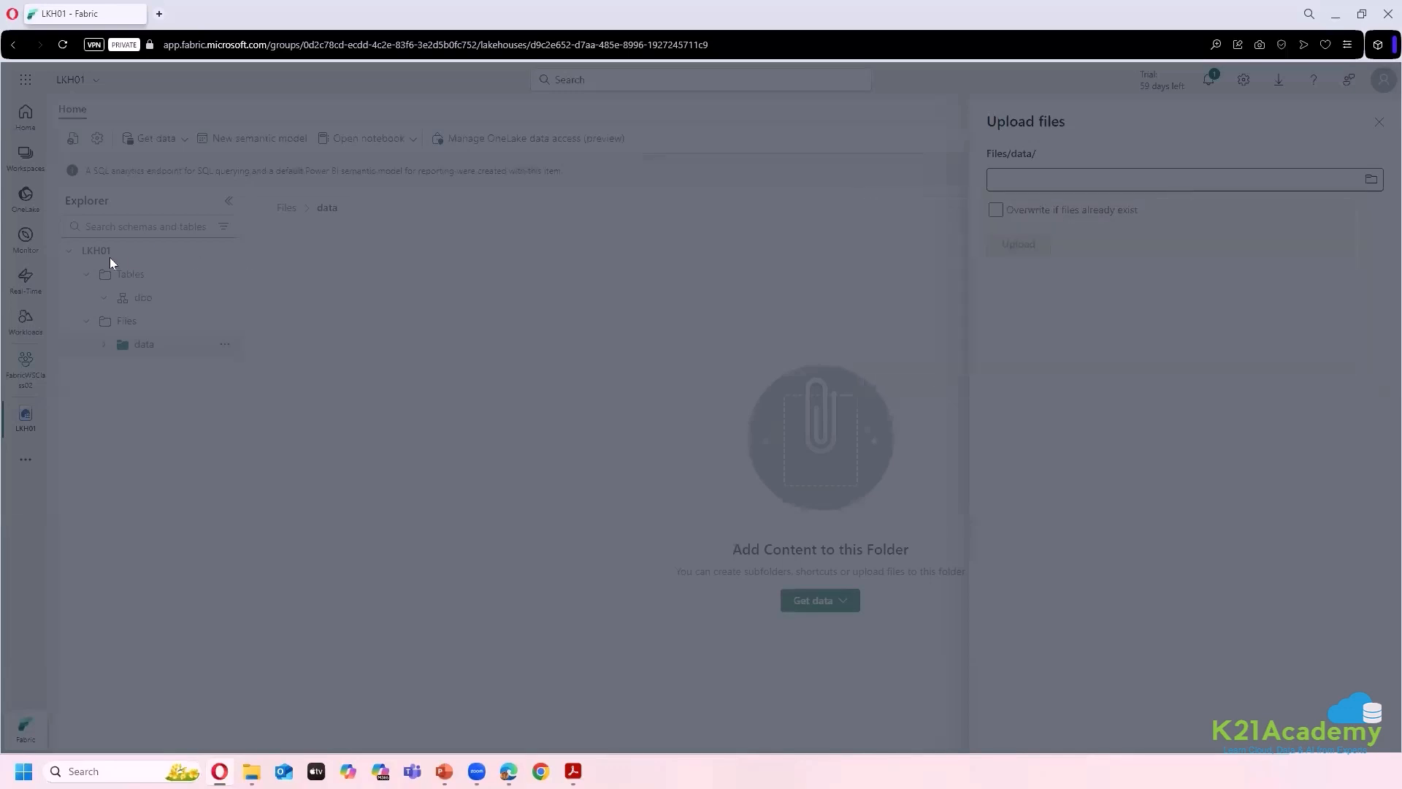
pyautogui.click(67, 192)
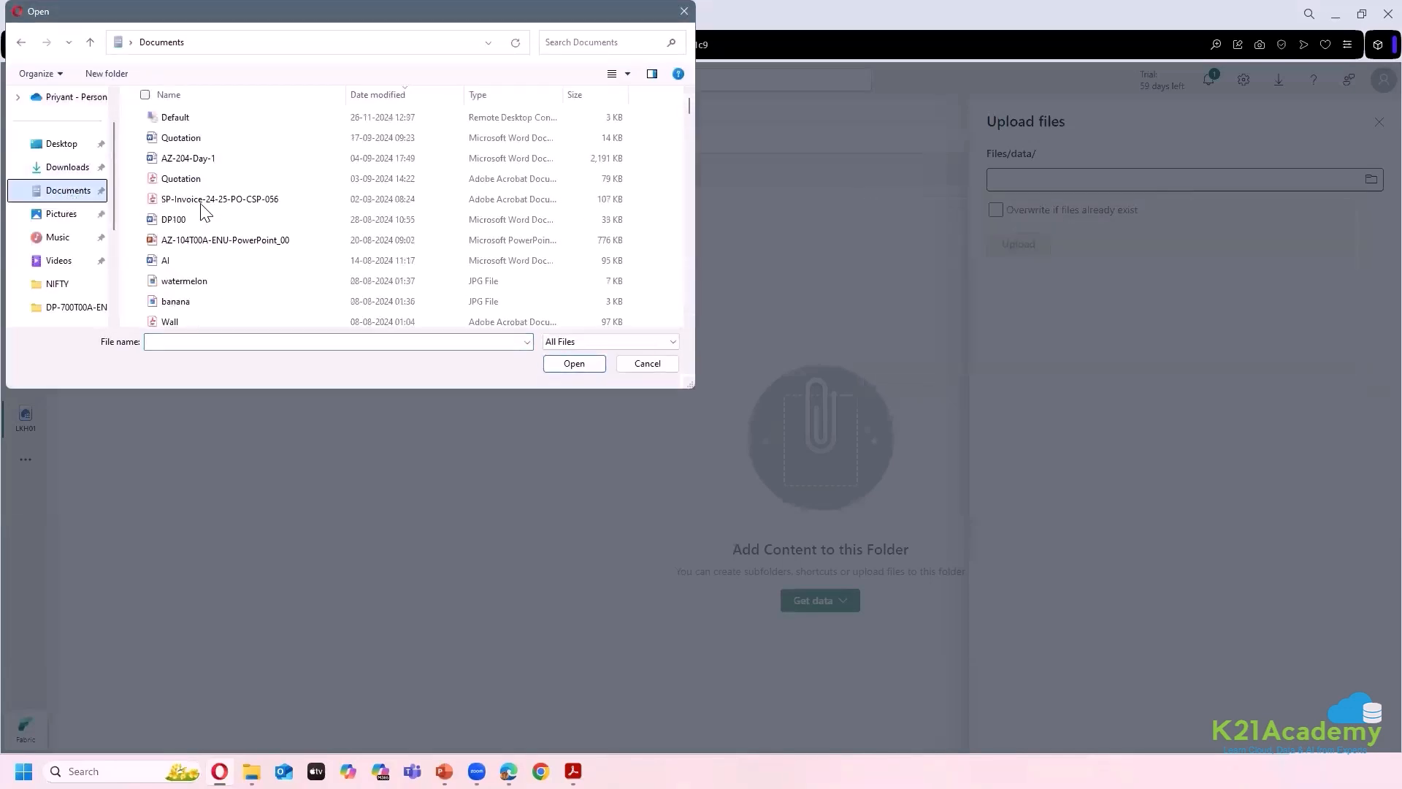
pyautogui.scroll(-5, 234, 261)
pyautogui.scroll(5, 380, 168)
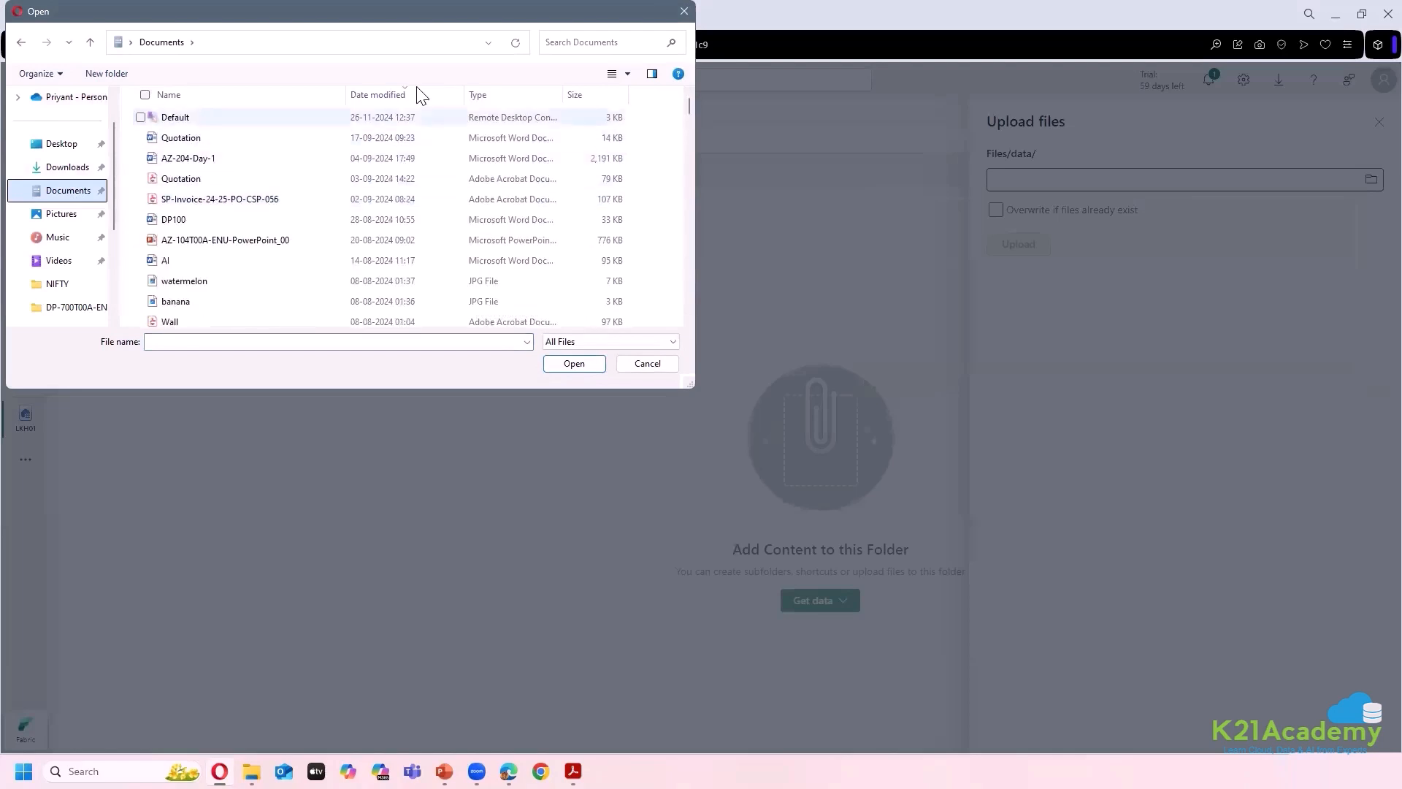
pyautogui.click(411, 94)
pyautogui.scroll(-3, 310, 196)
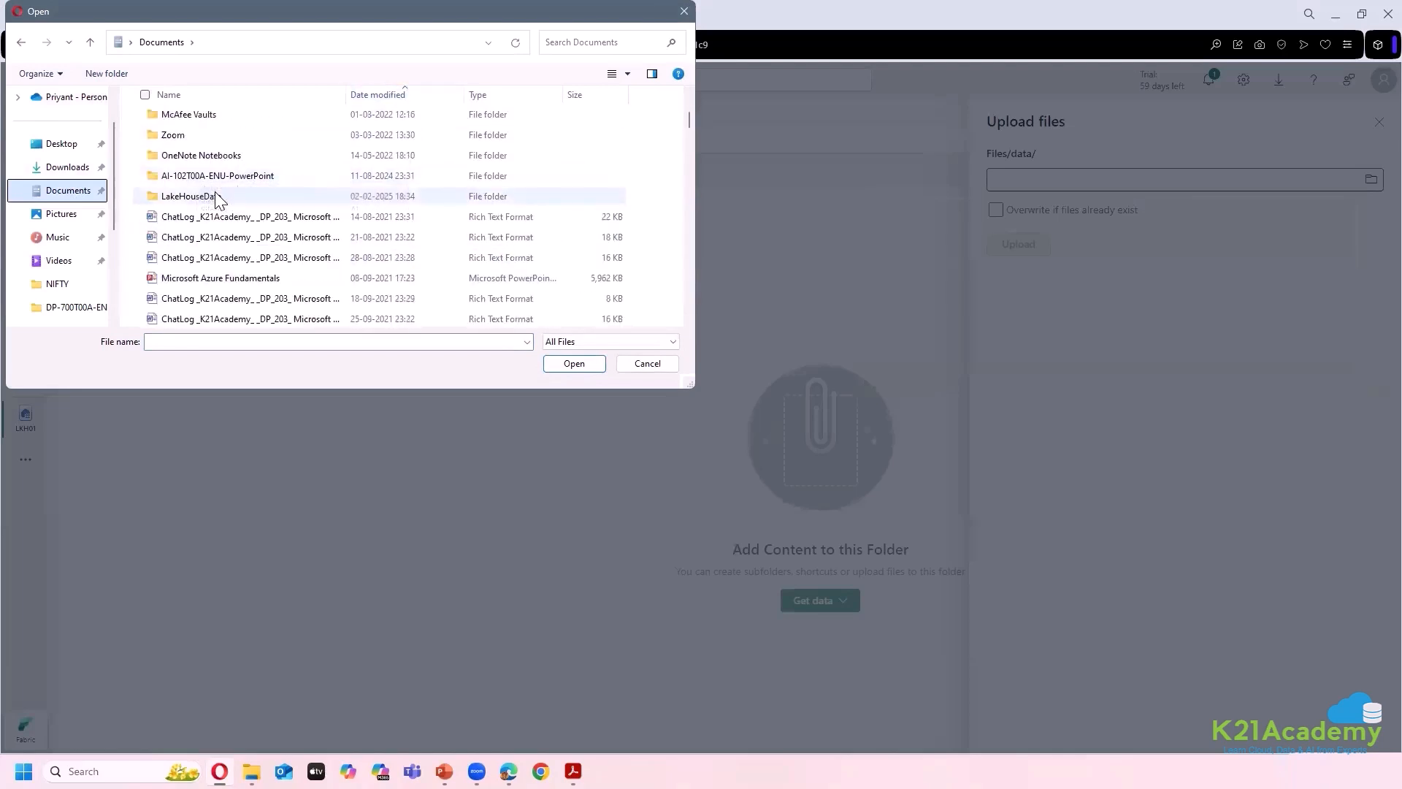
pyautogui.doubleClick(220, 195)
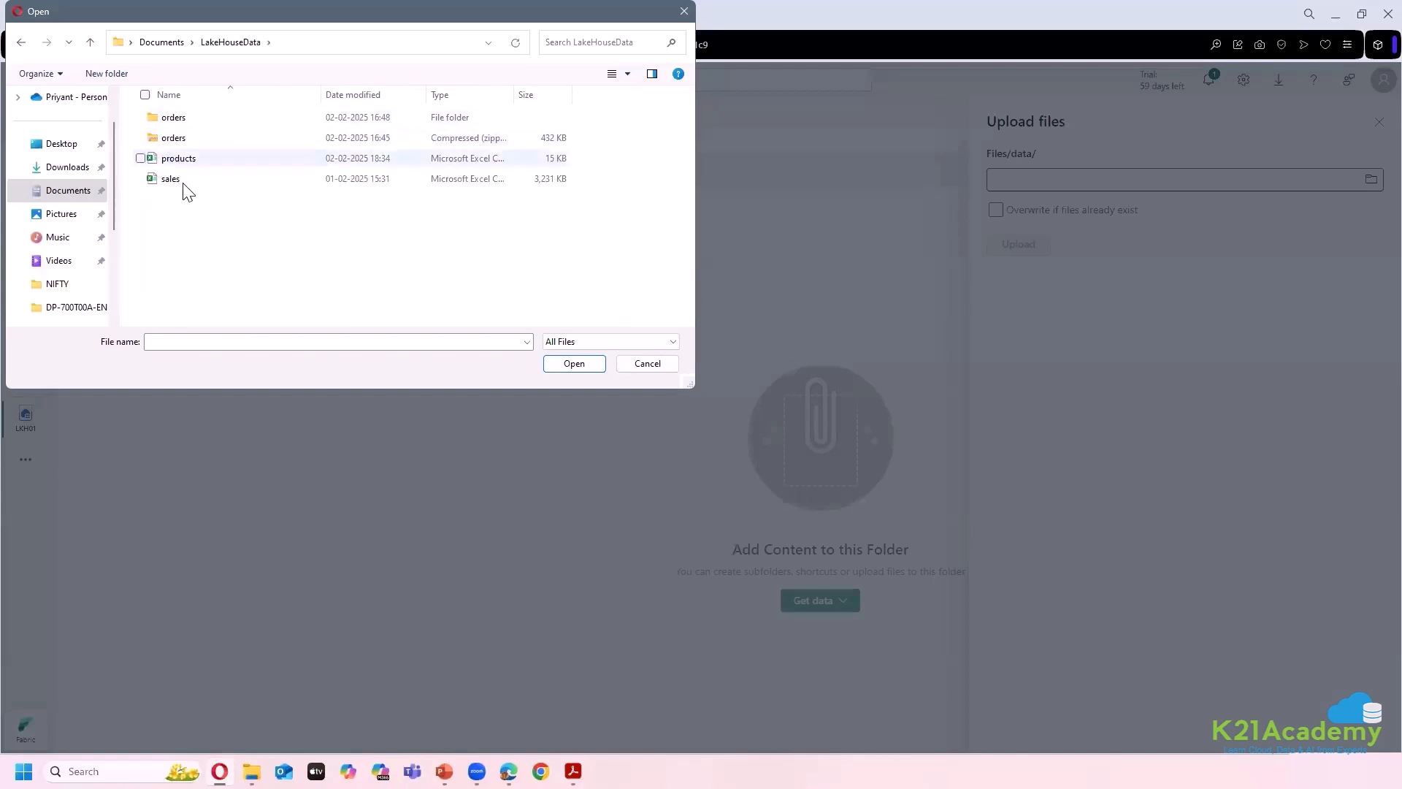
pyautogui.click(179, 181)
pyautogui.press('Return')
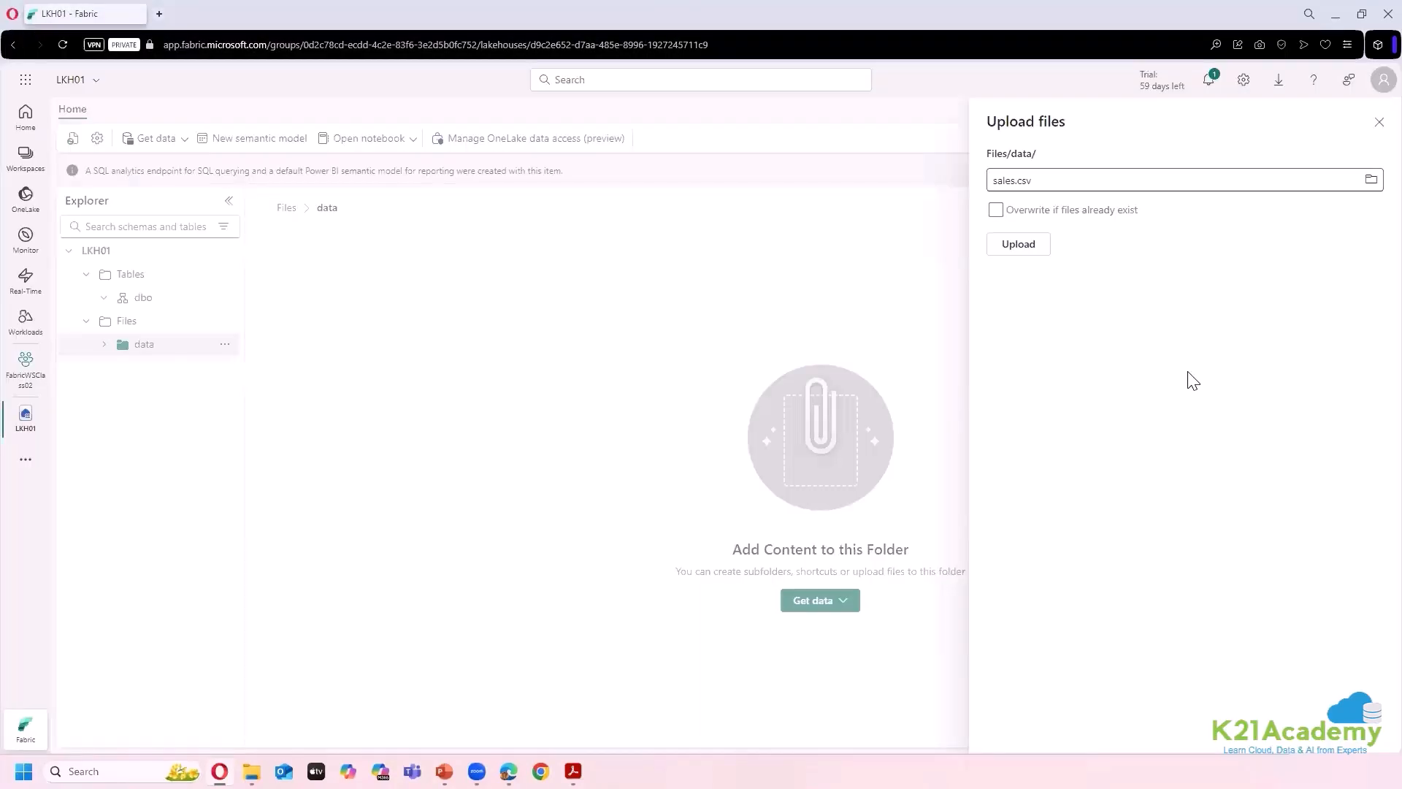
pyautogui.click(1008, 252)
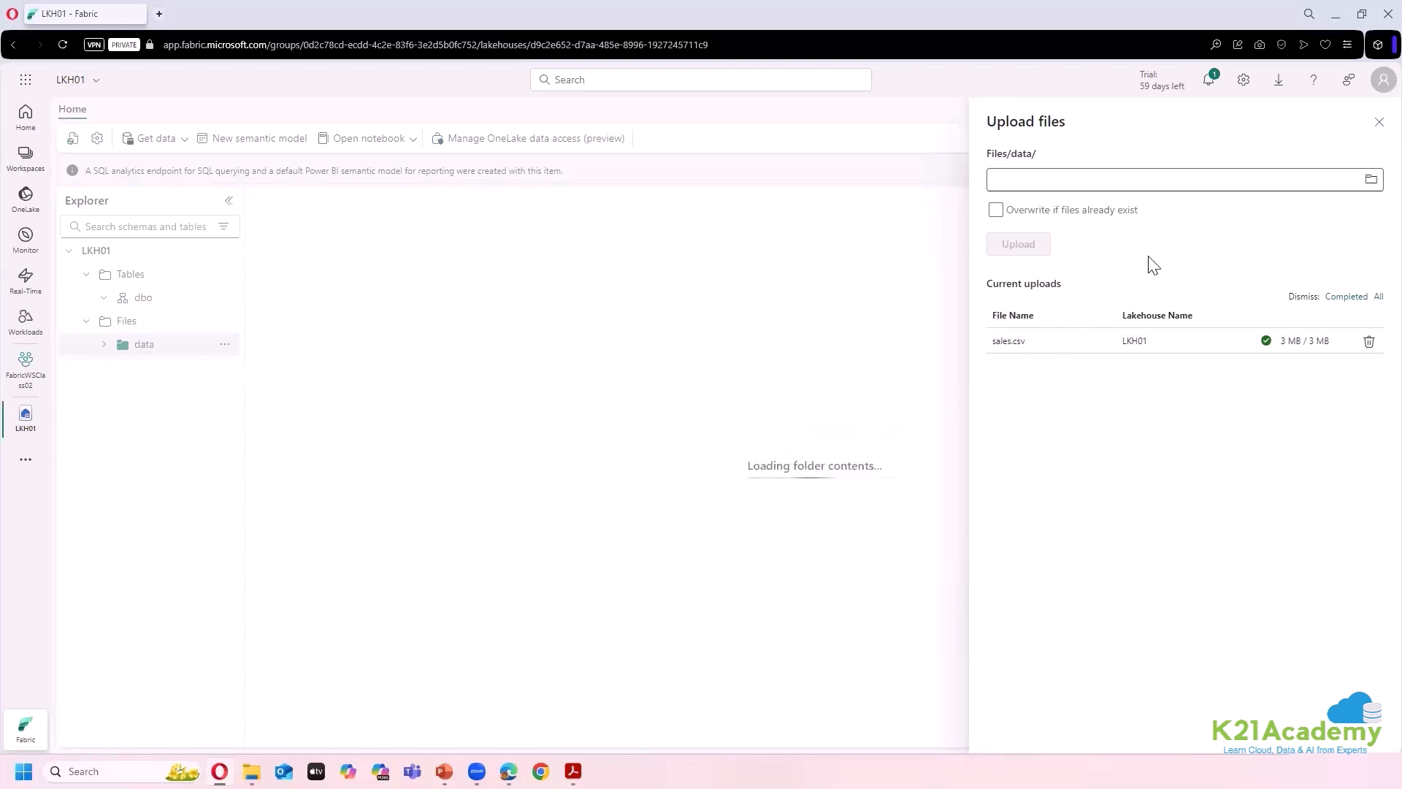
pyautogui.click(1380, 121)
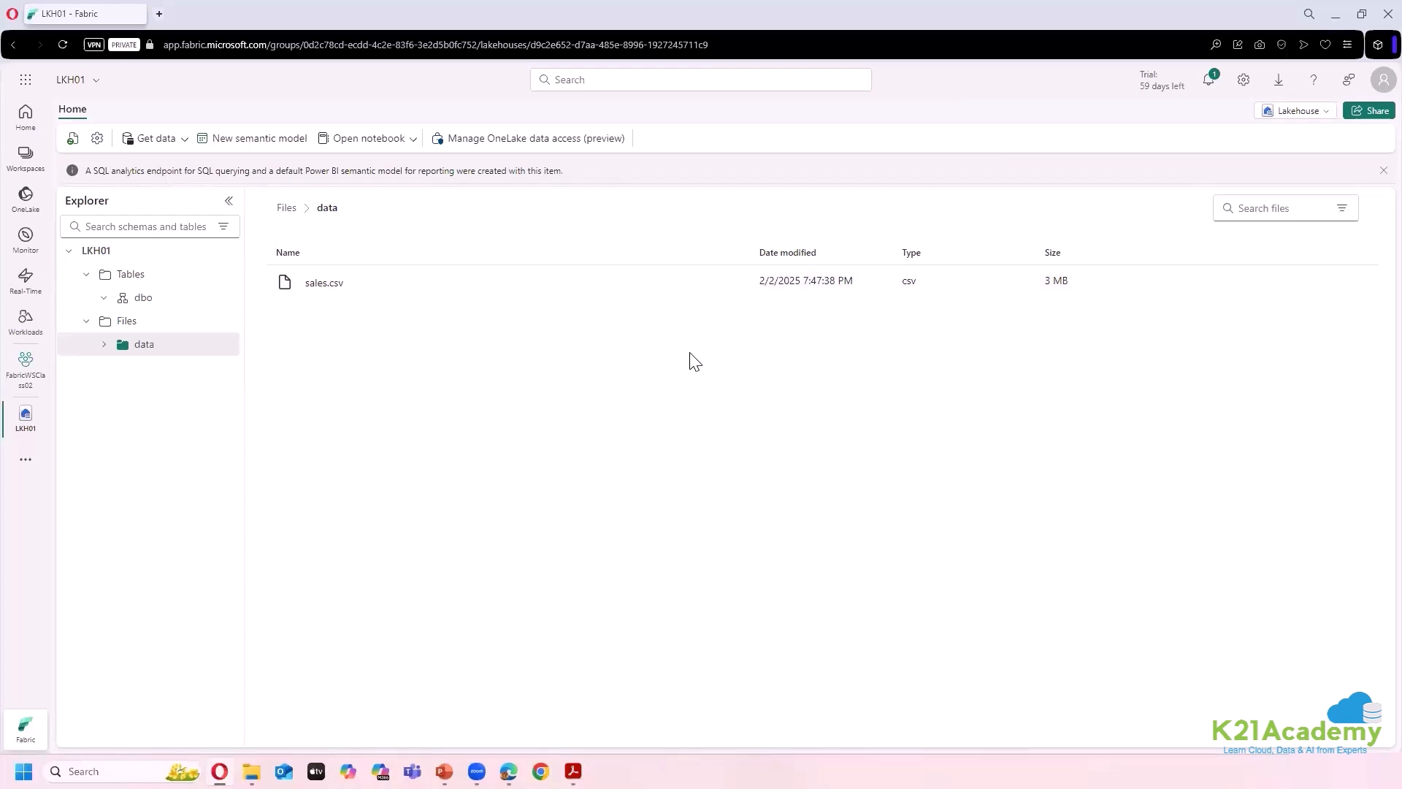
# - Load sales.csv into a new table named sales in the dbo schema, using the header for column names and a comma separator
pyautogui.click(734, 284)
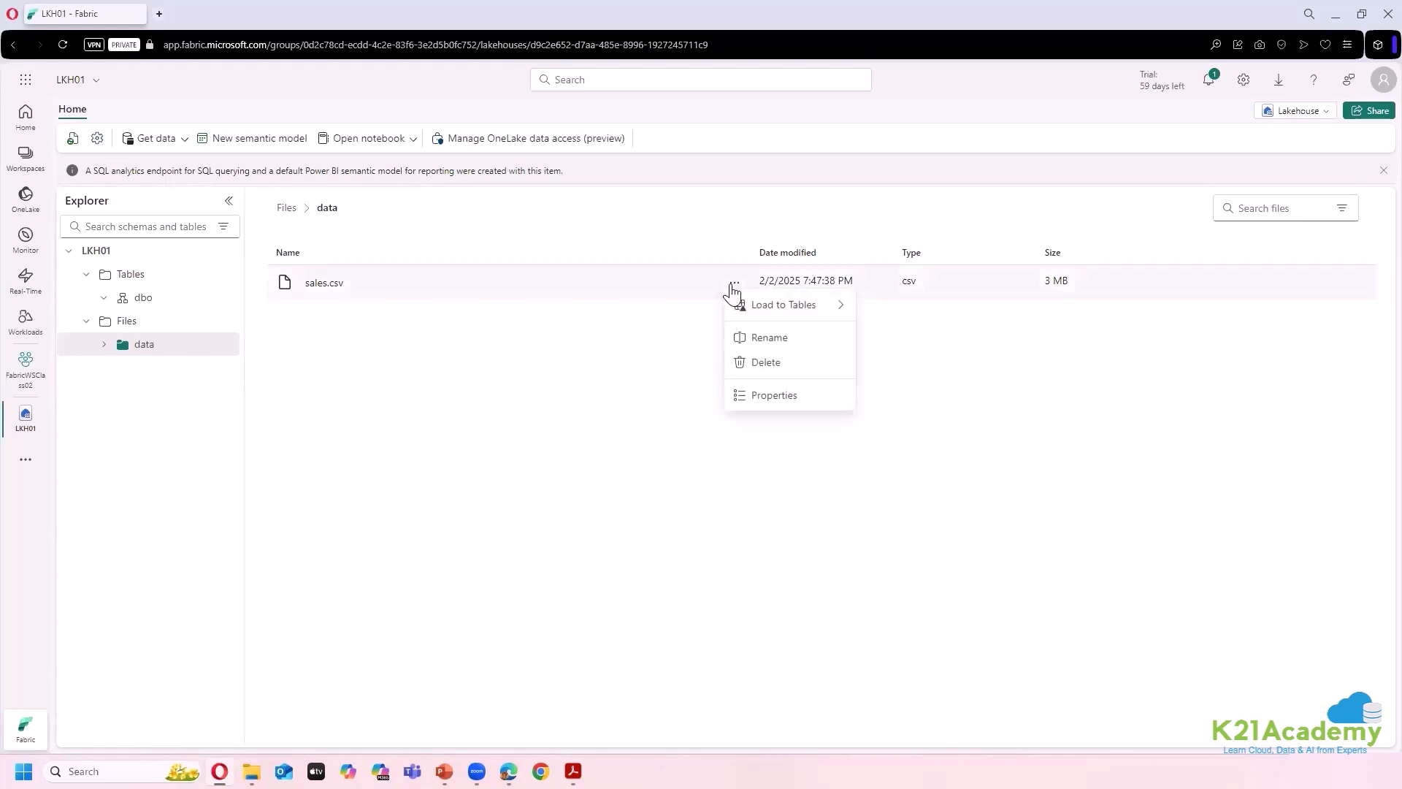
pyautogui.moveTo(839, 310)
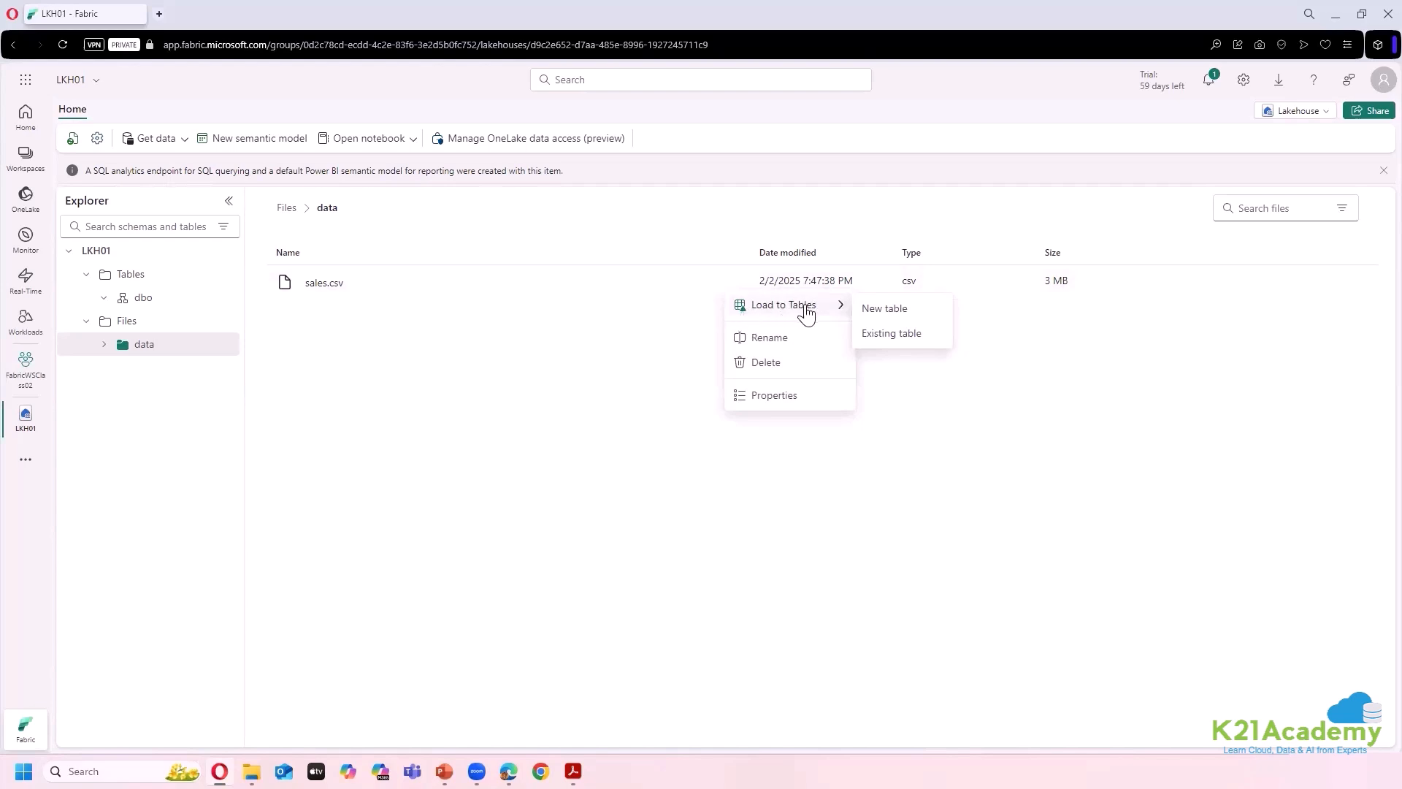
pyautogui.click(898, 314)
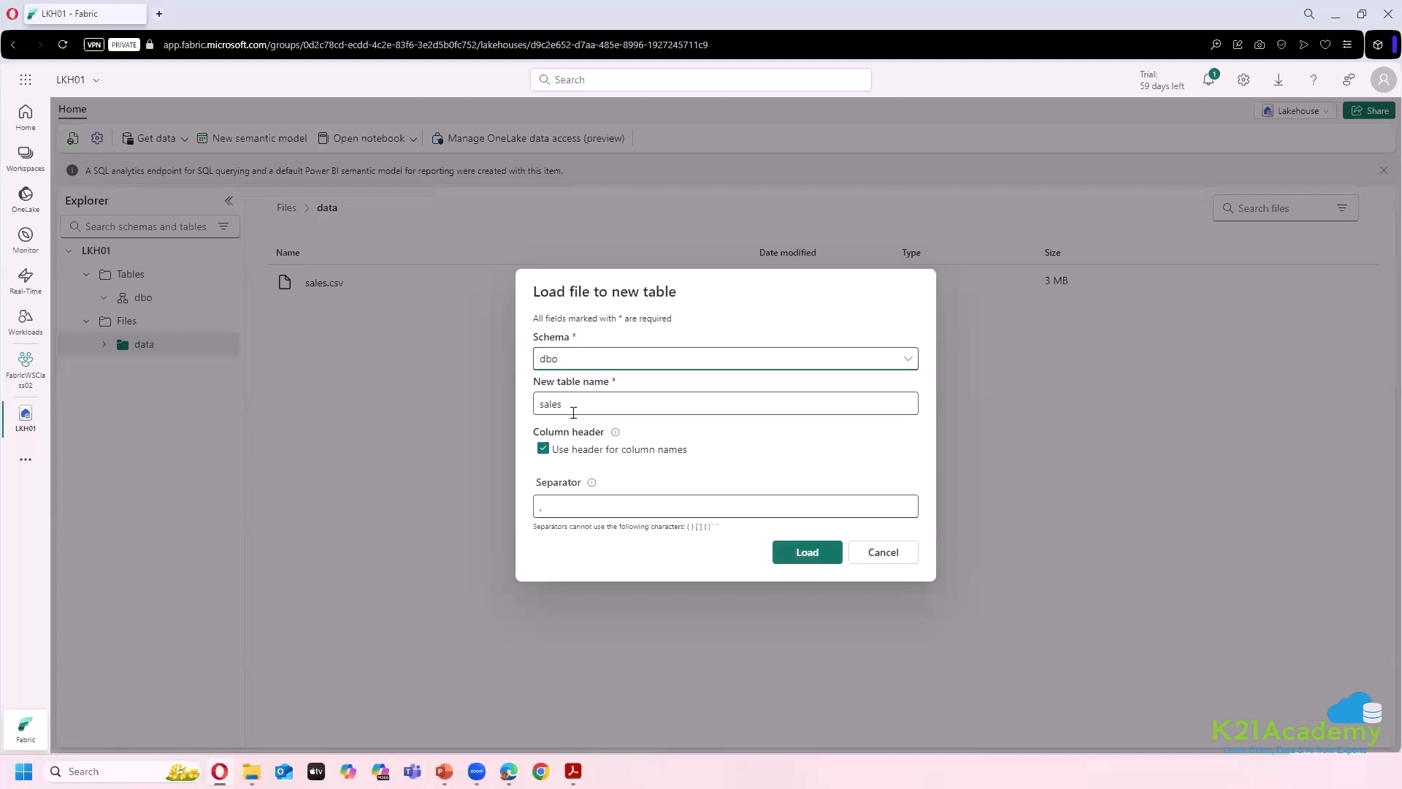
pyautogui.moveTo(571, 407); pyautogui.dragTo(505, 406)
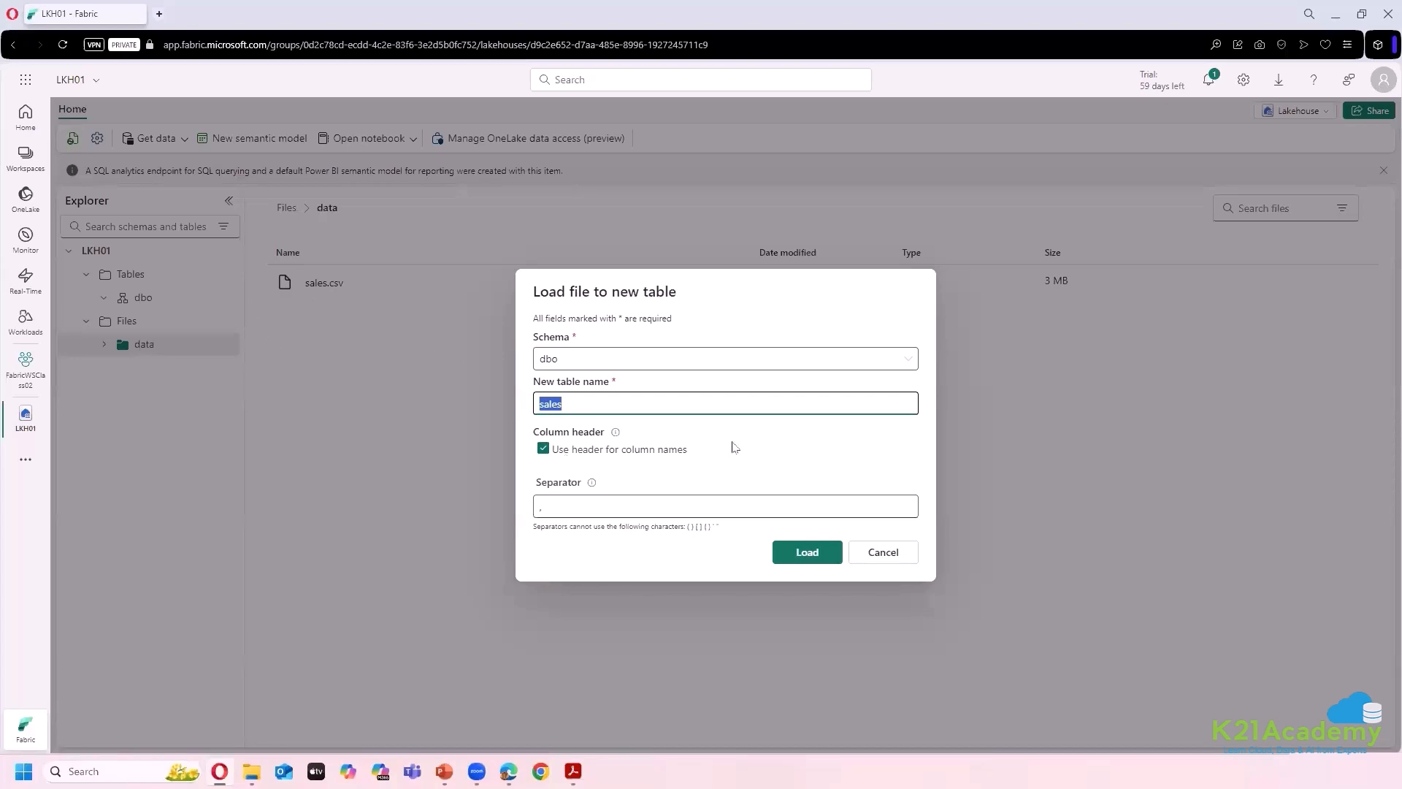
pyautogui.doubleClick(540, 507)
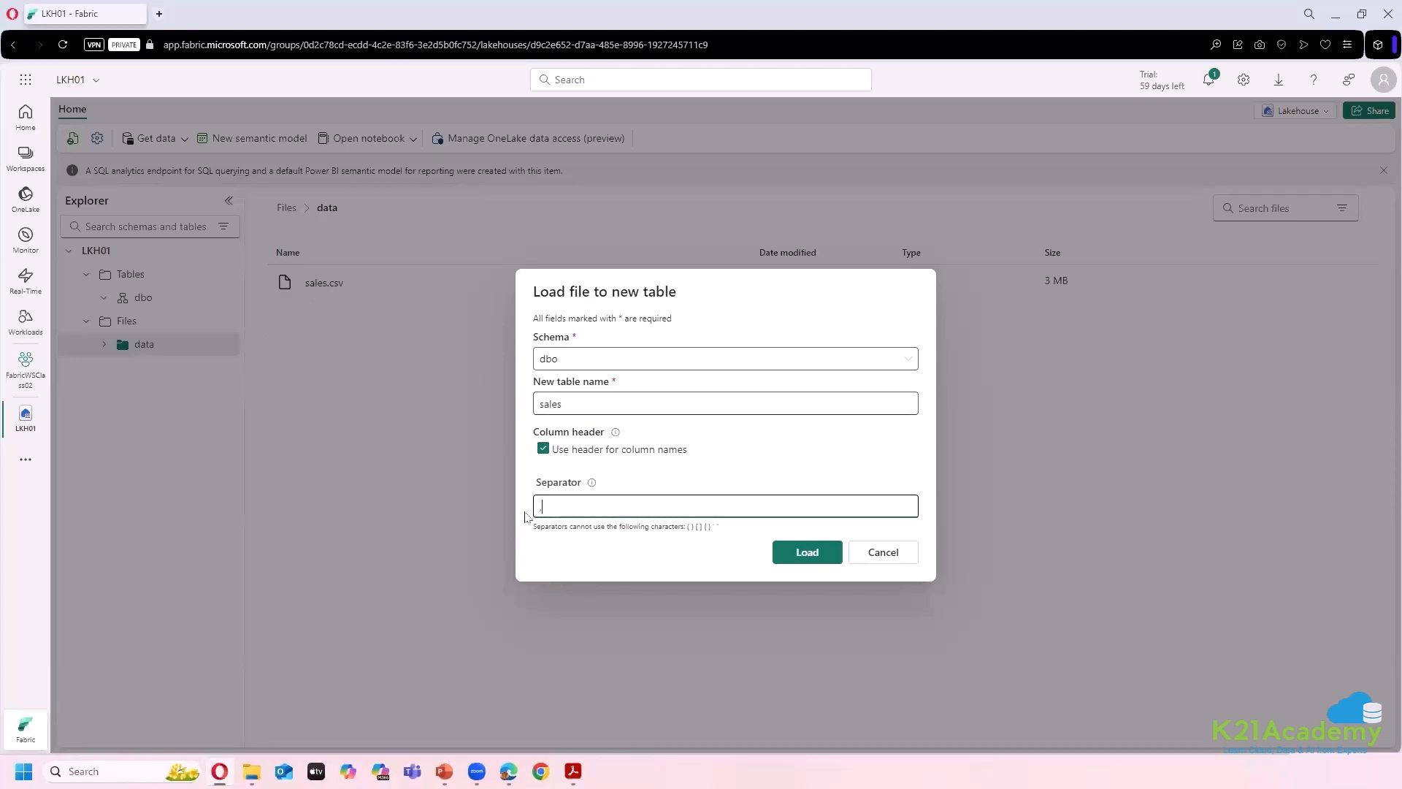
pyautogui.click(825, 558)
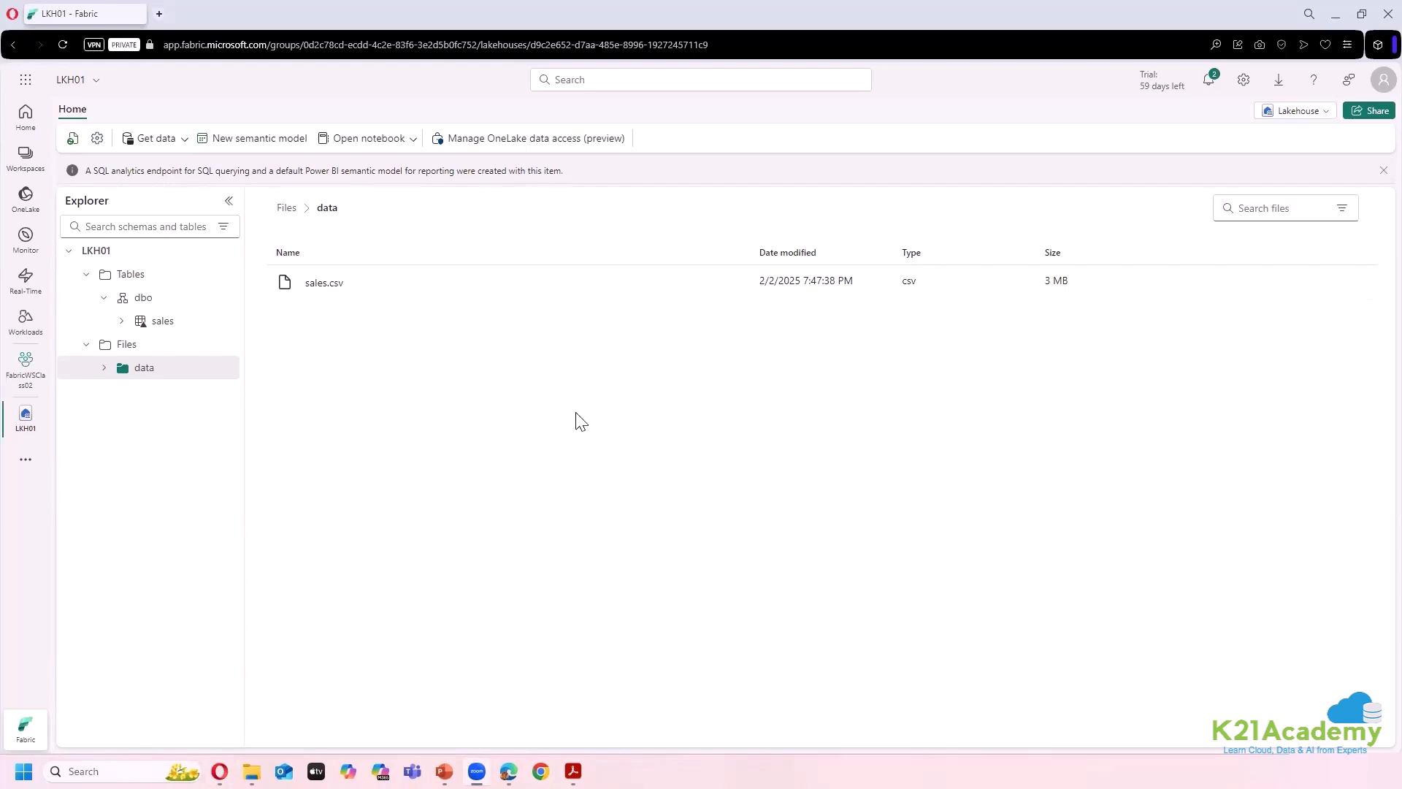
# - Expand the sales table's columns in a widened Explorer pane and show the table's underlying files
pyautogui.click(121, 321)
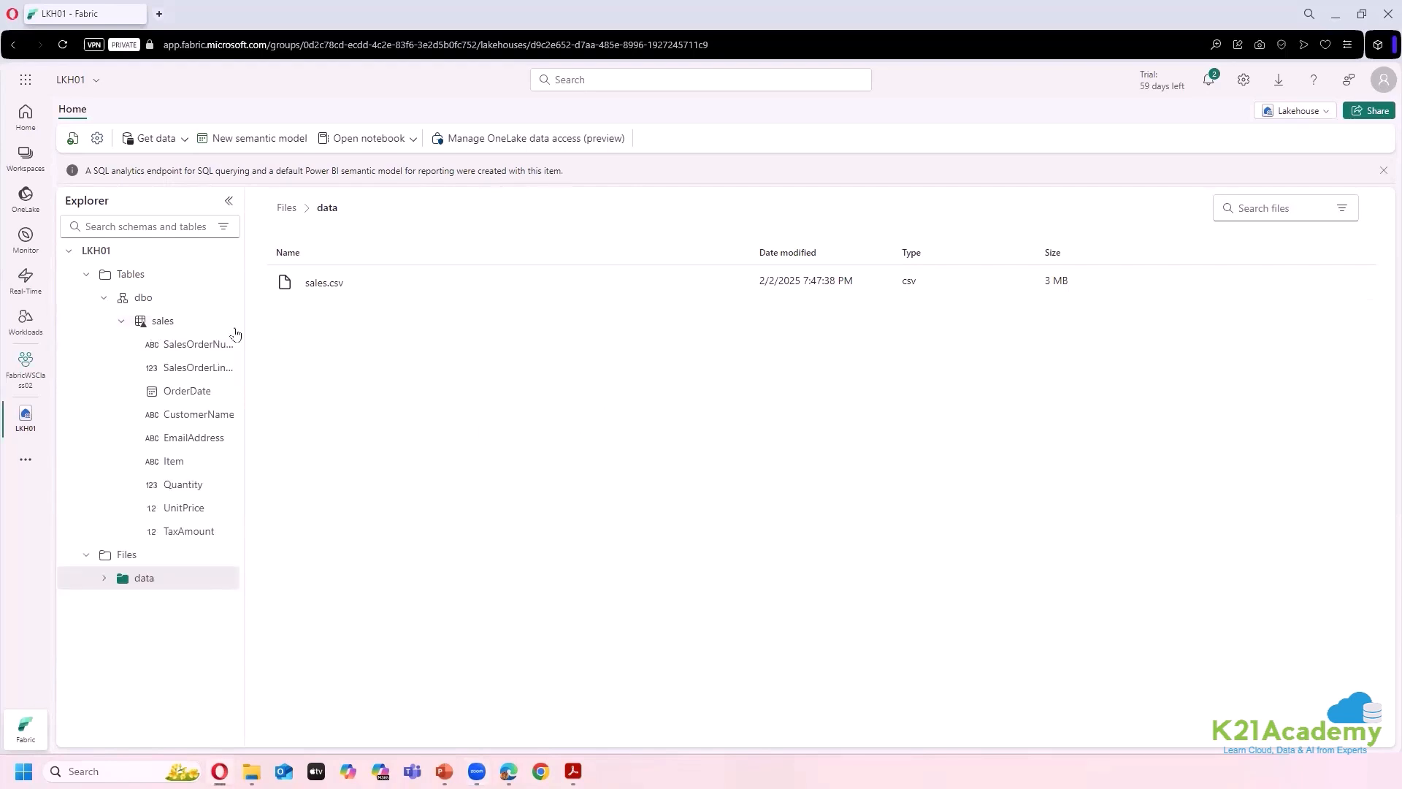
pyautogui.moveTo(243, 322); pyautogui.dragTo(328, 313)
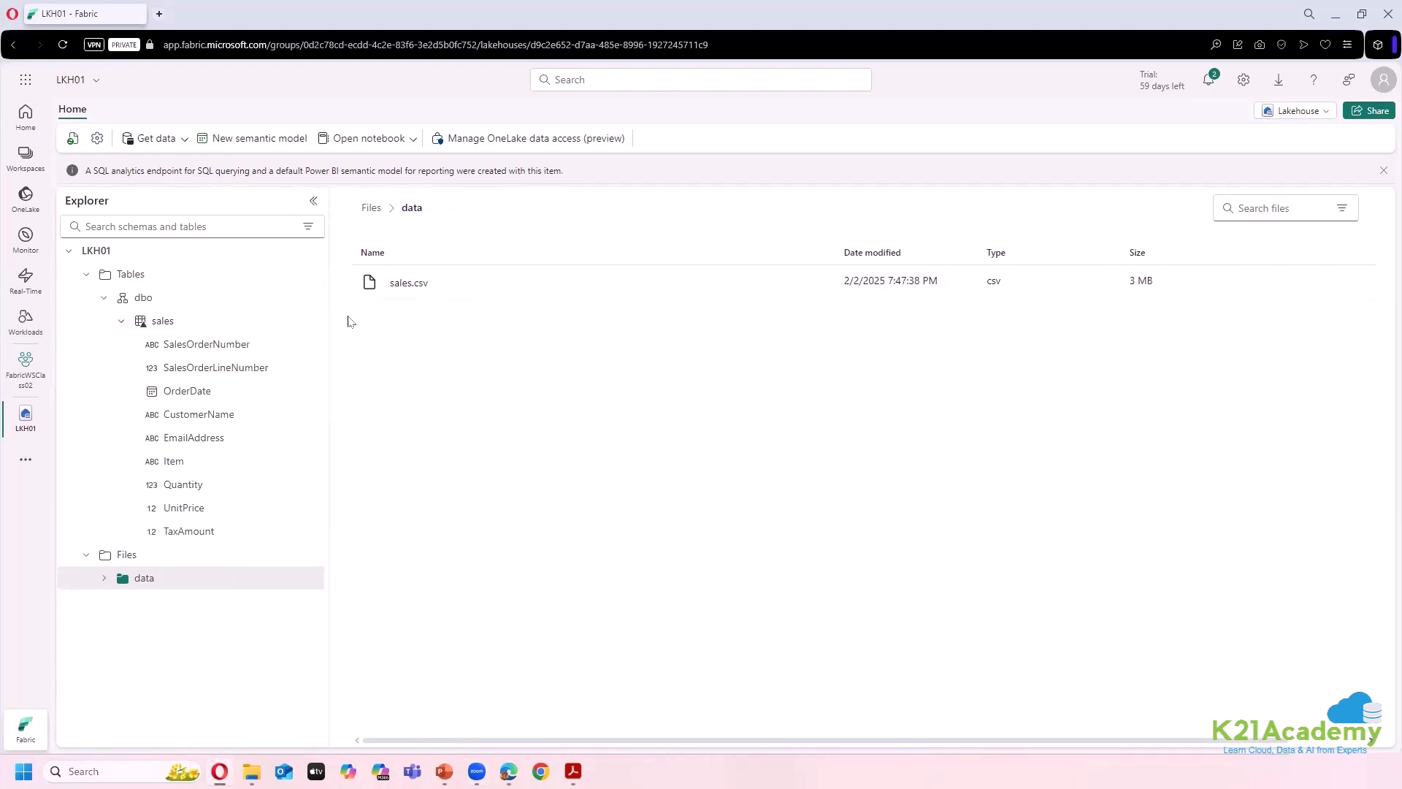
pyautogui.moveTo(222, 321)
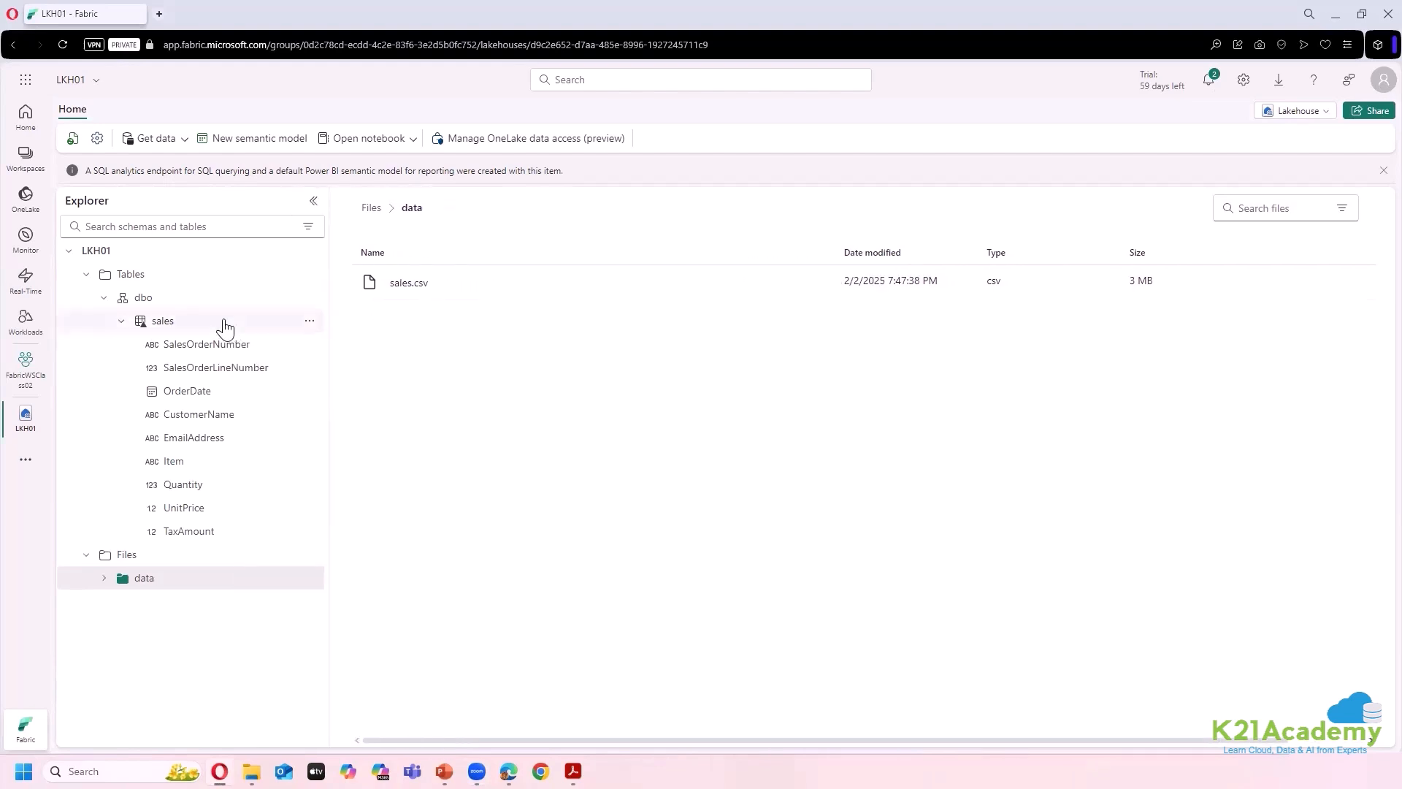
pyautogui.click(310, 323)
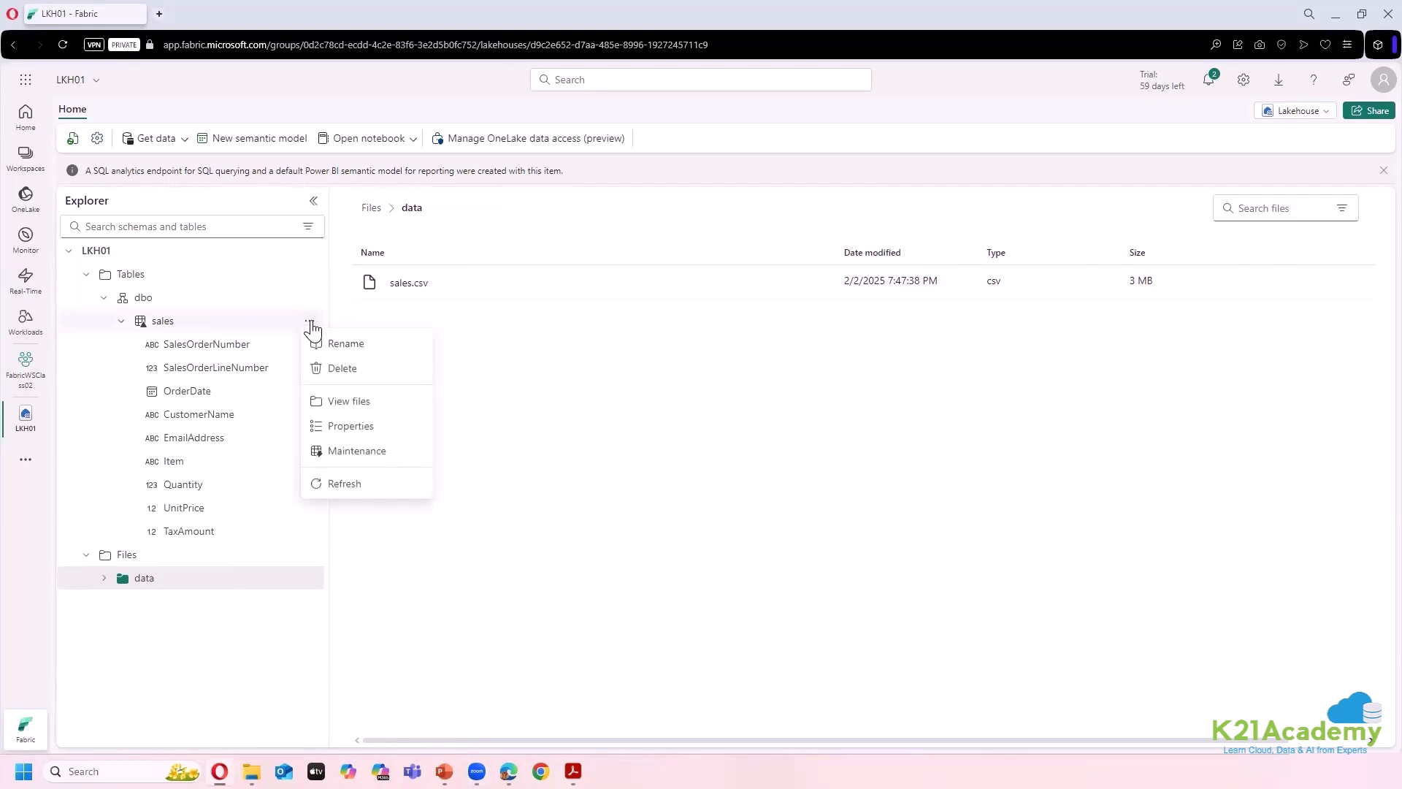
pyautogui.click(350, 403)
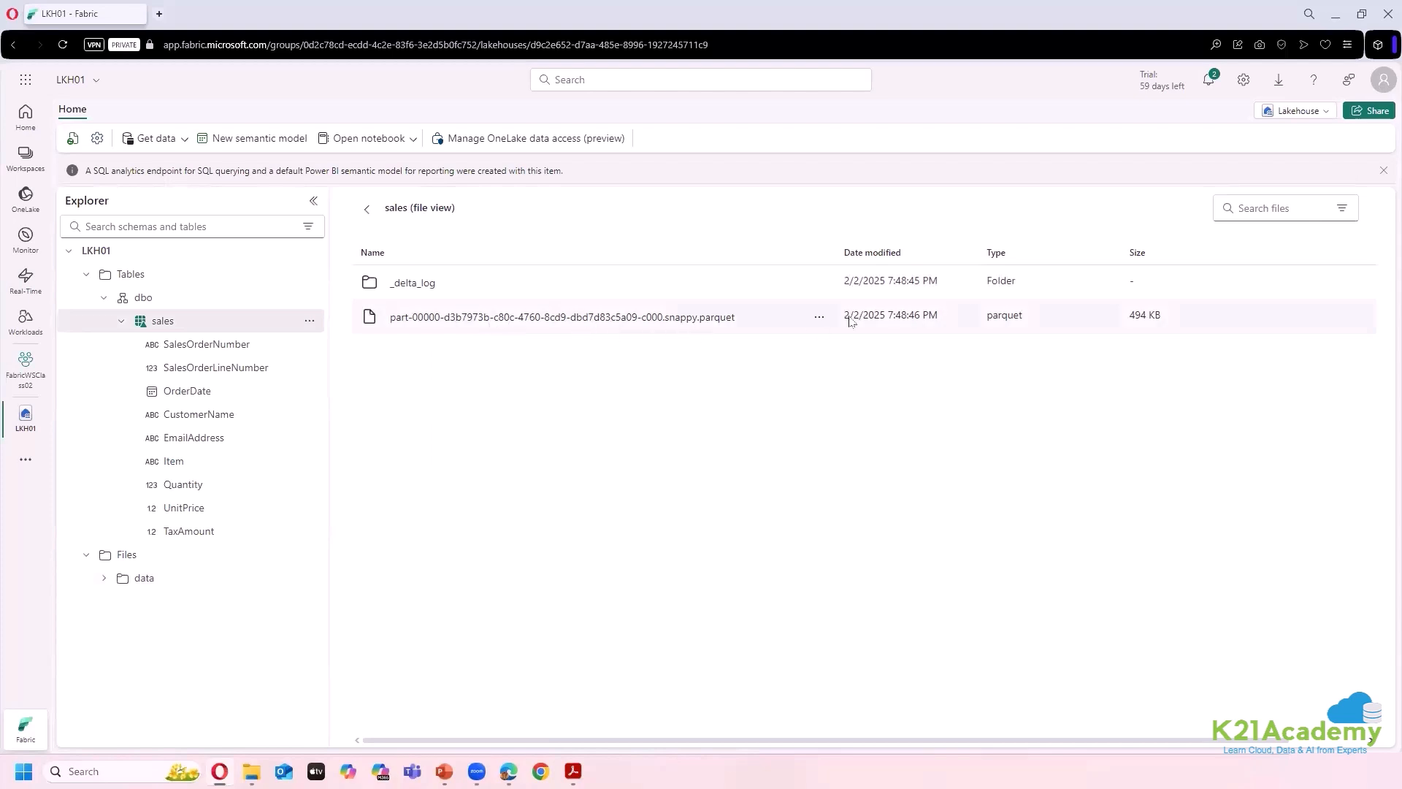
# - Examine the parquet file's properties and the _delta_log folder of the sales table, and leave the file view
pyautogui.click(820, 320)
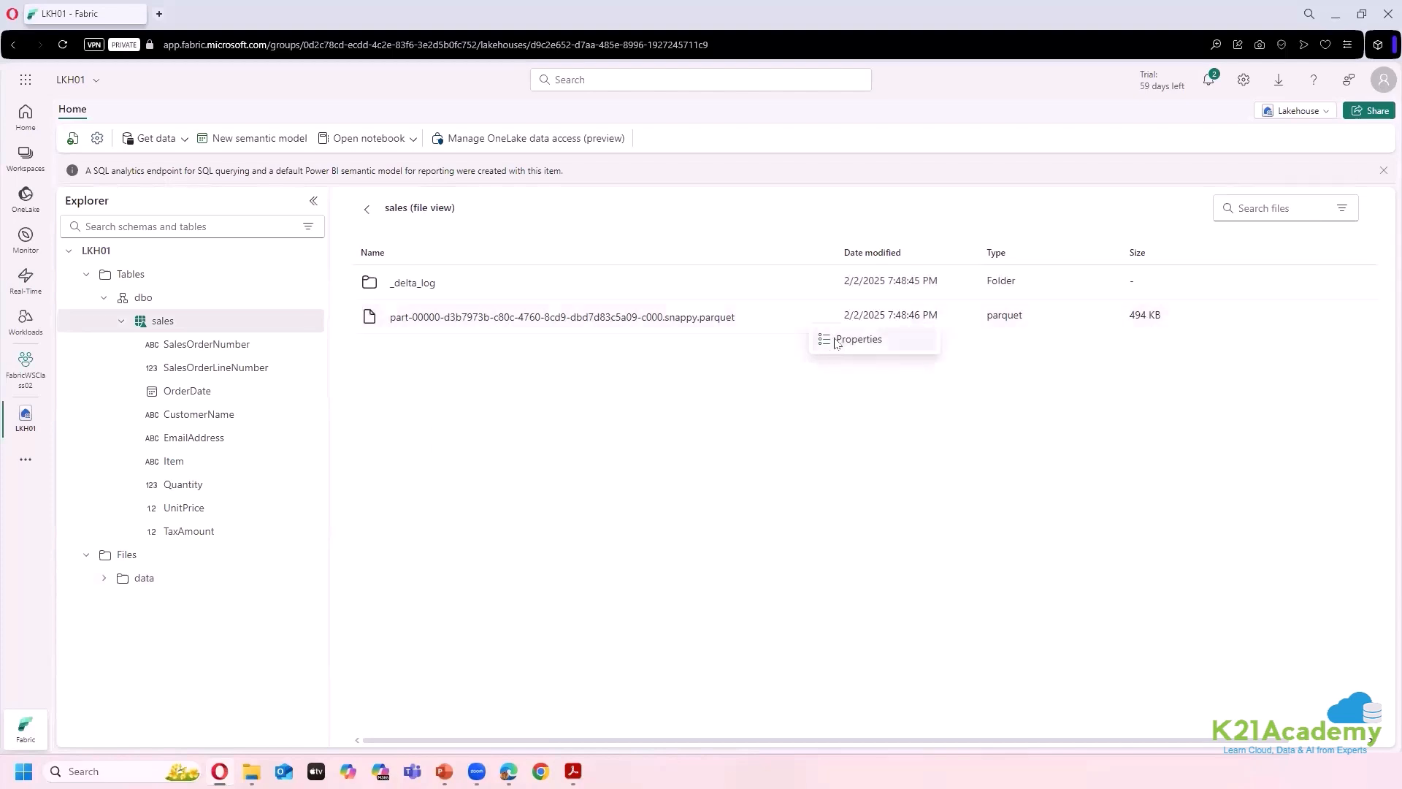
pyautogui.click(835, 341)
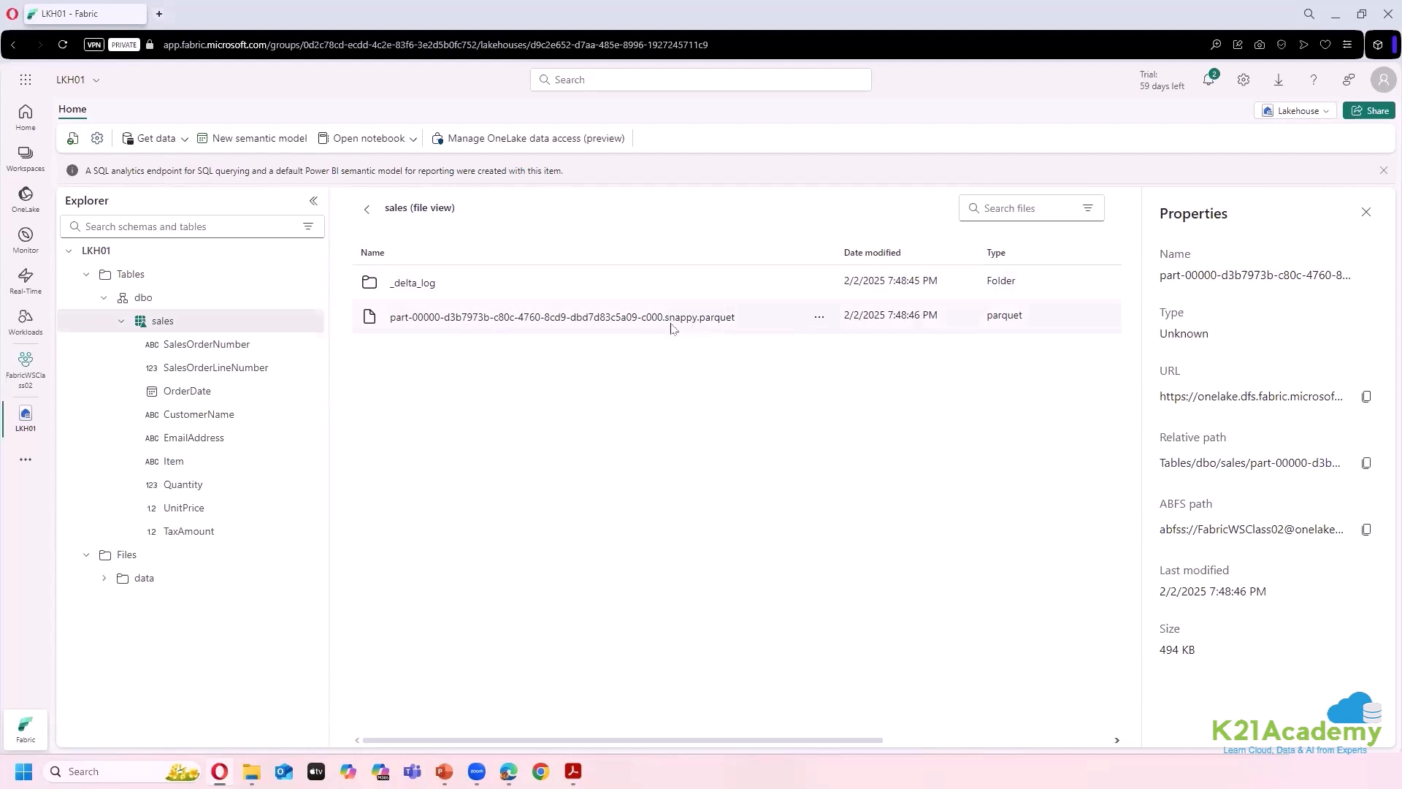
pyautogui.click(412, 284)
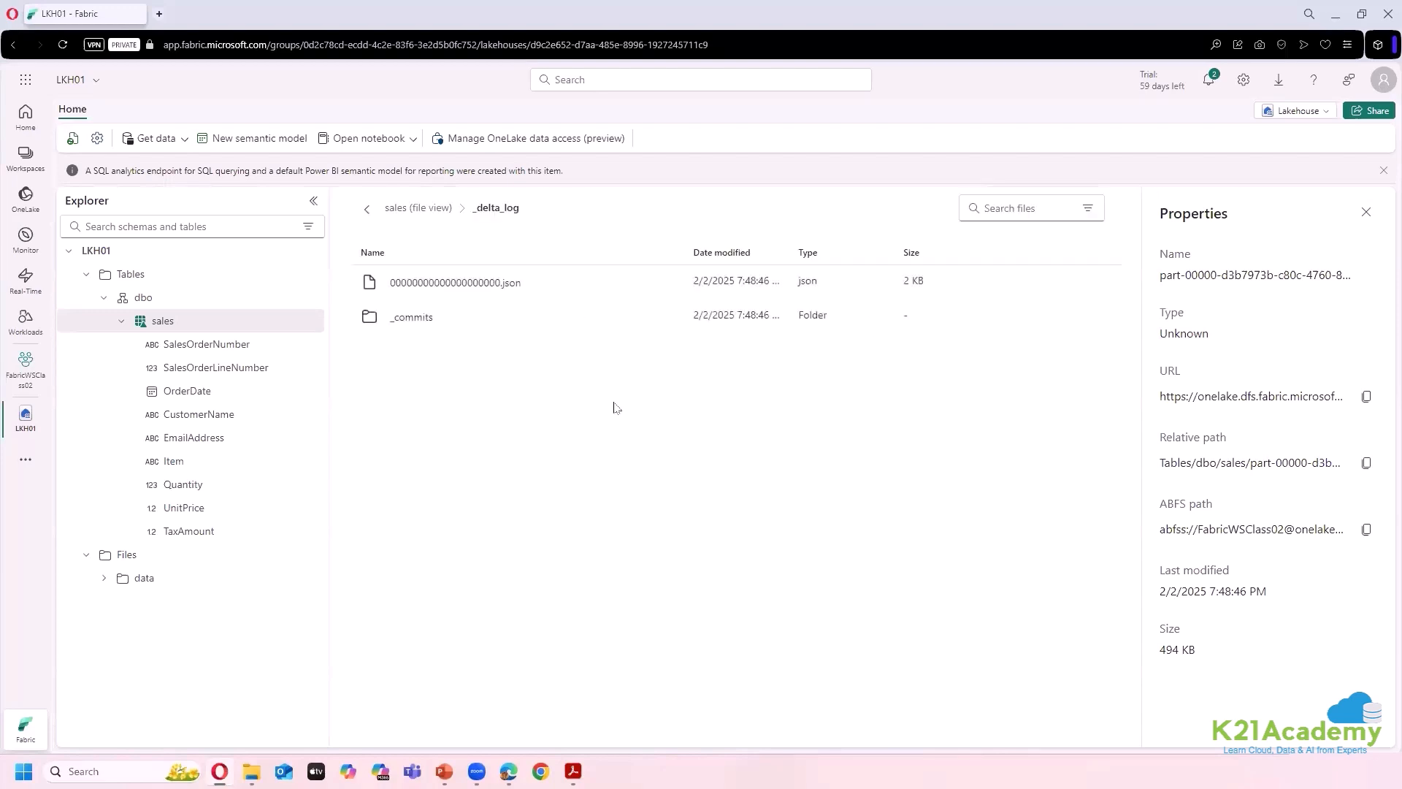
pyautogui.click(367, 210)
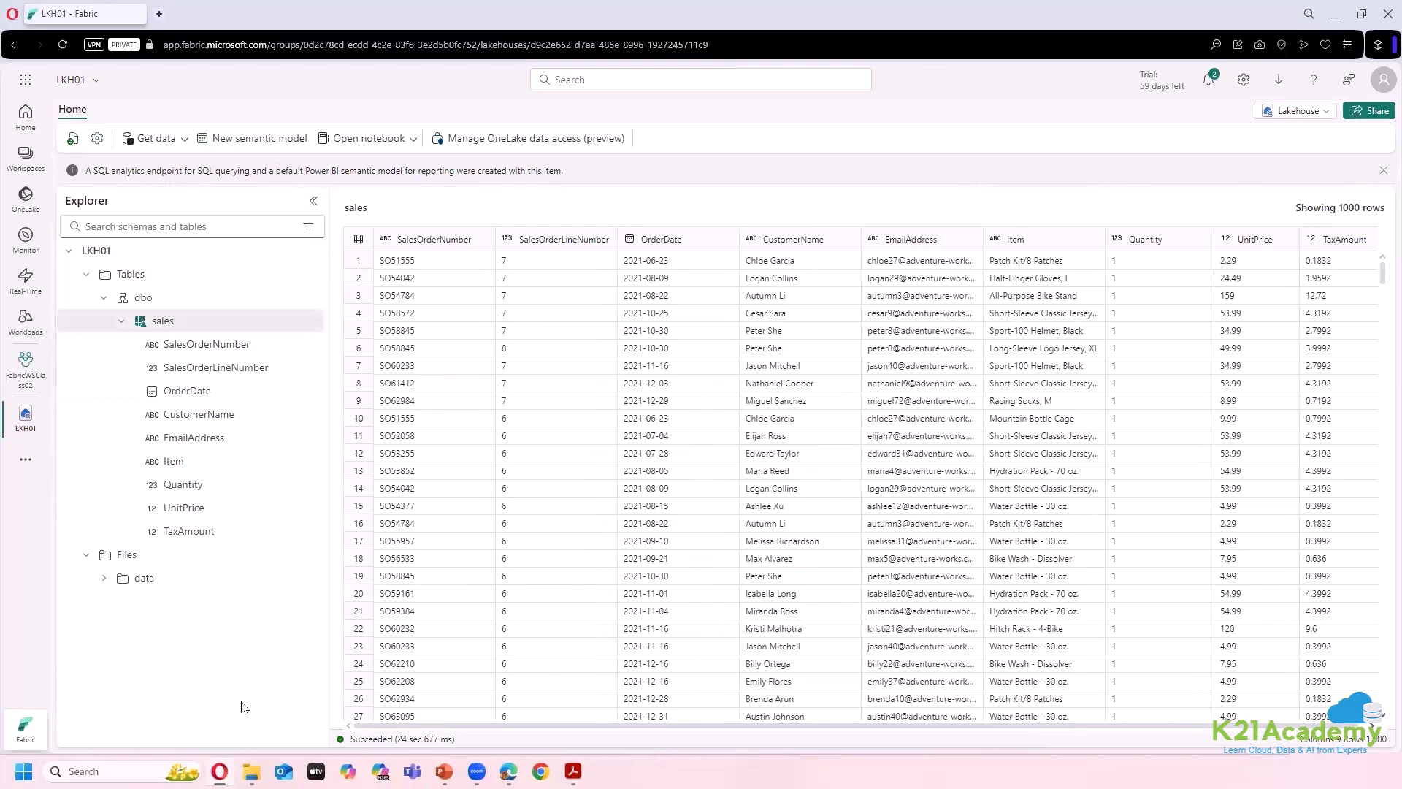
# - Show the sales table's files again, examine the table's properties including its ABFS path, and close them
pyautogui.click(310, 321)
pyautogui.click(309, 321)
pyautogui.click(310, 321)
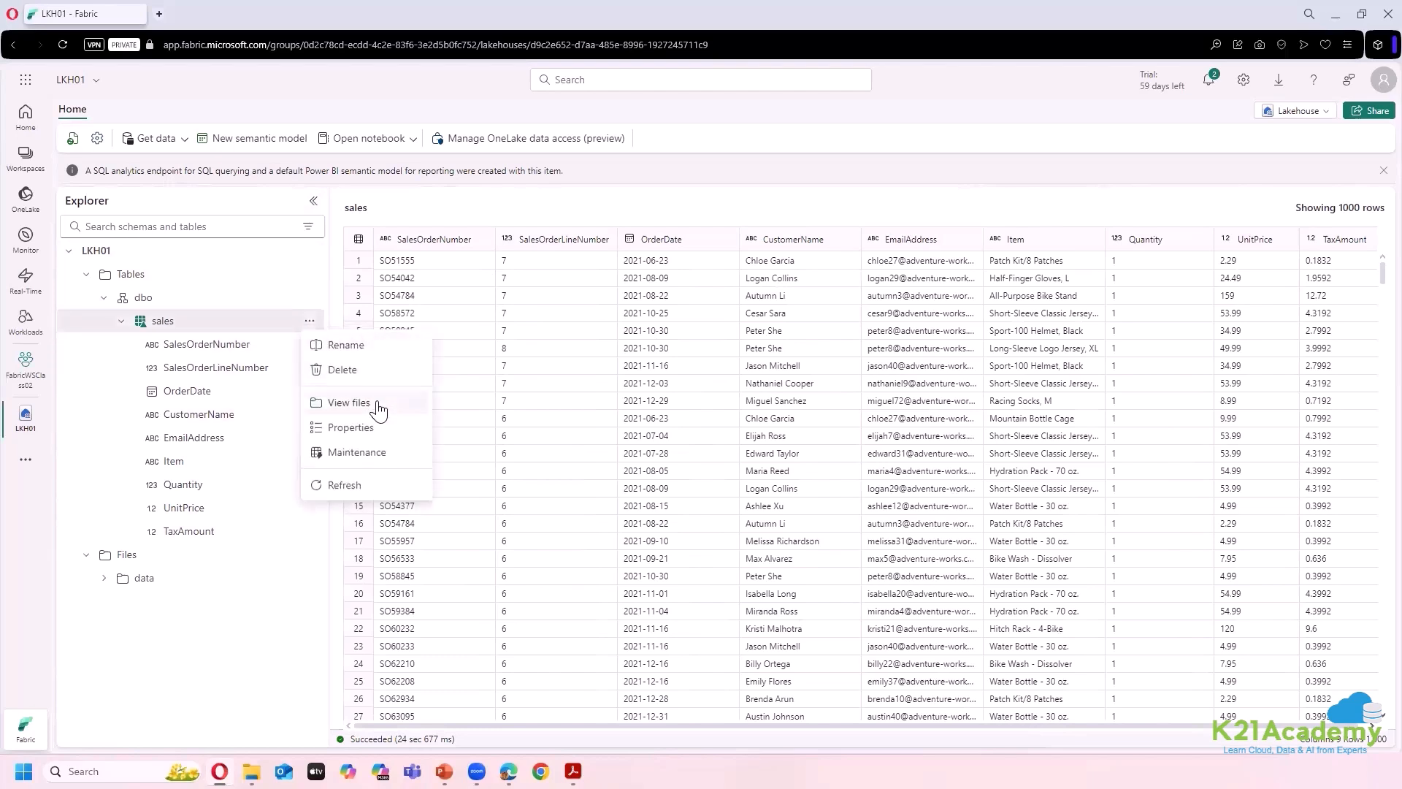
pyautogui.click(378, 409)
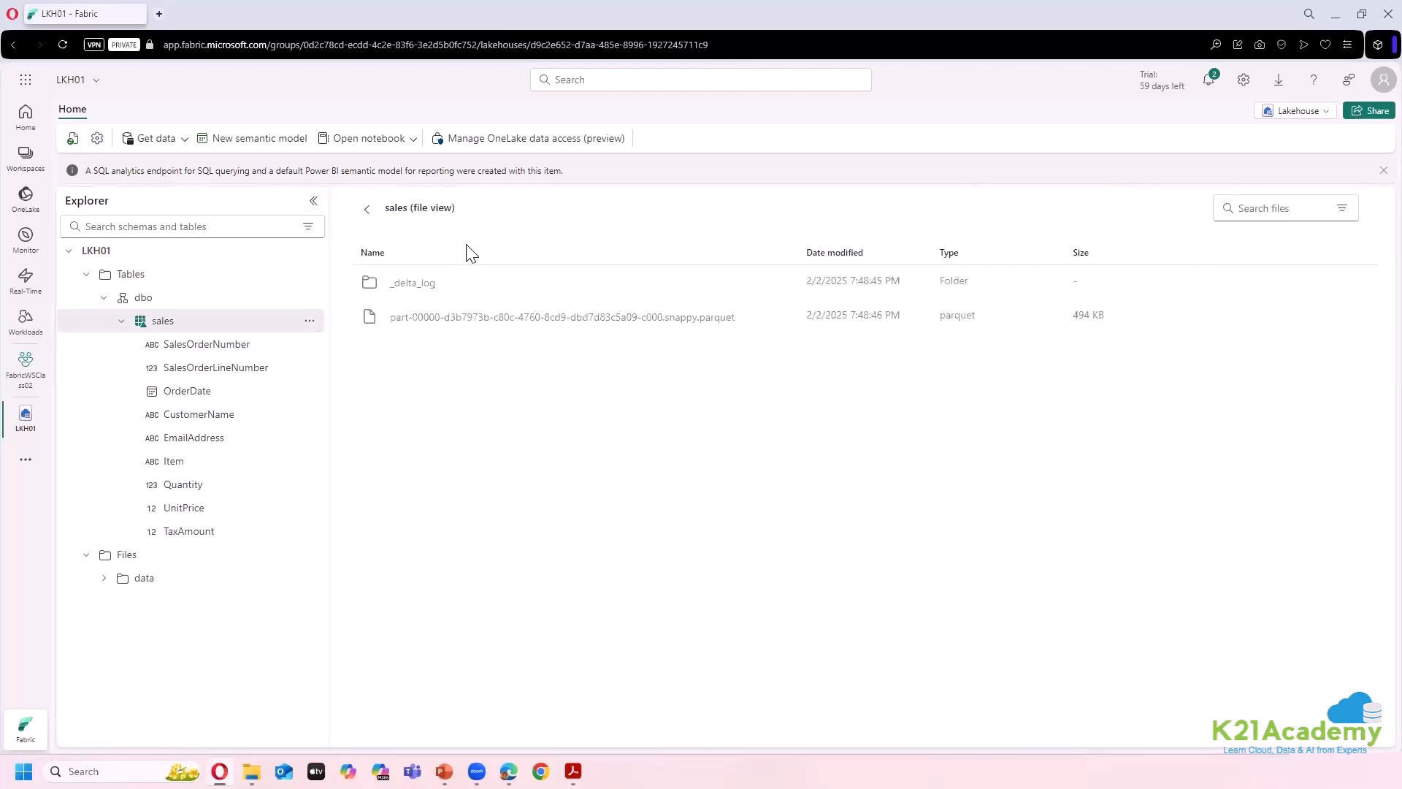
pyautogui.click(311, 322)
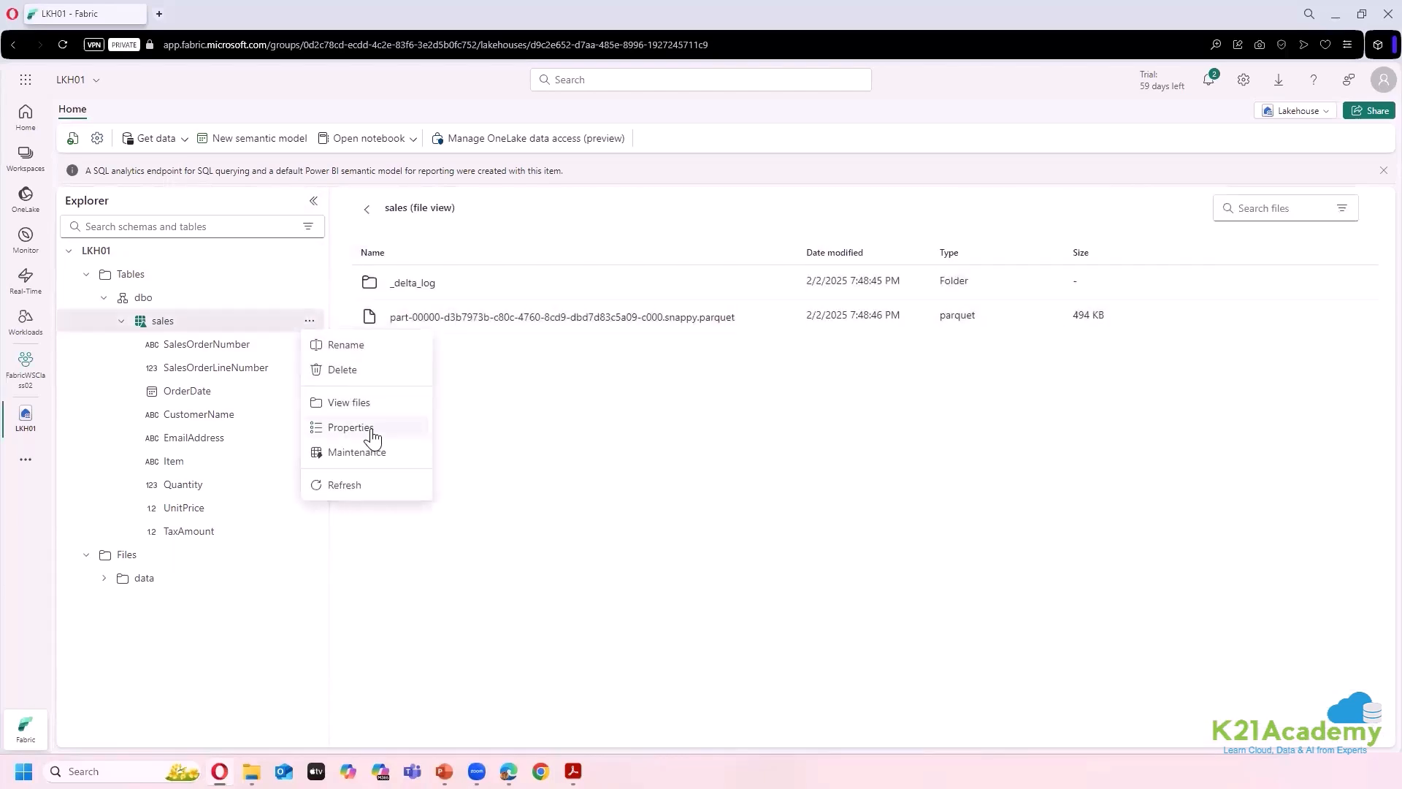
pyautogui.click(371, 431)
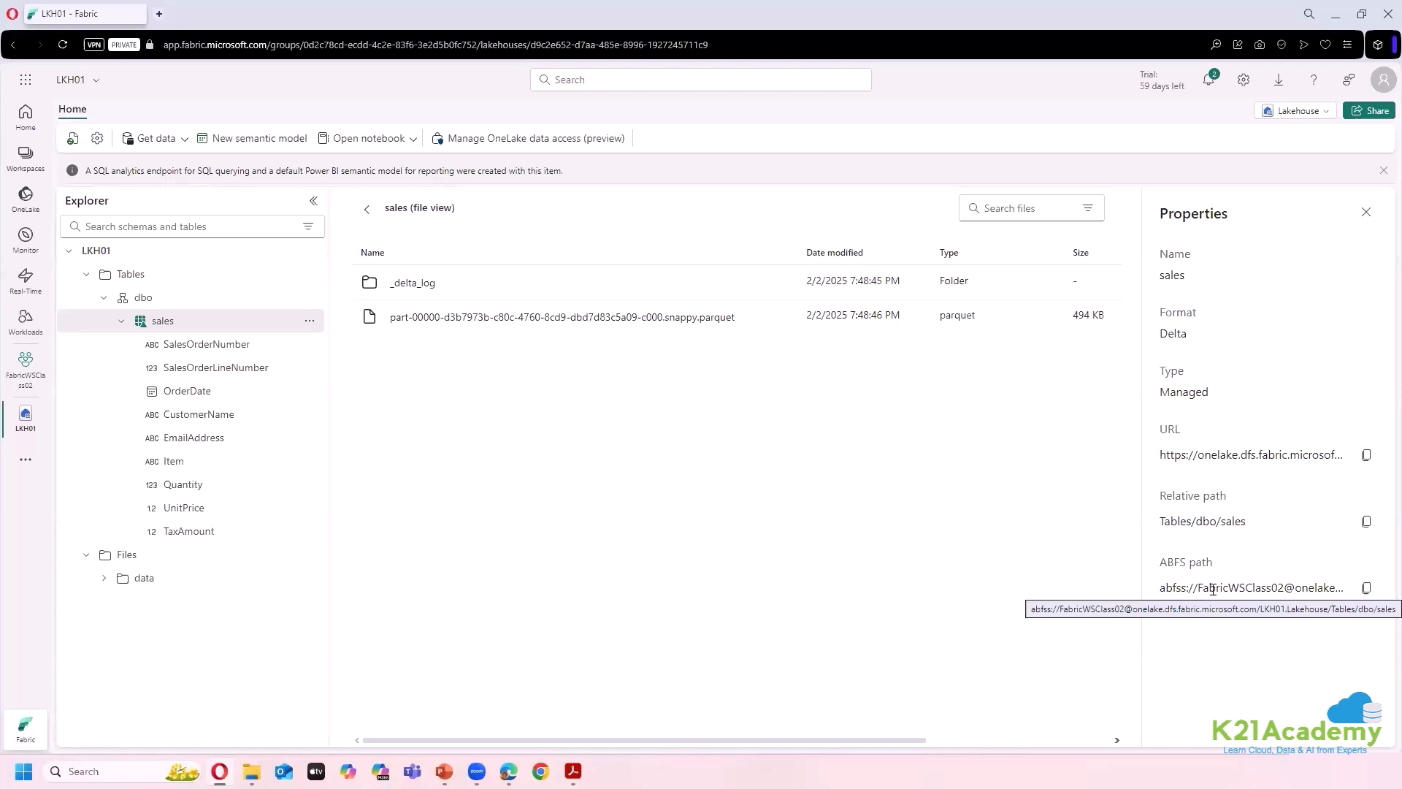
pyautogui.click(1366, 212)
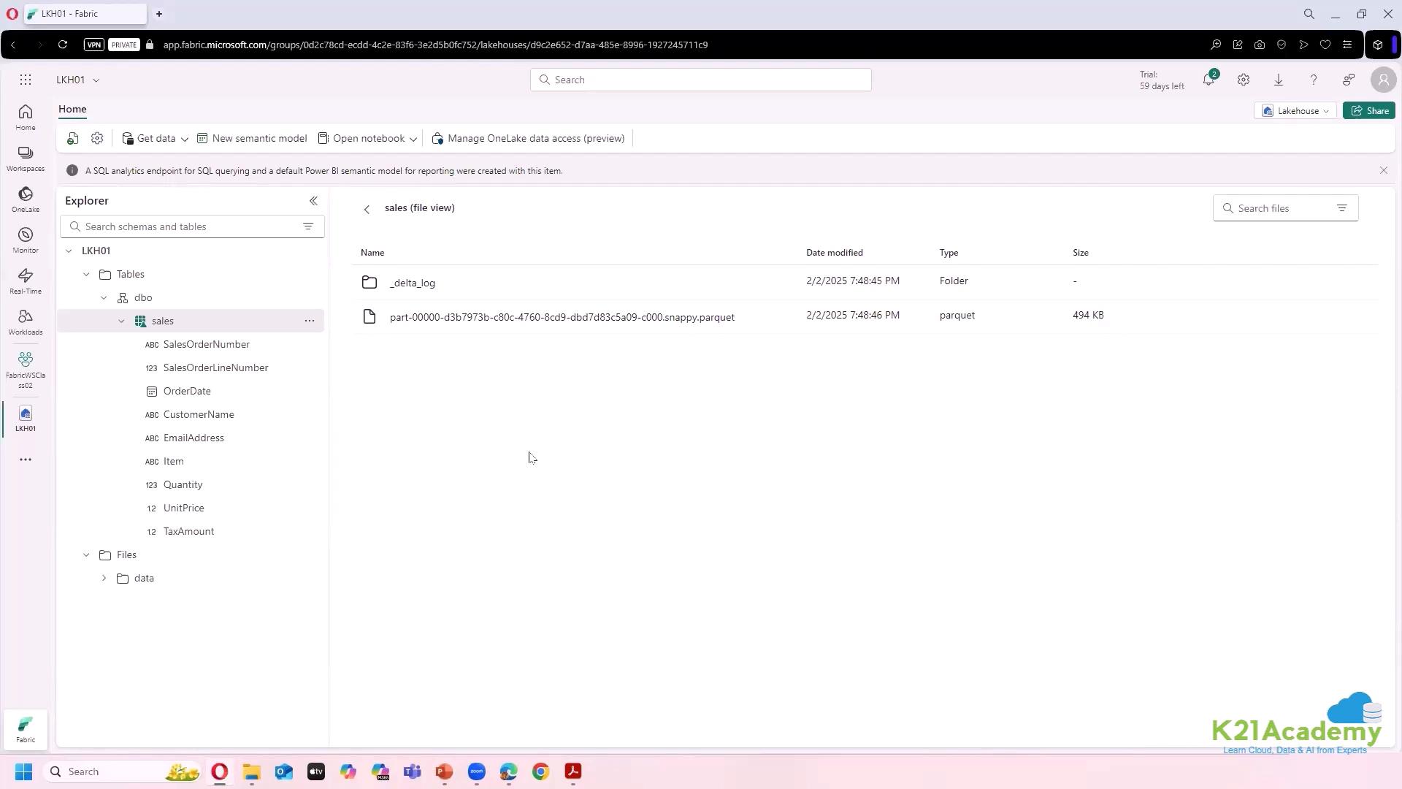
# - Return to the FabricWSClass02 workspace and widen the Type column of the item list
pyautogui.rightClick(22, 391)
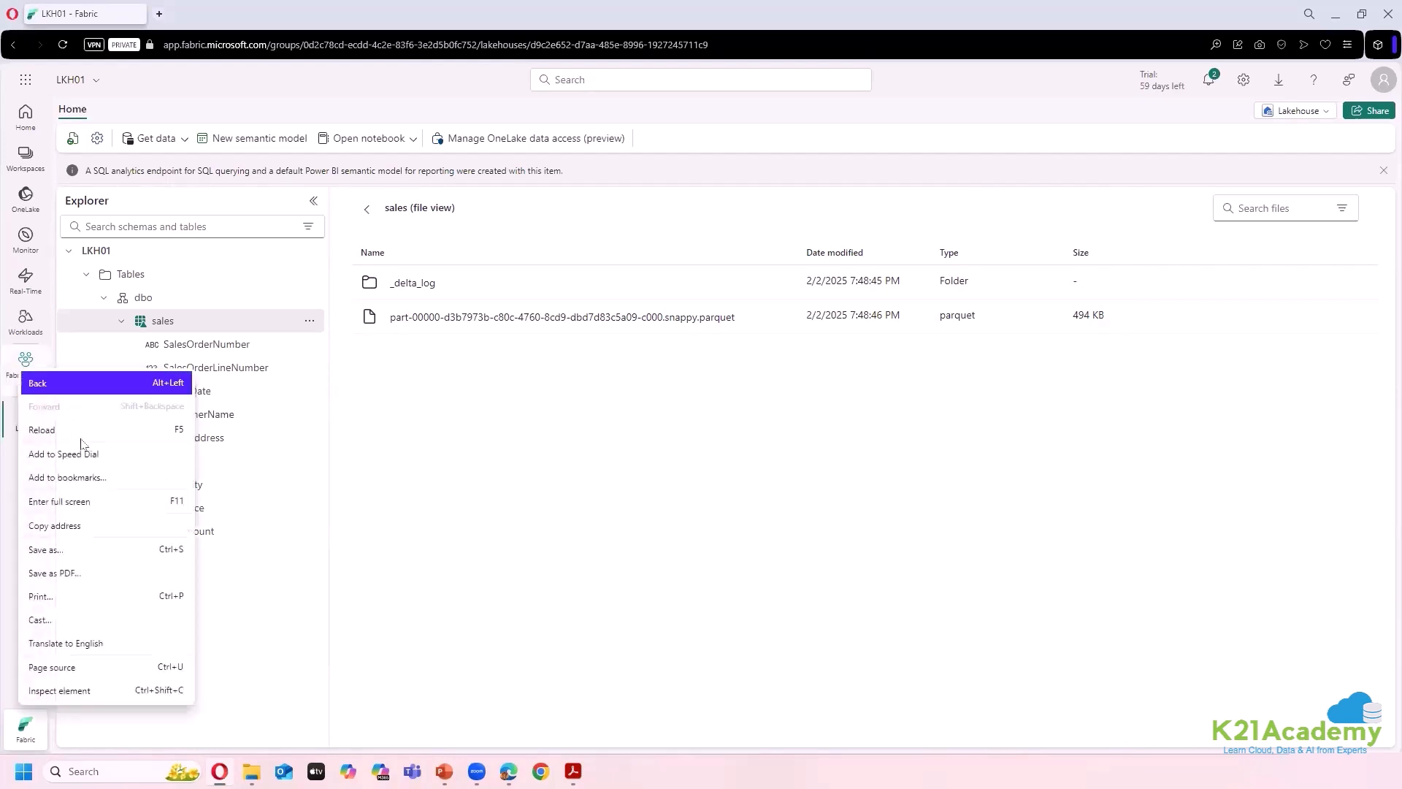
pyautogui.click(7, 467)
pyautogui.click(15, 368)
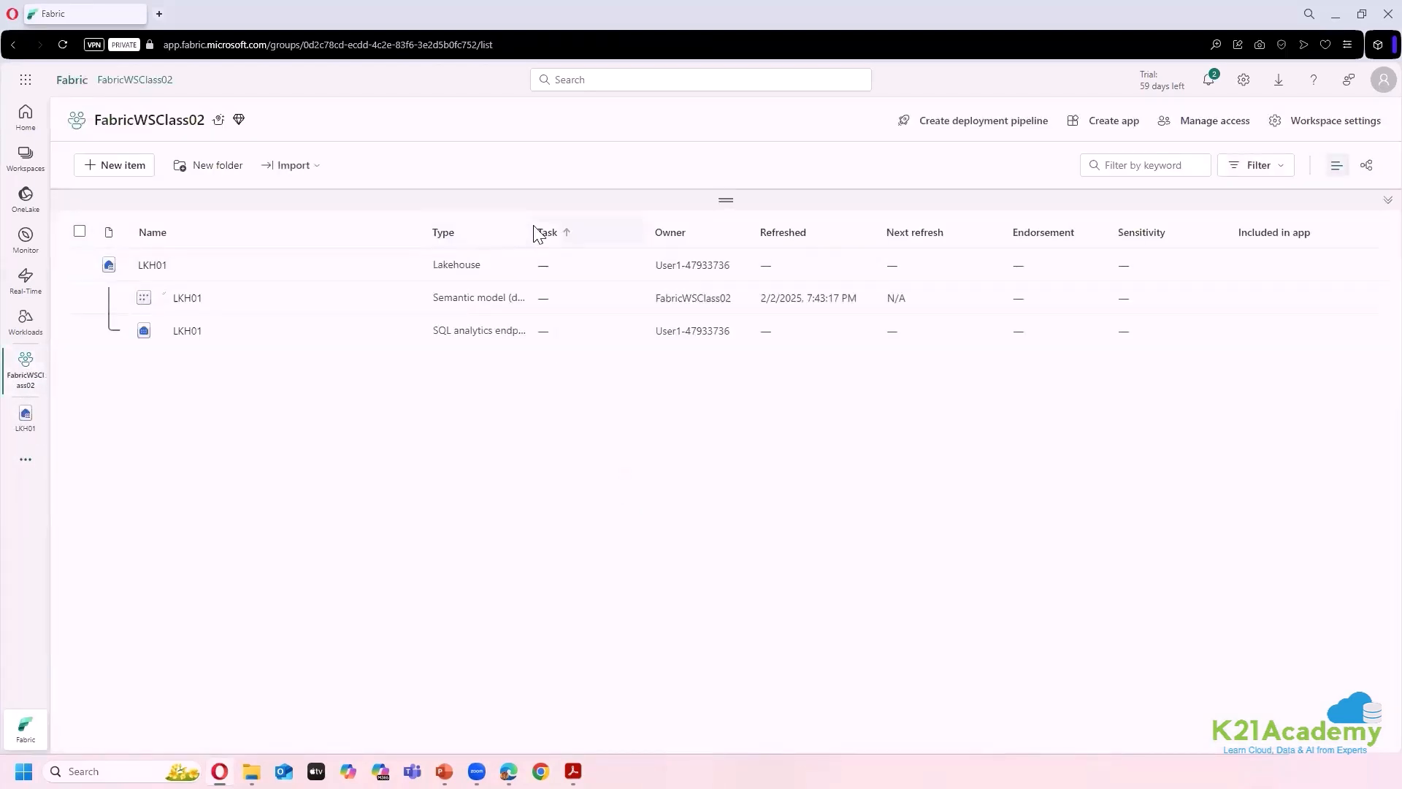
pyautogui.moveTo(526, 227); pyautogui.dragTo(660, 228)
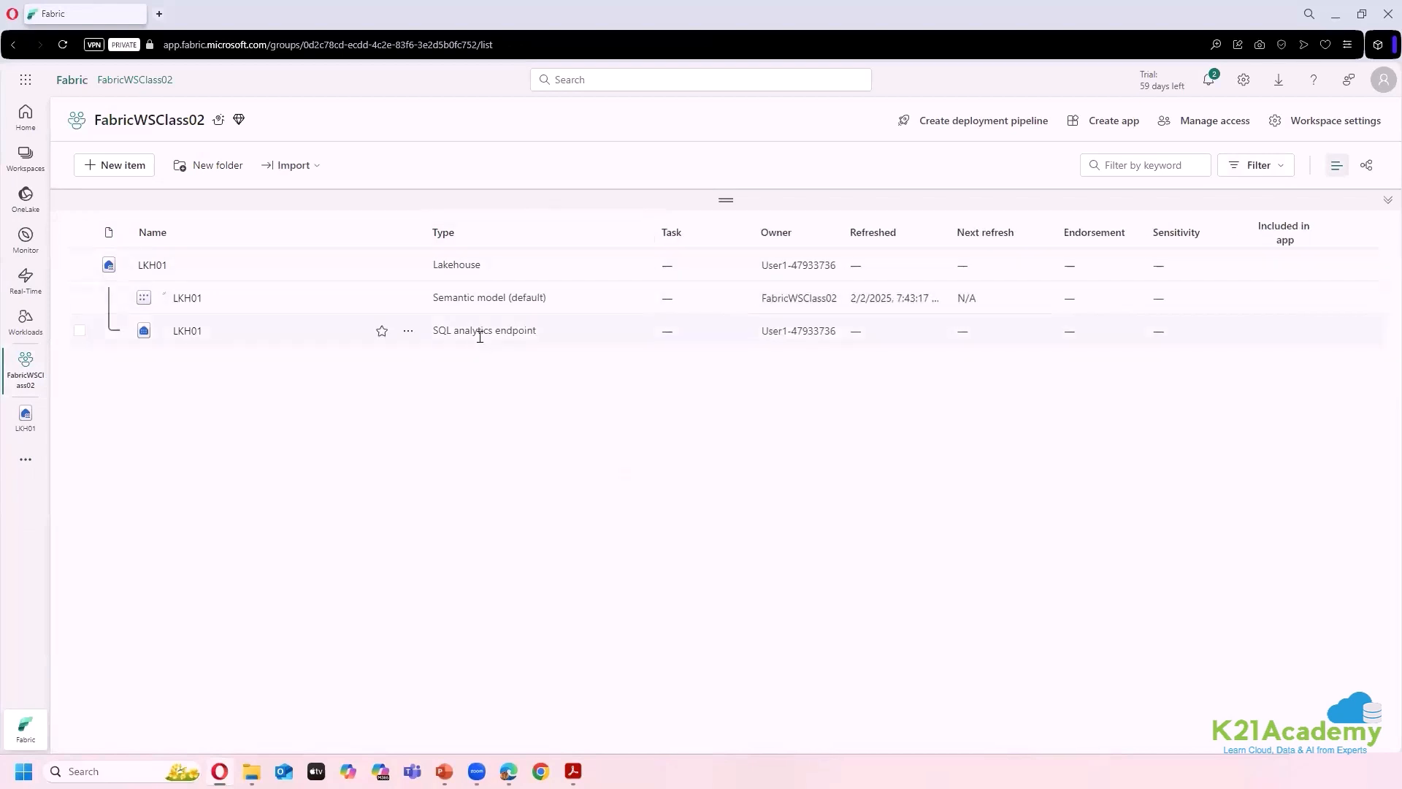
# - Examine the SQL connection string in the settings of LKH01's SQL analytics endpoint, and close the settings
pyautogui.click(408, 331)
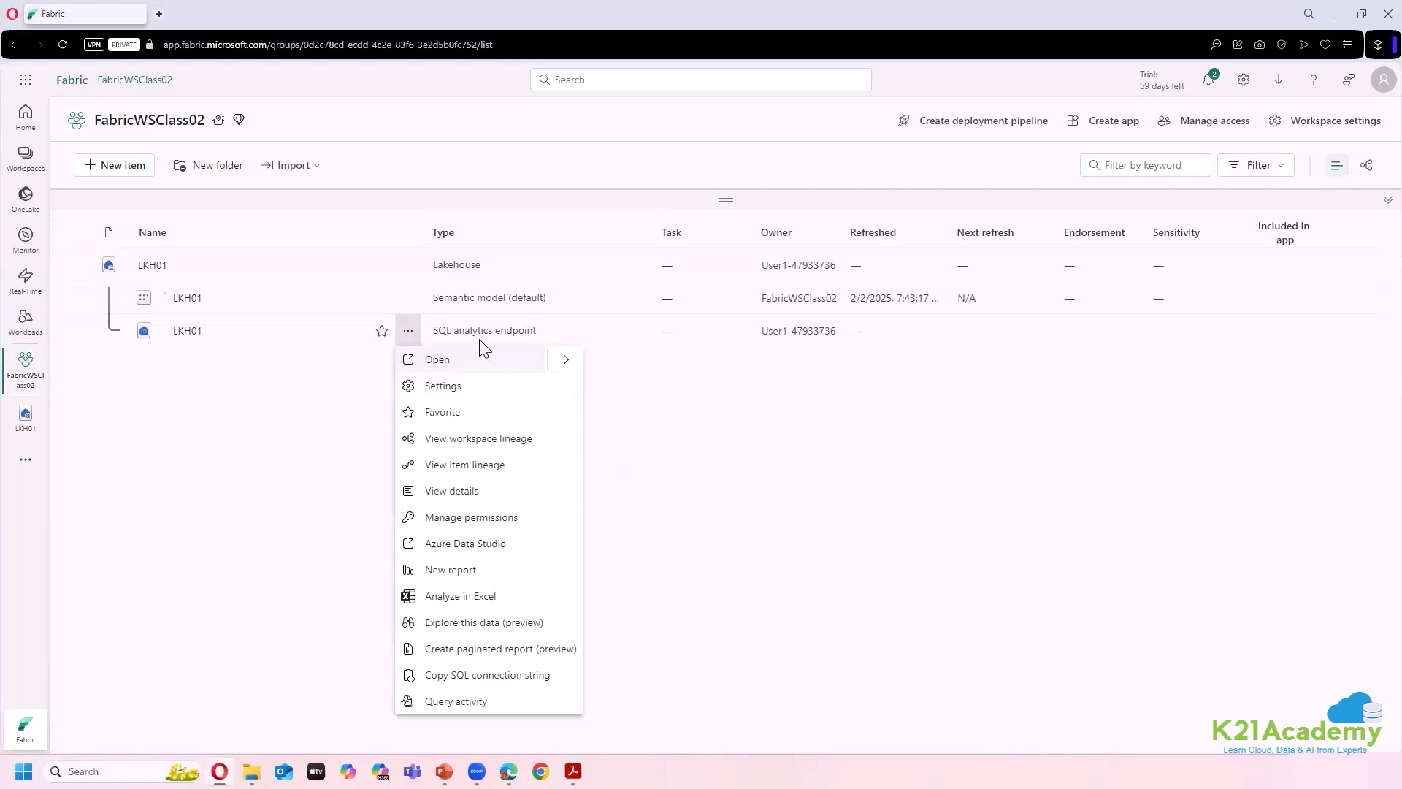
pyautogui.click(446, 388)
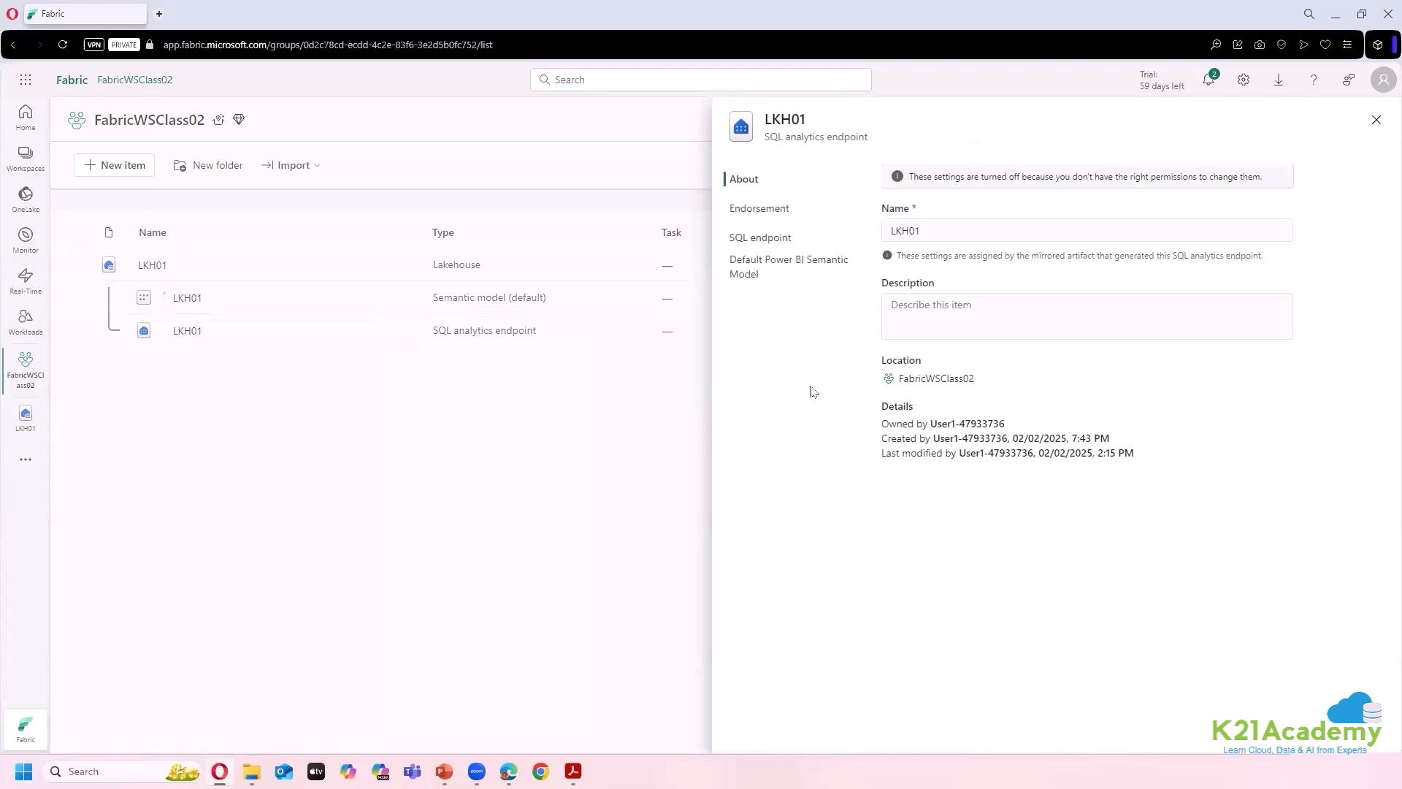
pyautogui.click(761, 241)
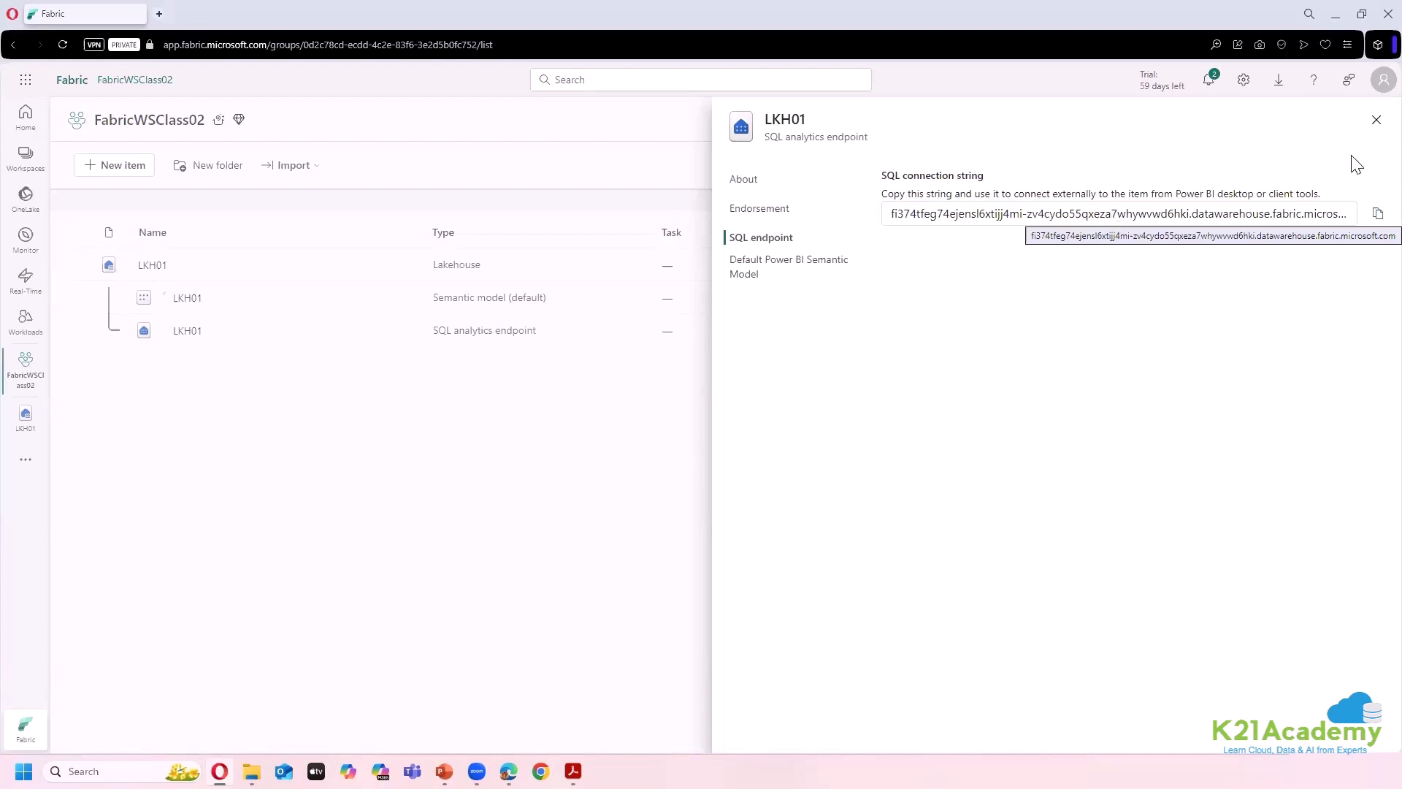
pyautogui.click(1376, 119)
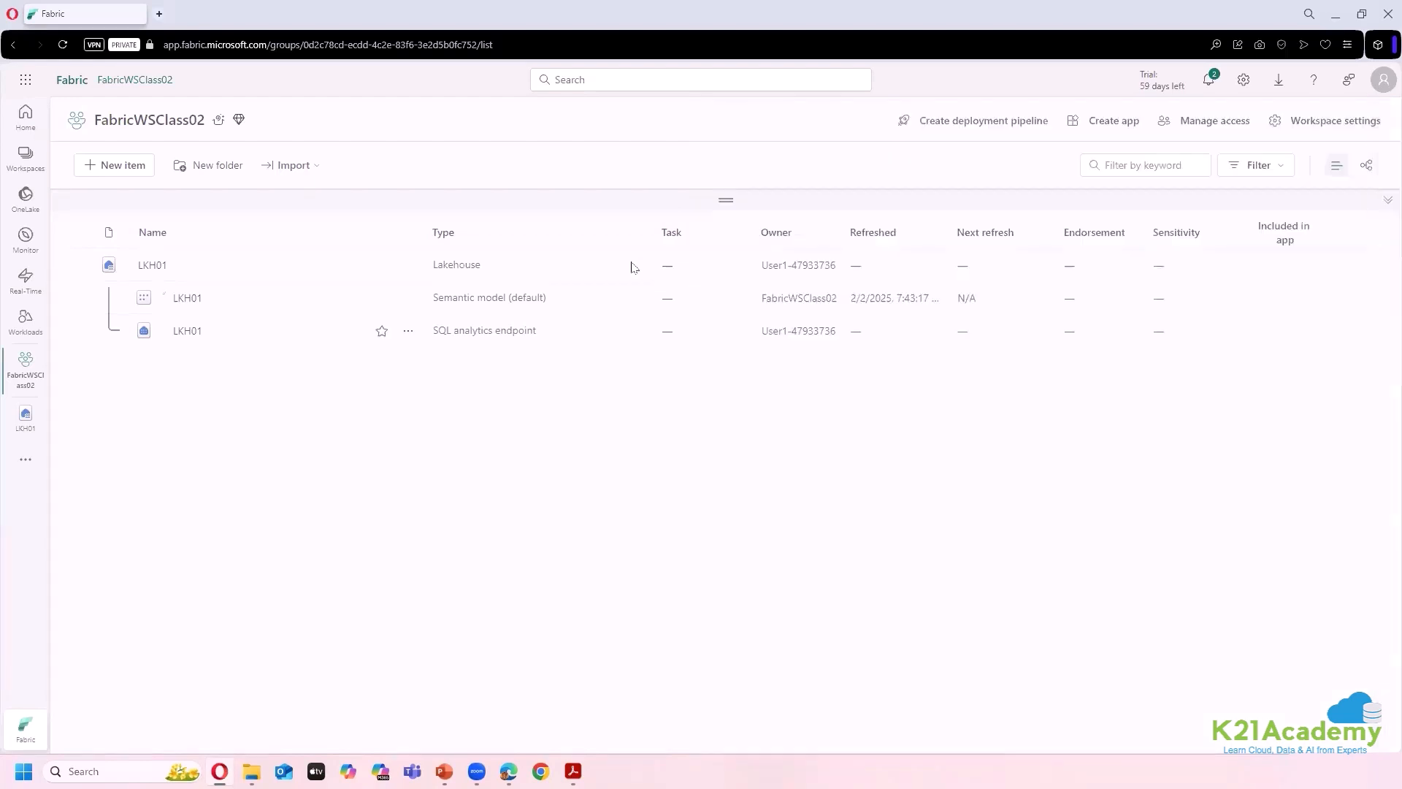
# - Turn off syncing of the default Power BI semantic model in the settings of LKH01's SQL analytics endpoint
pyautogui.click(409, 331)
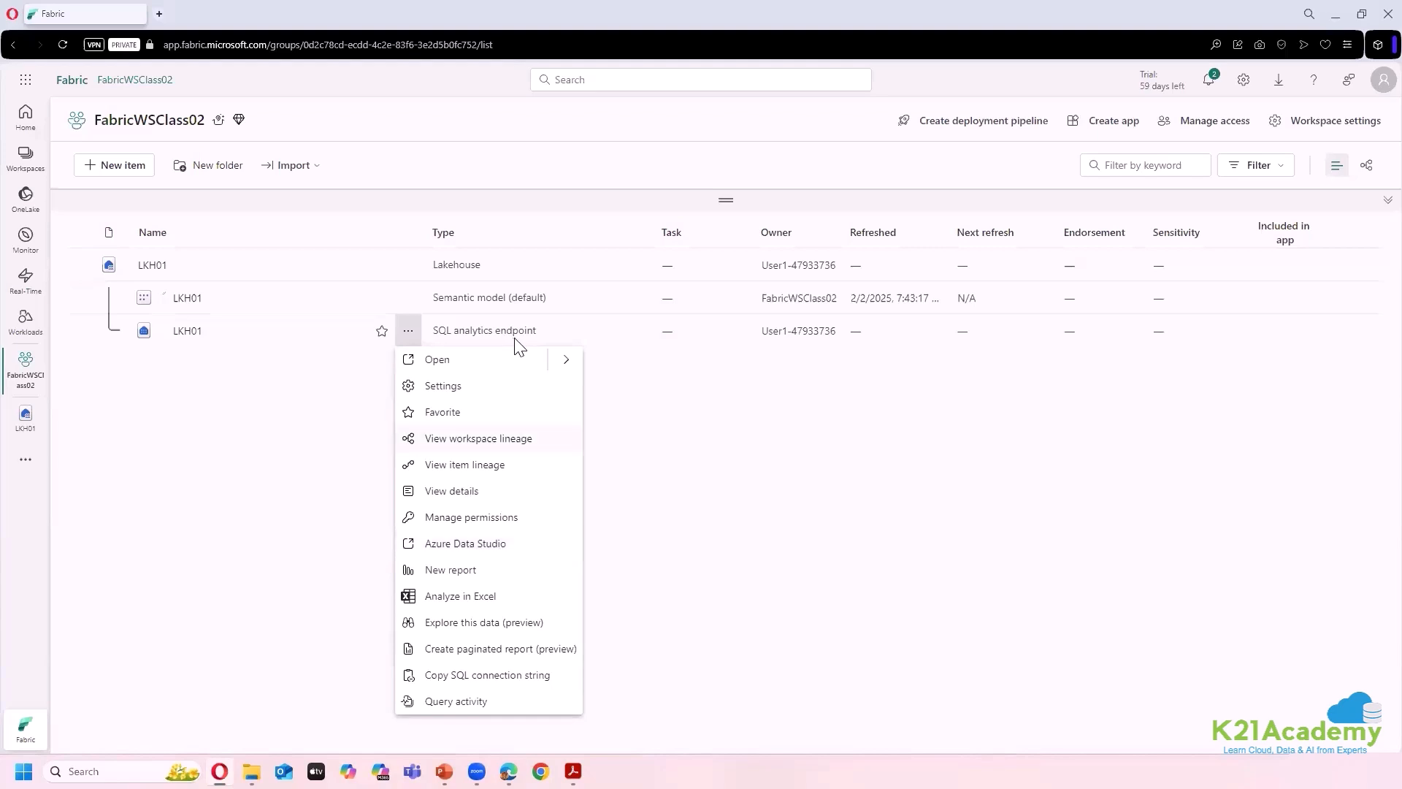
pyautogui.click(805, 436)
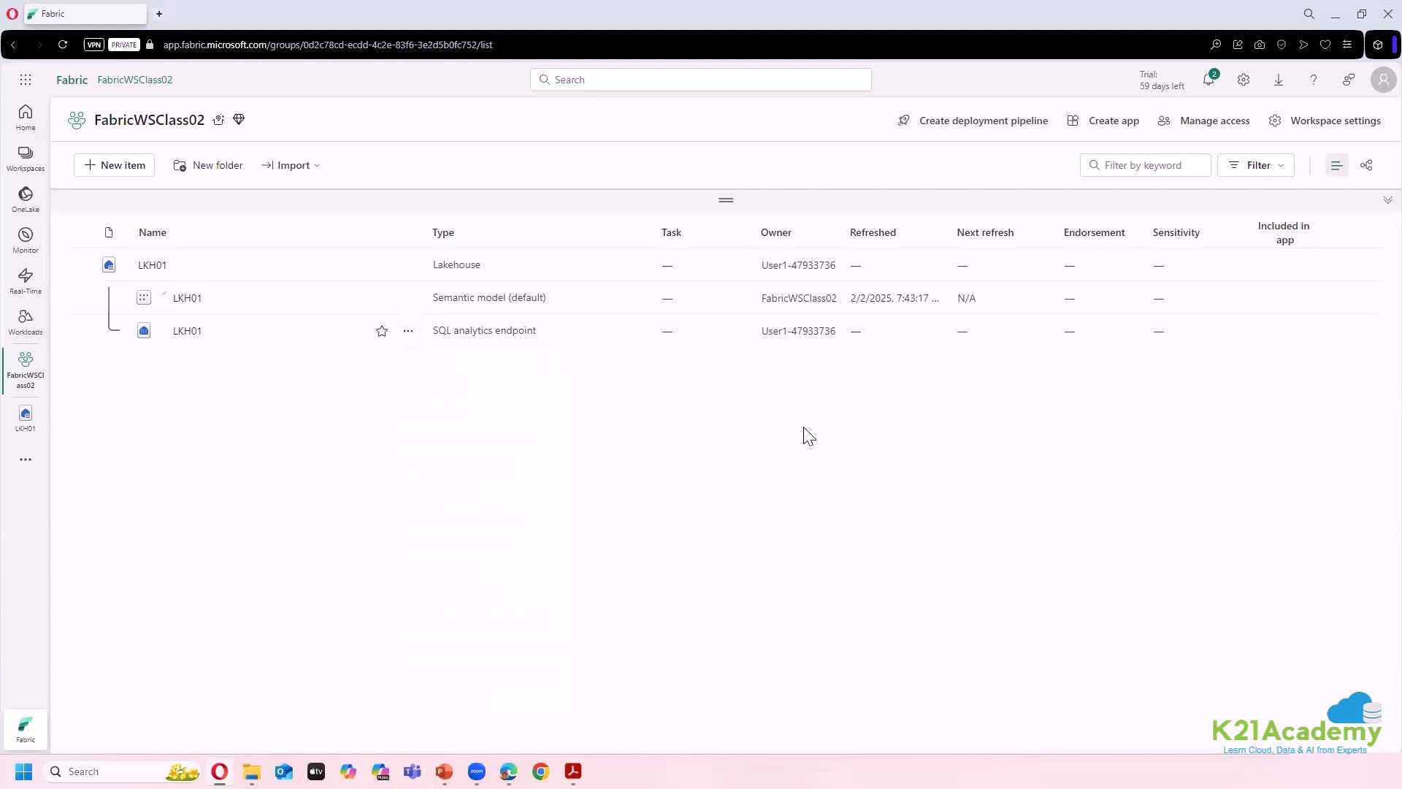
pyautogui.click(408, 331)
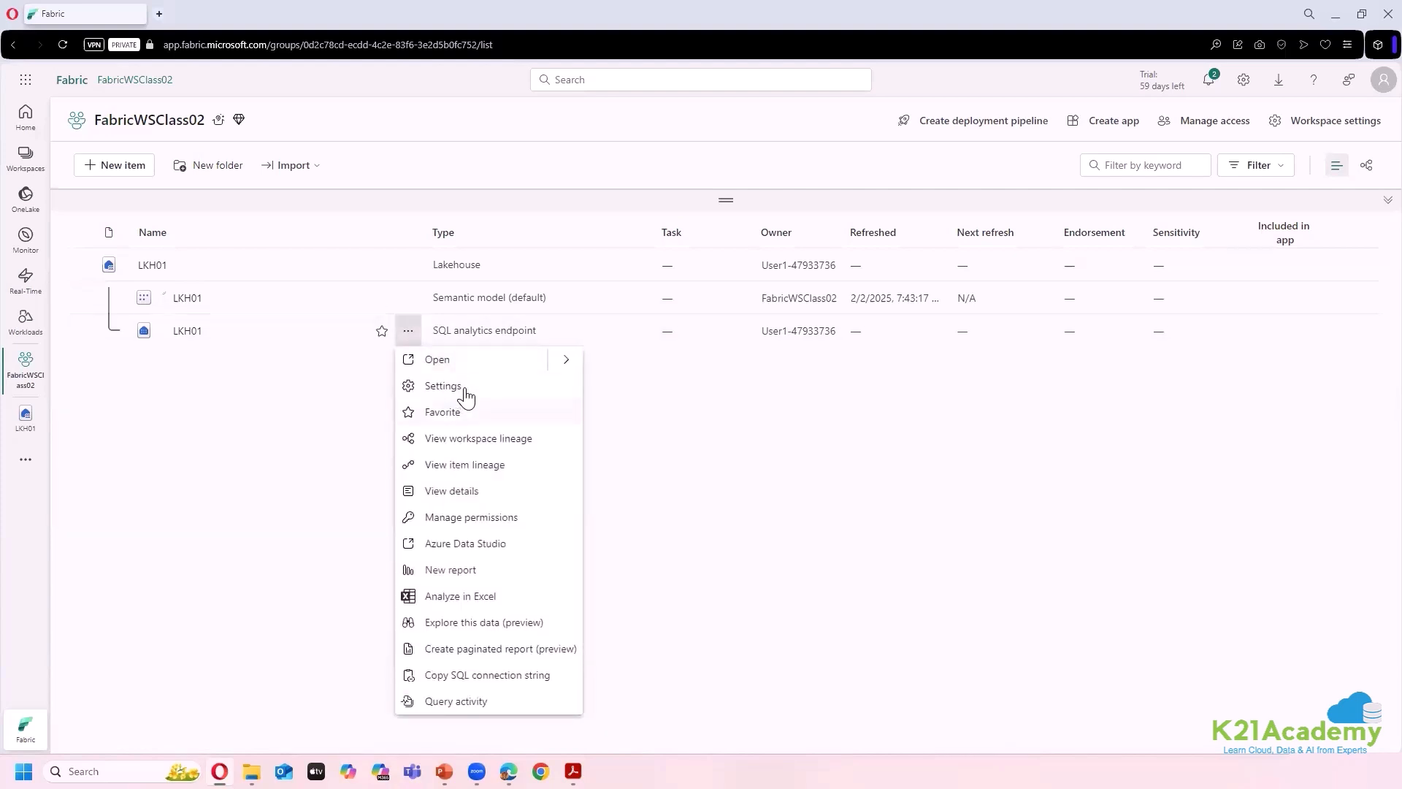
pyautogui.click(442, 387)
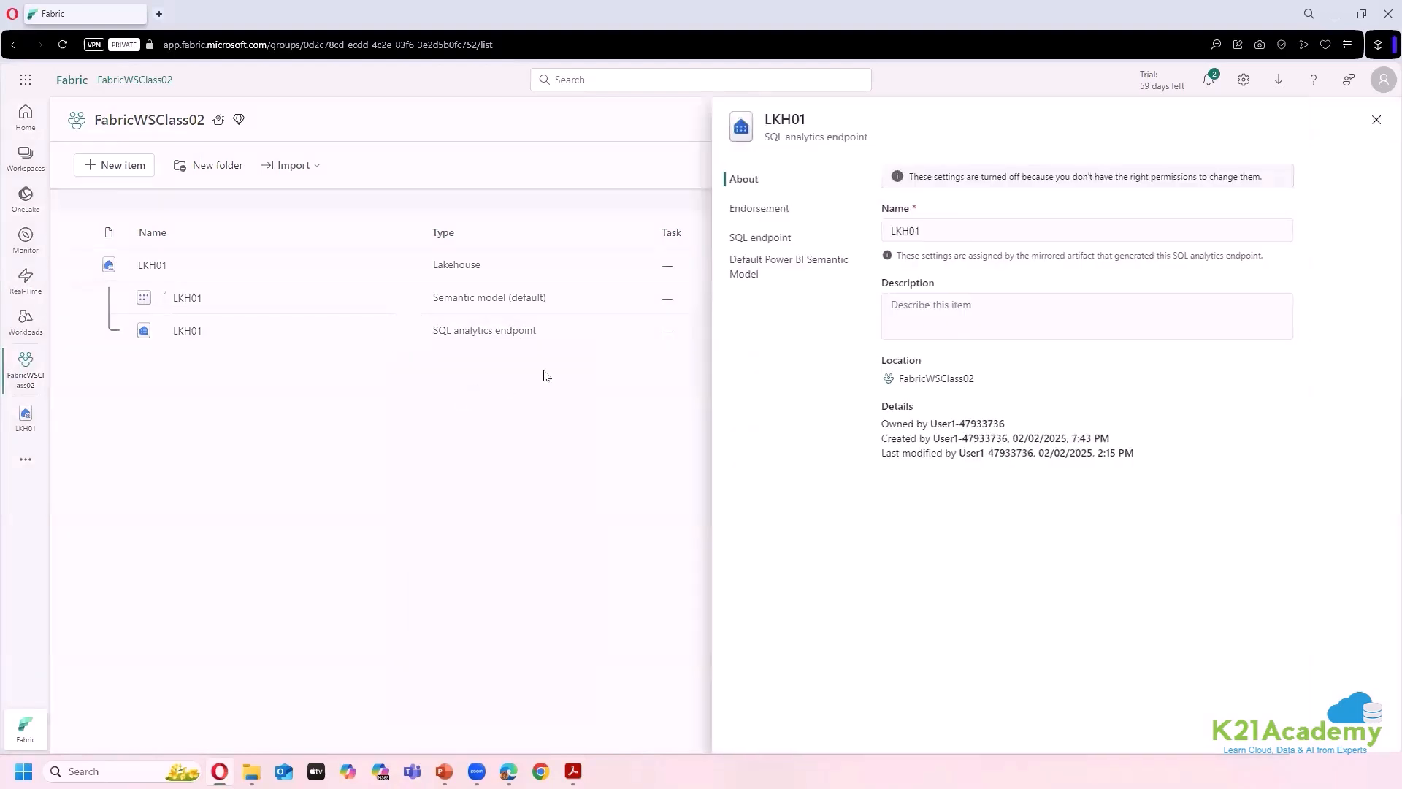
pyautogui.click(752, 275)
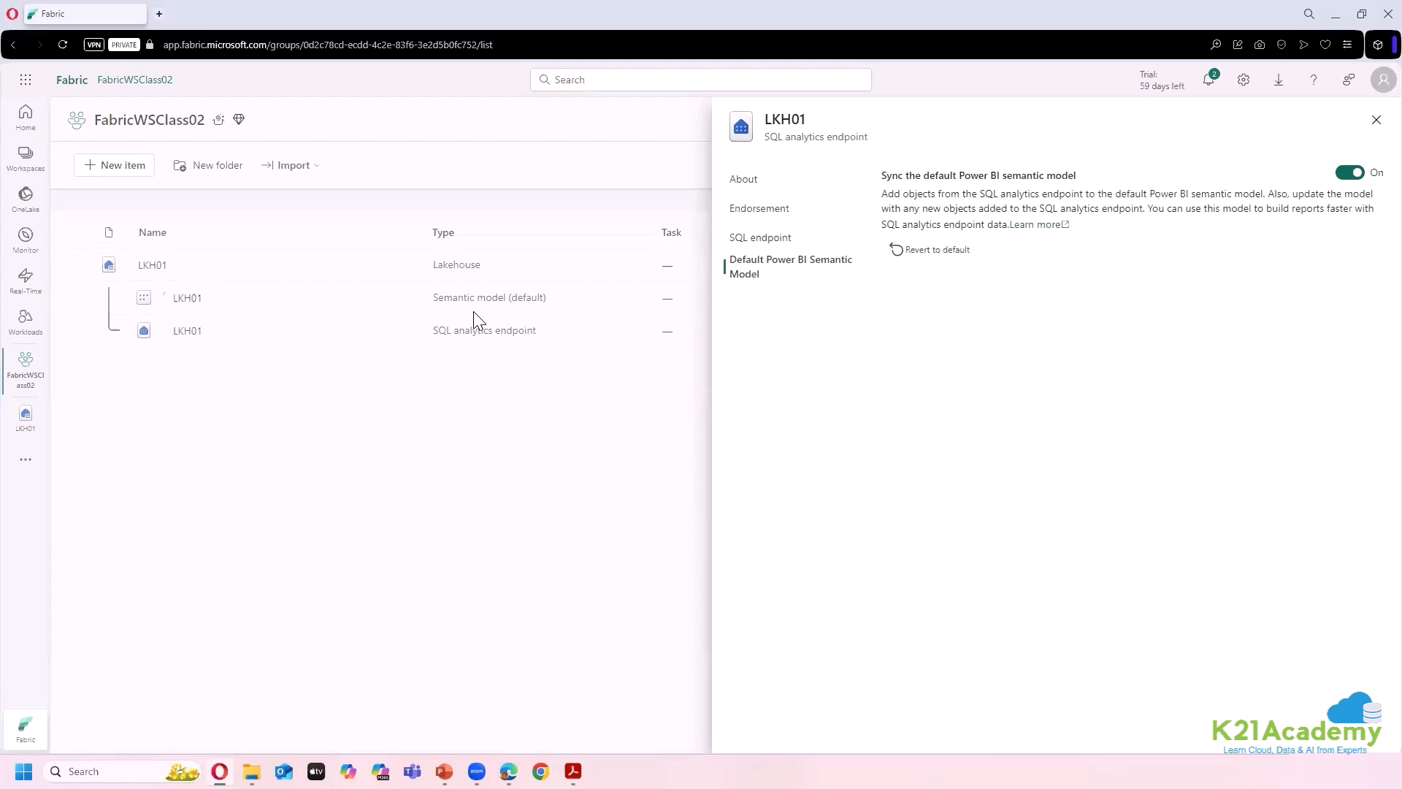
pyautogui.click(1348, 173)
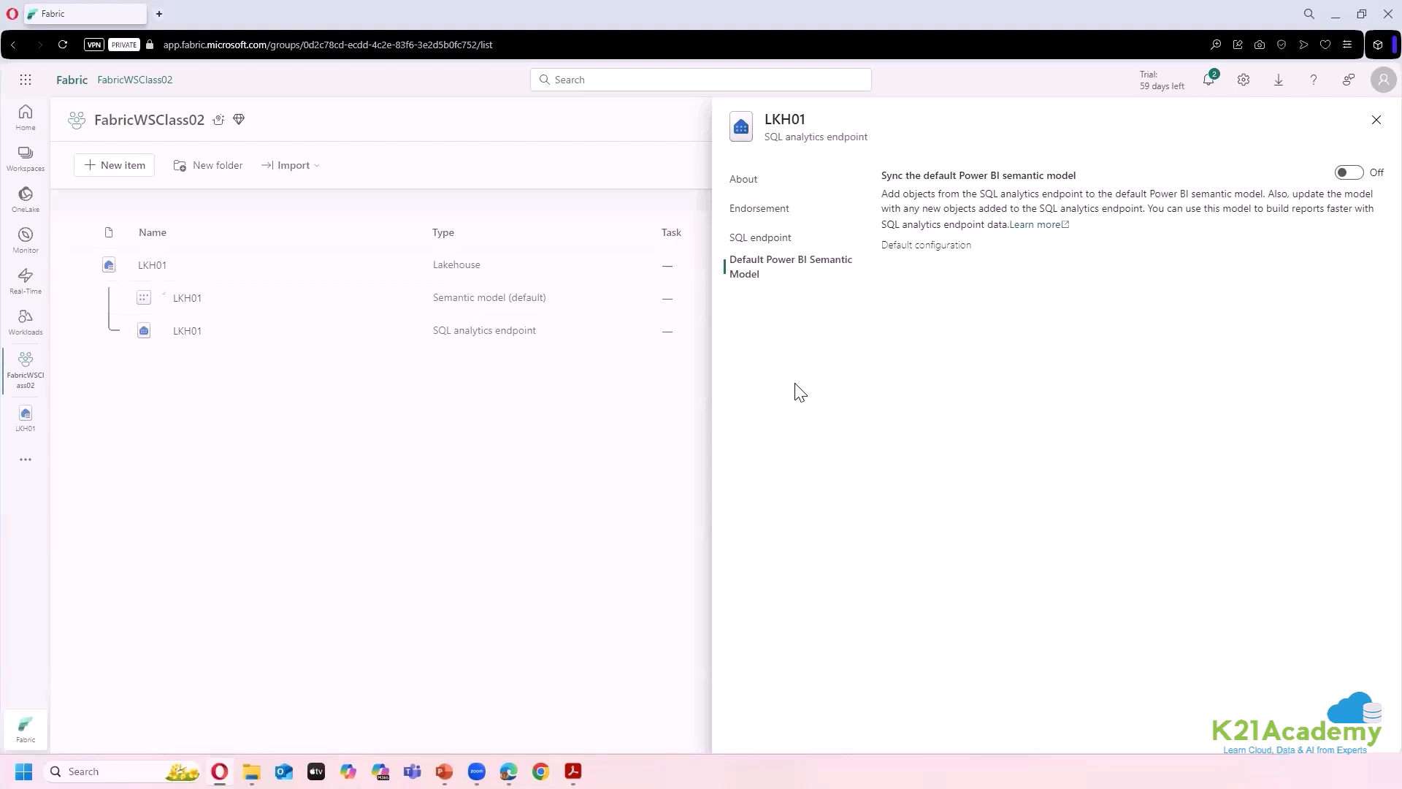
# - Review the SQL endpoint and Endorsement settings of the endpoint and return to its default Power BI semantic model settings
pyautogui.click(772, 241)
pyautogui.click(774, 217)
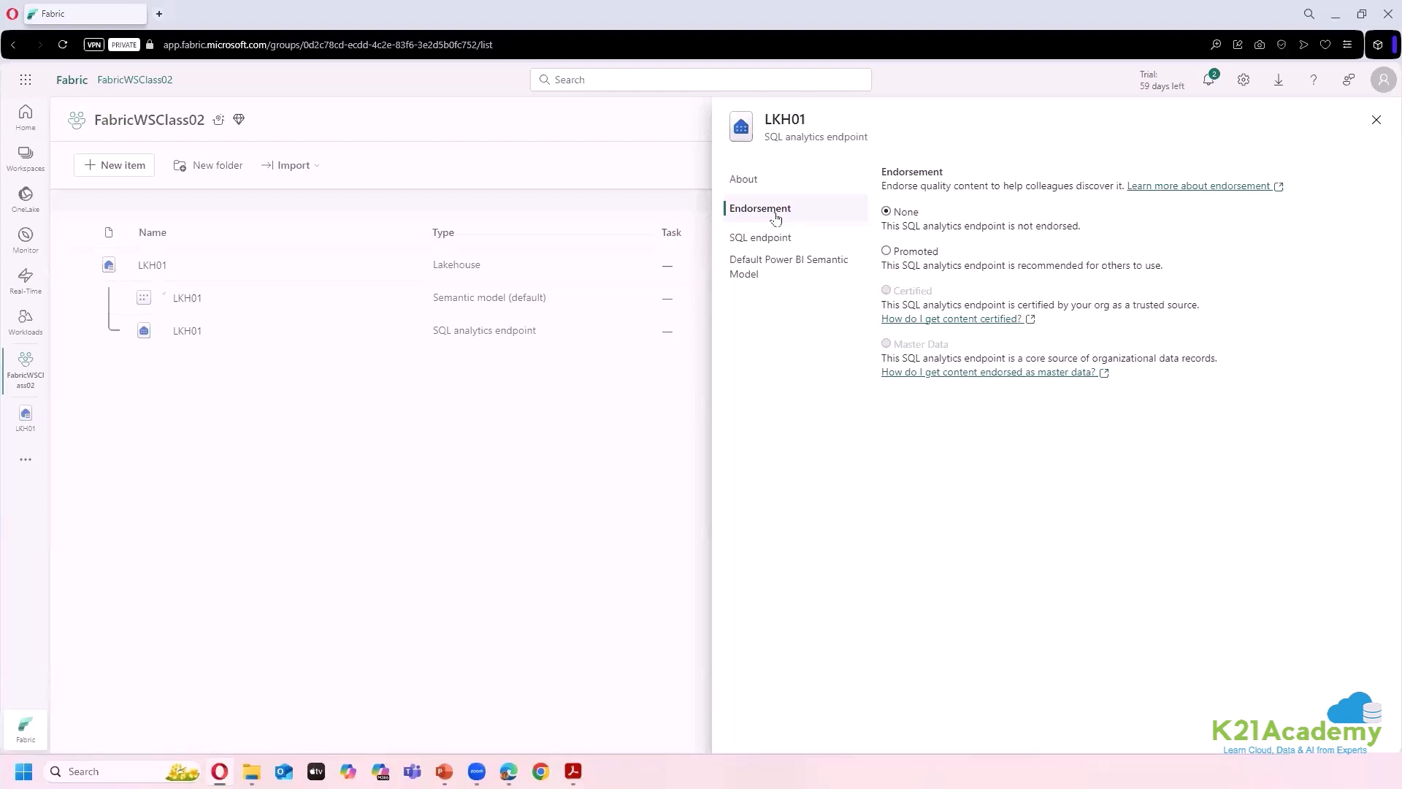
pyautogui.click(753, 261)
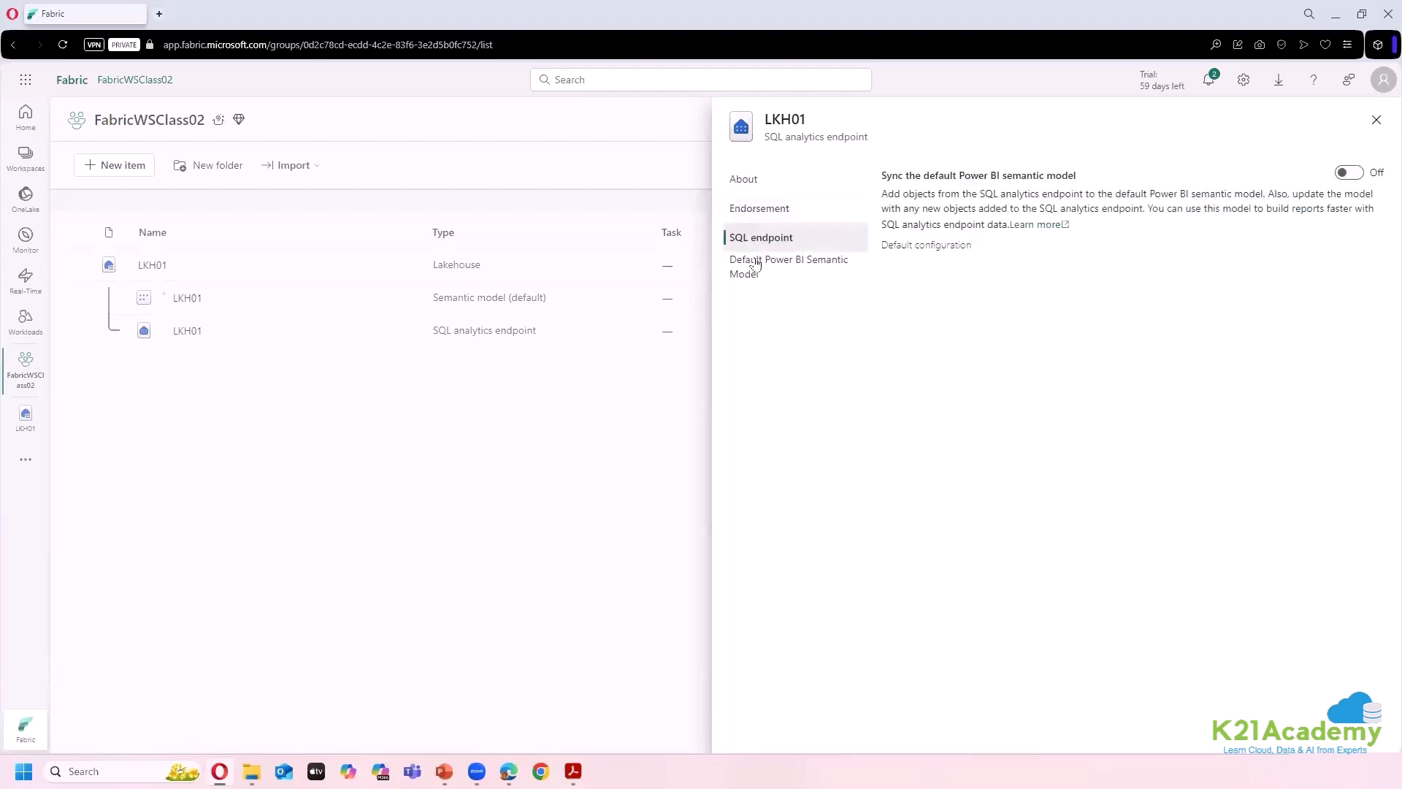
# - Recheck the SQL endpoint and default Power BI semantic model settings of LKH01's SQL analytics endpoint, and close the settings
pyautogui.click(767, 240)
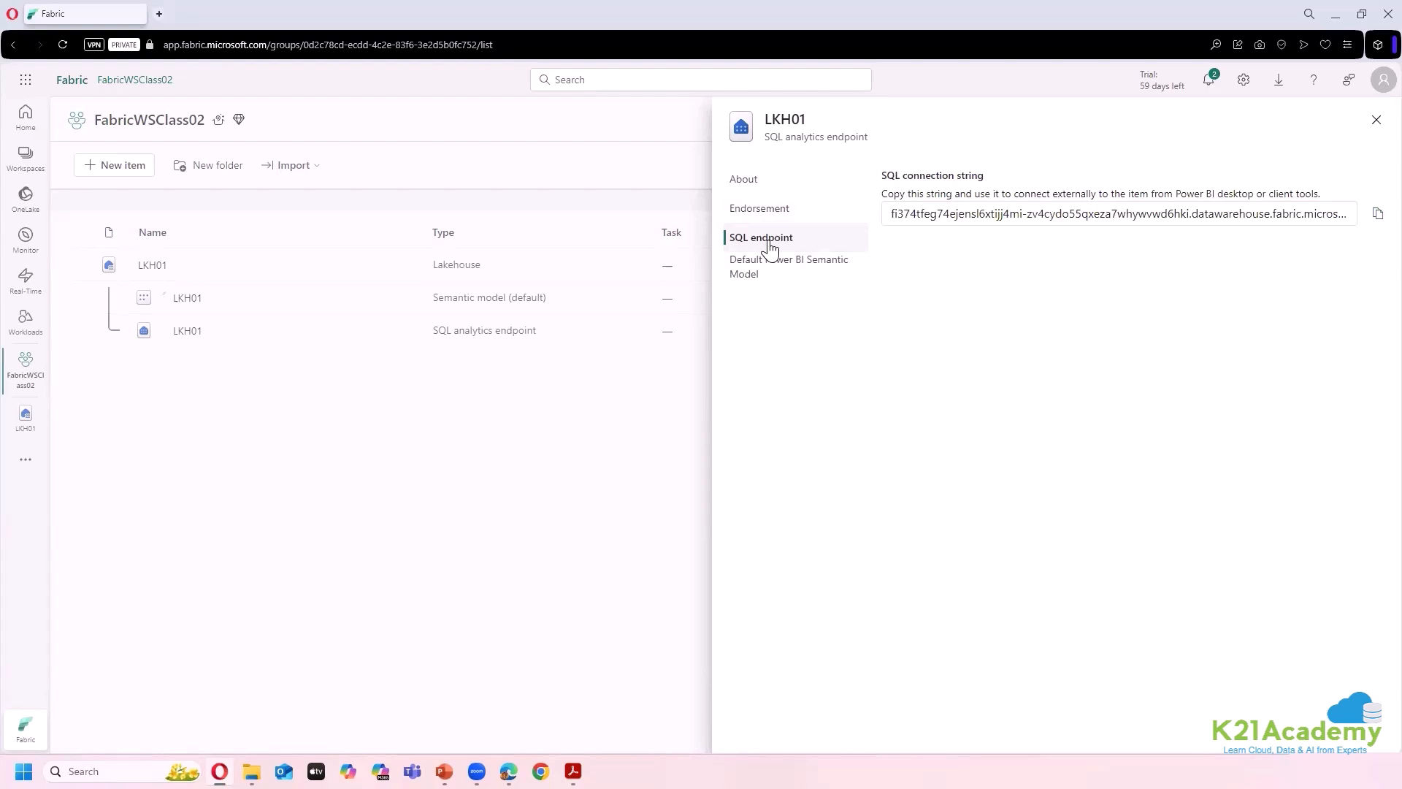
pyautogui.click(1377, 120)
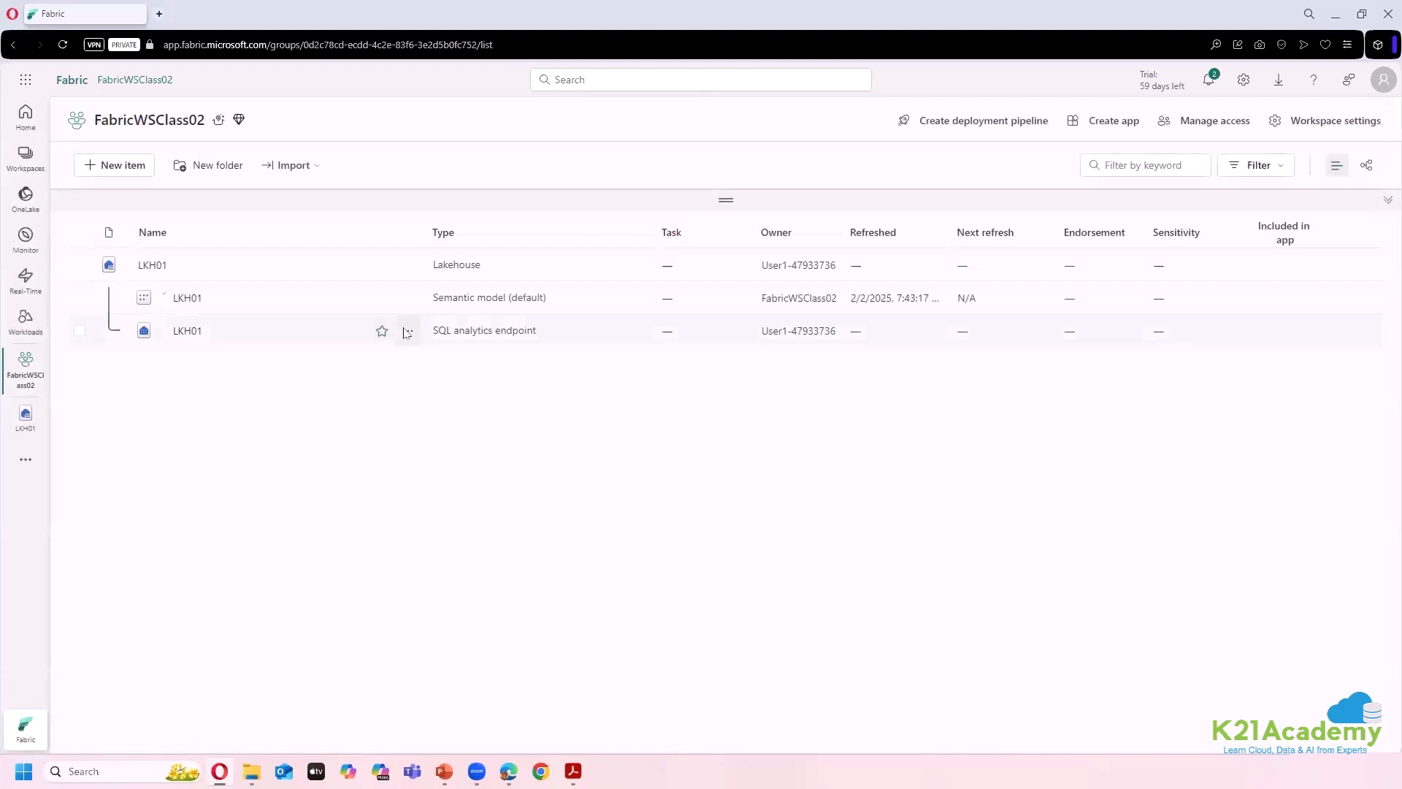
pyautogui.click(407, 333)
pyautogui.click(471, 387)
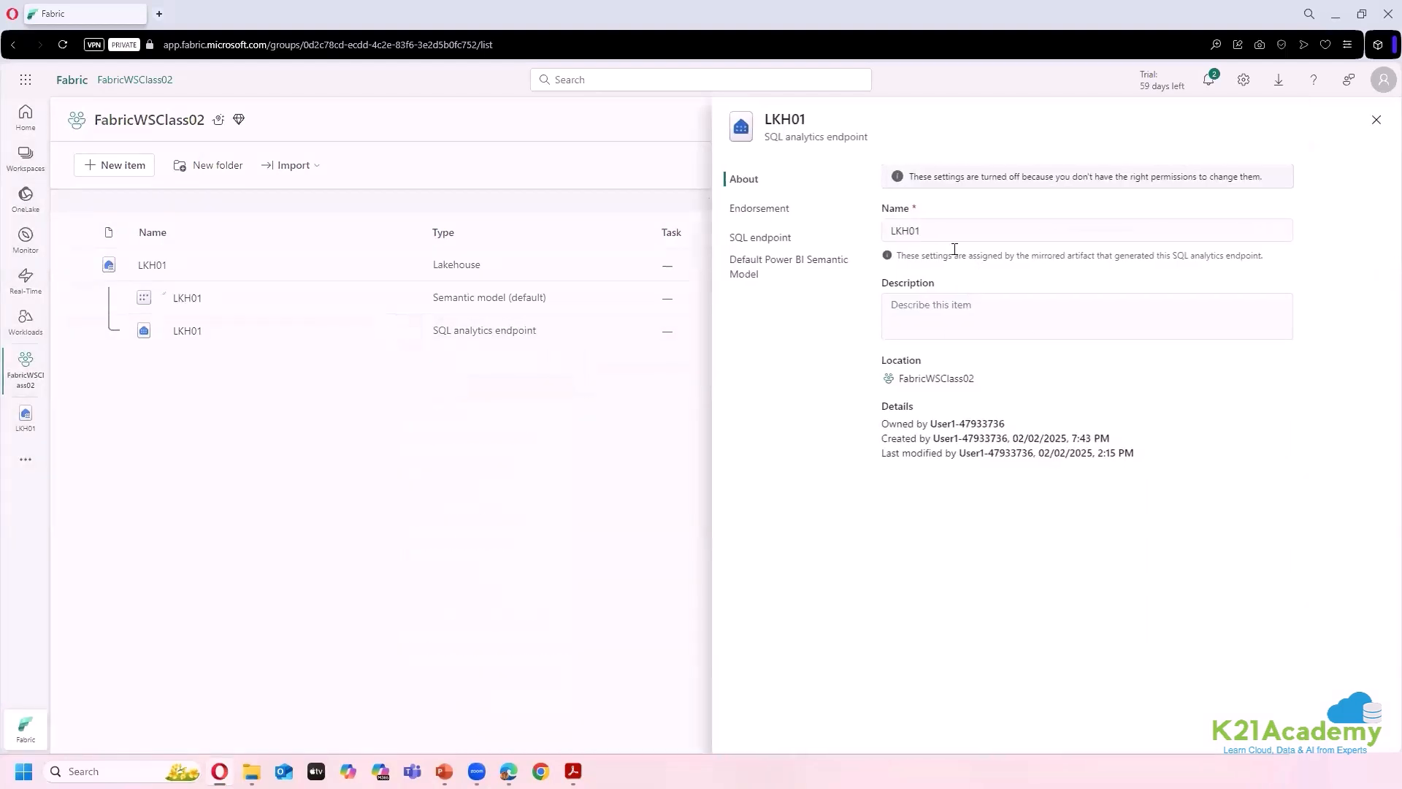
pyautogui.click(780, 241)
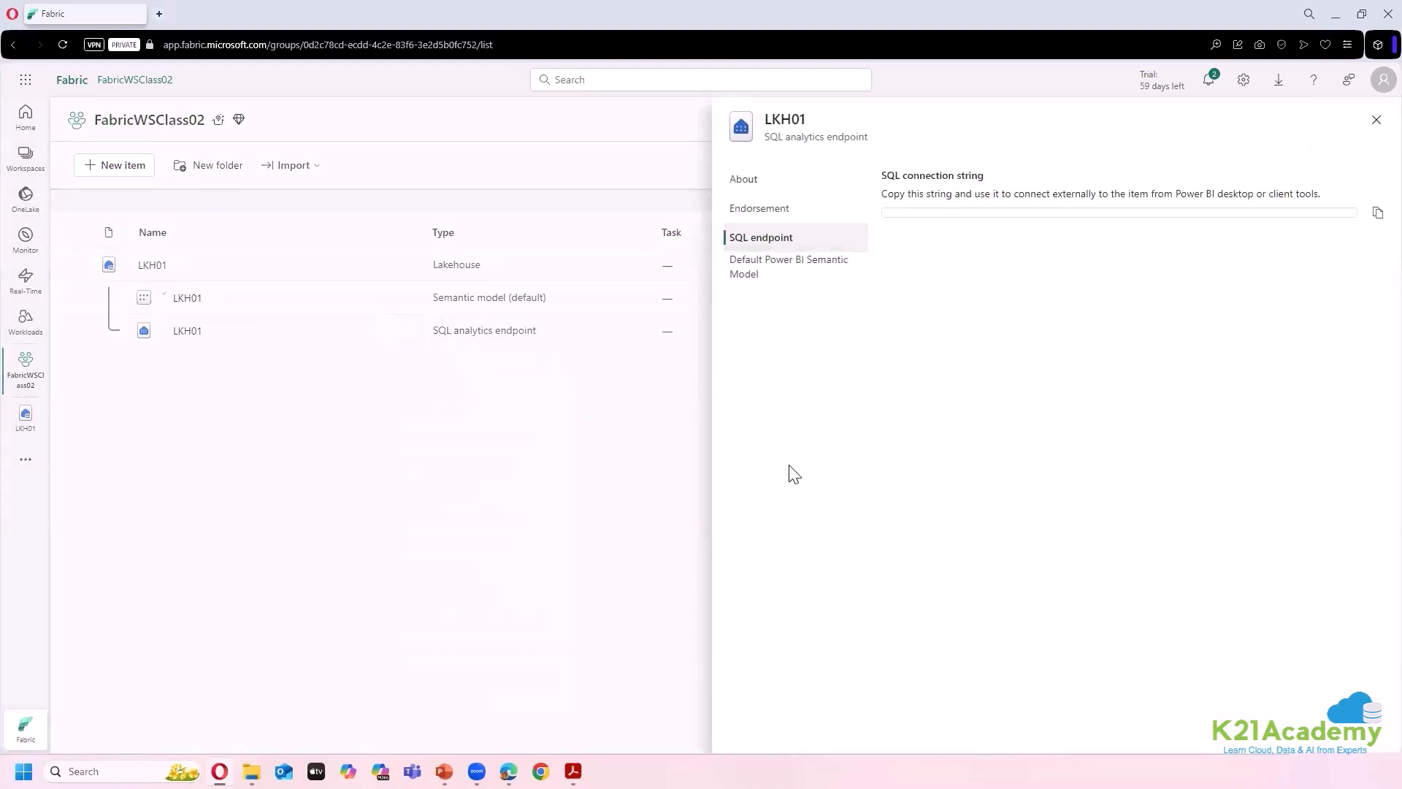
pyautogui.click(758, 278)
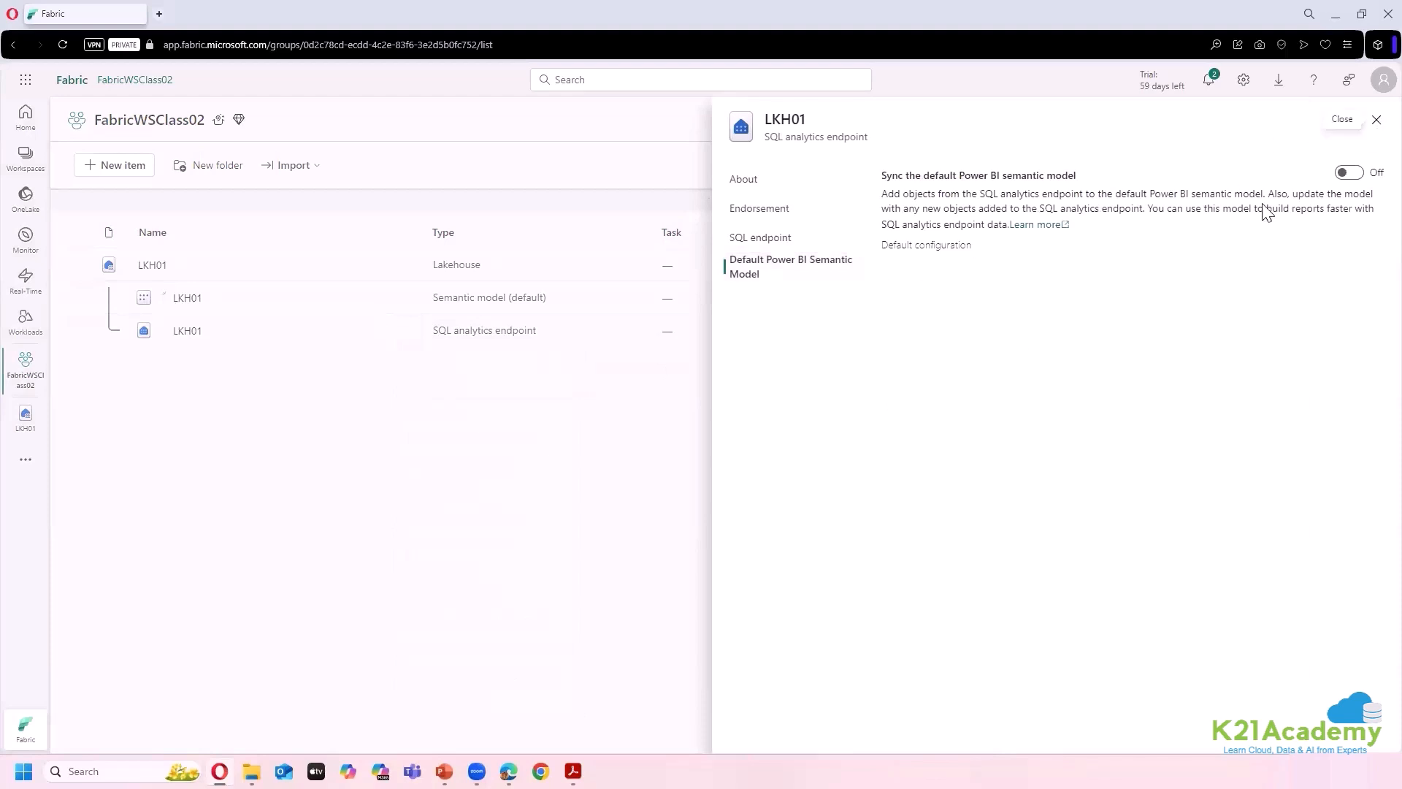
pyautogui.click(1376, 120)
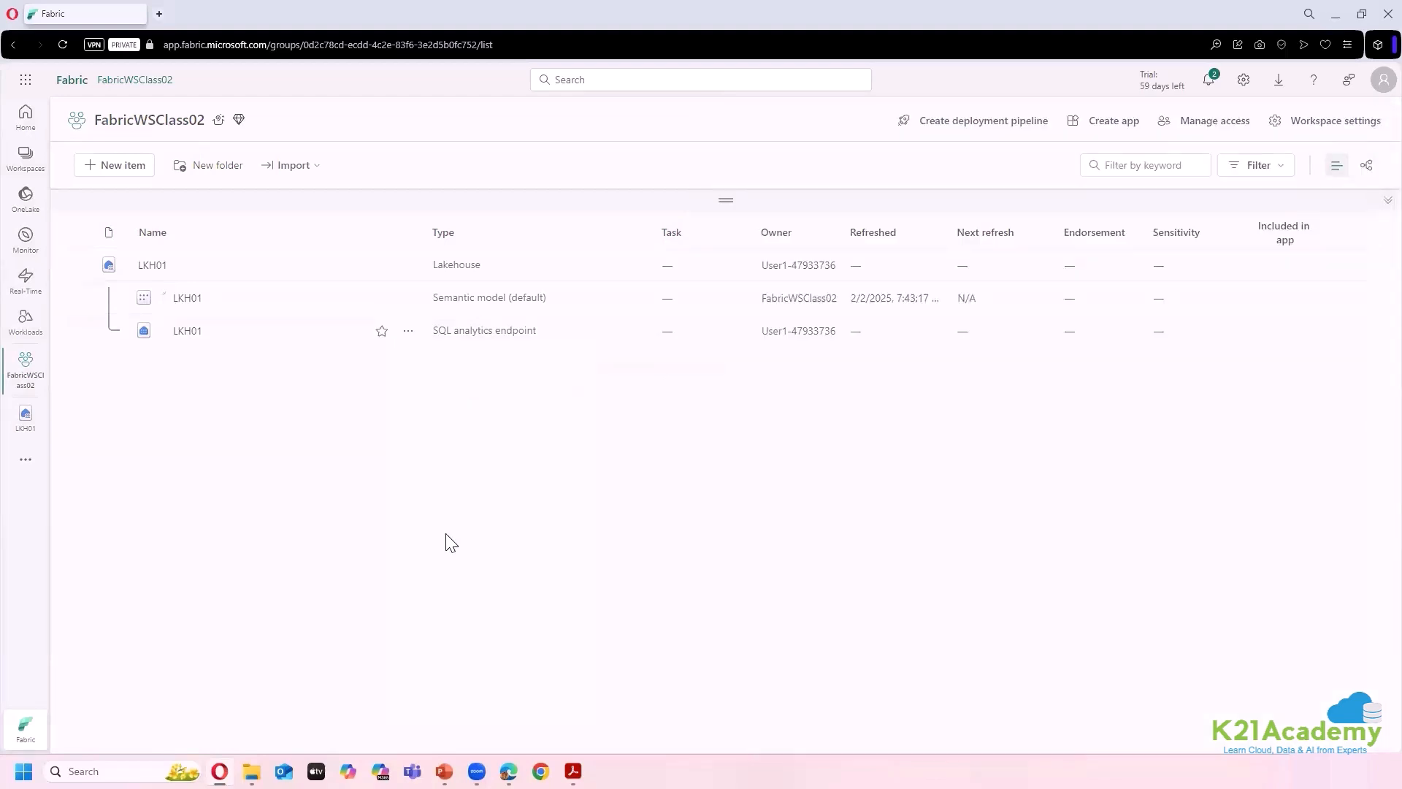
# - Open the LKH01 lakehouse's data folder and check the options for loading sales.csv to a table
pyautogui.click(15, 425)
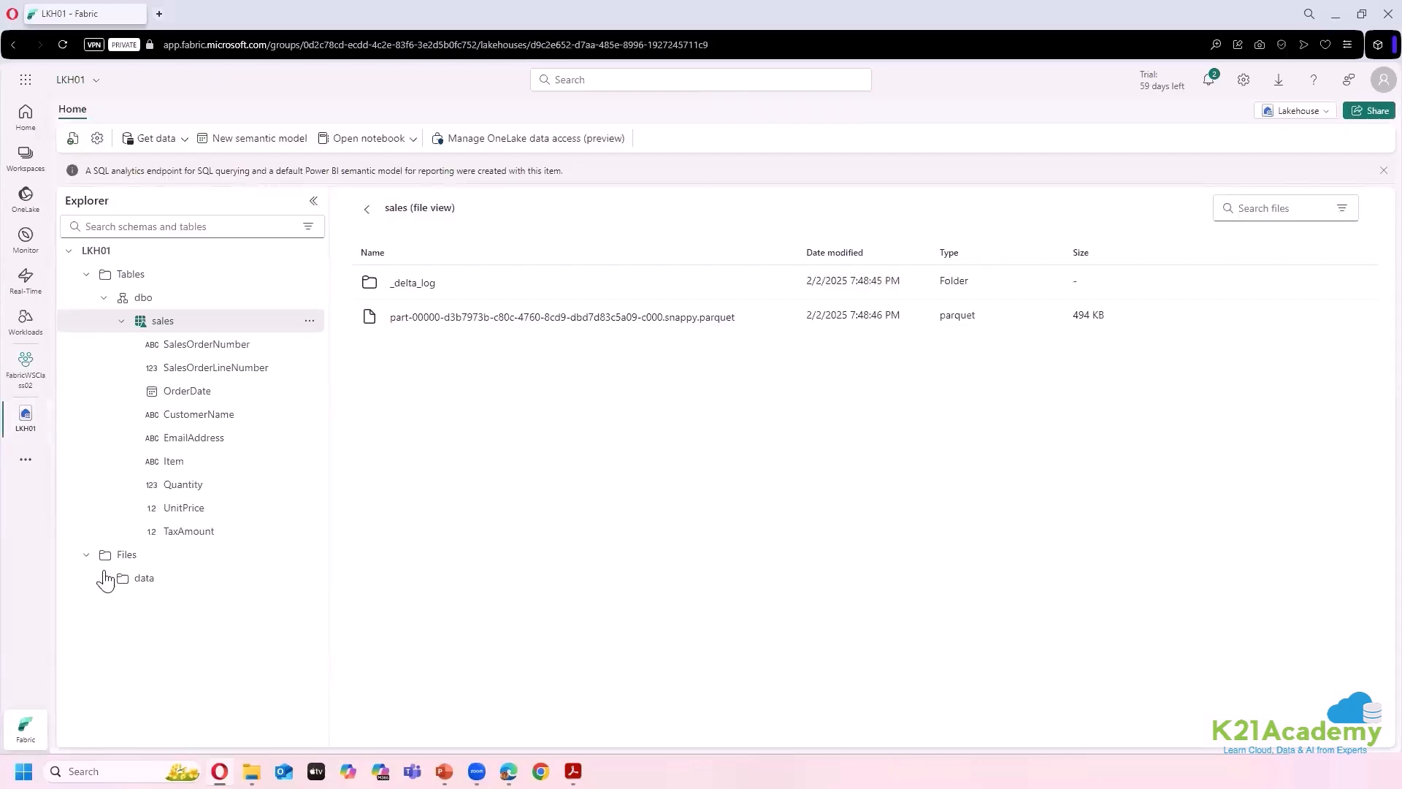
pyautogui.click(143, 579)
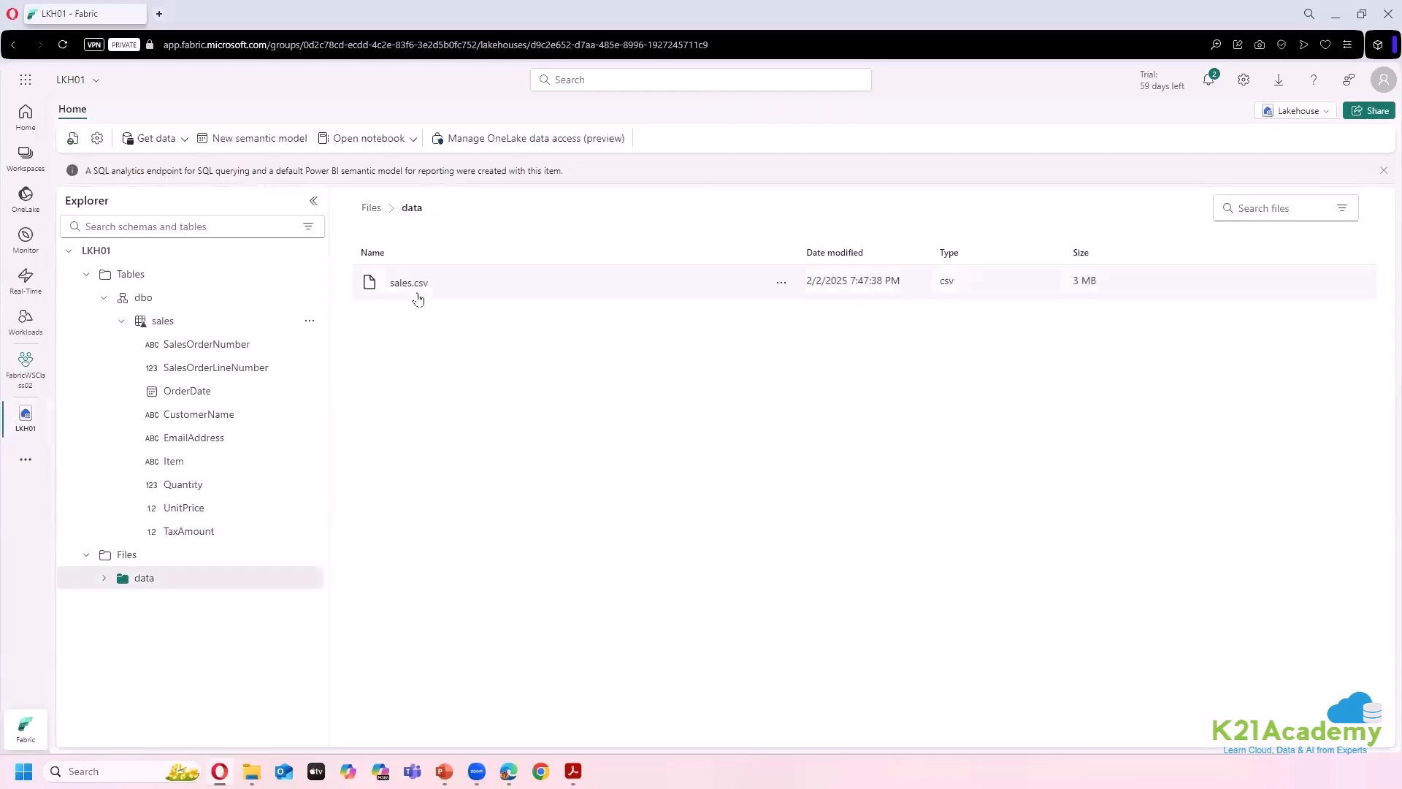
pyautogui.click(783, 282)
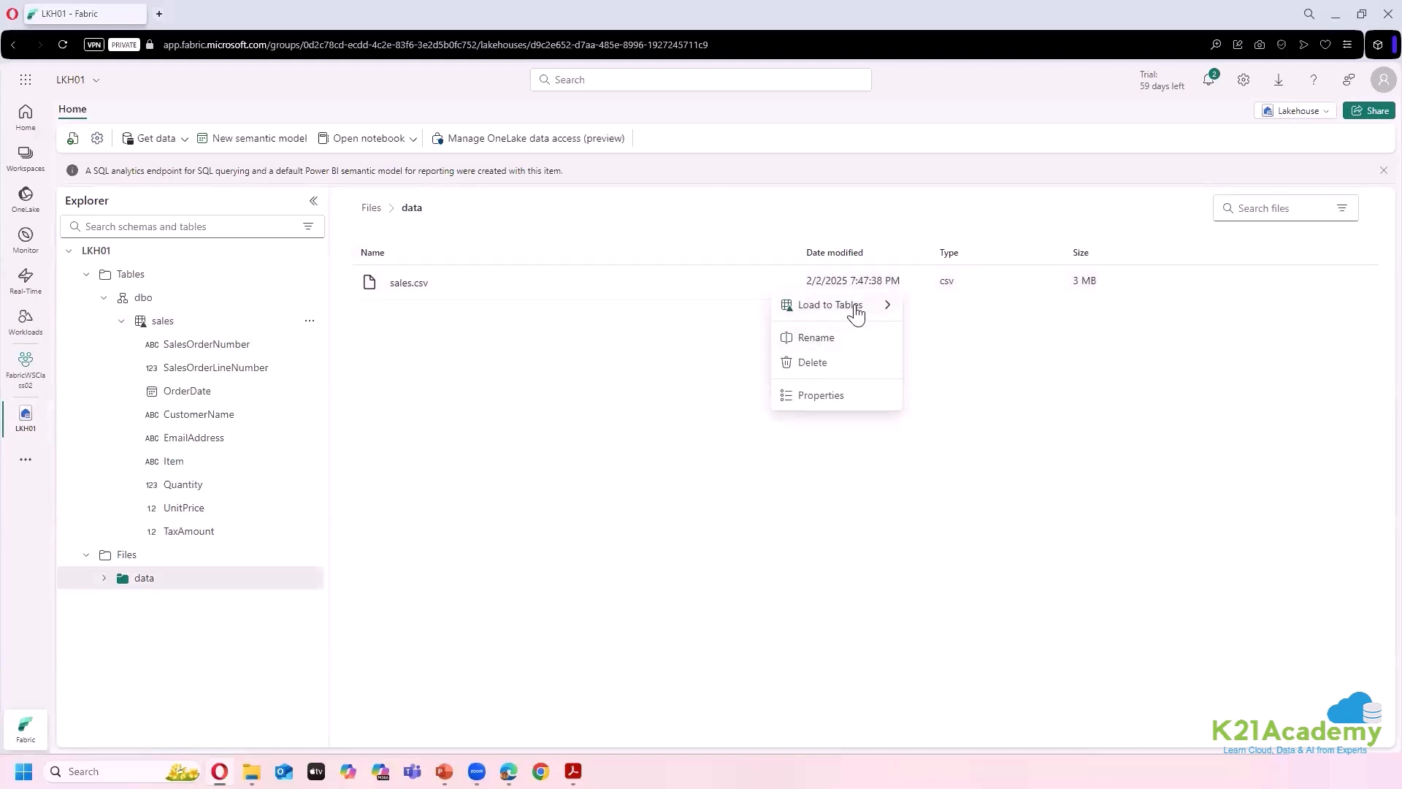
pyautogui.moveTo(880, 305)
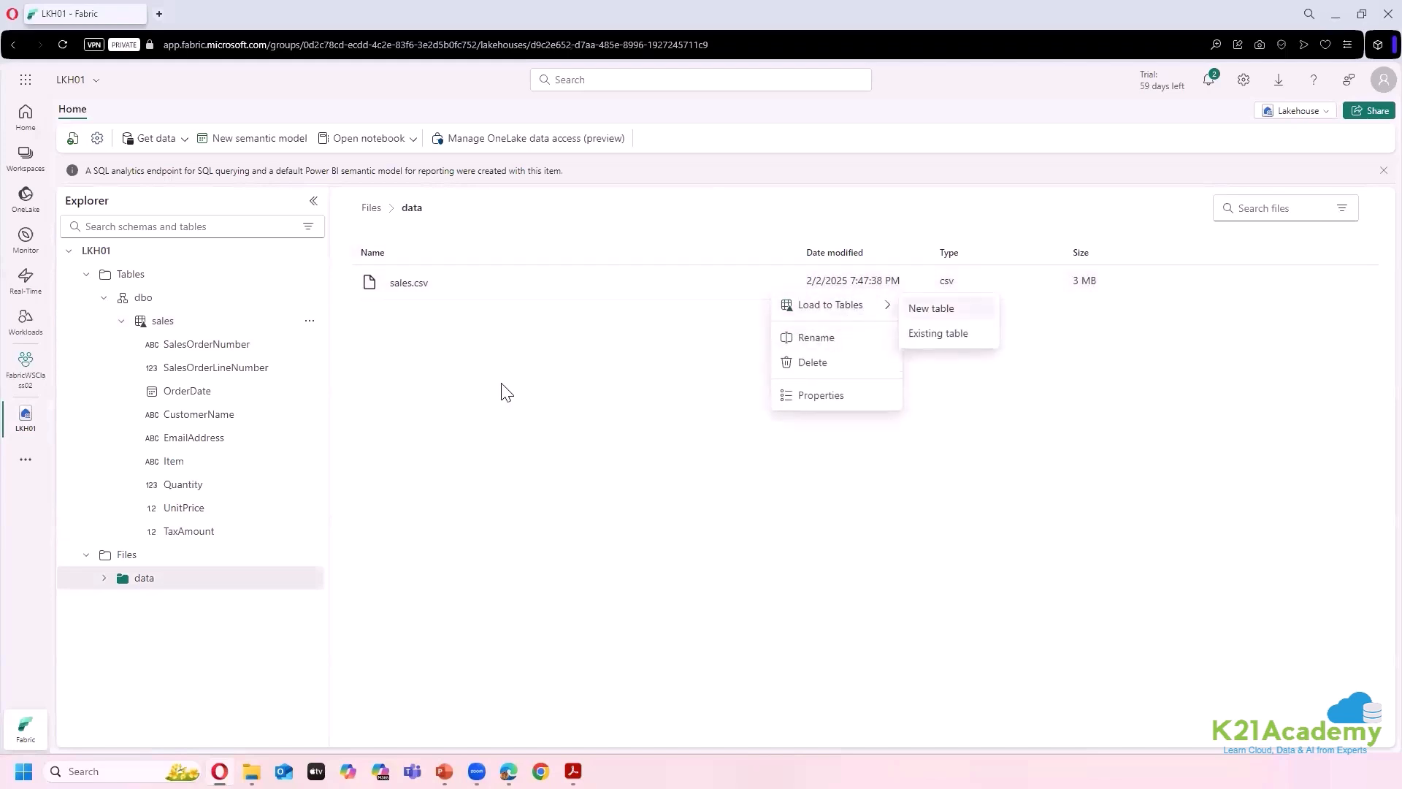
pyautogui.press('Escape')
# - Preview the sales table and examine its properties, including the table type, and its available actions such as Maintenance
pyautogui.click(183, 328)
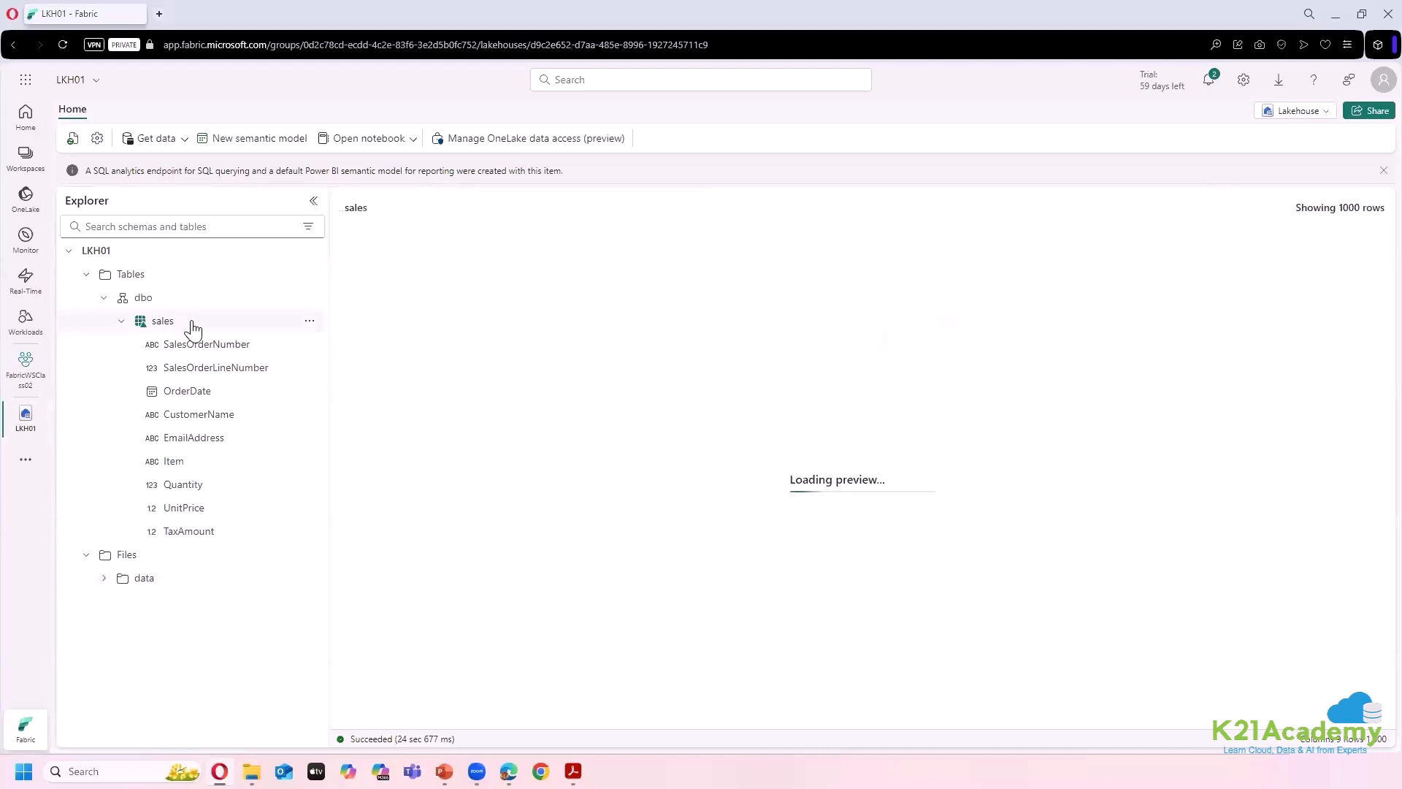
pyautogui.click(310, 322)
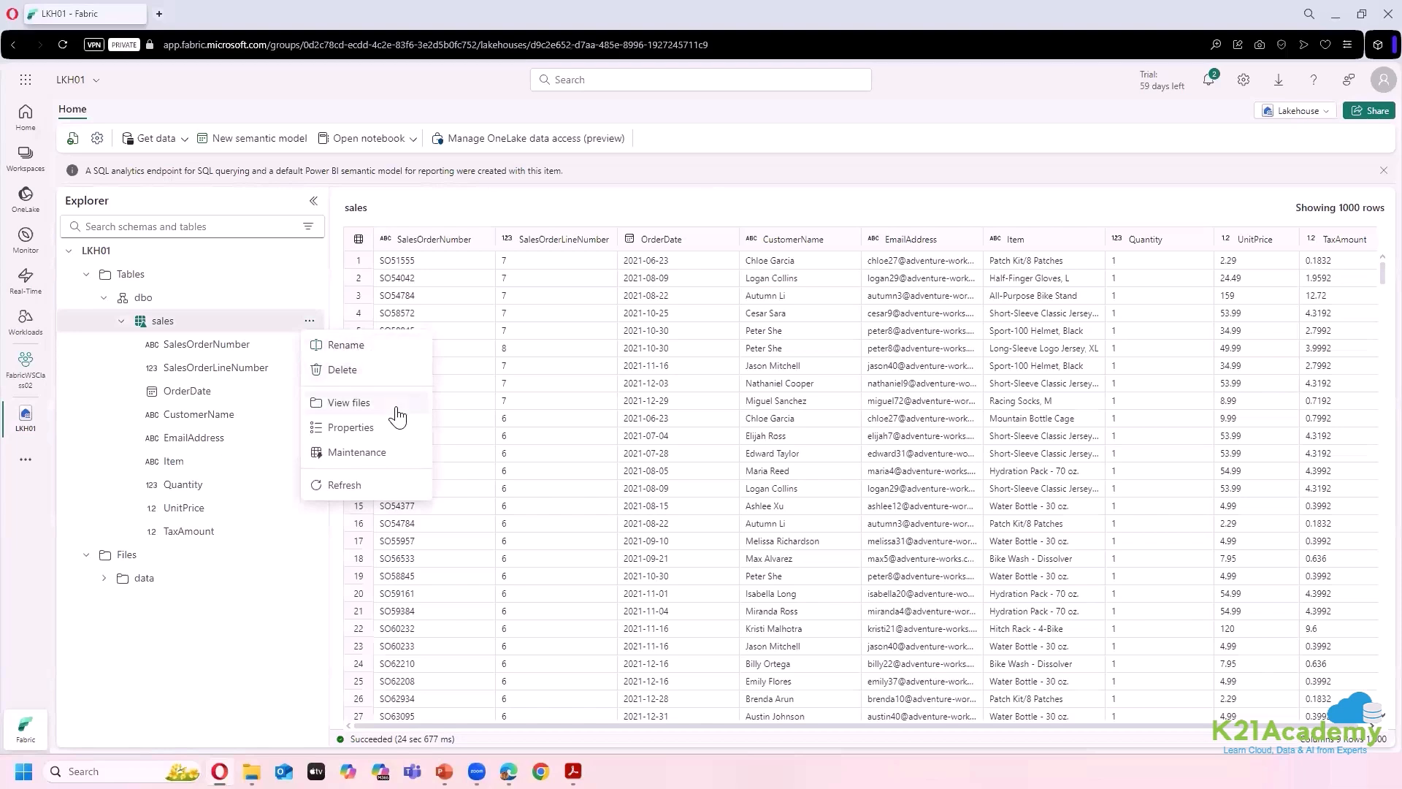
pyautogui.click(351, 428)
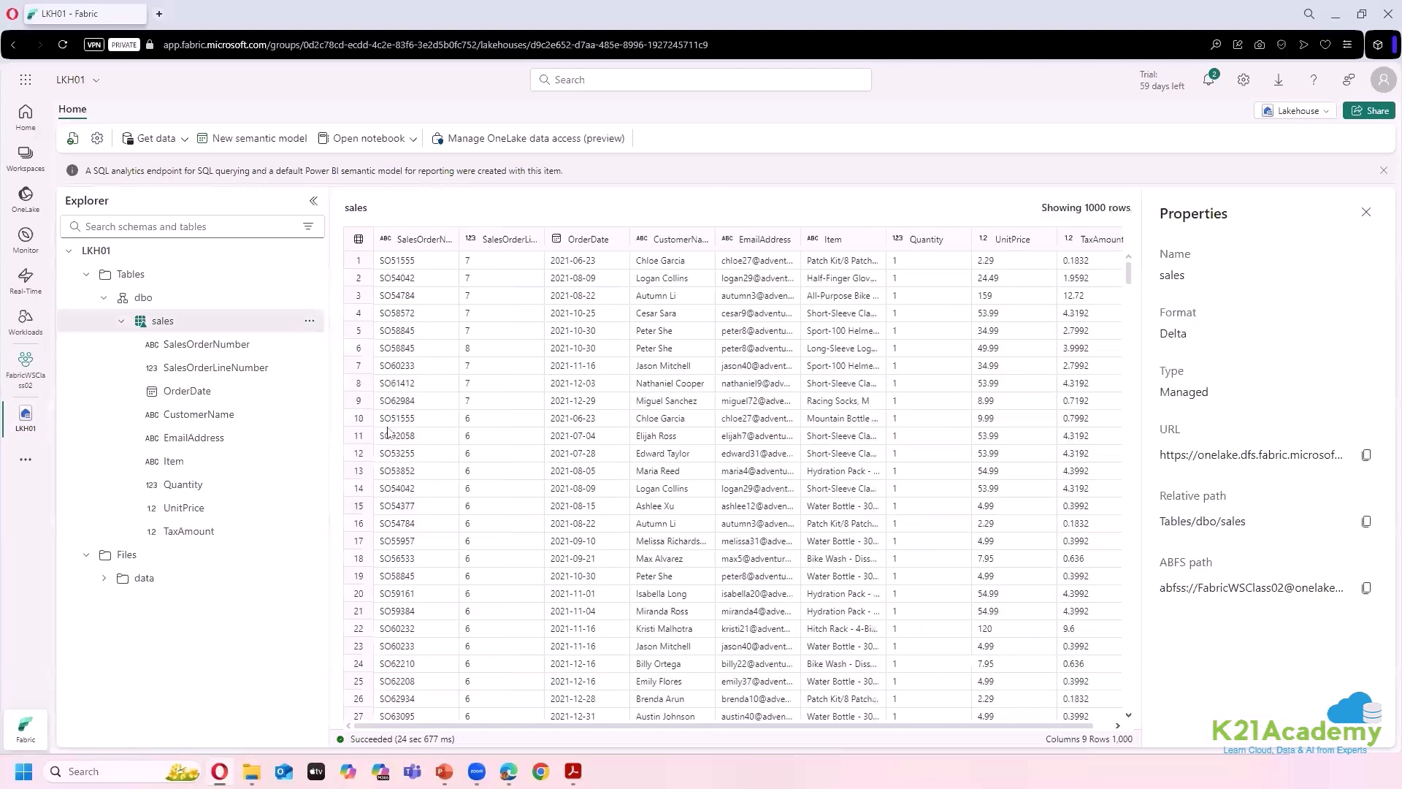
pyautogui.moveTo(1161, 396); pyautogui.dragTo(1267, 388)
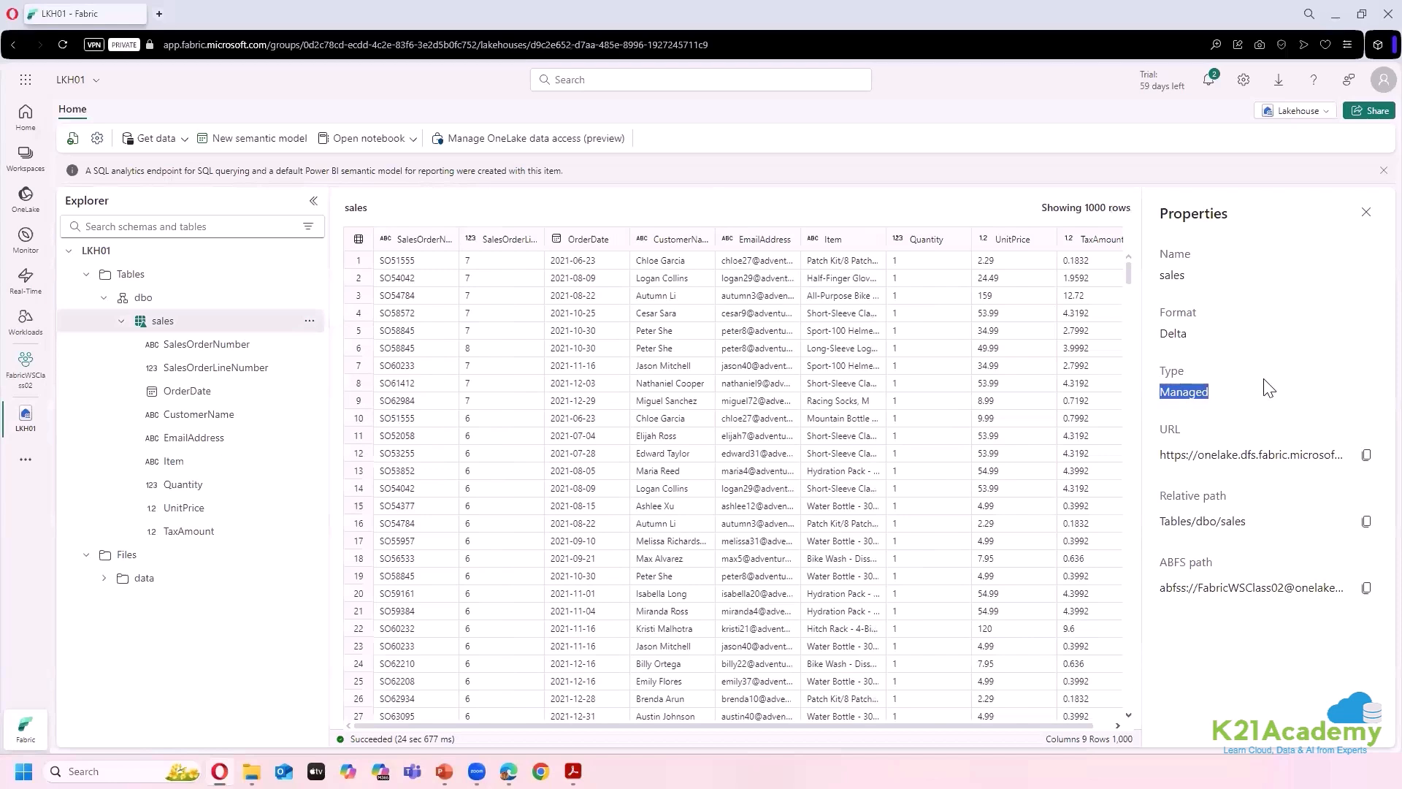
pyautogui.click(1365, 213)
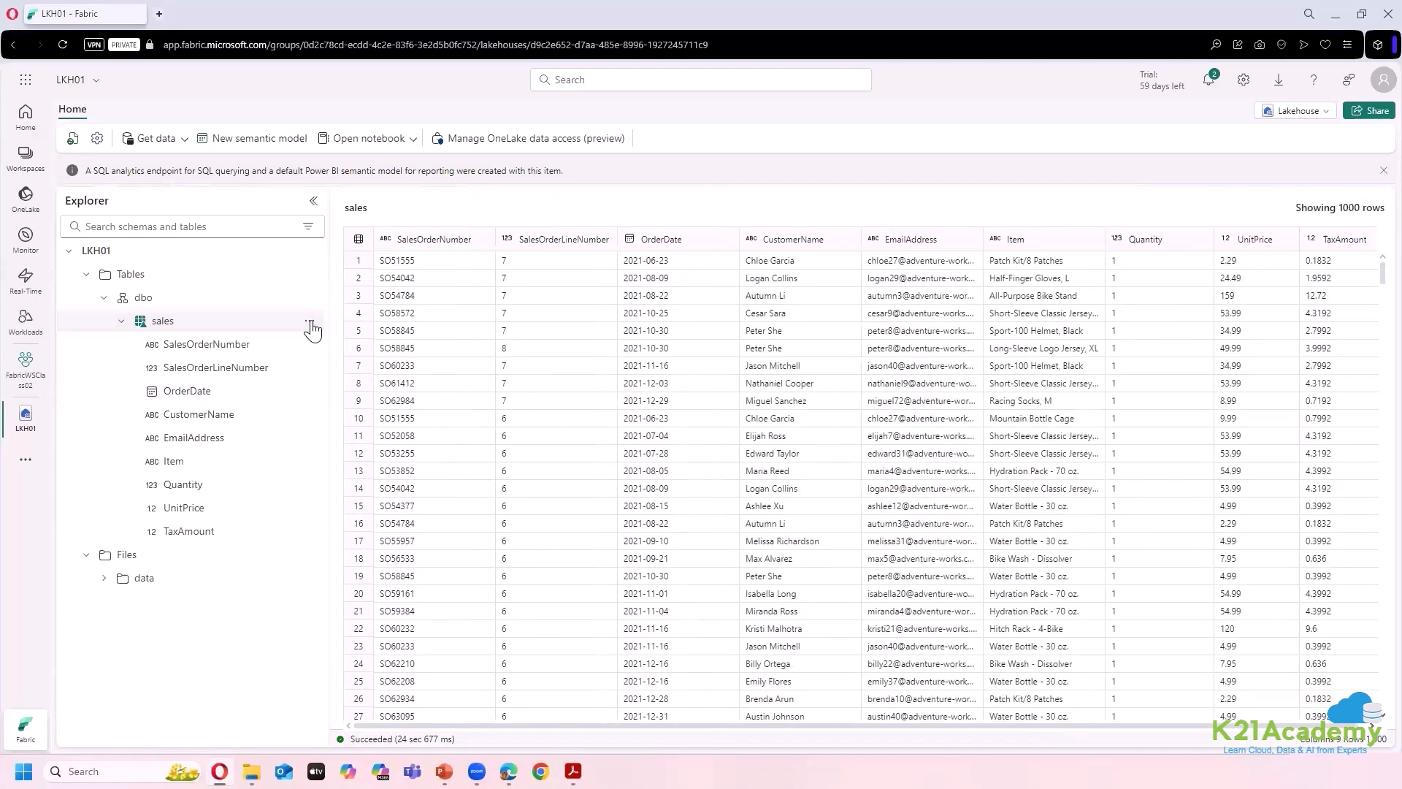
pyautogui.click(310, 321)
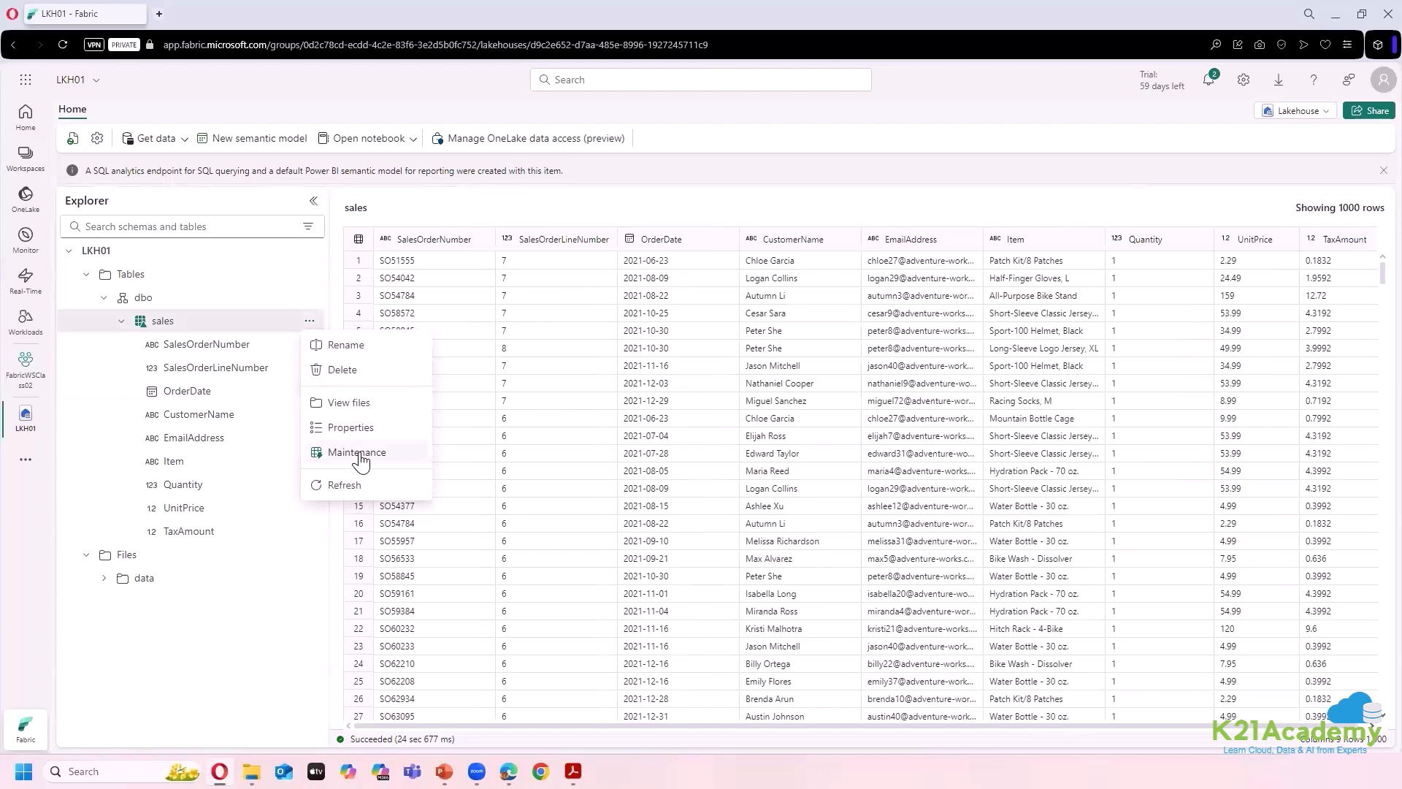
pyautogui.click(182, 617)
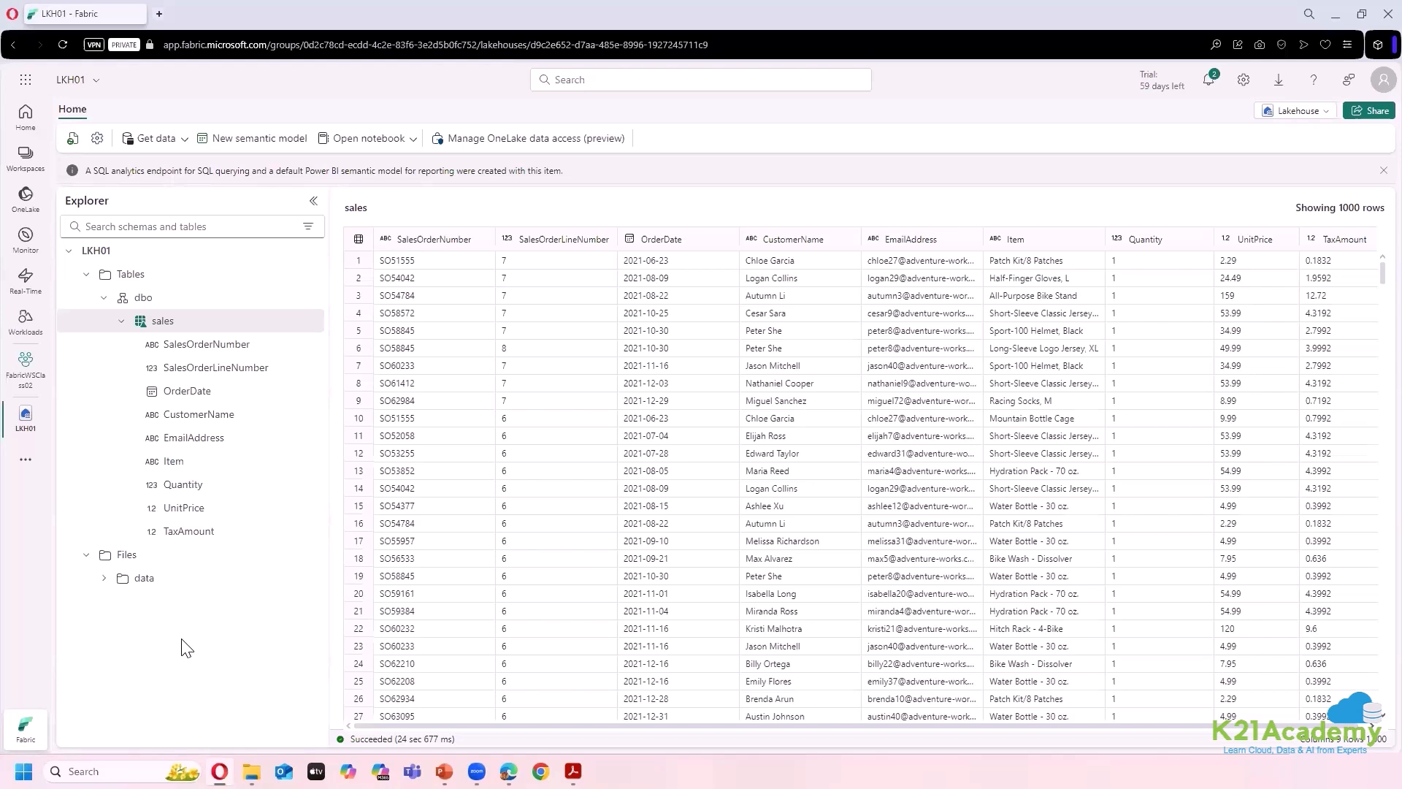
# - Switch LKH01 to its SQL analytics endpoint, widening the Explorer, and read the notice about the default Power BI semantic model
pyautogui.click(1326, 112)
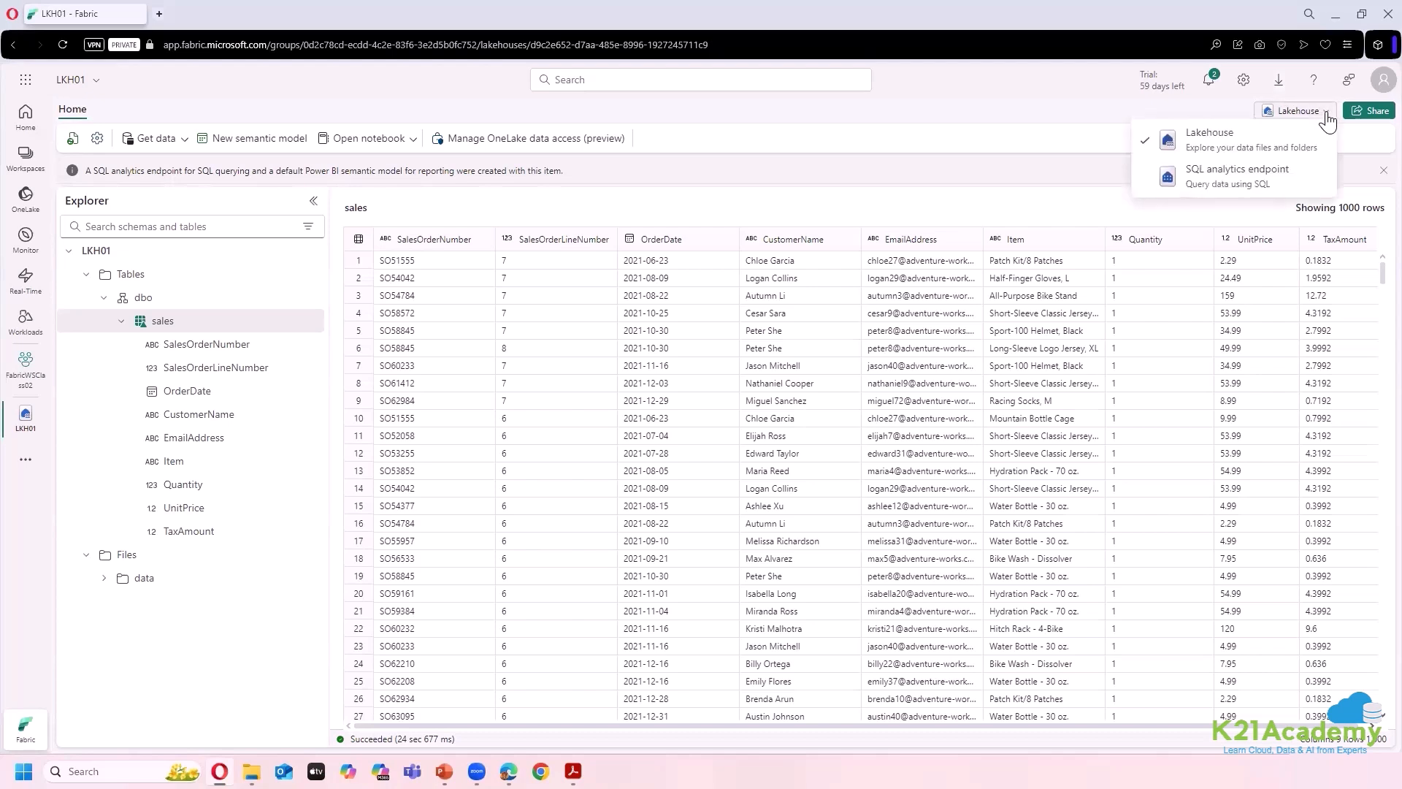
pyautogui.click(1310, 186)
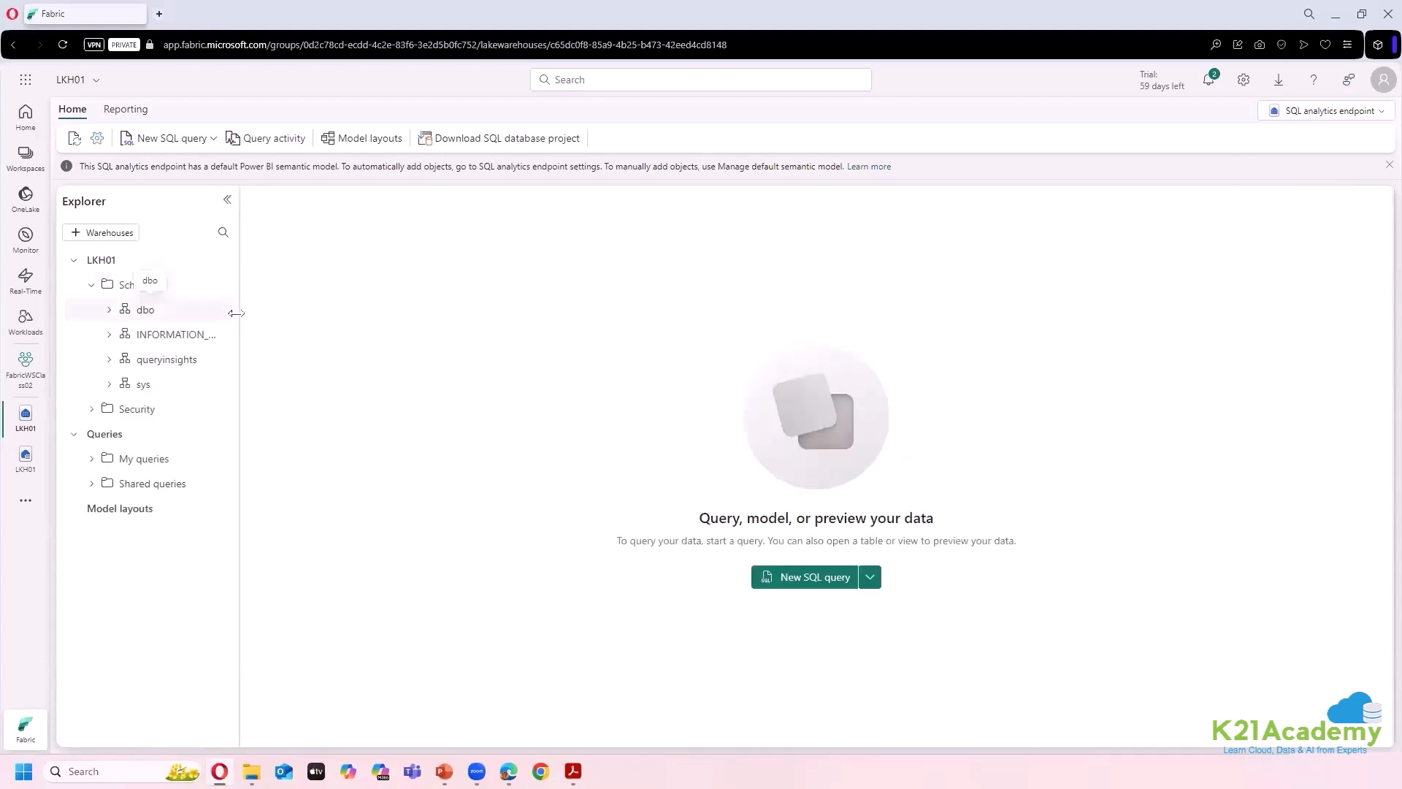
pyautogui.moveTo(236, 313); pyautogui.dragTo(289, 314)
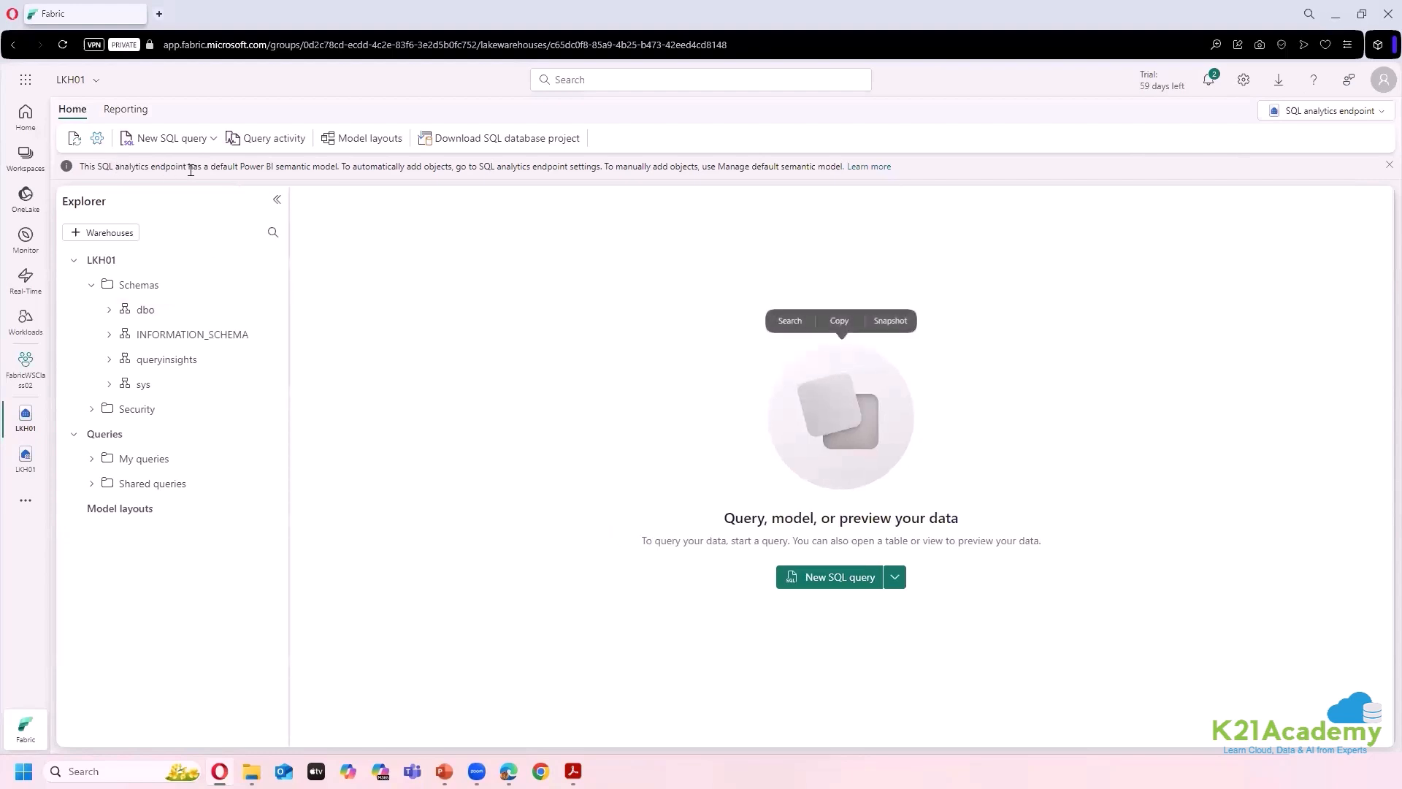
pyautogui.moveTo(189, 168); pyautogui.dragTo(595, 168)
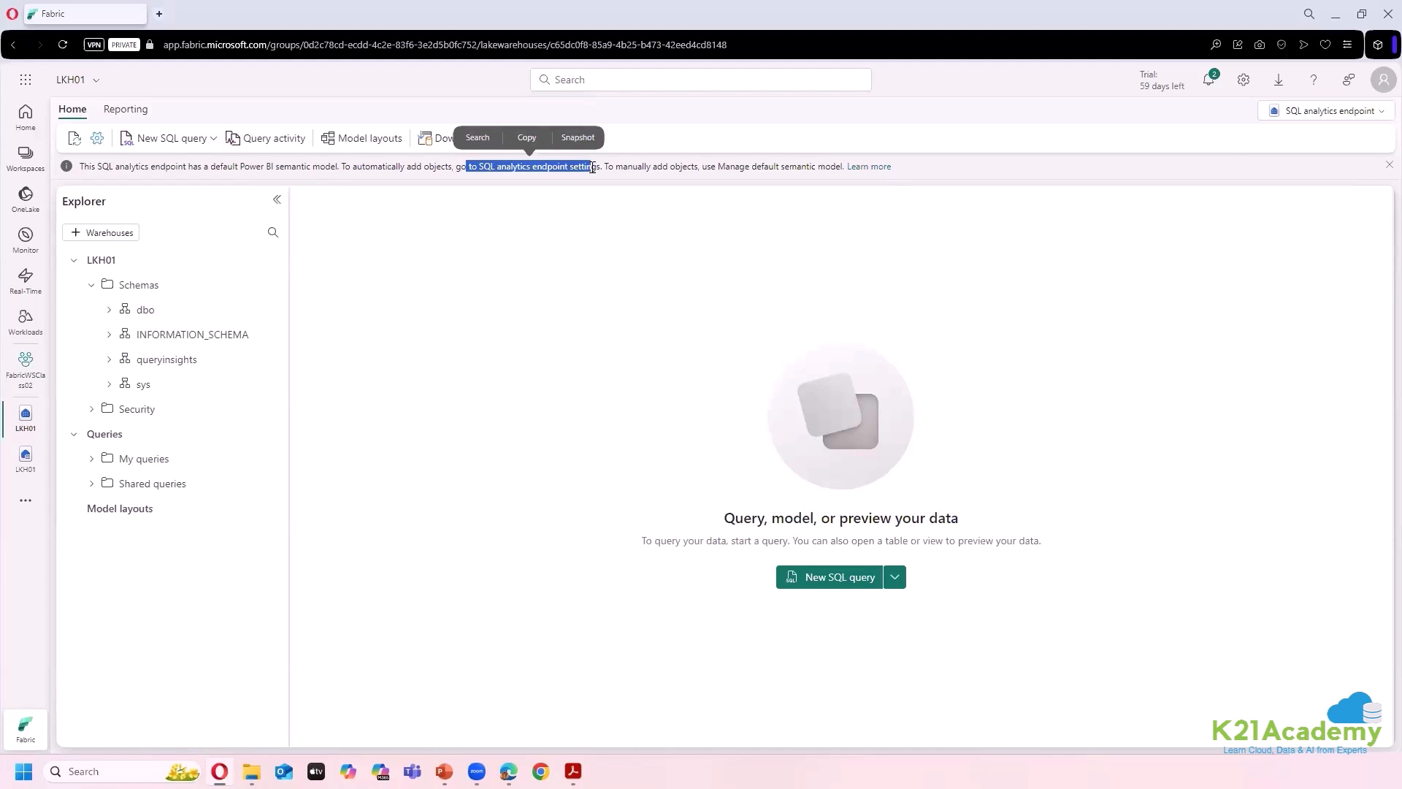
pyautogui.moveTo(623, 166); pyautogui.dragTo(840, 166)
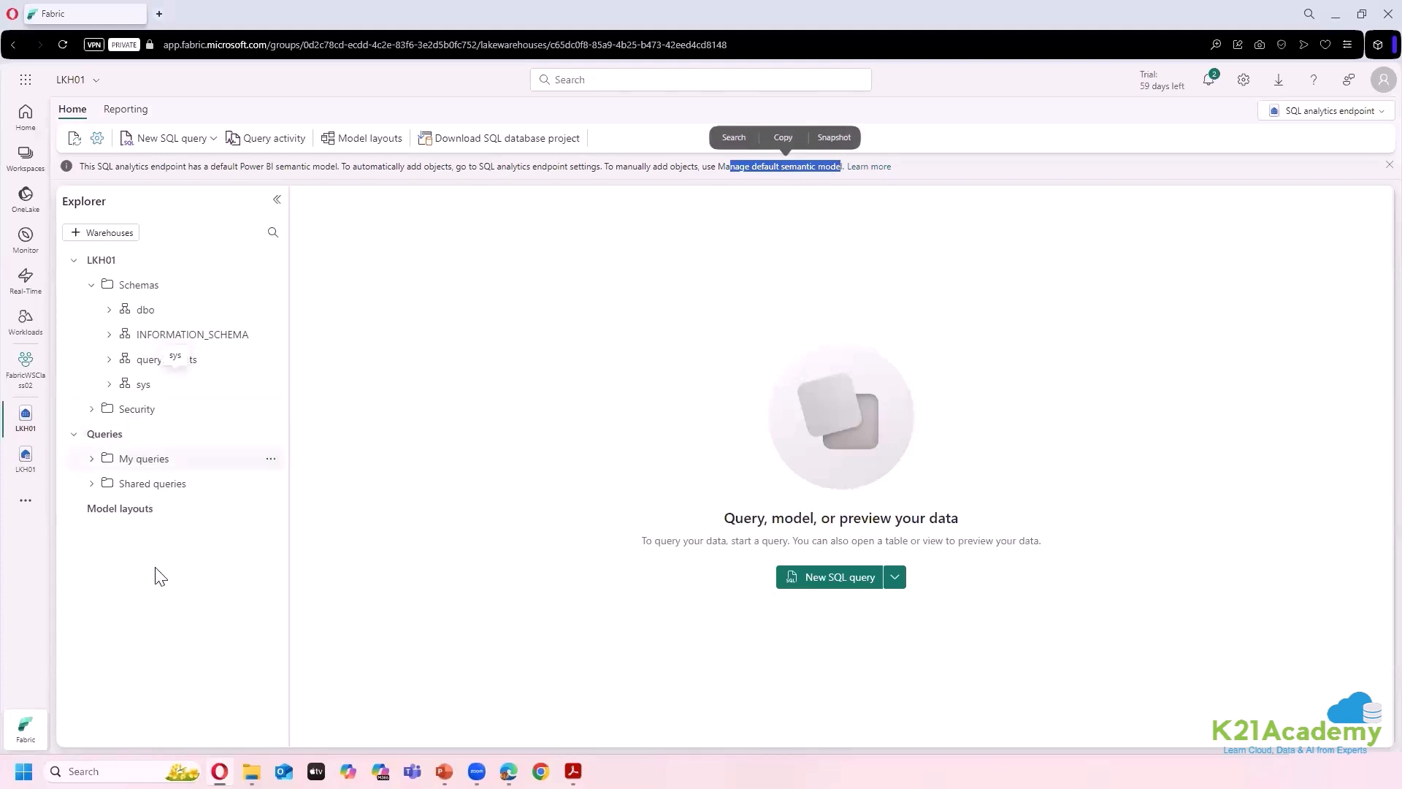
pyautogui.click(347, 495)
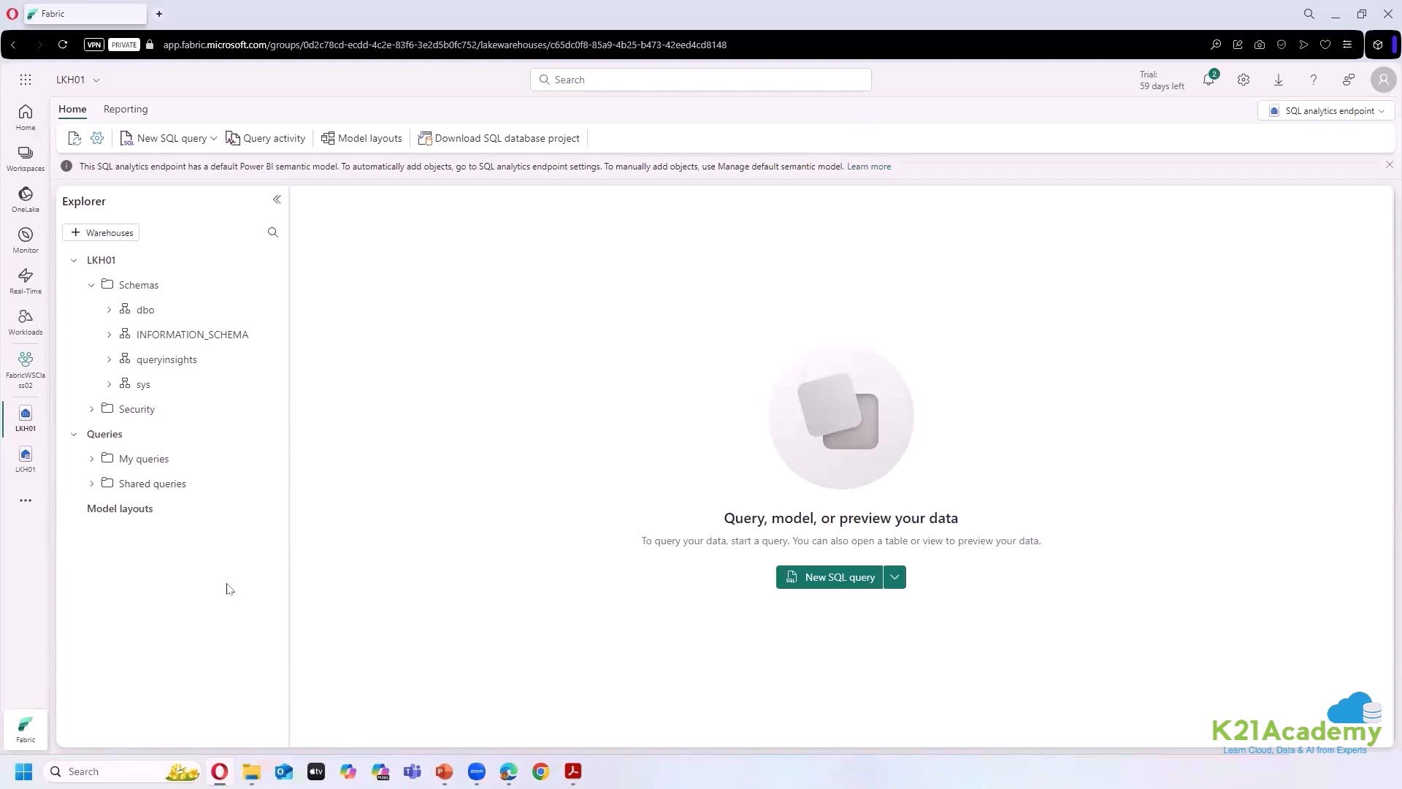
# - Create a SQL query selecting the top 100 rows of the dbo sales table and enlarge the results area
pyautogui.click(109, 310)
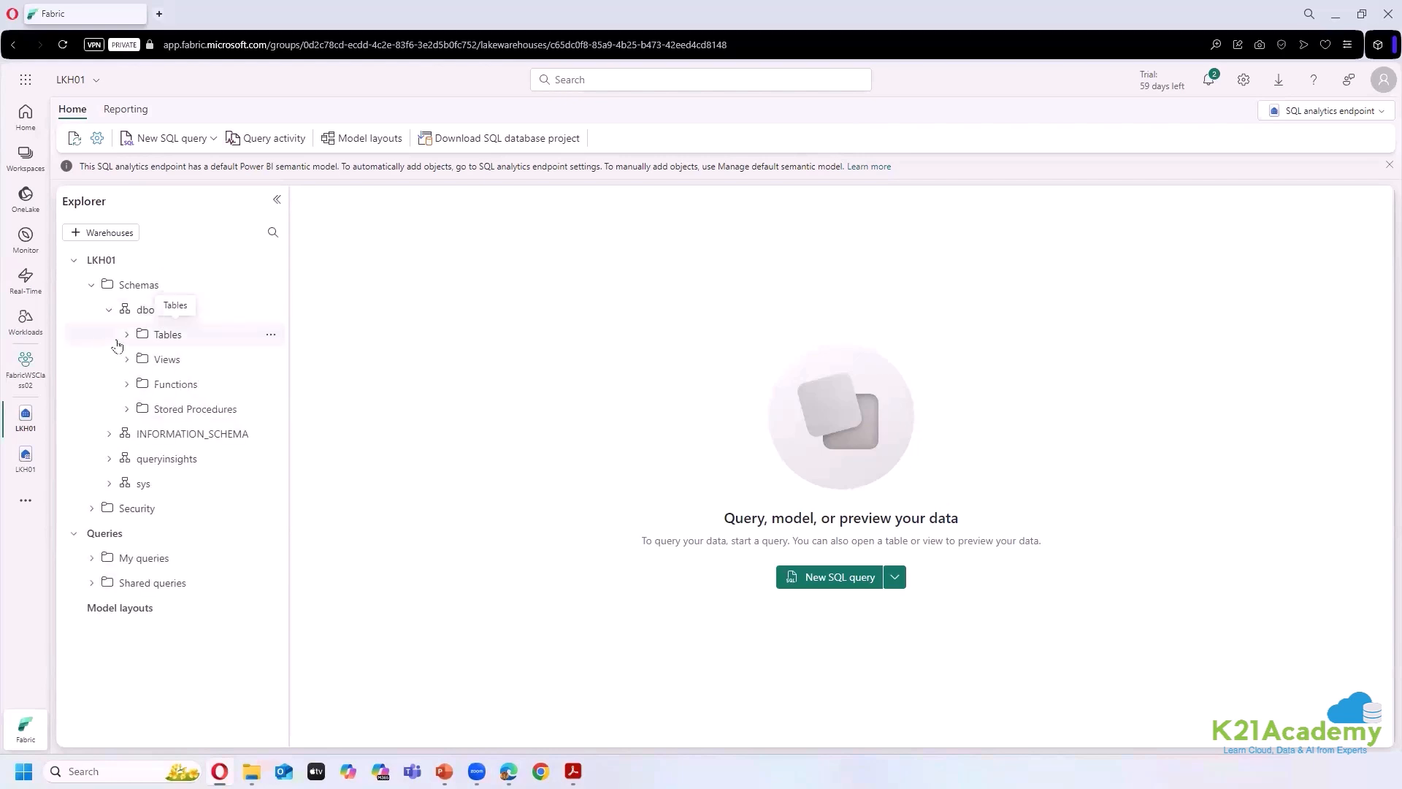
pyautogui.click(126, 334)
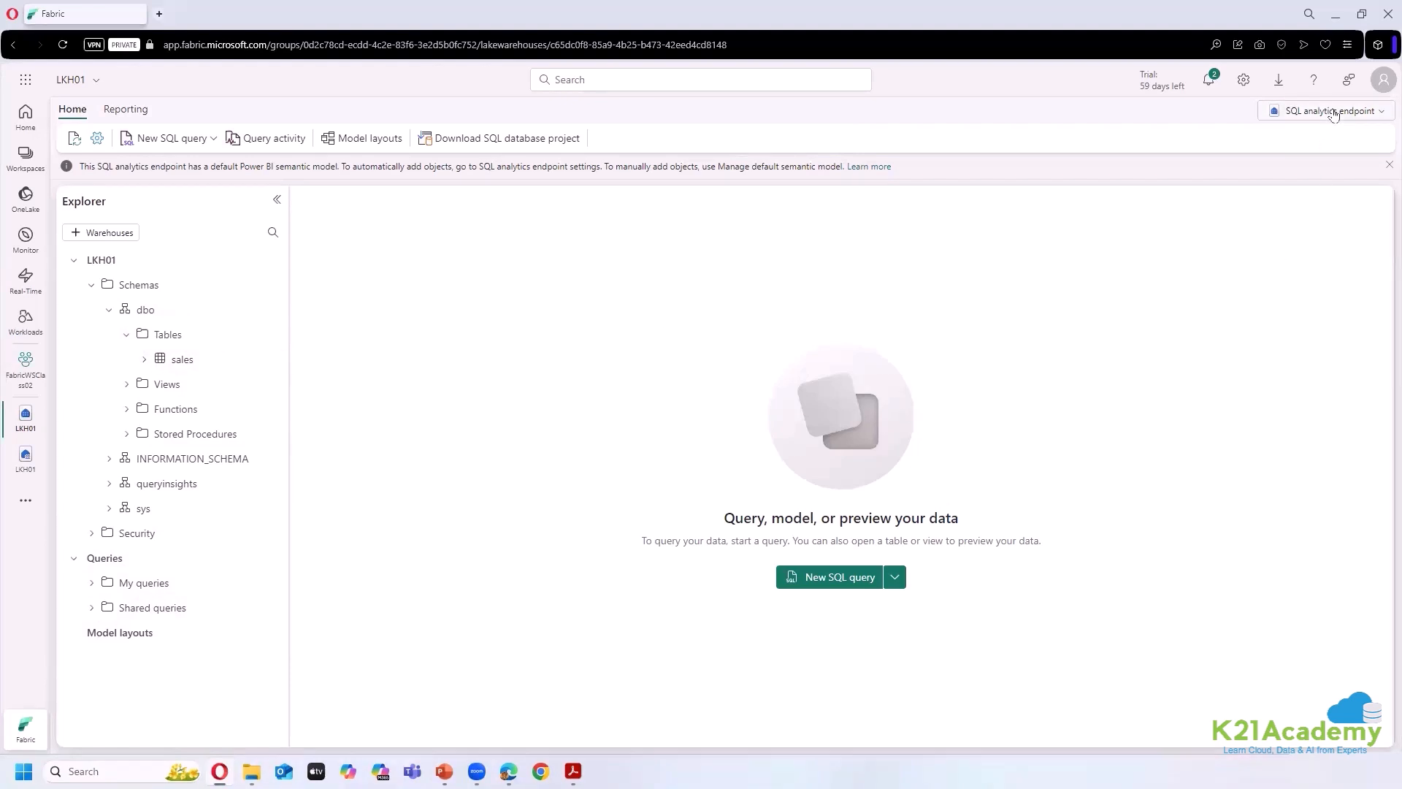
pyautogui.click(271, 360)
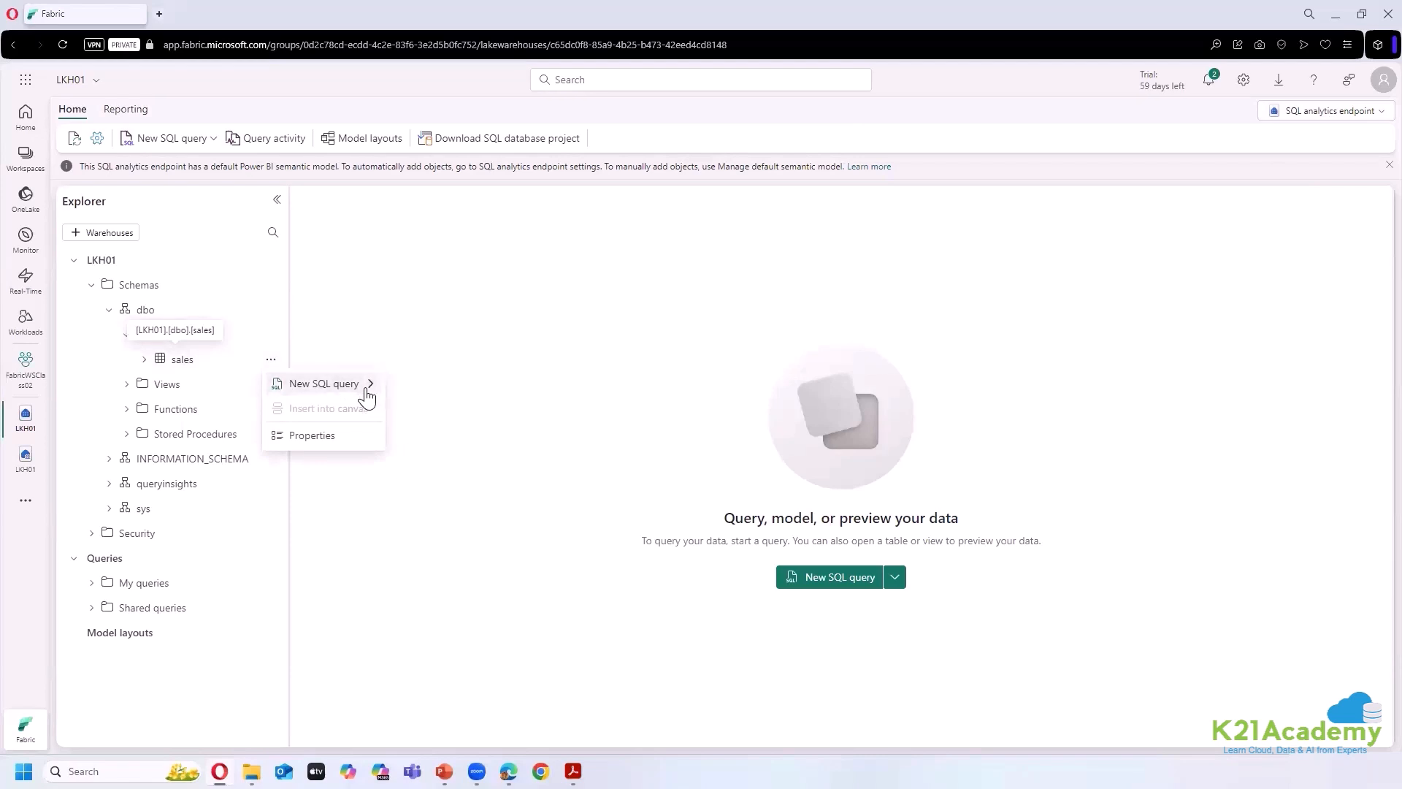
pyautogui.moveTo(368, 396)
pyautogui.click(422, 388)
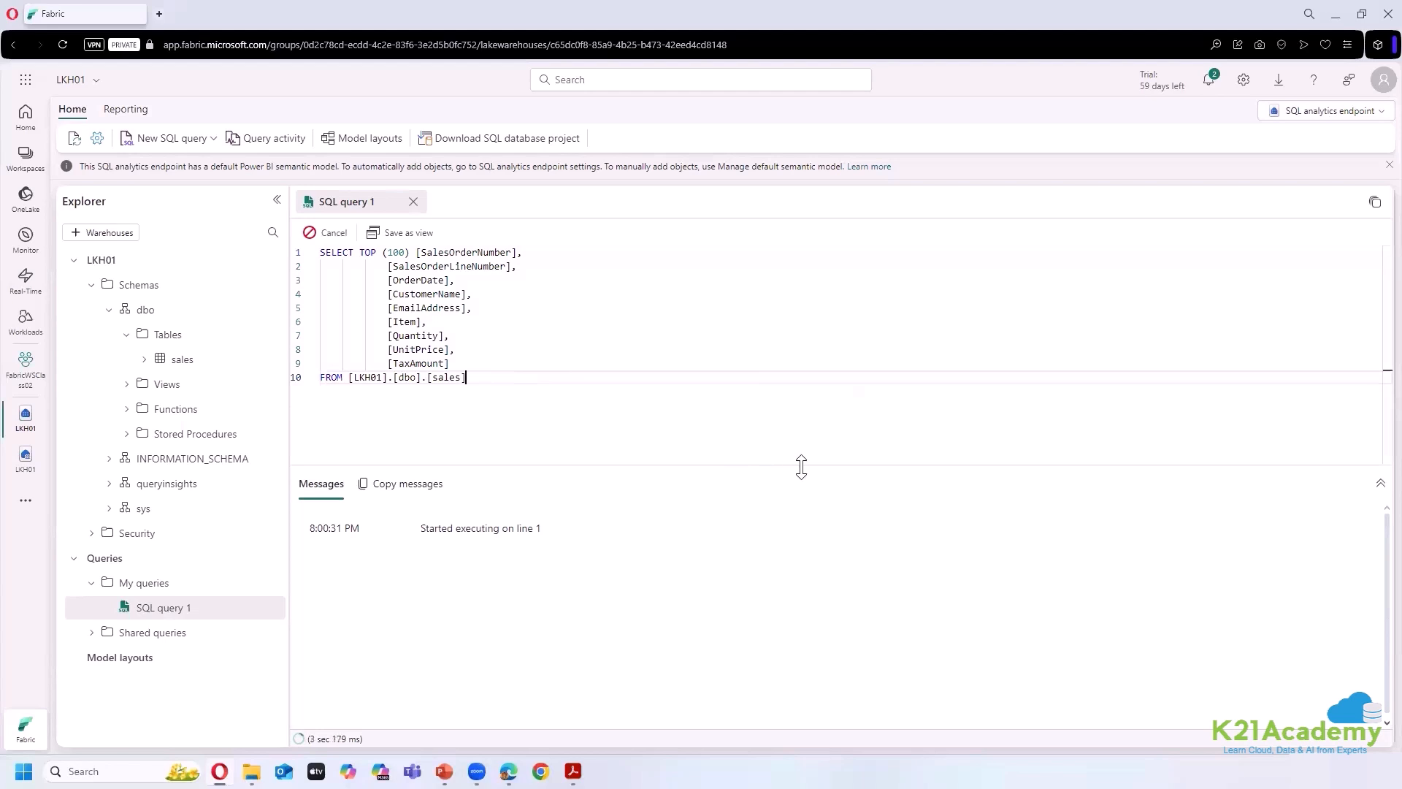
pyautogui.moveTo(801, 467); pyautogui.dragTo(786, 373)
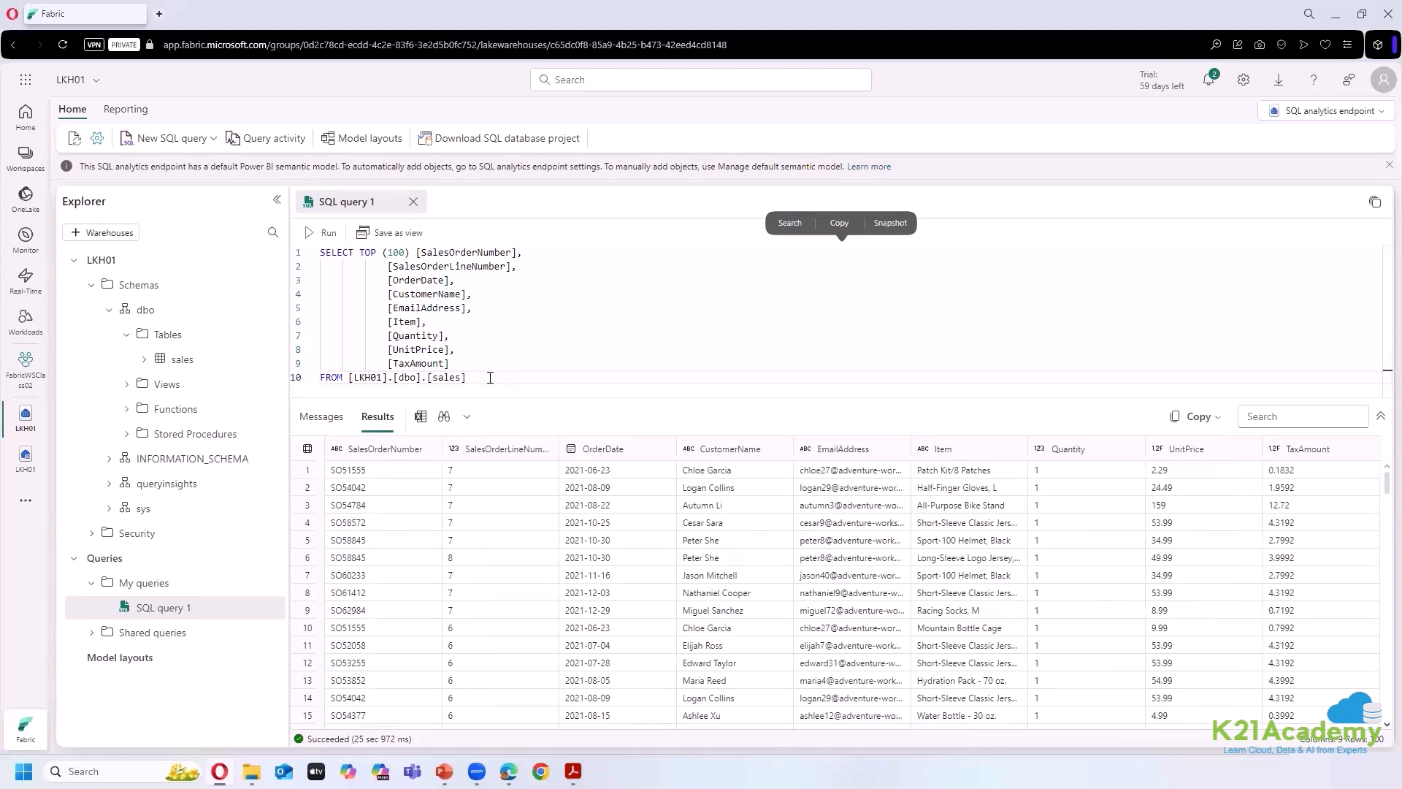
# - Clear the generated SELECT statement from SQL query 1 and rename the query Monthly Sales
pyautogui.moveTo(478, 378); pyautogui.dragTo(321, 259)
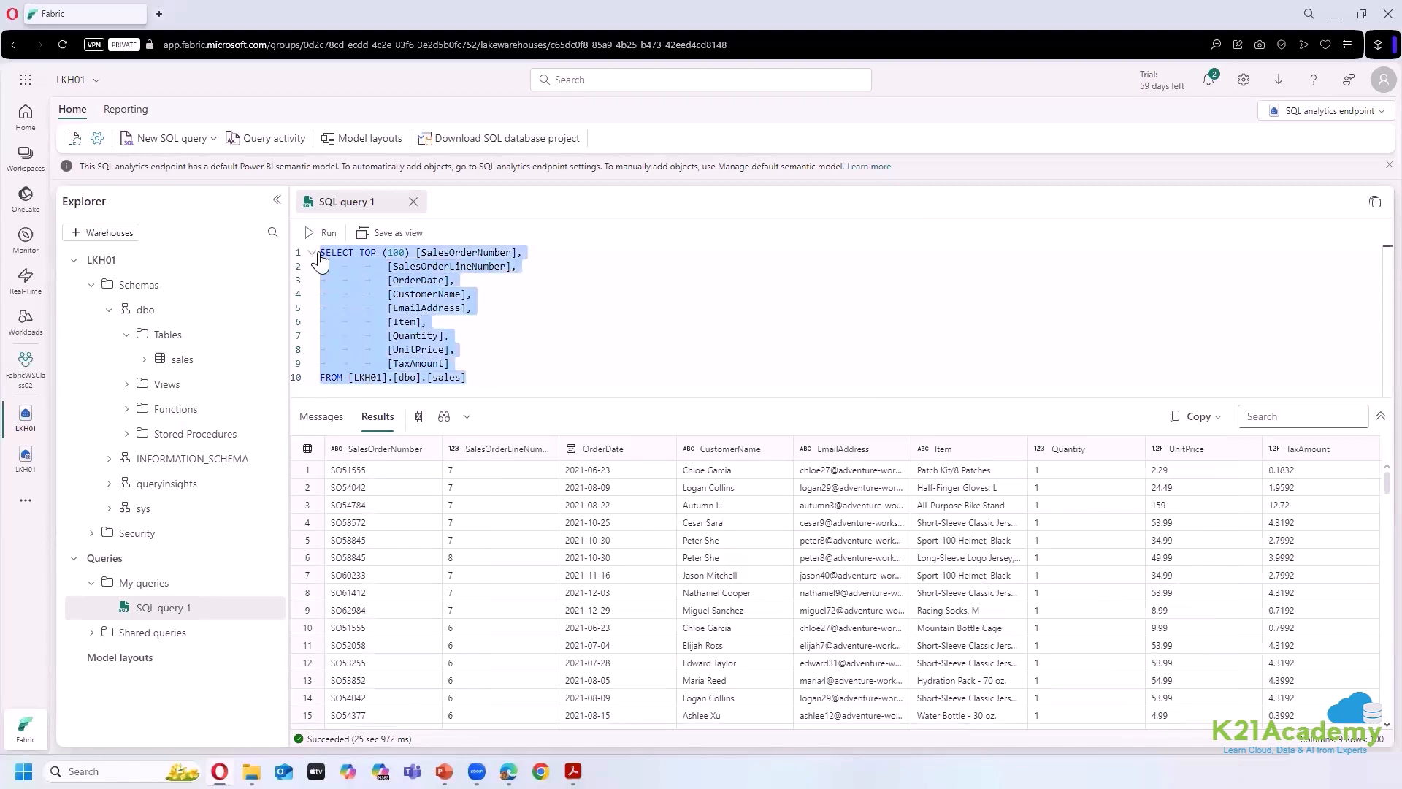
pyautogui.press('Delete')
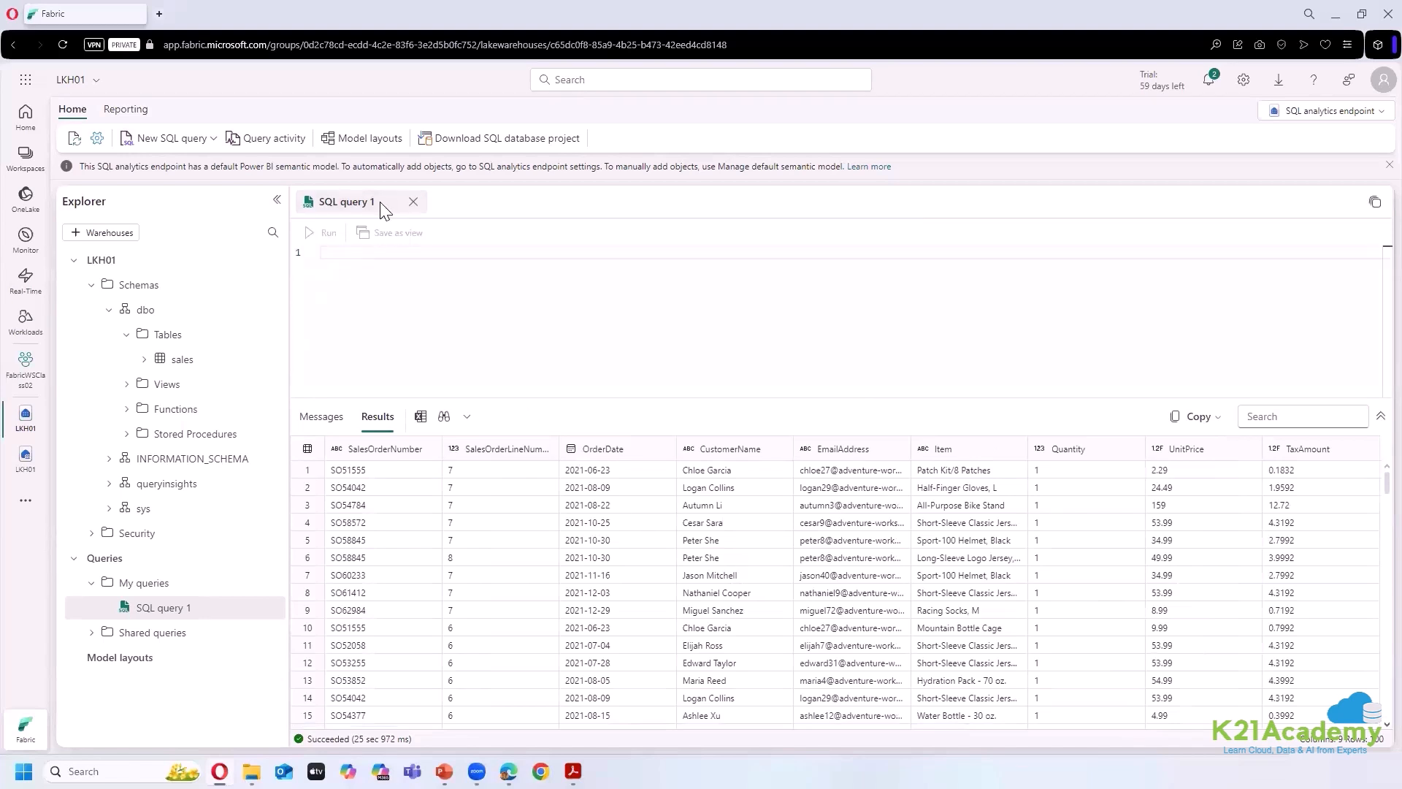
pyautogui.rightClick(381, 208)
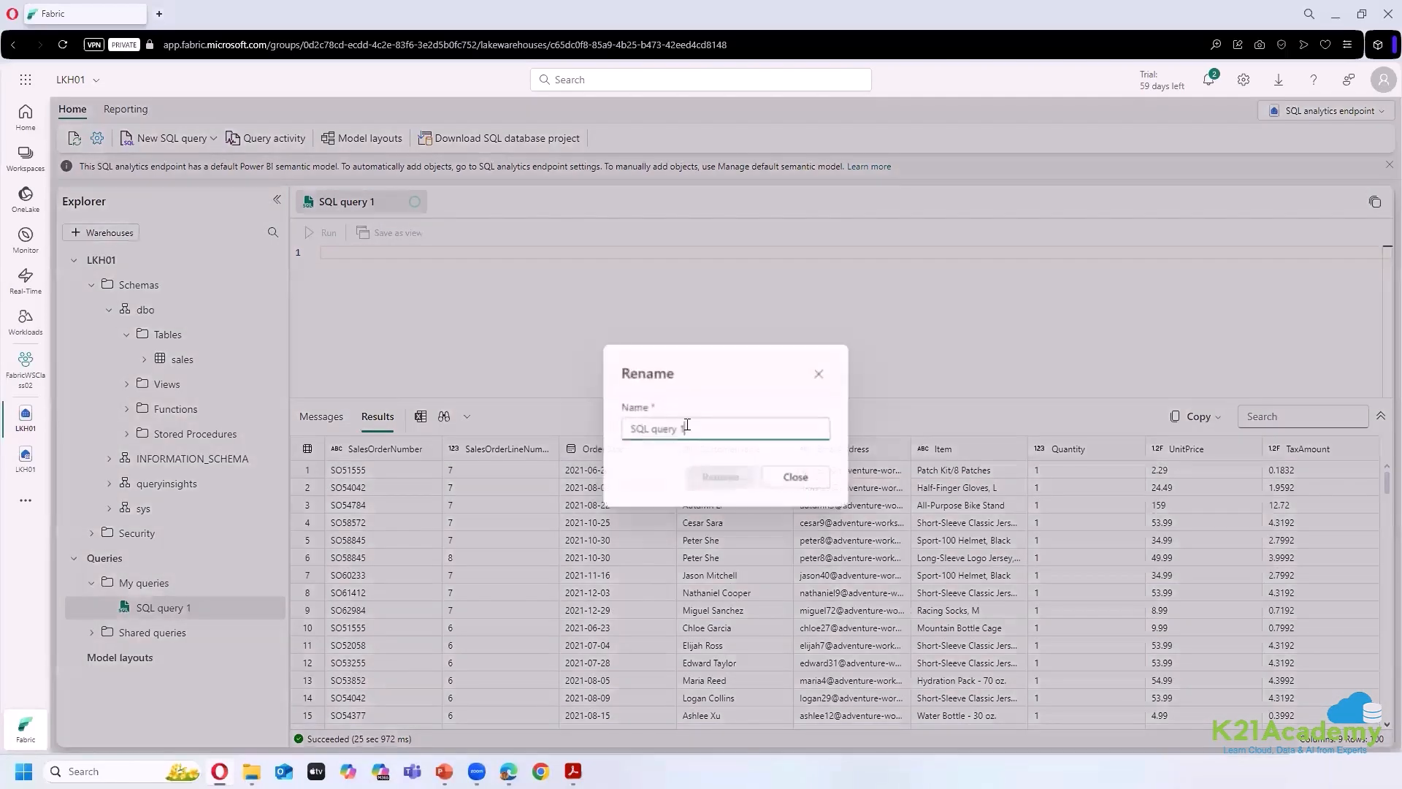
pyautogui.moveTo(687, 427); pyautogui.dragTo(576, 424)
pyautogui.press('BackSpace')
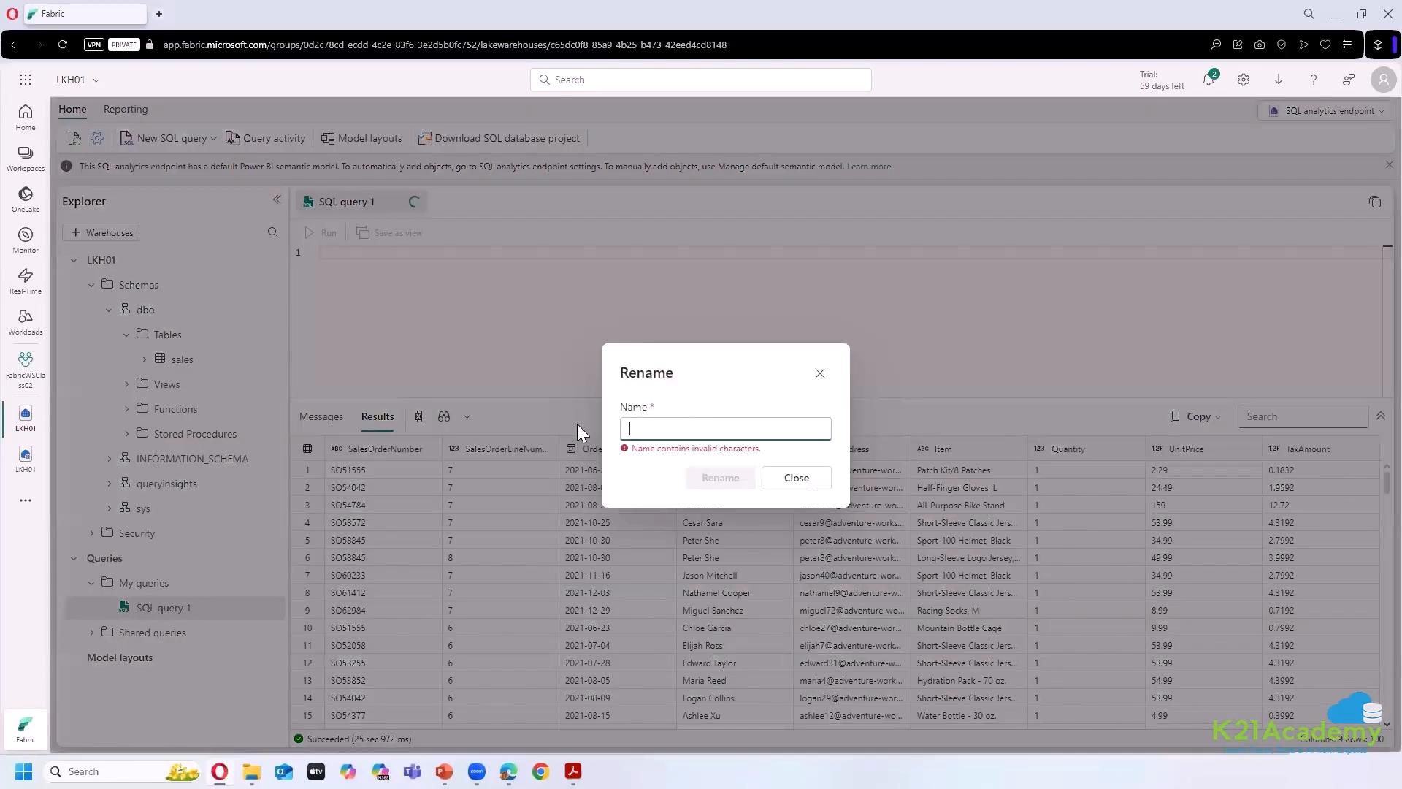
pyautogui.write('Mont')
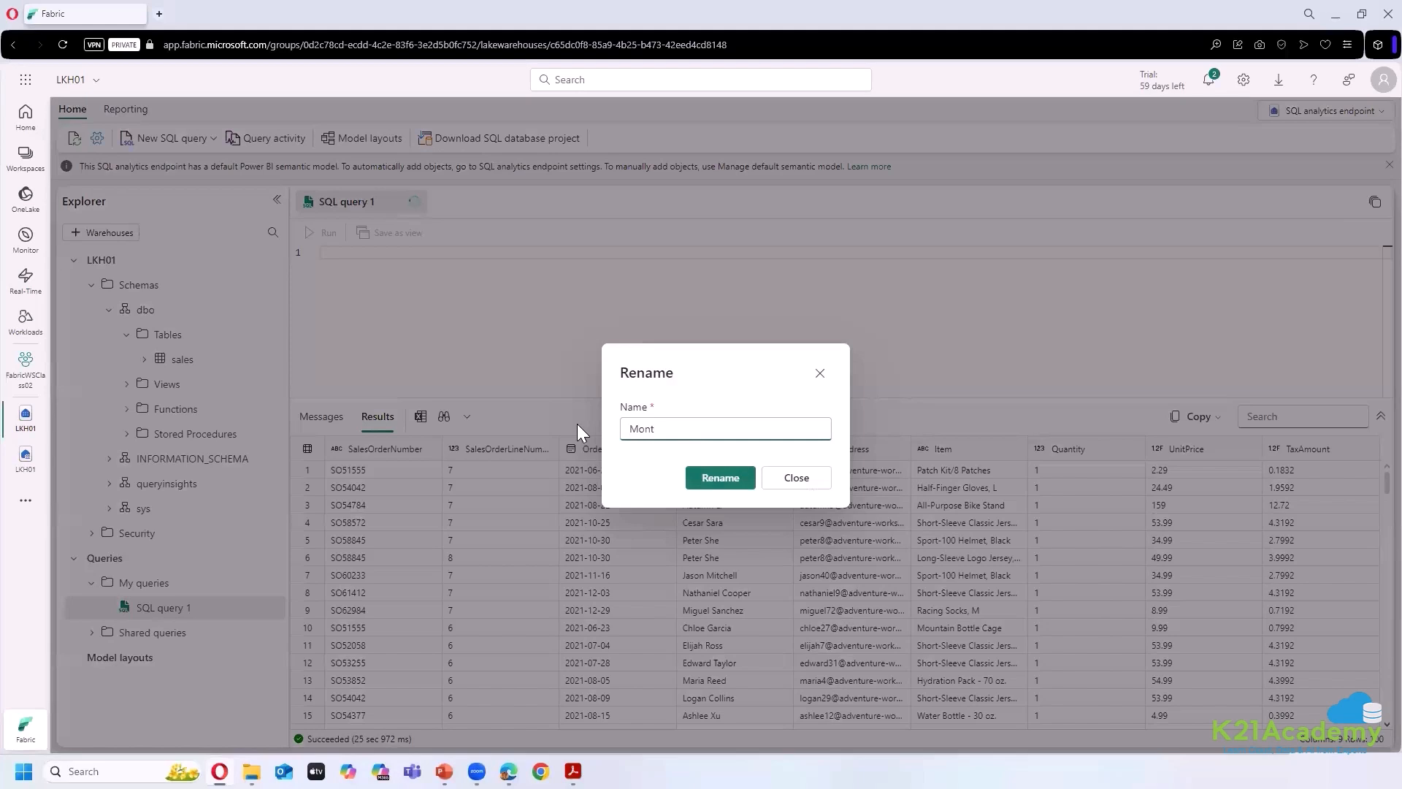
pyautogui.write('hly Sales')
pyautogui.click(702, 483)
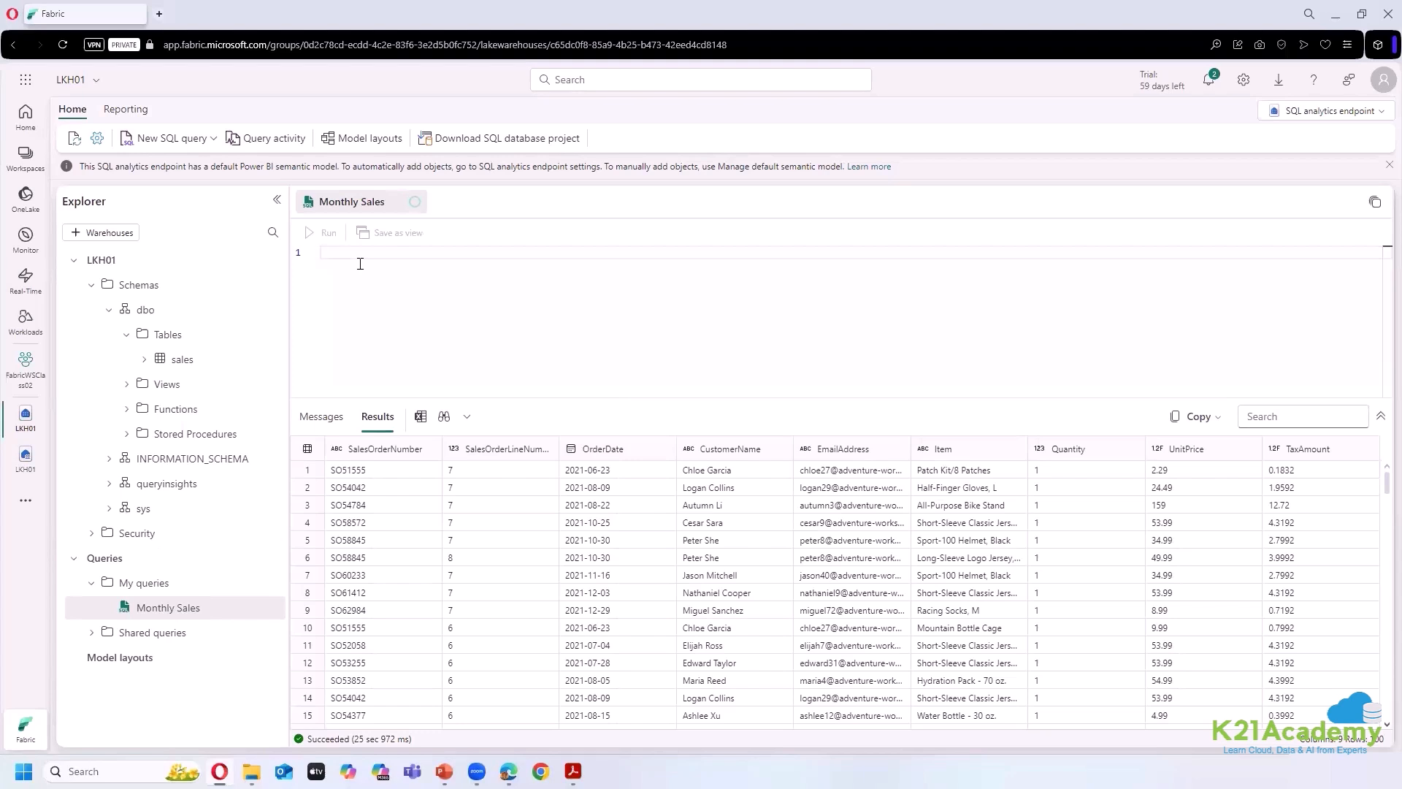
# - Start the Monthly Sales query with SELECT MONTH(OrderDate) as Month, COUNT(SalesOrderNumber)
pyautogui.write('SE')
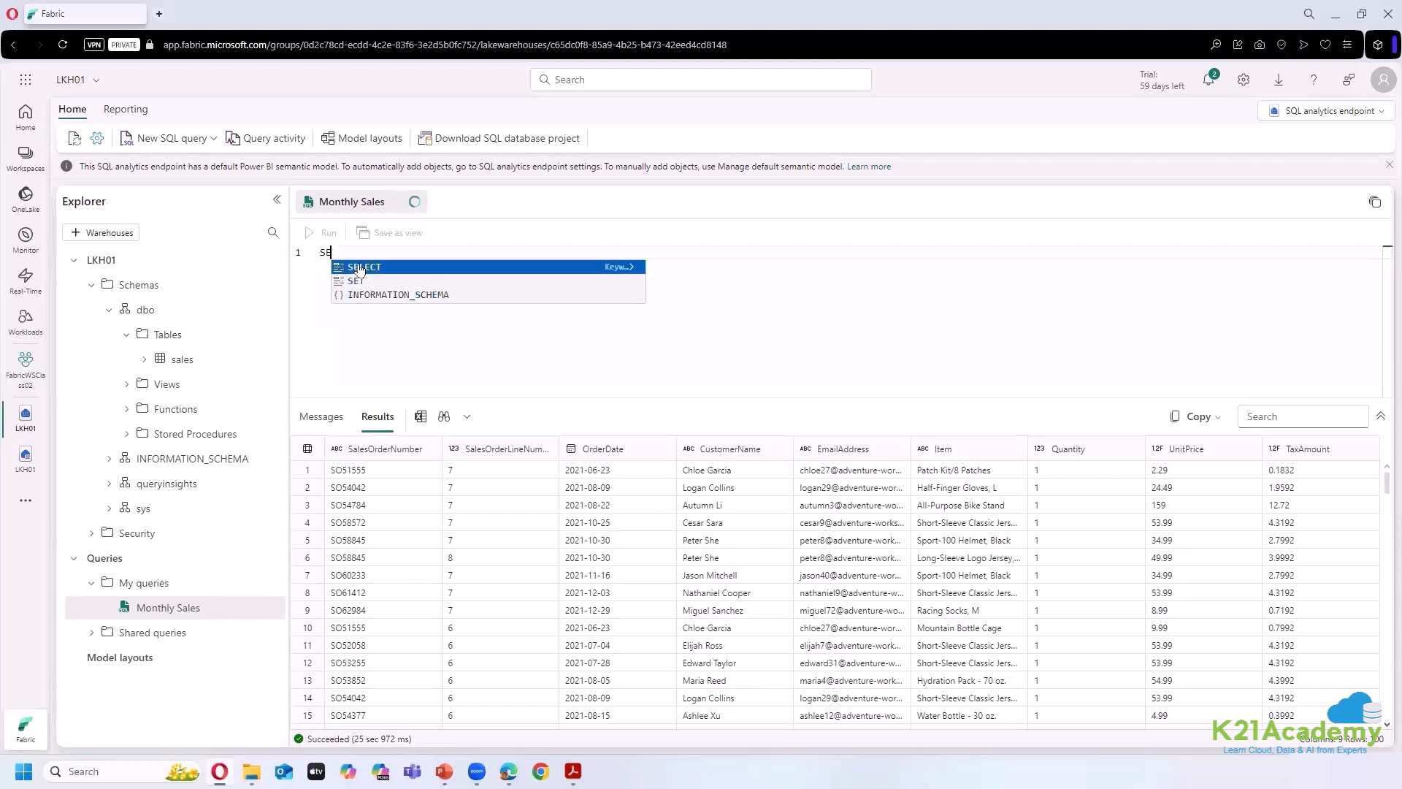
pyautogui.write('LECT MONTH()')
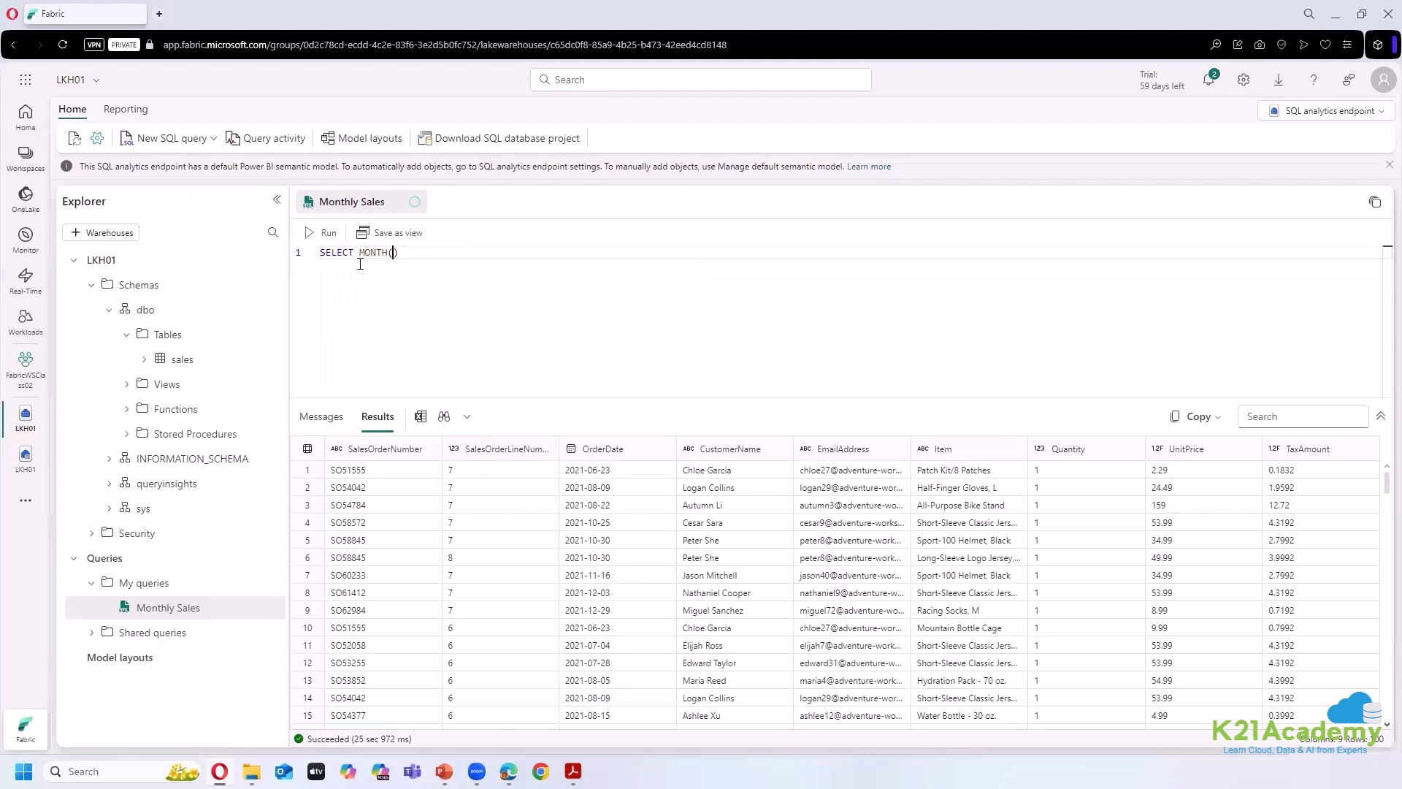
pyautogui.write('OrderDate')
pyautogui.write(' as Month, COUNT()Sales')
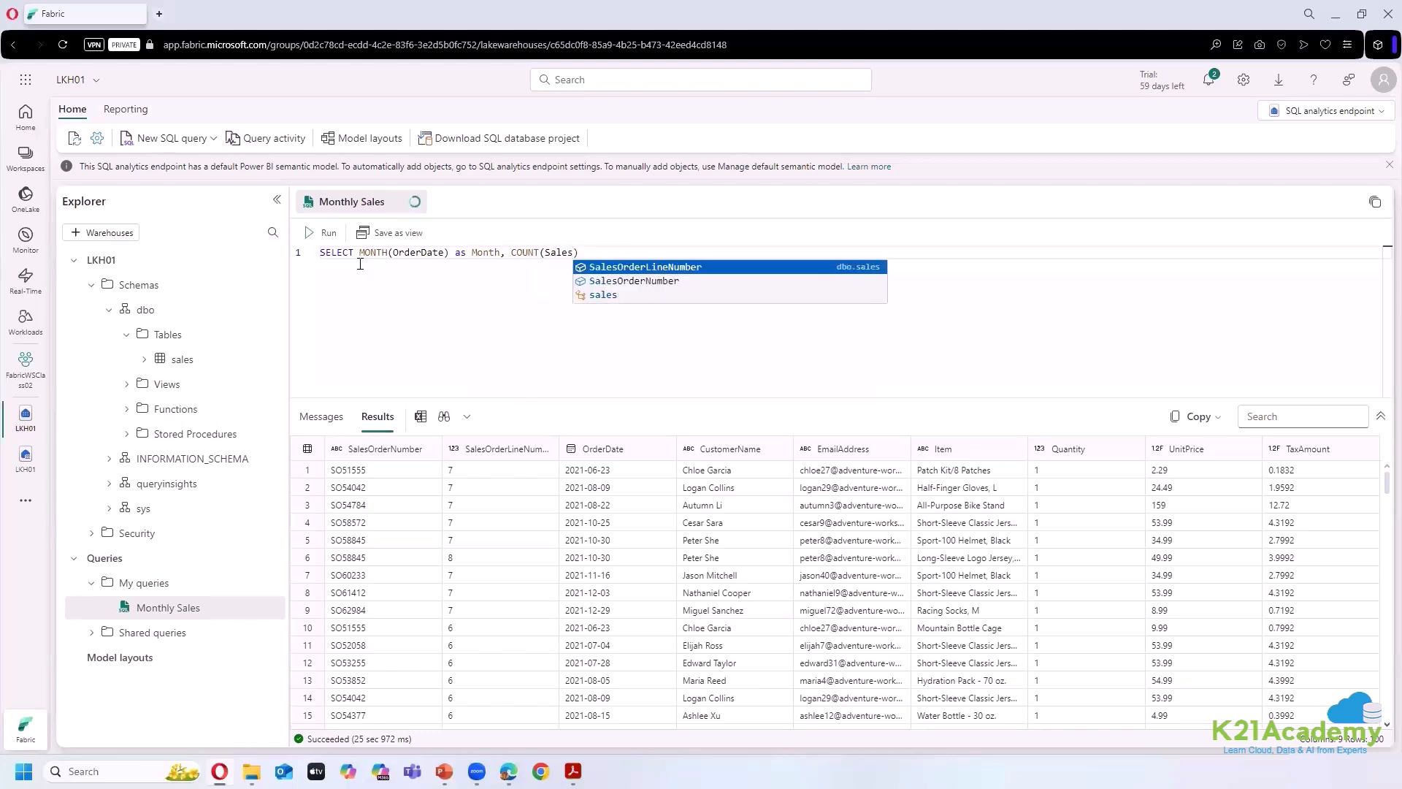
pyautogui.press('Down')
pyautogui.press('Return')
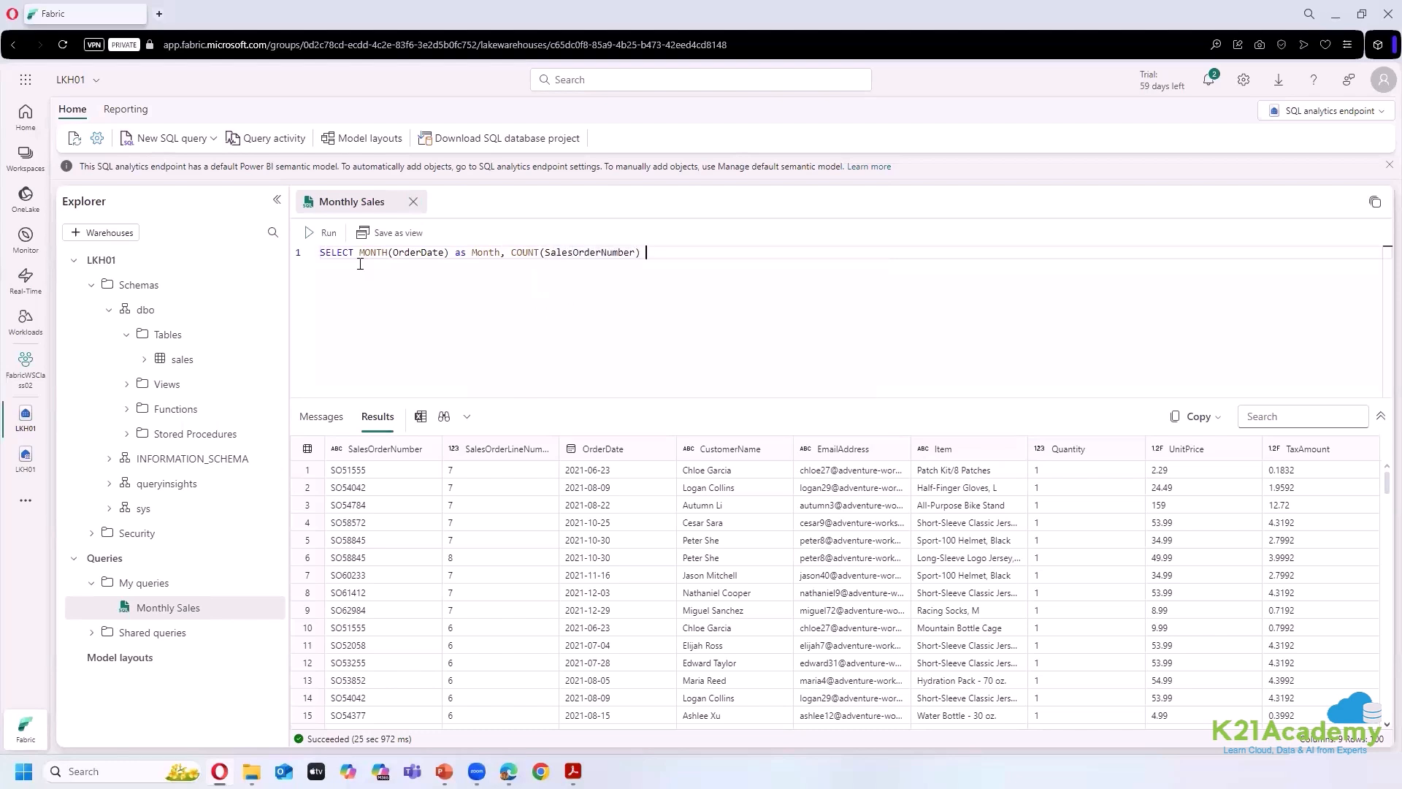
# - Give the COUNT(SalesOrderNumber) column the alias TotalOrders
pyautogui.write('as ')
pyautogui.write('Toral')
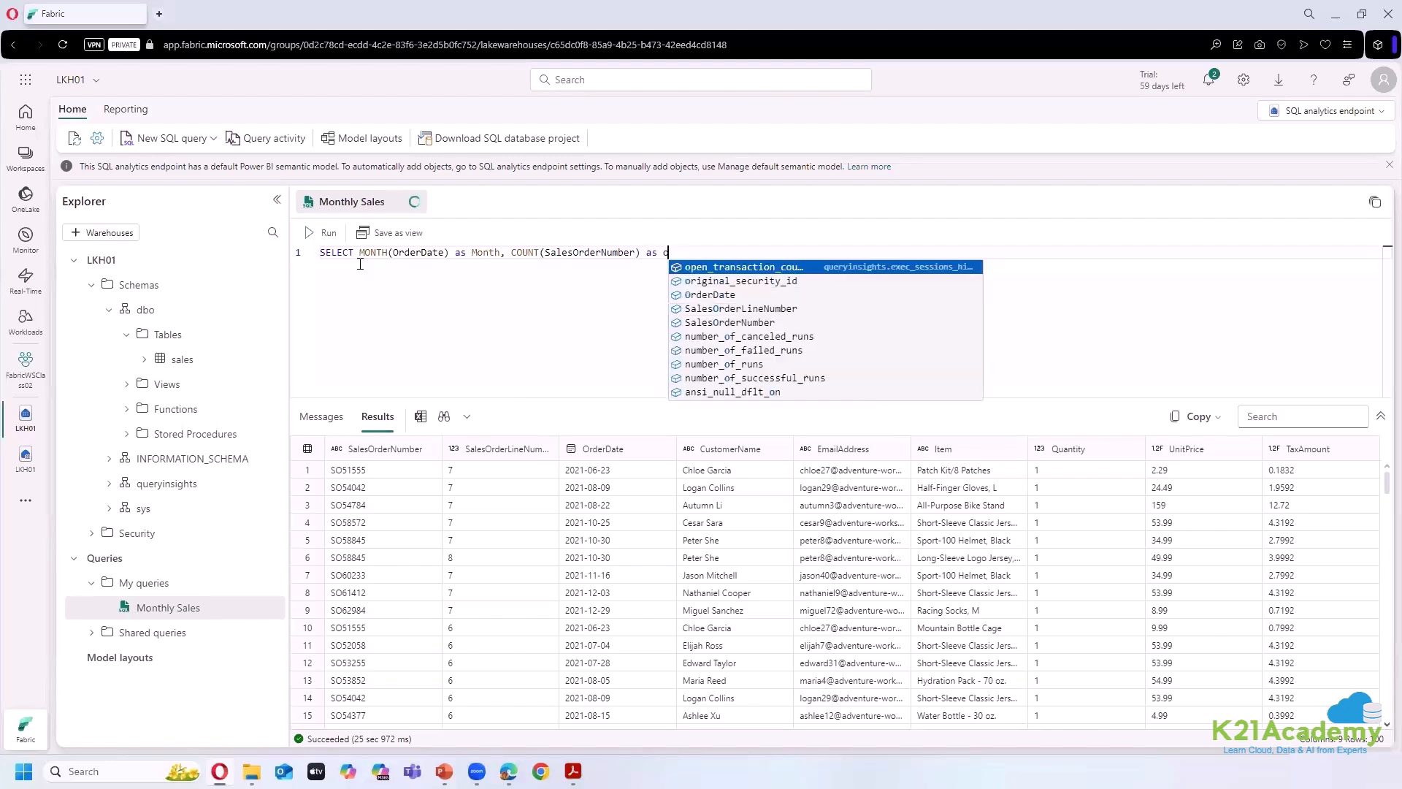
pyautogui.press('BackSpace')
pyautogui.press('BackSpace')
pyautogui.press('BackSpace')
pyautogui.write('tal')
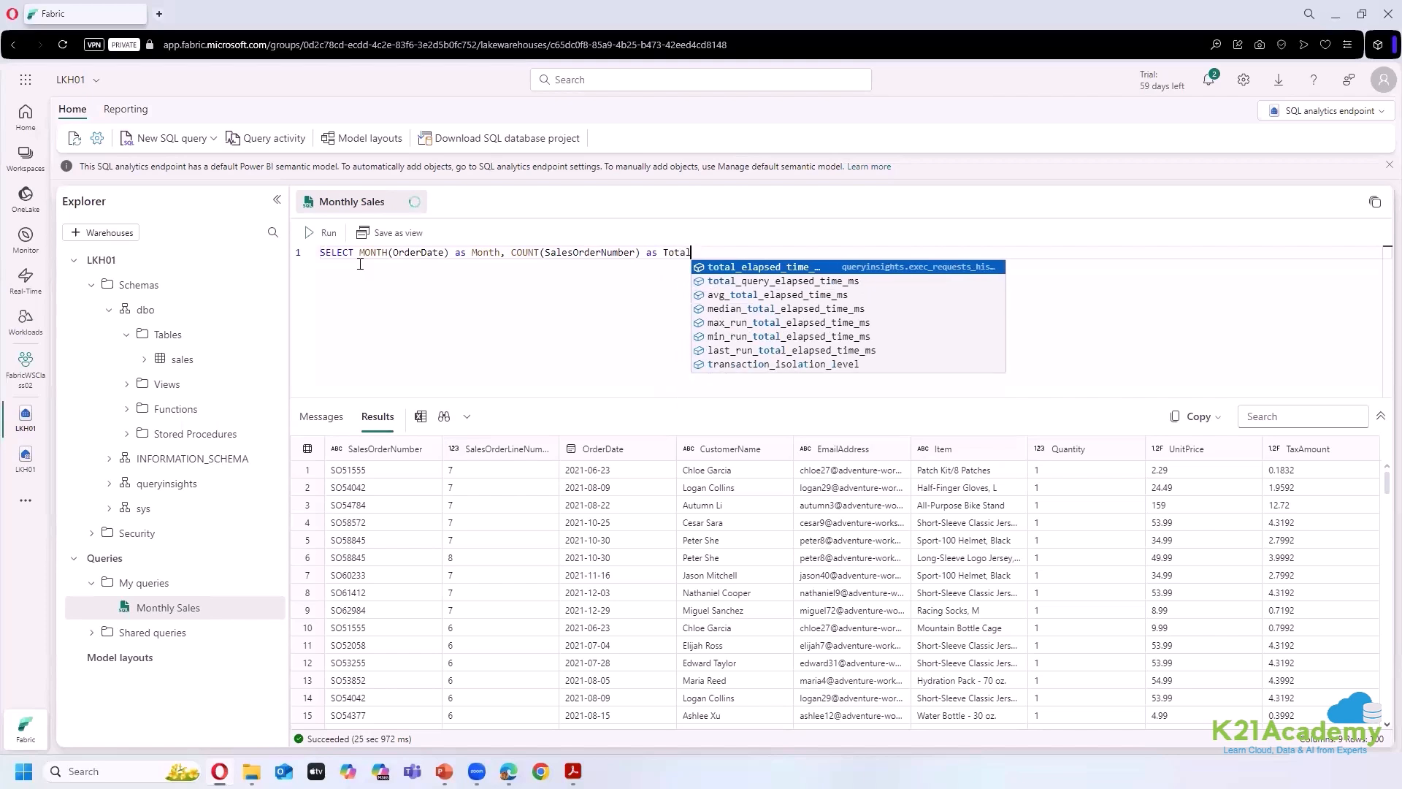
pyautogui.write('Orders')
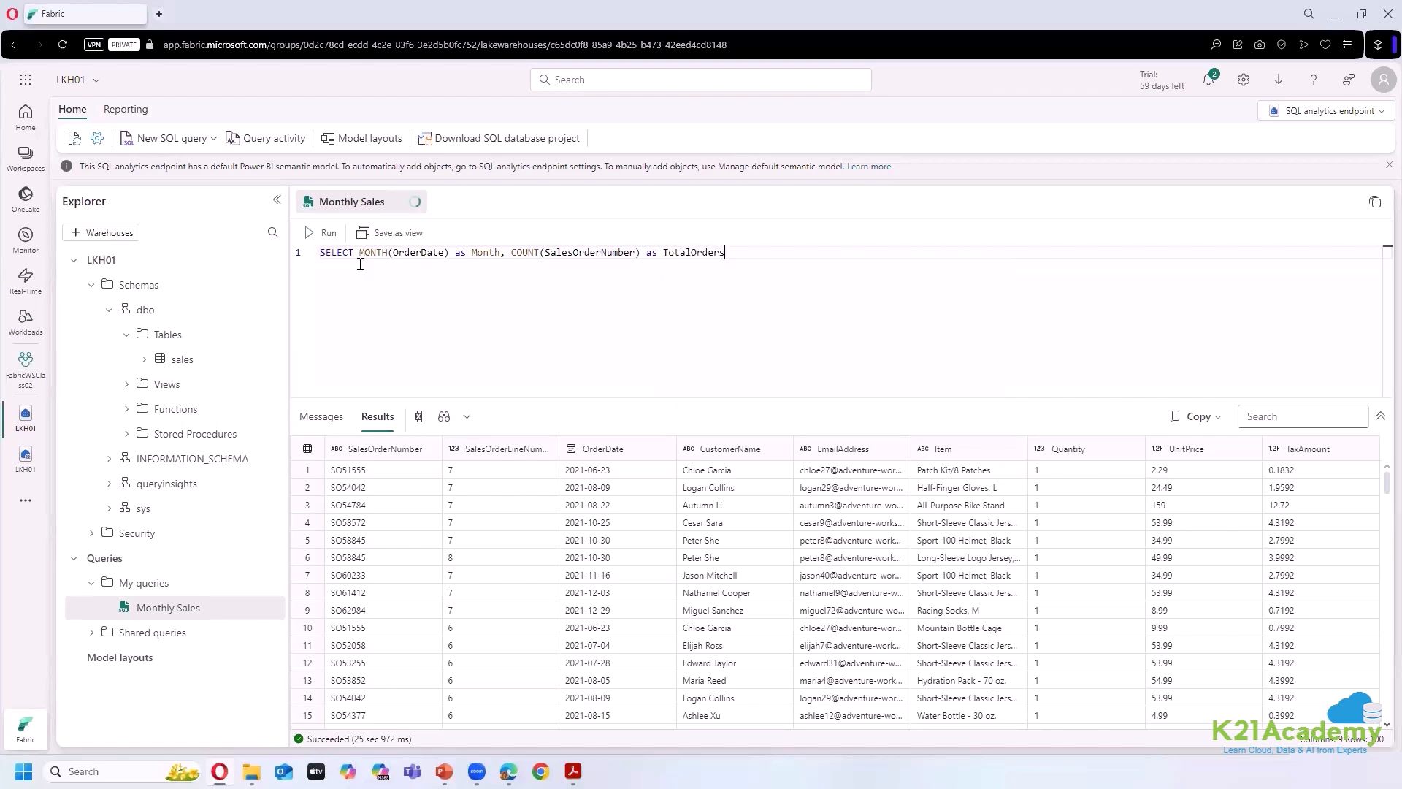
# - Add the line FROM dbo.sales below the SELECT line of the query
pyautogui.press('Return')
pyautogui.write('FROM dbo.')
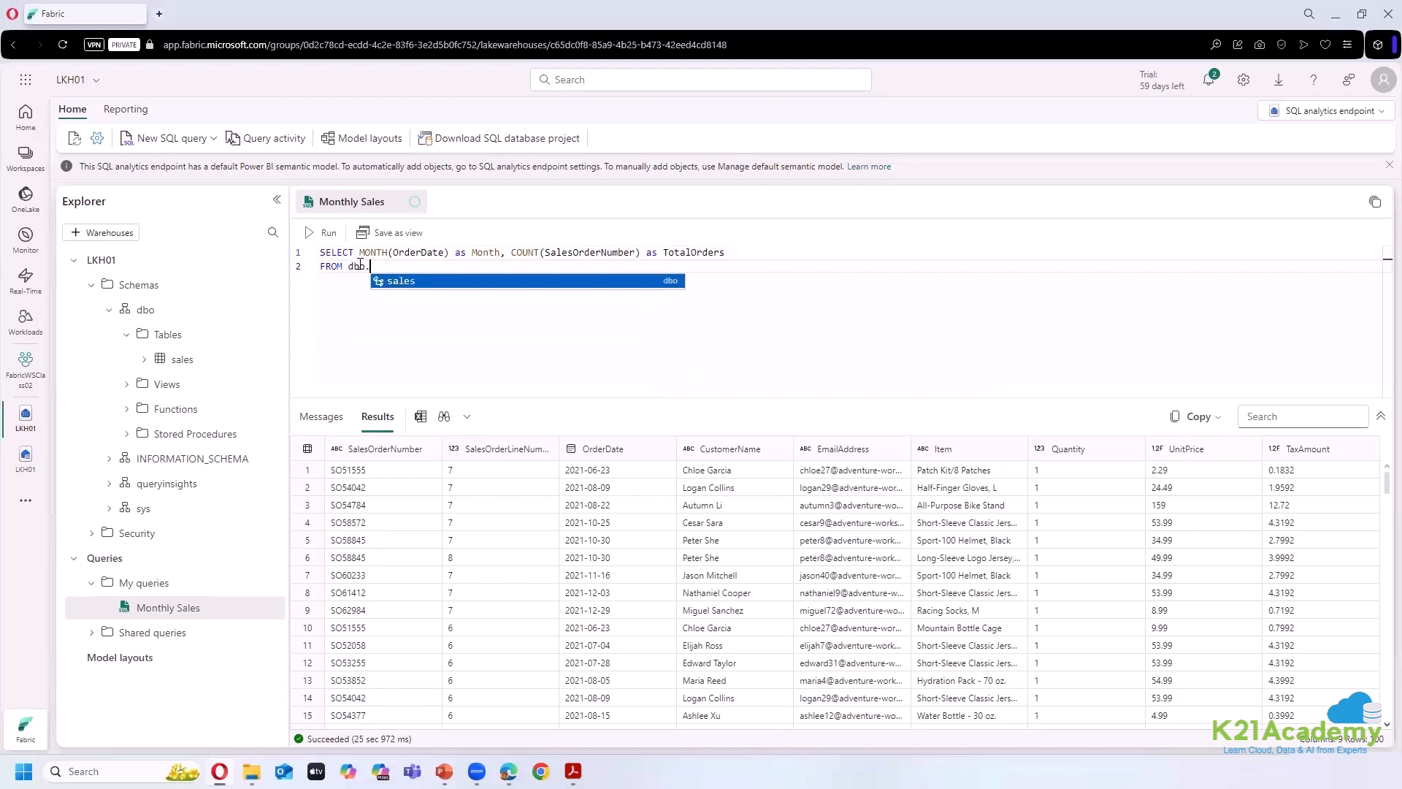
pyautogui.write('sales')
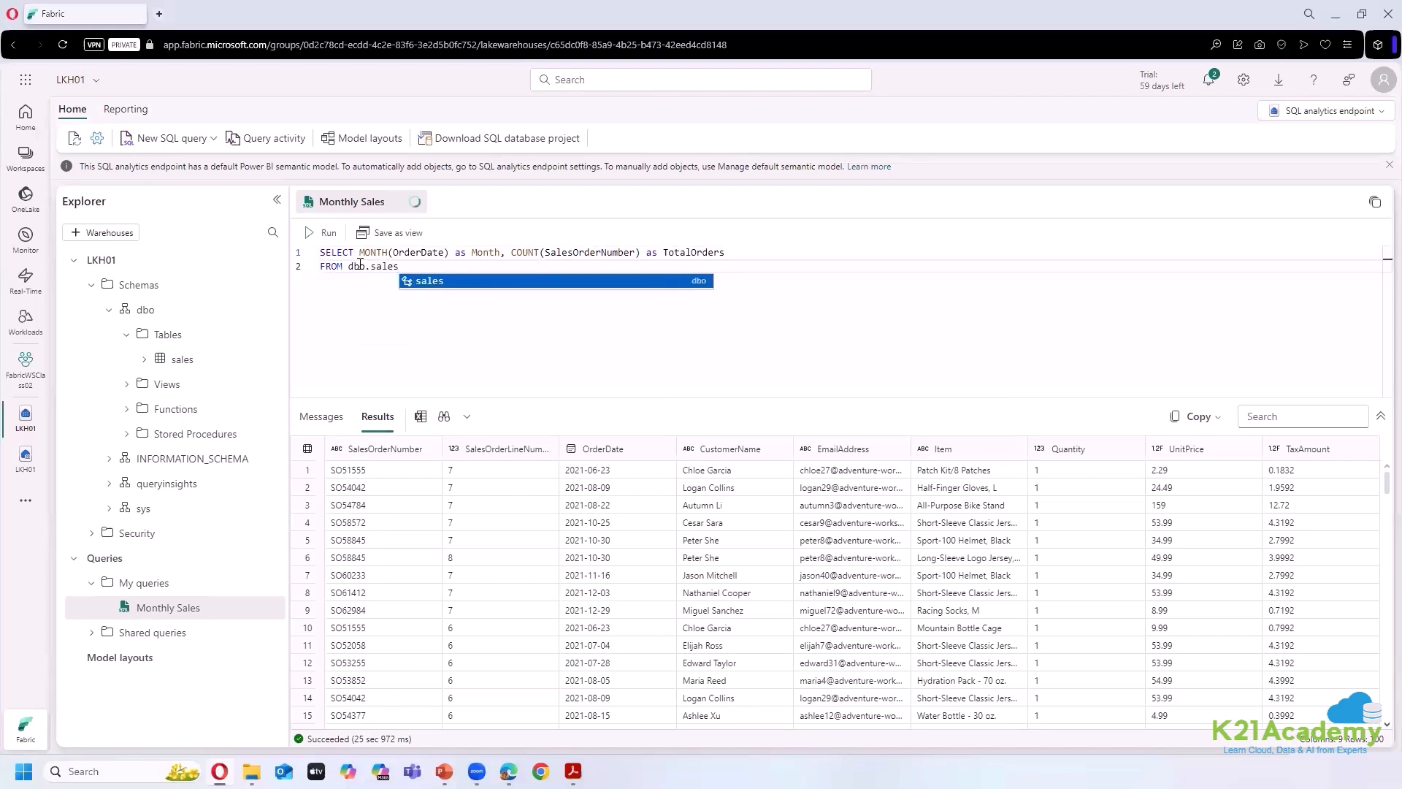
pyautogui.press('Escape')
pyautogui.press('Return')
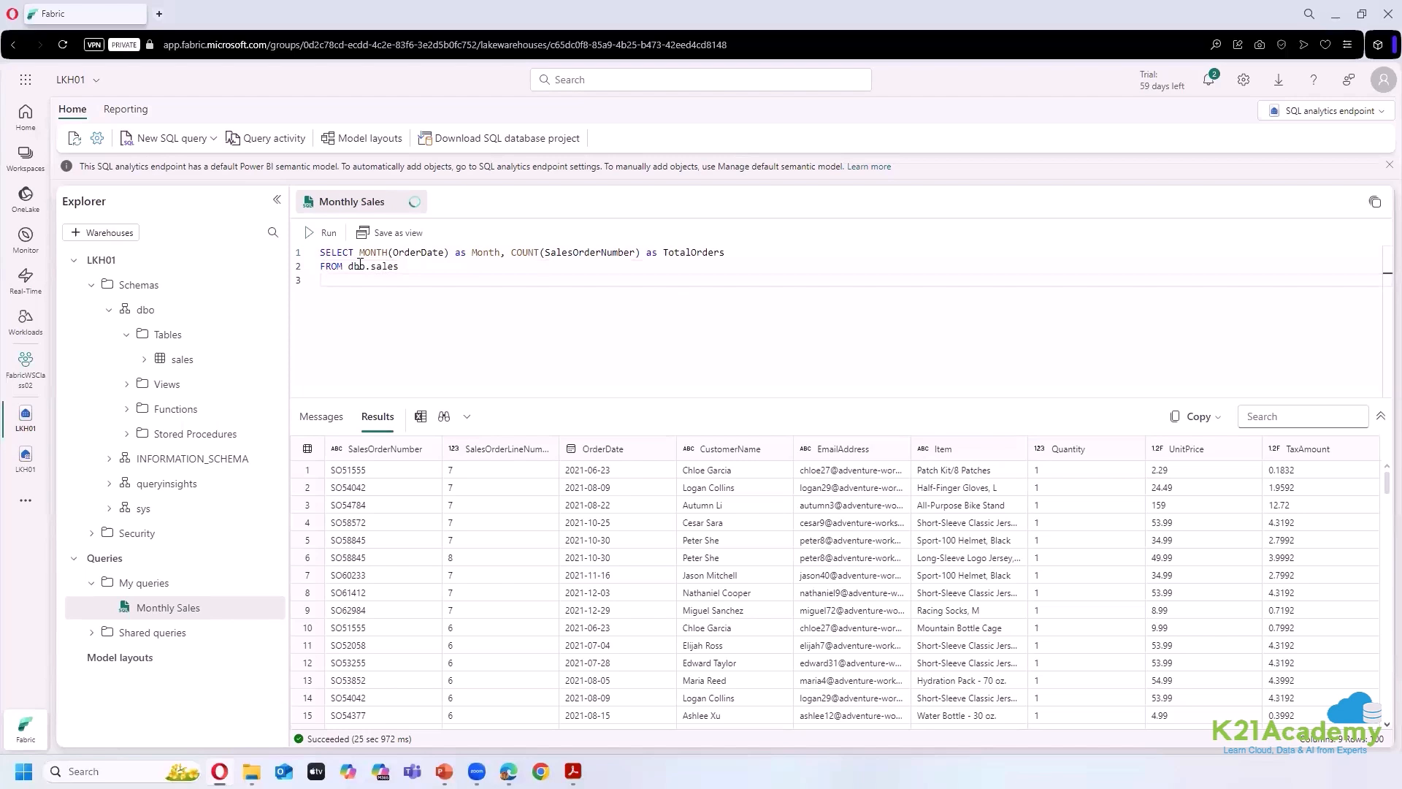
# - Group the query by MONTH(OrderDate), reusing the expression from the SELECT line
pyautogui.write('GROUP By')
pyautogui.moveTo(359, 252); pyautogui.dragTo(442, 252)
pyautogui.hotkey('ctrl', 'c')
pyautogui.click(441, 283)
pyautogui.hotkey('ctrl', 'v')
pyautogui.press('Return')
# - Order the query by the Month alias and run the complete statement
pyautogui.write('ORDER BY')
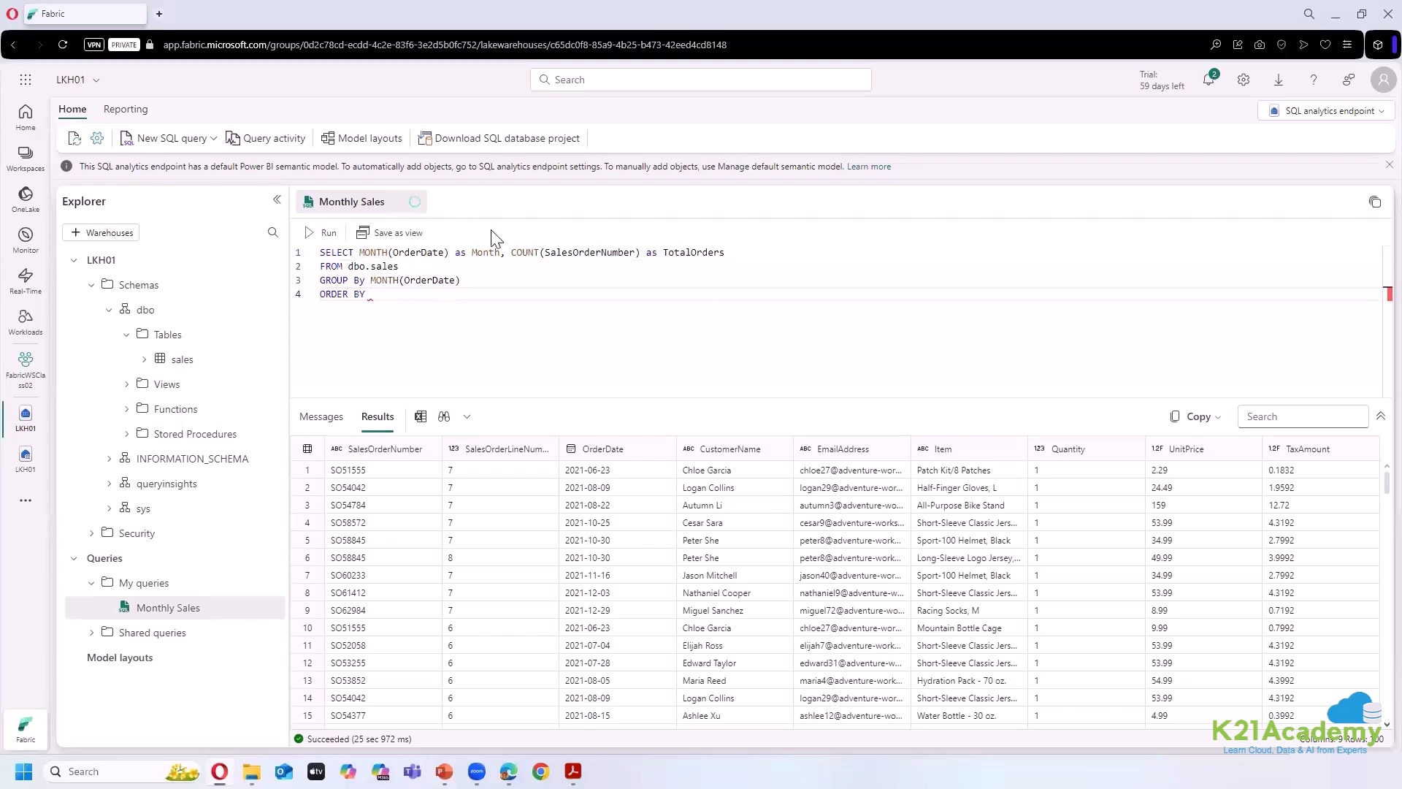
pyautogui.doubleClick(484, 252)
pyautogui.hotkey('ctrl', 'c')
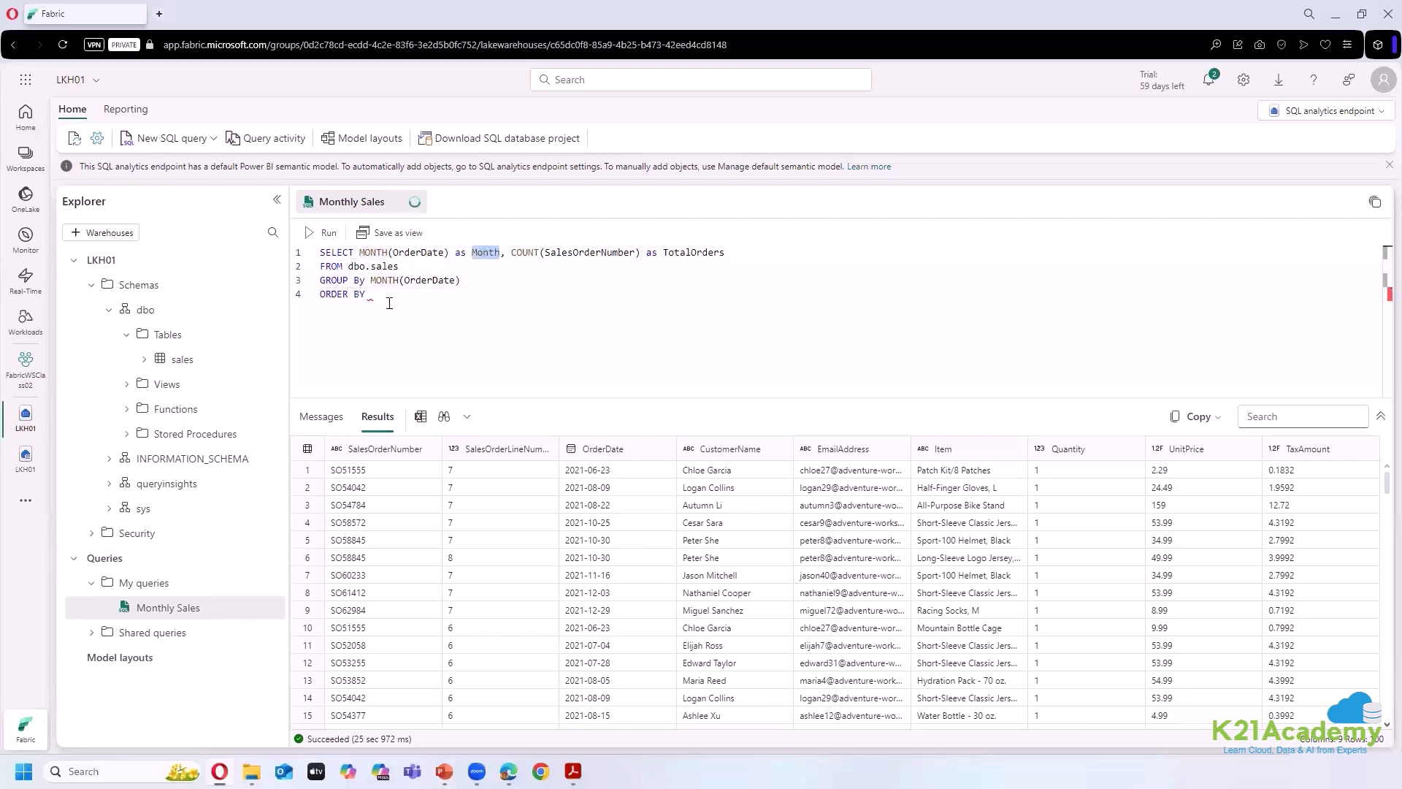
pyautogui.click(494, 319)
pyautogui.hotkey('ctrl', 'v')
pyautogui.moveTo(437, 298); pyautogui.dragTo(310, 241)
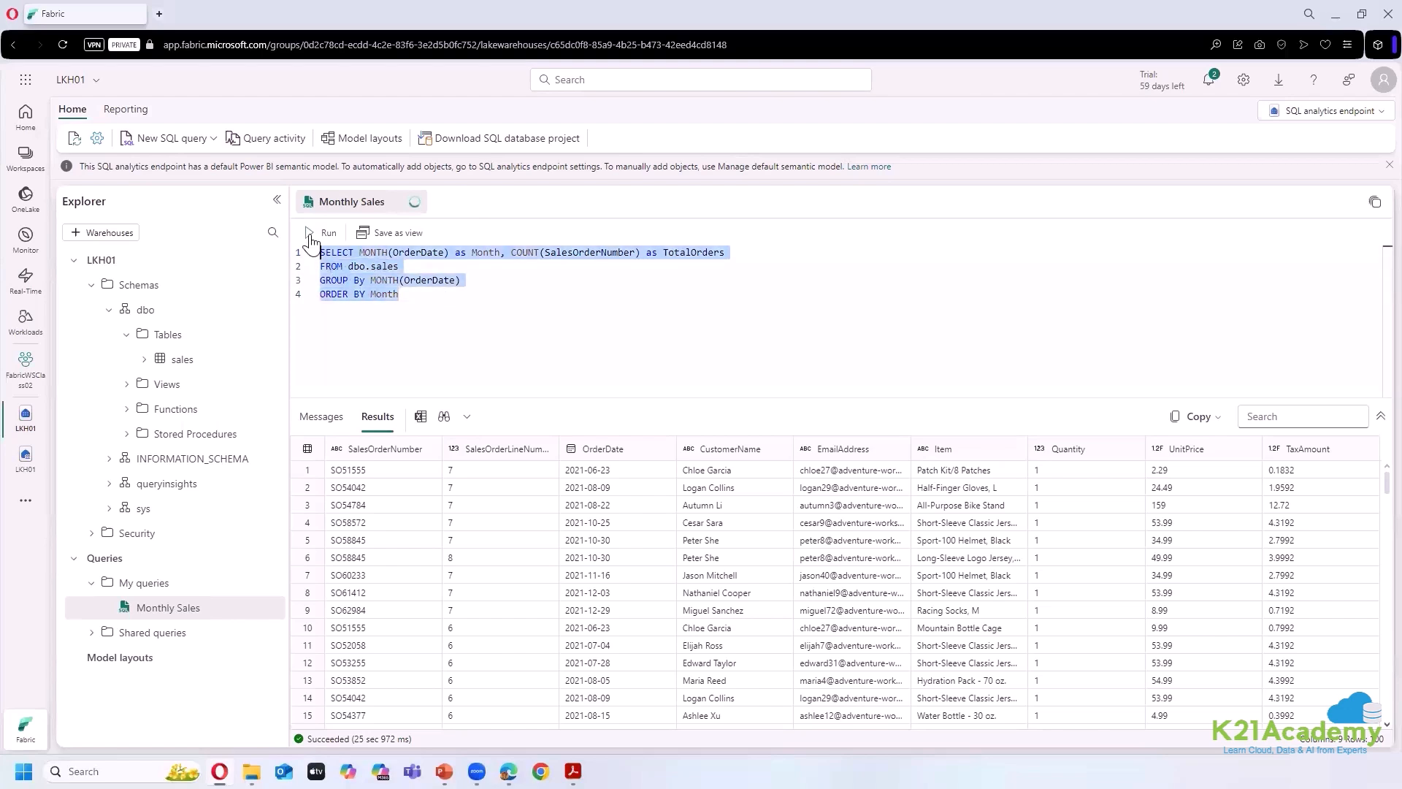
pyautogui.click(613, 332)
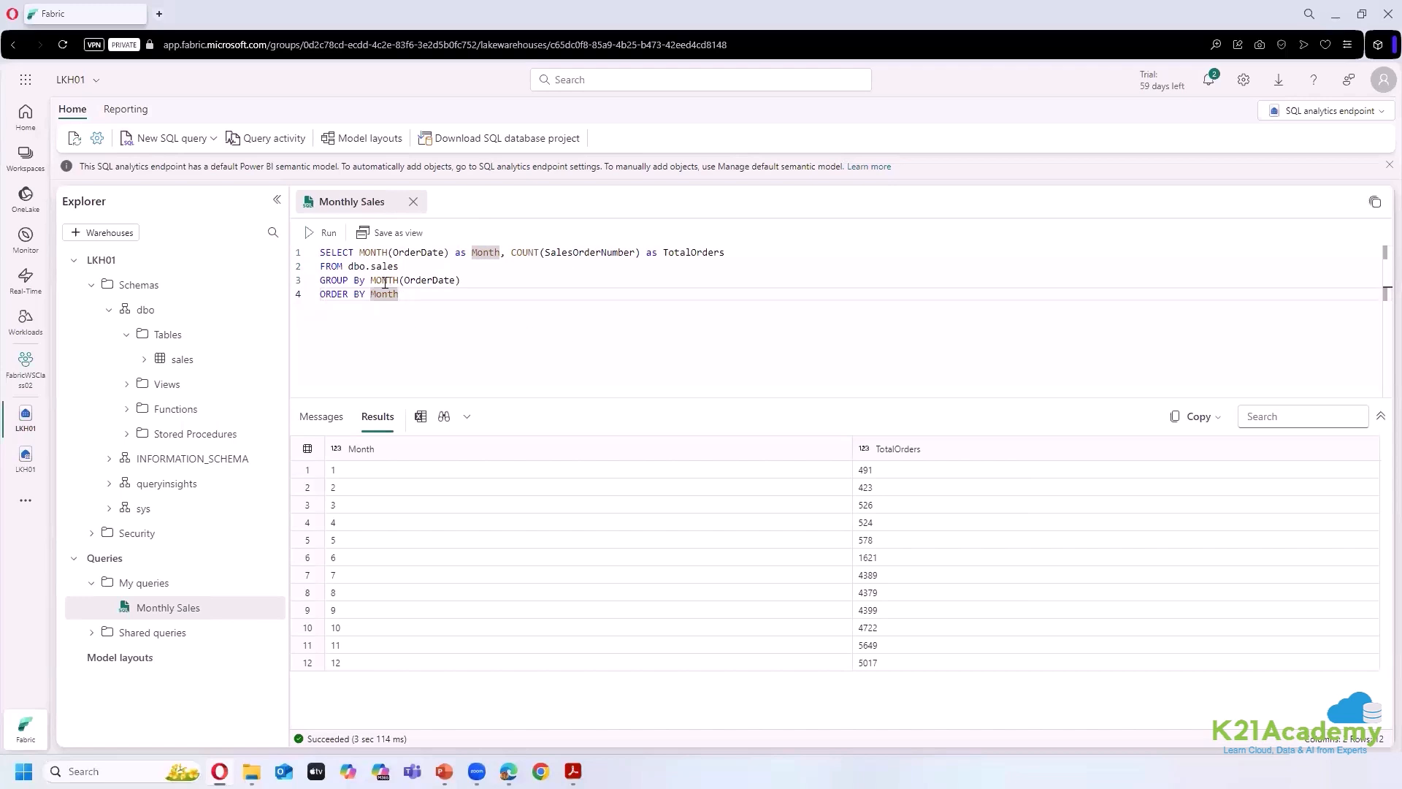
pyautogui.moveTo(401, 294); pyautogui.dragTo(317, 253)
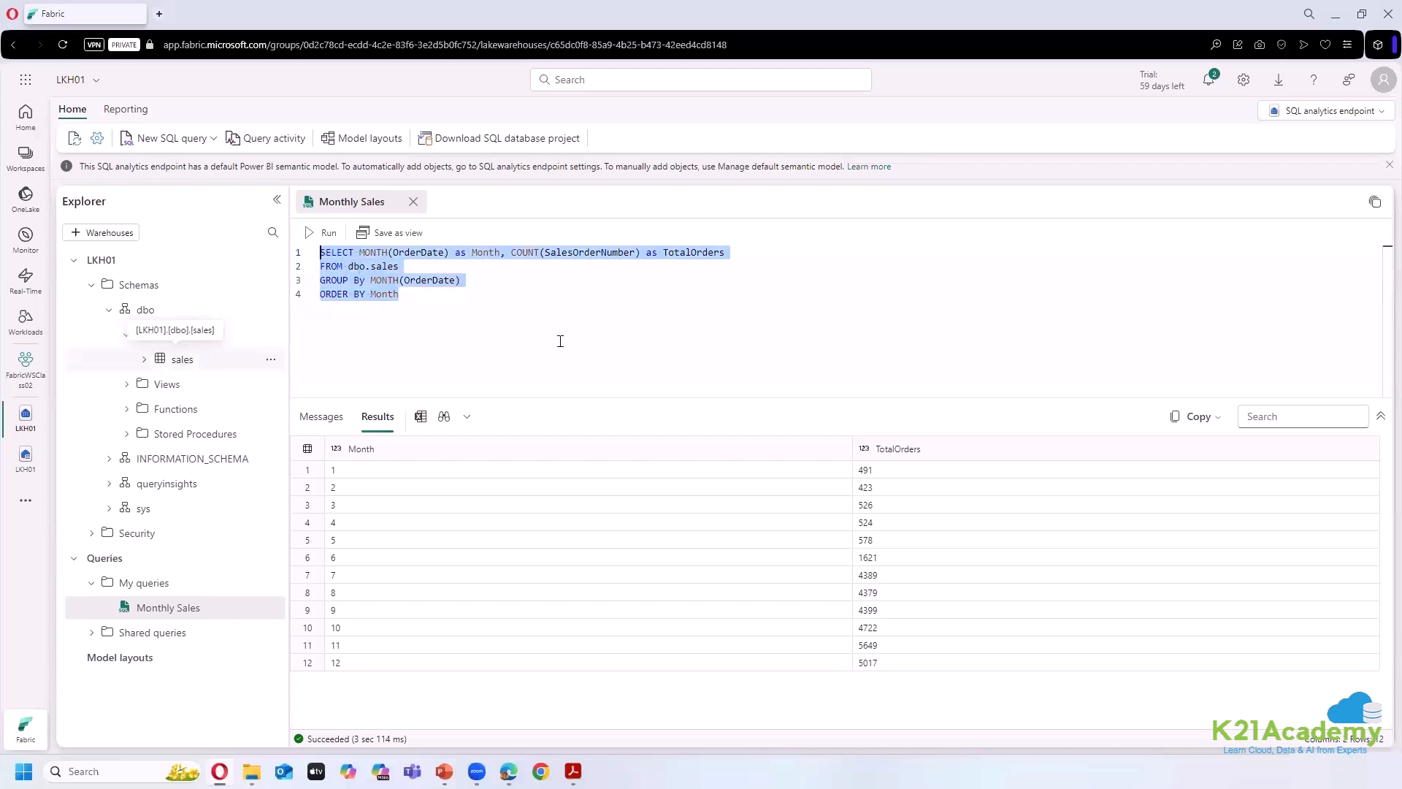
pyautogui.click(470, 310)
pyautogui.moveTo(392, 293); pyautogui.dragTo(305, 251)
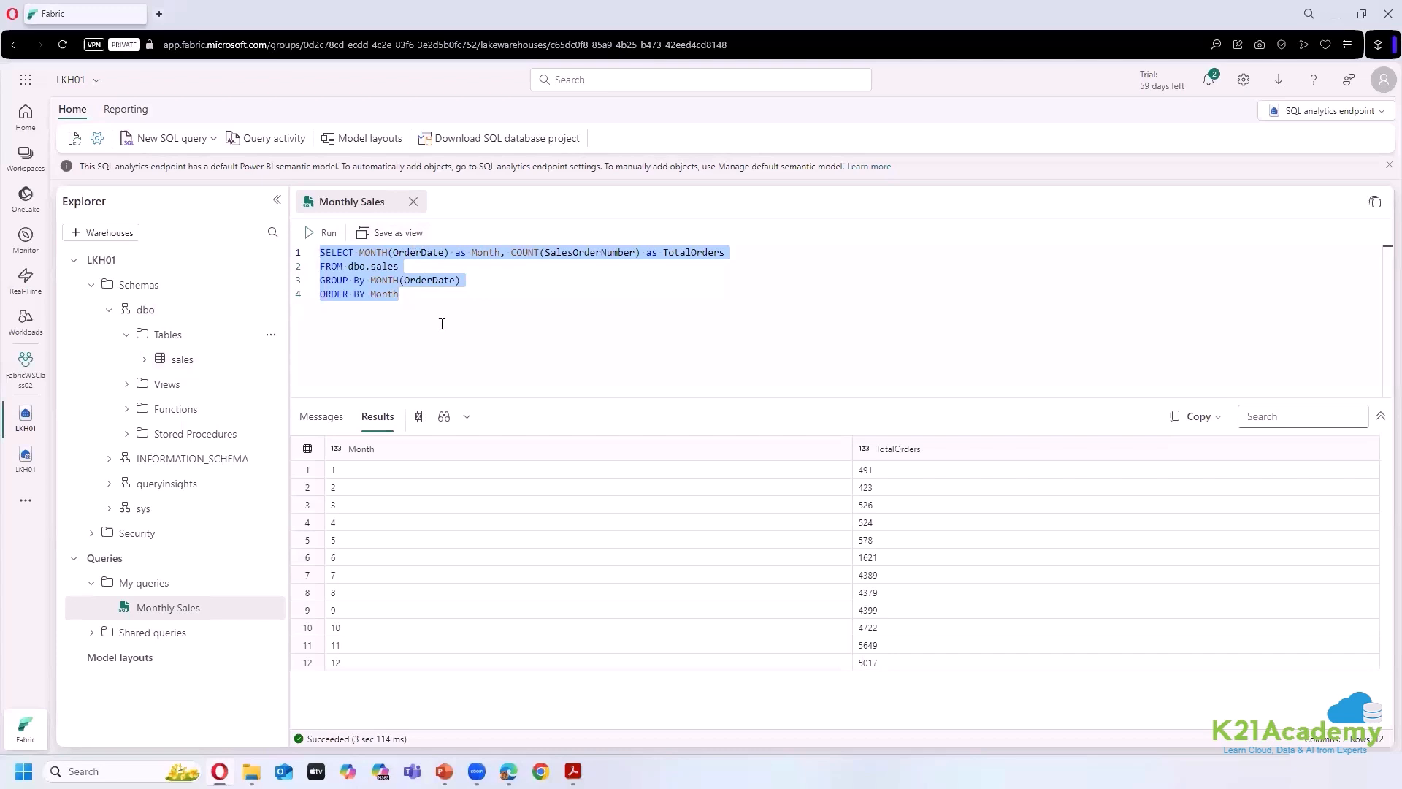
pyautogui.click(414, 306)
pyautogui.click(477, 284)
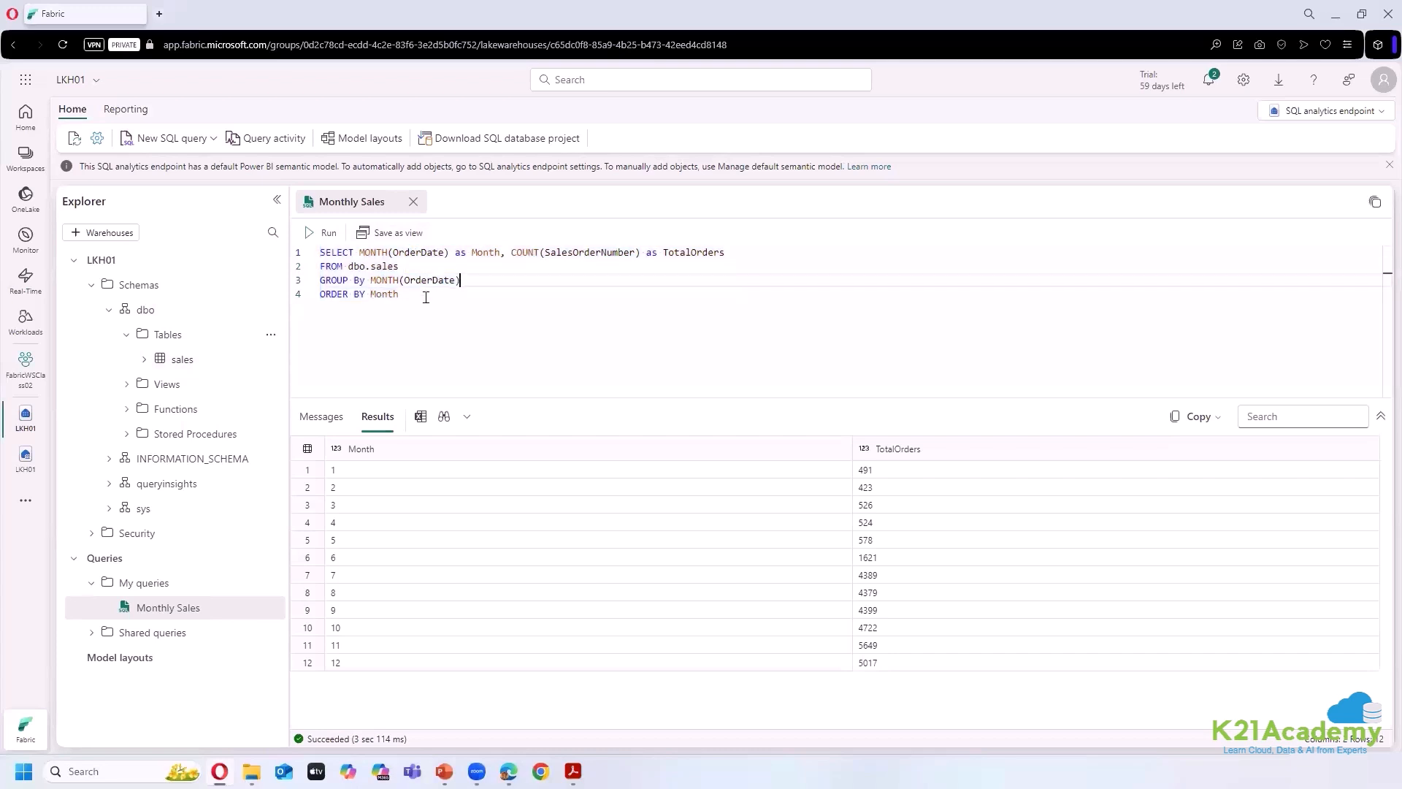
# - Select the whole Monthly Sales statement and proceed to visualize its results in a report canvas
pyautogui.moveTo(426, 297); pyautogui.dragTo(308, 250)
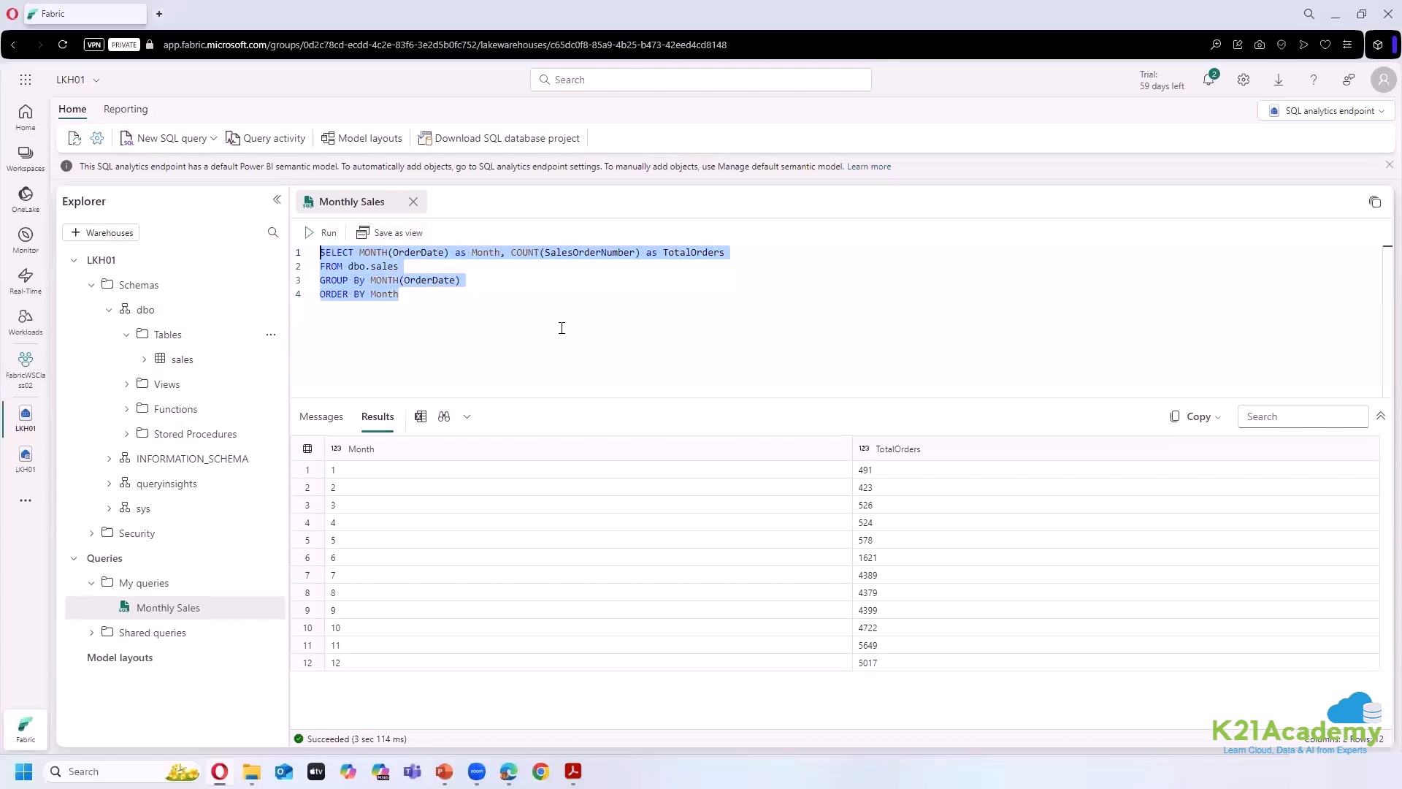
pyautogui.click(467, 422)
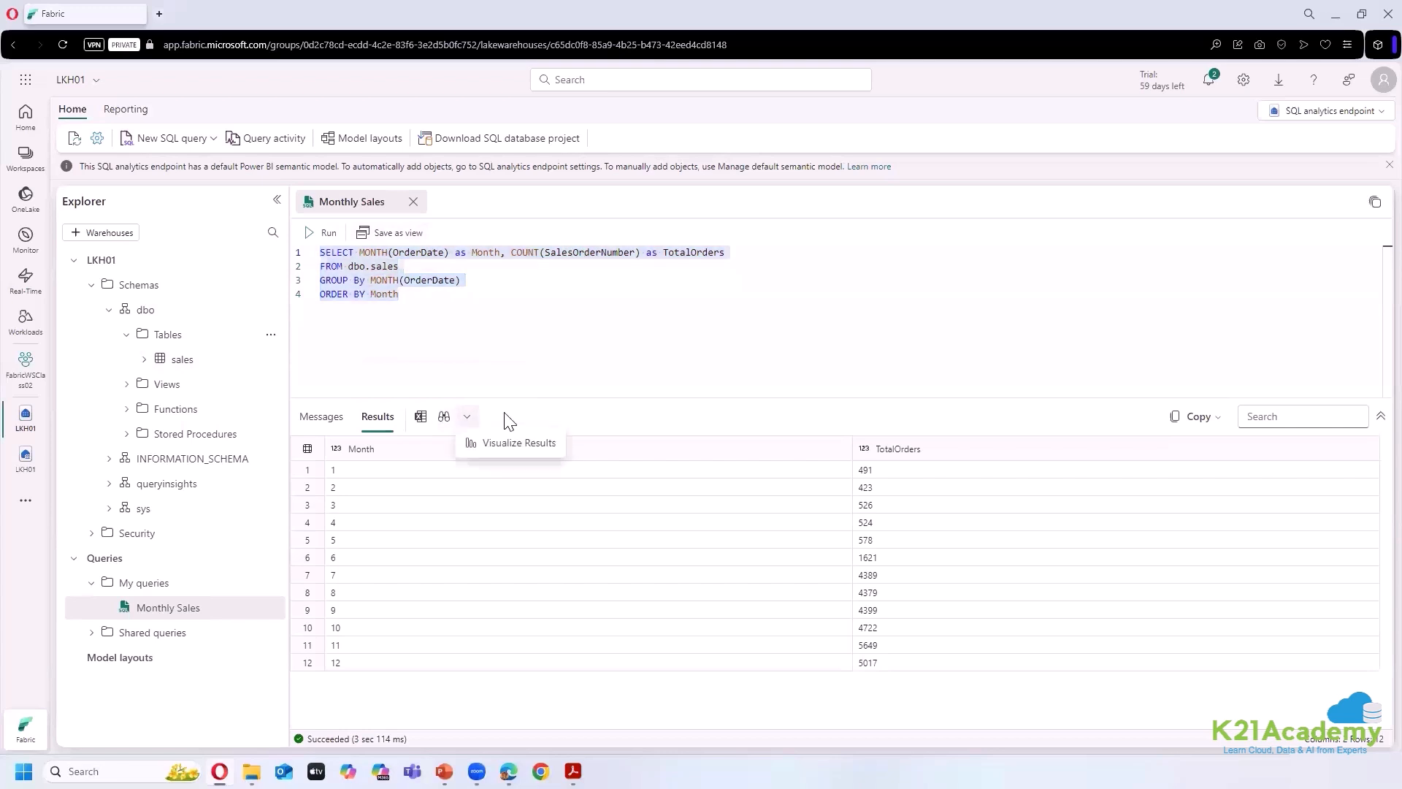
pyautogui.click(521, 447)
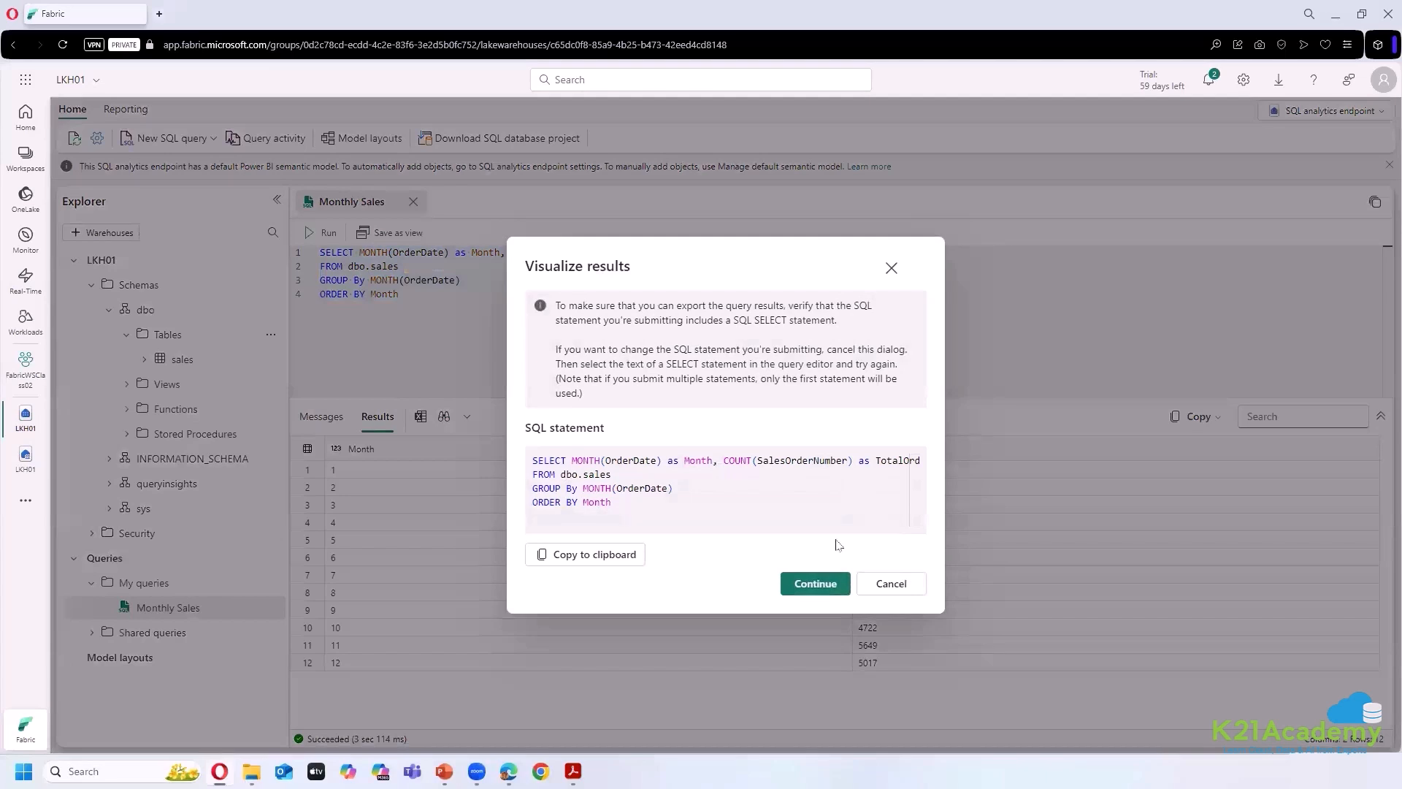
pyautogui.click(833, 582)
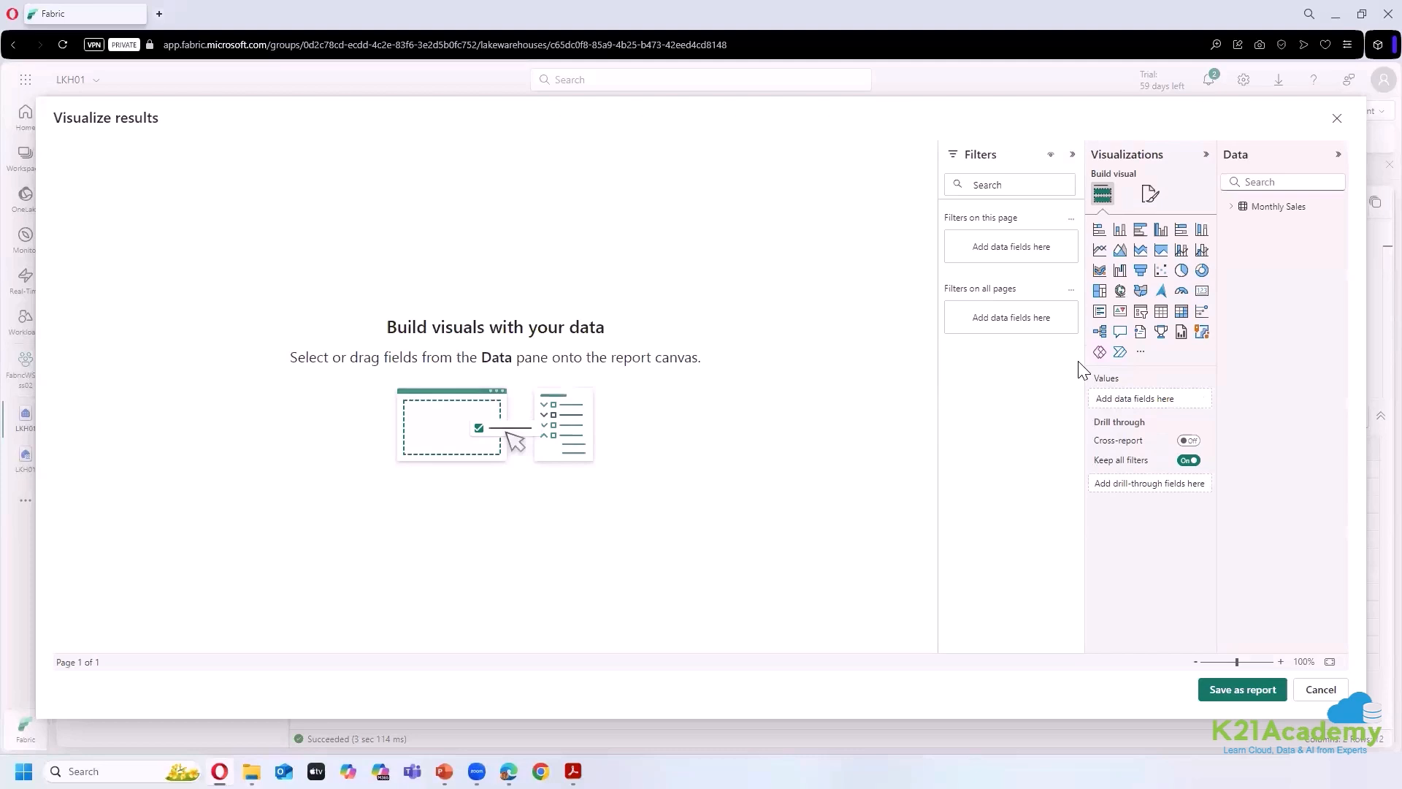
# - Try to build an enlarged line chart with Month on the X-axis and TotalOrders on the Y-axis
pyautogui.click(1231, 208)
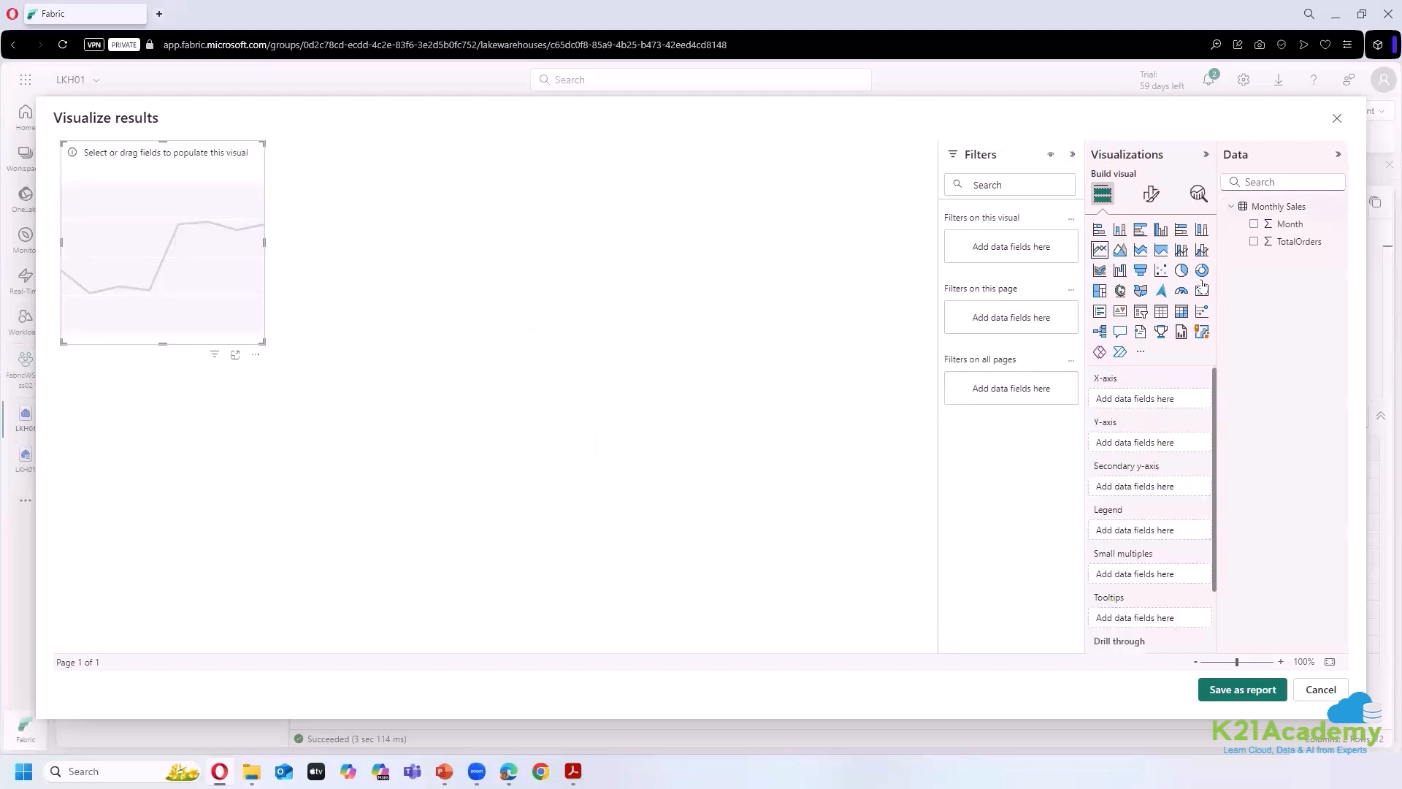
pyautogui.moveTo(1291, 225); pyautogui.dragTo(1143, 400)
pyautogui.moveTo(1306, 246); pyautogui.dragTo(1171, 457)
pyautogui.moveTo(263, 341); pyautogui.dragTo(606, 546)
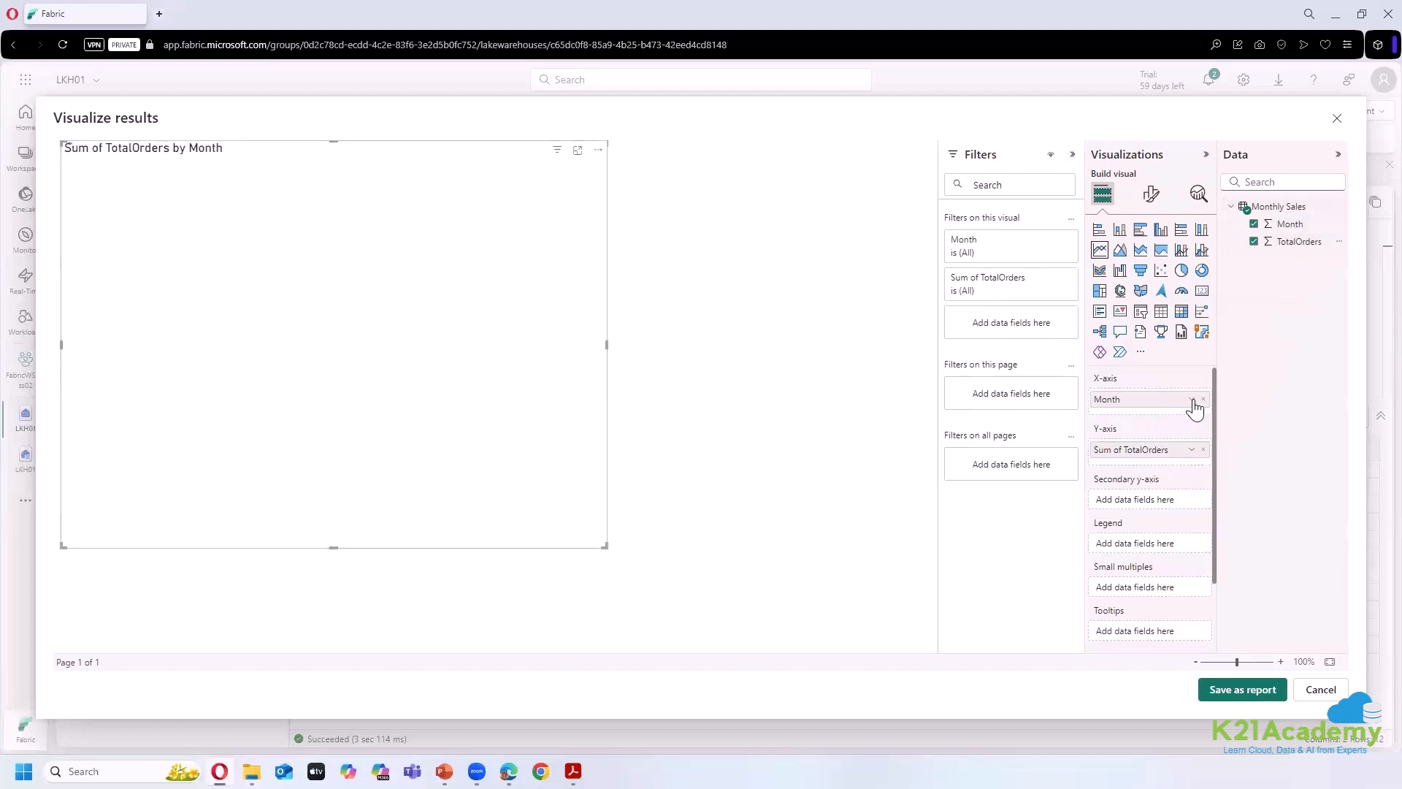
# - Look through the available options of the Month field and close the results visualization without saving a report
pyautogui.click(1192, 399)
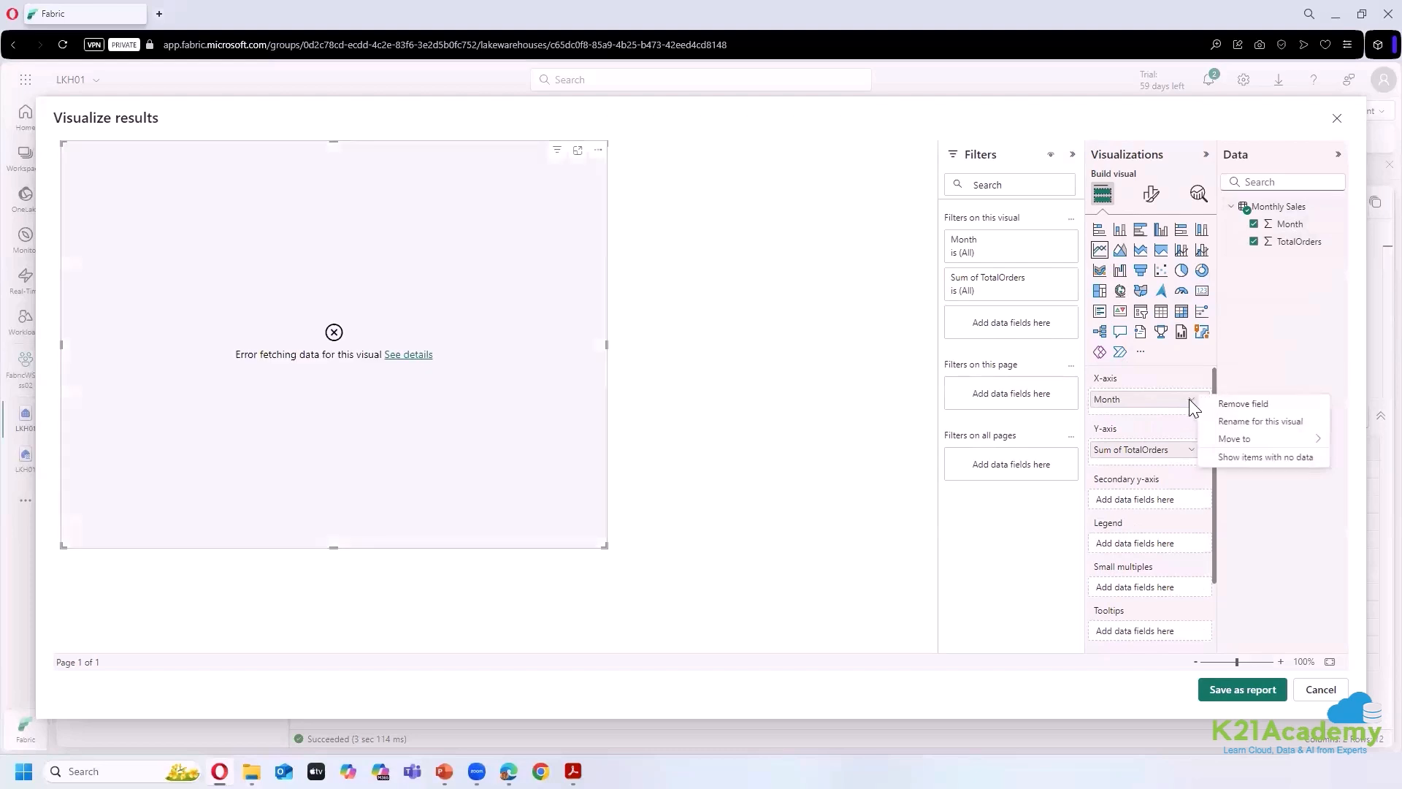
pyautogui.click(1285, 315)
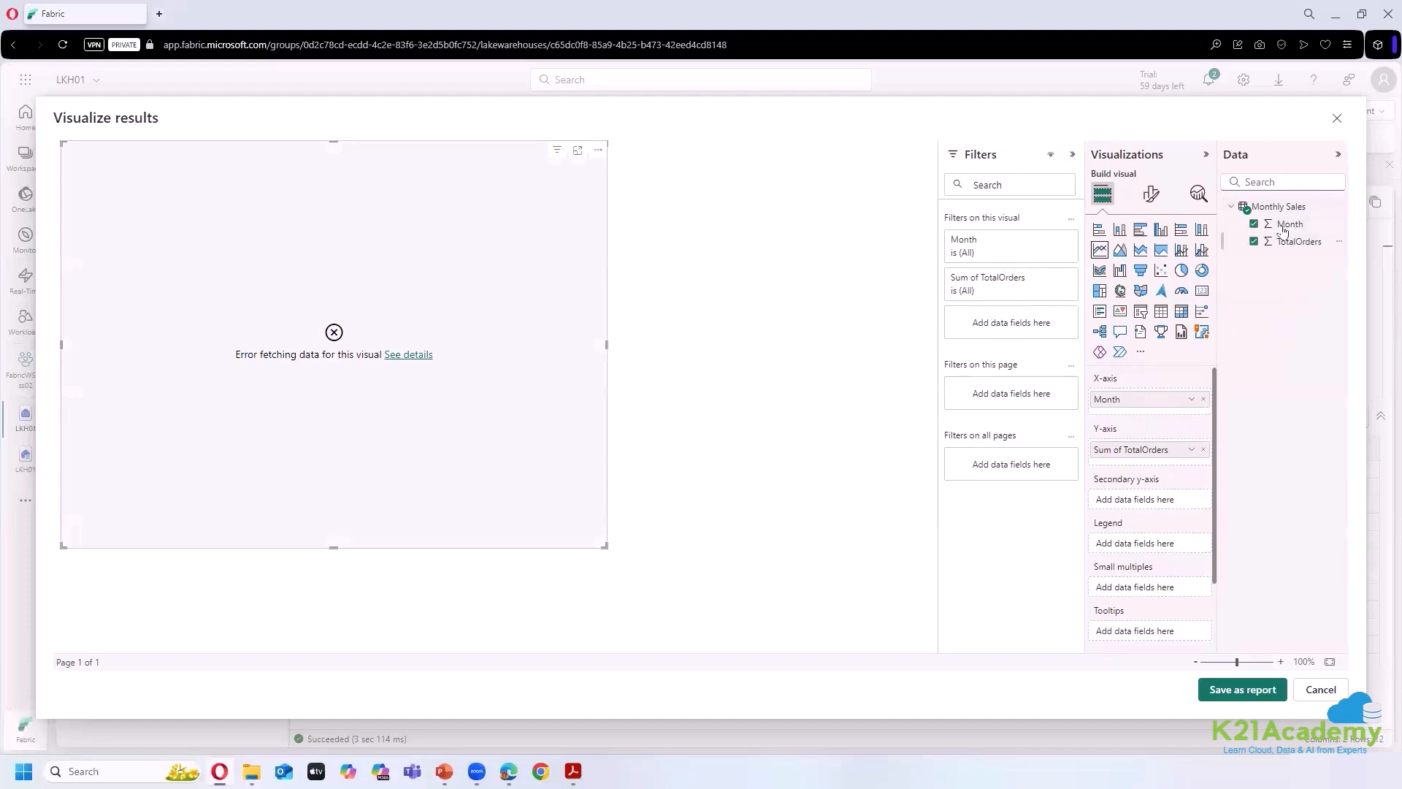
pyautogui.rightClick(1342, 227)
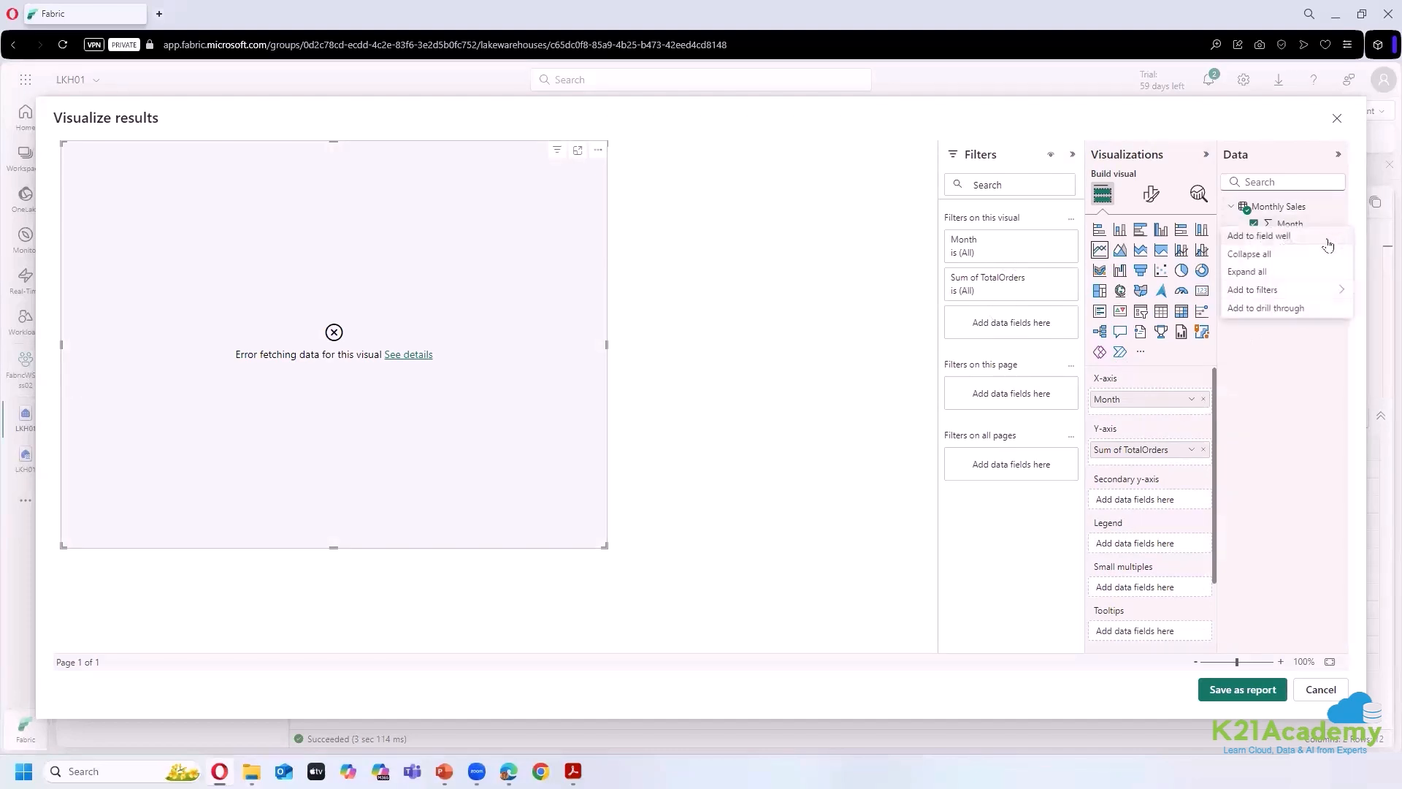
pyautogui.click(1294, 275)
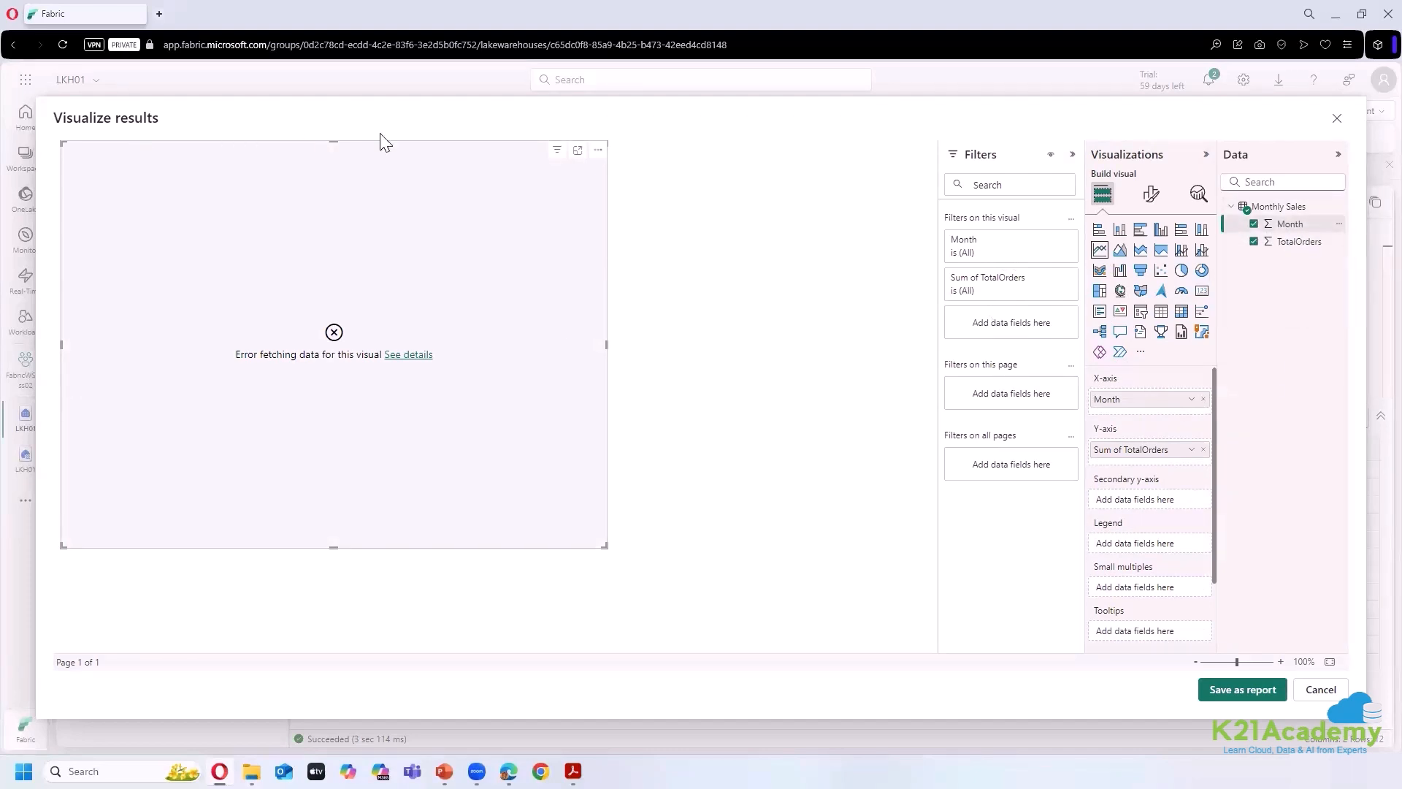
pyautogui.click(1339, 120)
# - Explore the data of the full Monthly Sales statement, including the Month and TotalOrders fields, as a line chart
pyautogui.moveTo(399, 294); pyautogui.dragTo(311, 256)
pyautogui.click(444, 417)
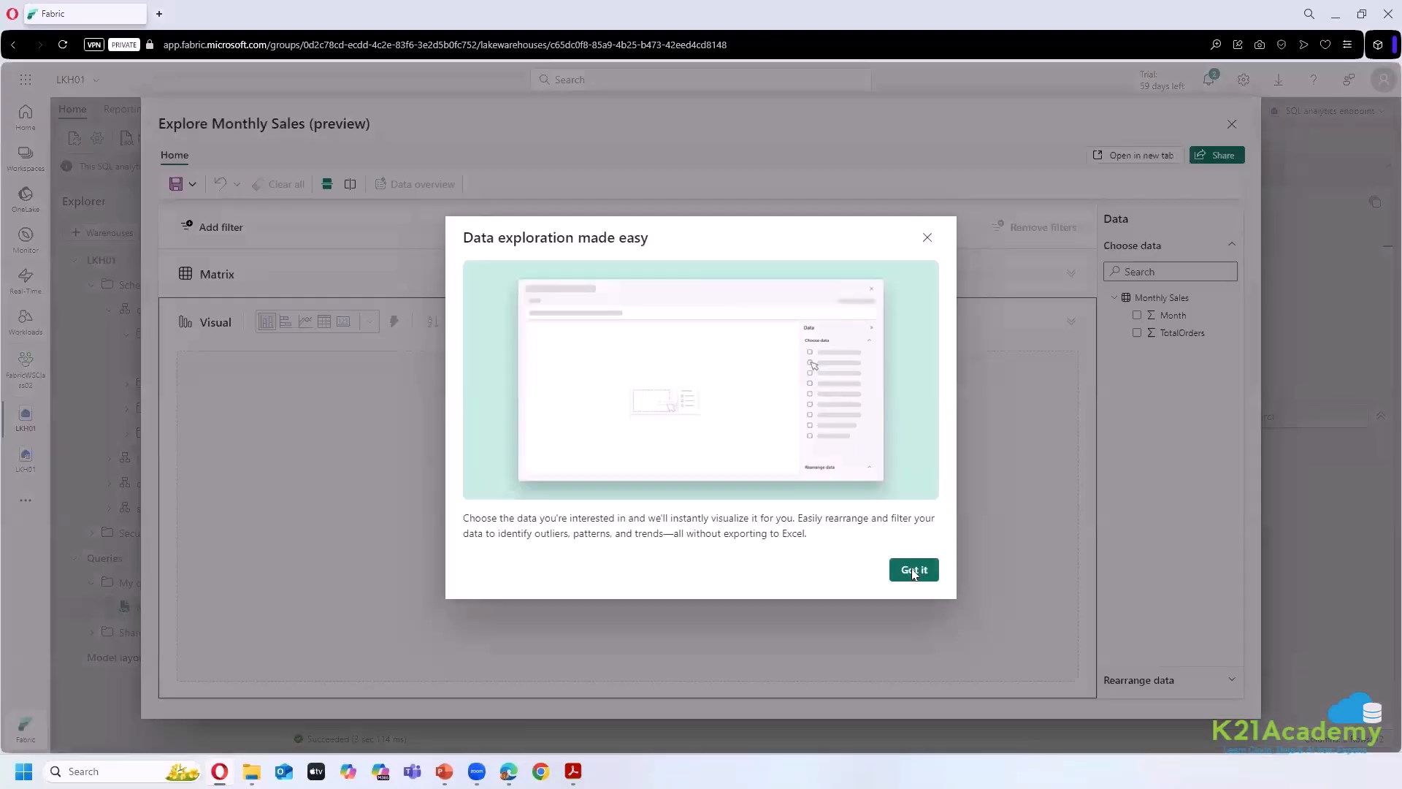
pyautogui.click(913, 570)
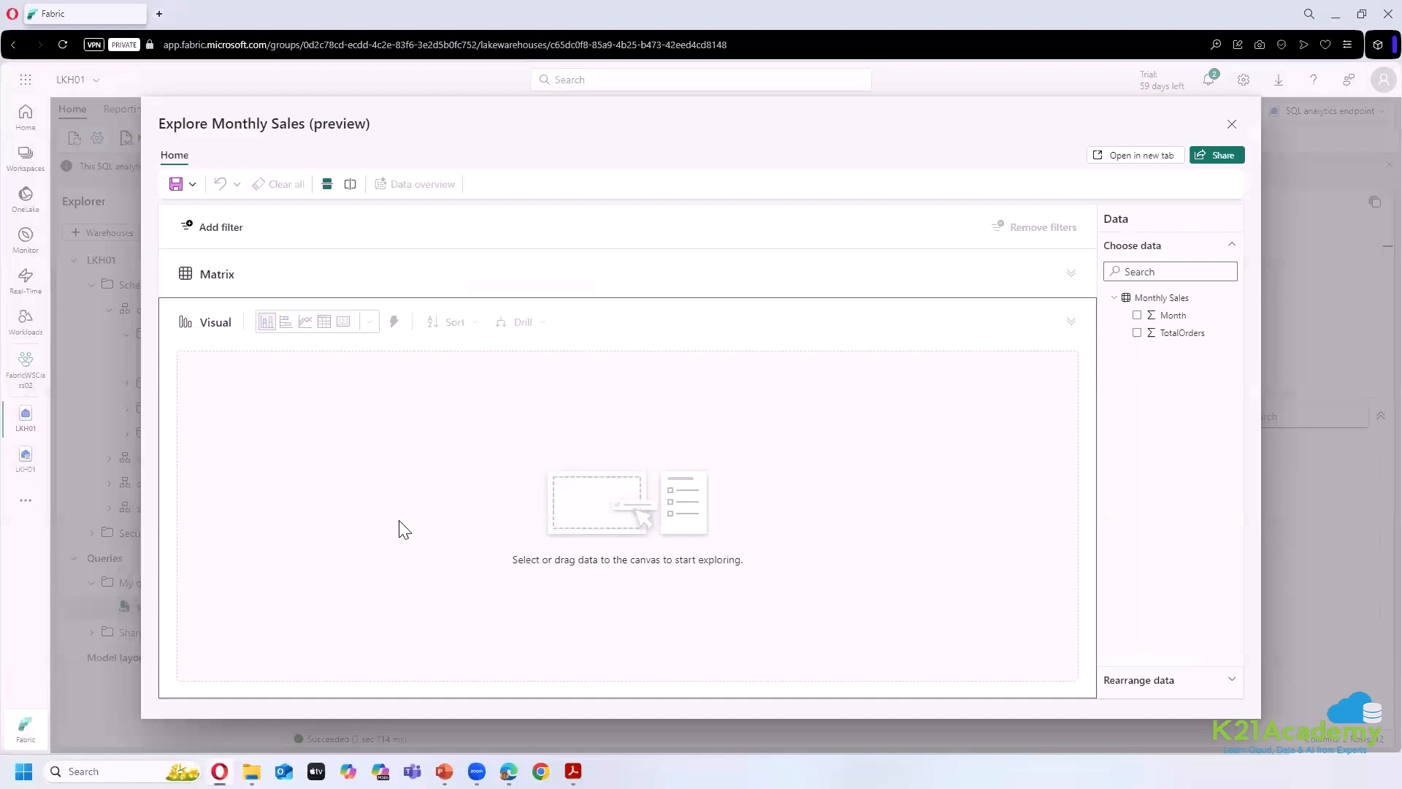
pyautogui.click(1137, 314)
pyautogui.click(1137, 333)
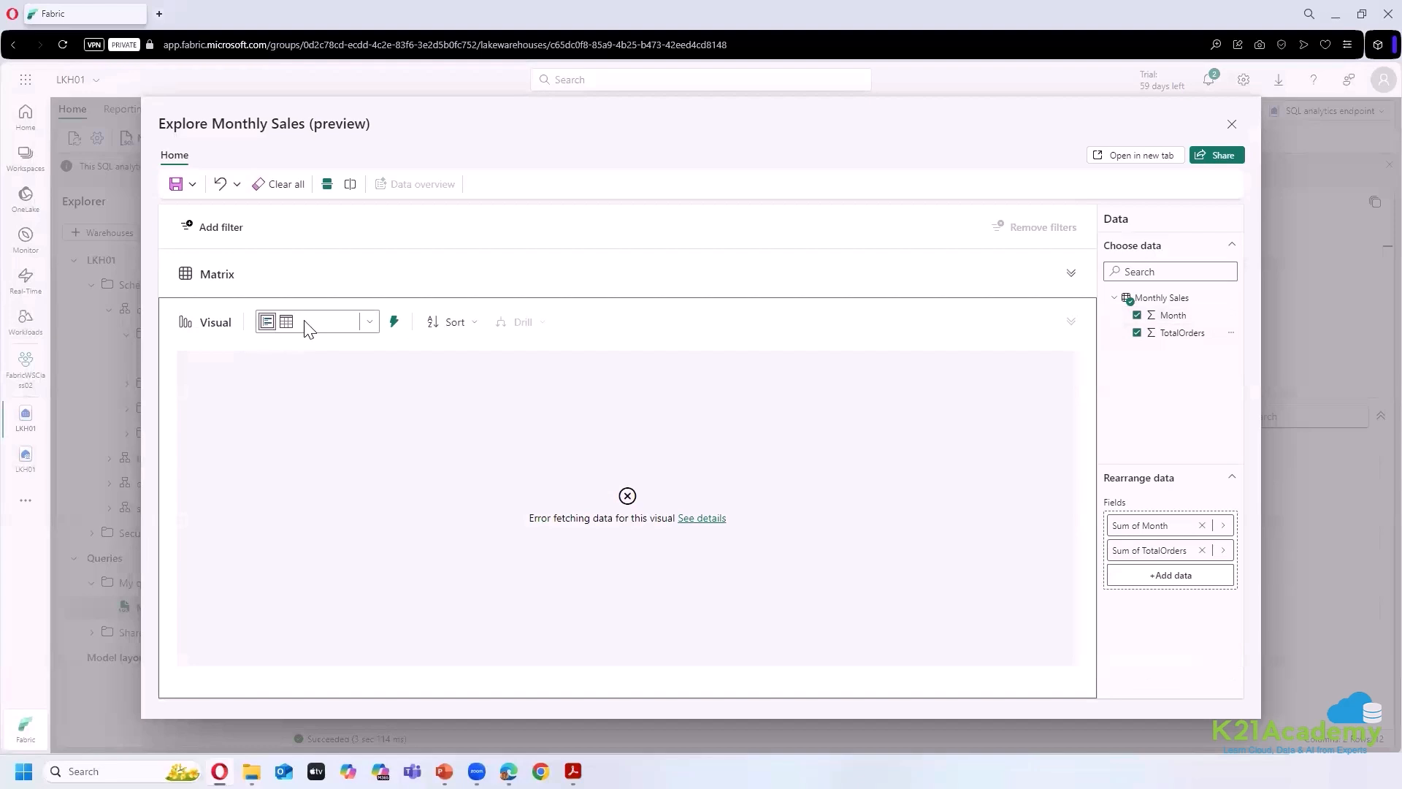
pyautogui.click(370, 322)
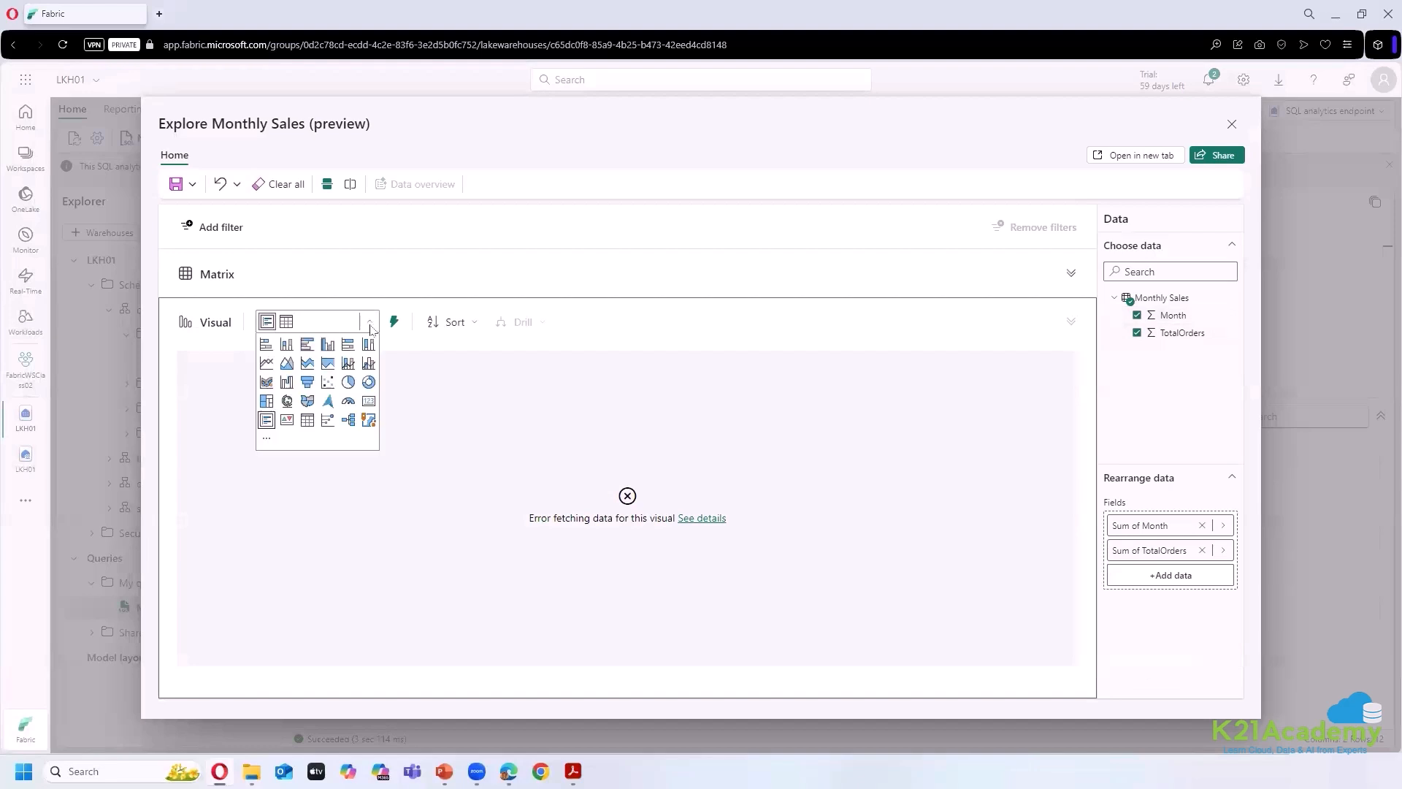
pyautogui.click(266, 363)
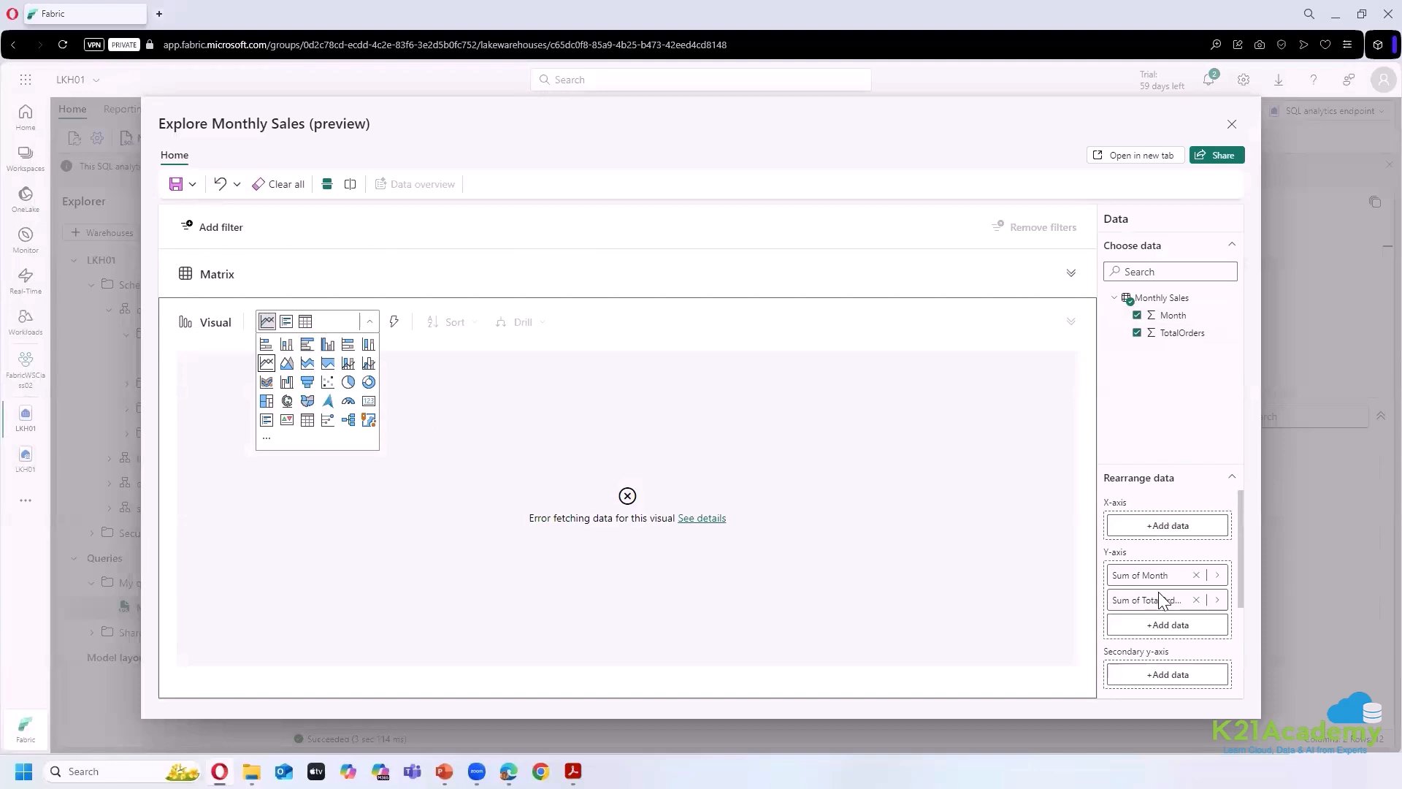
# - Look through the field and summarization options of the Month value on the Y-axis
pyautogui.click(1218, 576)
pyautogui.click(1299, 612)
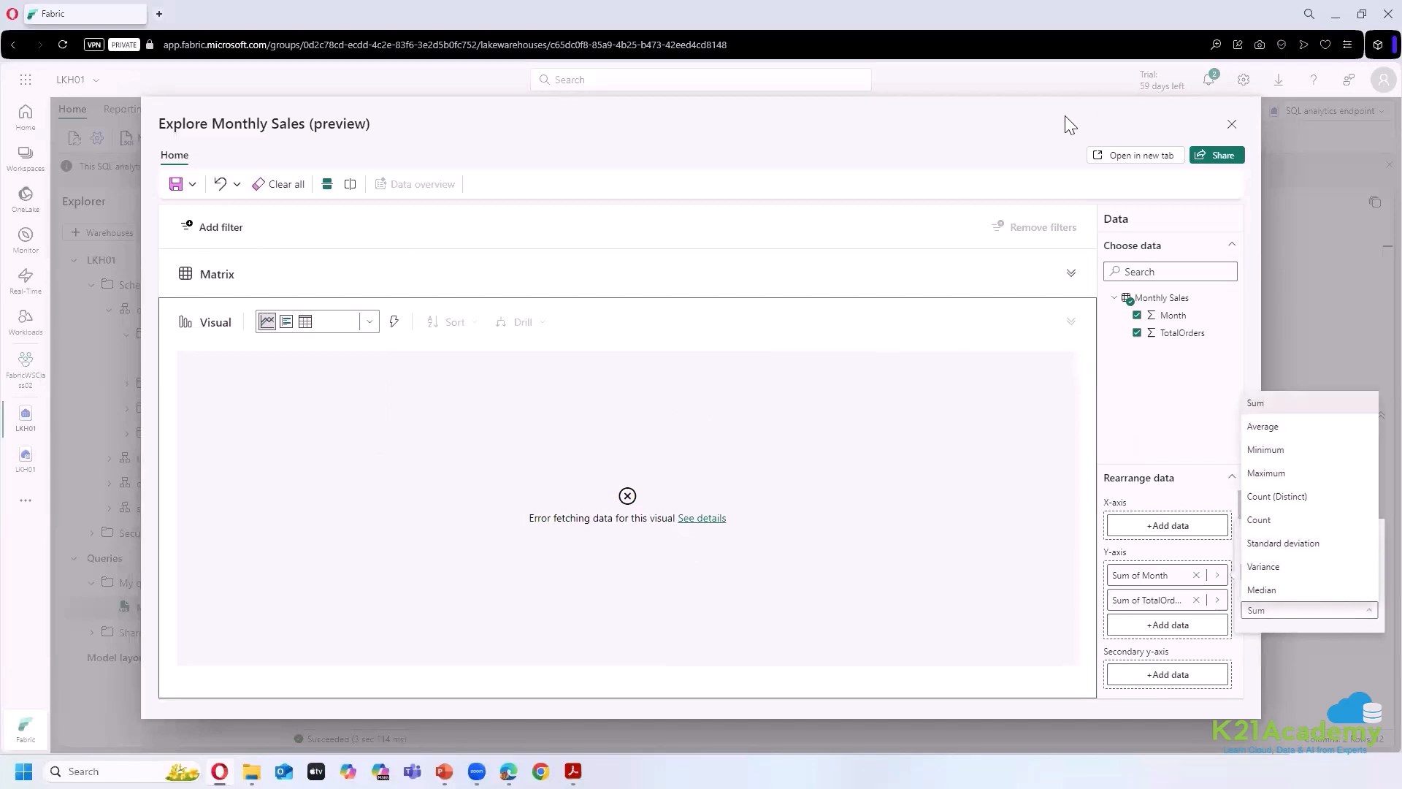
pyautogui.moveTo(1065, 64); pyautogui.dragTo(1166, 387)
pyautogui.click(1164, 382)
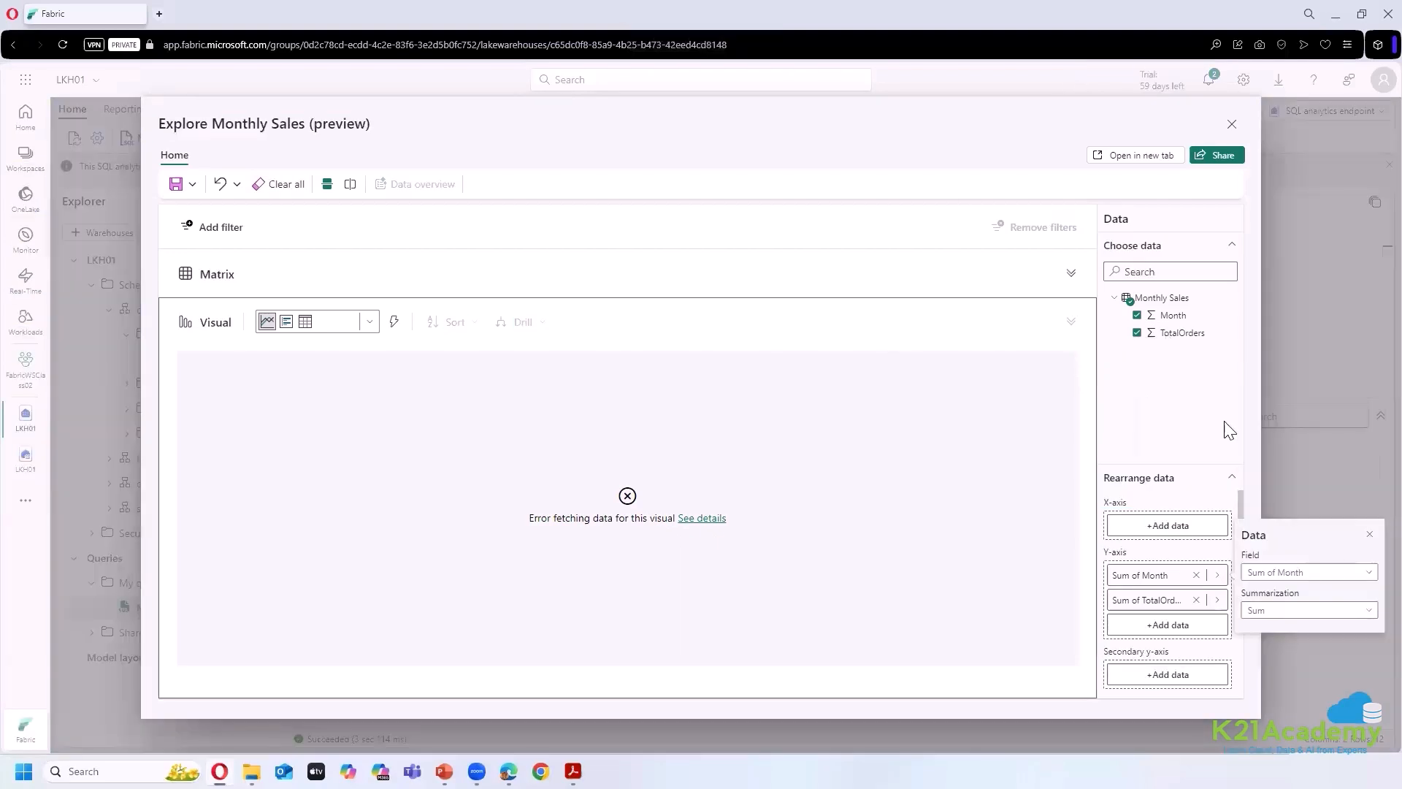
pyautogui.click(1338, 569)
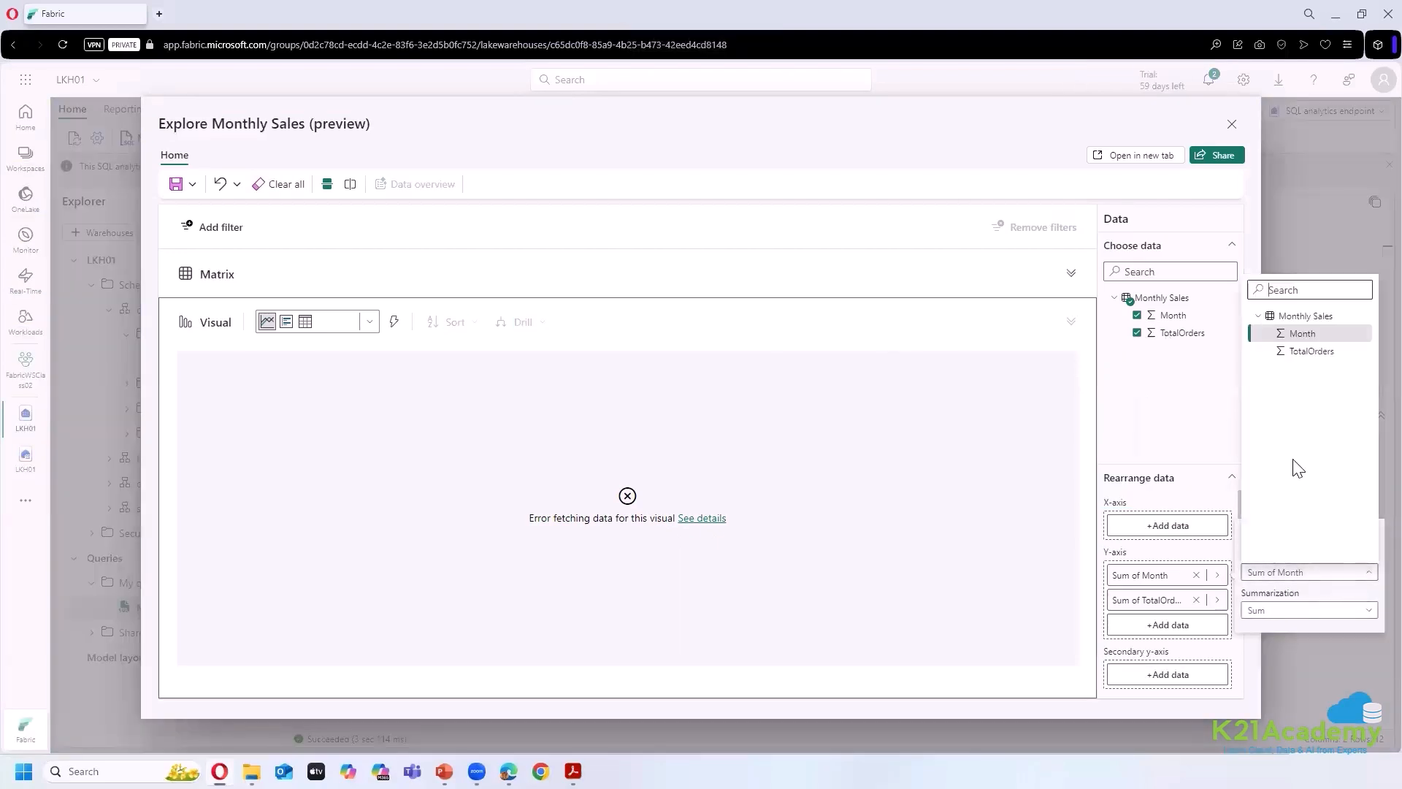
pyautogui.click(1329, 612)
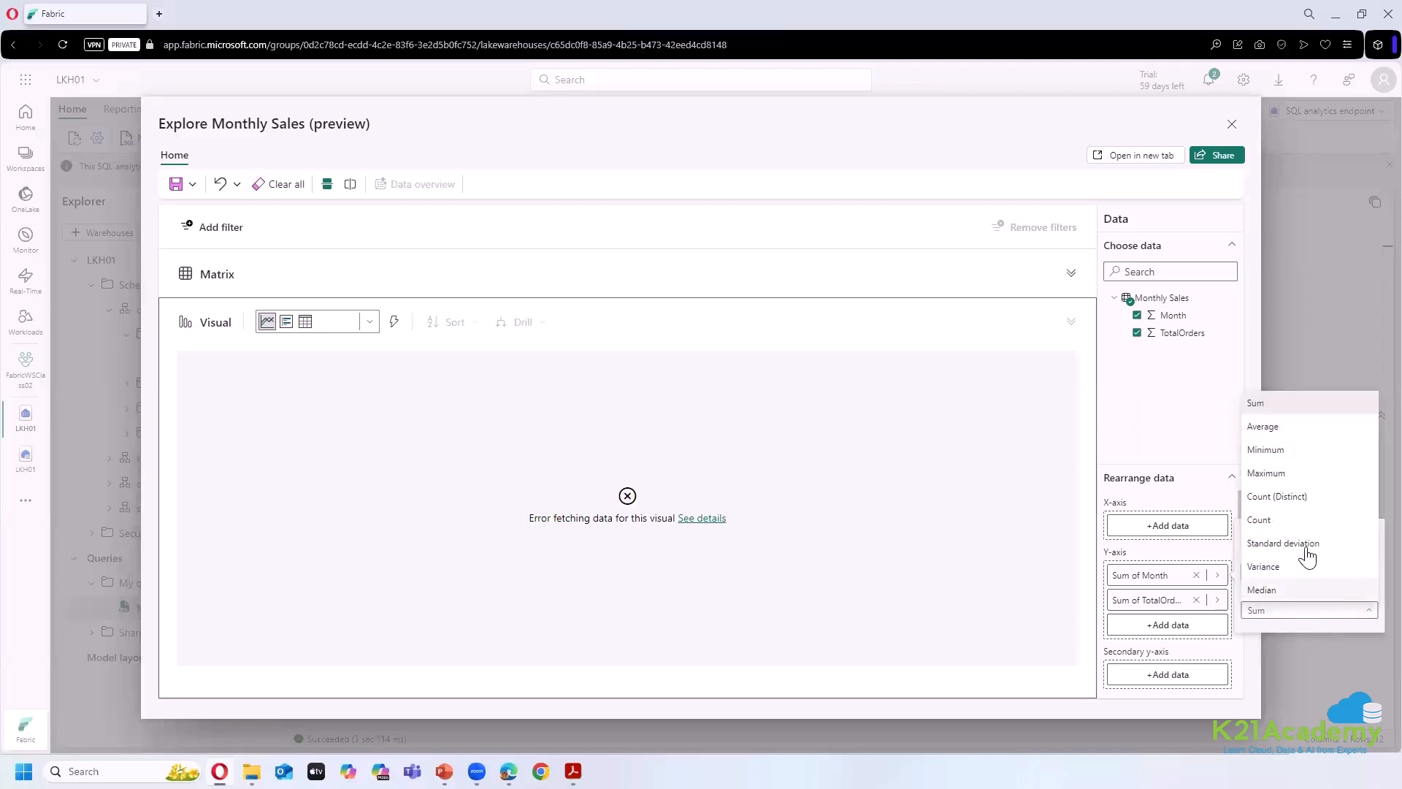
pyautogui.click(988, 136)
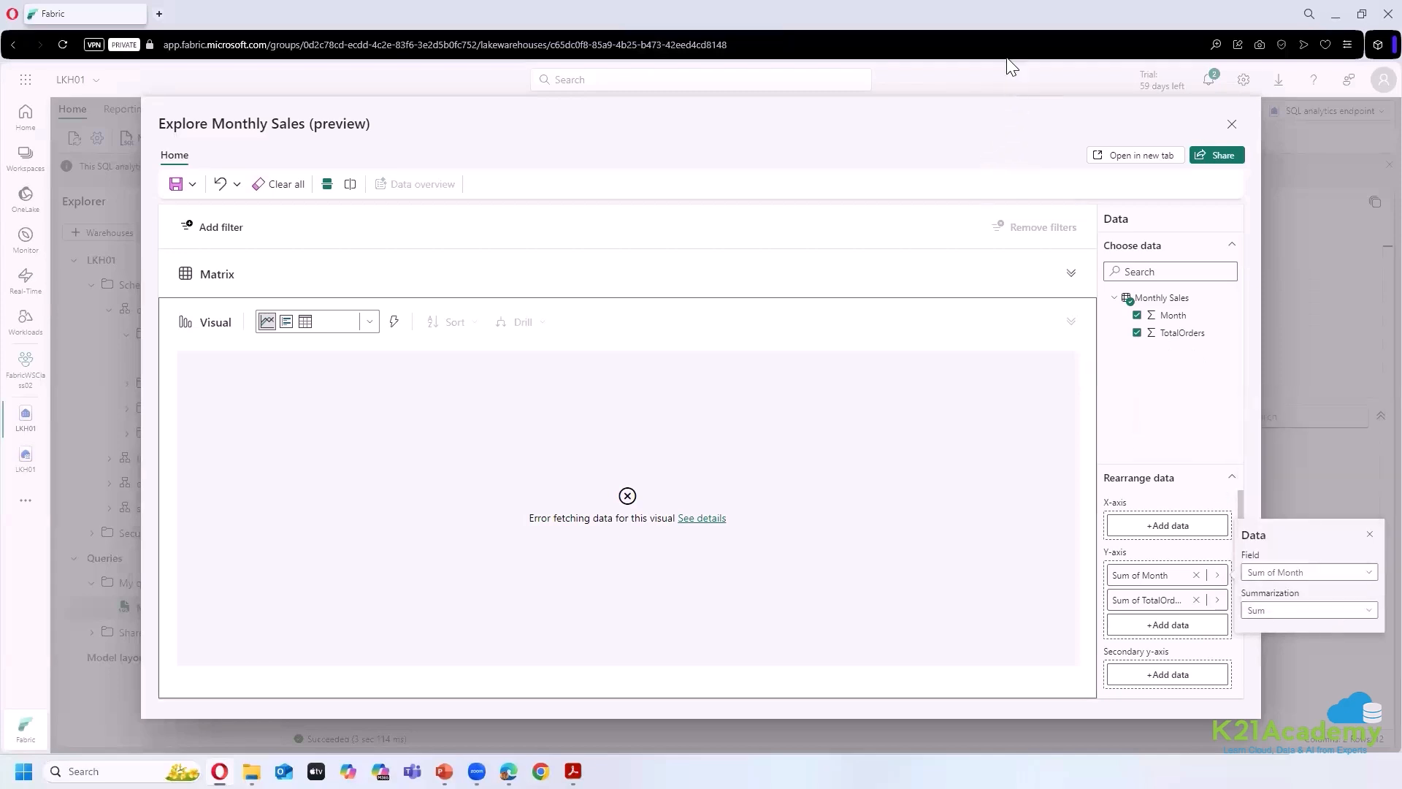
# - Try rebuilding the line chart from cleared fields, using Month set to Don't summarize and the sum of TotalOrders
pyautogui.hotkey('ctrl', 'a')
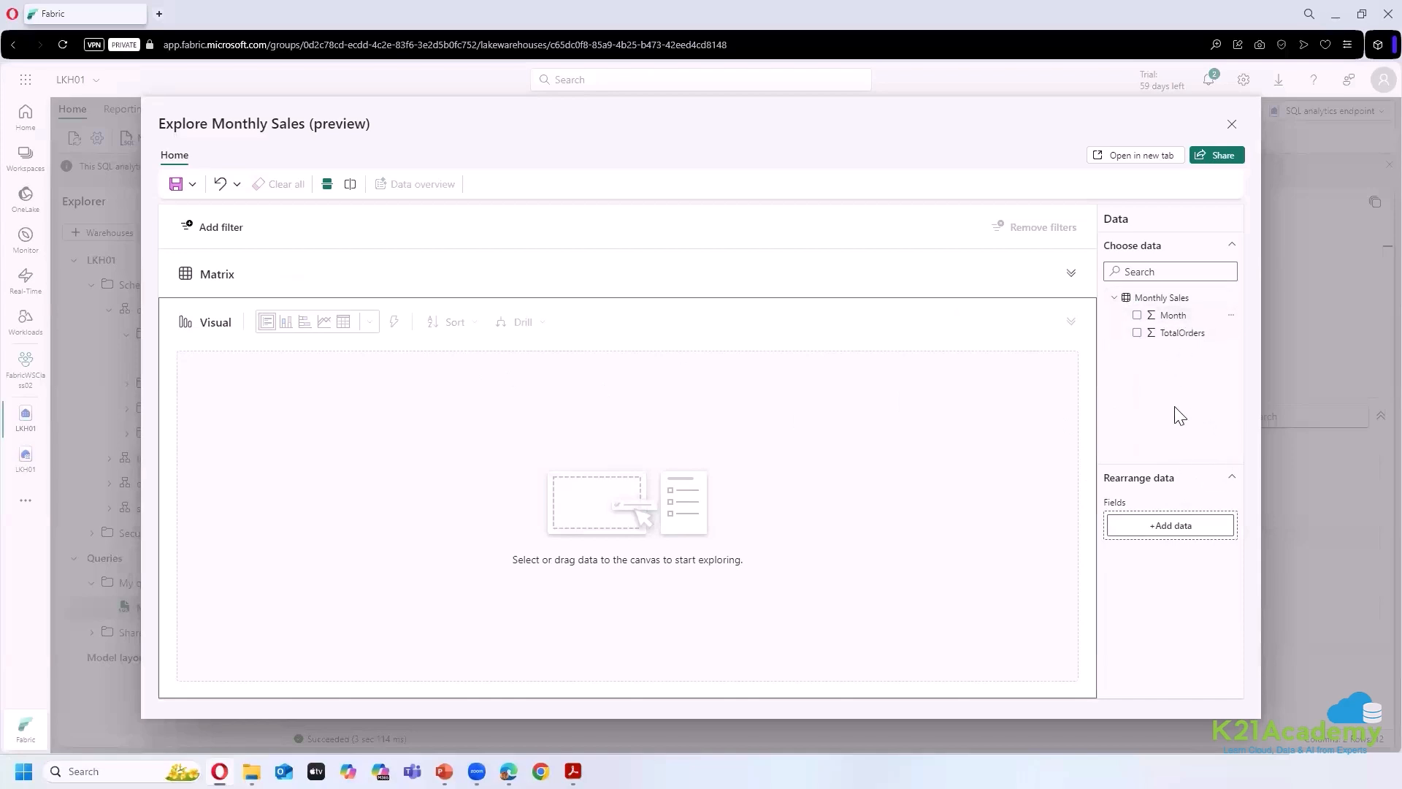
pyautogui.click(1231, 315)
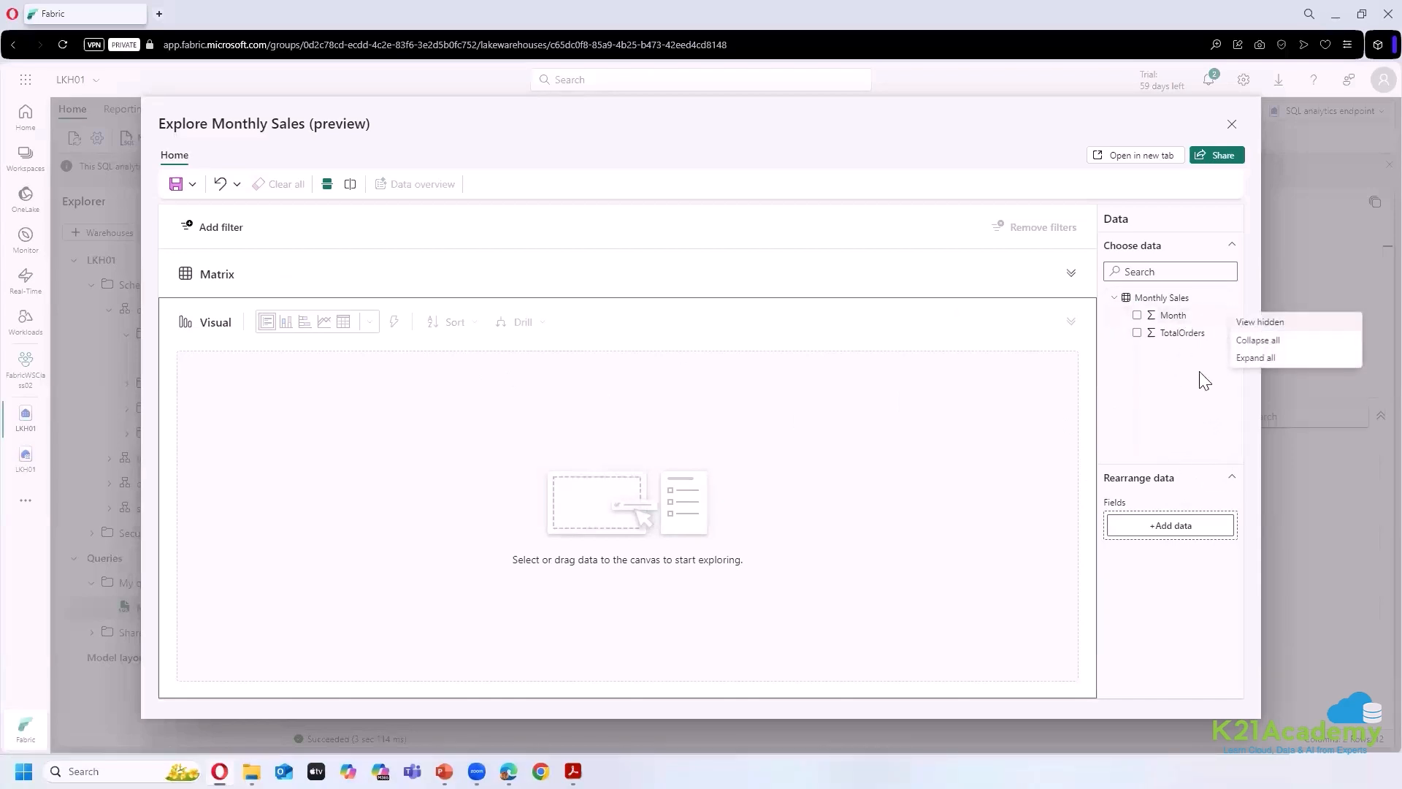
pyautogui.click(1137, 314)
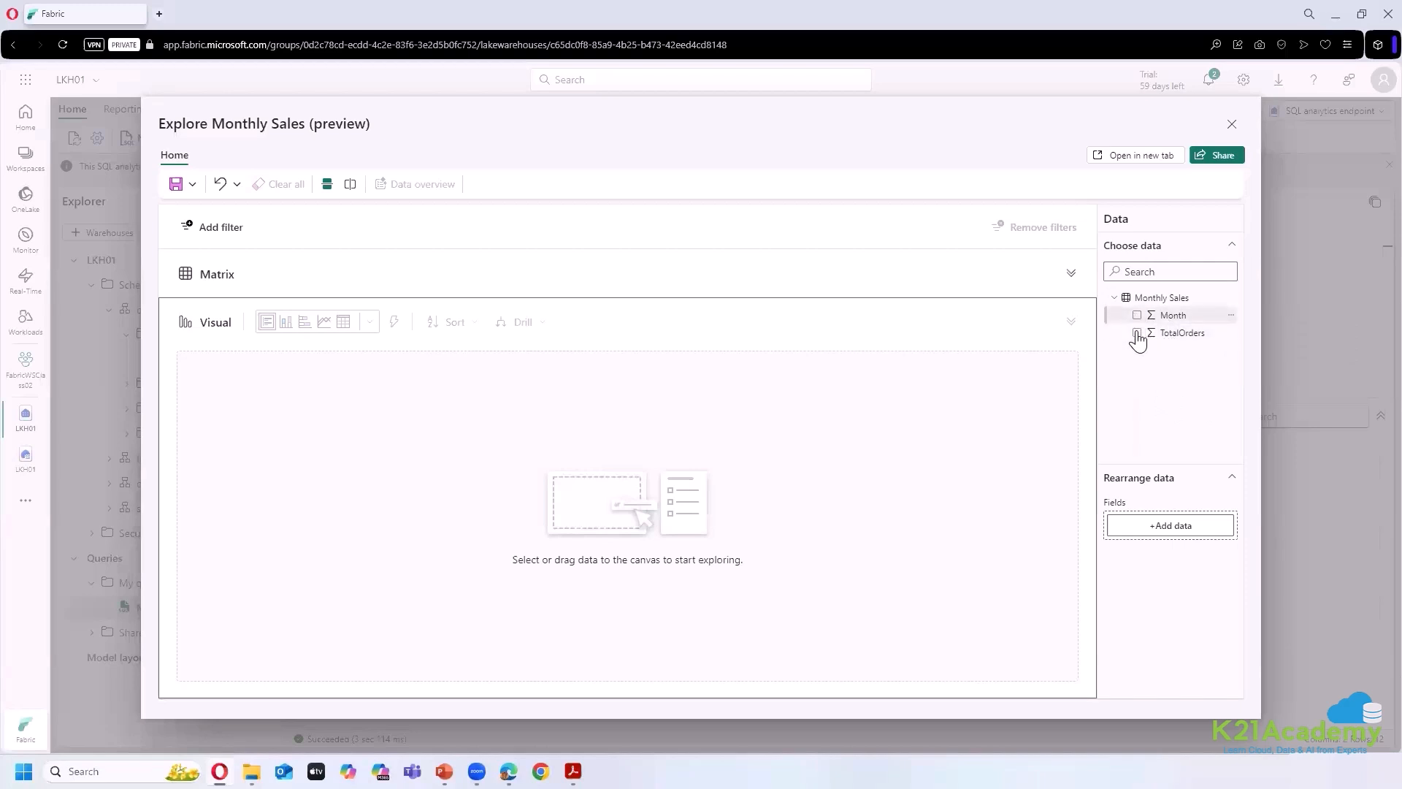
pyautogui.click(1137, 333)
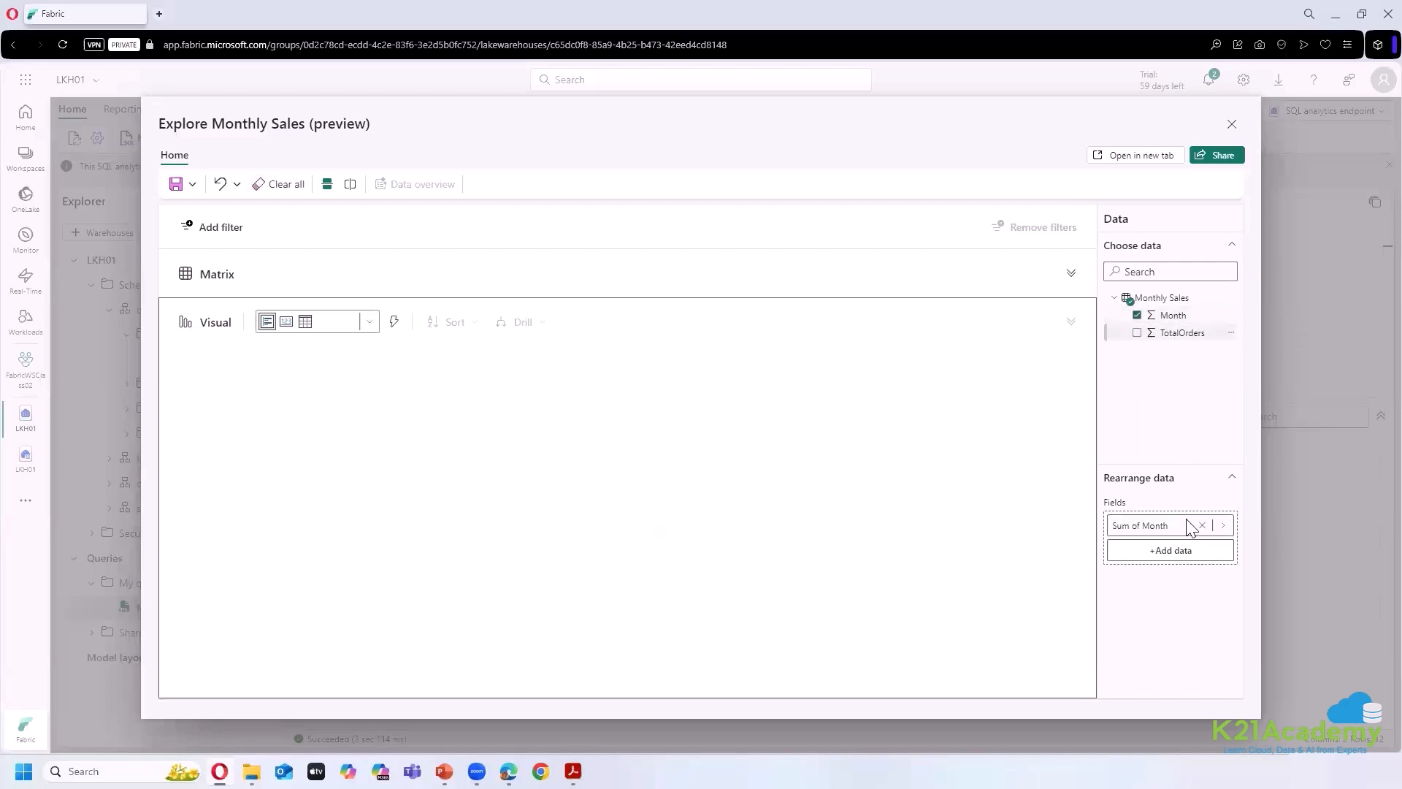
pyautogui.click(1224, 526)
pyautogui.click(1292, 561)
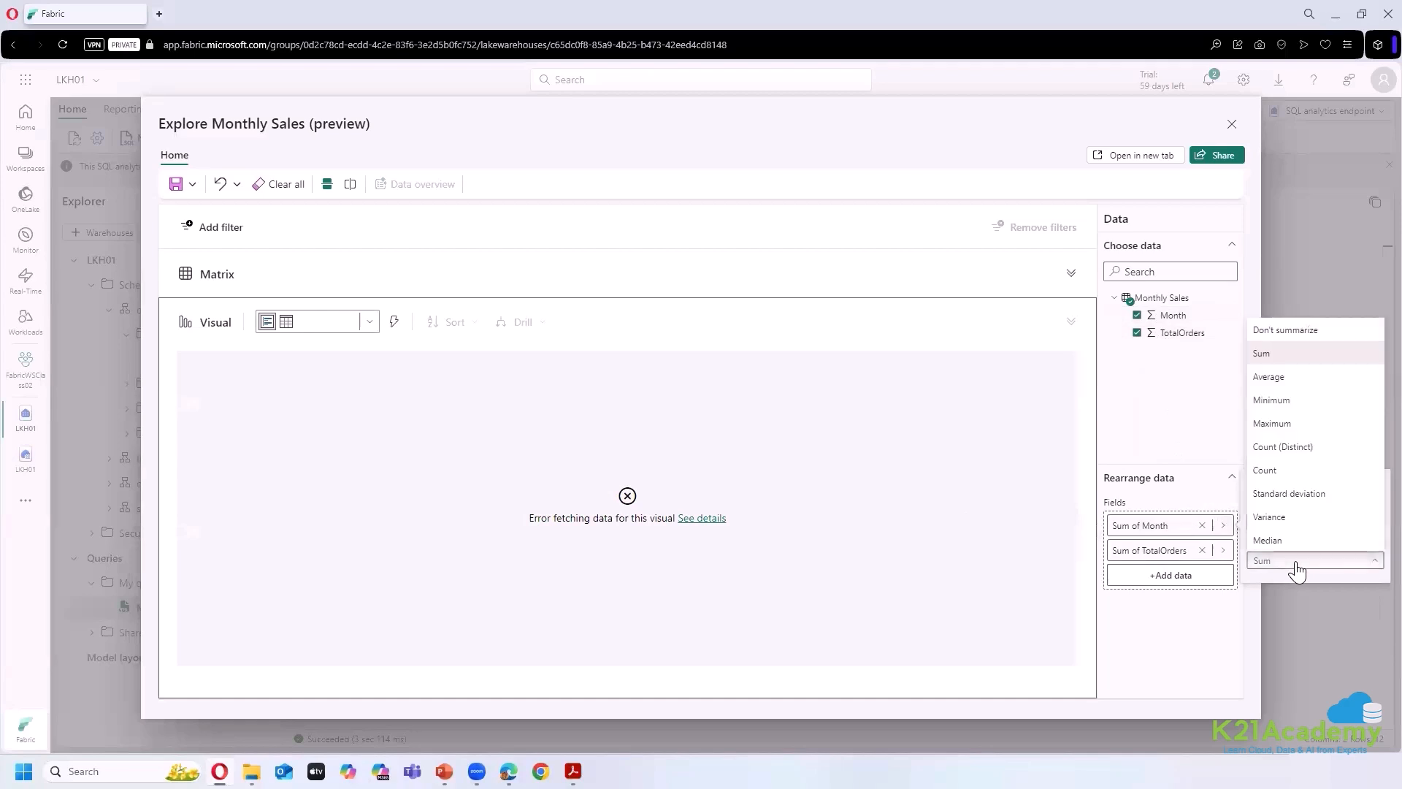
pyautogui.click(1321, 333)
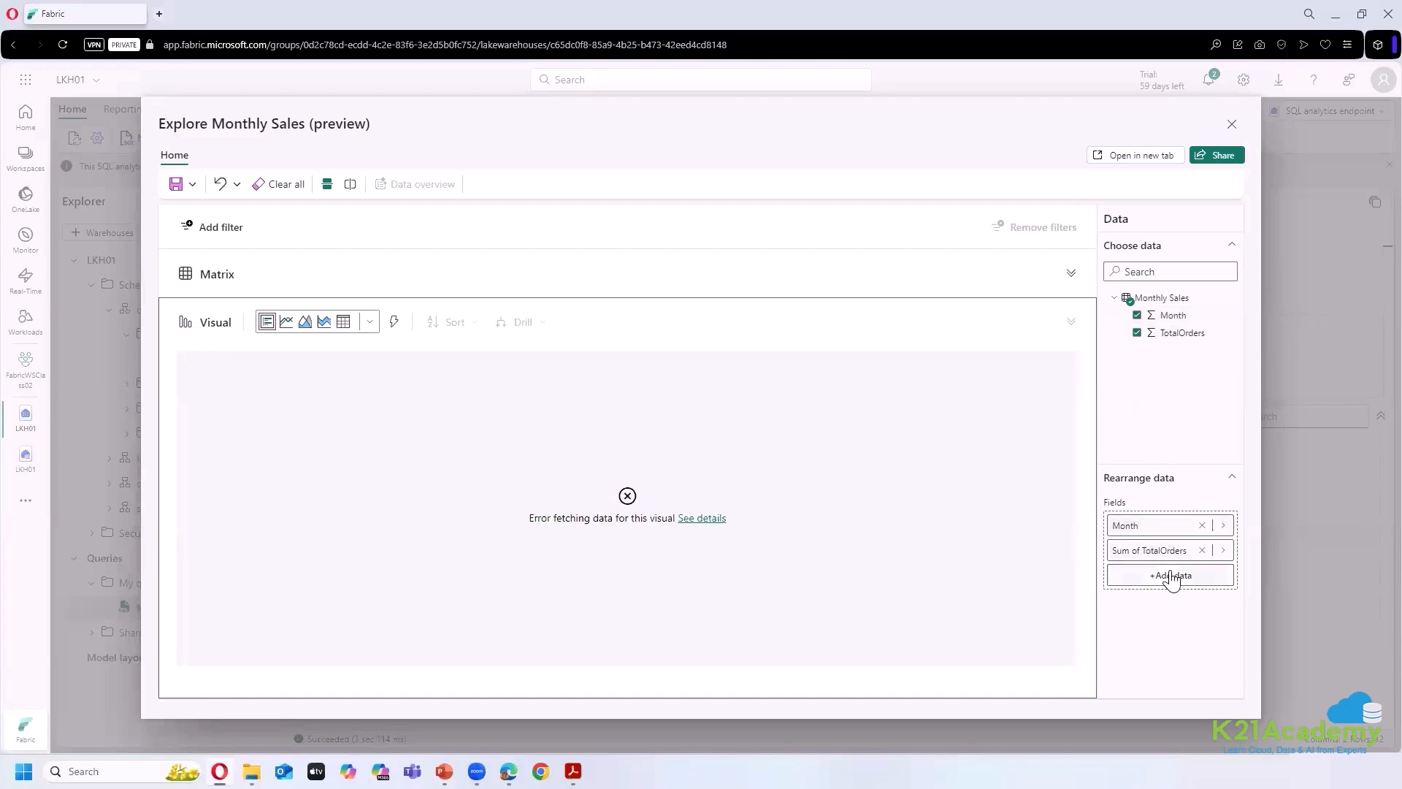
pyautogui.click(298, 328)
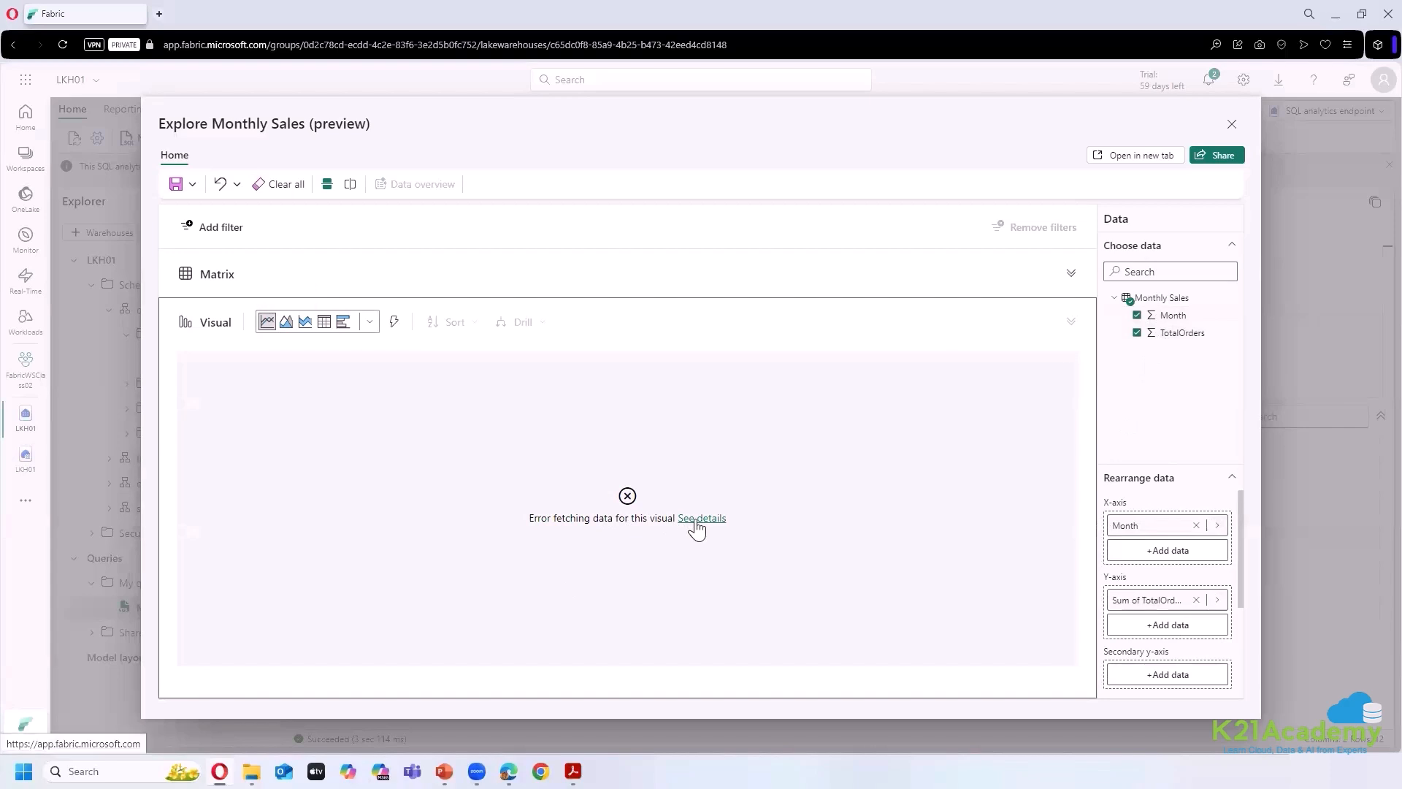
# - Read the details of the visual's data error and close the exploration without saving
pyautogui.click(701, 518)
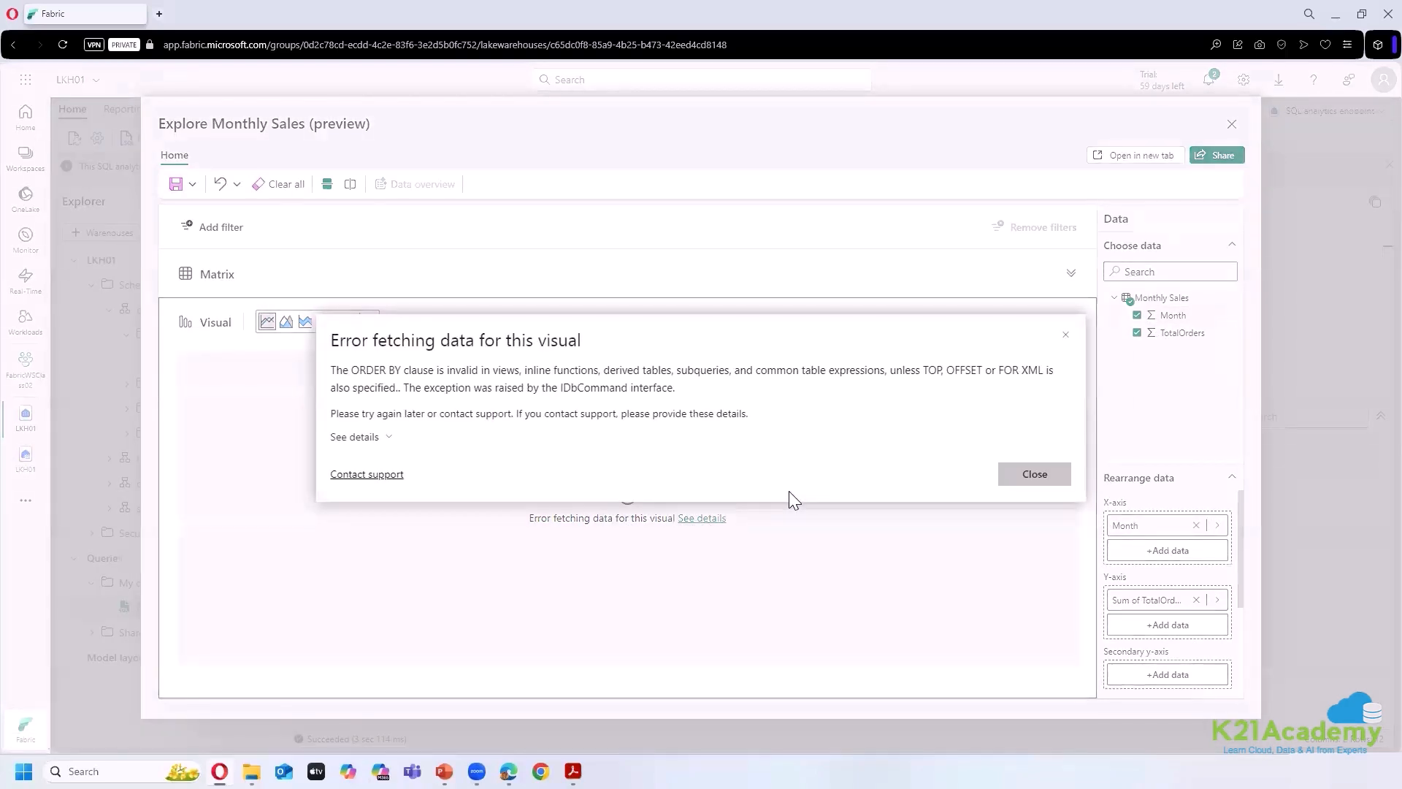
pyautogui.click(1033, 473)
pyautogui.click(1232, 124)
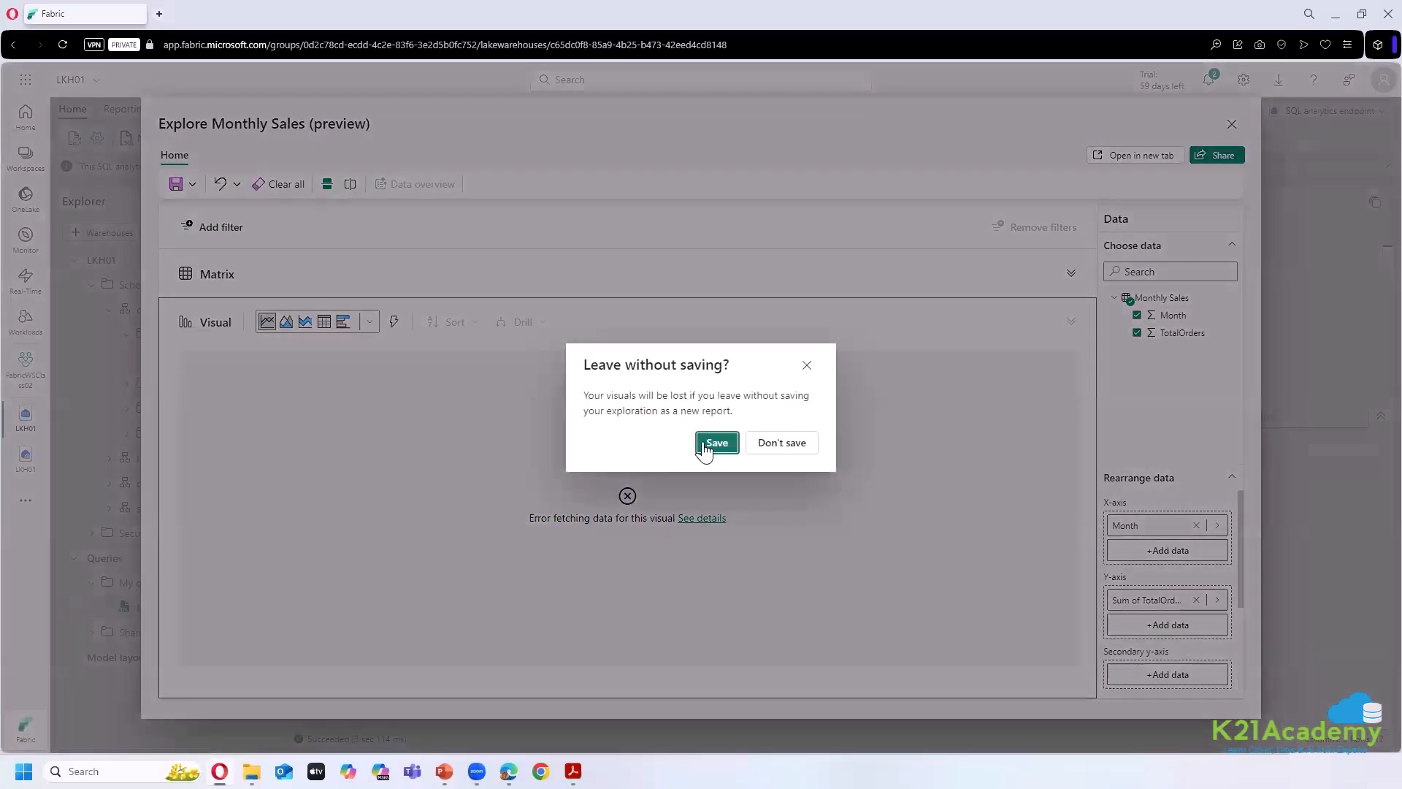
pyautogui.click(790, 447)
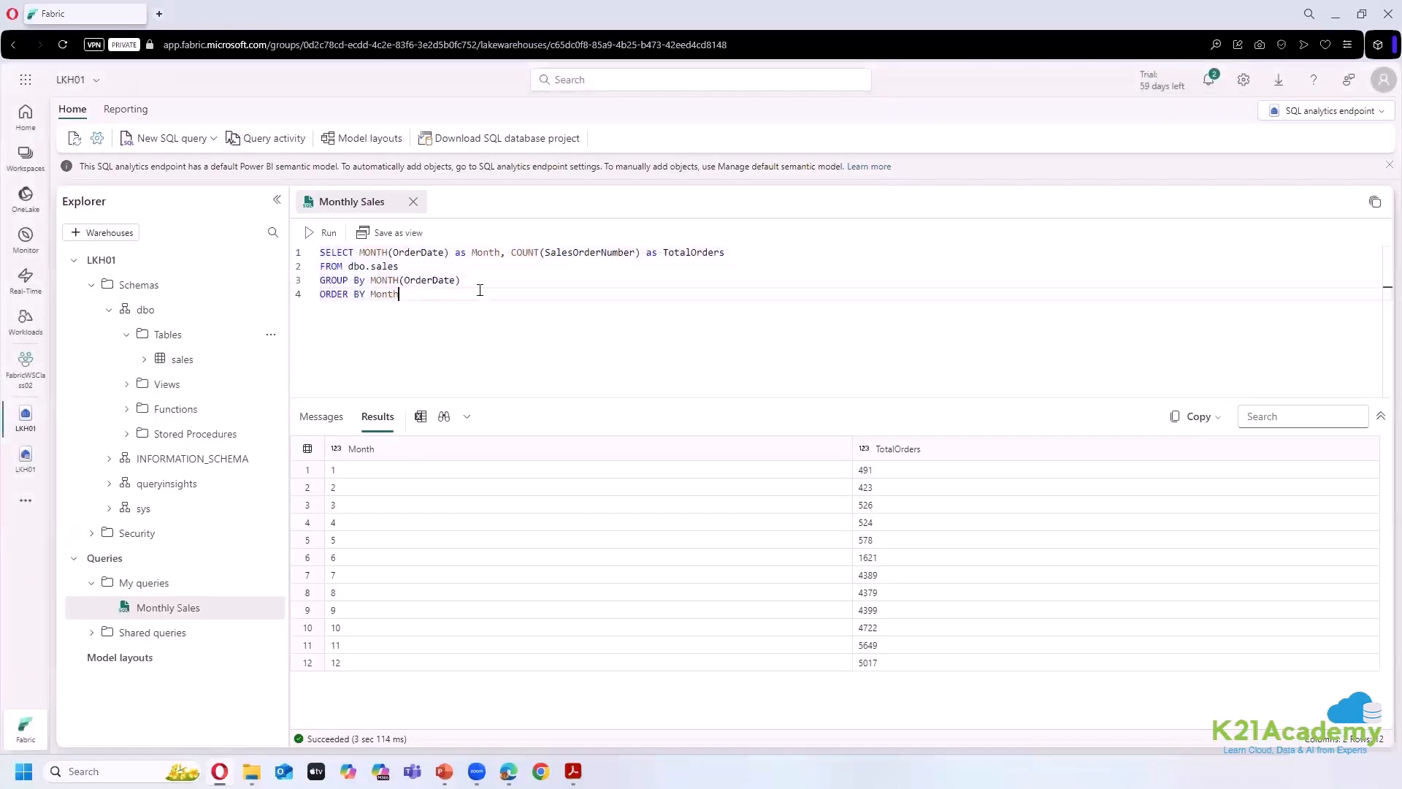
# - Explore the Monthly Sales statement without its ORDER BY line as a line chart of TotalOrders by Month, with Month set to Don't summarize
pyautogui.moveTo(330, 255)
pyautogui.mouseDown()
pyautogui.moveTo(416, 293)
pyautogui.moveTo(313, 255)
pyautogui.mouseUp()
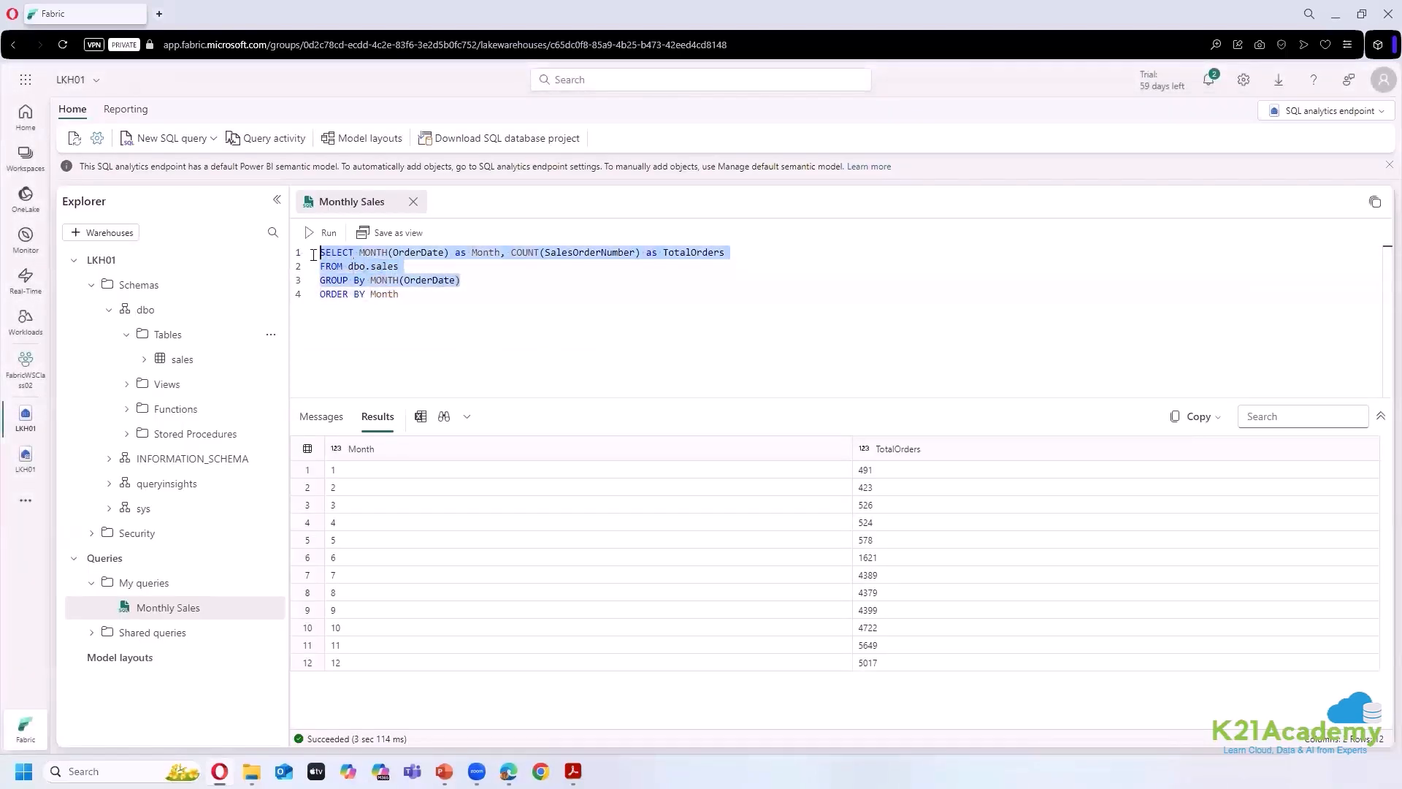
pyautogui.click(444, 416)
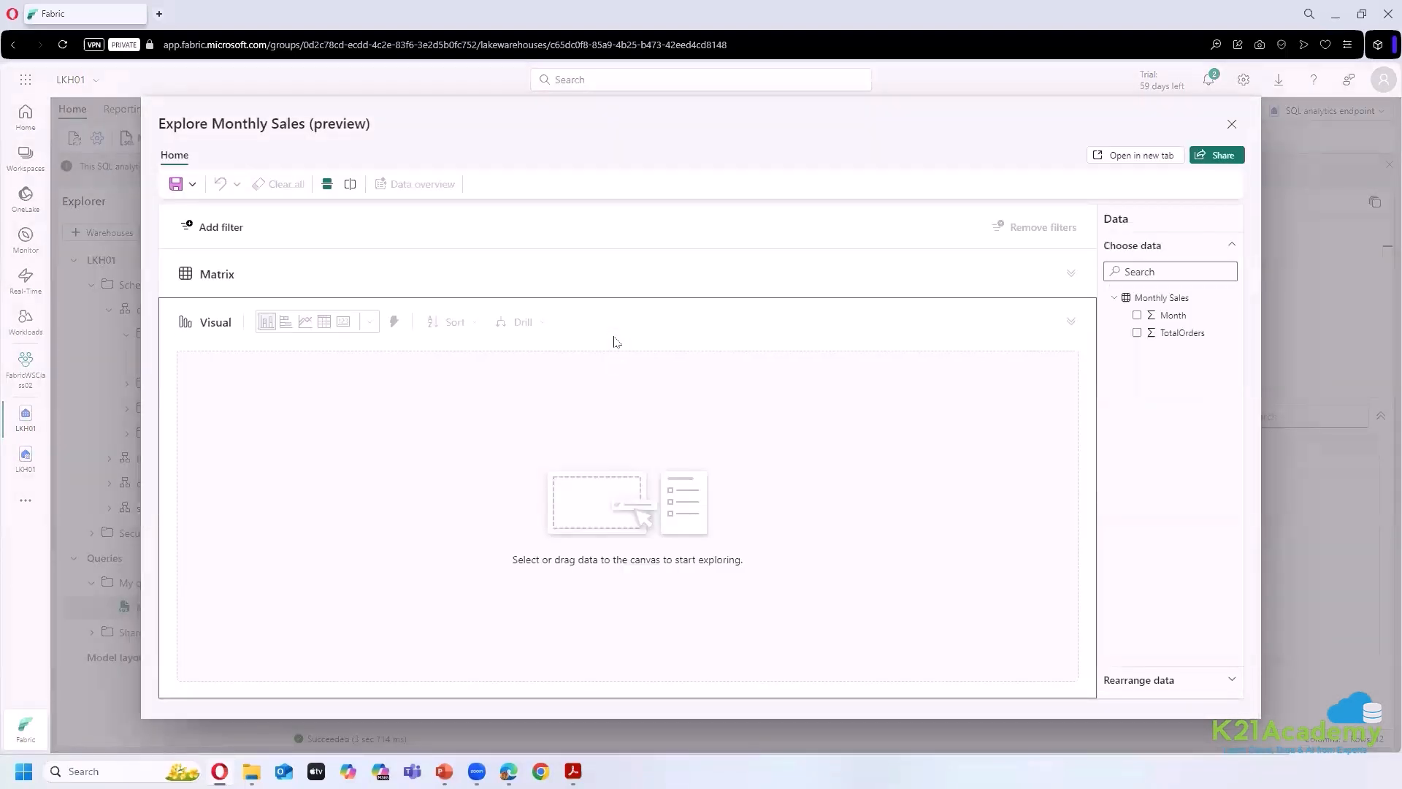
pyautogui.click(1137, 317)
pyautogui.click(1145, 334)
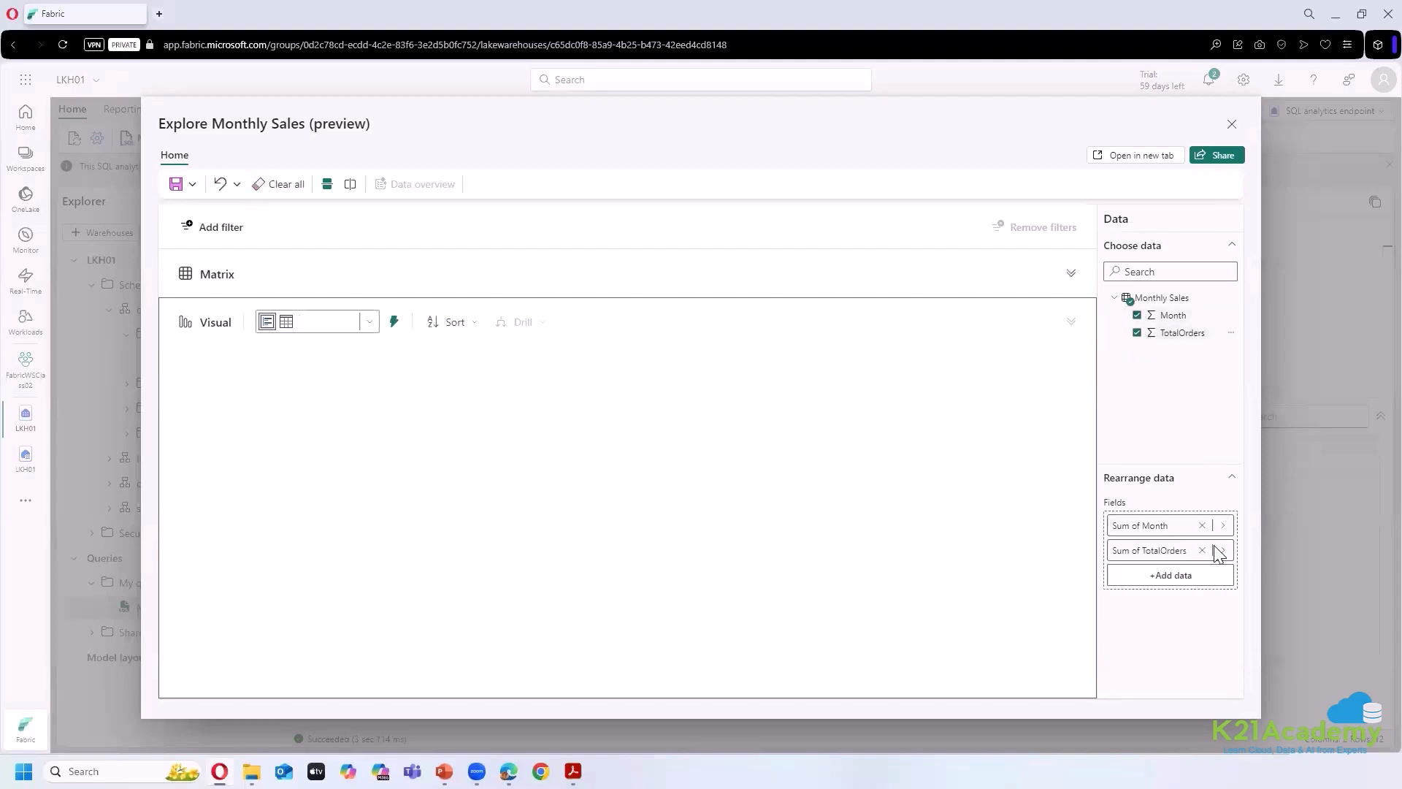
pyautogui.click(1224, 526)
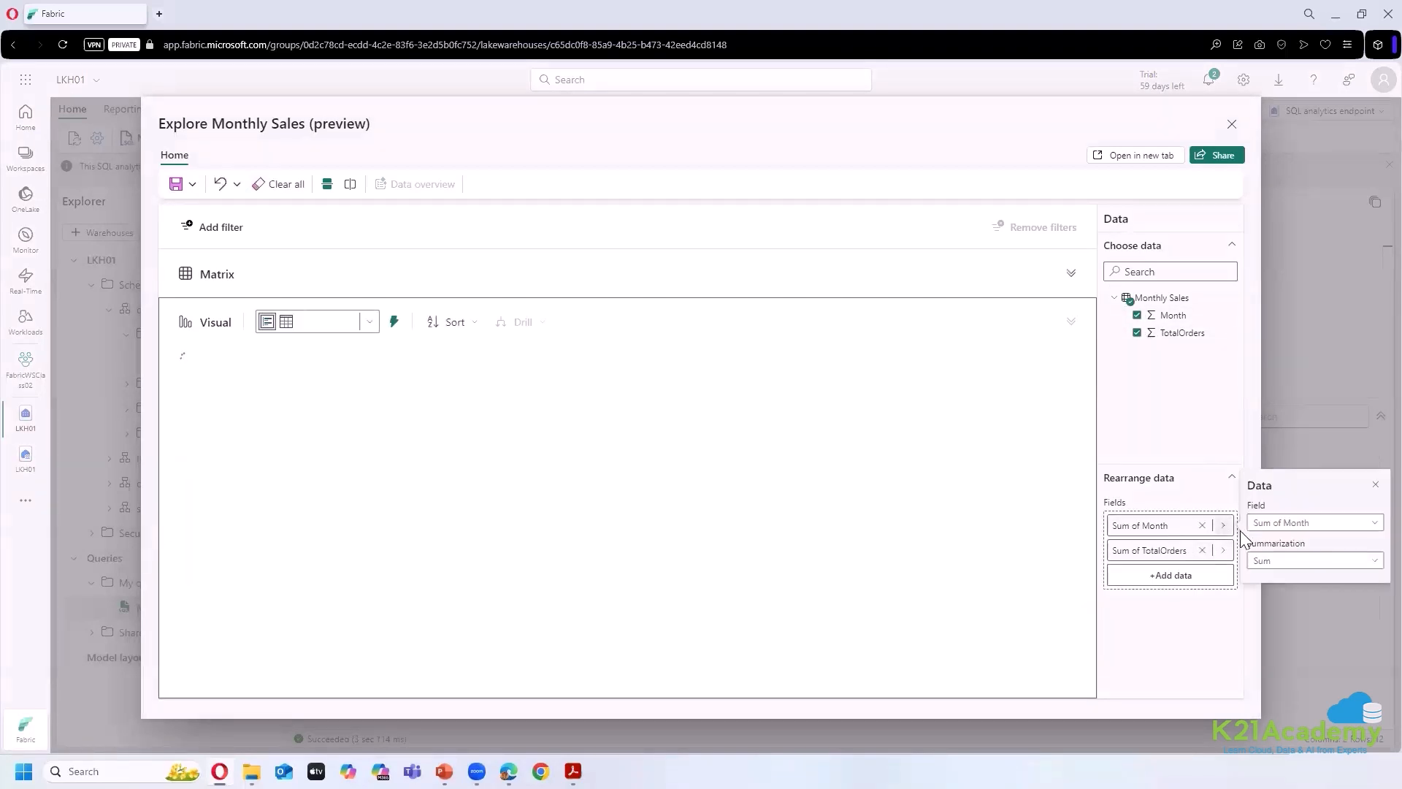
pyautogui.click(1302, 561)
pyautogui.click(1294, 331)
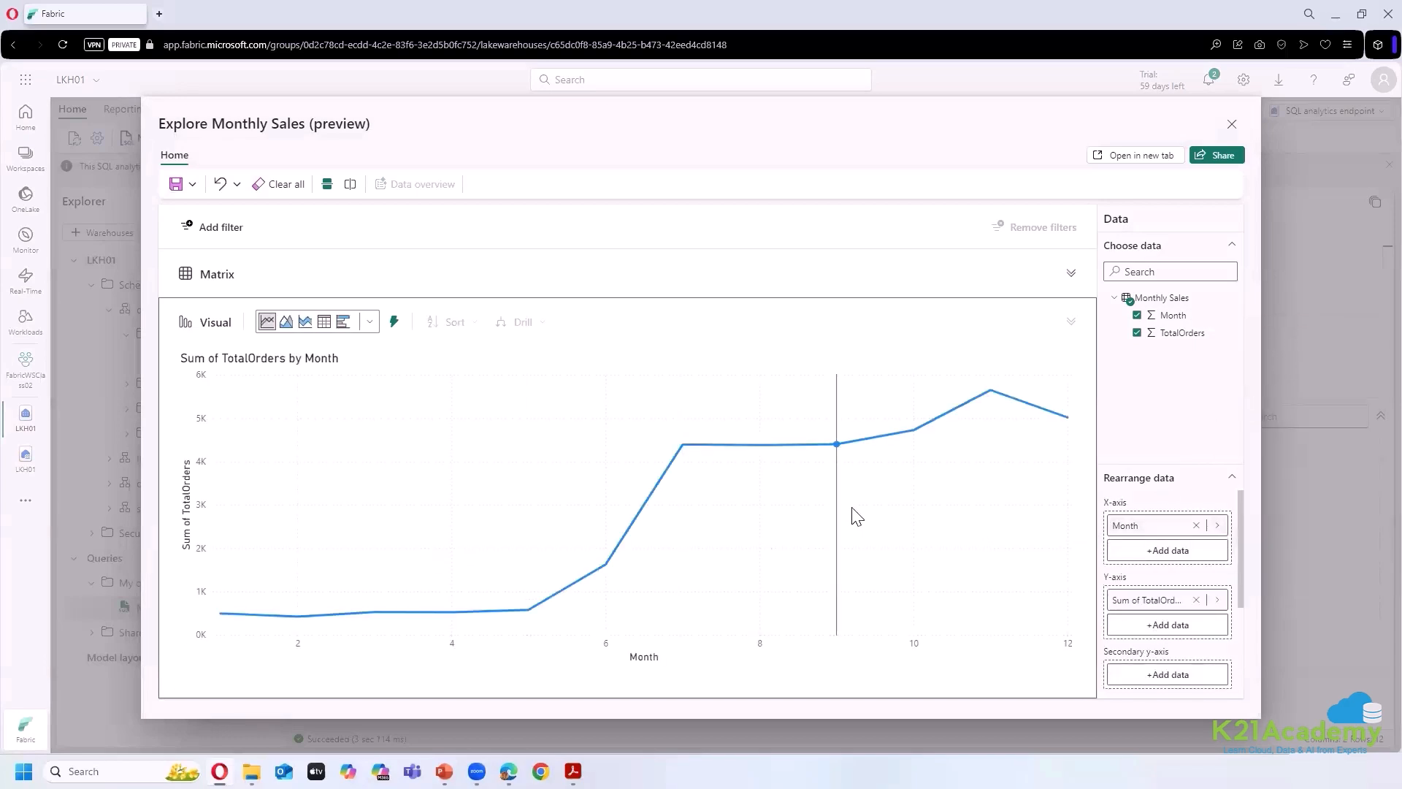
pyautogui.moveTo(856, 517)
# - Save the exploration as "Monthly Sales exploration" in the FabricWSClass02 workspace
pyautogui.click(192, 184)
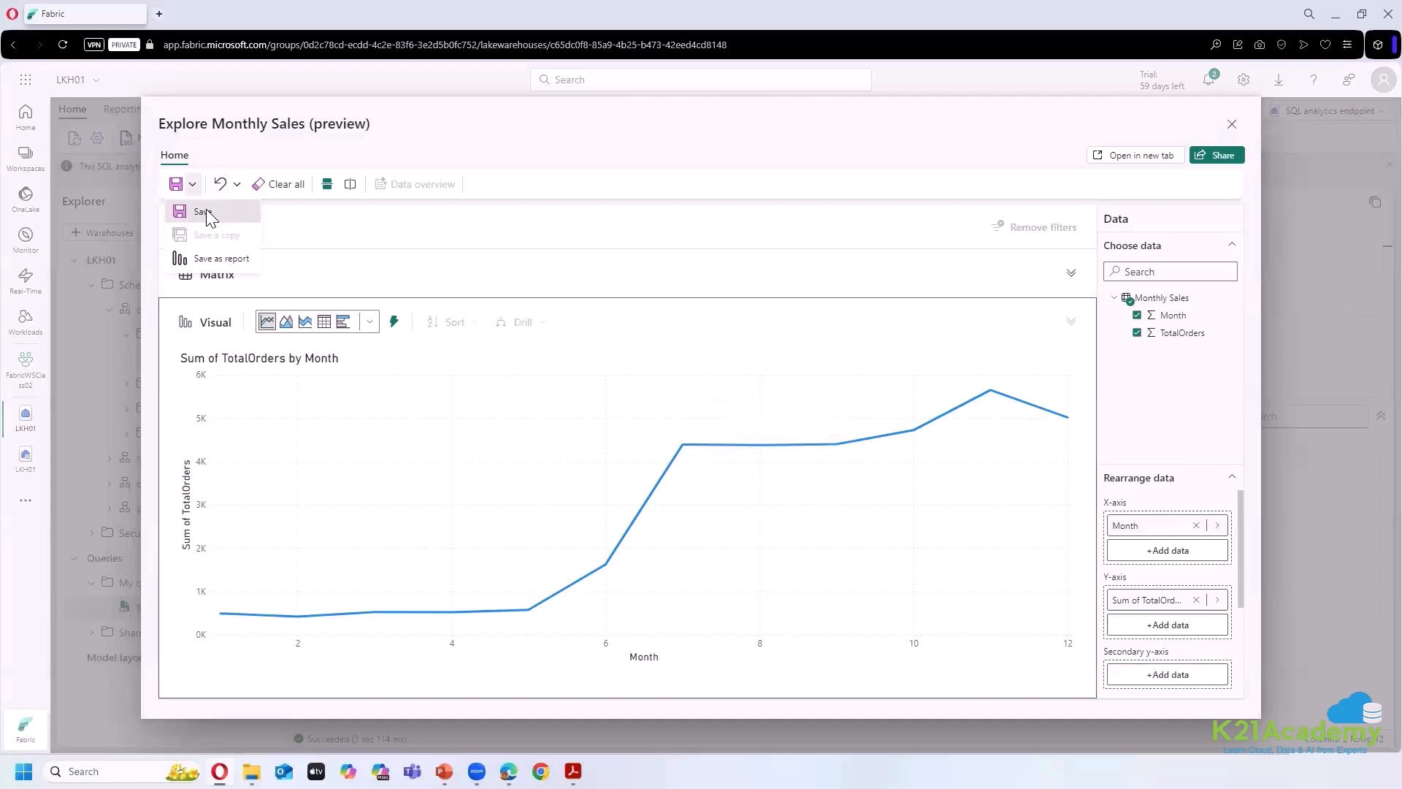
pyautogui.click(207, 217)
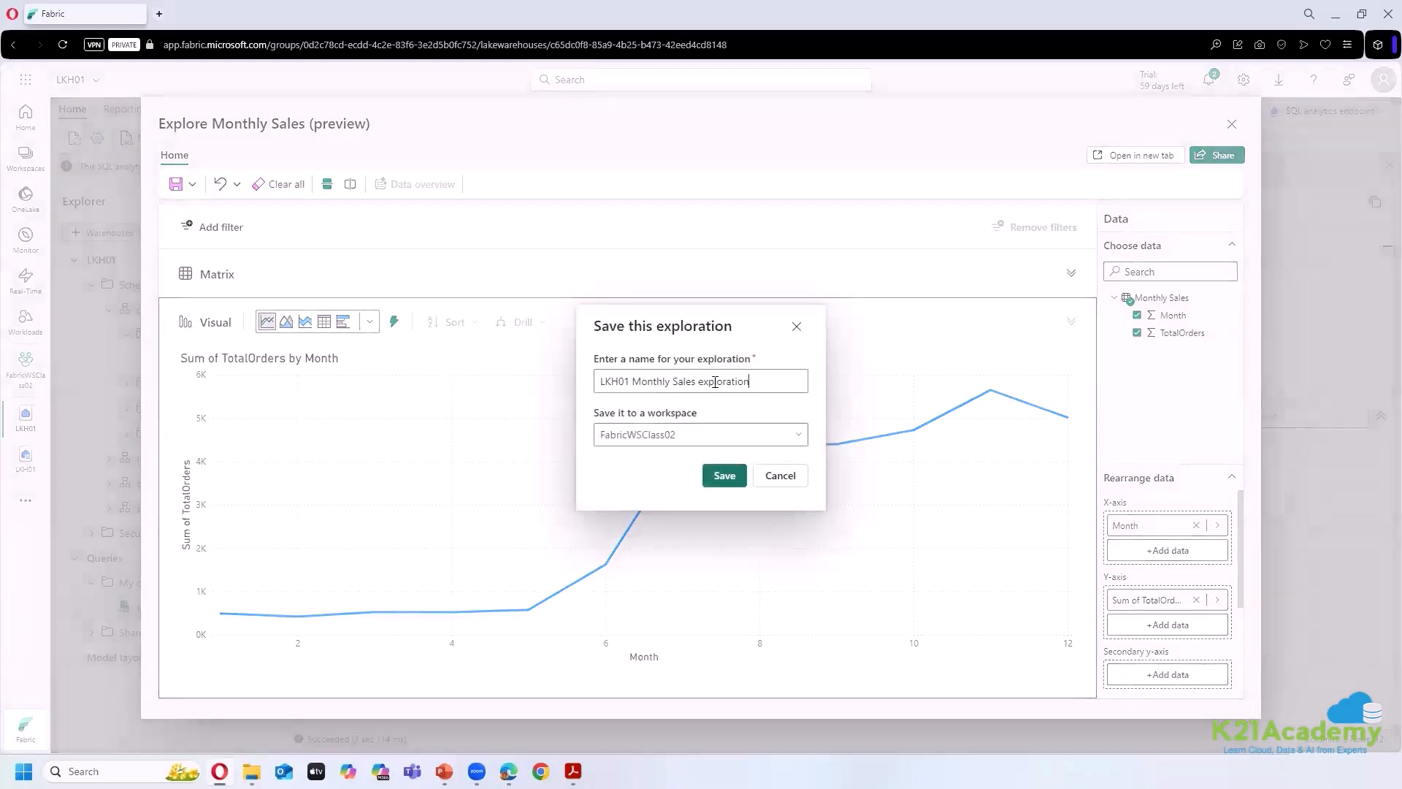
pyautogui.doubleClick(616, 379)
pyautogui.press('BackSpace')
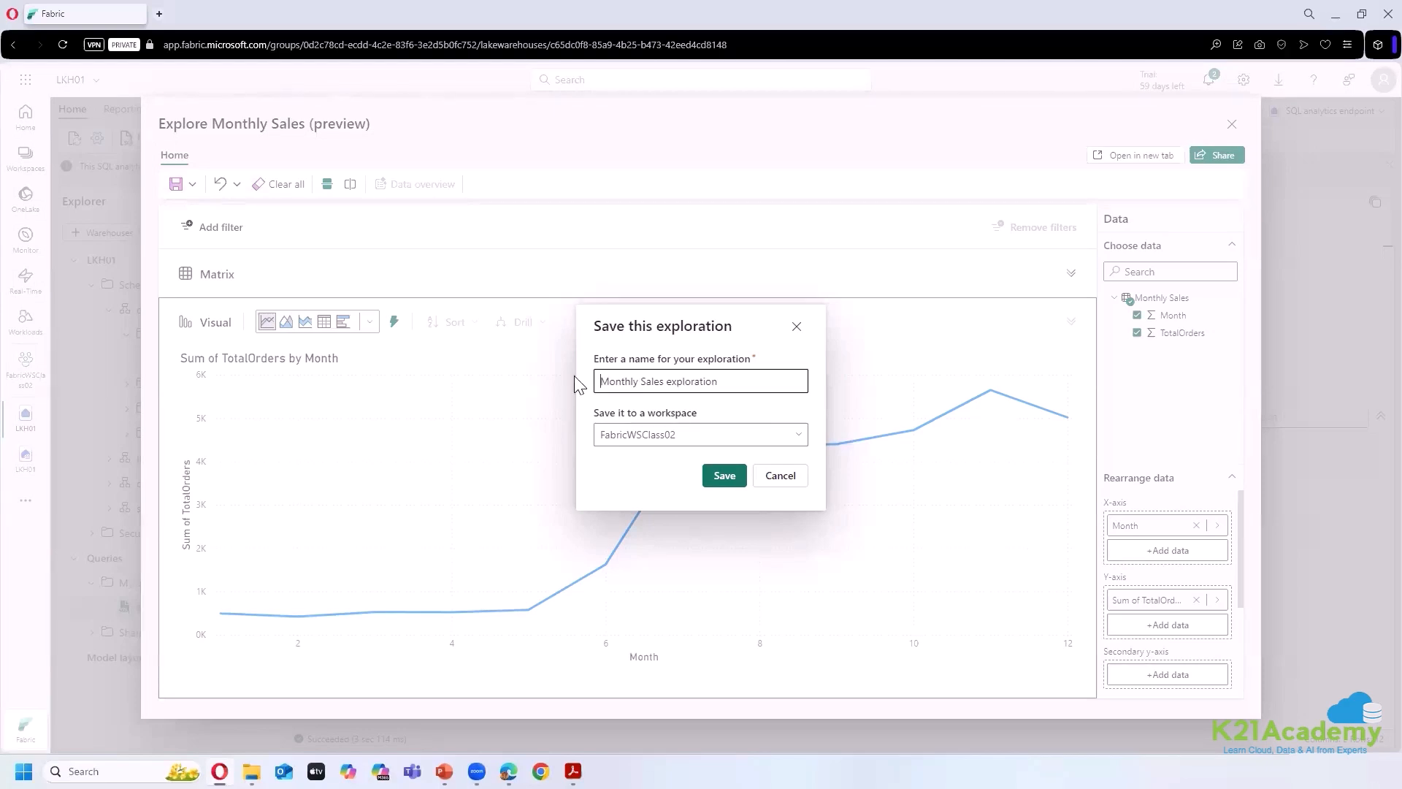
pyautogui.click(643, 437)
pyautogui.click(656, 486)
pyautogui.click(724, 475)
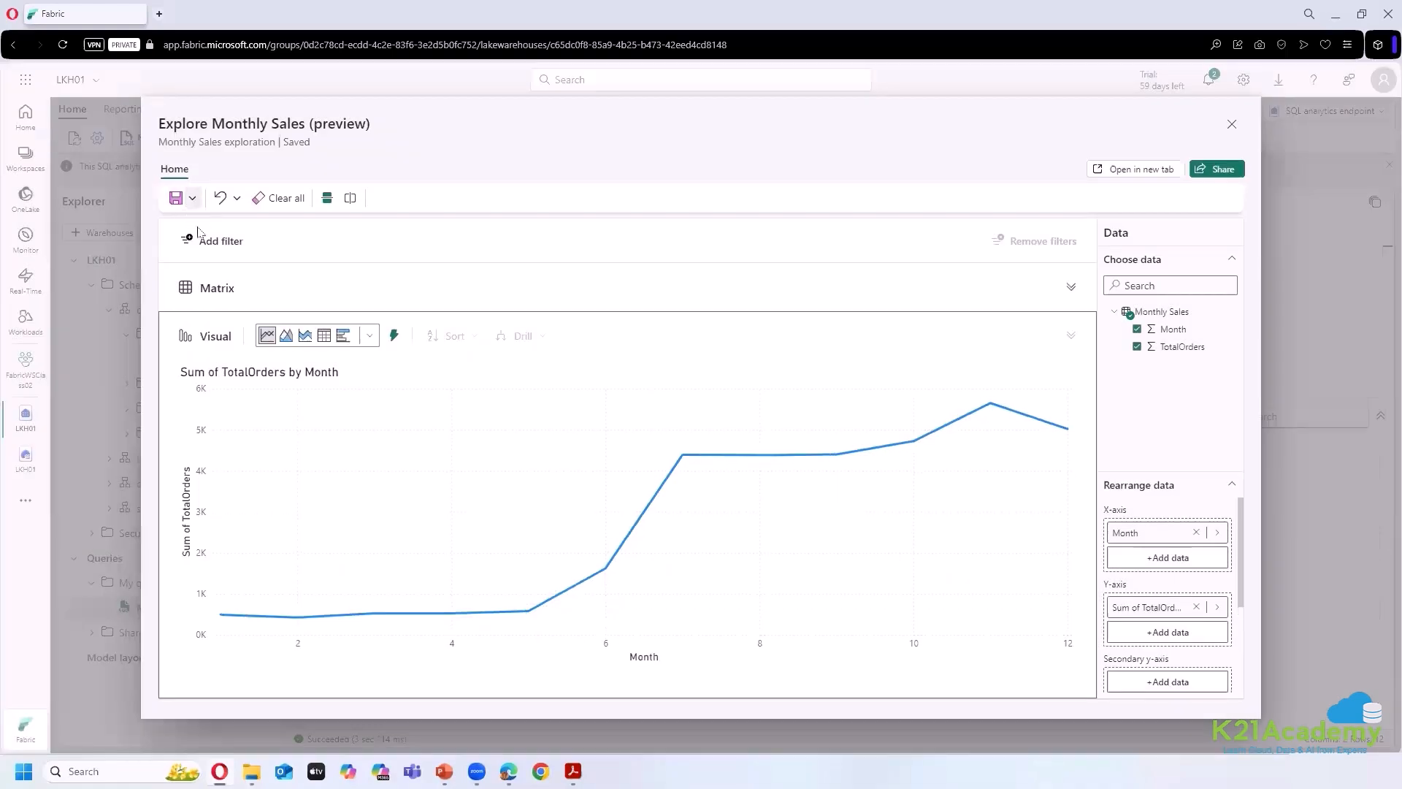
# - Check the save options available for the saved exploration and close it
pyautogui.click(192, 197)
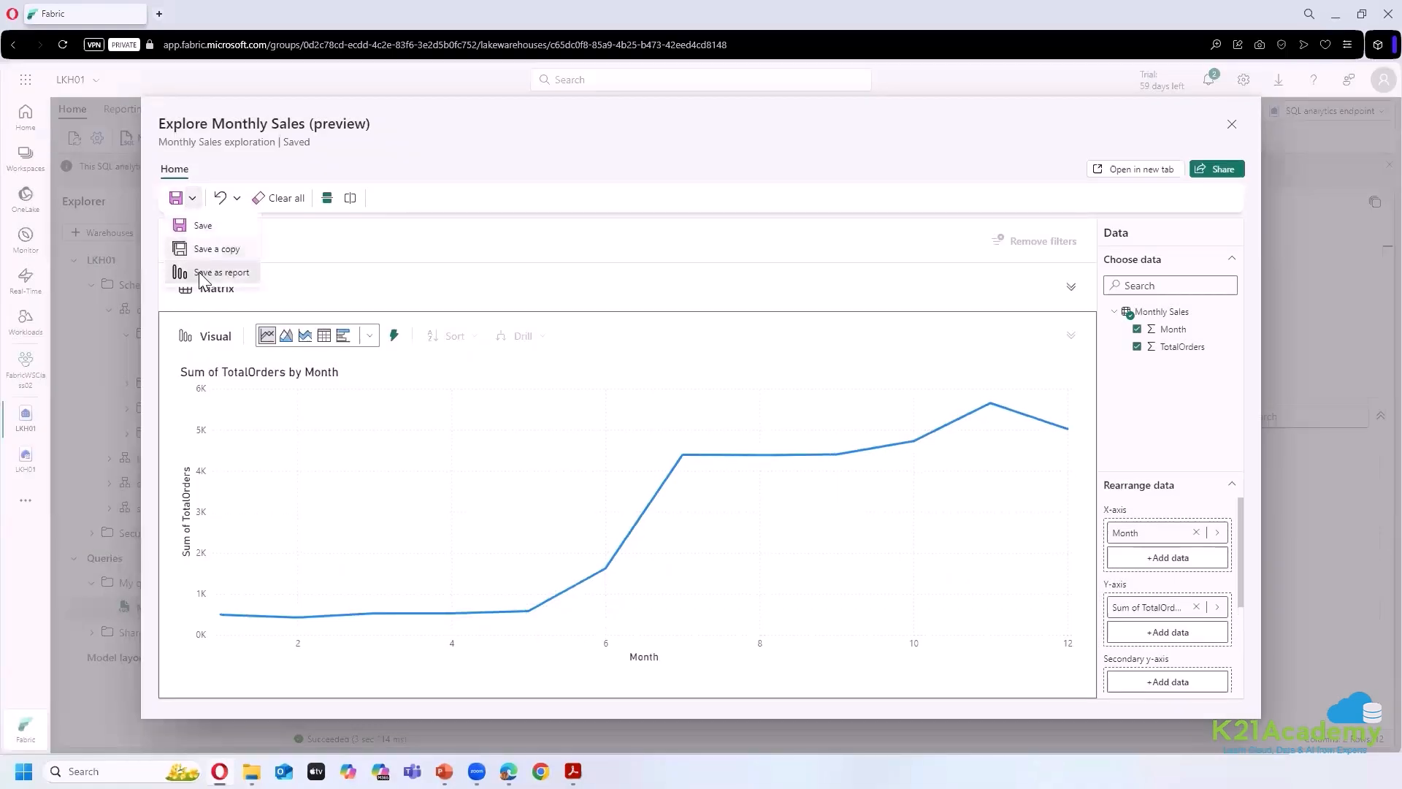
pyautogui.click(391, 261)
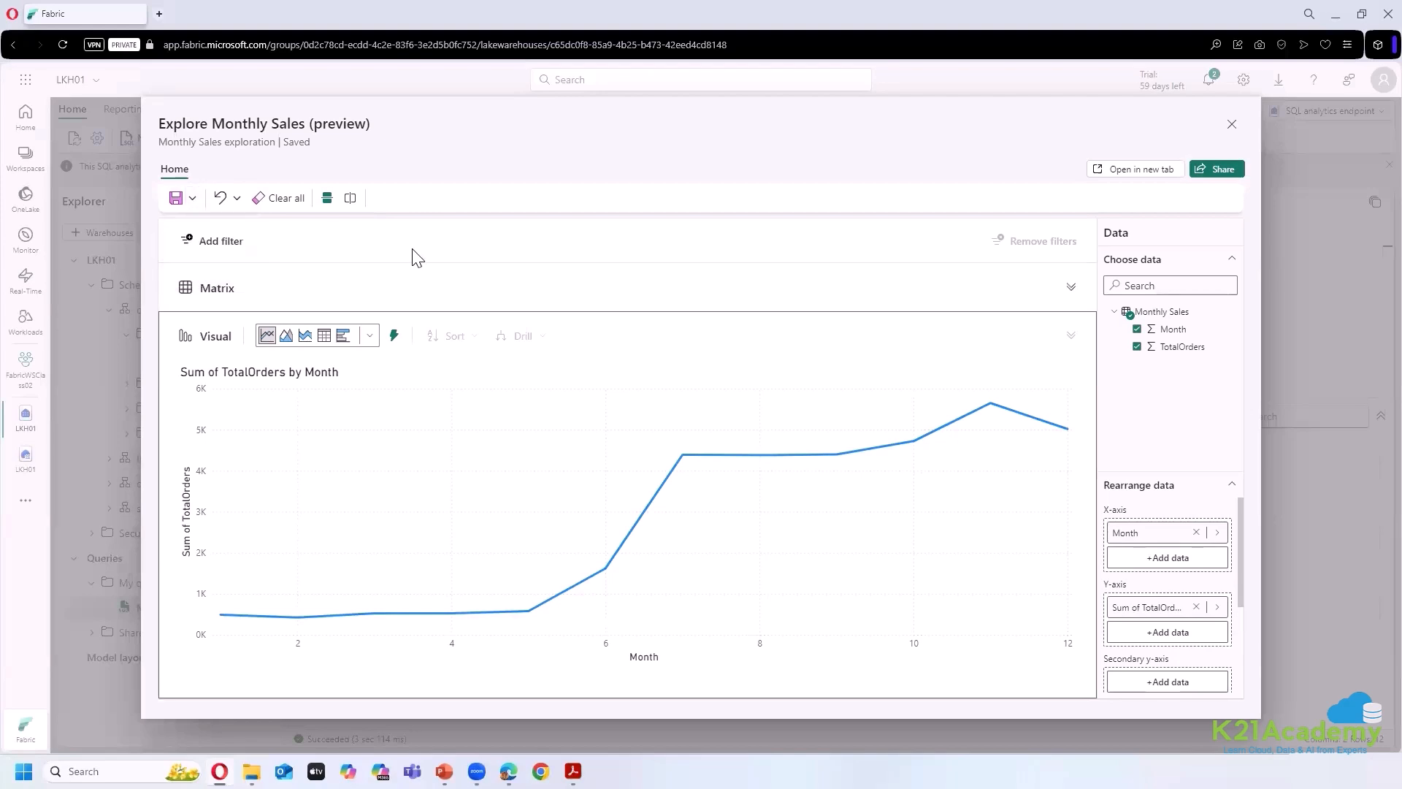
pyautogui.click(1231, 126)
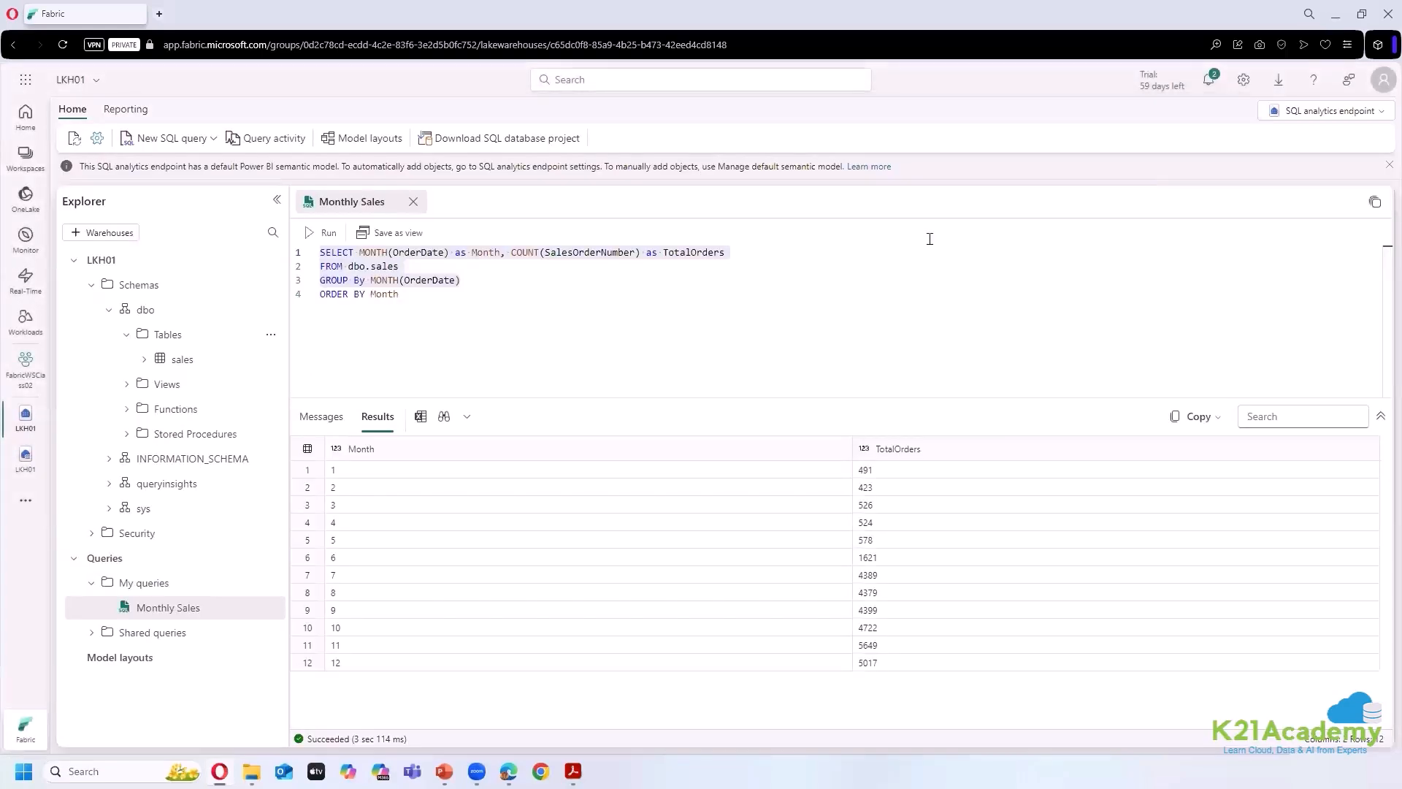
# - Save the SELECT through GROUP BY lines as the view MonthlySalesView in the dbo schema and expand the Views folder
pyautogui.click(578, 334)
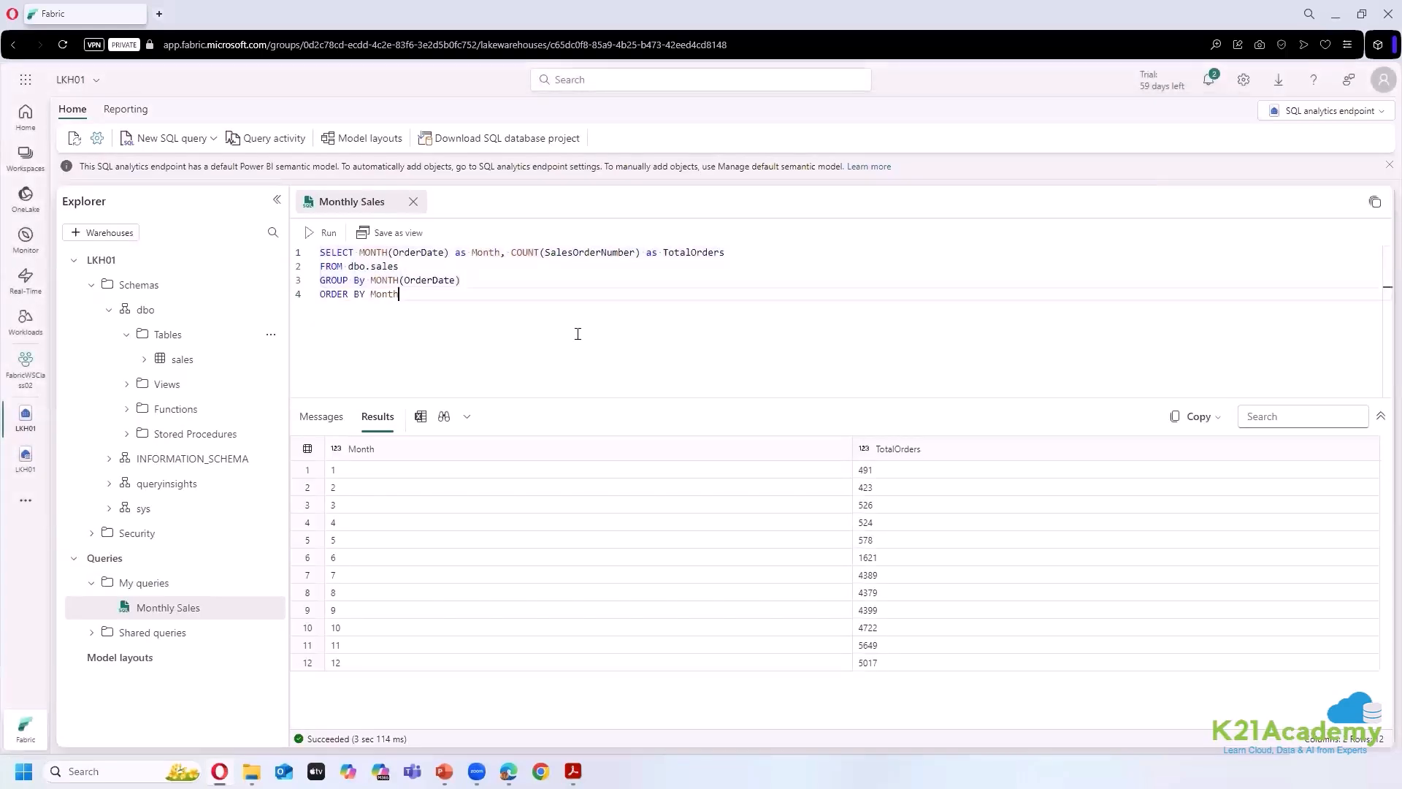
pyautogui.moveTo(494, 284); pyautogui.dragTo(320, 253)
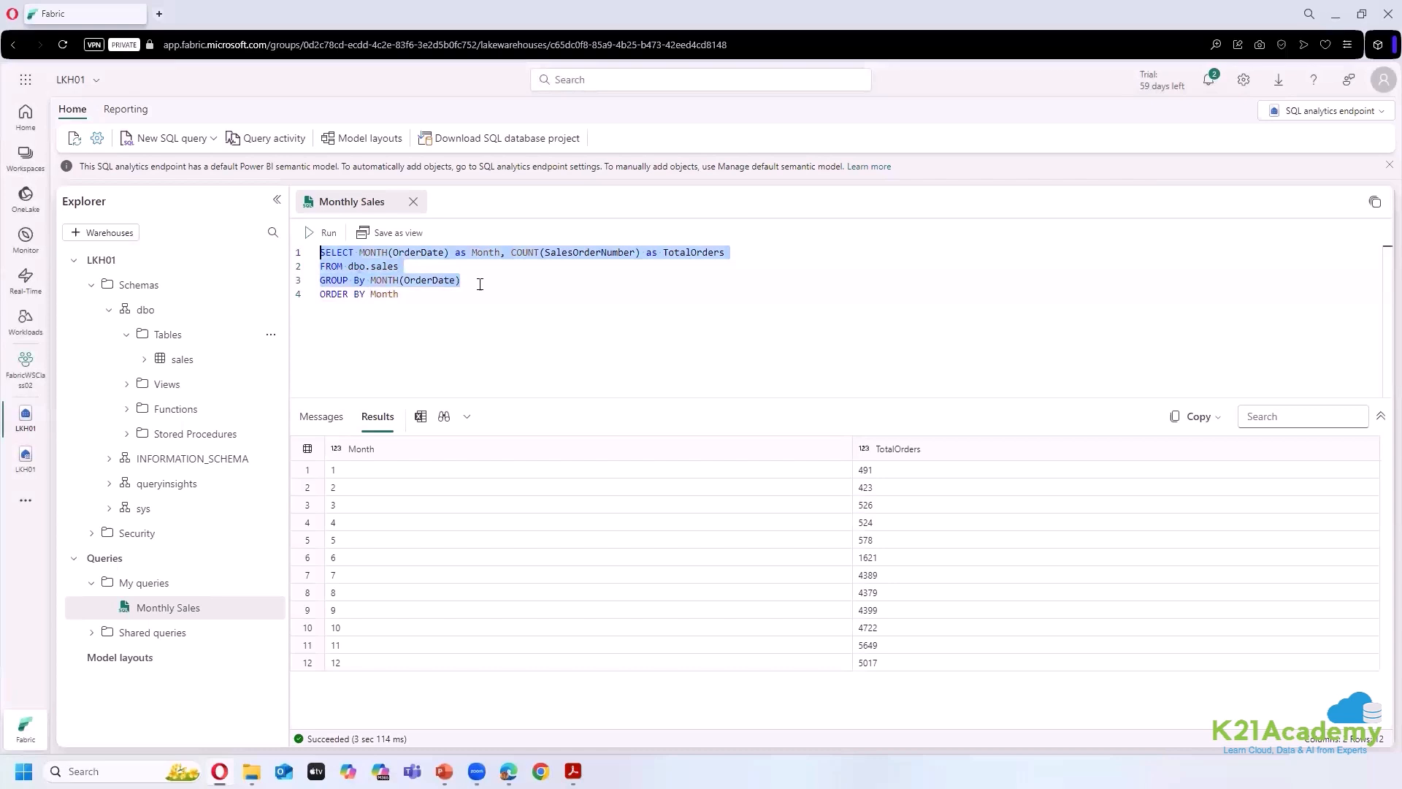
pyautogui.click(655, 310)
pyautogui.moveTo(461, 284); pyautogui.dragTo(312, 253)
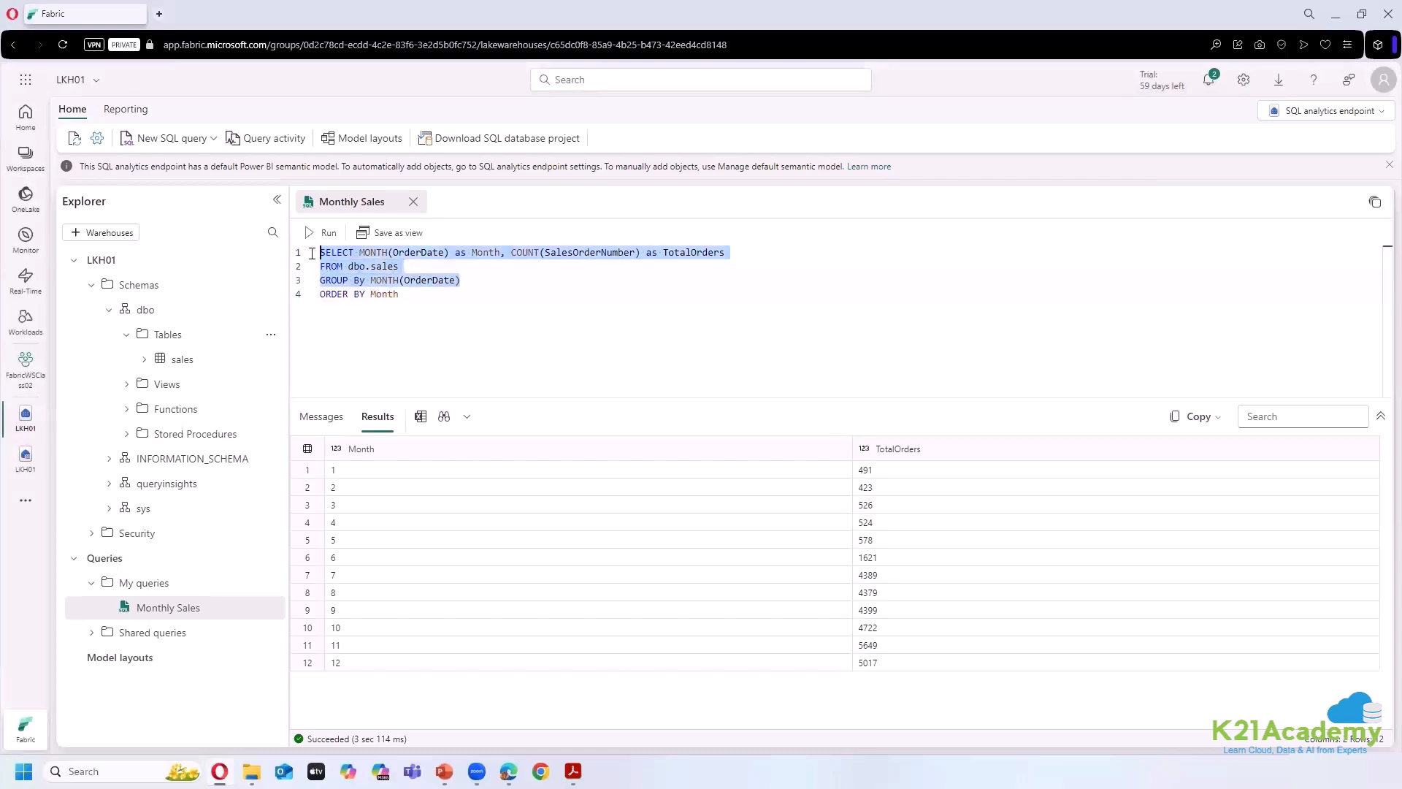
pyautogui.click(372, 233)
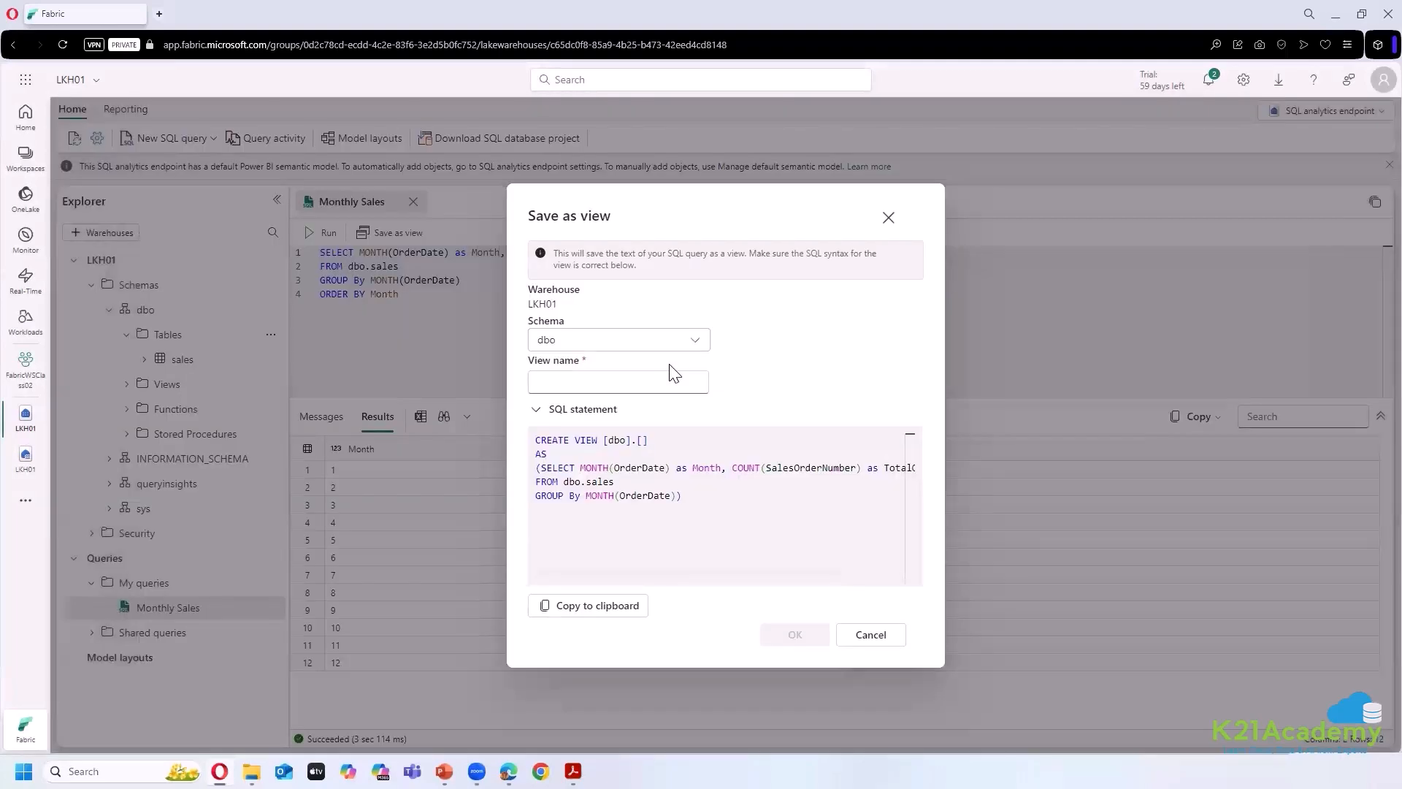
pyautogui.click(636, 383)
pyautogui.write('MonthlySales')
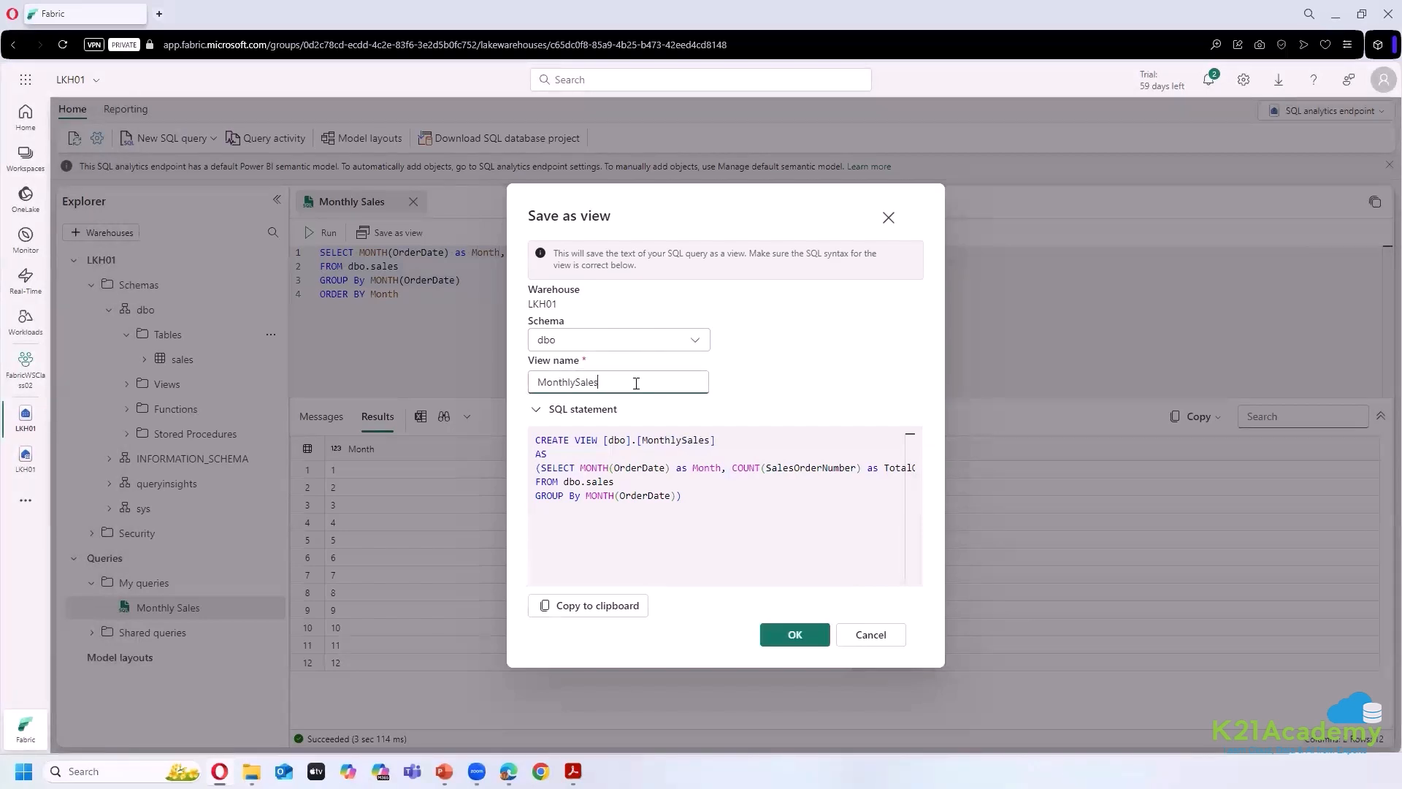
pyautogui.write('View')
pyautogui.click(764, 642)
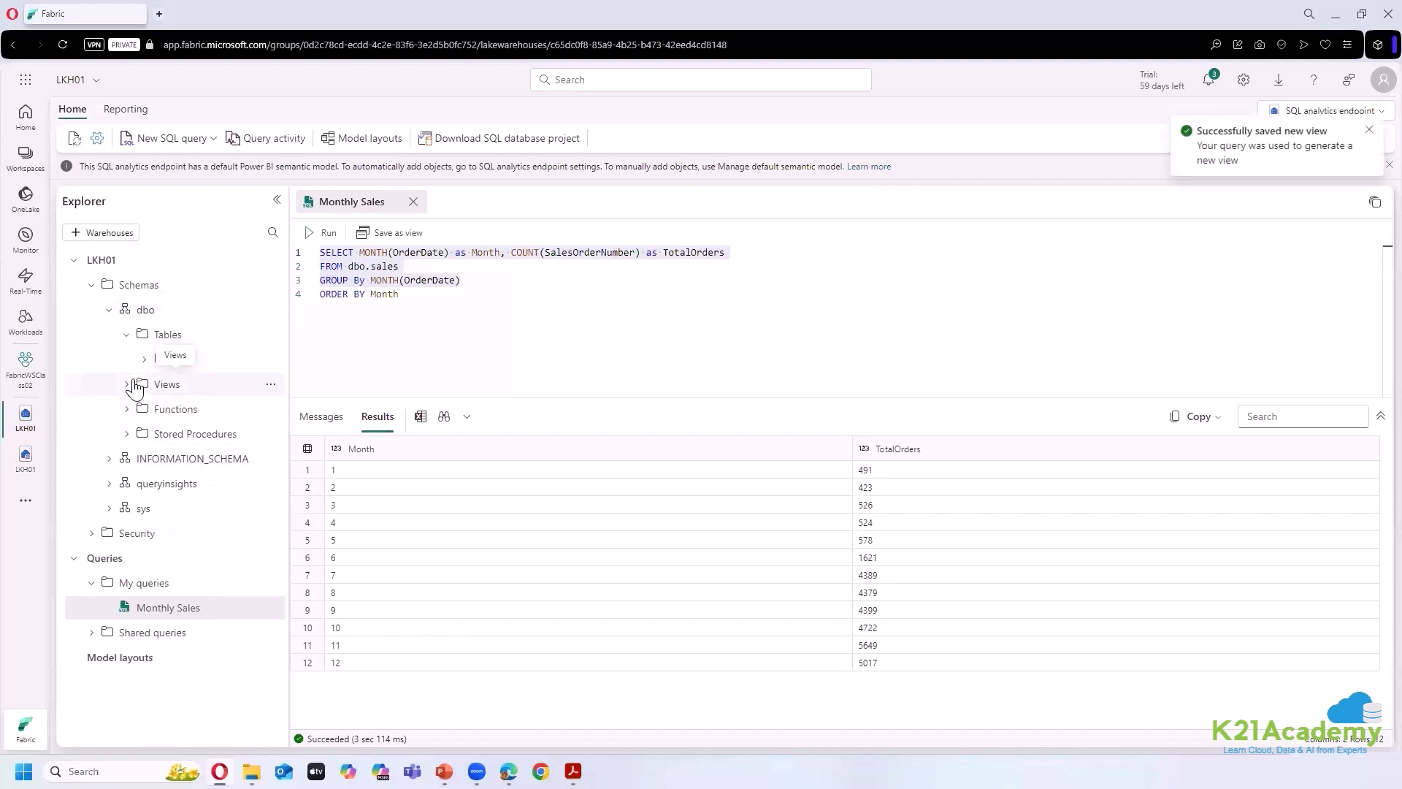
pyautogui.click(133, 386)
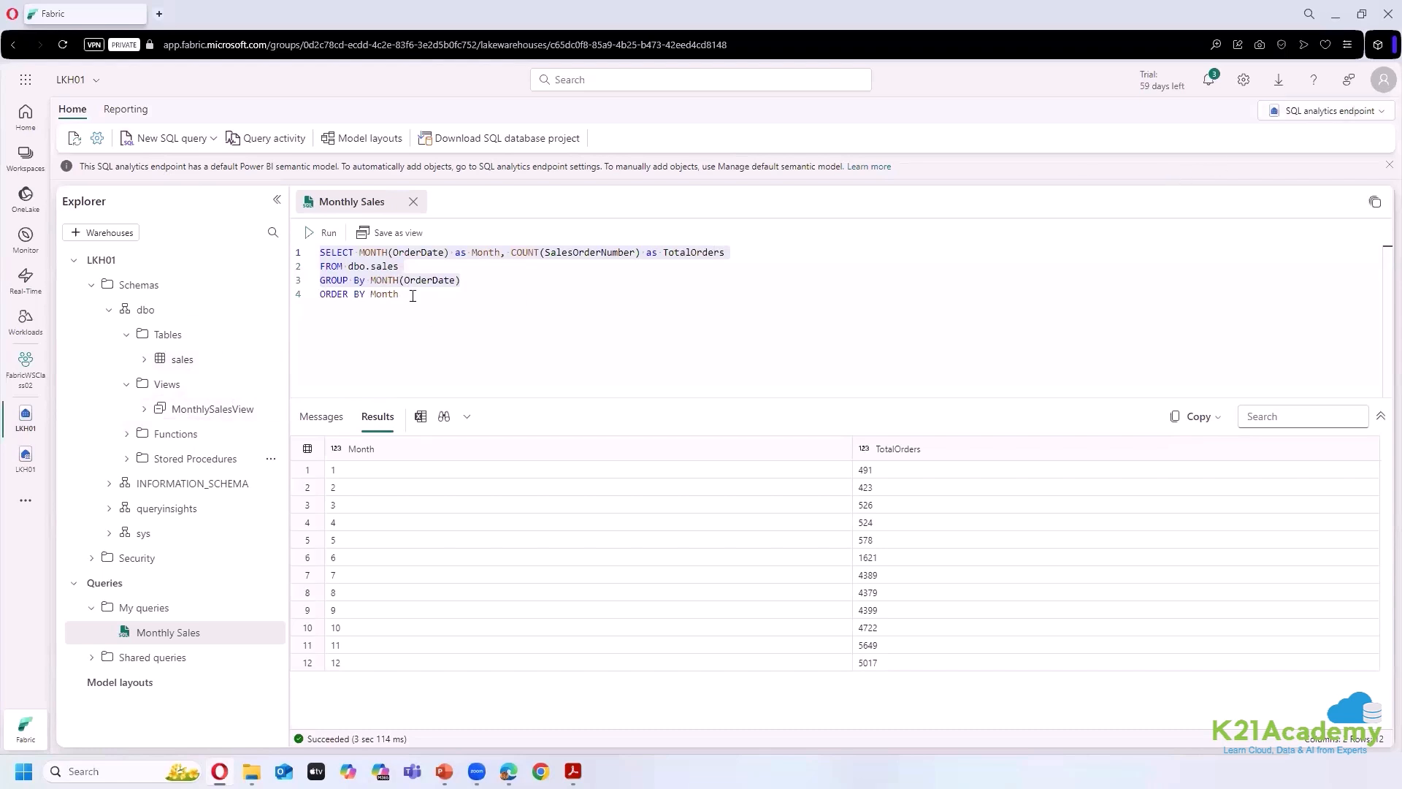
pyautogui.click(462, 280)
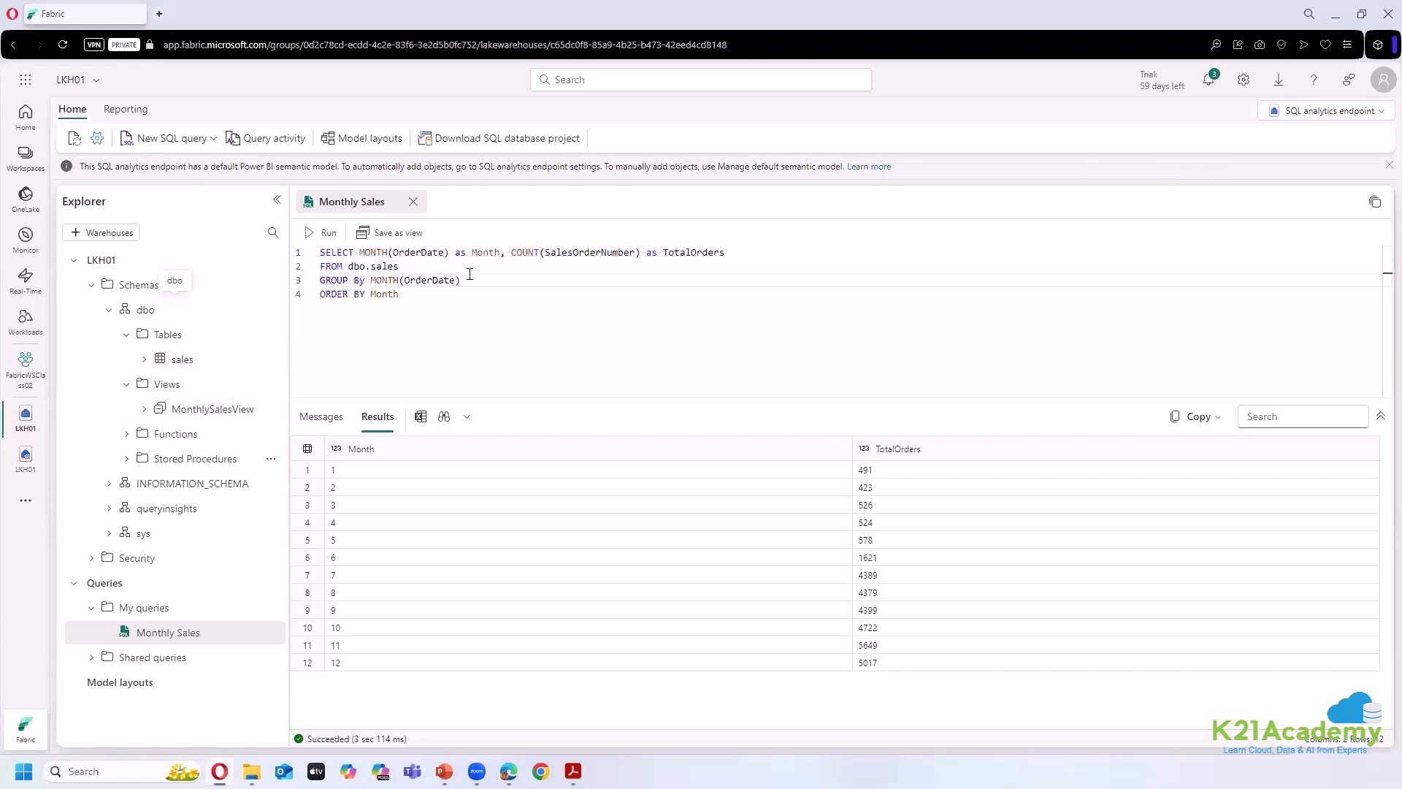
# - Query the top 100 rows of MonthlySalesView in a new SQL query
pyautogui.moveTo(460, 280); pyautogui.dragTo(309, 247)
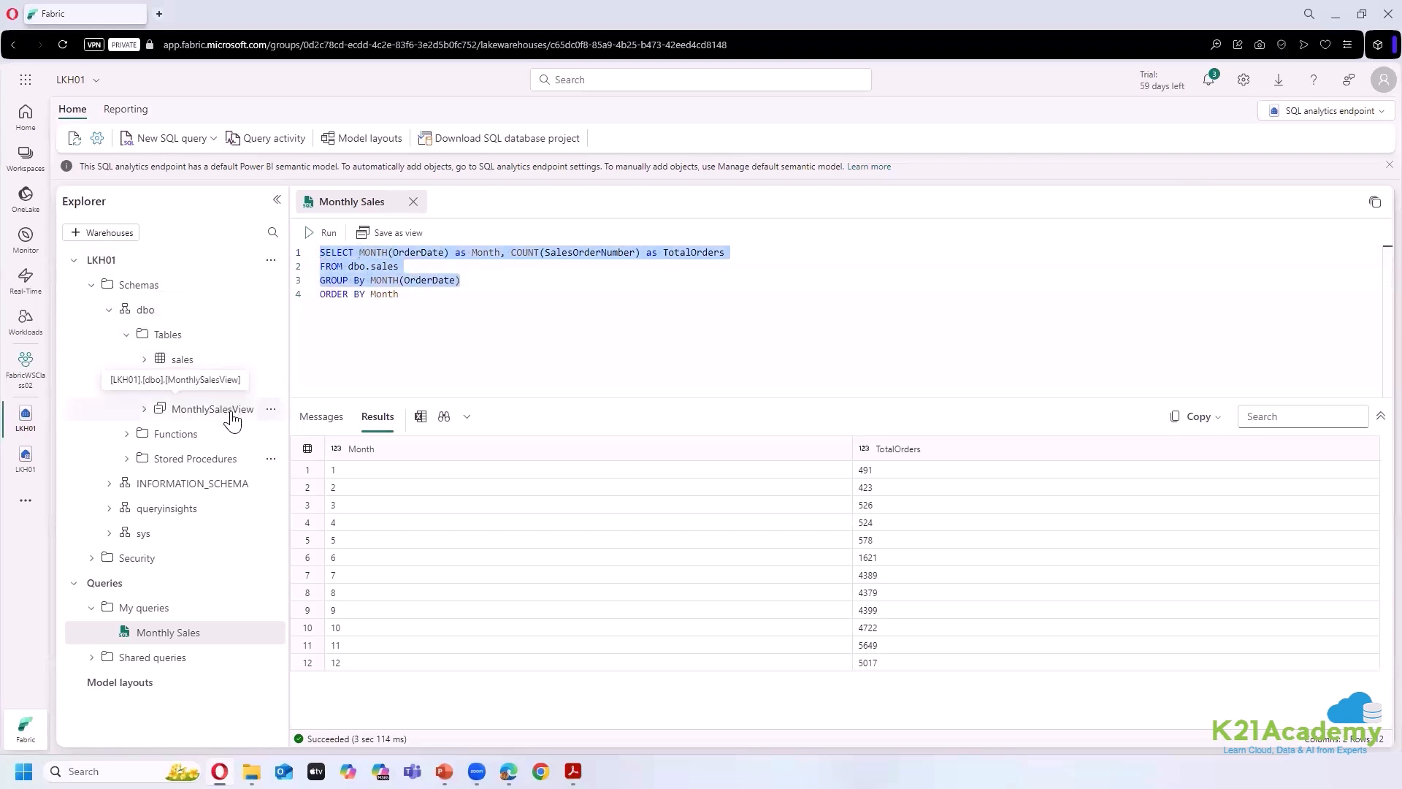
pyautogui.click(272, 412)
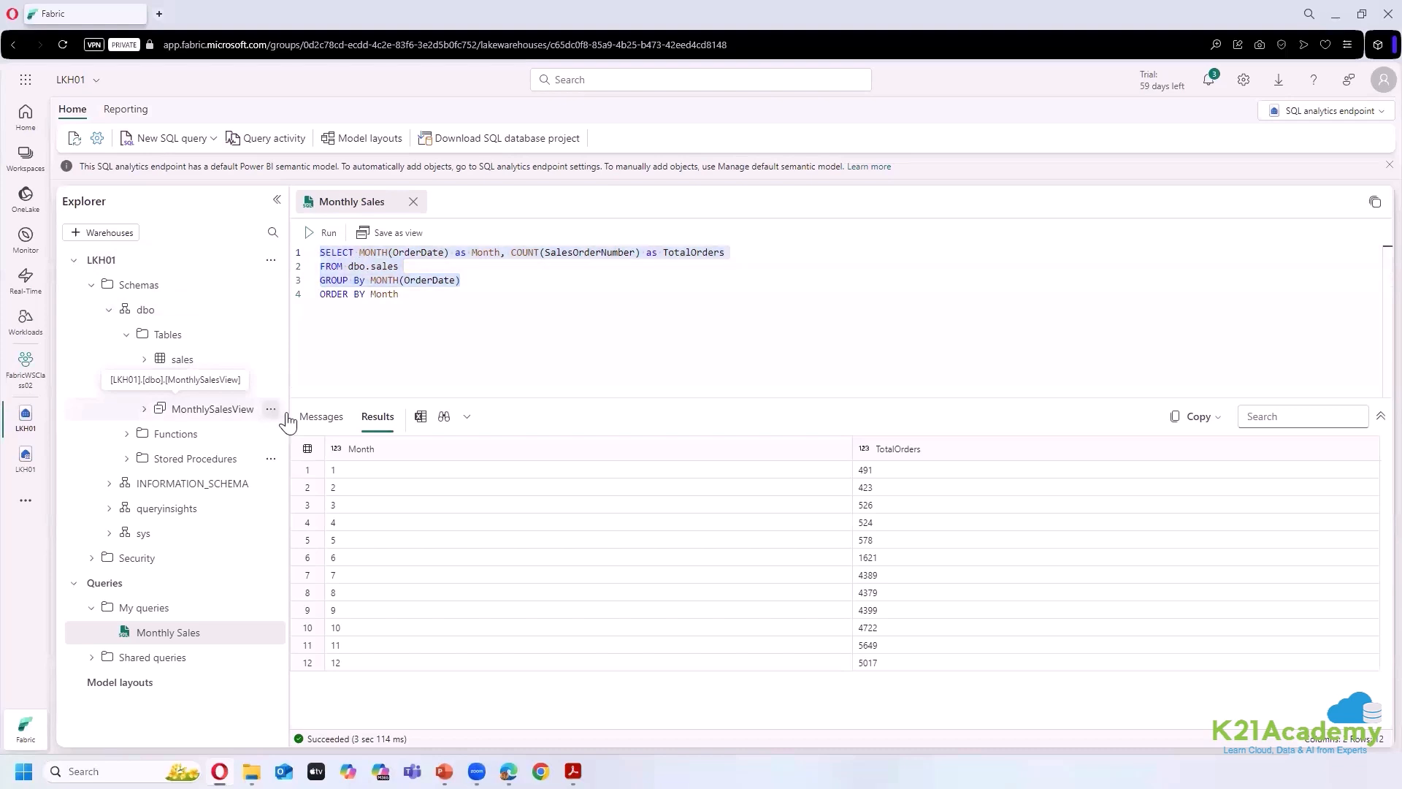
pyautogui.click(273, 411)
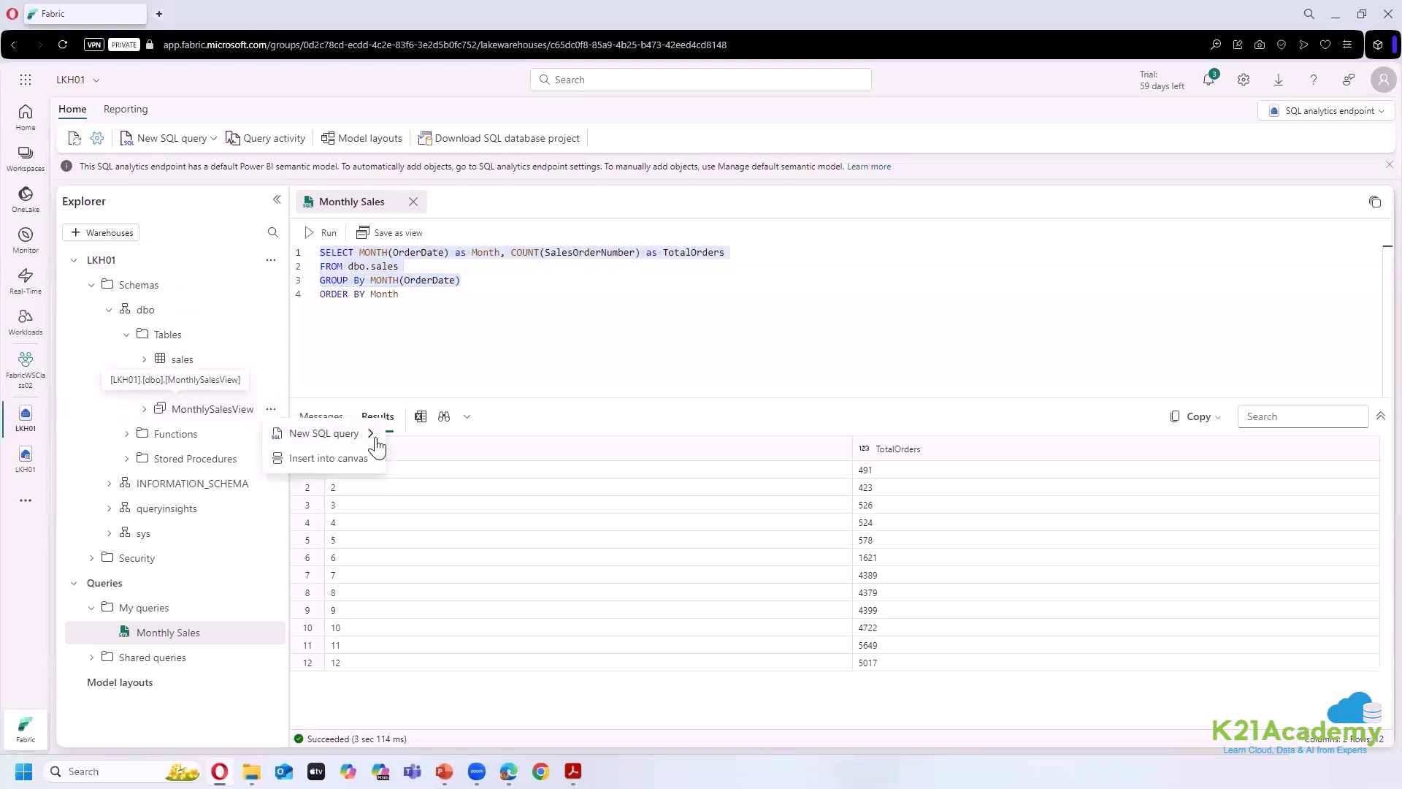
pyautogui.click(368, 434)
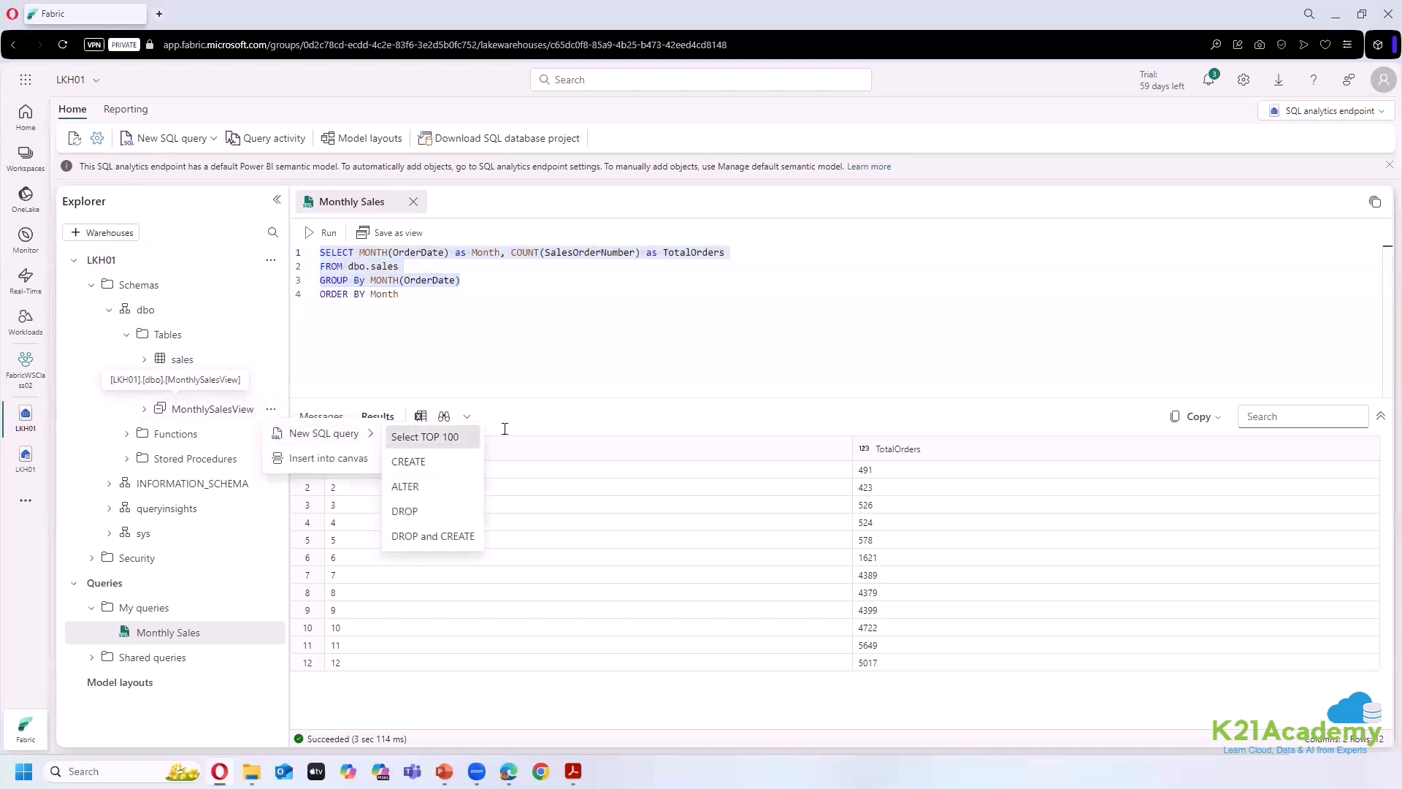
pyautogui.click(441, 438)
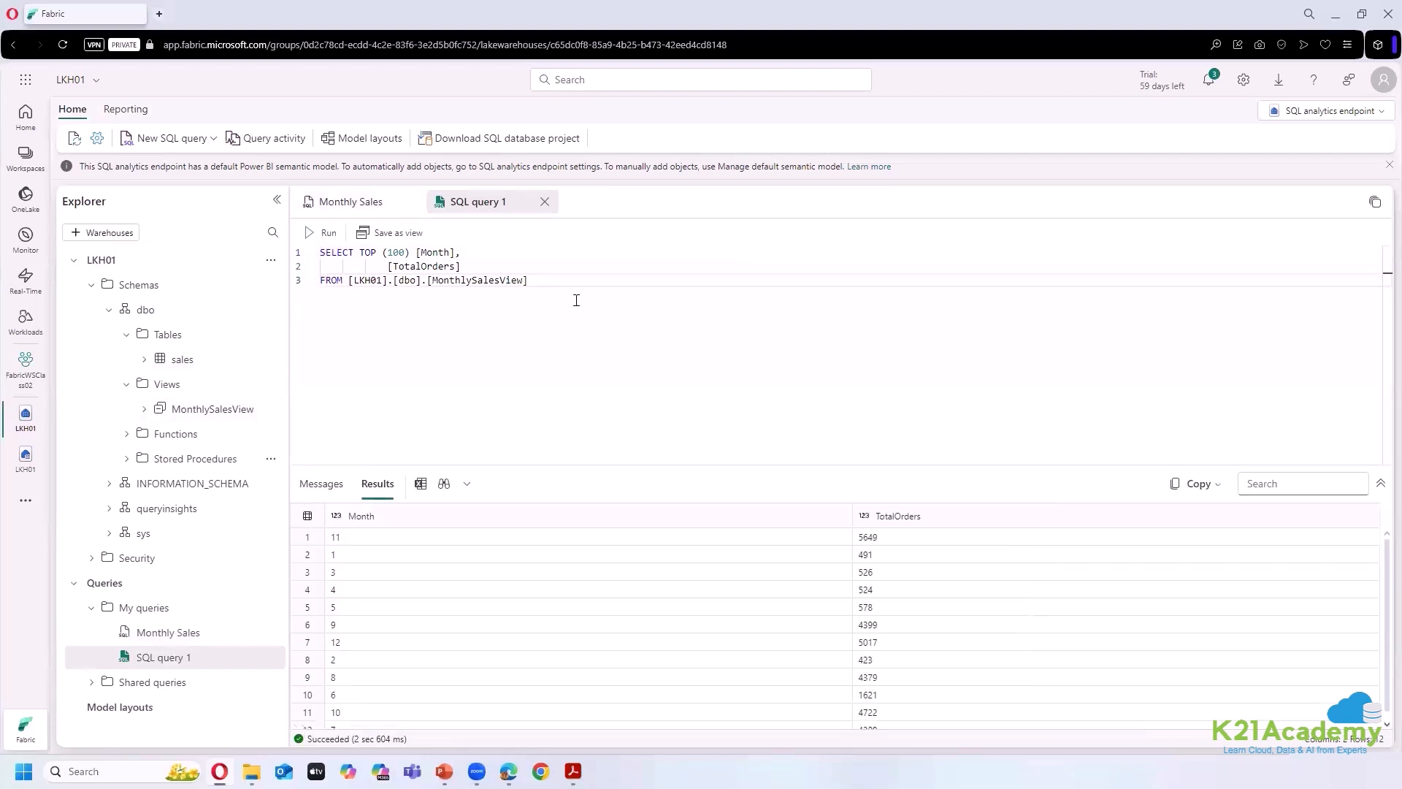
# - Compare the row order of the MonthlySalesView results with that of the Monthly Sales query results
pyautogui.click(375, 211)
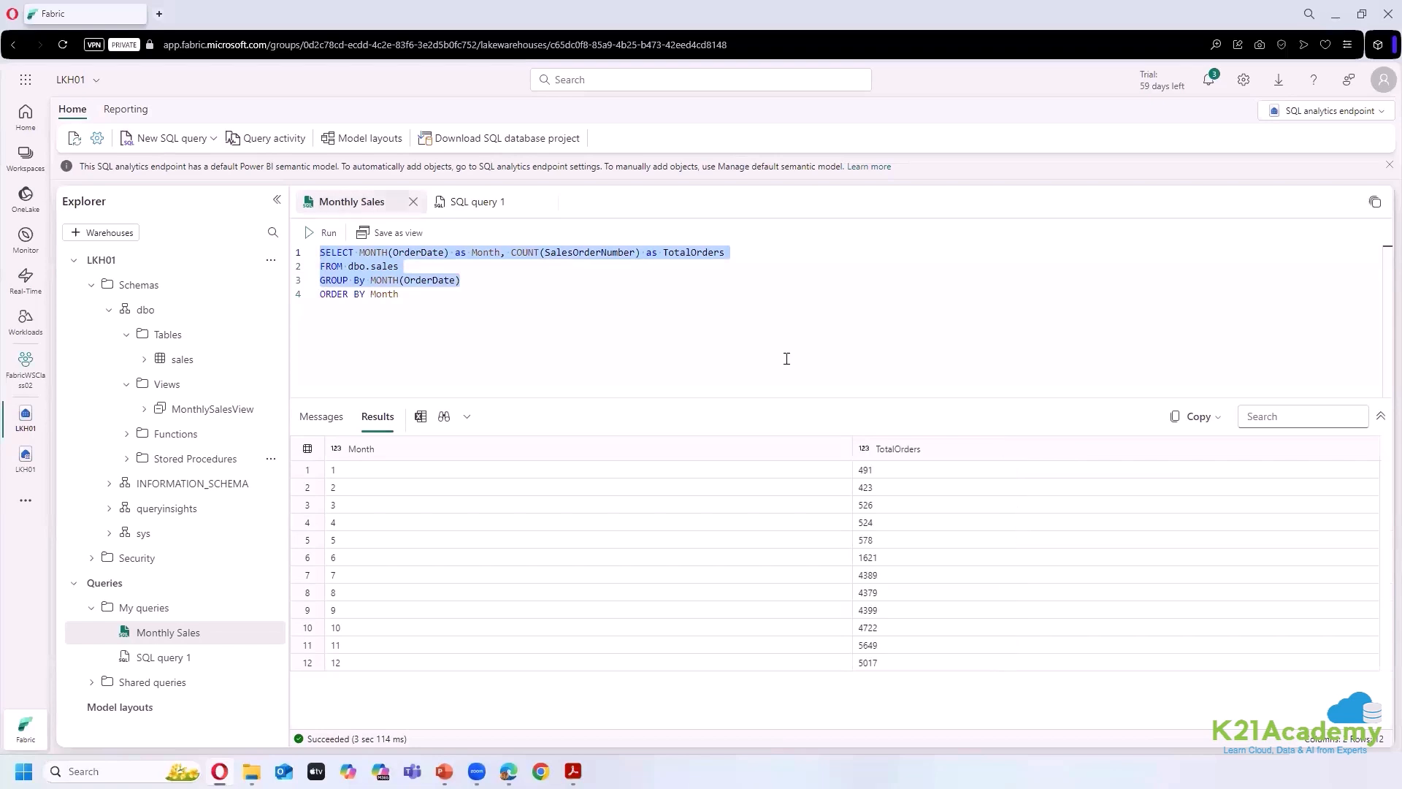
pyautogui.click(494, 209)
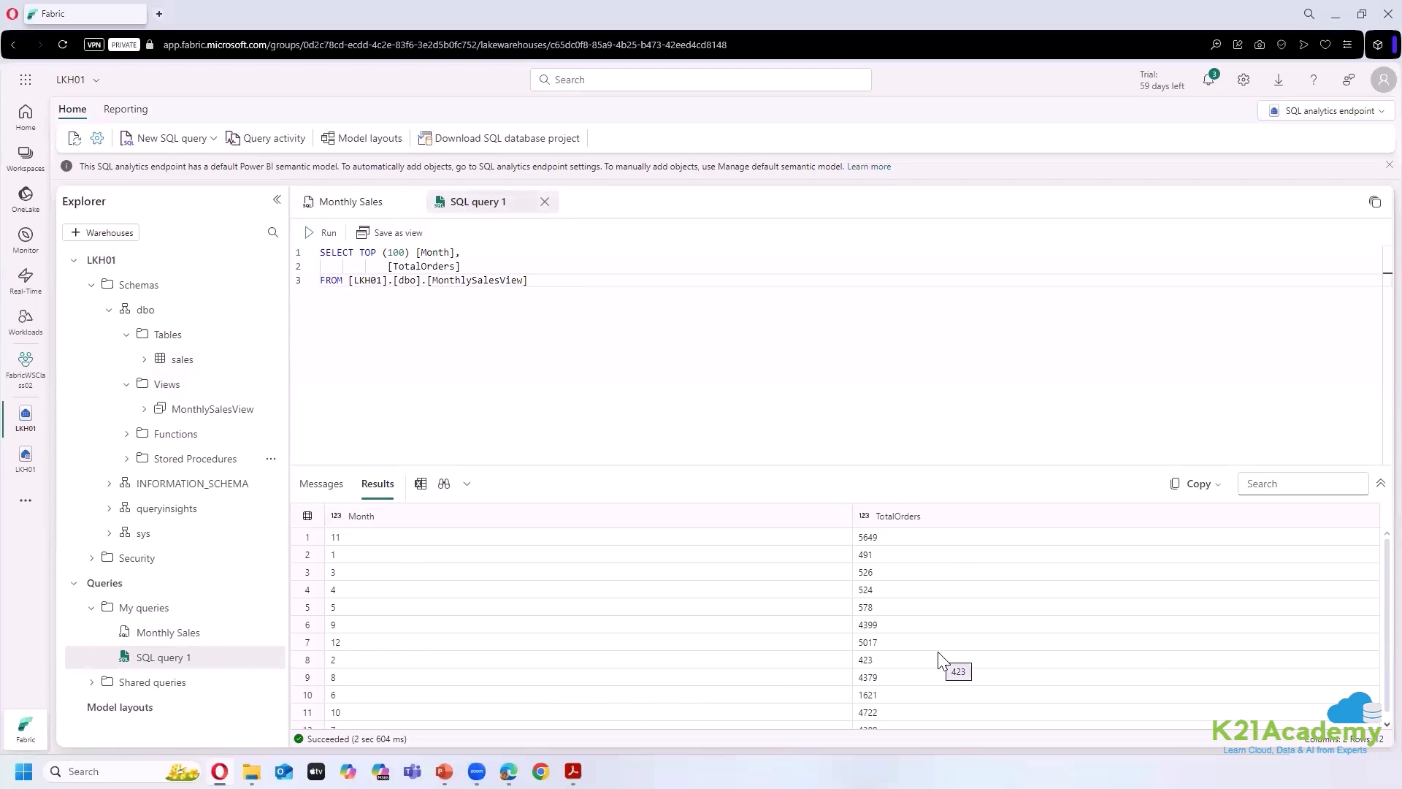
pyautogui.click(361, 203)
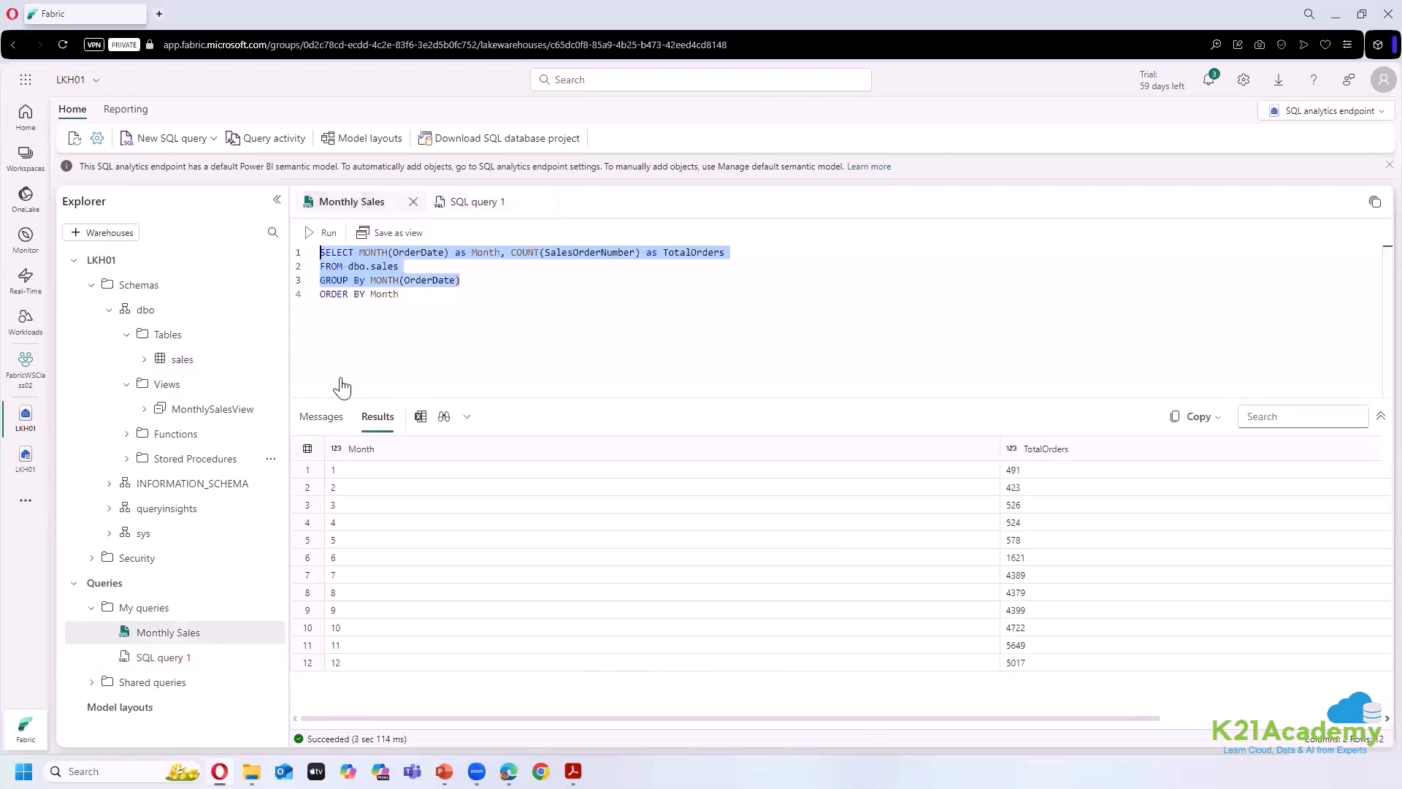
# - View the saved Monthly Sales exploration from the FabricWSClass02 workspace and return to the workspace's item list
pyautogui.click(24, 375)
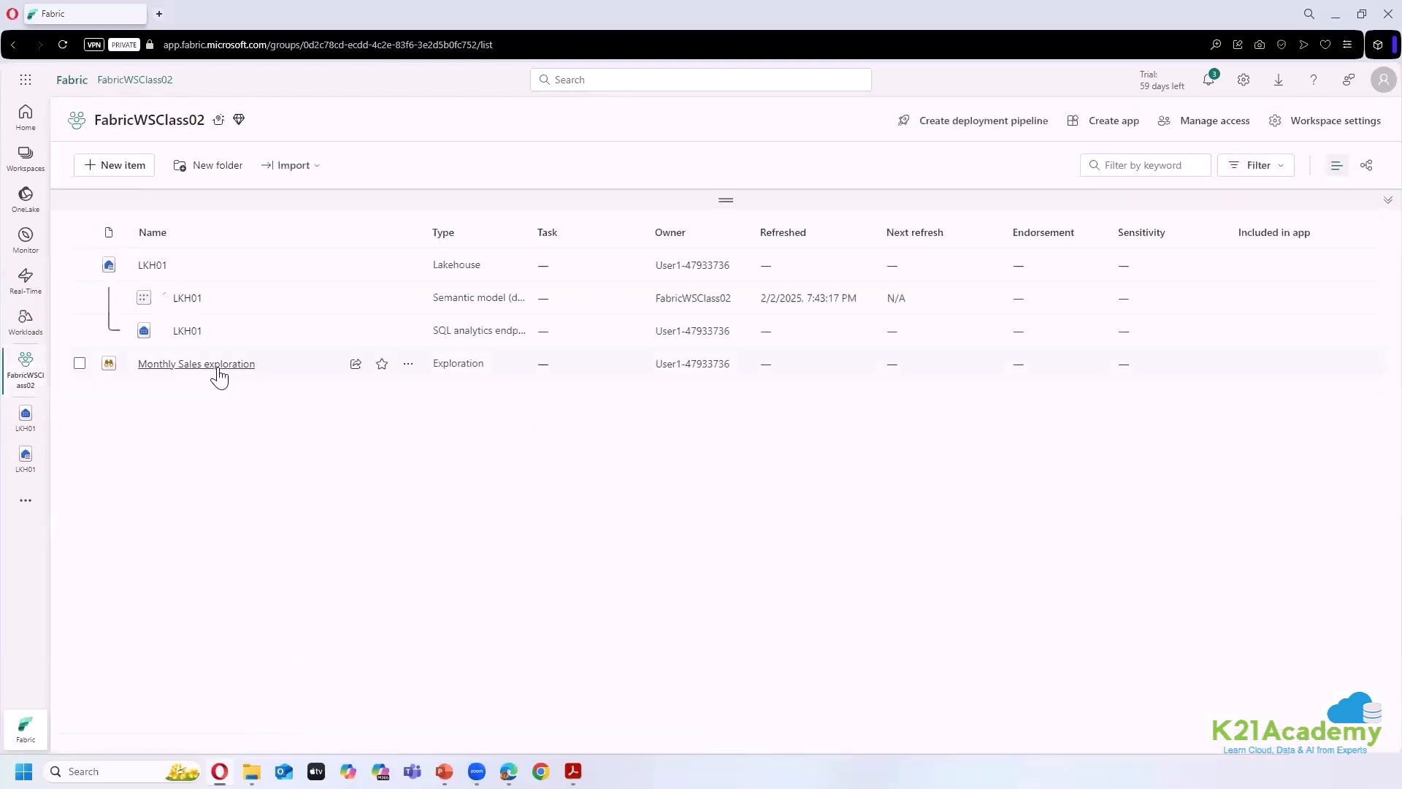
pyautogui.click(219, 365)
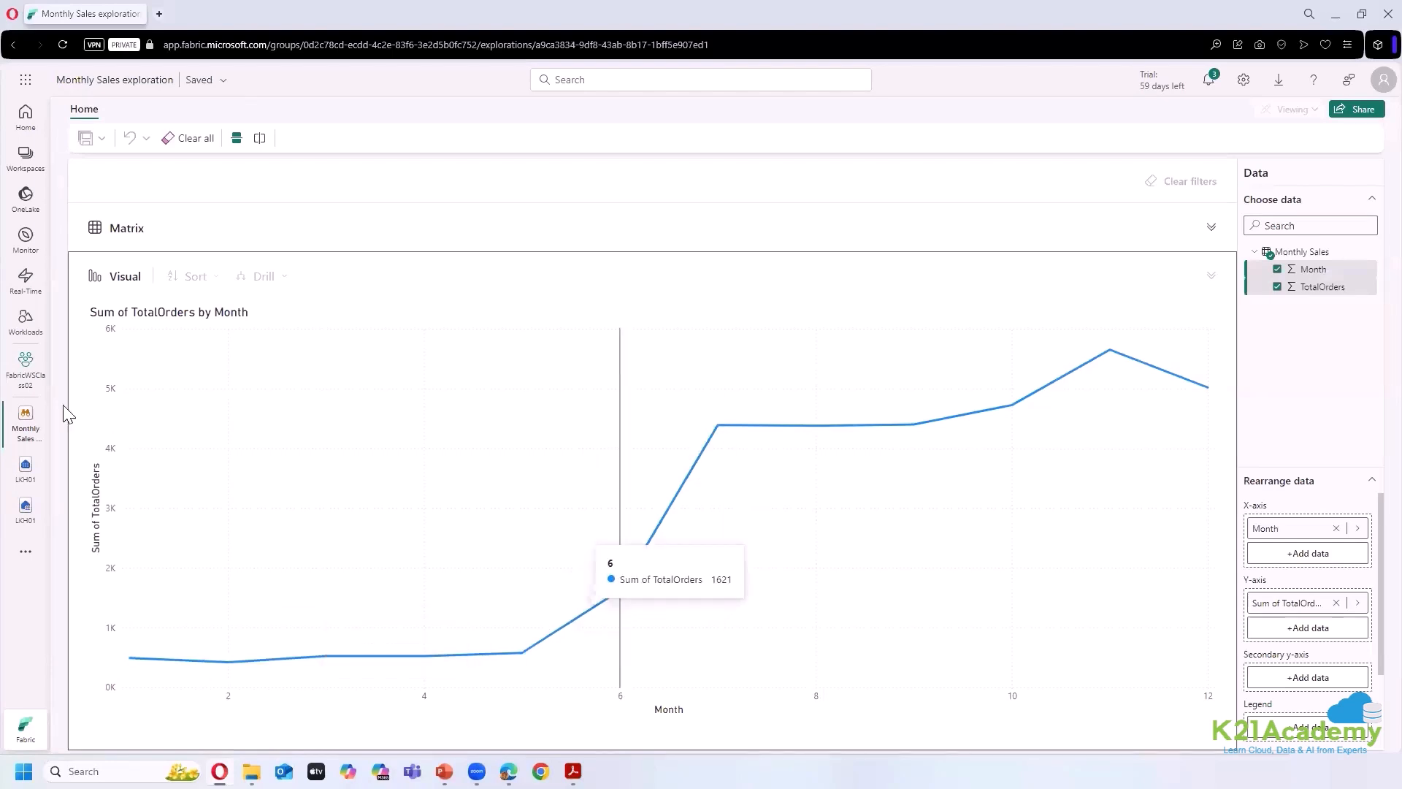
pyautogui.click(26, 365)
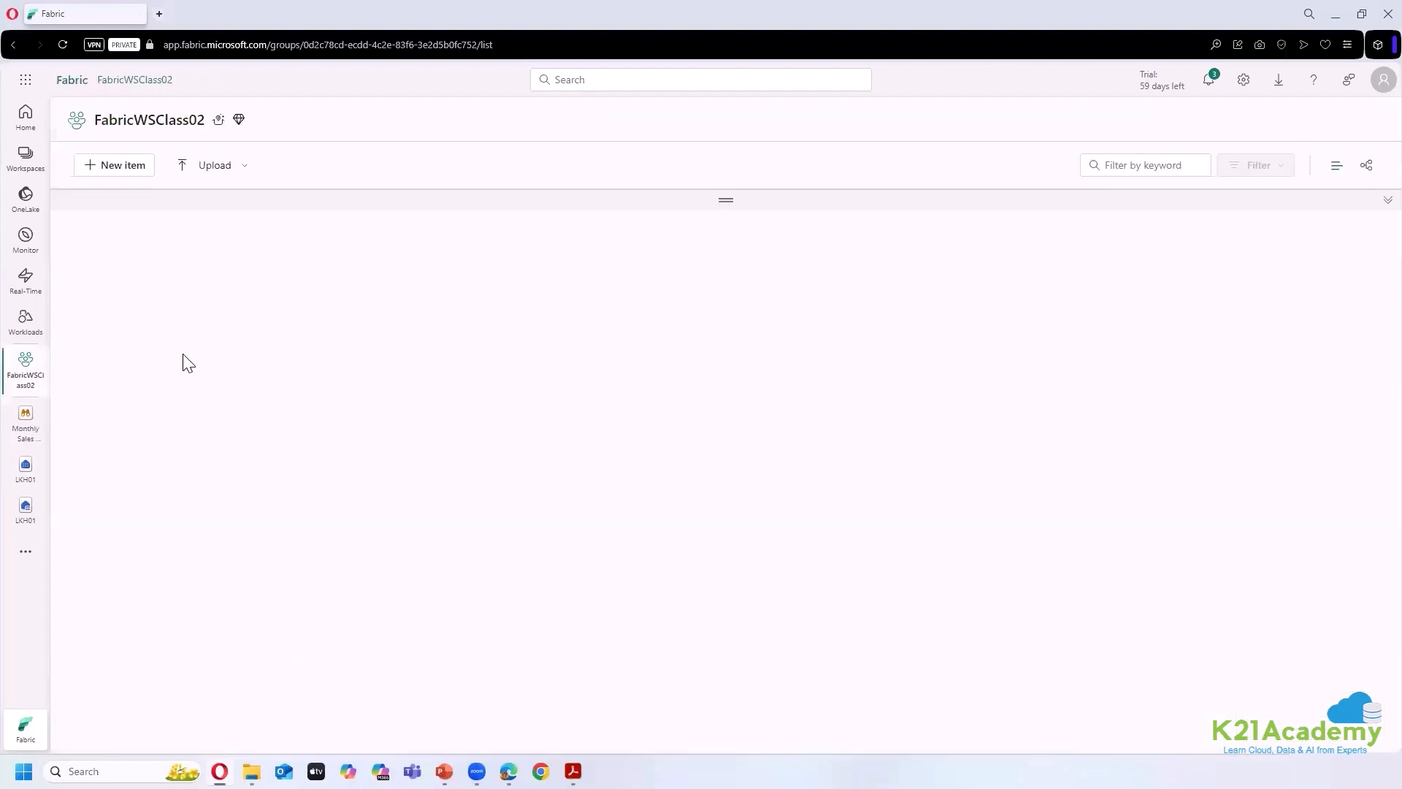
# - Reopen the LKH01 SQL analytics endpoint, widen the Explorer pane slightly and close SQL query 1
pyautogui.click(187, 331)
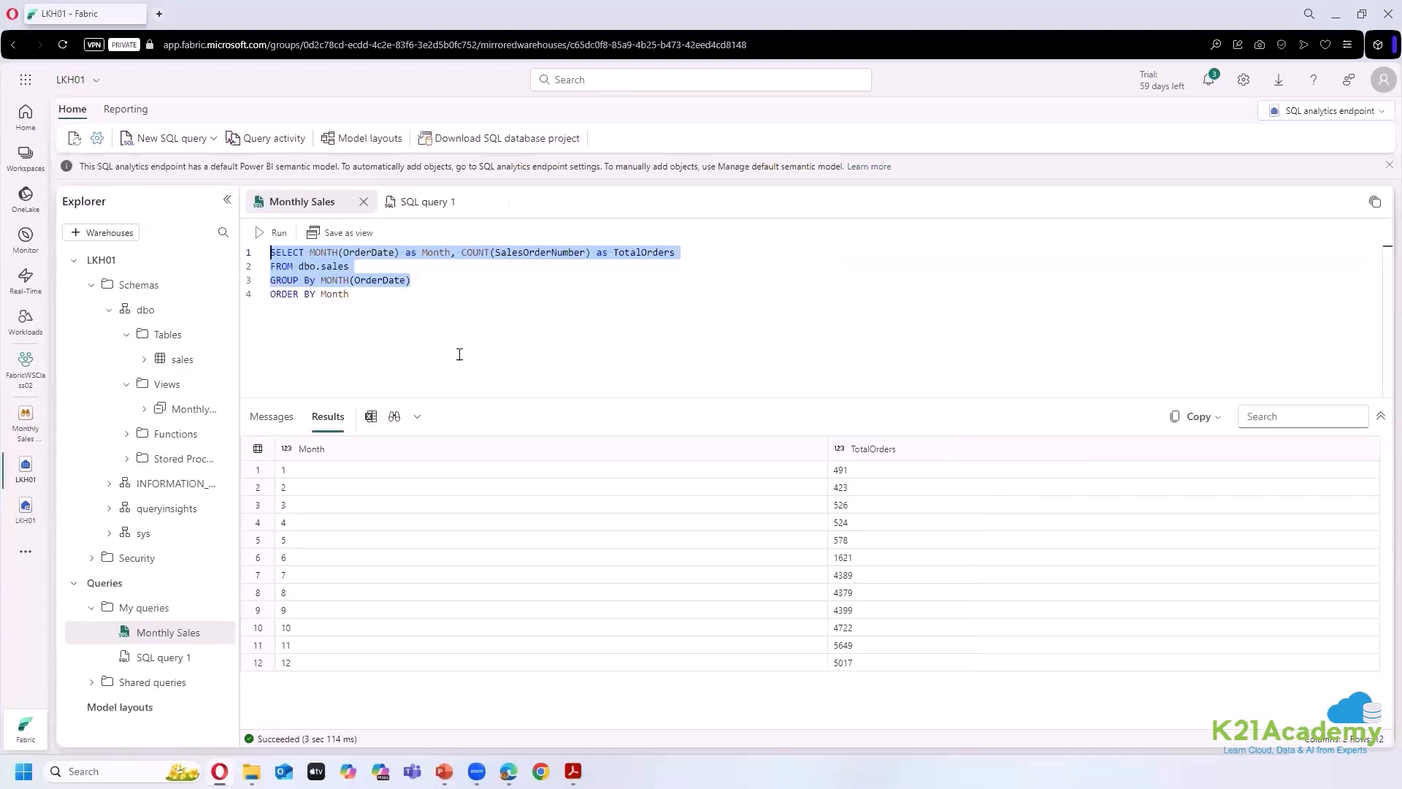
pyautogui.click(554, 344)
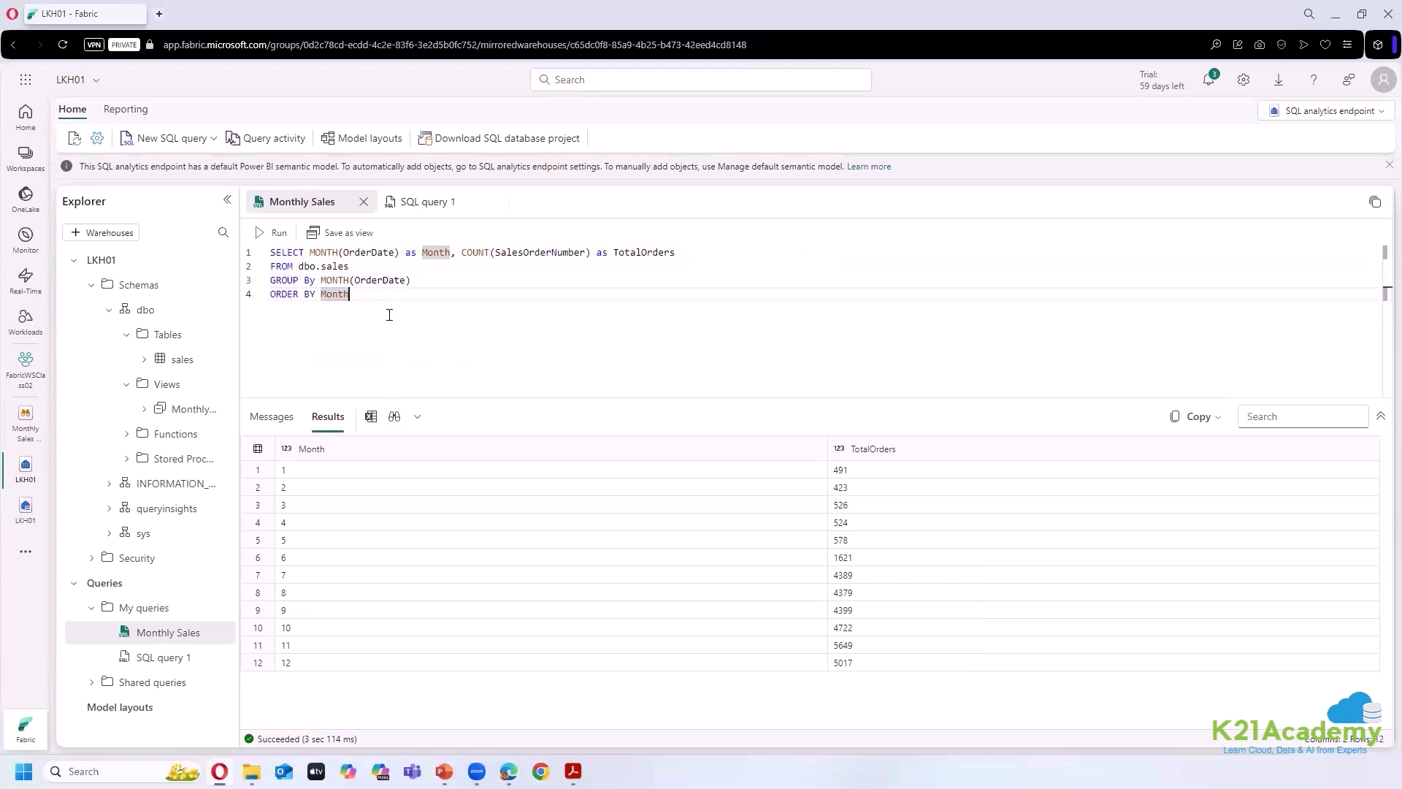
pyautogui.click(442, 203)
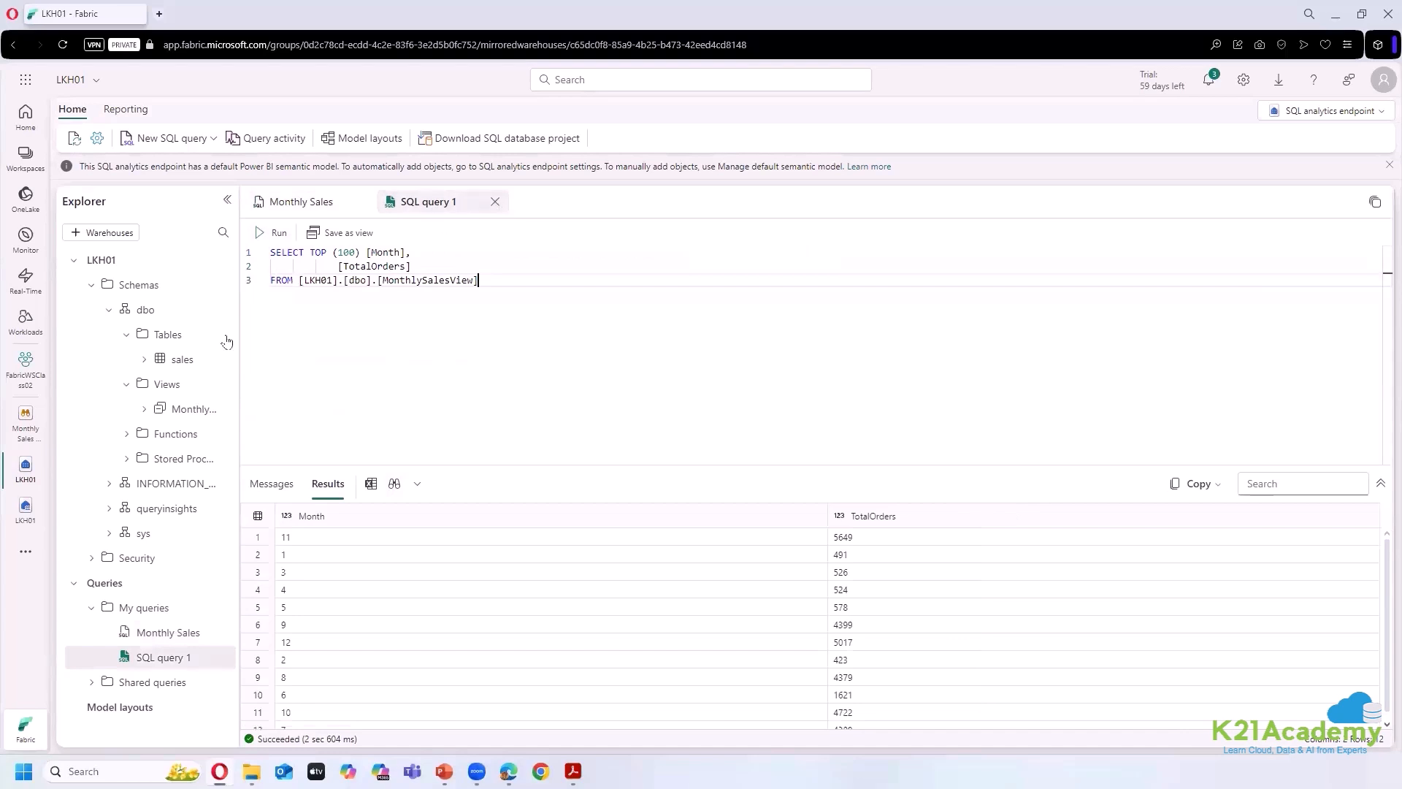
pyautogui.moveTo(239, 314); pyautogui.dragTo(269, 309)
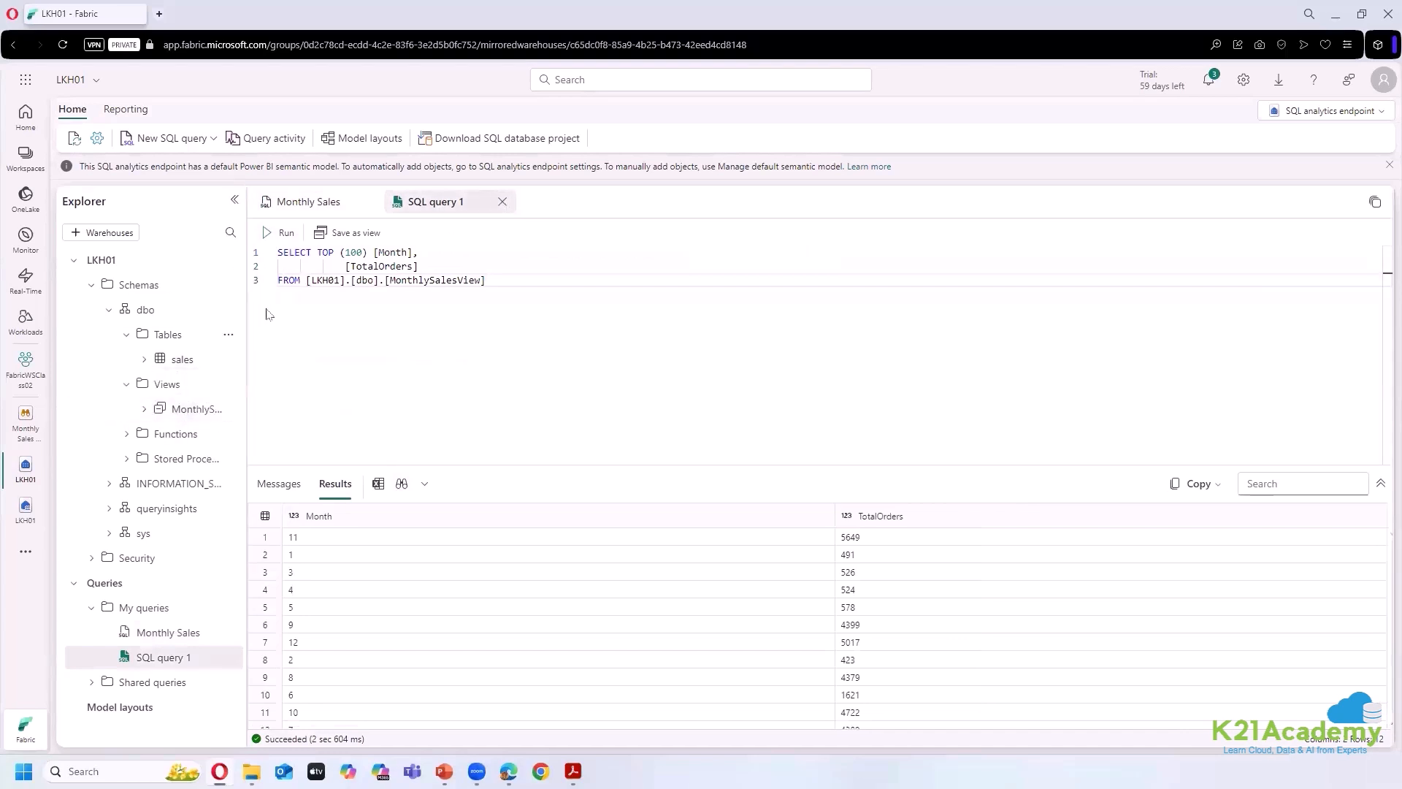
pyautogui.click(507, 201)
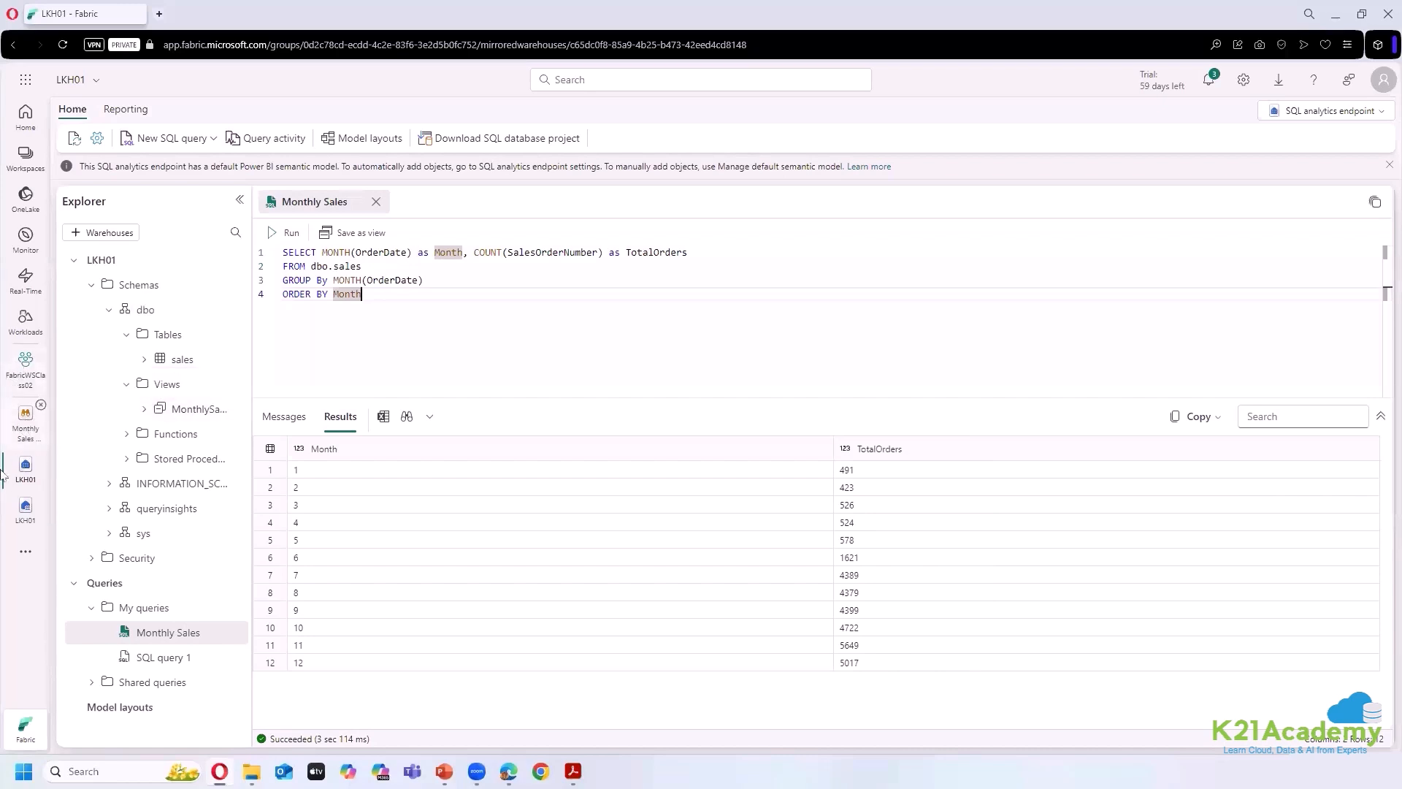
# - Widen the Type column in the FabricWSClass02 item list so the full item types can be read
pyautogui.click(21, 374)
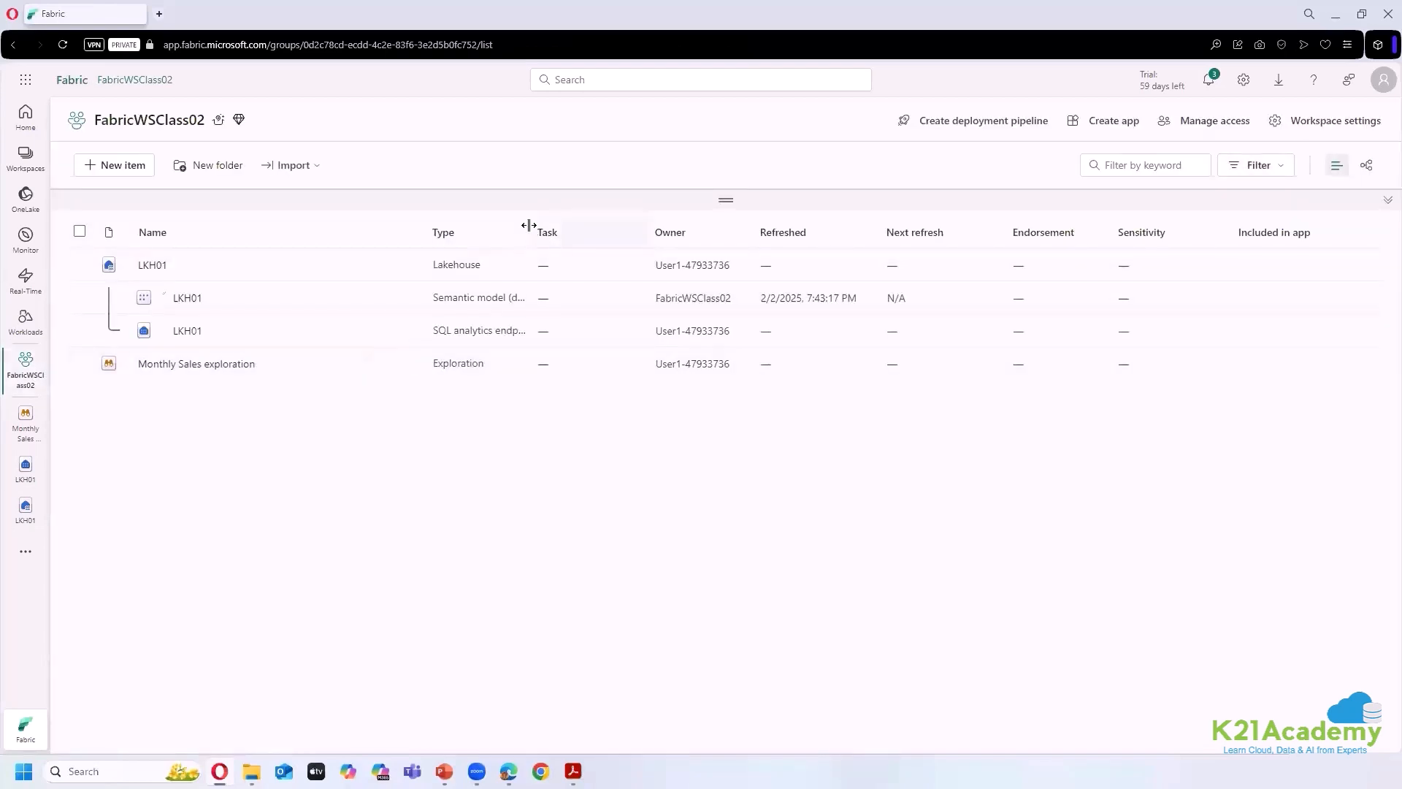
pyautogui.moveTo(529, 222); pyautogui.dragTo(613, 228)
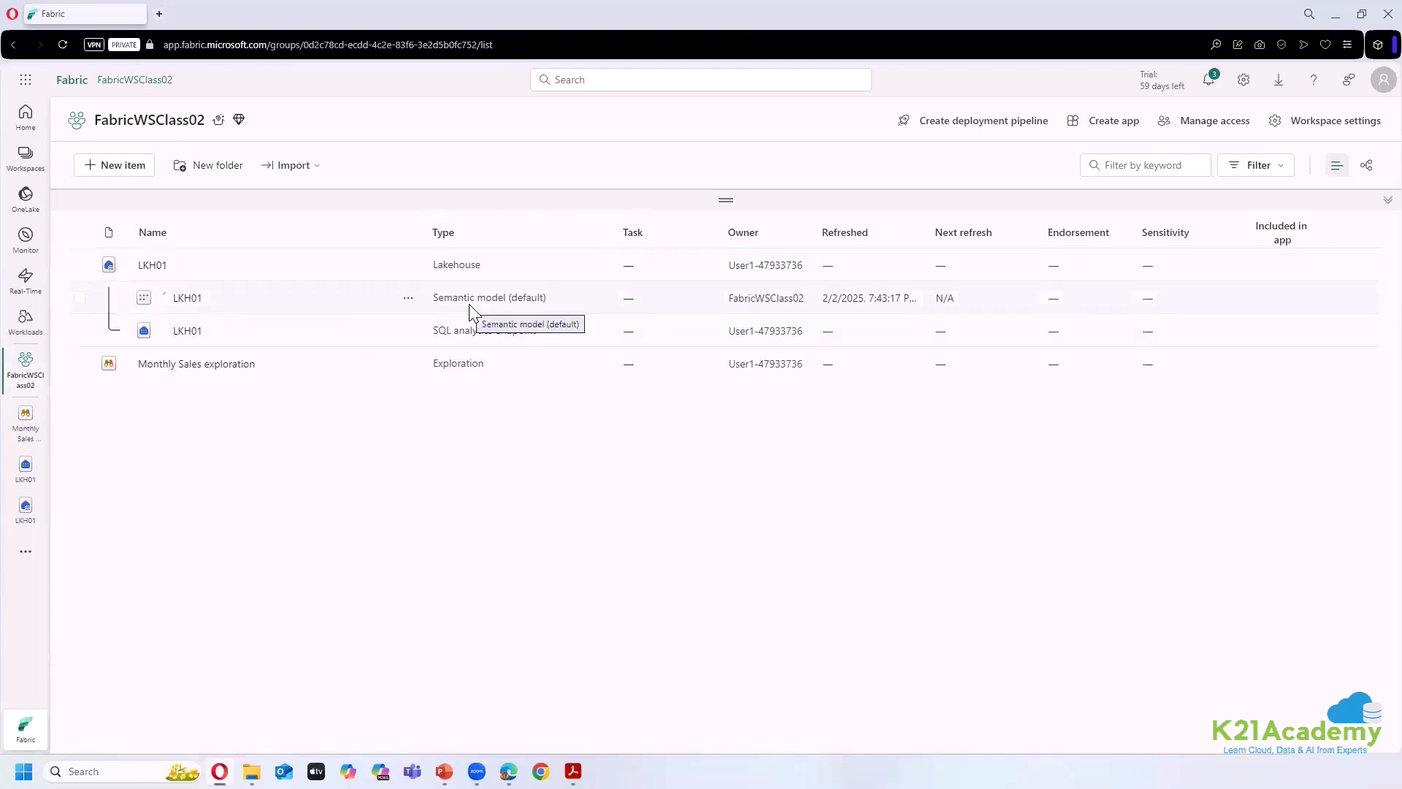
# - Refresh the sales table in lakehouse LKH01 and switch the lakehouse to its SQL analytics endpoint
pyautogui.click(152, 265)
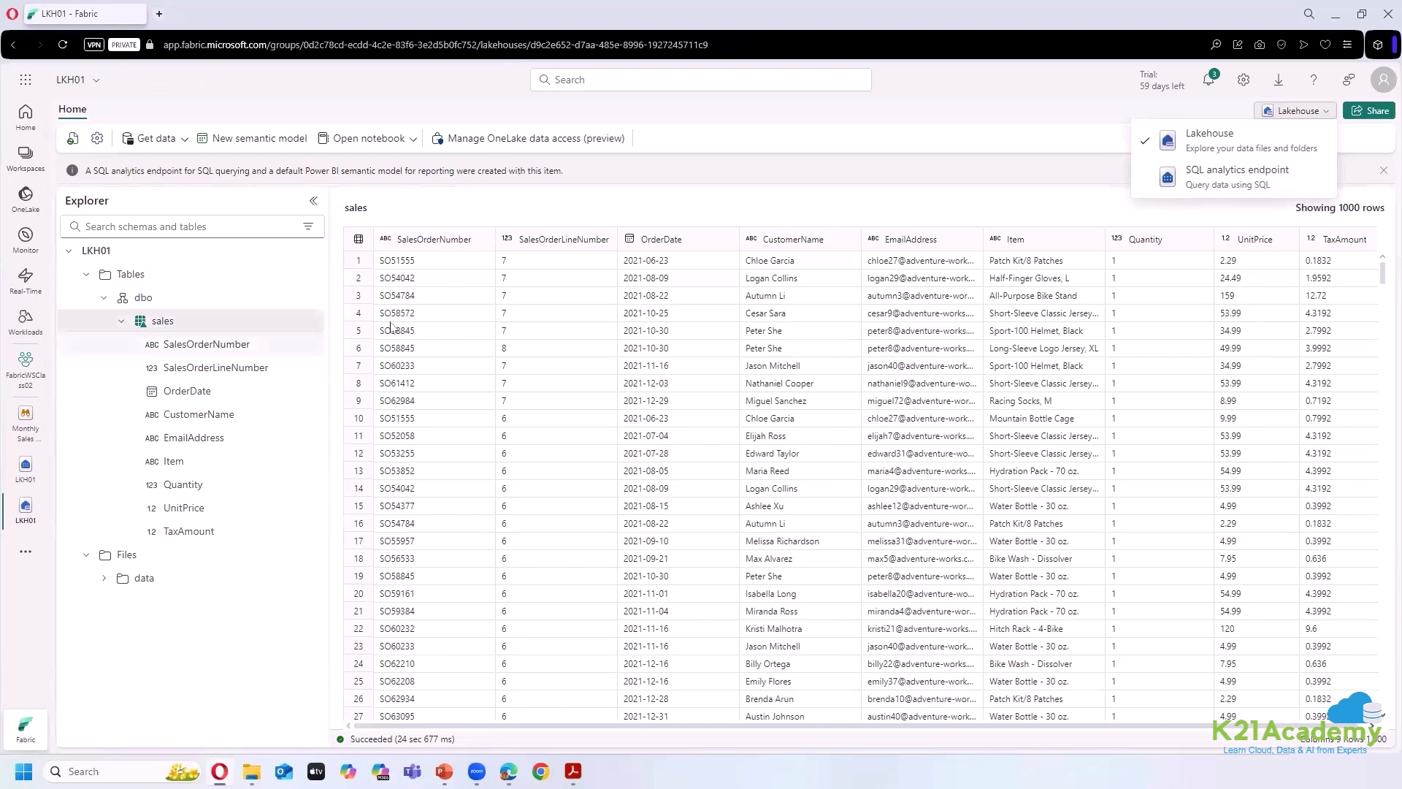
pyautogui.click(310, 320)
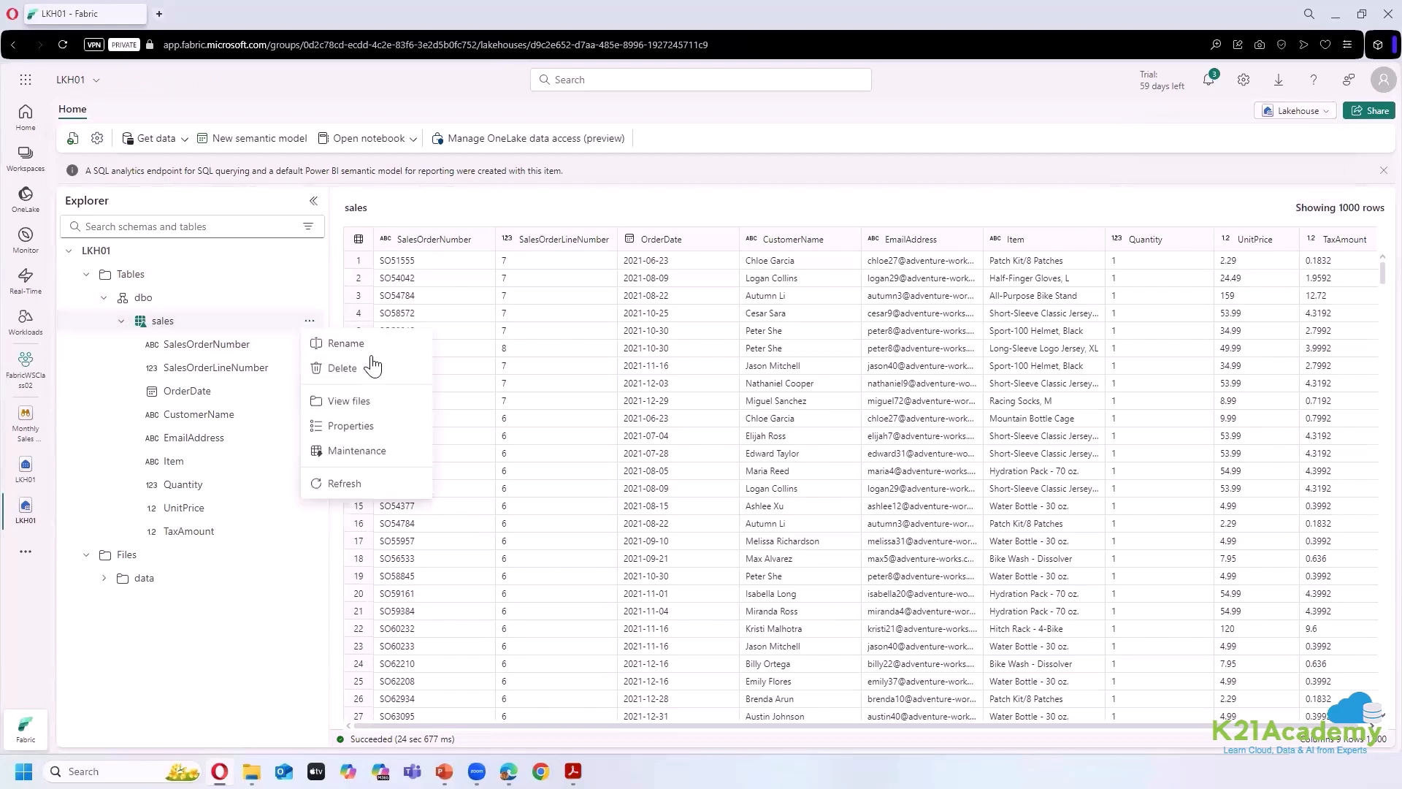
pyautogui.click(323, 476)
pyautogui.click(1293, 111)
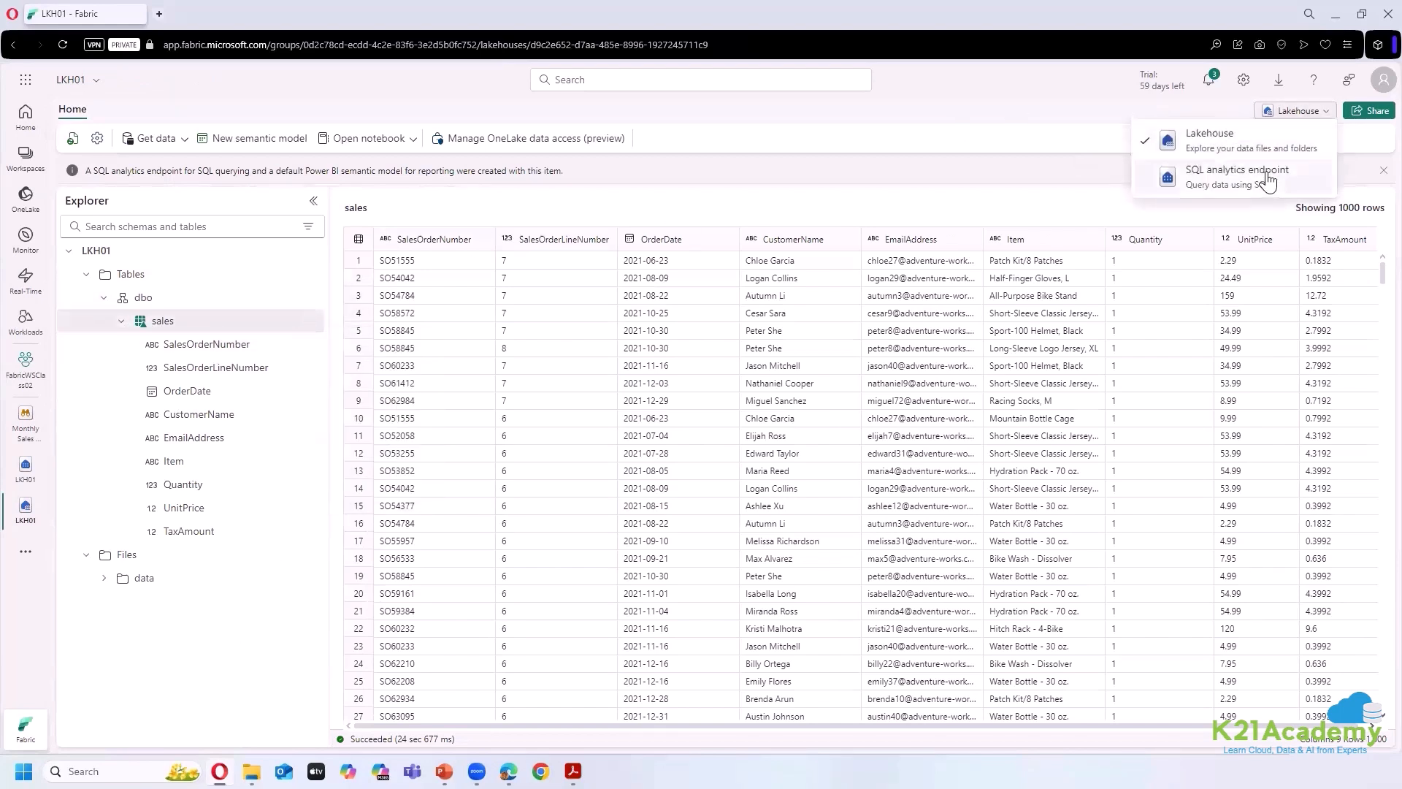
pyautogui.click(1267, 179)
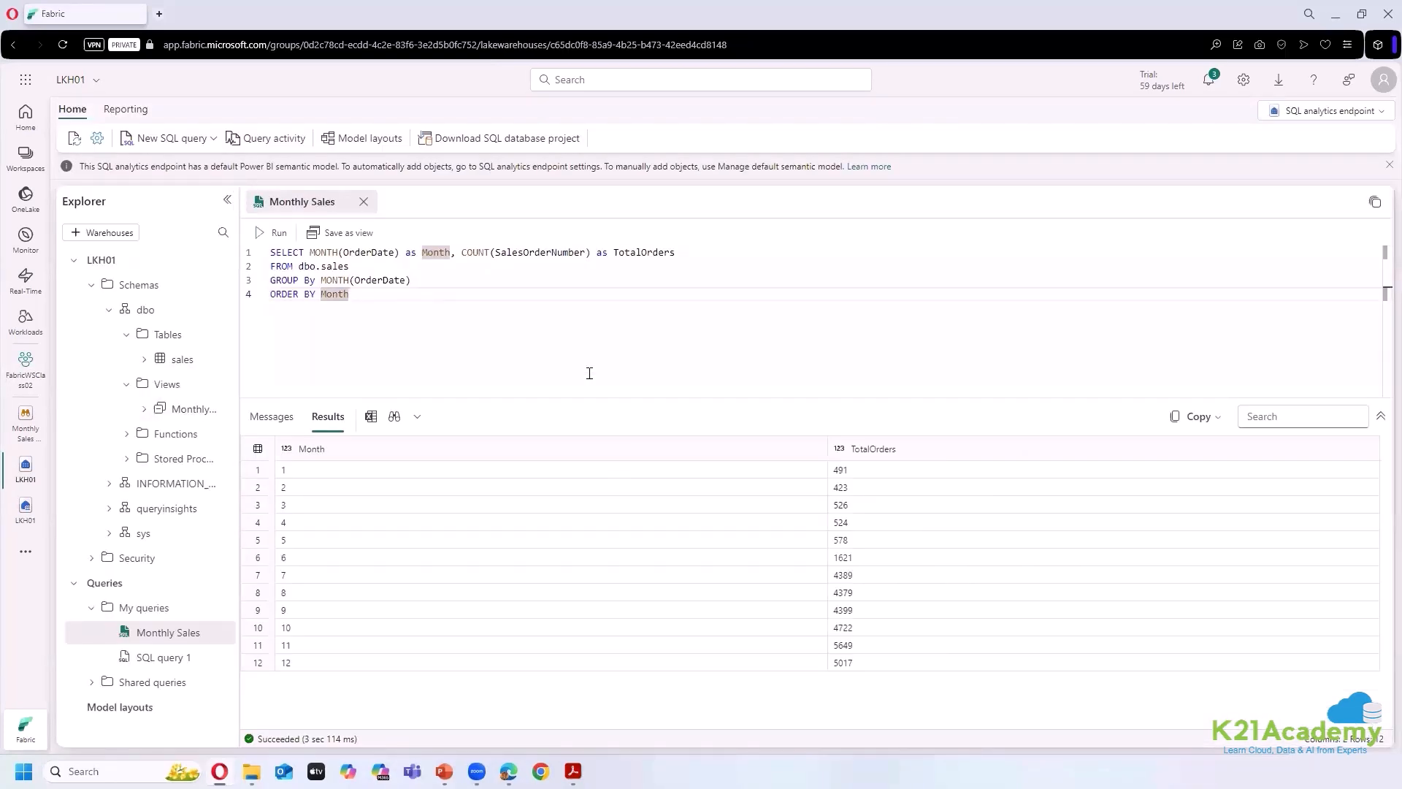
# - Check which objects can be added to the default semantic model and cancel without selecting any
pyautogui.click(119, 108)
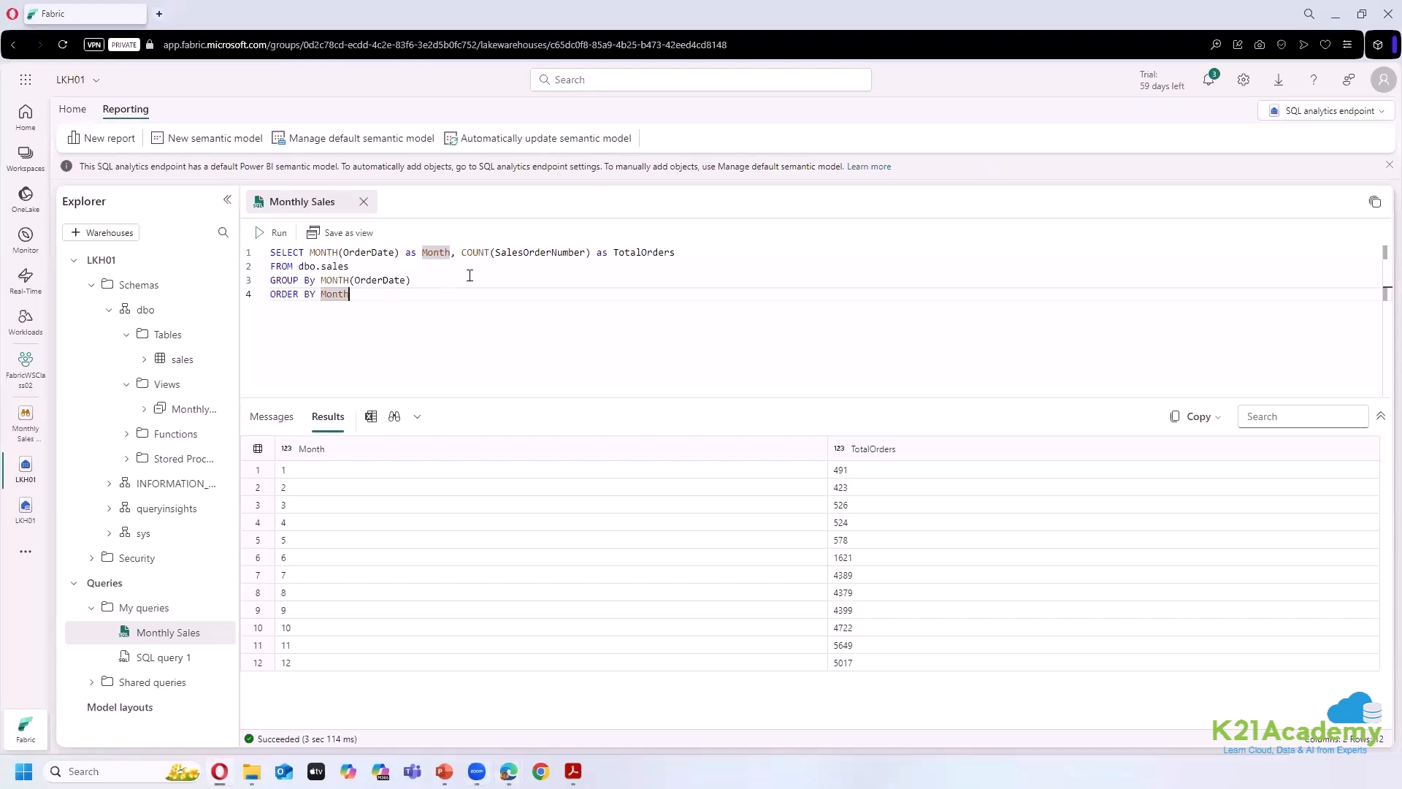
pyautogui.moveTo(412, 281); pyautogui.dragTo(255, 250)
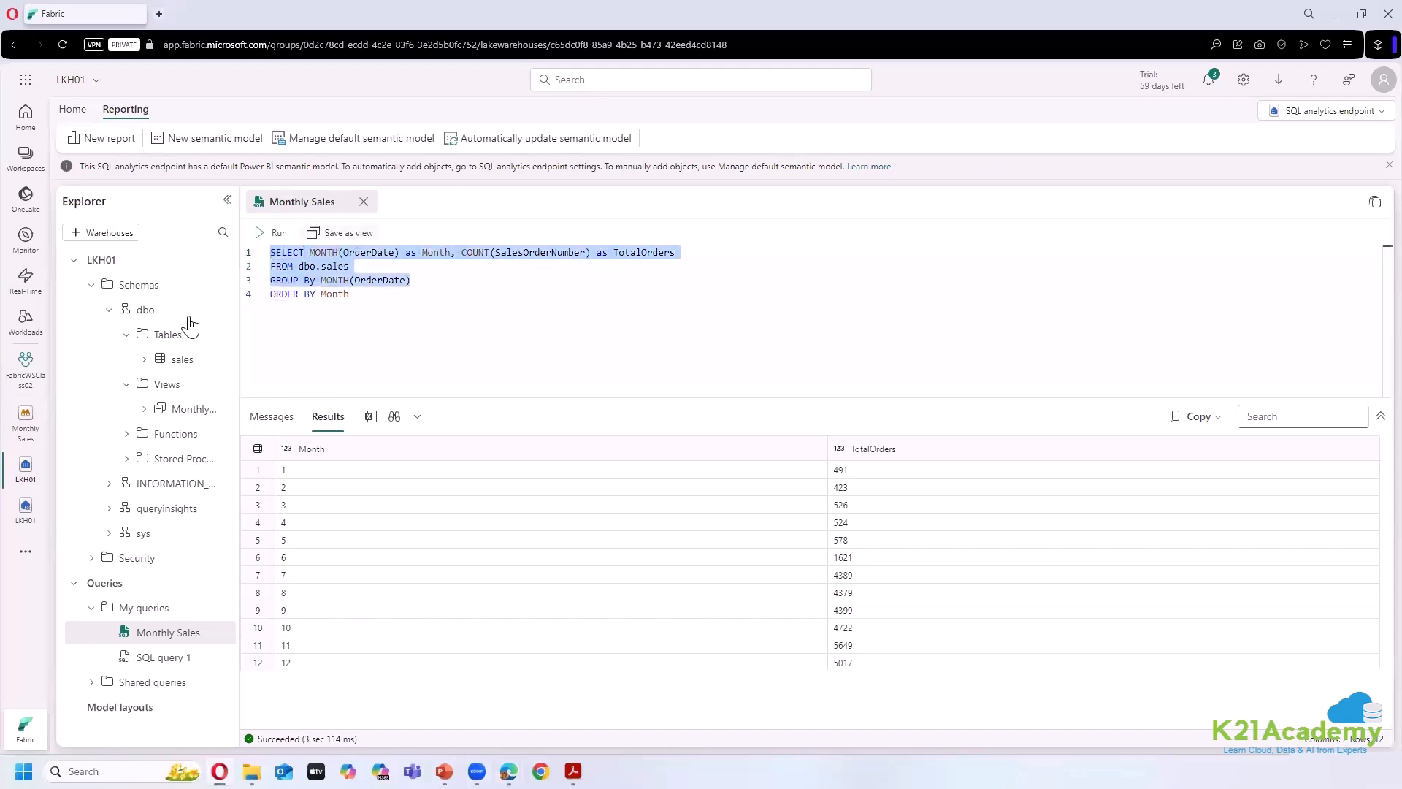
pyautogui.click(506, 307)
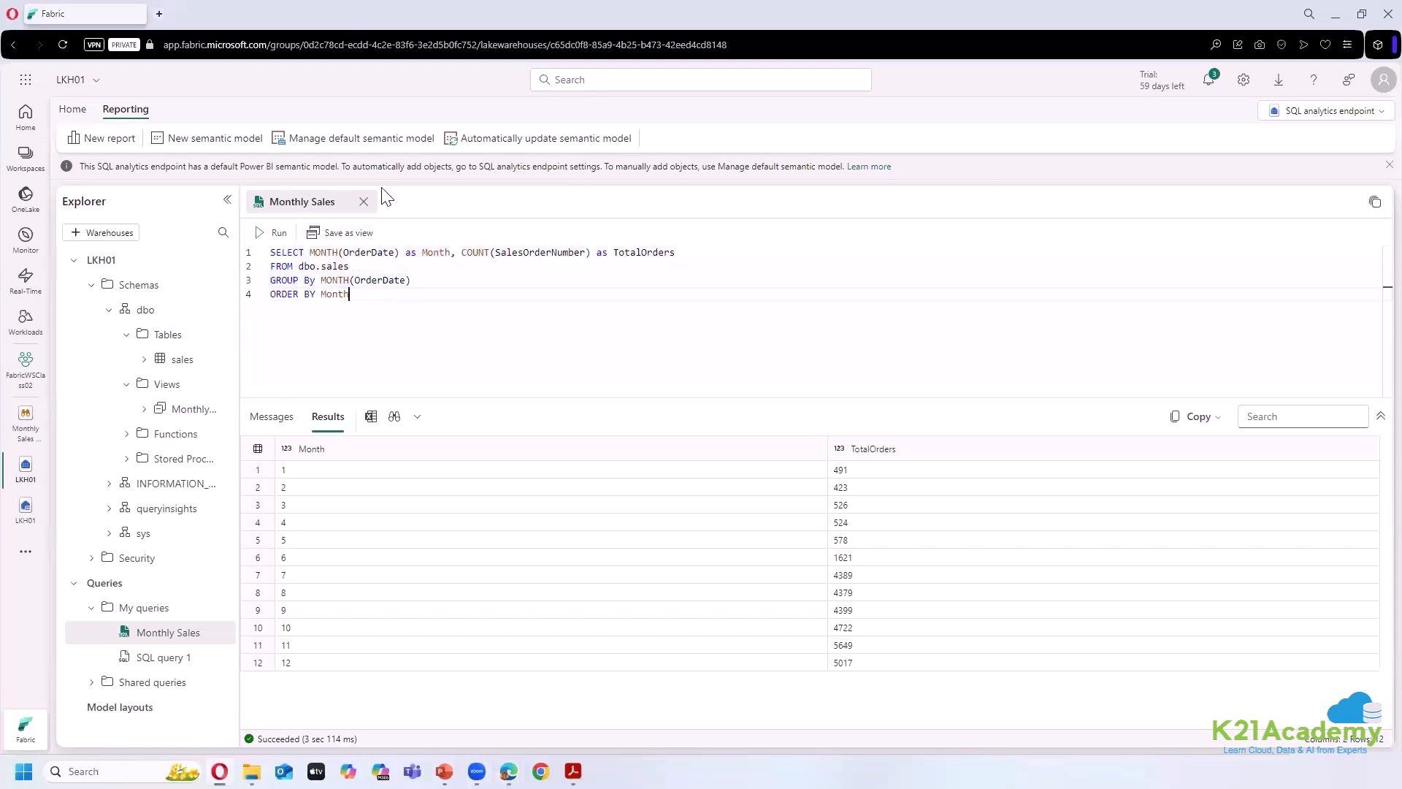
pyautogui.click(359, 144)
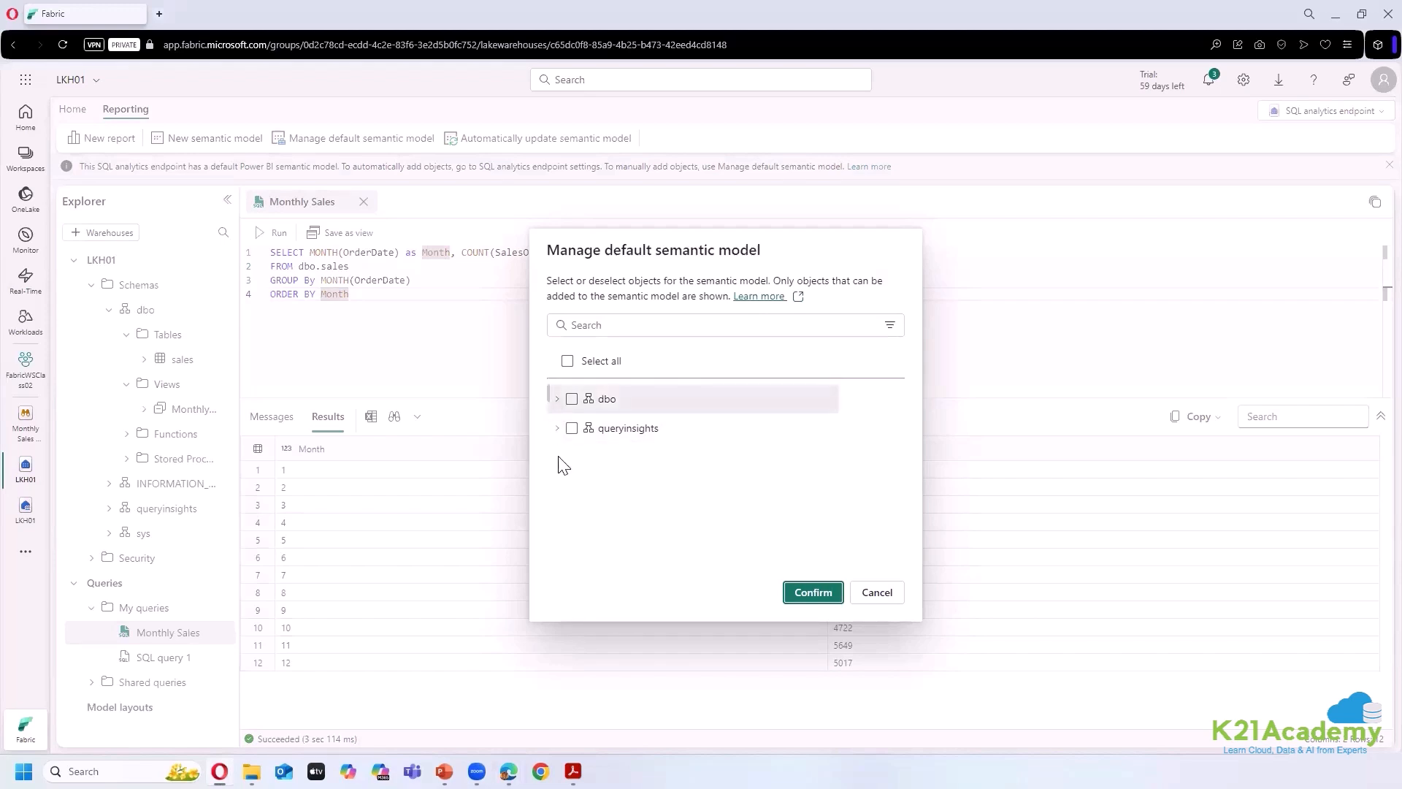
pyautogui.click(876, 592)
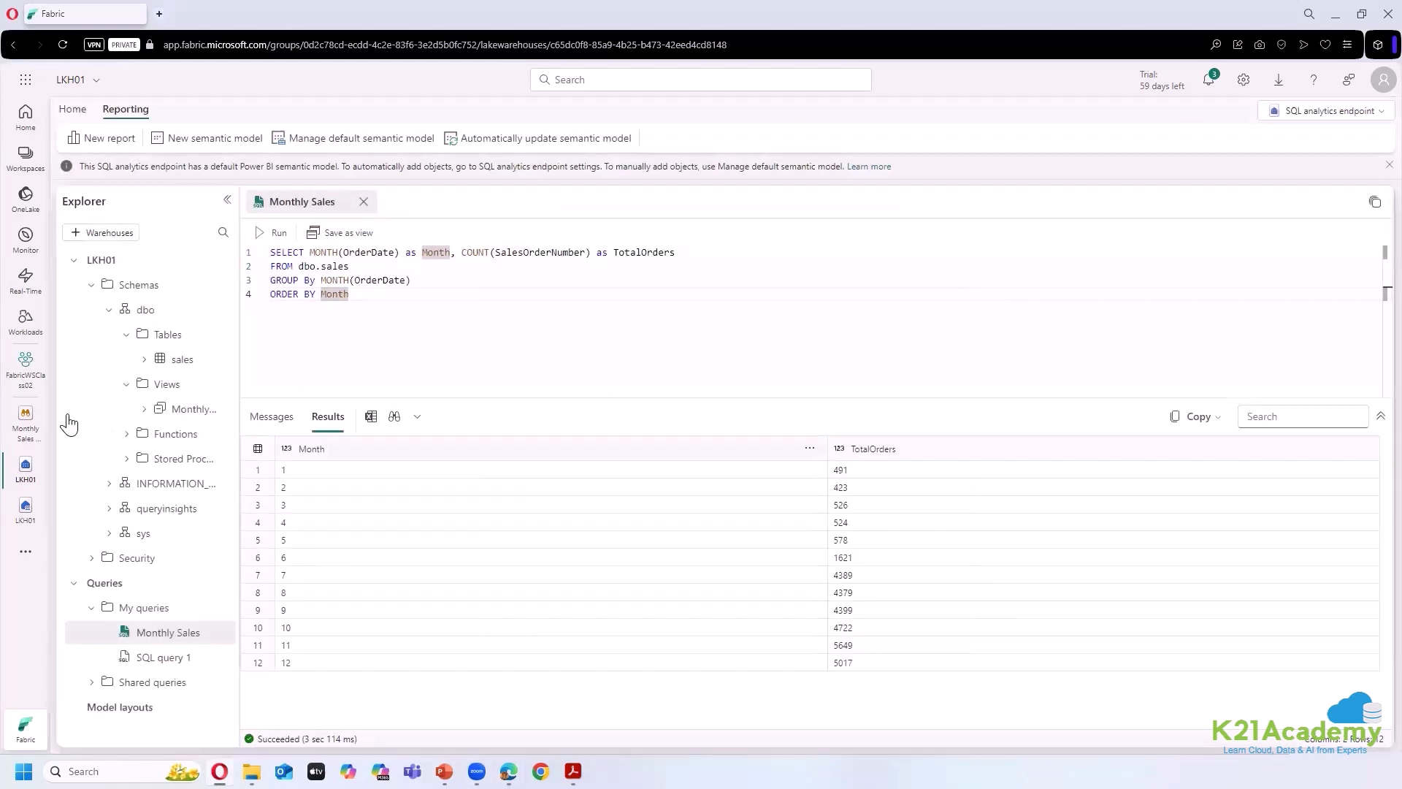
# - Try to turn on syncing of the default Power BI semantic model in the LKH01 SQL analytics endpoint's settings
pyautogui.click(23, 378)
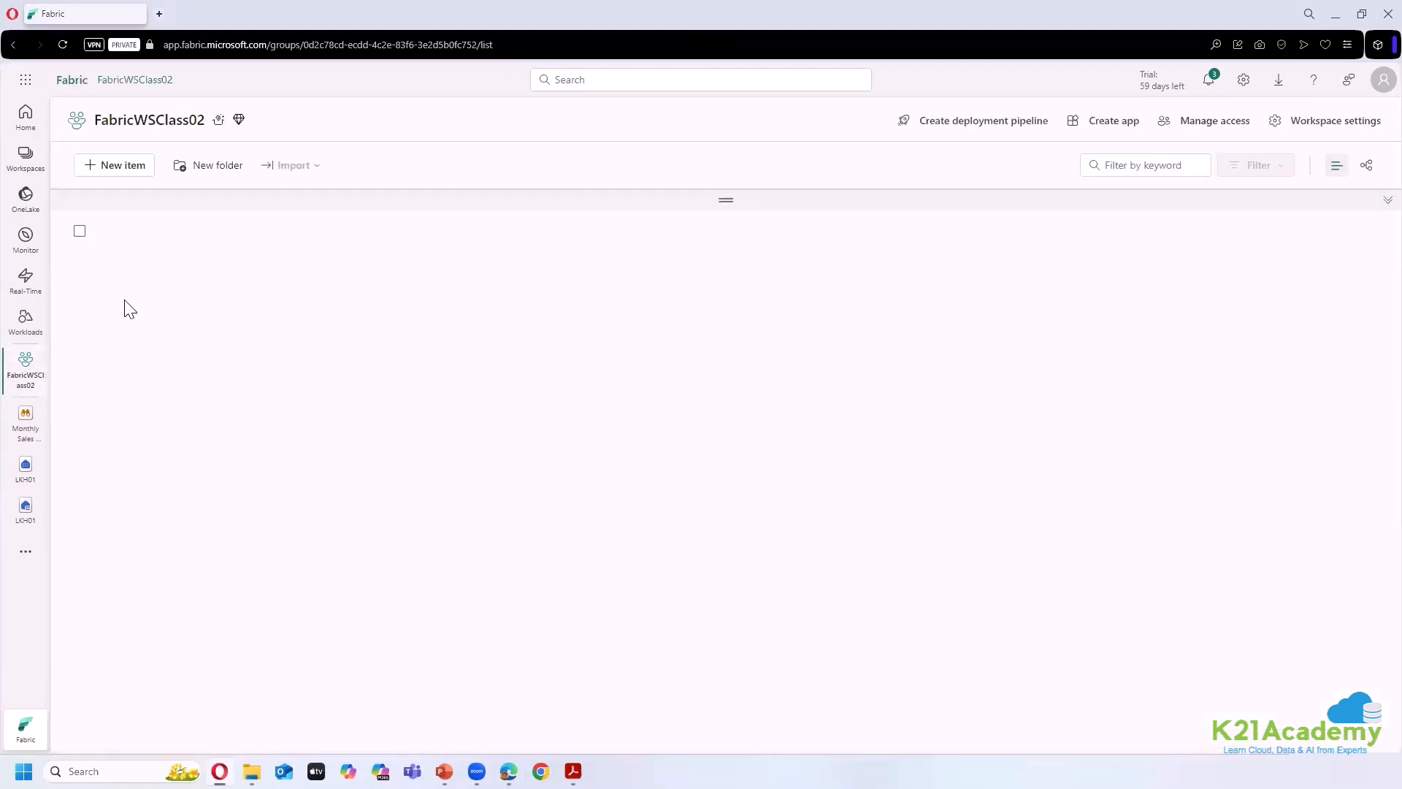
pyautogui.click(408, 331)
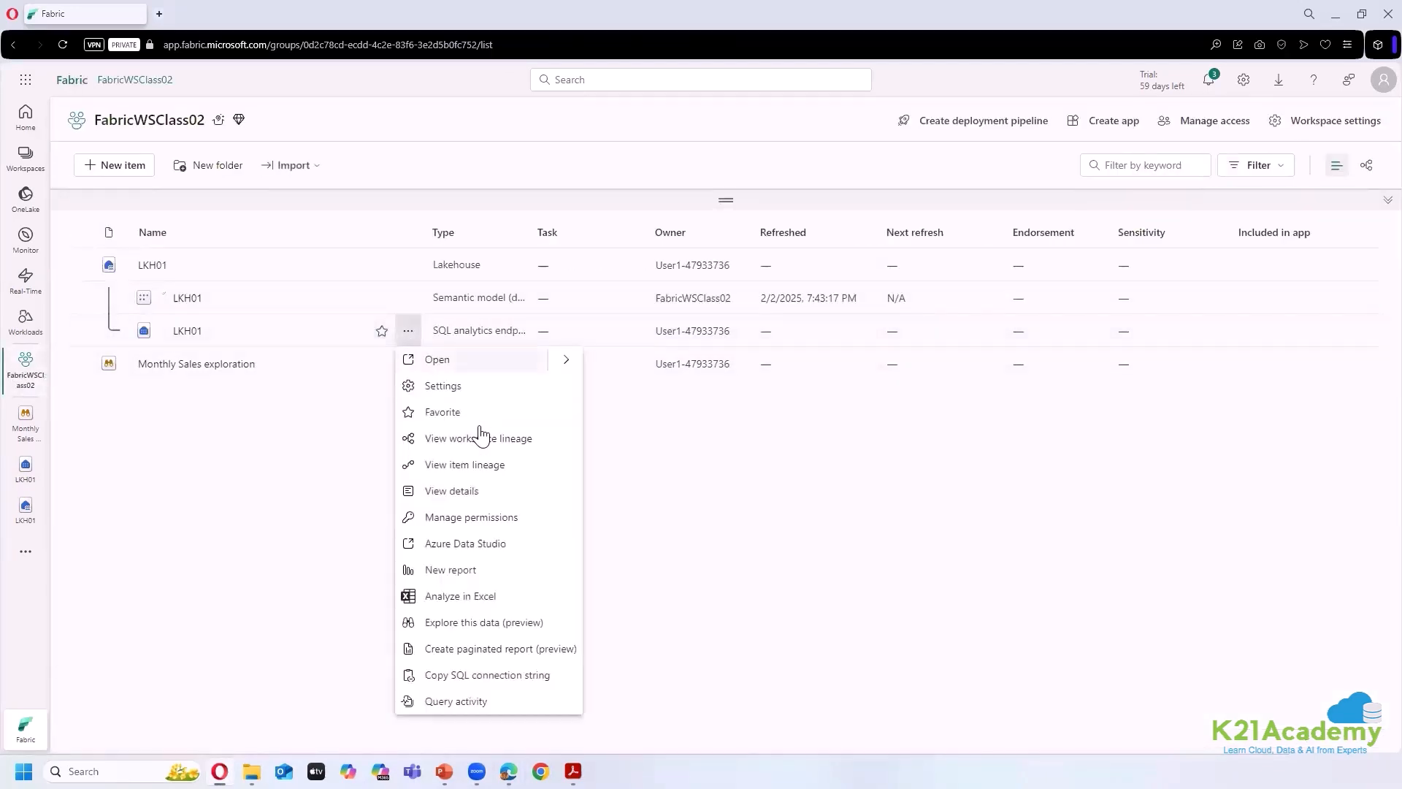
pyautogui.click(511, 387)
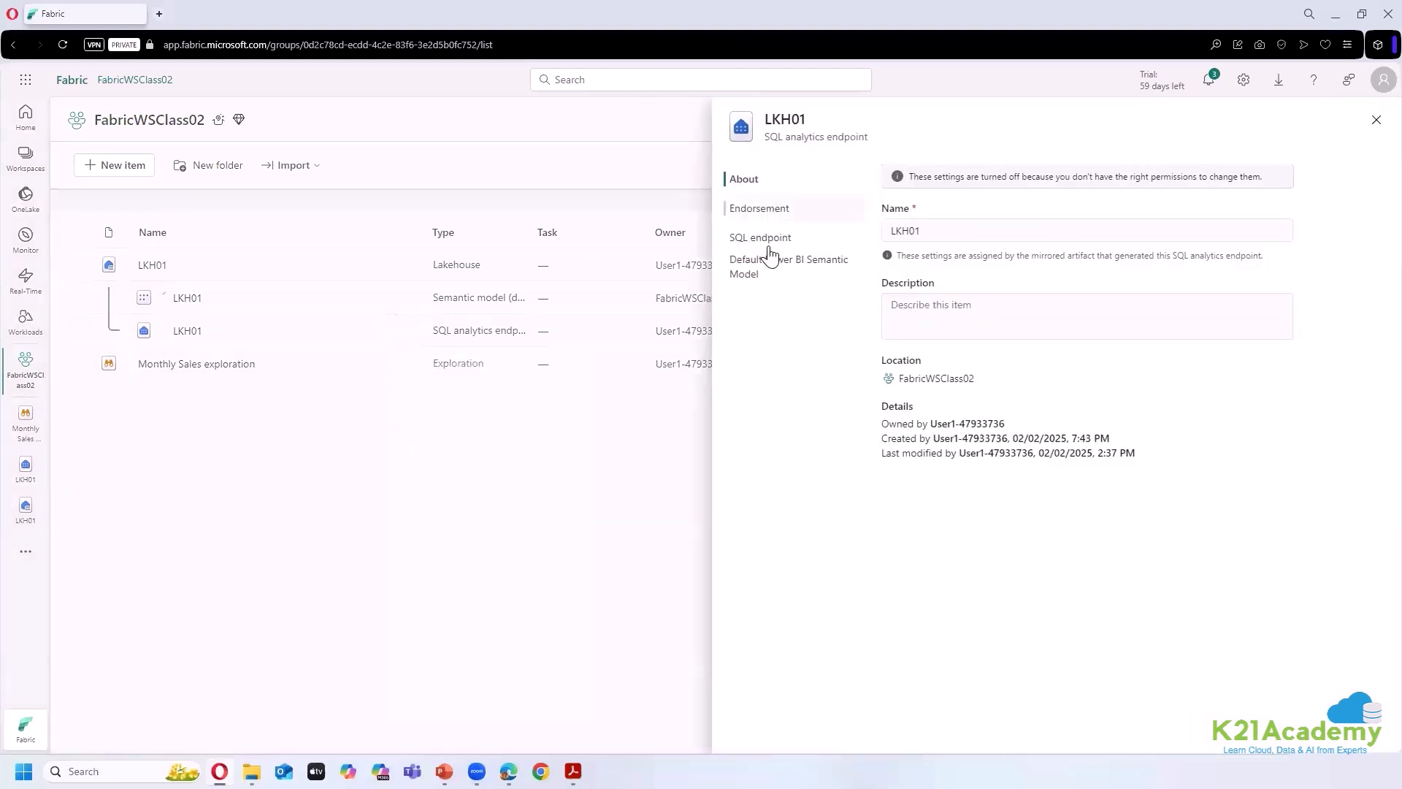
pyautogui.click(774, 274)
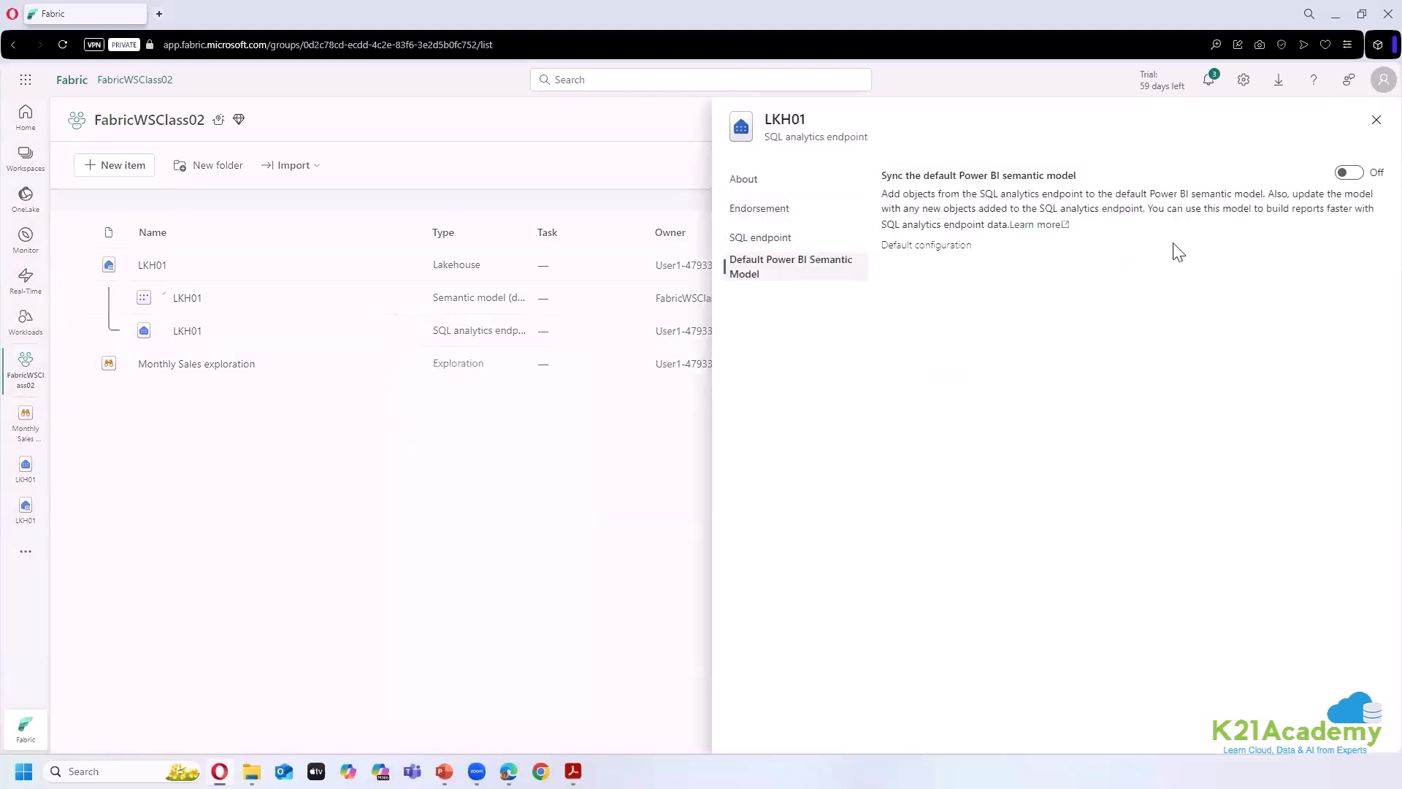
pyautogui.click(1349, 174)
pyautogui.click(1377, 119)
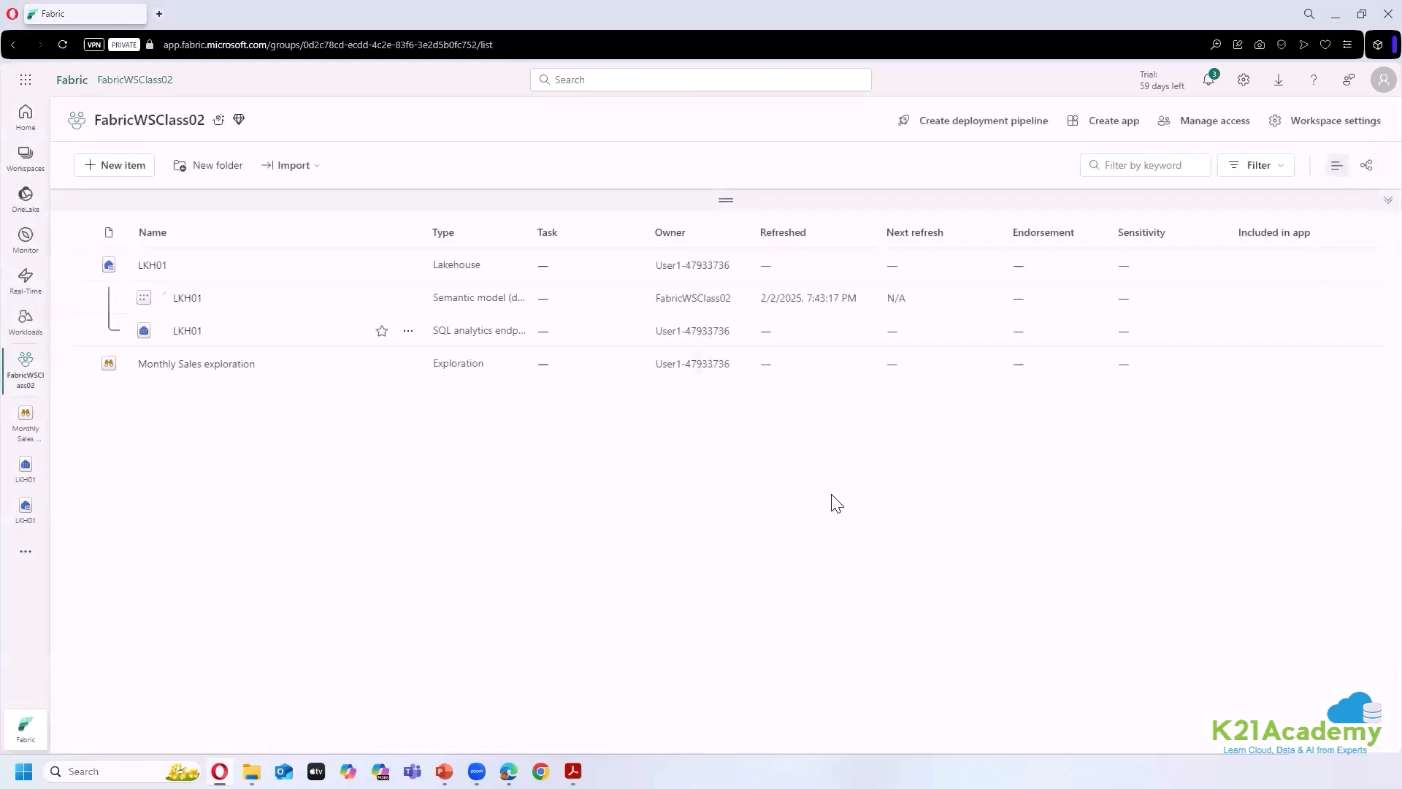
# - Check the default Power BI semantic model sync setting of the LKH01 SQL analytics endpoint and close its settings
pyautogui.click(408, 331)
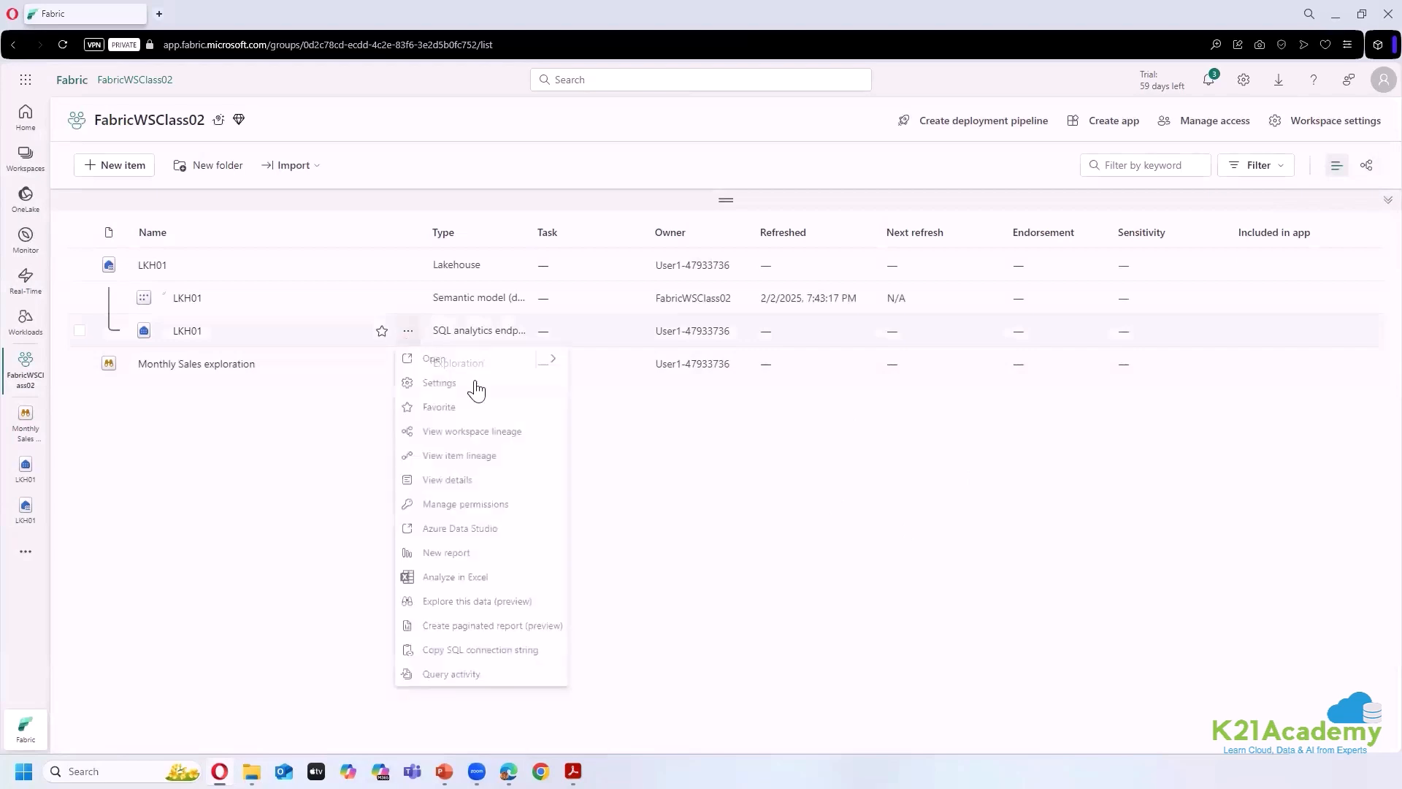
pyautogui.click(494, 387)
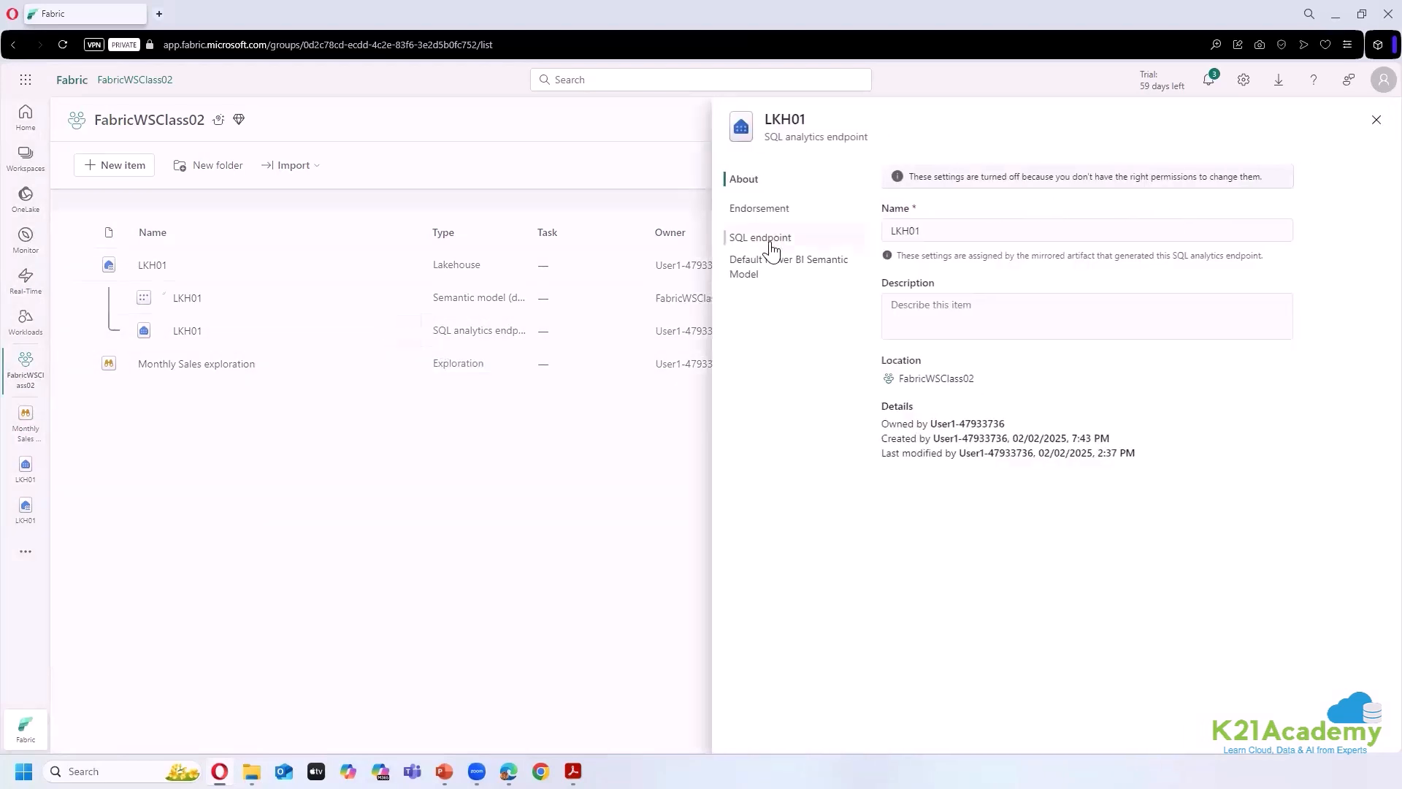
pyautogui.click(774, 276)
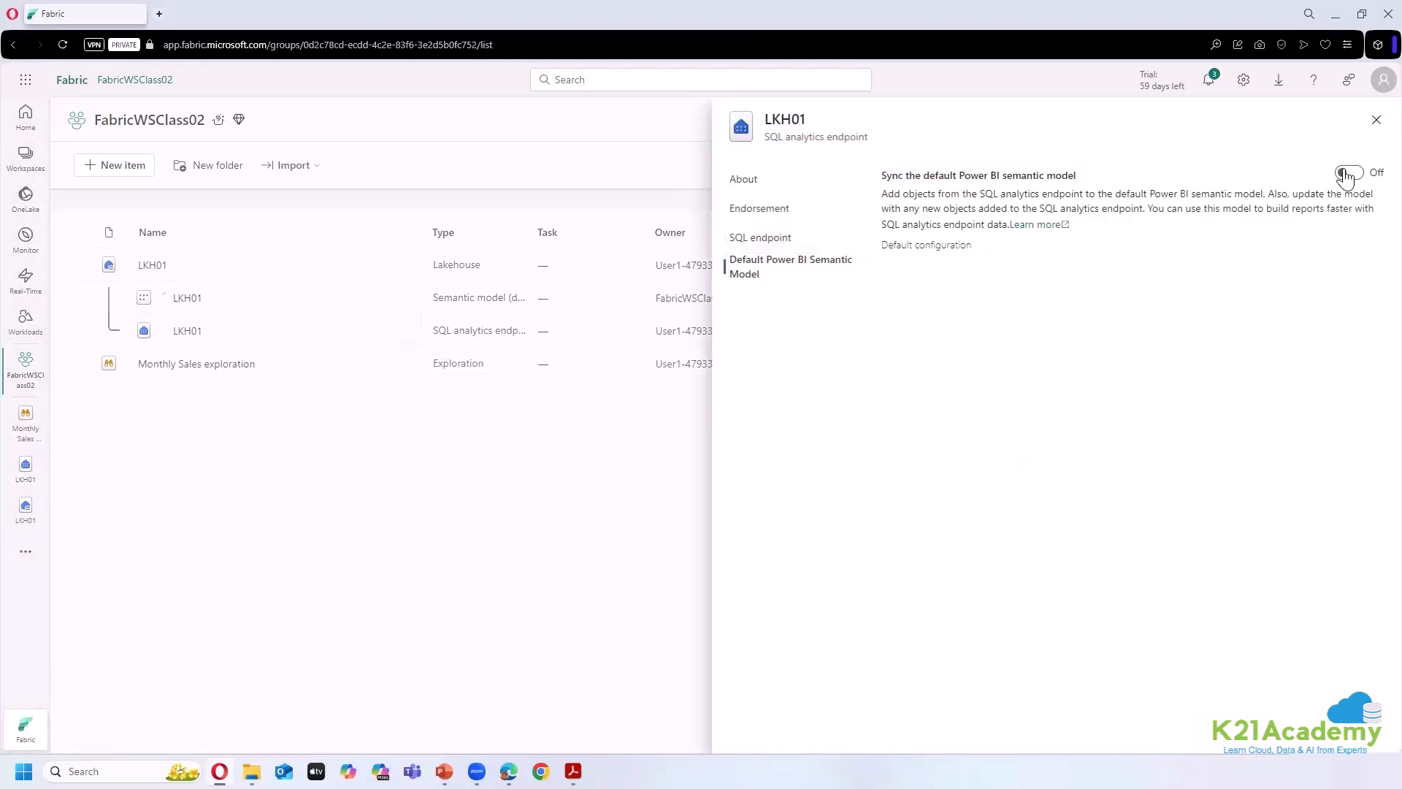
pyautogui.click(1377, 120)
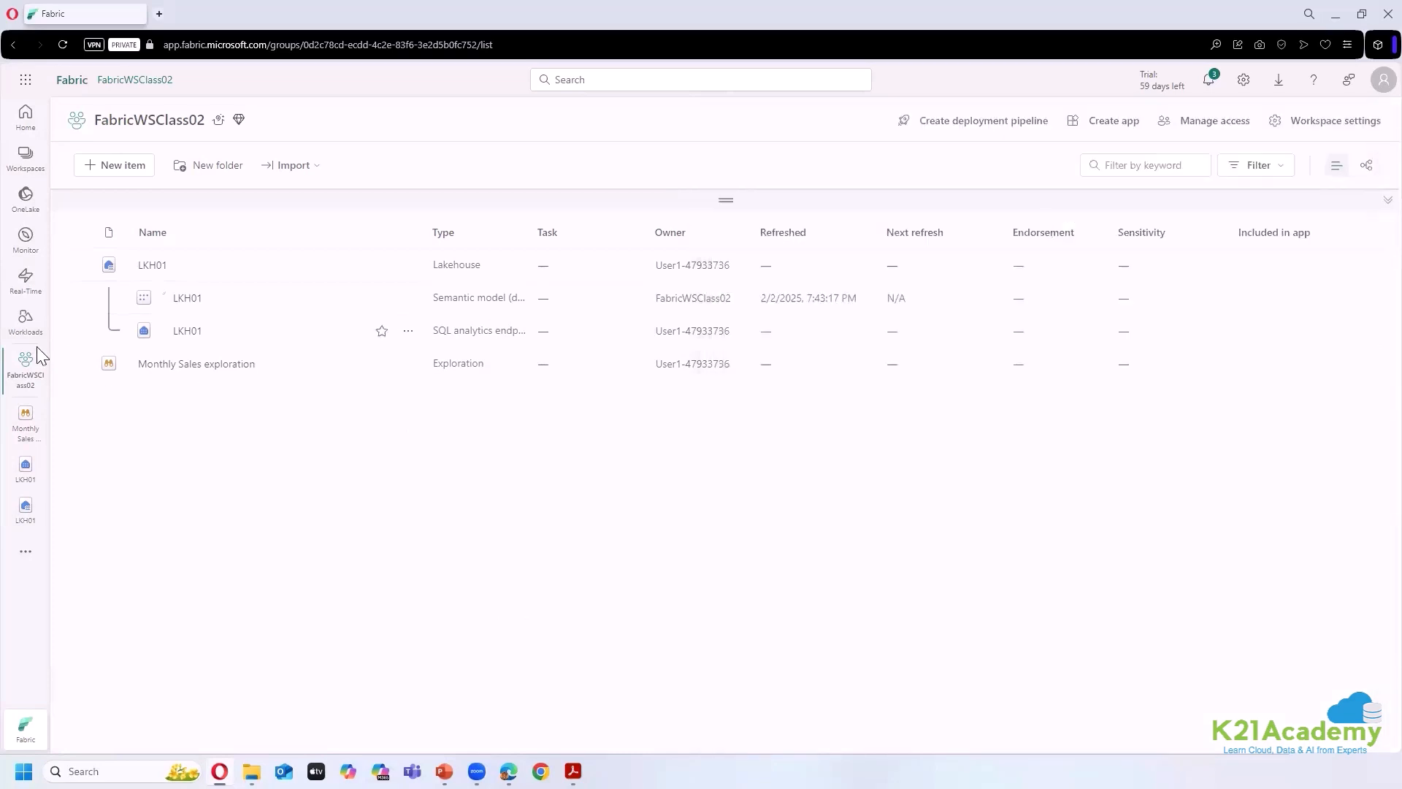
# - Return to the LKH01 SQL analytics endpoint, widen the Explorer, and review the objects available for the default semantic model without selecting any
pyautogui.click(25, 466)
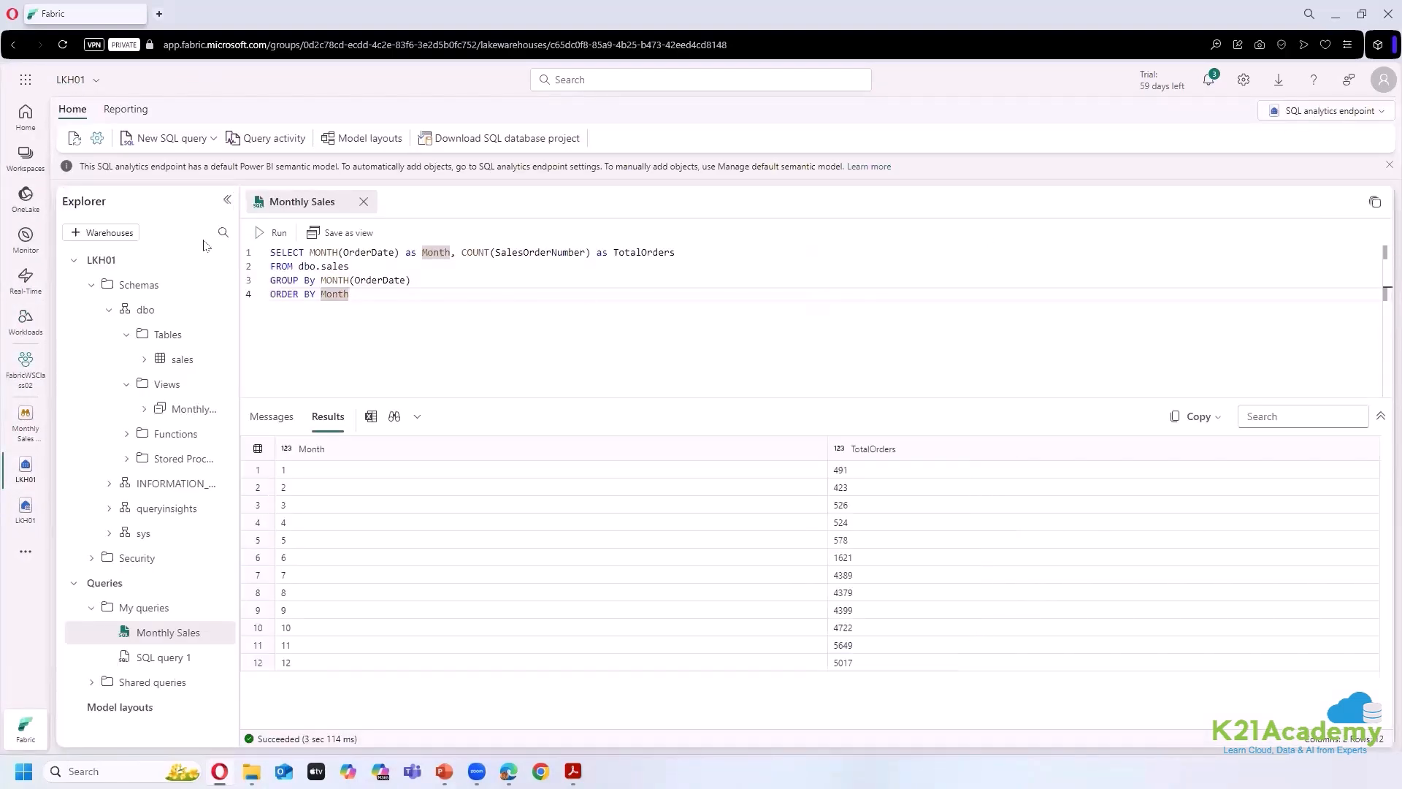
pyautogui.click(127, 109)
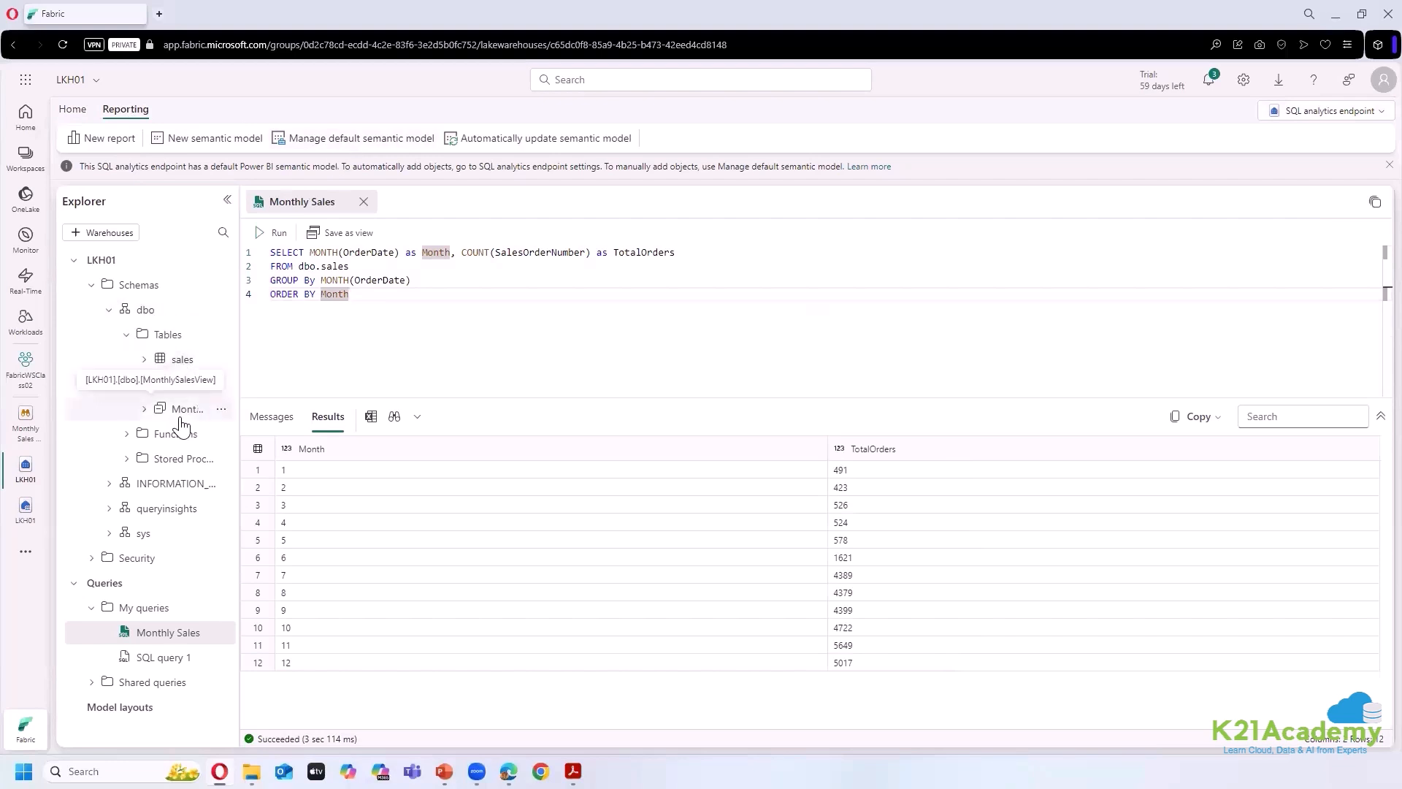
pyautogui.moveTo(240, 336); pyautogui.dragTo(283, 339)
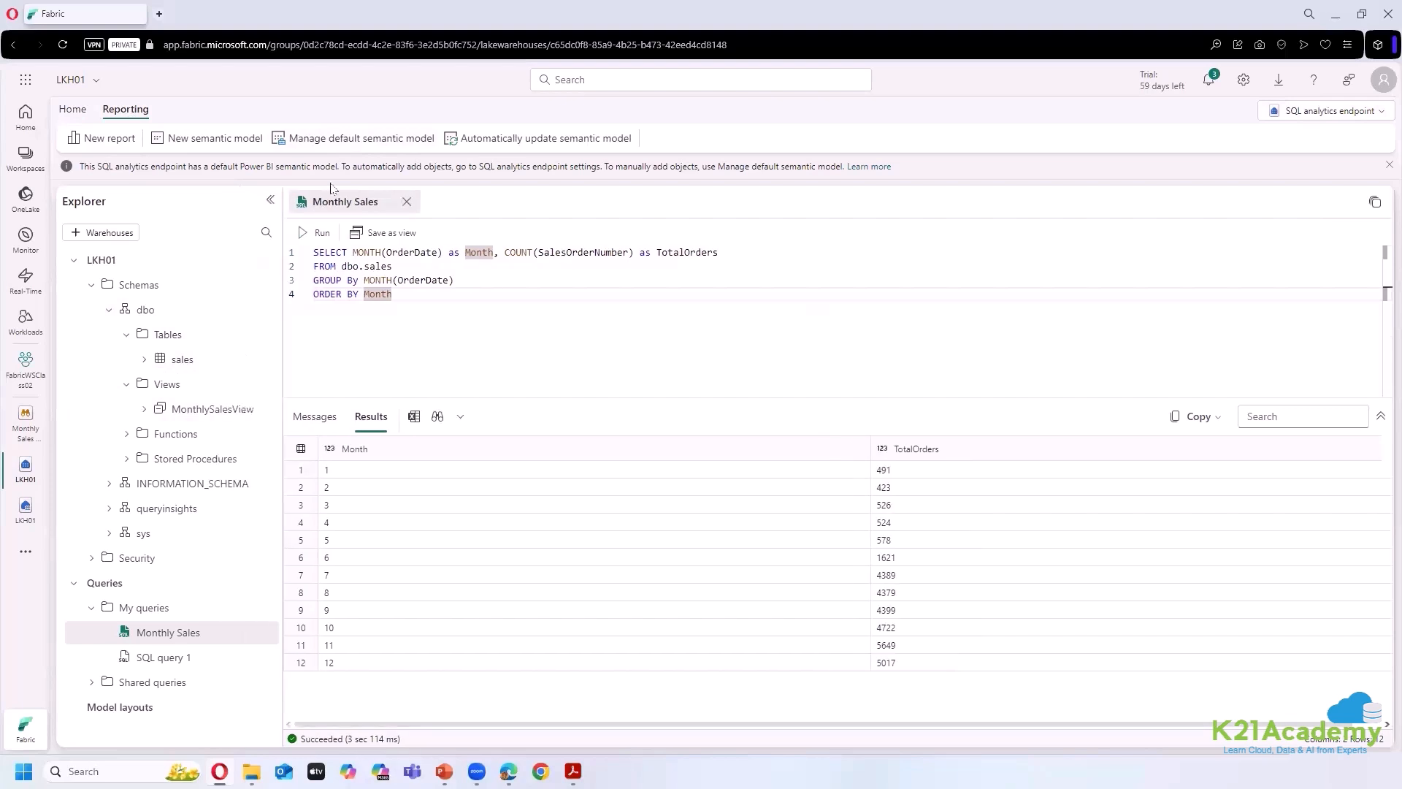
pyautogui.click(353, 144)
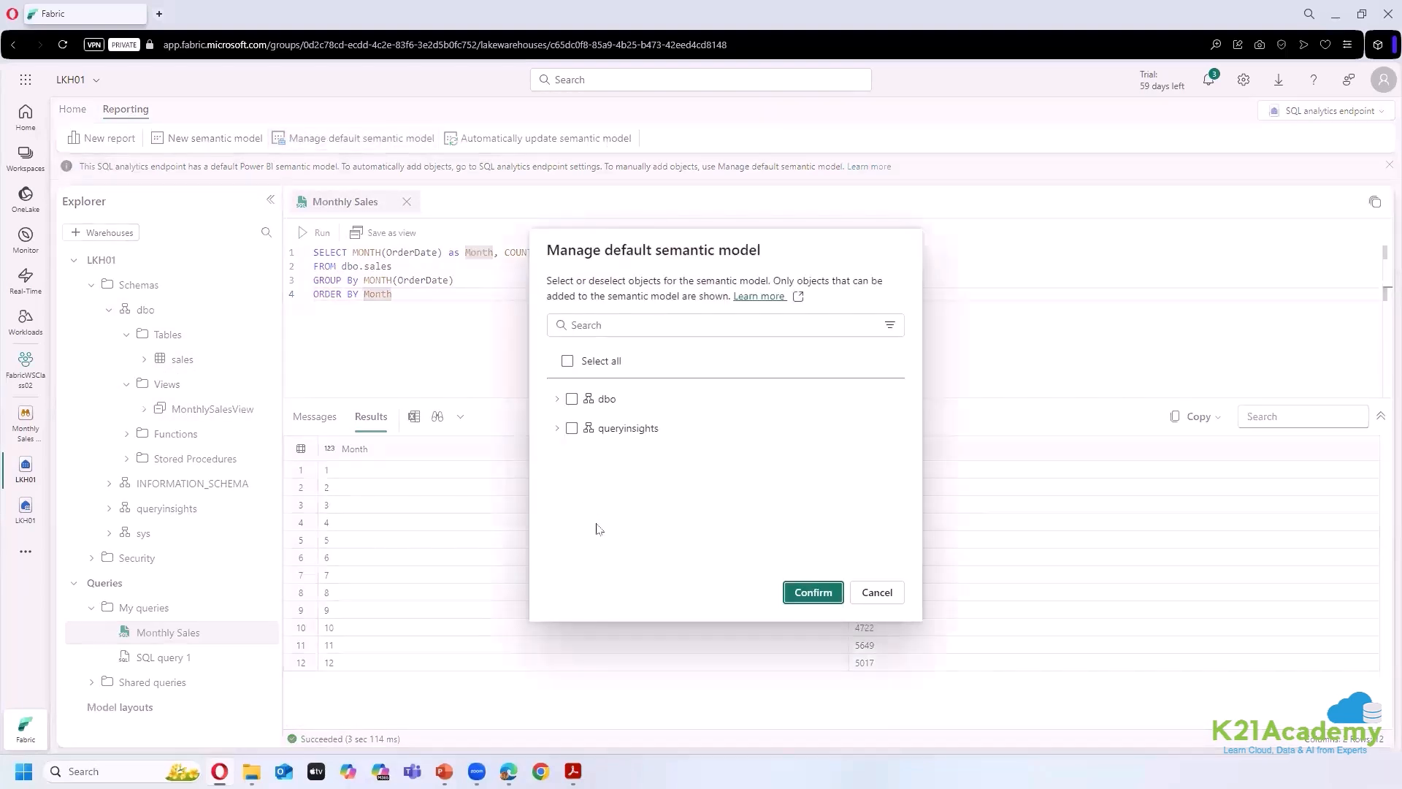
pyautogui.click(877, 592)
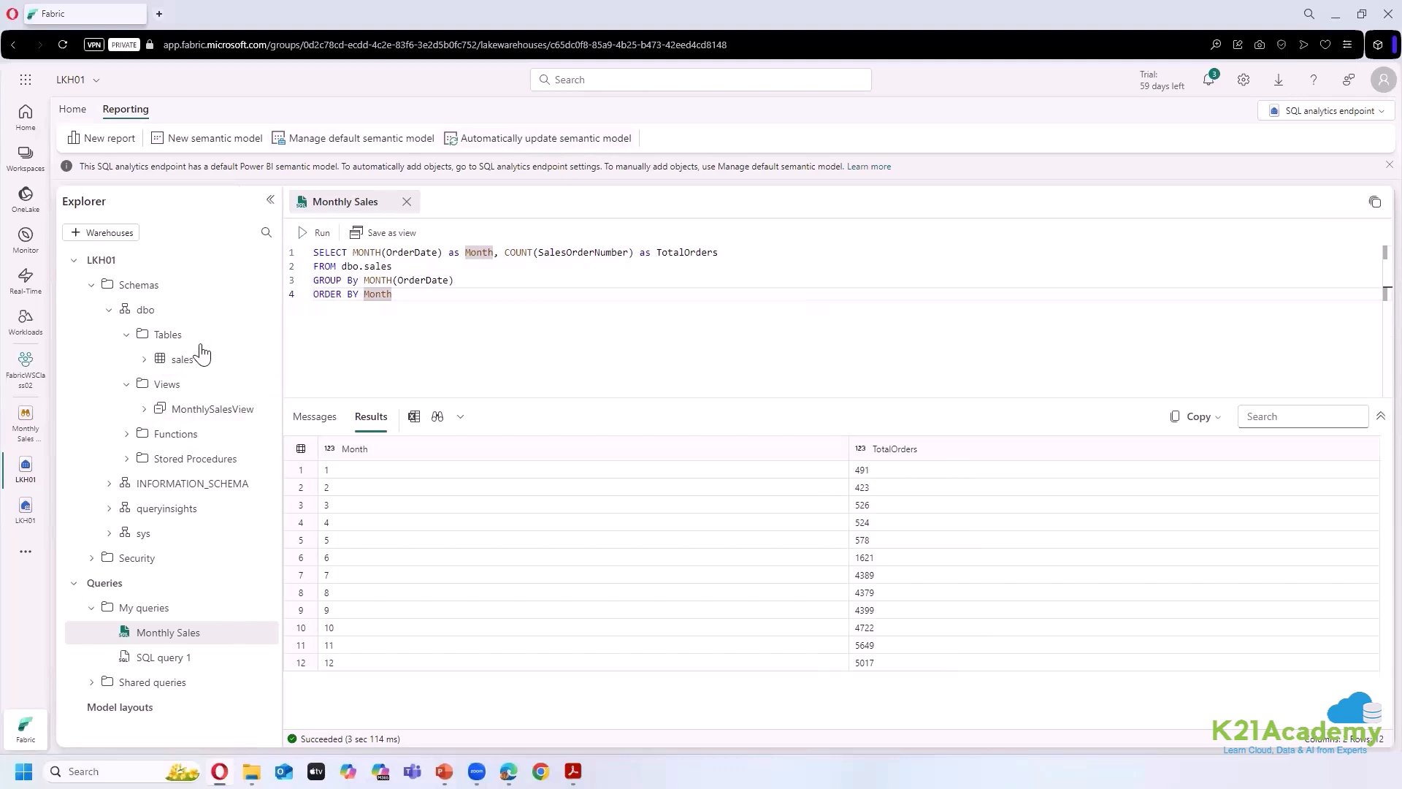
# - Set the default semantic model to update automatically and recheck its sync option in the LKH01 SQL analytics endpoint's settings
pyautogui.click(538, 144)
pyautogui.click(25, 376)
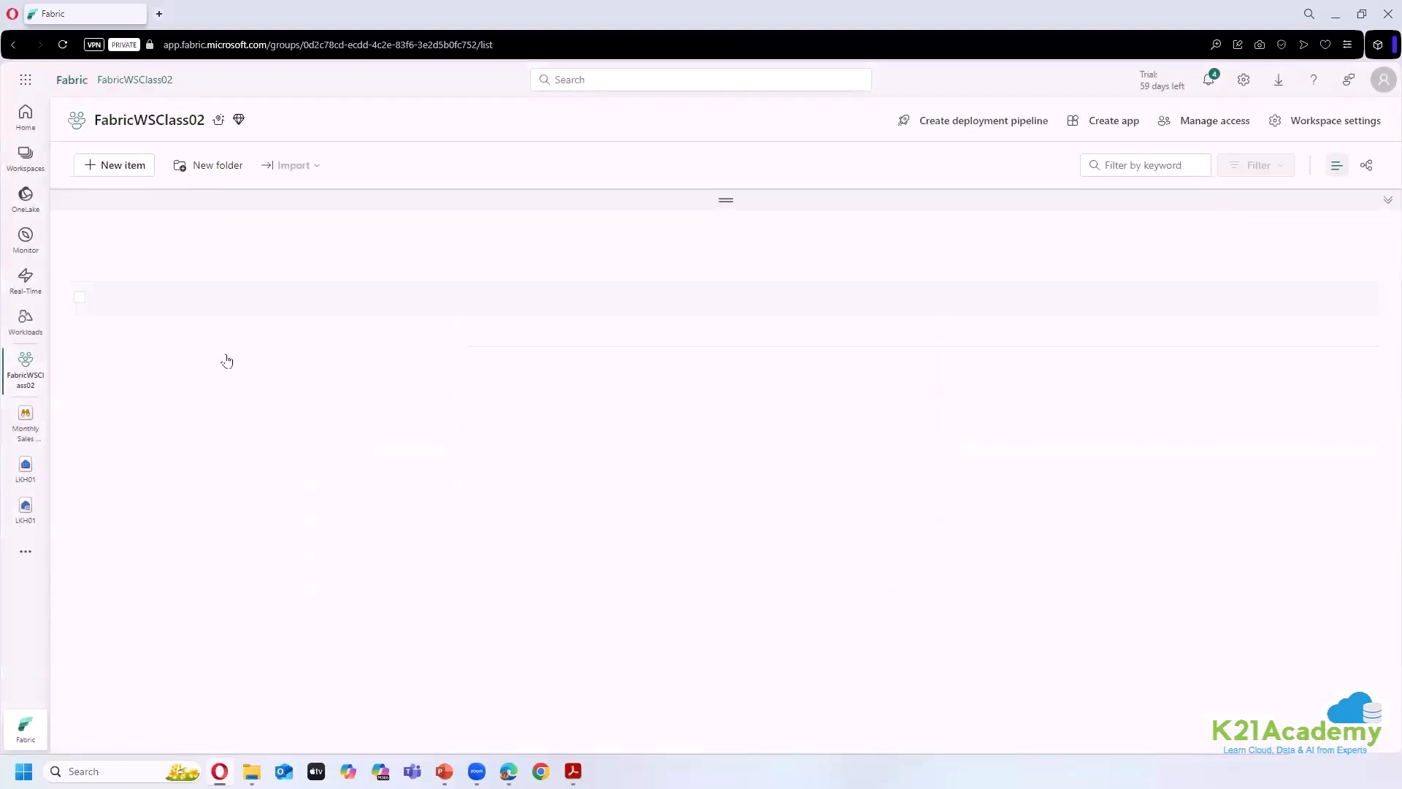
pyautogui.click(407, 332)
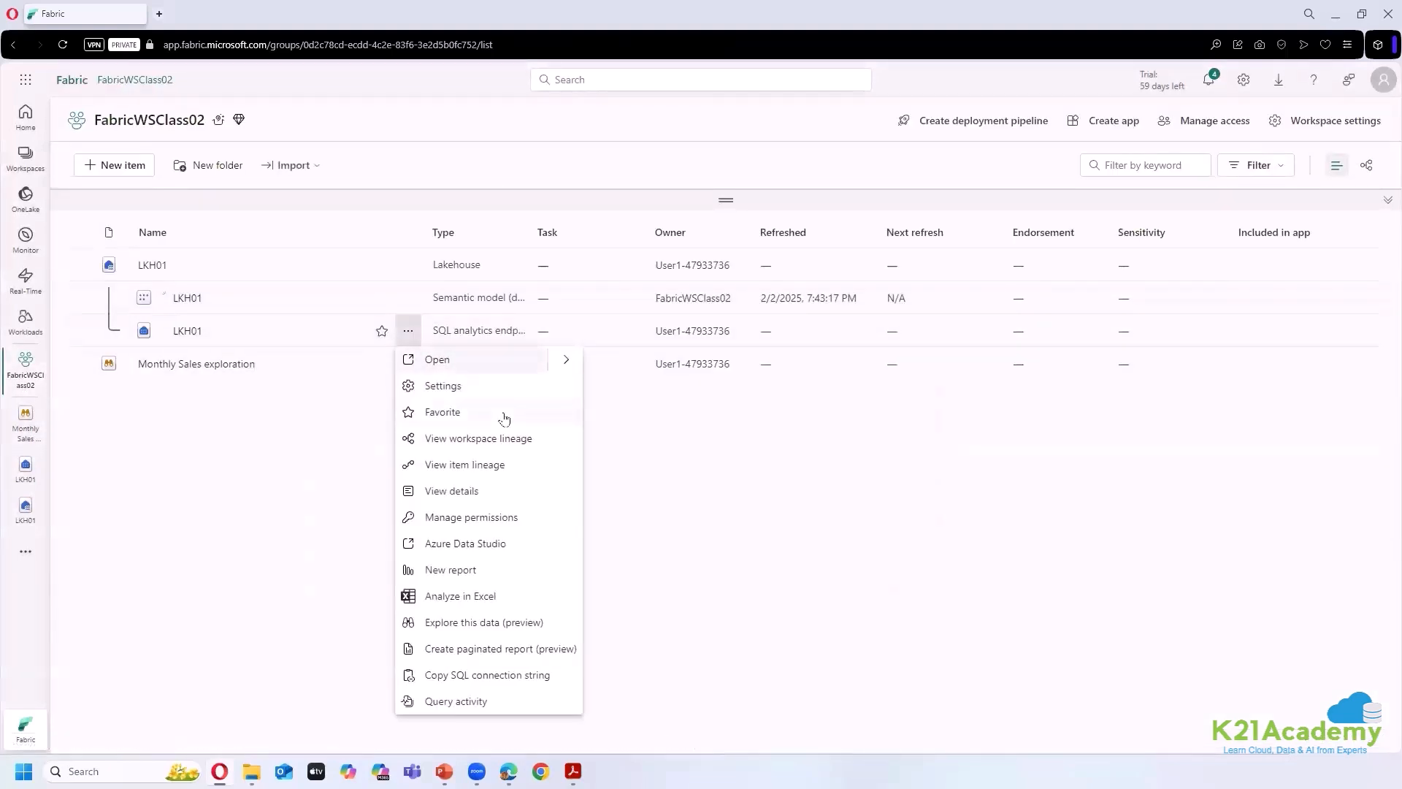
pyautogui.click(513, 392)
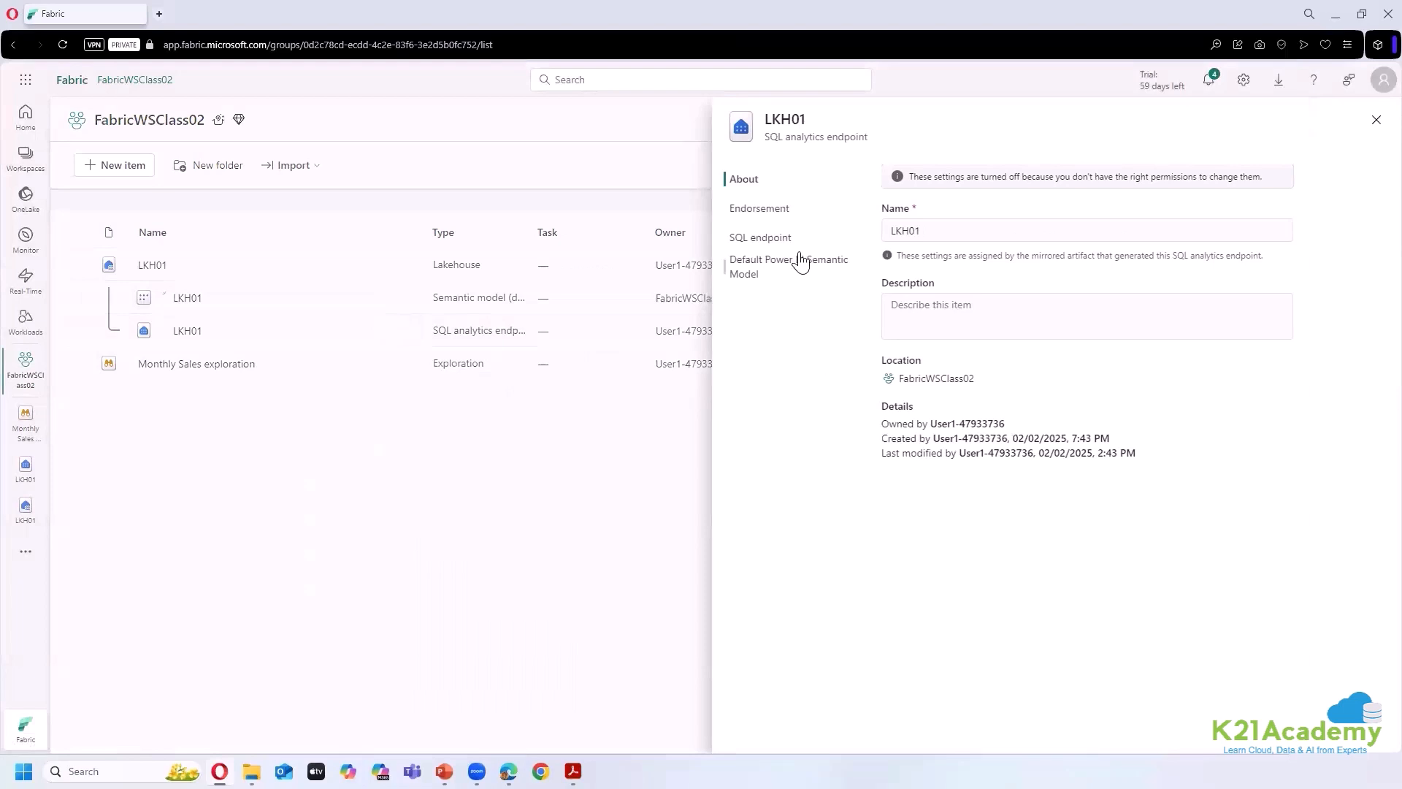
pyautogui.click(801, 266)
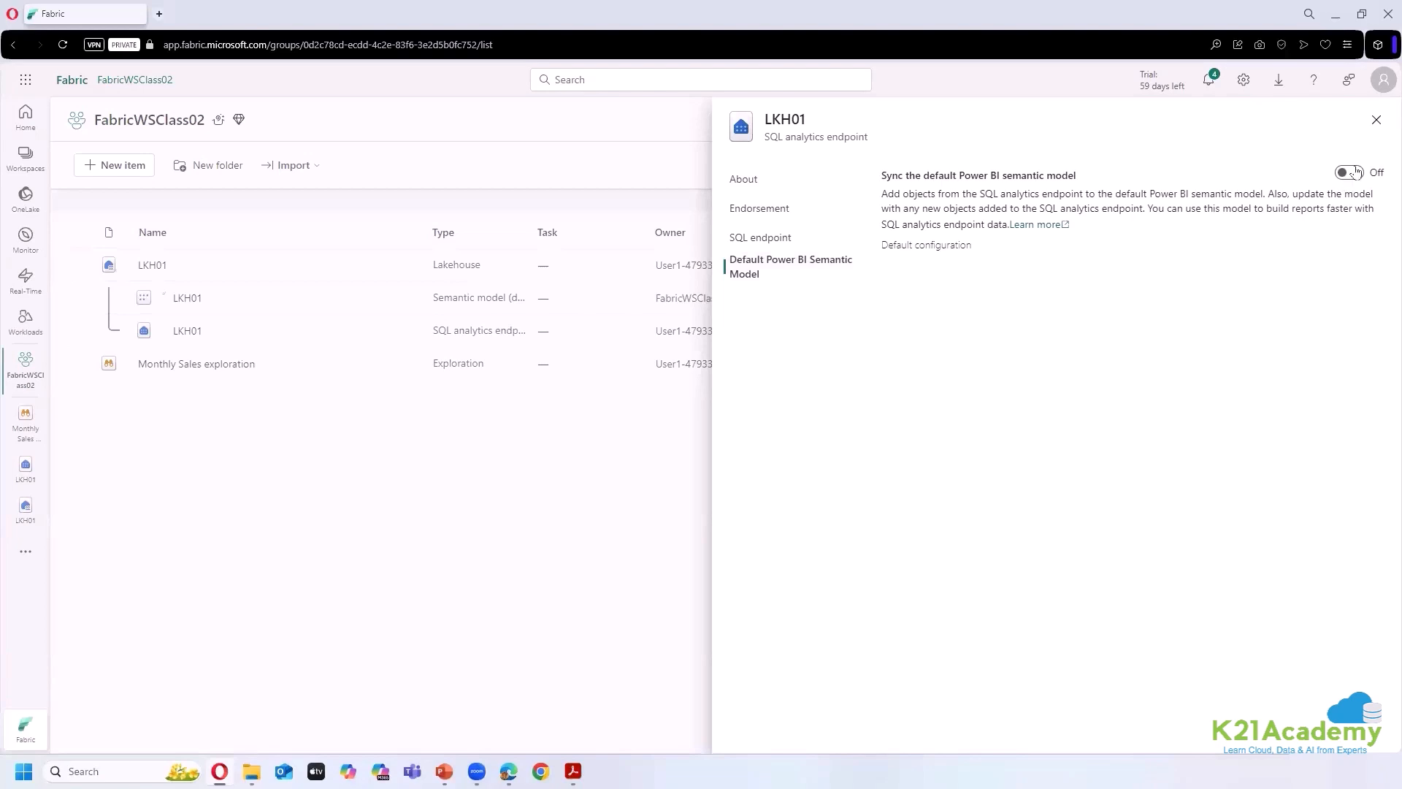
pyautogui.click(1376, 120)
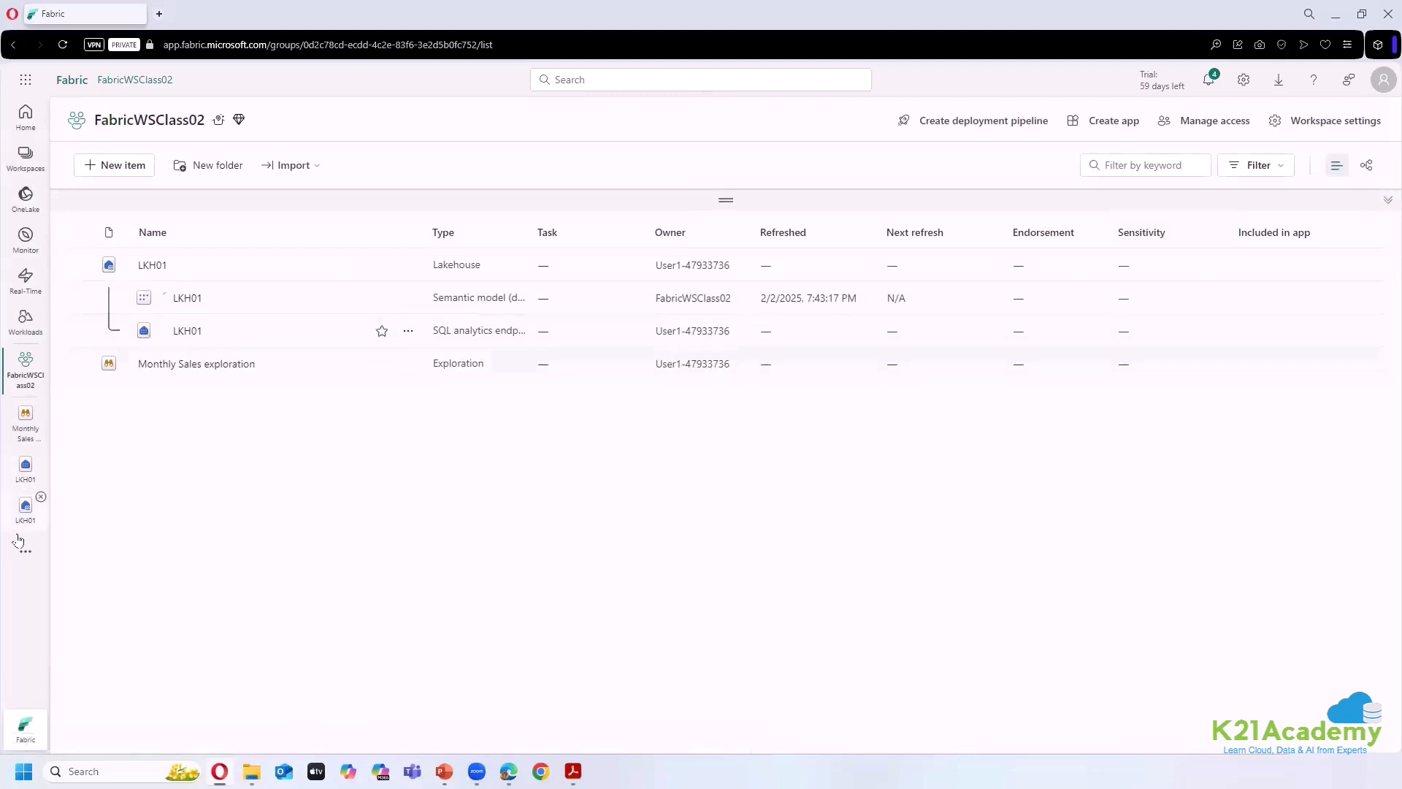
# - Confirm the LKH01 endpoint's default semantic model with the dbo schema's tables and views included
pyautogui.click(25, 466)
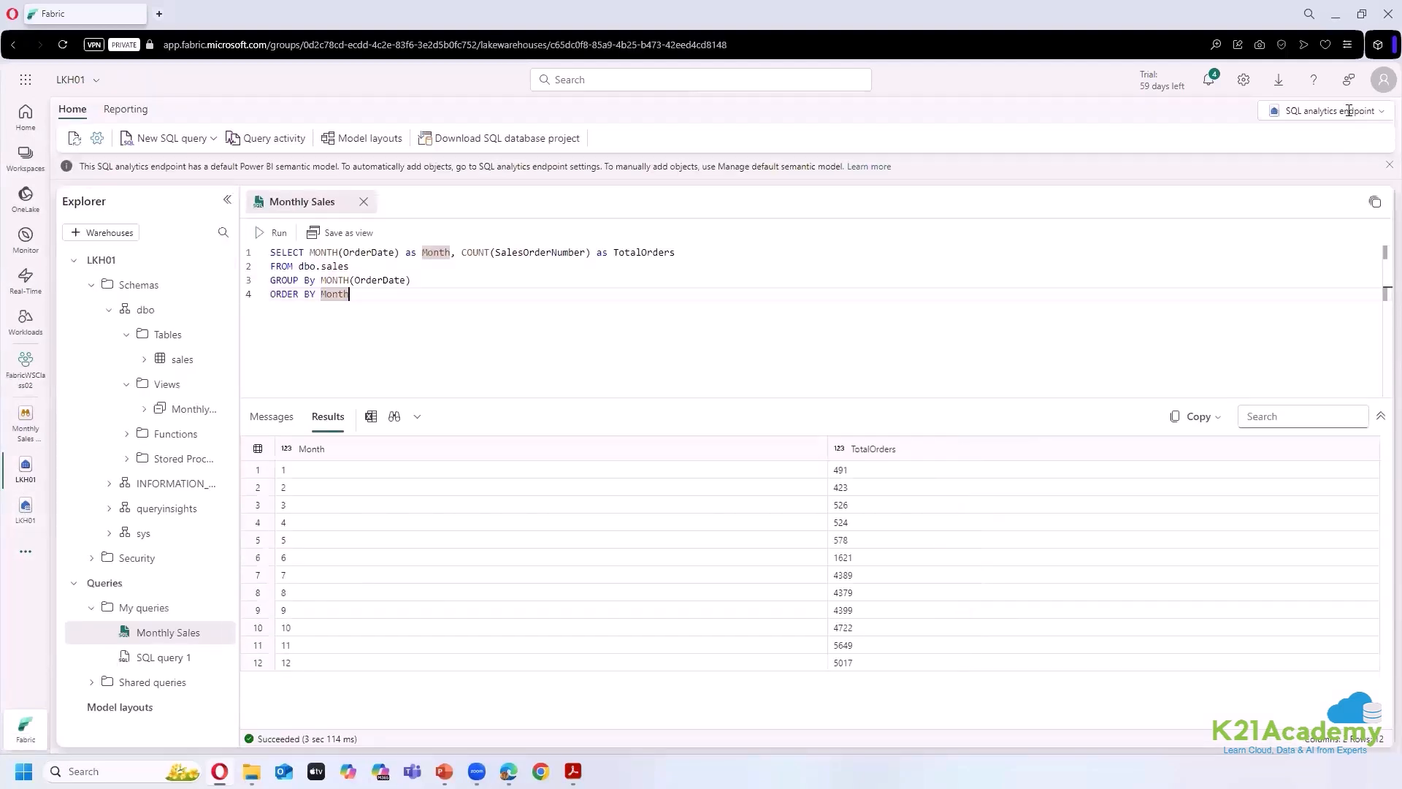
pyautogui.click(130, 111)
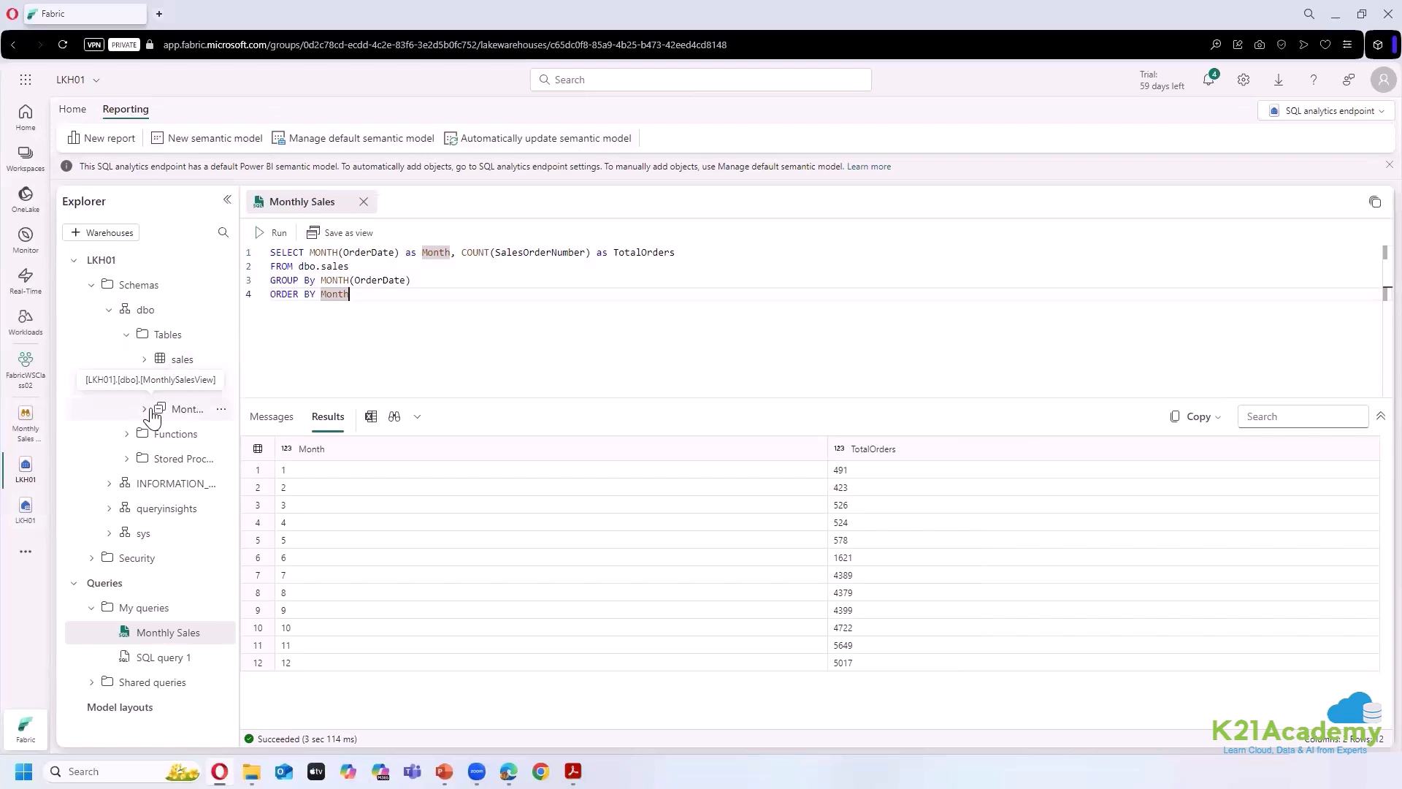
pyautogui.click(385, 138)
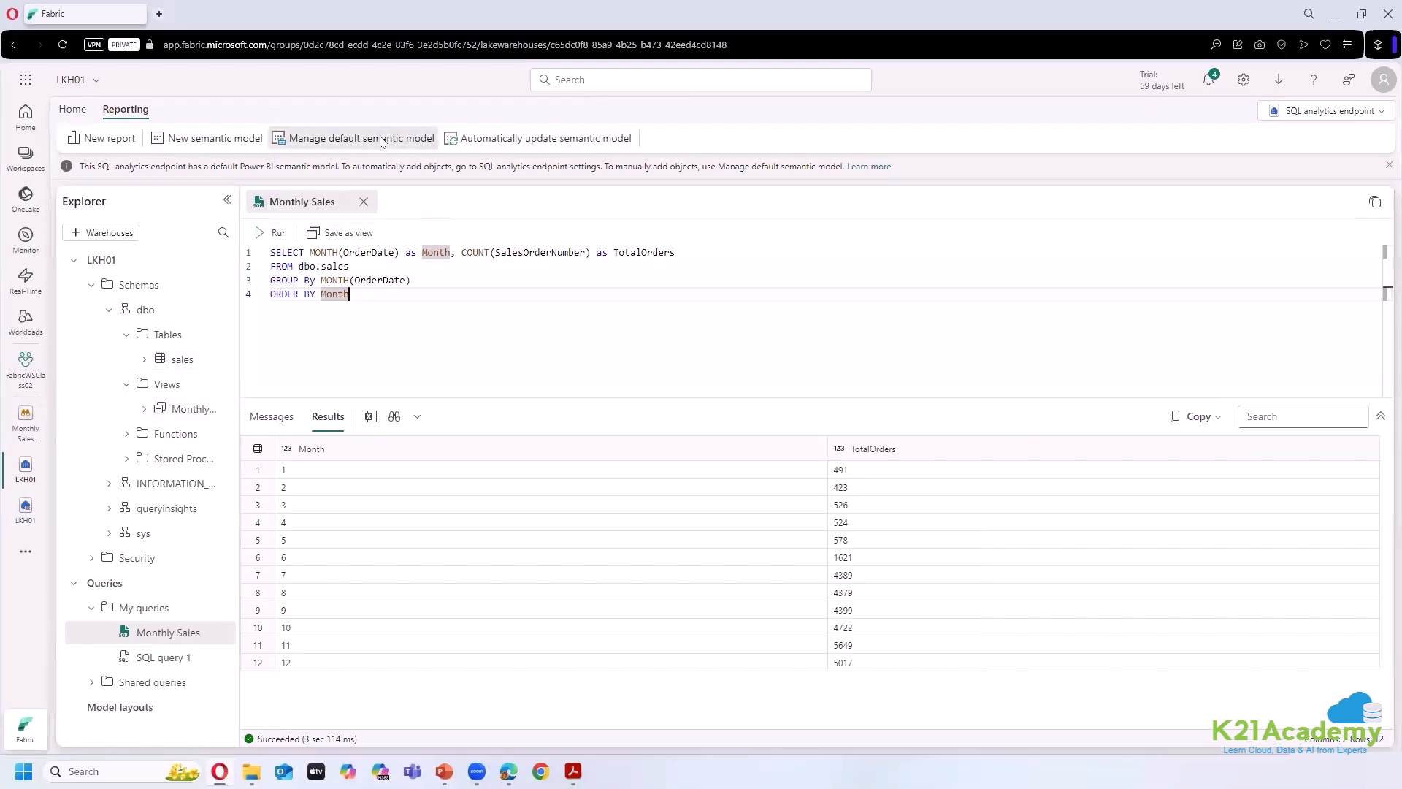
pyautogui.click(557, 469)
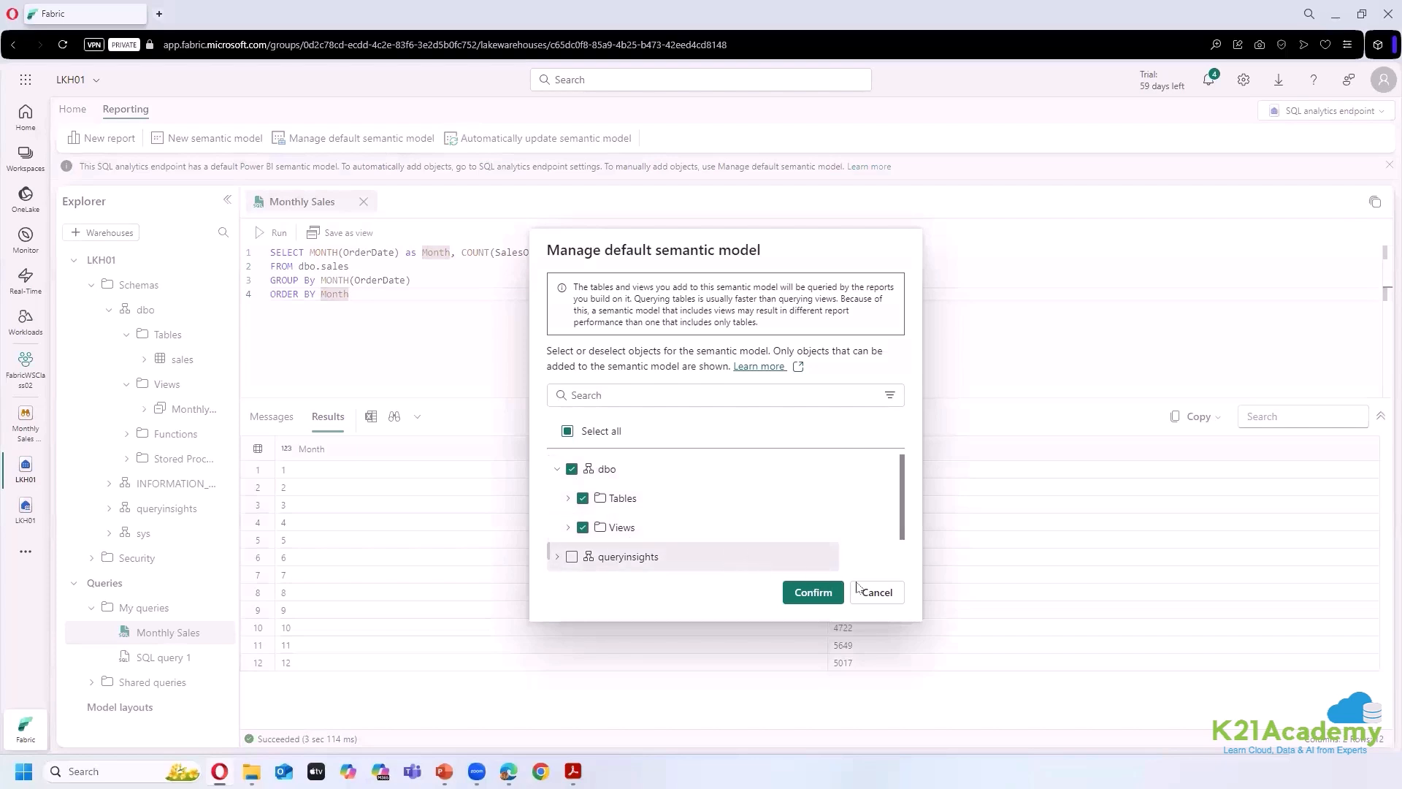
pyautogui.click(813, 591)
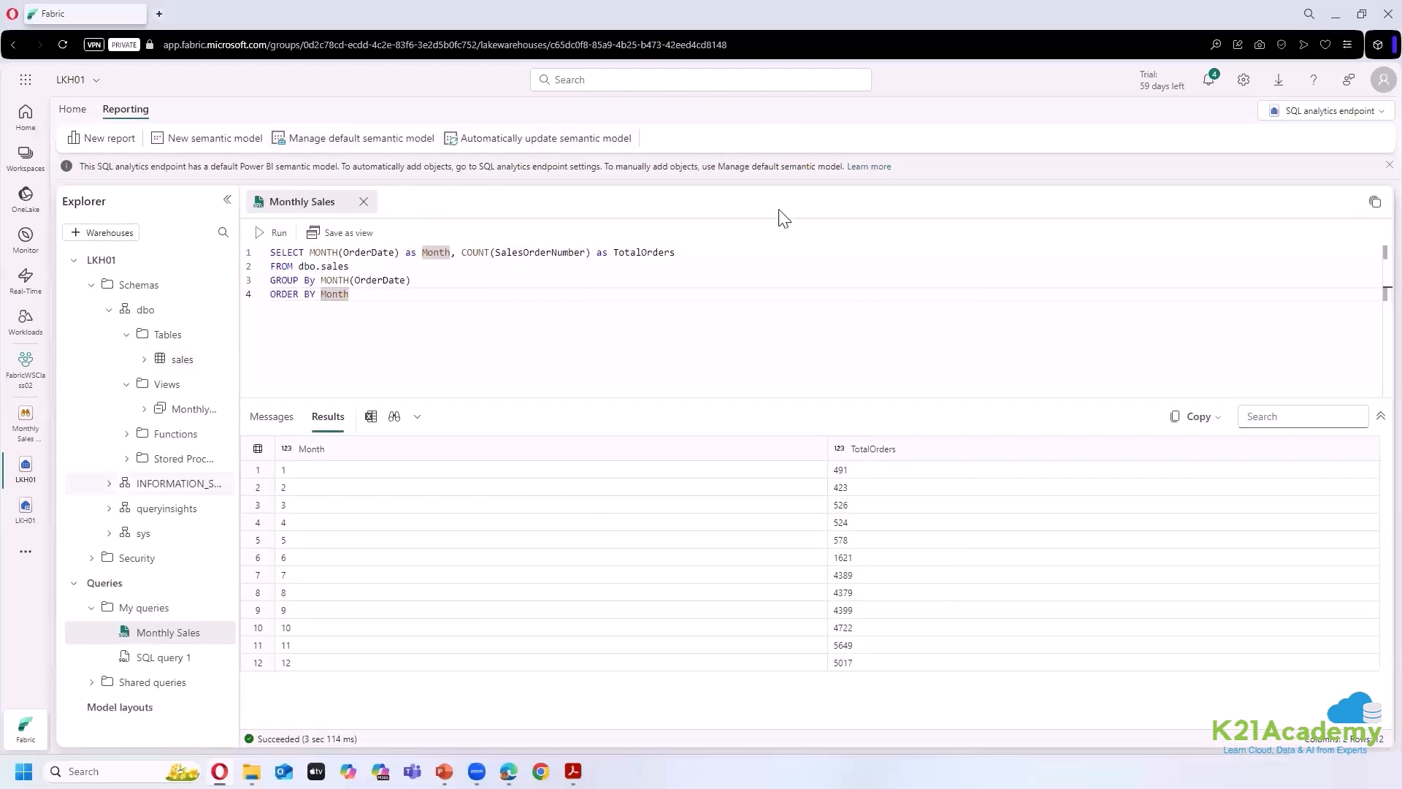
pyautogui.click(328, 138)
pyautogui.click(557, 469)
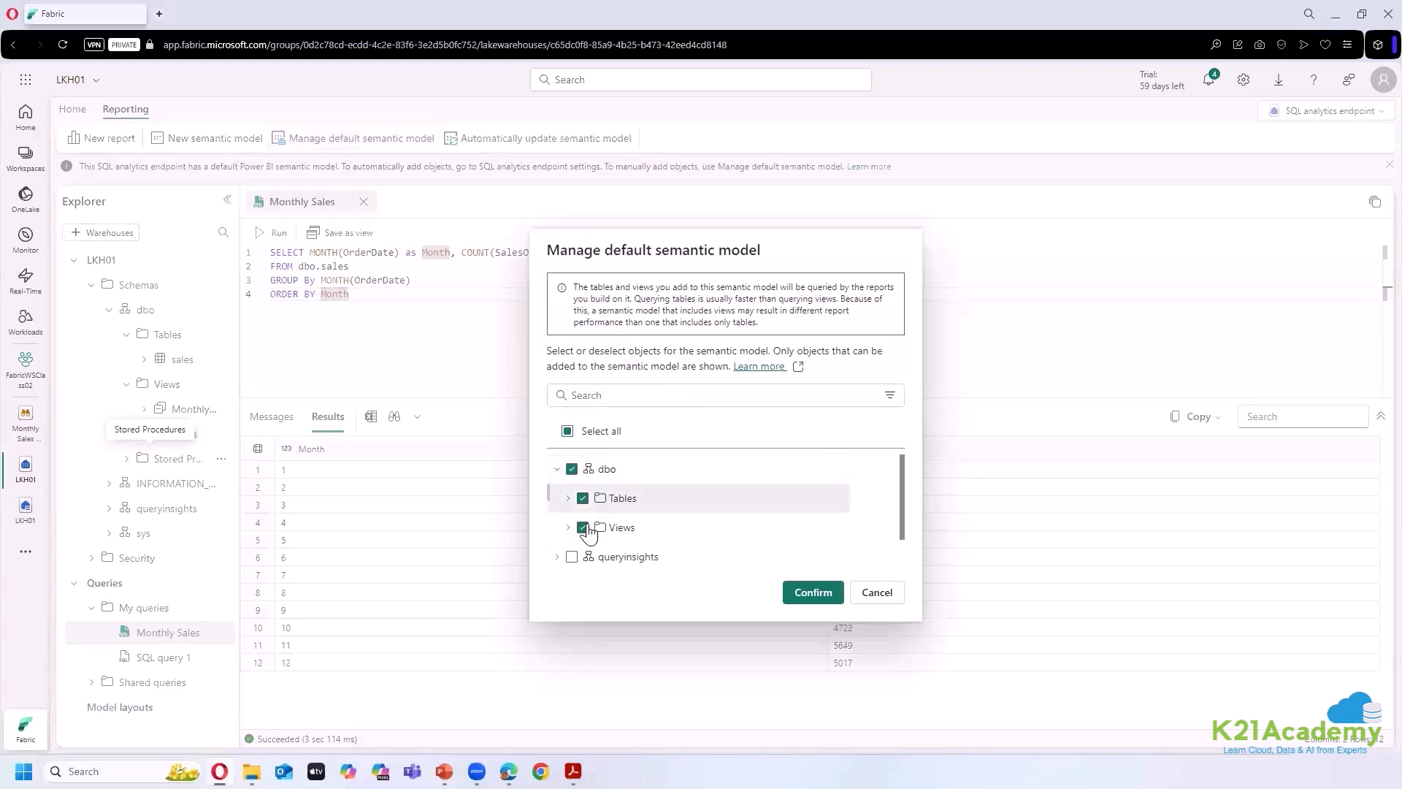
pyautogui.click(582, 527)
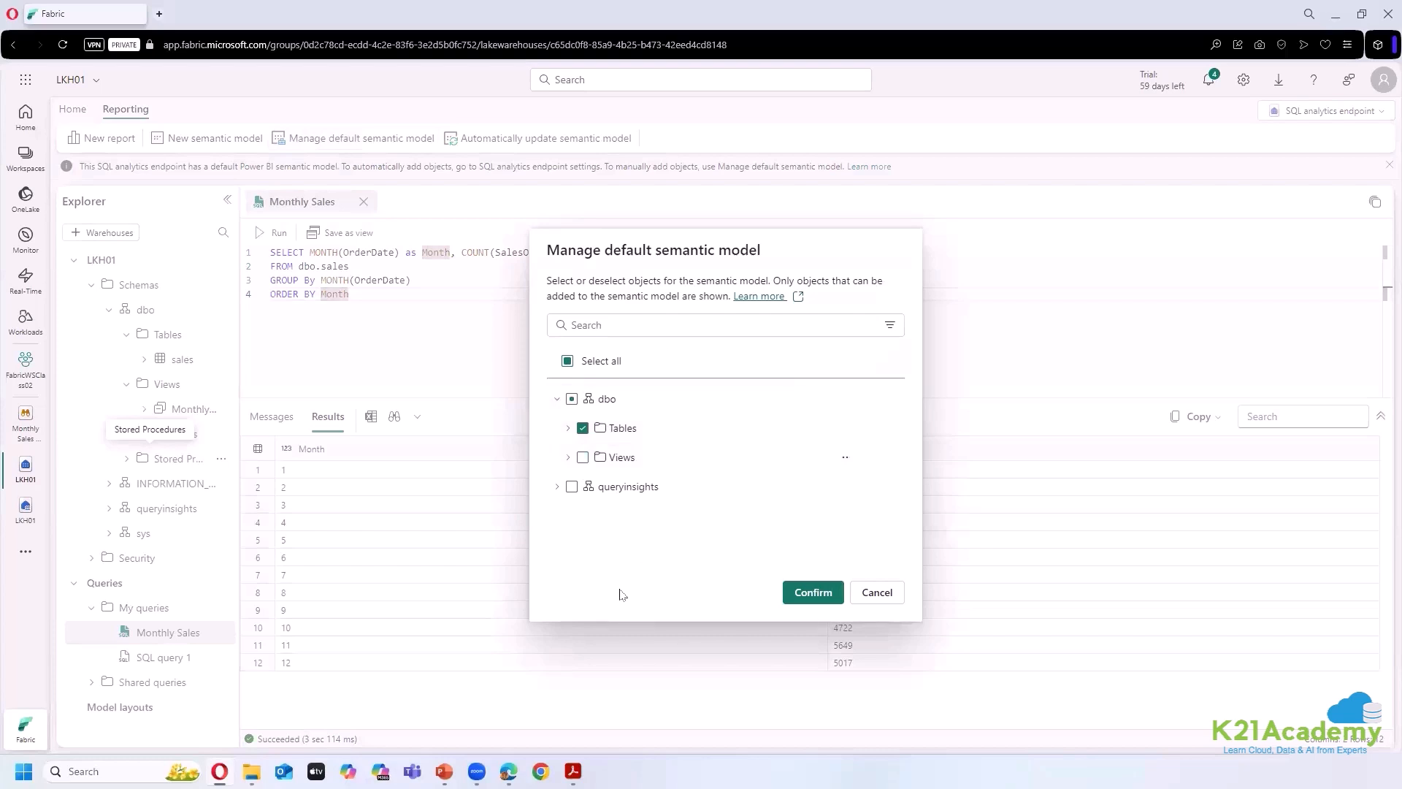
pyautogui.click(877, 594)
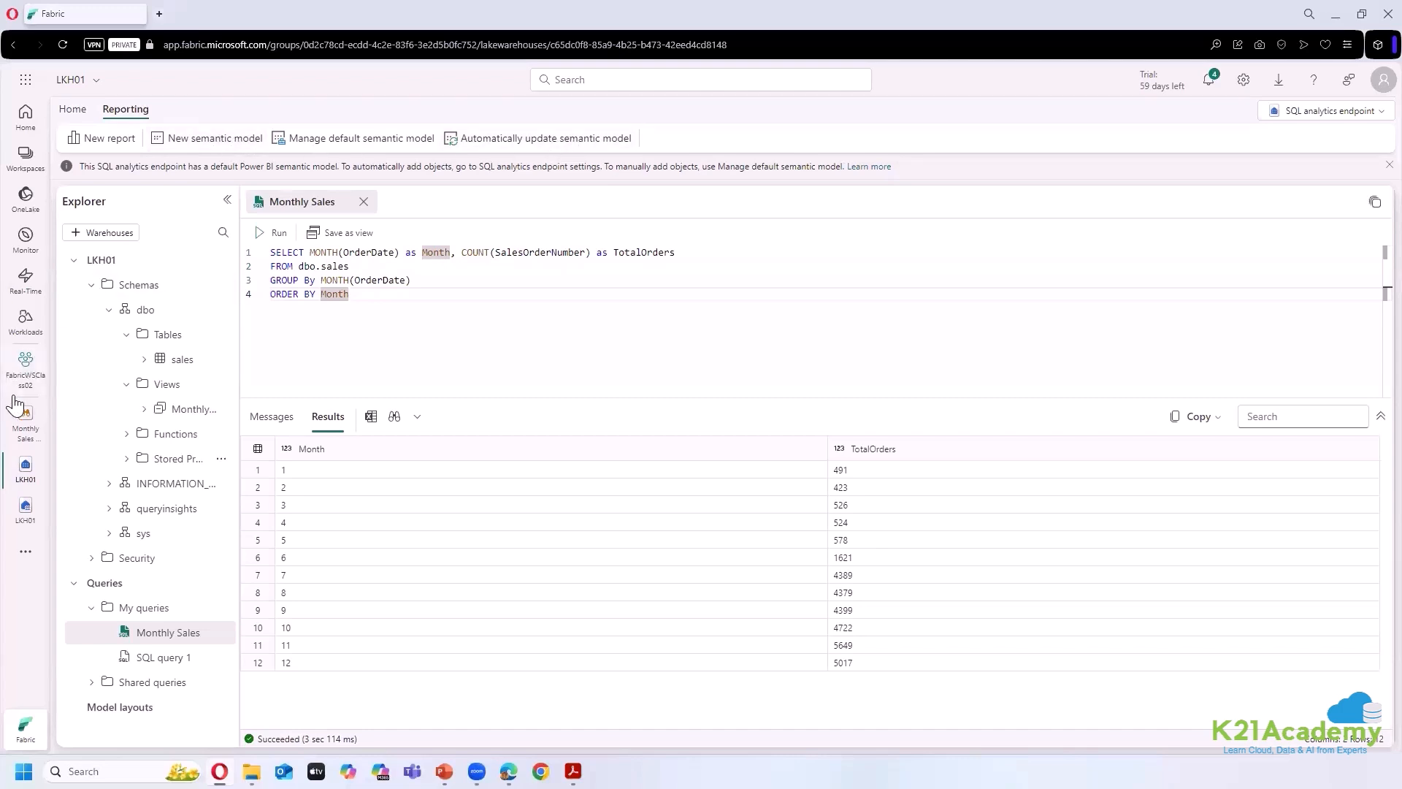
# - Turn on syncing of the default Power BI semantic model for the LKH01 SQL analytics endpoint in workspace FabricWSClass02
pyautogui.click(24, 369)
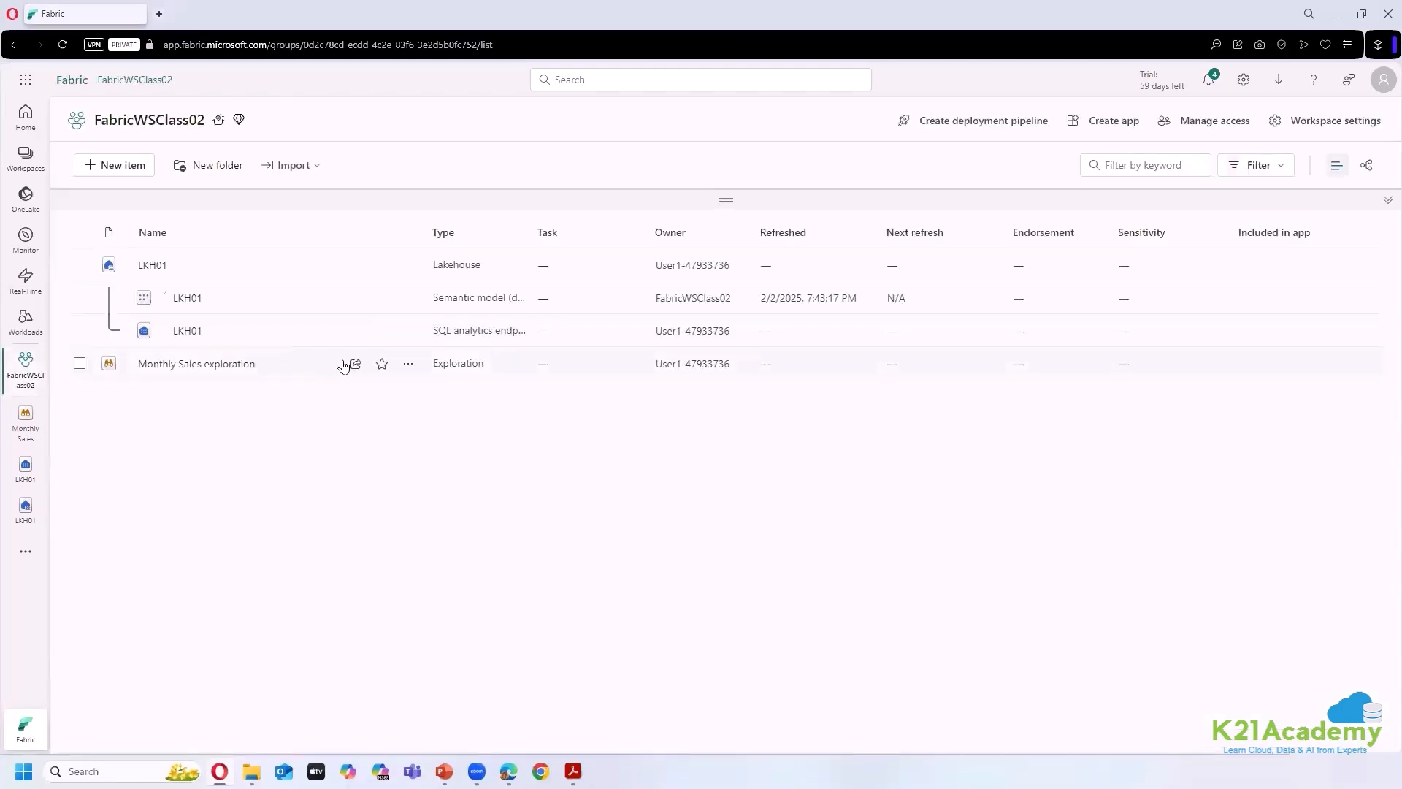
pyautogui.click(409, 332)
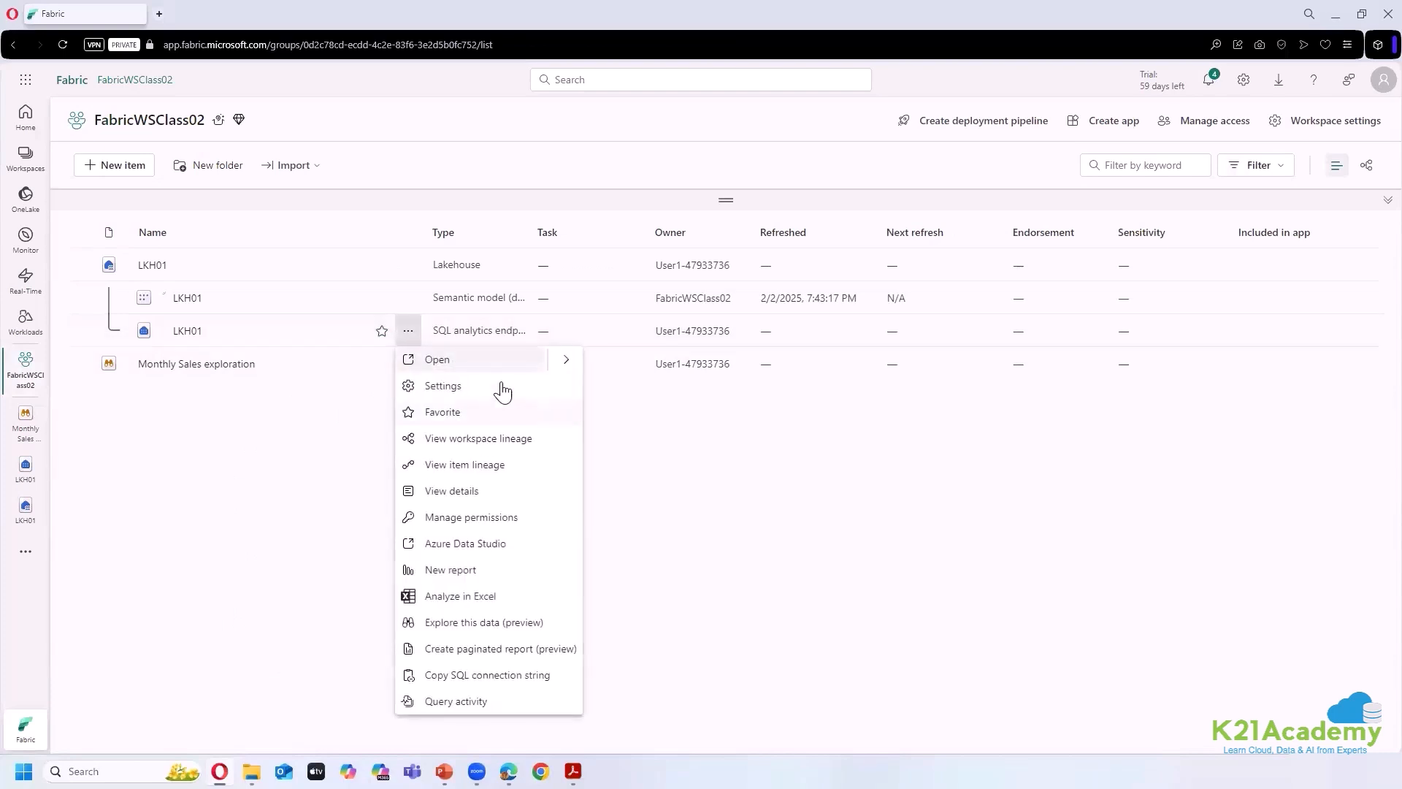
pyautogui.click(467, 384)
pyautogui.click(784, 273)
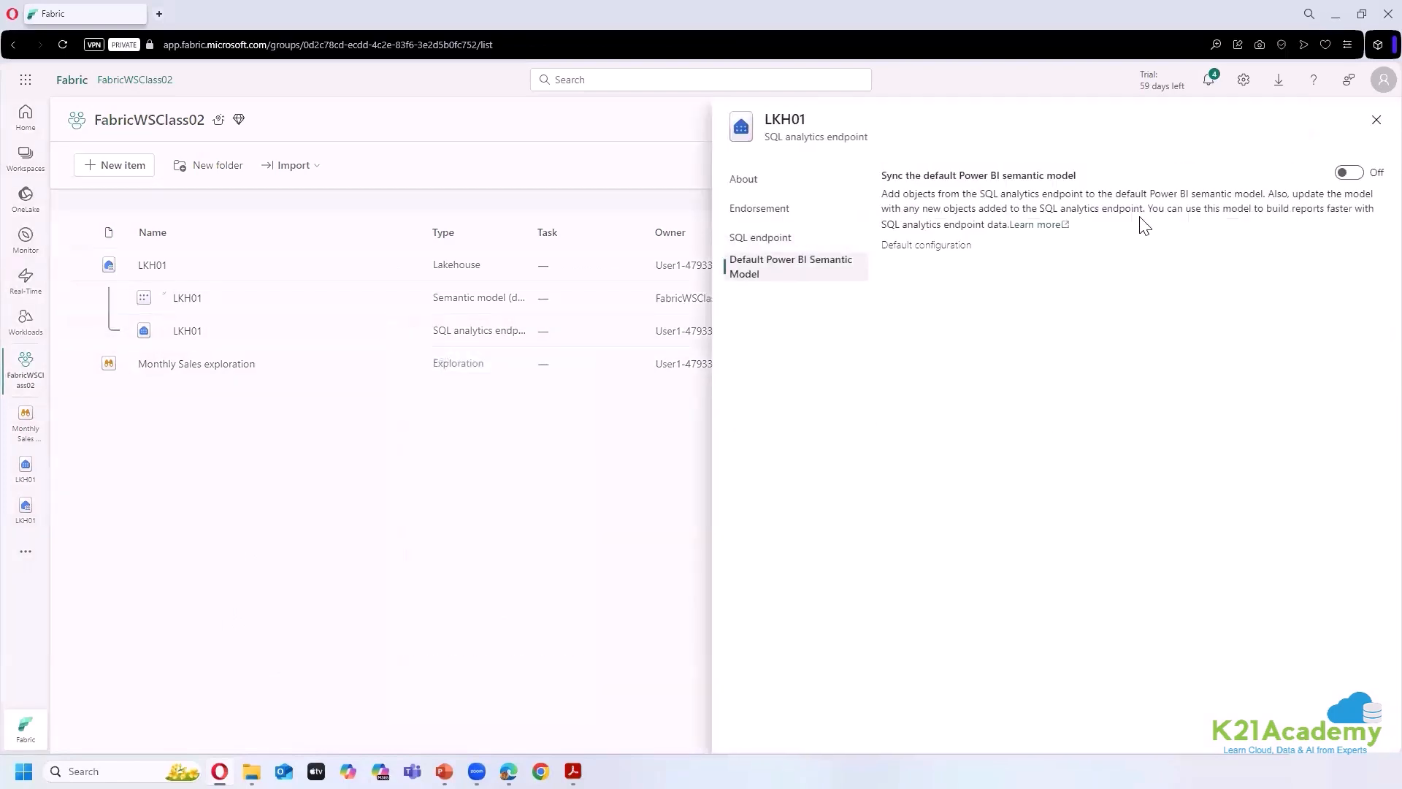
pyautogui.click(1349, 173)
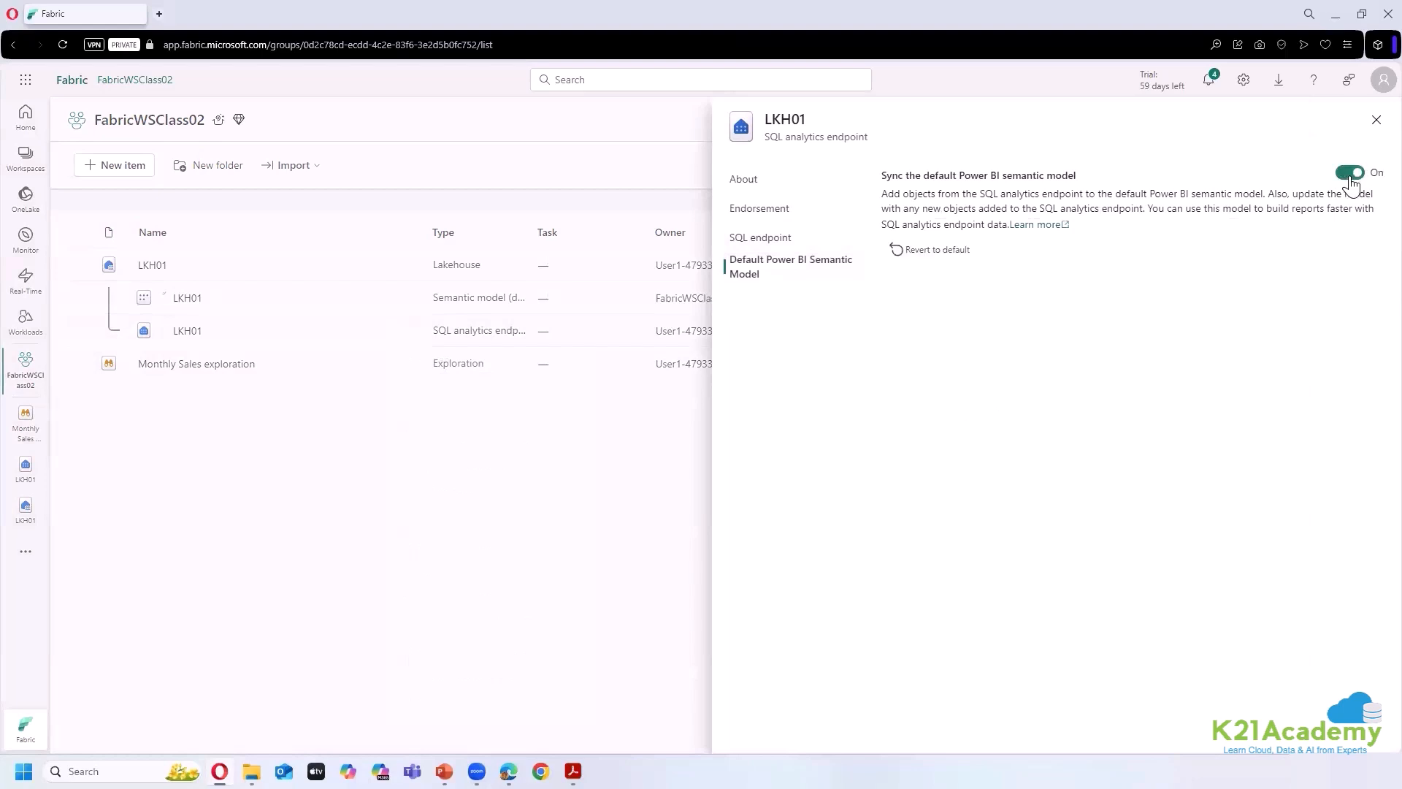
pyautogui.click(1376, 120)
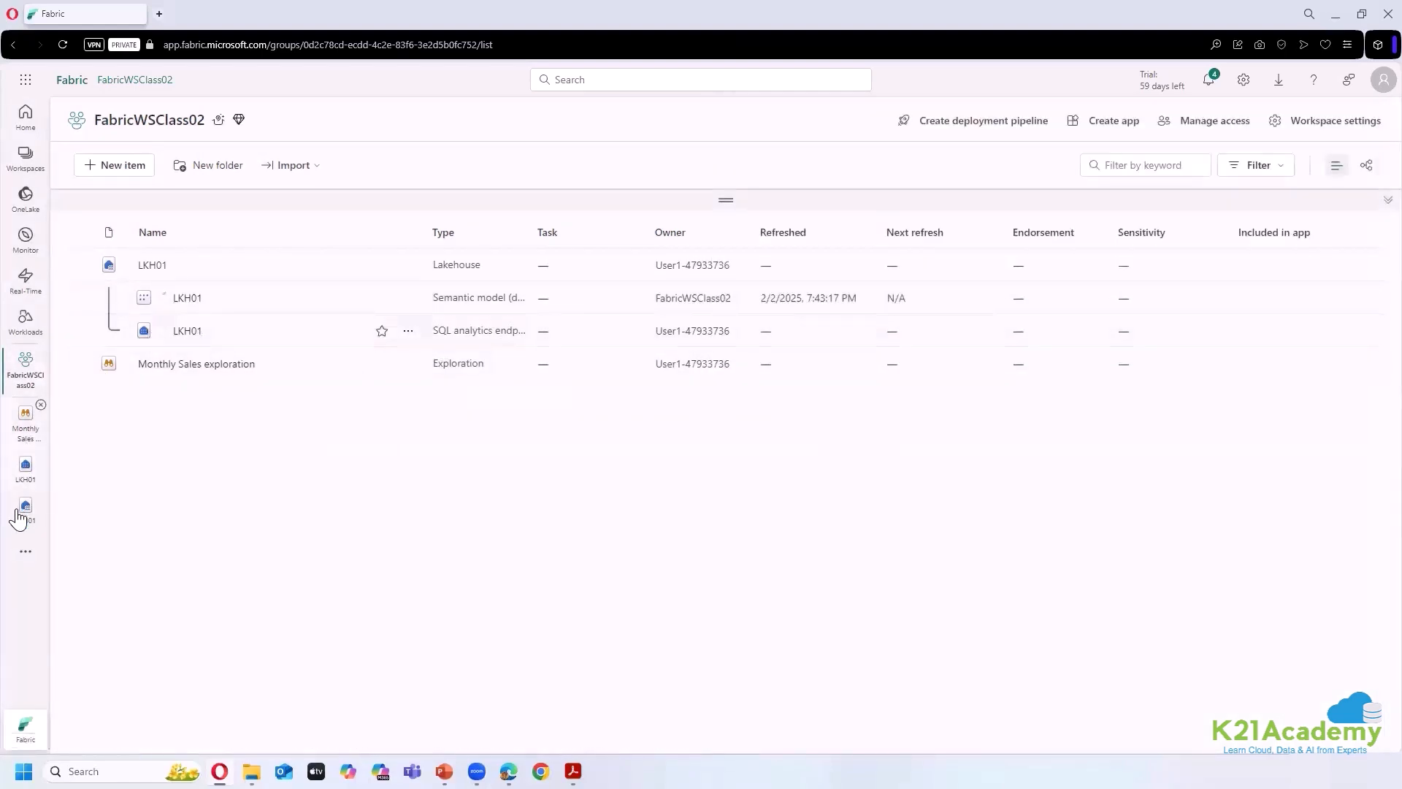
# - Create a new report from the LKH01 SQL analytics endpoint and dismiss the Copilot tip
pyautogui.click(25, 467)
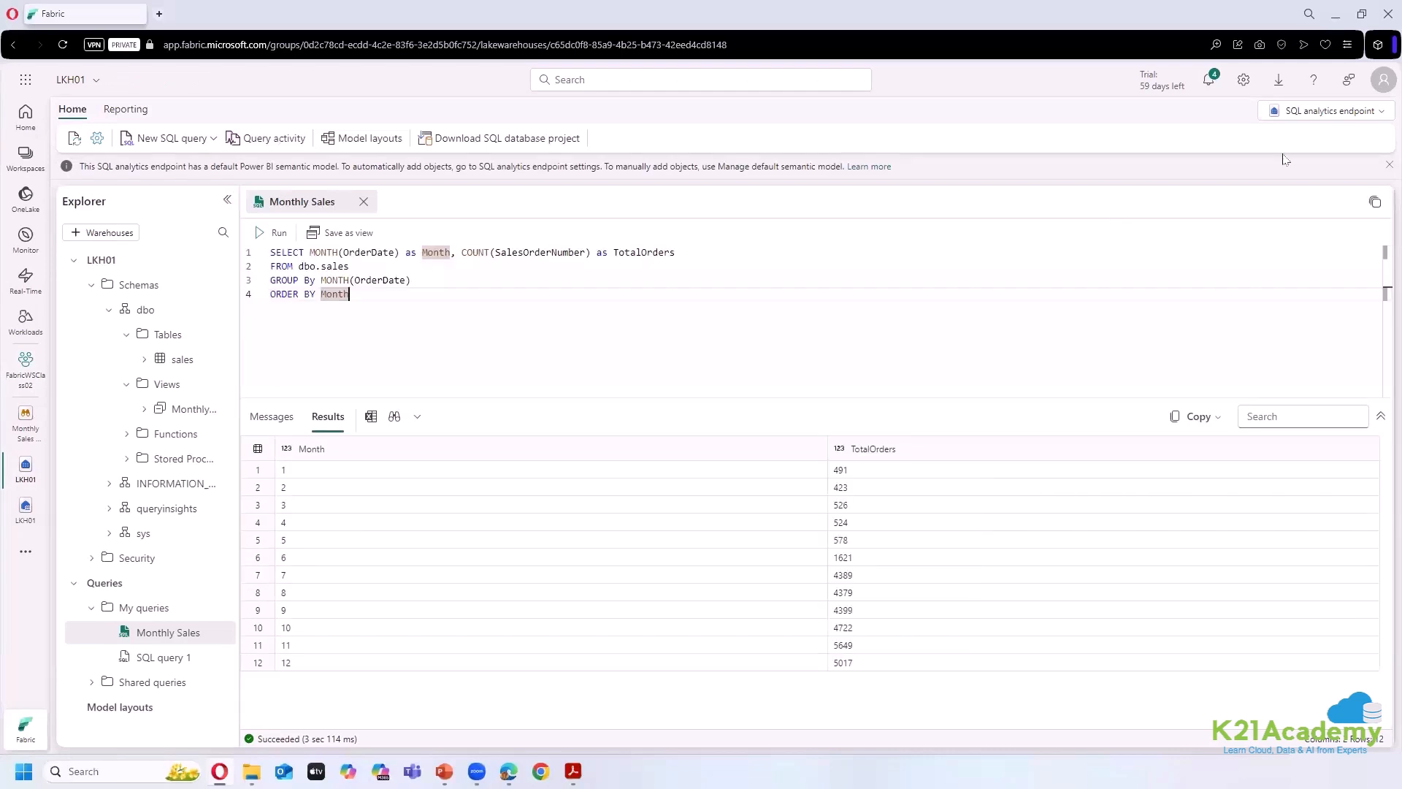
pyautogui.click(126, 111)
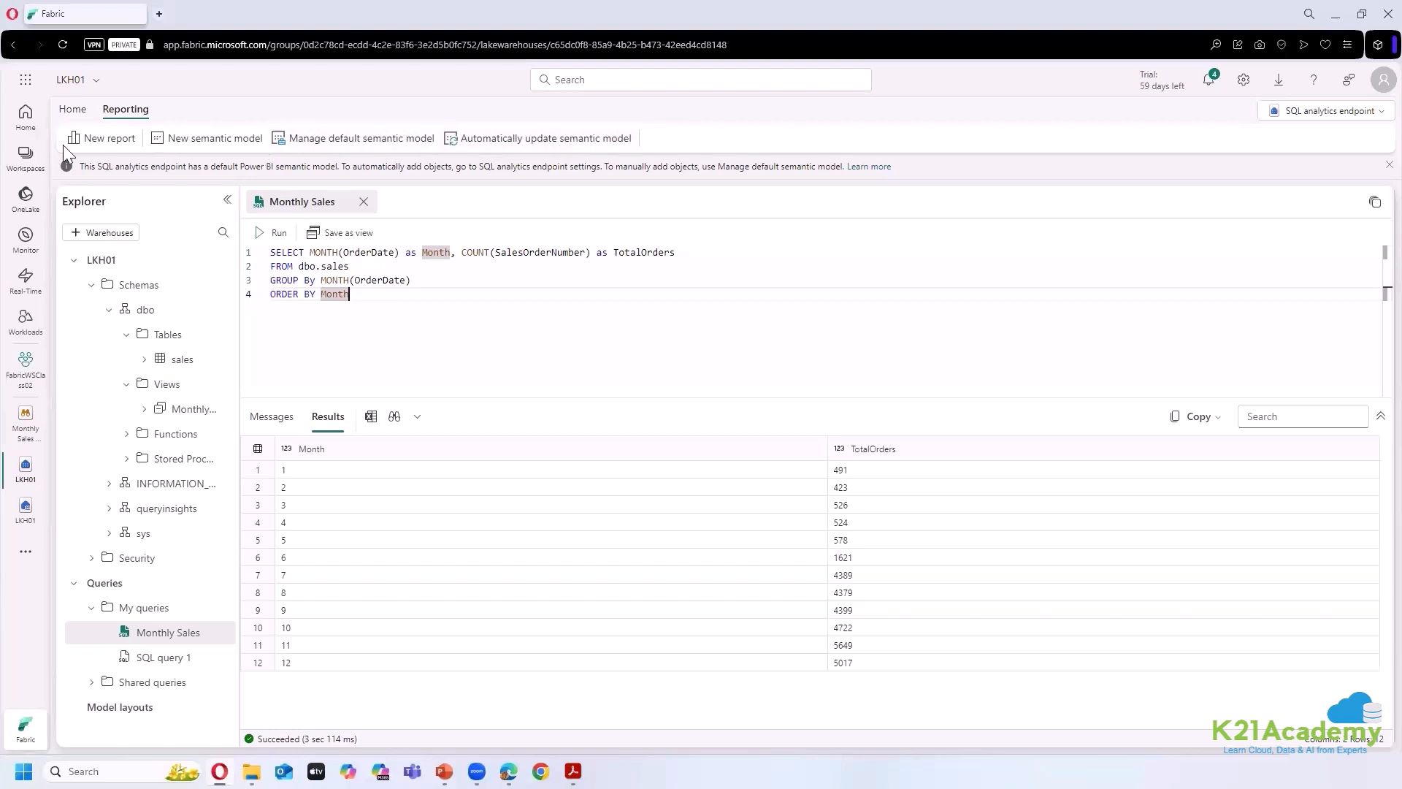
pyautogui.click(91, 143)
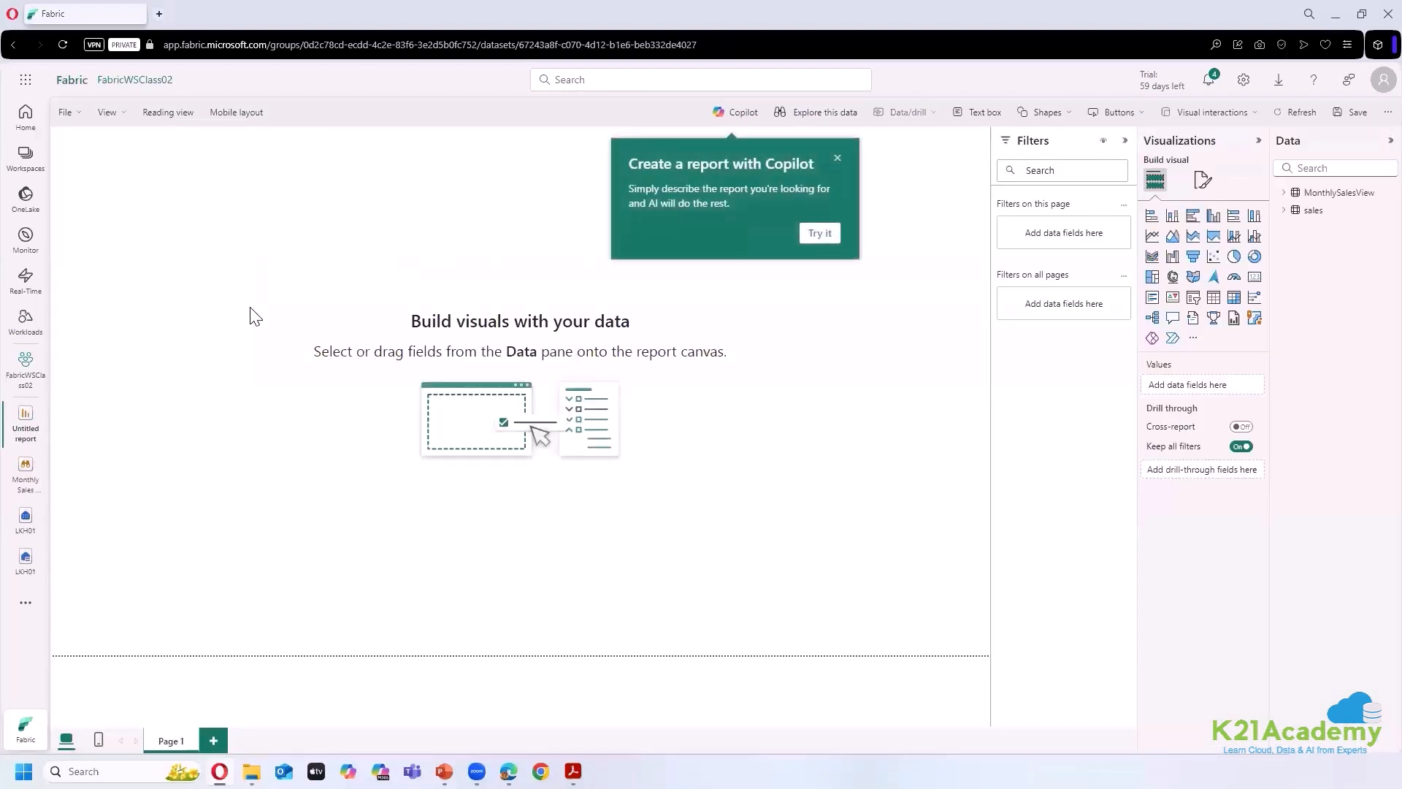
pyautogui.click(838, 159)
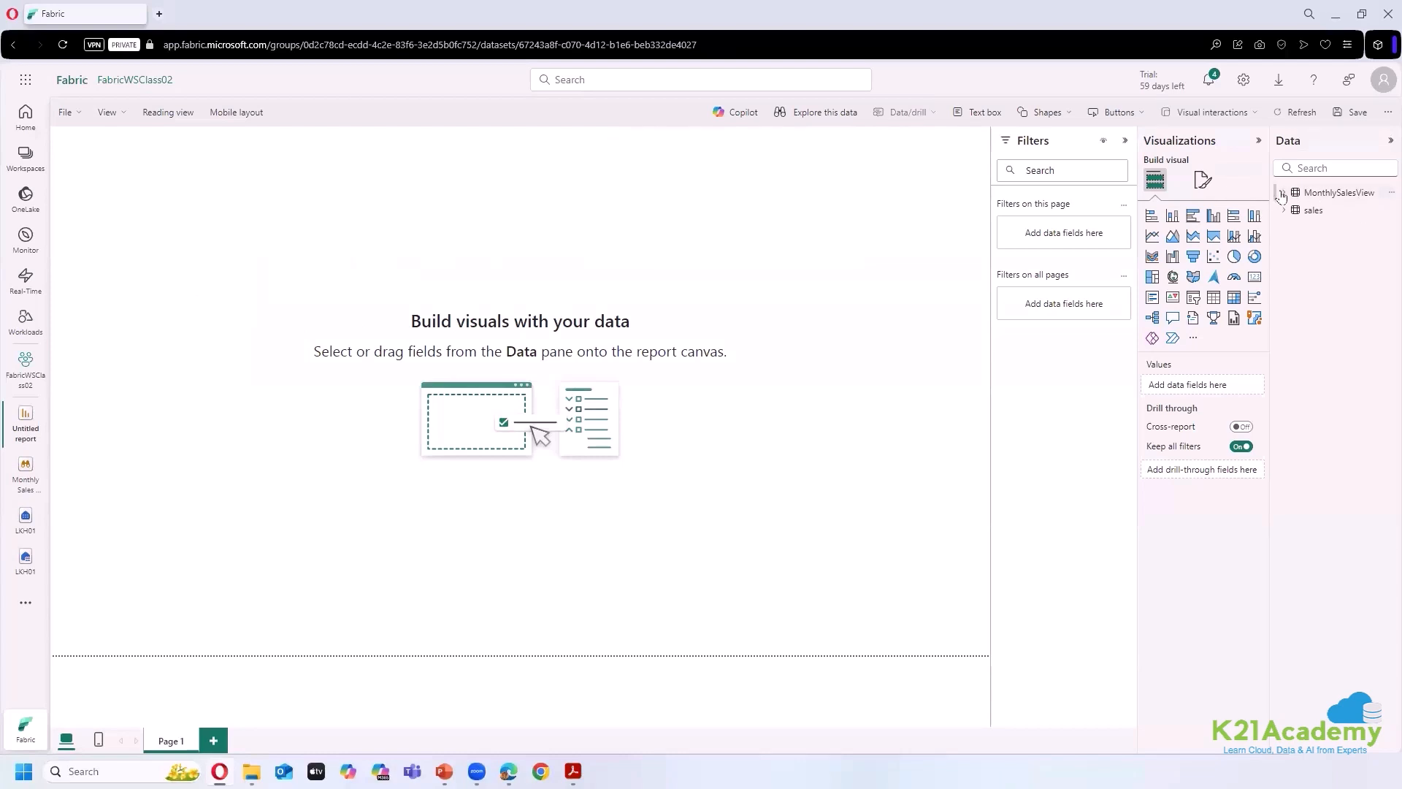
# - Expand the MonthlySalesView and sales fields, widen the Visualizations and Data panes, and add an empty line chart to the report page
pyautogui.click(1284, 192)
pyautogui.click(1283, 246)
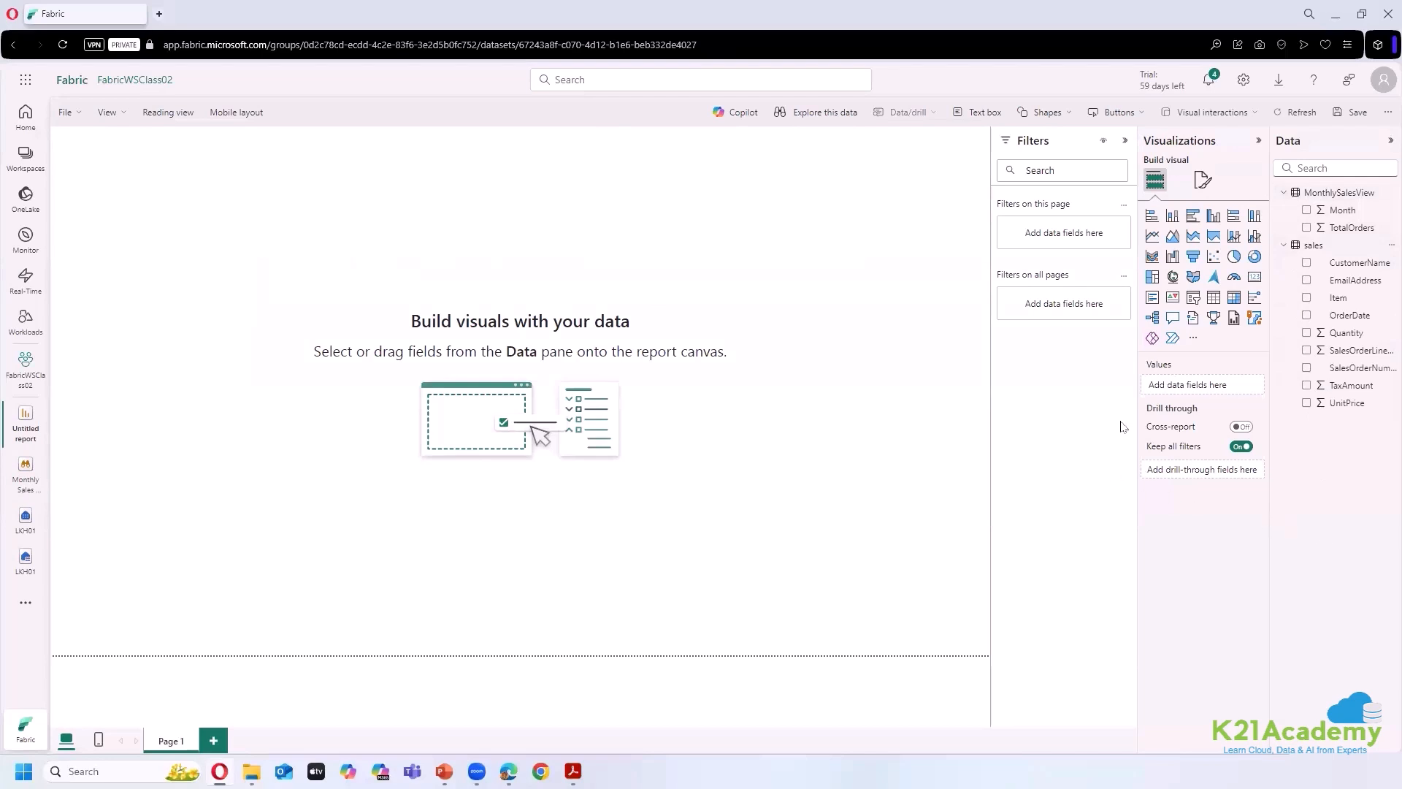
pyautogui.moveTo(1139, 365); pyautogui.dragTo(1086, 366)
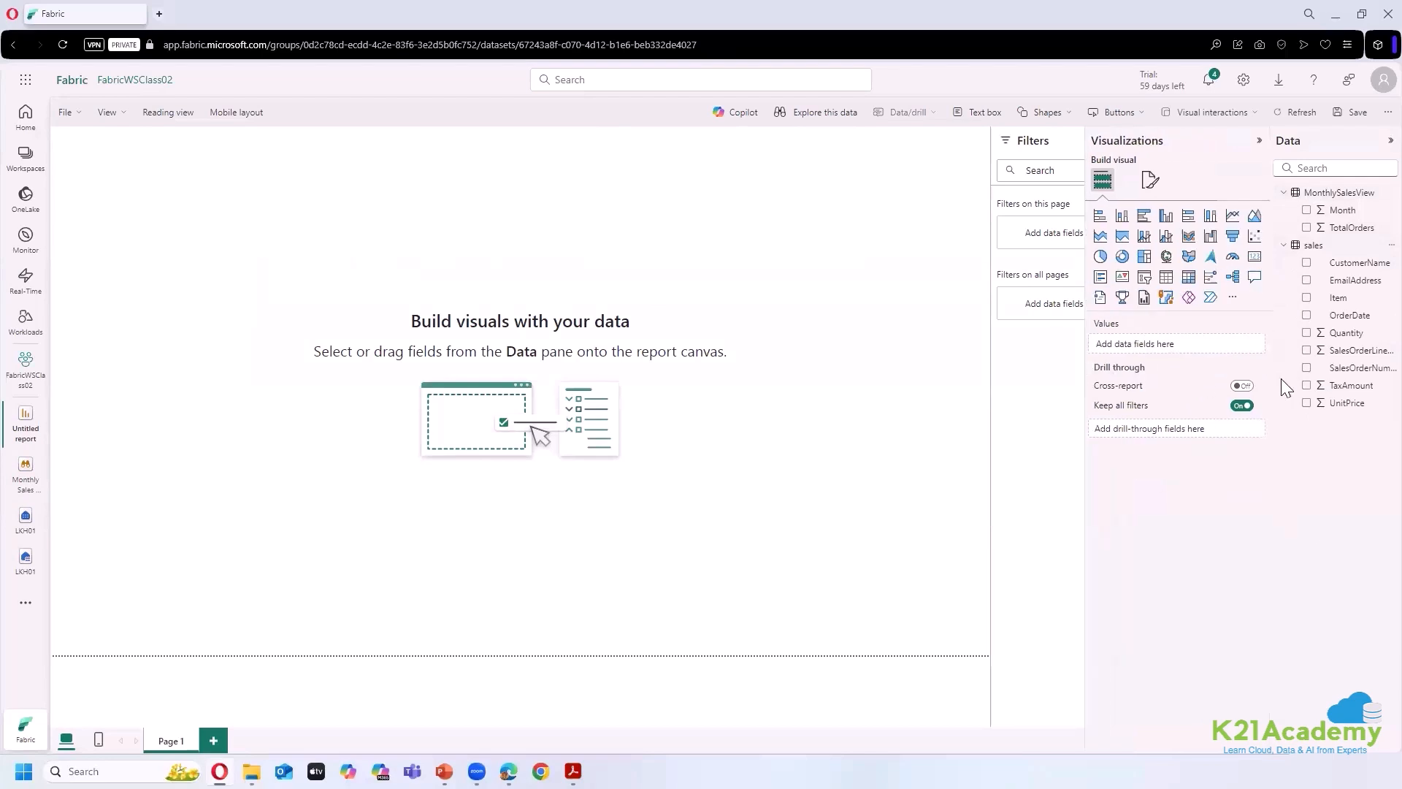
pyautogui.moveTo(1260, 366); pyautogui.dragTo(1247, 367)
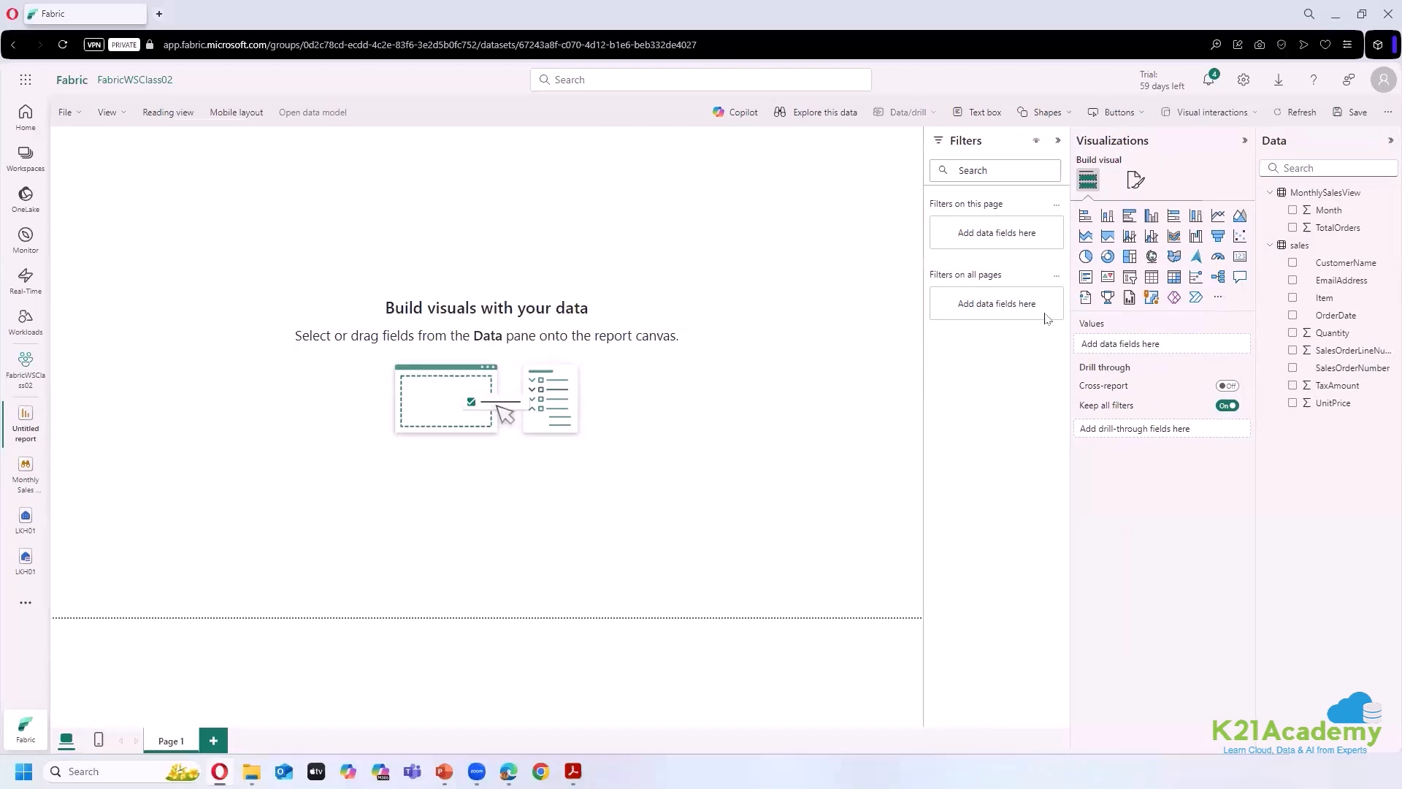
pyautogui.click(1215, 219)
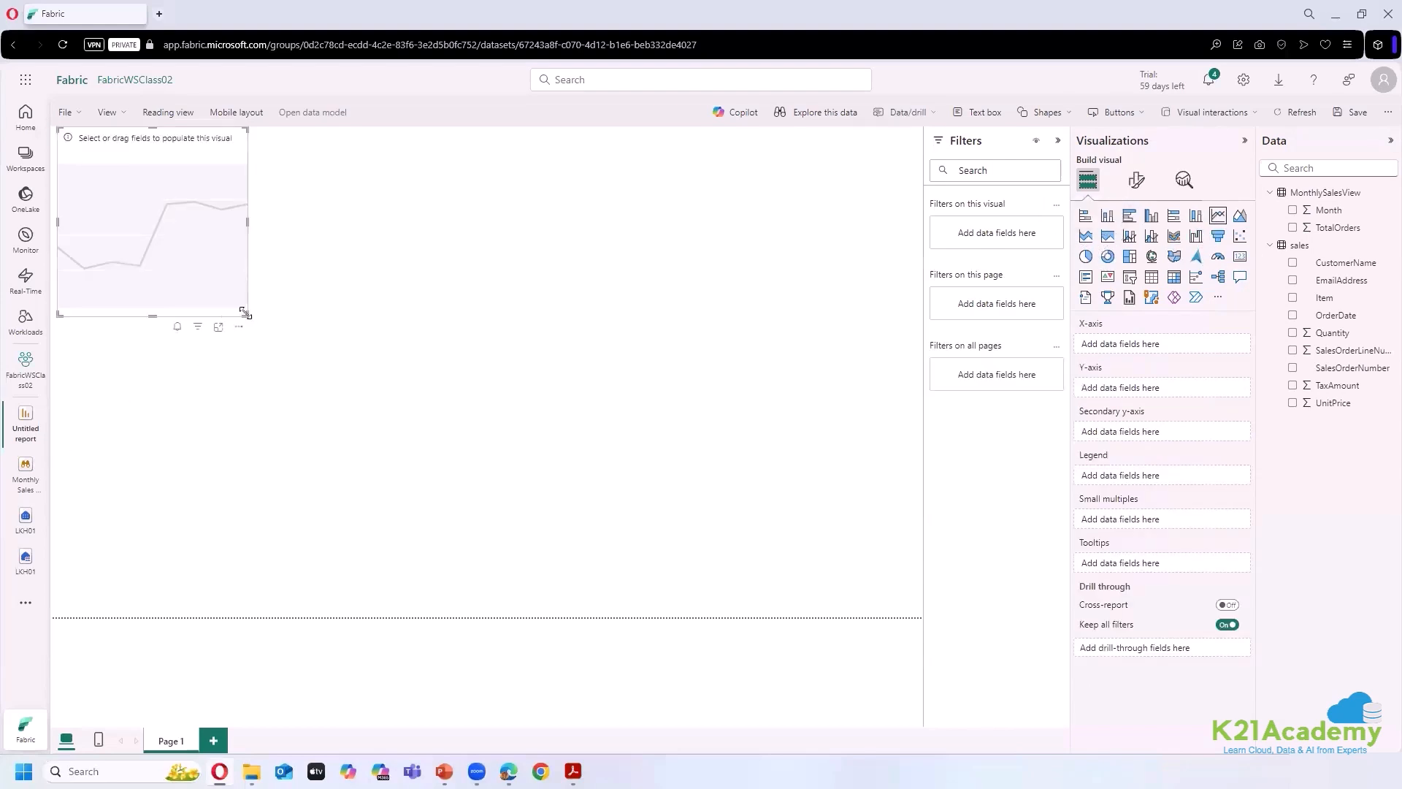
# - Enlarge the line chart and plot TotalOrders on its y-axis against Month on its x-axis, both from MonthlySalesView
pyautogui.moveTo(245, 312); pyautogui.dragTo(584, 523)
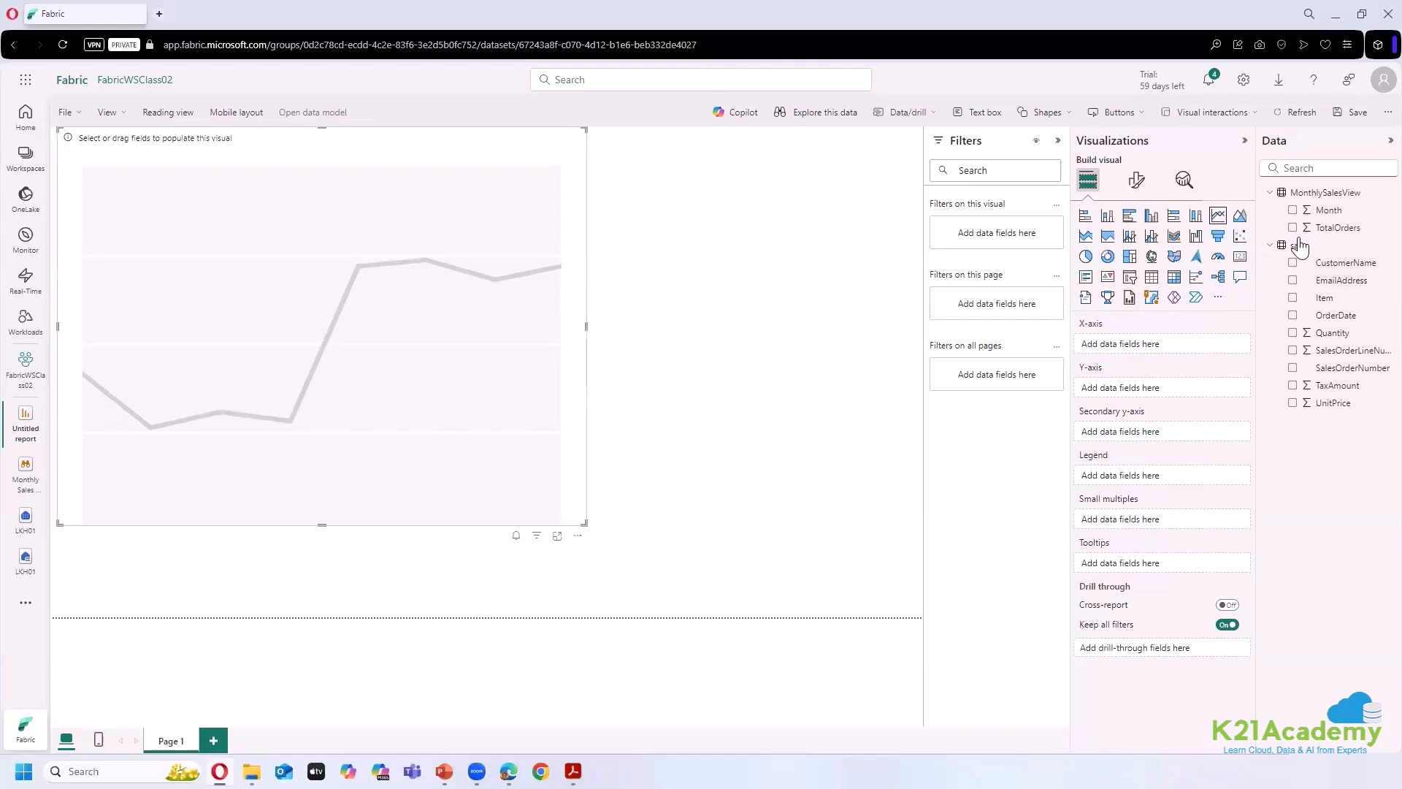
pyautogui.moveTo(1325, 211); pyautogui.dragTo(1165, 345)
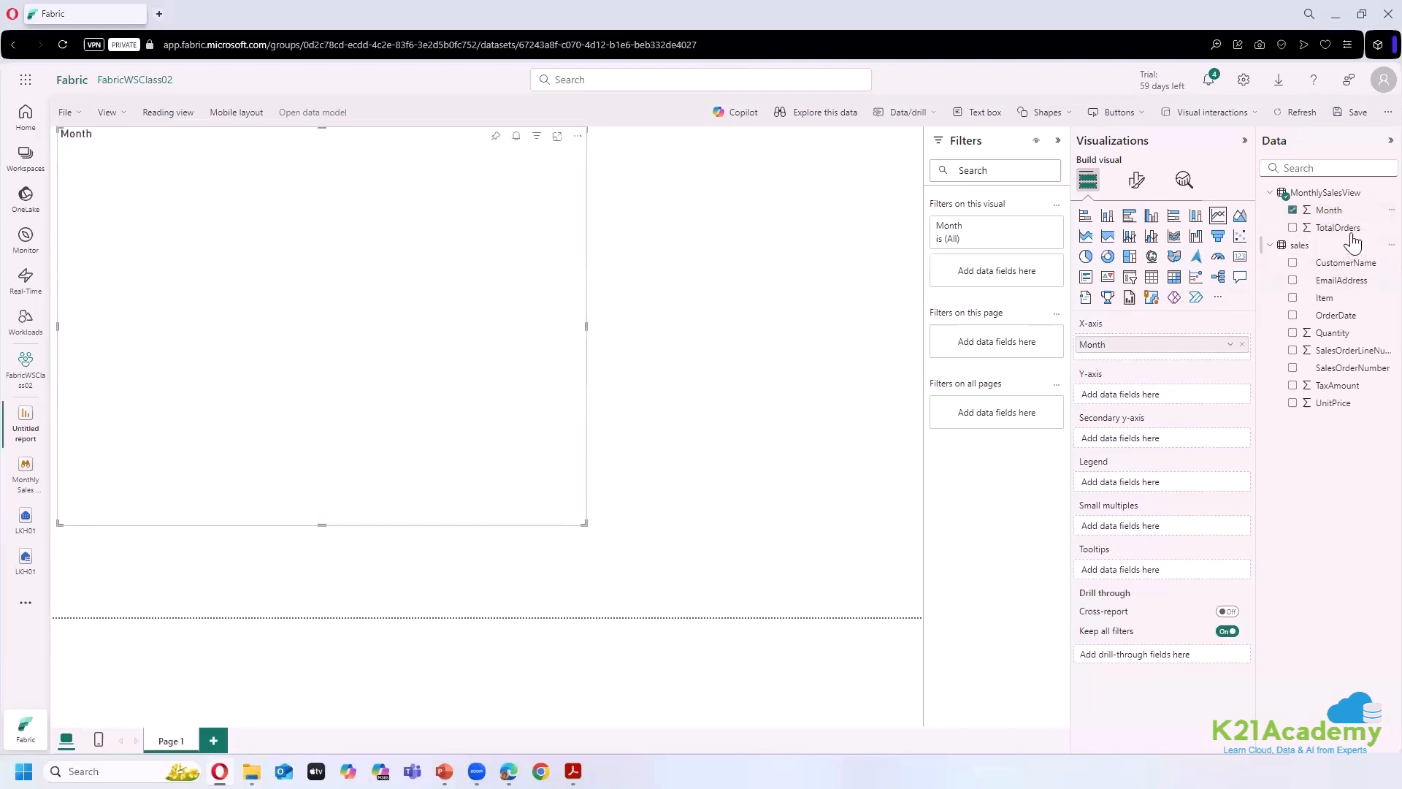
pyautogui.moveTo(1352, 241); pyautogui.dragTo(1166, 398)
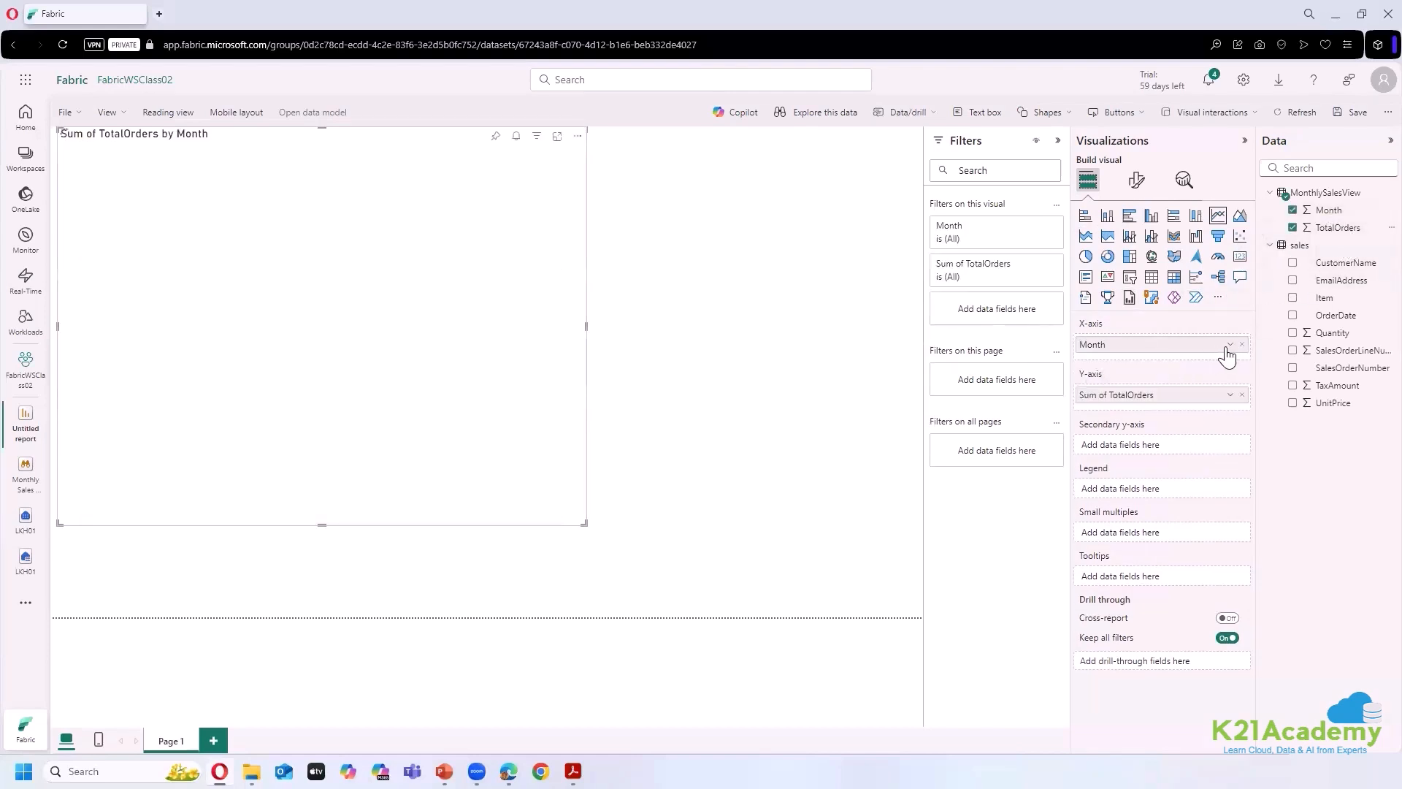
pyautogui.click(1226, 347)
pyautogui.click(1179, 356)
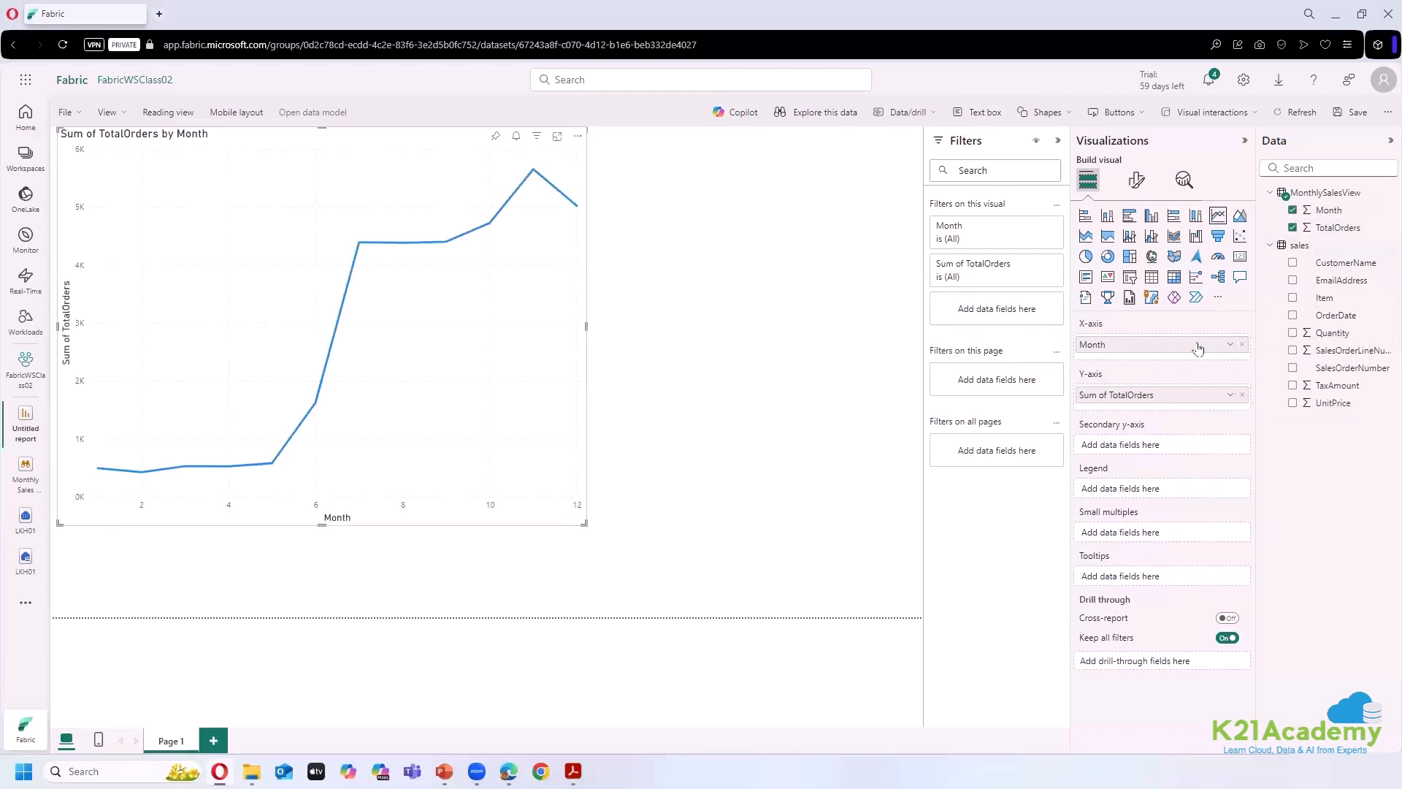
pyautogui.rightClick(1370, 212)
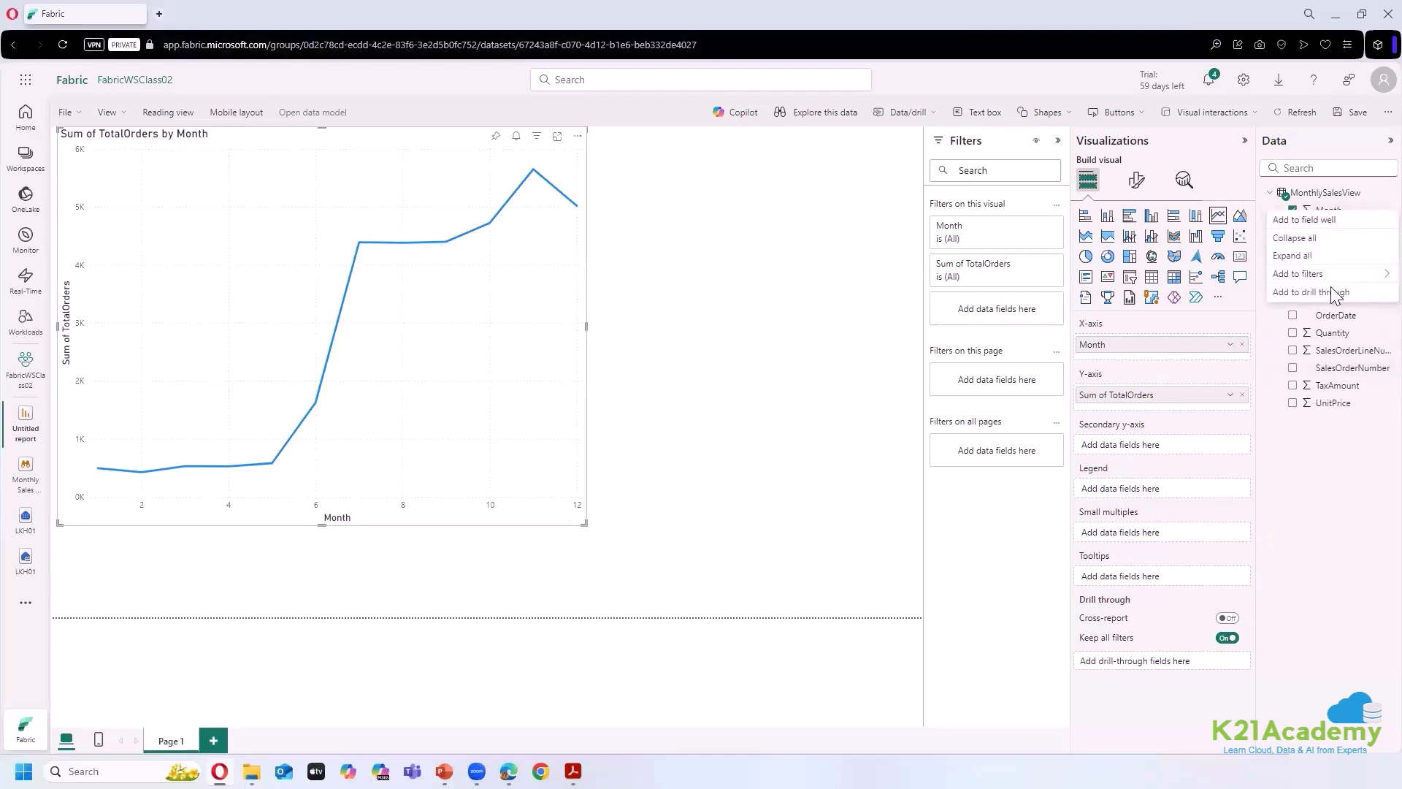
pyautogui.click(1307, 219)
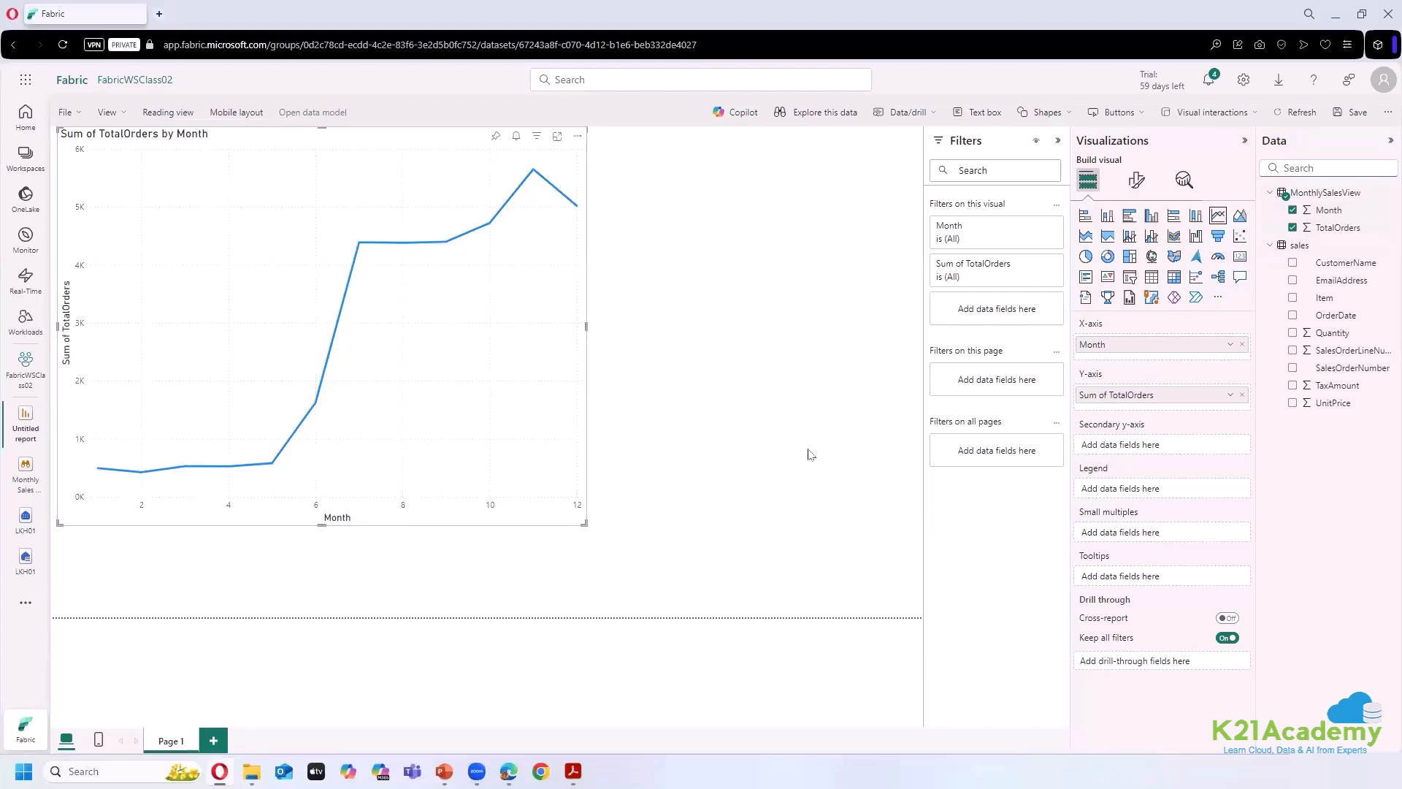
pyautogui.rightClick(1330, 246)
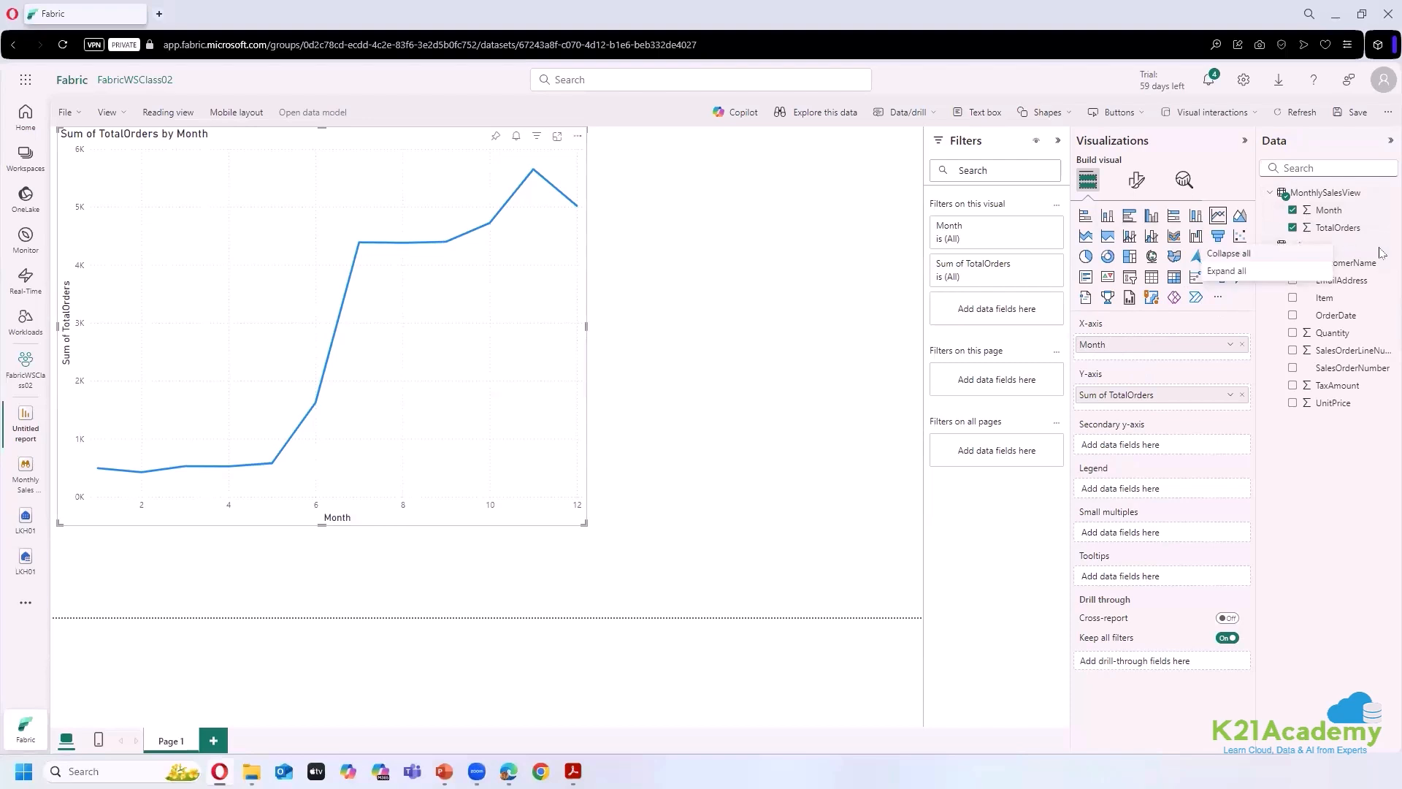
pyautogui.click(1370, 255)
pyautogui.click(1369, 248)
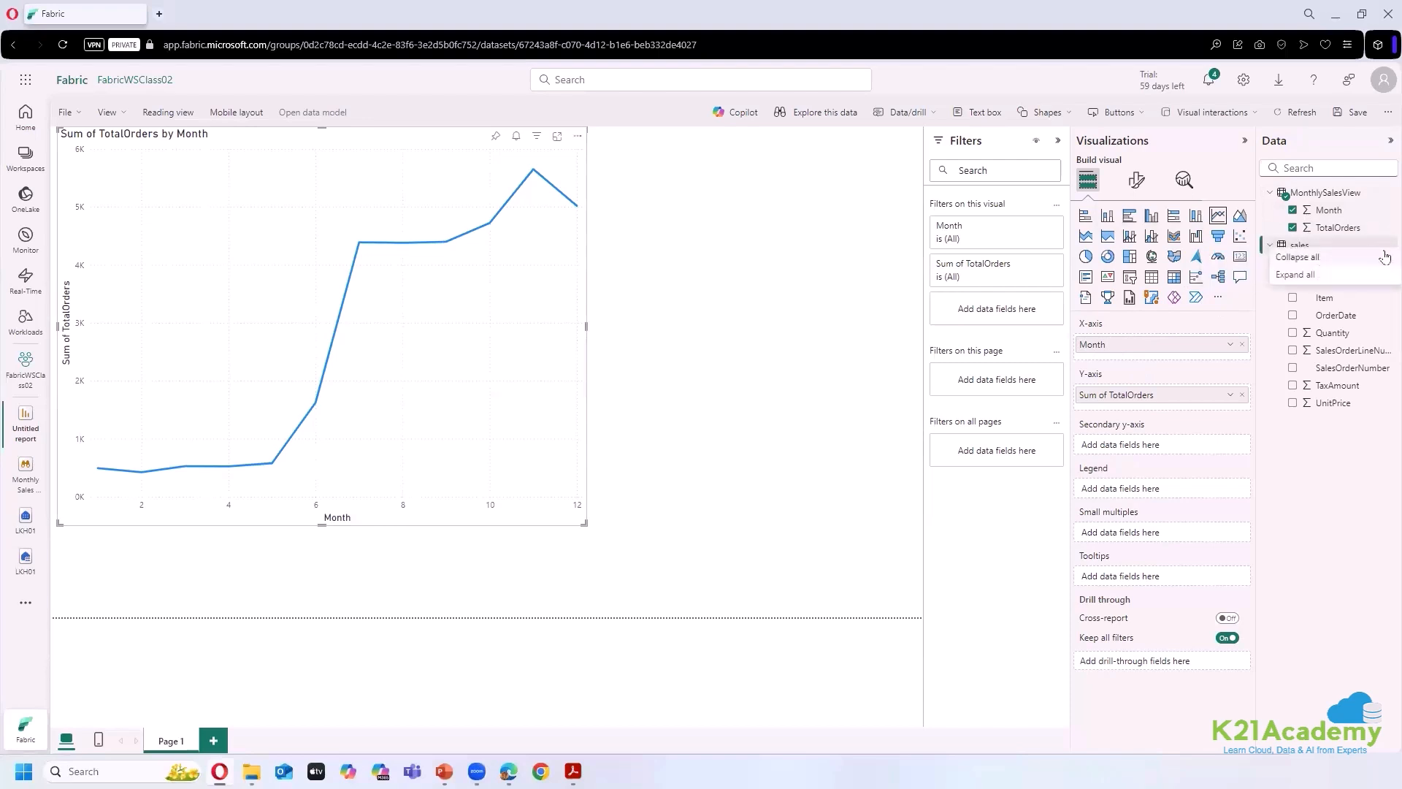
pyautogui.click(1331, 560)
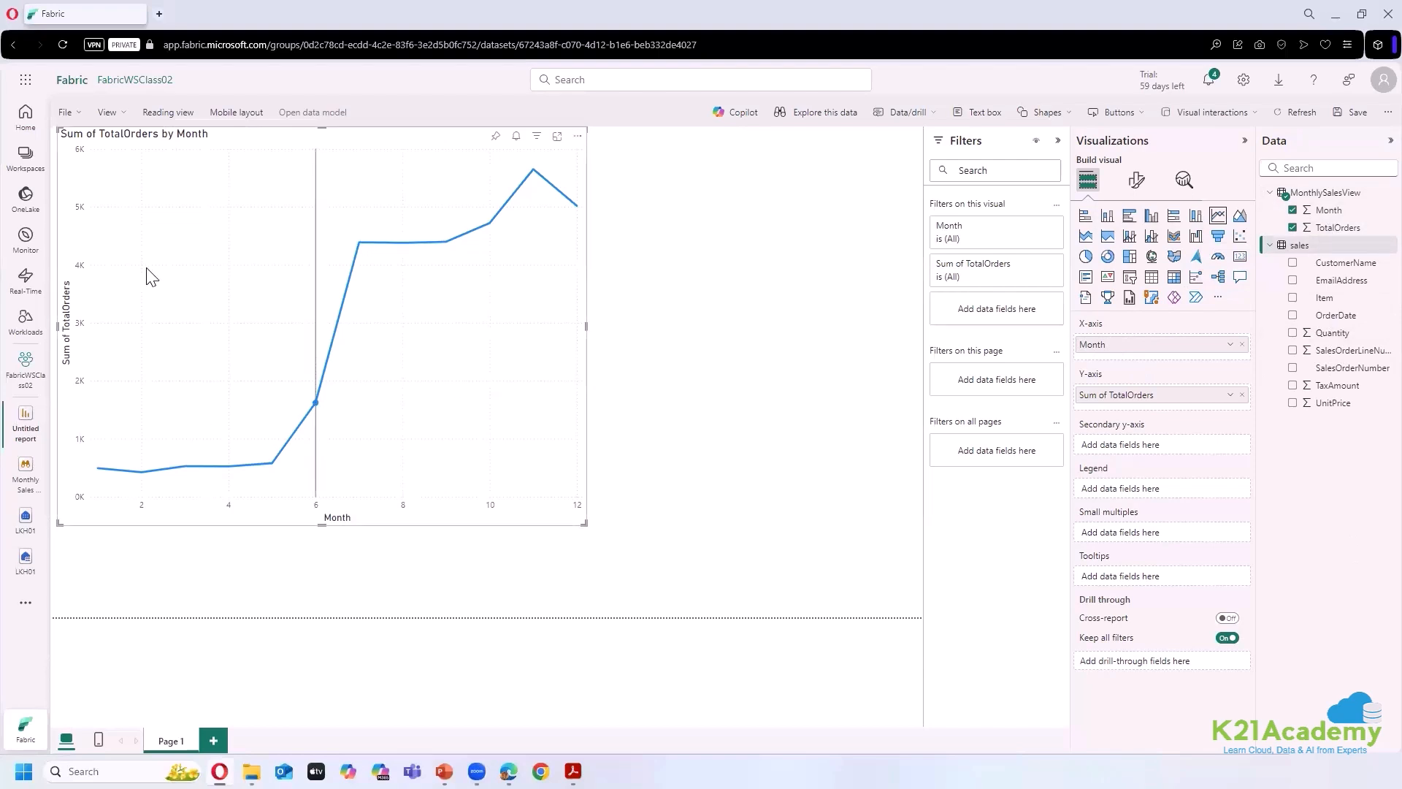
# - Close the untitled report and return to the LKH01 SQL analytics endpoint
pyautogui.click(65, 112)
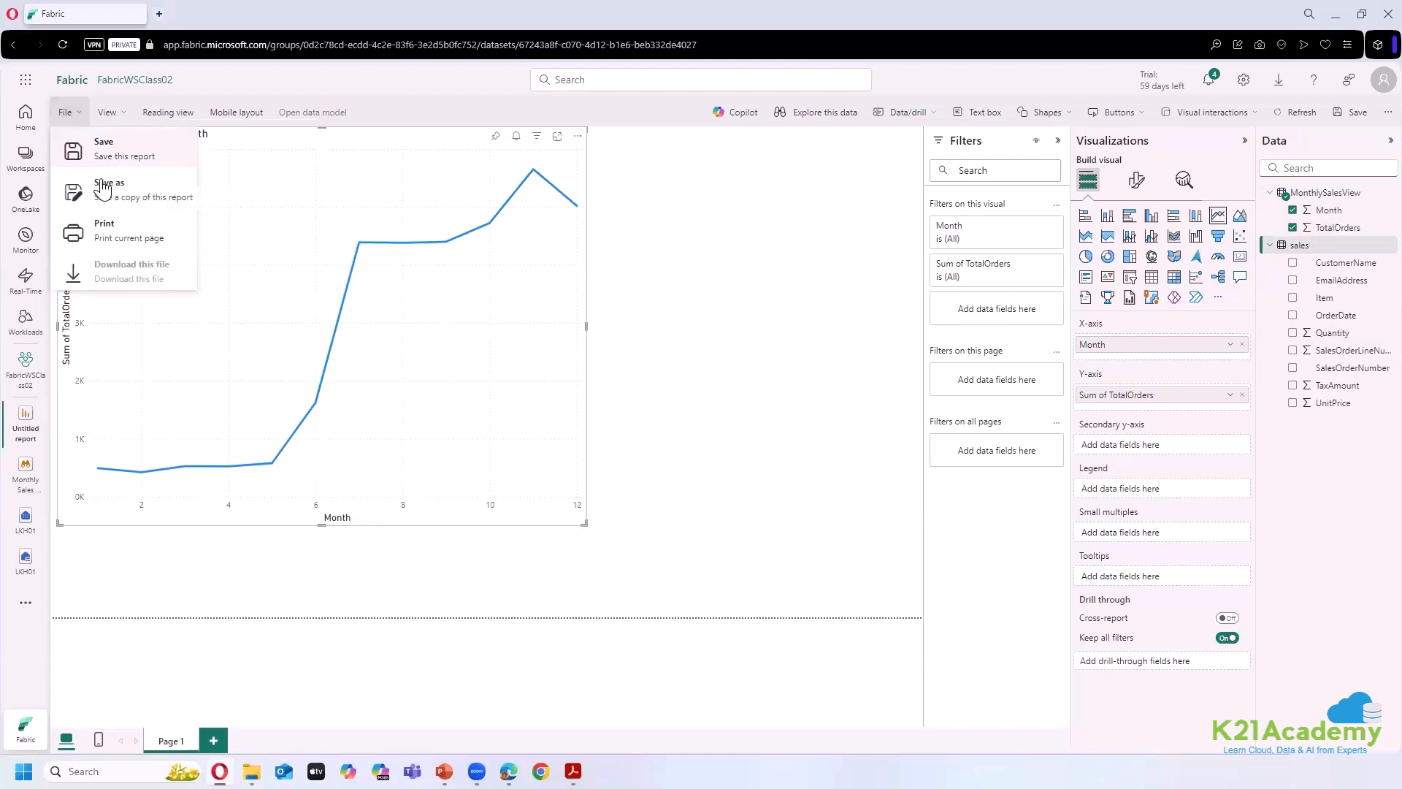
pyautogui.click(782, 249)
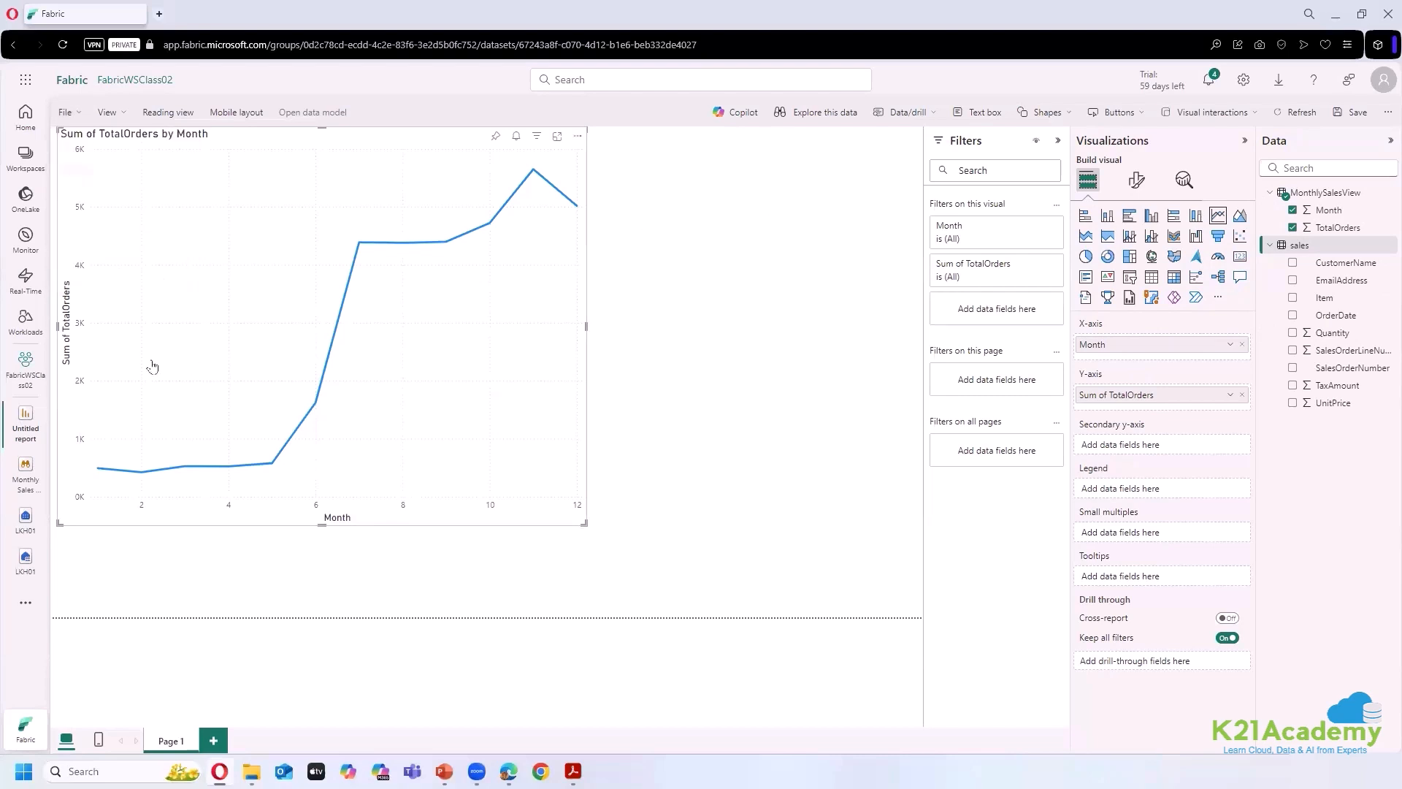
pyautogui.click(42, 407)
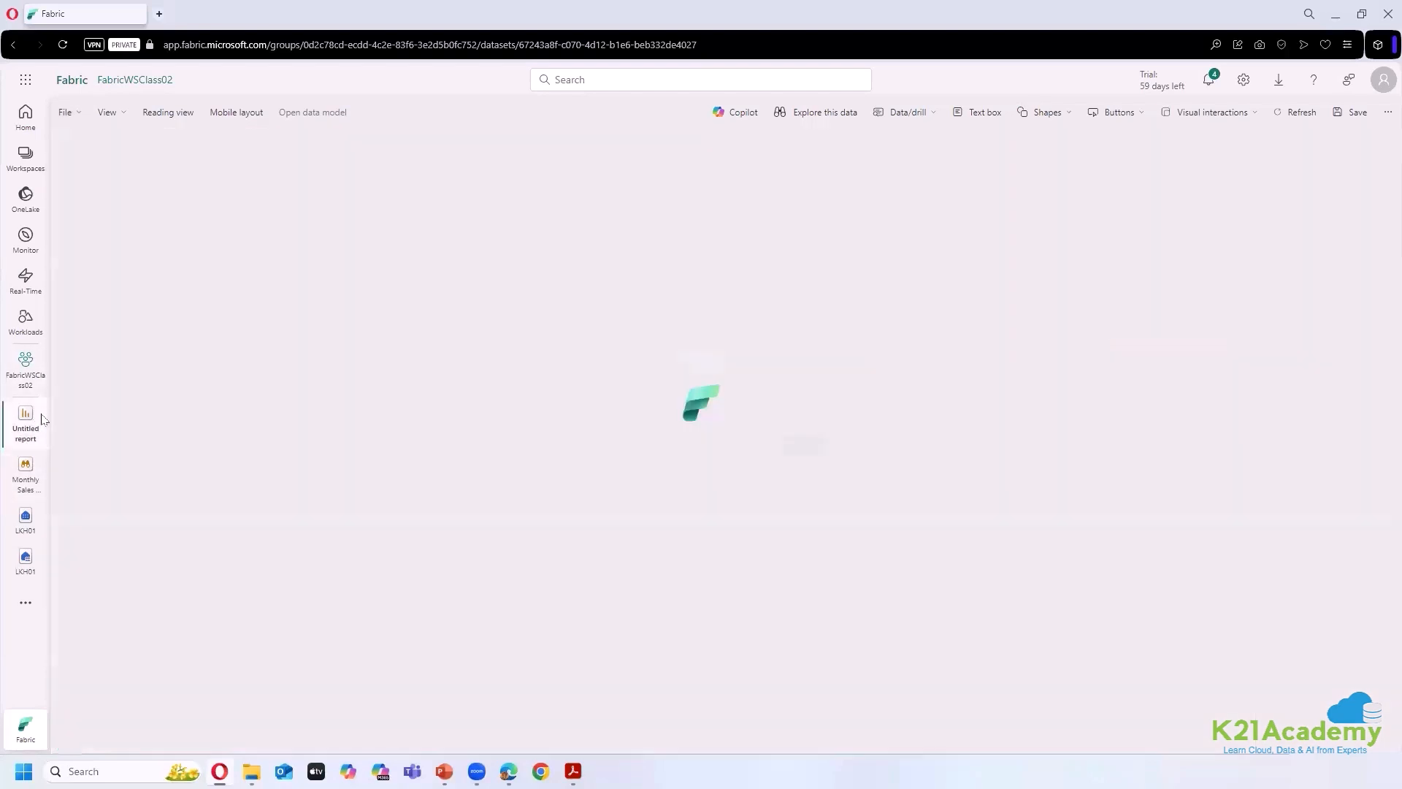
pyautogui.click(855, 447)
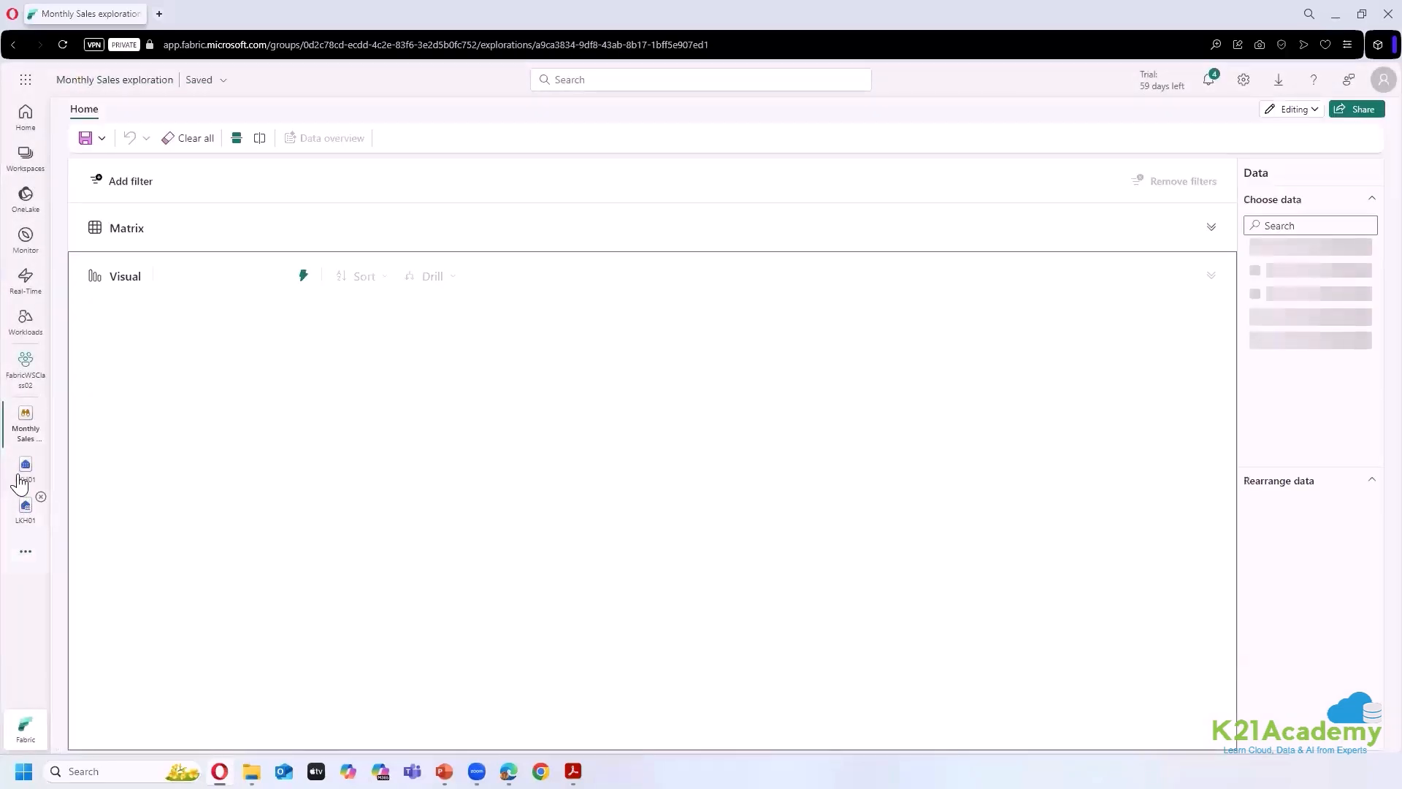
pyautogui.click(20, 483)
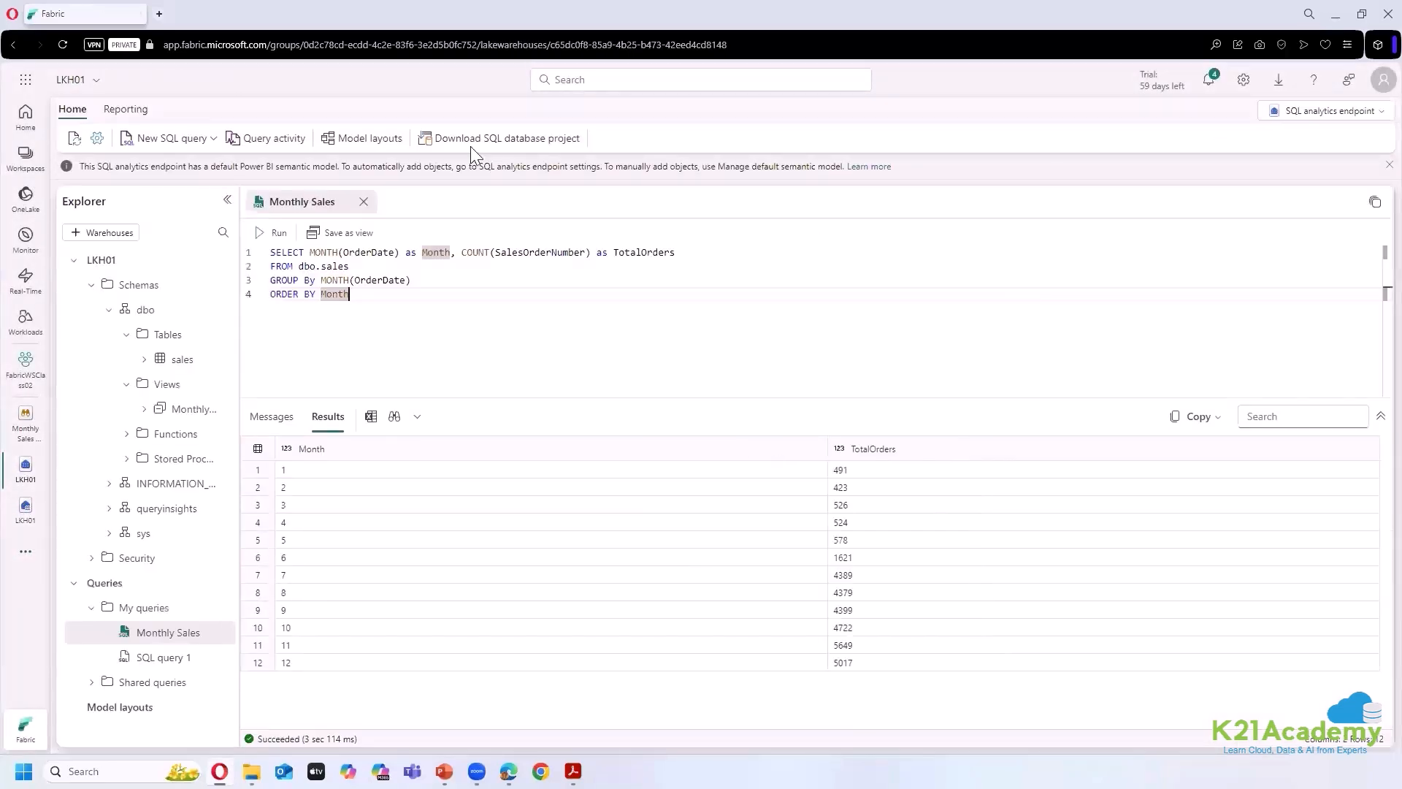
# - Examine the endpoint's reporting options and the Monthly Sales query text, widening the Explorer pane to show full object names
pyautogui.click(111, 112)
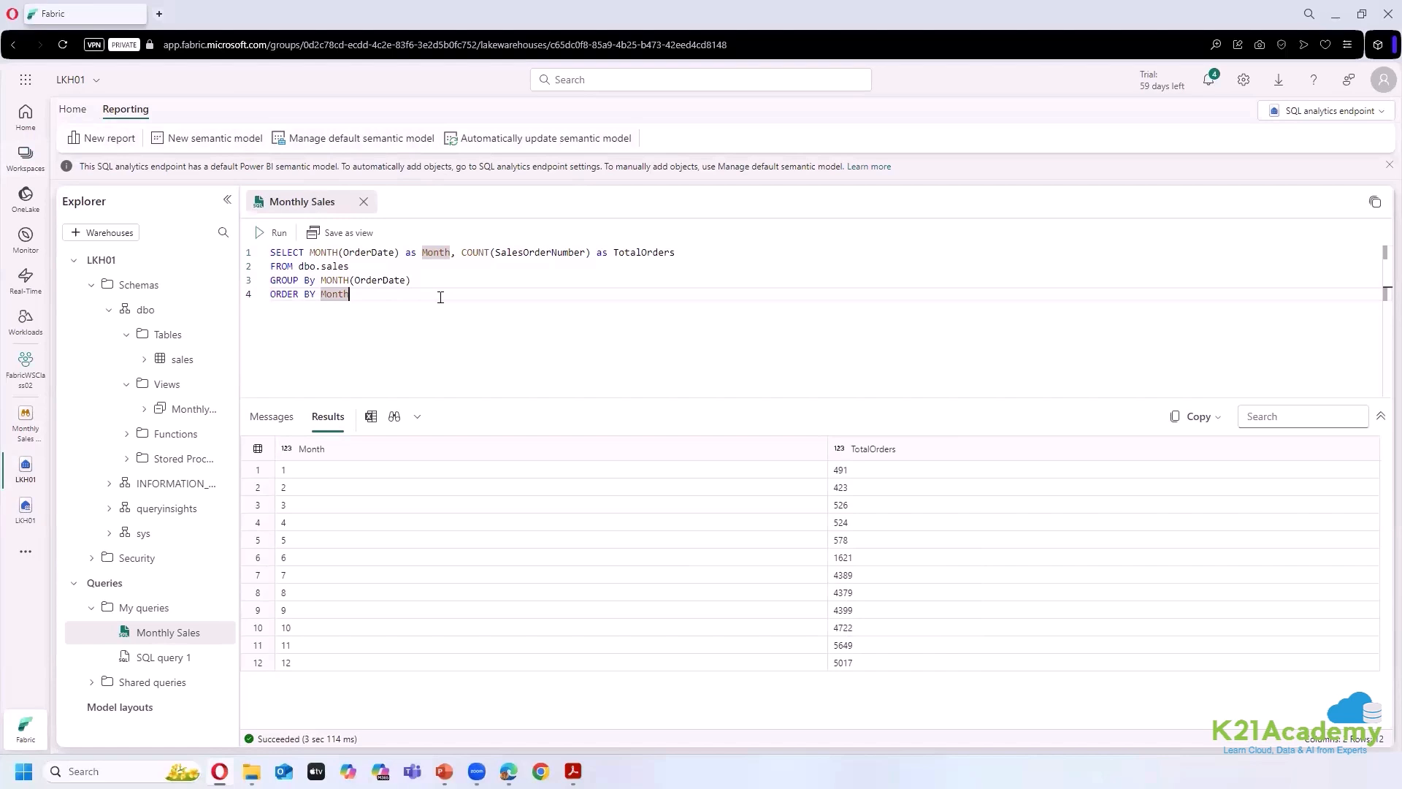
pyautogui.click(72, 109)
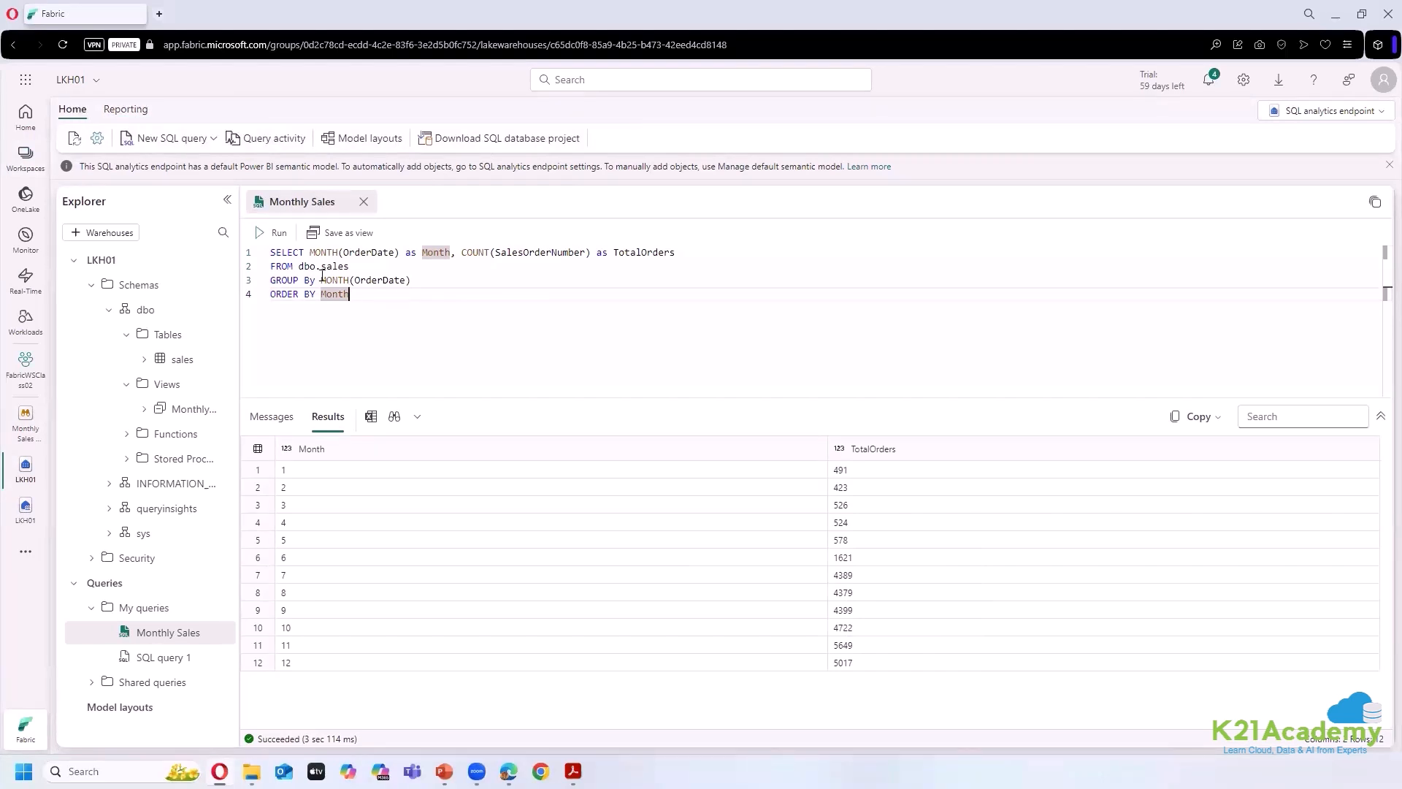
pyautogui.moveTo(322, 275); pyautogui.dragTo(266, 258)
pyautogui.click(736, 344)
pyautogui.moveTo(237, 337); pyautogui.dragTo(314, 341)
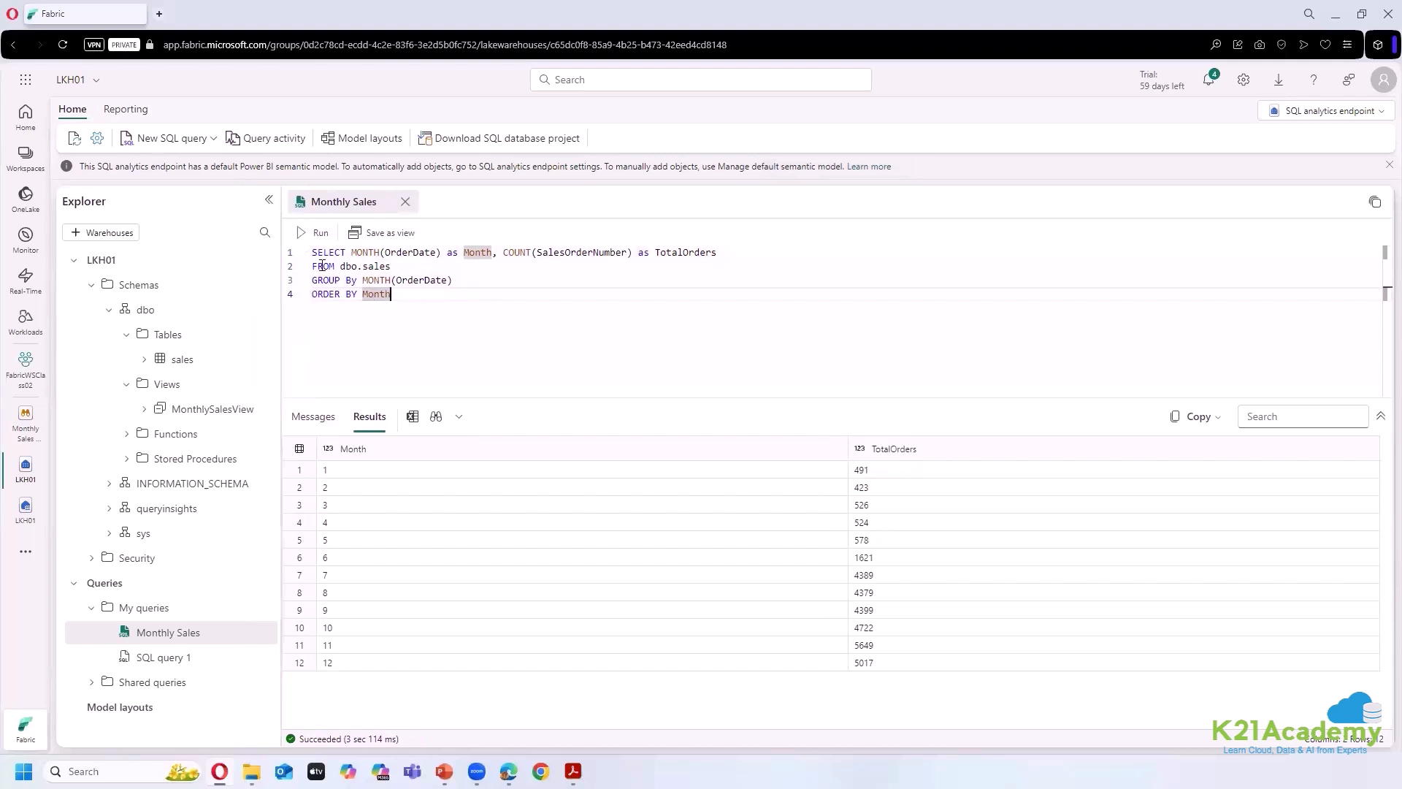
pyautogui.hotkey('ctrl', 'a')
pyautogui.click(471, 314)
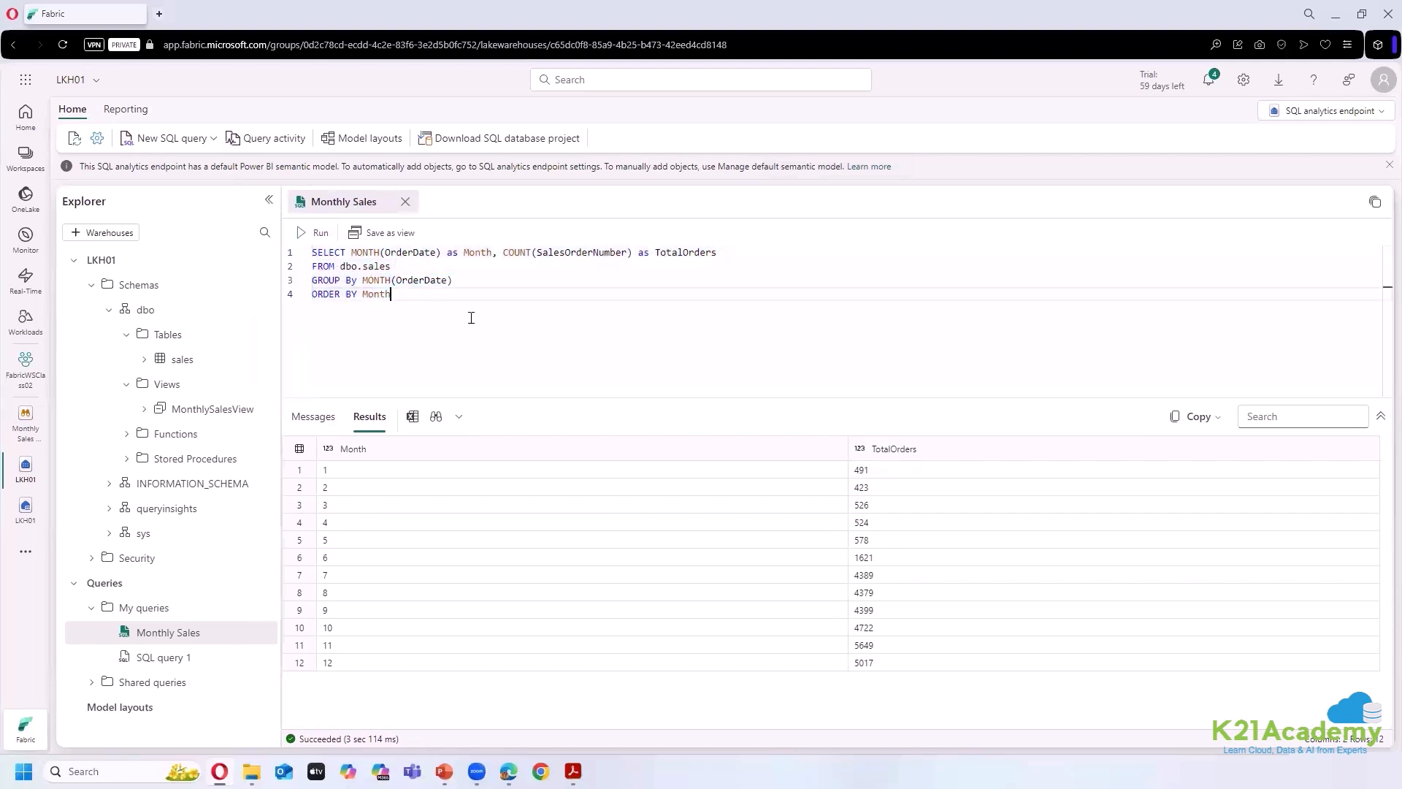
pyautogui.moveTo(471, 314); pyautogui.dragTo(308, 252)
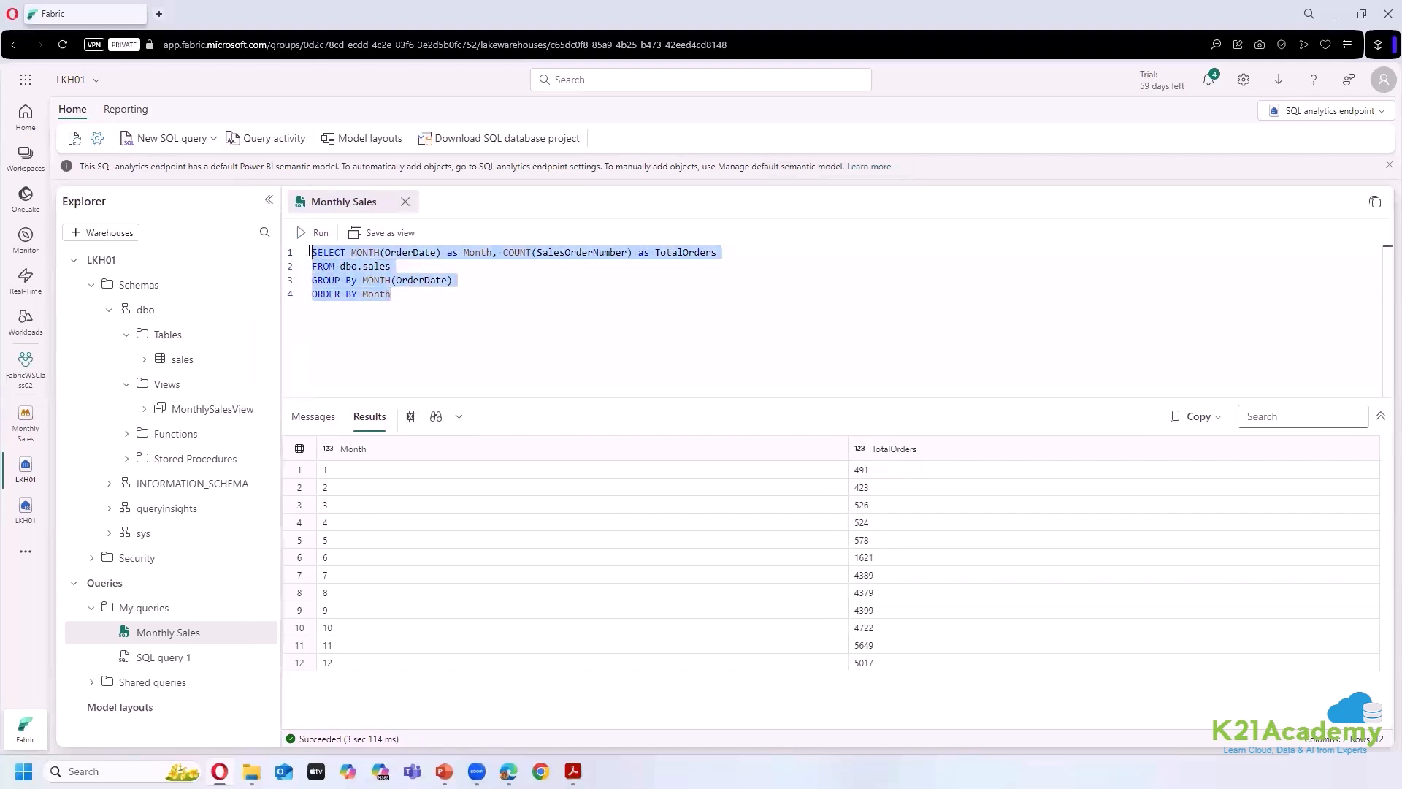
pyautogui.click(672, 306)
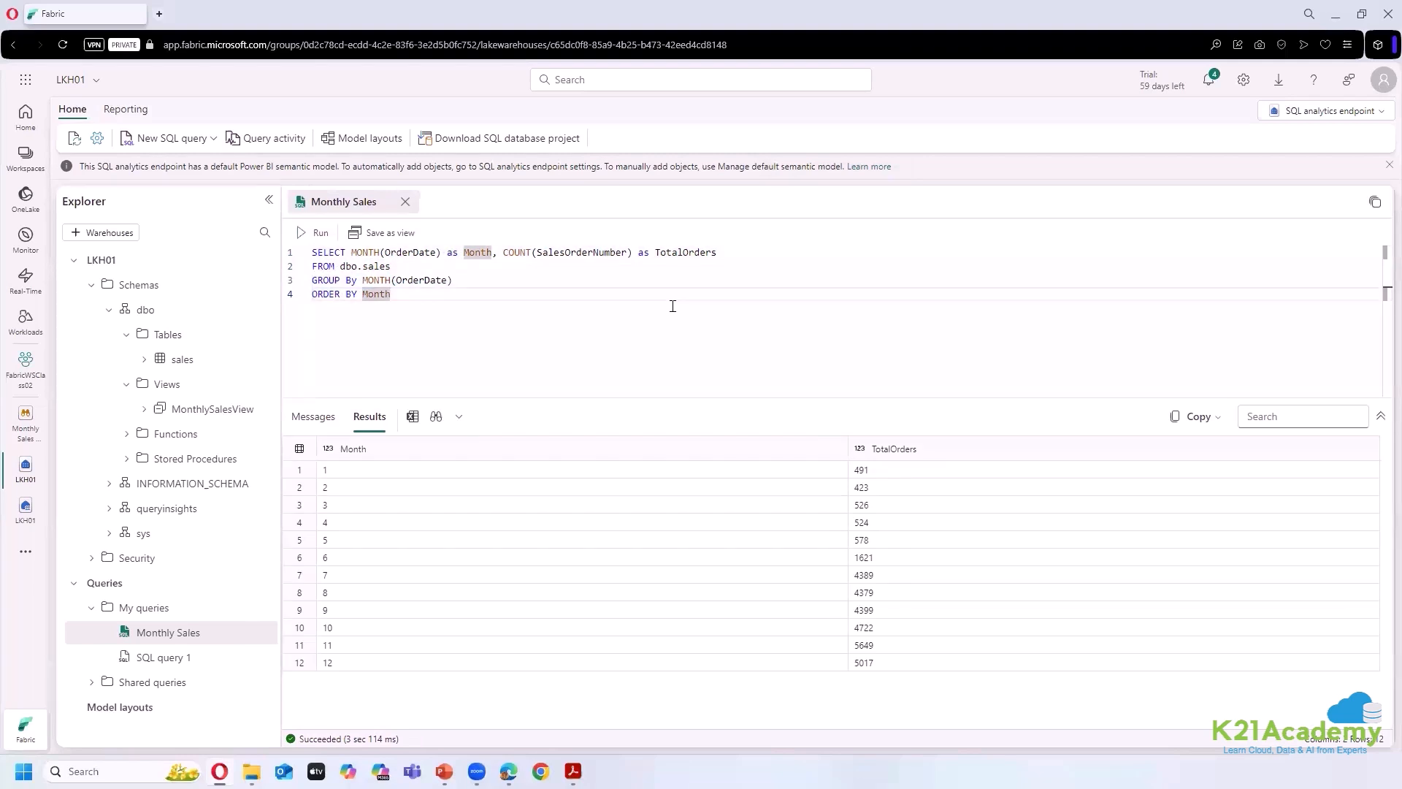
# - Delete SQL query 1 from My queries
pyautogui.click(263, 657)
pyautogui.click(264, 659)
pyautogui.click(262, 661)
pyautogui.click(335, 612)
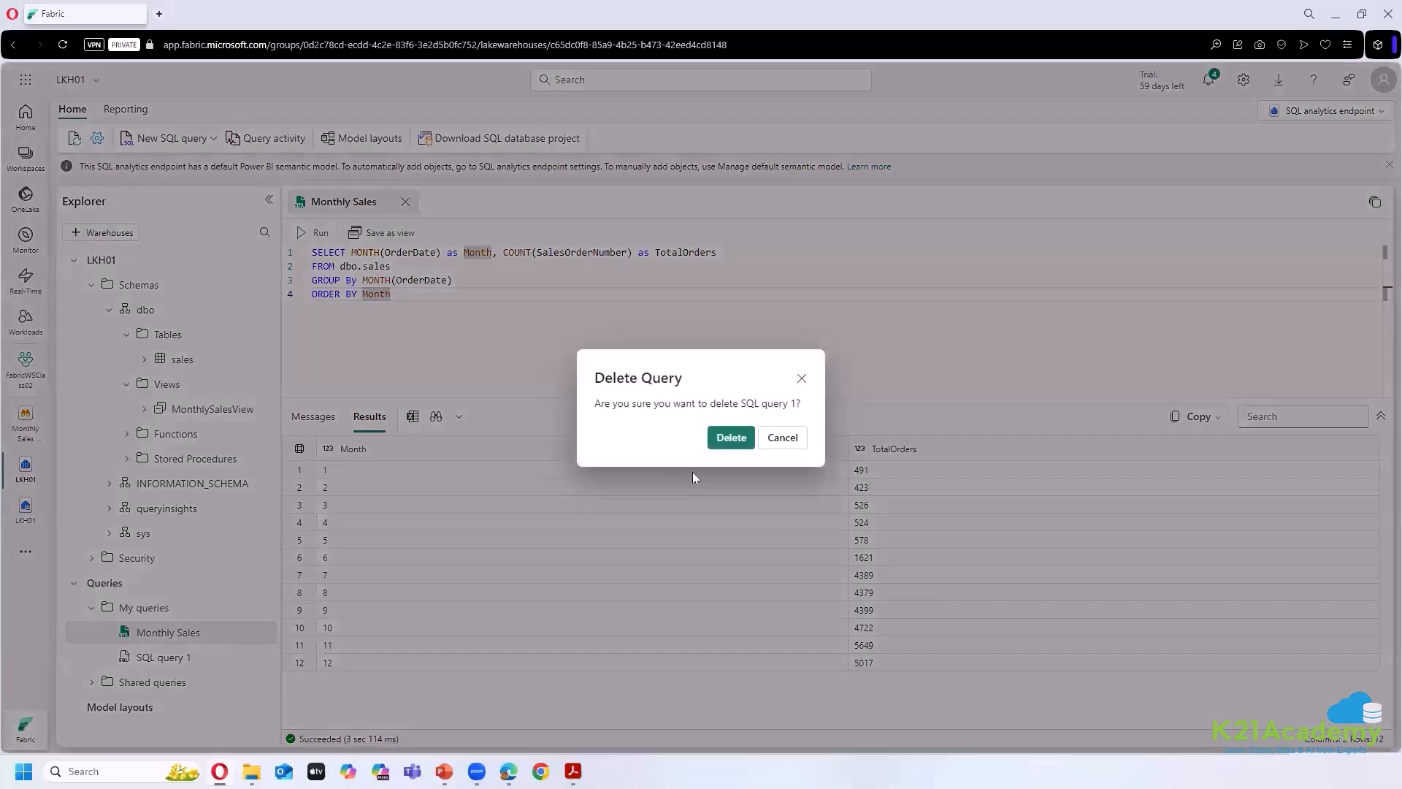
pyautogui.click(730, 438)
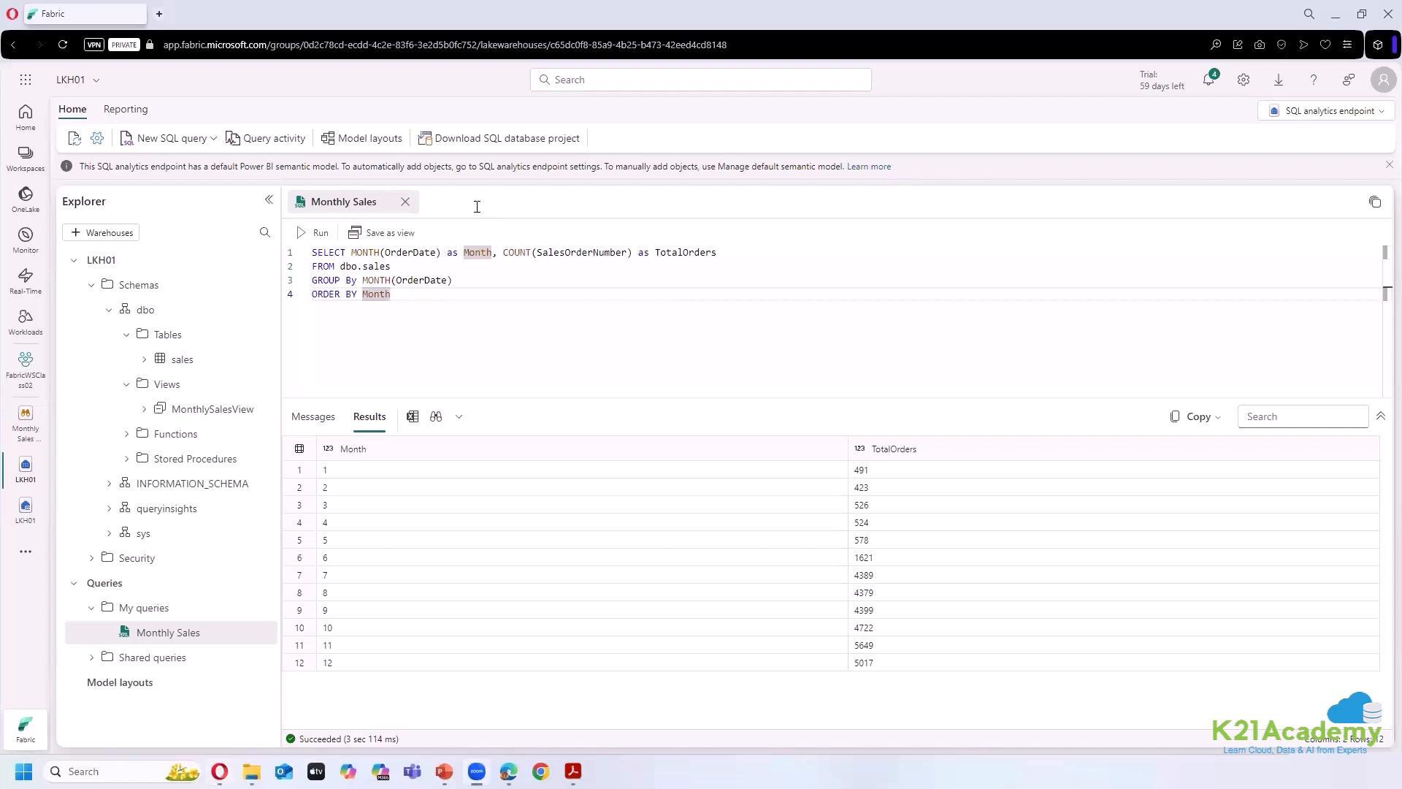
# - Create a new visual query and add the dbo schema's sales table to its canvas
pyautogui.click(213, 140)
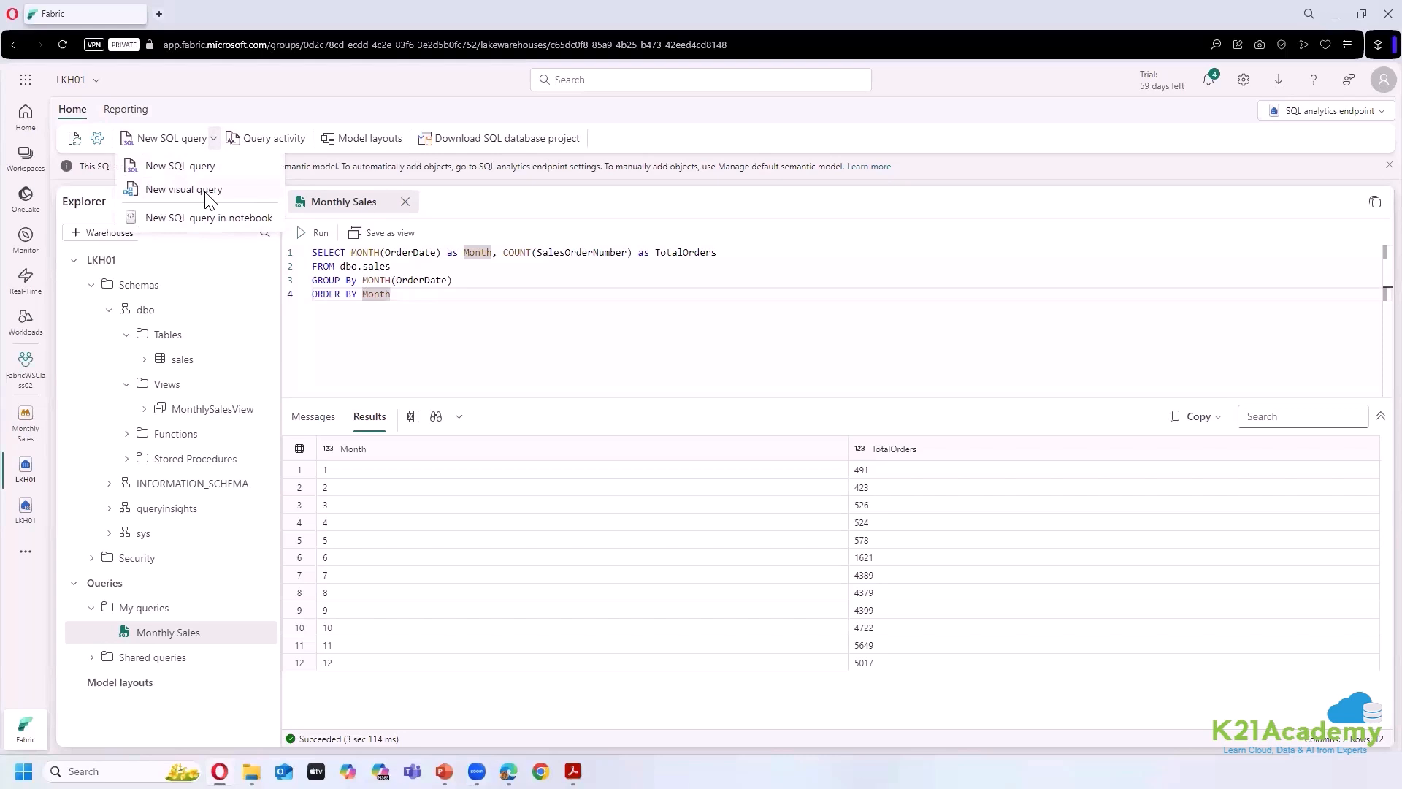
pyautogui.click(209, 193)
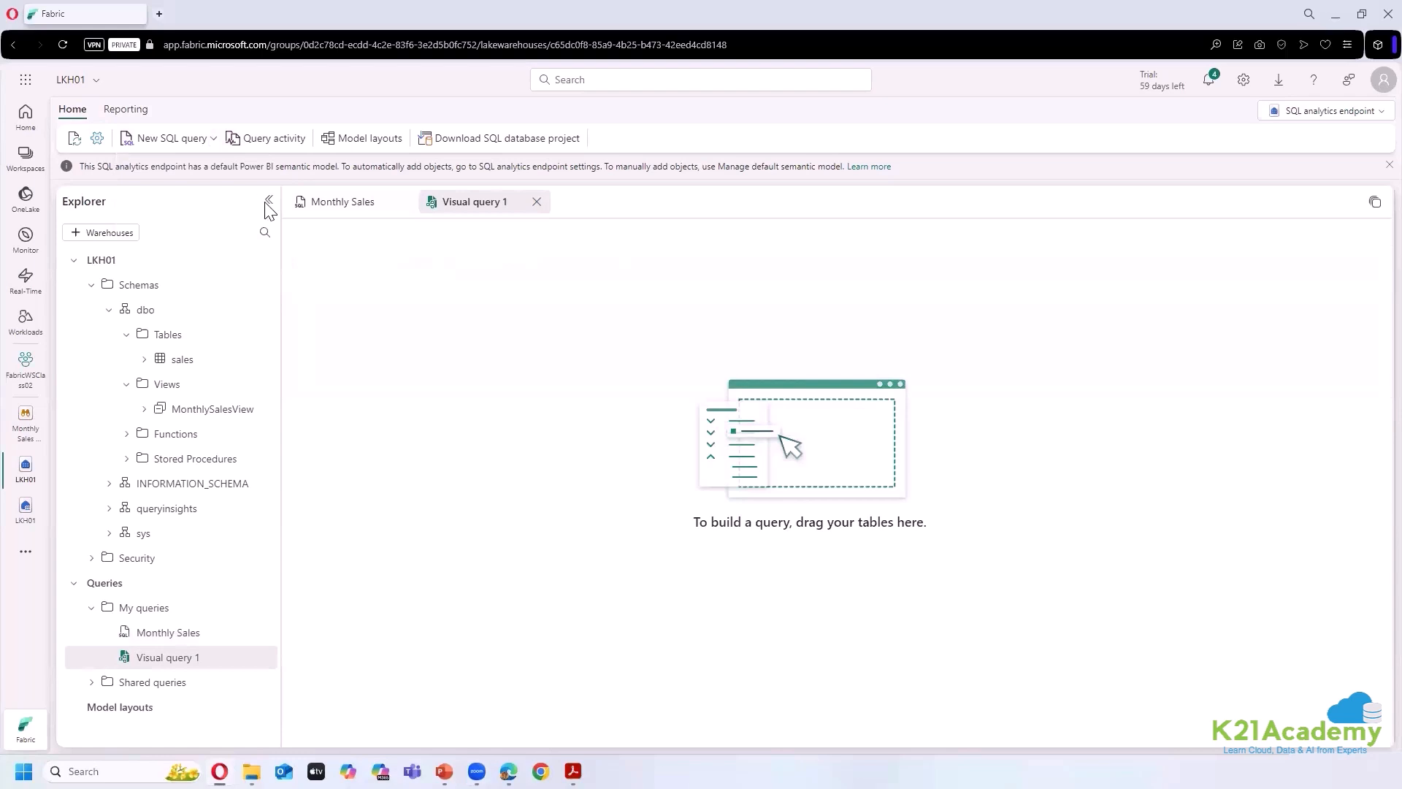
pyautogui.click(339, 207)
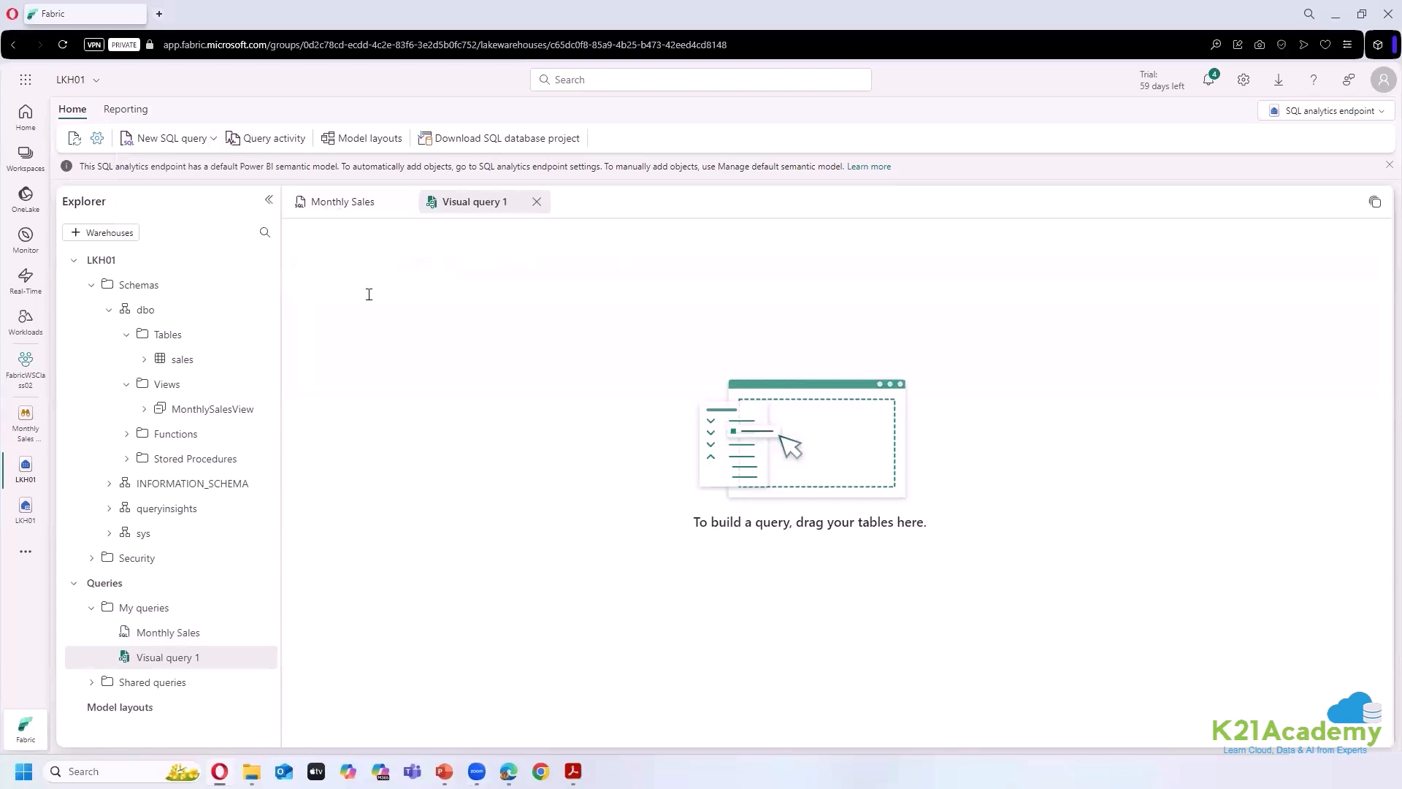
pyautogui.click(471, 202)
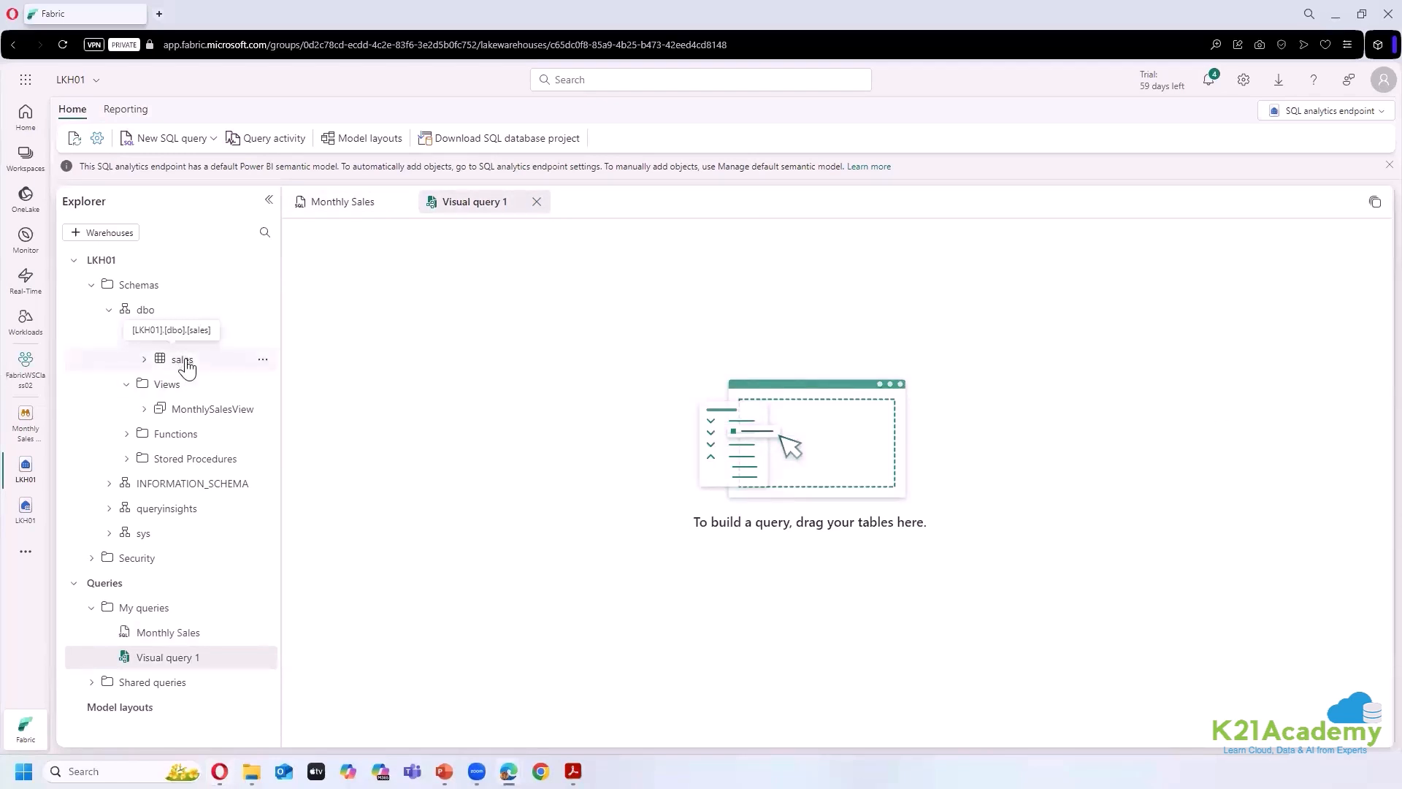
pyautogui.moveTo(188, 369); pyautogui.dragTo(820, 418)
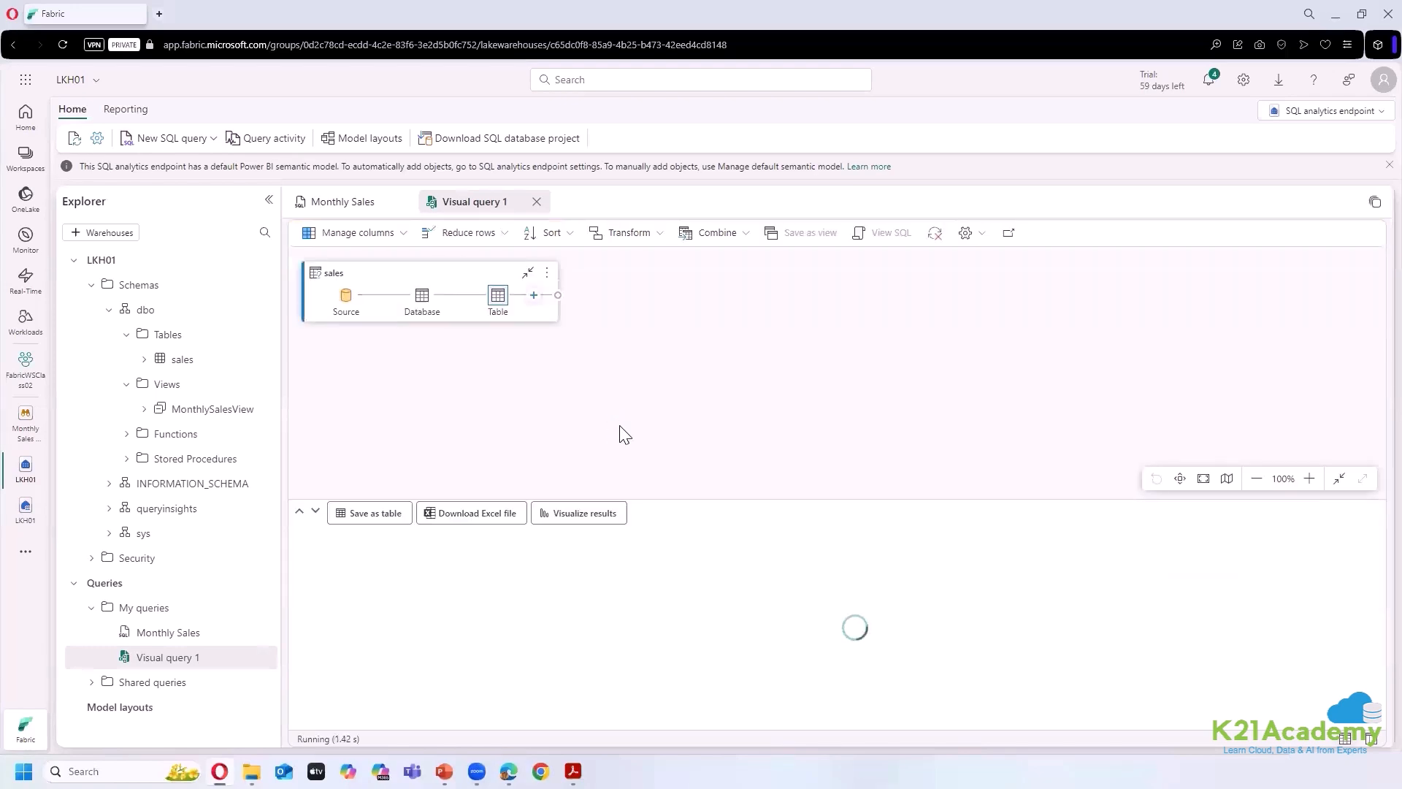
# - Enlarge the visual query's data preview and select the SalesOrderNumber column
pyautogui.click(1257, 482)
pyautogui.click(1310, 480)
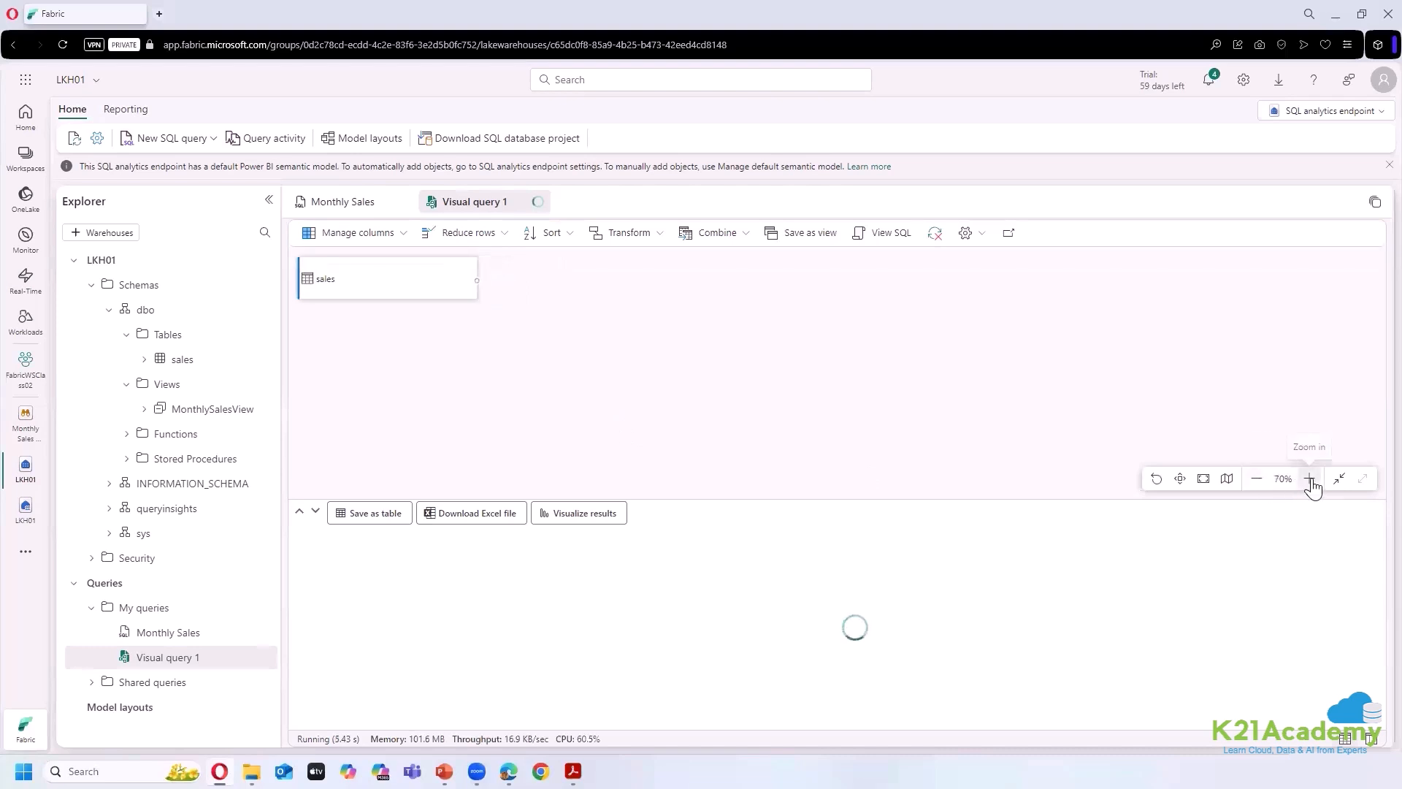
pyautogui.click(1262, 483)
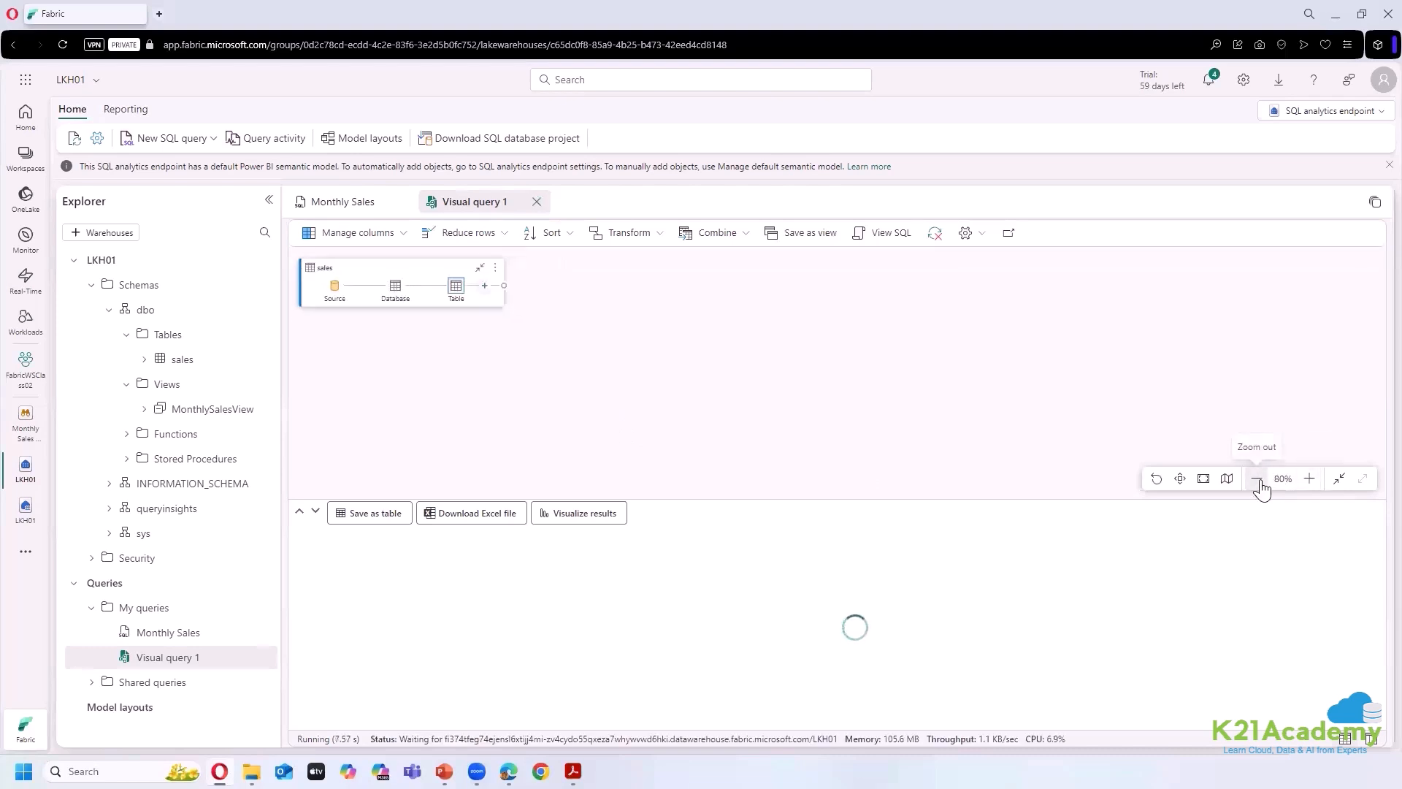
pyautogui.click(1261, 483)
pyautogui.click(1261, 484)
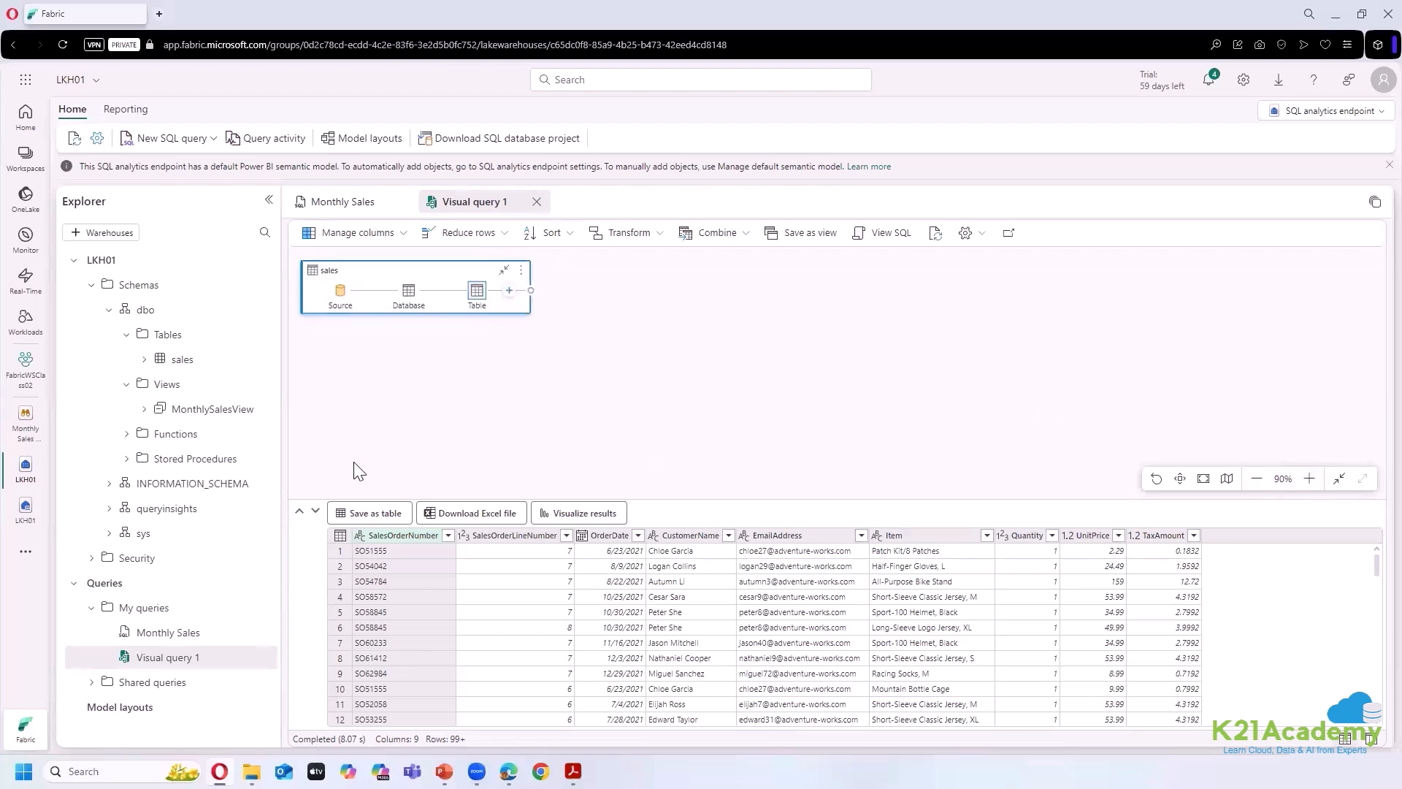
pyautogui.moveTo(848, 496); pyautogui.dragTo(830, 336)
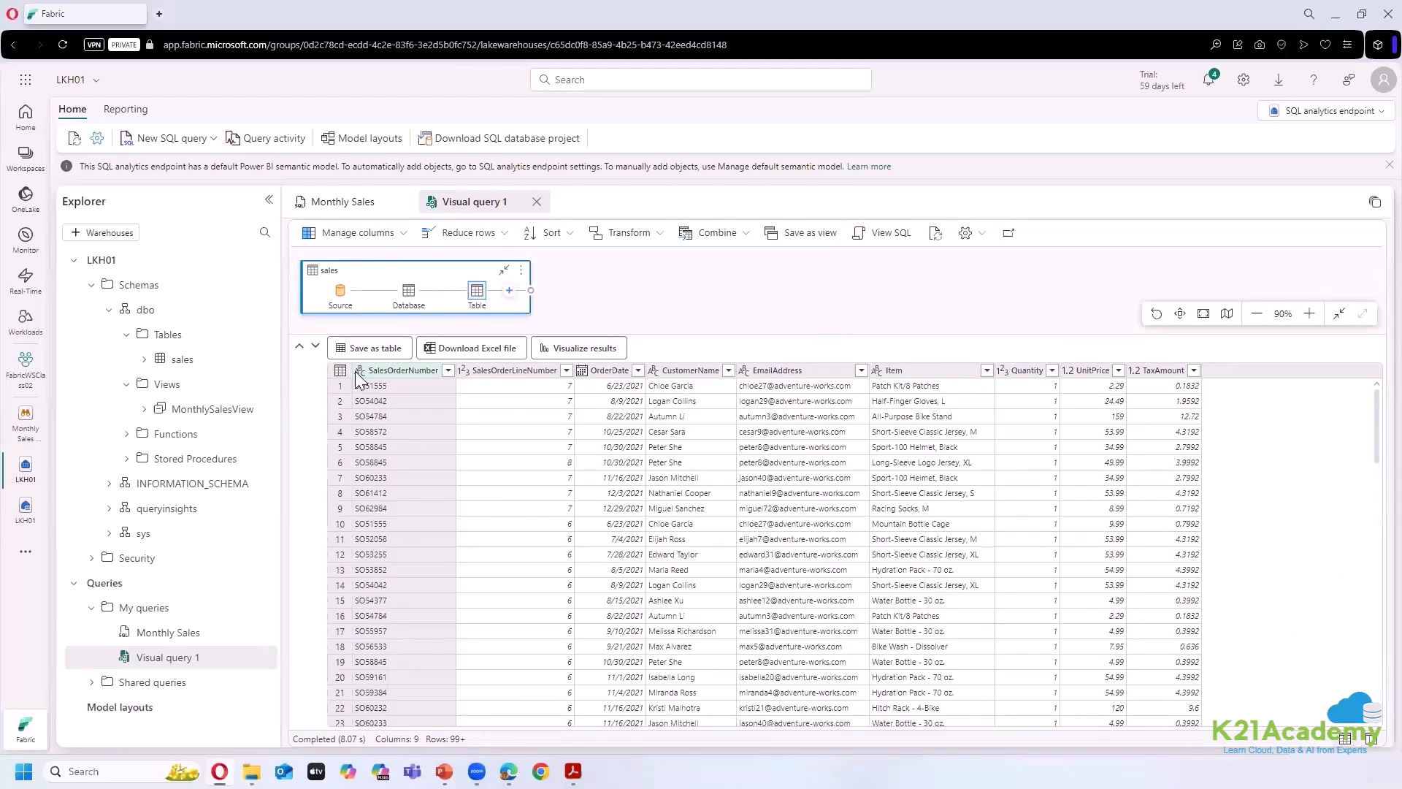
pyautogui.click(396, 369)
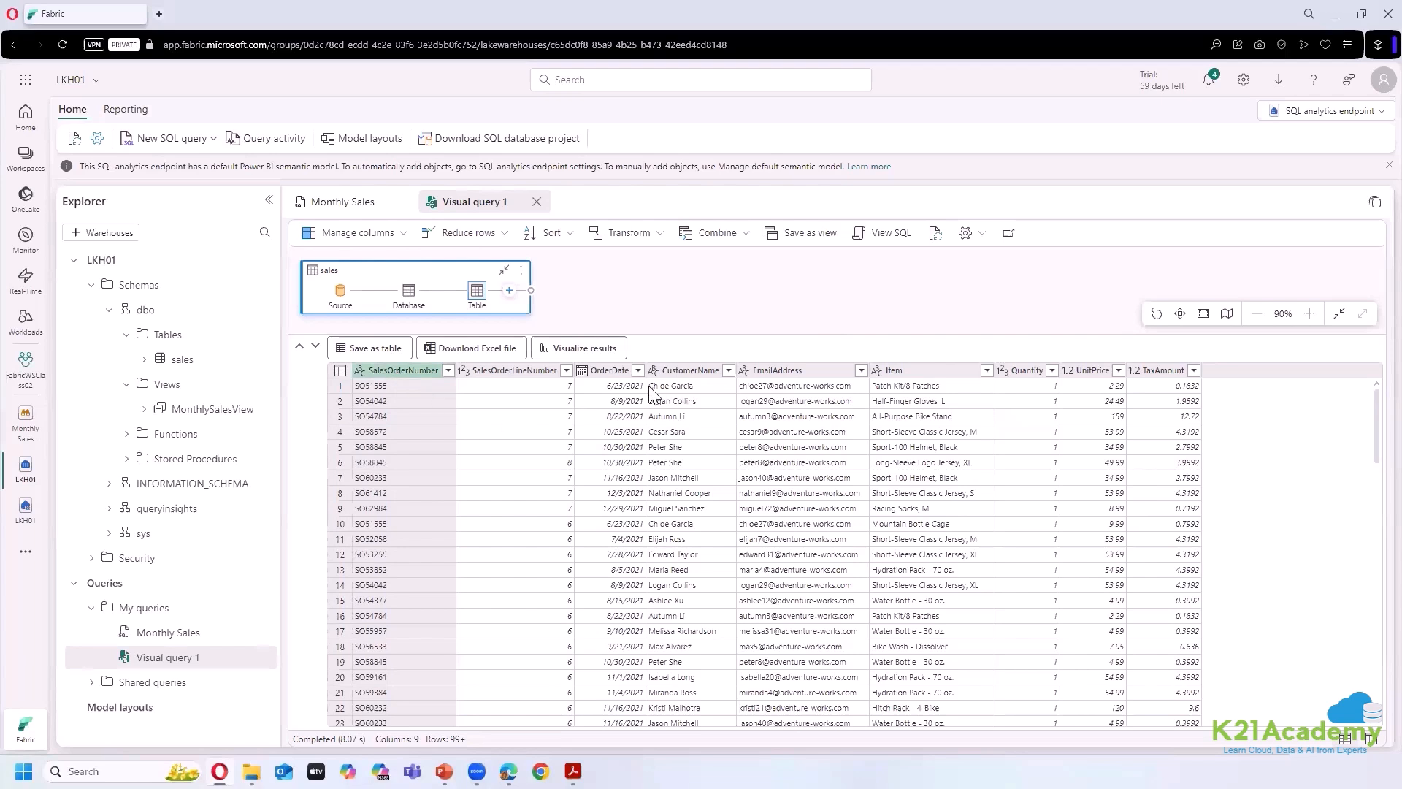
# - Enlarge the query diagram area and review the available column, row, sort, transform and combine operations
pyautogui.click(617, 372)
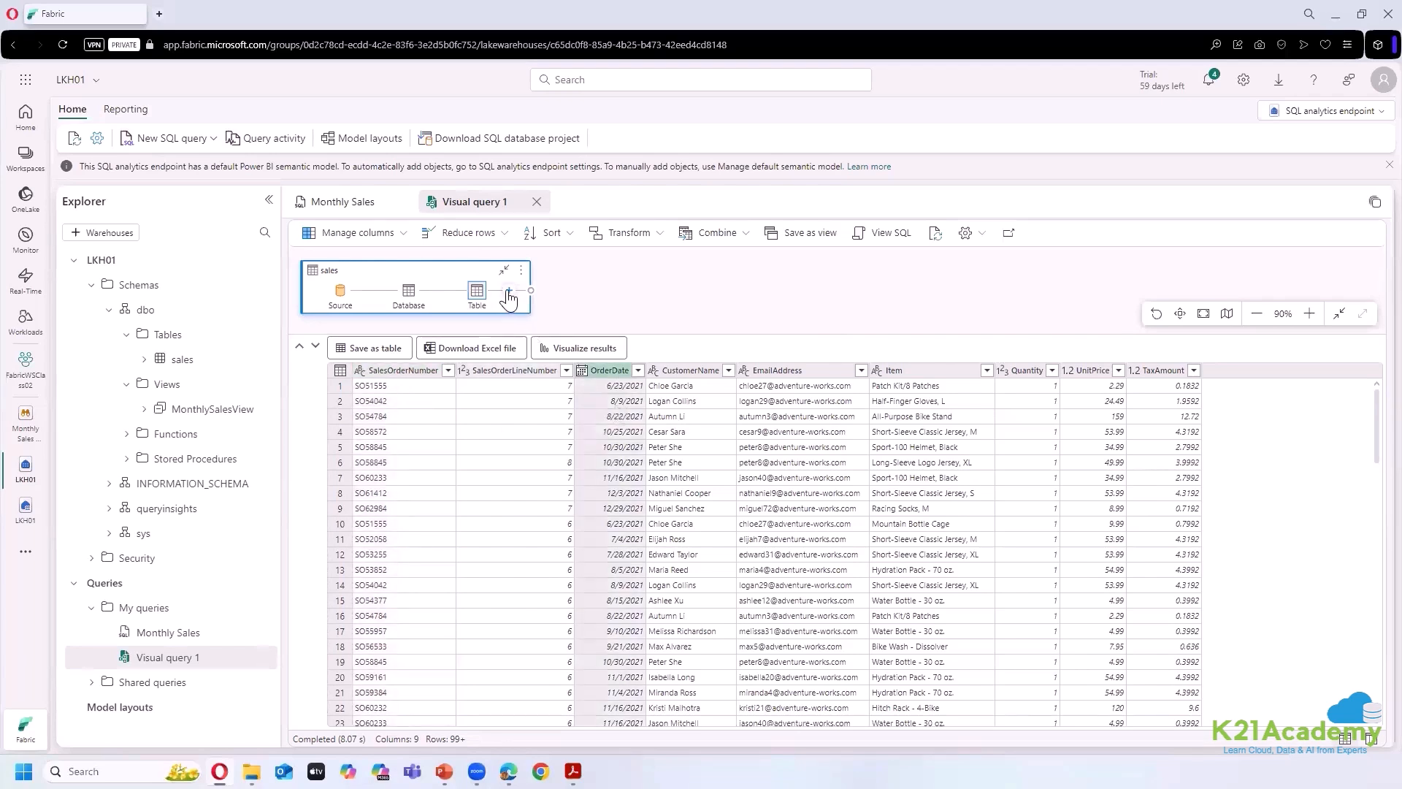
pyautogui.moveTo(738, 334); pyautogui.dragTo(749, 488)
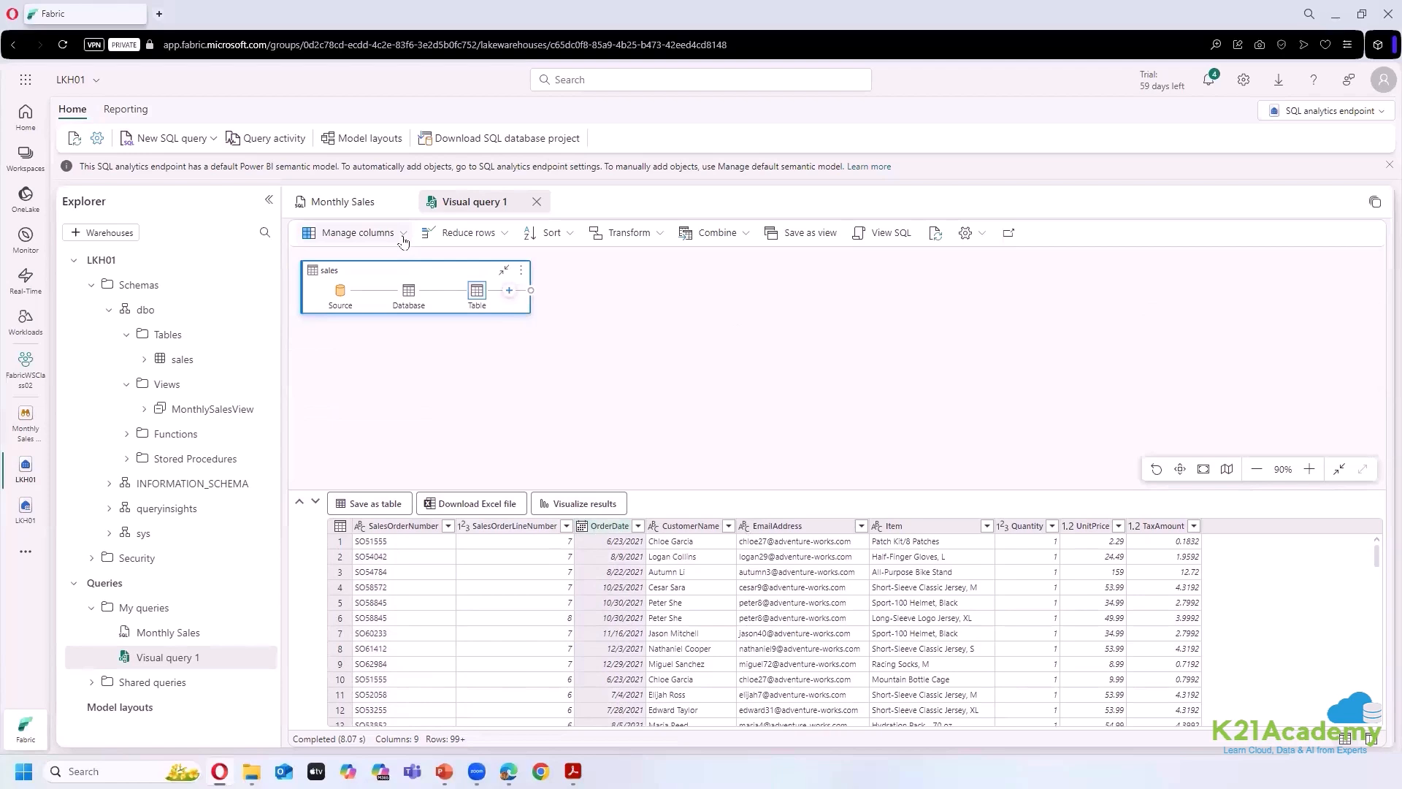
pyautogui.click(402, 236)
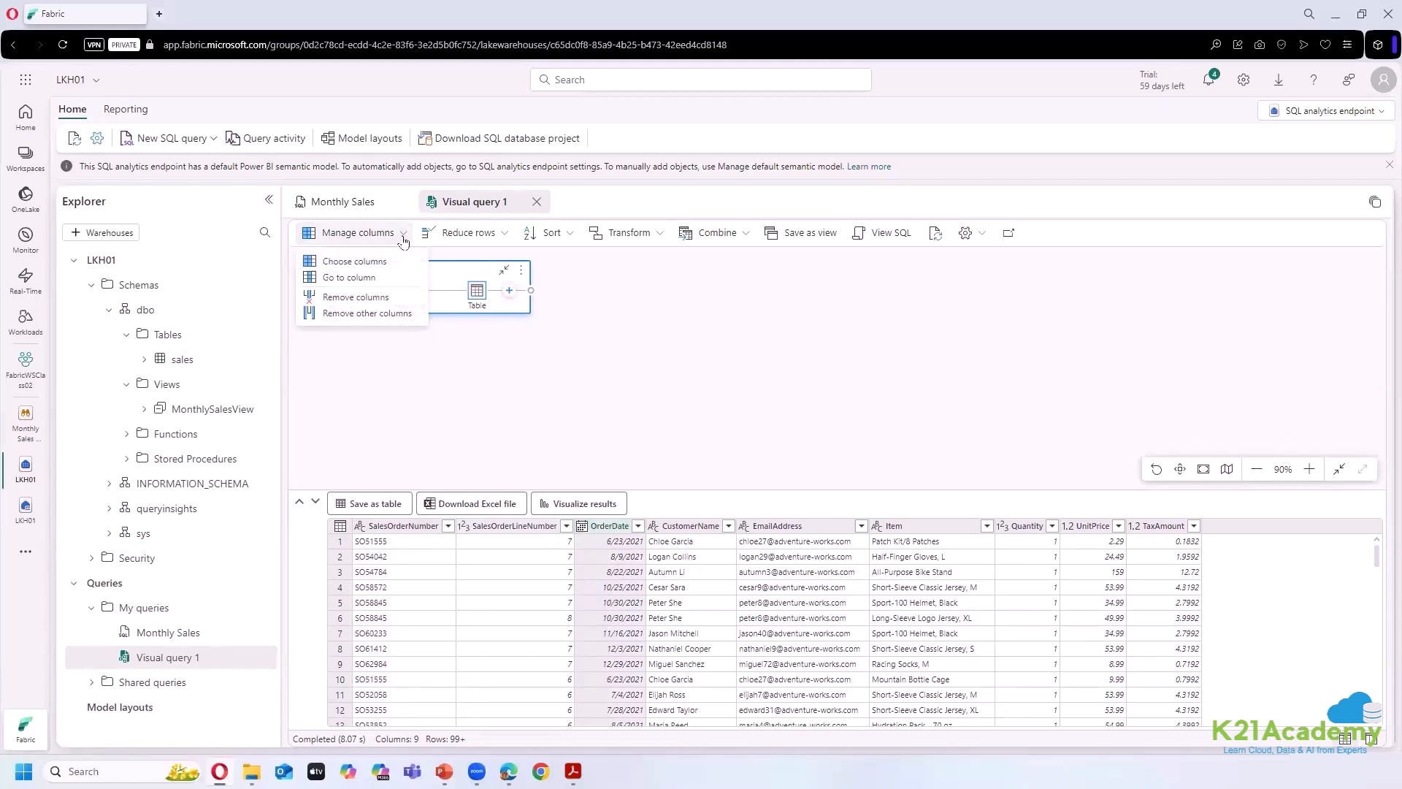
pyautogui.click(505, 235)
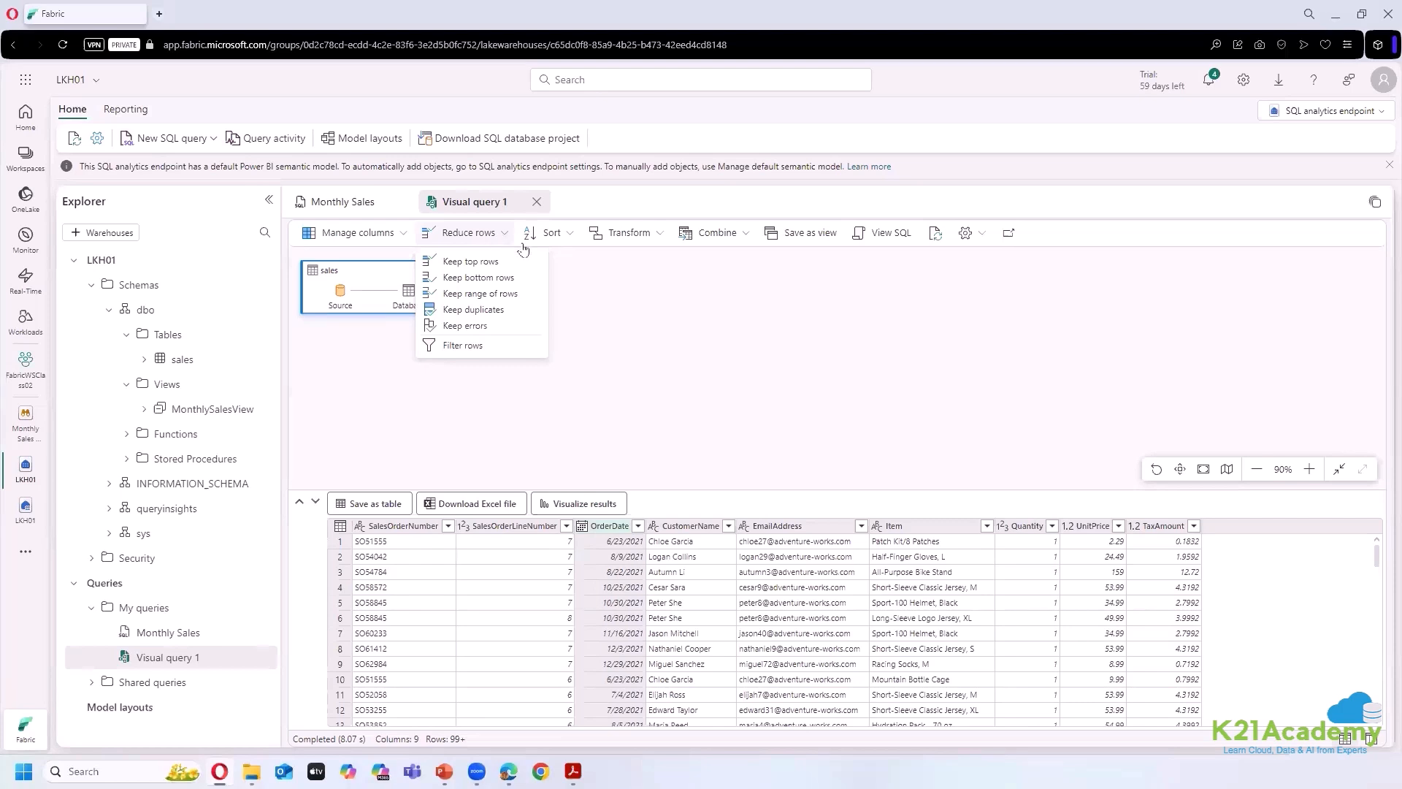
pyautogui.click(567, 235)
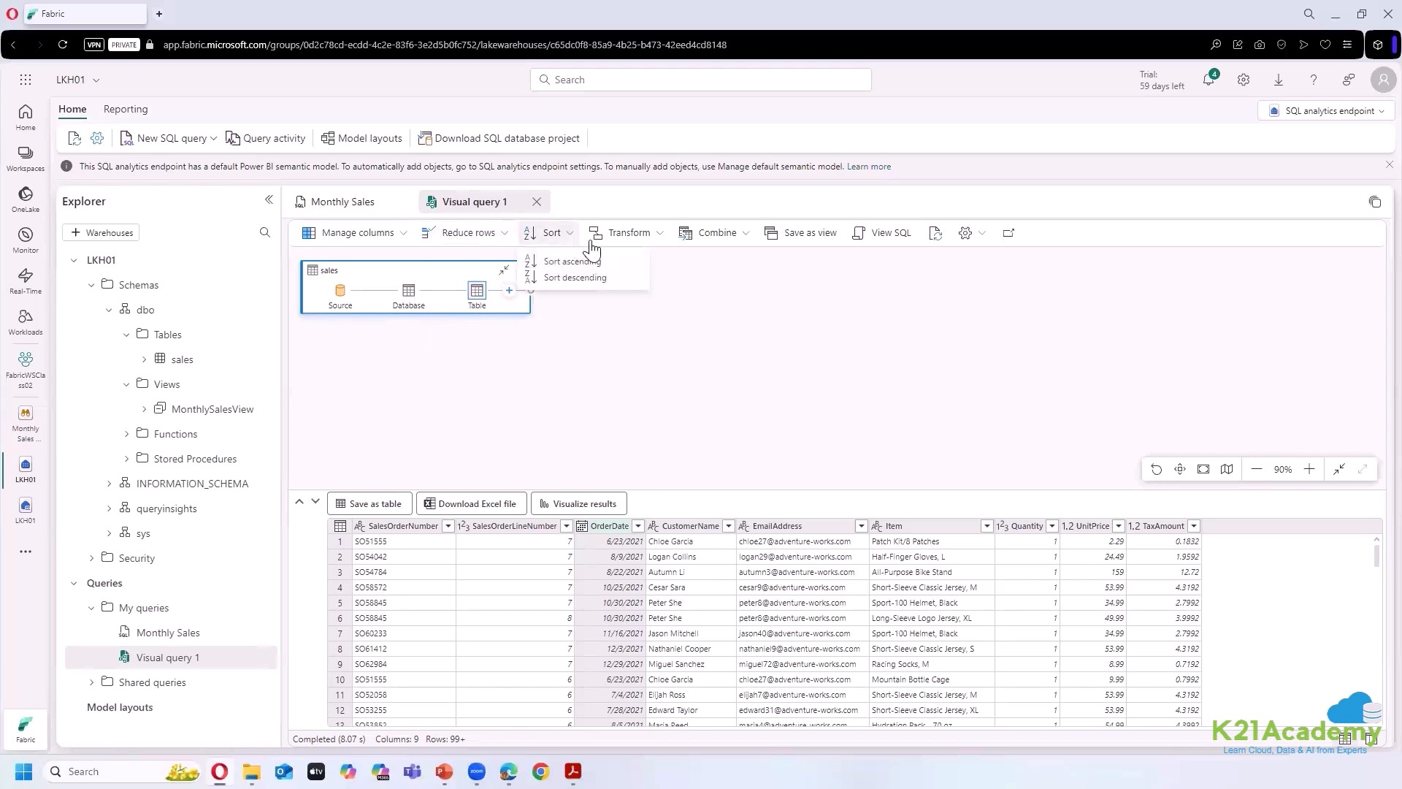
pyautogui.click(660, 235)
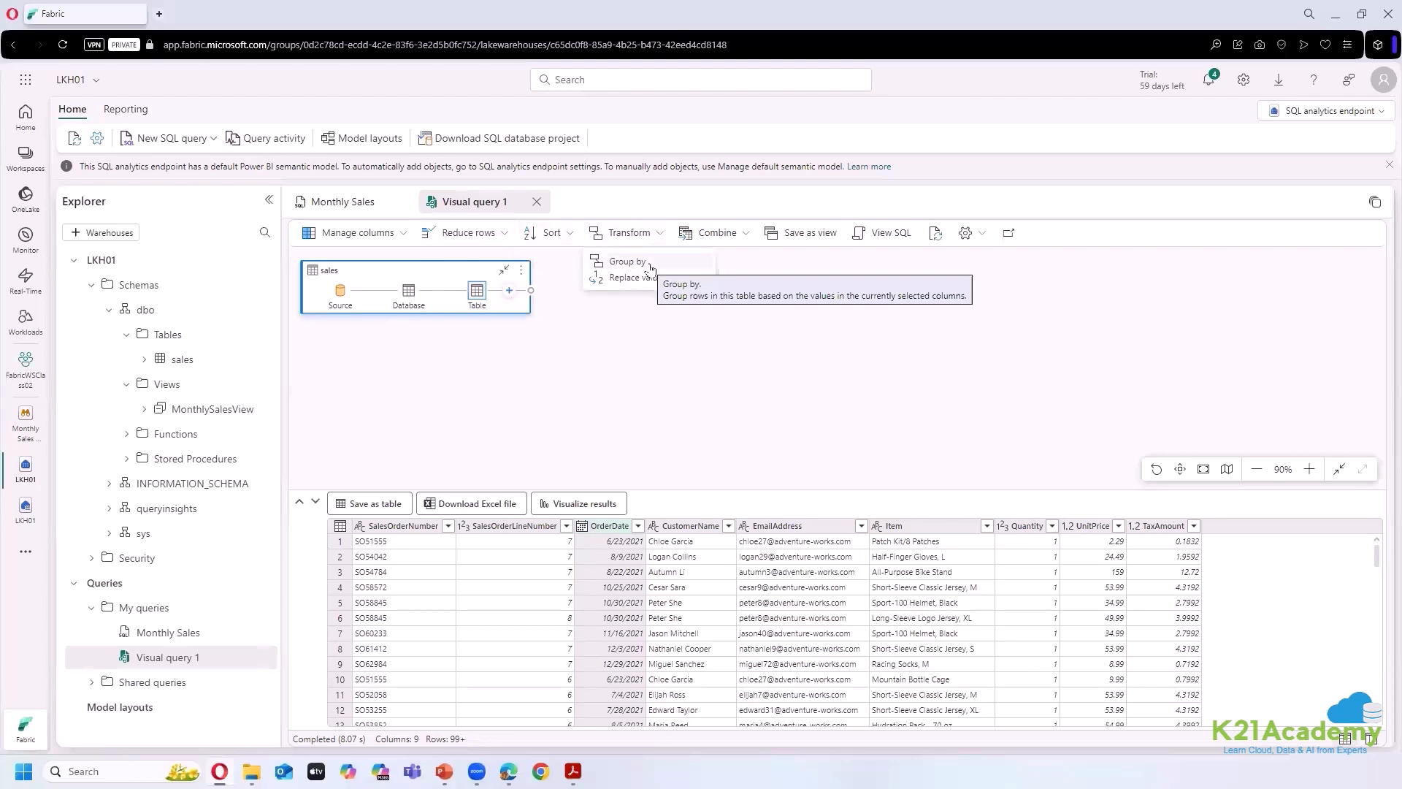
pyautogui.click(743, 237)
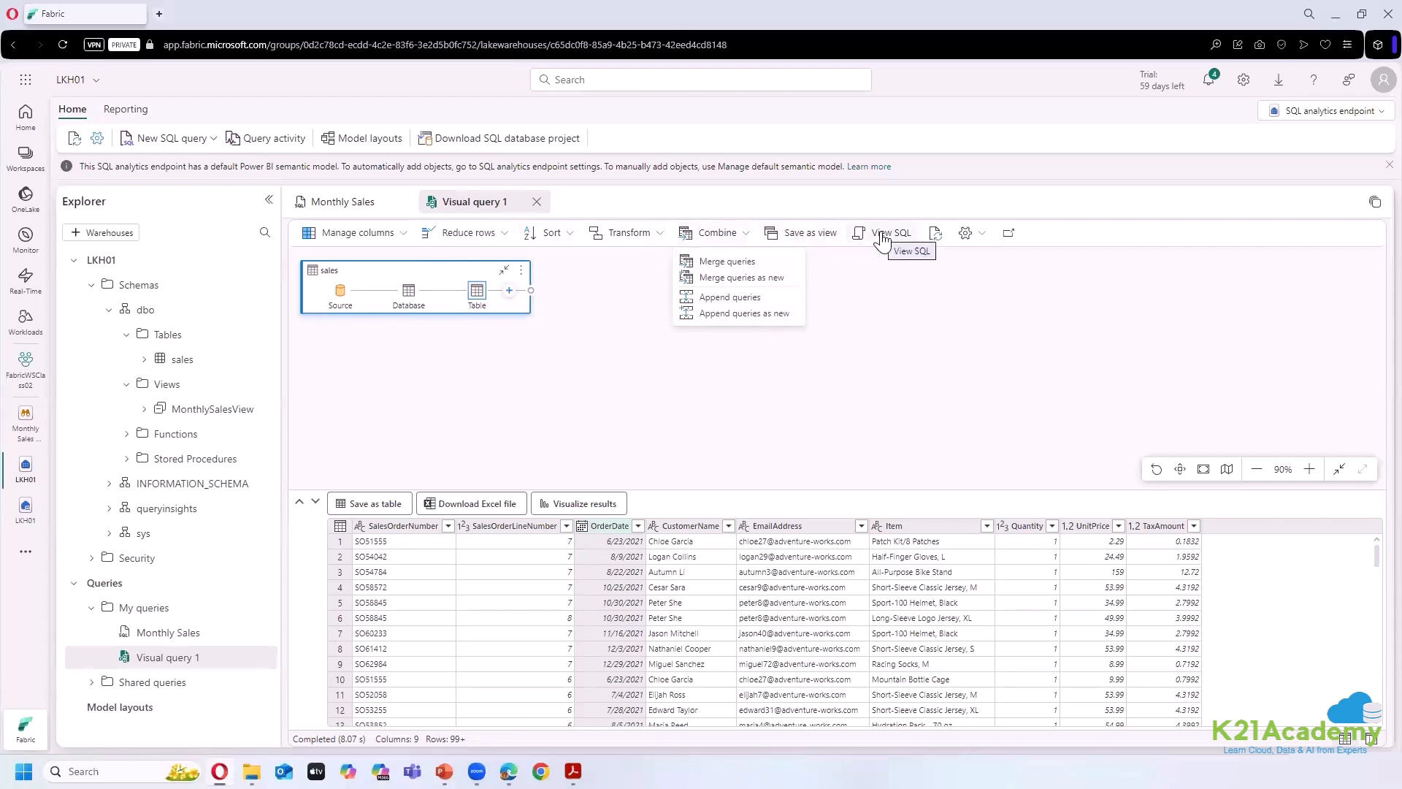
pyautogui.click(618, 378)
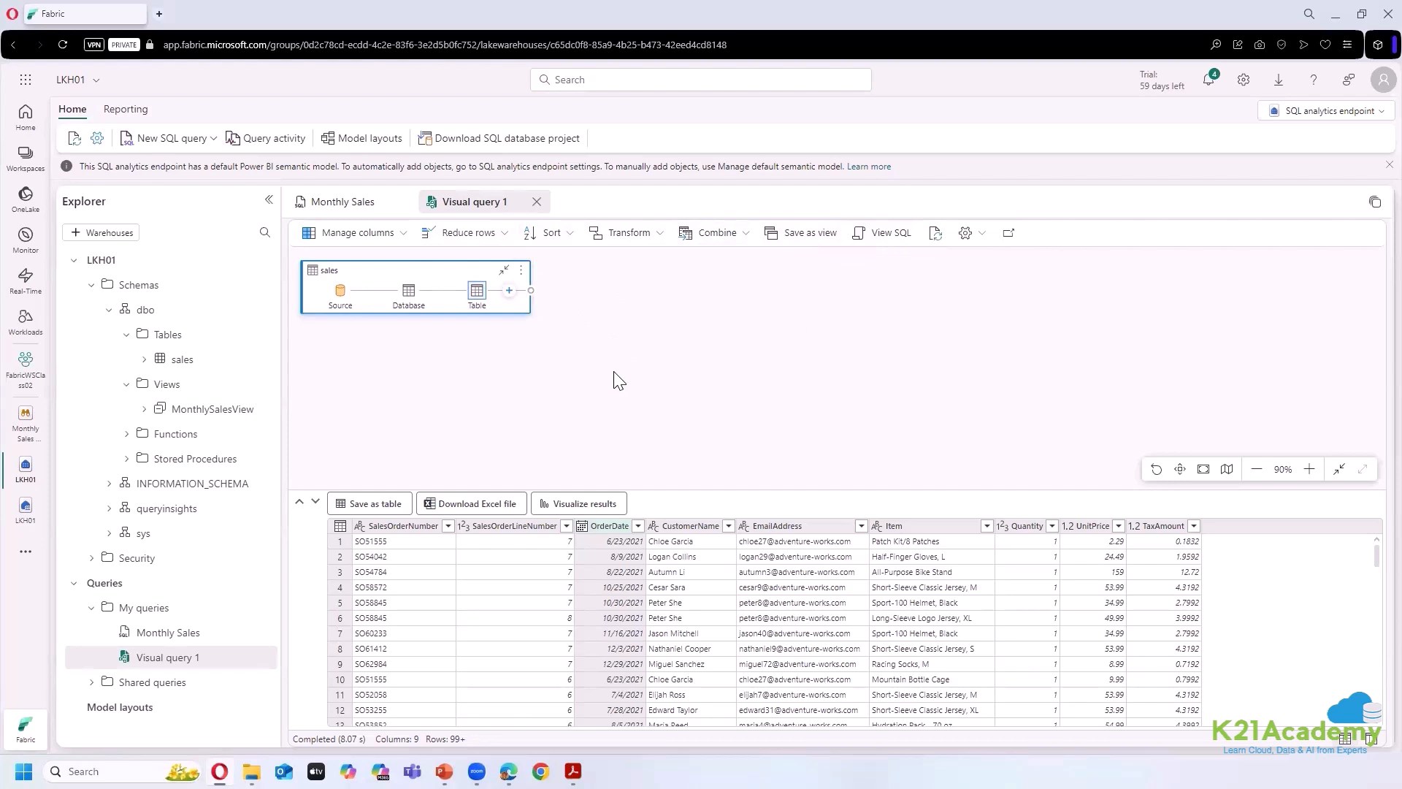
# - Review the Monthly Sales SQL query's grouping and ordering logic and return to Visual query 1
pyautogui.click(352, 206)
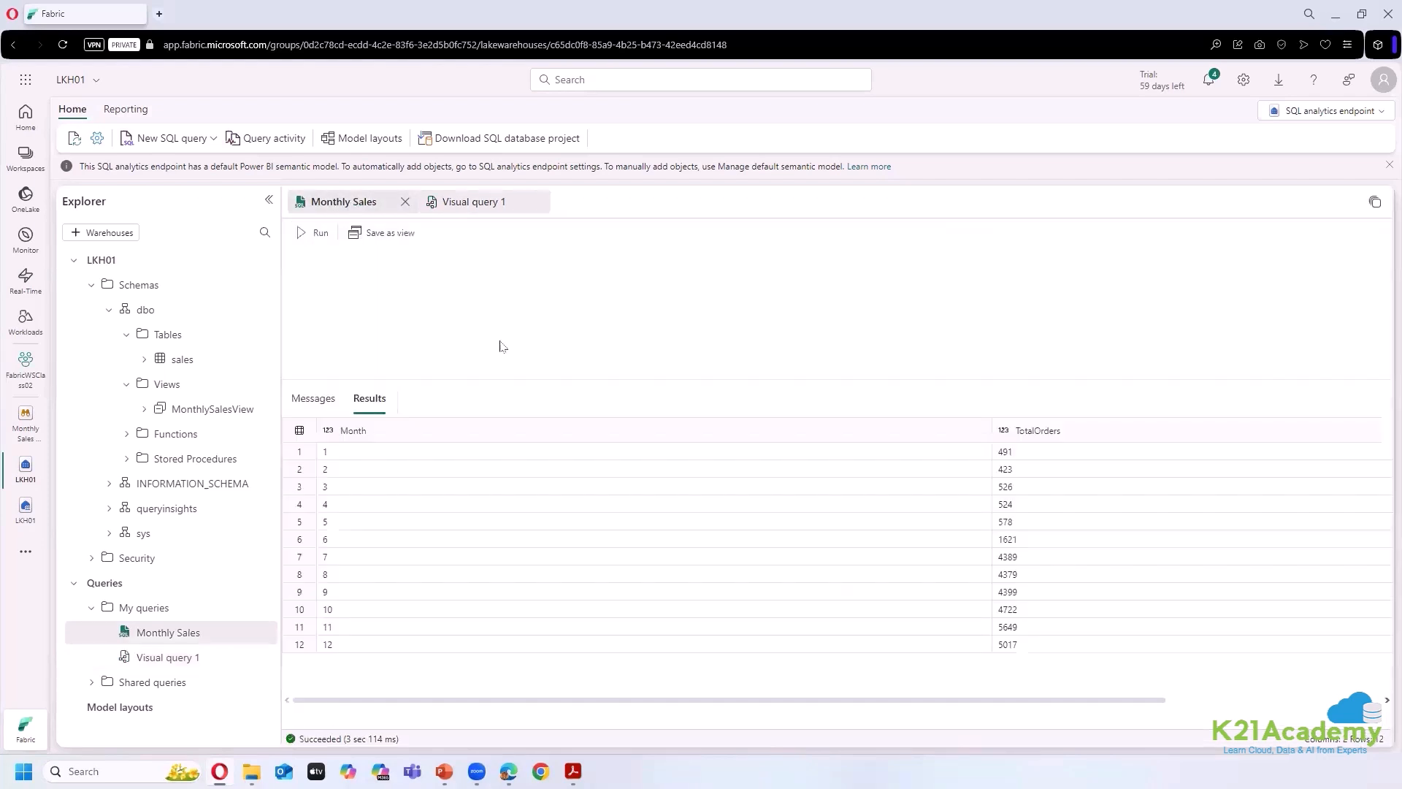
pyautogui.moveTo(461, 293); pyautogui.dragTo(288, 255)
pyautogui.click(617, 334)
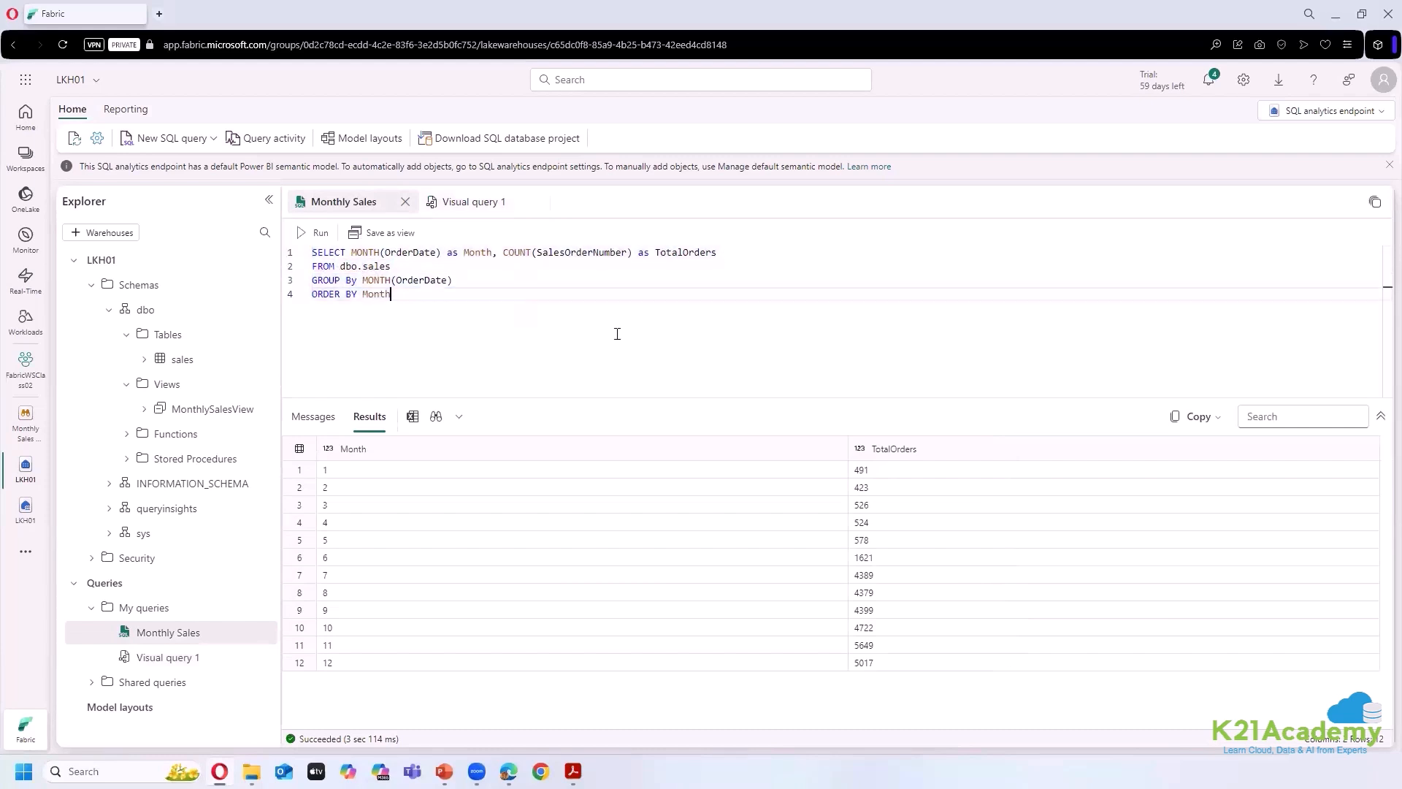
pyautogui.click(469, 208)
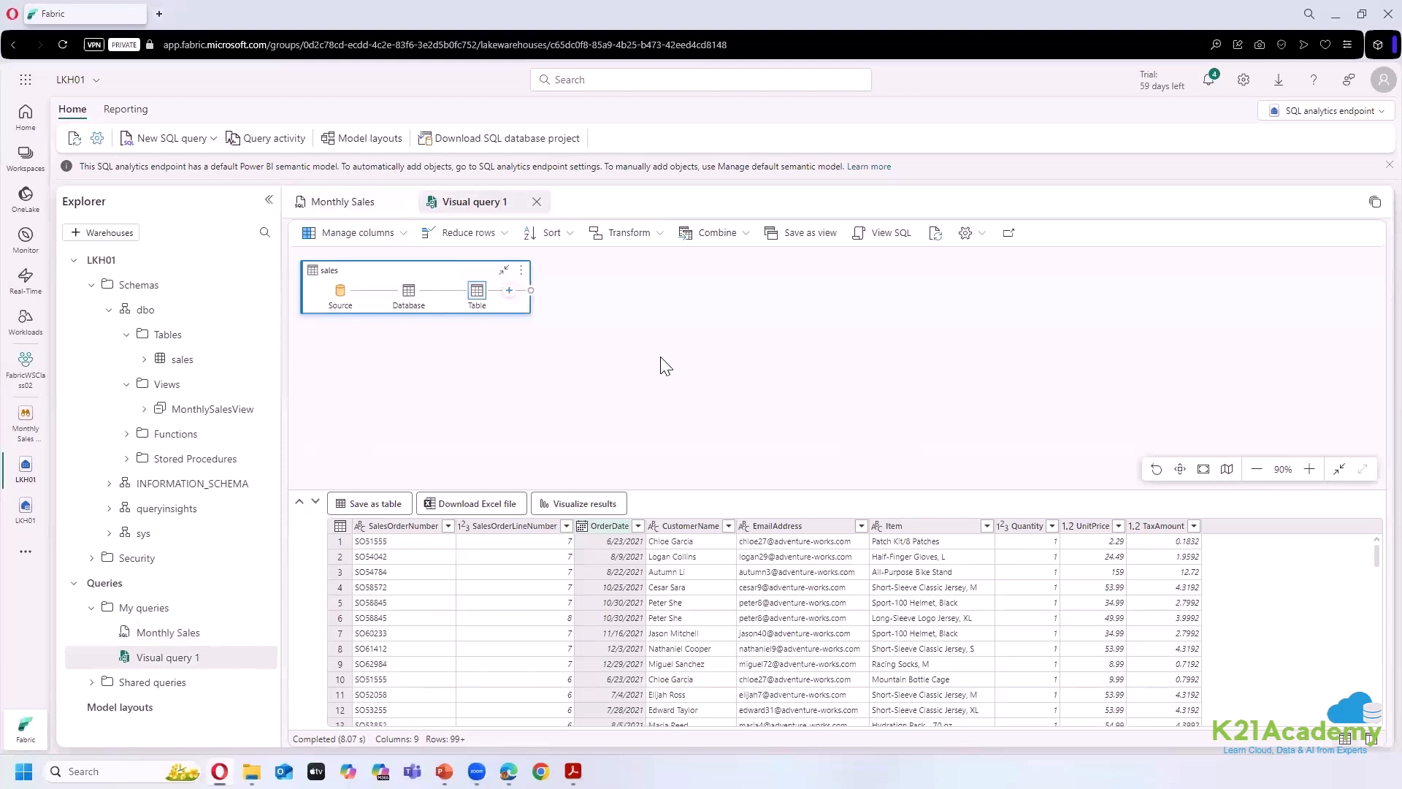
pyautogui.click(349, 203)
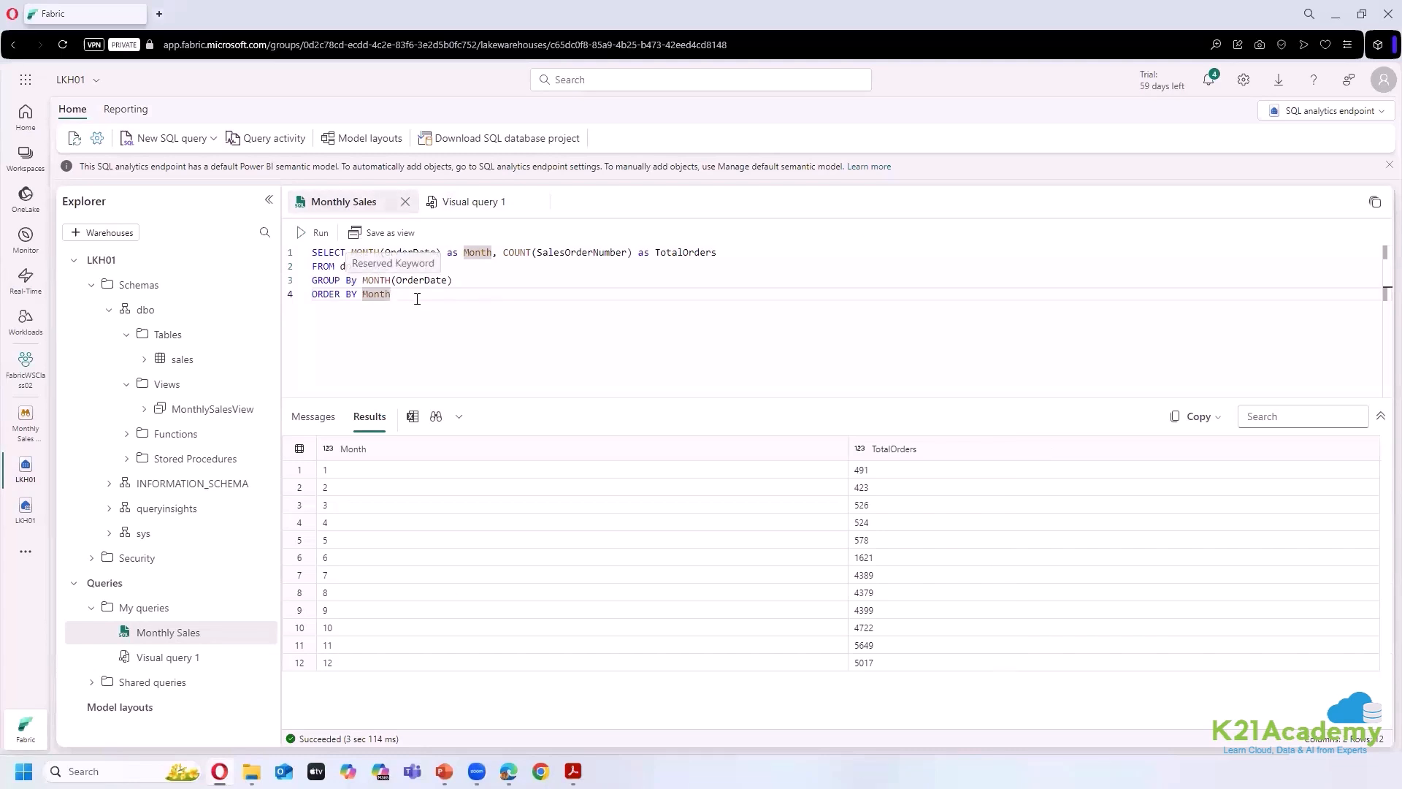
pyautogui.click(471, 201)
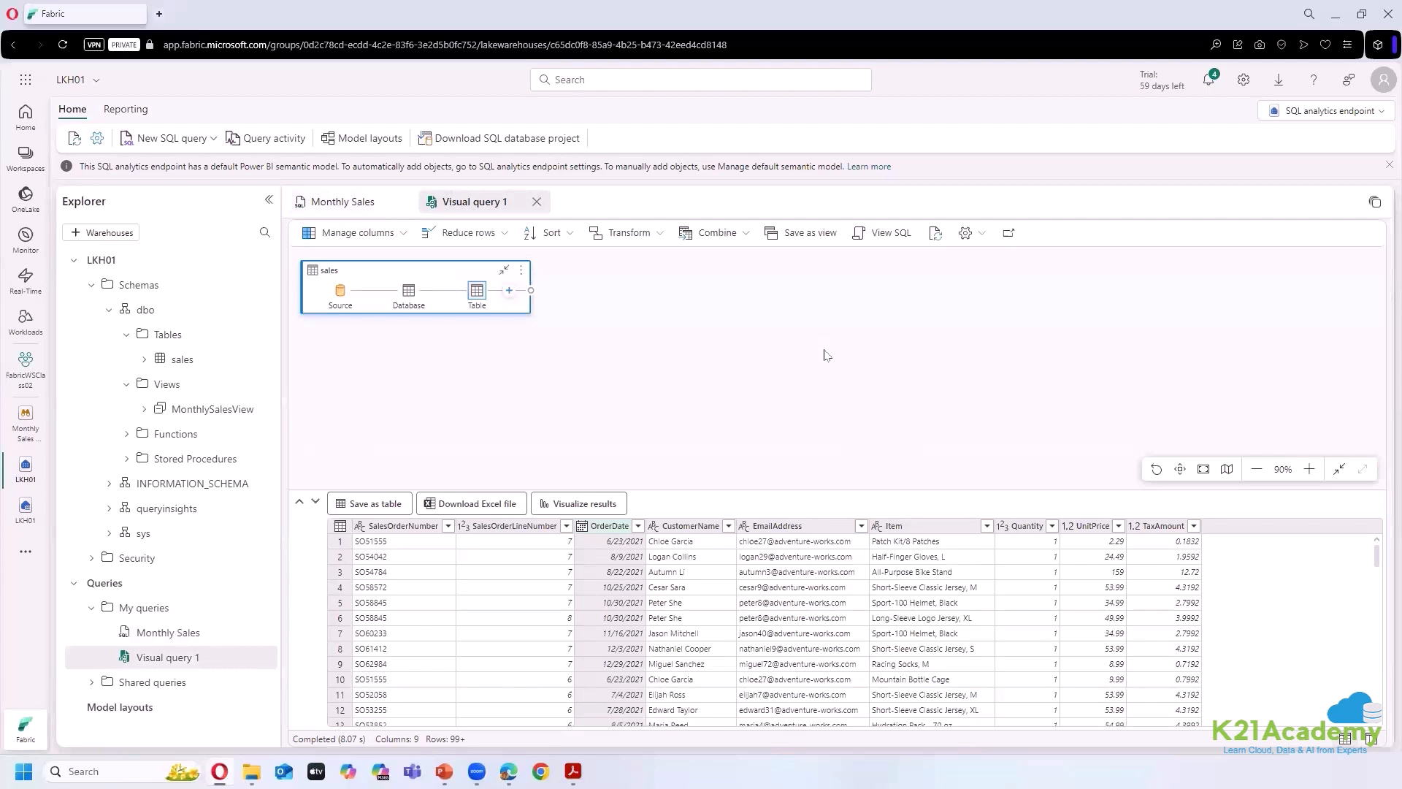
# - Add a Choose columns step to the sales query that keeps only SalesOrderNumber and OrderDate
pyautogui.click(510, 291)
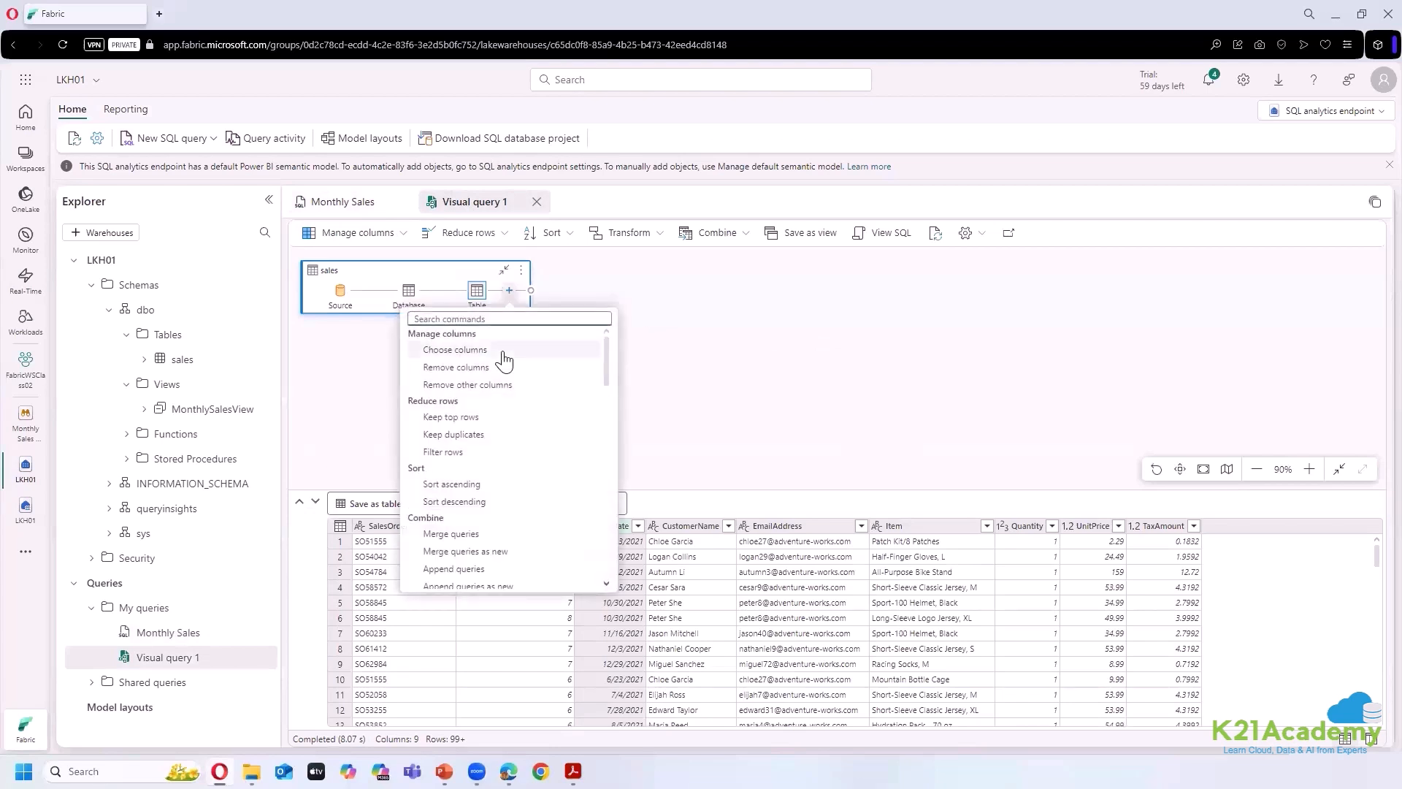
pyautogui.click(498, 350)
pyautogui.click(745, 414)
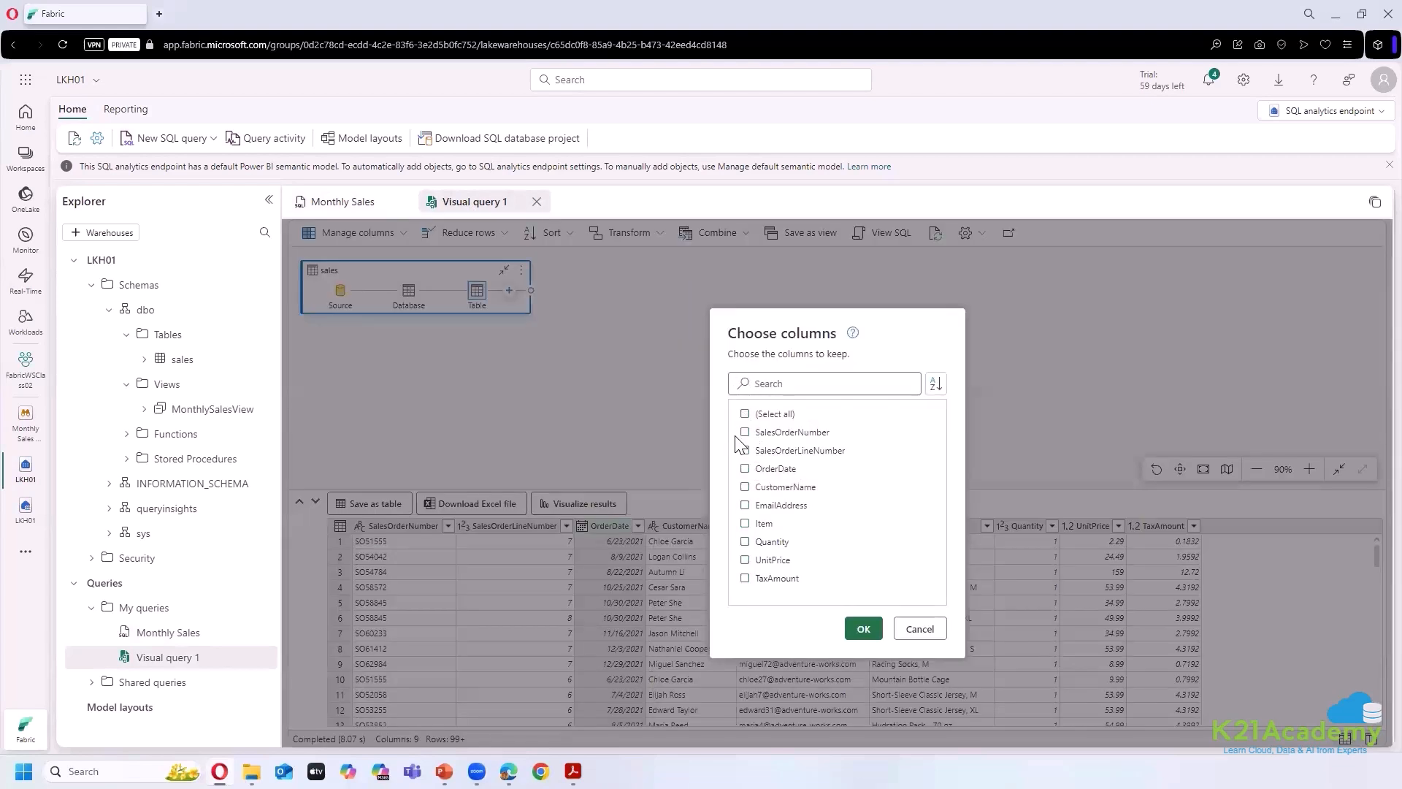
pyautogui.click(745, 431)
pyautogui.click(744, 469)
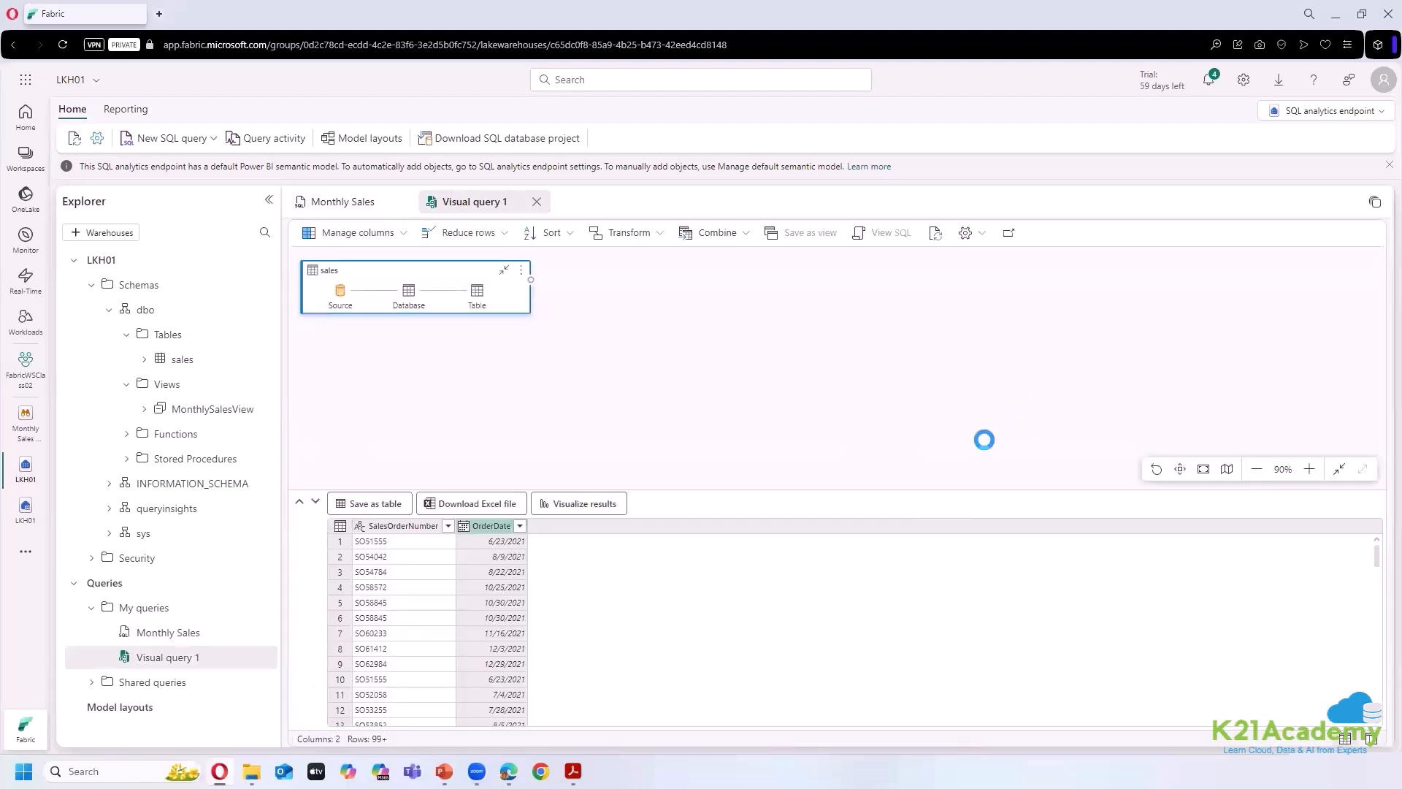
pyautogui.moveTo(885, 494); pyautogui.dragTo(882, 399)
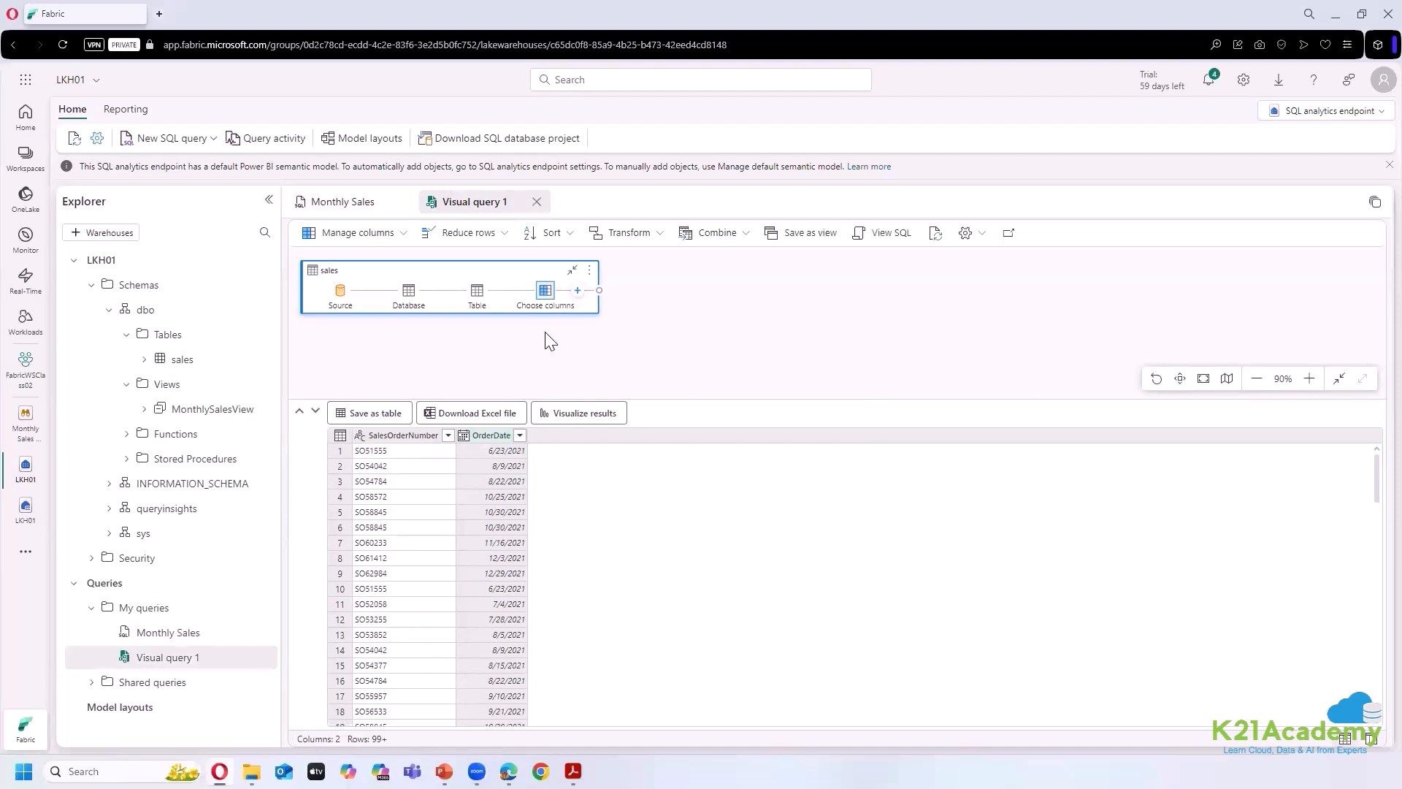
pyautogui.rightClick(547, 292)
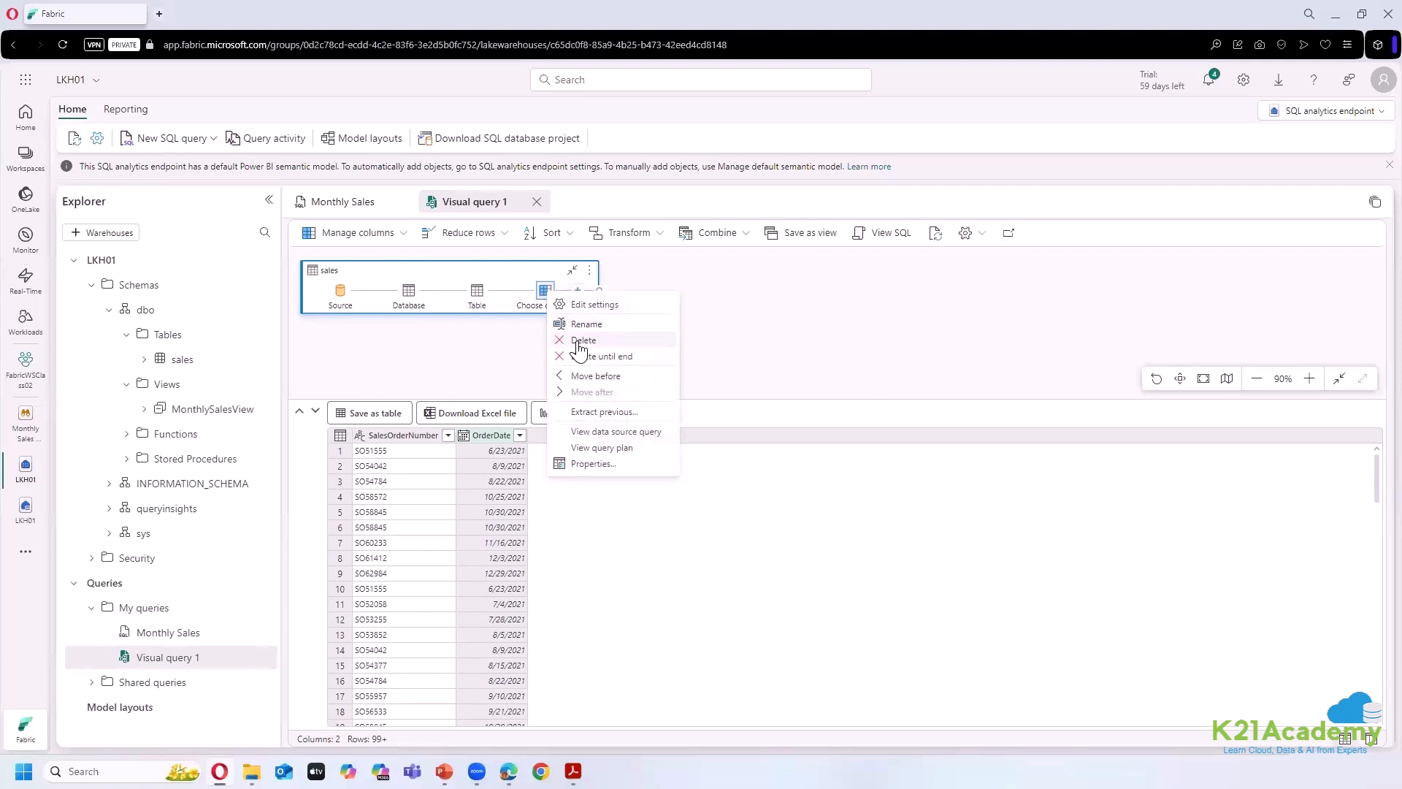
pyautogui.click(803, 325)
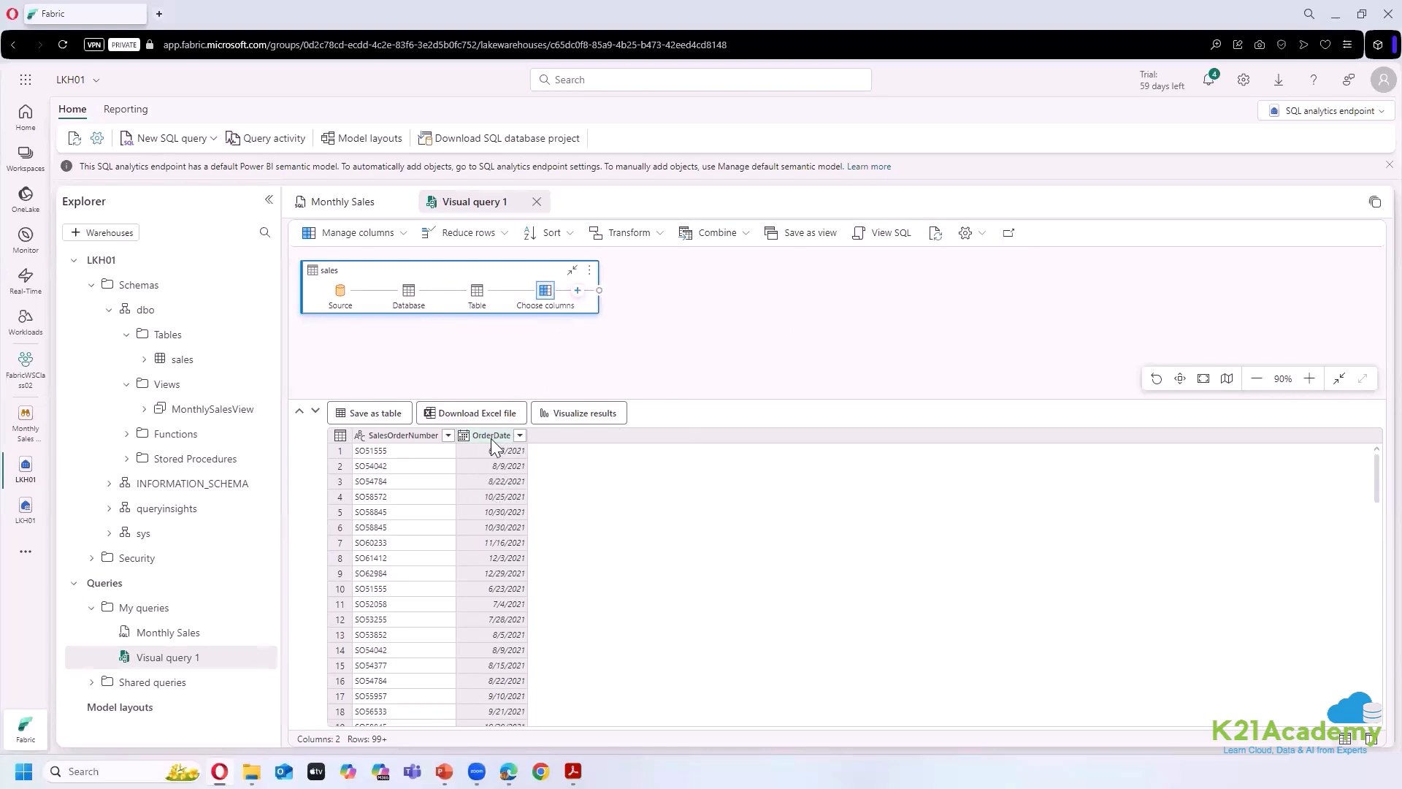
# - Insert a Month column derived from the OrderDate column
pyautogui.click(577, 289)
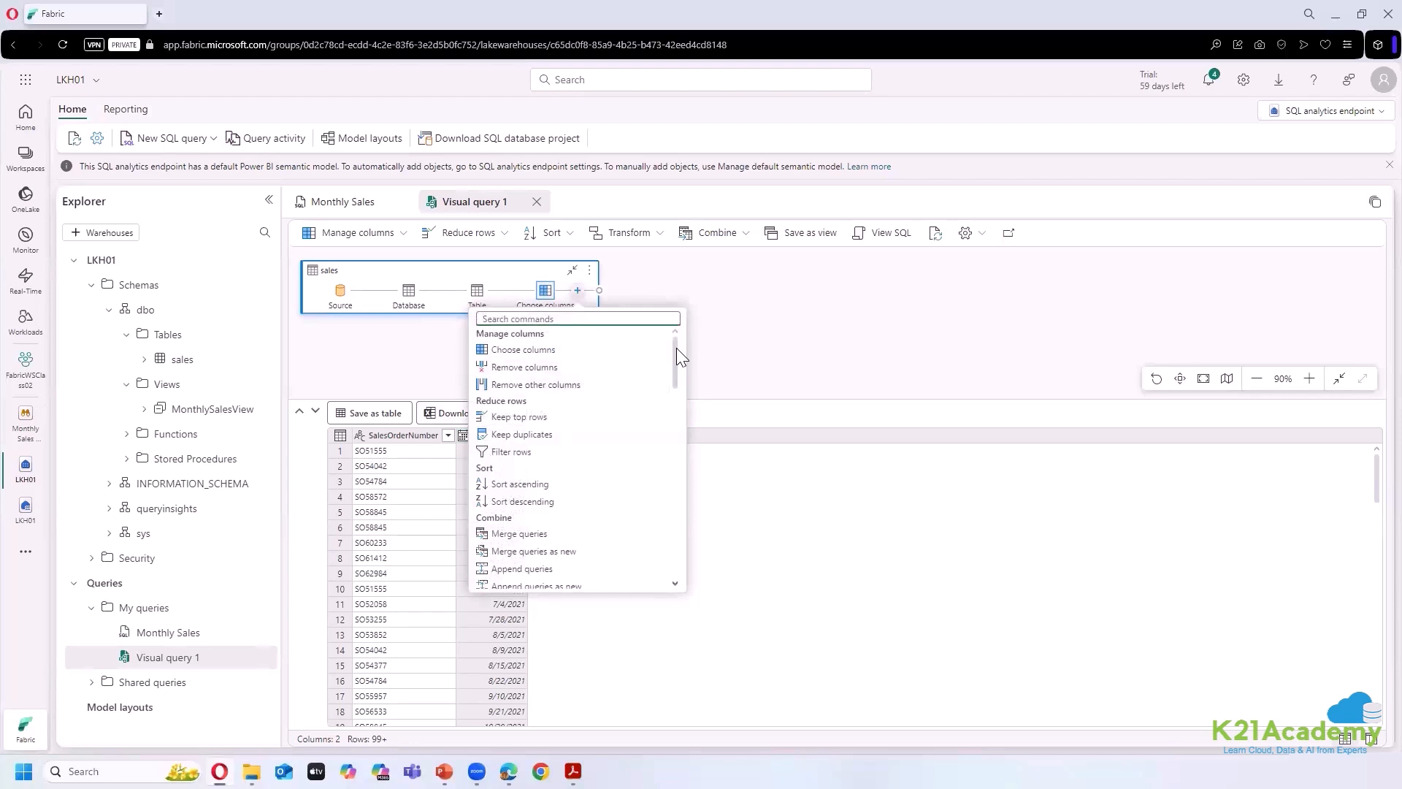
pyautogui.moveTo(676, 348); pyautogui.dragTo(672, 562)
pyautogui.click(564, 491)
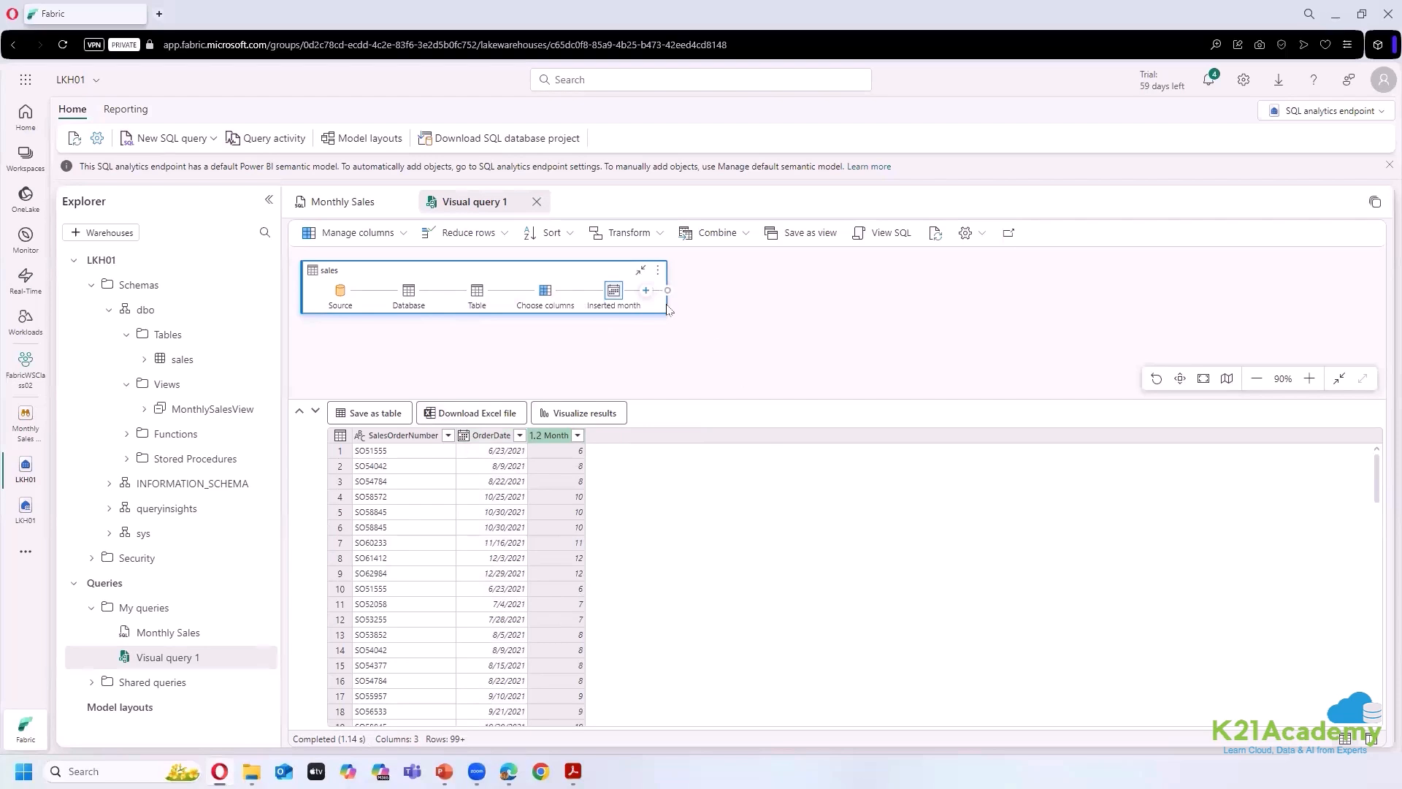
# - Group the rows by Month with a new column named Total Orders that uses the Count rows operation
pyautogui.click(645, 293)
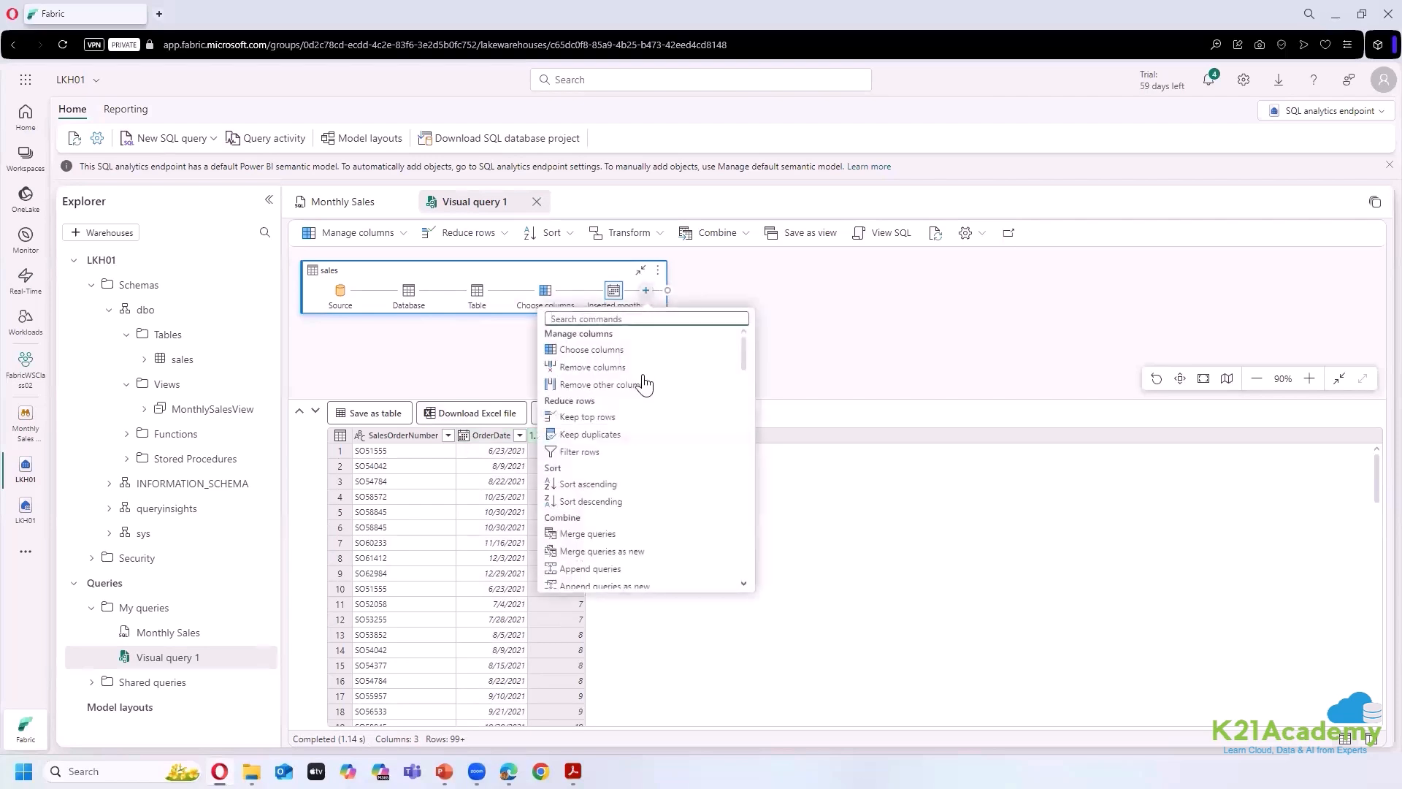
pyautogui.scroll(-3, 645, 471)
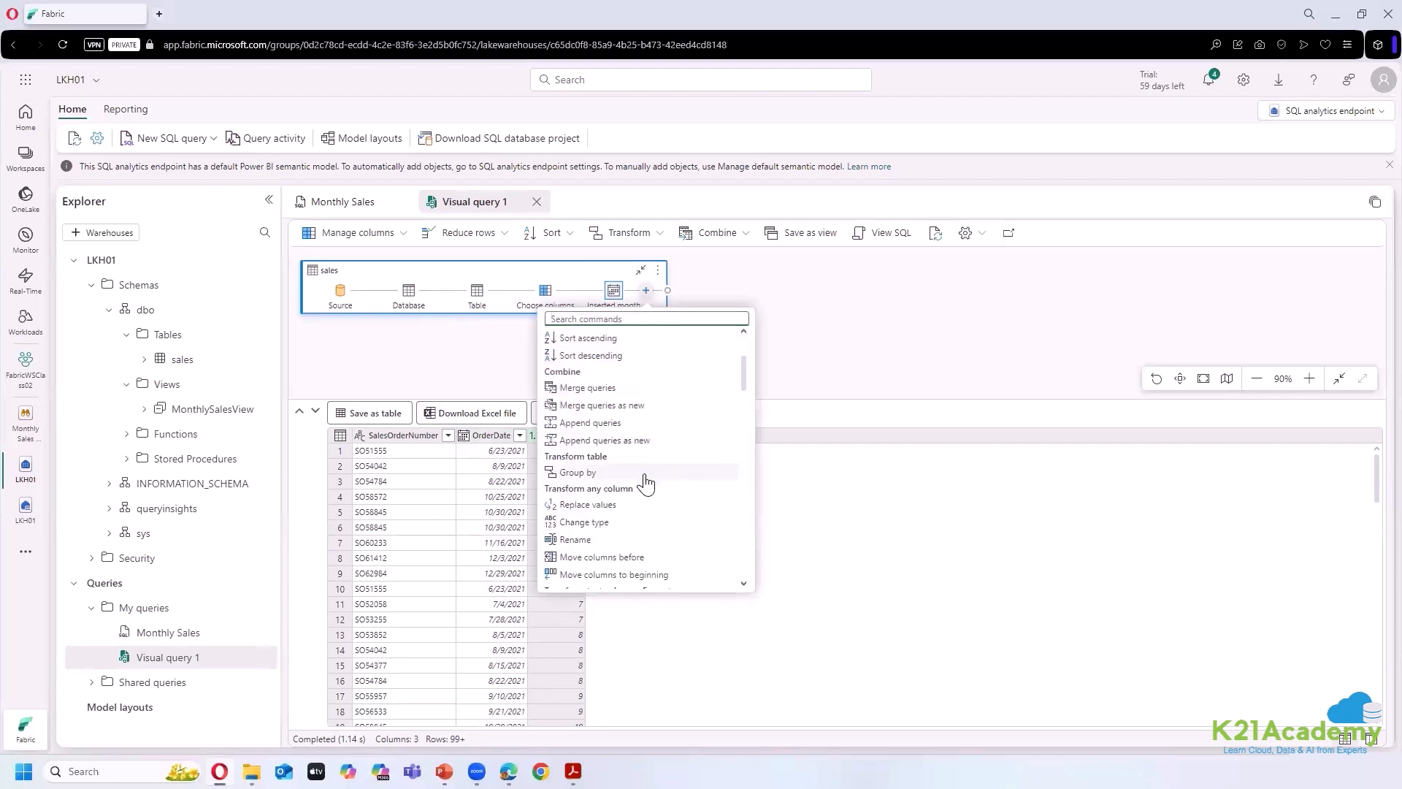
pyautogui.click(646, 473)
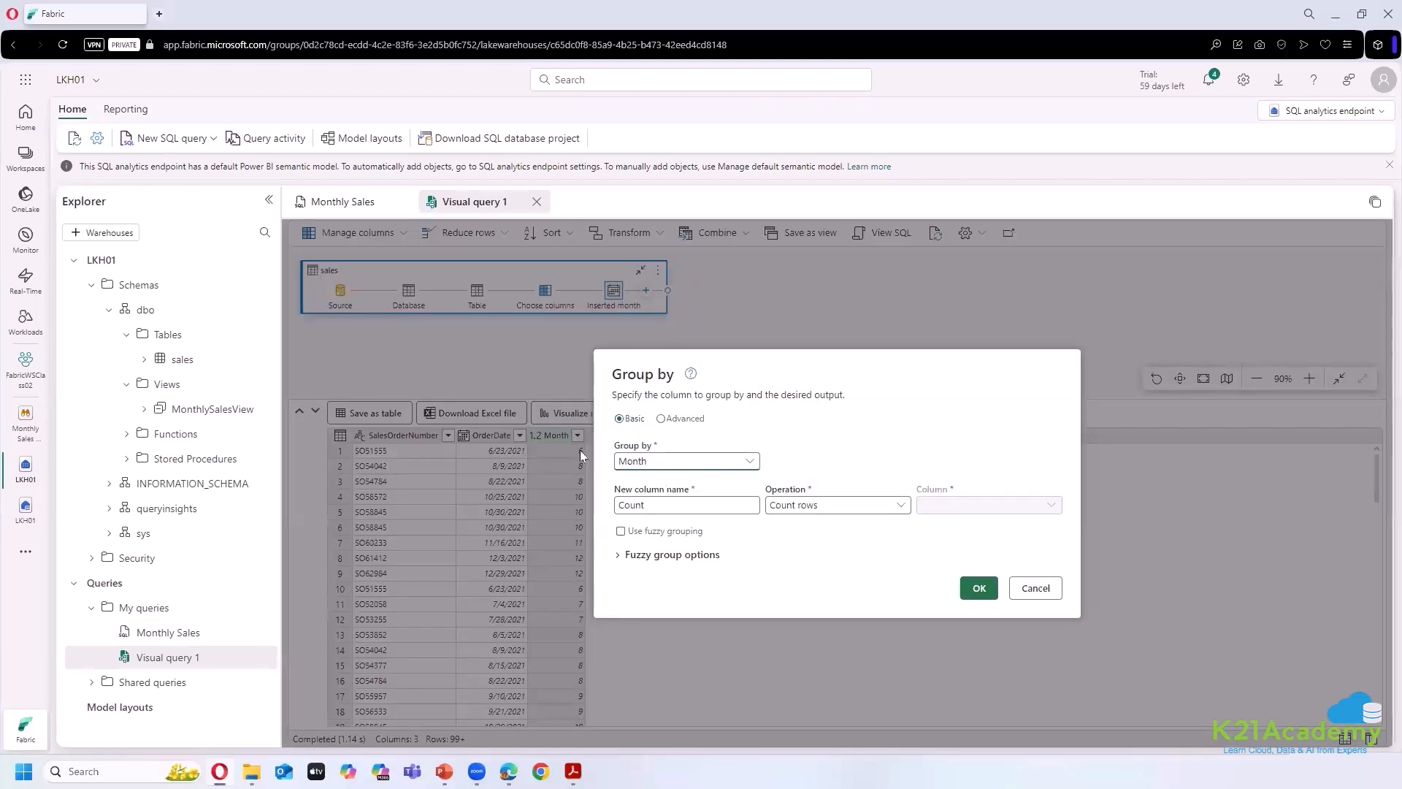
pyautogui.doubleClick(630, 504)
pyautogui.press('BackSpace')
pyautogui.click(978, 589)
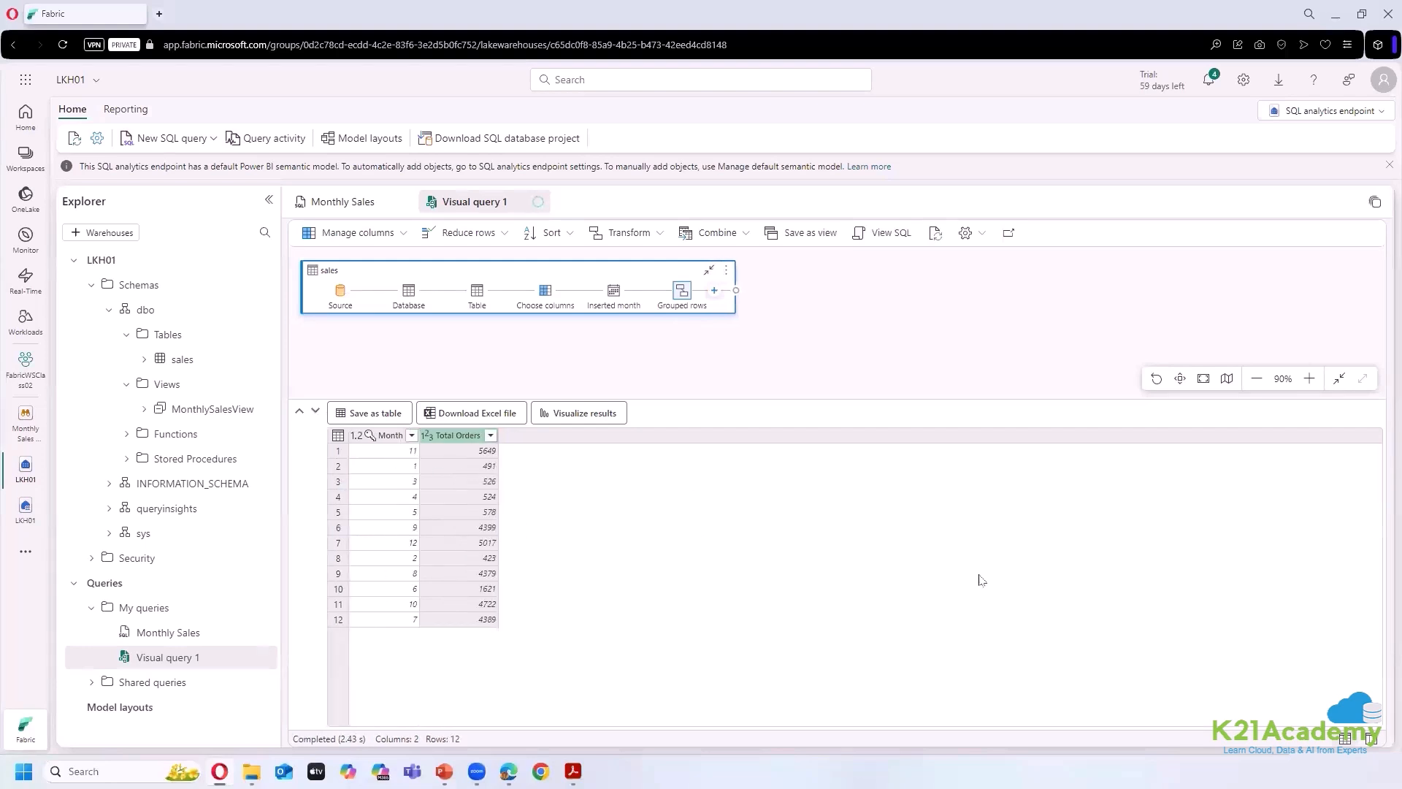
# - Try sorting the grouped rows by Total Orders in ascending order, and delete that sort step
pyautogui.click(563, 235)
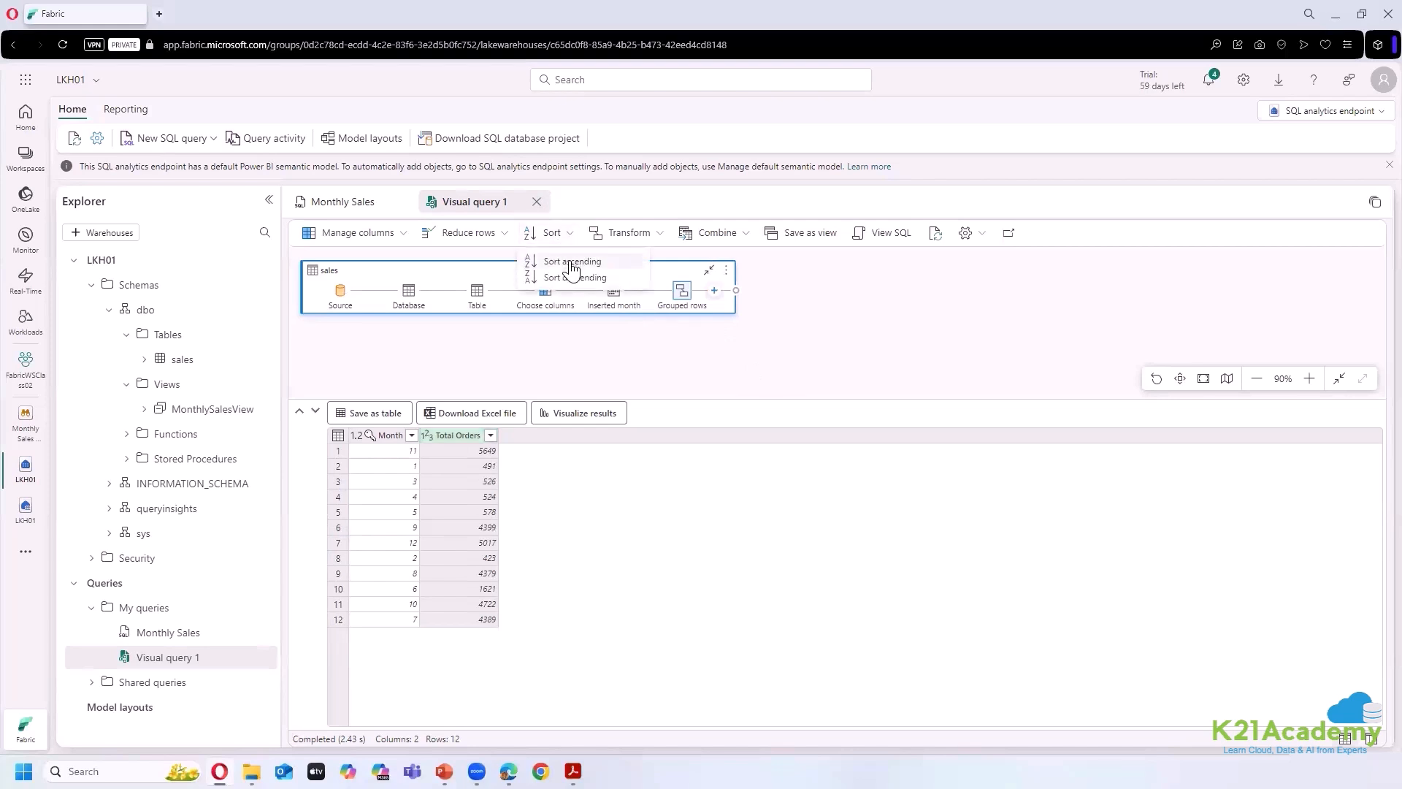
pyautogui.click(571, 263)
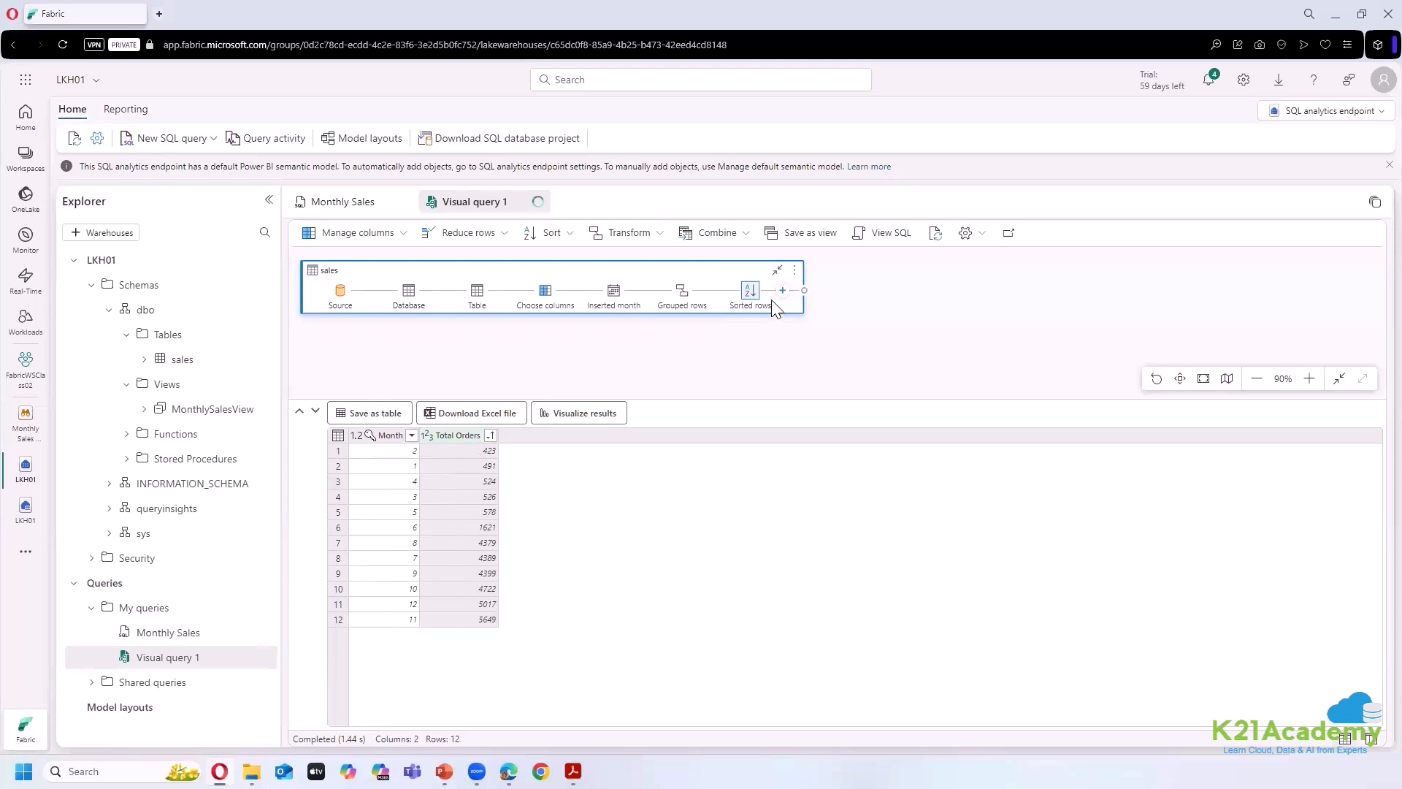
pyautogui.rightClick(752, 305)
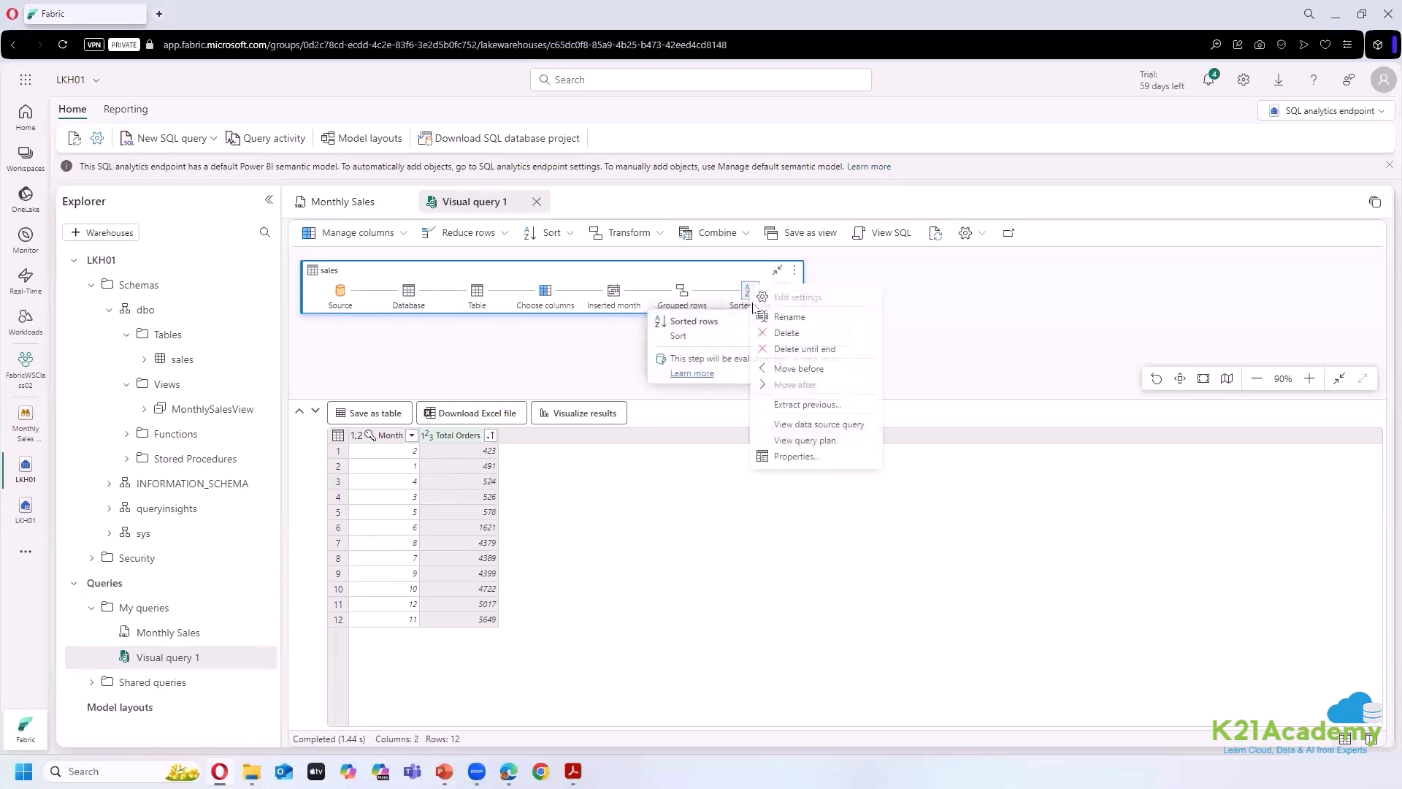
pyautogui.click(777, 338)
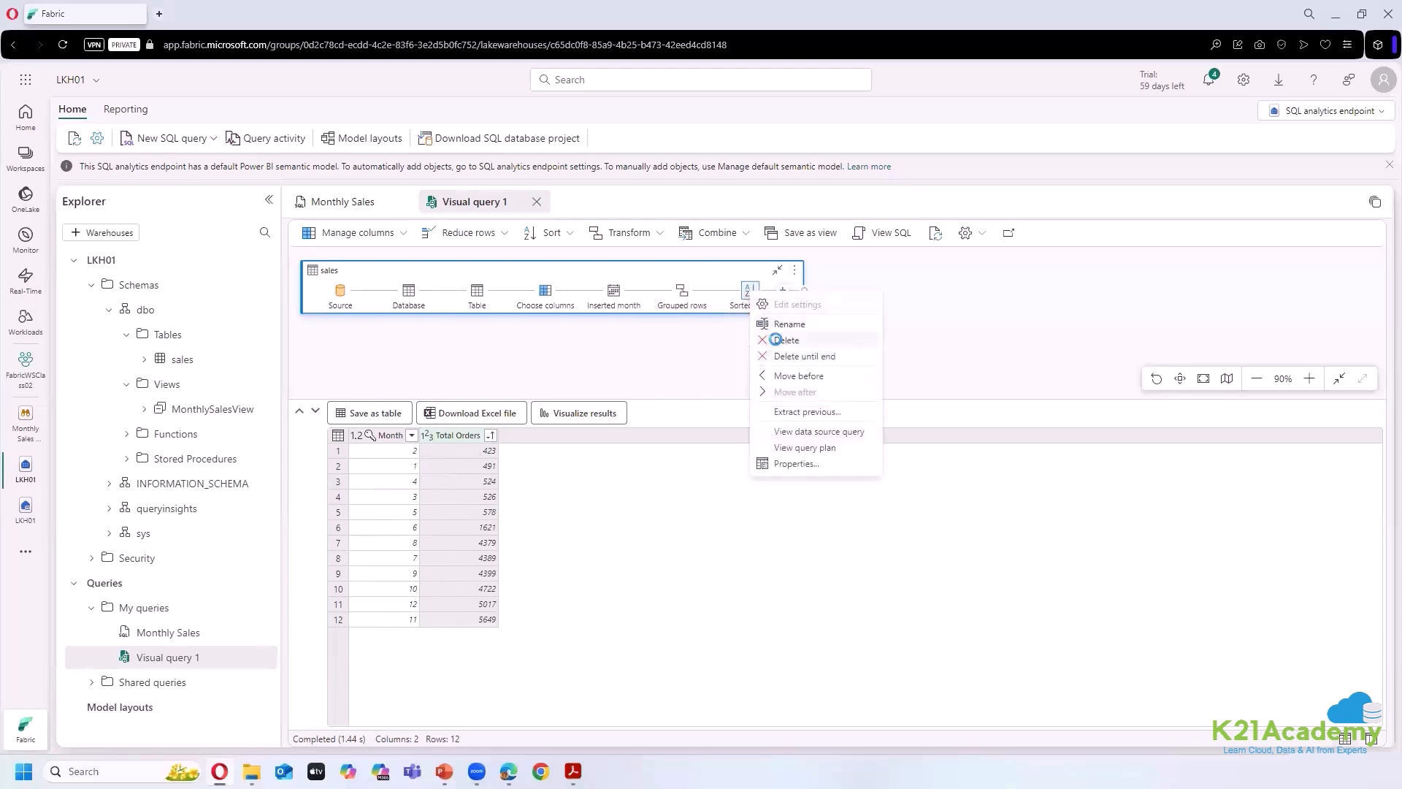
# - Try sorting the grouped rows by Month in descending order, and delete that sort step
pyautogui.click(383, 435)
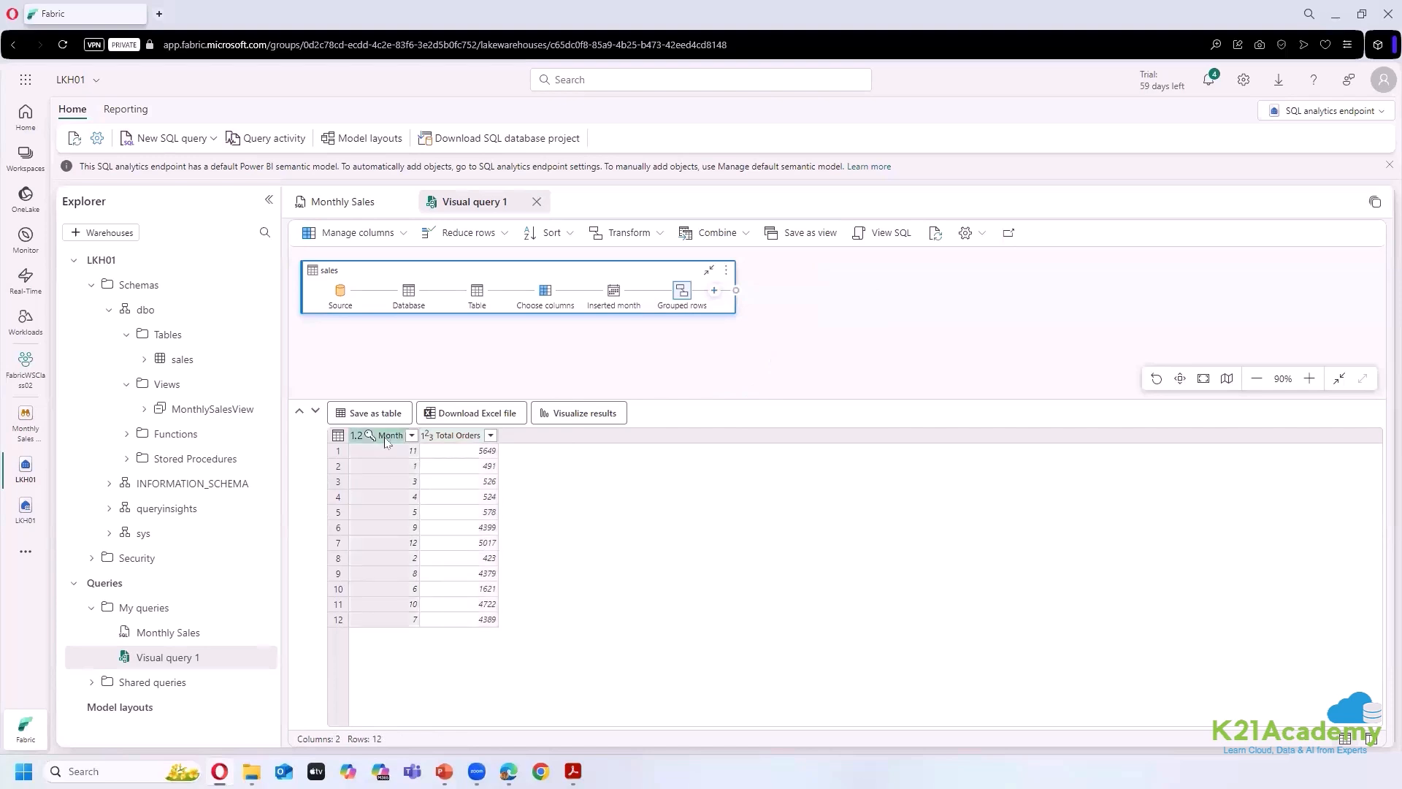
pyautogui.click(564, 237)
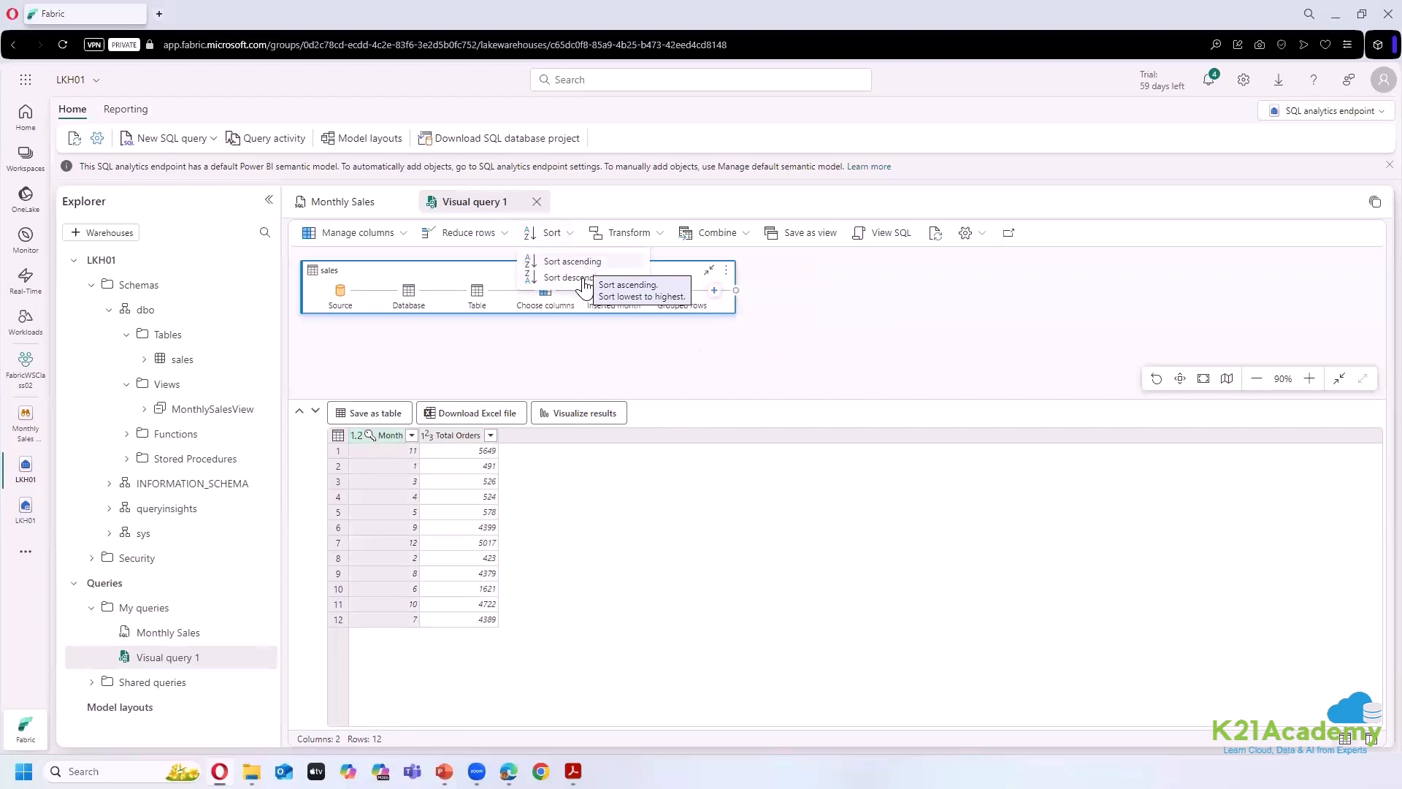
pyautogui.click(582, 277)
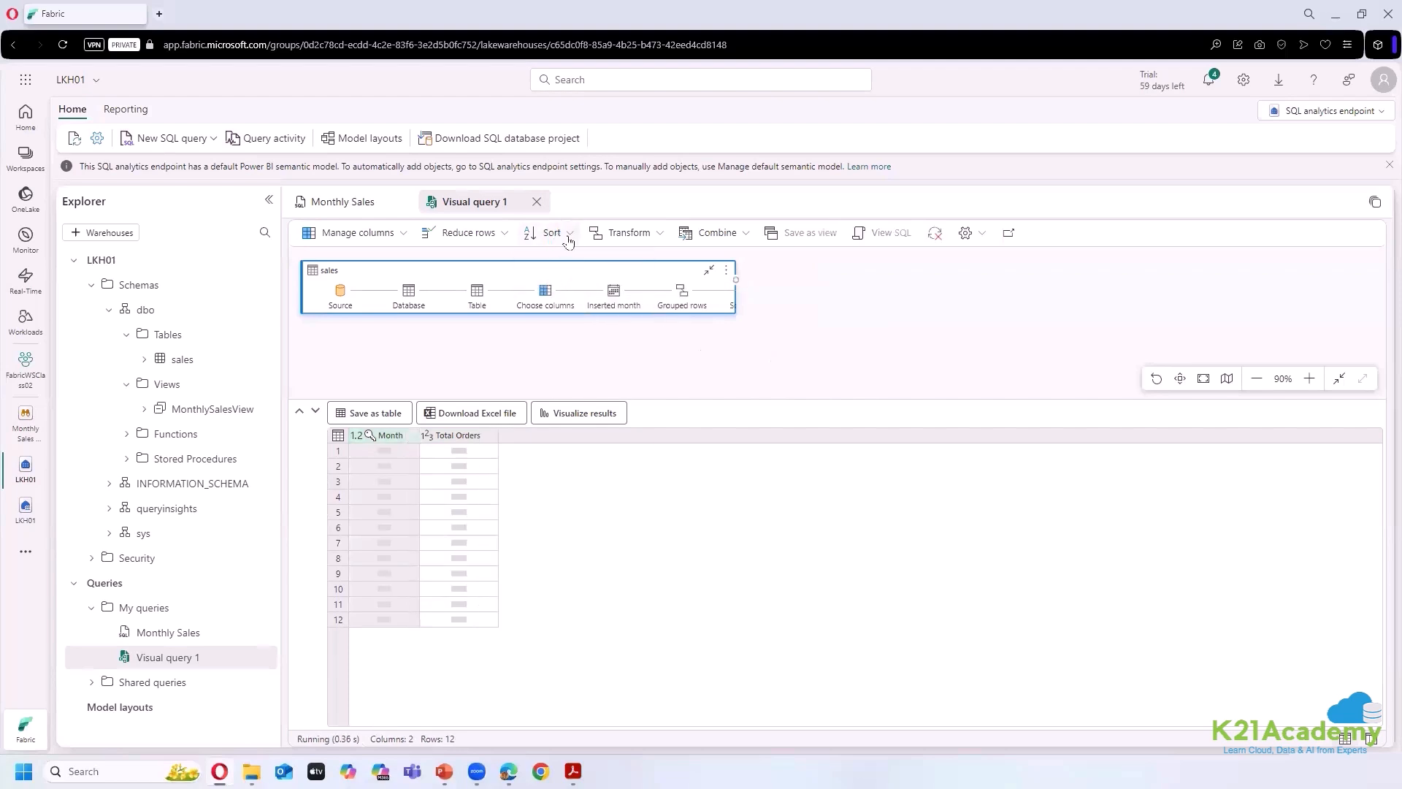
pyautogui.click(566, 233)
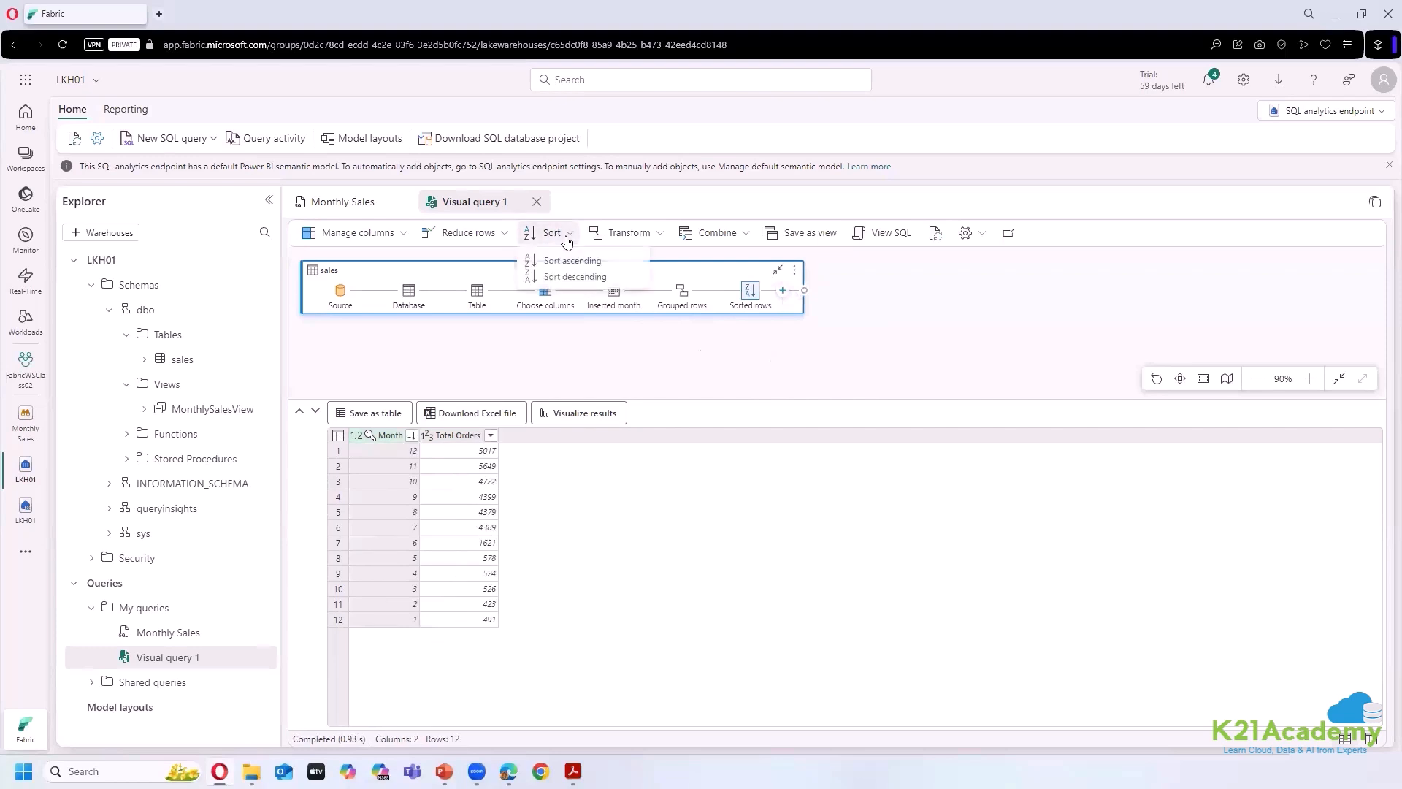
pyautogui.rightClick(750, 293)
pyautogui.click(806, 341)
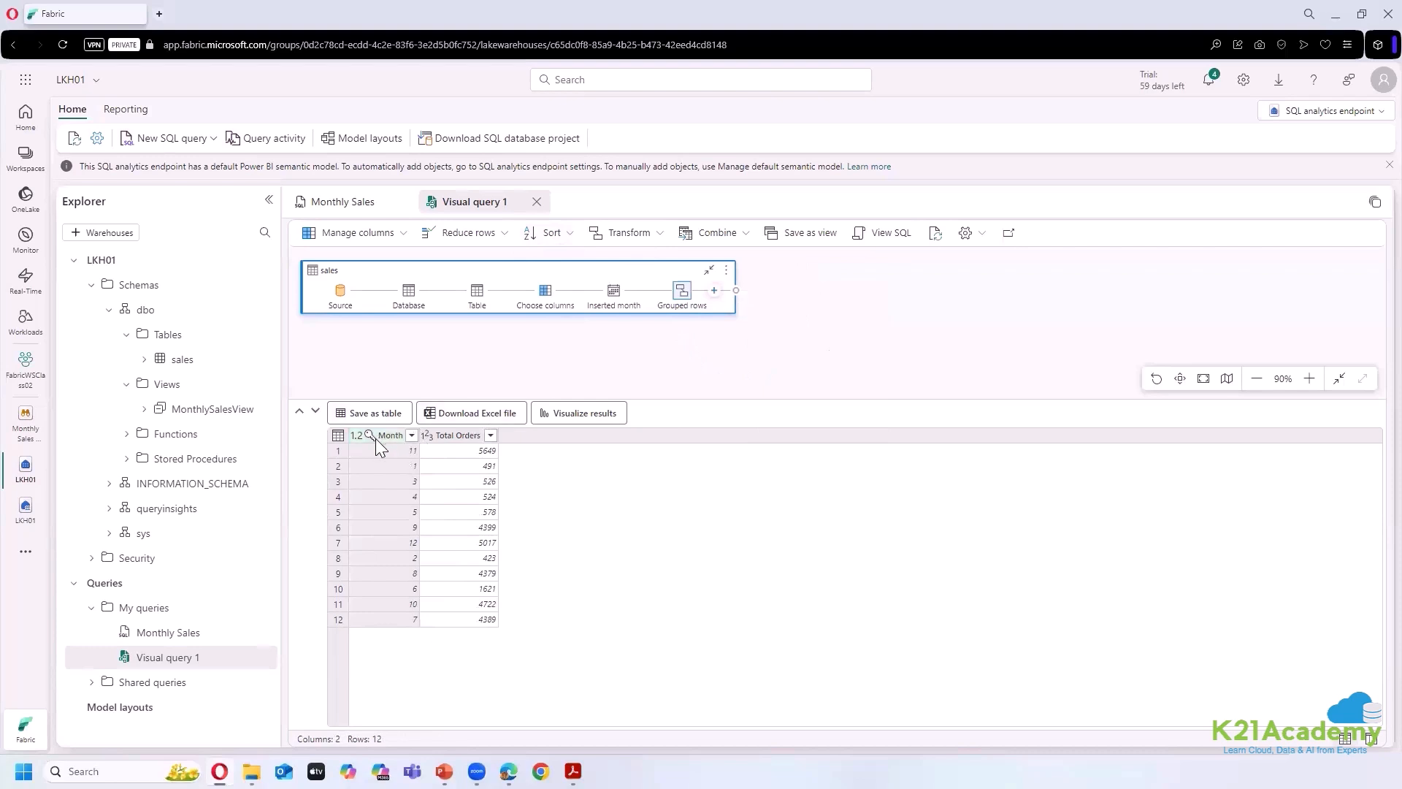
# - Sort the grouped rows by Month in ascending order
pyautogui.click(560, 236)
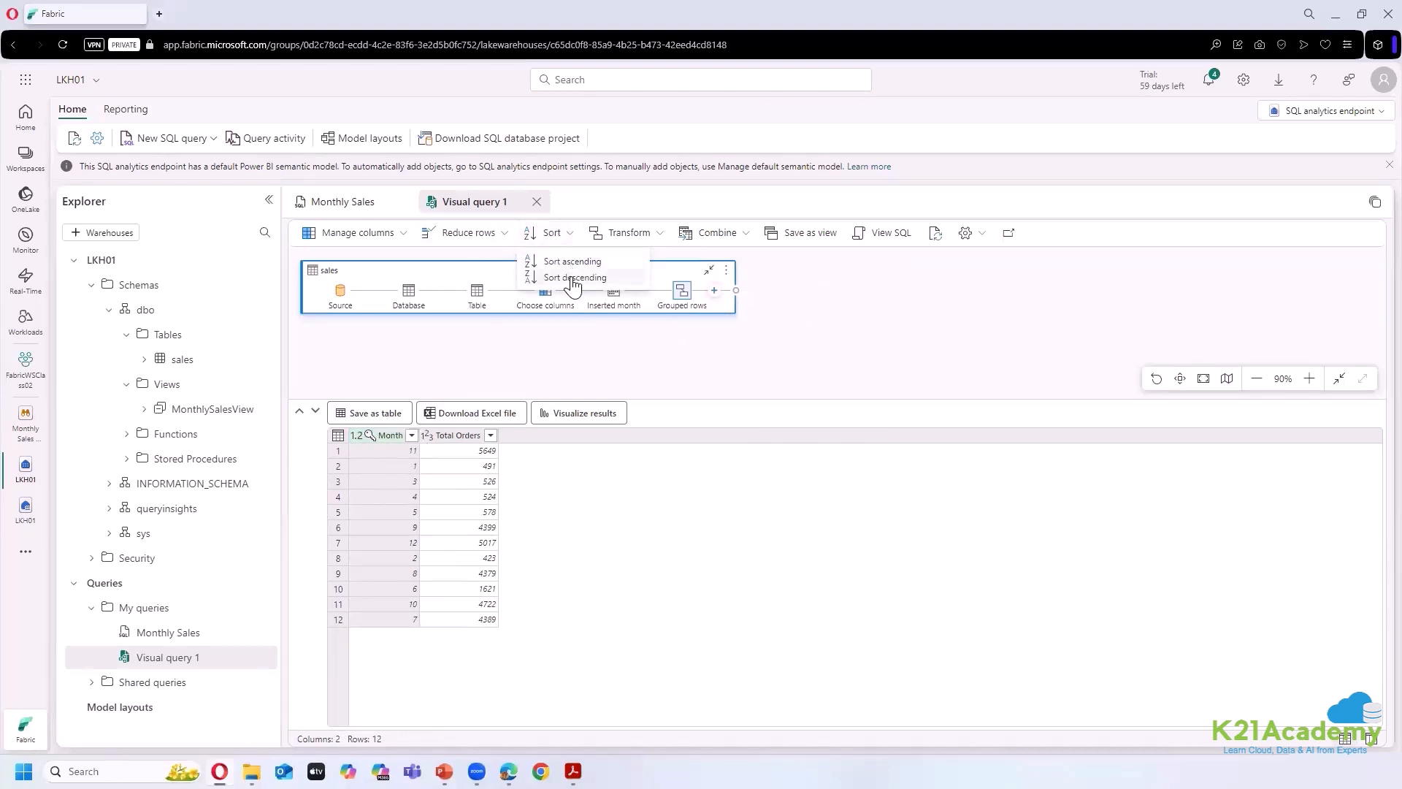
pyautogui.click(573, 262)
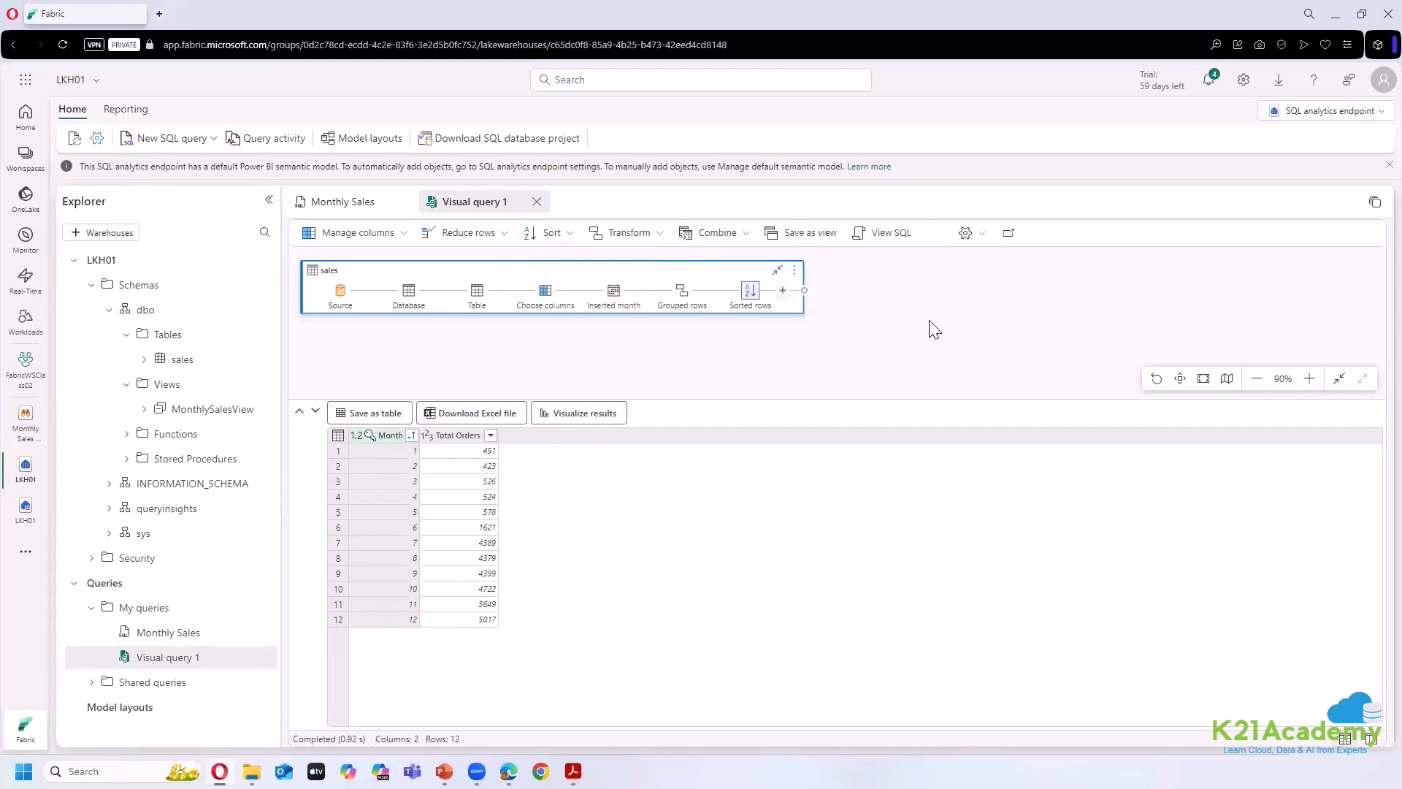
# - Review the full SQL statement and results of the Monthly Sales query for comparison with the visual query
pyautogui.click(341, 204)
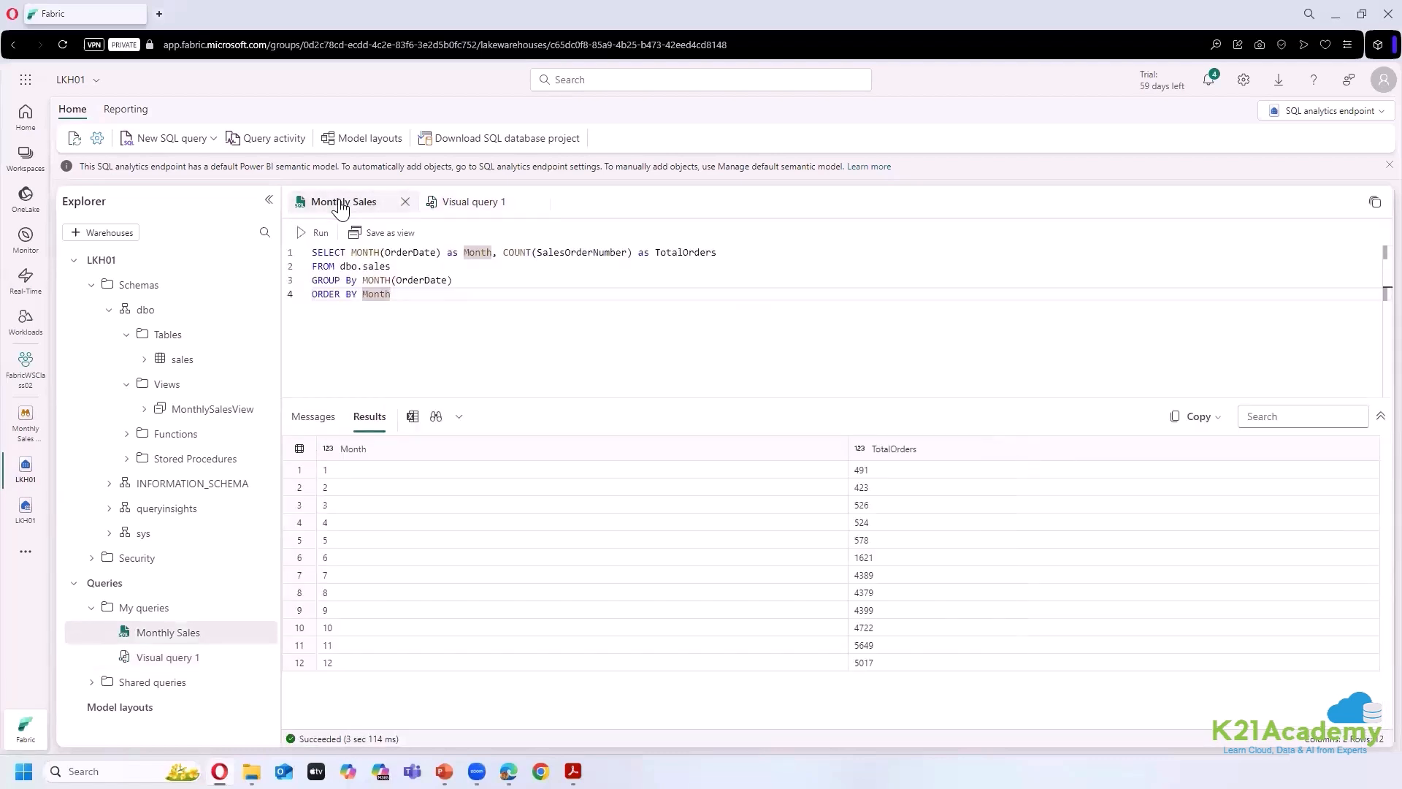
pyautogui.click(386, 295)
pyautogui.hotkey('ctrl', 'a')
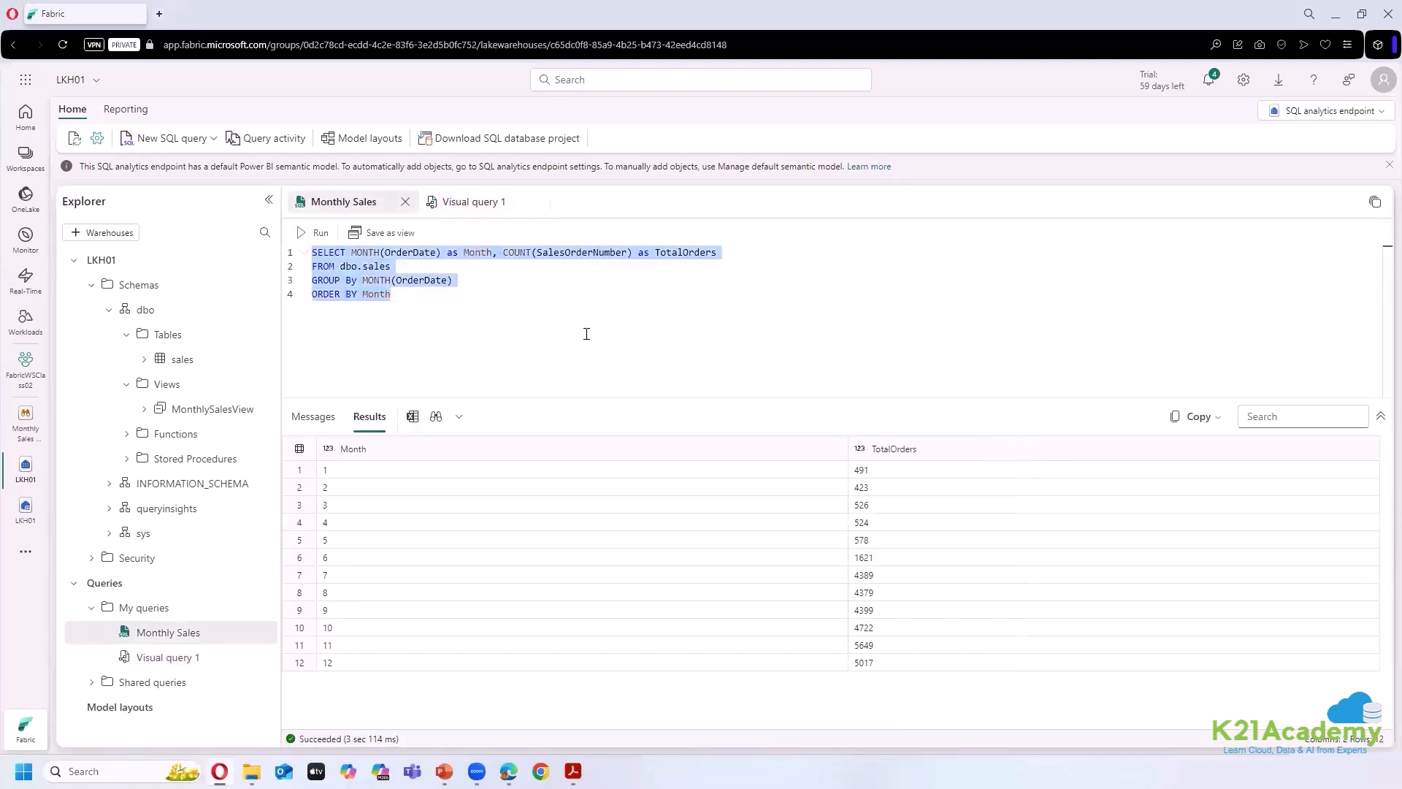
# - Rename Visual query 1 as Monthly Sales Power Query
pyautogui.click(471, 203)
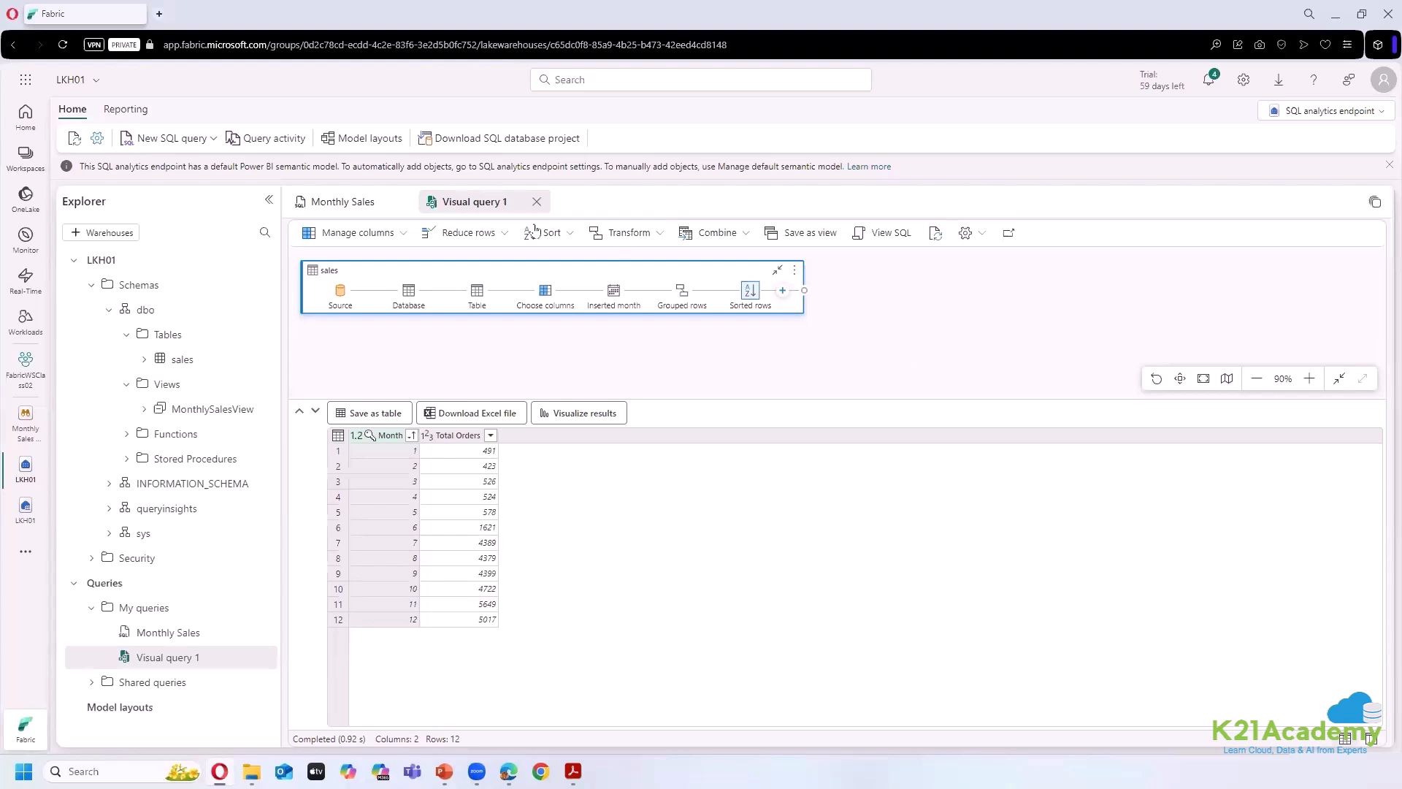
pyautogui.doubleClick(495, 206)
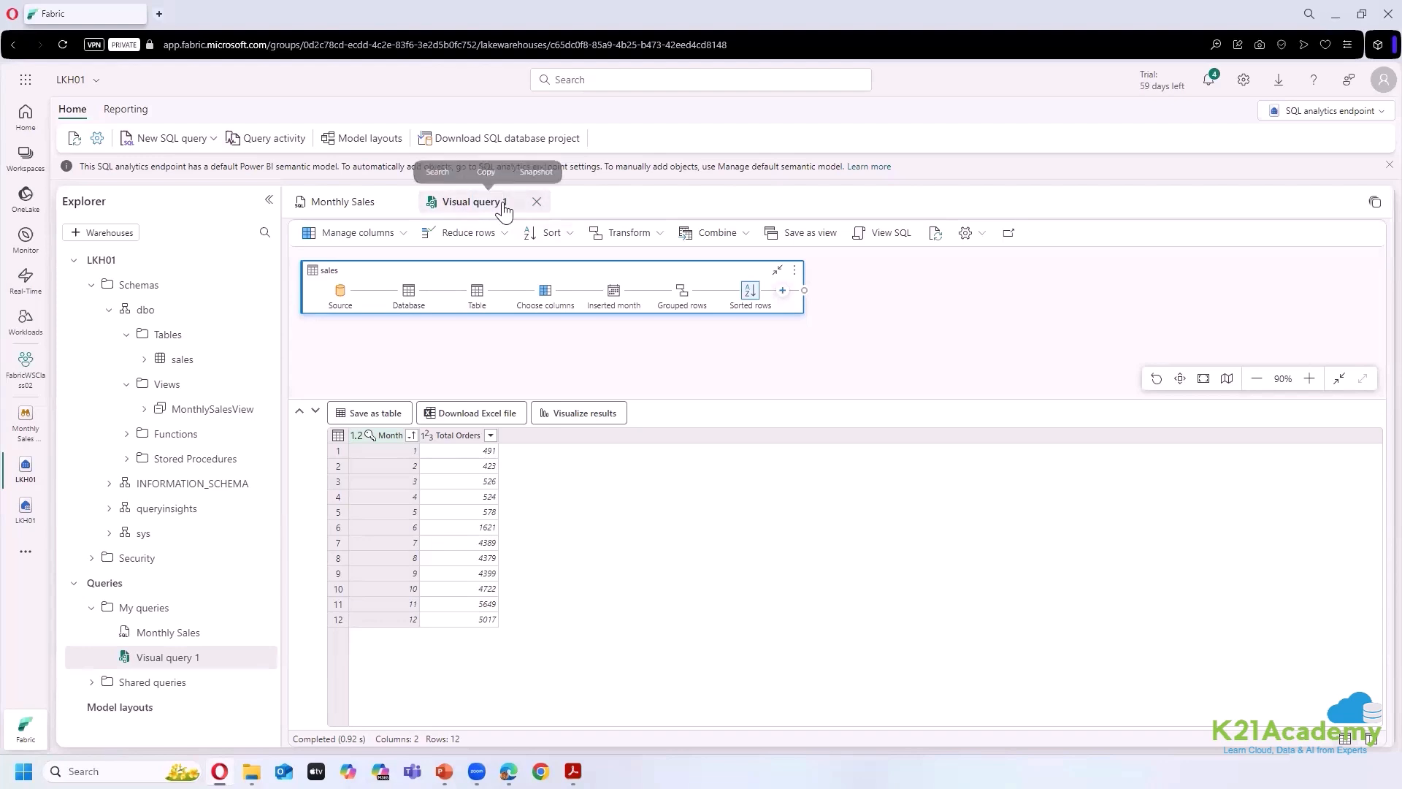
pyautogui.rightClick(503, 206)
pyautogui.click(533, 244)
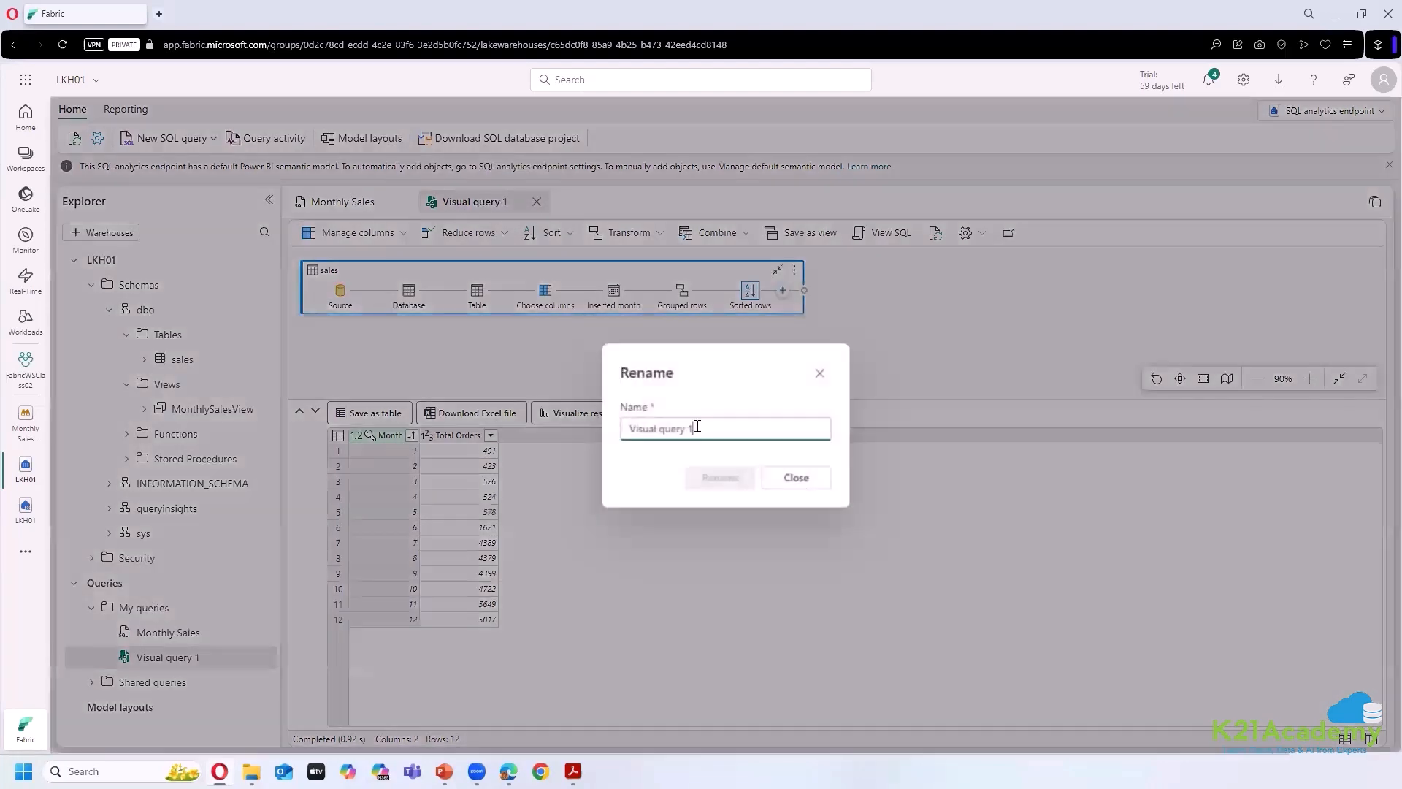
pyautogui.press('BackSpace')
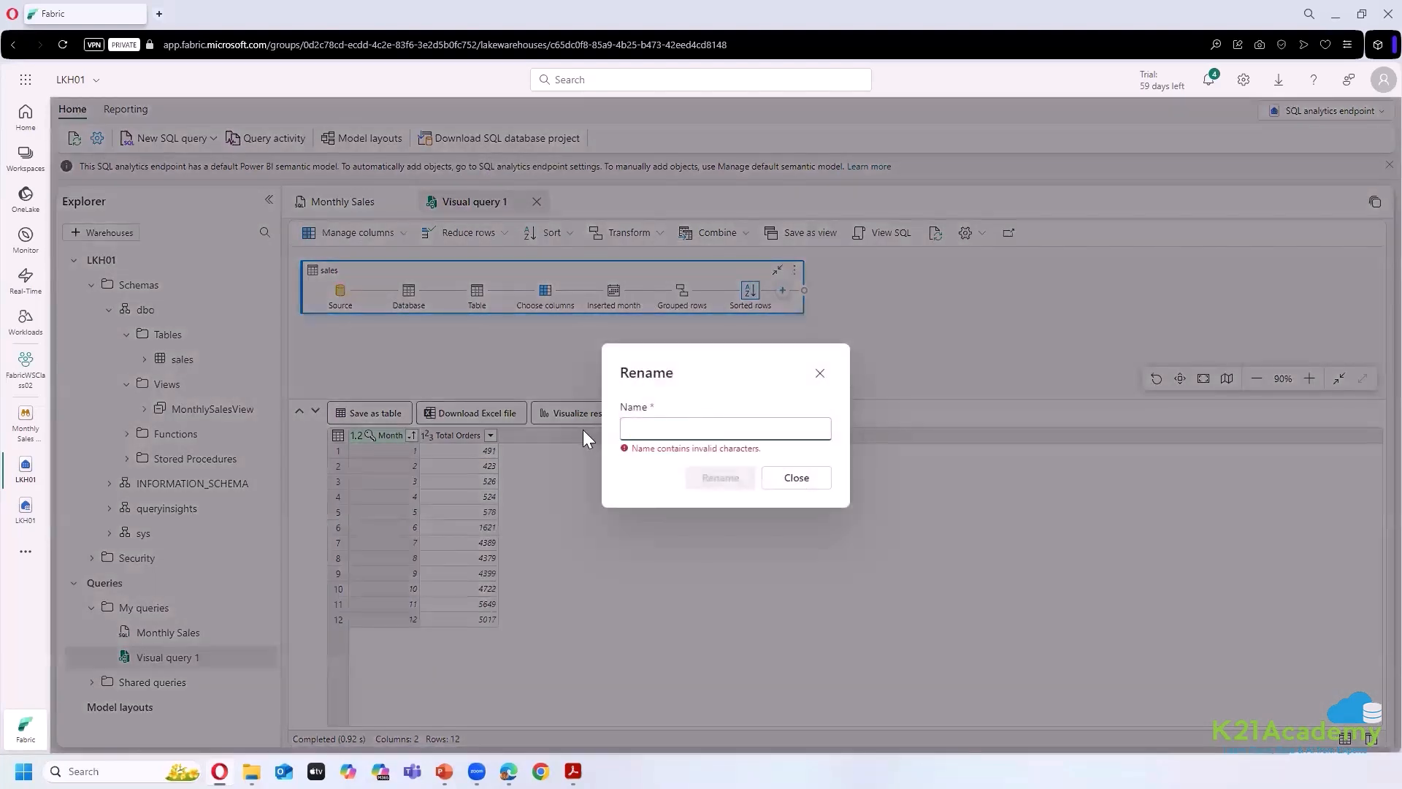
pyautogui.write('Month')
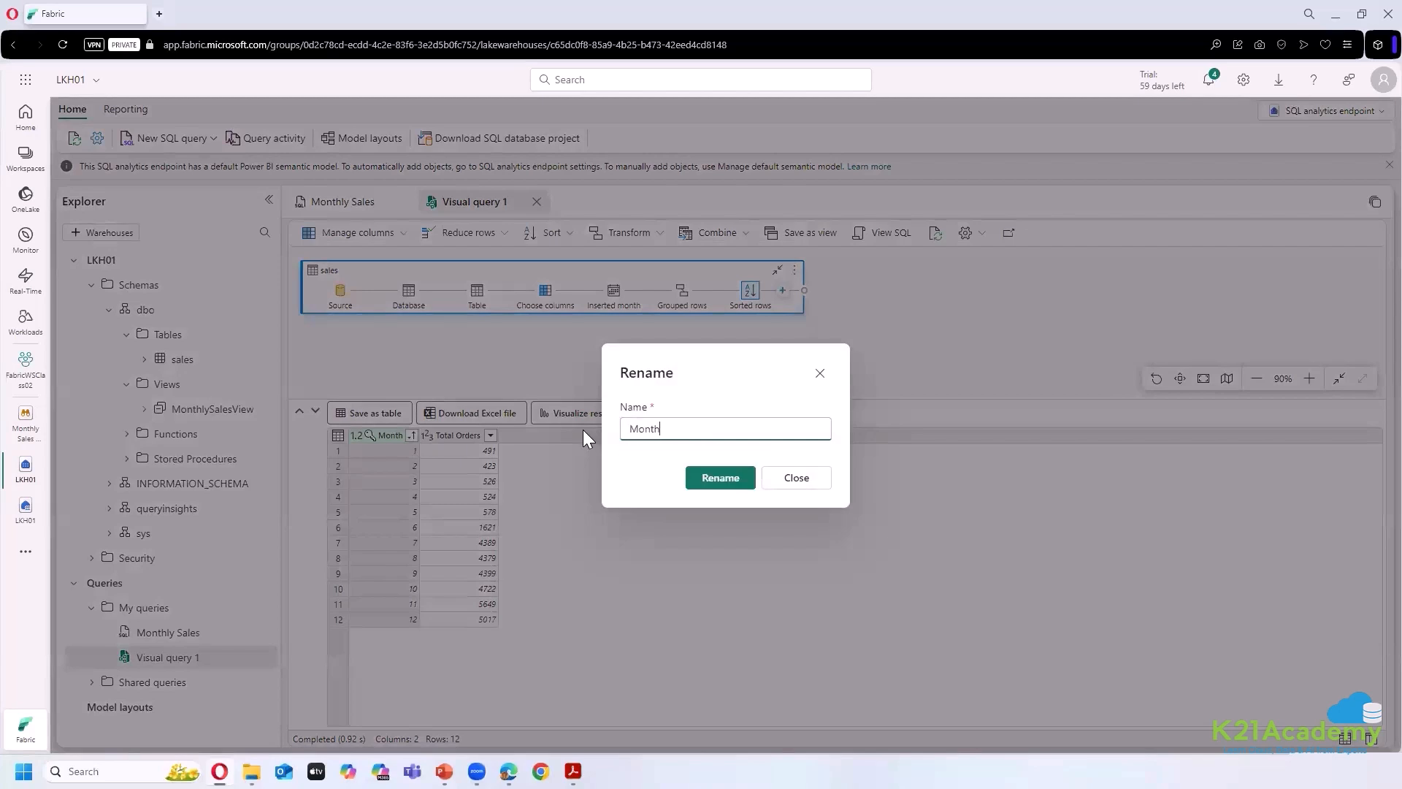
pyautogui.write('ly Sales 002')
pyautogui.press('BackSpace')
pyautogui.press('BackSpace')
pyautogui.press('BackSpace')
pyautogui.write('Power')
pyautogui.press('BackSpace')
pyautogui.write('y')
pyautogui.press('BackSpace')
pyautogui.write('r Query')
pyautogui.click(720, 479)
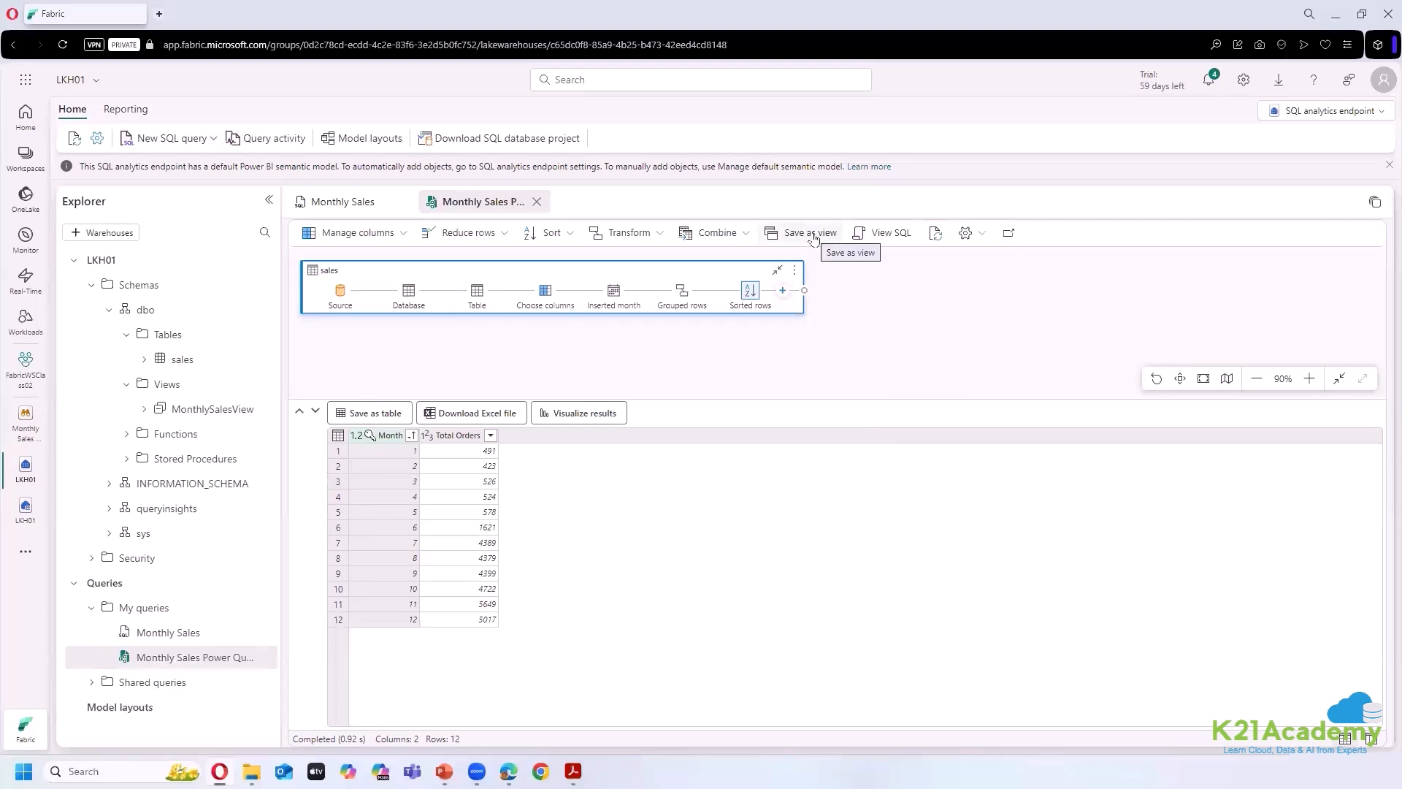
# - Save the Monthly Sales Power Query as a view named MonthlySalesViewPQ in the dbo schema, checking its generated SQL statement
pyautogui.click(337, 205)
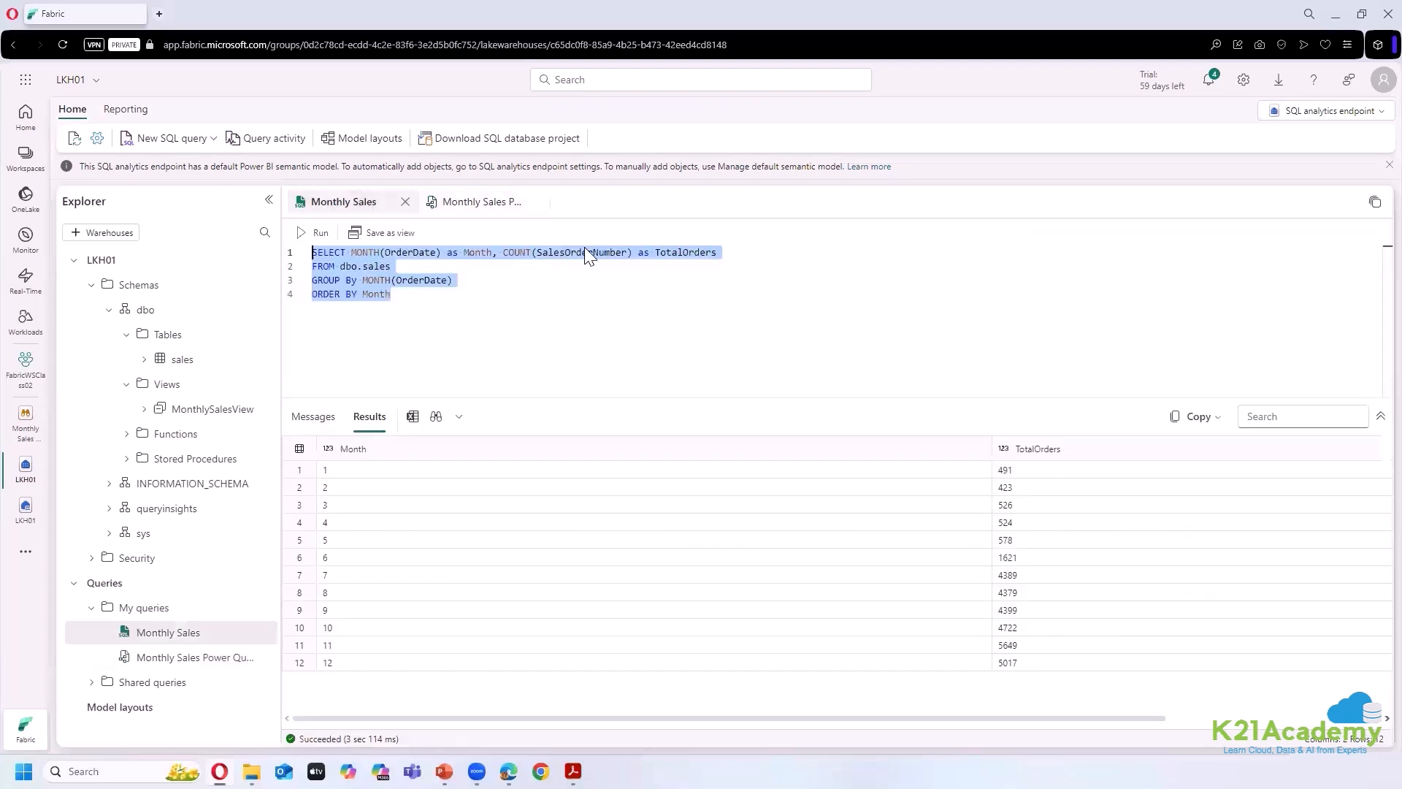
pyautogui.click(482, 203)
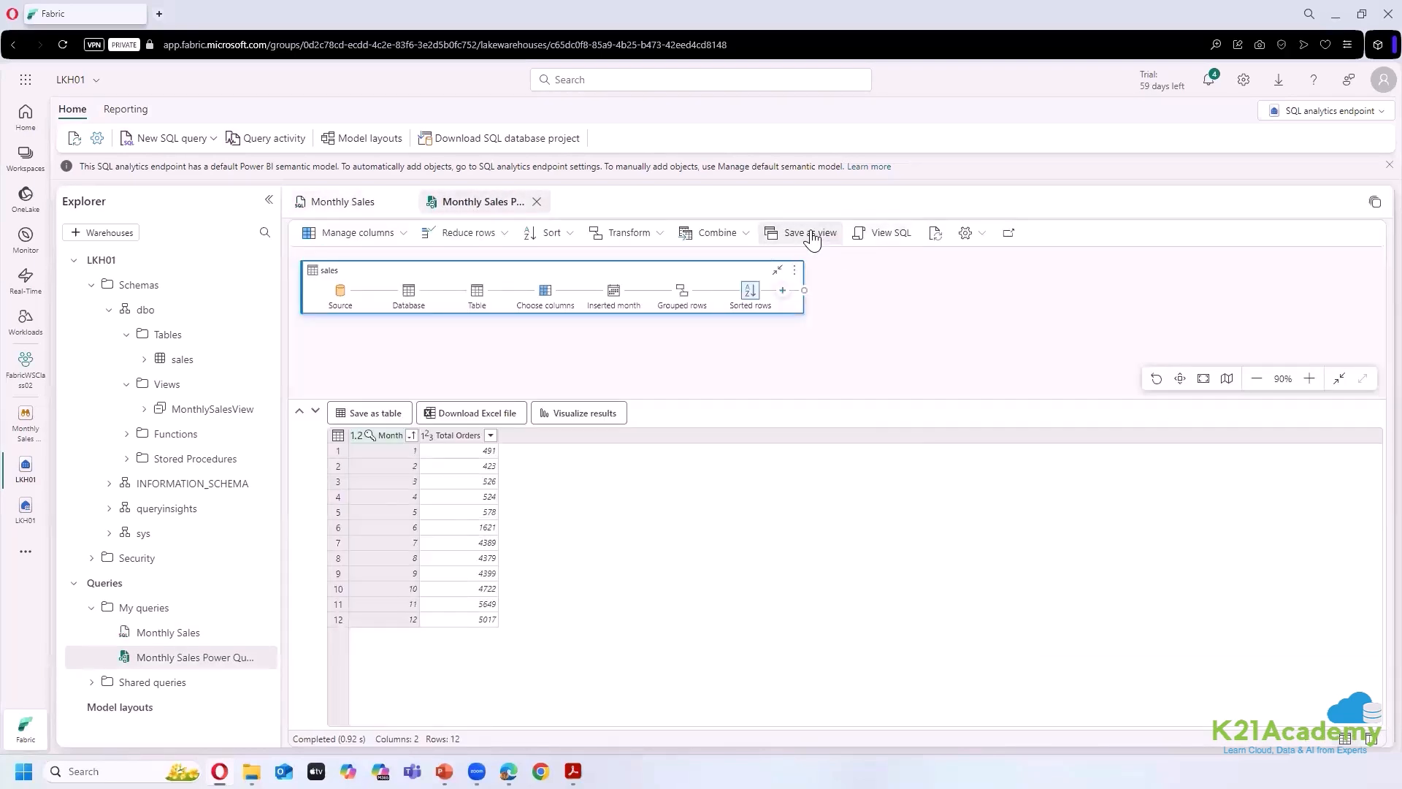
pyautogui.click(812, 235)
pyautogui.click(571, 379)
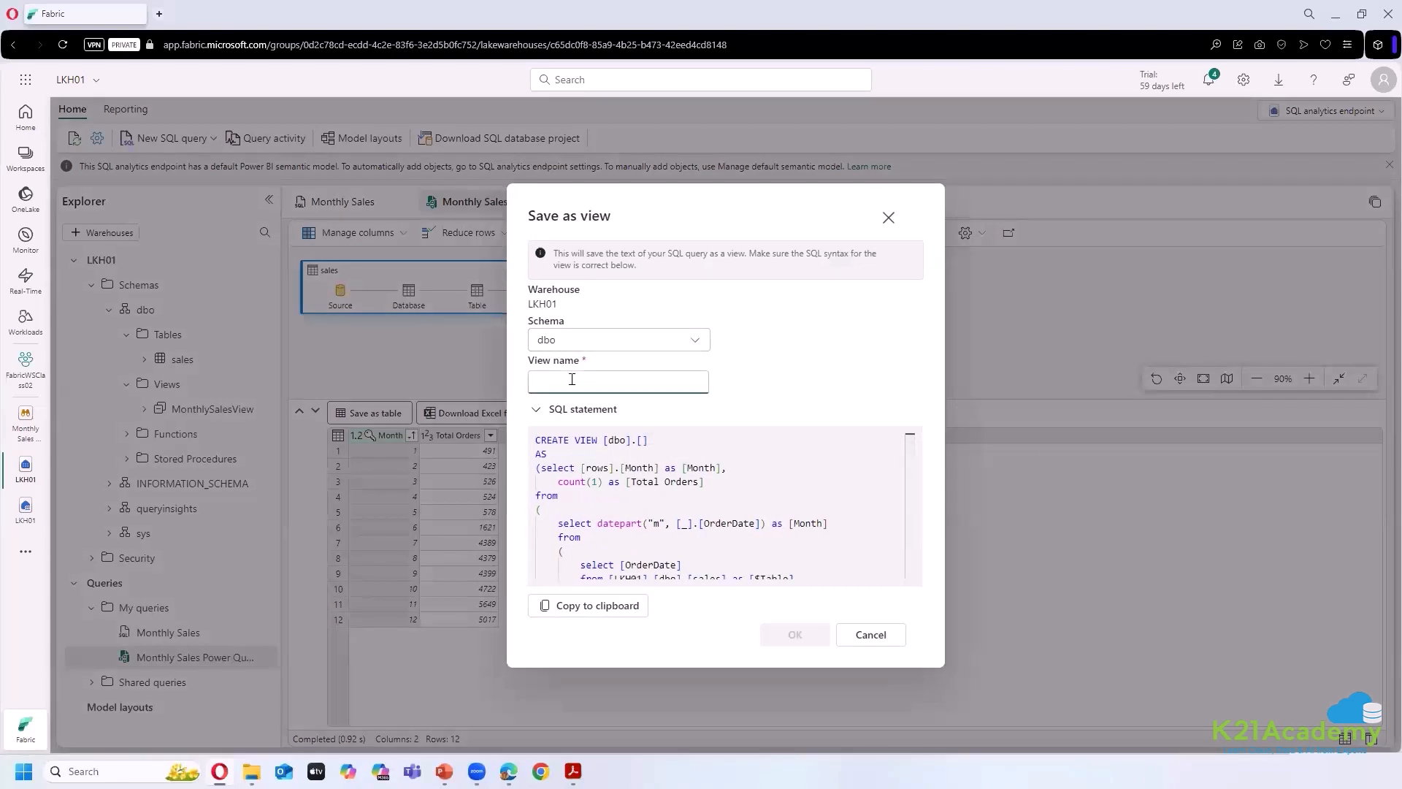
pyautogui.write('Mon')
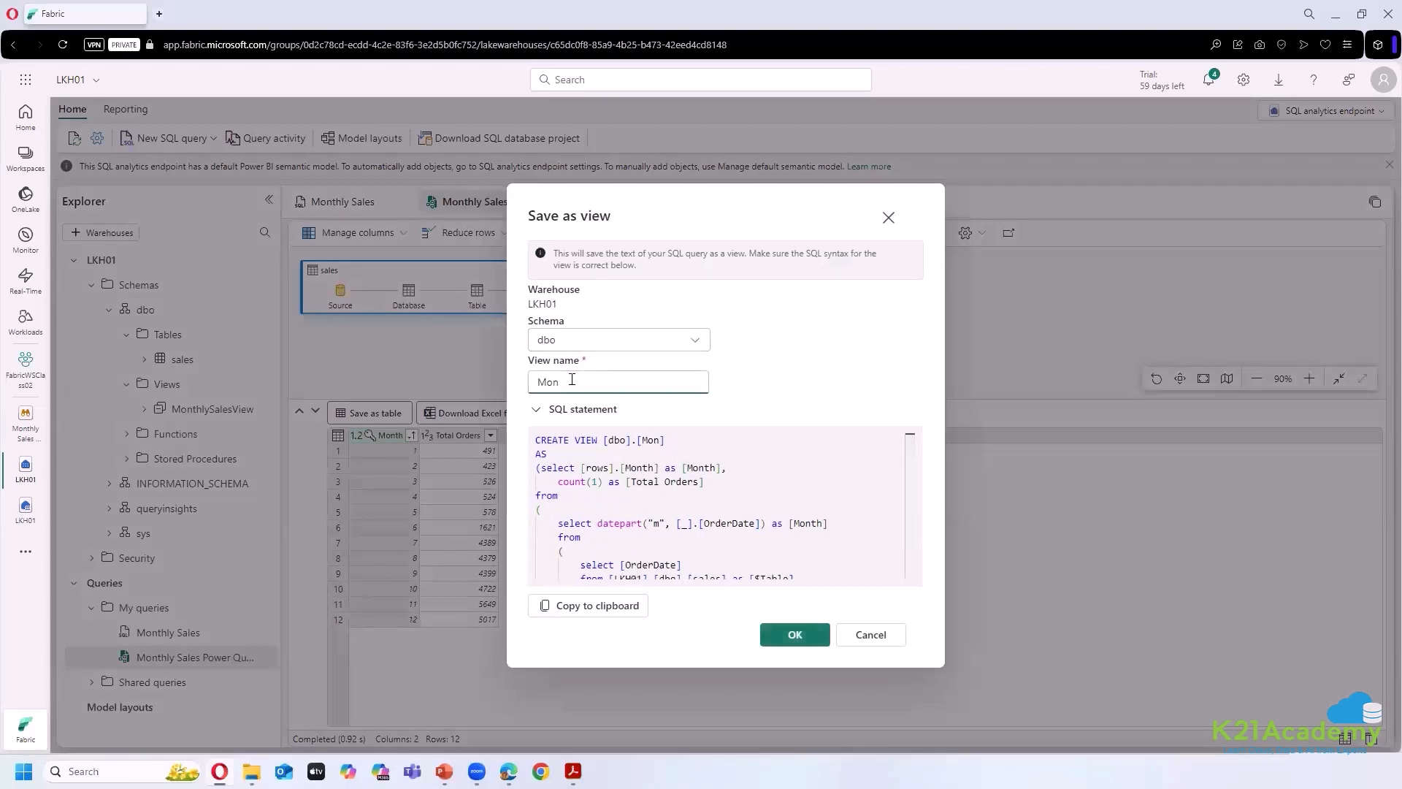
pyautogui.write('thlySalesView')
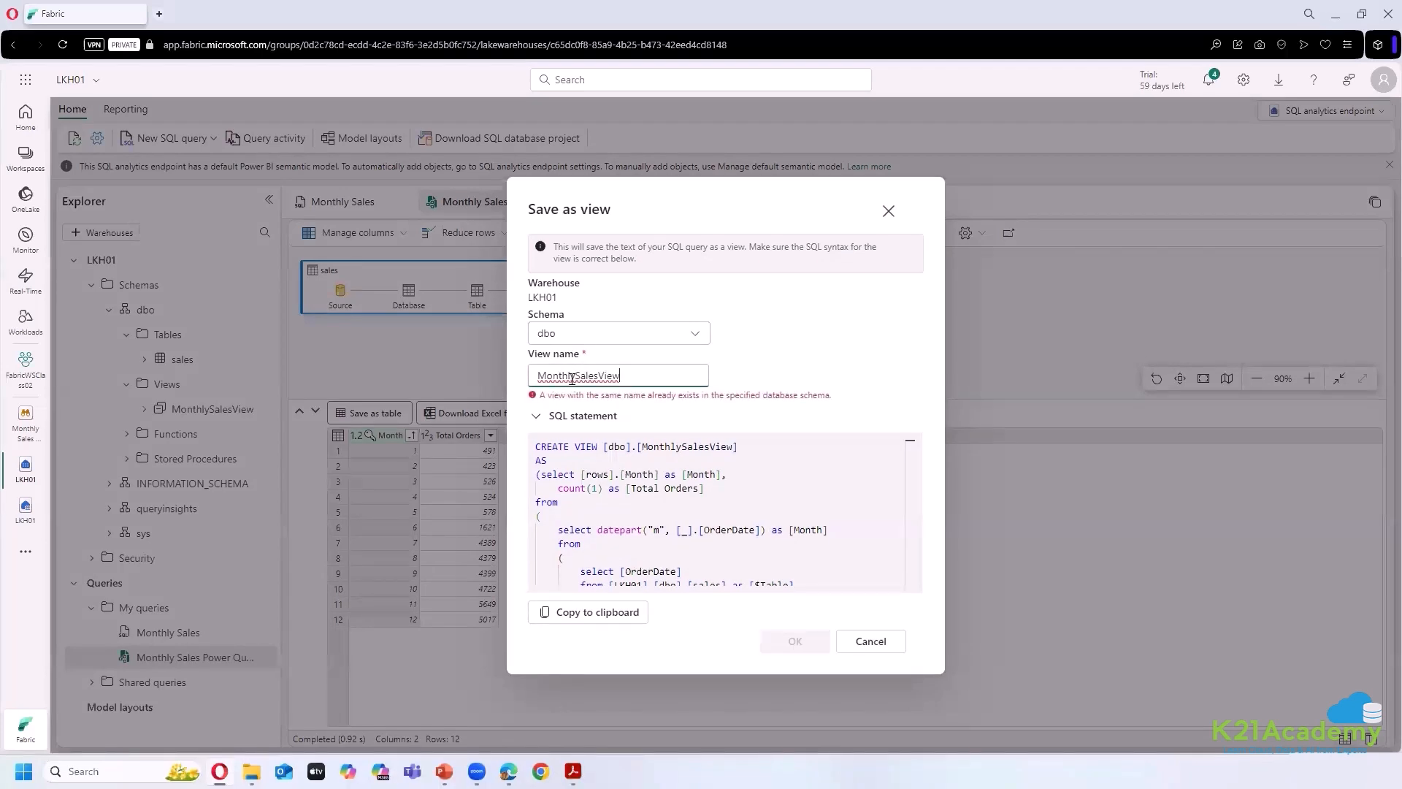
pyautogui.write('PQ')
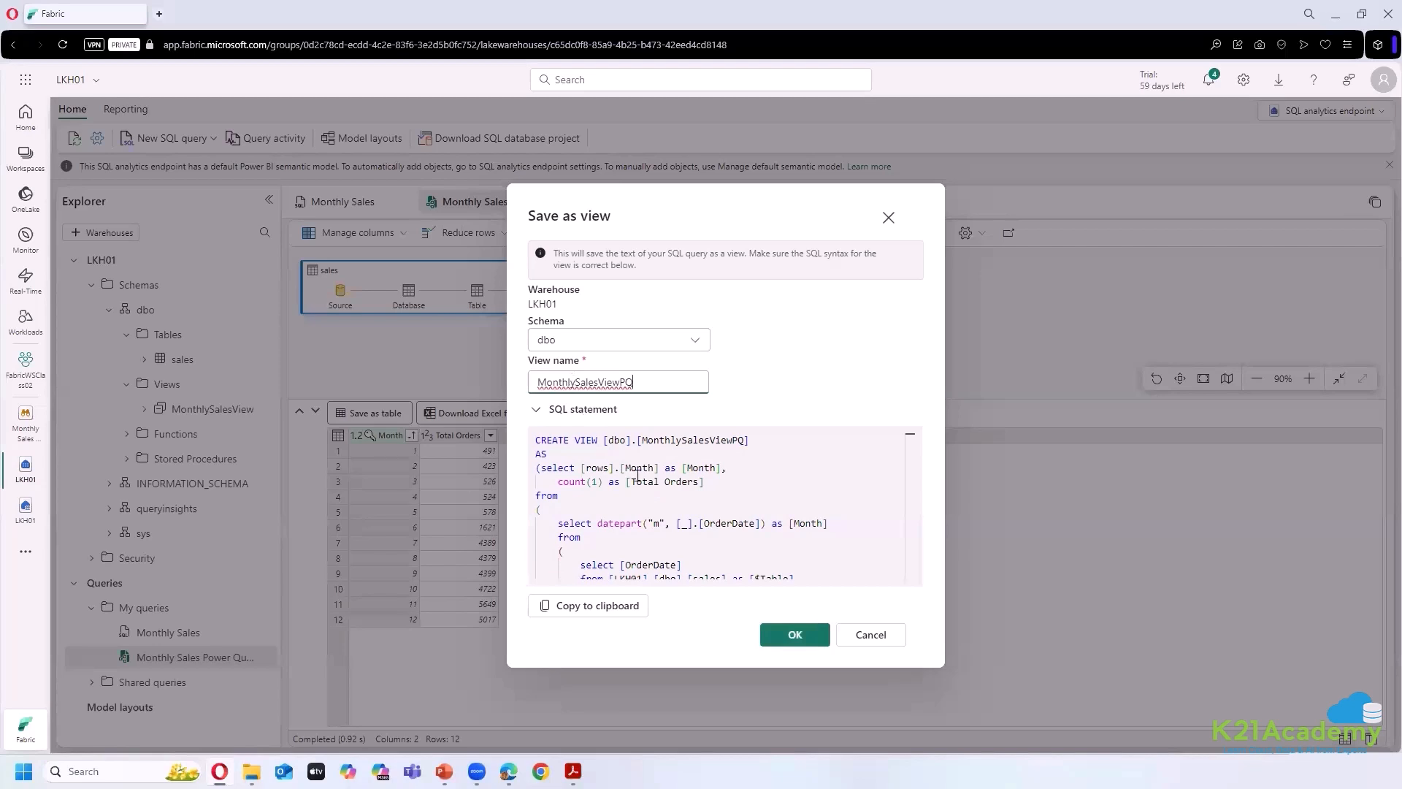
pyautogui.scroll(-1, 749, 515)
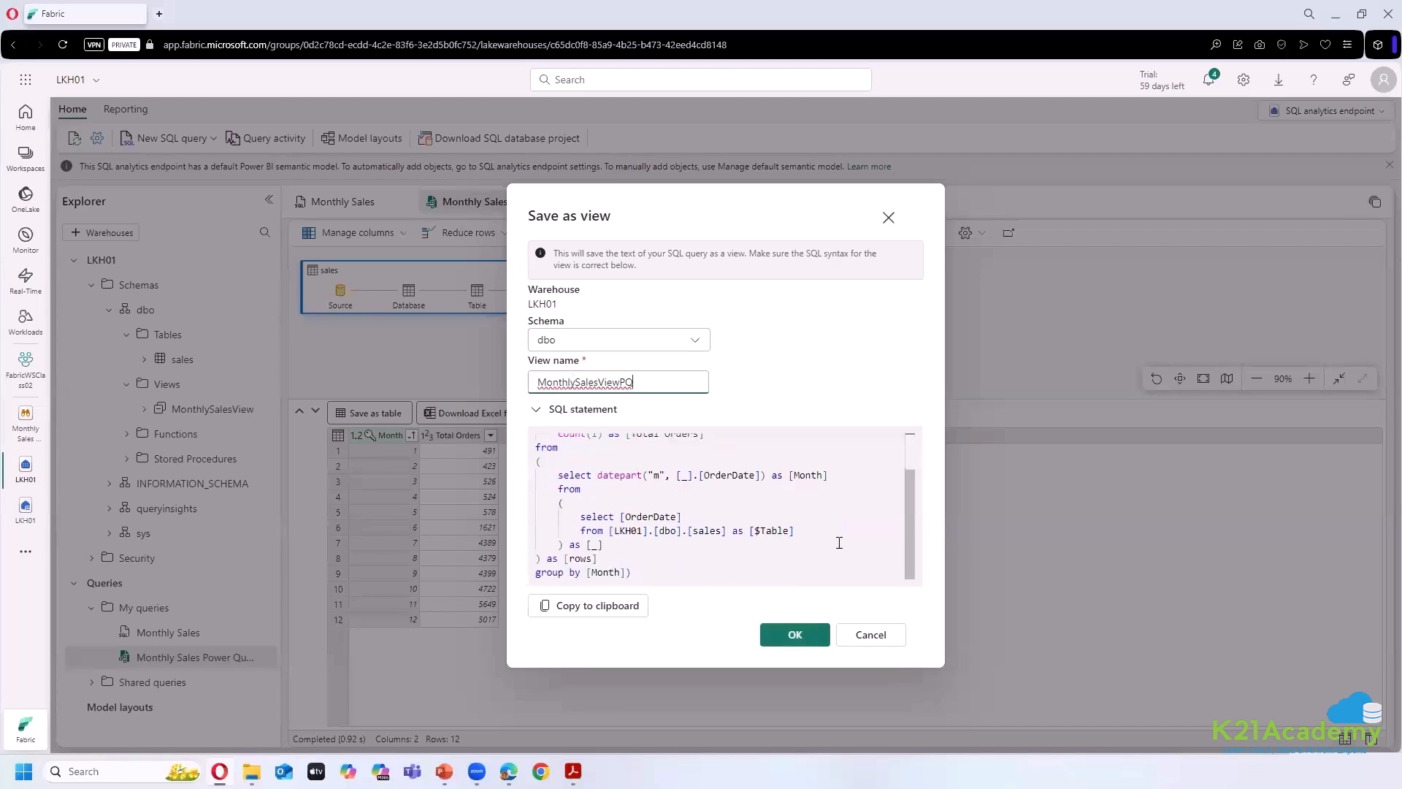
pyautogui.scroll(1, 839, 542)
pyautogui.scroll(-1, 839, 547)
pyautogui.scroll(1, 837, 553)
pyautogui.click(807, 633)
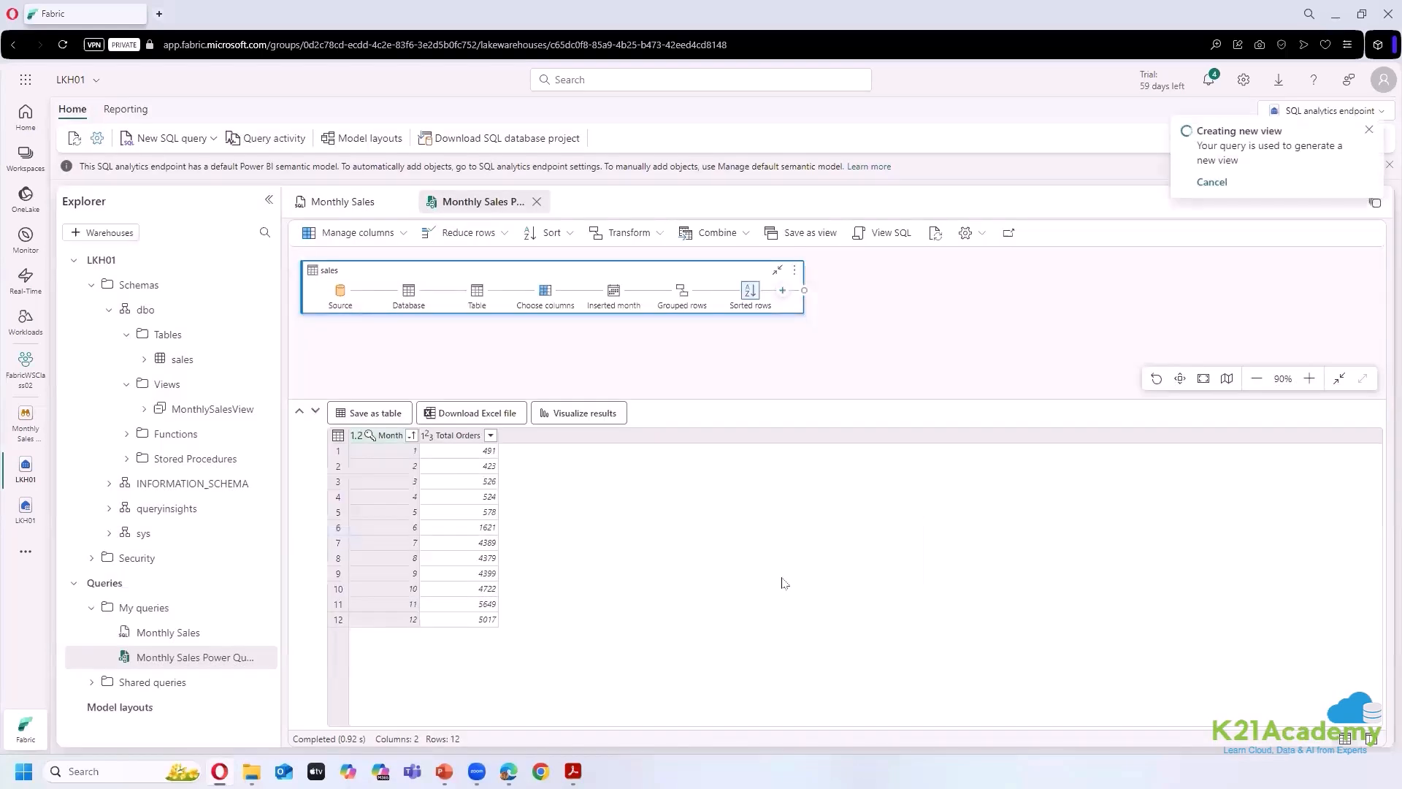
# - Compare the Monthly Sales SQL query with the Monthly Sales Power Query
pyautogui.click(321, 201)
pyautogui.click(478, 208)
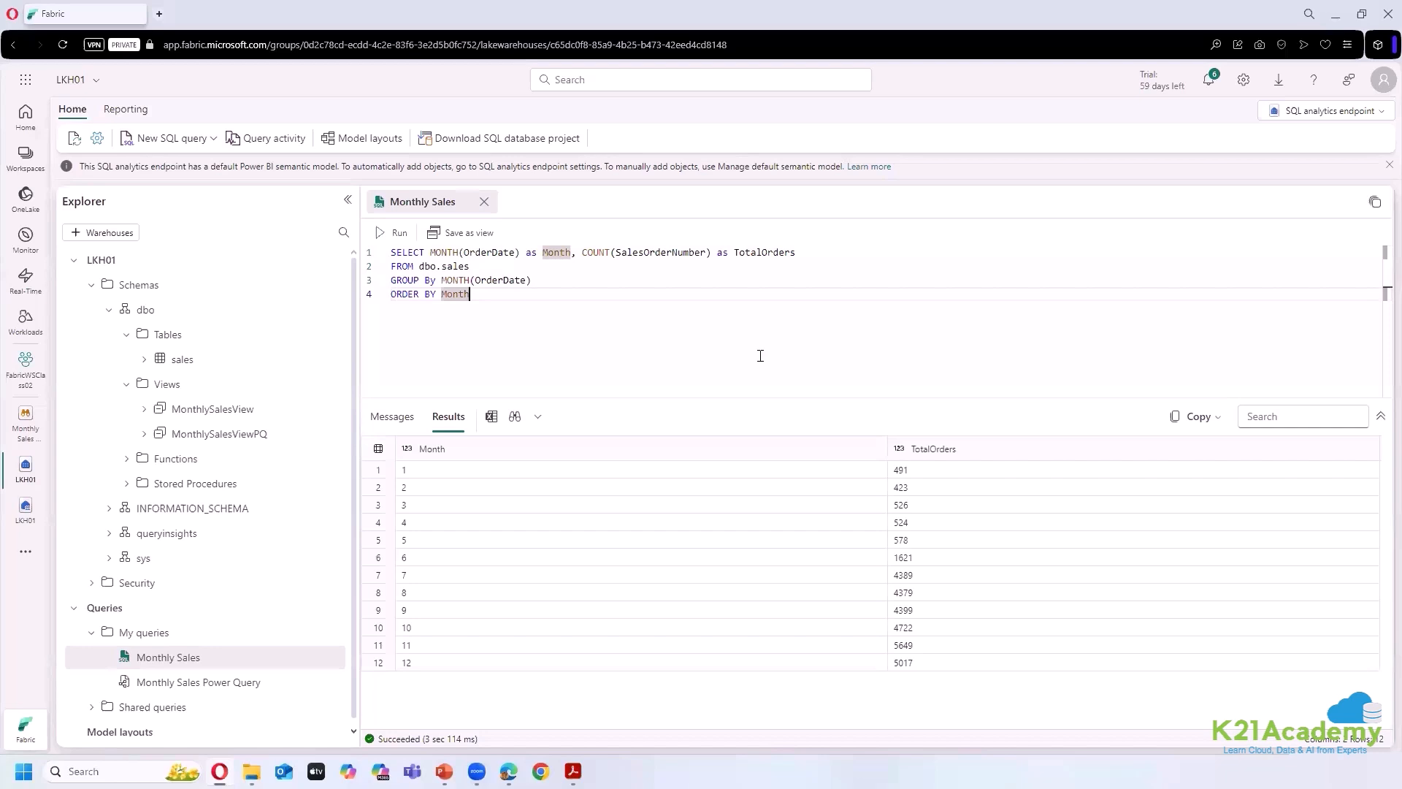
# - Return to the Fabric home page and open the Admin portal from the settings
pyautogui.click(26, 115)
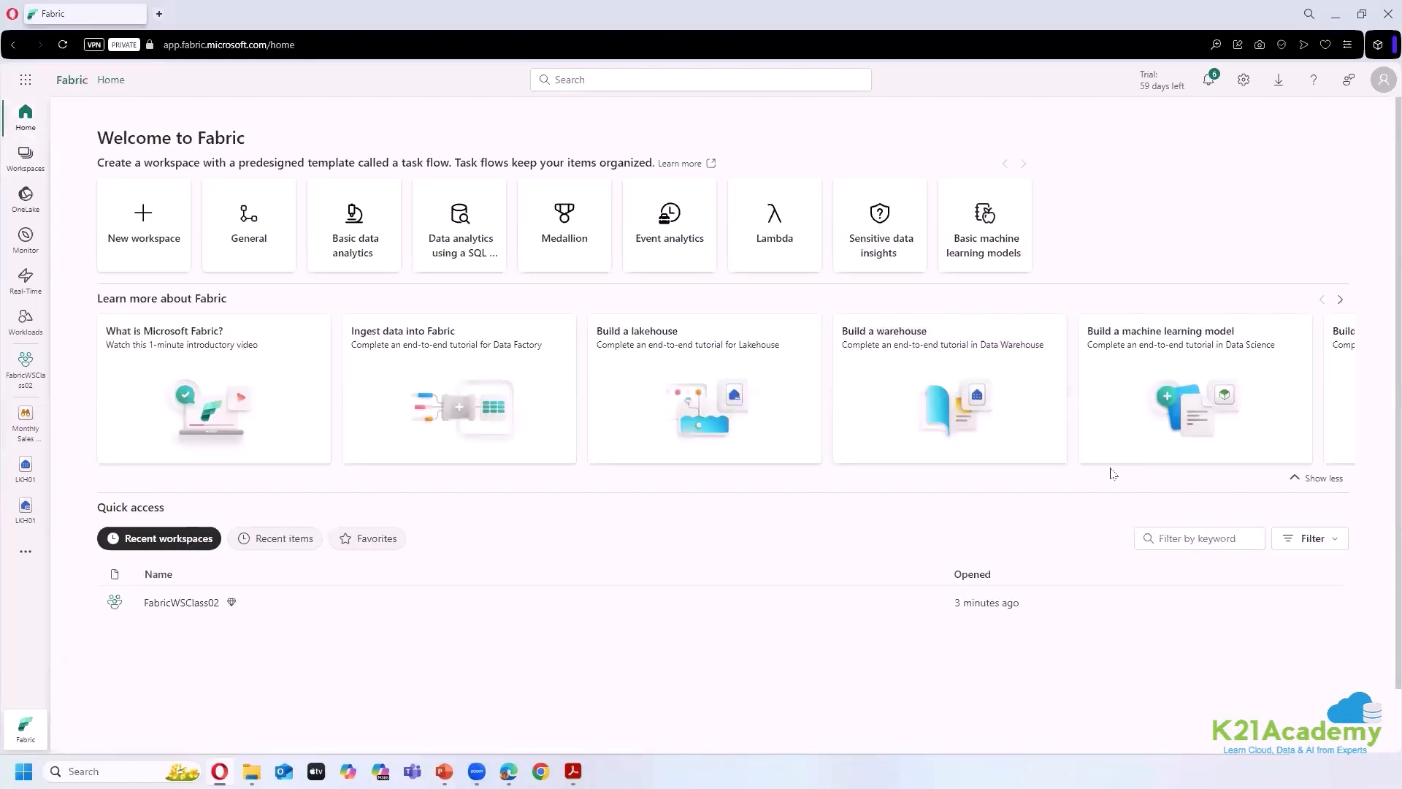
pyautogui.click(1244, 82)
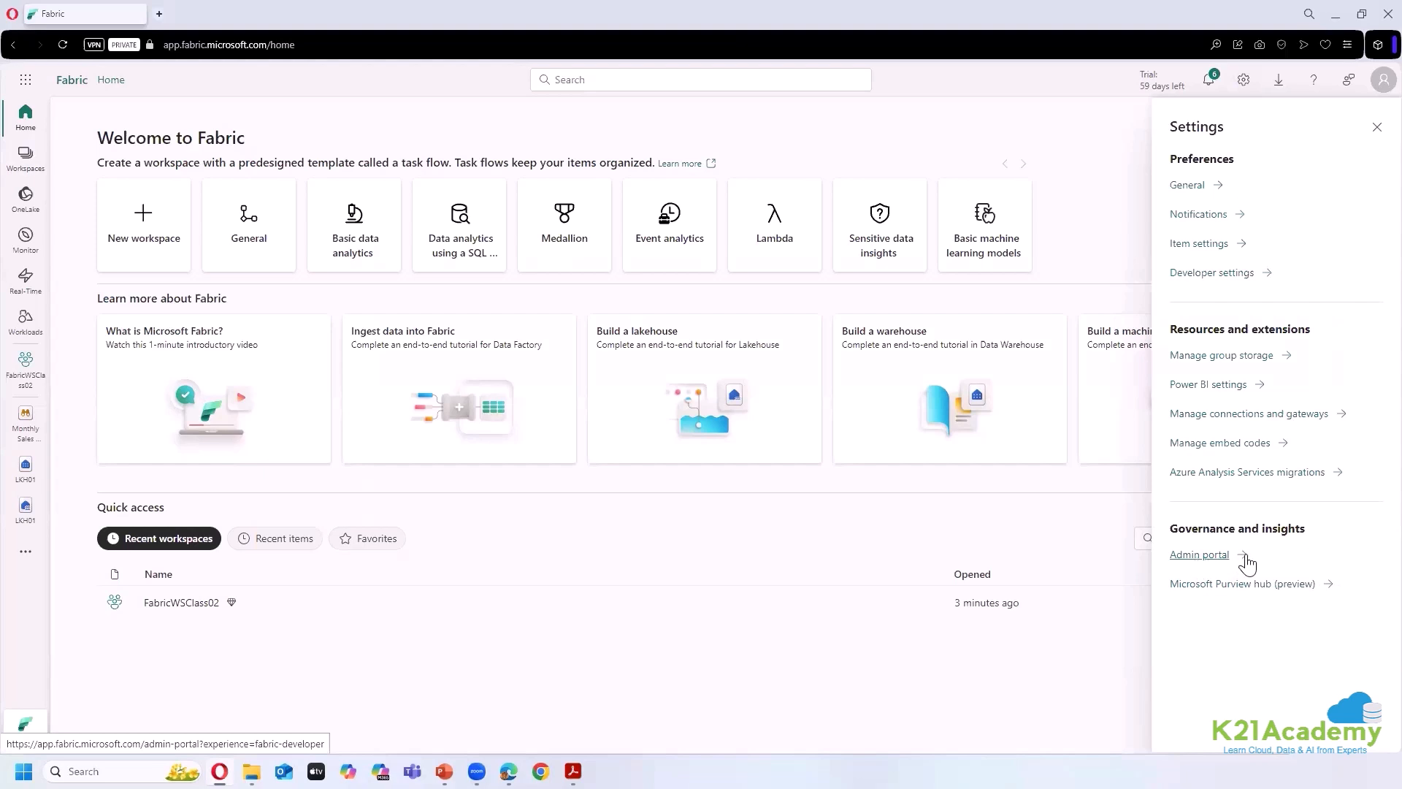
pyautogui.moveTo(1240, 562); pyautogui.dragTo(1170, 557)
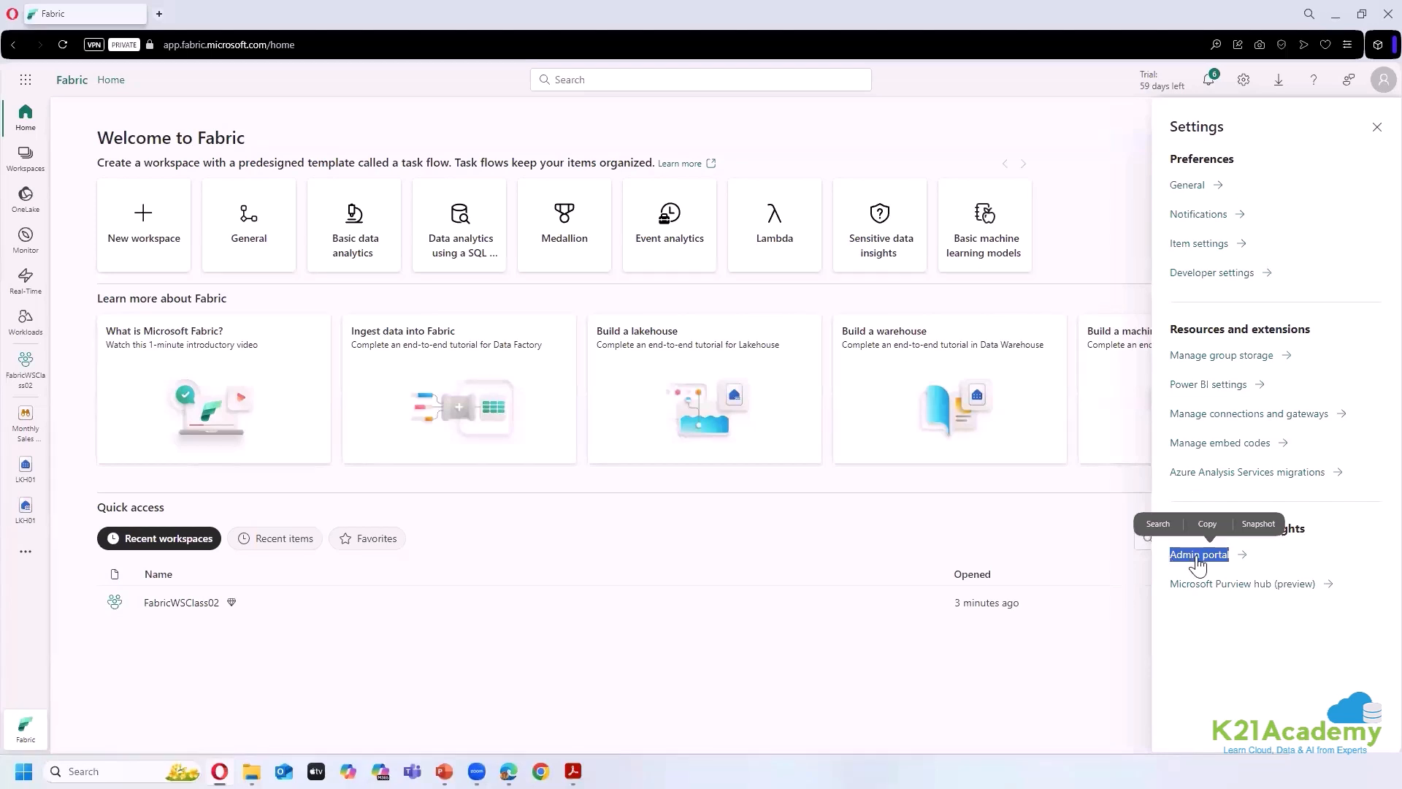
pyautogui.click(1198, 557)
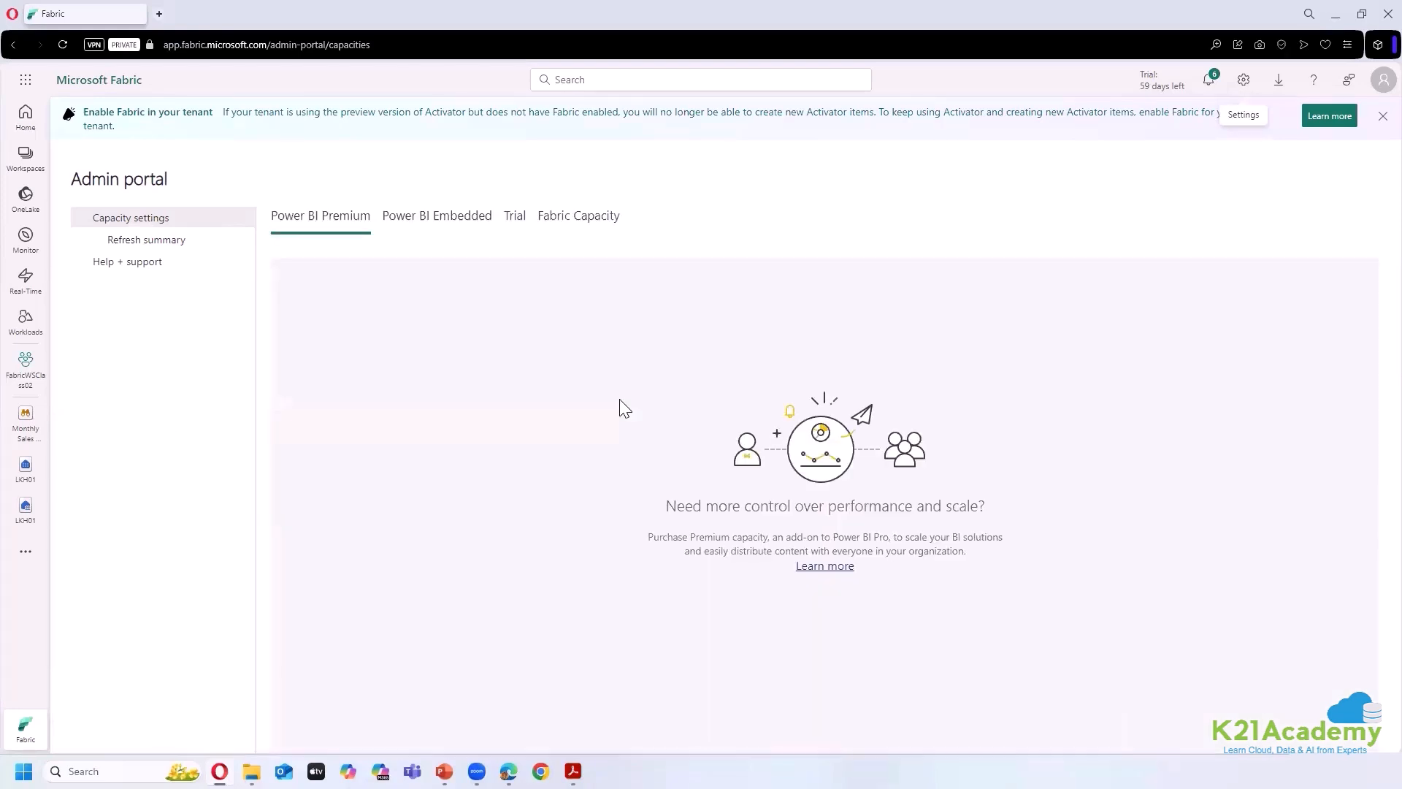
# - Enter the web search query "domain in fabric admin portals" in a new browser tab
pyautogui.click(159, 14)
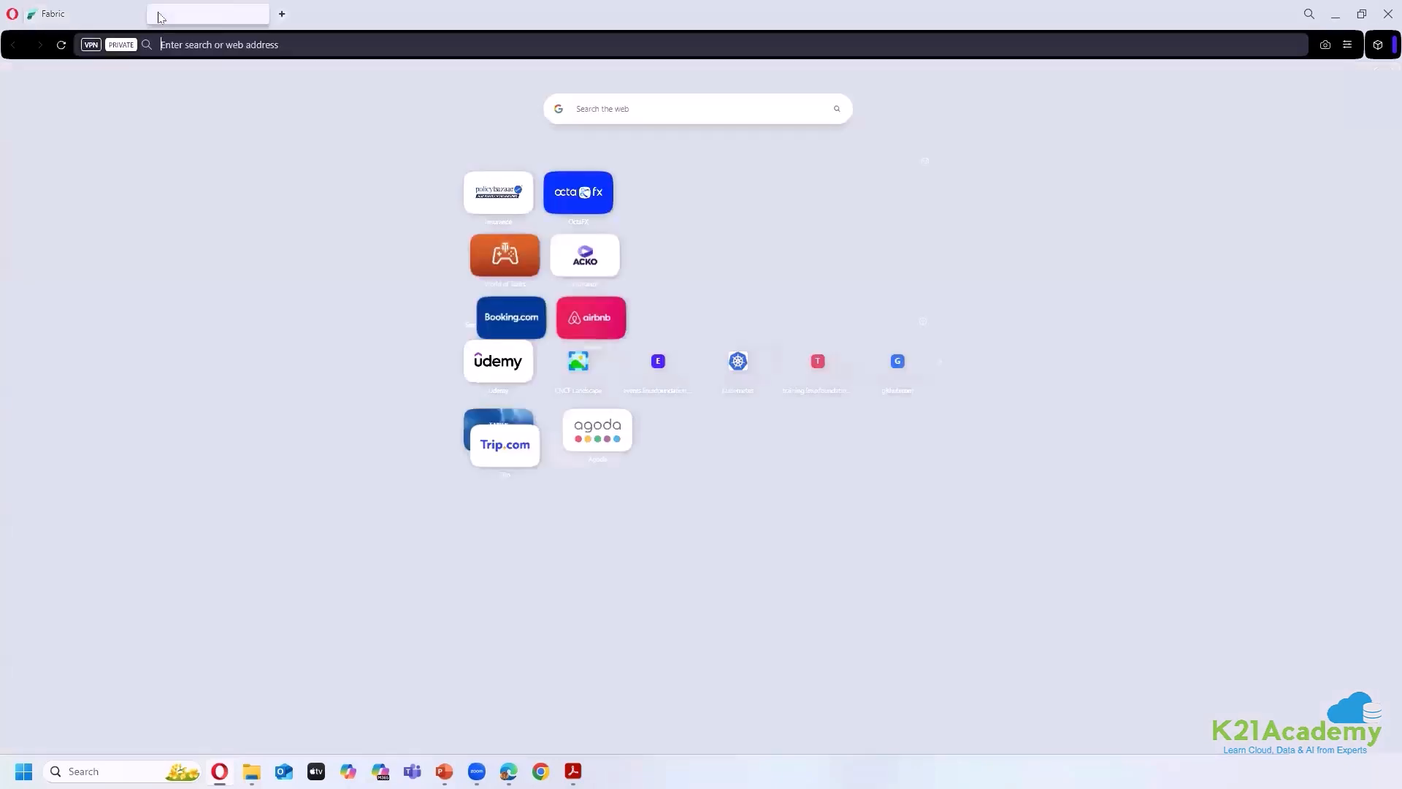
pyautogui.write('fabric adm')
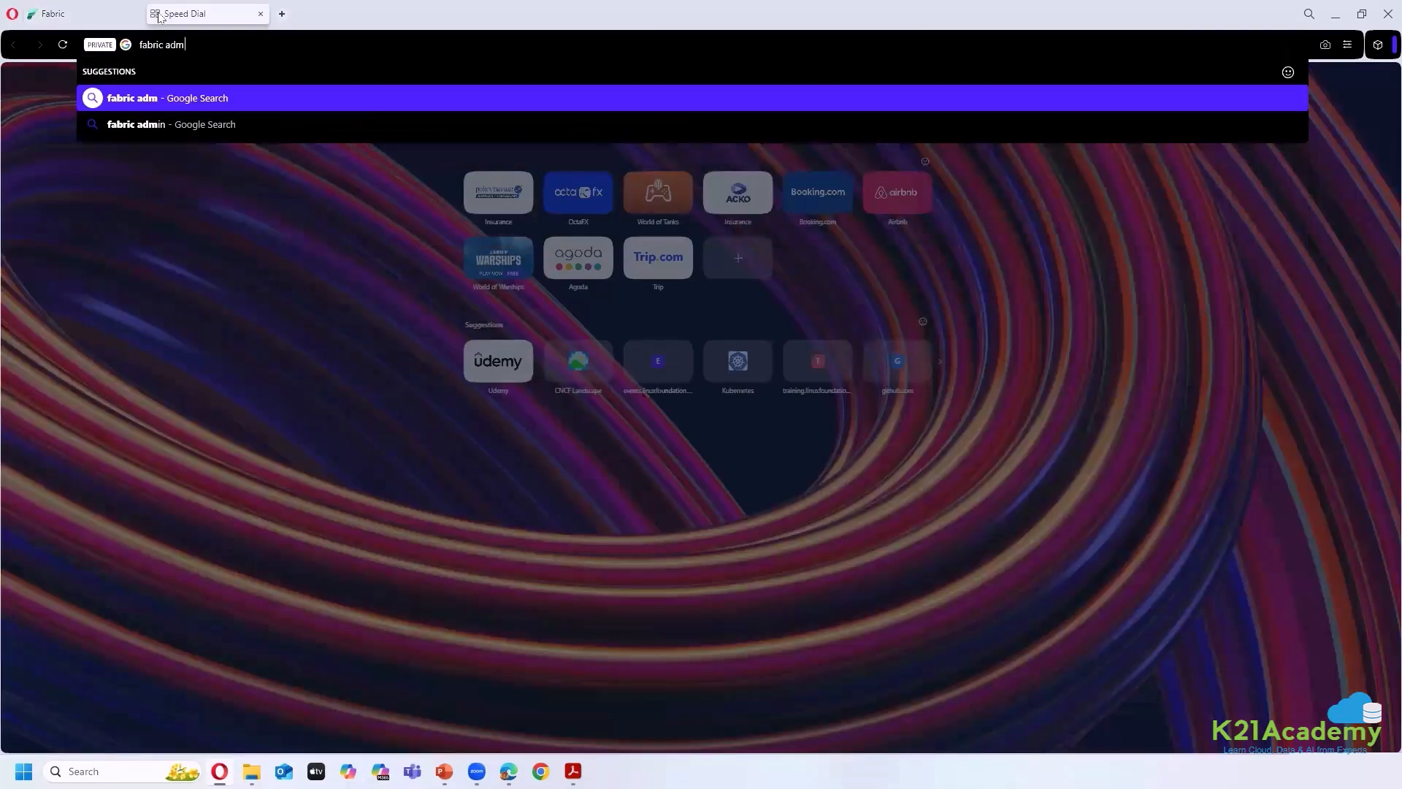
pyautogui.write('in portals')
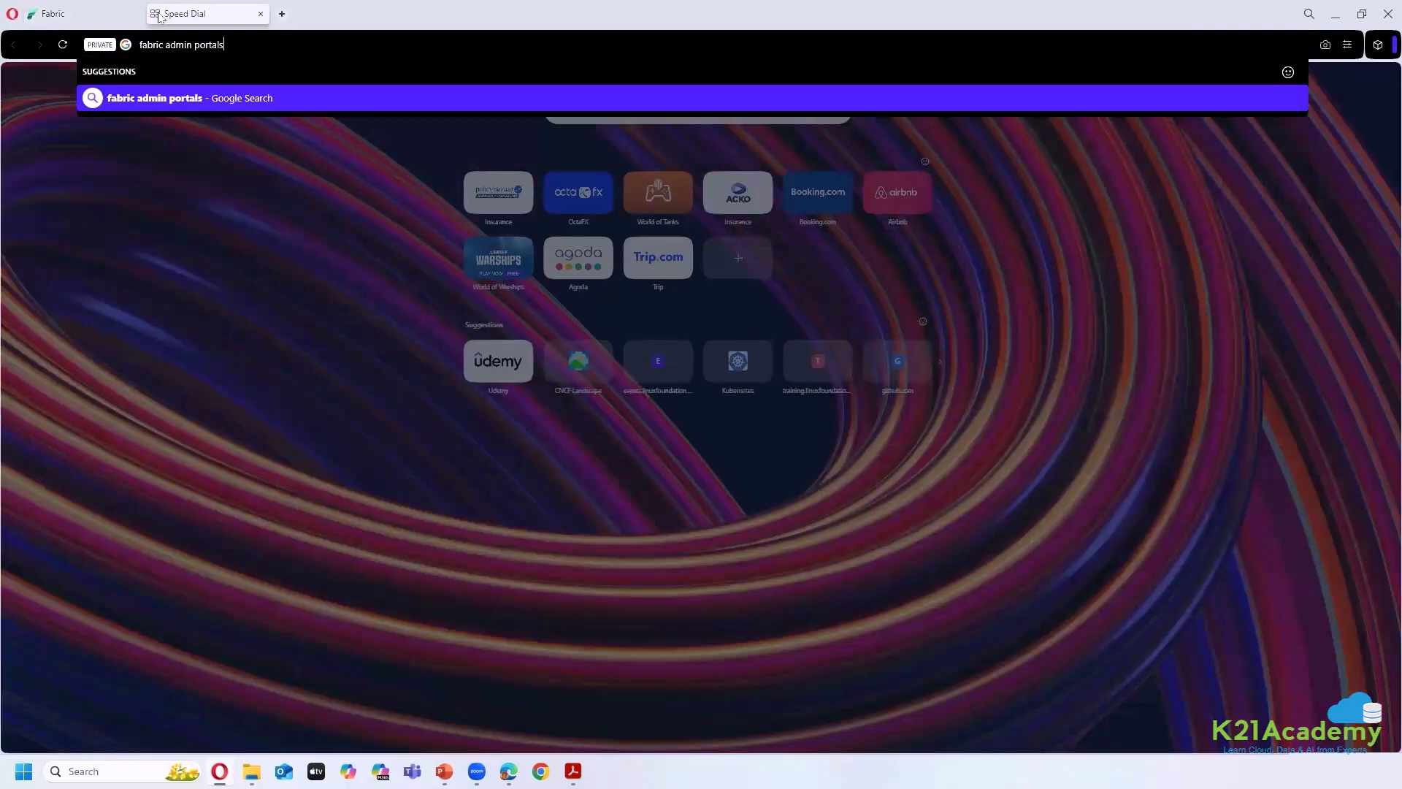
pyautogui.write('domain ')
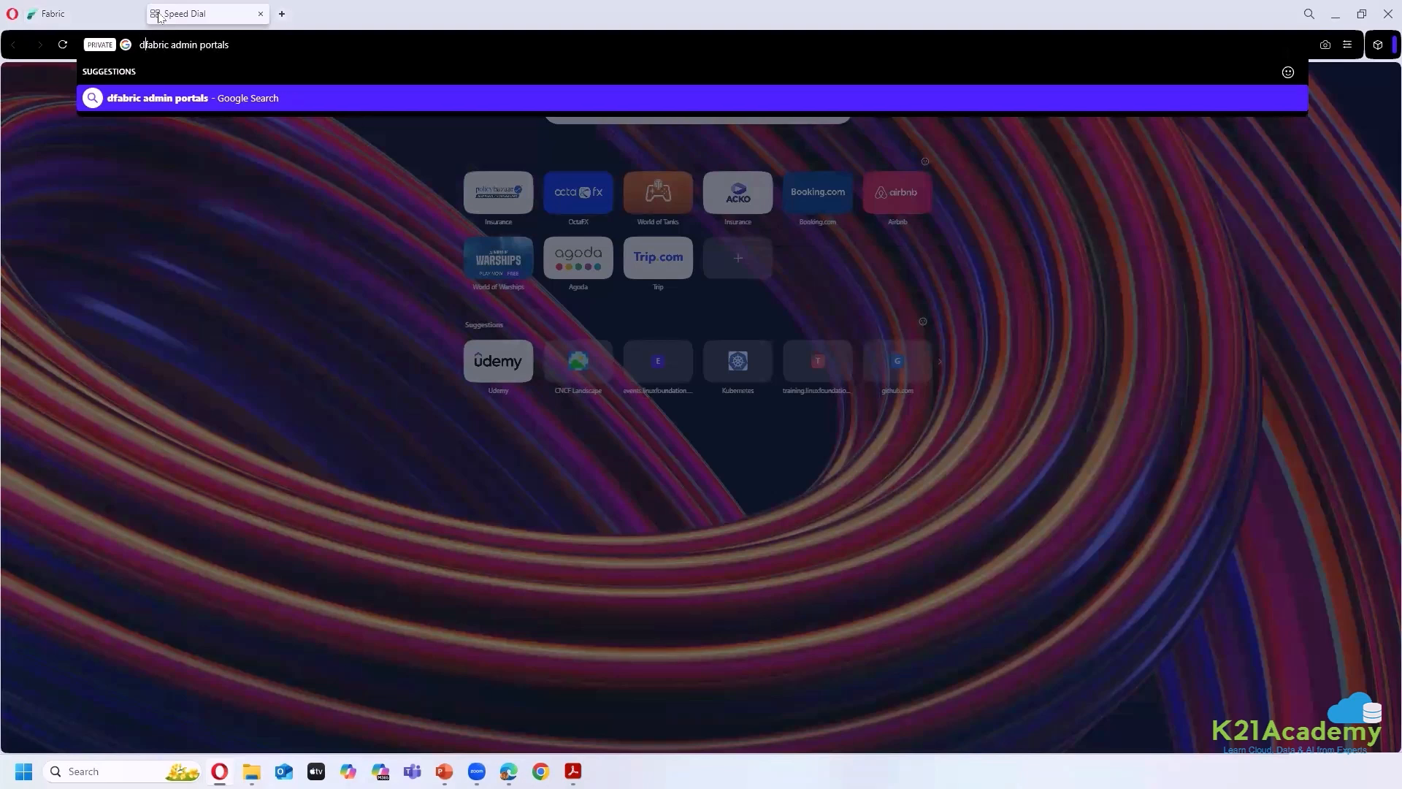
pyautogui.write('in')
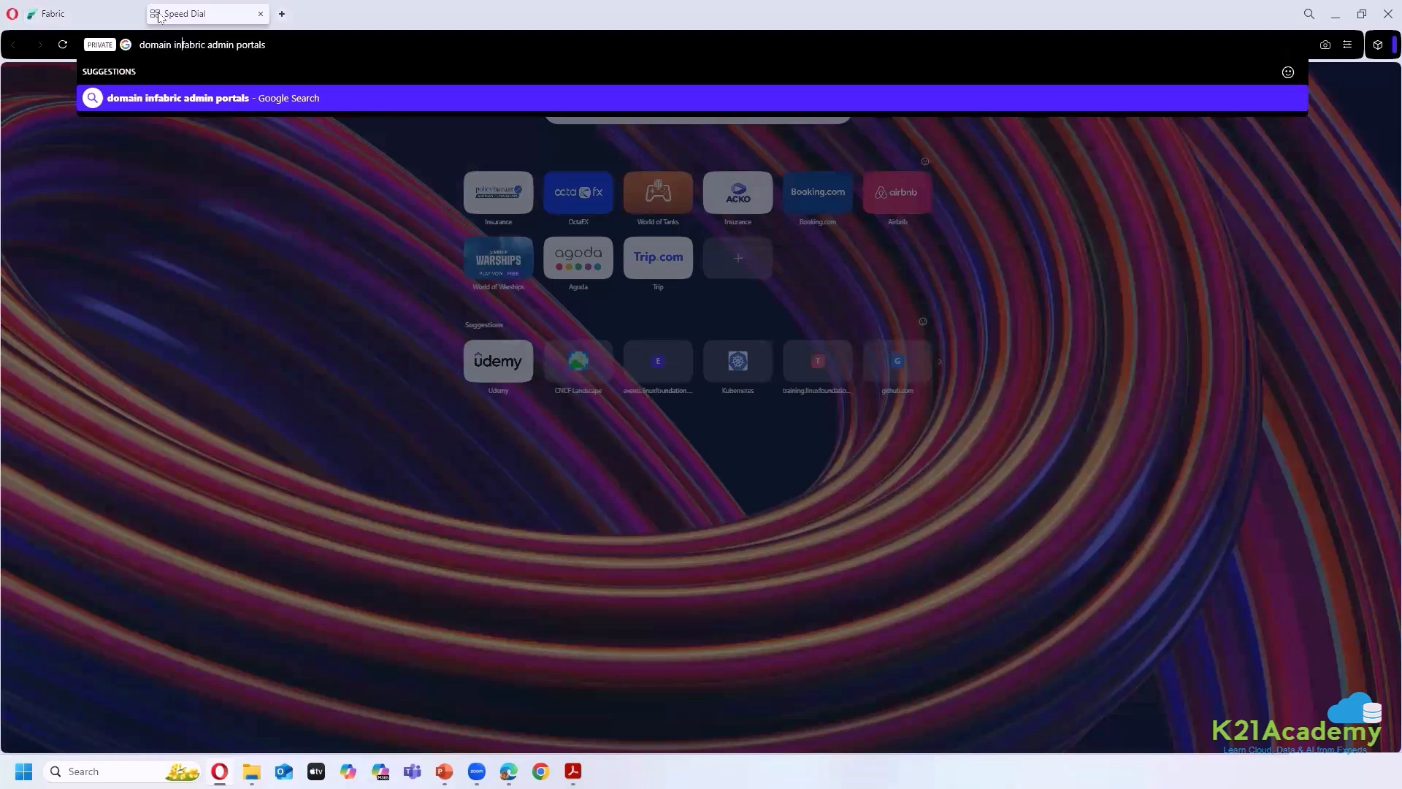
# - Check the Admin portal's Fabric Capacity, Refresh summary, Help + support and Capacity settings pages for domain options
pyautogui.click(91, 22)
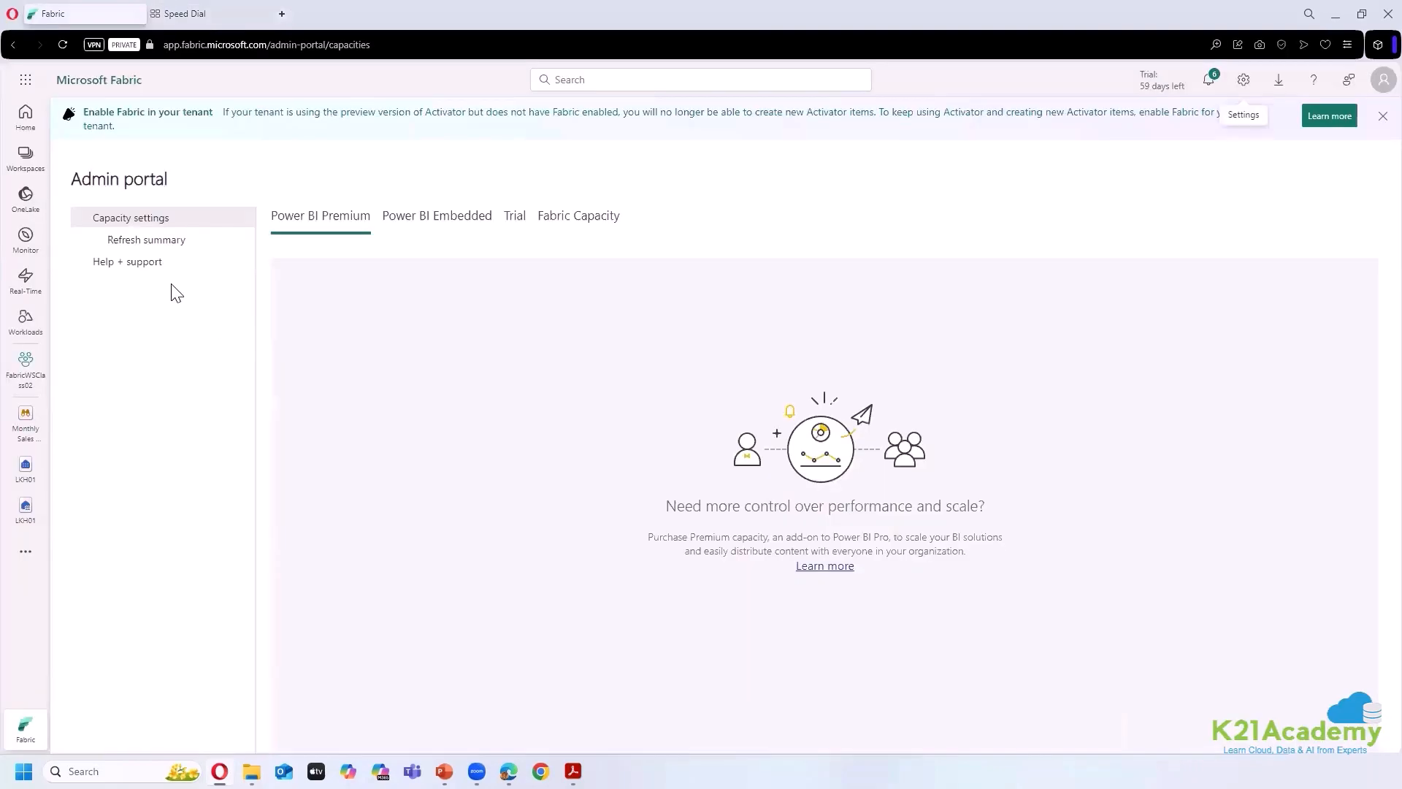
pyautogui.click(580, 219)
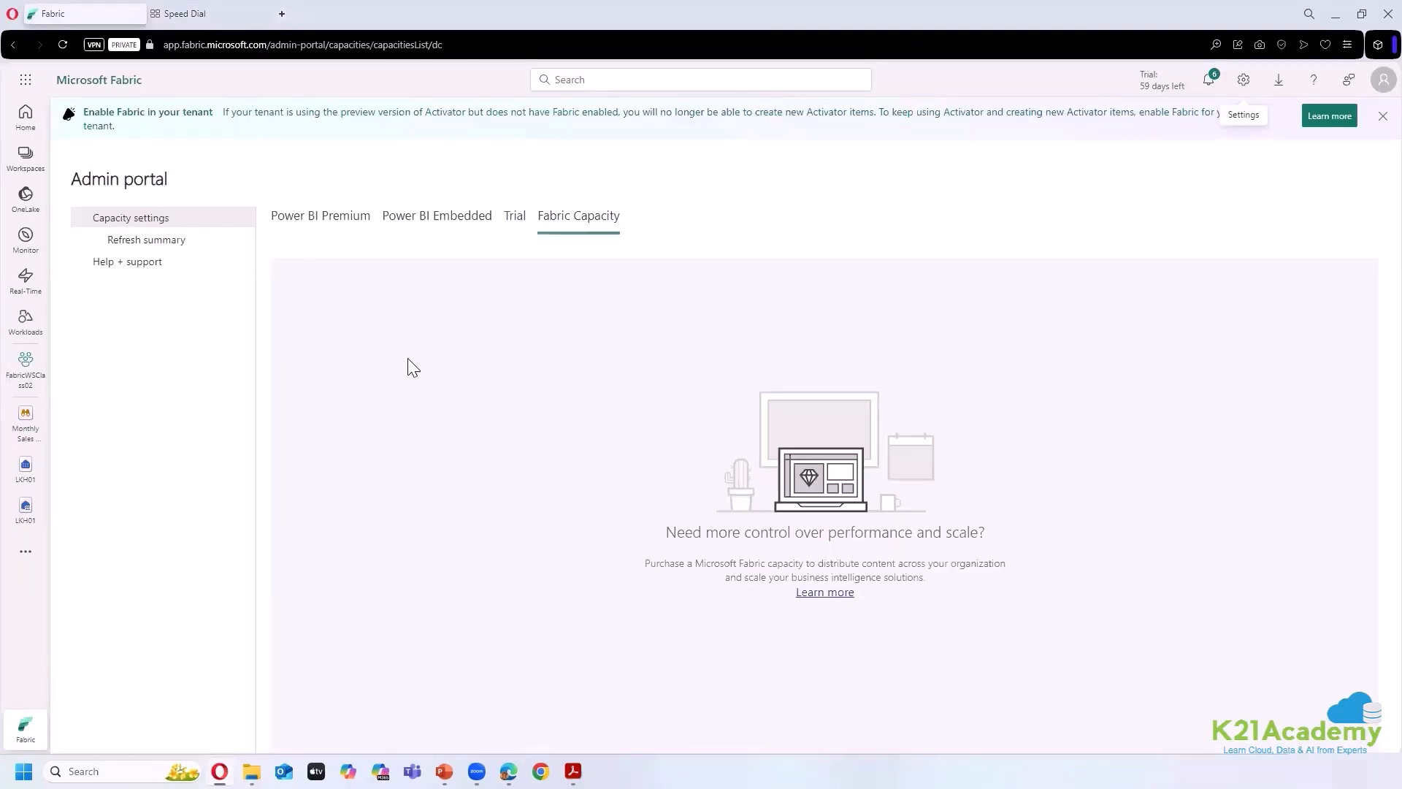
pyautogui.click(143, 241)
pyautogui.click(205, 264)
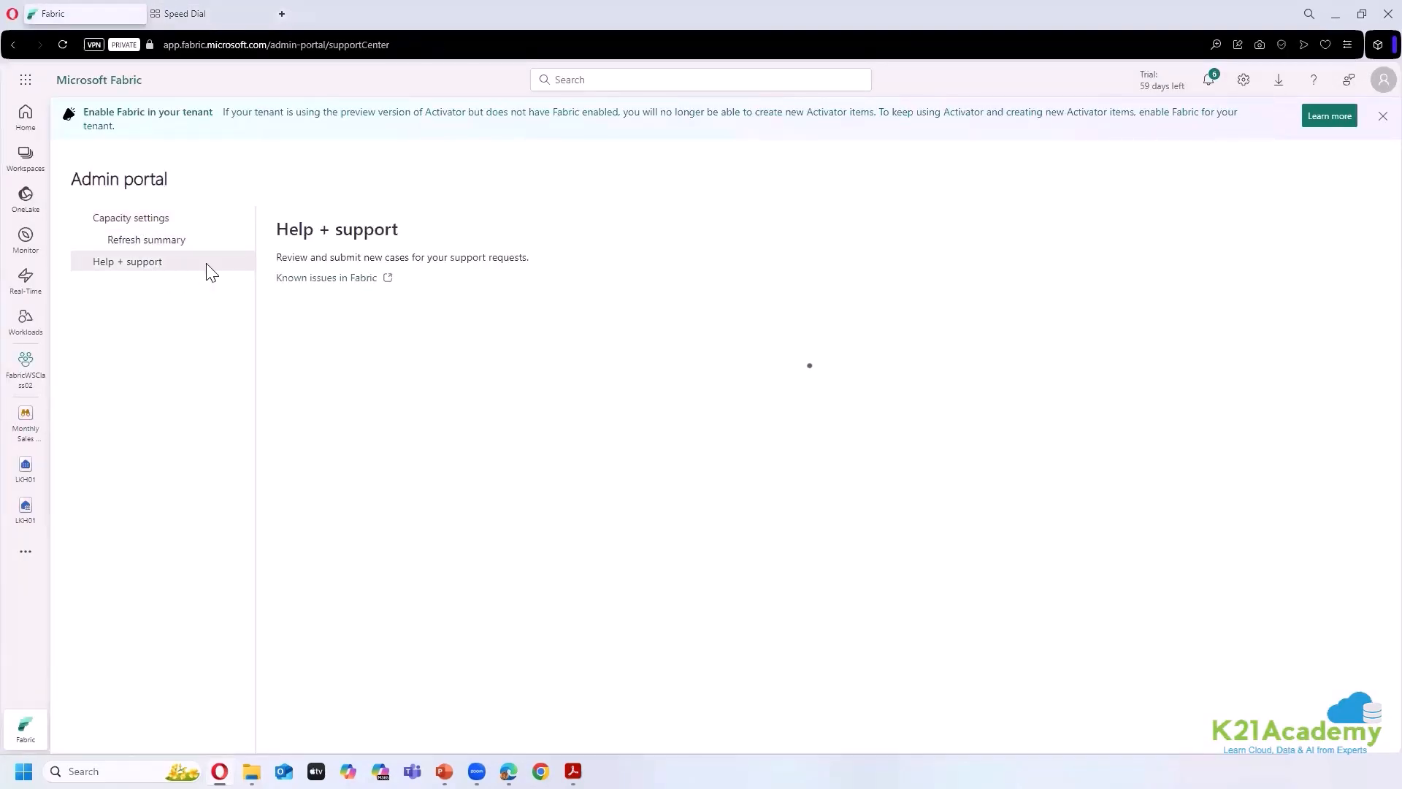
pyautogui.click(179, 219)
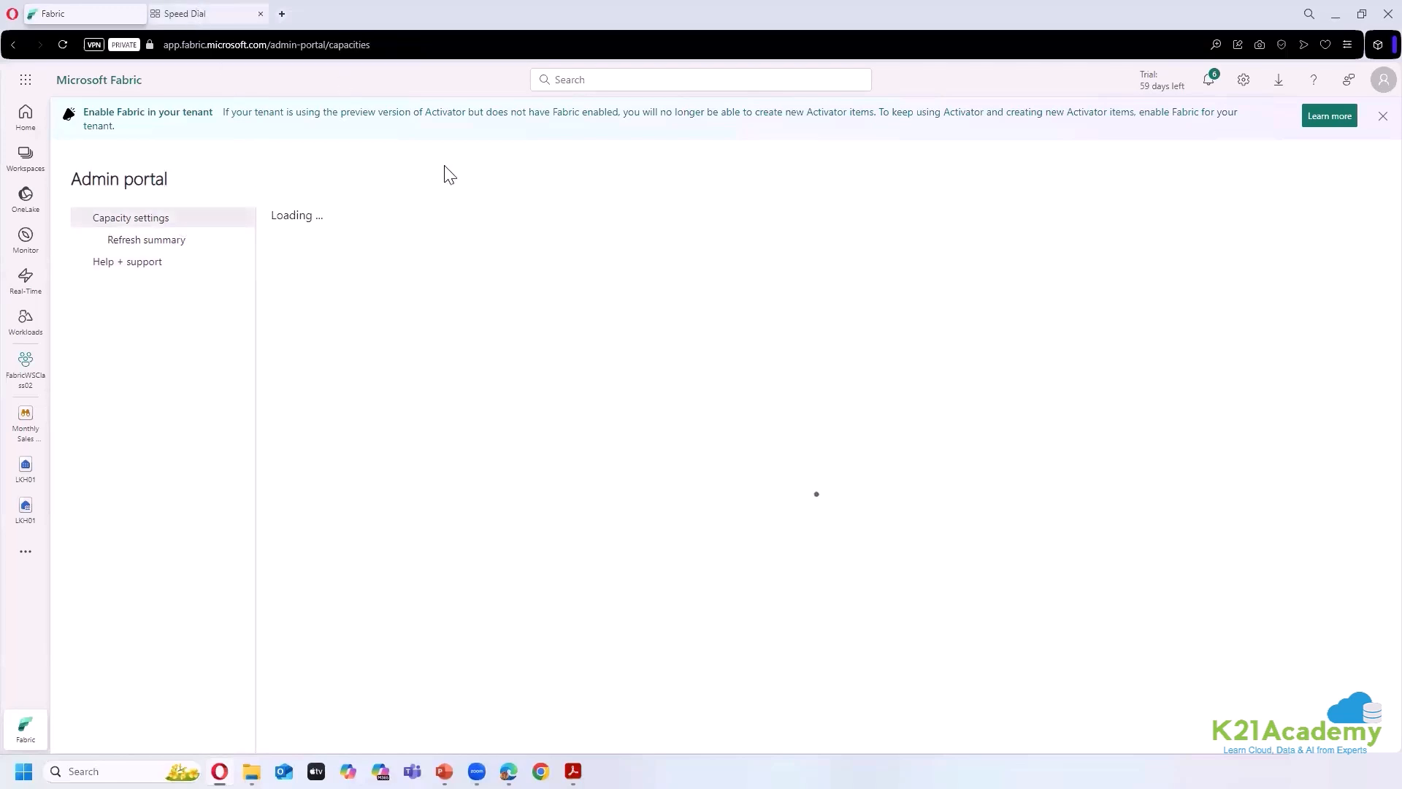
# - Run the prepared web search, open the Microsoft Learn article on Fabric domains, and read its Create a domain section
pyautogui.click(222, 16)
pyautogui.press('Return')
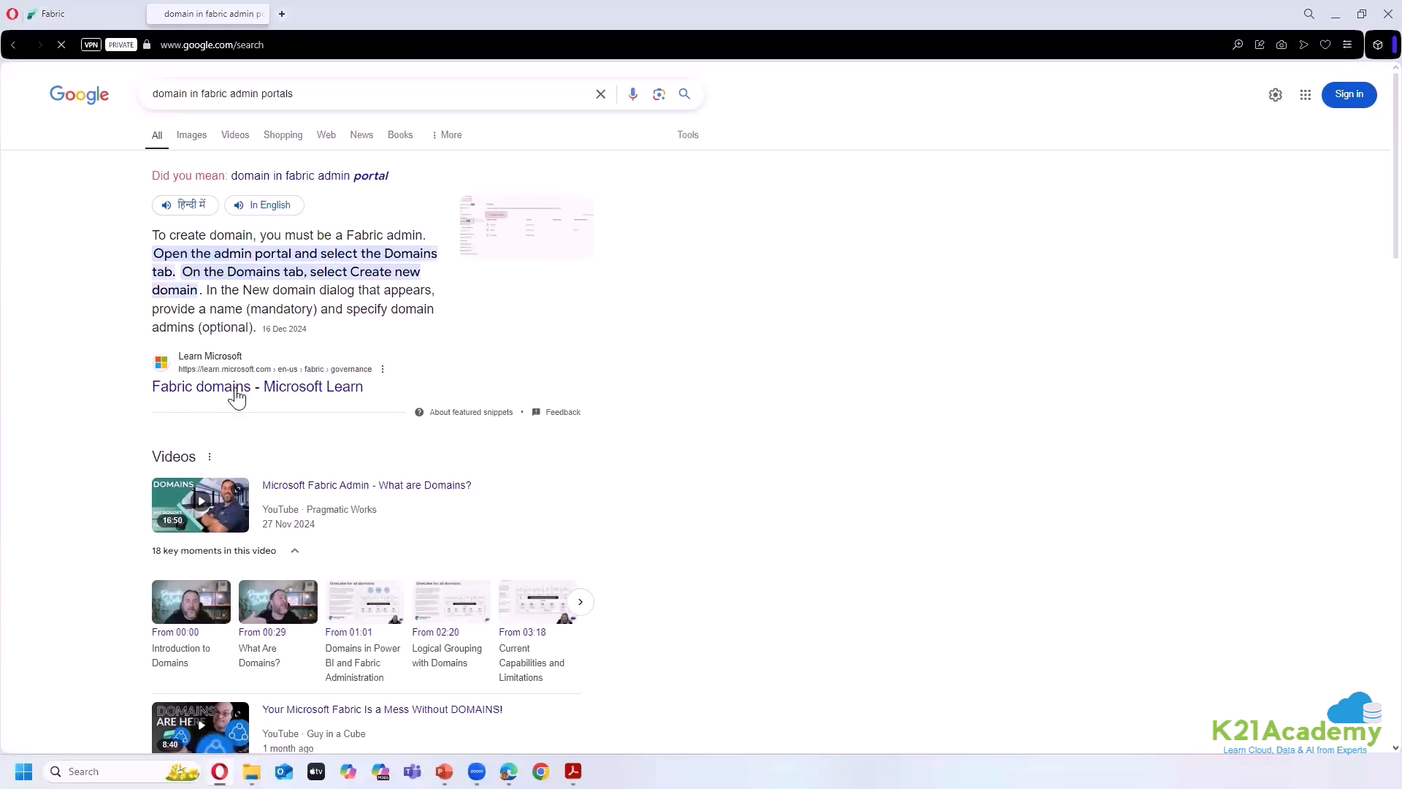
pyautogui.click(240, 394)
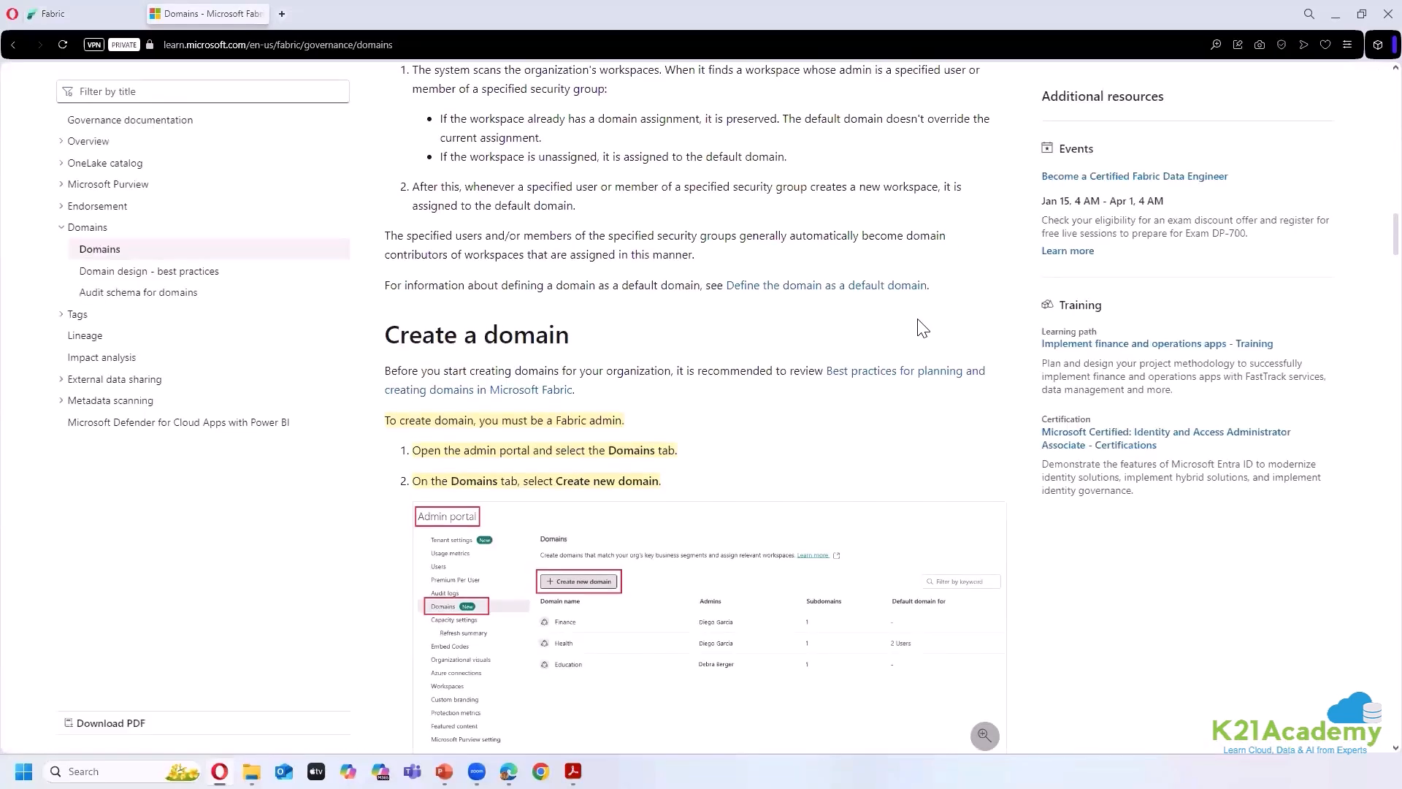
pyautogui.scroll(-2, 761, 348)
pyautogui.scroll(-1, 761, 348)
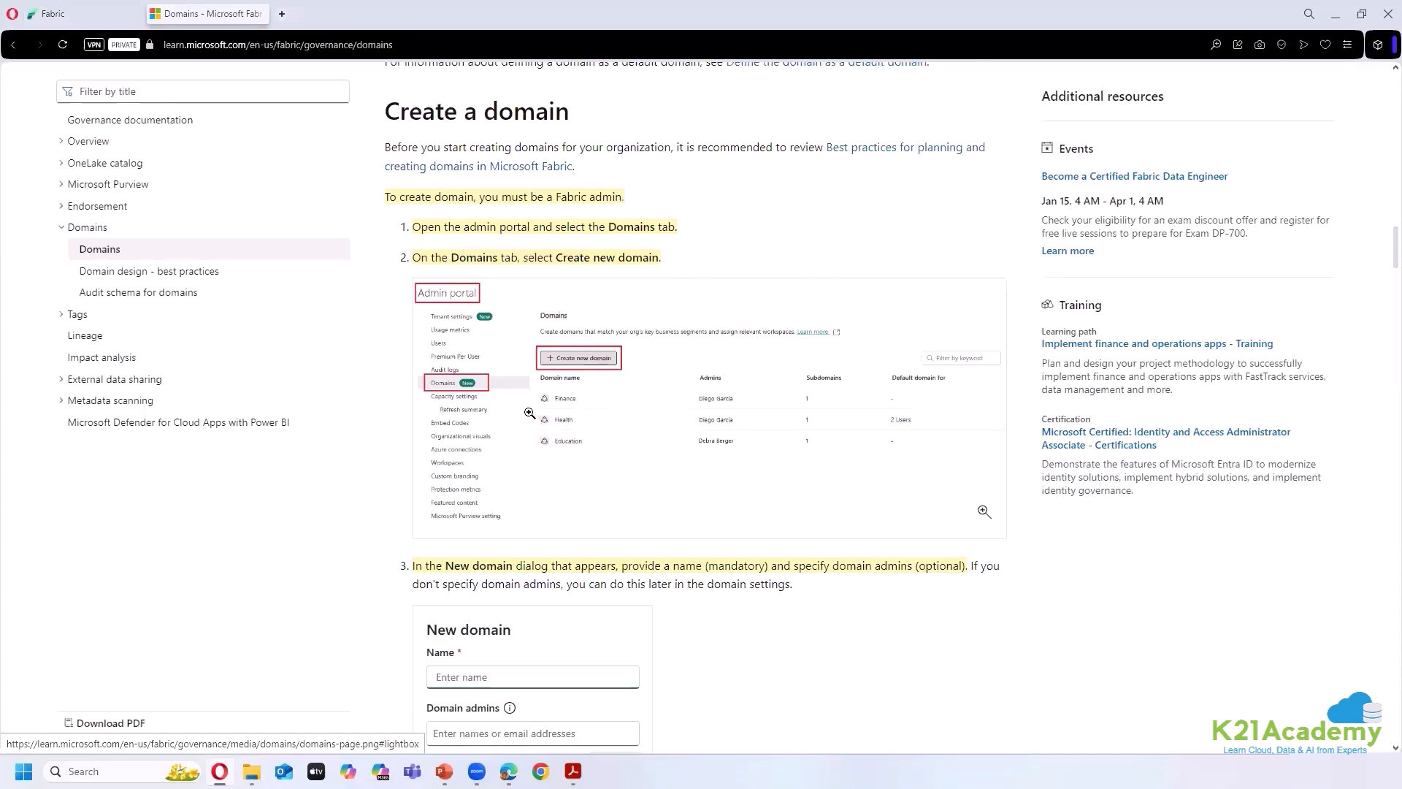
# - Compare the Create a domain instructions with the Fabric Admin portal, enlarging the article's portal screenshot to examine the Domains tab
pyautogui.scroll(-1, 576, 409)
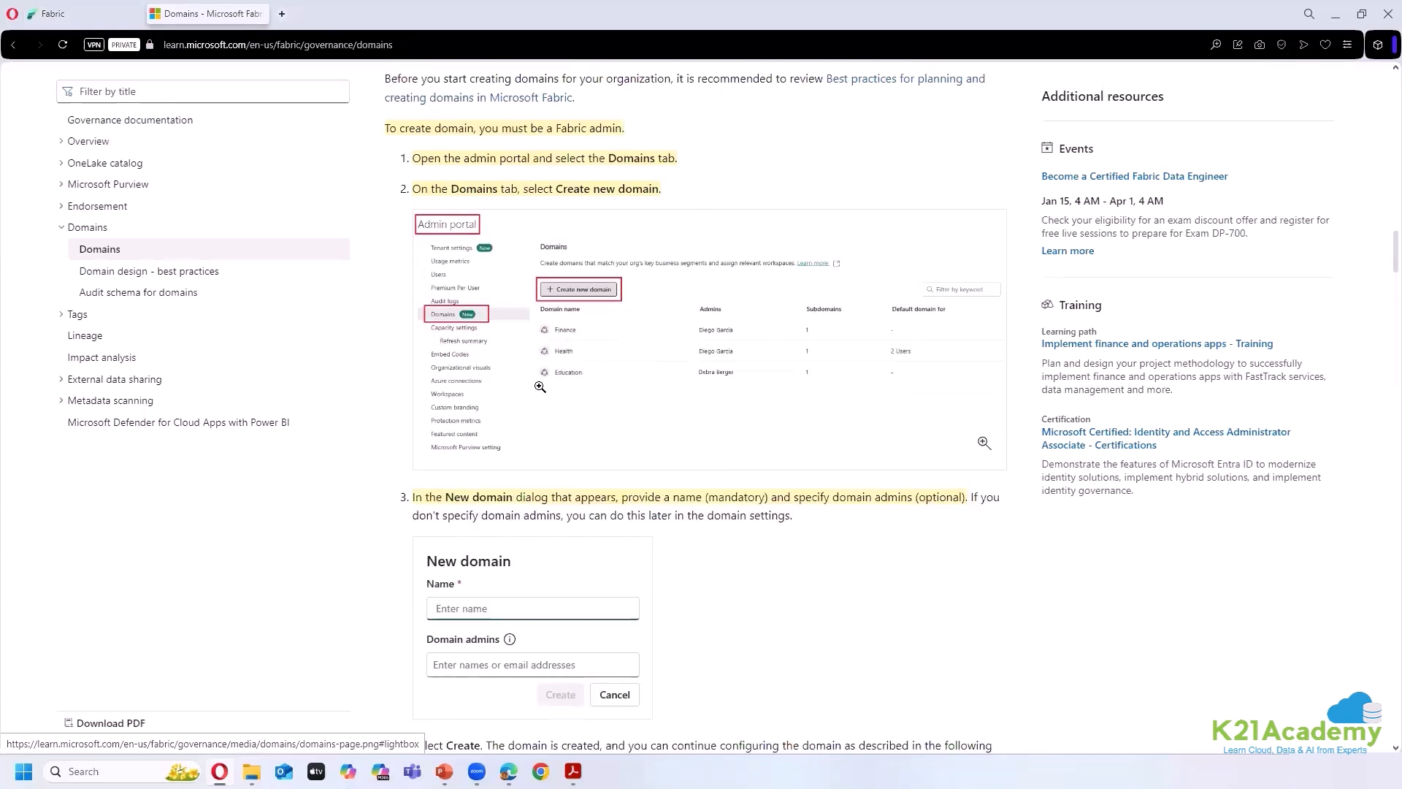
pyautogui.scroll(1, 703, 286)
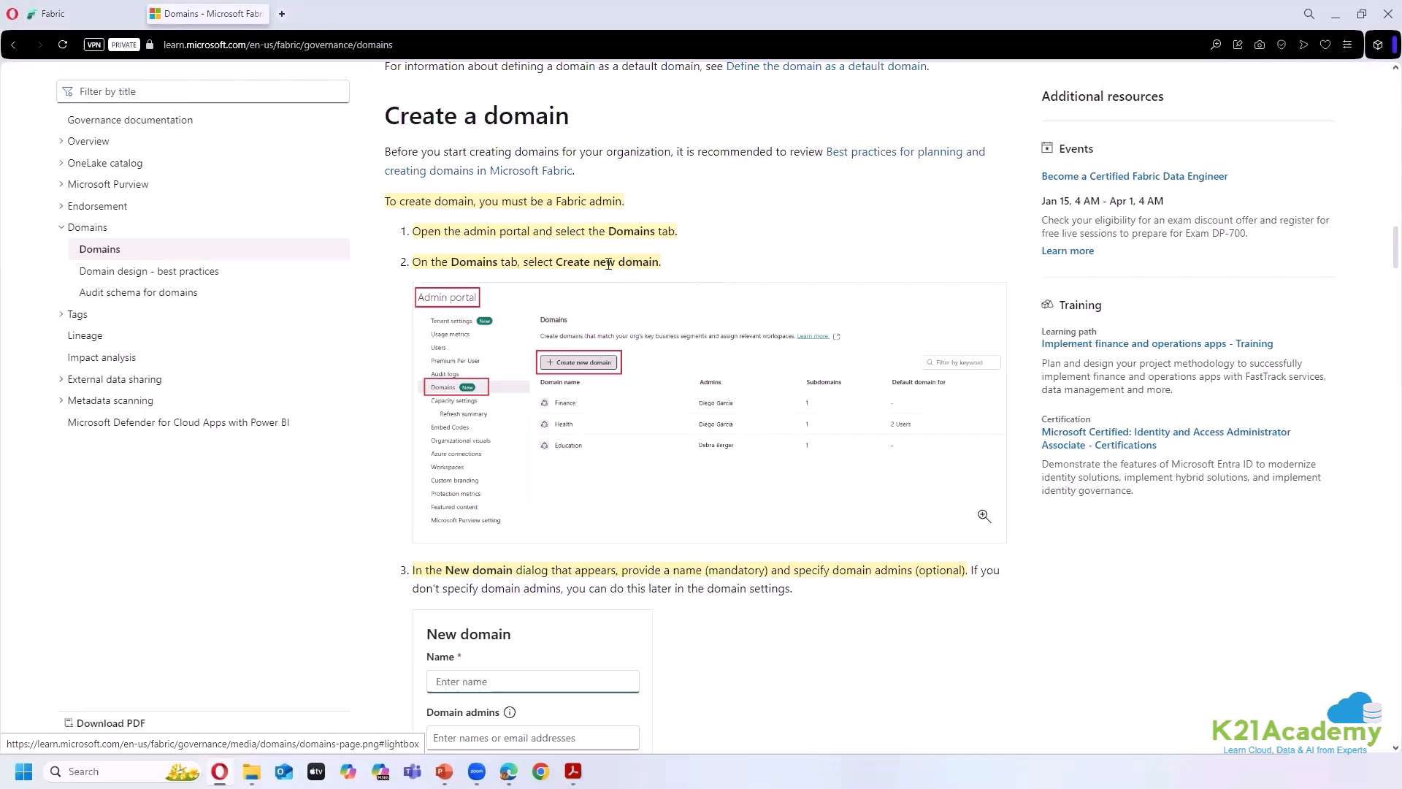
pyautogui.click(72, 9)
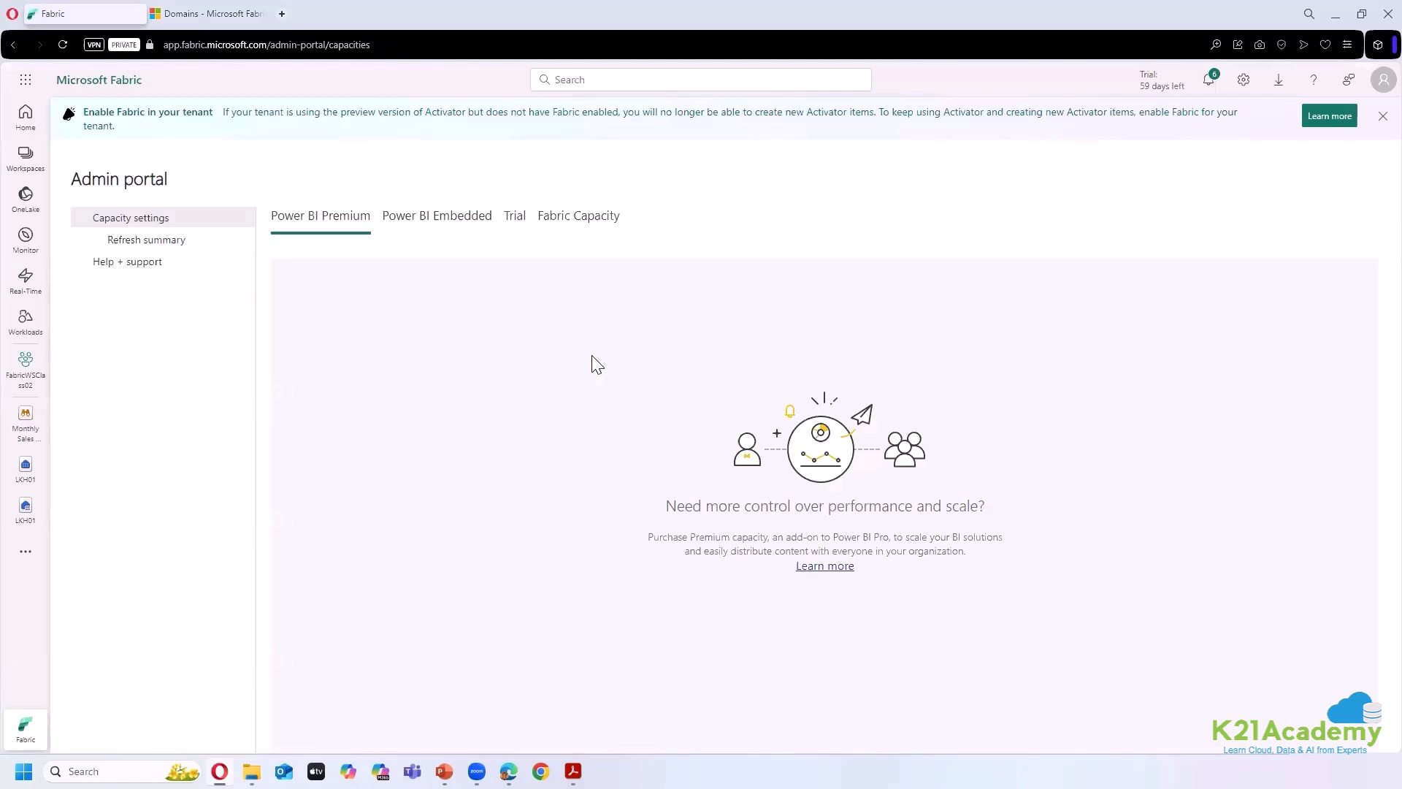
pyautogui.click(184, 20)
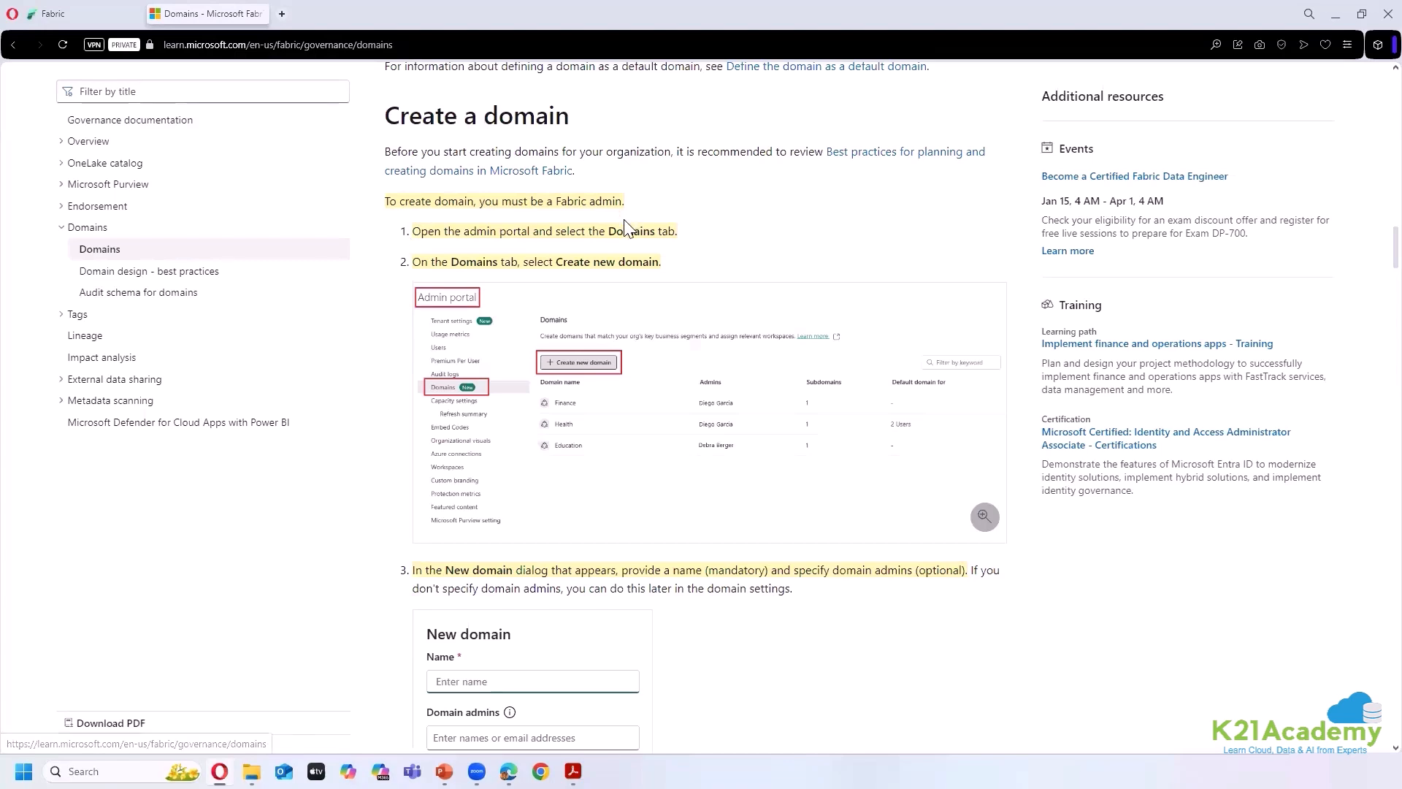
pyautogui.moveTo(442, 235); pyautogui.dragTo(585, 232)
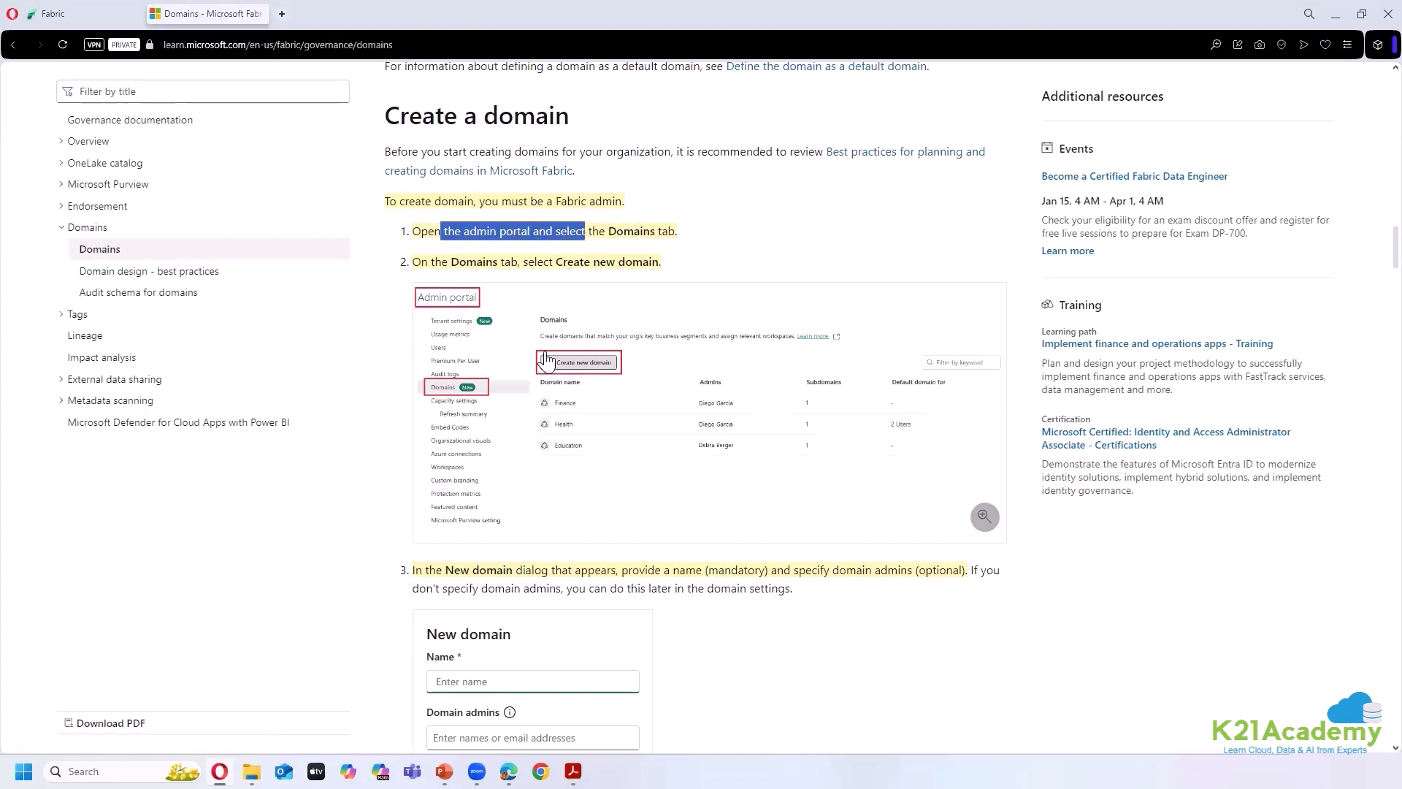
pyautogui.click(603, 392)
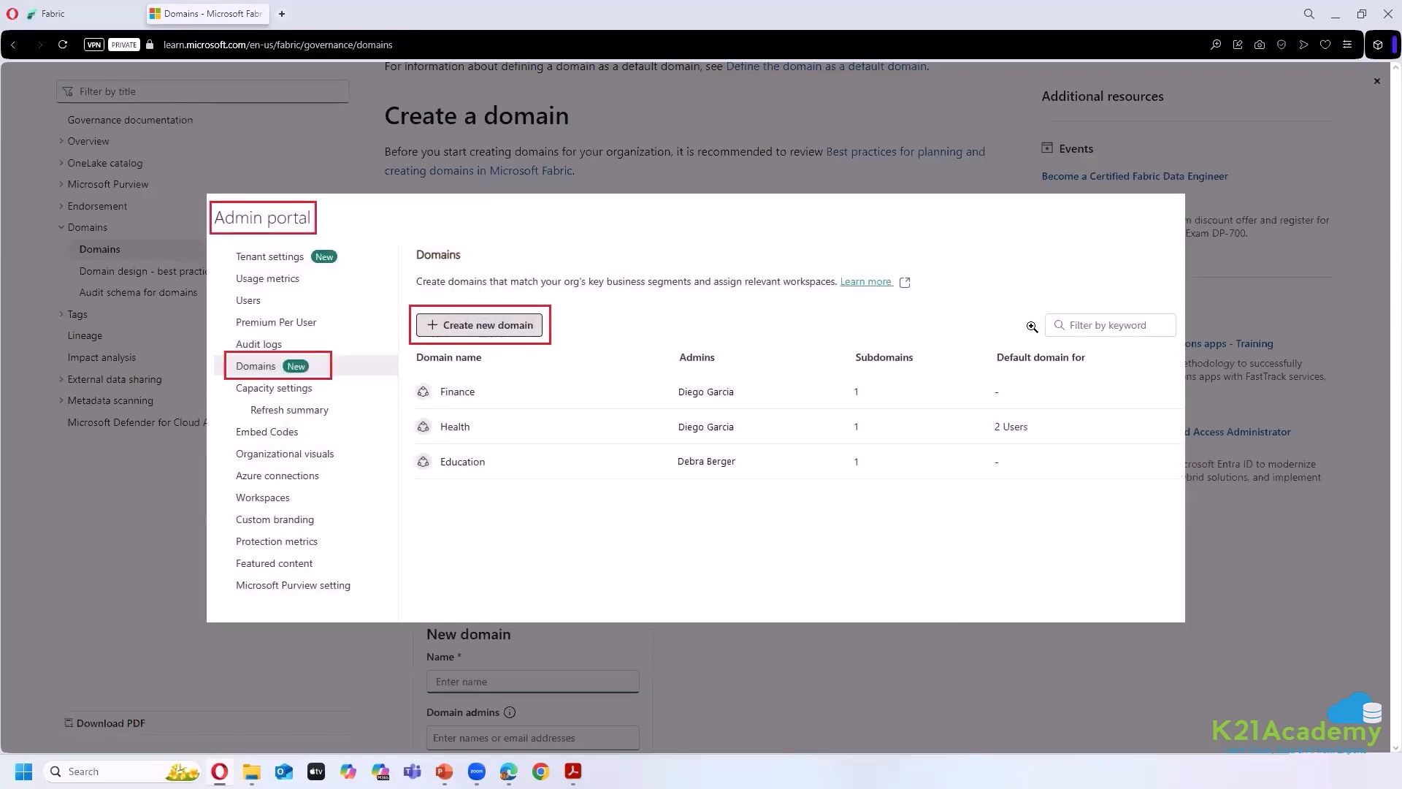
pyautogui.click(1072, 654)
# - Read the New domain and Create subdomains instructions, re-examine the portal screenshot, and close the article to return to the Admin portal
pyautogui.scroll(-5, 676, 402)
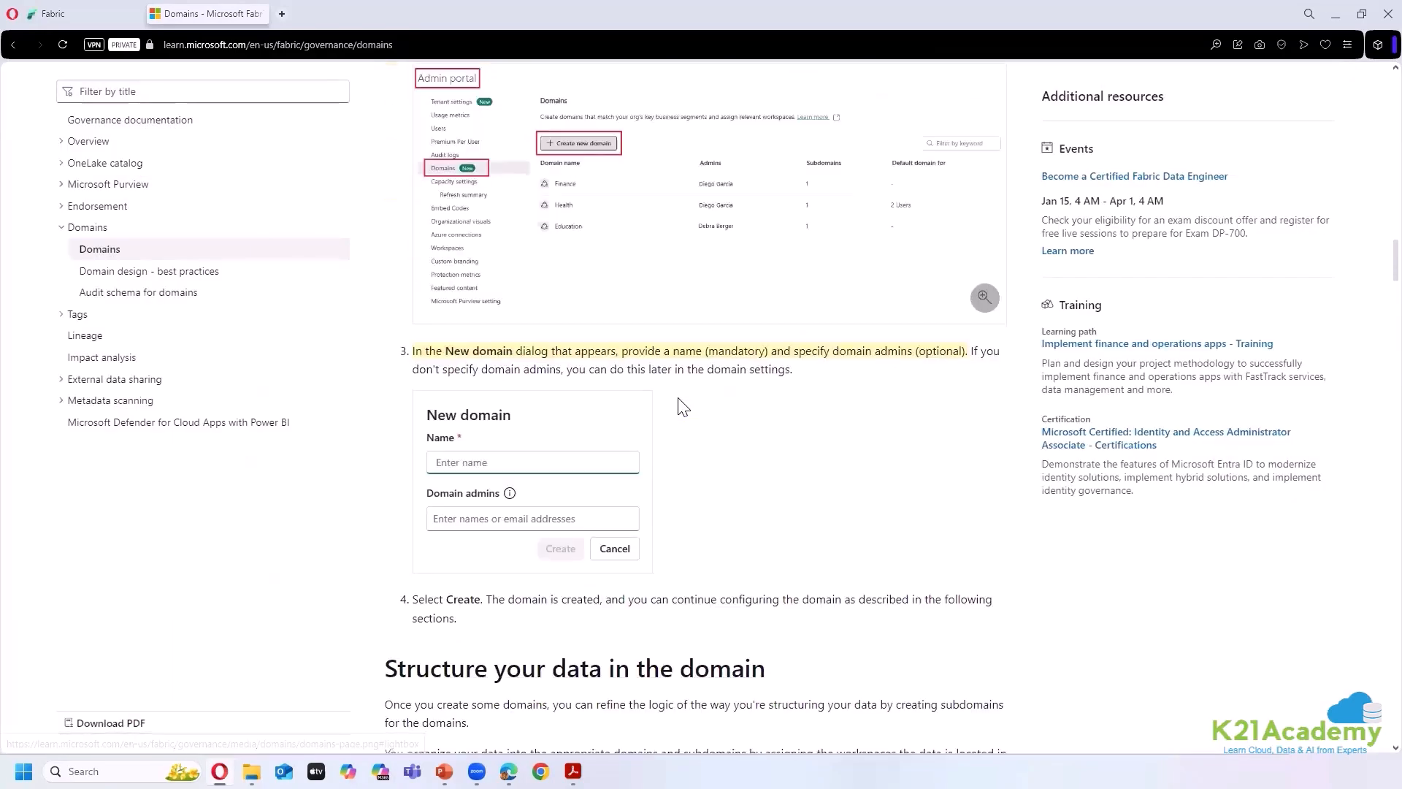
pyautogui.scroll(-4, 795, 403)
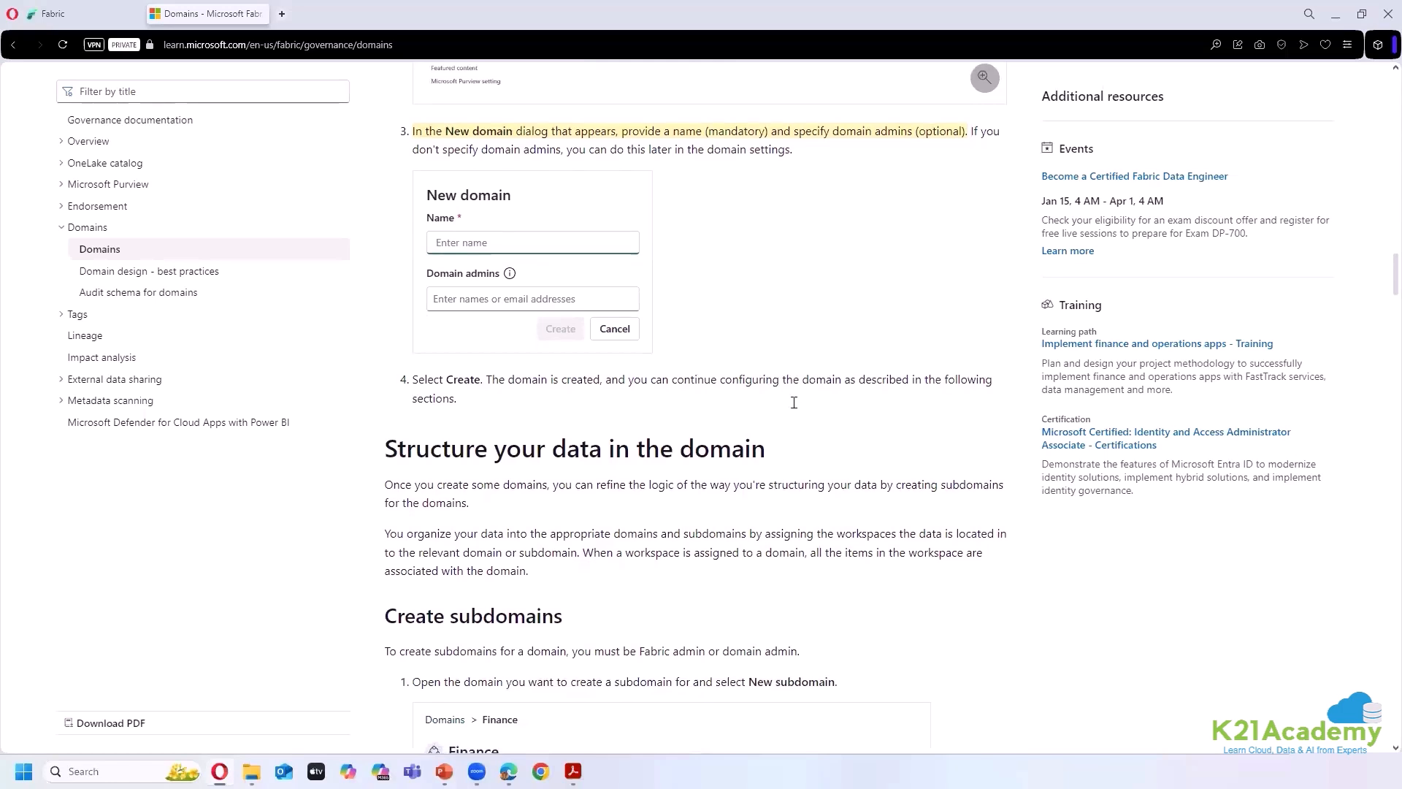
pyautogui.scroll(-1, 796, 406)
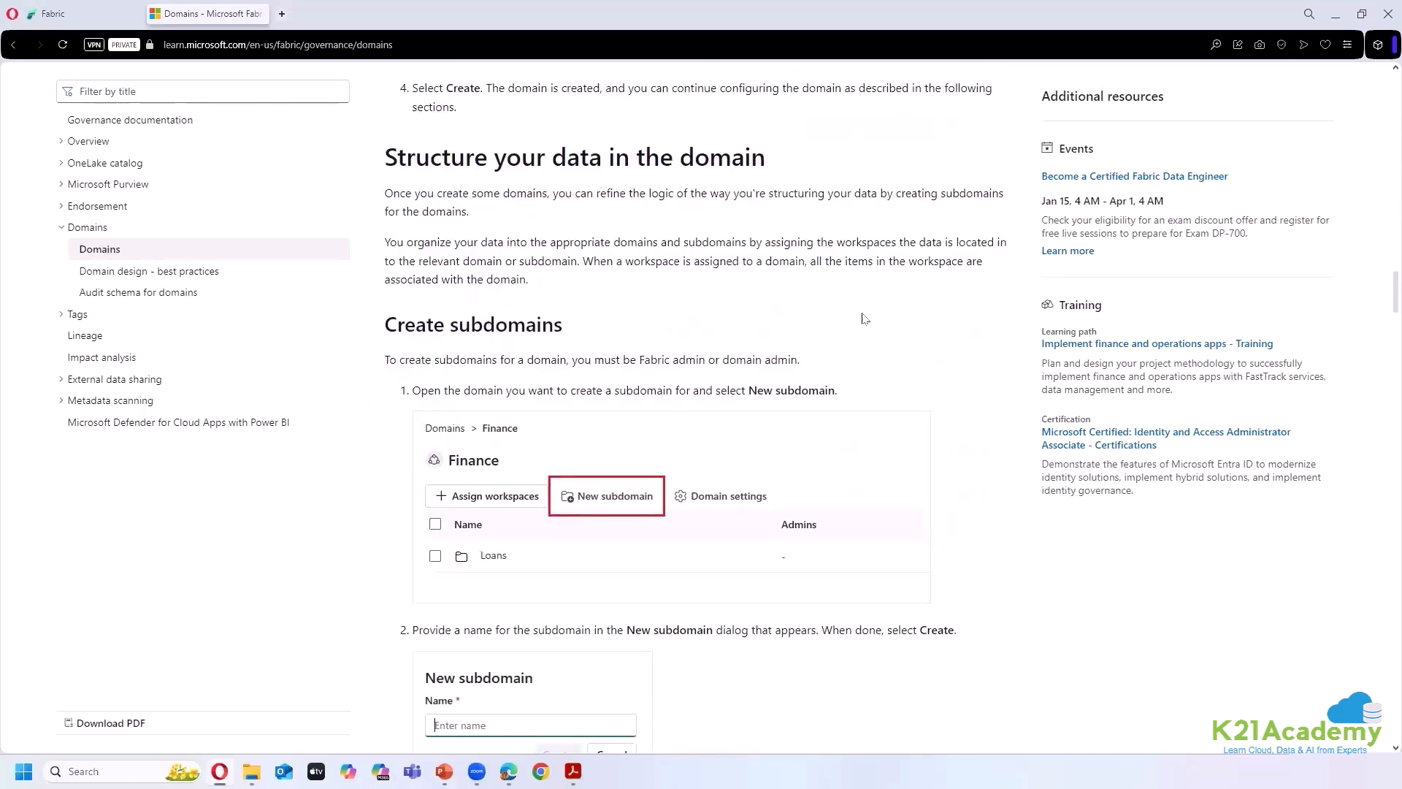
pyautogui.scroll(8, 731, 289)
pyautogui.click(650, 277)
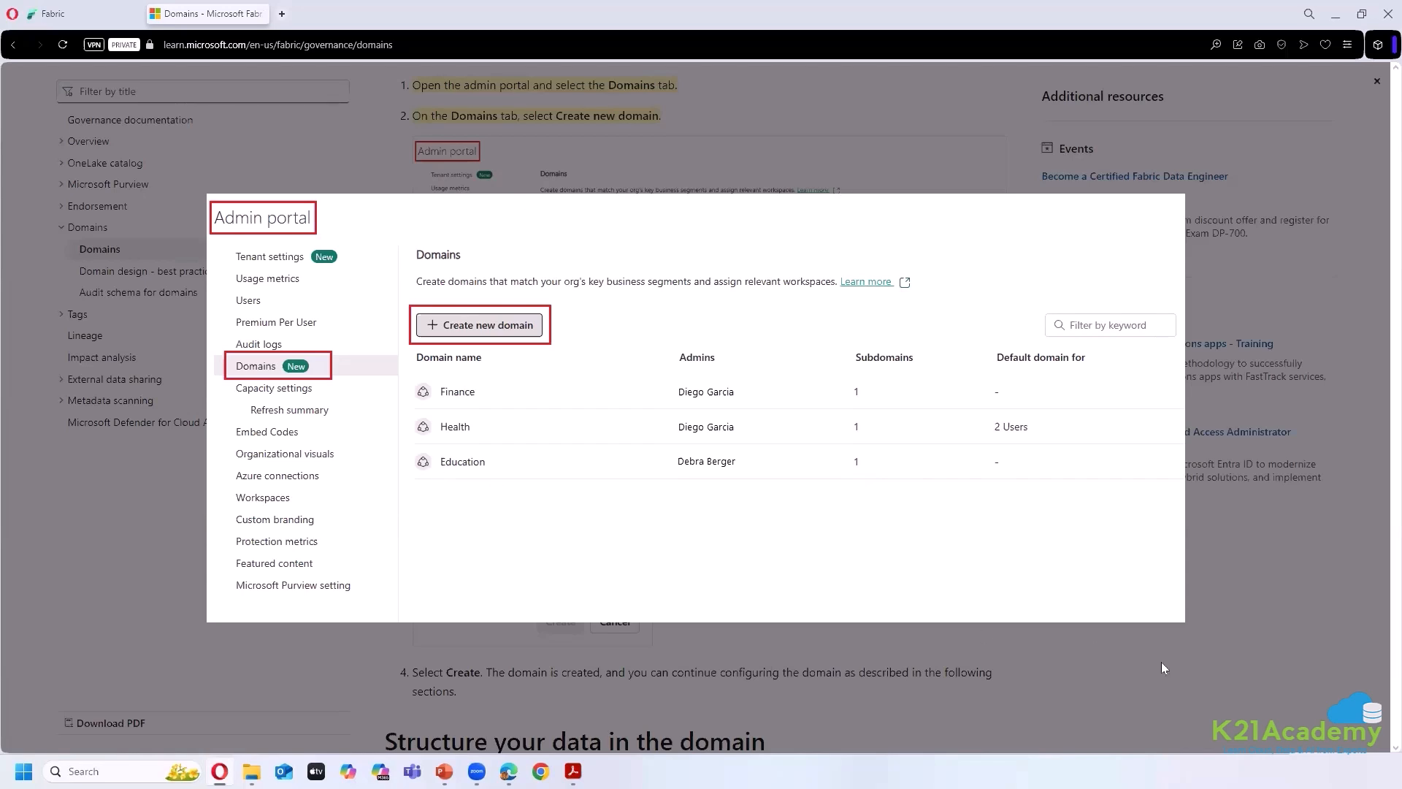
pyautogui.click(1157, 629)
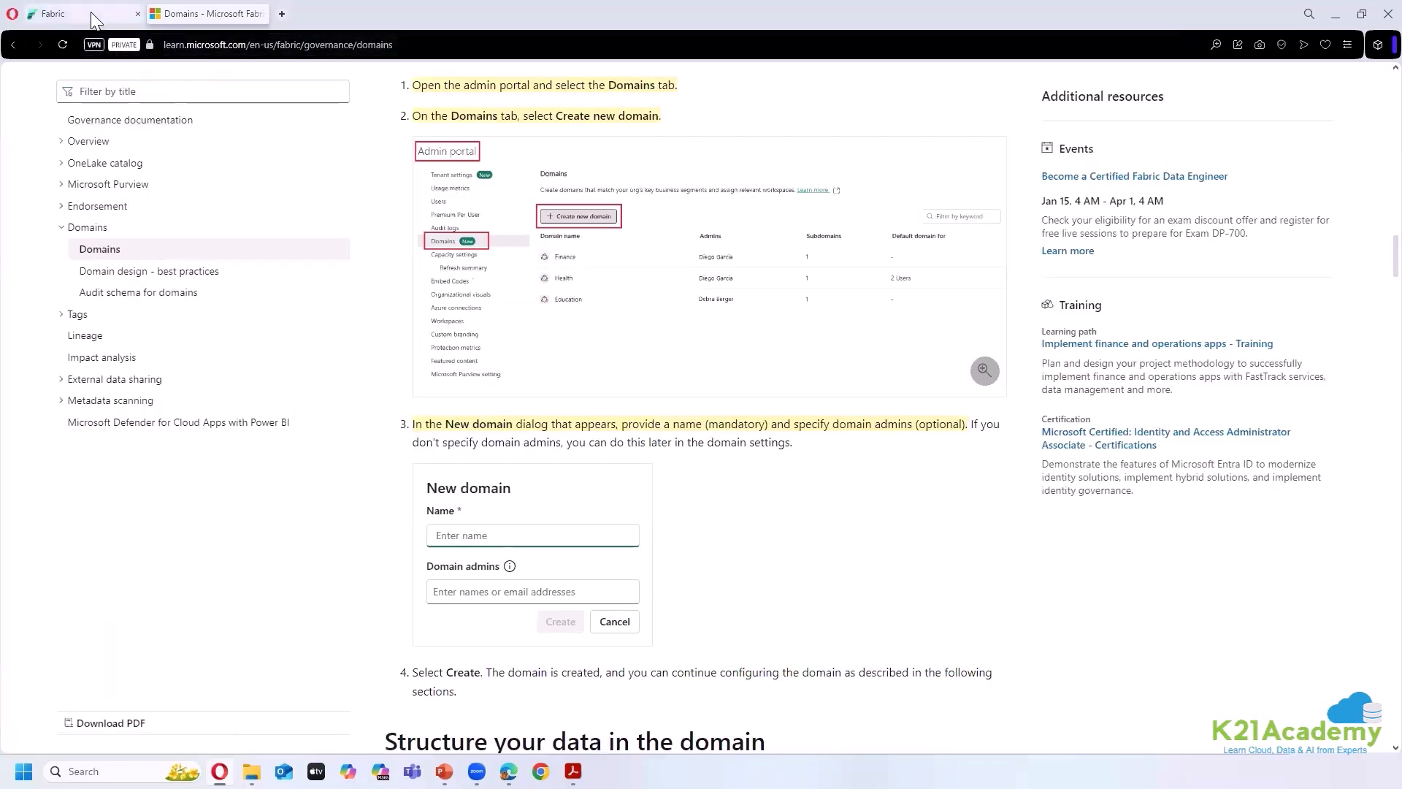
pyautogui.click(128, 14)
pyautogui.click(261, 14)
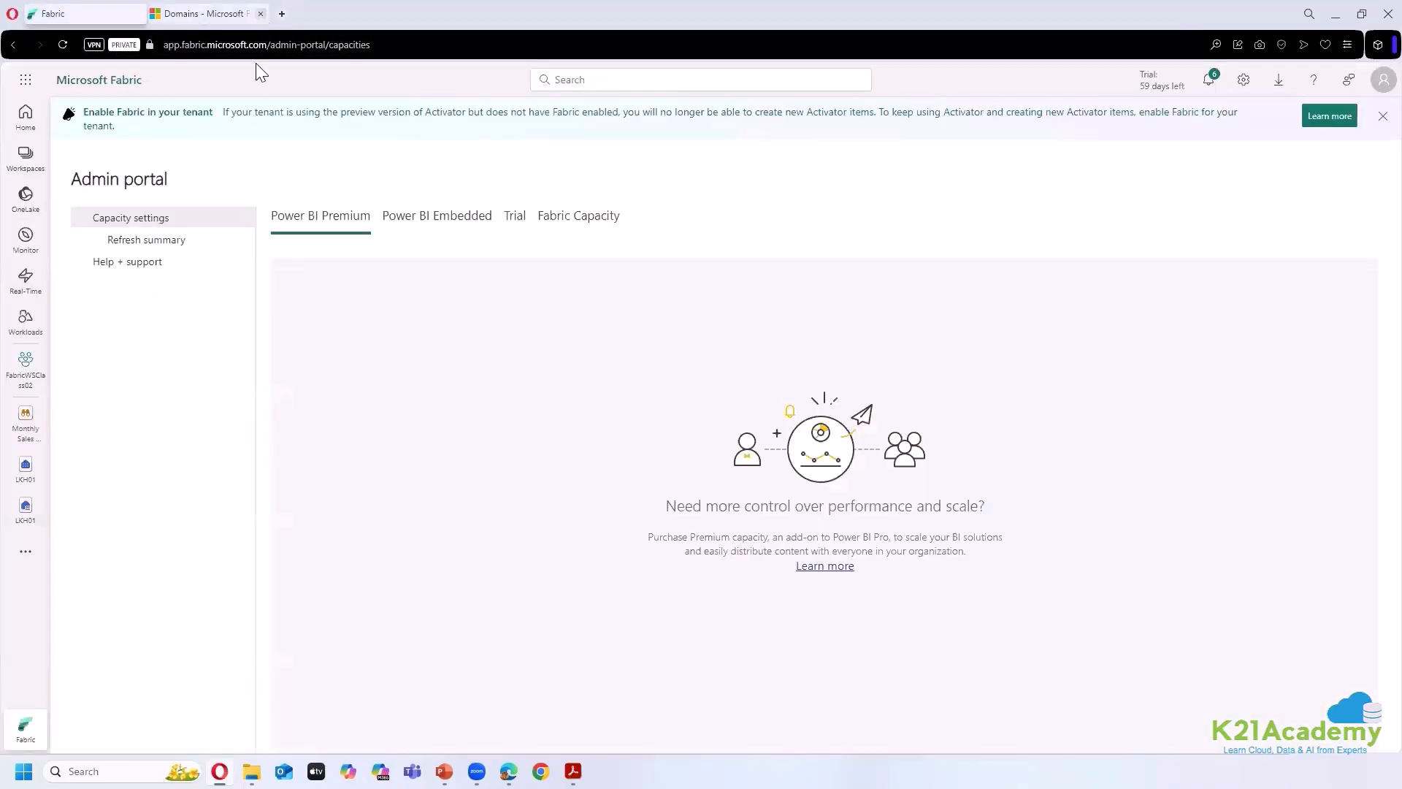
# - Try setting up a new workspace named SalesAnalyticsXYZClients and open its domain assignment choices
pyautogui.click(24, 156)
pyautogui.click(161, 731)
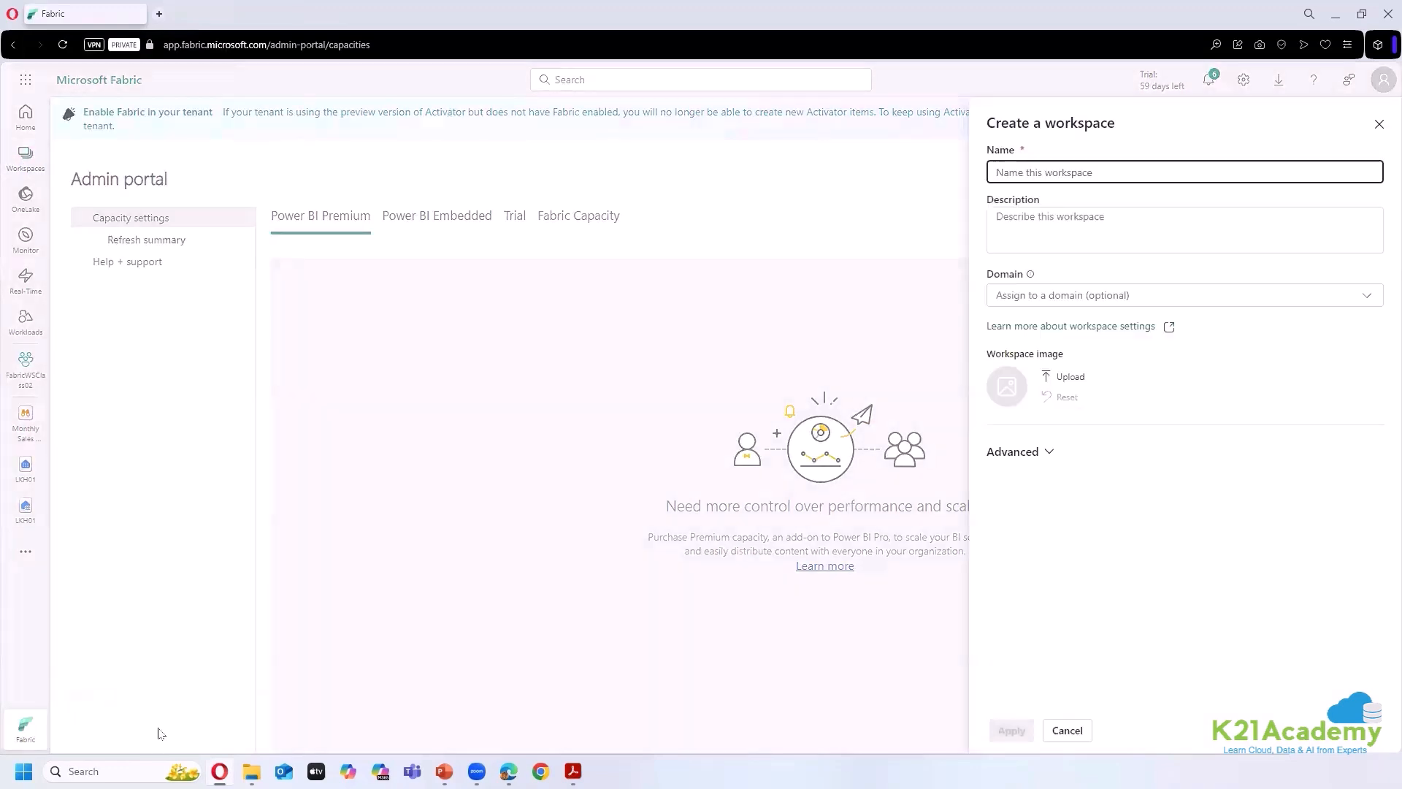
pyautogui.write('SalesA')
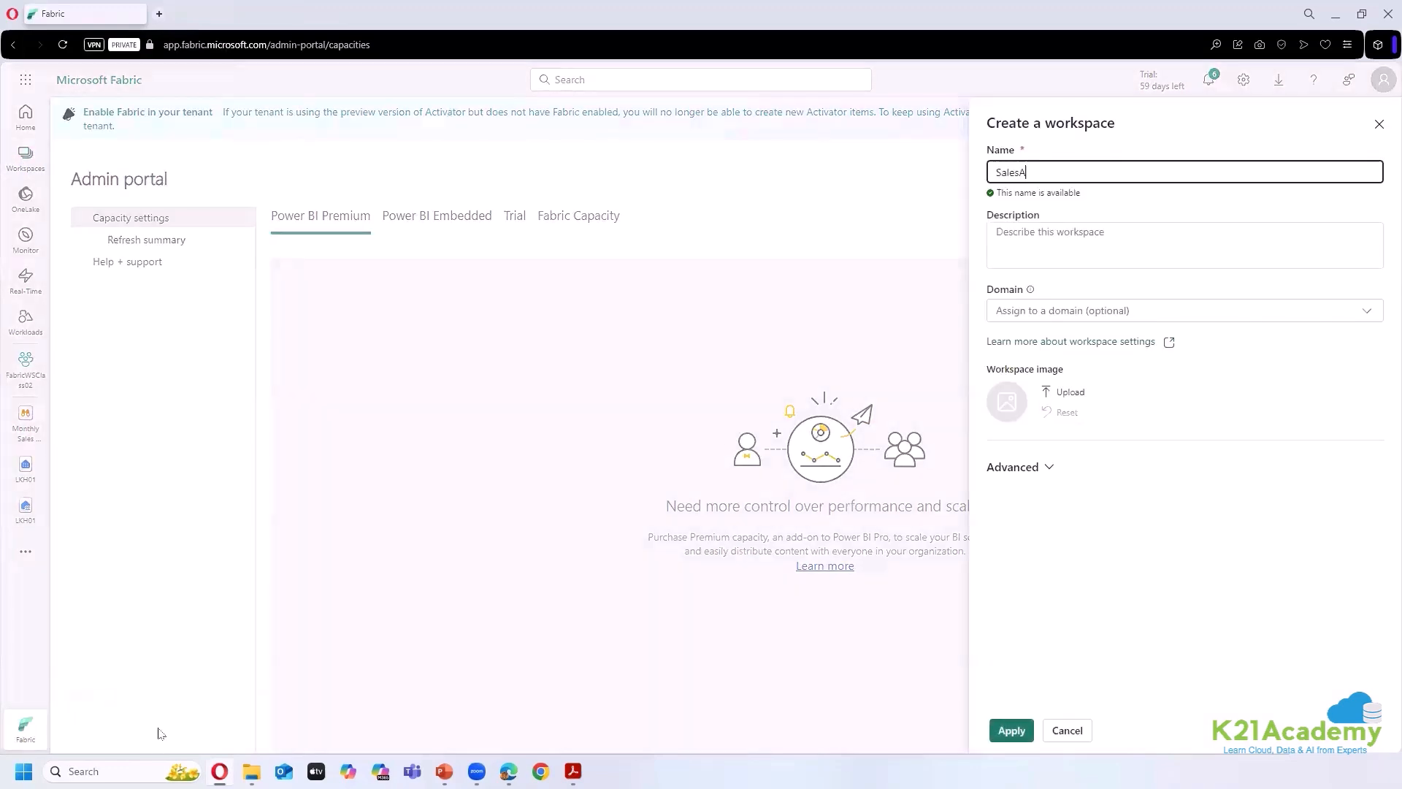
pyautogui.write('nalytics')
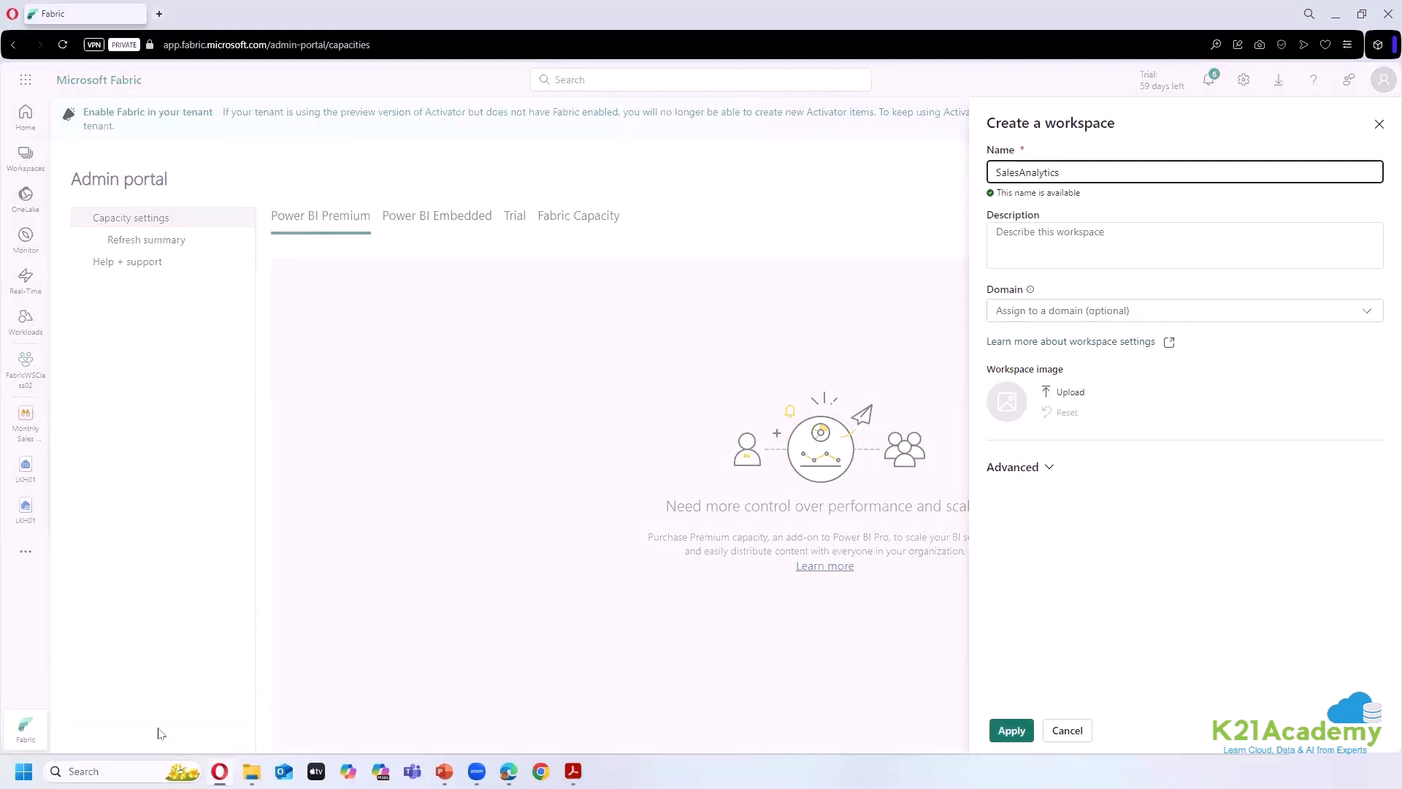
pyautogui.write('XYZClients')
pyautogui.click(1224, 319)
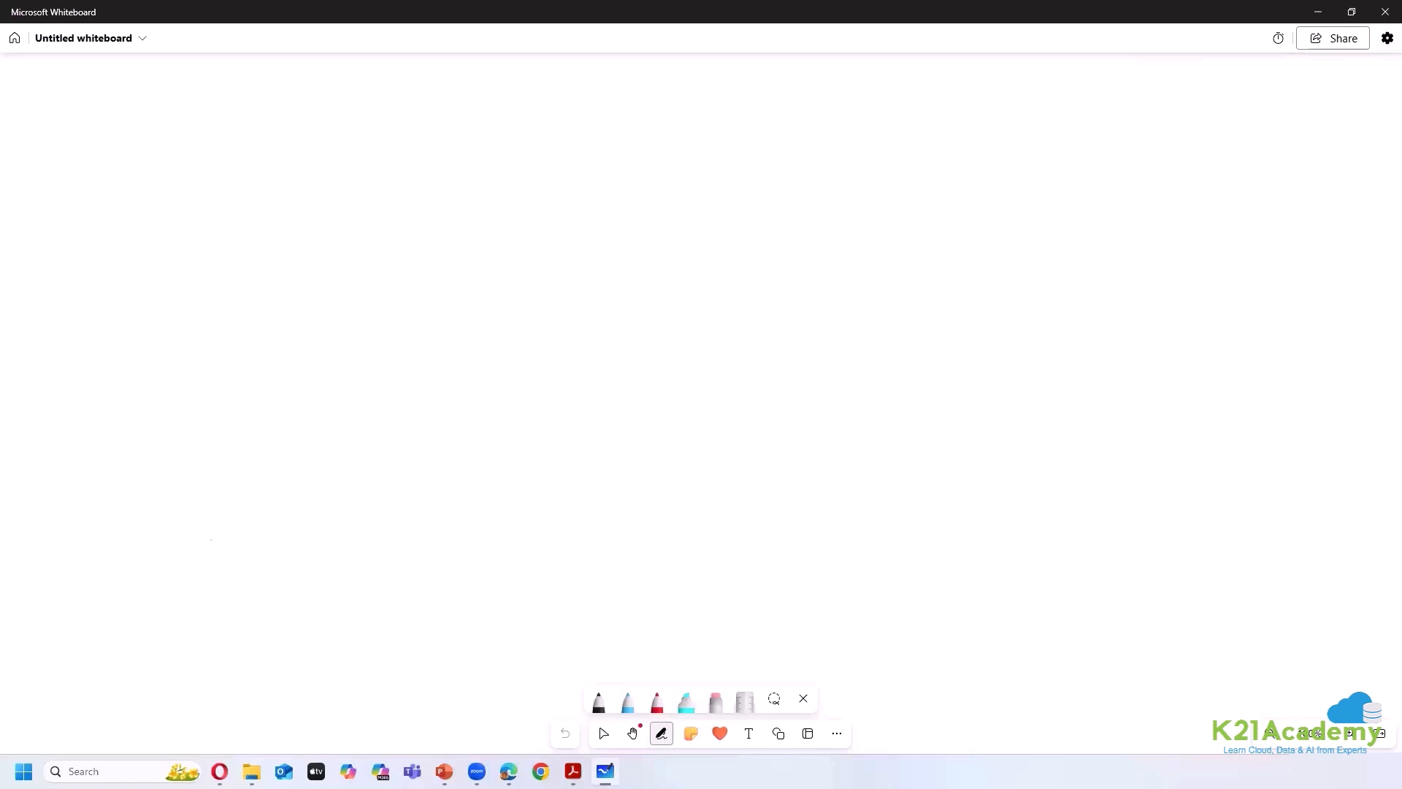
# - In Microsoft Whiteboard, handwrite "Company" with "(organization)" and "(LLP & Pvt. Ltd.)" on separate lines beneath it
pyautogui.moveTo(211, 538)
pyautogui.mouseDown()
pyautogui.moveTo(187, 559)
pyautogui.moveTo(212, 574)
pyautogui.moveTo(270, 557)
pyautogui.moveTo(291, 586)
pyautogui.mouseUp()
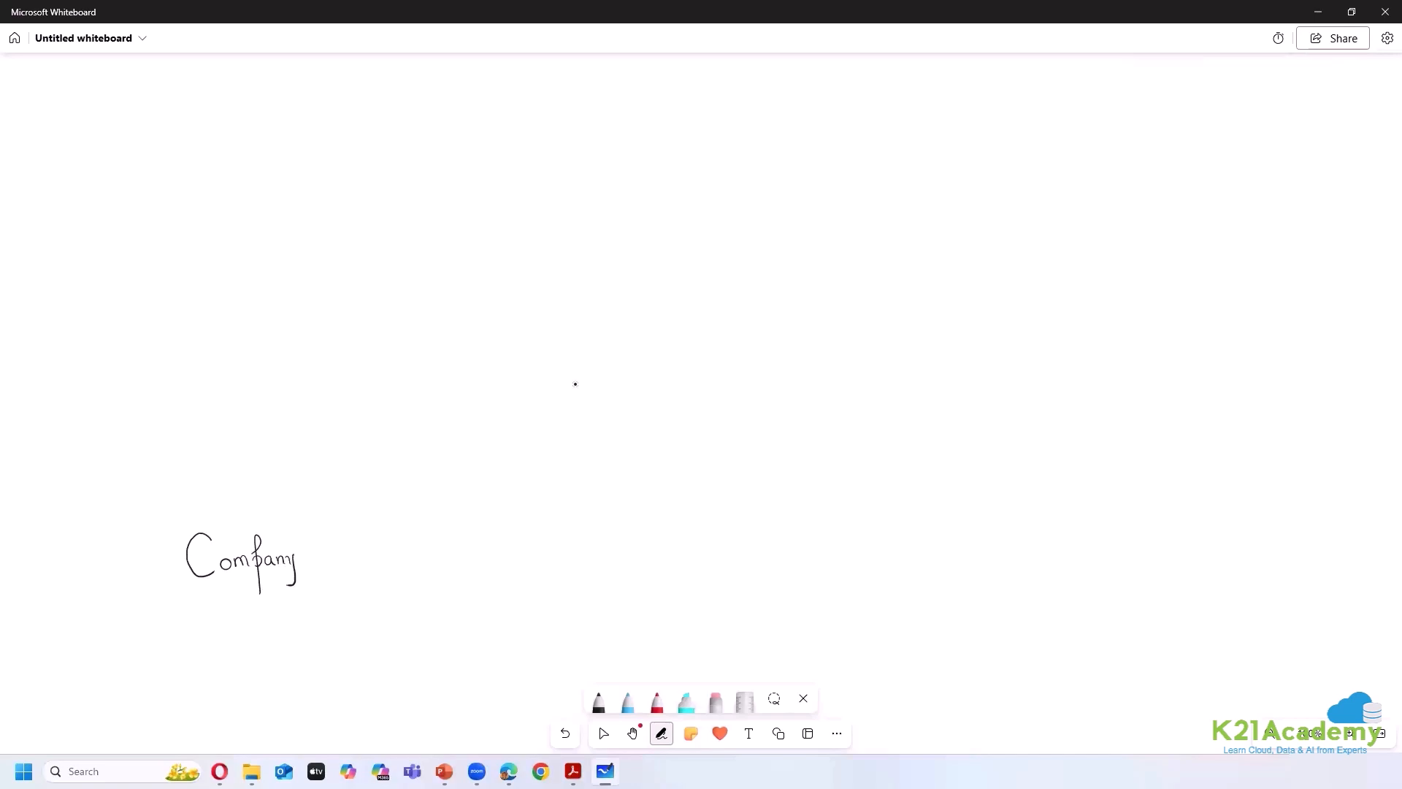
pyautogui.moveTo(203, 596)
pyautogui.mouseDown()
pyautogui.moveTo(205, 624)
pyautogui.moveTo(231, 617)
pyautogui.moveTo(235, 645)
pyautogui.moveTo(248, 626)
pyautogui.moveTo(302, 621)
pyautogui.mouseUp()
pyautogui.moveTo(314, 602)
pyautogui.mouseDown()
pyautogui.moveTo(319, 621)
pyautogui.moveTo(348, 613)
pyautogui.moveTo(362, 626)
pyautogui.mouseUp()
pyautogui.moveTo(208, 662)
pyautogui.mouseDown()
pyautogui.moveTo(213, 686)
pyautogui.moveTo(249, 663)
pyautogui.mouseUp()
pyautogui.moveTo(248, 661); pyautogui.dragTo(255, 670)
pyautogui.moveTo(280, 657)
pyautogui.mouseDown()
pyautogui.moveTo(281, 675)
pyautogui.moveTo(333, 652)
pyautogui.moveTo(360, 662)
pyautogui.mouseUp()
pyautogui.moveTo(362, 642)
pyautogui.mouseDown()
pyautogui.moveTo(364, 663)
pyautogui.moveTo(388, 637)
pyautogui.moveTo(389, 660)
pyautogui.mouseUp()
pyautogui.moveTo(398, 639); pyautogui.dragTo(400, 665)
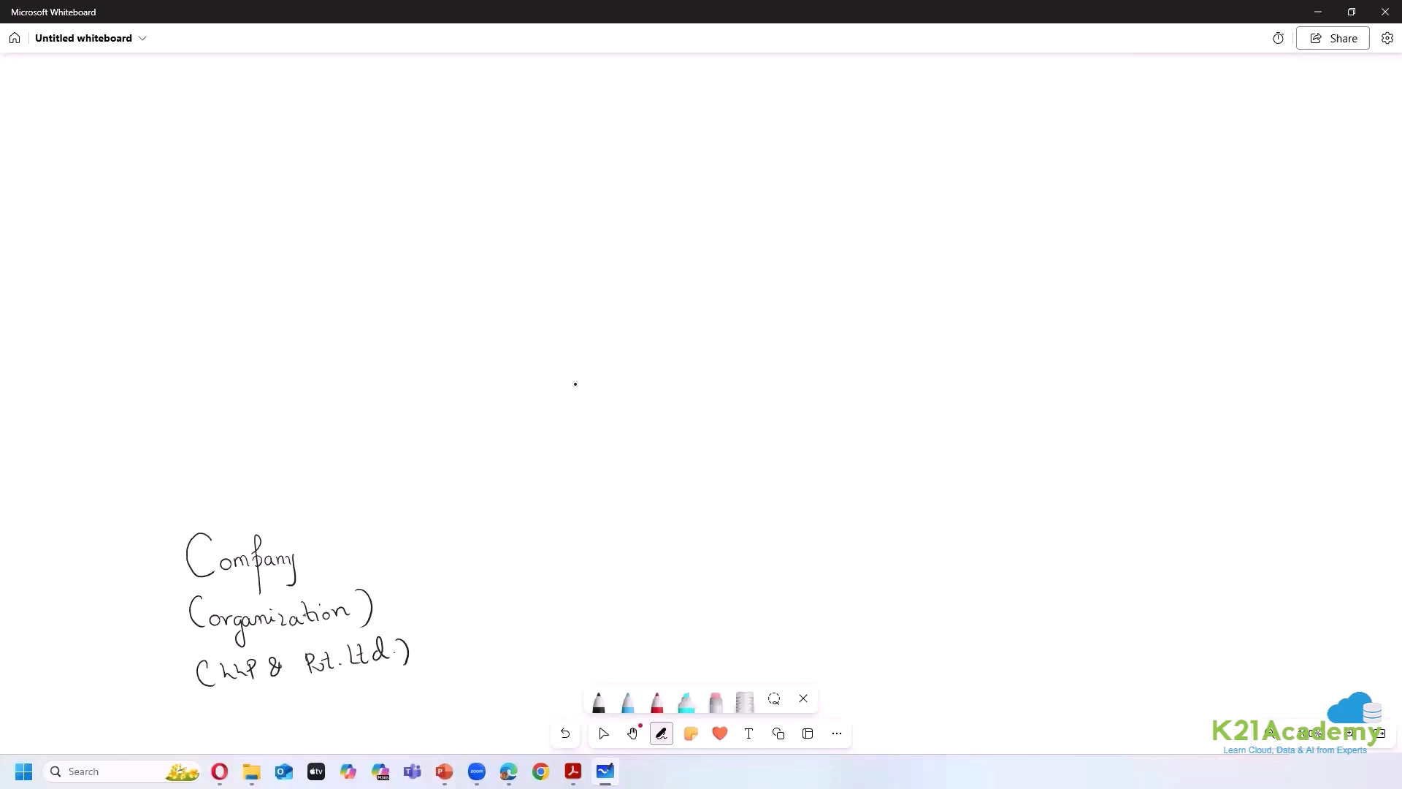
# - Handwrite "Contoso" beside the company notes and draw a line leading from them to a large diamond
pyautogui.moveTo(58, 565)
pyautogui.mouseDown()
pyautogui.moveTo(57, 589)
pyautogui.moveTo(91, 584)
pyautogui.mouseUp()
pyautogui.moveTo(90, 576); pyautogui.dragTo(136, 577)
pyautogui.moveTo(413, 575); pyautogui.dragTo(661, 555)
pyautogui.moveTo(751, 447)
pyautogui.mouseDown()
pyautogui.moveTo(673, 572)
pyautogui.moveTo(774, 654)
pyautogui.moveTo(851, 650)
pyautogui.moveTo(915, 571)
pyautogui.moveTo(752, 449)
pyautogui.mouseUp()
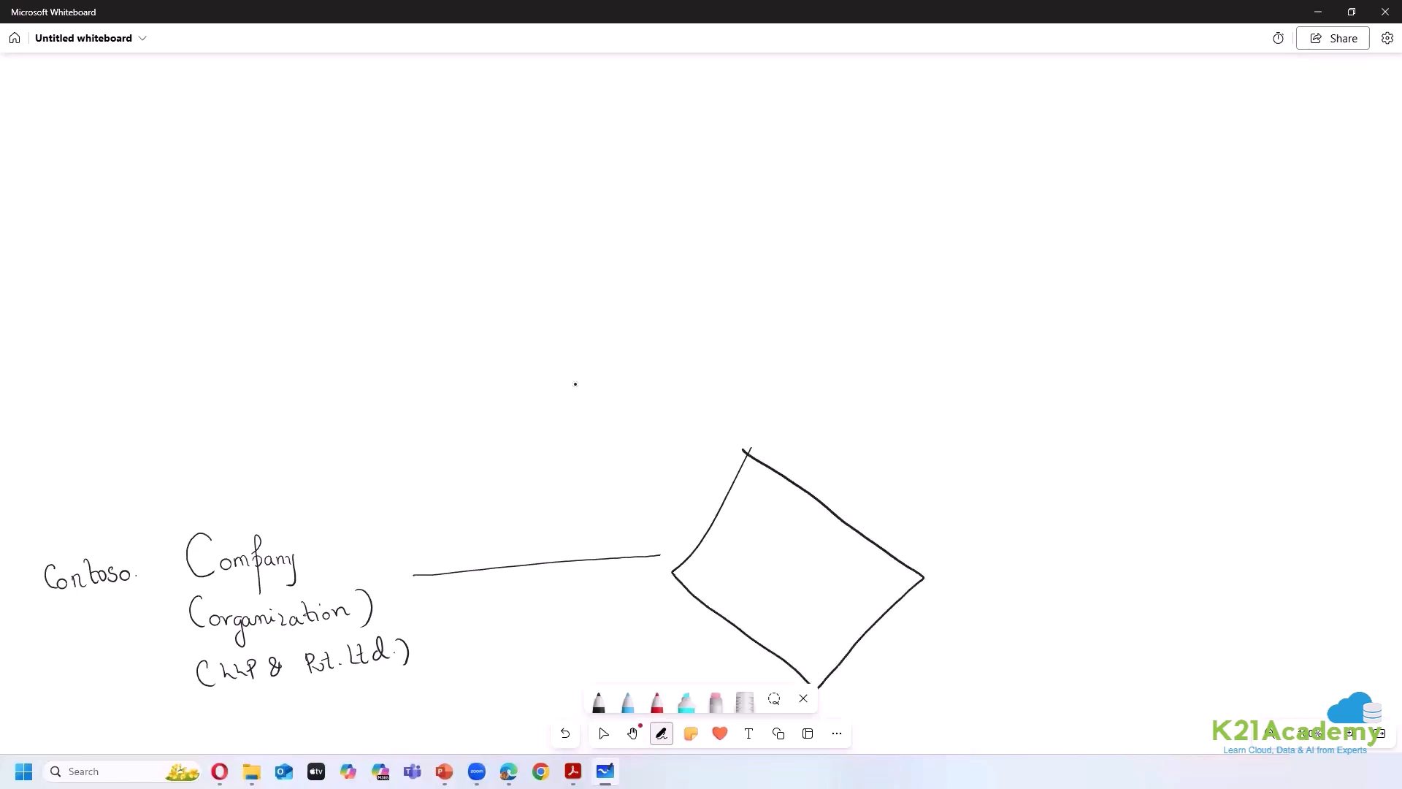
# - Handwrite "Contoso.com" in the middle of the diamond and "entra ID" above it
pyautogui.moveTo(759, 561)
pyautogui.mouseDown()
pyautogui.moveTo(760, 574)
pyautogui.moveTo(821, 564)
pyautogui.mouseUp()
pyautogui.click(830, 564)
pyautogui.moveTo(848, 561); pyautogui.dragTo(880, 566)
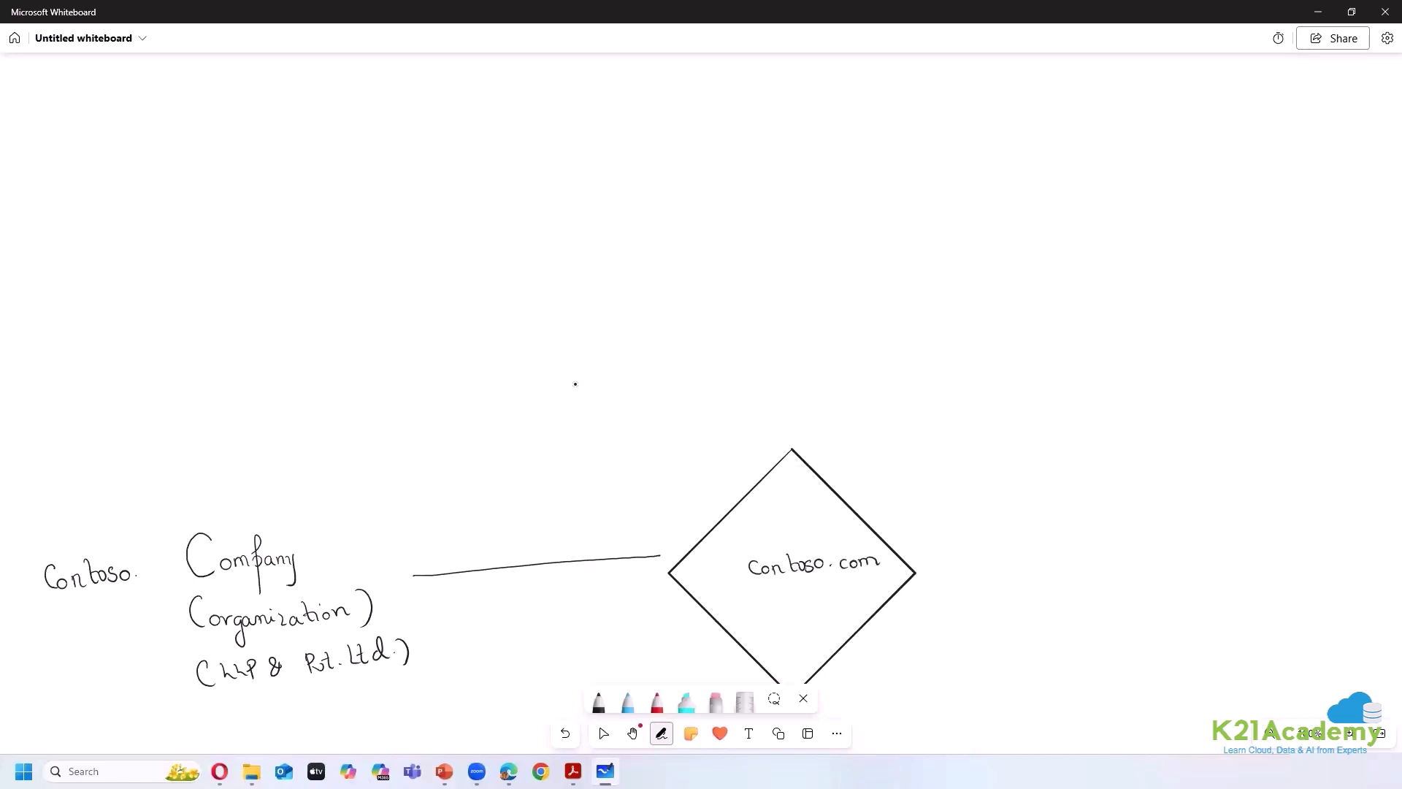
pyautogui.moveTo(752, 504); pyautogui.dragTo(775, 510)
pyautogui.moveTo(777, 491)
pyautogui.mouseDown()
pyautogui.moveTo(782, 509)
pyautogui.moveTo(789, 497)
pyautogui.mouseUp()
pyautogui.moveTo(788, 509); pyautogui.dragTo(835, 487)
pyautogui.moveTo(829, 488); pyautogui.dragTo(829, 504)
pyautogui.moveTo(824, 504); pyautogui.dragTo(836, 503)
pyautogui.moveTo(836, 486); pyautogui.dragTo(838, 503)
# - Handwrite a bulleted list of "employee", "Devices" and "SG" under Contoso.com inside the diamond
pyautogui.moveTo(726, 593); pyautogui.dragTo(723, 594)
pyautogui.moveTo(733, 597); pyautogui.dragTo(739, 600)
pyautogui.moveTo(740, 601); pyautogui.dragTo(762, 616)
pyautogui.moveTo(760, 590); pyautogui.dragTo(770, 600)
pyautogui.moveTo(776, 594); pyautogui.dragTo(782, 595)
pyautogui.moveTo(781, 590); pyautogui.dragTo(784, 613)
pyautogui.moveTo(795, 596); pyautogui.dragTo(816, 597)
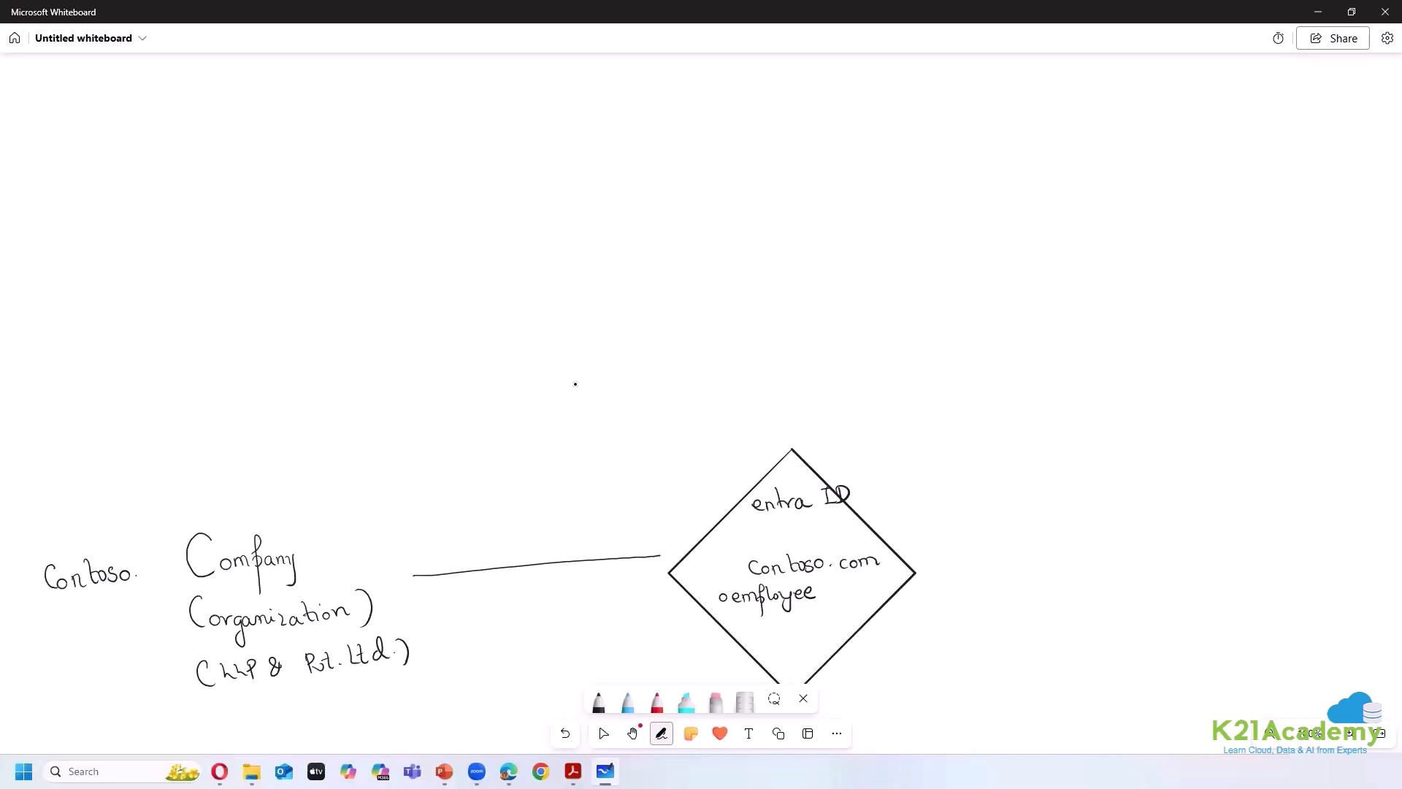
pyautogui.moveTo(740, 618); pyautogui.dragTo(749, 629)
pyautogui.moveTo(755, 626); pyautogui.dragTo(773, 630)
pyautogui.moveTo(775, 624); pyautogui.dragTo(792, 631)
pyautogui.moveTo(797, 626)
pyautogui.mouseDown()
pyautogui.moveTo(755, 651)
pyautogui.moveTo(767, 660)
pyautogui.mouseUp()
pyautogui.moveTo(790, 641)
pyautogui.mouseDown()
pyautogui.moveTo(787, 658)
pyautogui.moveTo(799, 648)
pyautogui.mouseUp()
pyautogui.moveTo(799, 648); pyautogui.dragTo(800, 663)
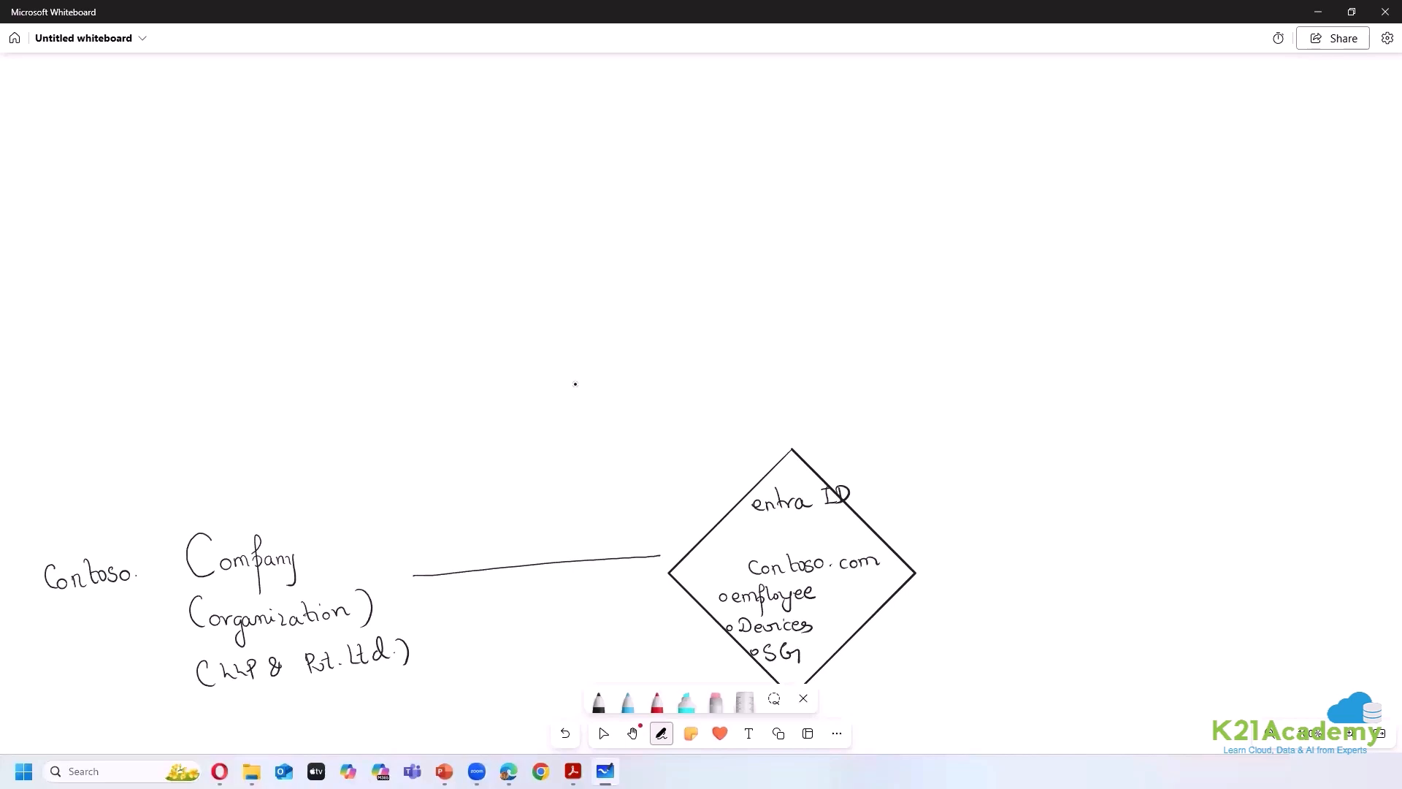
# - Handwrite "(Tenant)" directly below the diamond
pyautogui.press('Escape')
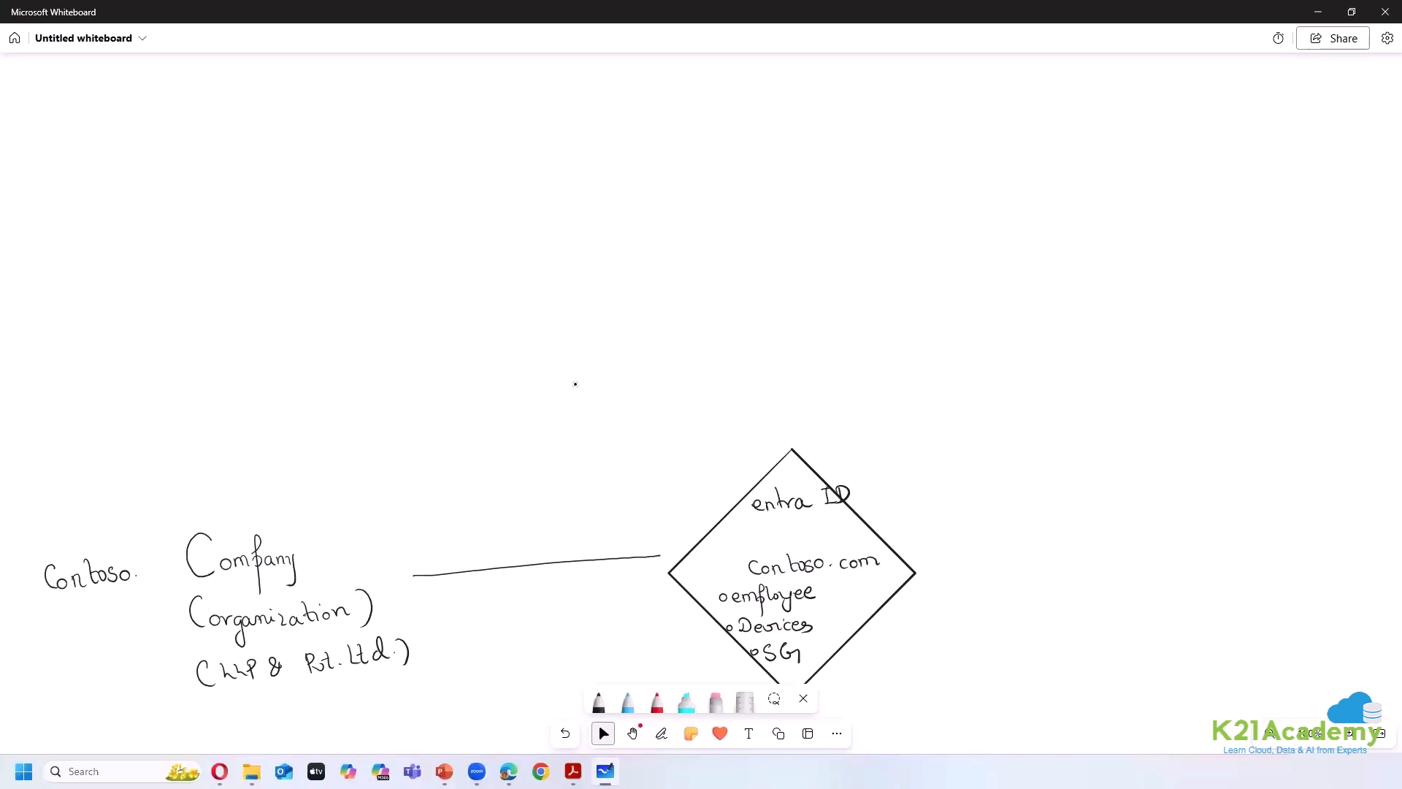
pyautogui.moveTo(1008, 634)
pyautogui.mouseDown()
pyautogui.moveTo(956, 453)
pyautogui.moveTo(1061, 526)
pyautogui.mouseUp()
pyautogui.click(633, 733)
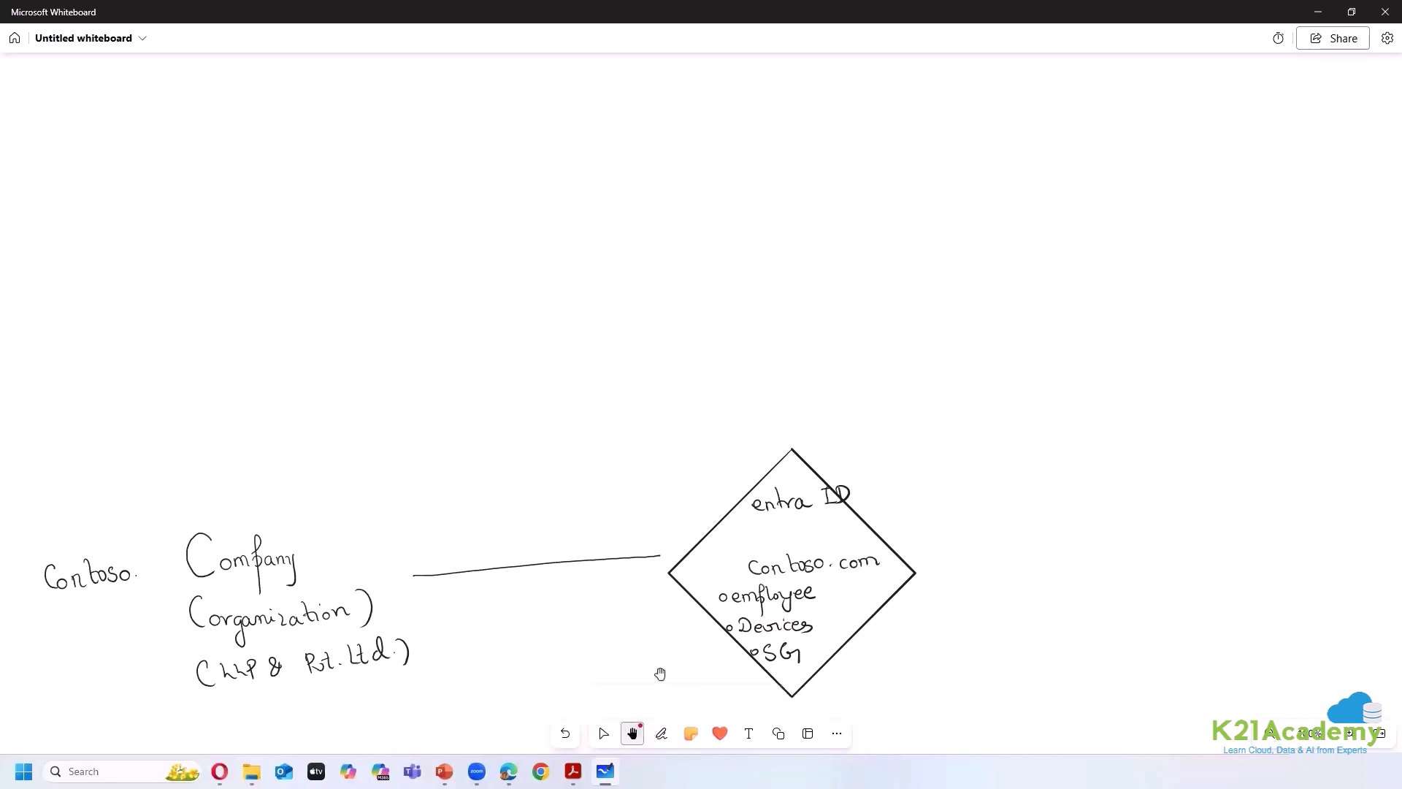
pyautogui.moveTo(637, 625); pyautogui.dragTo(575, 469)
pyautogui.hotkey('alt', 'w')
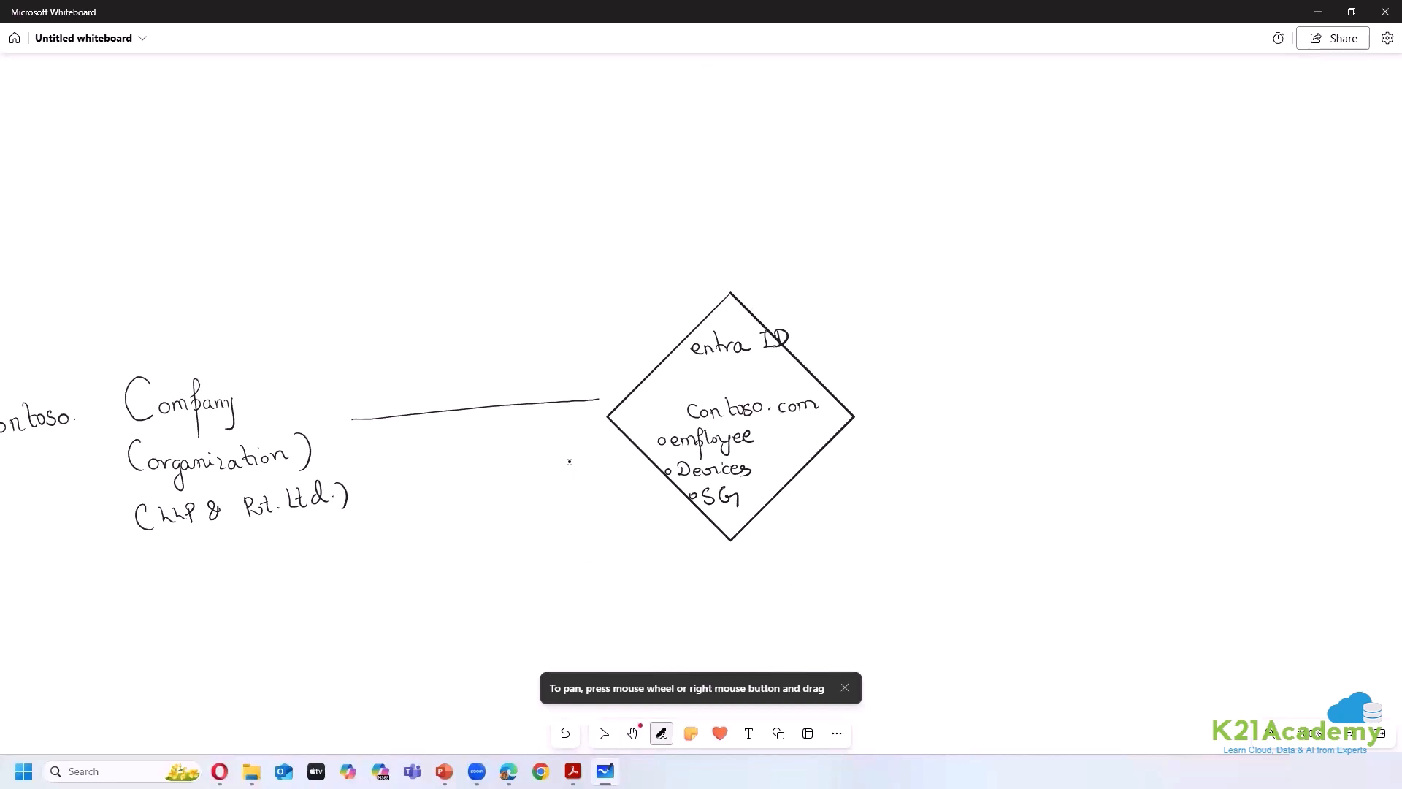
pyautogui.moveTo(689, 546)
pyautogui.mouseDown()
pyautogui.moveTo(676, 557)
pyautogui.moveTo(689, 586)
pyautogui.moveTo(720, 582)
pyautogui.mouseUp()
pyautogui.moveTo(706, 551); pyautogui.dragTo(729, 549)
pyautogui.moveTo(730, 573); pyautogui.dragTo(791, 575)
pyautogui.moveTo(797, 541)
pyautogui.mouseDown()
pyautogui.moveTo(796, 573)
pyautogui.moveTo(809, 569)
pyautogui.mouseUp()
pyautogui.moveTo(782, 561)
pyautogui.mouseDown()
pyautogui.moveTo(806, 557)
pyautogui.moveTo(820, 586)
pyautogui.mouseUp()
pyautogui.hotkey('alt', 'w')
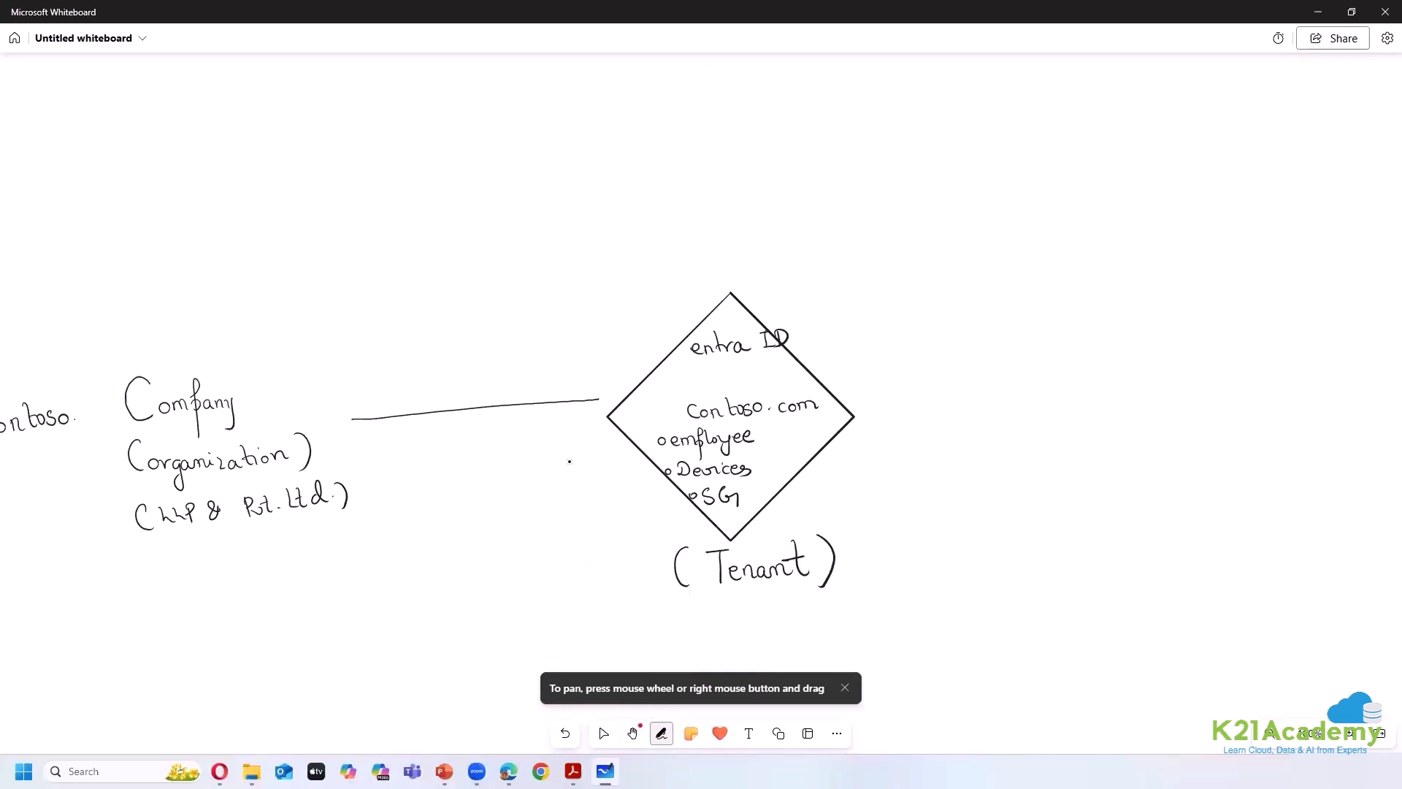
# - Put quotation marks around Contoso.com and annotate it with an arrow and "custom domain name" in quotes
pyautogui.moveTo(678, 405); pyautogui.dragTo(678, 413)
pyautogui.moveTo(820, 391); pyautogui.dragTo(819, 400)
pyautogui.moveTo(744, 397)
pyautogui.mouseDown()
pyautogui.moveTo(747, 380)
pyautogui.moveTo(787, 387)
pyautogui.mouseUp()
pyautogui.moveTo(786, 381); pyautogui.dragTo(834, 385)
pyautogui.moveTo(839, 376)
pyautogui.mouseDown()
pyautogui.moveTo(885, 386)
pyautogui.moveTo(972, 371)
pyautogui.mouseUp()
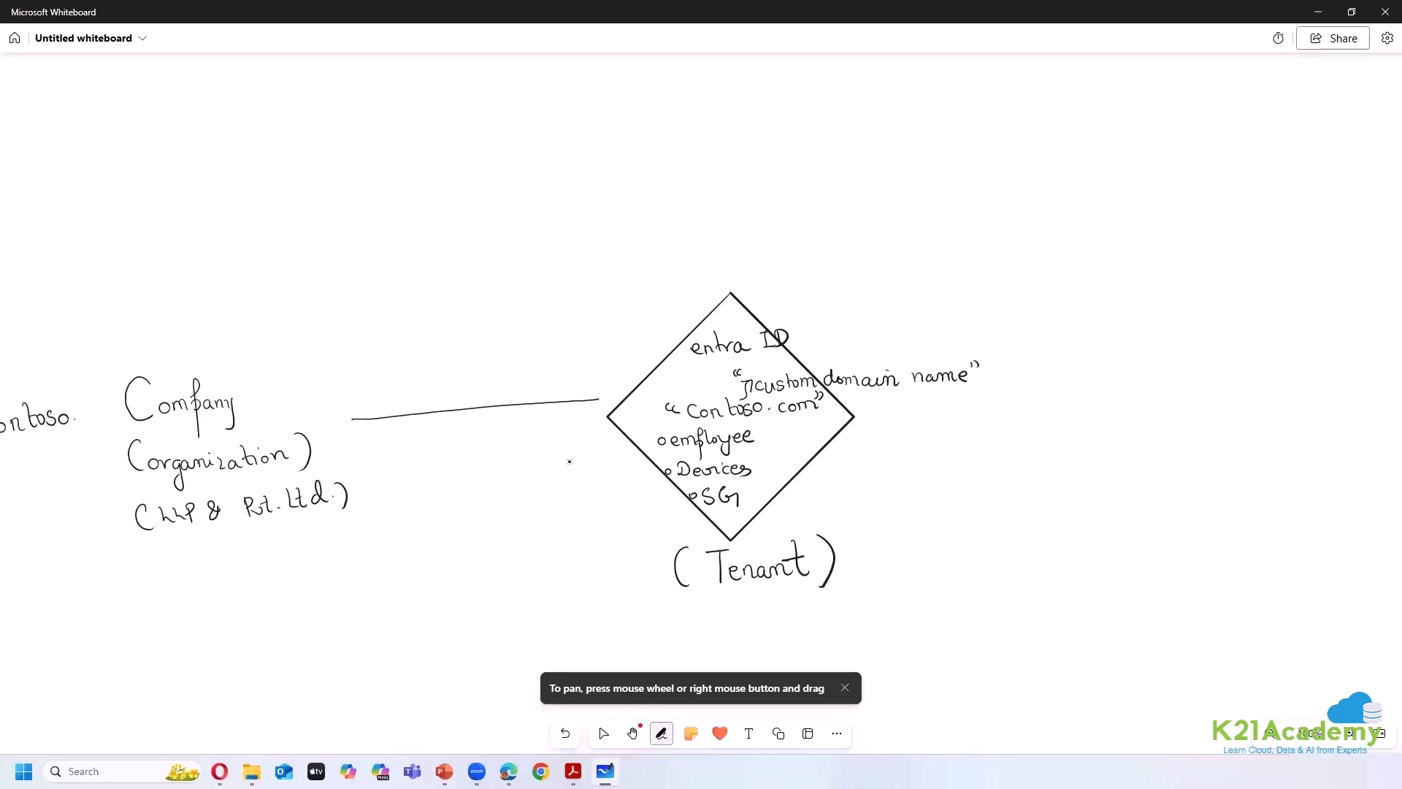
# - Handwrite "xyz.onmicrosoft.com" below the Tenant label and "(ddn)" beneath it
pyautogui.moveTo(679, 613)
pyautogui.mouseDown()
pyautogui.moveTo(670, 622)
pyautogui.moveTo(687, 622)
pyautogui.mouseUp()
pyautogui.moveTo(689, 613)
pyautogui.mouseDown()
pyautogui.moveTo(696, 642)
pyautogui.moveTo(713, 623)
pyautogui.moveTo(762, 618)
pyautogui.mouseUp()
pyautogui.click(720, 620)
pyautogui.moveTo(824, 609)
pyautogui.mouseDown()
pyautogui.moveTo(834, 628)
pyautogui.moveTo(847, 611)
pyautogui.mouseUp()
pyautogui.moveTo(851, 597); pyautogui.dragTo(853, 627)
pyautogui.moveTo(845, 606); pyautogui.dragTo(931, 609)
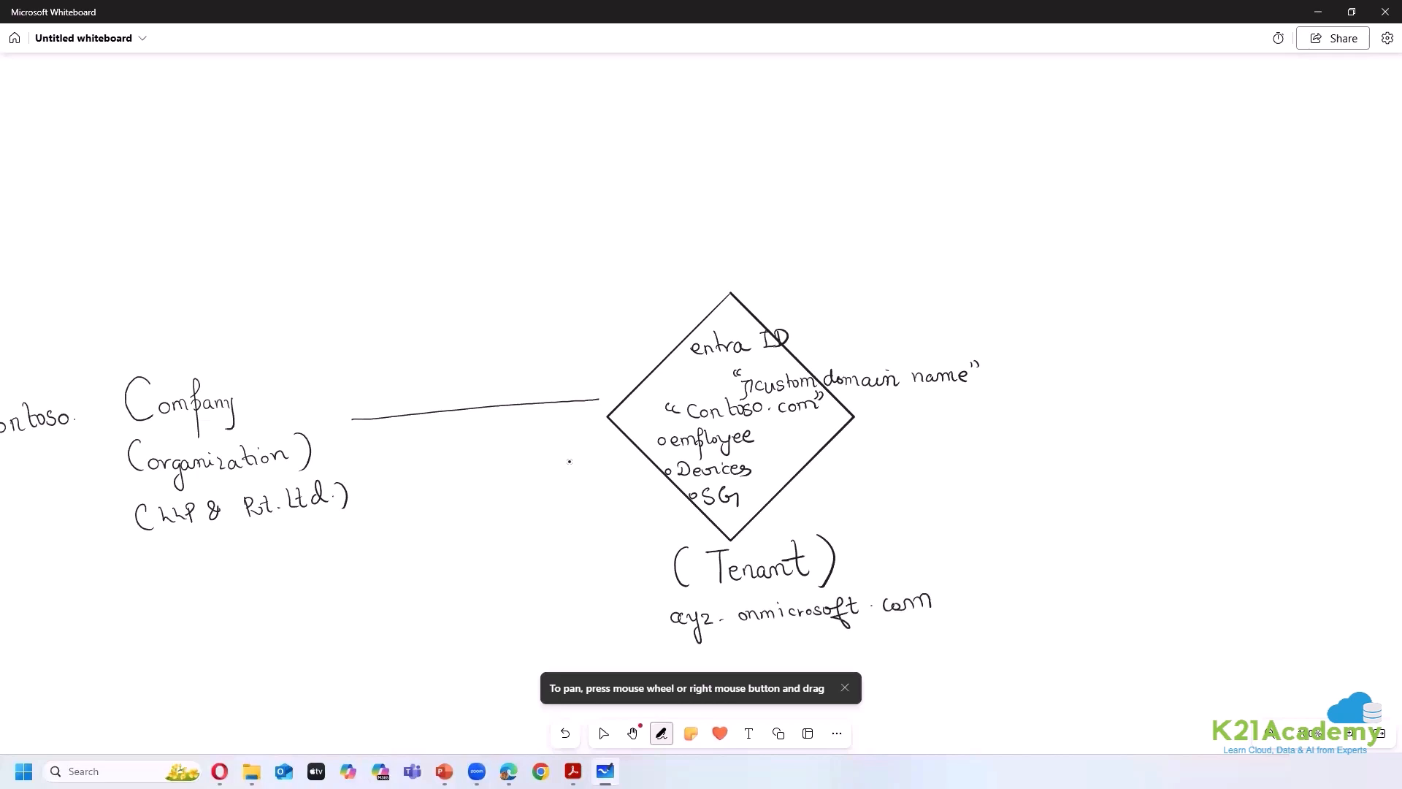
pyautogui.moveTo(760, 640)
pyautogui.mouseDown()
pyautogui.moveTo(758, 654)
pyautogui.moveTo(783, 655)
pyautogui.moveTo(799, 632)
pyautogui.moveTo(815, 651)
pyautogui.mouseUp()
pyautogui.moveTo(819, 632); pyautogui.dragTo(820, 655)
# - Erase "domain" from the custom domain name note and "ddn" from its parentheses, and handwrite new text in both gaps
pyautogui.click(715, 706)
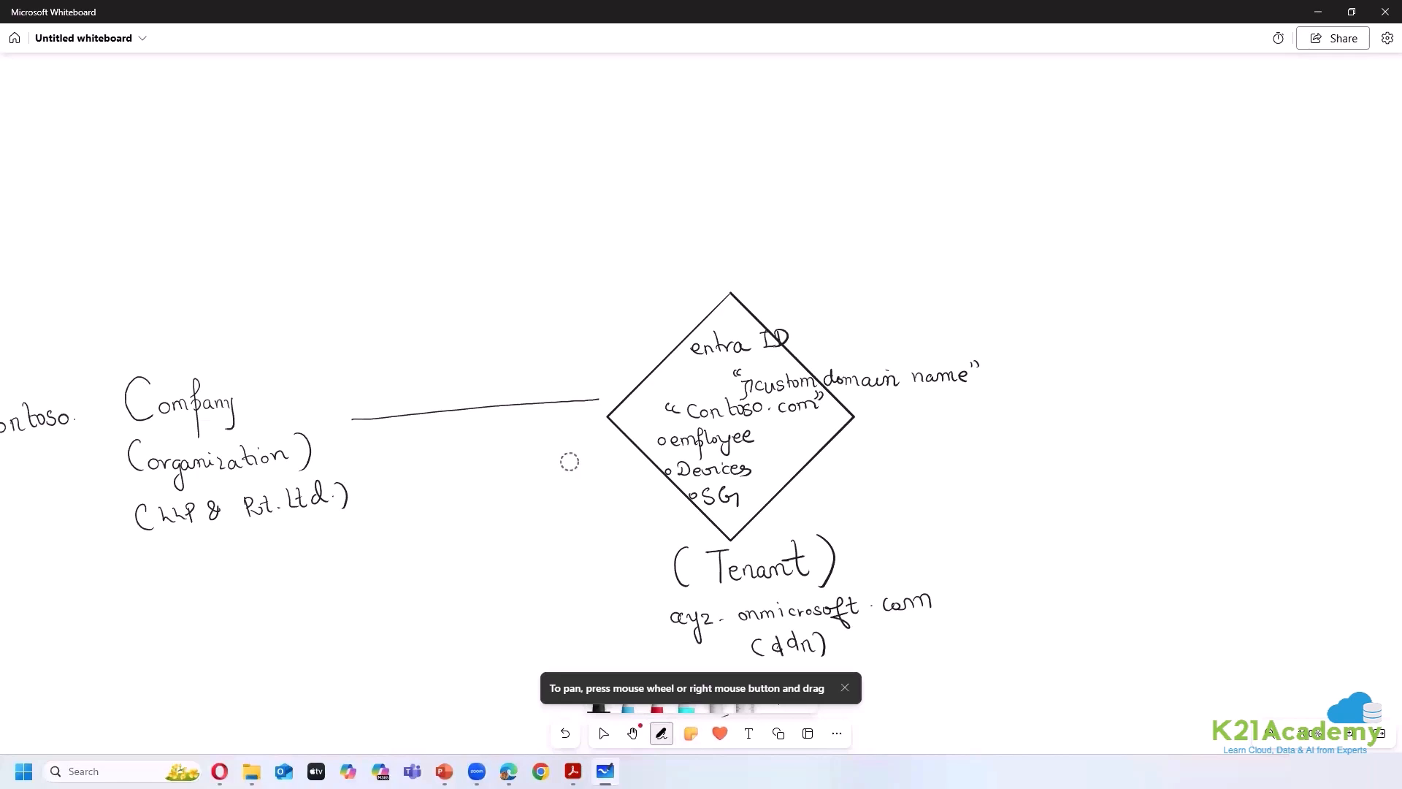
pyautogui.moveTo(828, 380); pyautogui.dragTo(896, 379)
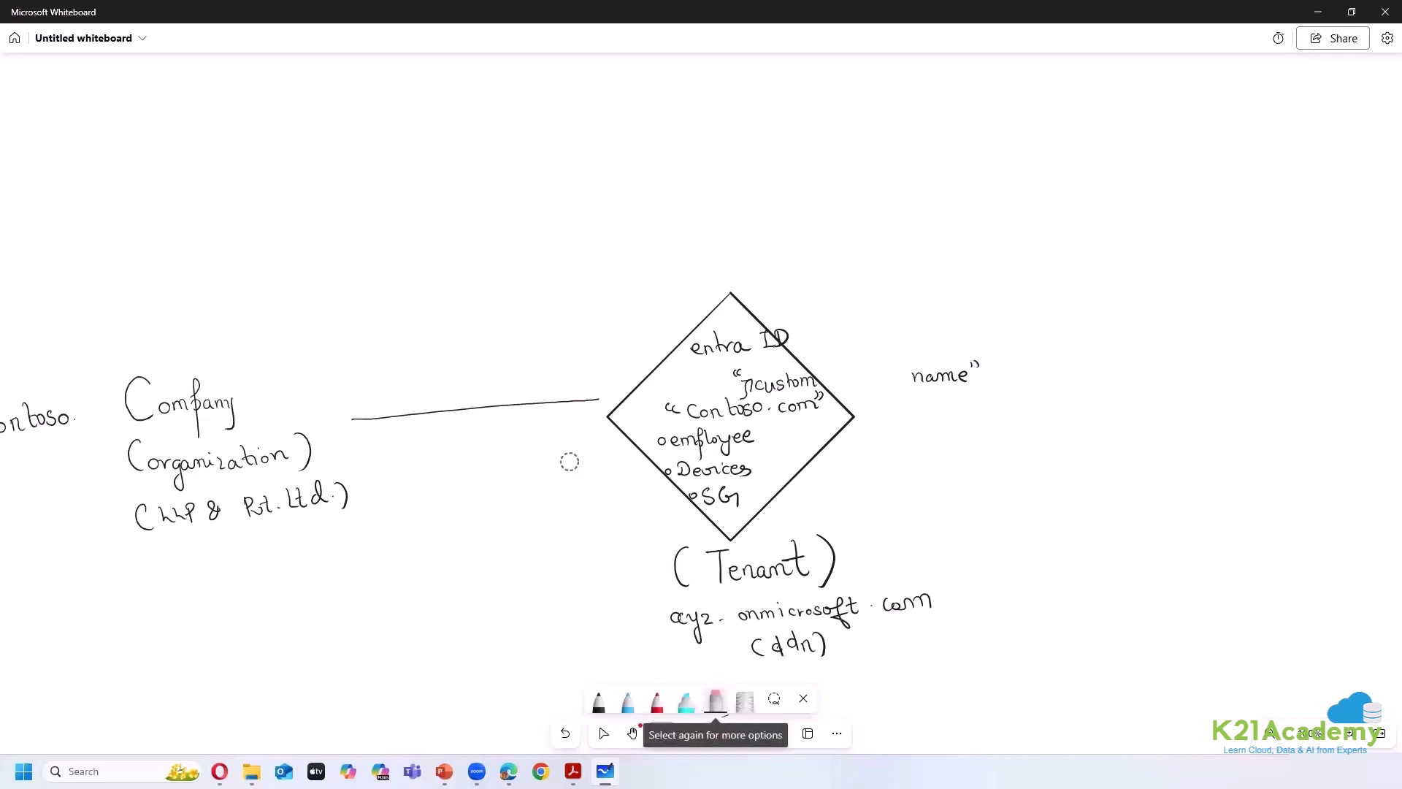
pyautogui.moveTo(775, 646); pyautogui.dragTo(812, 644)
pyautogui.click(598, 704)
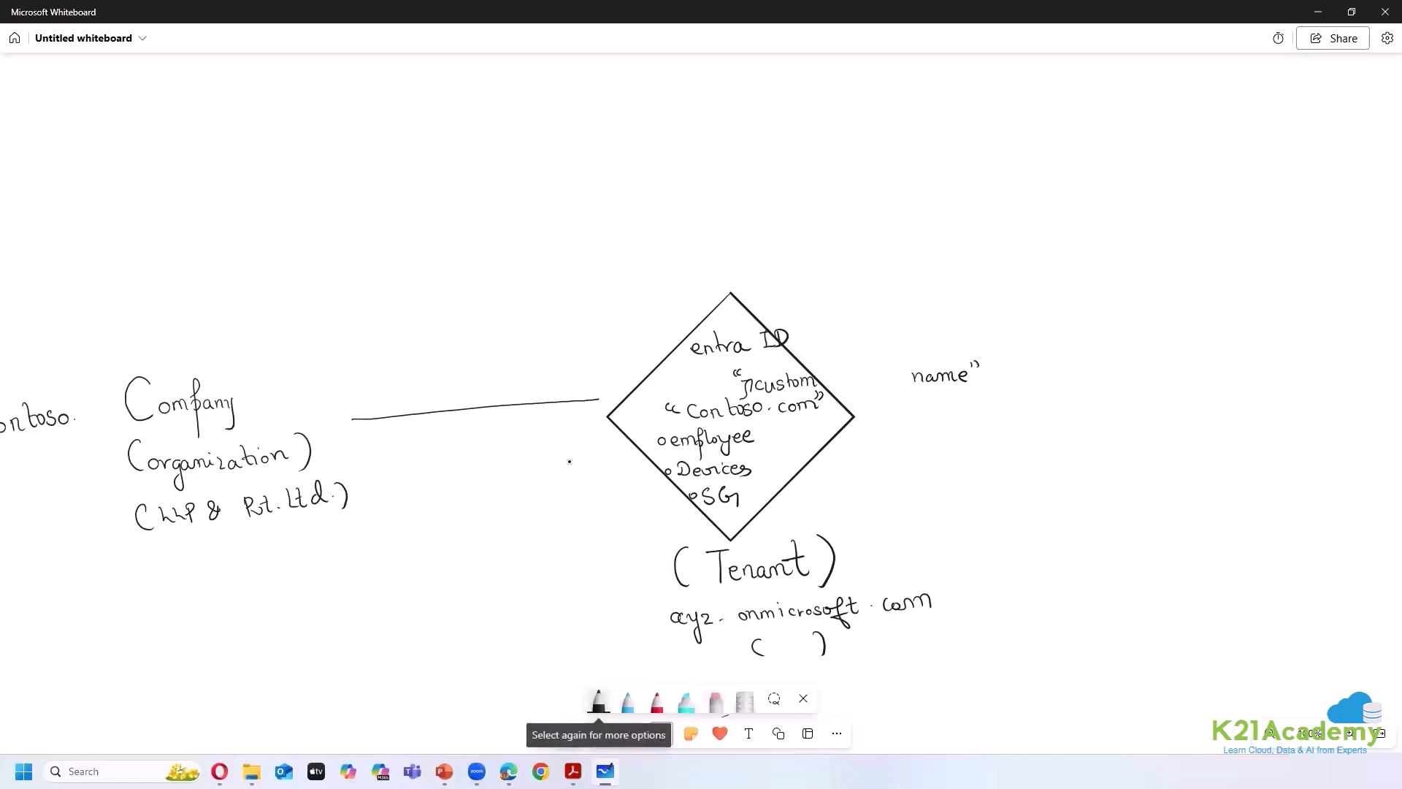
pyautogui.moveTo(832, 365)
pyautogui.mouseDown()
pyautogui.moveTo(841, 382)
pyautogui.moveTo(908, 362)
pyautogui.mouseUp()
pyautogui.moveTo(771, 641); pyautogui.dragTo(813, 642)
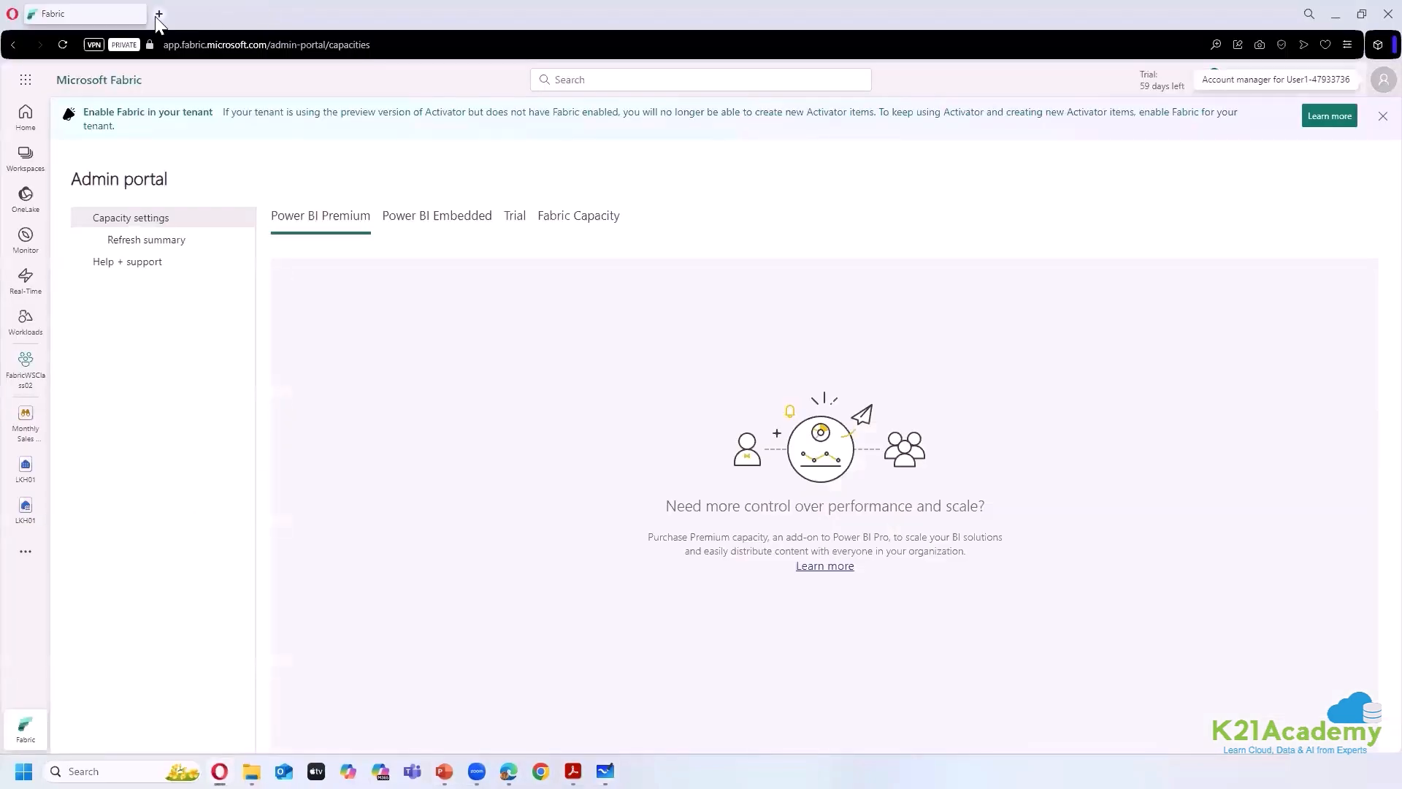
# - Switch back to the browser and open godaddy.com in a new tab
pyautogui.click(156, 16)
pyautogui.write('godad')
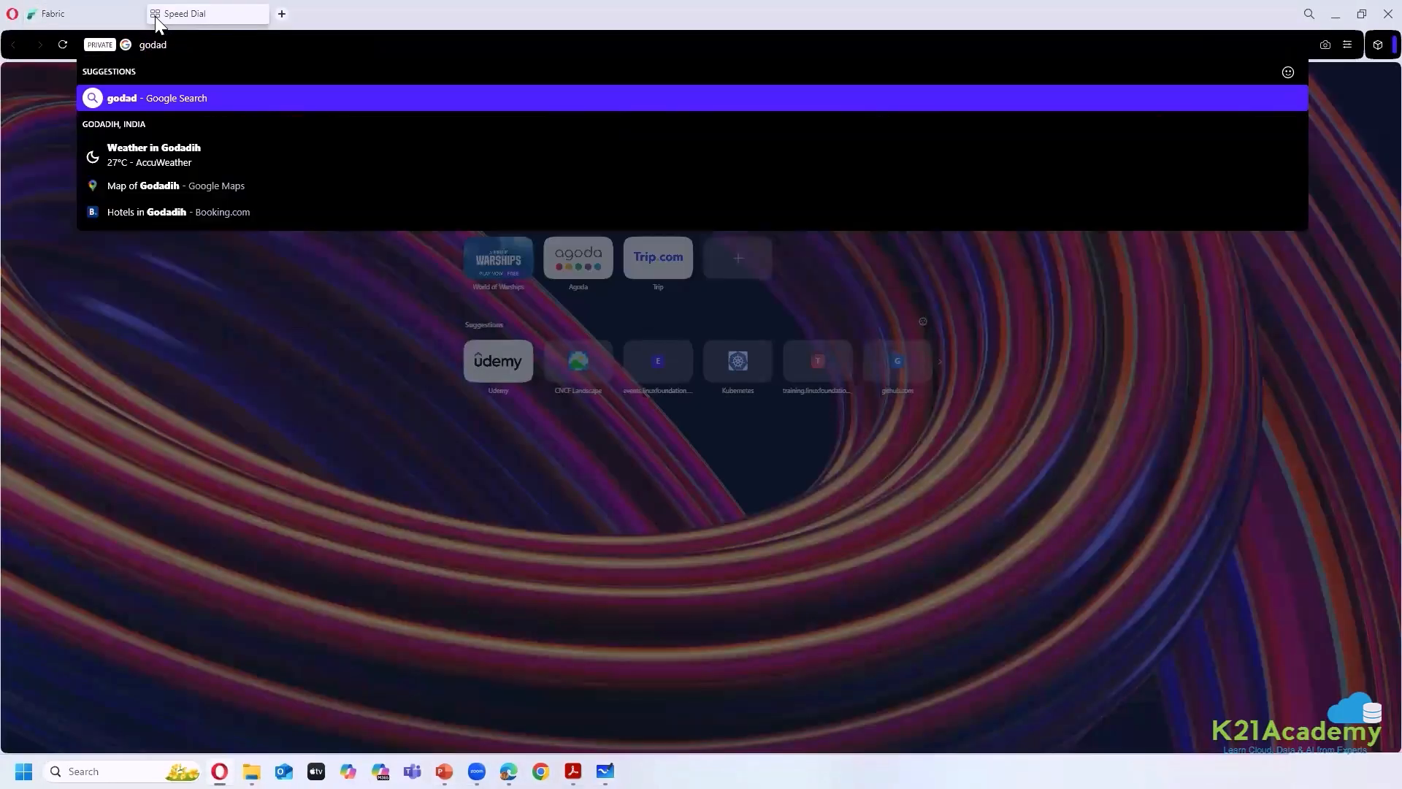
pyautogui.write('dy.con')
pyautogui.press('BackSpace')
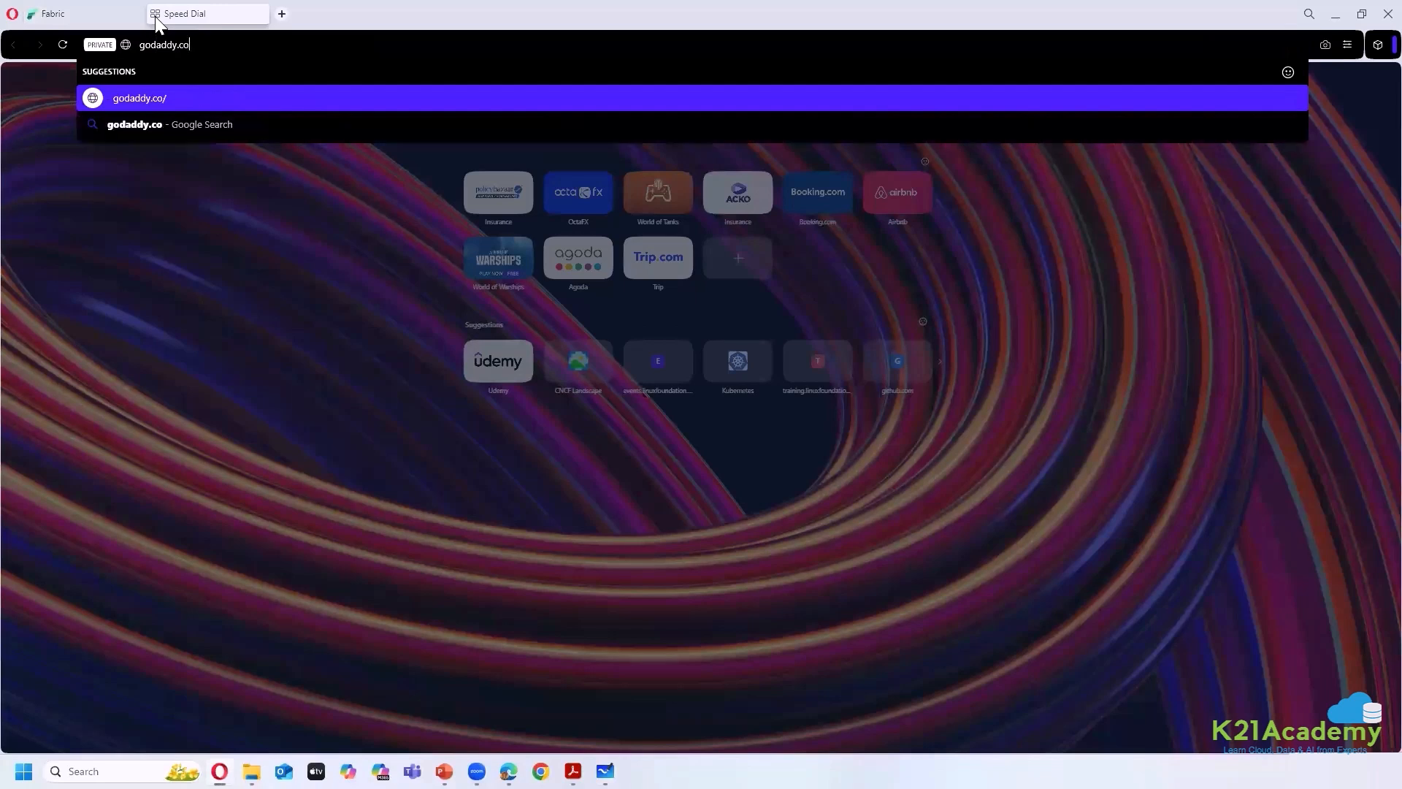
pyautogui.write('m')
pyautogui.press('Return')
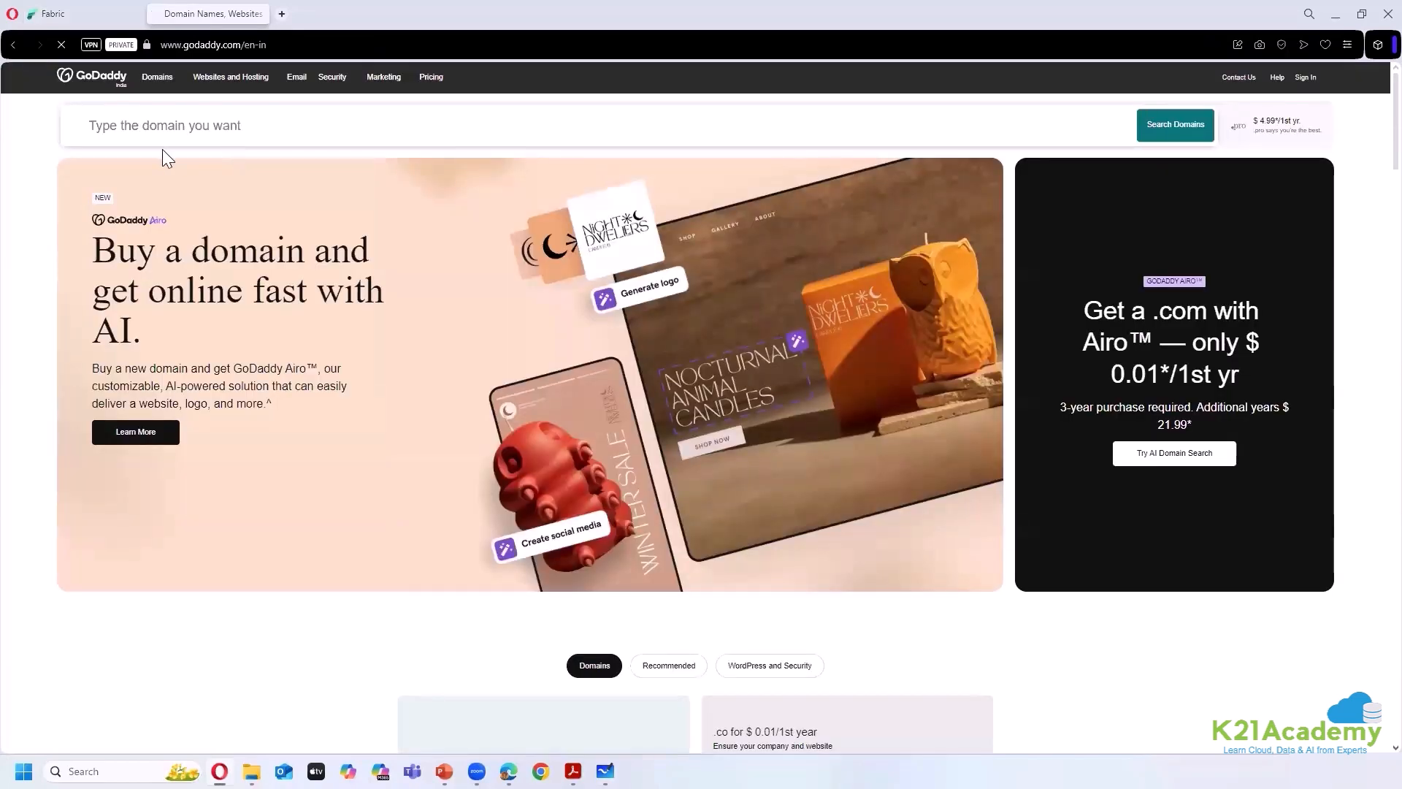
# - Search GoDaddy for the domain crazyclouds.com
pyautogui.click(147, 126)
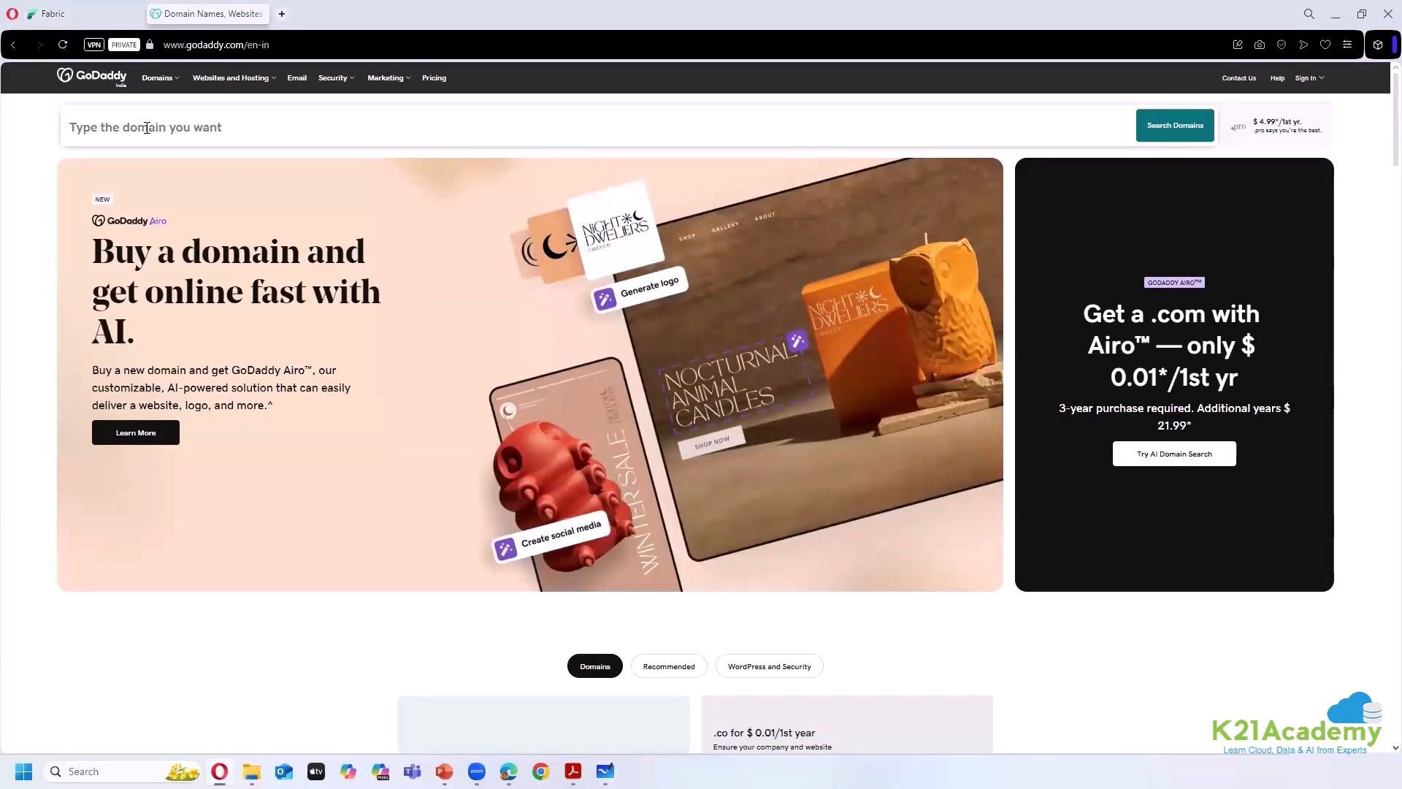
pyautogui.write('razy')
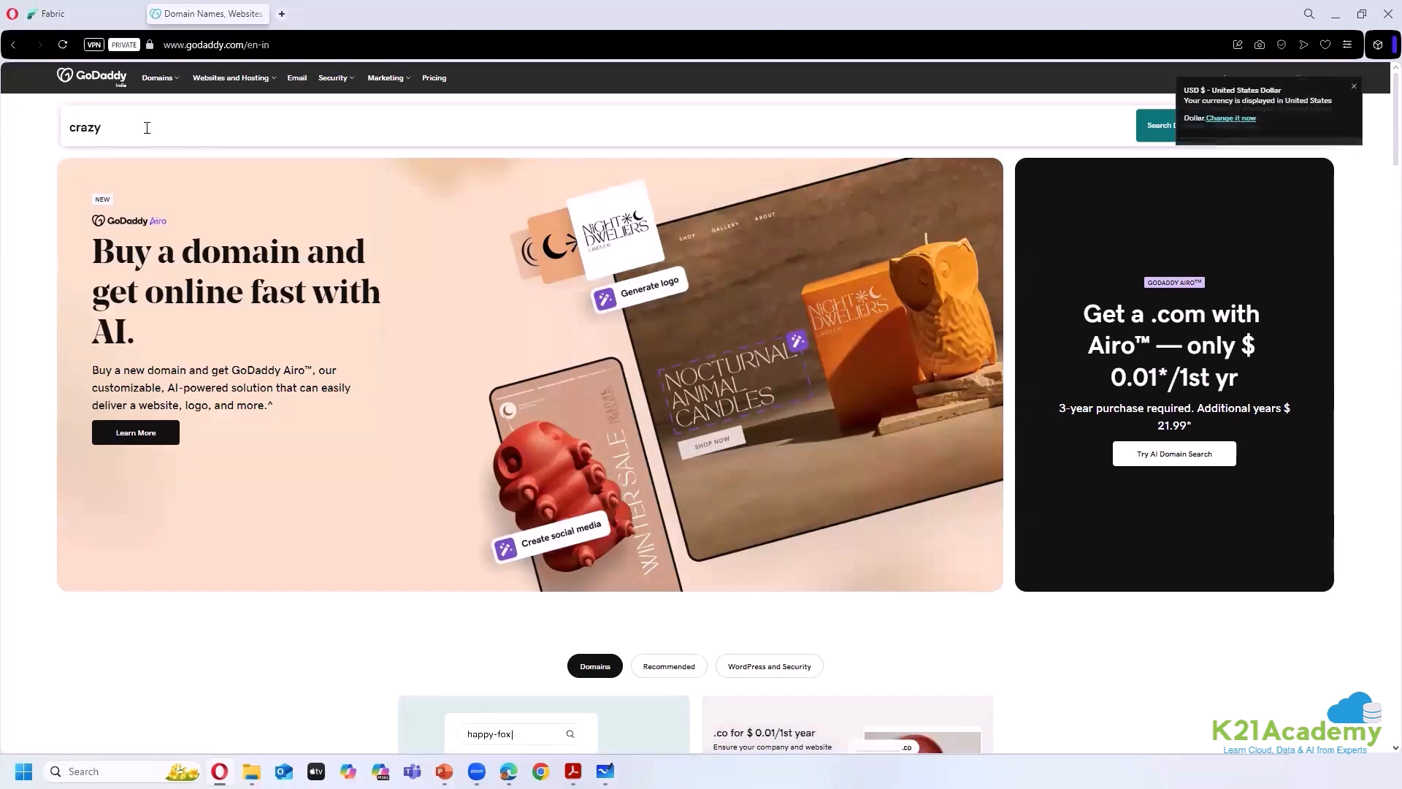
pyautogui.write('cloudsolutio')
pyautogui.press('BackSpace')
pyautogui.press('BackSpace')
pyautogui.press('BackSpace')
pyautogui.press('BackSpace')
pyautogui.press('BackSpace')
pyautogui.press('BackSpace')
pyautogui.press('BackSpace')
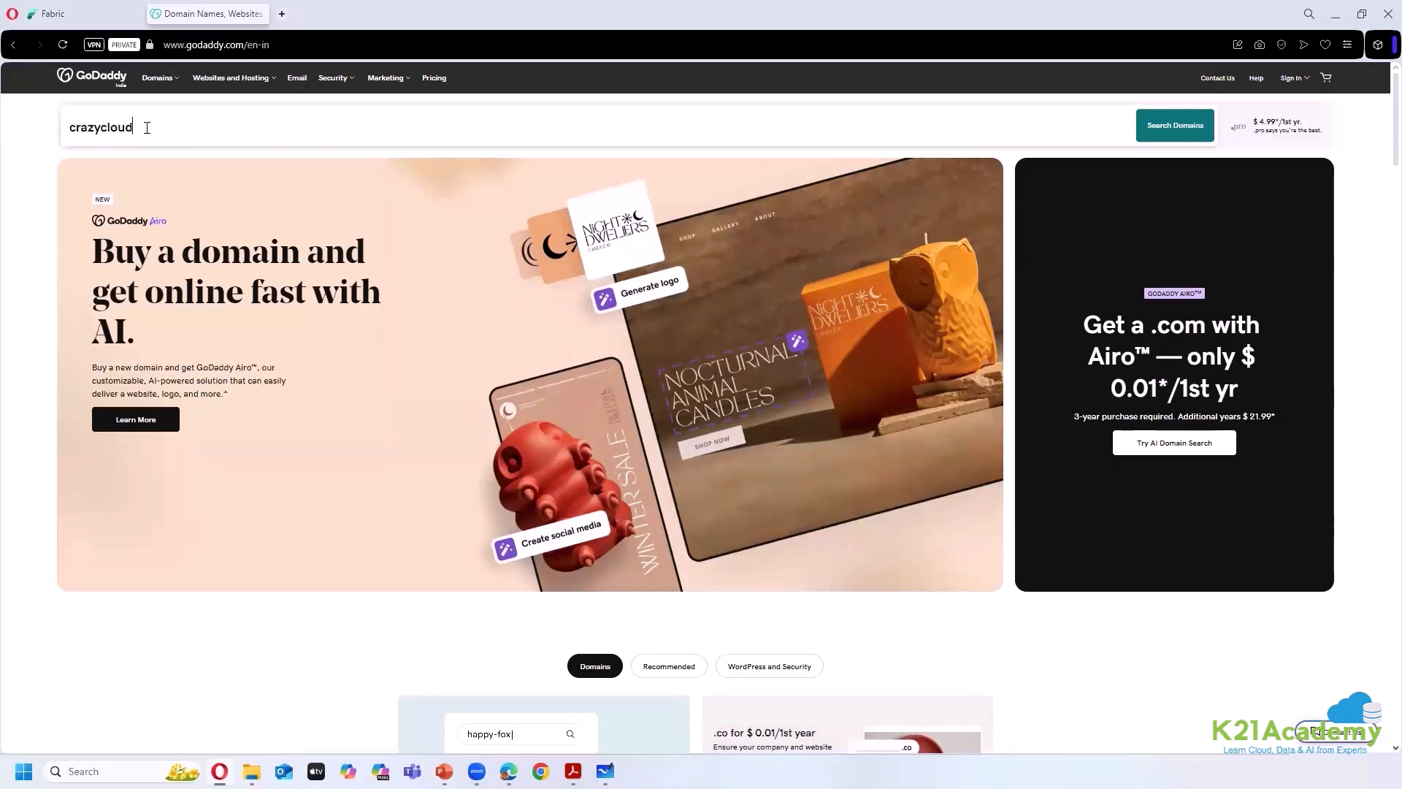
pyautogui.write('s.com')
pyautogui.press('Return')
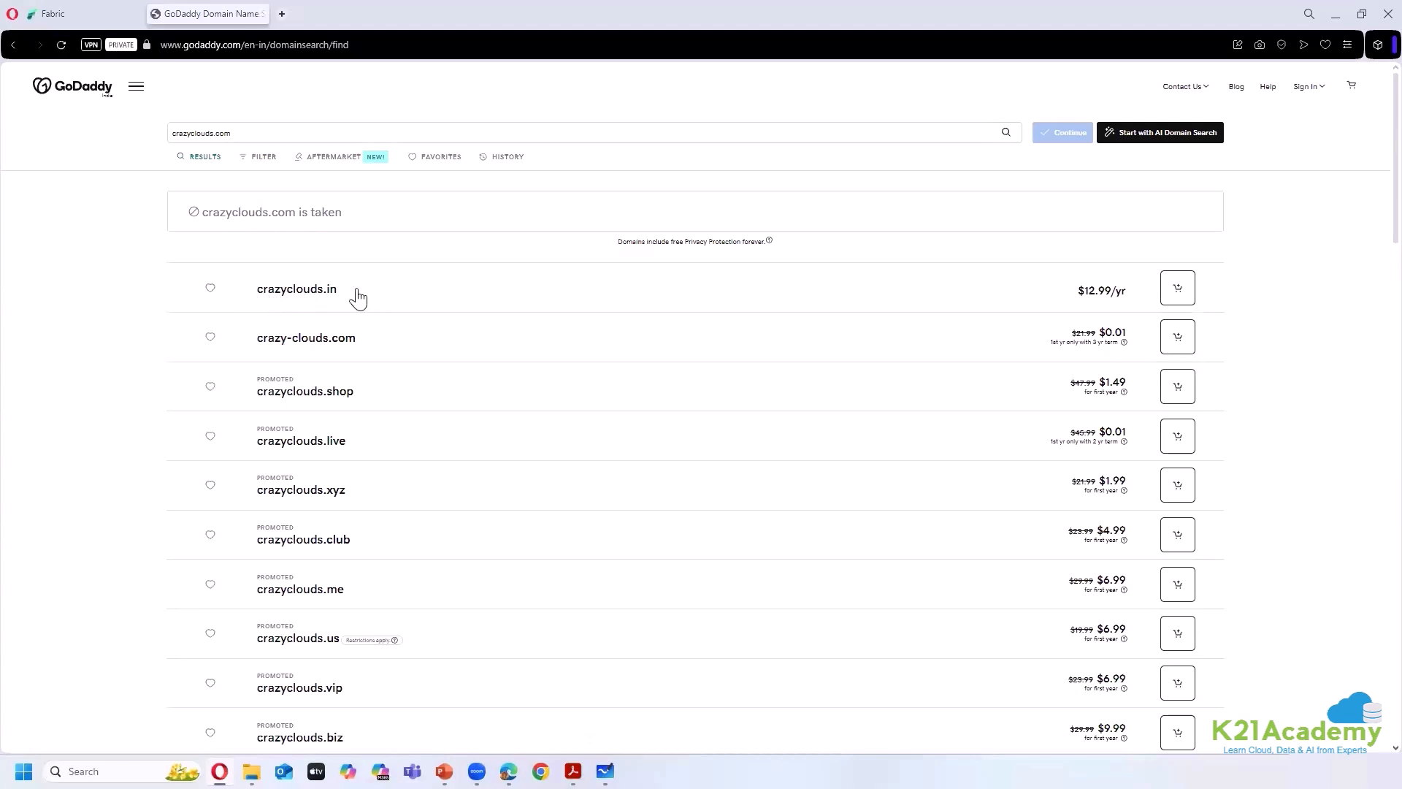
# - Highlight crazyclouds.in in the domain results and expand its details
pyautogui.moveTo(360, 297); pyautogui.dragTo(229, 290)
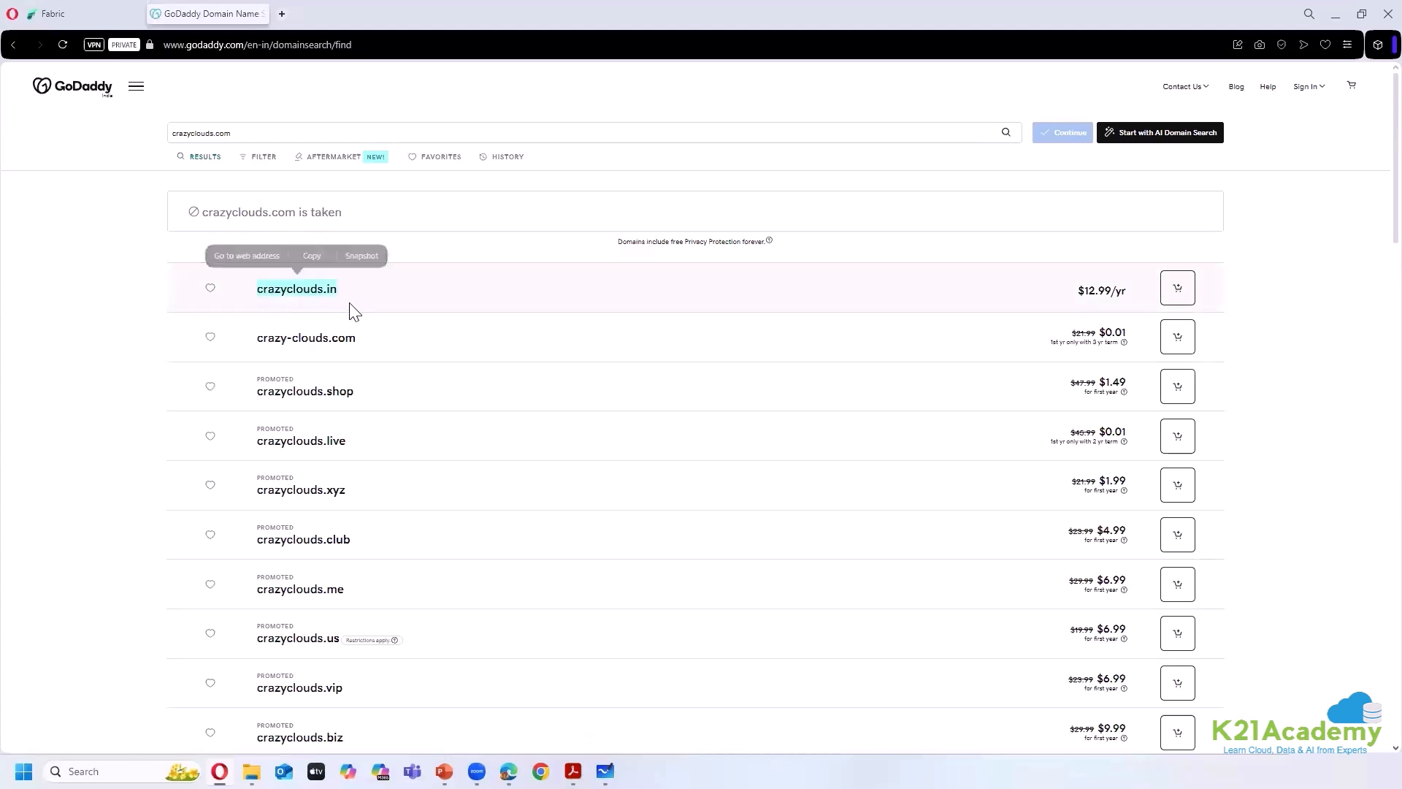
pyautogui.rightClick(308, 288)
pyautogui.click(67, 338)
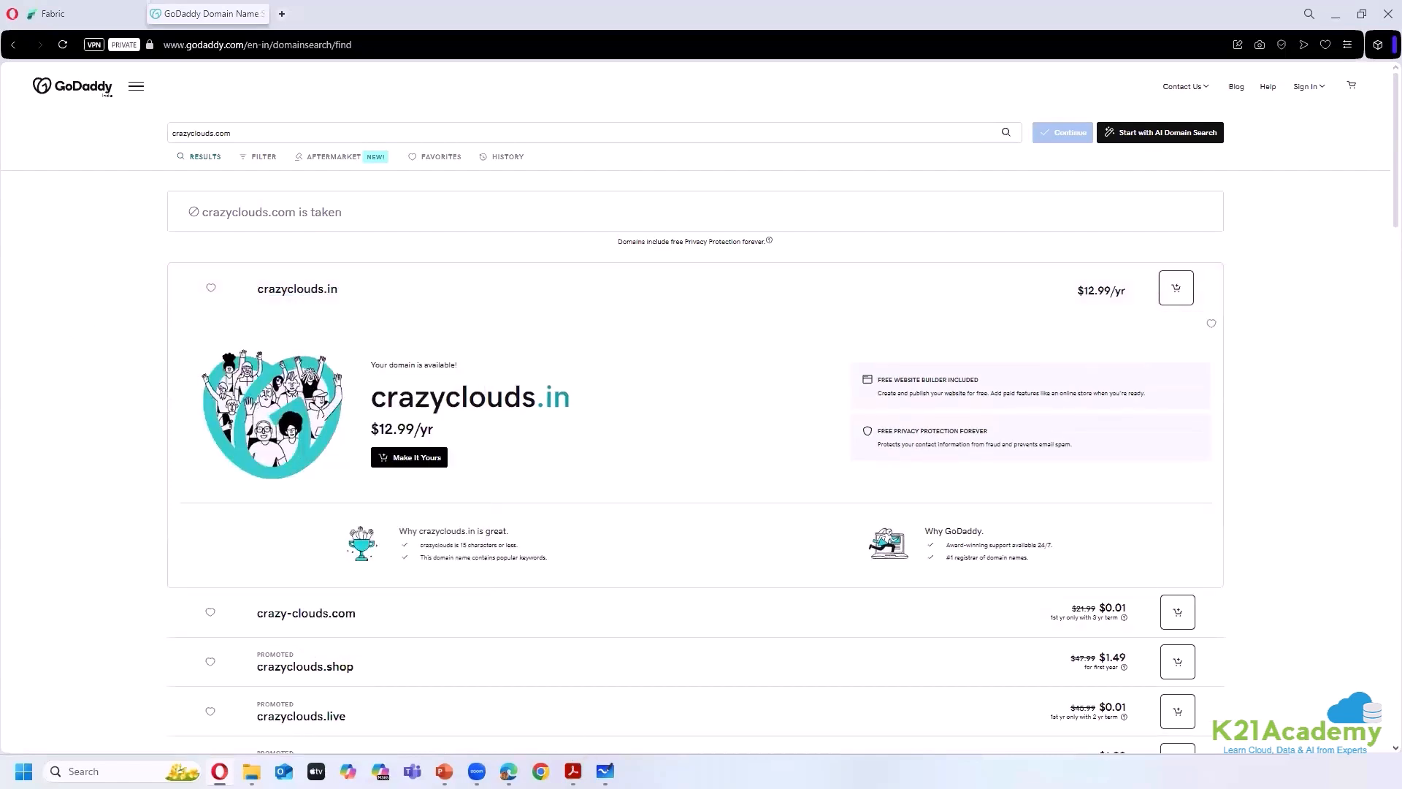
# - Switch to the whiteboard, enclose the xyz.onmicrosoft.com note in curly braces and add a check mark beside it
pyautogui.click(605, 771)
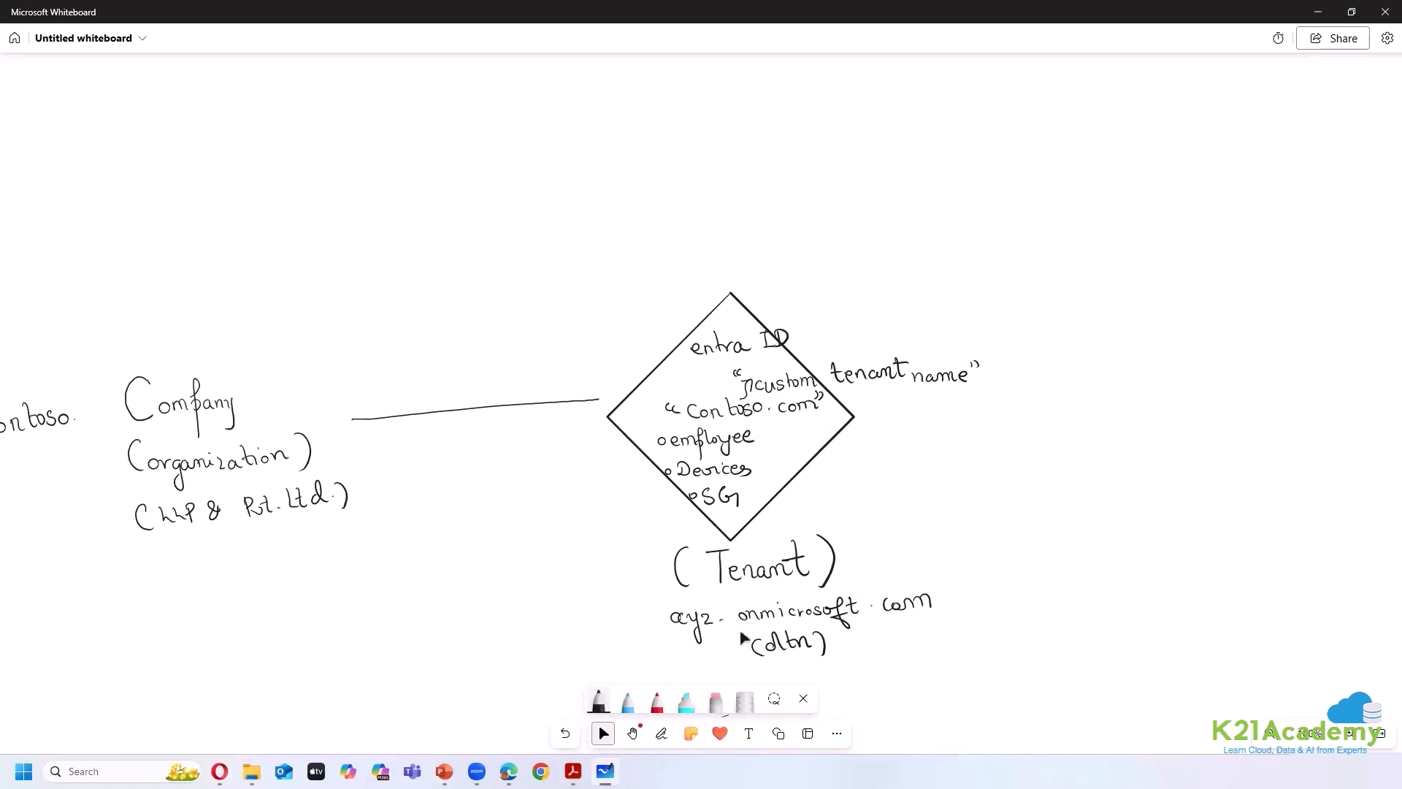
pyautogui.hotkey('alt', 'w')
pyautogui.moveTo(644, 617)
pyautogui.mouseDown()
pyautogui.moveTo(661, 612)
pyautogui.moveTo(685, 669)
pyautogui.mouseUp()
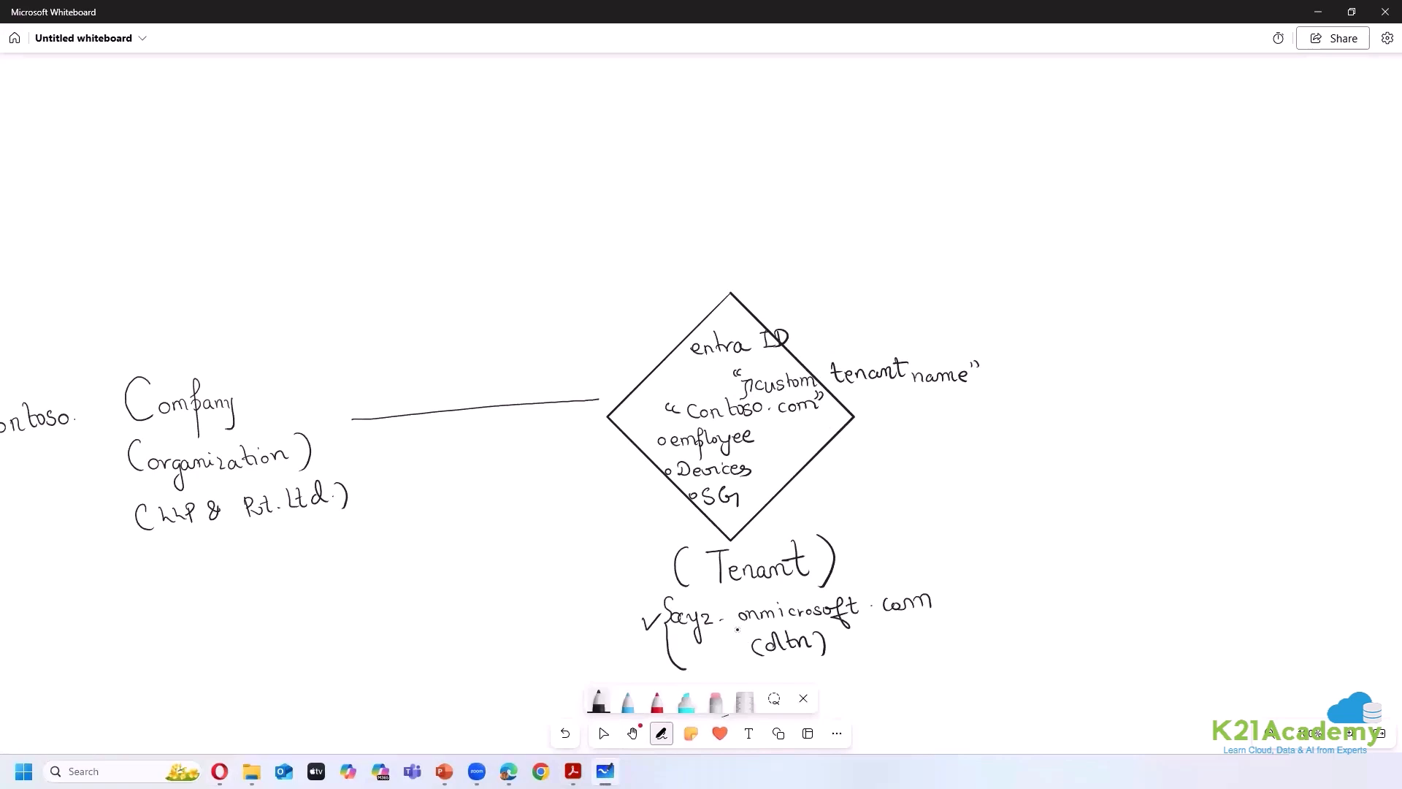
pyautogui.moveTo(943, 575); pyautogui.dragTo(943, 673)
# - Draw an arrow from the Entra ID diamond to a new large rectangle and handwrite "onelake" beneath the rectangle
pyautogui.moveTo(854, 416)
pyautogui.mouseDown()
pyautogui.moveTo(1148, 396)
pyautogui.moveTo(1133, 416)
pyautogui.mouseUp()
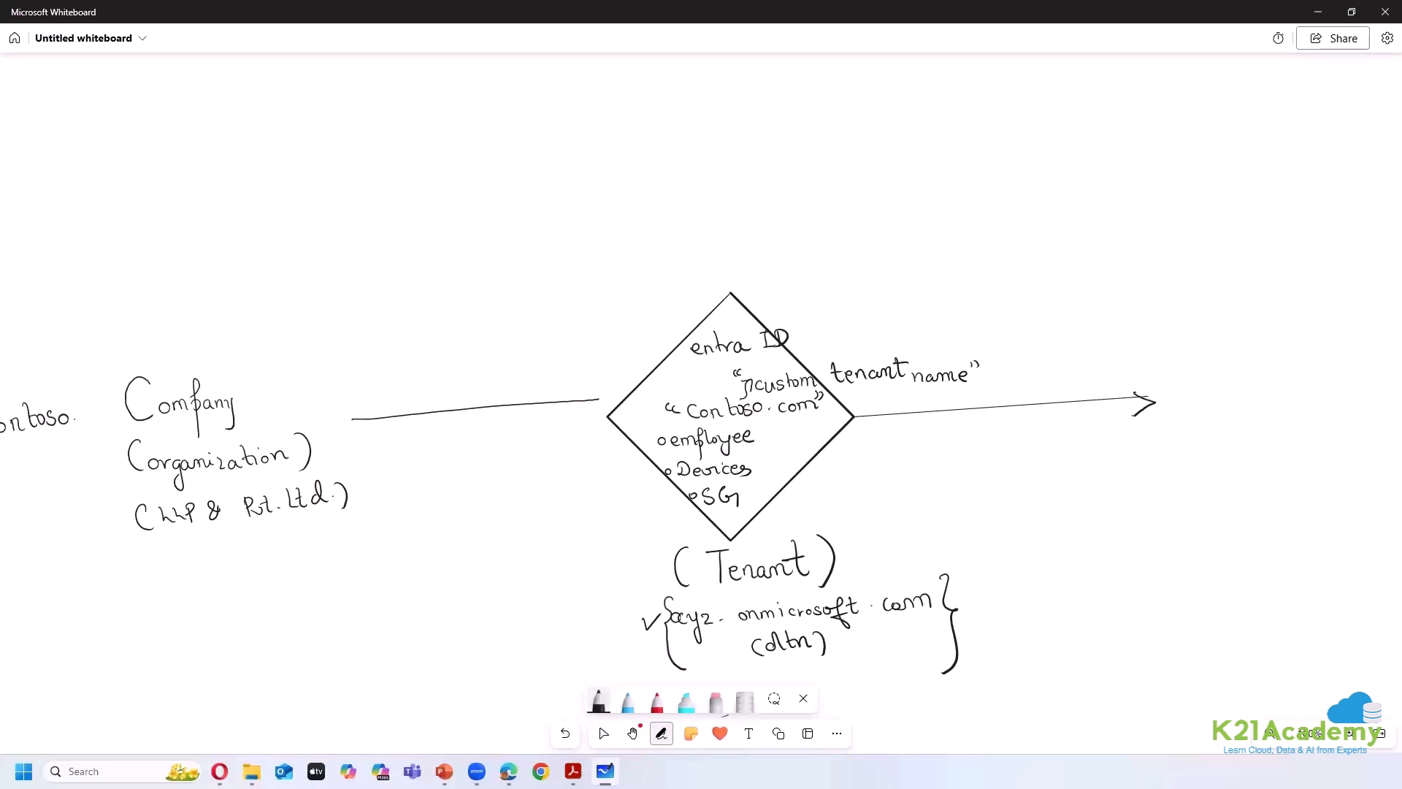
pyautogui.press('Escape')
pyautogui.click(632, 733)
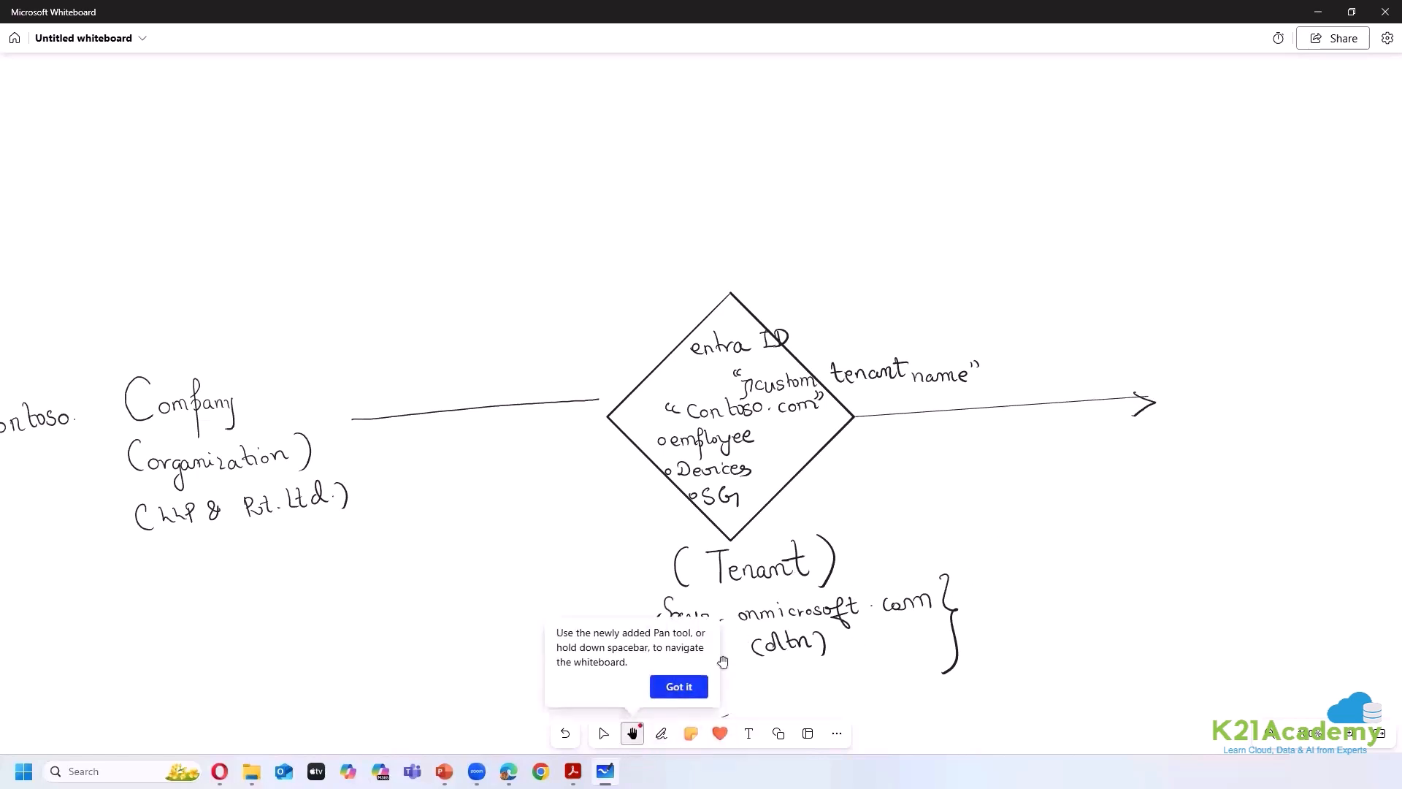
pyautogui.click(679, 687)
pyautogui.moveTo(755, 463); pyautogui.dragTo(255, 386)
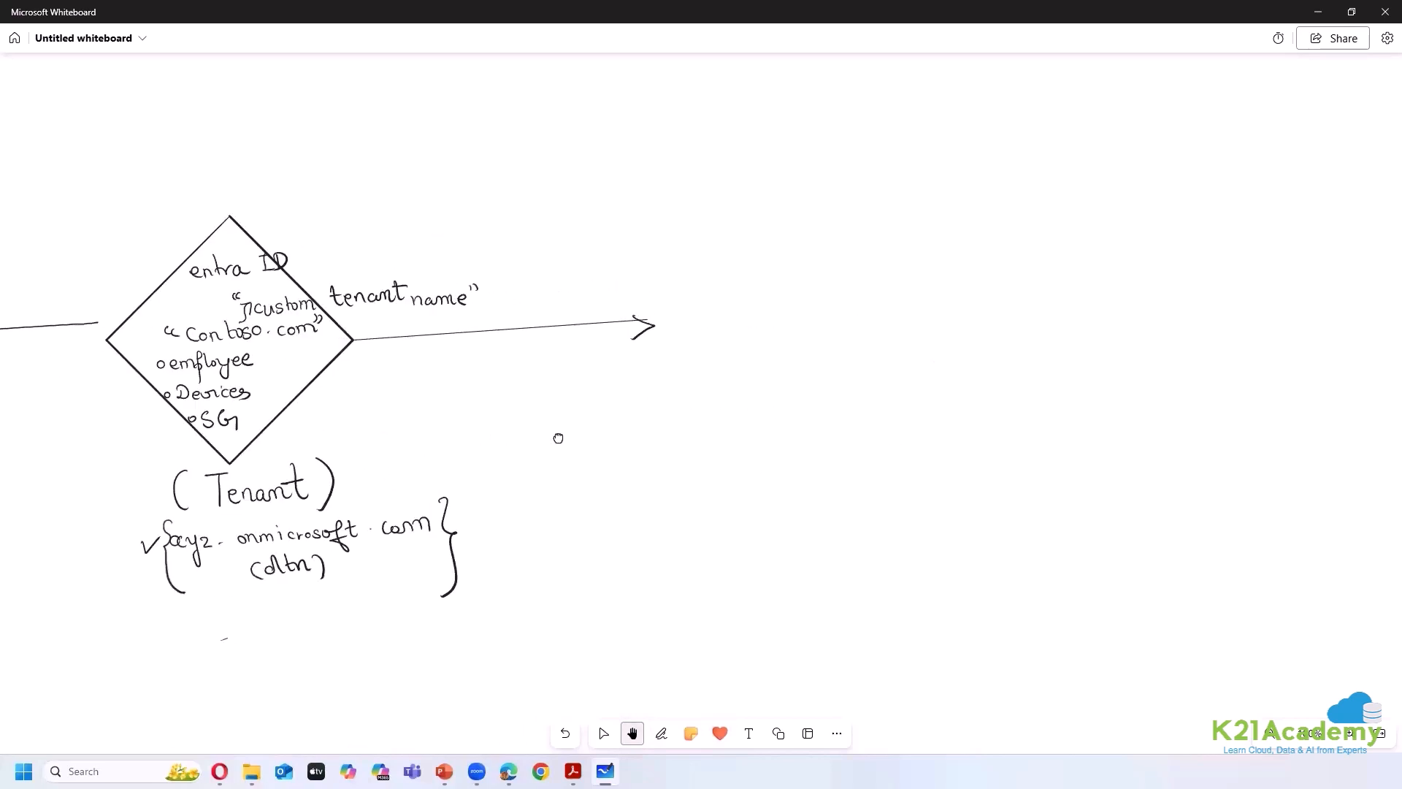
pyautogui.hotkey('alt', 'w')
pyautogui.moveTo(650, 213)
pyautogui.mouseDown()
pyautogui.moveTo(683, 552)
pyautogui.moveTo(1088, 531)
pyautogui.moveTo(1323, 466)
pyautogui.moveTo(1290, 227)
pyautogui.moveTo(655, 235)
pyautogui.mouseUp()
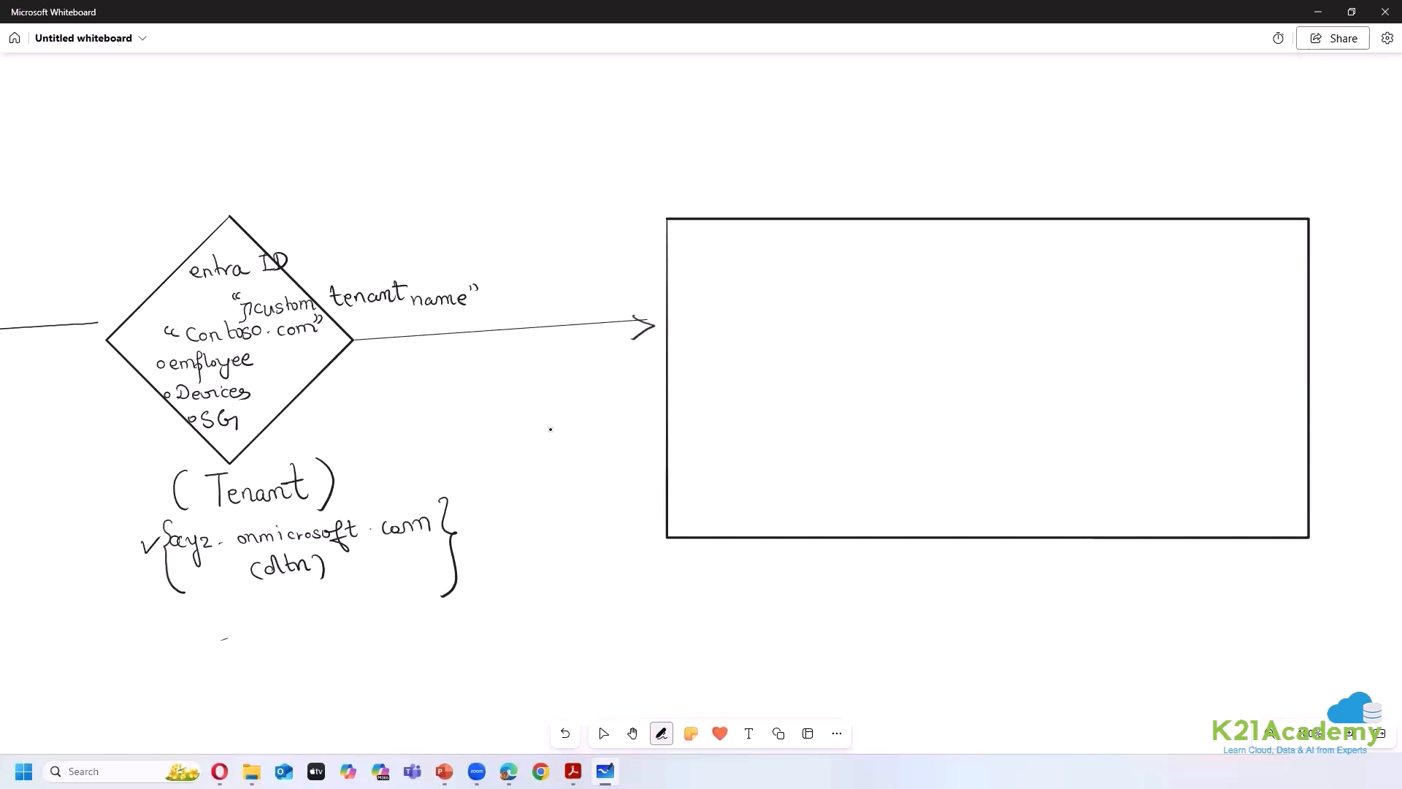
pyautogui.moveTo(673, 564); pyautogui.dragTo(761, 571)
pyautogui.press('h')
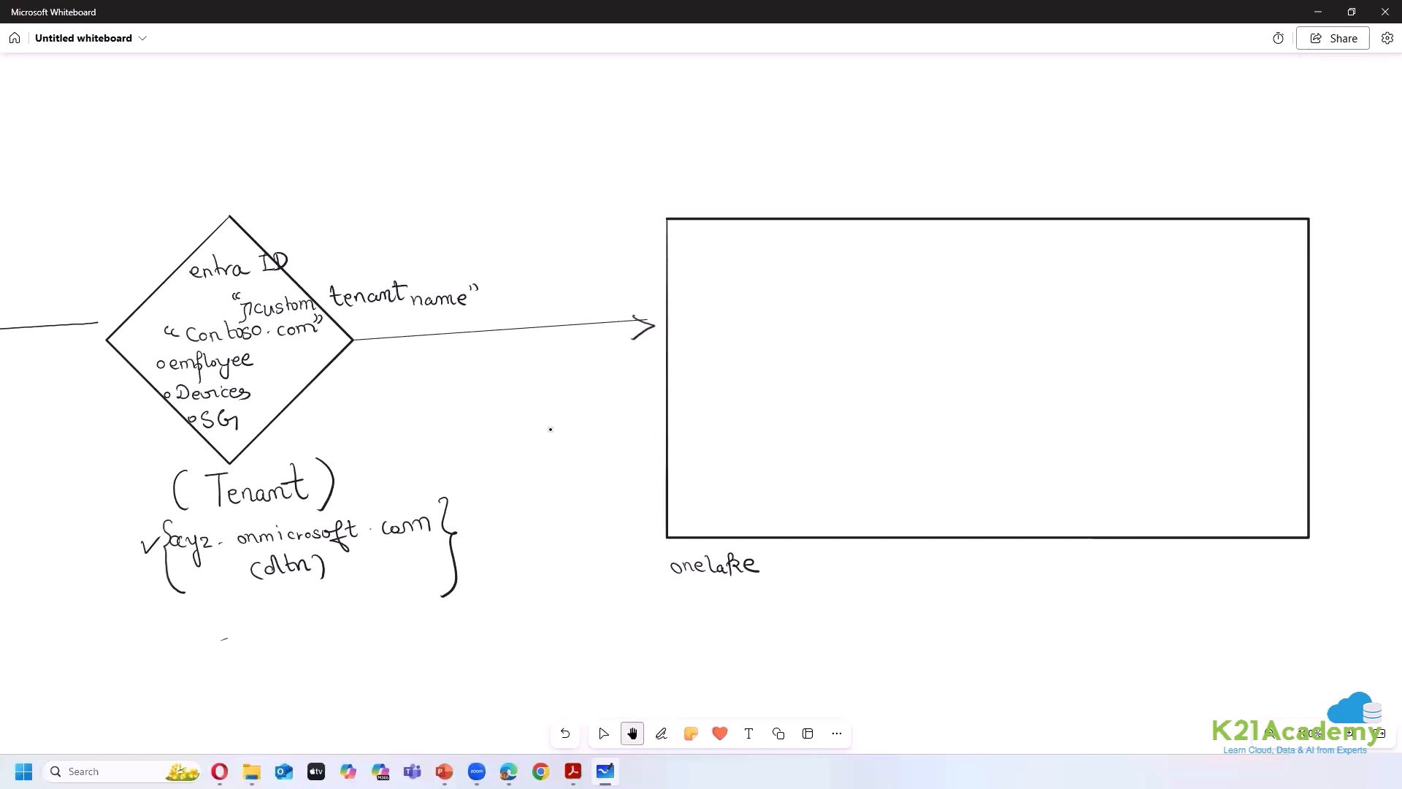
pyautogui.moveTo(84, 611); pyautogui.dragTo(655, 639)
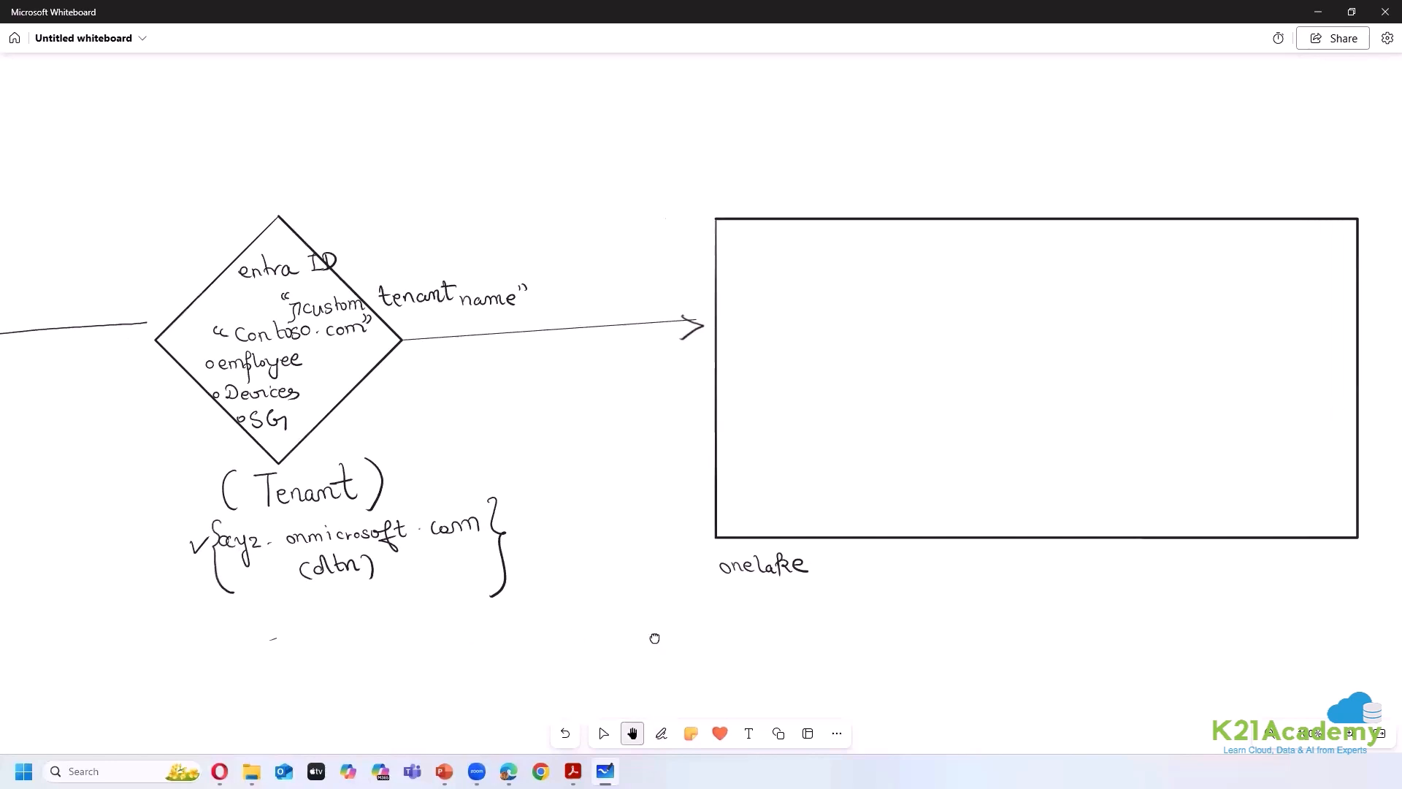
pyautogui.hscroll(5, 939, 409)
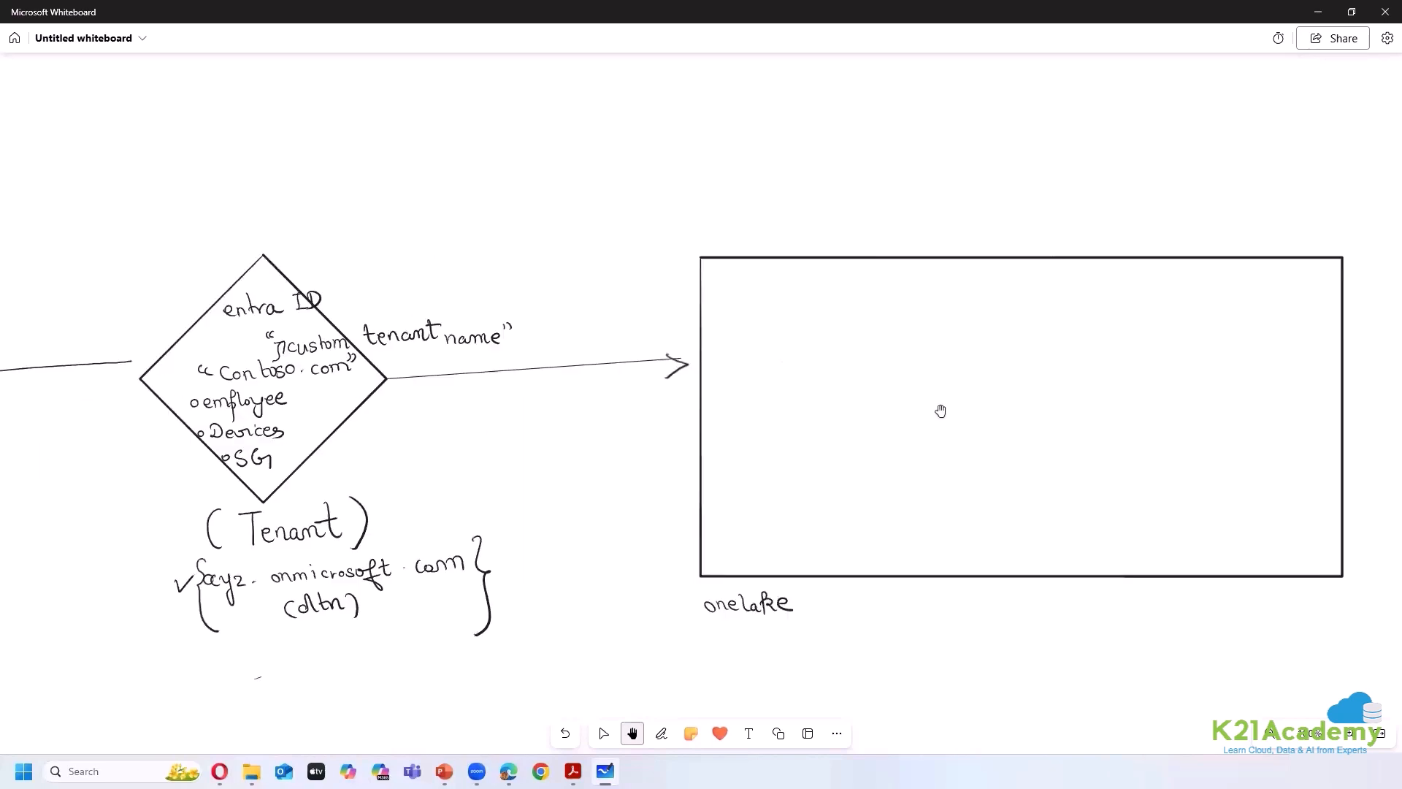
pyautogui.moveTo(970, 620); pyautogui.dragTo(845, 519)
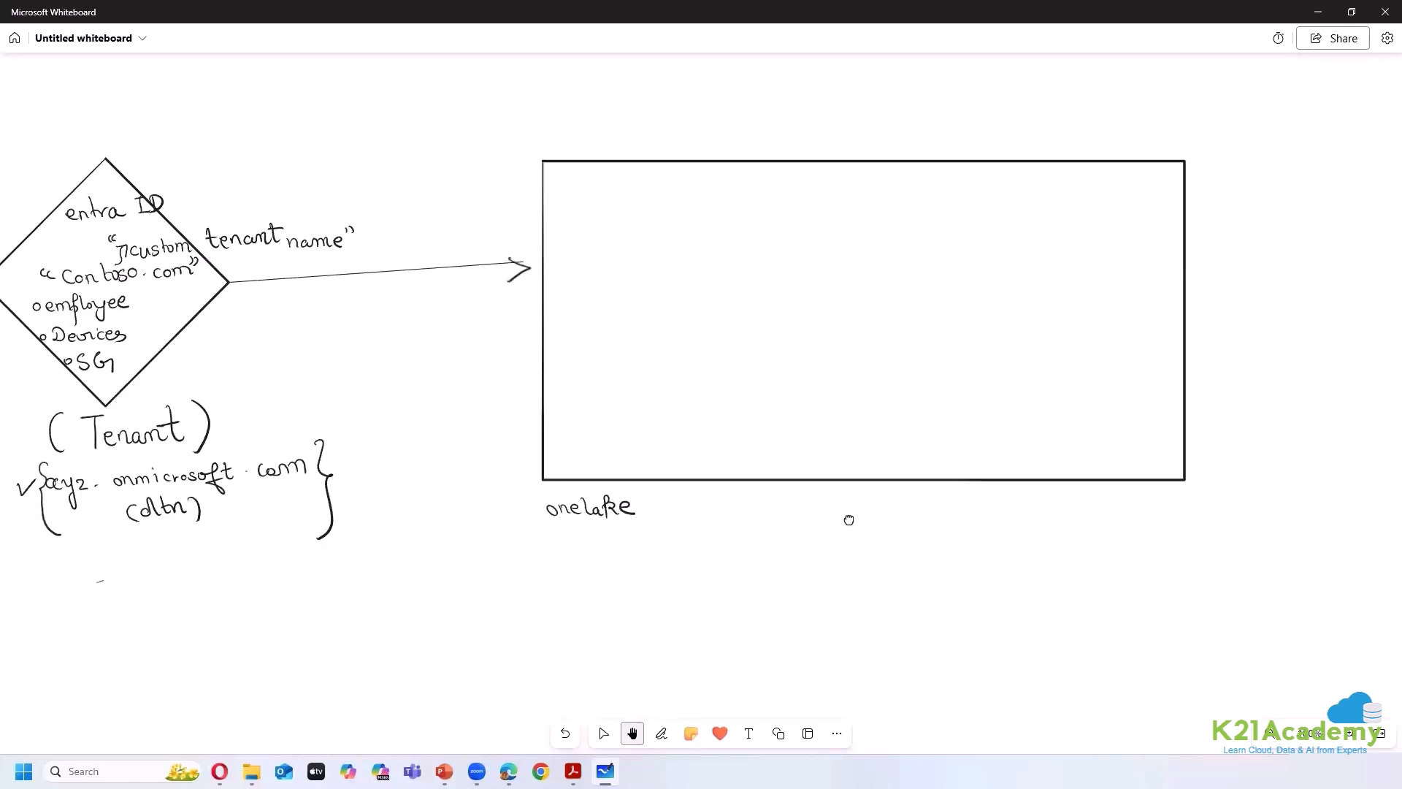
pyautogui.moveTo(1099, 336); pyautogui.dragTo(1097, 343)
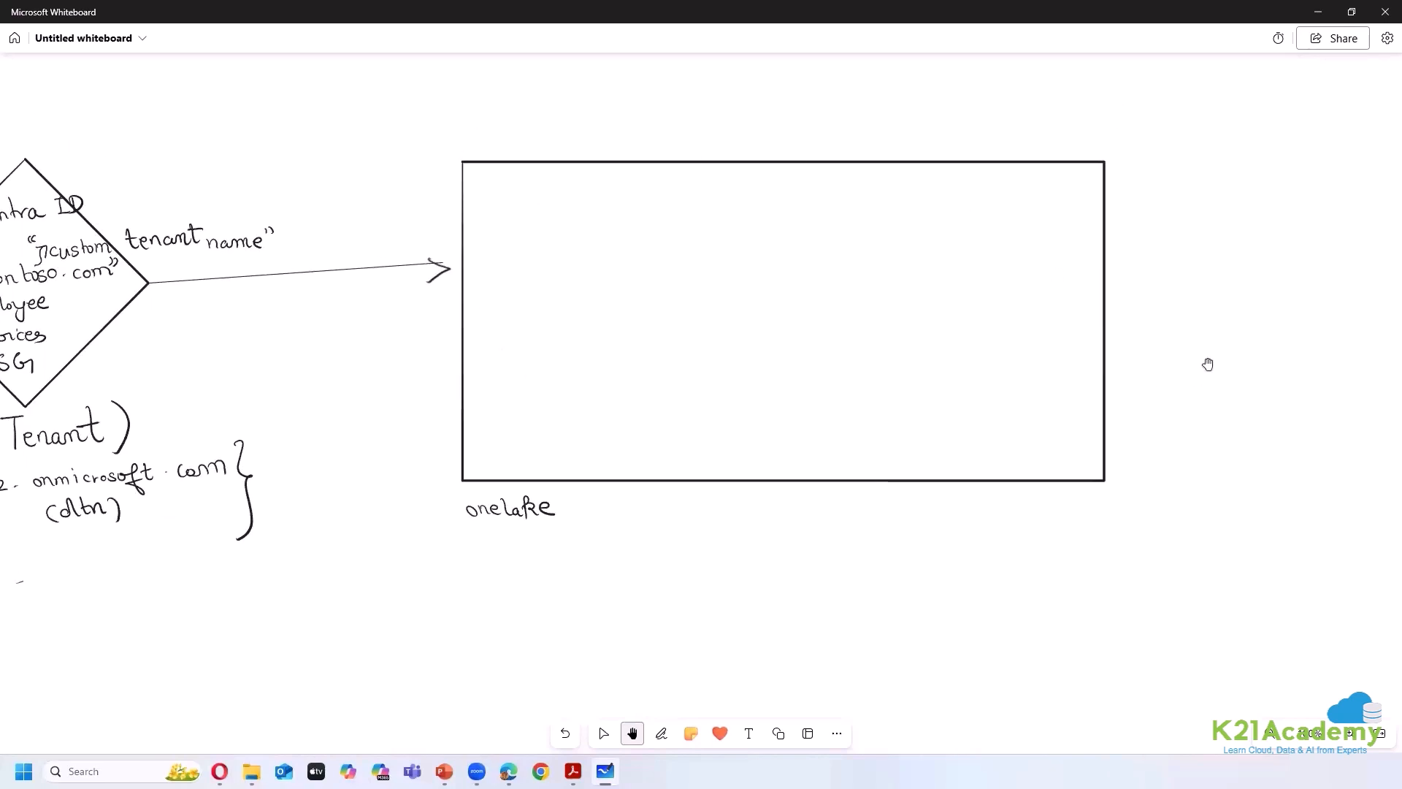
# - Draw a curved line up from Contoso and handwrite "Sales, HR, Marketing, IT, etc." at its end
pyautogui.hscroll(-10, 1092, 613)
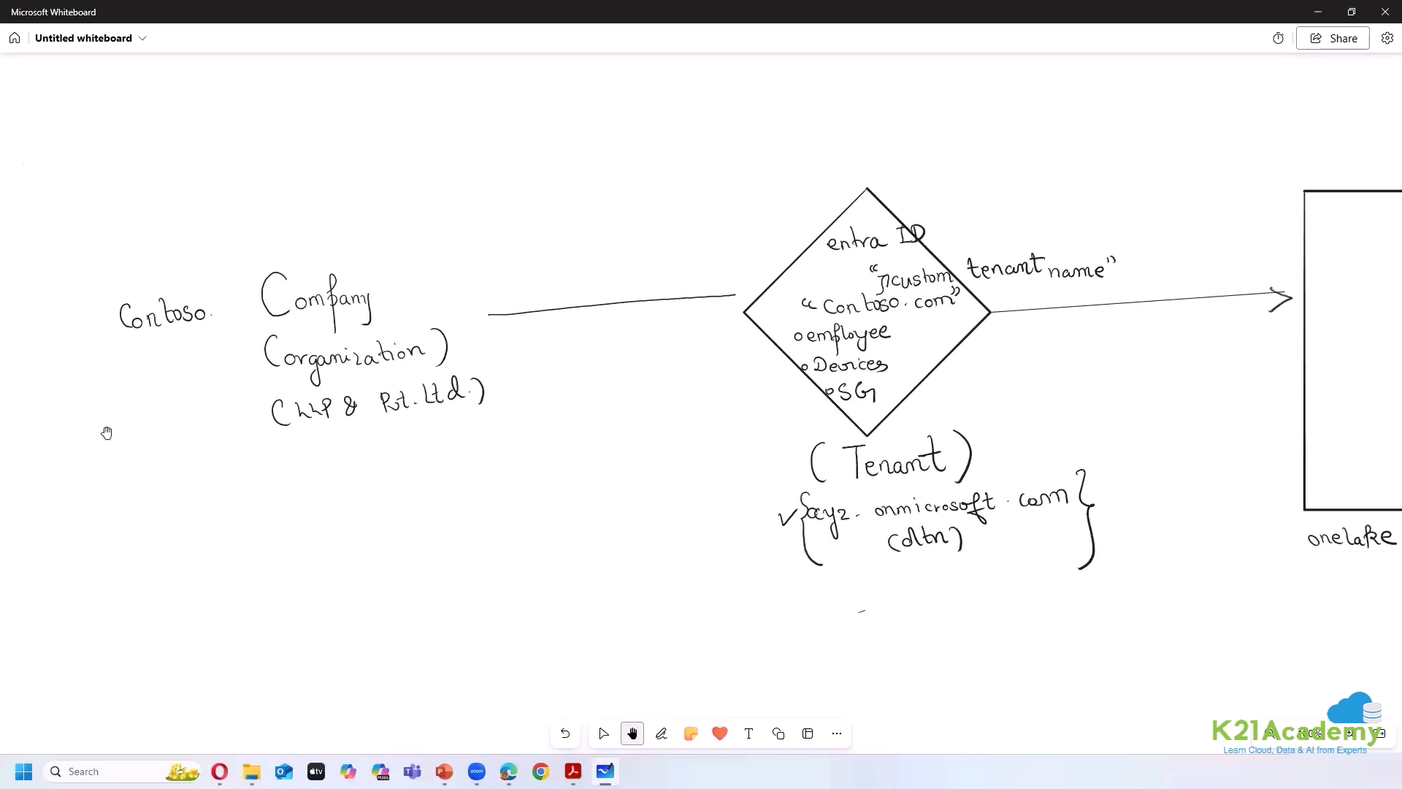
pyautogui.scroll(1, 175, 515)
pyautogui.hscroll(-1, 176, 515)
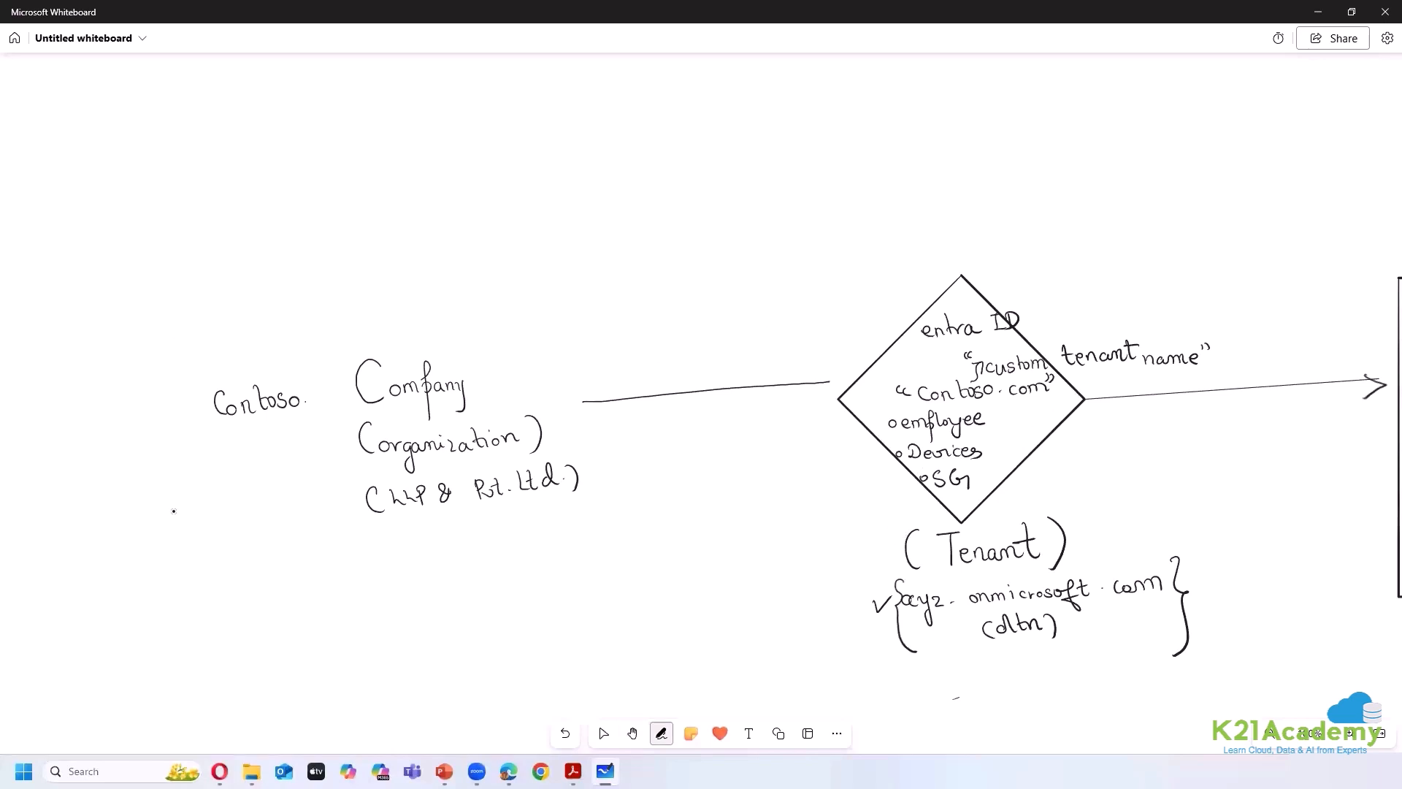
pyautogui.moveTo(230, 375); pyautogui.dragTo(286, 189)
pyautogui.moveTo(300, 180); pyautogui.dragTo(302, 189)
pyautogui.moveTo(307, 166); pyautogui.dragTo(309, 188)
pyautogui.moveTo(313, 183); pyautogui.dragTo(347, 190)
pyautogui.moveTo(369, 167); pyautogui.dragTo(369, 189)
pyautogui.moveTo(364, 176); pyautogui.dragTo(379, 186)
pyautogui.moveTo(380, 164); pyautogui.dragTo(395, 186)
pyautogui.moveTo(406, 183)
pyautogui.mouseDown()
pyautogui.moveTo(404, 197)
pyautogui.moveTo(458, 184)
pyautogui.mouseUp()
pyautogui.moveTo(466, 176); pyautogui.dragTo(477, 186)
pyautogui.moveTo(484, 168); pyautogui.dragTo(488, 186)
pyautogui.moveTo(491, 181); pyautogui.dragTo(502, 182)
pyautogui.moveTo(496, 174)
pyautogui.mouseDown()
pyautogui.moveTo(530, 202)
pyautogui.moveTo(576, 159)
pyautogui.mouseUp()
pyautogui.moveTo(569, 160); pyautogui.dragTo(568, 180)
pyautogui.moveTo(565, 181); pyautogui.dragTo(594, 161)
pyautogui.moveTo(587, 166); pyautogui.dragTo(595, 196)
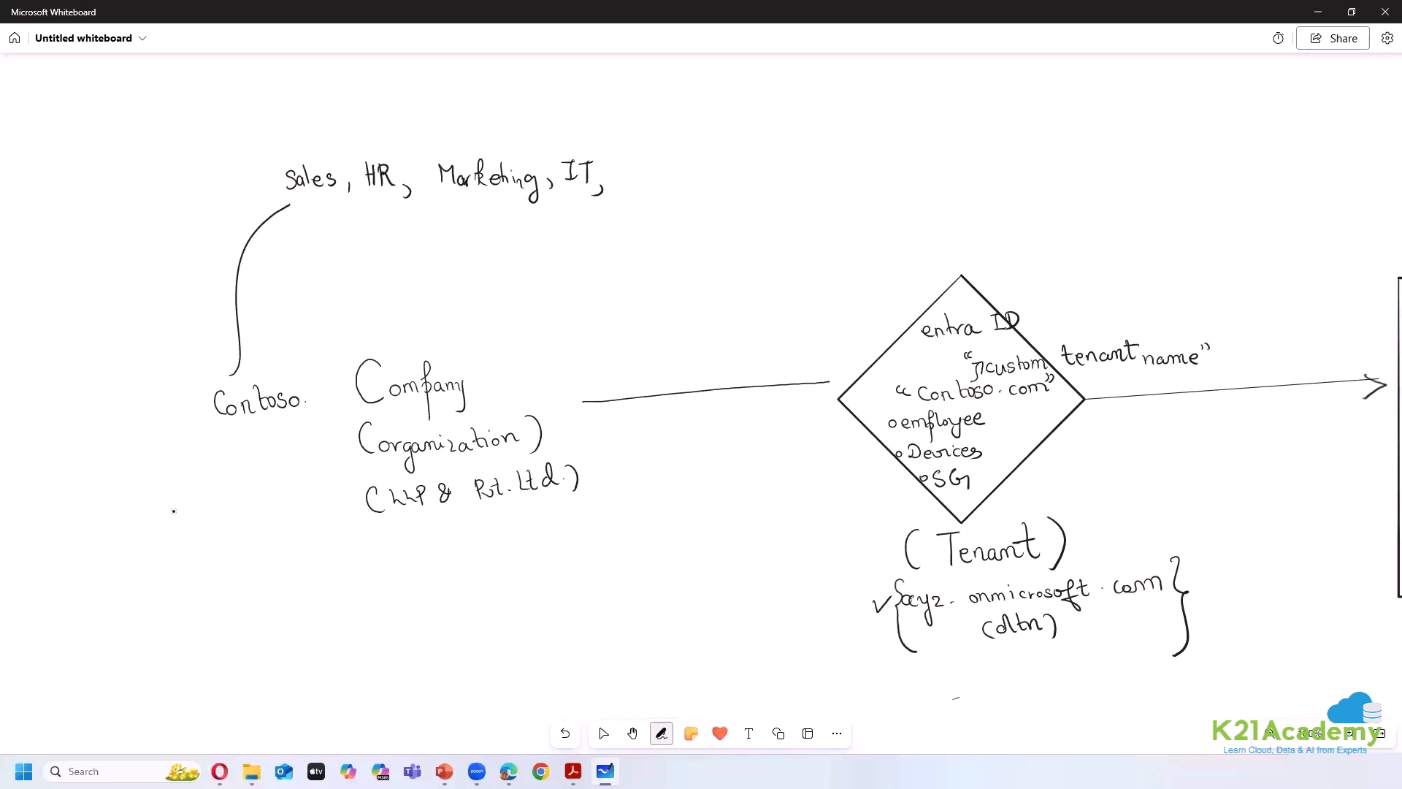
pyautogui.moveTo(627, 175); pyautogui.dragTo(640, 165)
pyautogui.moveTo(654, 168); pyautogui.dragTo(654, 180)
pyautogui.click(659, 178)
# - Draw two small boxes in the upper part of the onelake rectangle and label each "SWS"
pyautogui.click(632, 734)
pyautogui.moveTo(295, 462); pyautogui.dragTo(238, 443)
pyautogui.hscroll(10, 238, 442)
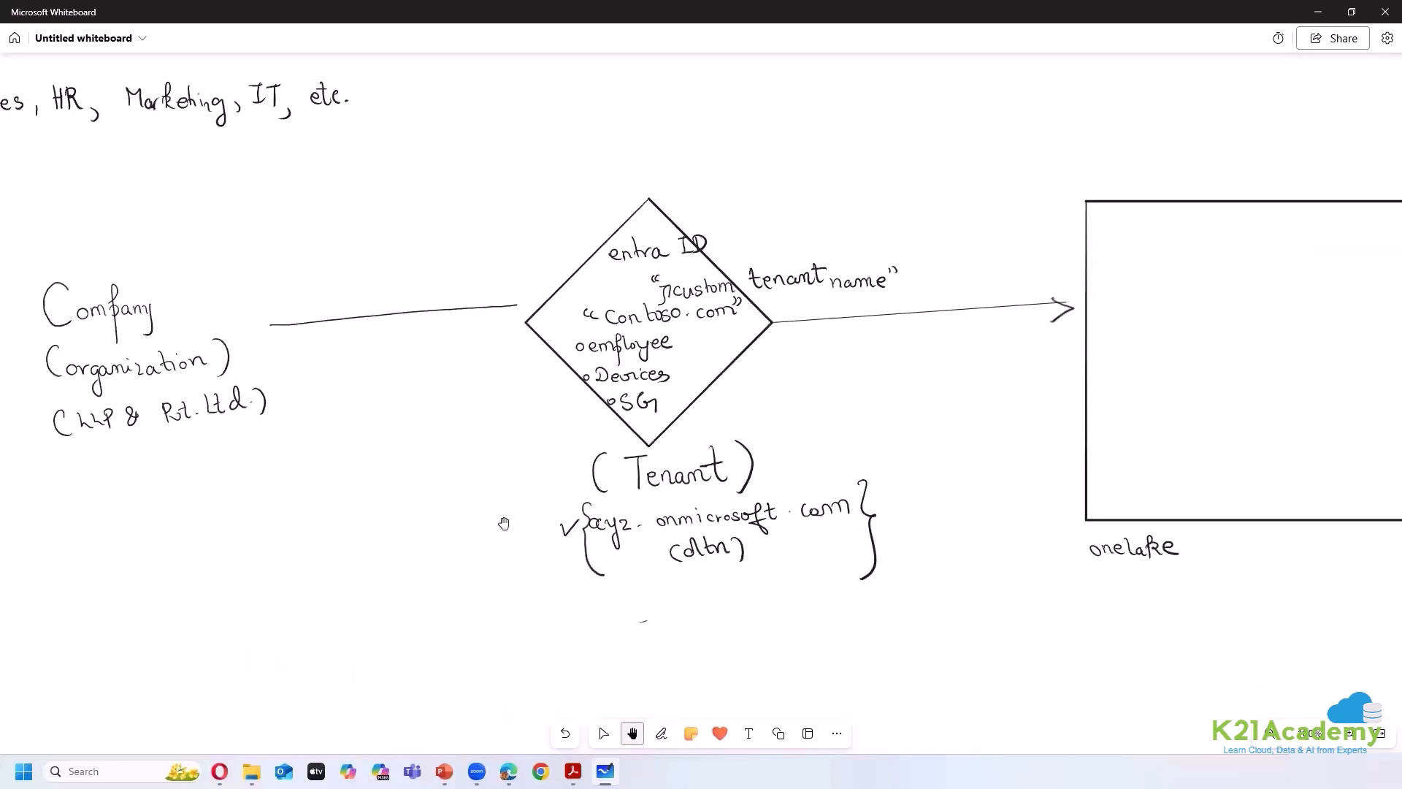
pyautogui.hotkey('alt', 'w')
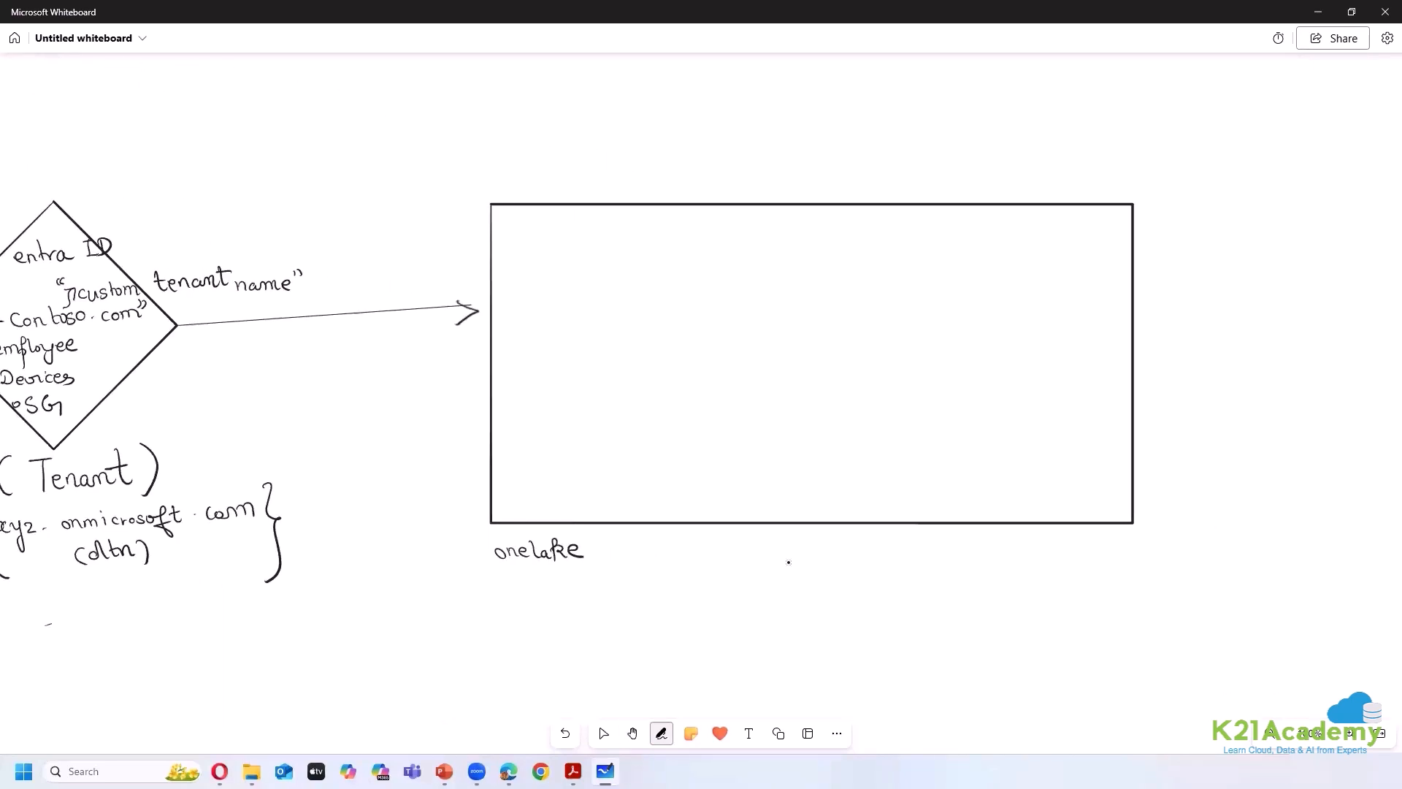
pyautogui.moveTo(531, 254)
pyautogui.mouseDown()
pyautogui.moveTo(603, 309)
pyautogui.moveTo(533, 250)
pyautogui.mouseUp()
pyautogui.moveTo(680, 250)
pyautogui.mouseDown()
pyautogui.moveTo(682, 297)
pyautogui.moveTo(779, 252)
pyautogui.moveTo(683, 251)
pyautogui.mouseUp()
pyautogui.moveTo(553, 279); pyautogui.dragTo(540, 300)
pyautogui.moveTo(705, 279); pyautogui.dragTo(690, 299)
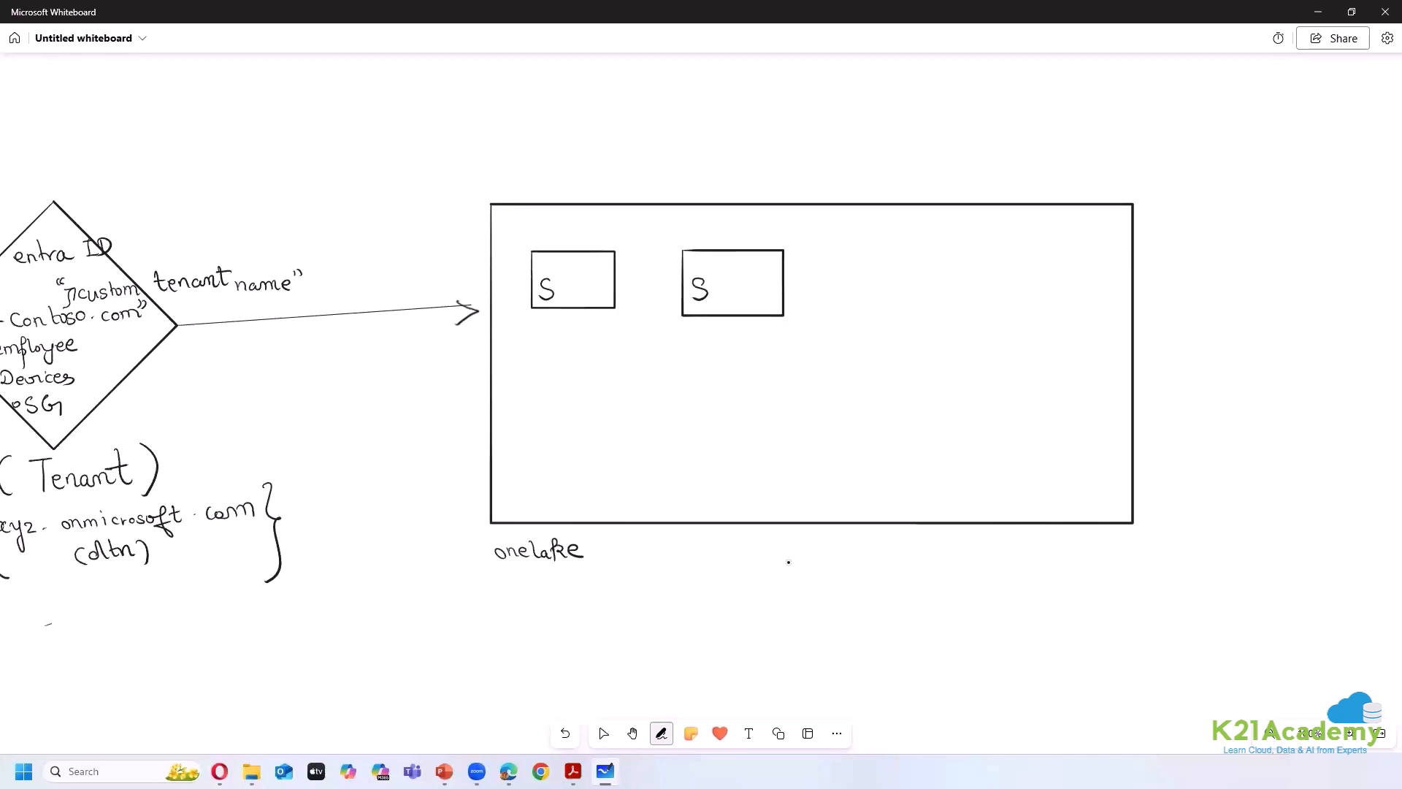
pyautogui.moveTo(549, 280)
pyautogui.mouseDown()
pyautogui.moveTo(575, 281)
pyautogui.moveTo(577, 301)
pyautogui.mouseUp()
pyautogui.moveTo(710, 277); pyautogui.dragTo(738, 283)
pyautogui.moveTo(757, 281); pyautogui.dragTo(738, 299)
# - Add two more boxes inside the onelake rectangle, labelled "MWS" and "ITWS"
pyautogui.moveTo(556, 404)
pyautogui.mouseDown()
pyautogui.moveTo(560, 458)
pyautogui.moveTo(544, 410)
pyautogui.moveTo(592, 443)
pyautogui.mouseUp()
pyautogui.moveTo(595, 428); pyautogui.dragTo(623, 443)
pyautogui.moveTo(885, 321)
pyautogui.mouseDown()
pyautogui.moveTo(892, 398)
pyautogui.moveTo(1021, 316)
pyautogui.moveTo(891, 315)
pyautogui.mouseUp()
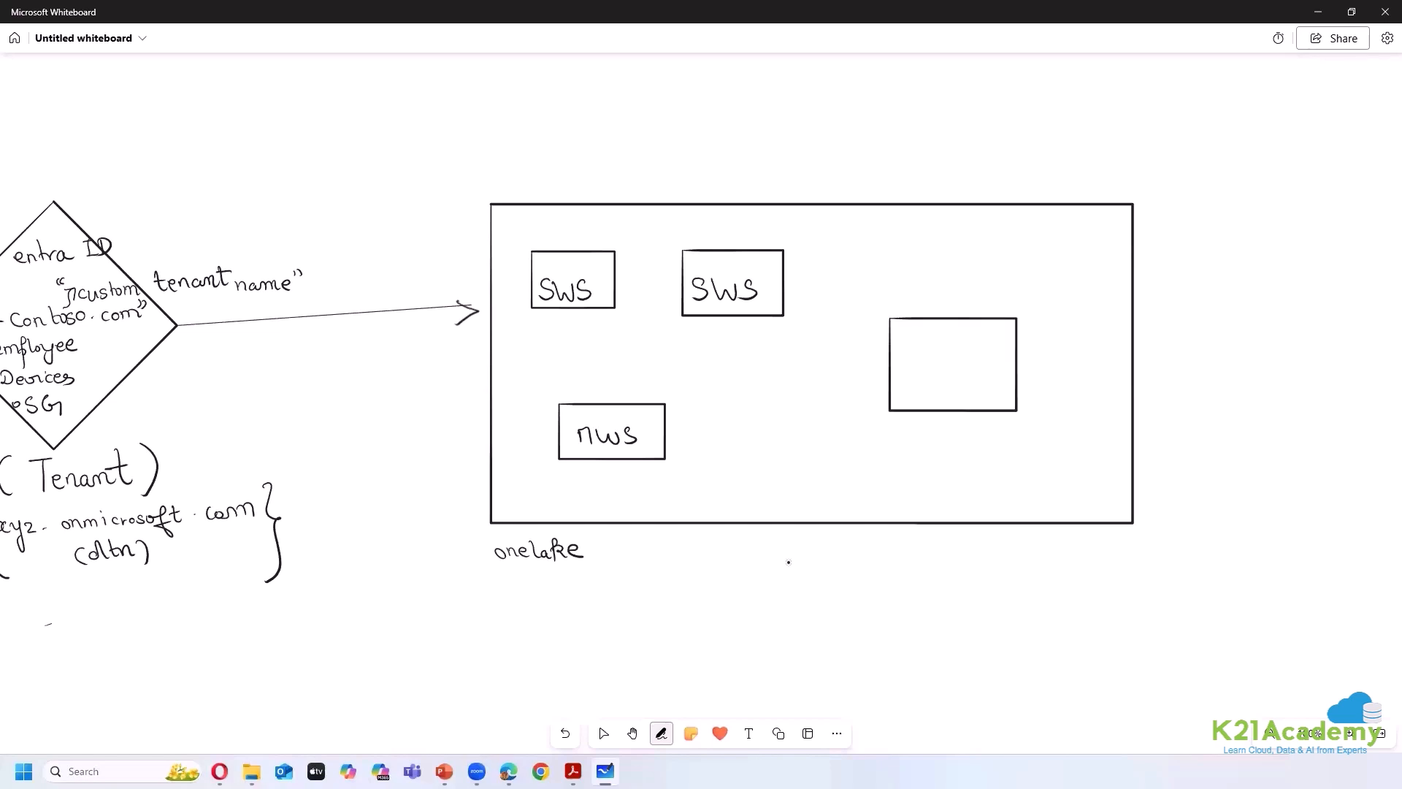
pyautogui.moveTo(923, 360); pyautogui.dragTo(939, 358)
pyautogui.moveTo(933, 359); pyautogui.dragTo(939, 384)
pyautogui.moveTo(947, 367); pyautogui.dragTo(947, 385)
pyautogui.moveTo(942, 368)
pyautogui.mouseDown()
pyautogui.moveTo(977, 367)
pyautogui.moveTo(982, 385)
pyautogui.mouseUp()
# - Erase all four workspace boxes and their labels from the onelake rectangle
pyautogui.click(633, 733)
pyautogui.hotkey('alt', 'w')
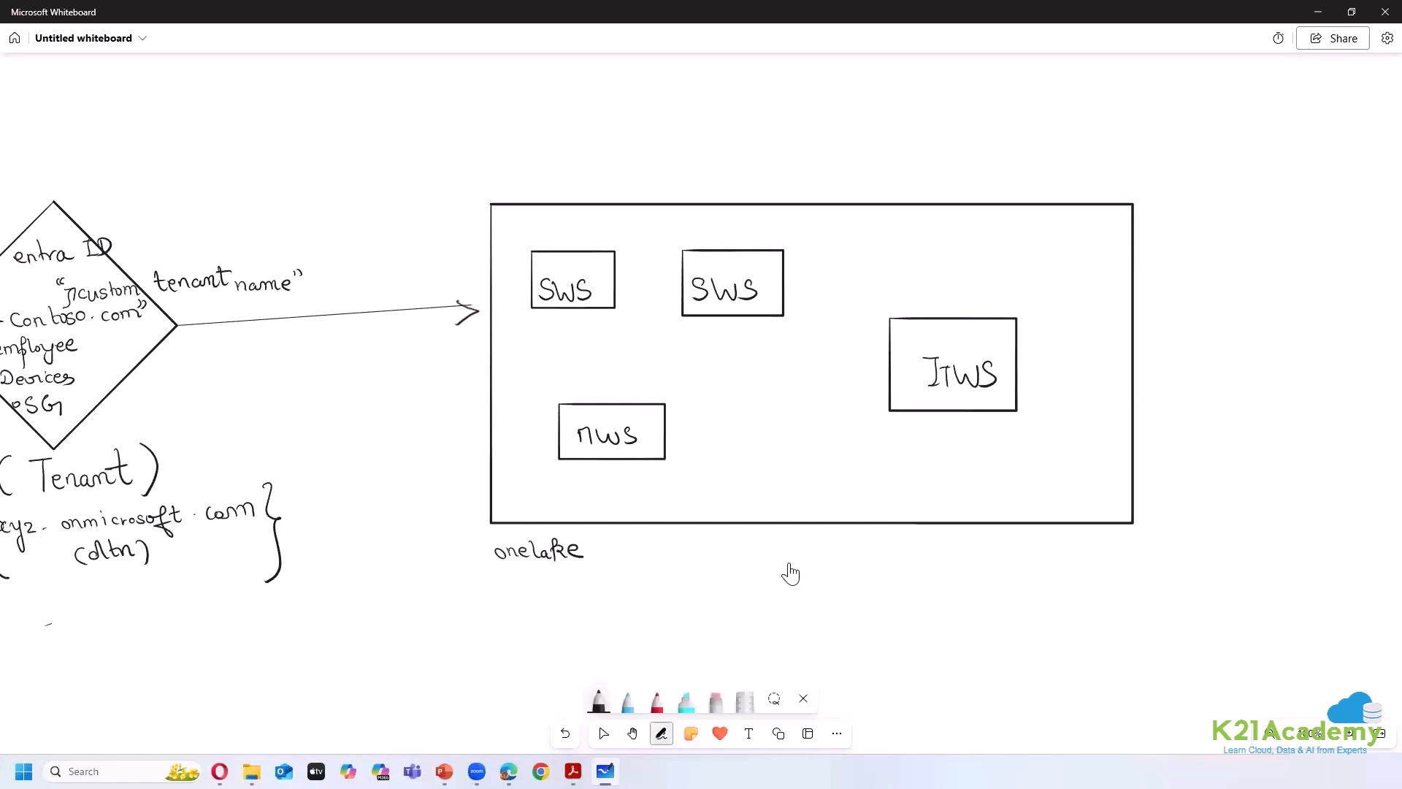
pyautogui.click(716, 701)
pyautogui.moveTo(671, 436); pyautogui.dragTo(577, 436)
pyautogui.moveTo(619, 291); pyautogui.dragTo(540, 290)
pyautogui.moveTo(784, 290); pyautogui.dragTo(695, 291)
pyautogui.moveTo(889, 373); pyautogui.dragTo(994, 374)
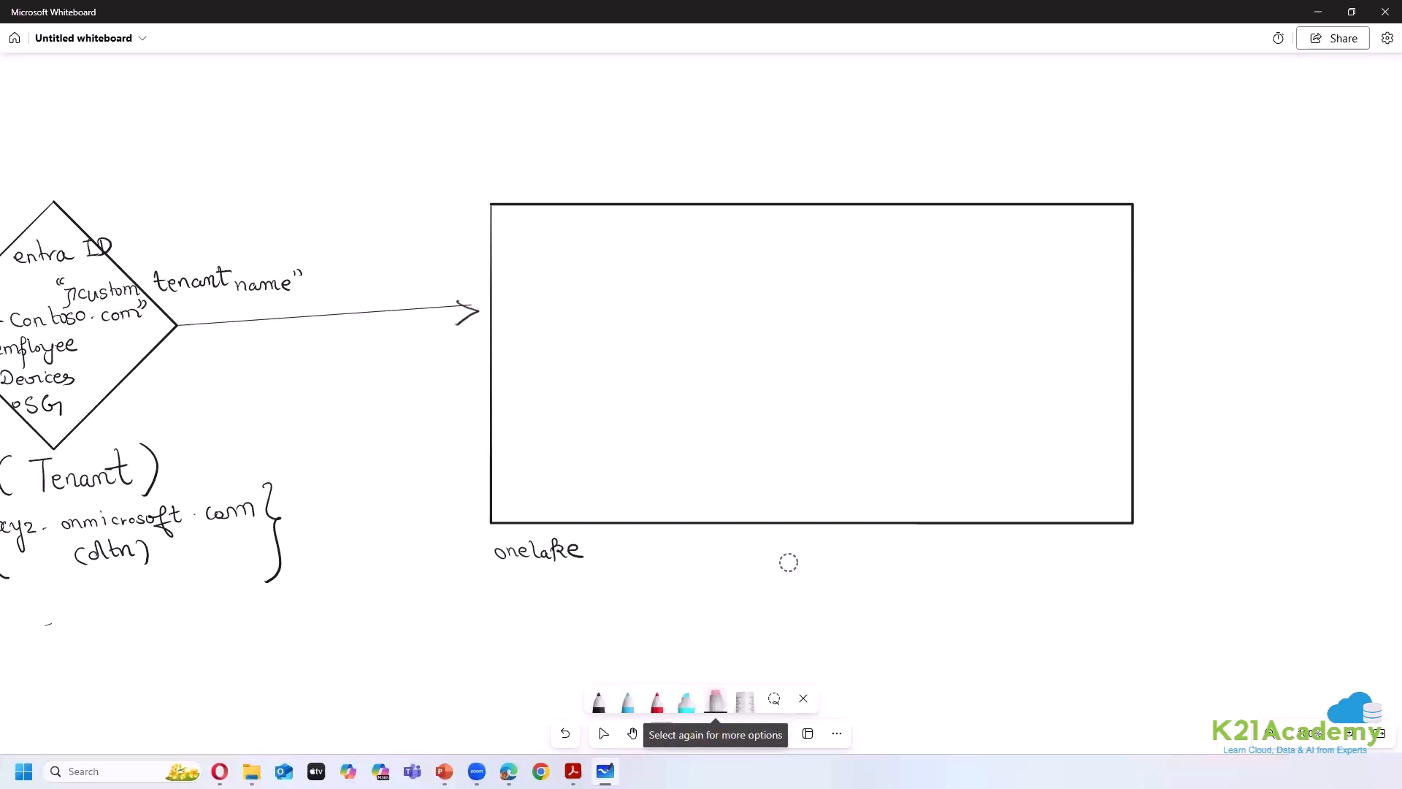
# - Handwrite "fabric-admin portal" with the black pen in the upper-left corner of the onelake rectangle
pyautogui.click(599, 701)
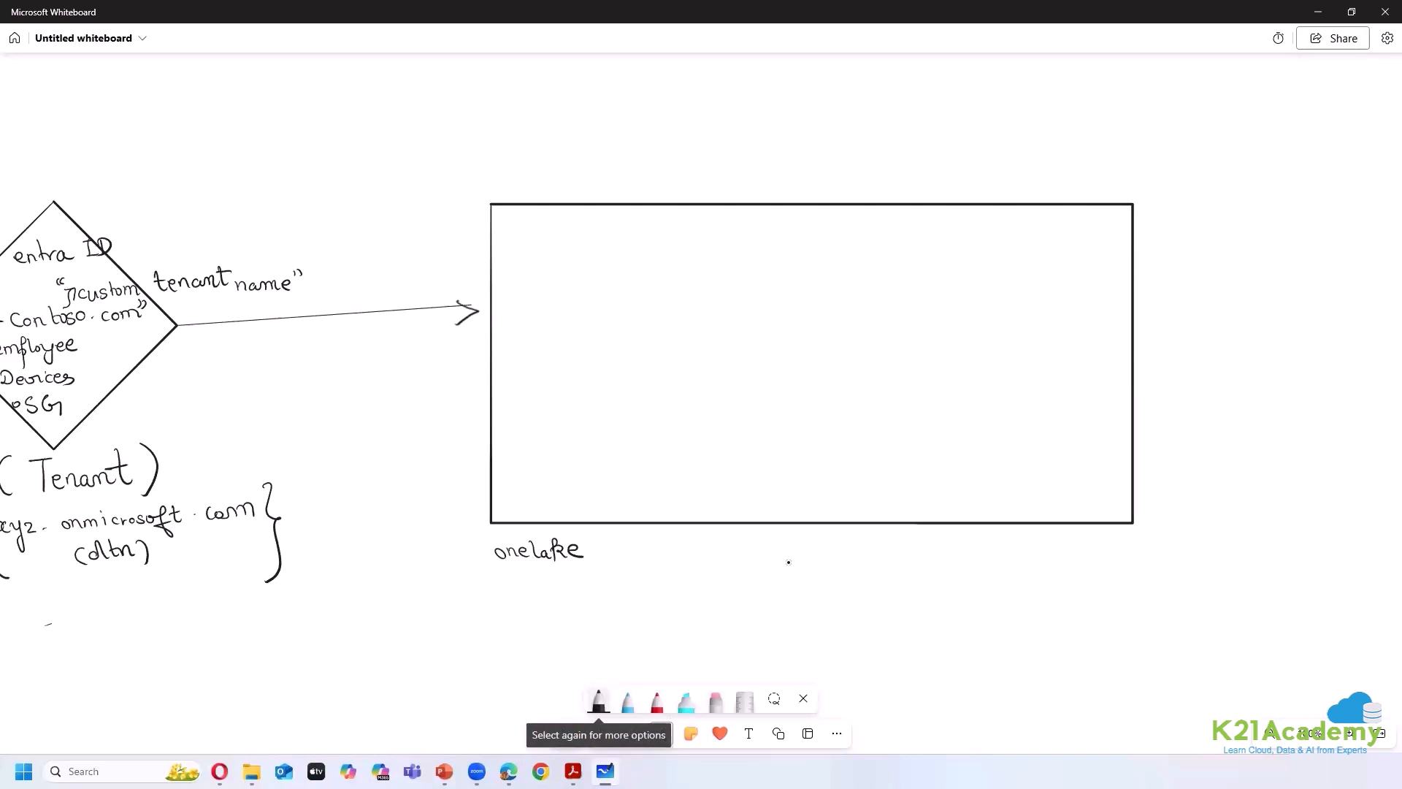
pyautogui.moveTo(507, 210)
pyautogui.mouseDown()
pyautogui.moveTo(501, 243)
pyautogui.moveTo(512, 225)
pyautogui.moveTo(536, 226)
pyautogui.mouseUp()
pyautogui.moveTo(537, 223); pyautogui.dragTo(575, 229)
pyautogui.moveTo(582, 226)
pyautogui.mouseDown()
pyautogui.moveTo(628, 229)
pyautogui.moveTo(646, 253)
pyautogui.mouseUp()
pyautogui.moveTo(640, 234); pyautogui.dragTo(656, 234)
pyautogui.moveTo(656, 233); pyautogui.dragTo(701, 215)
pyautogui.moveTo(676, 223); pyautogui.dragTo(705, 228)
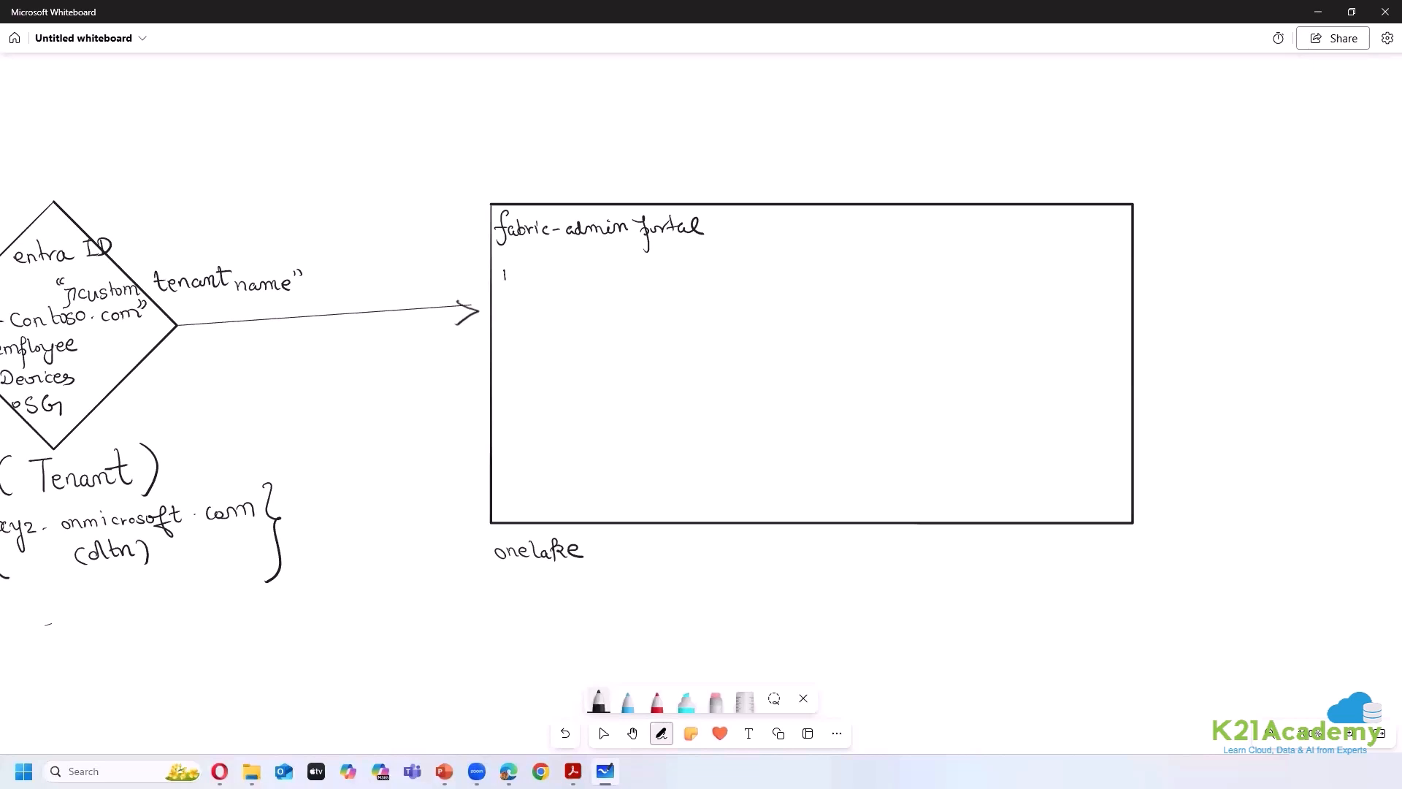
# - Draw three boxes side by side inside the onelake rectangle, with the rightmost one narrower
pyautogui.moveTo(504, 277)
pyautogui.mouseDown()
pyautogui.moveTo(524, 515)
pyautogui.moveTo(719, 509)
pyautogui.moveTo(705, 284)
pyautogui.moveTo(586, 264)
pyautogui.moveTo(497, 270)
pyautogui.mouseUp()
pyautogui.moveTo(745, 247)
pyautogui.mouseDown()
pyautogui.moveTo(757, 387)
pyautogui.moveTo(855, 490)
pyautogui.moveTo(953, 267)
pyautogui.moveTo(733, 248)
pyautogui.mouseUp()
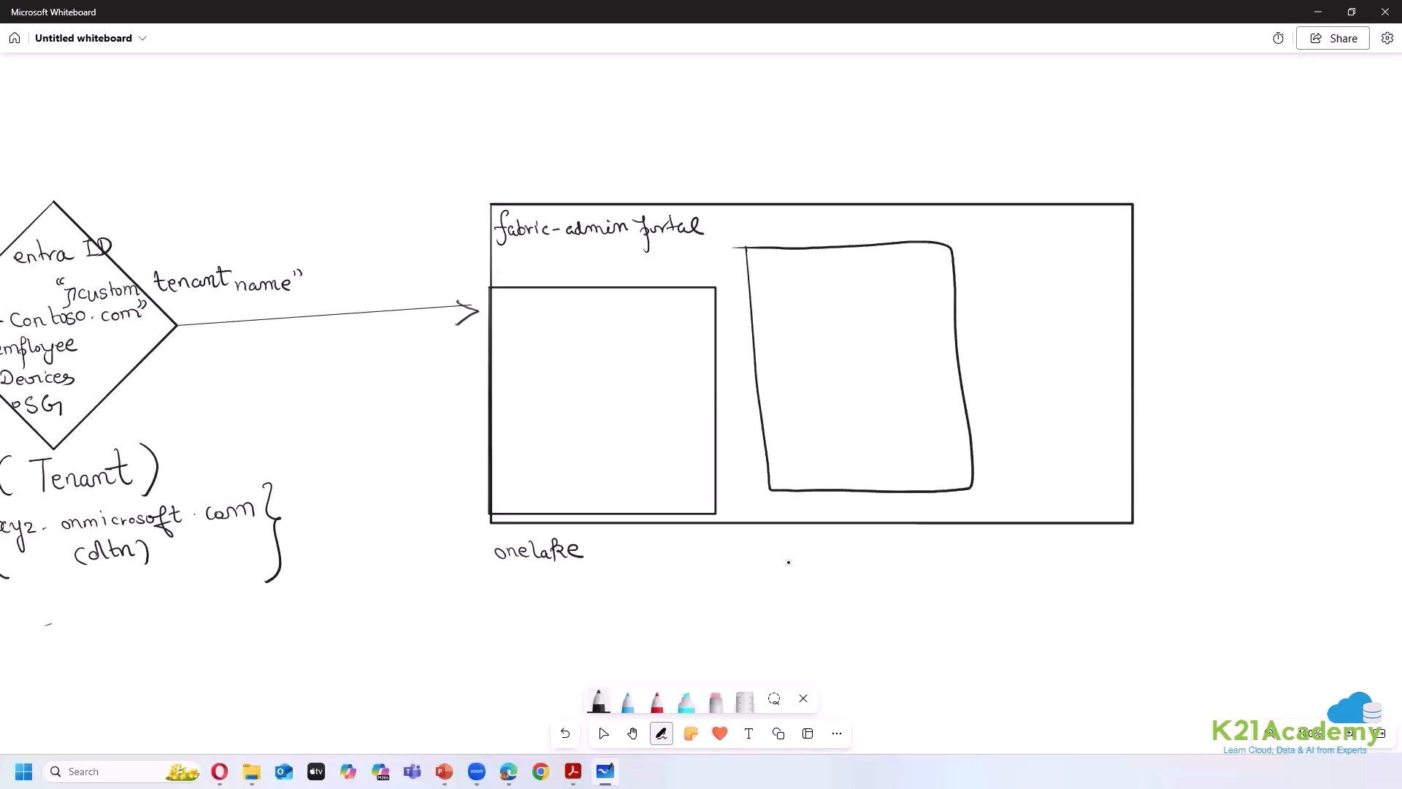
pyautogui.moveTo(1071, 250)
pyautogui.mouseDown()
pyautogui.moveTo(999, 254)
pyautogui.moveTo(1005, 466)
pyautogui.moveTo(1125, 422)
pyautogui.moveTo(1121, 333)
pyautogui.mouseUp()
# - Label the three inner boxes "Sales", "Marketing" and "HR" from left to right
pyautogui.moveTo(519, 269)
pyautogui.mouseDown()
pyautogui.moveTo(509, 286)
pyautogui.moveTo(546, 288)
pyautogui.mouseUp()
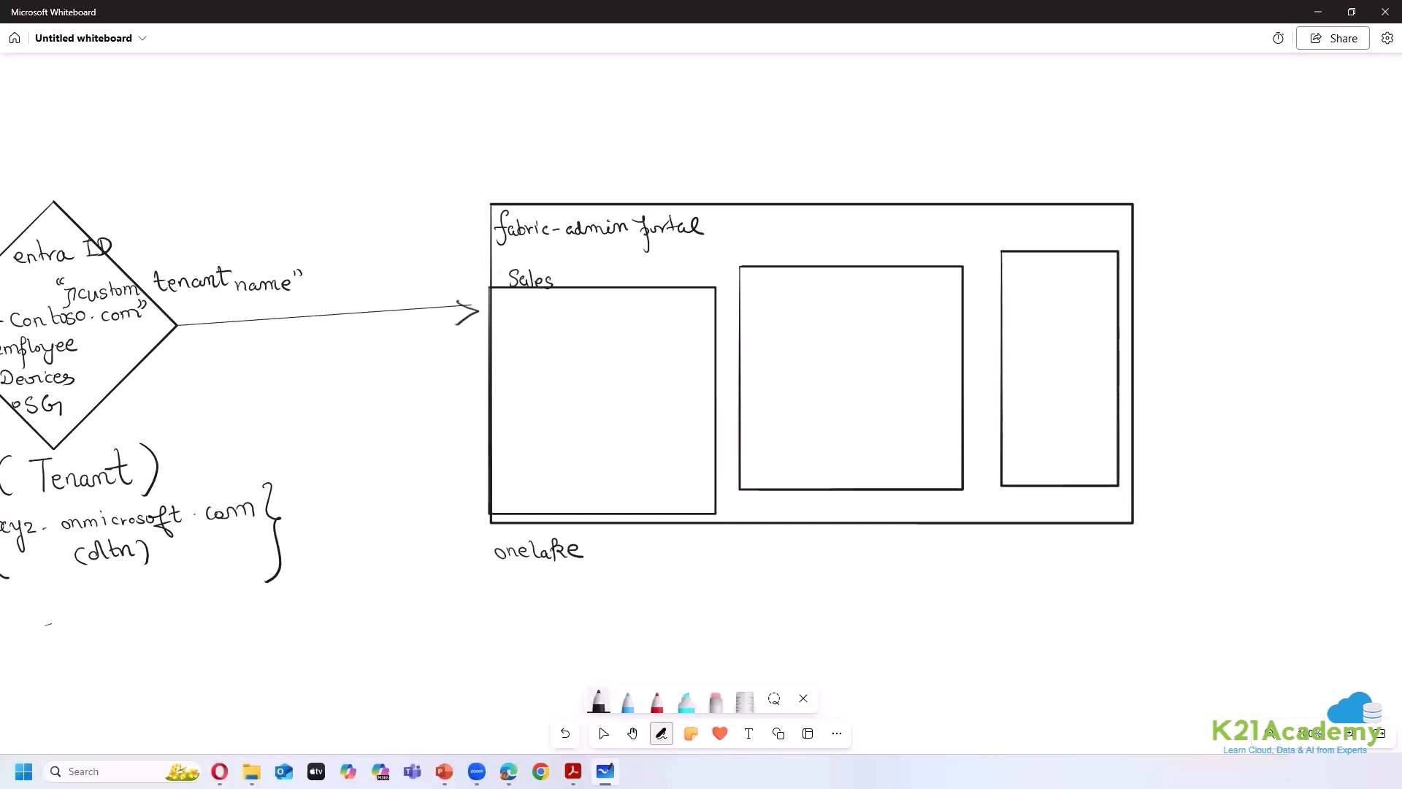
pyautogui.moveTo(780, 267)
pyautogui.mouseDown()
pyautogui.moveTo(784, 252)
pyautogui.moveTo(788, 268)
pyautogui.mouseUp()
pyautogui.moveTo(798, 261); pyautogui.dragTo(839, 265)
pyautogui.moveTo(844, 263); pyautogui.dragTo(858, 285)
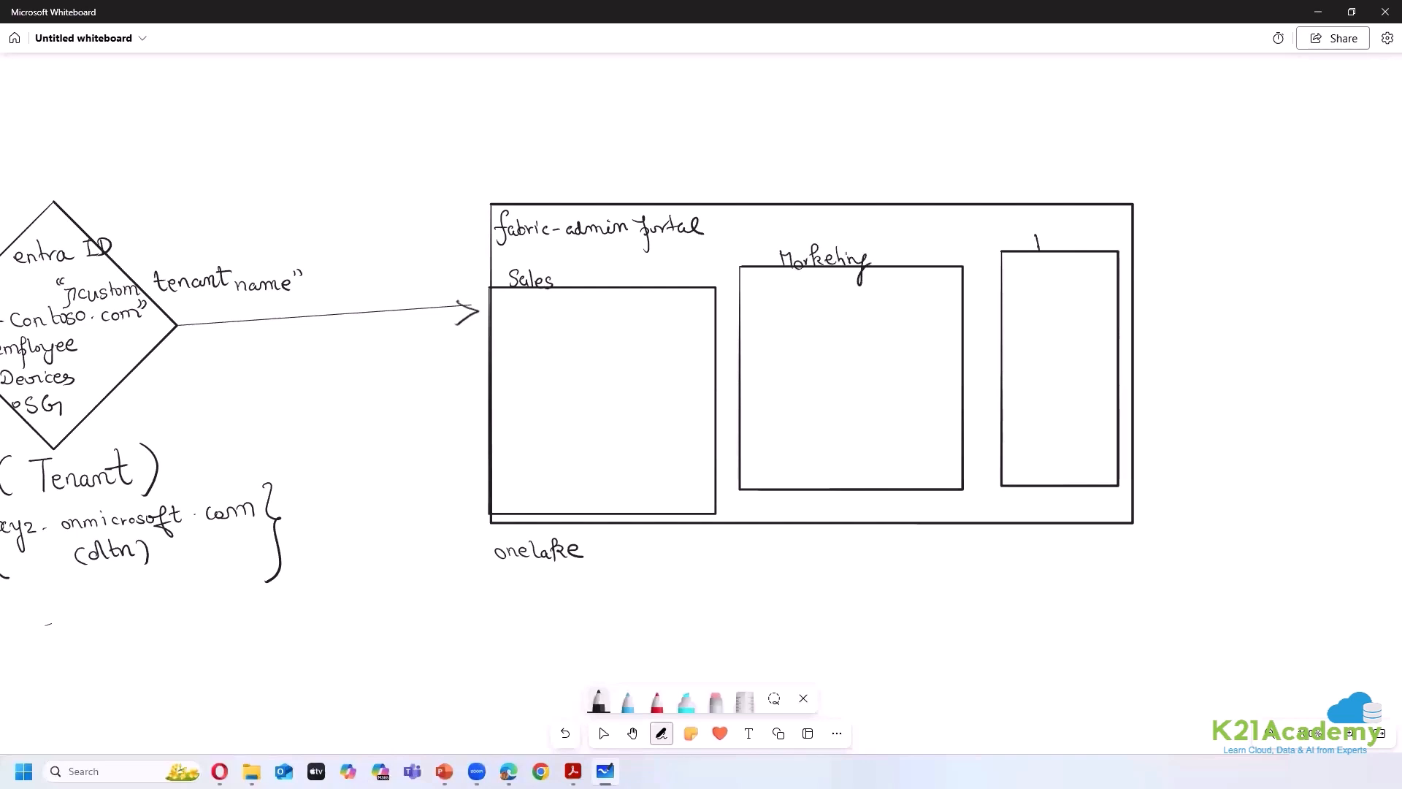
pyautogui.moveTo(1046, 236)
pyautogui.mouseDown()
pyautogui.moveTo(1047, 252)
pyautogui.moveTo(1072, 255)
pyautogui.mouseUp()
# - Draw a "WS" box containing a "fabric items" box inside the Sales box, and add a check mark beside Sales
pyautogui.moveTo(510, 306)
pyautogui.mouseDown()
pyautogui.moveTo(510, 379)
pyautogui.moveTo(711, 376)
pyautogui.moveTo(702, 309)
pyautogui.moveTo(509, 308)
pyautogui.mouseUp()
pyautogui.moveTo(517, 314)
pyautogui.mouseDown()
pyautogui.moveTo(524, 333)
pyautogui.moveTo(537, 312)
pyautogui.mouseUp()
pyautogui.moveTo(550, 314)
pyautogui.mouseDown()
pyautogui.moveTo(536, 332)
pyautogui.moveTo(549, 373)
pyautogui.moveTo(705, 373)
pyautogui.moveTo(690, 329)
pyautogui.moveTo(544, 332)
pyautogui.moveTo(559, 362)
pyautogui.mouseUp()
pyautogui.moveTo(557, 355); pyautogui.dragTo(570, 352)
pyautogui.moveTo(575, 353); pyautogui.dragTo(585, 357)
pyautogui.moveTo(587, 352); pyautogui.dragTo(624, 359)
pyautogui.moveTo(631, 344)
pyautogui.mouseDown()
pyautogui.moveTo(631, 359)
pyautogui.moveTo(657, 362)
pyautogui.mouseUp()
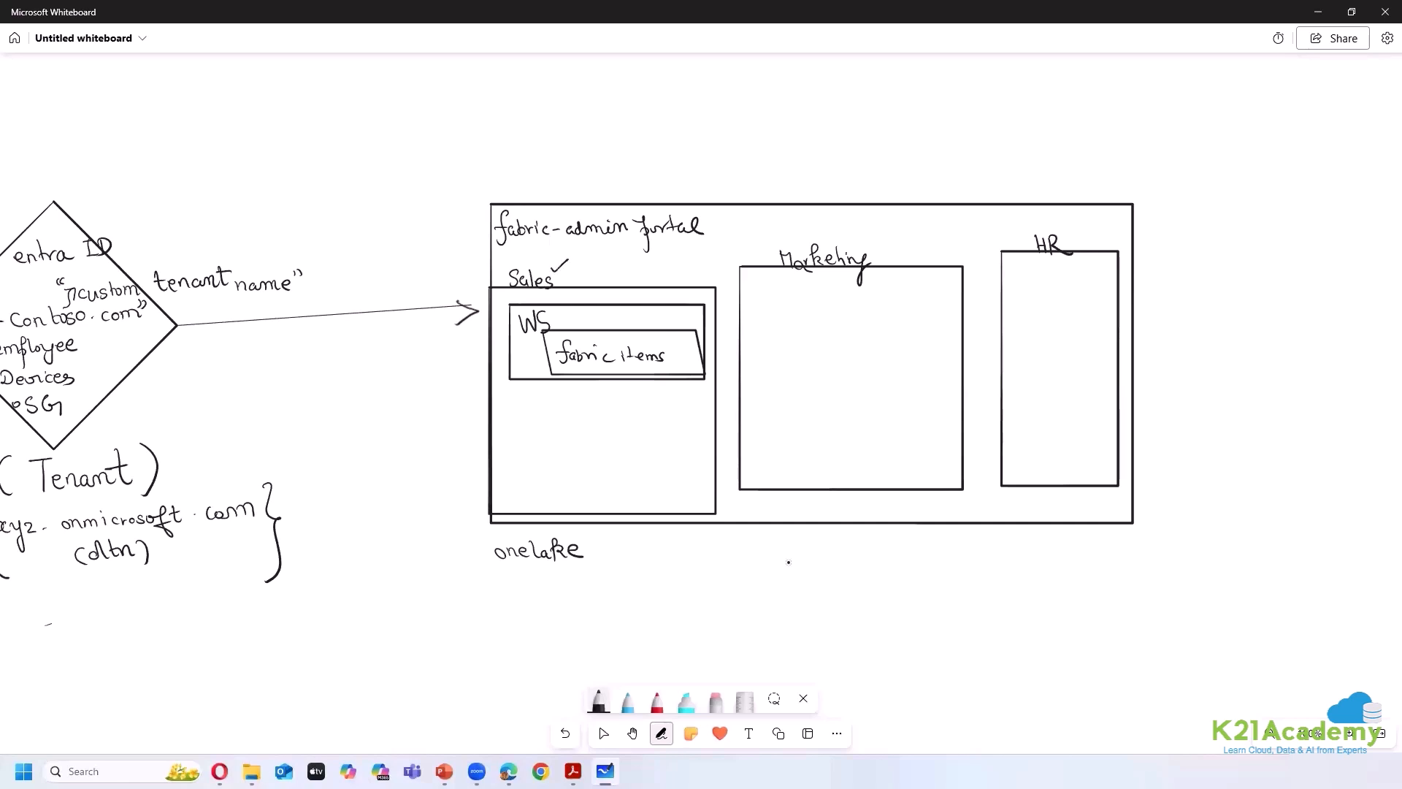
# - Handwrite "(logical grouping)" next to the Sales label
pyautogui.moveTo(573, 268)
pyautogui.mouseDown()
pyautogui.moveTo(596, 269)
pyautogui.moveTo(590, 284)
pyautogui.moveTo(606, 276)
pyautogui.mouseUp()
pyautogui.moveTo(612, 270)
pyautogui.mouseDown()
pyautogui.moveTo(642, 282)
pyautogui.moveTo(680, 269)
pyautogui.moveTo(673, 287)
pyautogui.mouseUp()
pyautogui.moveTo(675, 270); pyautogui.dragTo(705, 275)
pyautogui.moveTo(705, 271)
pyautogui.mouseDown()
pyautogui.moveTo(702, 292)
pyautogui.moveTo(719, 286)
pyautogui.mouseUp()
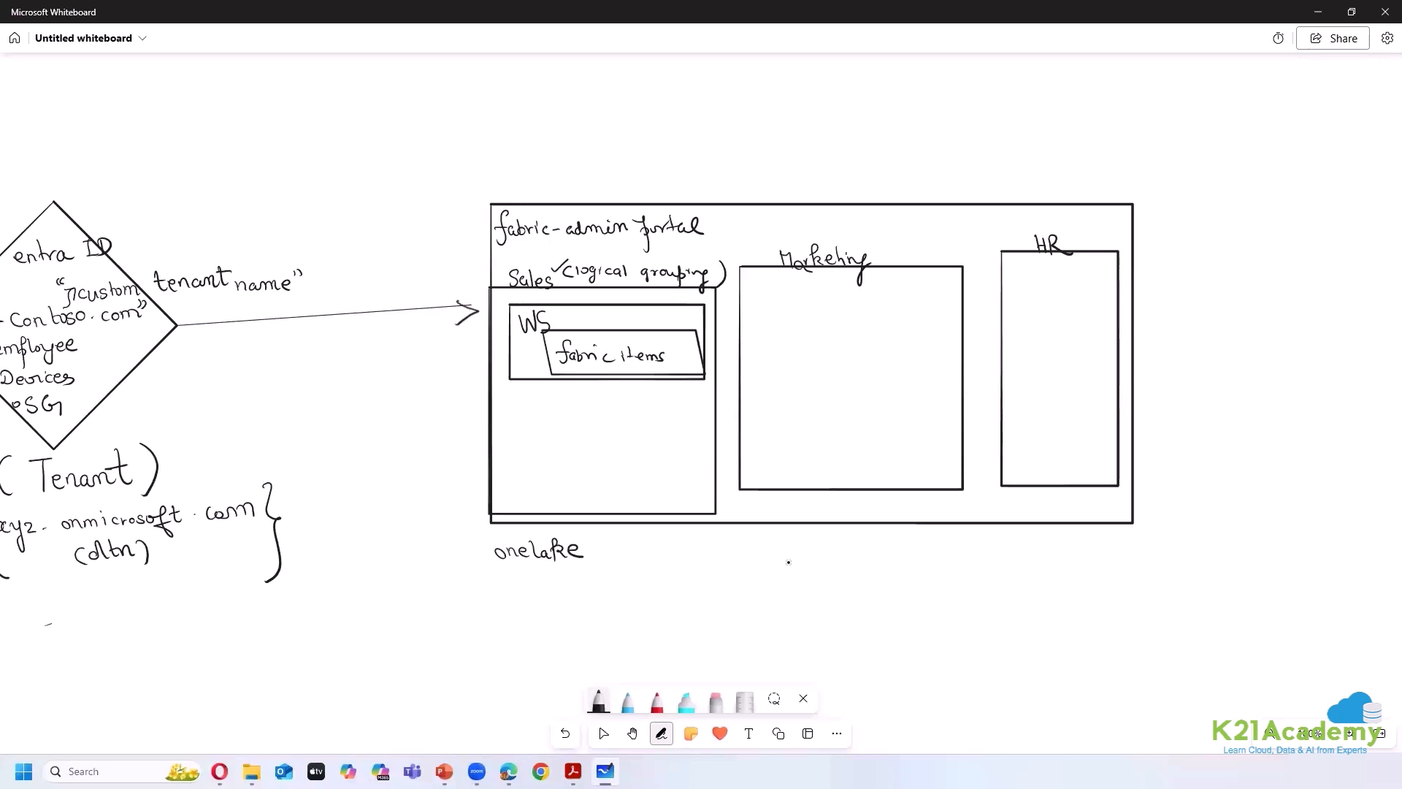
# - Switch to the Opera browser and close the GoDaddy domain search page
pyautogui.click(603, 733)
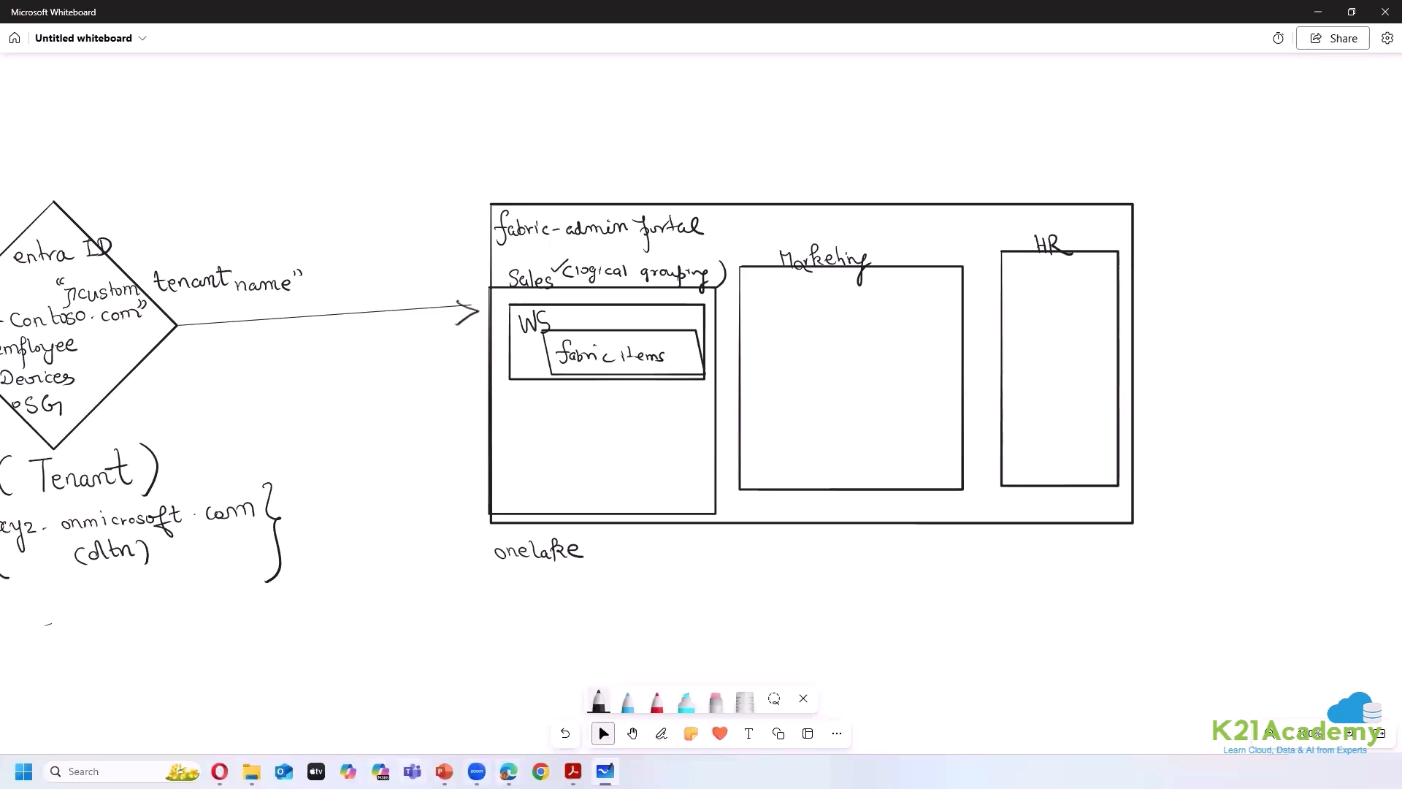
pyautogui.click(220, 771)
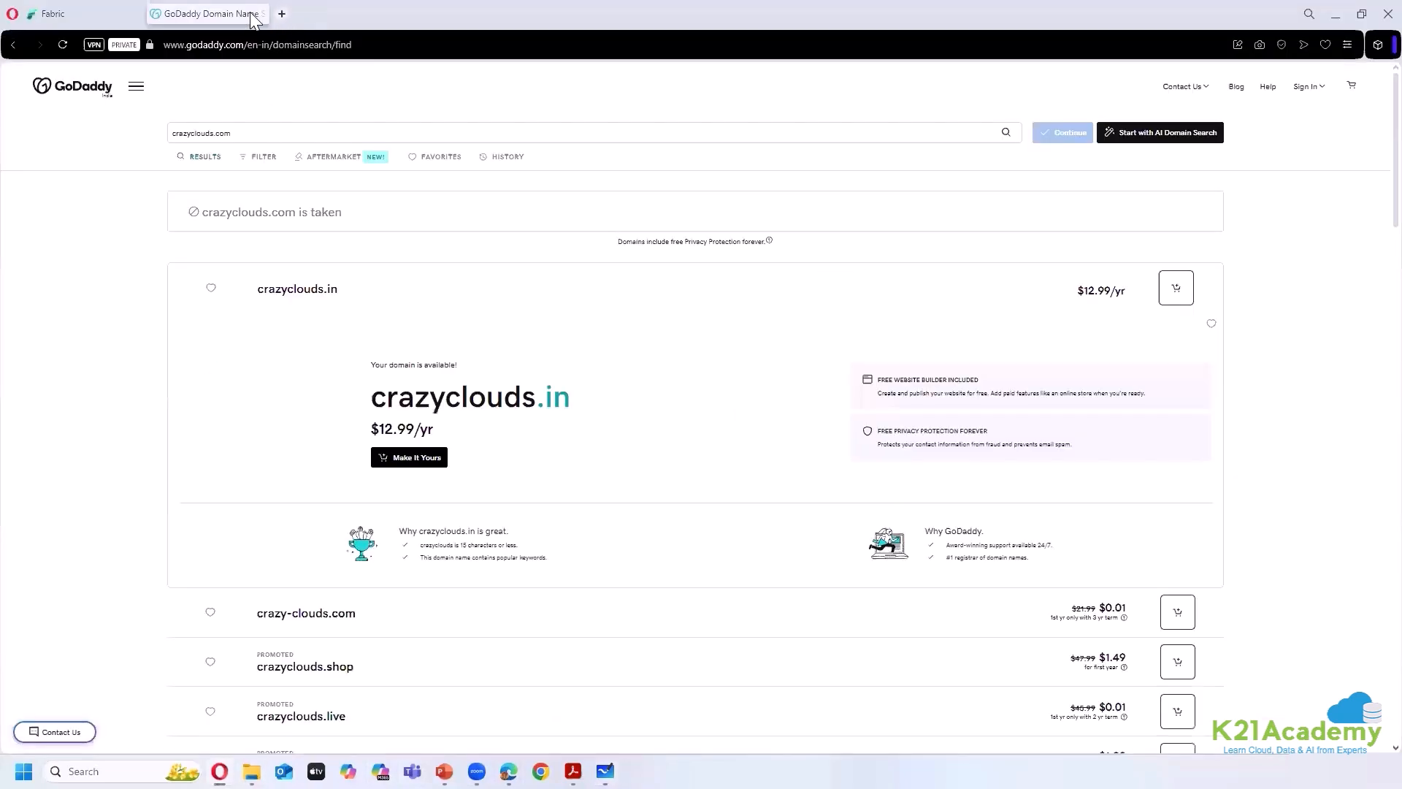
pyautogui.click(262, 14)
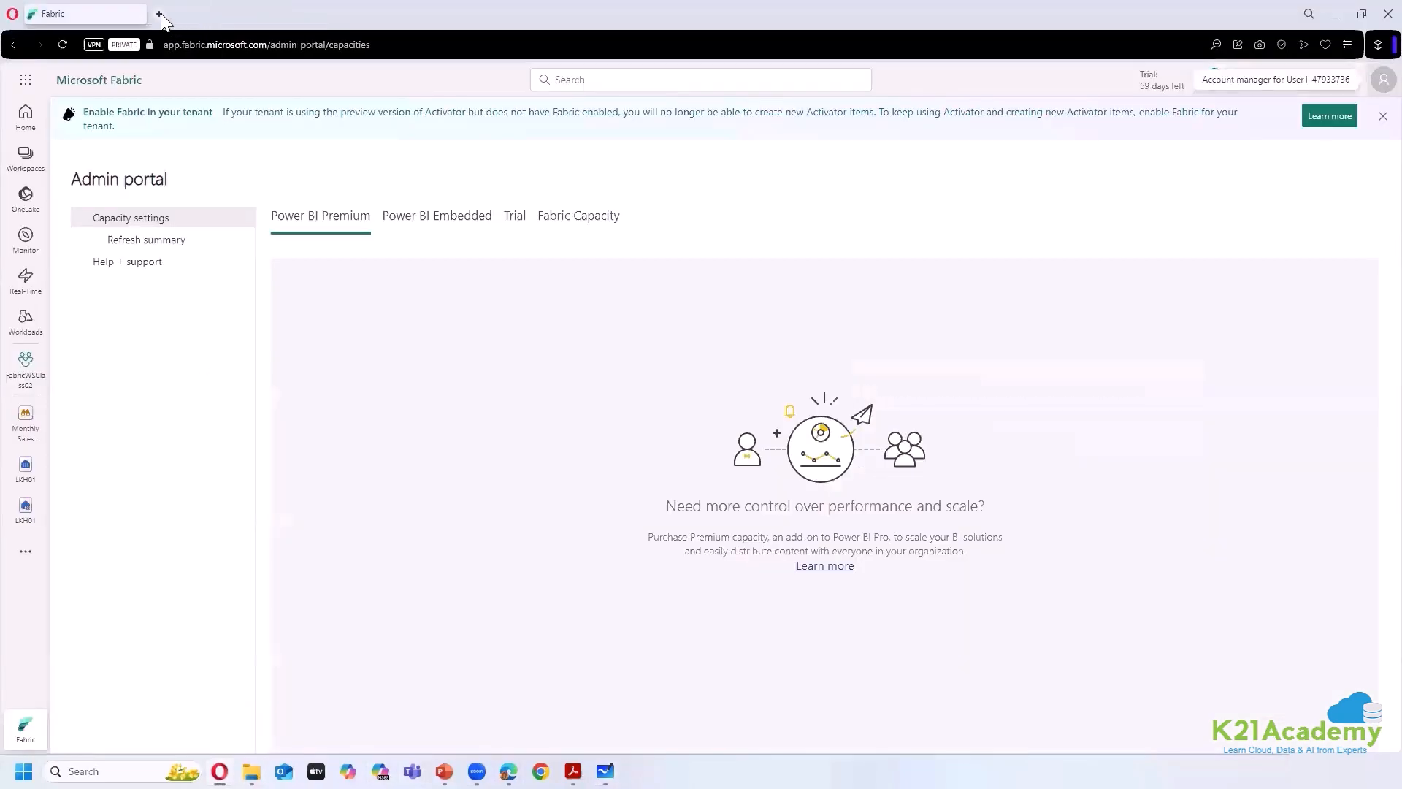
# - Search the web for "domain in fabric" on a new page and open the Microsoft Learn article on Fabric domains
pyautogui.click(159, 14)
pyautogui.write('domain in f')
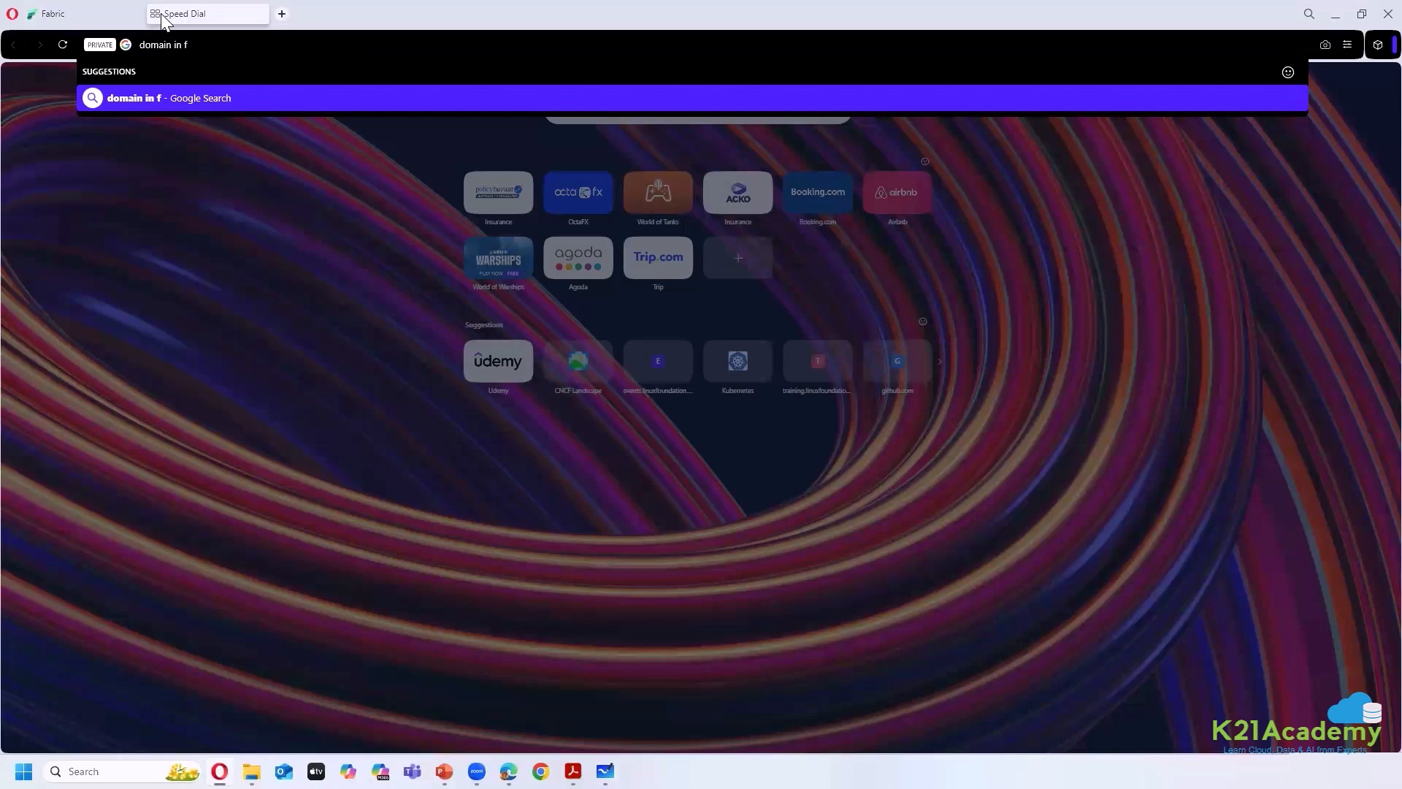
pyautogui.write('abric')
pyautogui.press('Return')
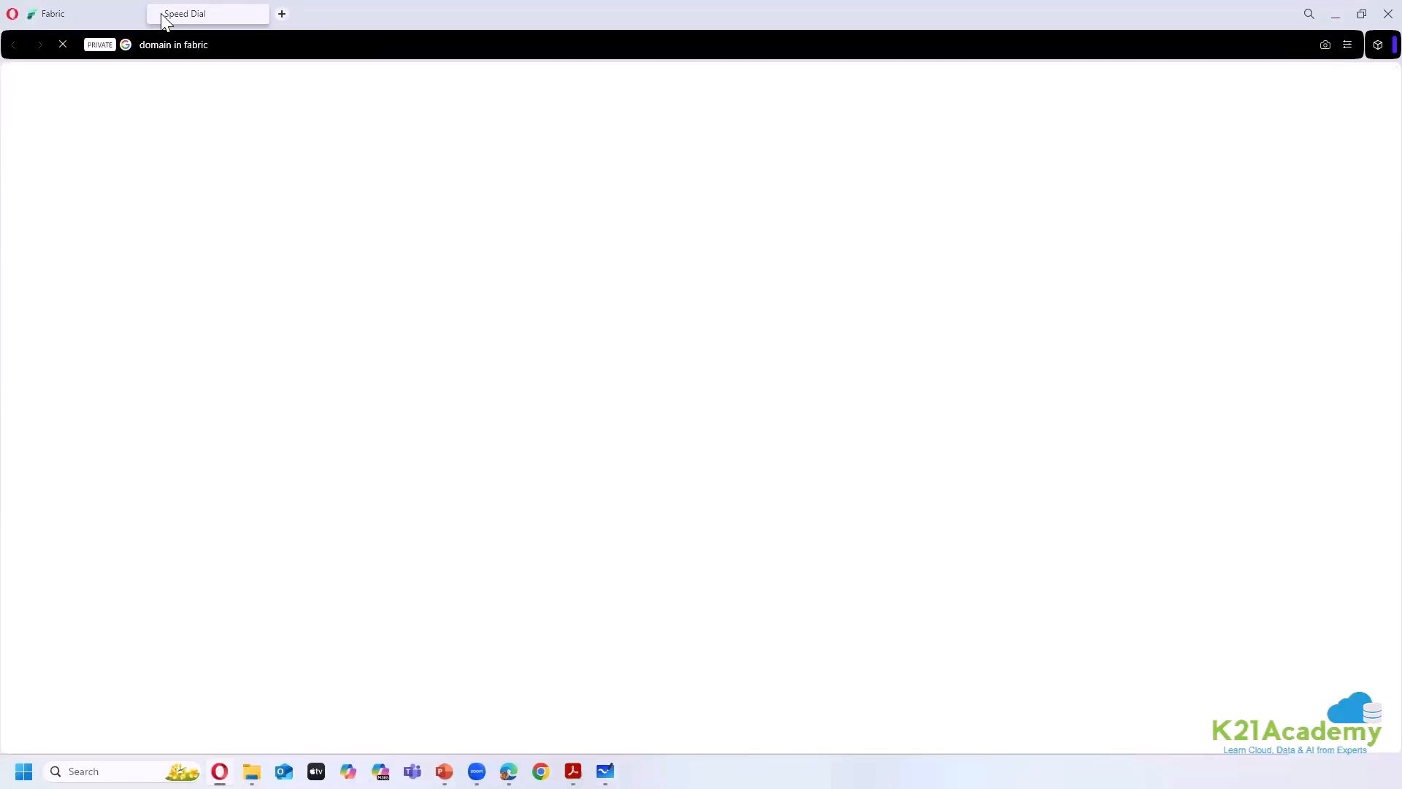
pyautogui.click(201, 207)
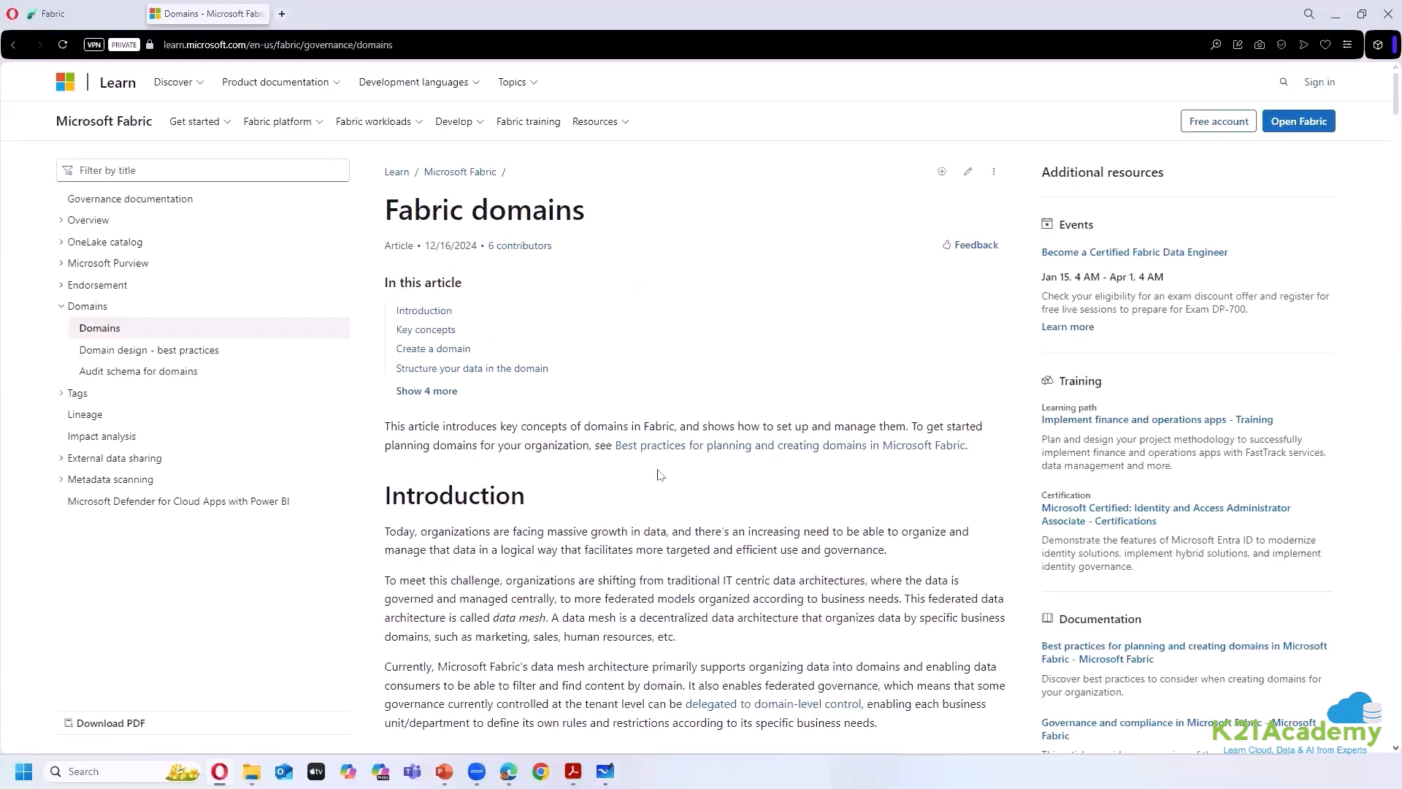
# - Read the article's introduction and its Domains section, highlighting the passages on logical grouping and grouping data by business department
pyautogui.scroll(-2, 482, 454)
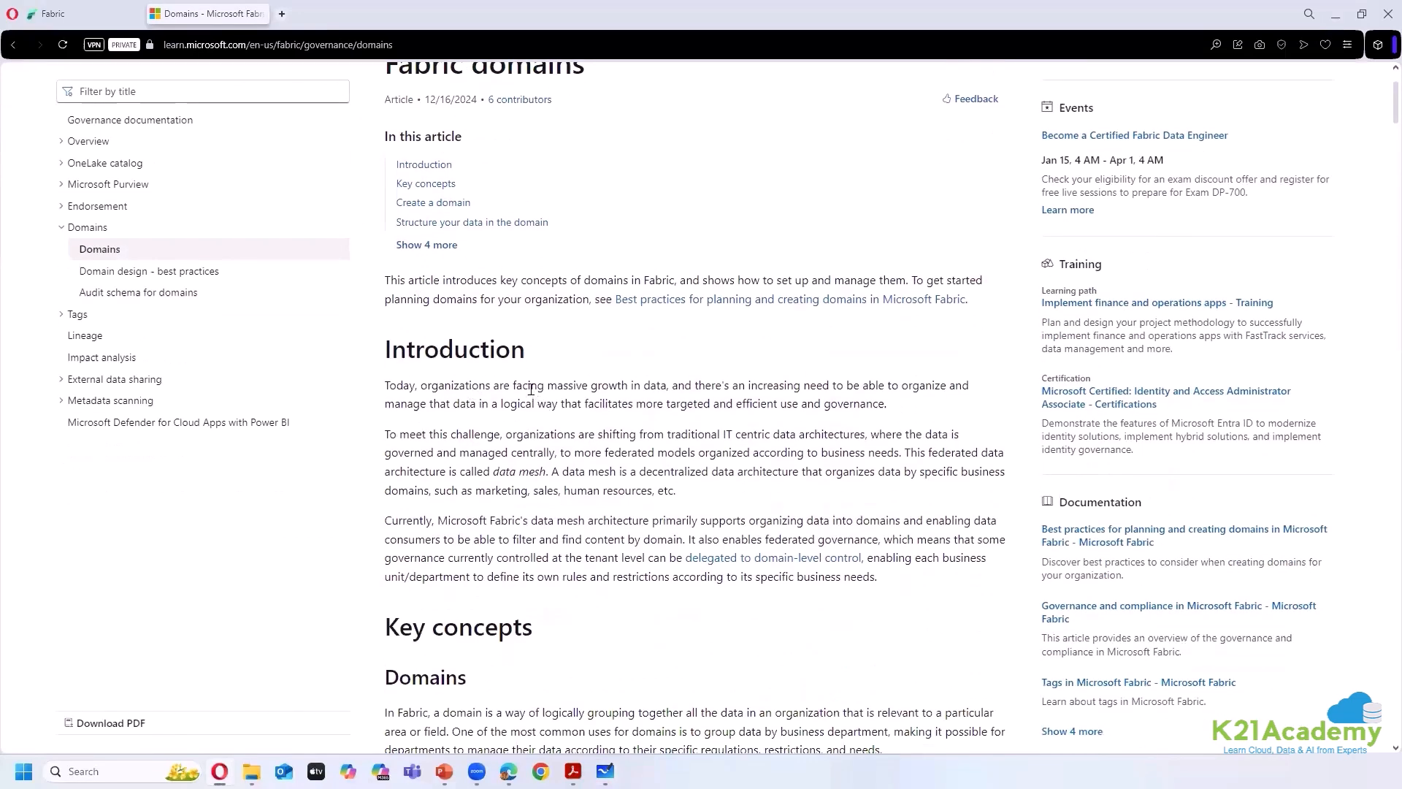
pyautogui.moveTo(531, 390); pyautogui.dragTo(691, 386)
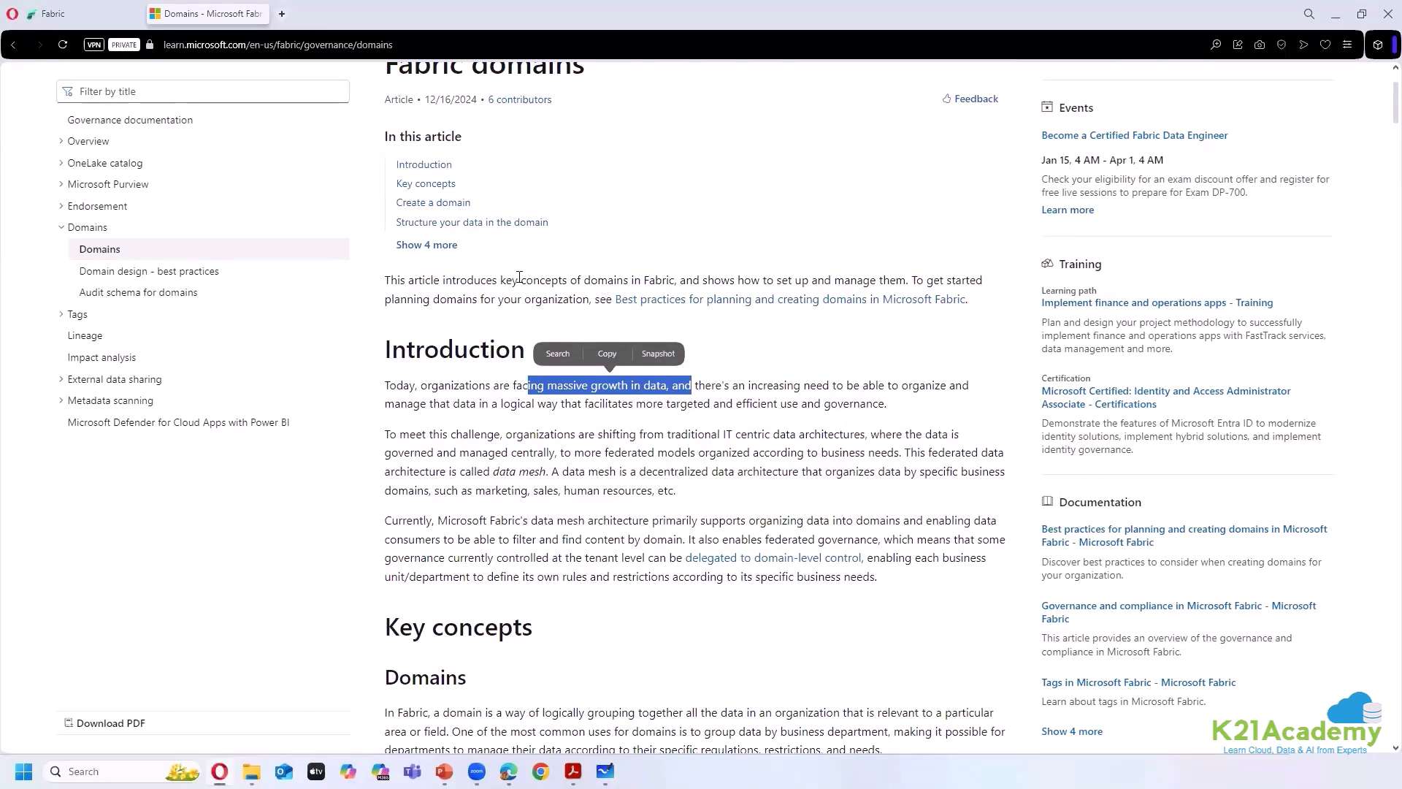
pyautogui.moveTo(467, 299); pyautogui.dragTo(783, 280)
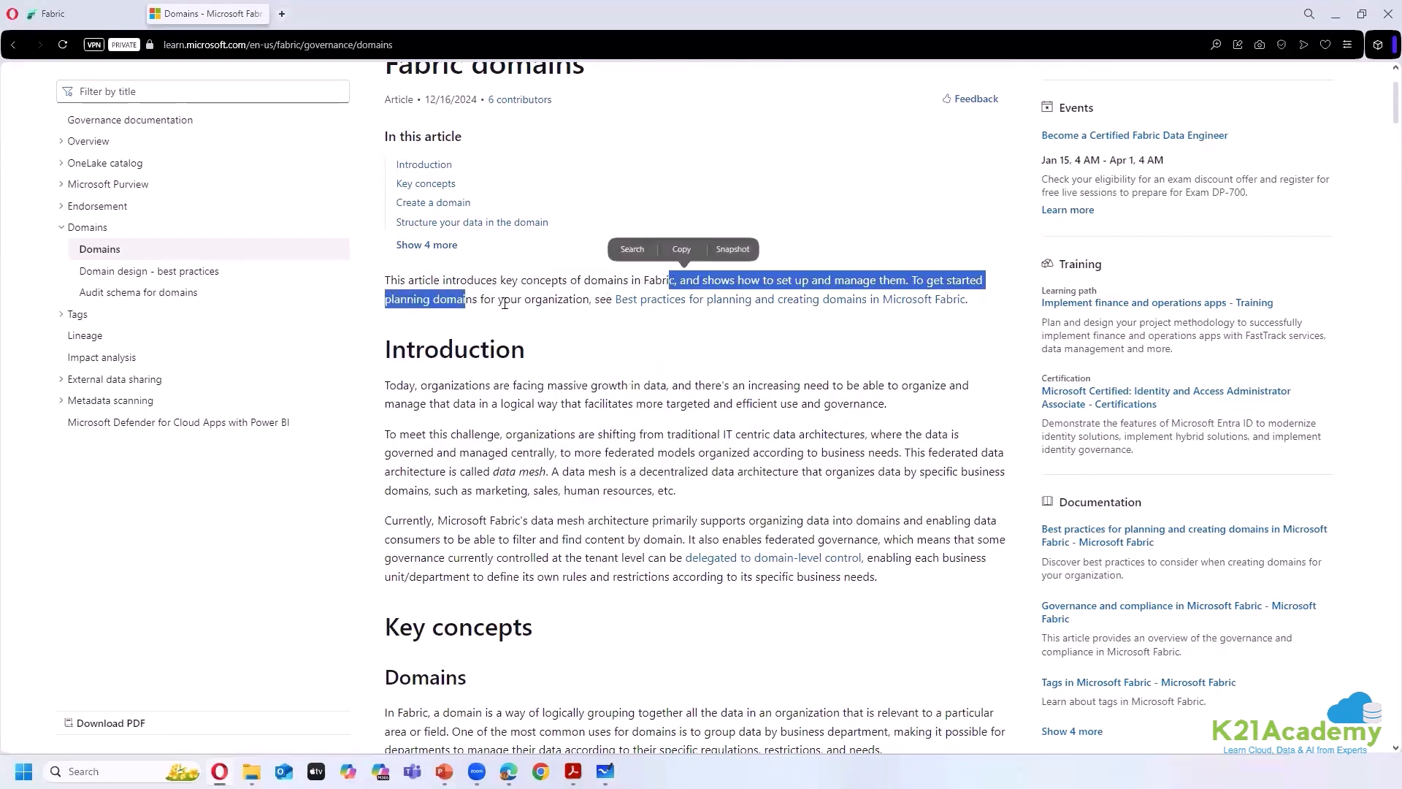
pyautogui.scroll(-5, 706, 357)
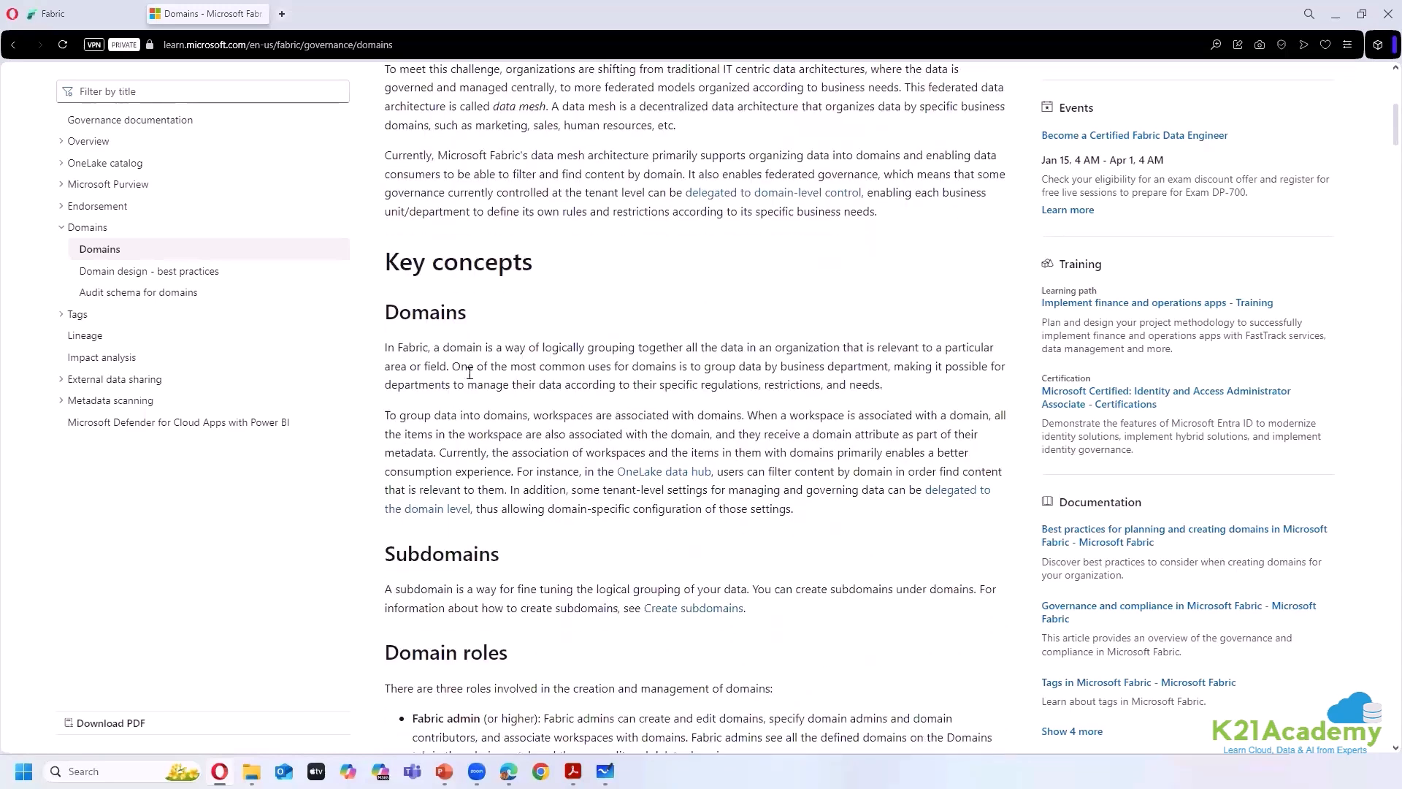
pyautogui.moveTo(541, 349); pyautogui.dragTo(642, 349)
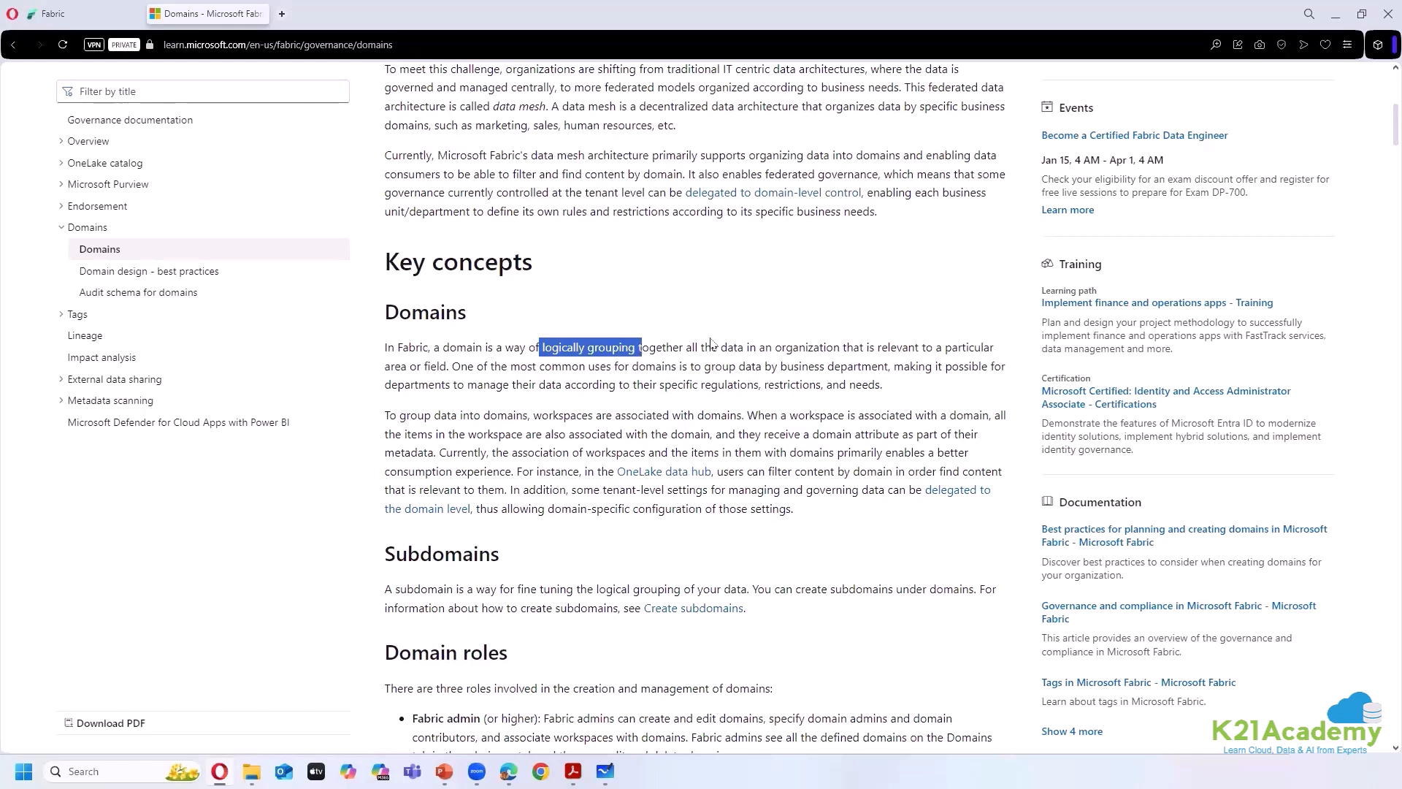
pyautogui.moveTo(737, 349); pyautogui.dragTo(951, 348)
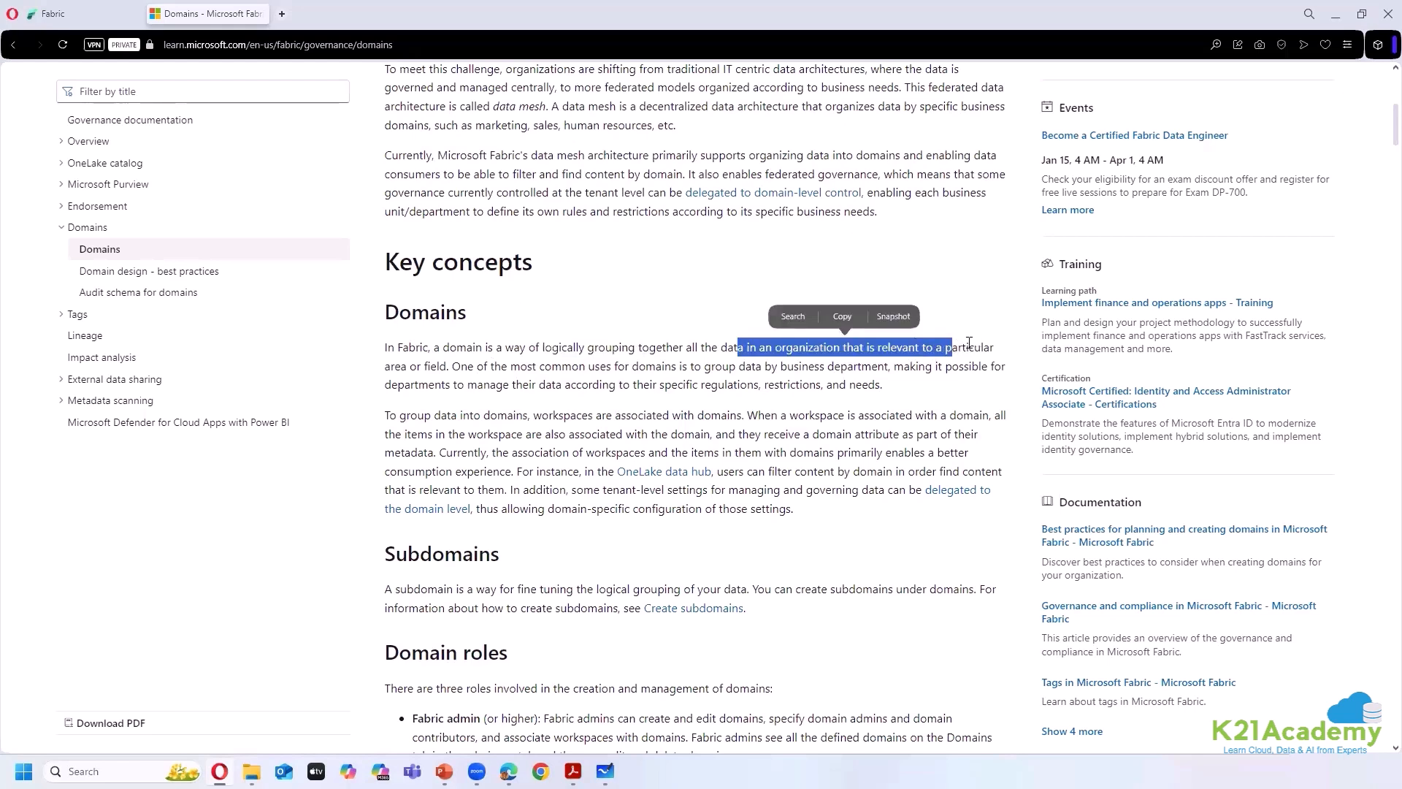
pyautogui.moveTo(385, 366); pyautogui.dragTo(452, 366)
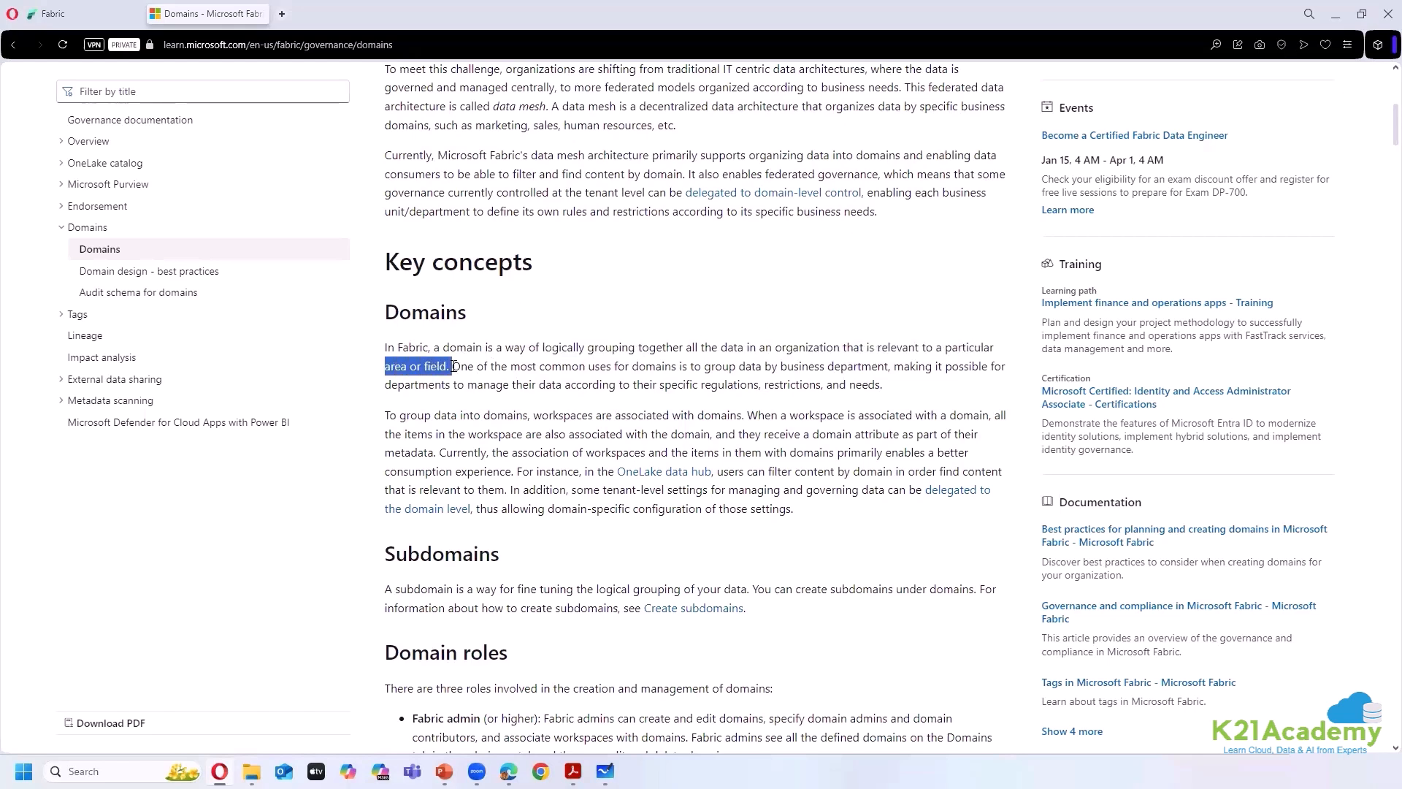
pyautogui.click(653, 360)
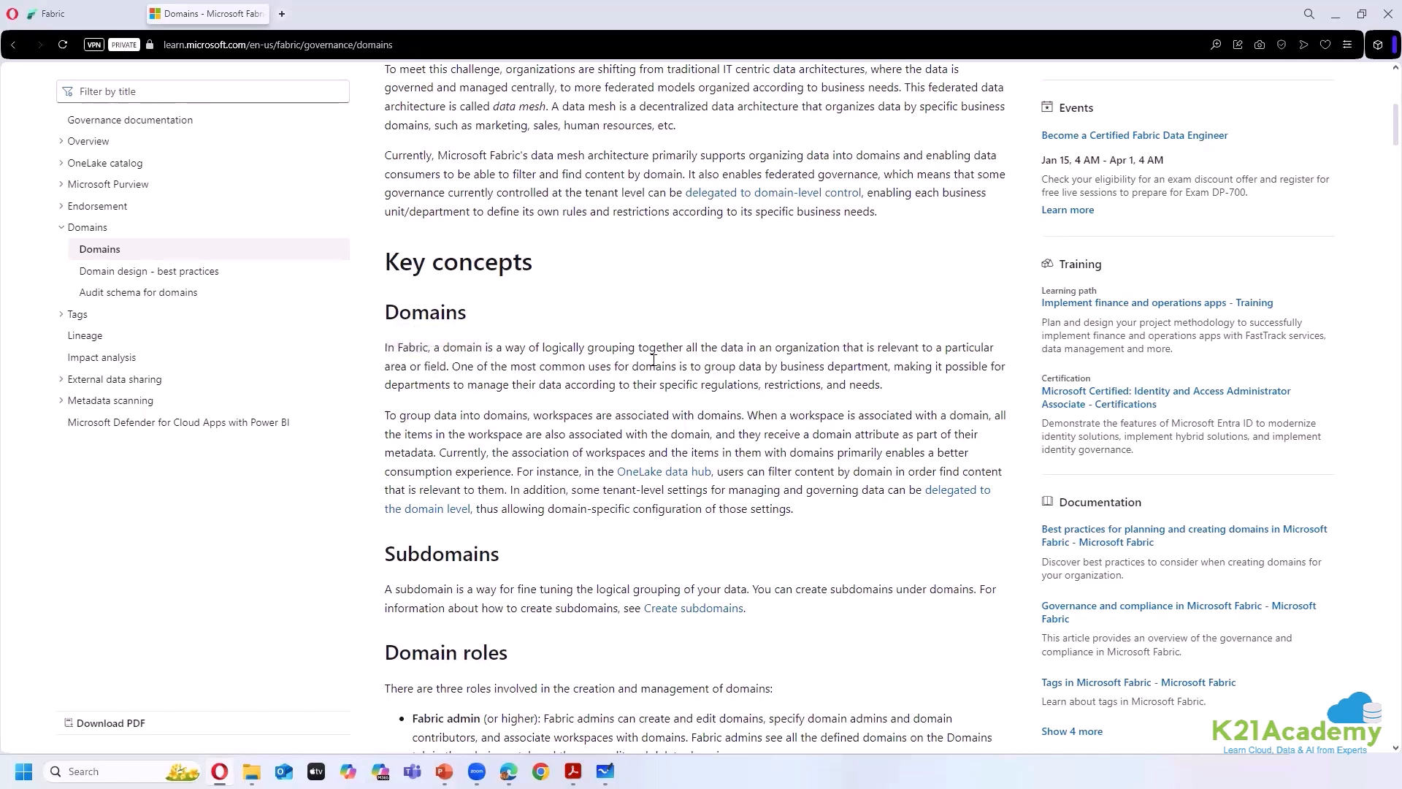
pyautogui.moveTo(884, 369); pyautogui.dragTo(827, 370)
pyautogui.moveTo(687, 380); pyautogui.dragTo(682, 370)
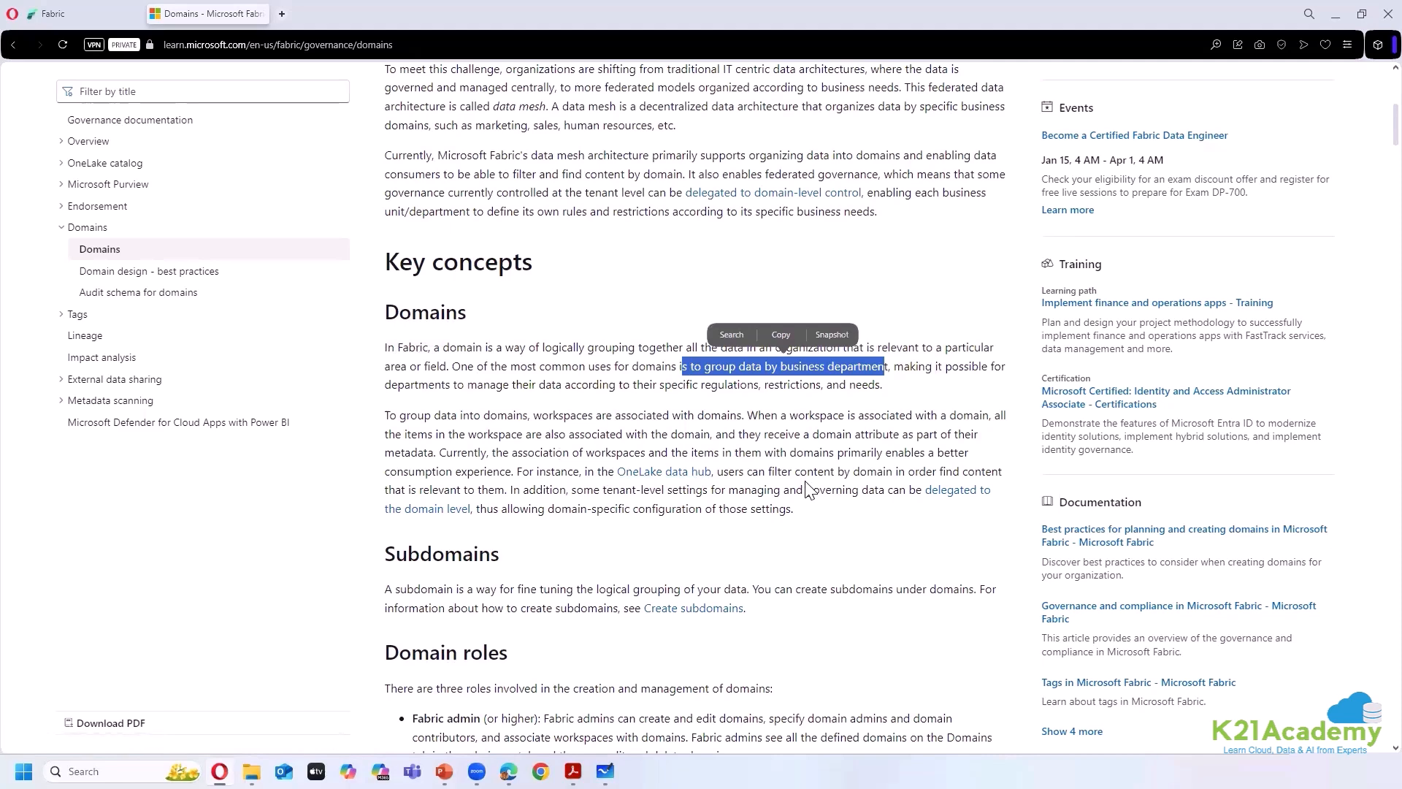
# - Examine the article's sections on domain roles, creating domains and subdomains, and assigning or unassigning workspaces
pyautogui.scroll(-3, 438, 431)
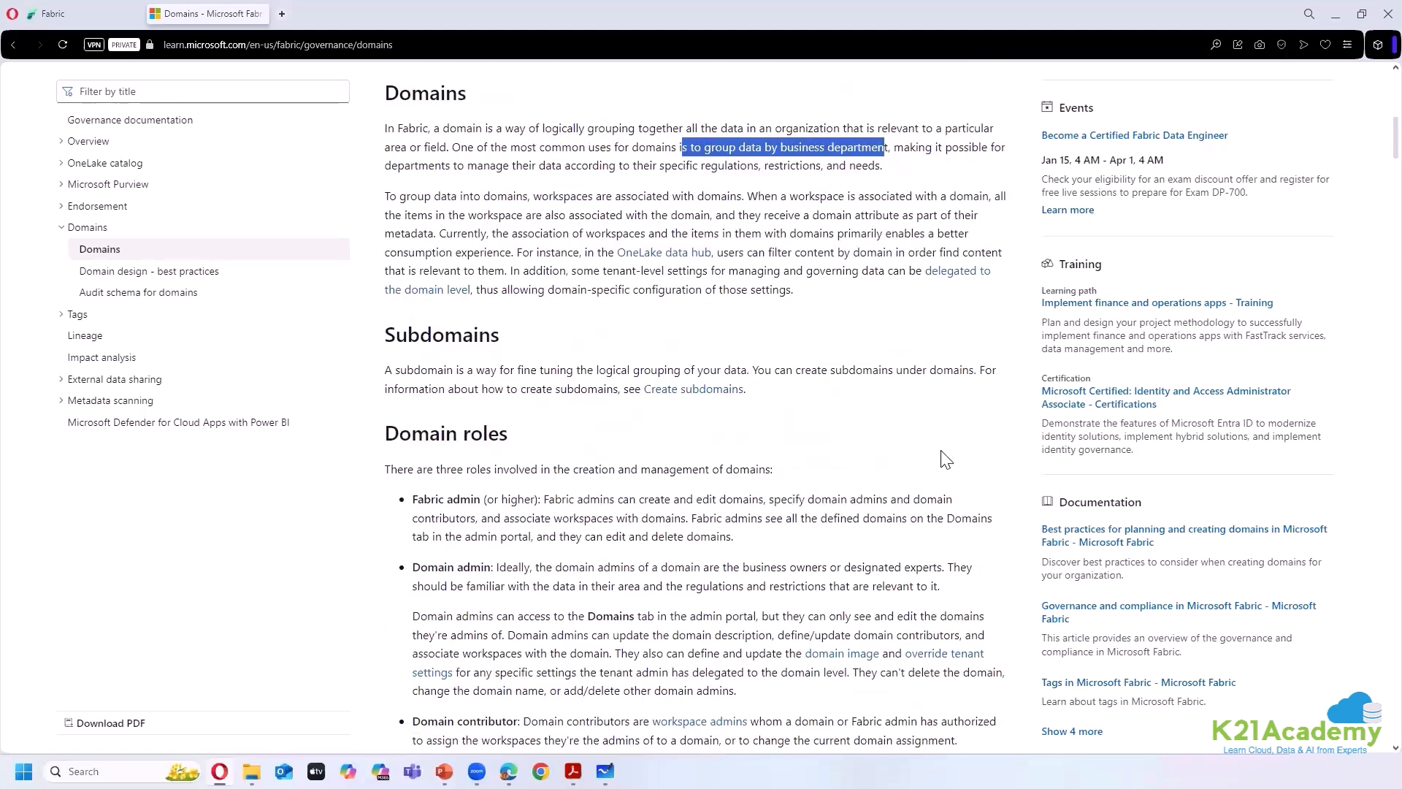
pyautogui.scroll(-2, 912, 480)
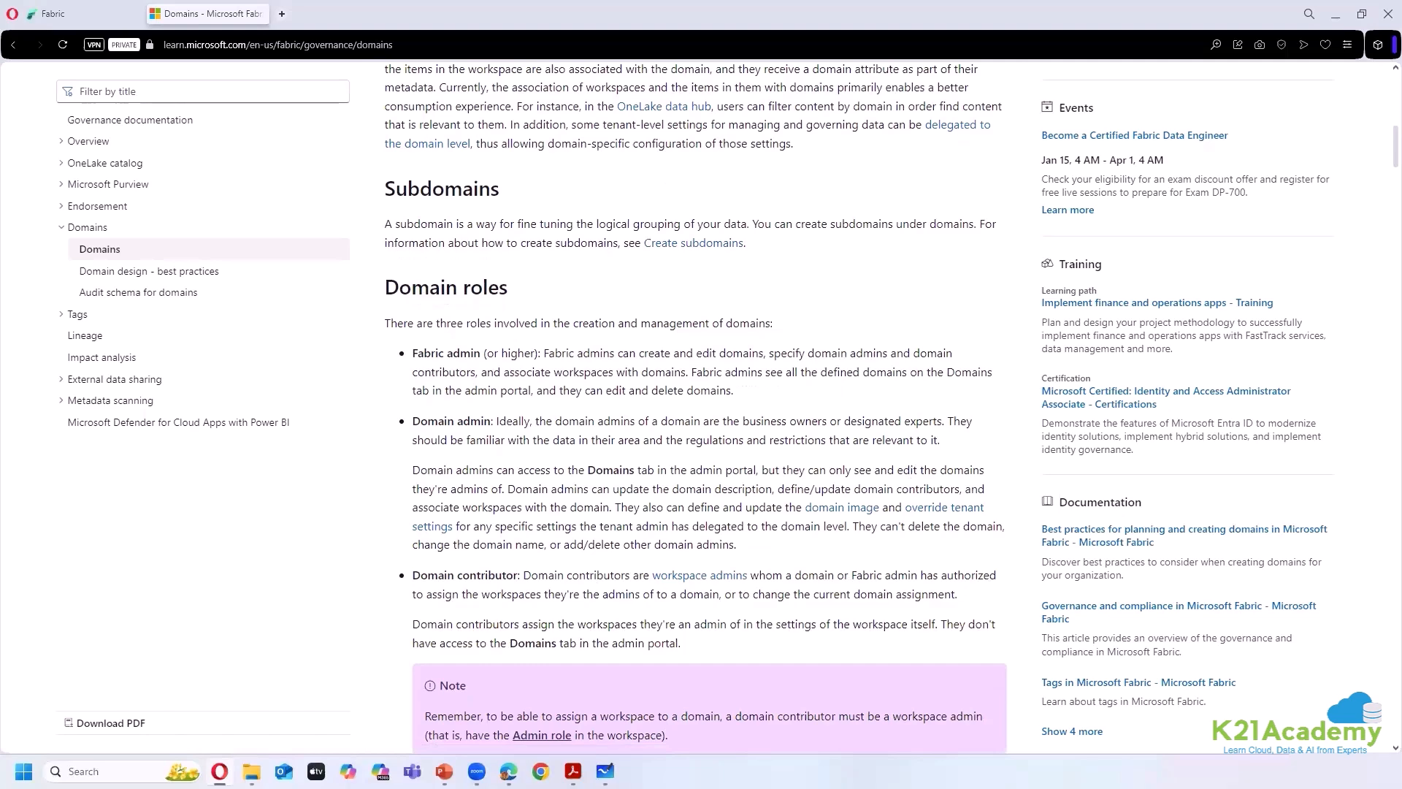
pyautogui.scroll(-5, 786, 389)
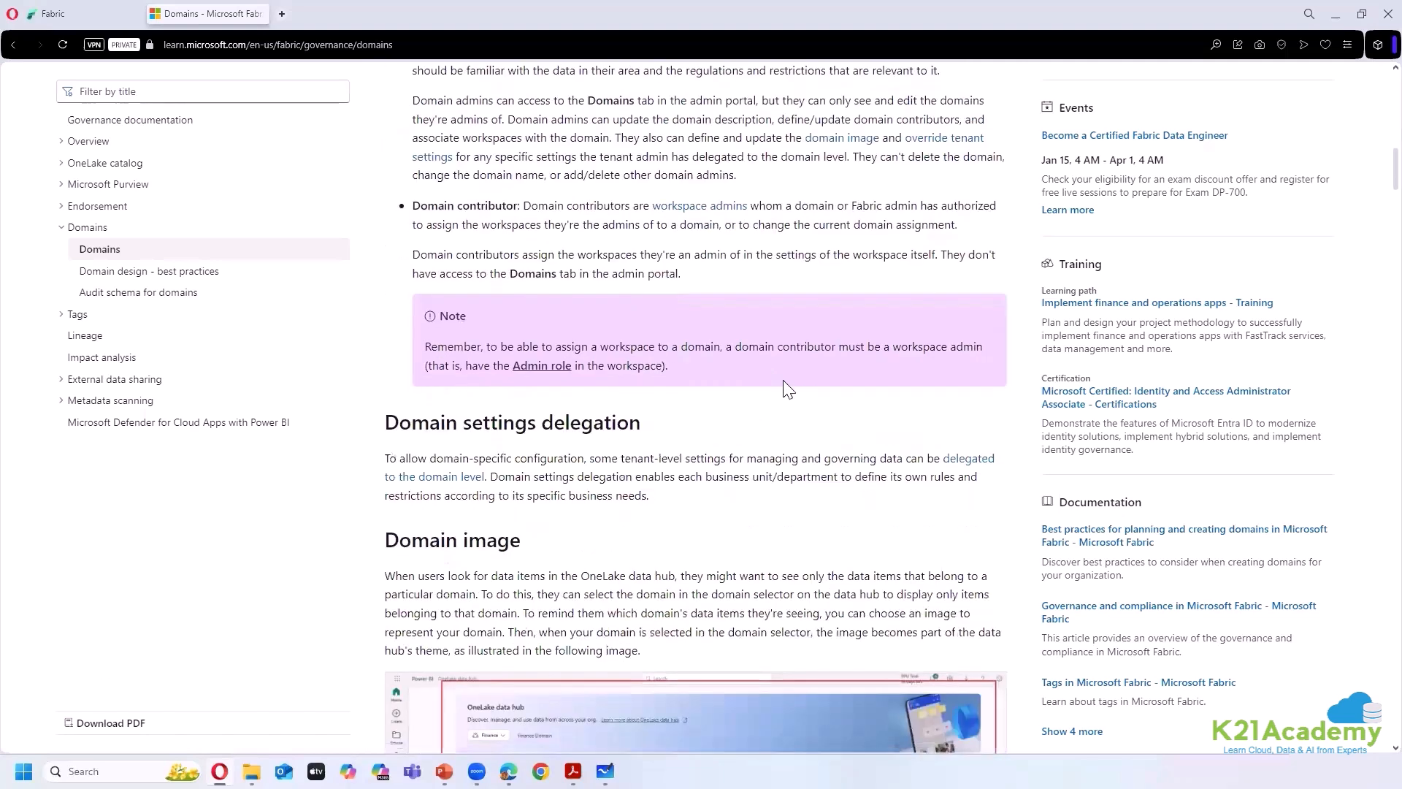
pyautogui.scroll(-12, 787, 388)
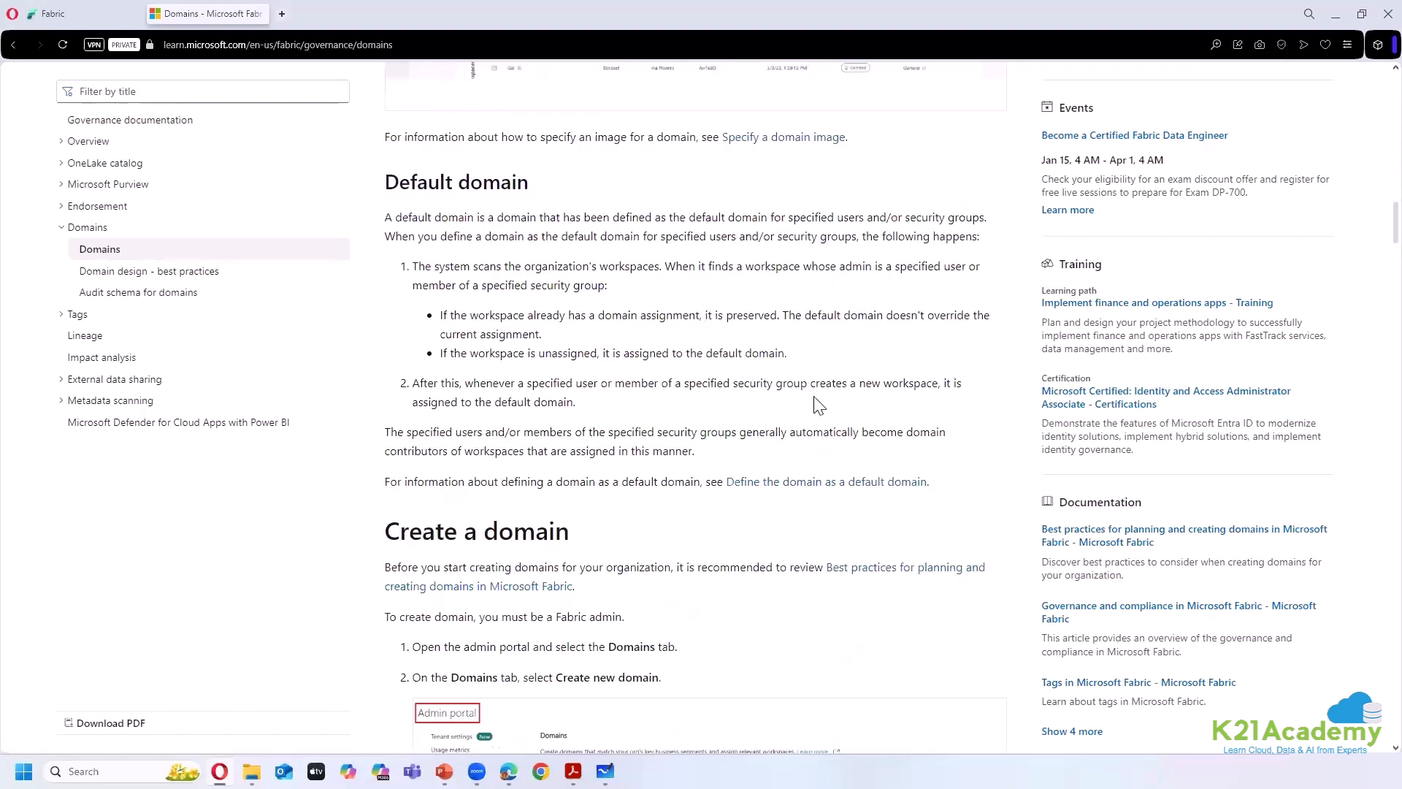
pyautogui.scroll(-7, 818, 403)
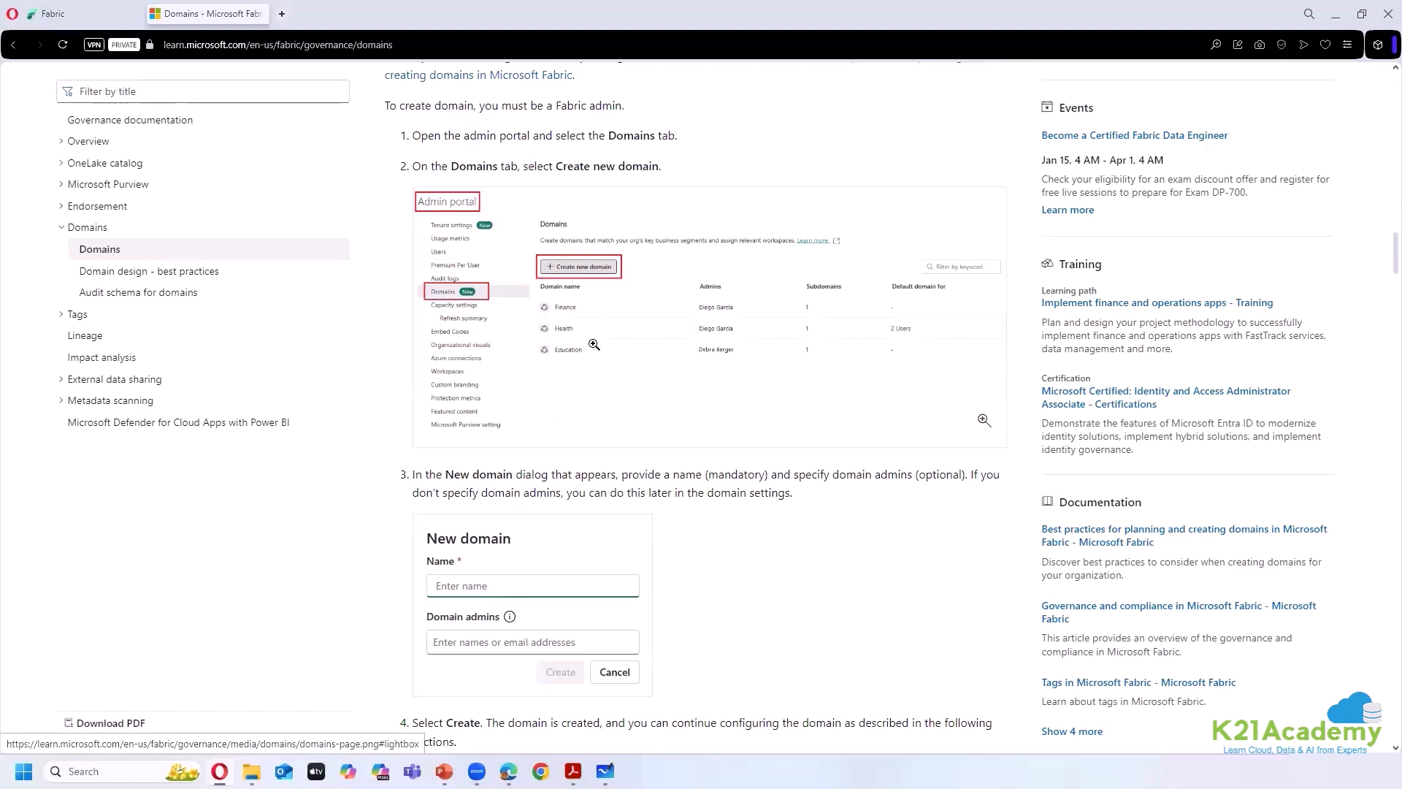
pyautogui.scroll(-4, 813, 415)
pyautogui.scroll(-4, 815, 415)
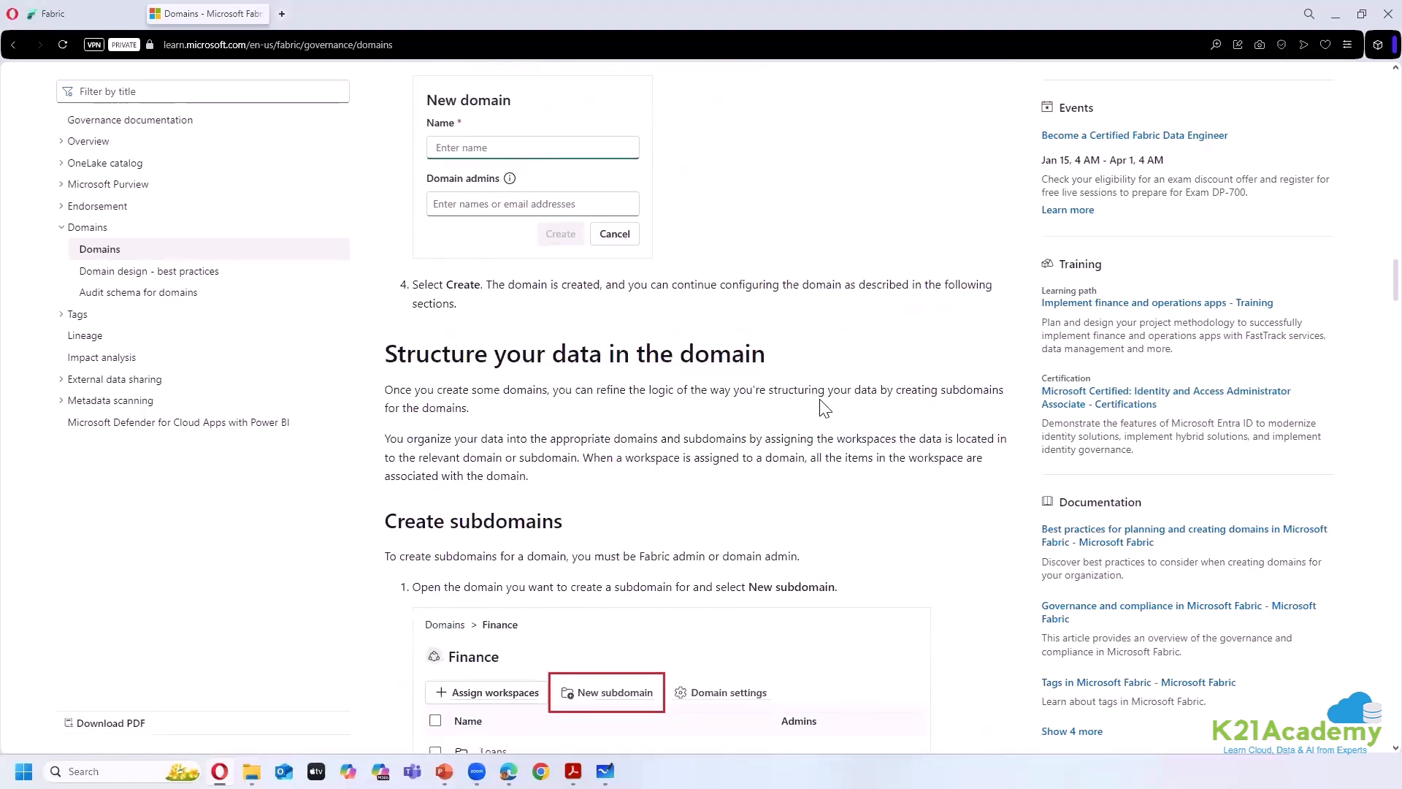
pyautogui.scroll(-1, 832, 387)
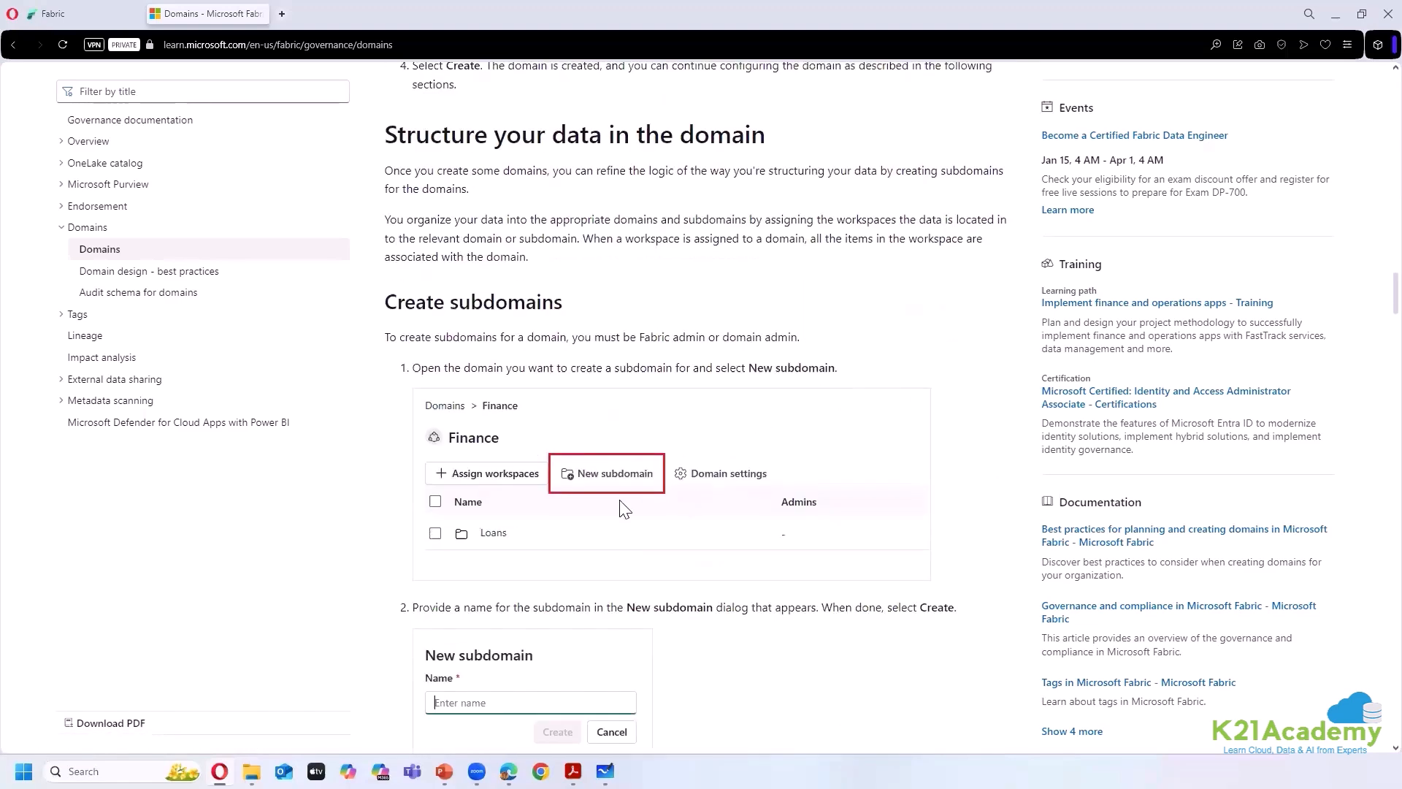
pyautogui.scroll(-4, 869, 467)
pyautogui.scroll(-11, 878, 458)
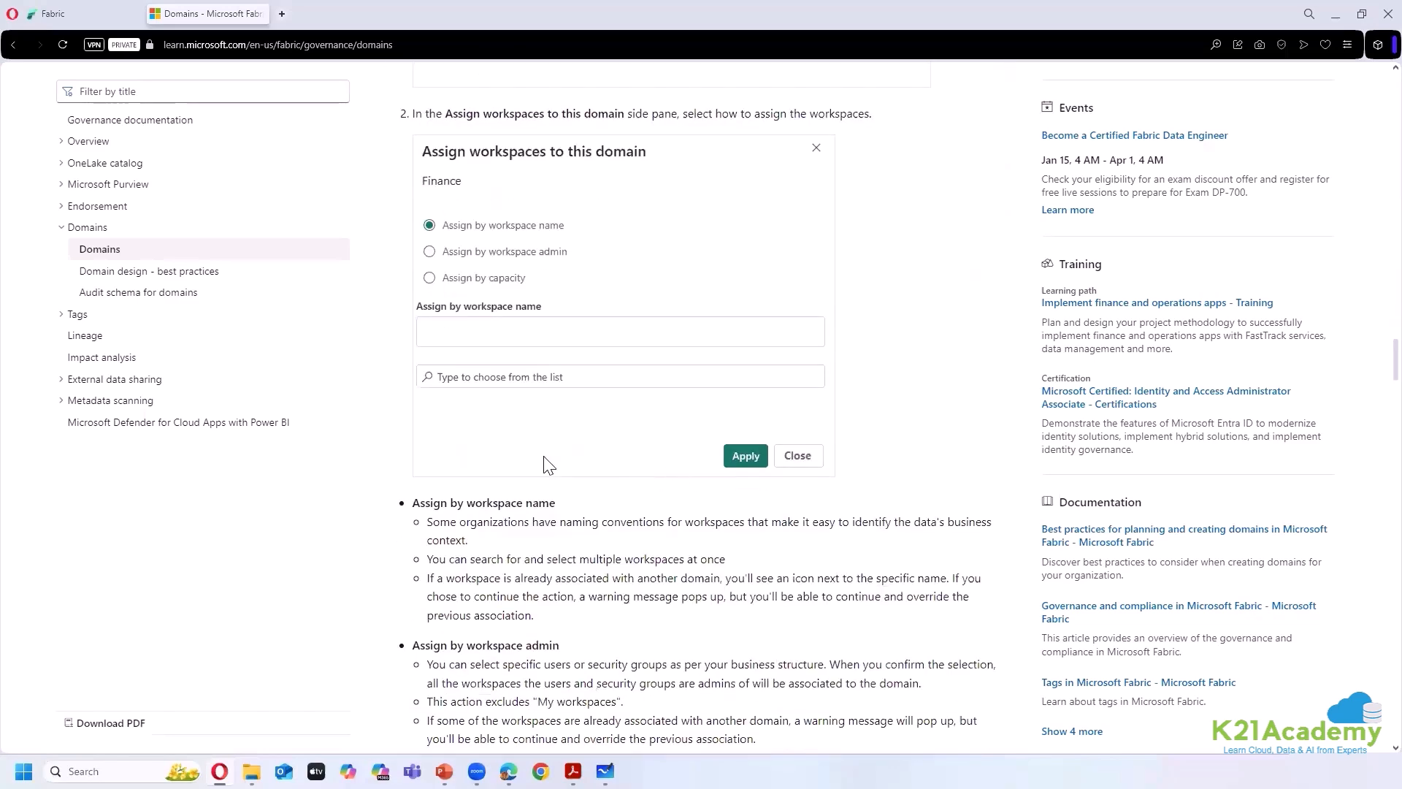
pyautogui.scroll(-3, 595, 460)
pyautogui.scroll(-5, 723, 420)
pyautogui.scroll(-9, 936, 394)
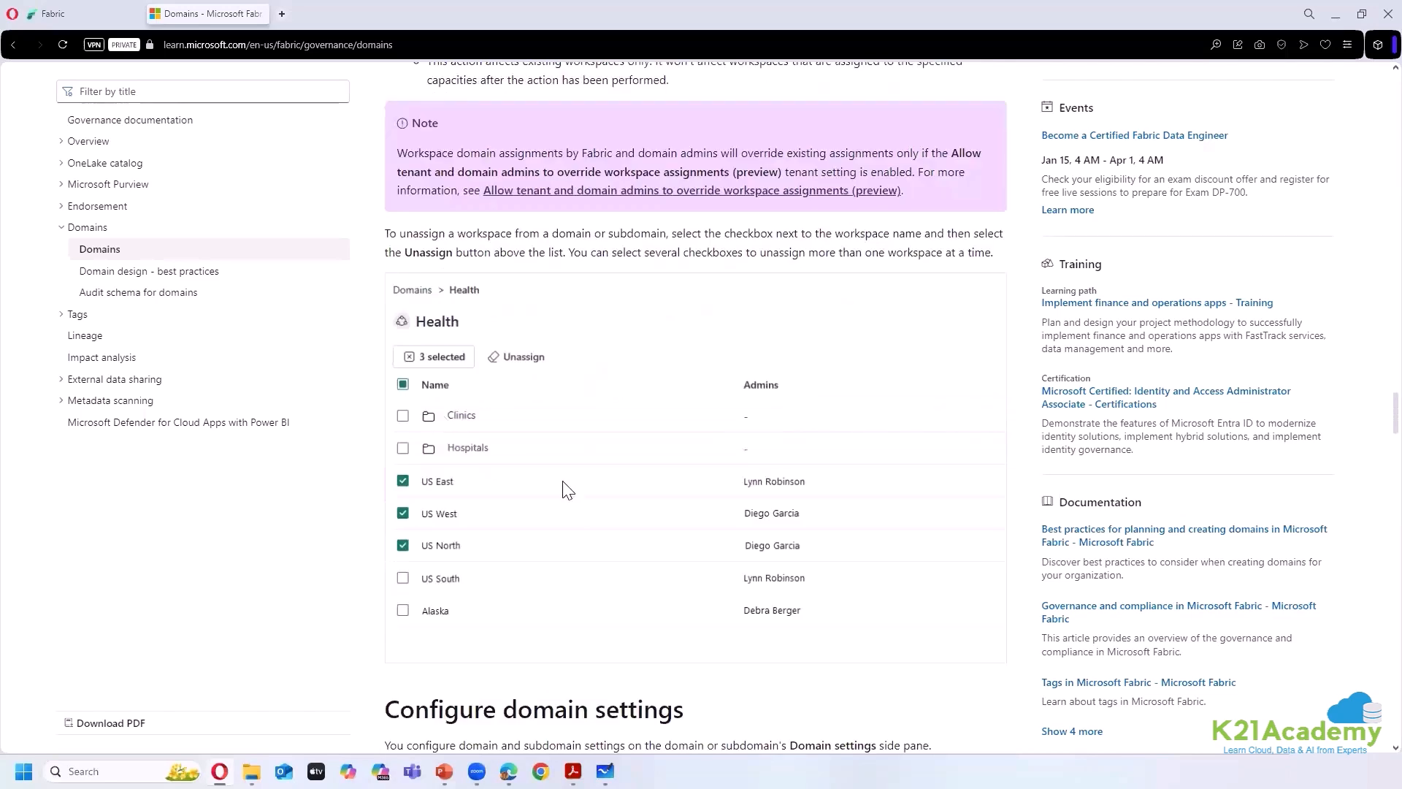
# - Return to Fabric, inspect the Advanced and Domain options of the new workspace form, and close it without creating a workspace
pyautogui.click(45, 13)
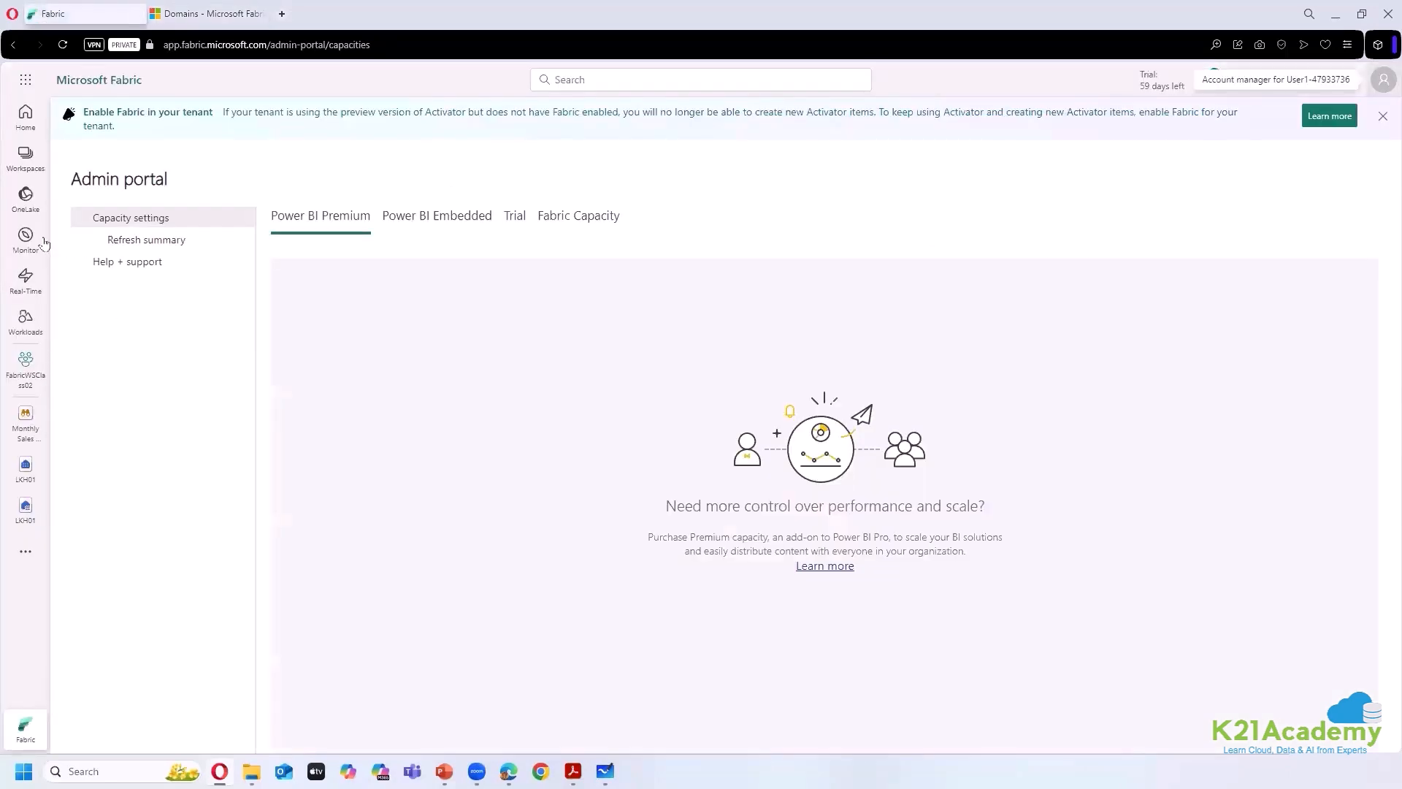
pyautogui.click(25, 152)
pyautogui.click(172, 733)
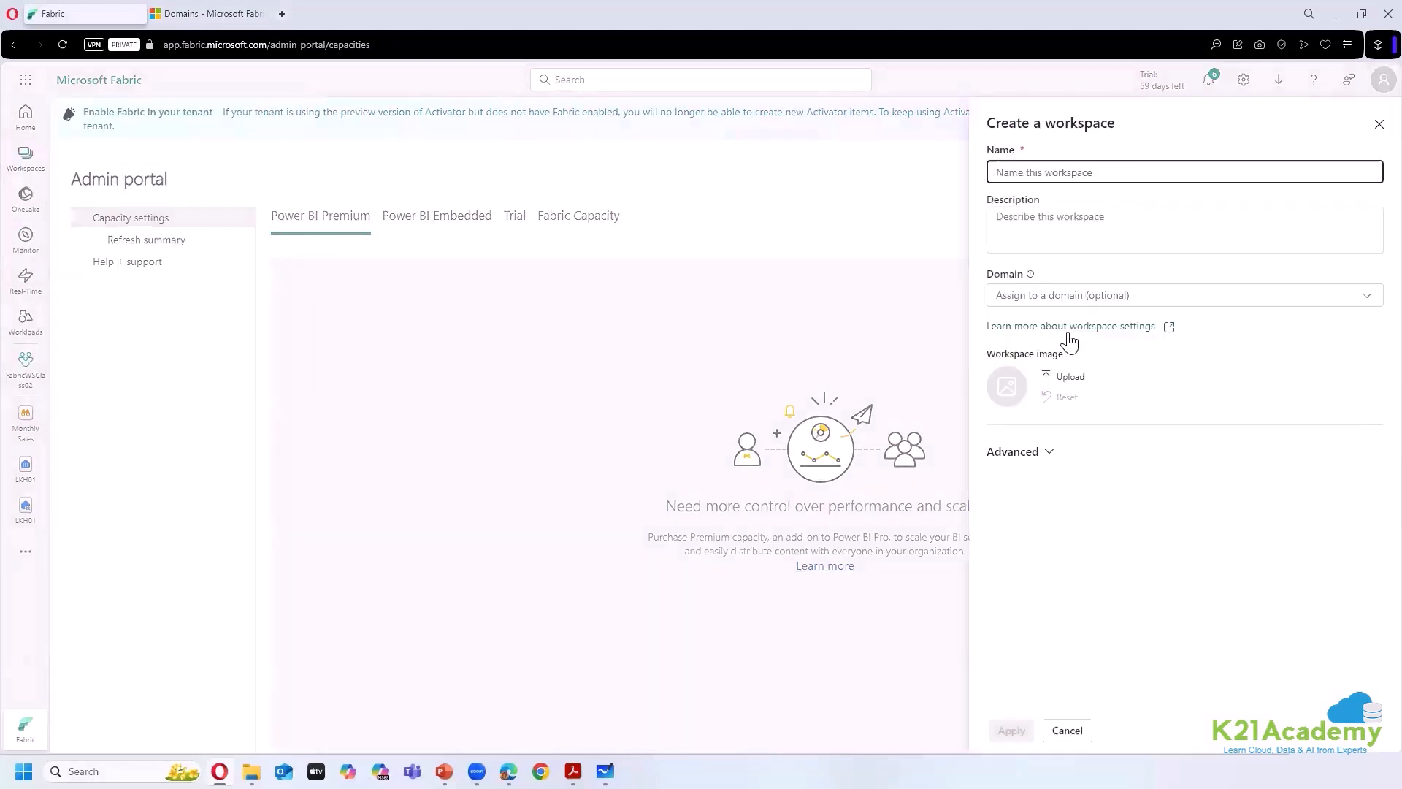
pyautogui.click(1043, 453)
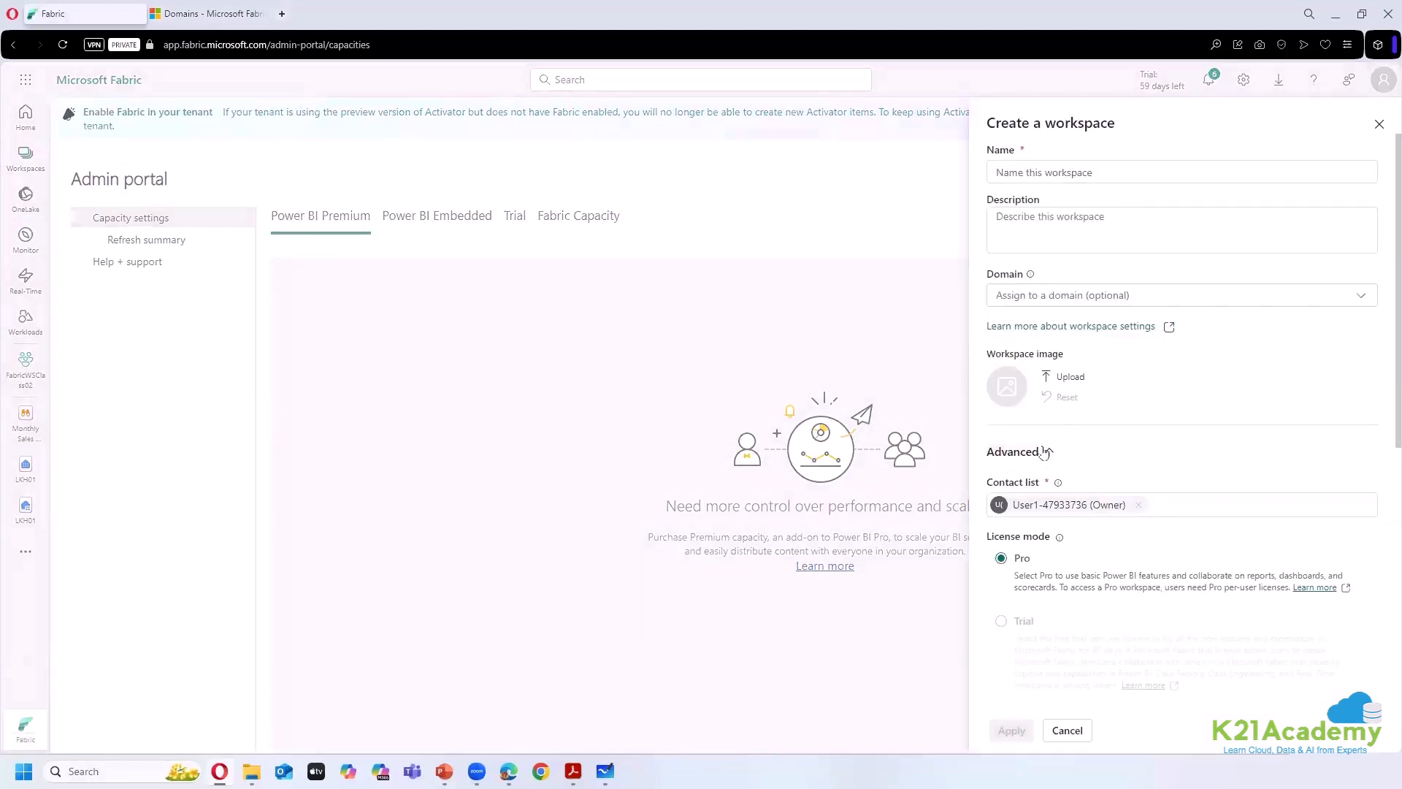
pyautogui.click(1045, 453)
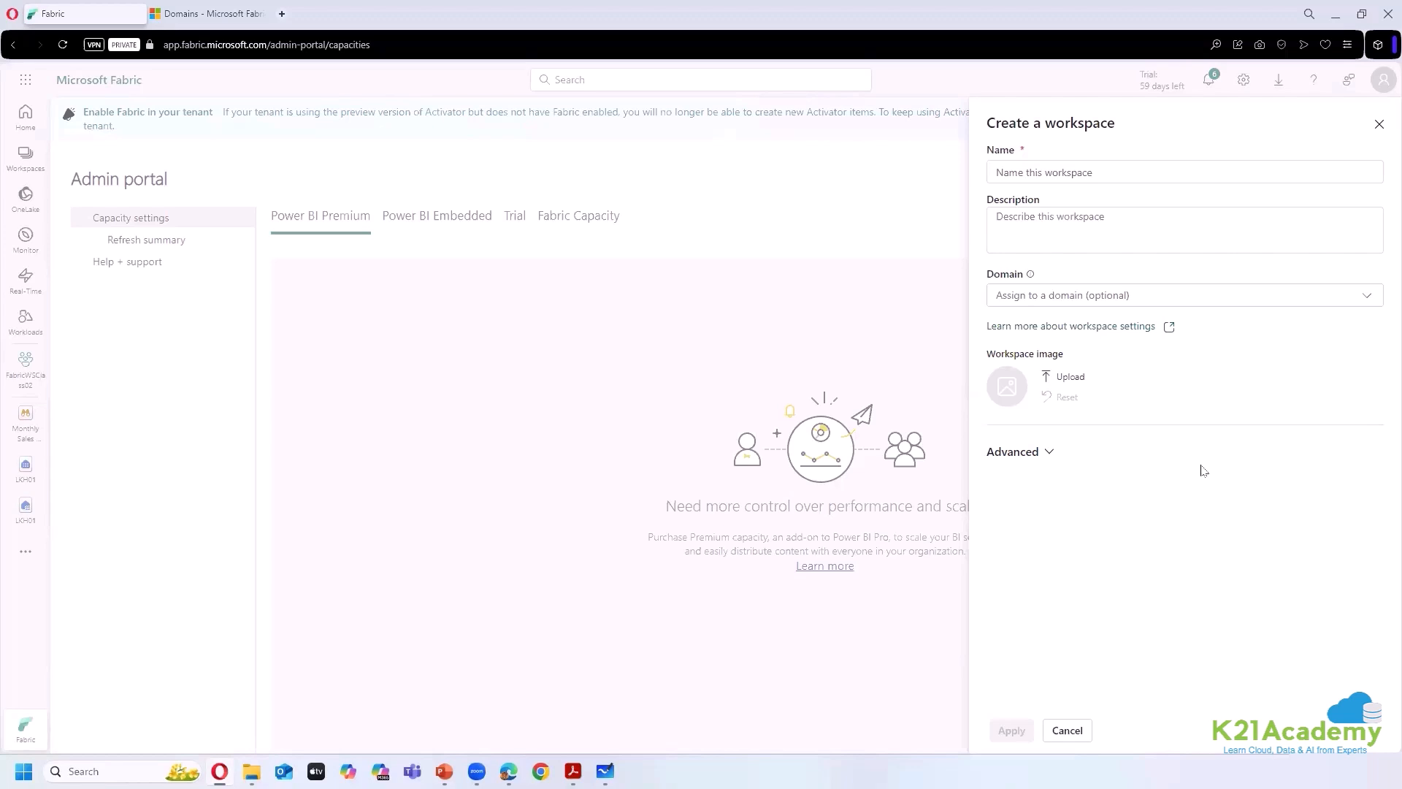
pyautogui.click(1138, 293)
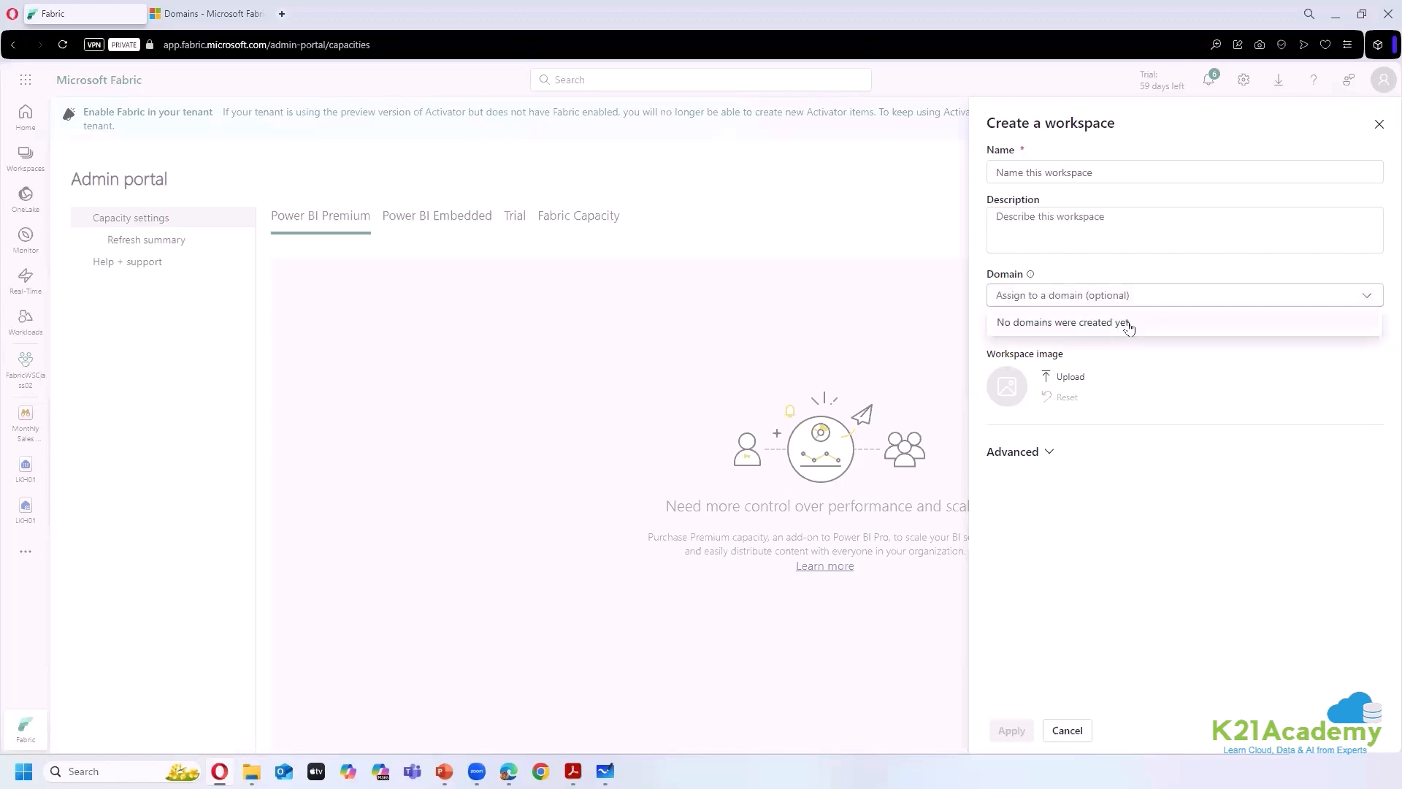
pyautogui.click(1137, 555)
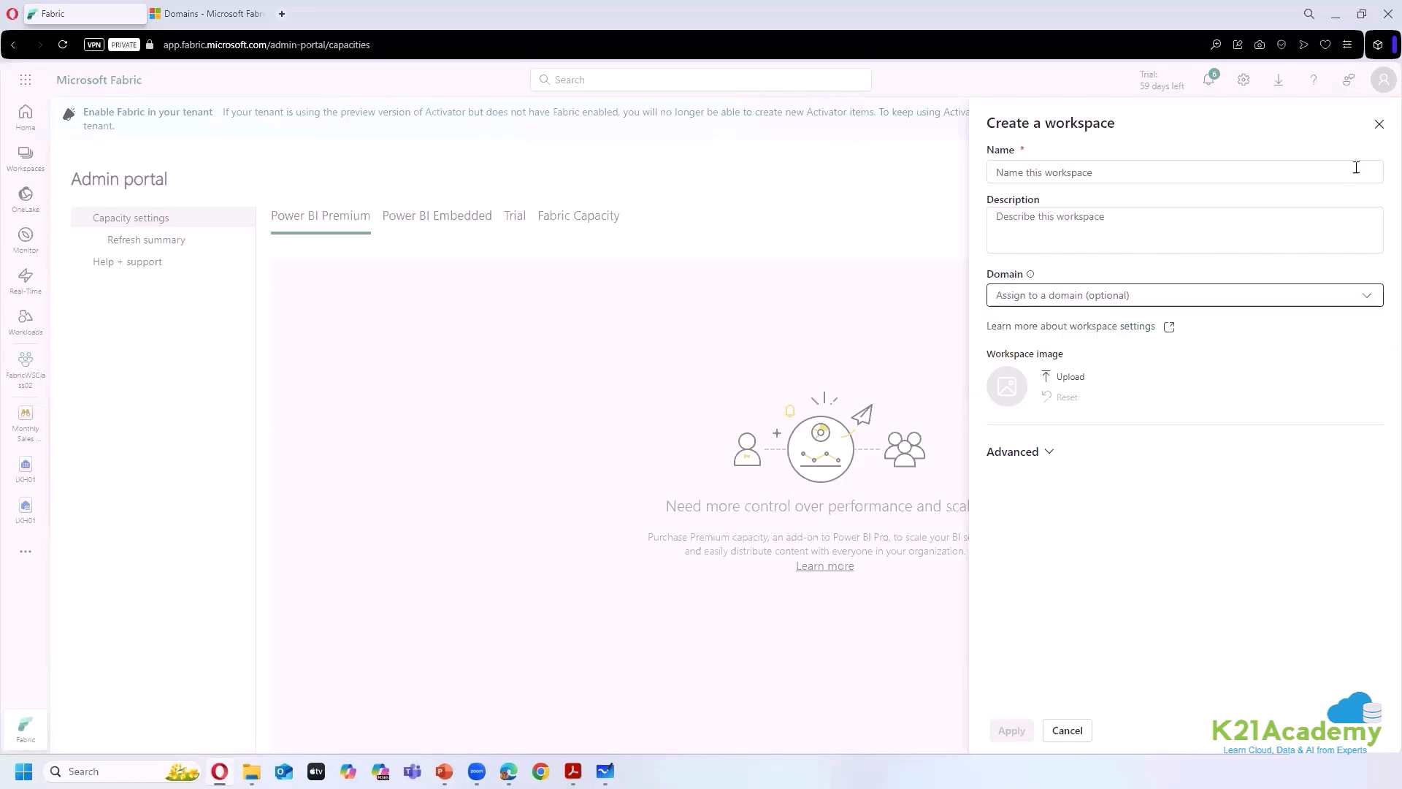
pyautogui.click(1377, 126)
# - Switch to Microsoft Whiteboard and review the Entra ID tenant and onelake diagram
pyautogui.hotkey('alt', 'Tab')
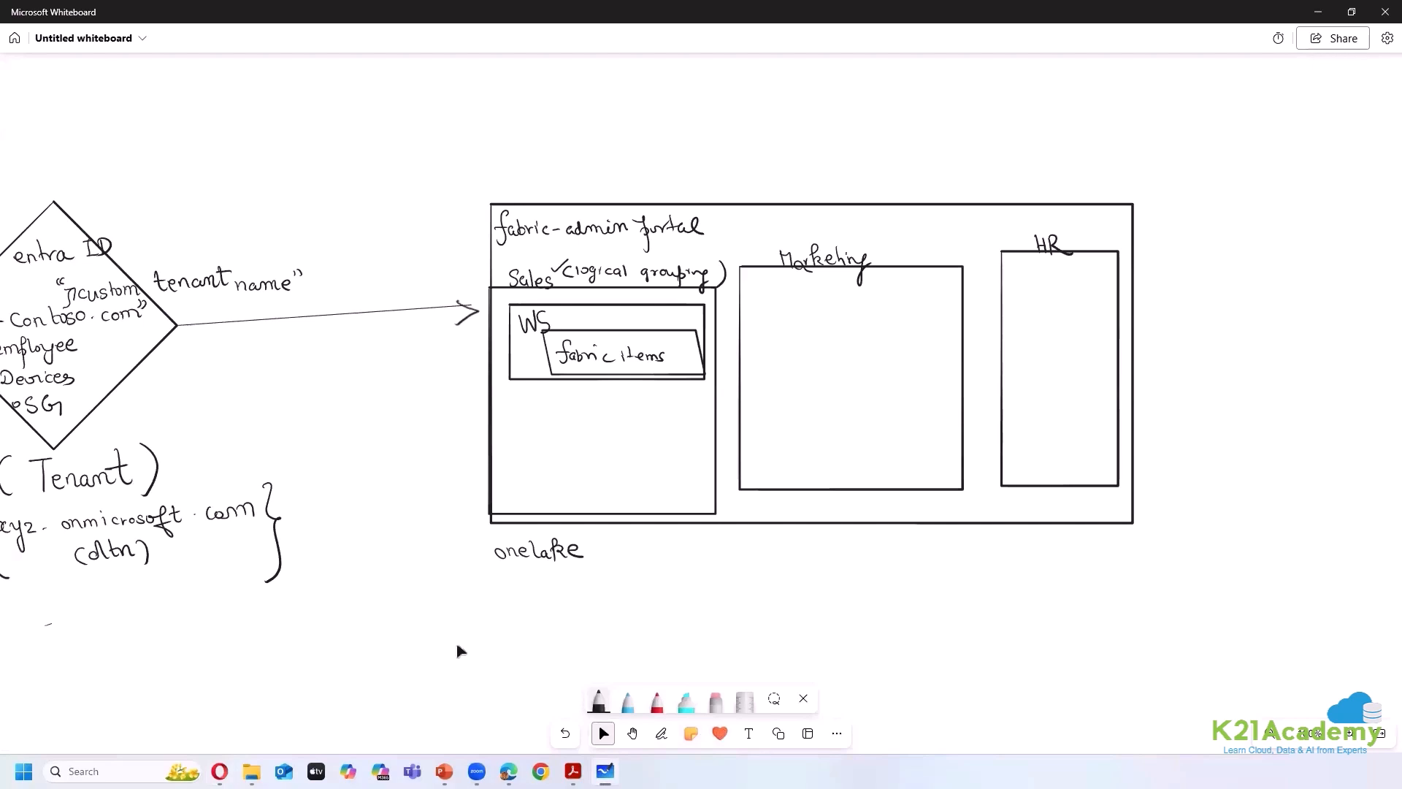
pyautogui.click(633, 733)
pyautogui.moveTo(357, 673); pyautogui.dragTo(1093, 488)
pyautogui.scroll(-3, 1027, 554)
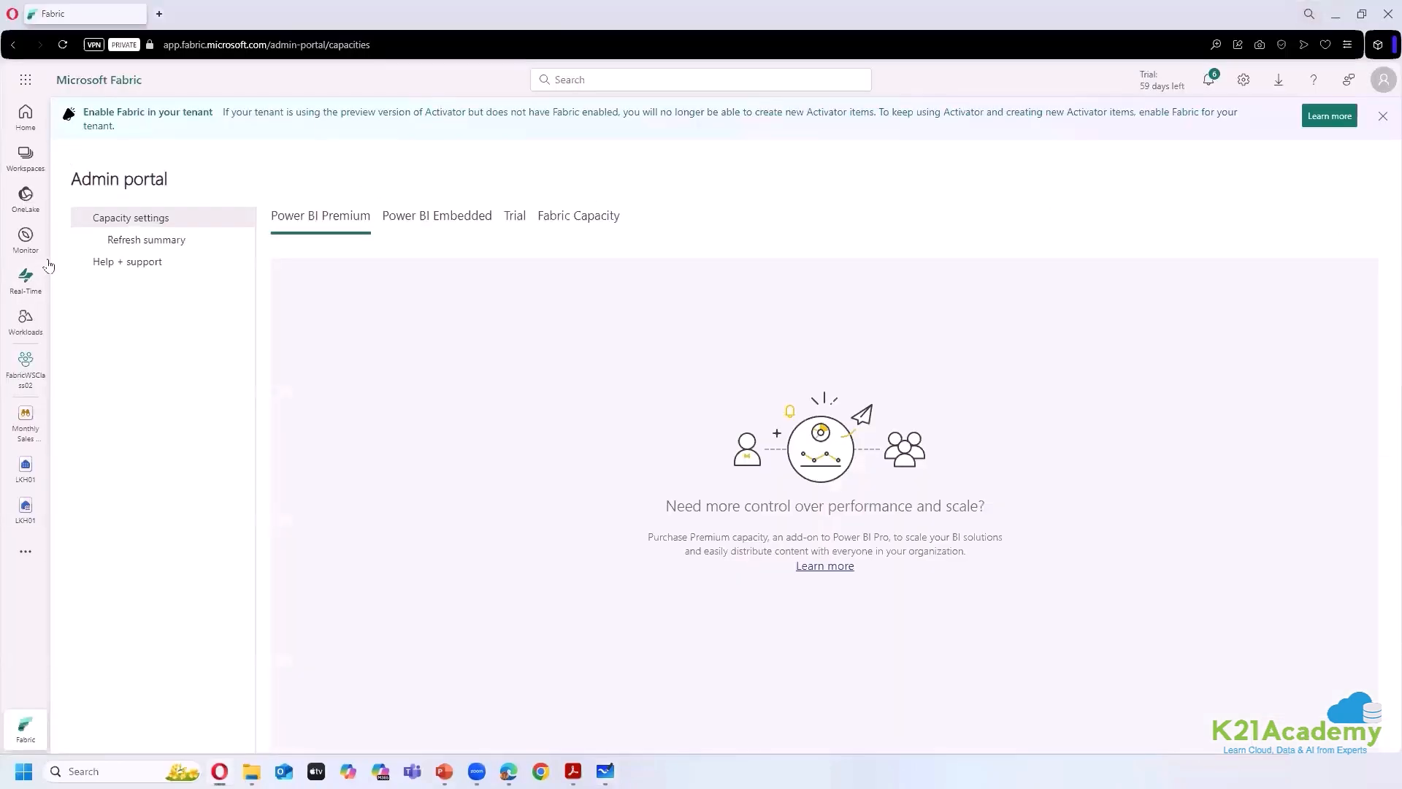
# - Leave the Admin portal, look over the Fabric settings, and view the OneLake section of the FabricWSClass02 workspace settings
pyautogui.click(47, 131)
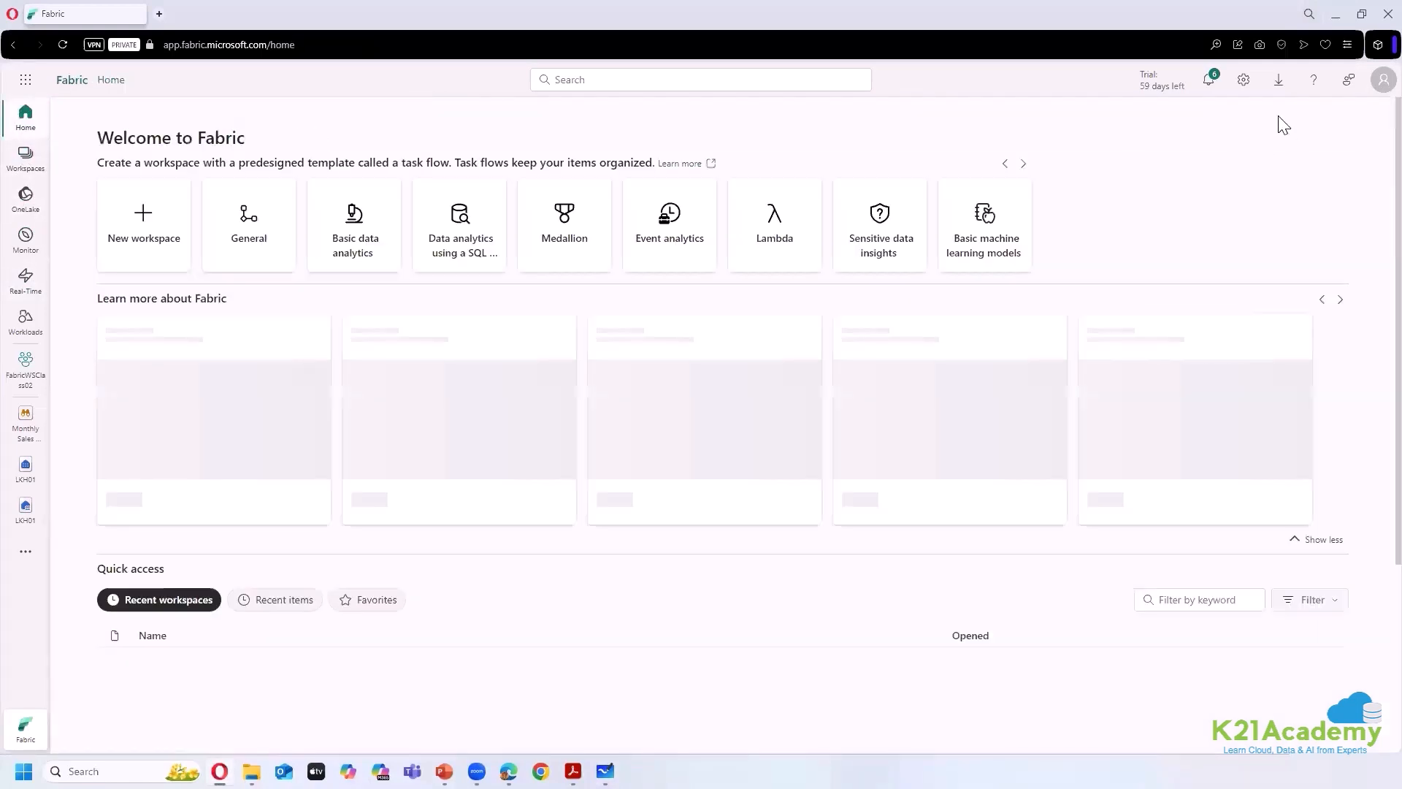
pyautogui.click(1247, 83)
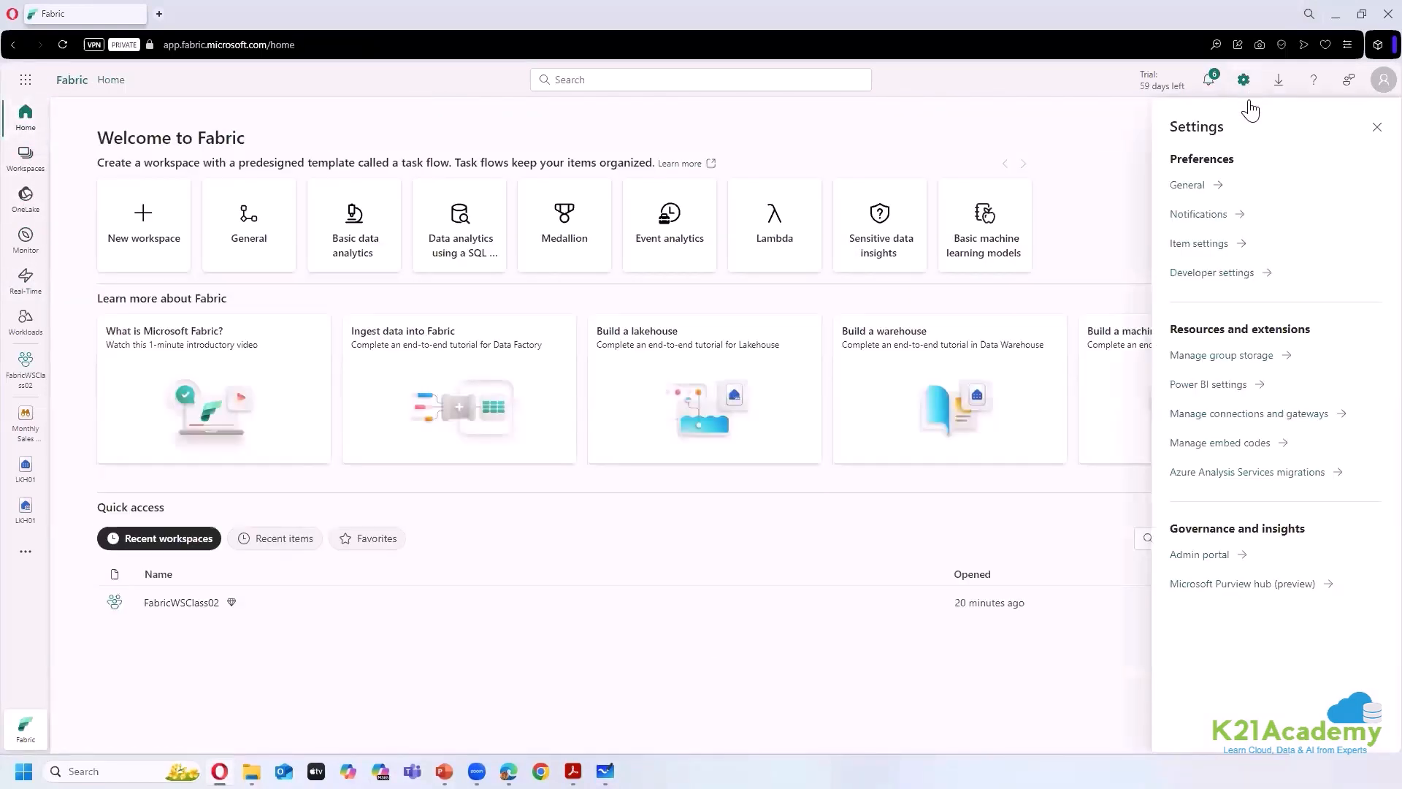
pyautogui.click(25, 155)
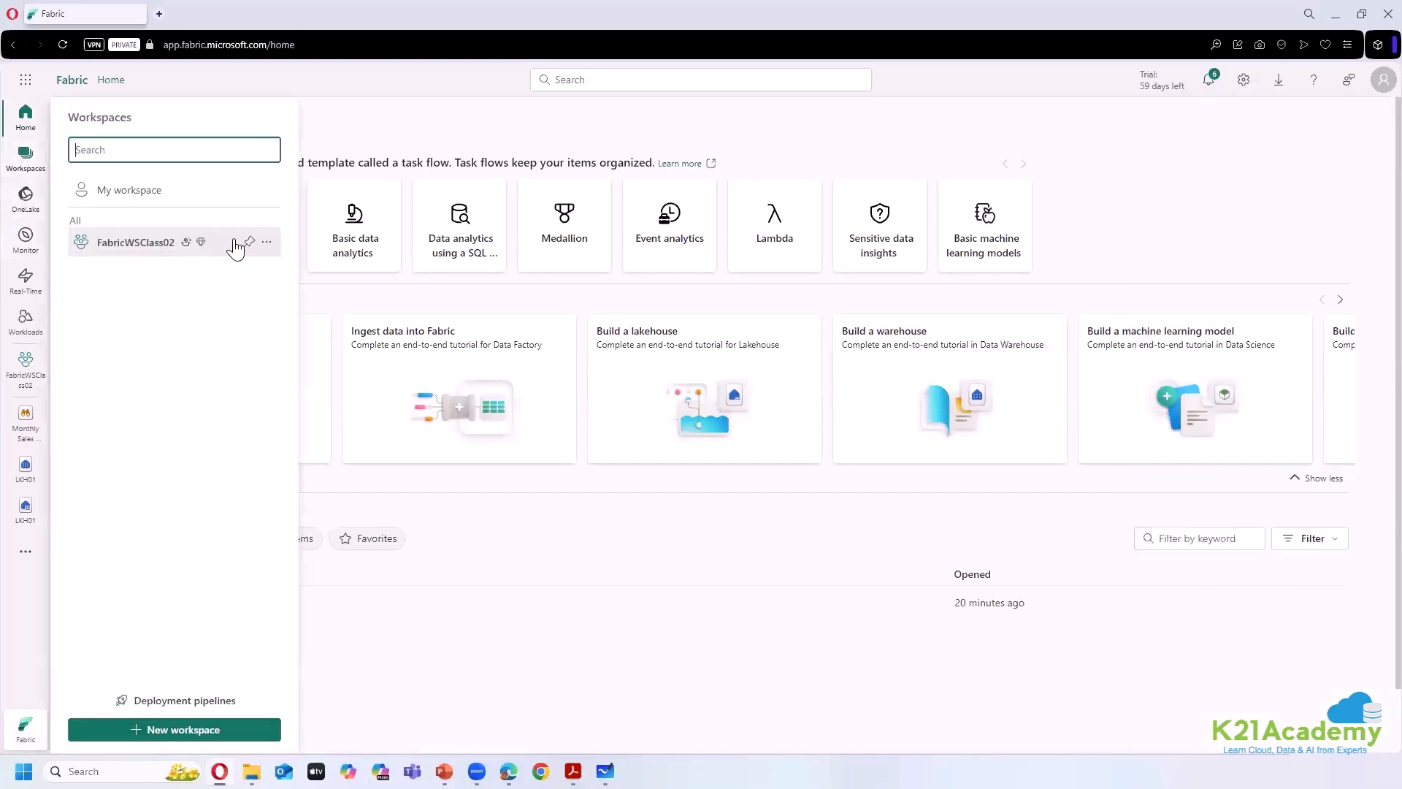
pyautogui.click(266, 242)
pyautogui.click(324, 266)
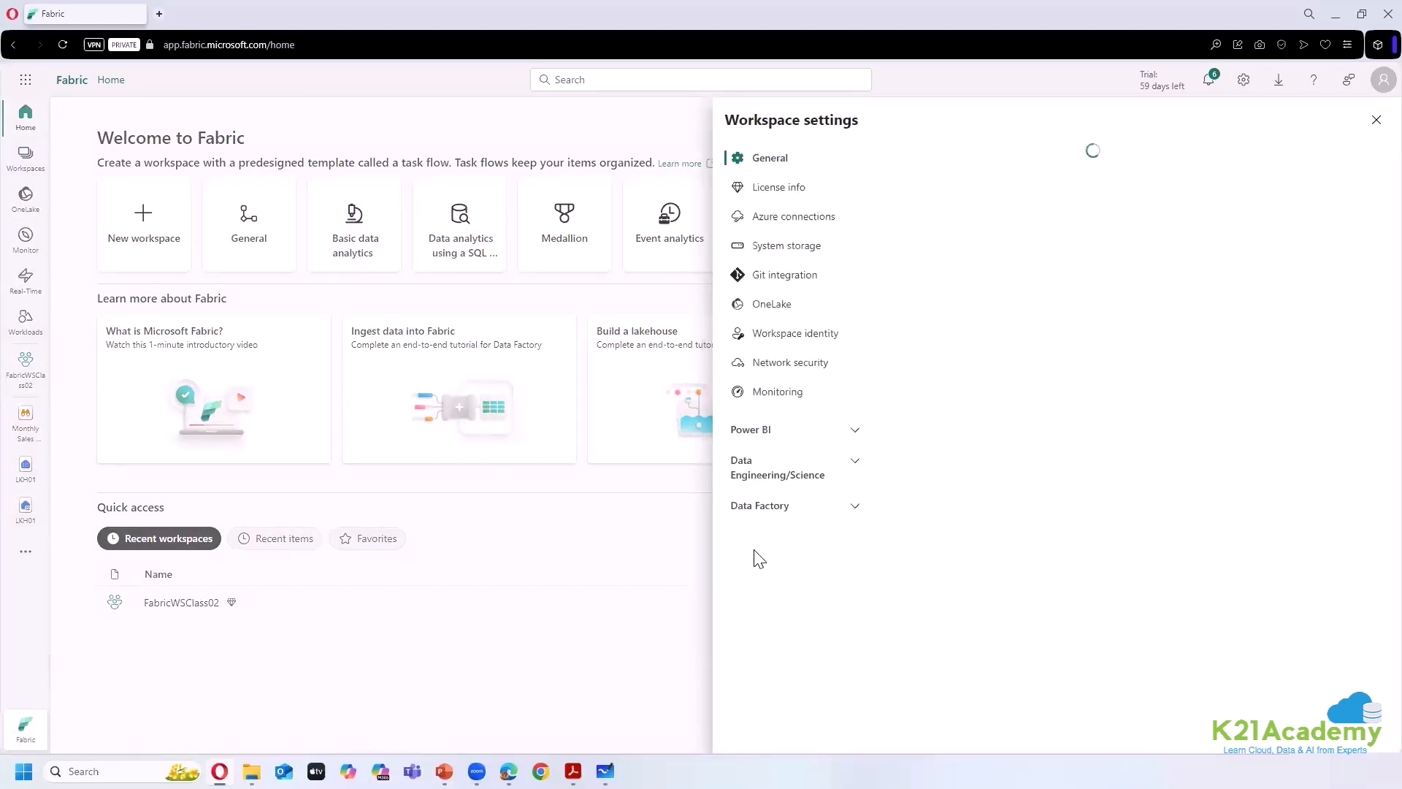
pyautogui.click(776, 306)
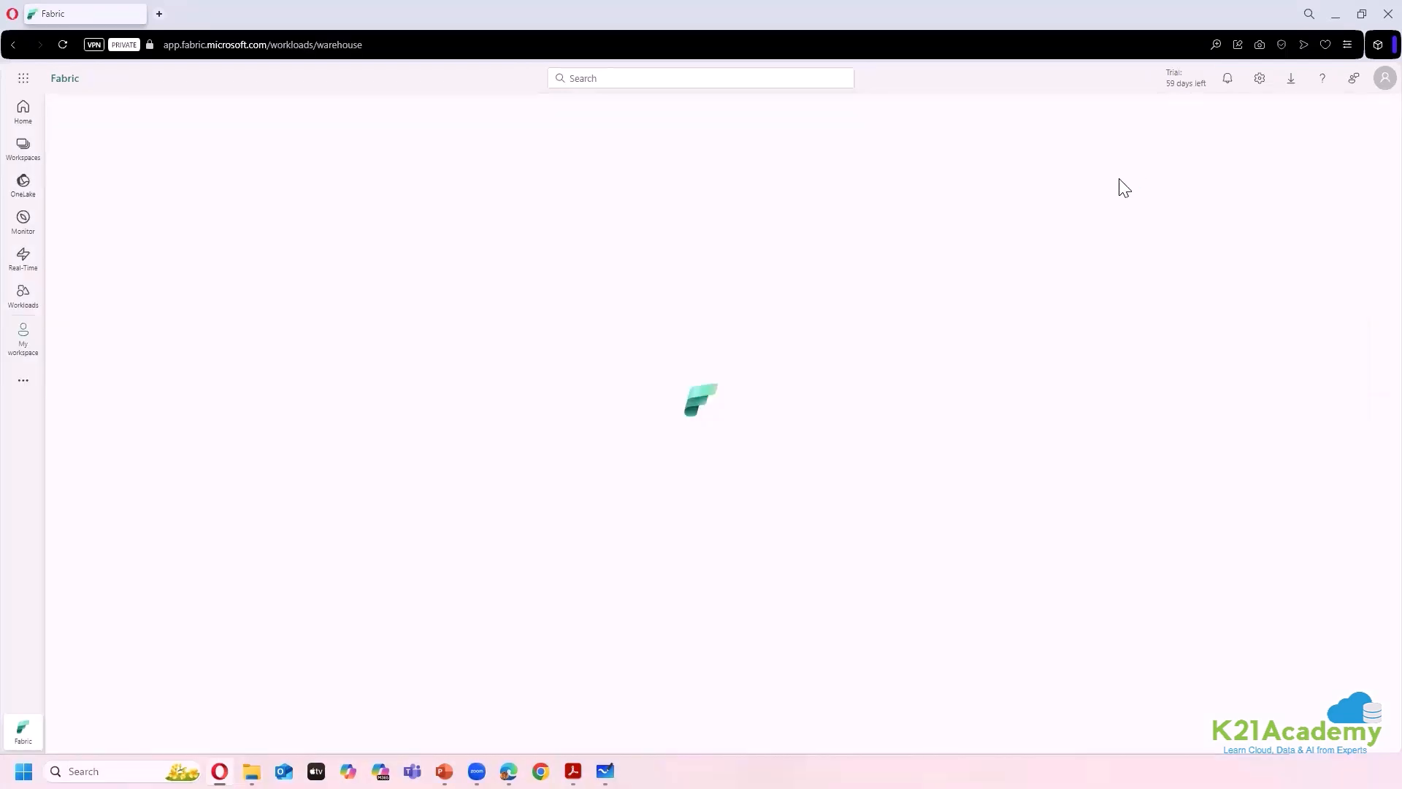
# - Sign in to Microsoft Fabric with the lab user account, submitting the username and entering the account password
pyautogui.click(23, 109)
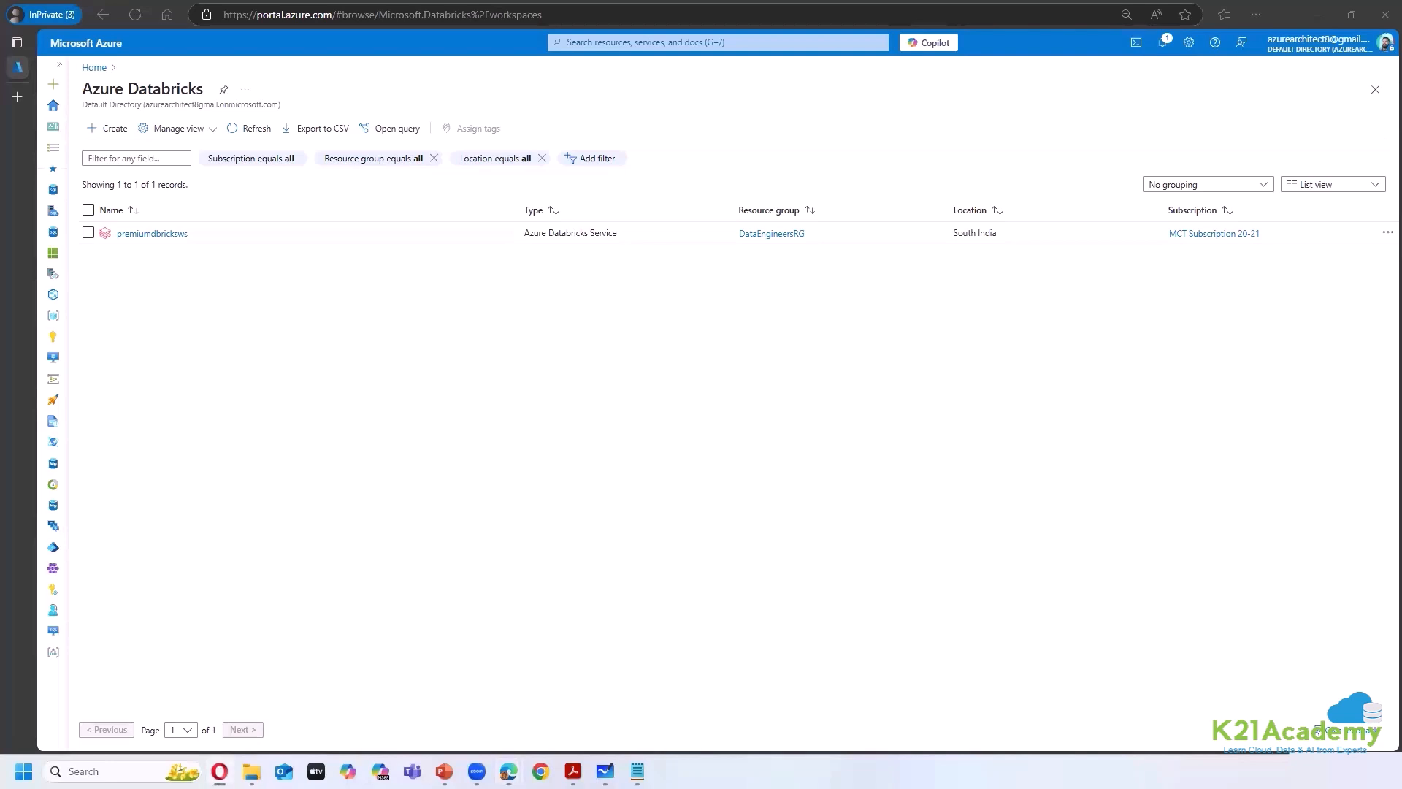
pyautogui.moveTo(710, 1); pyautogui.dragTo(711, 115)
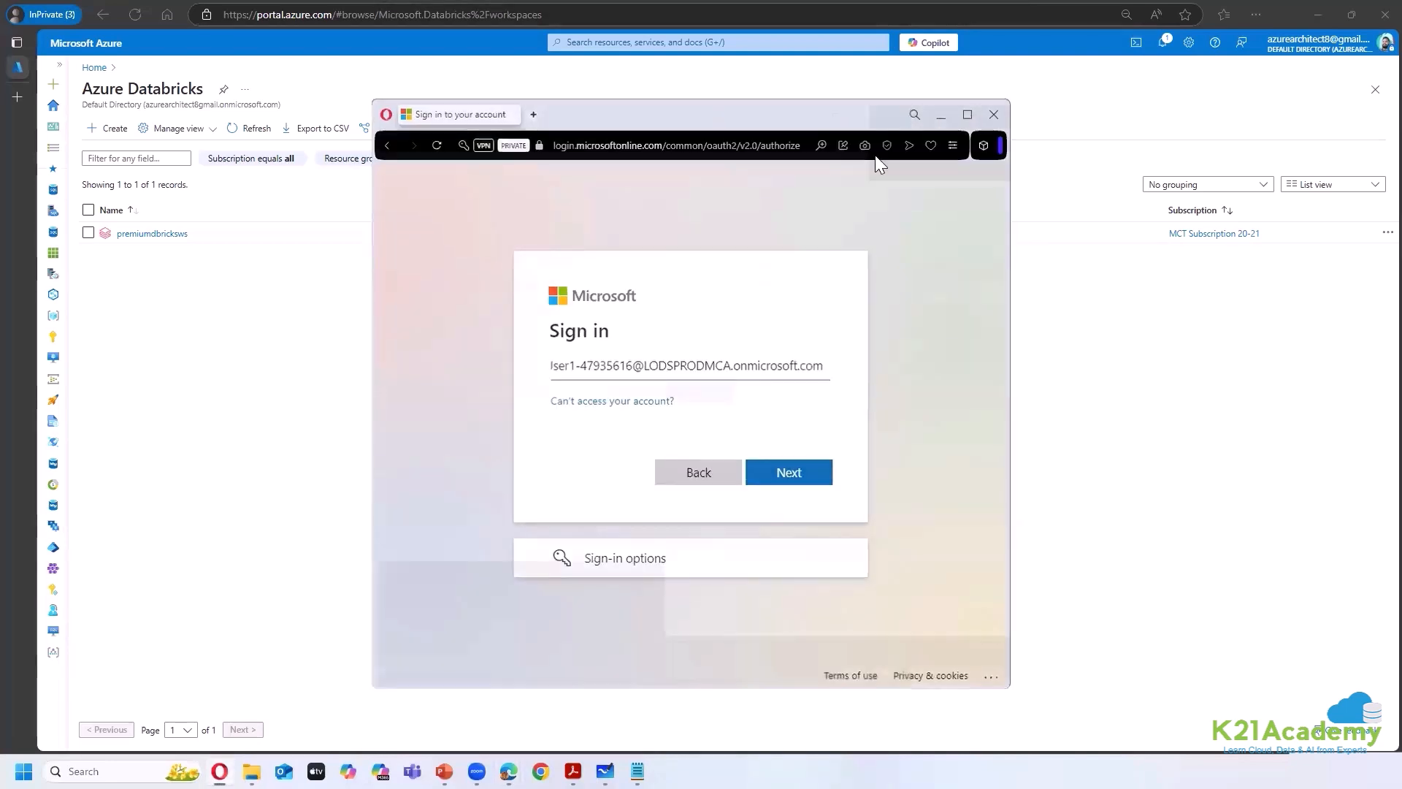
pyautogui.press('super+Up')
pyautogui.click(792, 458)
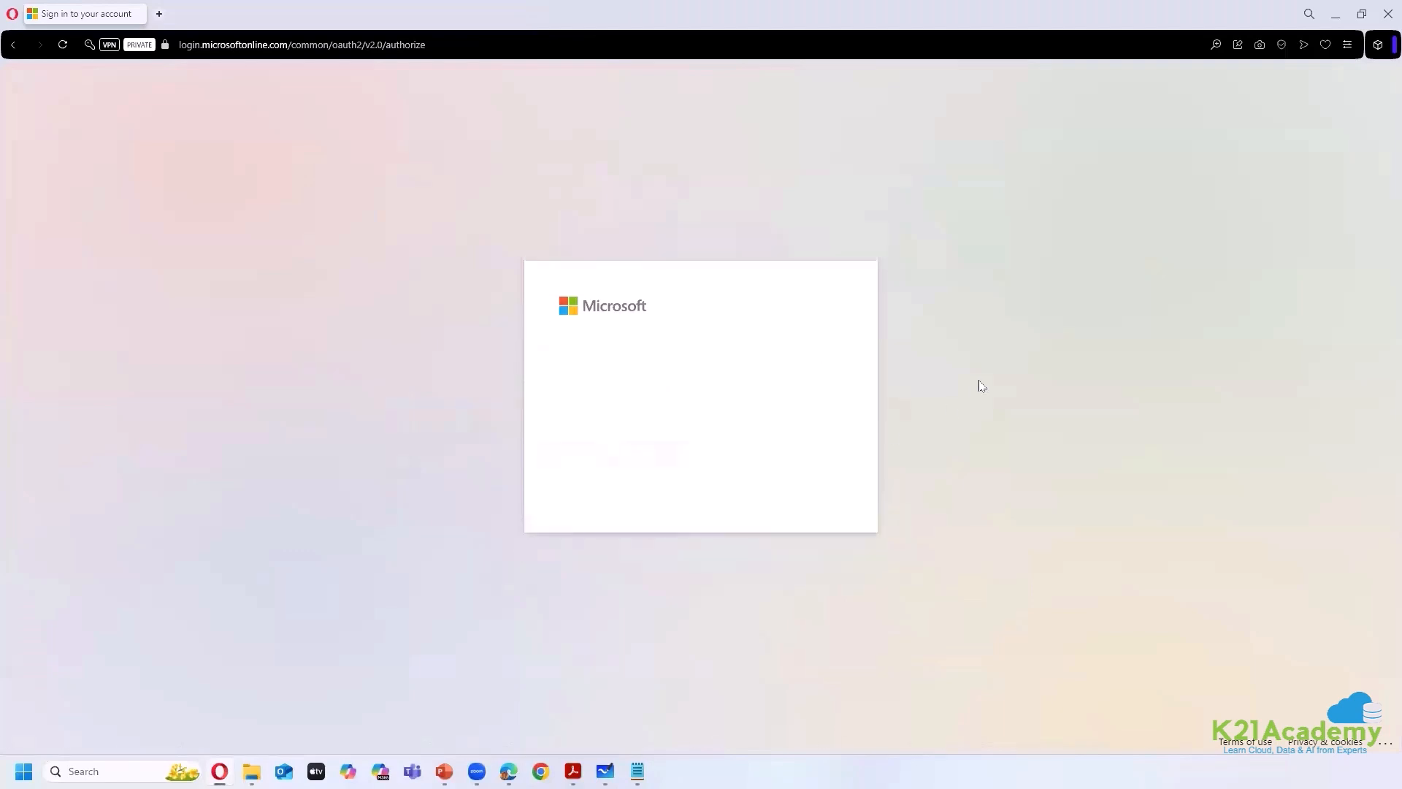
pyautogui.hotkey('alt', 'Tab')
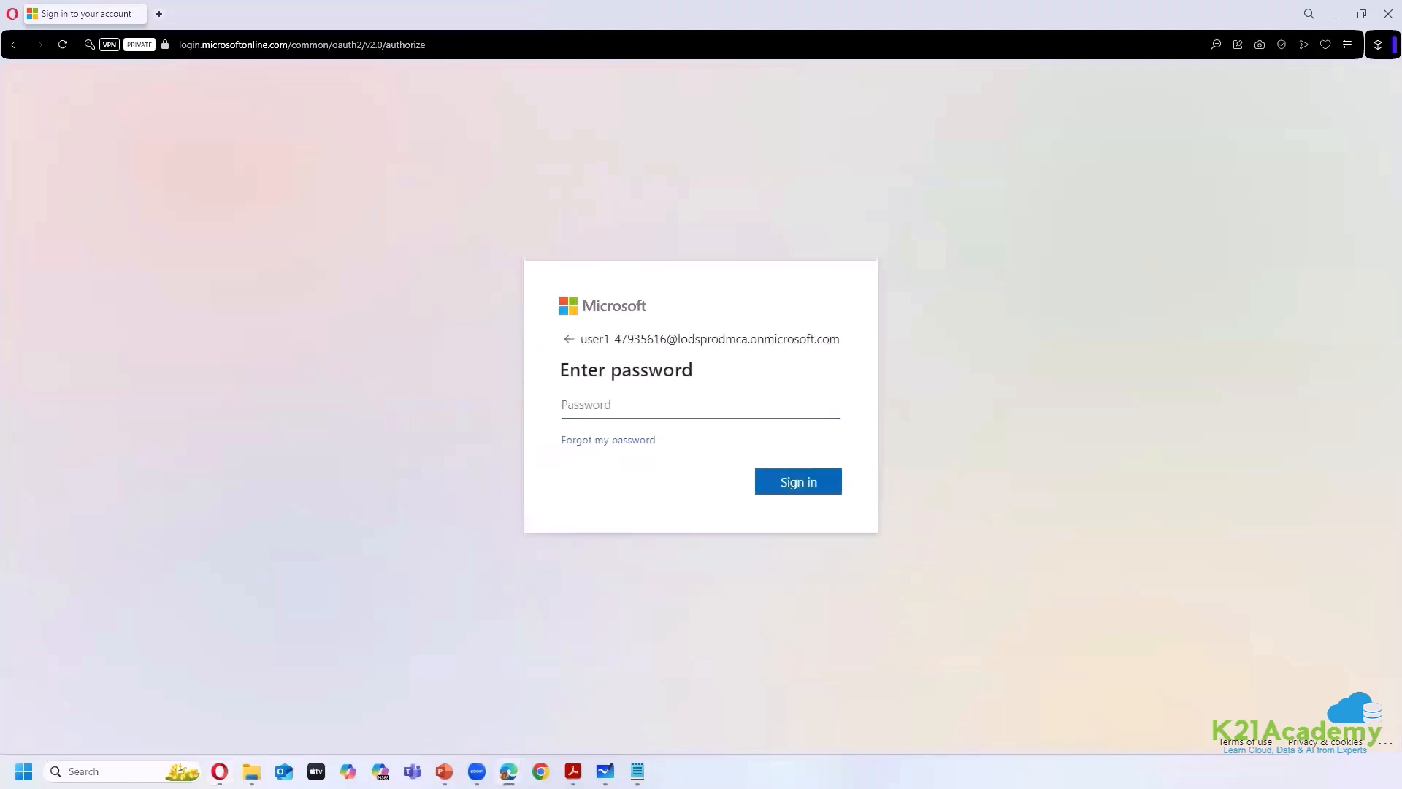
pyautogui.click(593, 409)
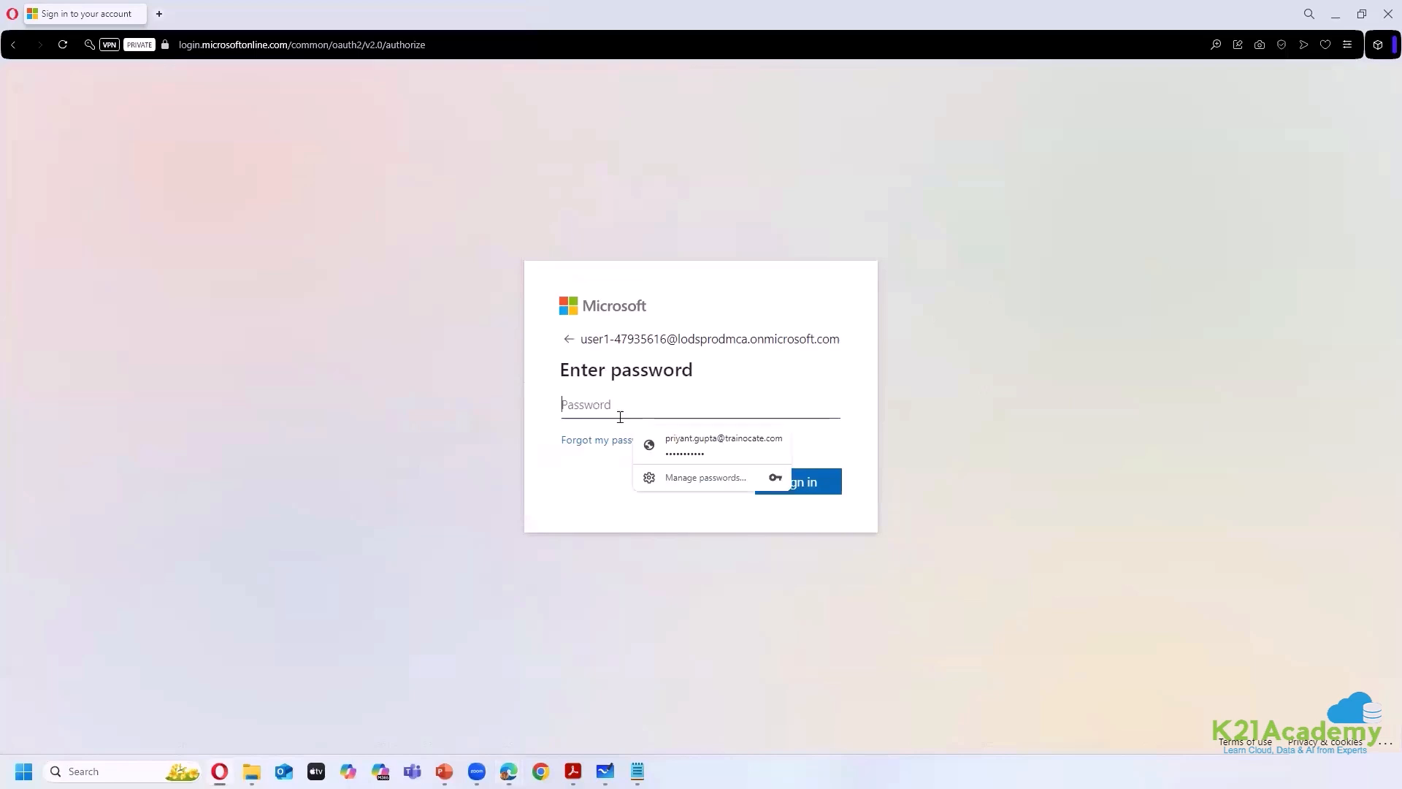
pyautogui.hotkey('ctrl', 'v')
pyautogui.click(815, 488)
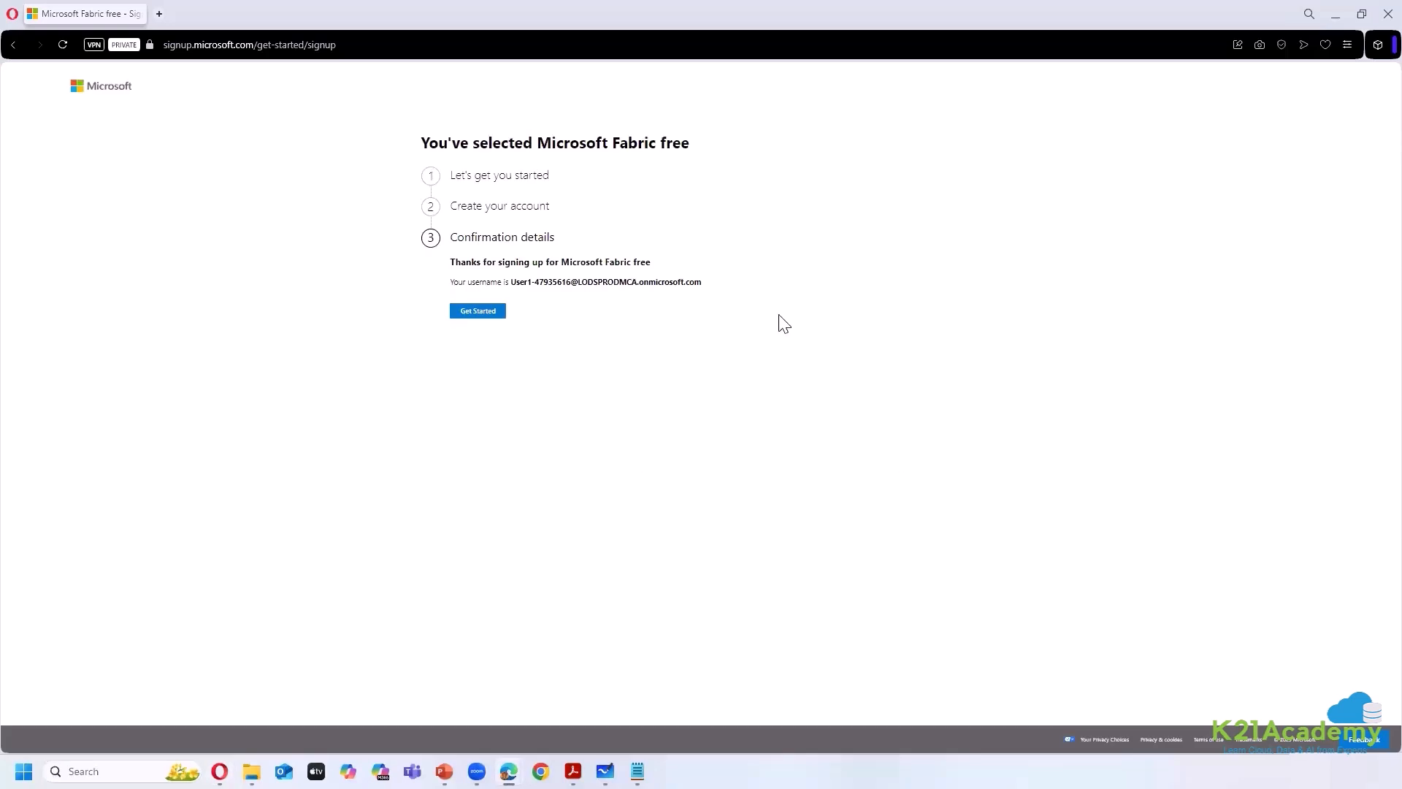
# - Get started with Fabric from the sign-up confirmation, decline the welcome tour, and dismiss its reminder
pyautogui.click(486, 314)
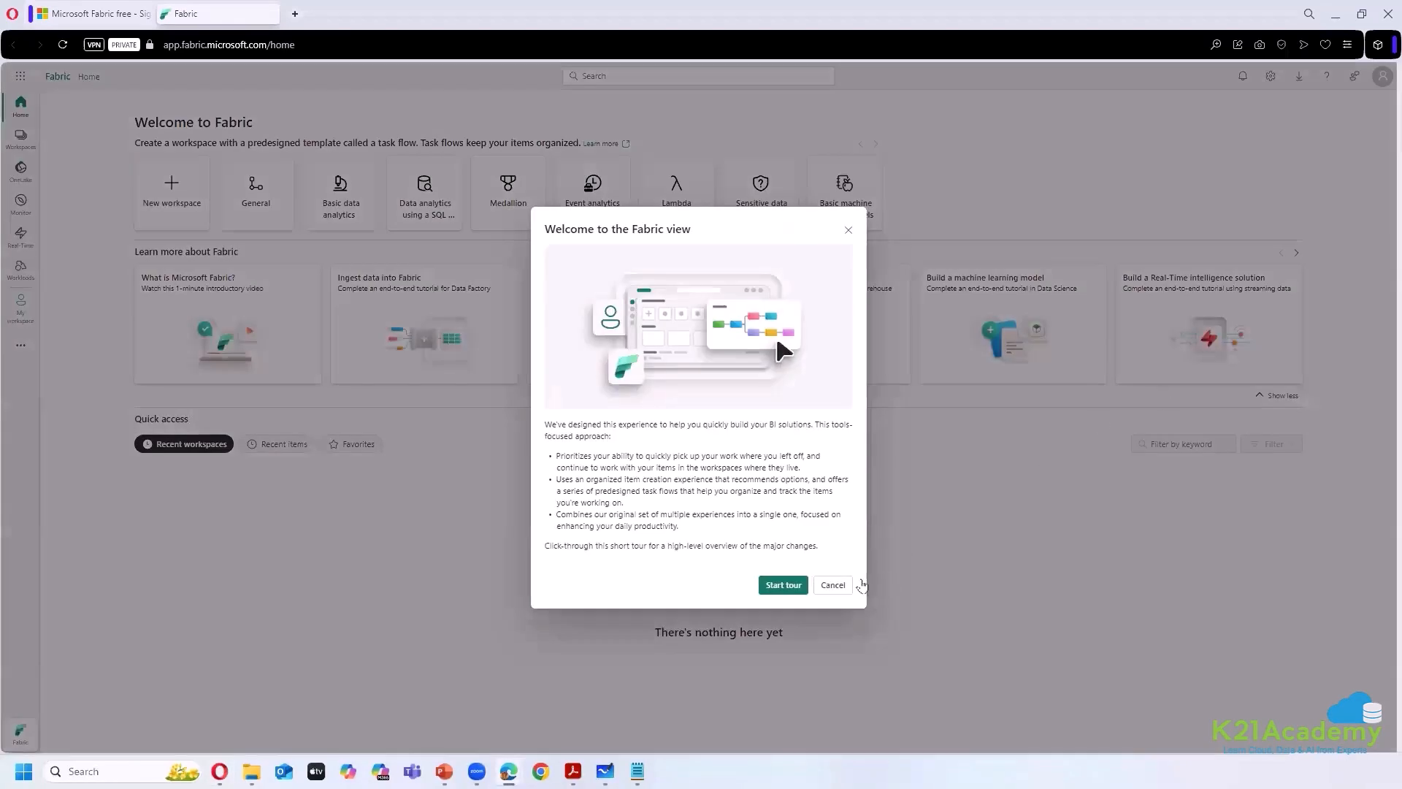
pyautogui.click(833, 585)
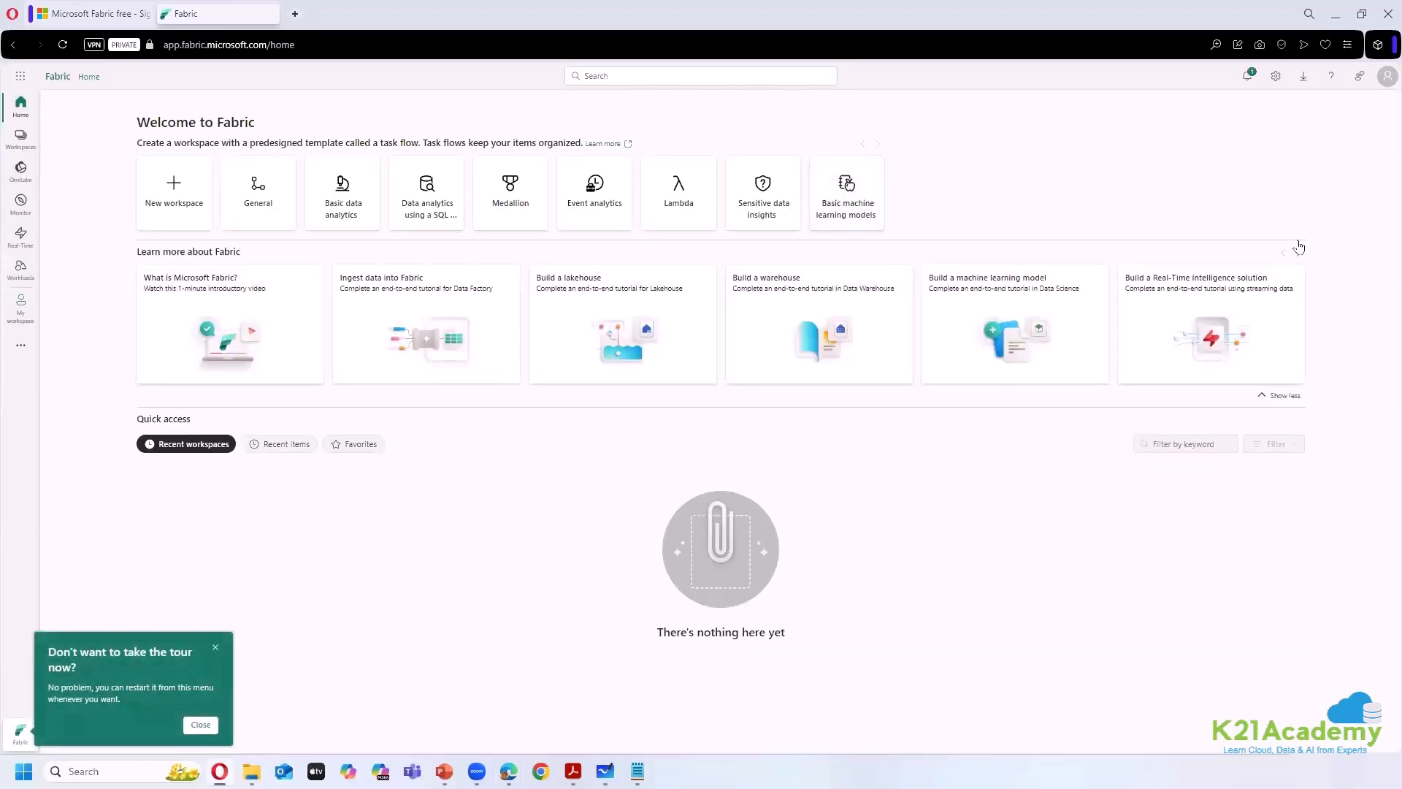
pyautogui.click(215, 648)
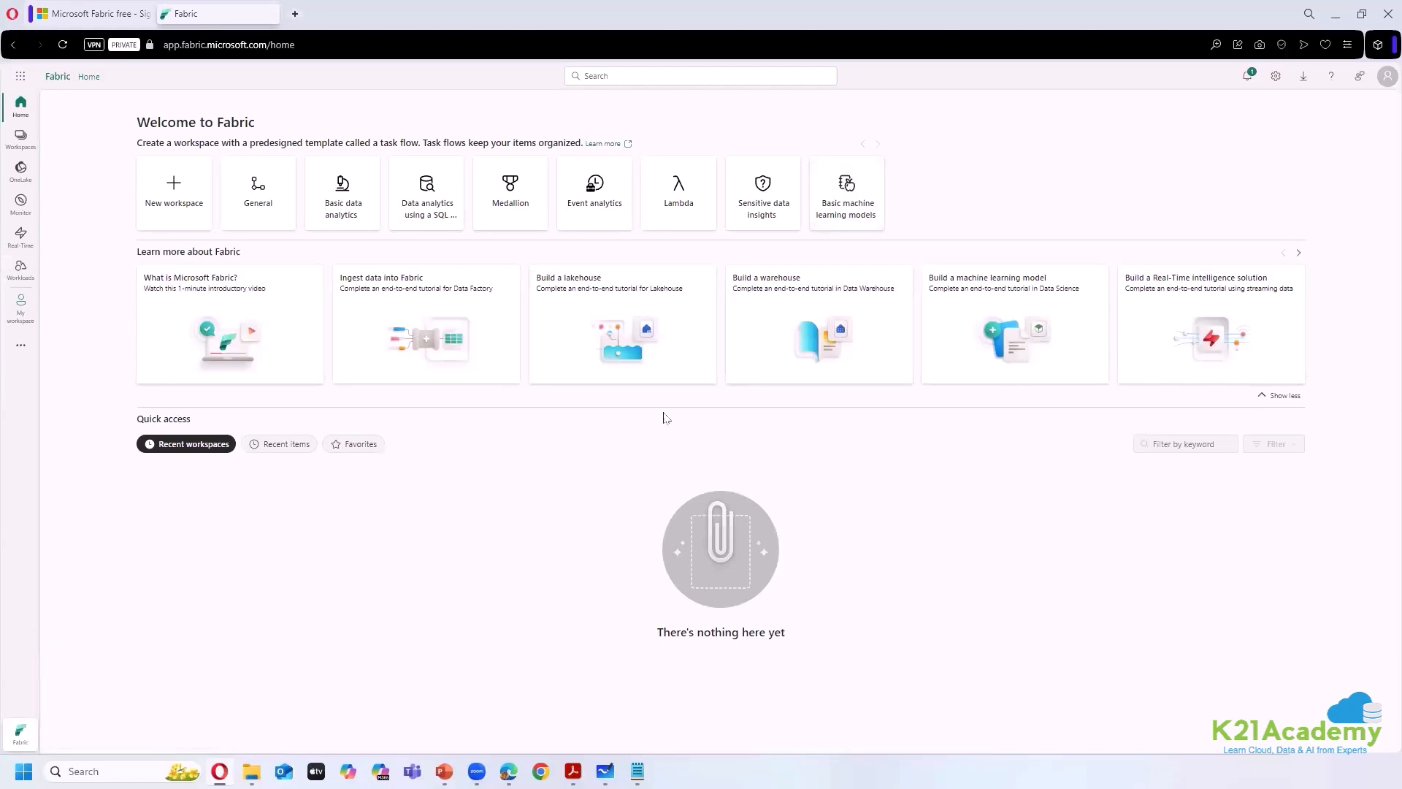
# - Activate the 60-day free Fabric trial capacity in the Default - North Central US region and close the leftover sign-up page
pyautogui.click(1386, 77)
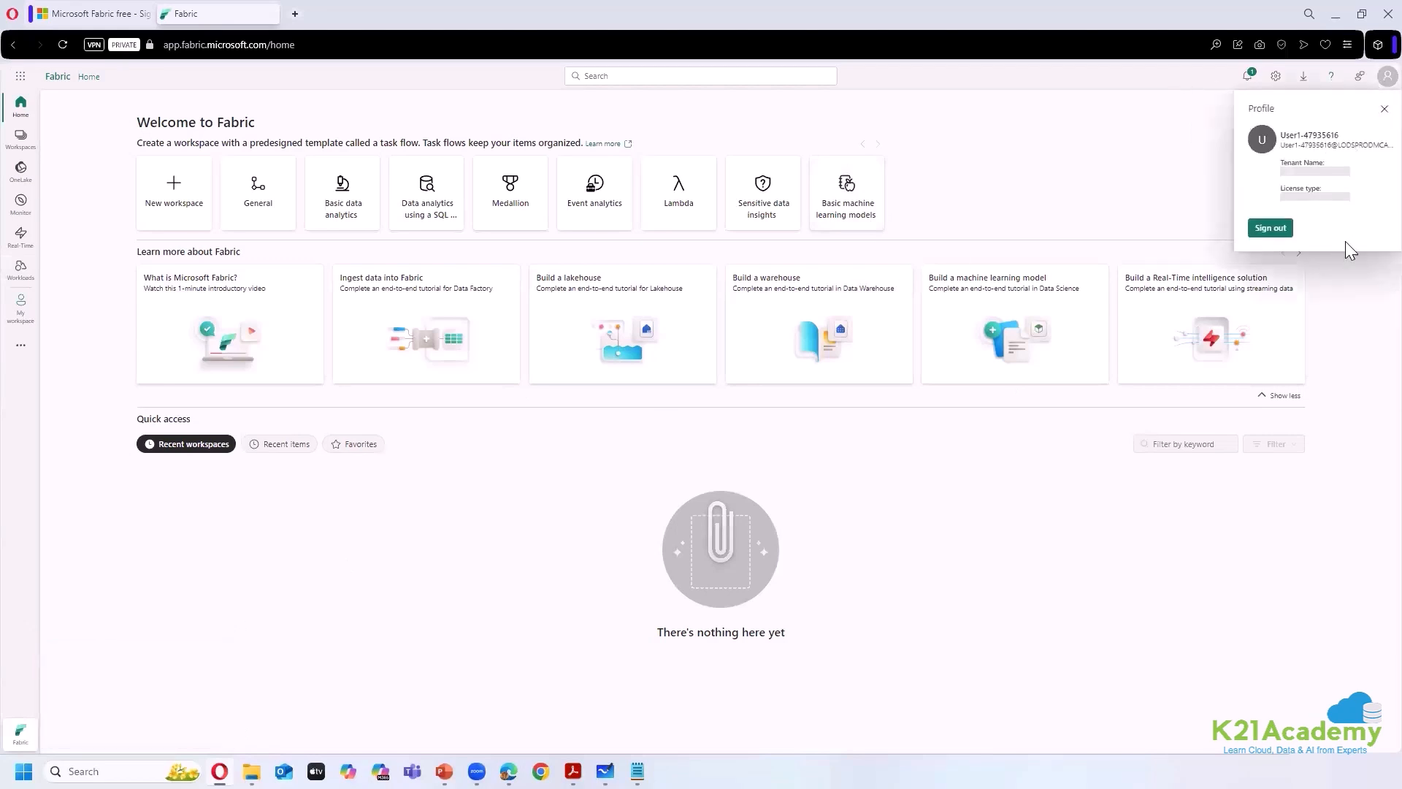
pyautogui.click(1367, 336)
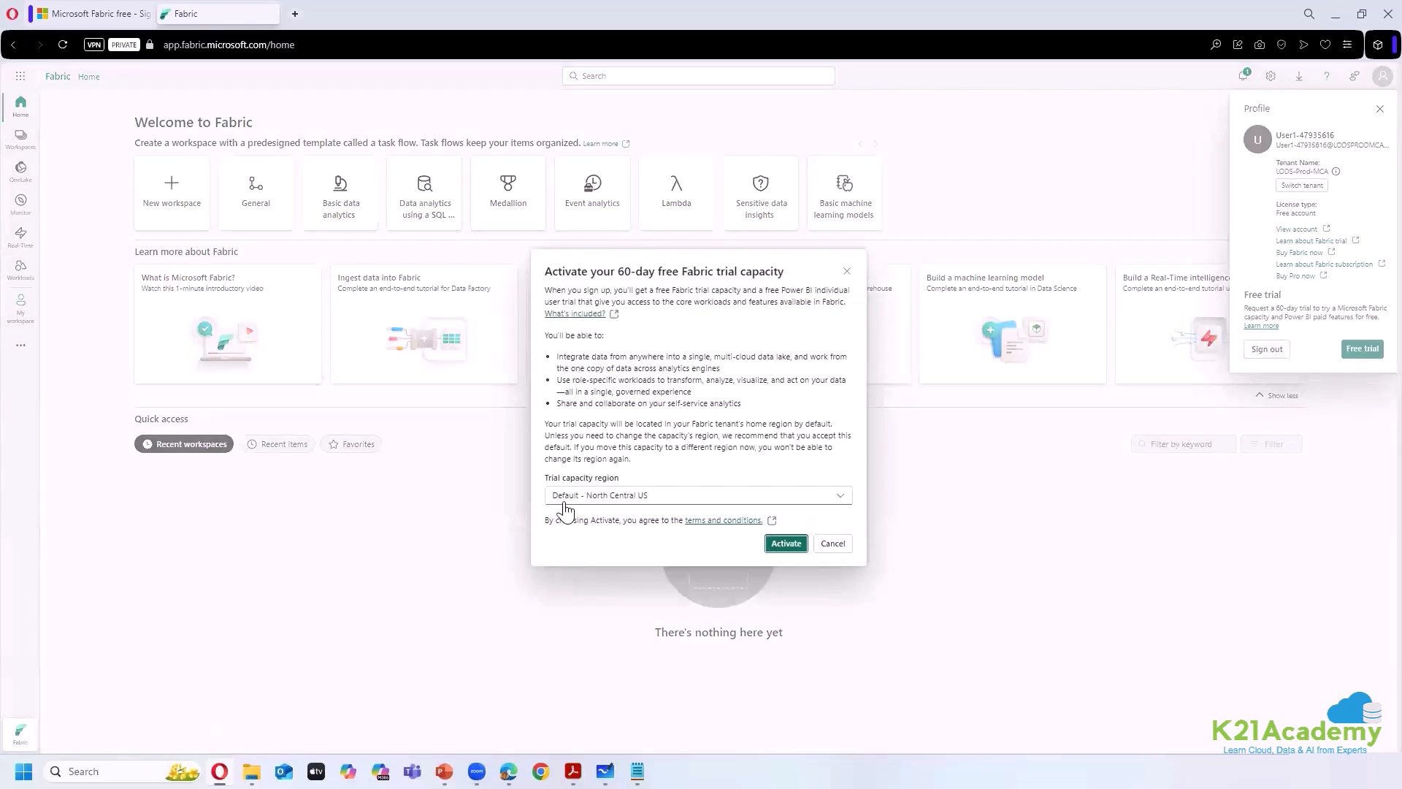
pyautogui.click(775, 546)
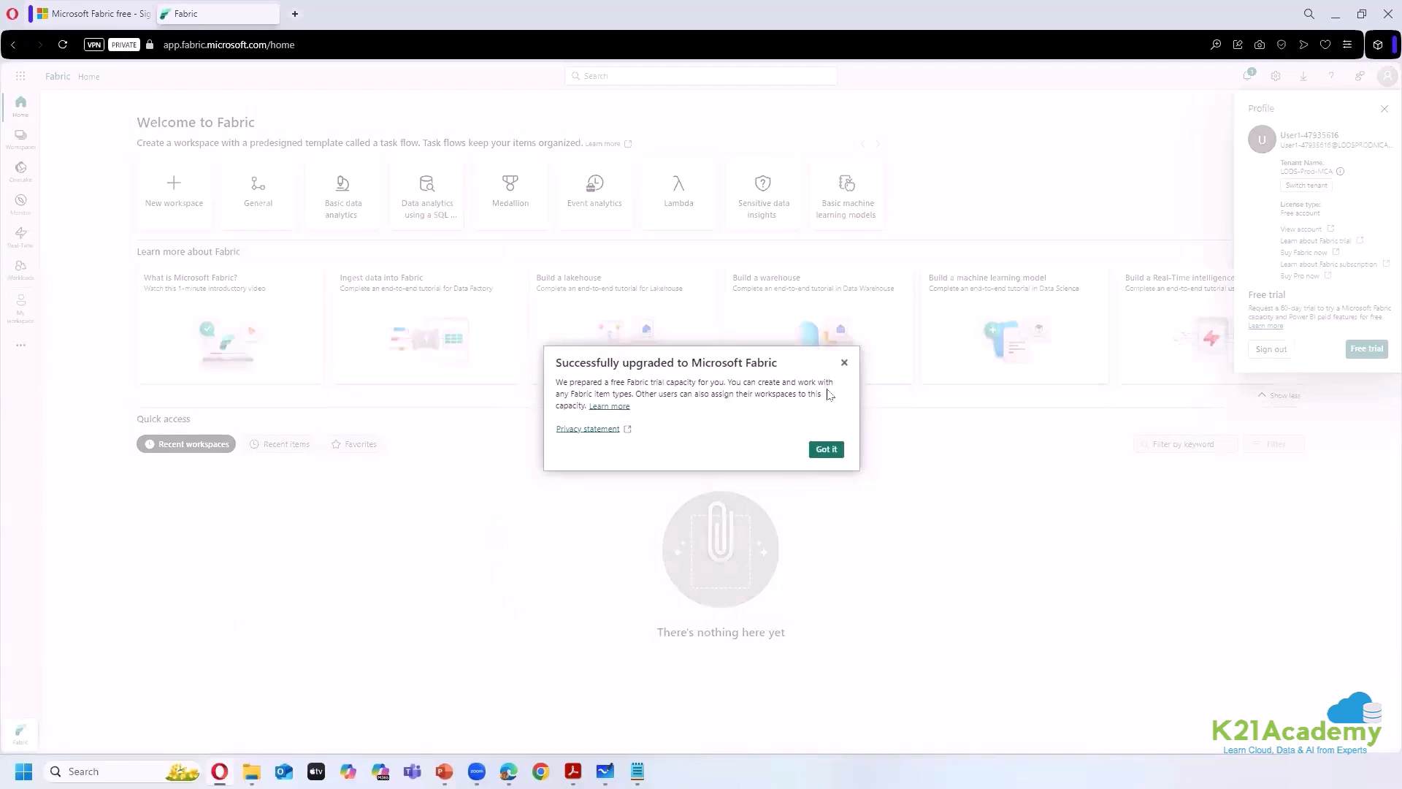
pyautogui.click(826, 450)
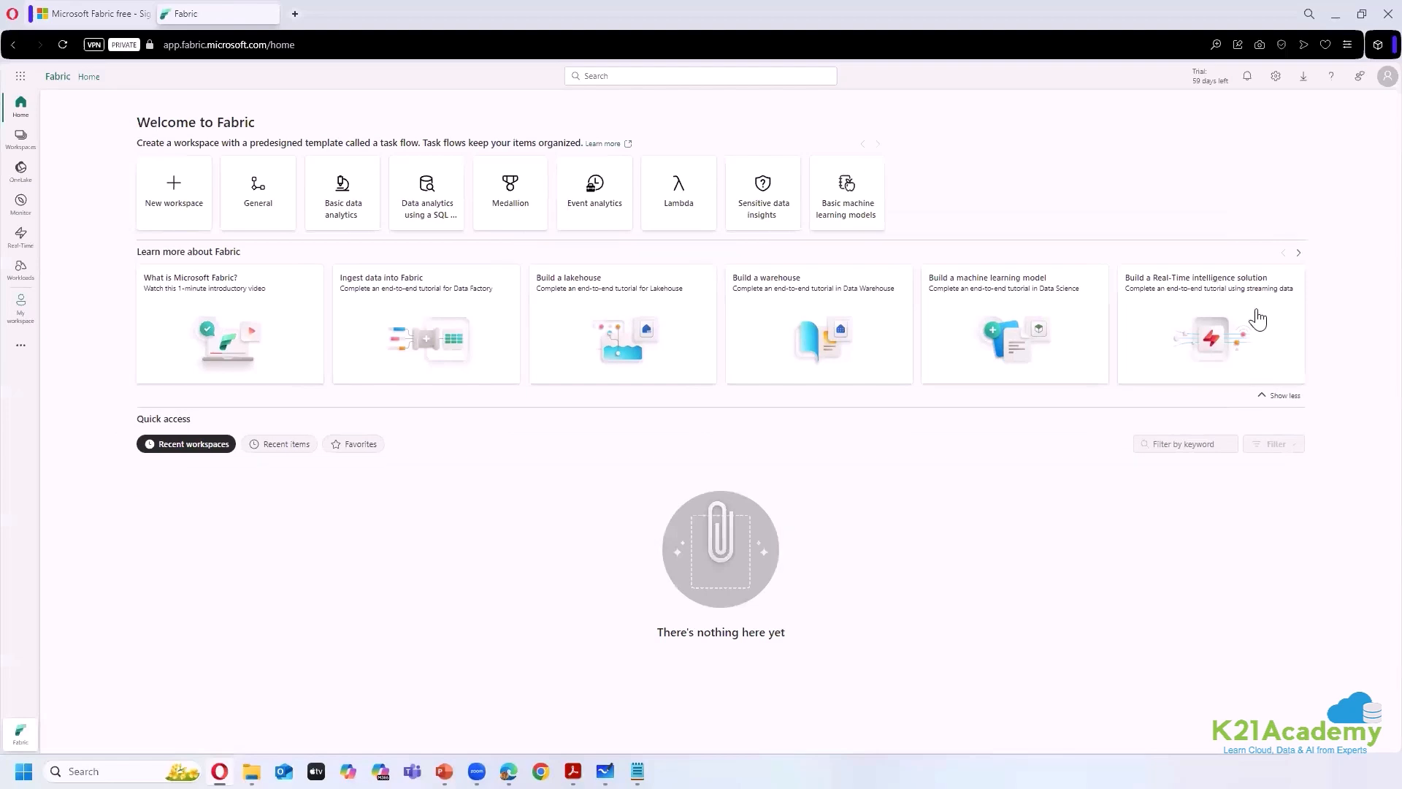
pyautogui.click(149, 15)
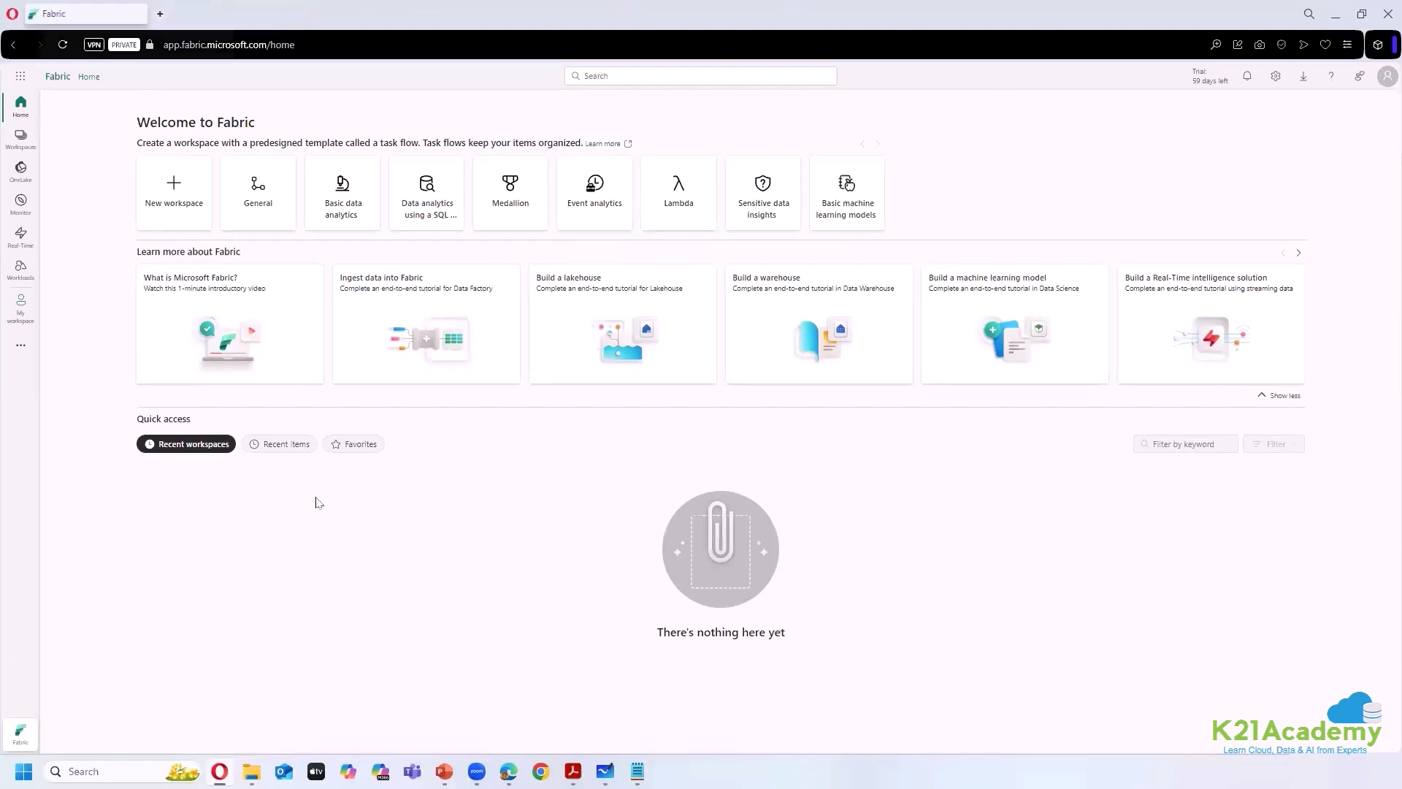
# - Switch to the Azure portal and open the new Apache Spark pool form of the existing Synapse workspace
pyautogui.moveTo(509, 771)
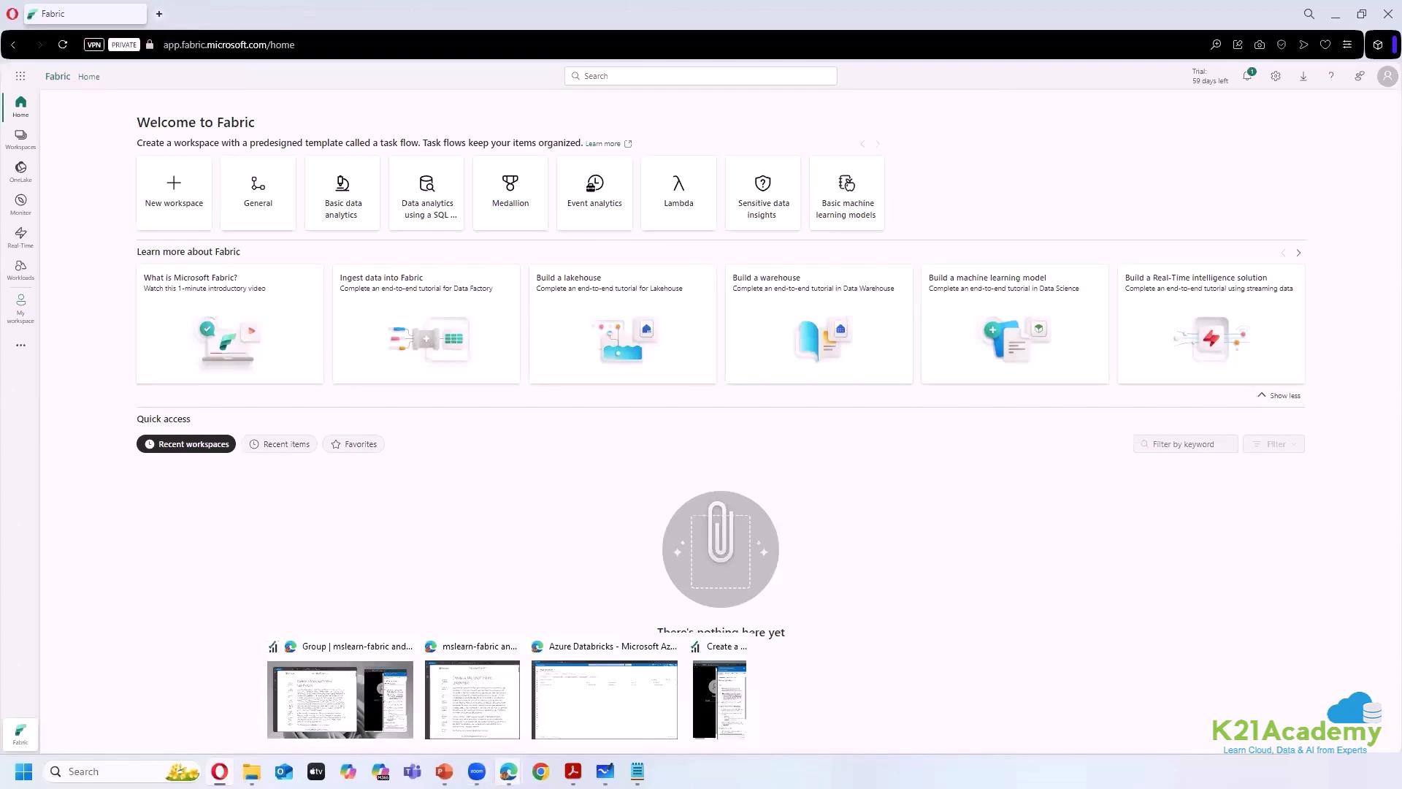
pyautogui.click(587, 657)
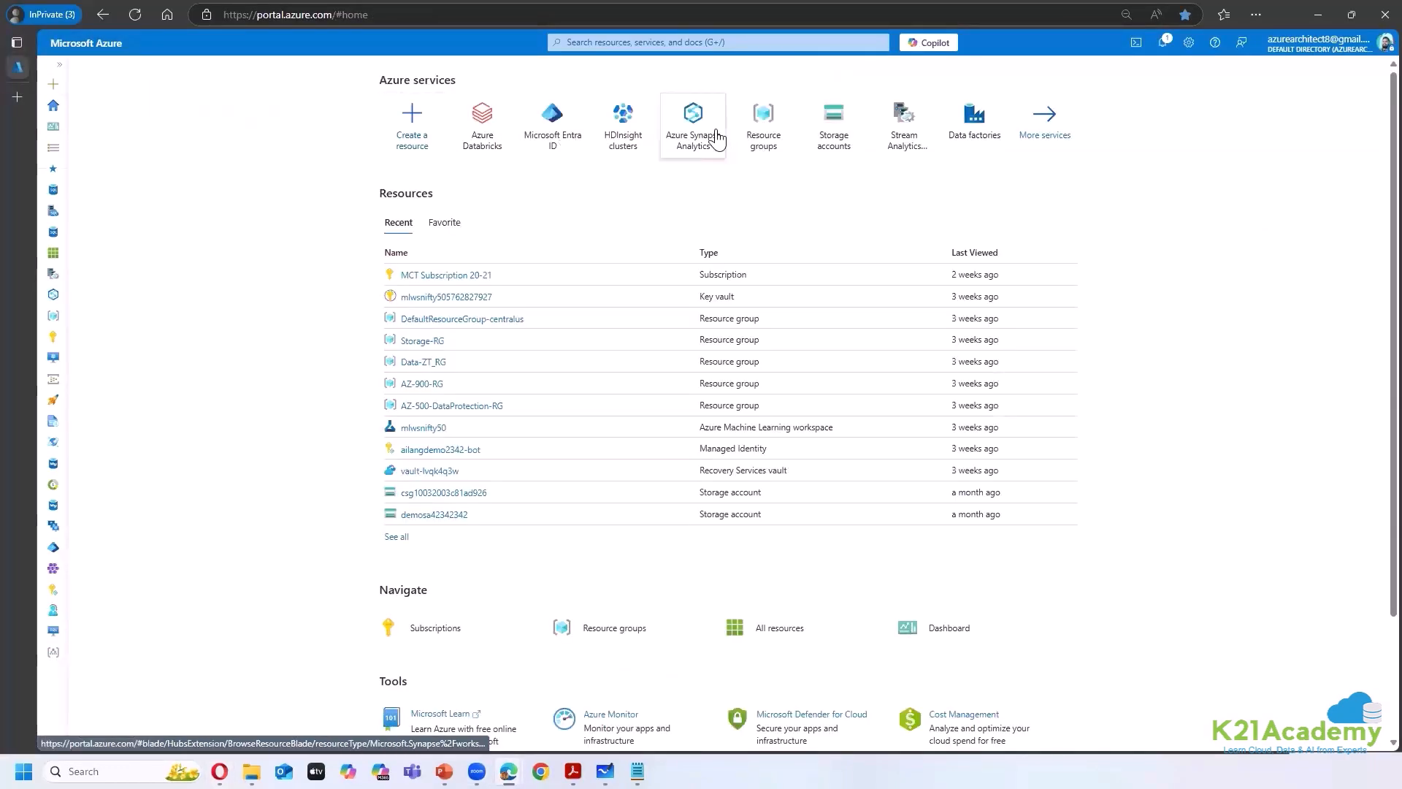
pyautogui.click(714, 139)
pyautogui.click(138, 232)
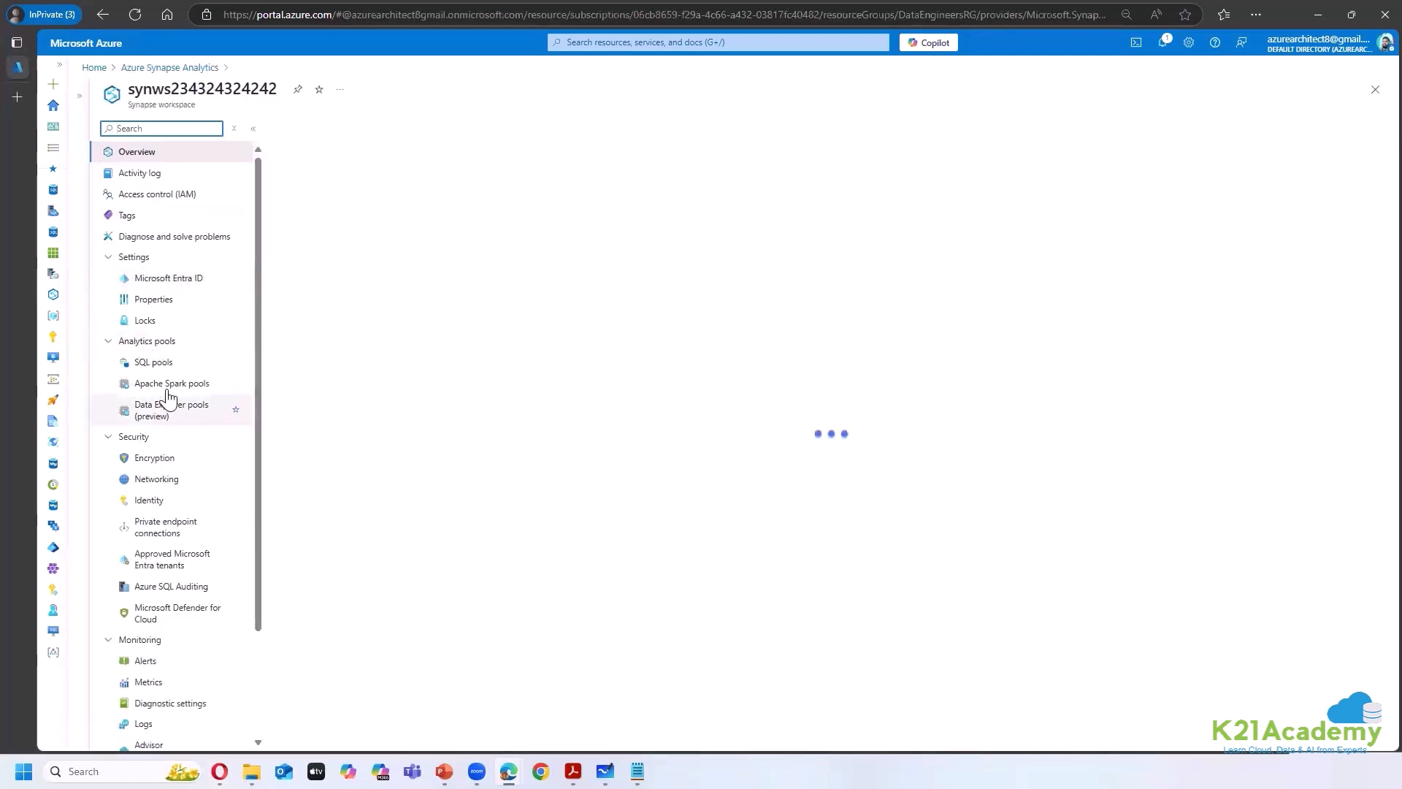
pyautogui.click(172, 383)
pyautogui.click(300, 129)
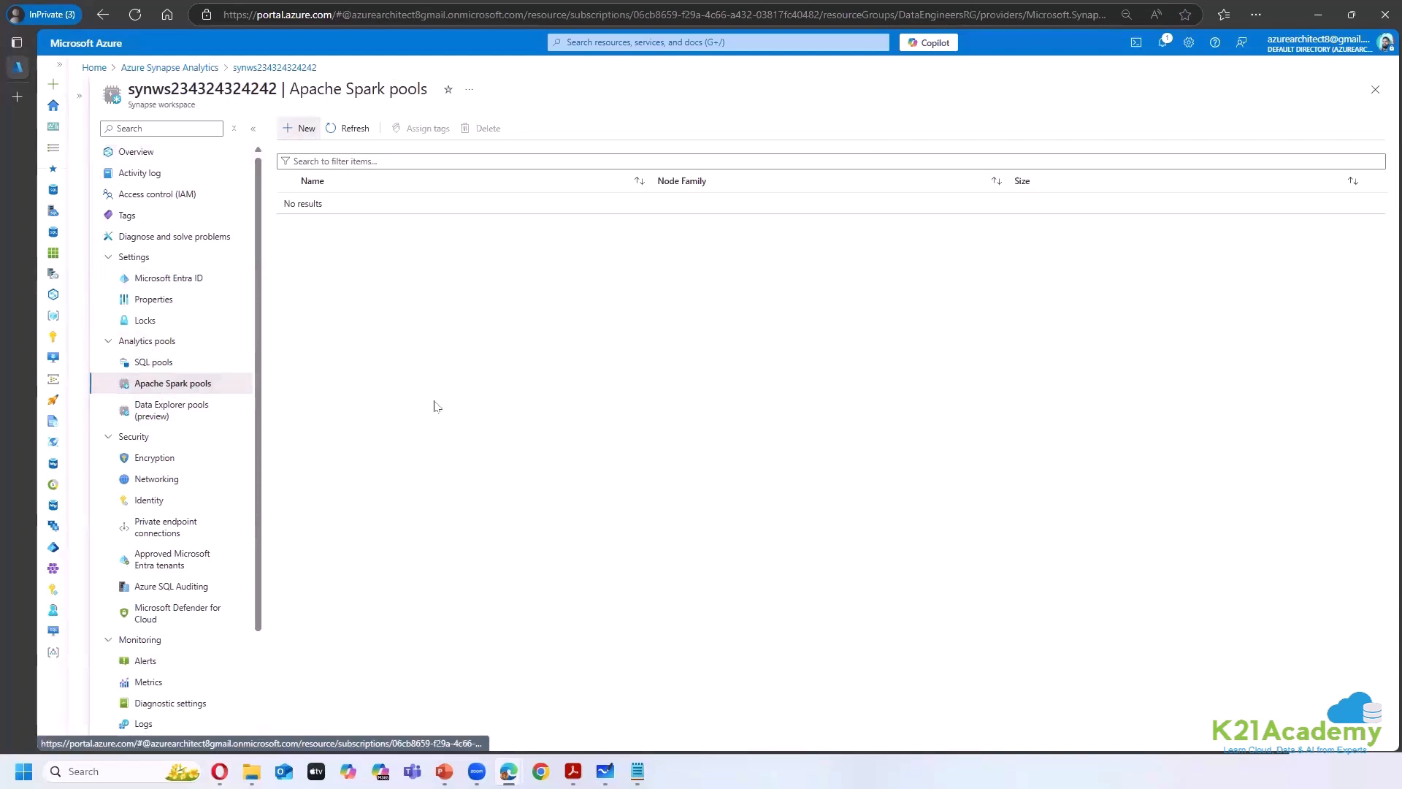
# - Try an XXLarge (64 vCores / 432 GB) node size with 3 to 200 nodes for the Spark pool, and discard the form
pyautogui.click(414, 309)
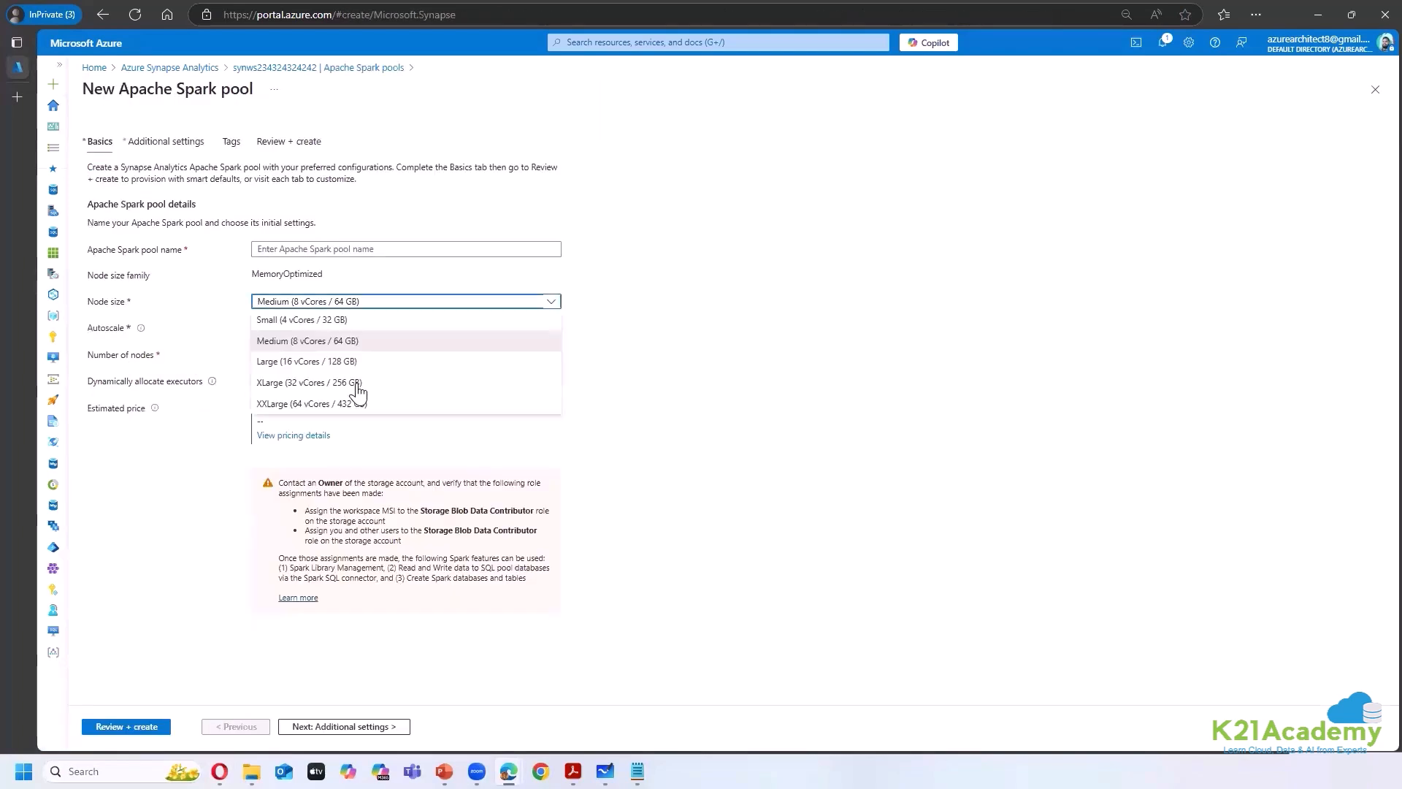
pyautogui.click(416, 406)
pyautogui.moveTo(298, 353); pyautogui.dragTo(820, 369)
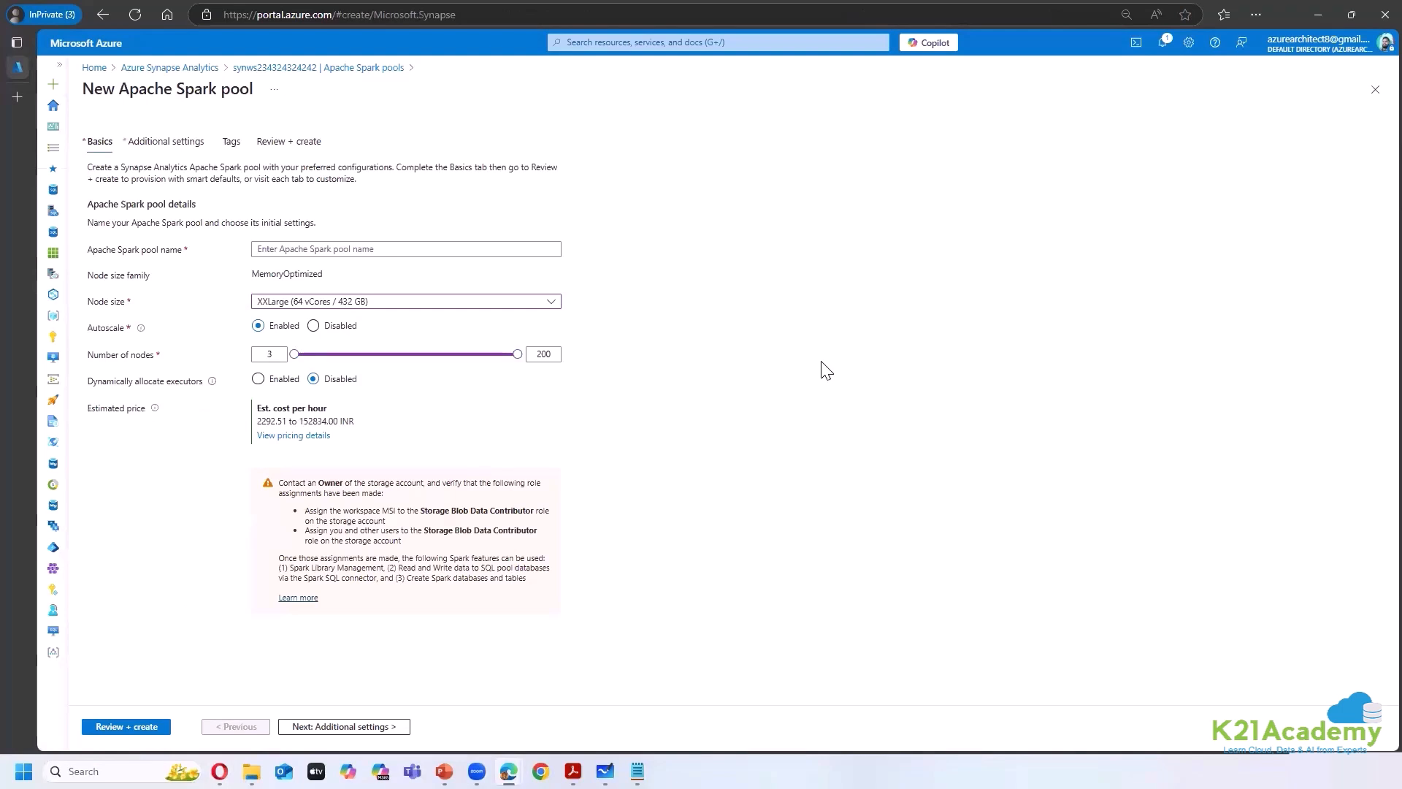
pyautogui.click(169, 68)
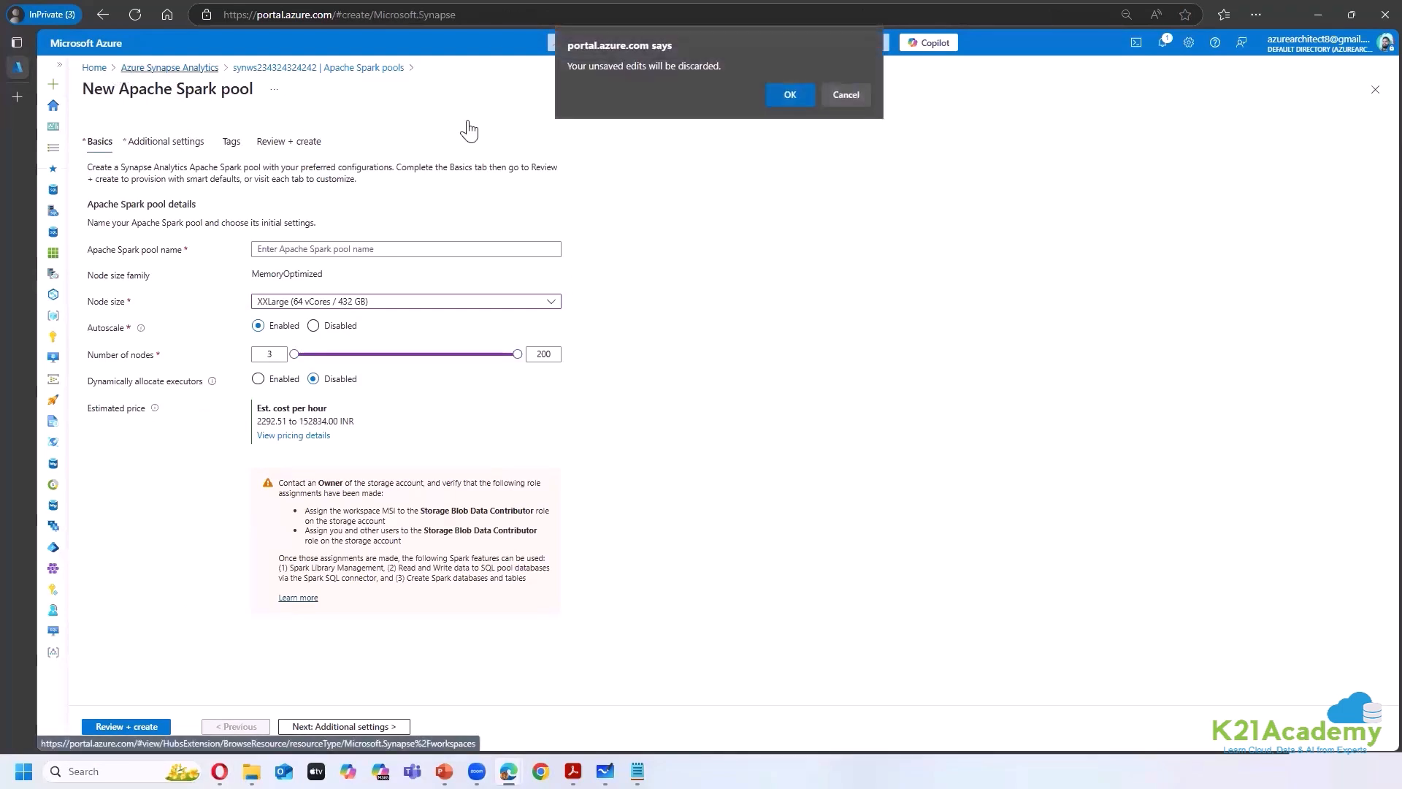
pyautogui.click(789, 94)
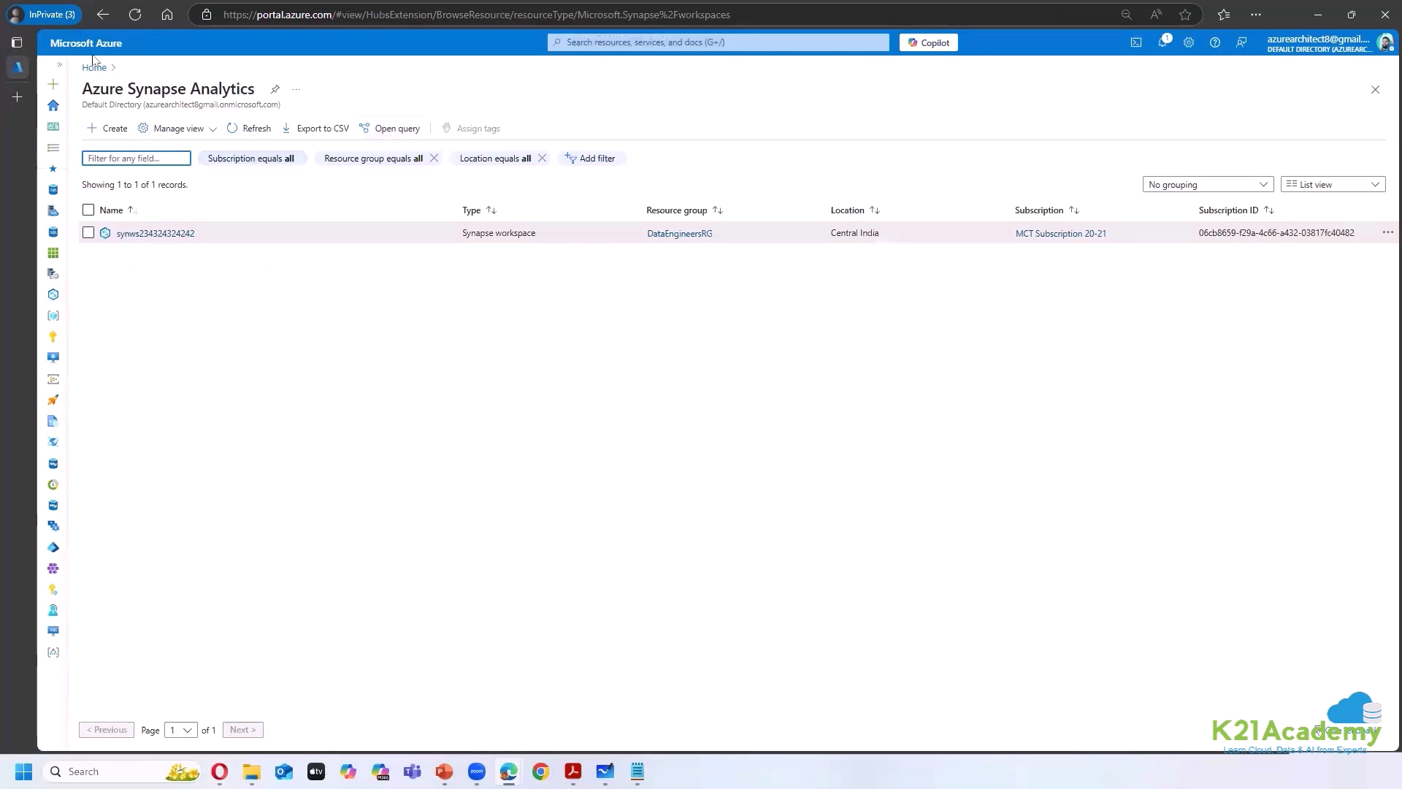
# - Open the overview of the premiumdbricksws Azure Databricks workspace and highlight its name
pyautogui.click(95, 67)
pyautogui.click(547, 135)
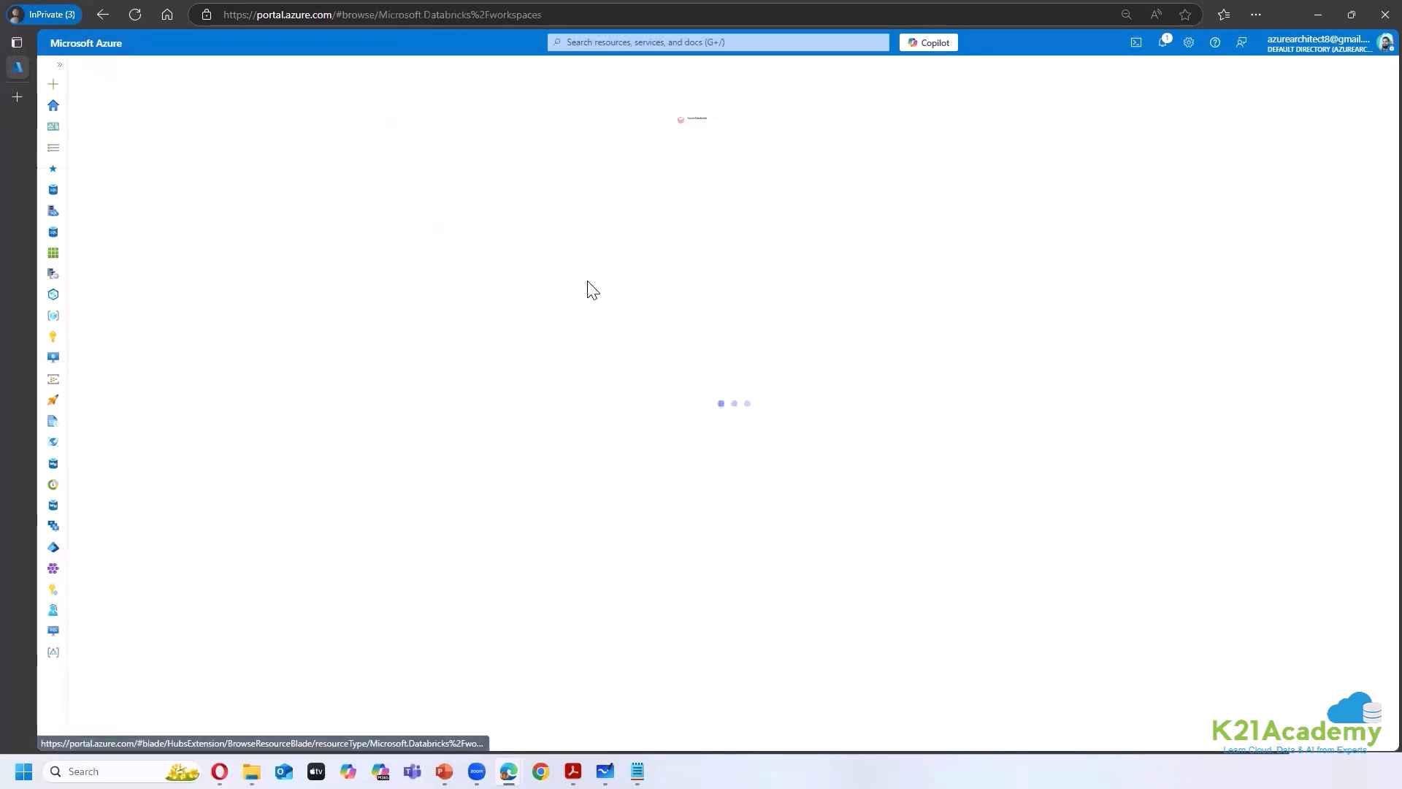
pyautogui.click(183, 239)
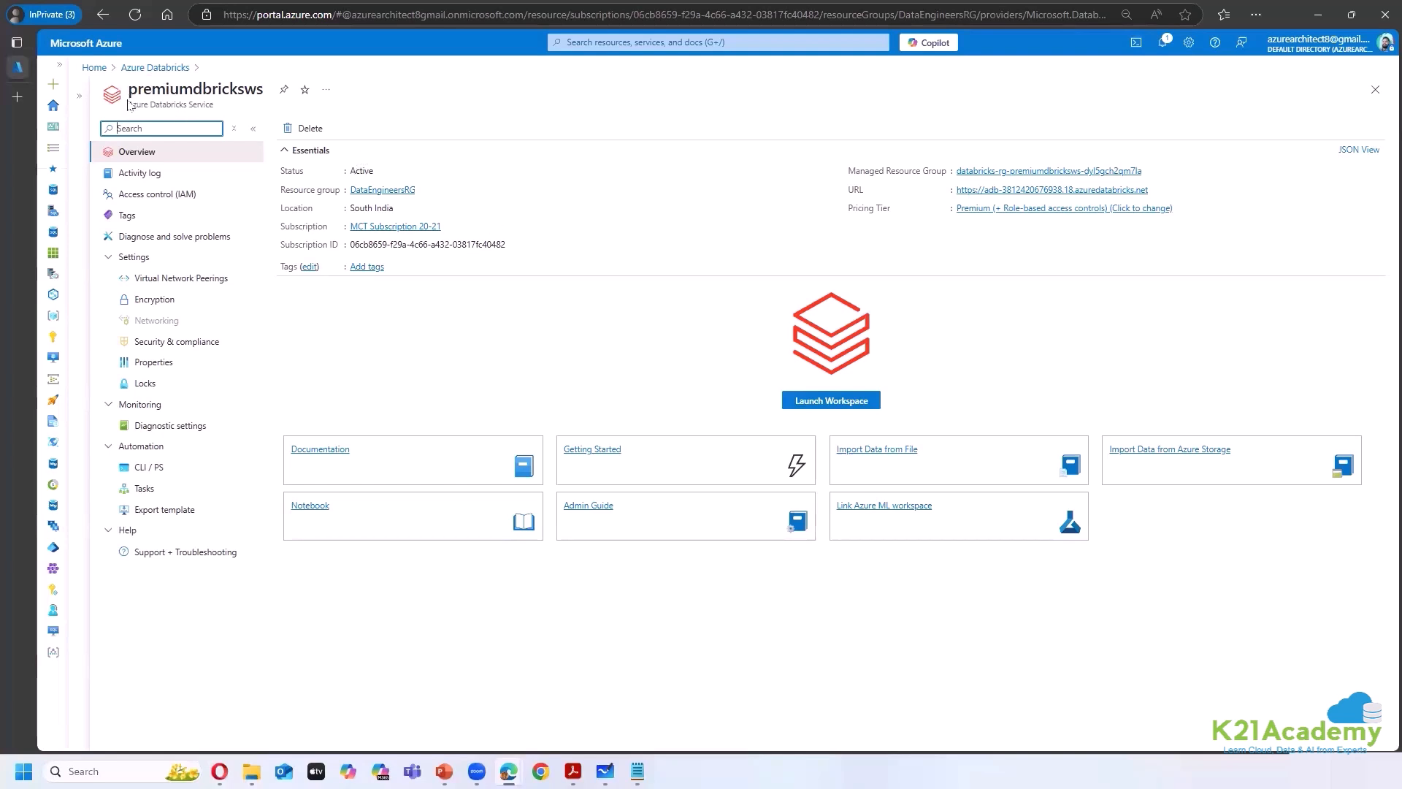
pyautogui.moveTo(129, 90); pyautogui.dragTo(264, 97)
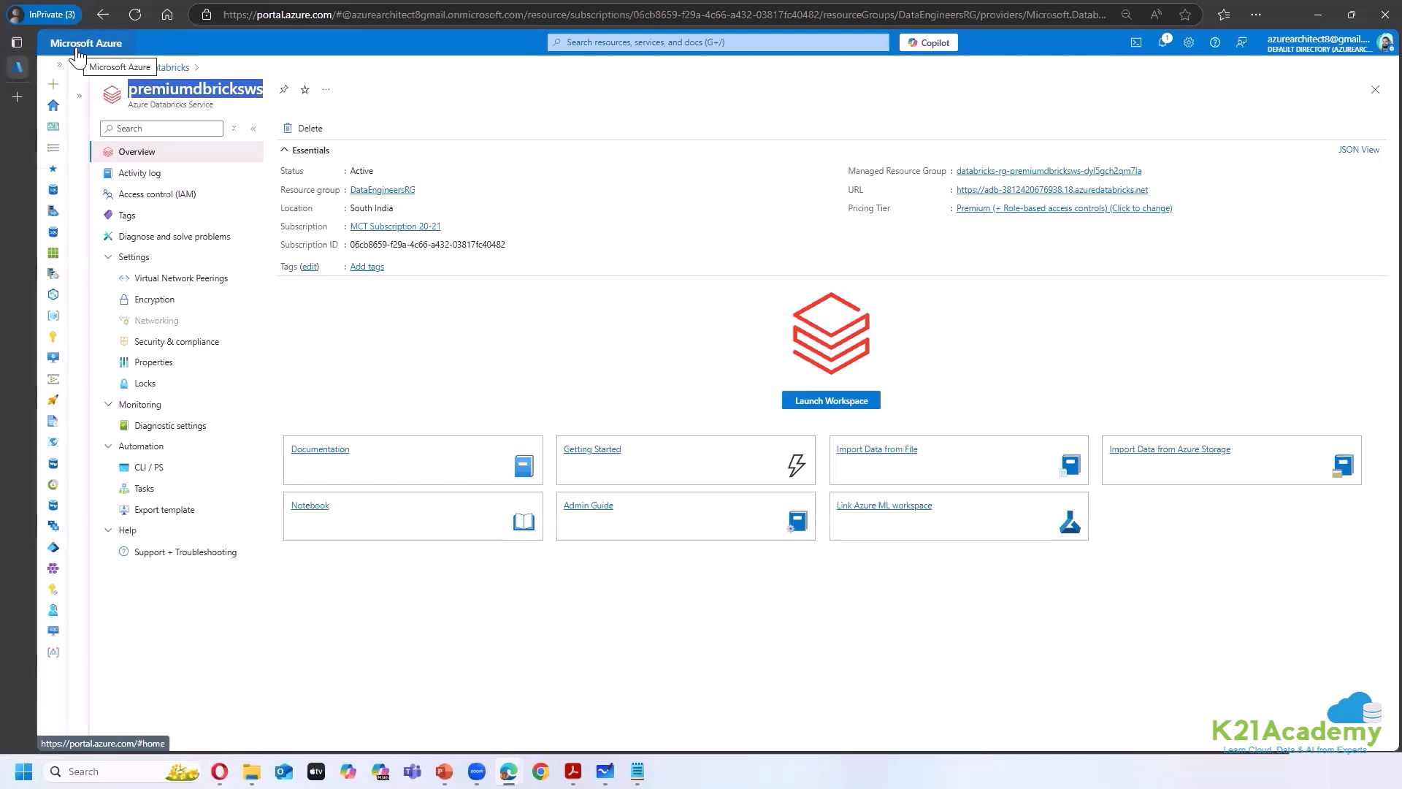
# - Switch to the Fabric home page in the Opera browser and open the form for creating a new workspace
pyautogui.moveTo(508, 771)
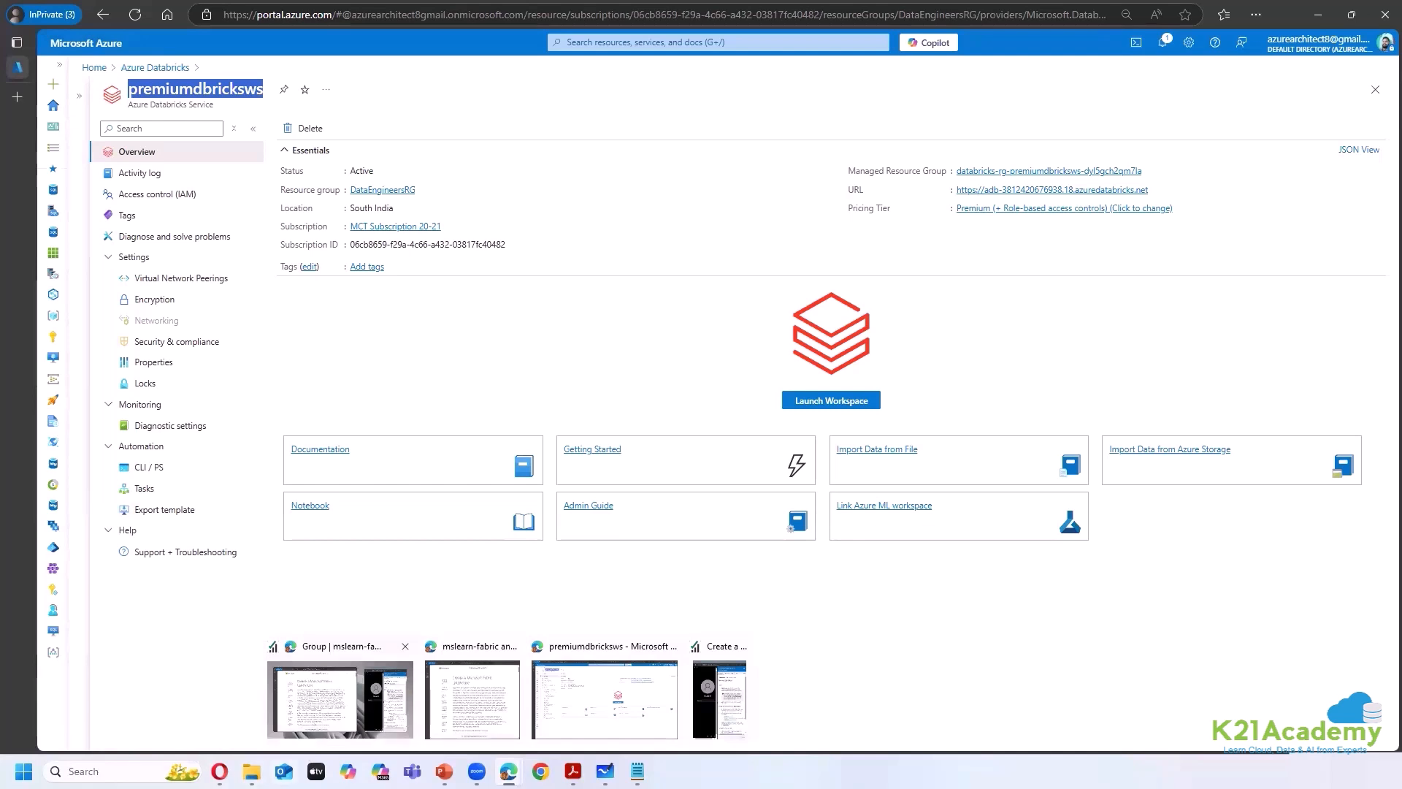
pyautogui.click(219, 771)
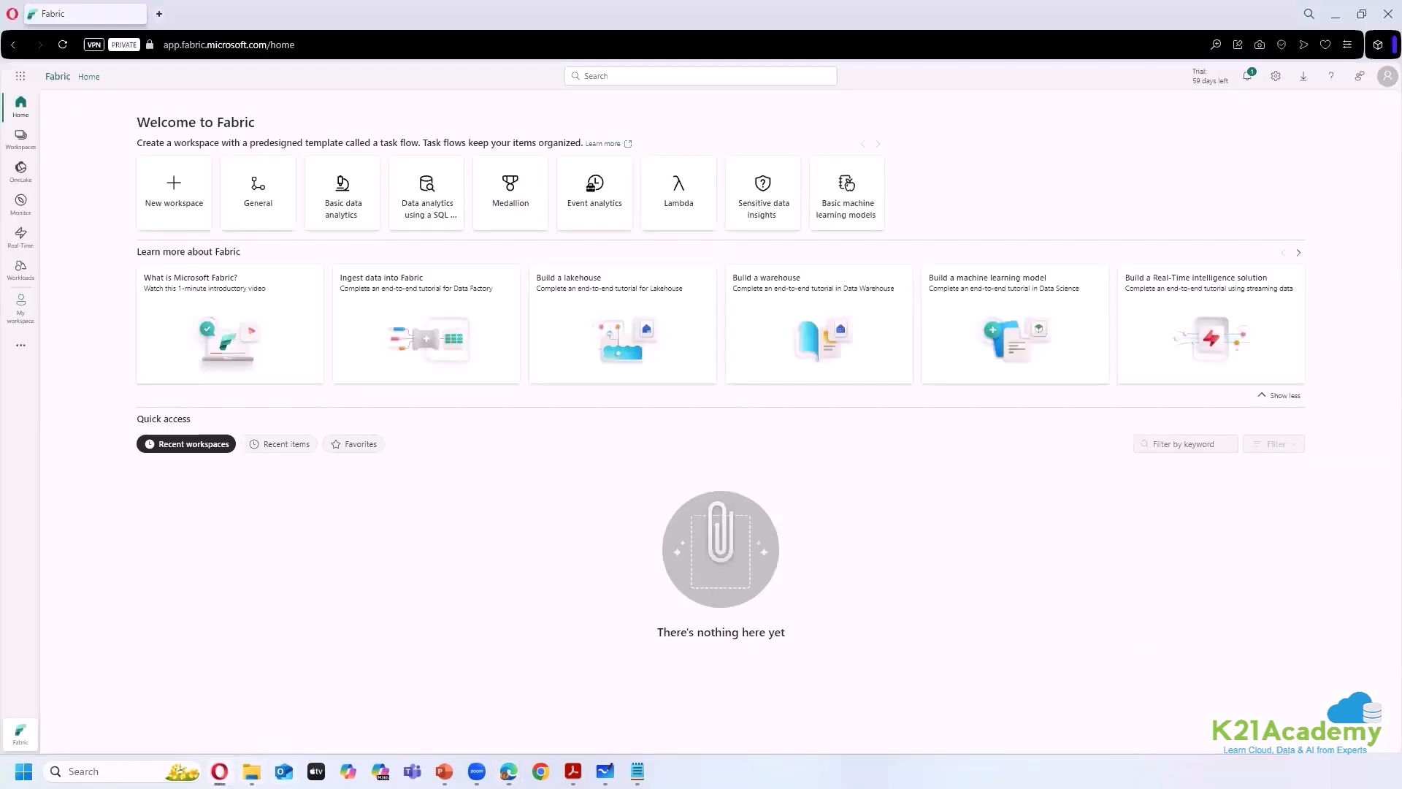
pyautogui.hotkey('alt', 'Tab')
pyautogui.click(24, 354)
pyautogui.click(24, 145)
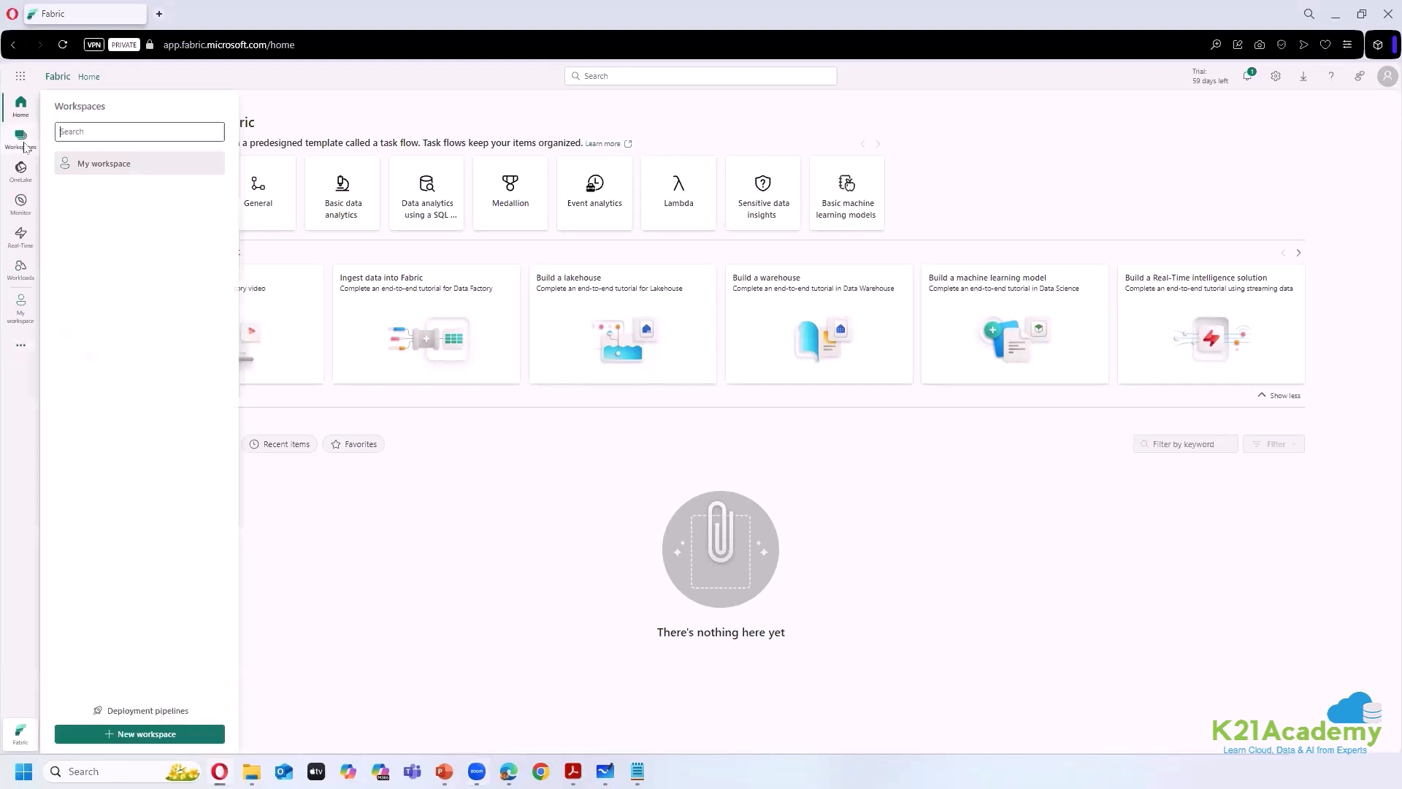
pyautogui.click(119, 733)
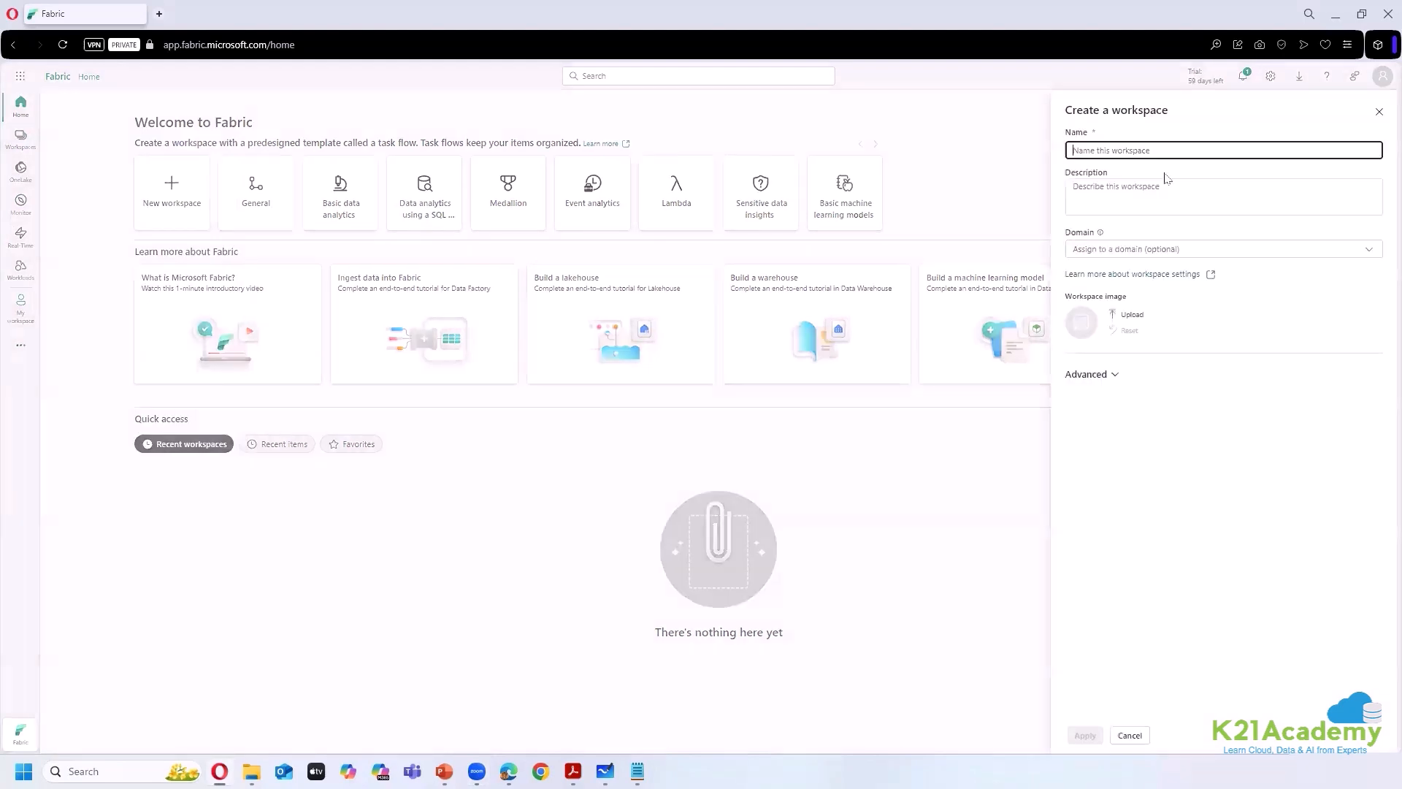
# - Create a workspace named FabricClass02WS with the Trial license mode
pyautogui.write('Fab')
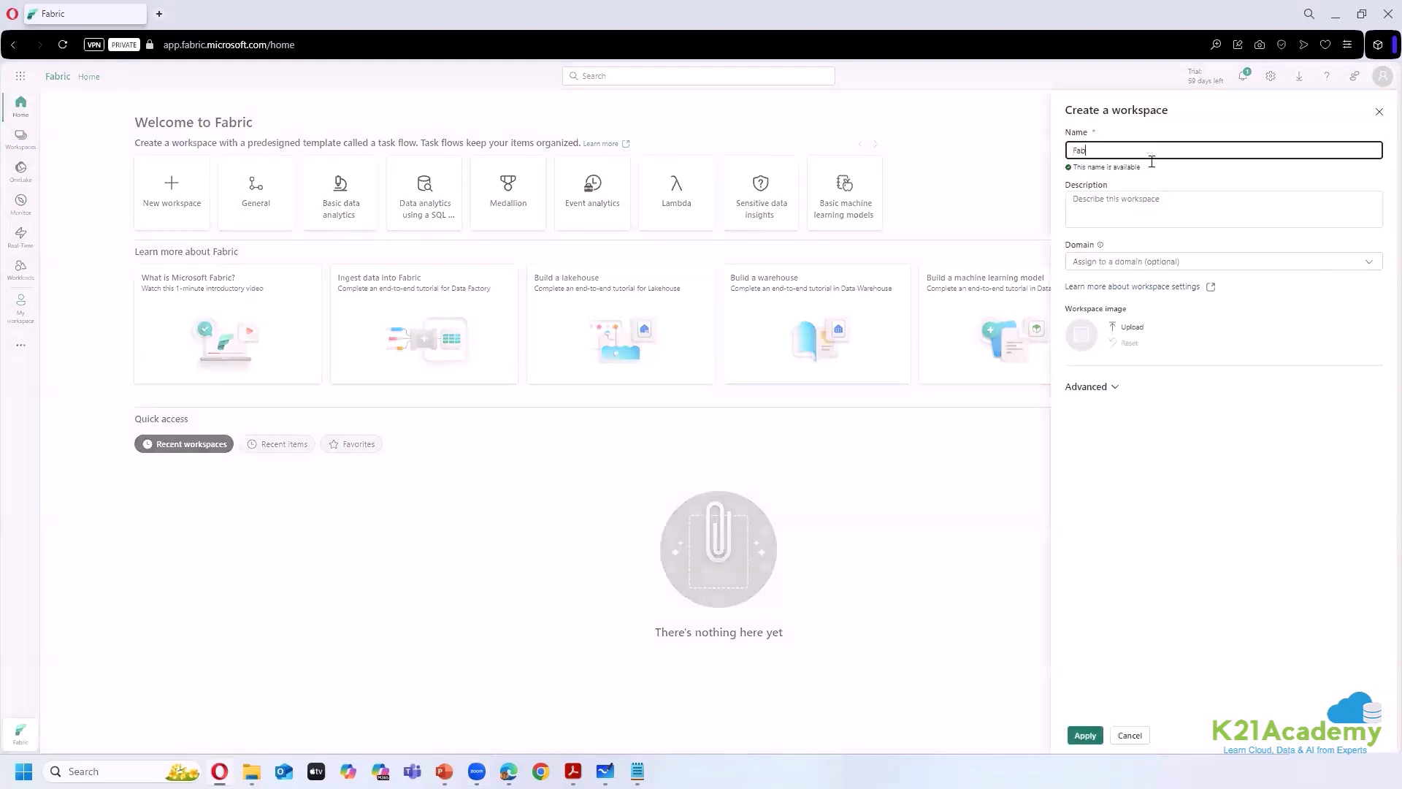
pyautogui.write('ric')
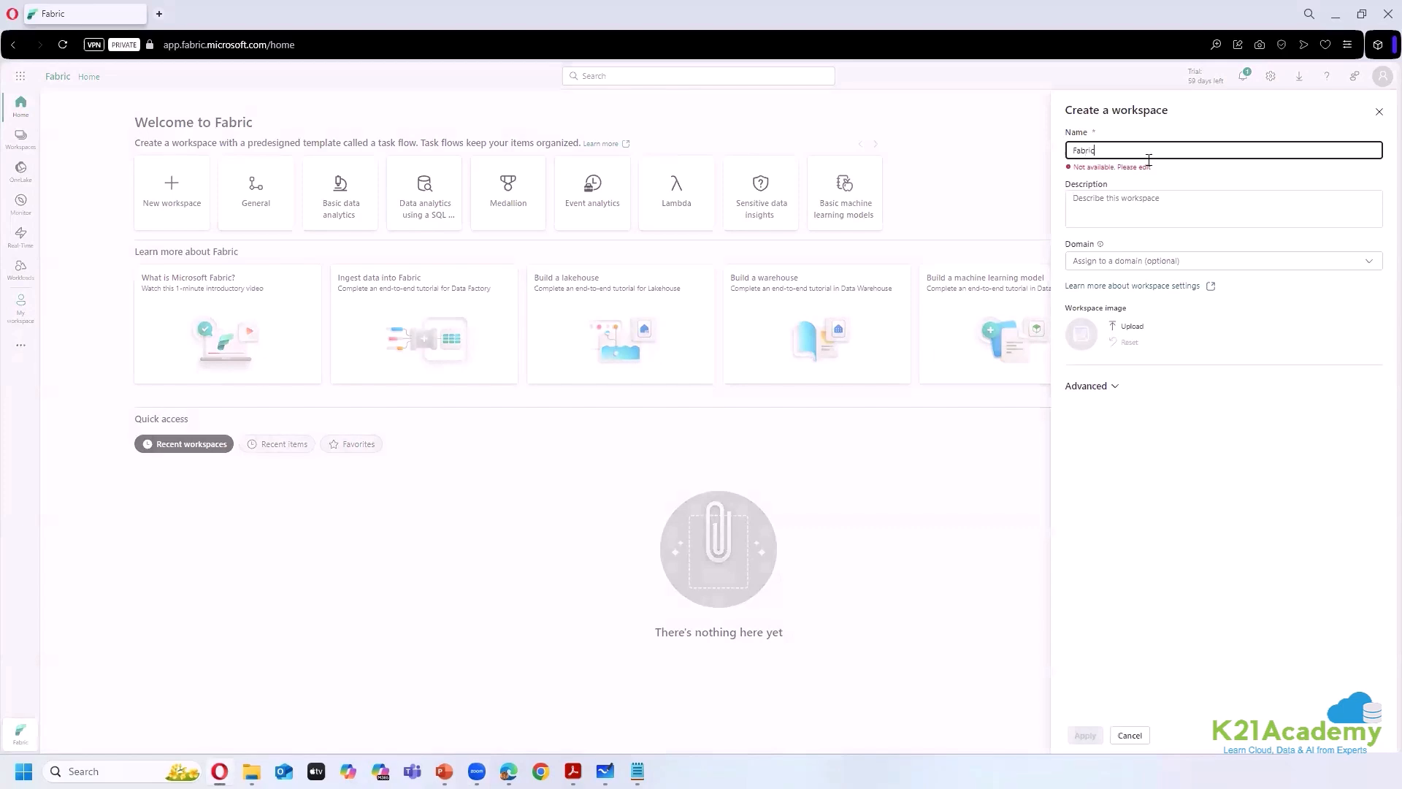
pyautogui.write('Class02W')
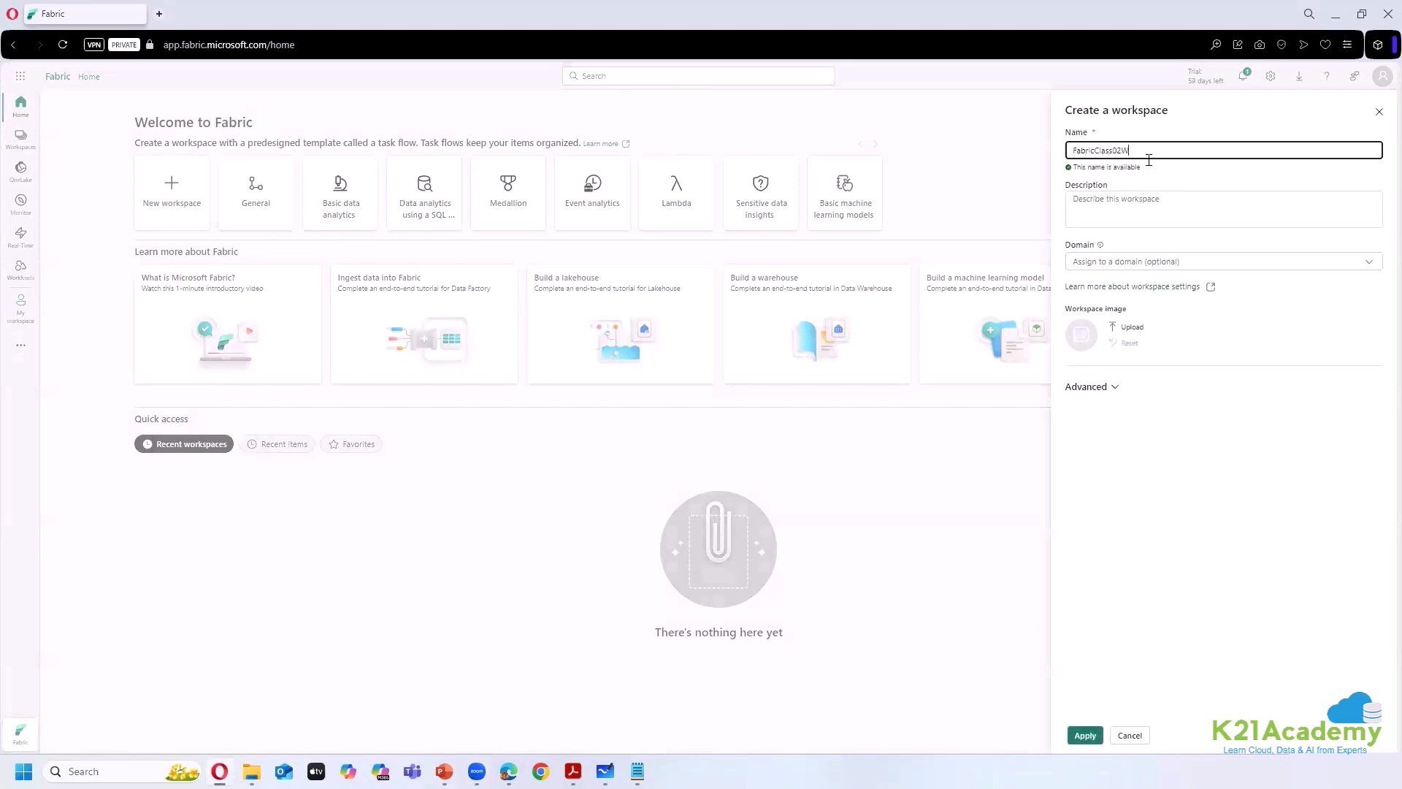
pyautogui.write('S')
pyautogui.click(1088, 386)
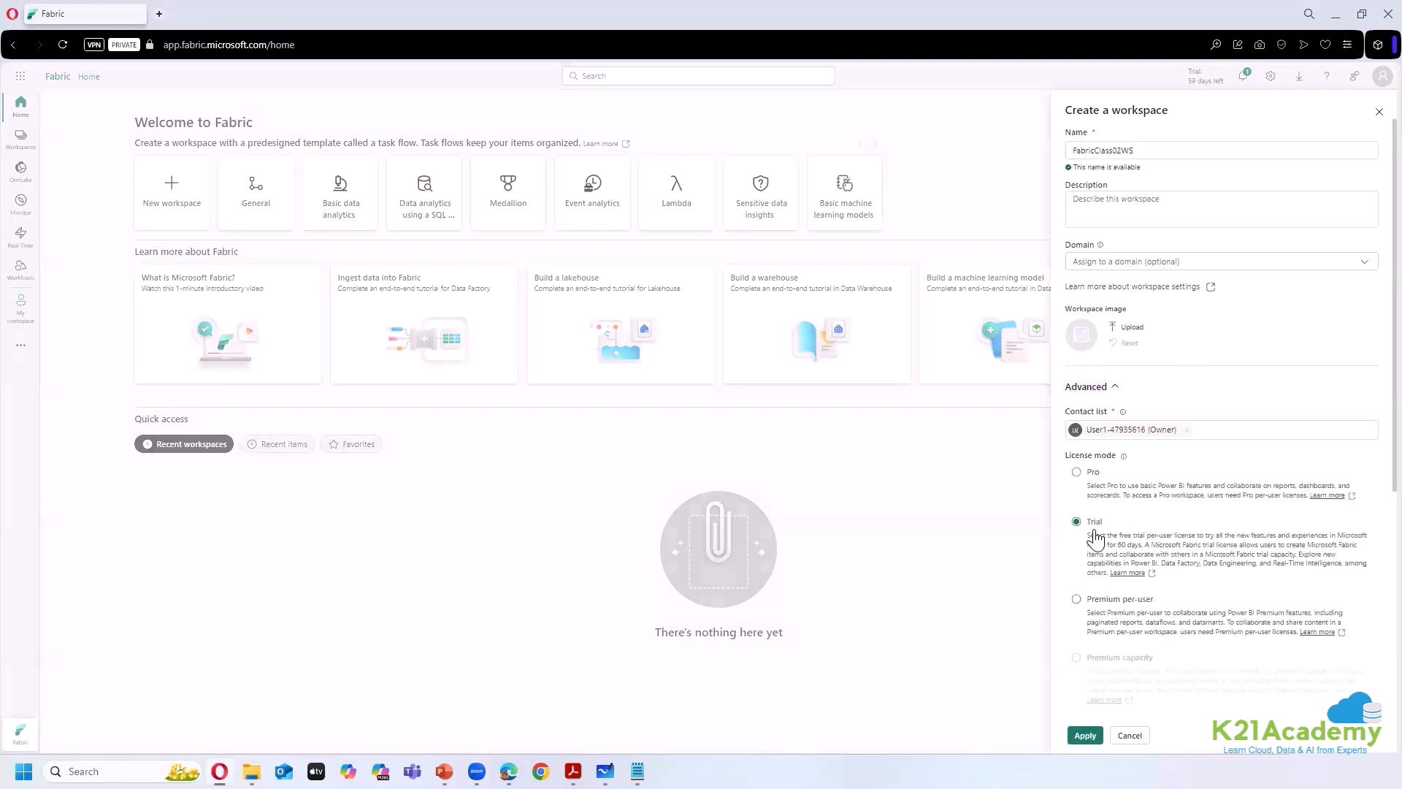
pyautogui.scroll(-5, 1168, 526)
pyautogui.click(1085, 735)
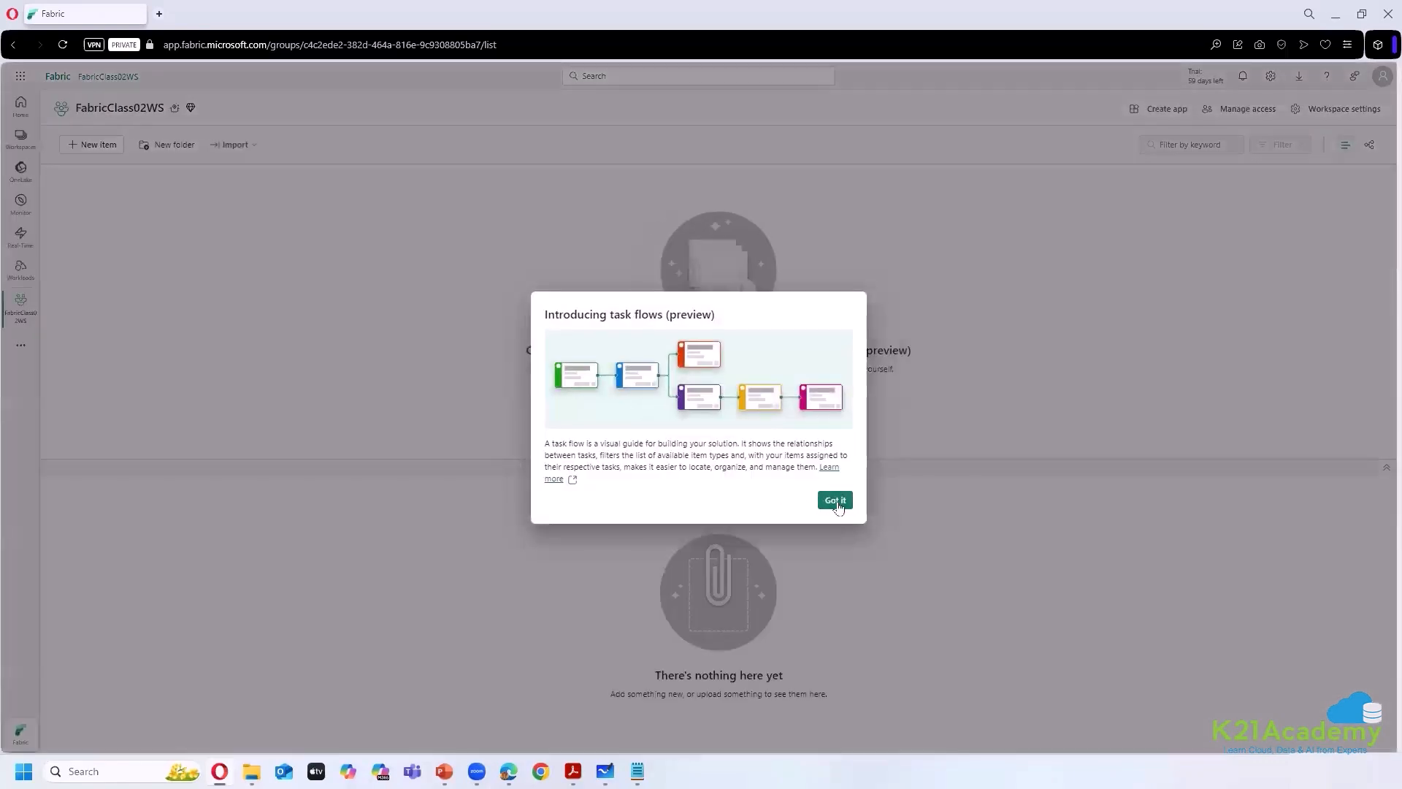
# - Dismiss the task flows introduction and the notification, and collapse the task flow area of the new workspace
pyautogui.click(837, 503)
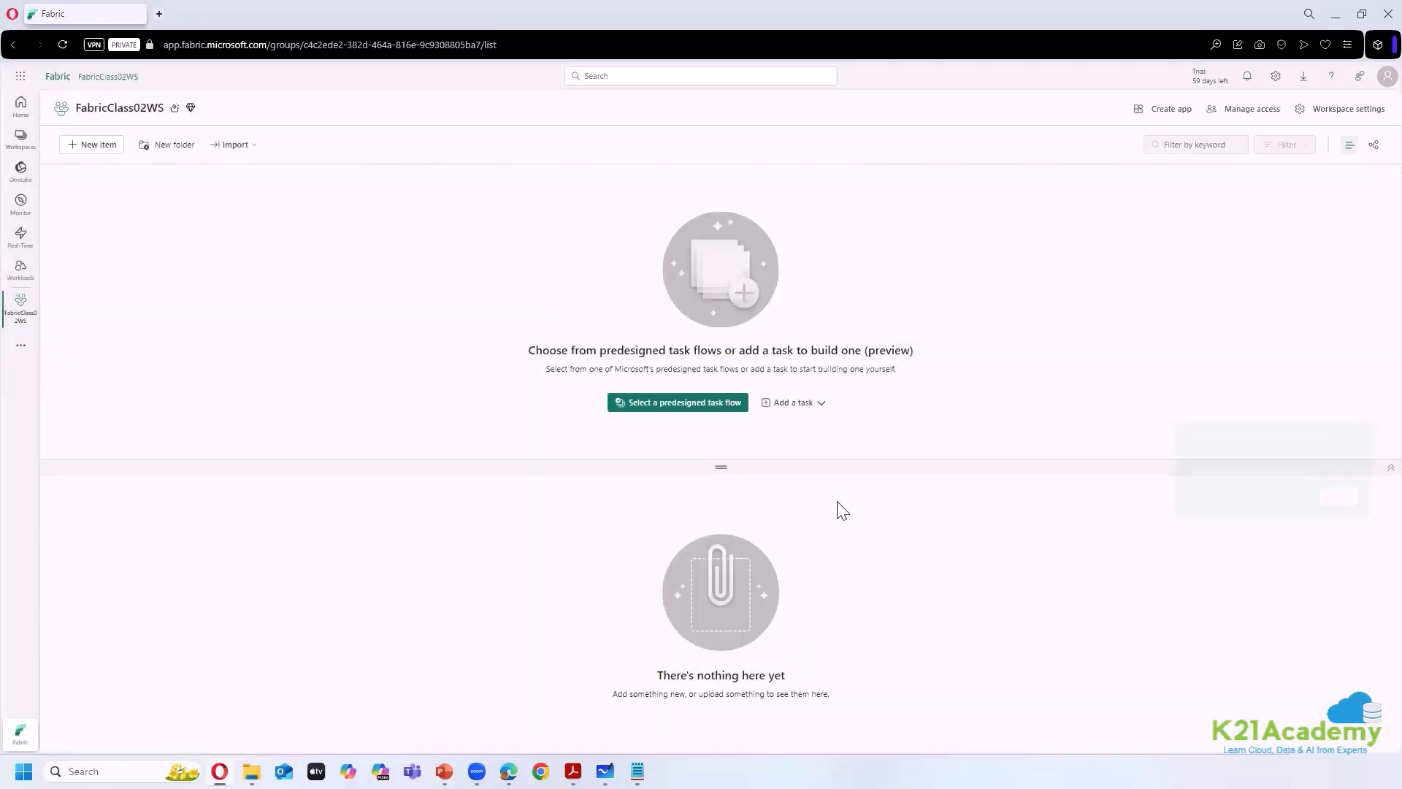
pyautogui.click(1339, 498)
pyautogui.click(1390, 467)
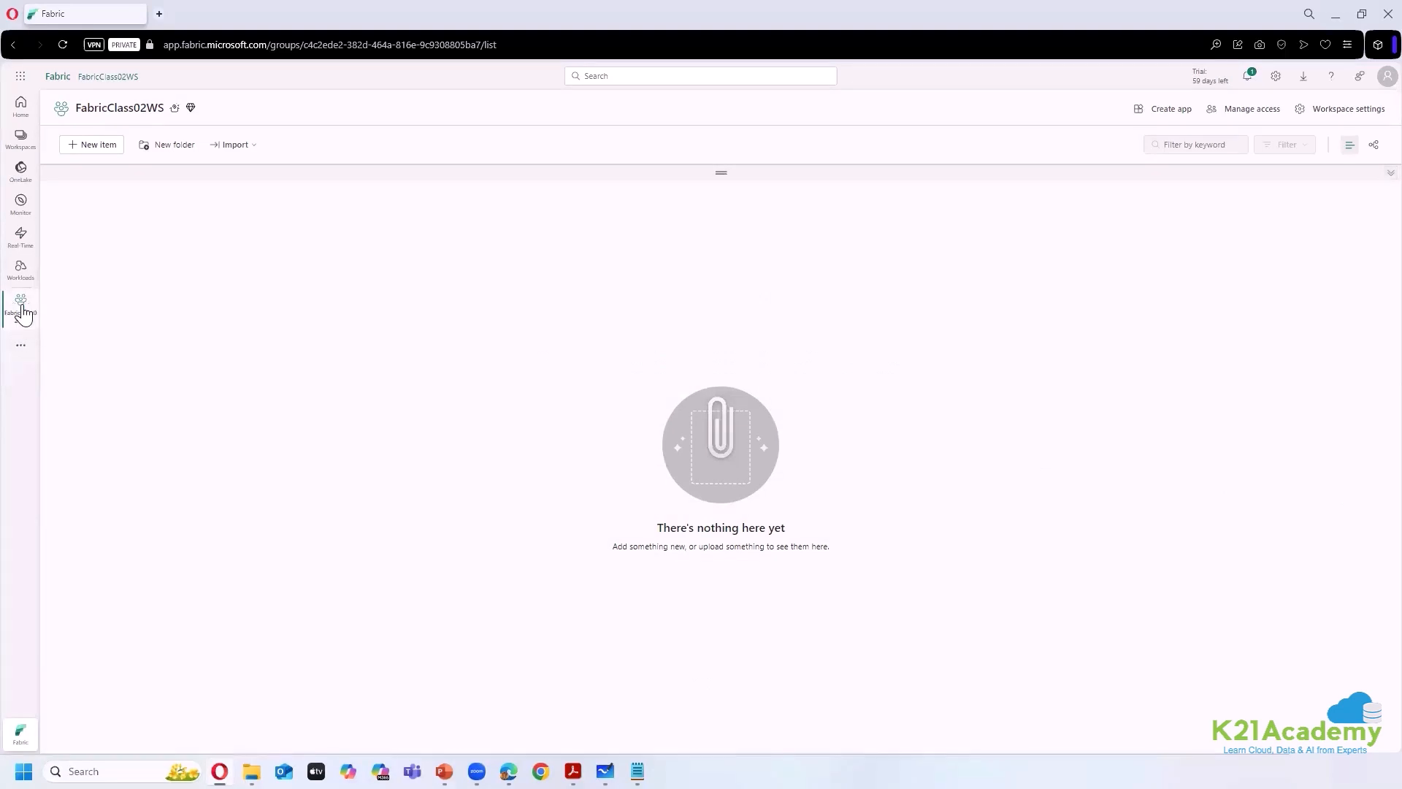
# - Open the workspace settings of FabricClass02WS from the list of workspaces
pyautogui.click(26, 154)
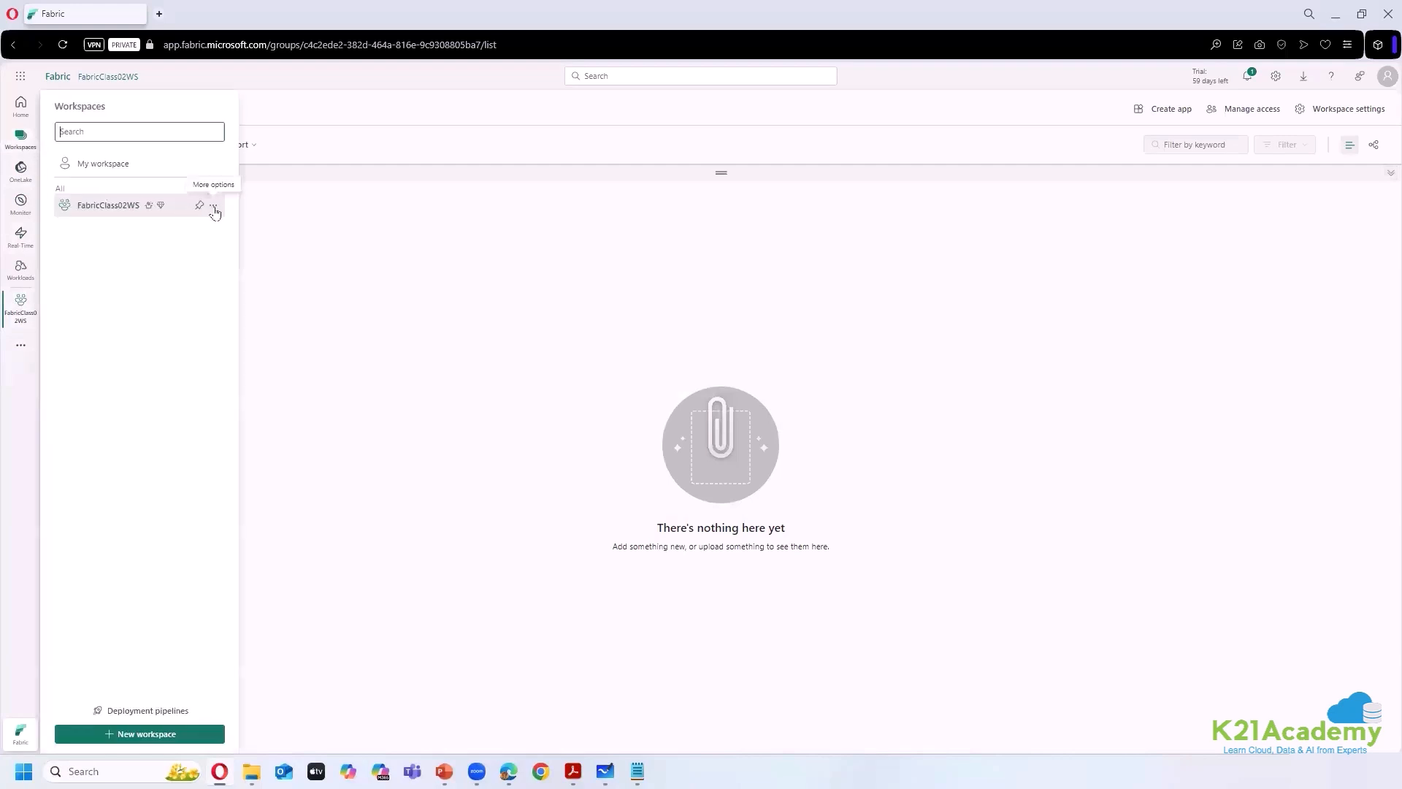
pyautogui.click(214, 207)
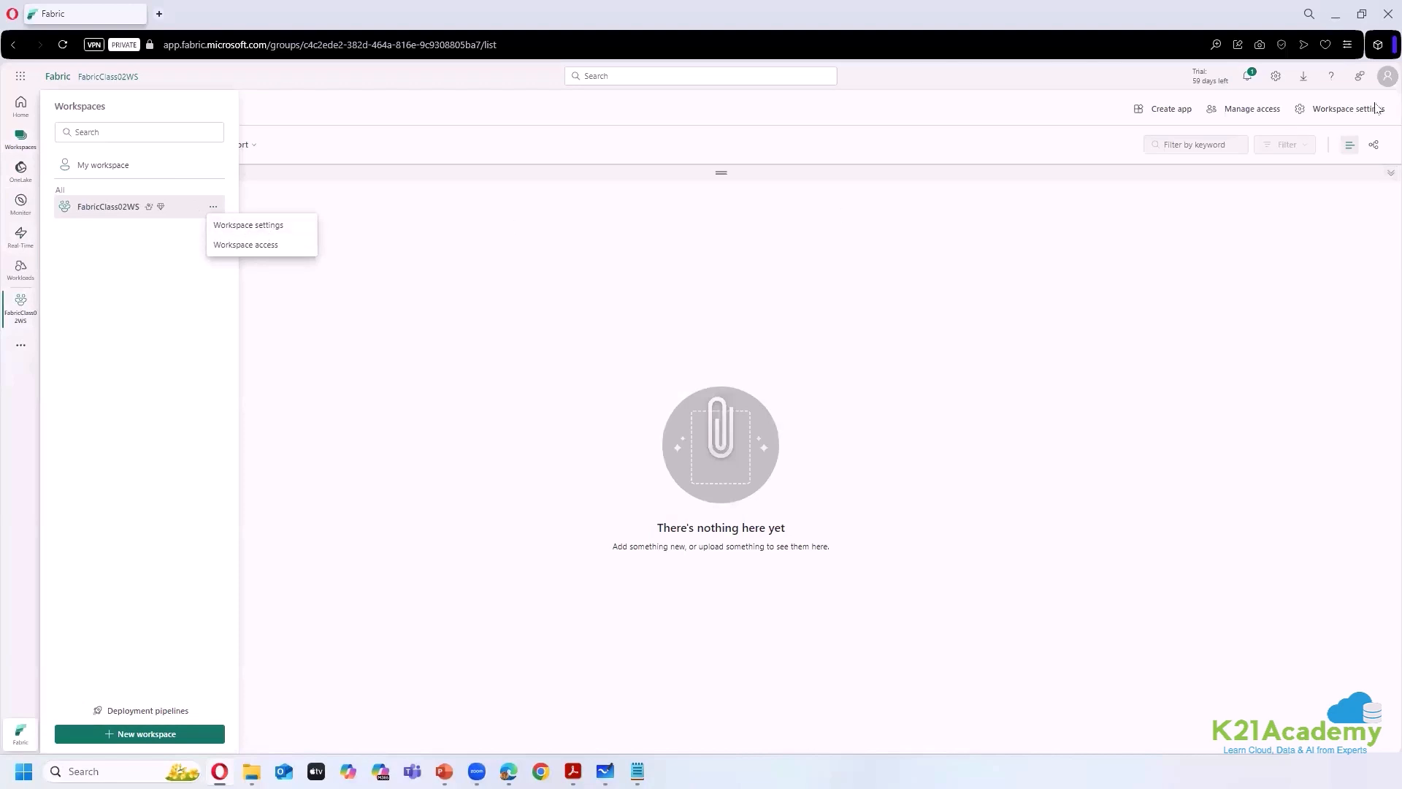
pyautogui.click(249, 226)
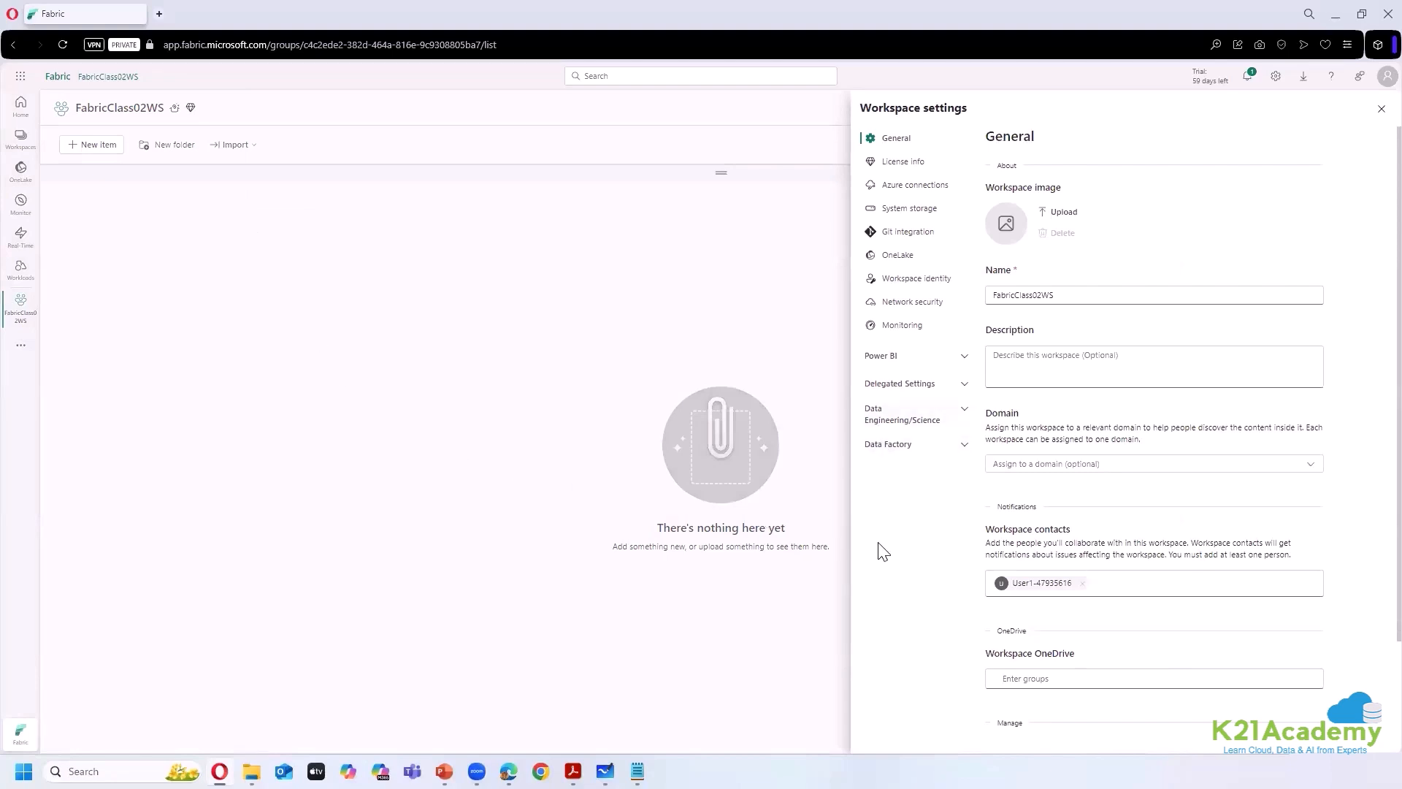
# - Highlight the Data Engineering/Science section of the workspace settings and open its Spark settings
pyautogui.press('super+shift+s')
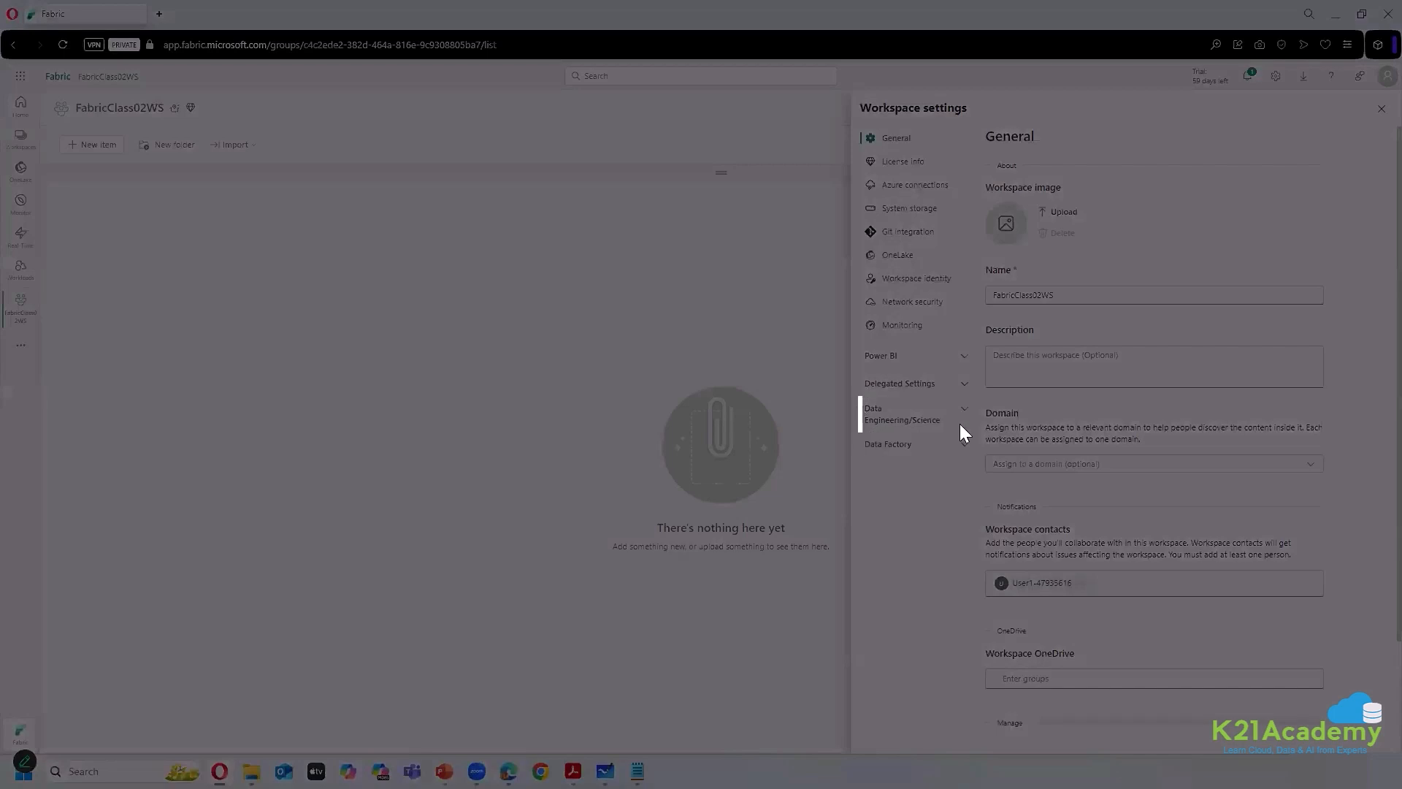
pyautogui.moveTo(960, 424); pyautogui.dragTo(958, 429)
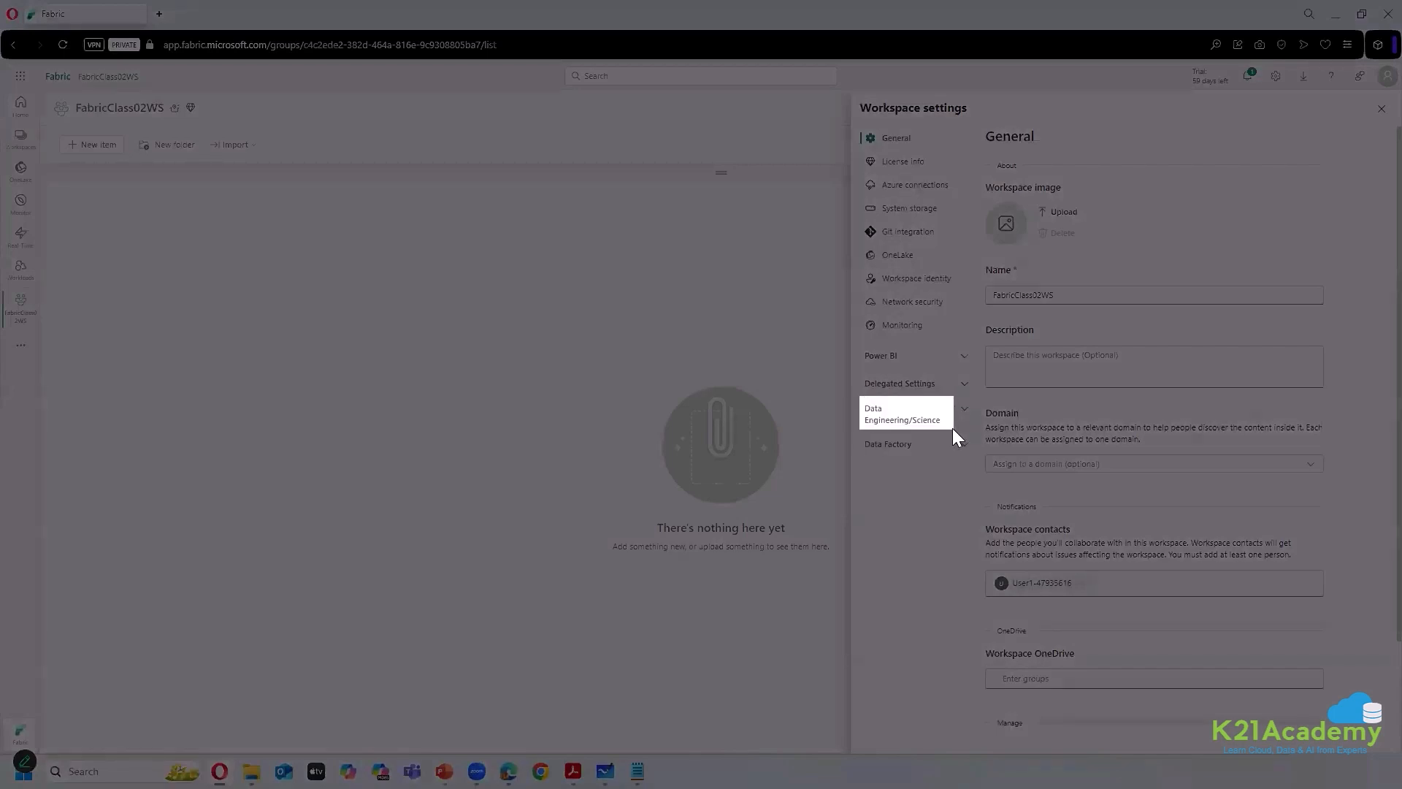
pyautogui.moveTo(952, 428); pyautogui.dragTo(953, 428)
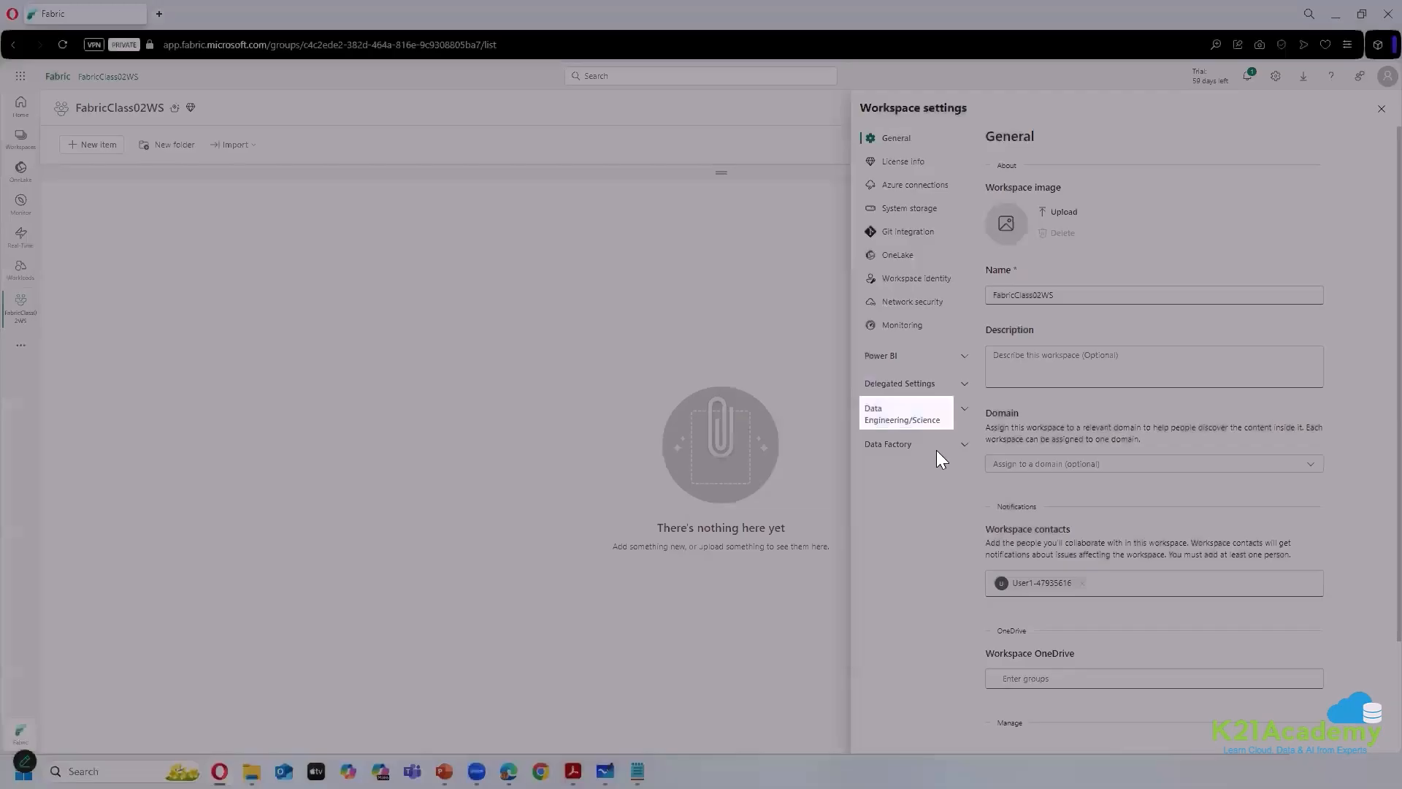
pyautogui.click(901, 422)
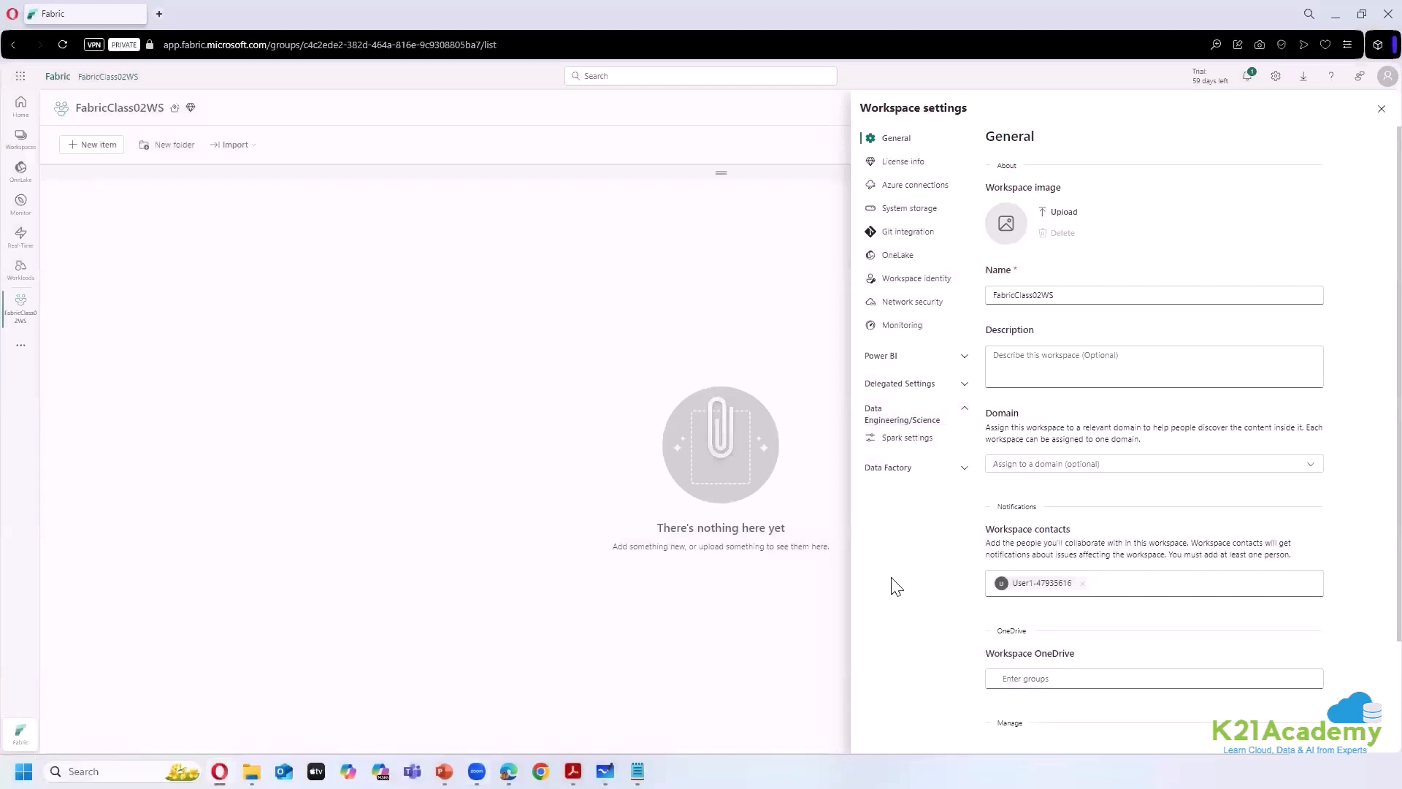
pyautogui.click(891, 447)
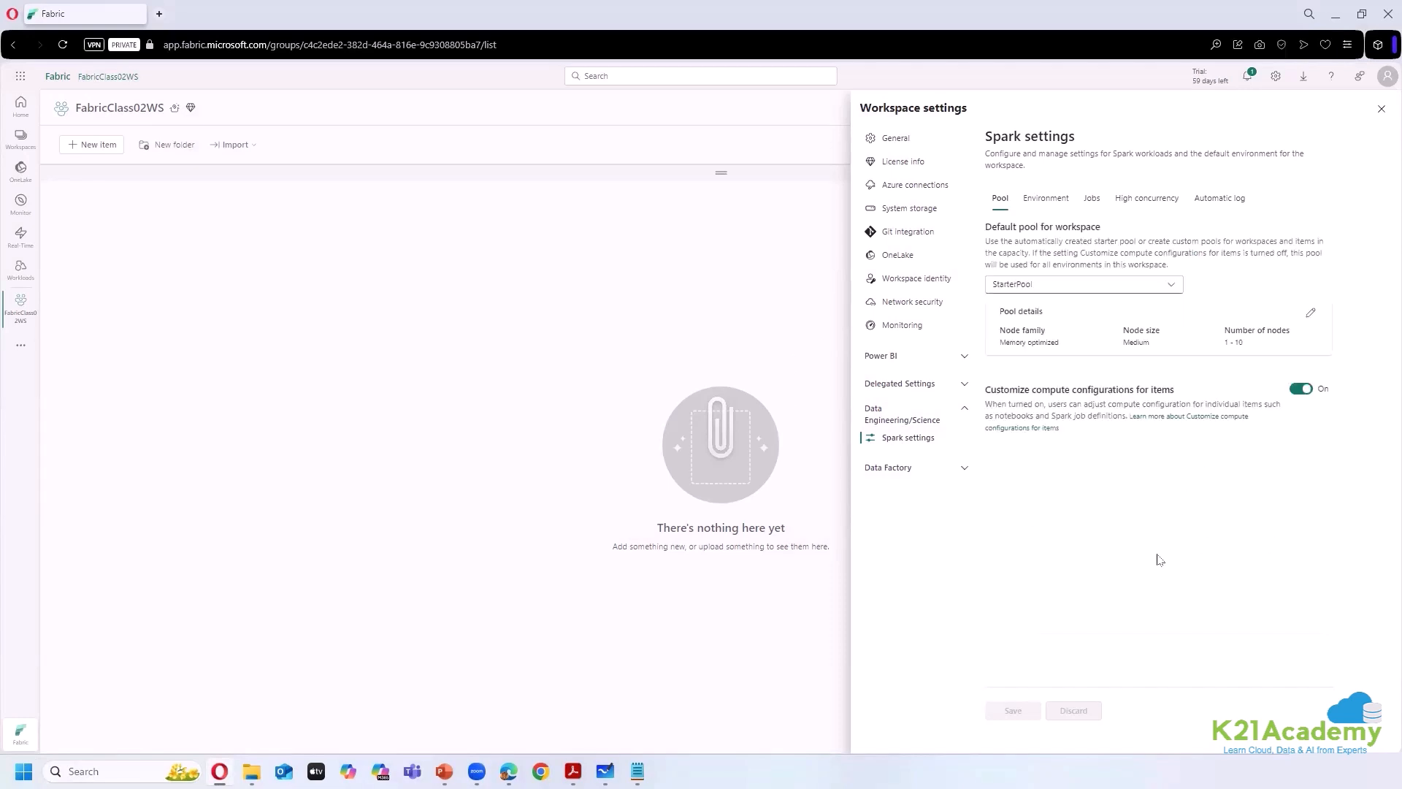
# - Enlarge the page, highlight the default pool details, and view the available choices for the workspace's default Spark pool
pyautogui.hotkey('ctrl', '+')
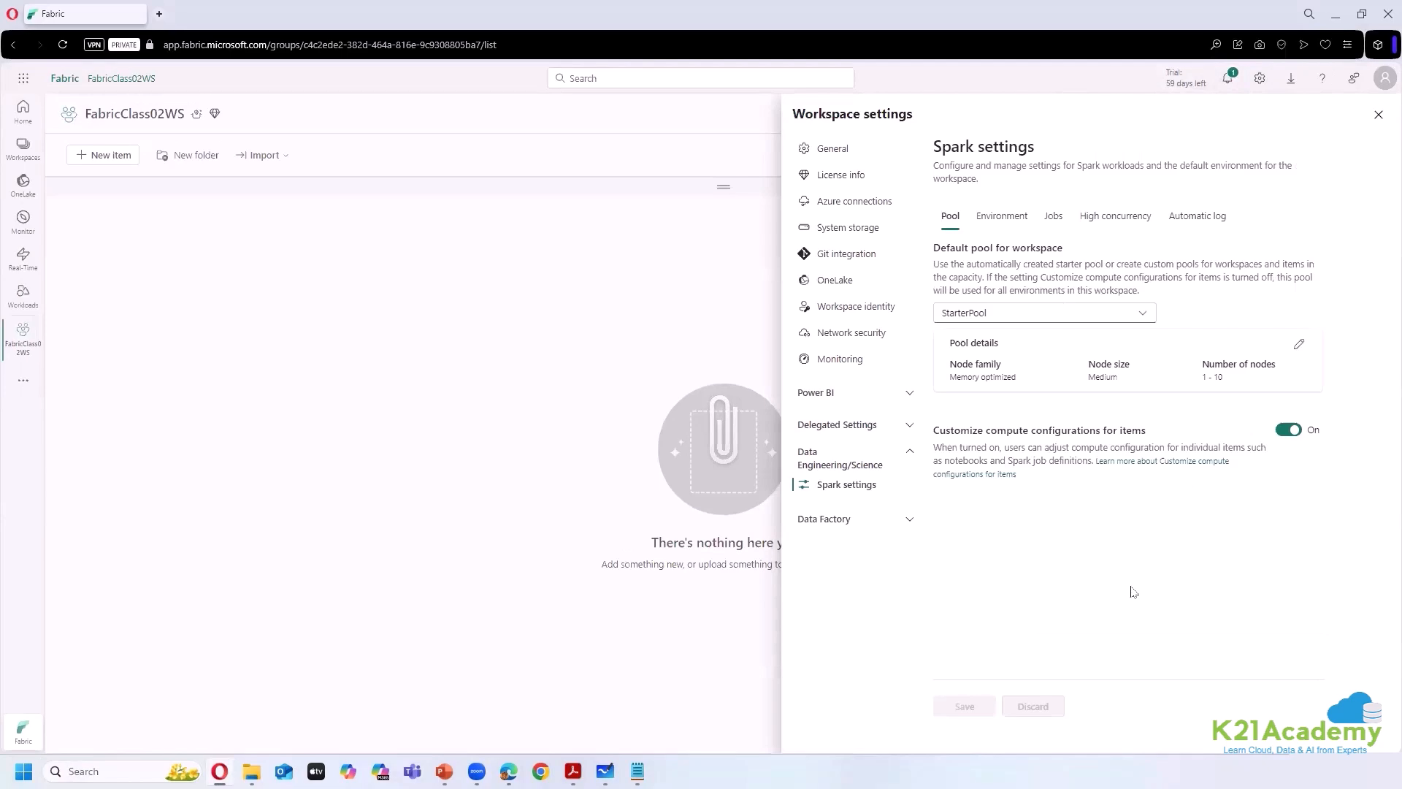
pyautogui.press('super+shift+s')
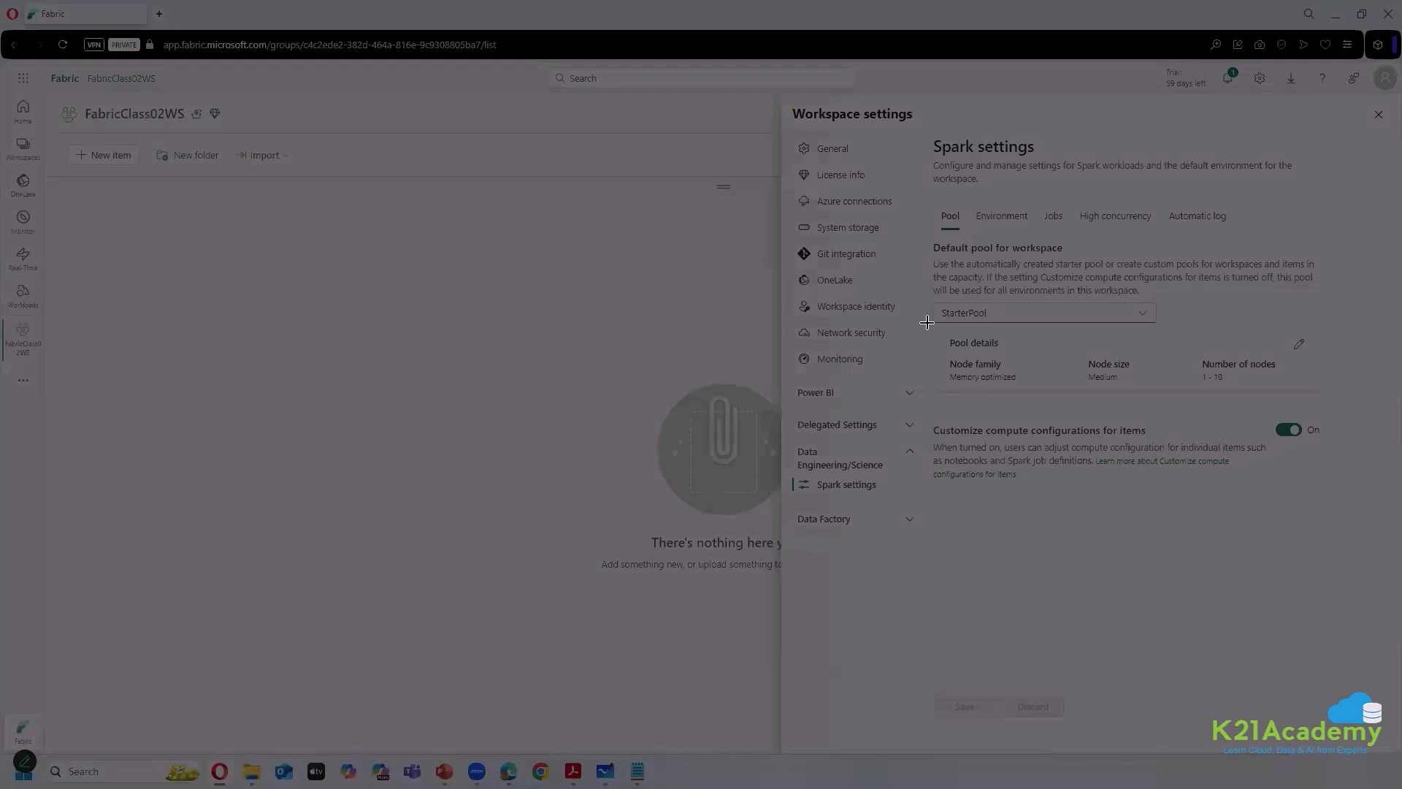
pyautogui.moveTo(928, 290); pyautogui.dragTo(1343, 400)
pyautogui.click(1137, 319)
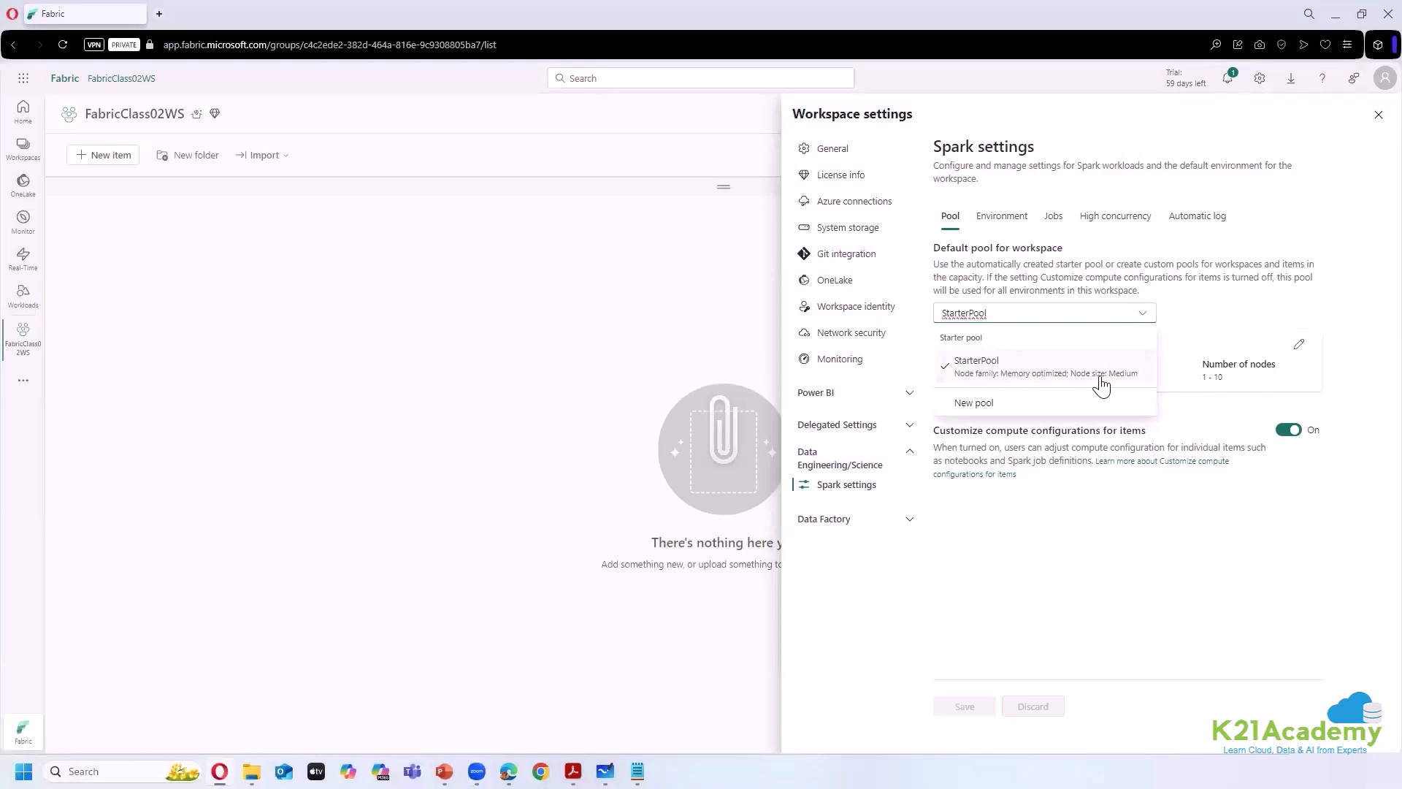
pyautogui.click(1244, 482)
# - Edit the StarterPool to autoscale from 1 to 16 nodes, and highlight the Dynamically allocate executors heading
pyautogui.click(1300, 348)
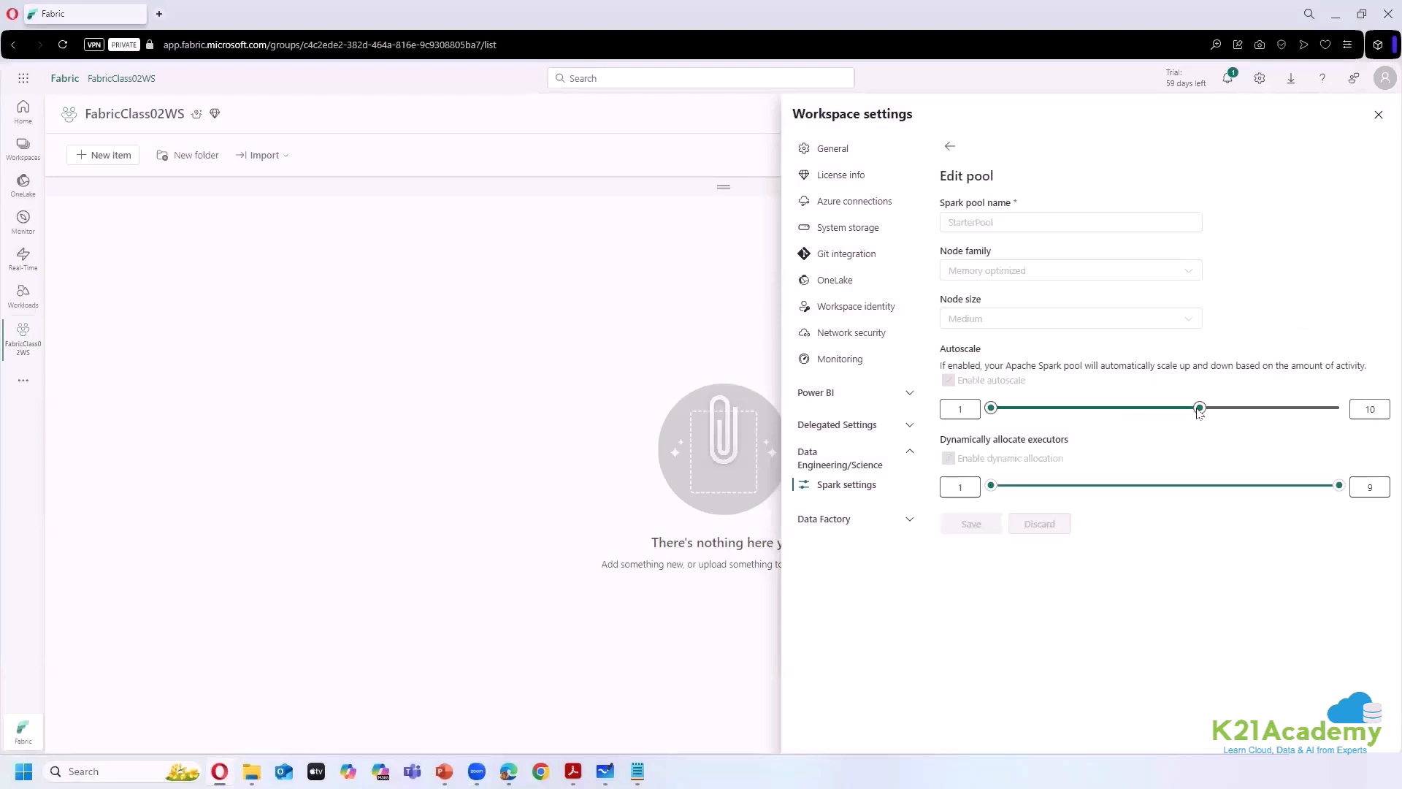
pyautogui.moveTo(1199, 407); pyautogui.dragTo(1365, 406)
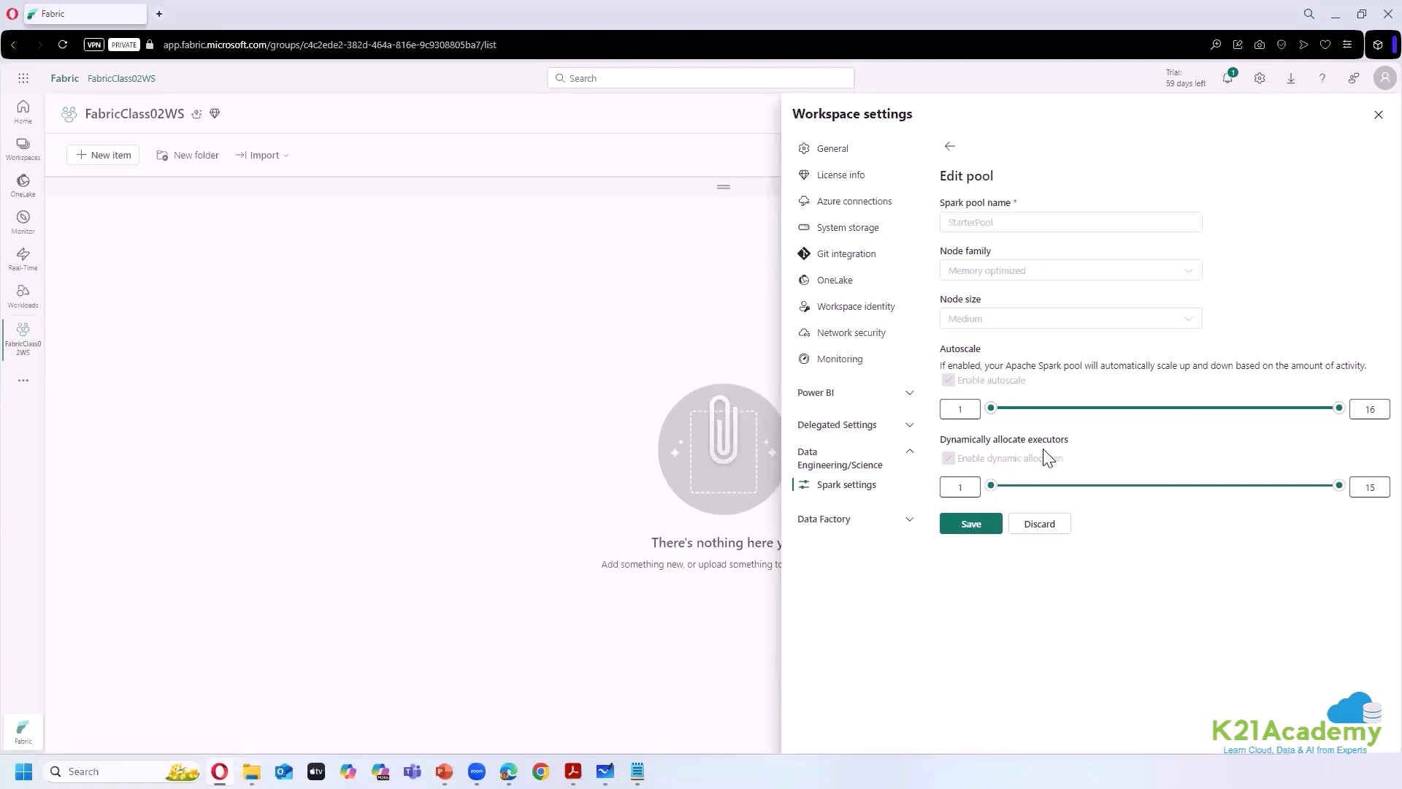
pyautogui.moveTo(942, 440); pyautogui.dragTo(1068, 444)
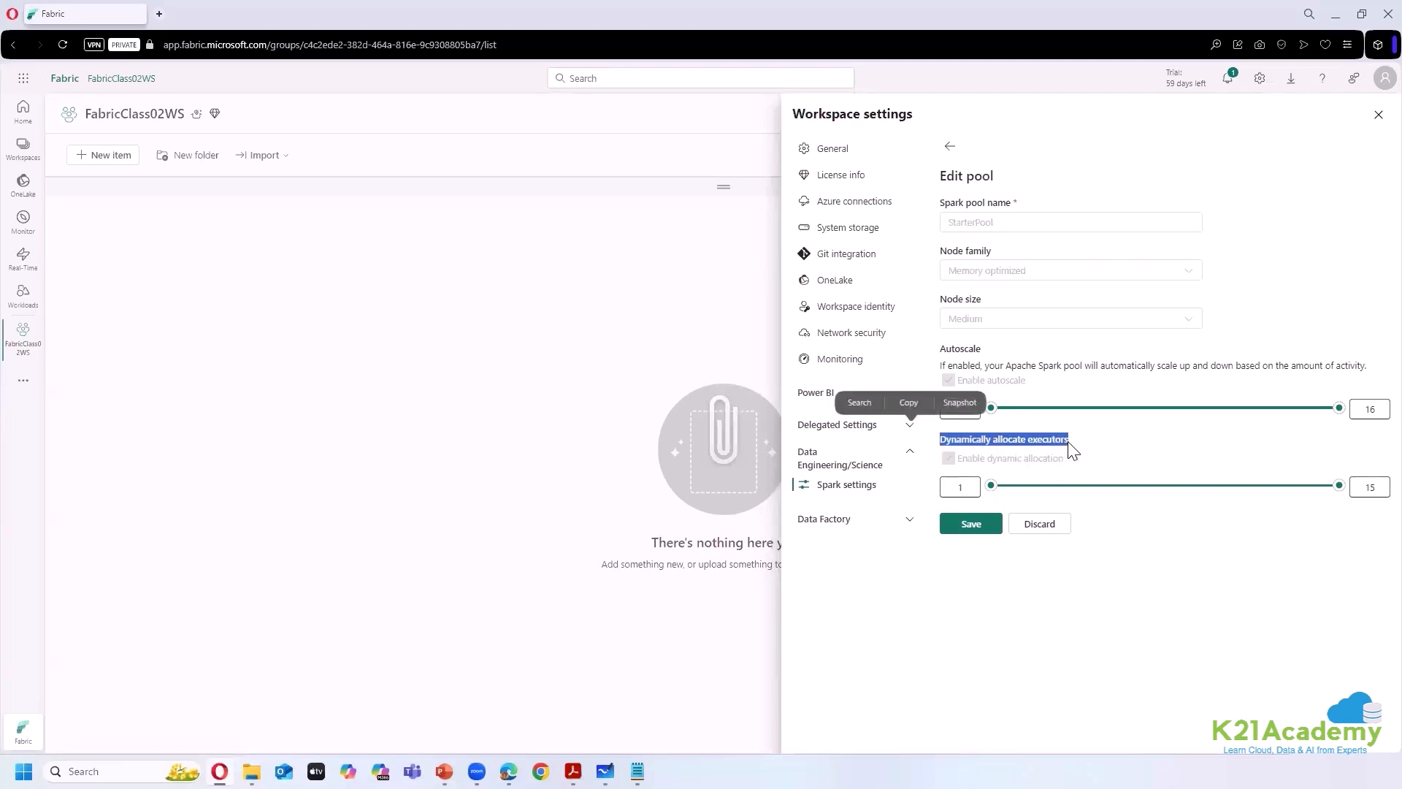
pyautogui.click(1106, 452)
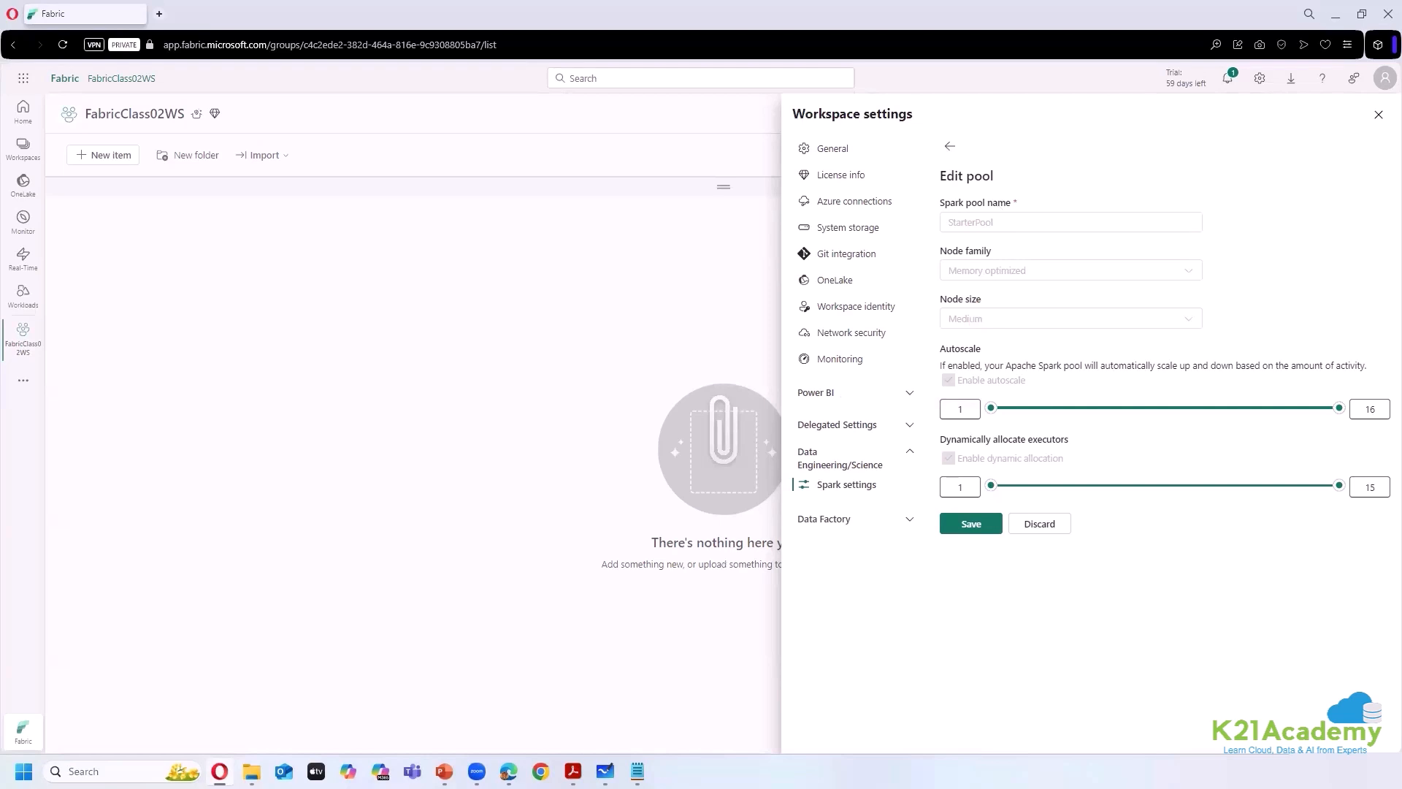
pyautogui.moveTo(509, 771)
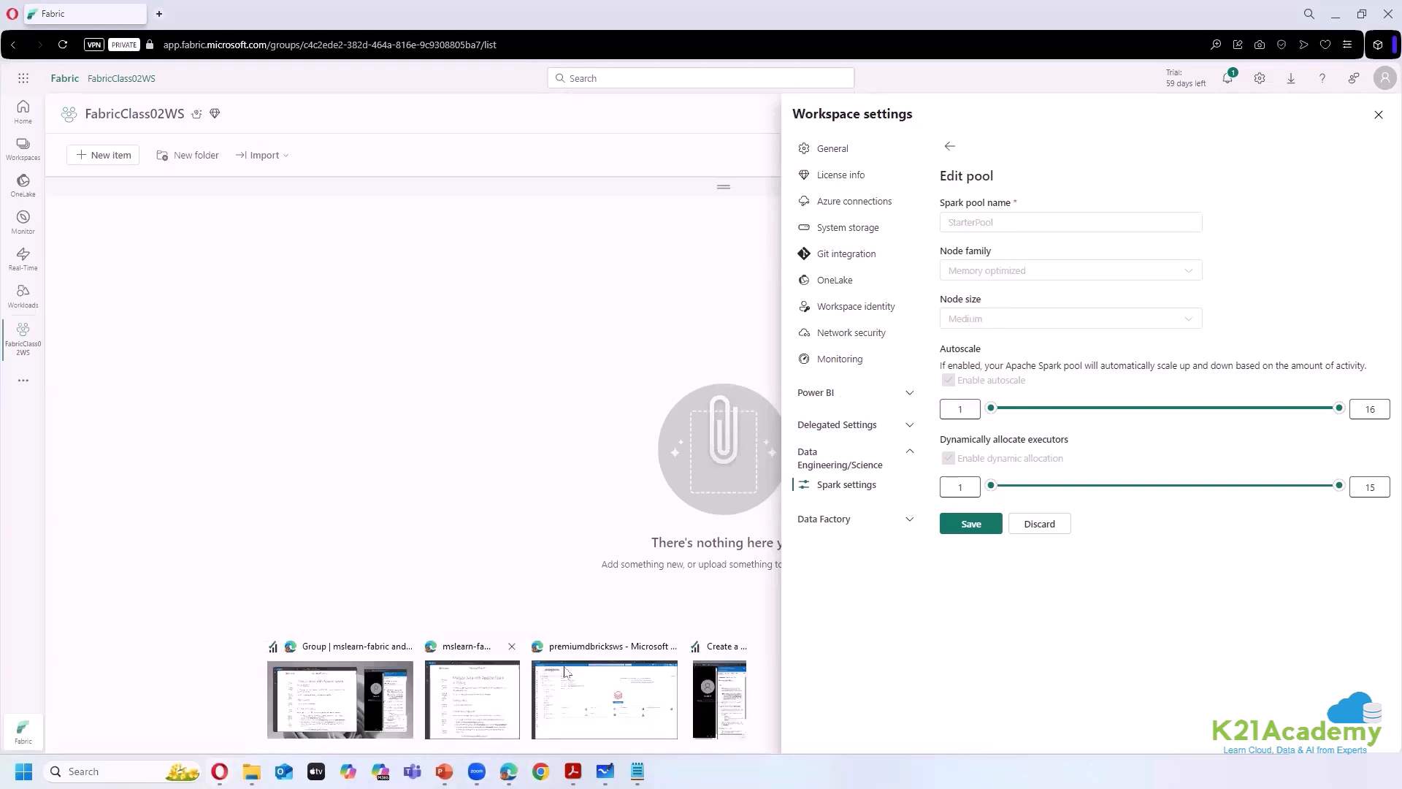
pyautogui.click(617, 655)
pyautogui.click(93, 68)
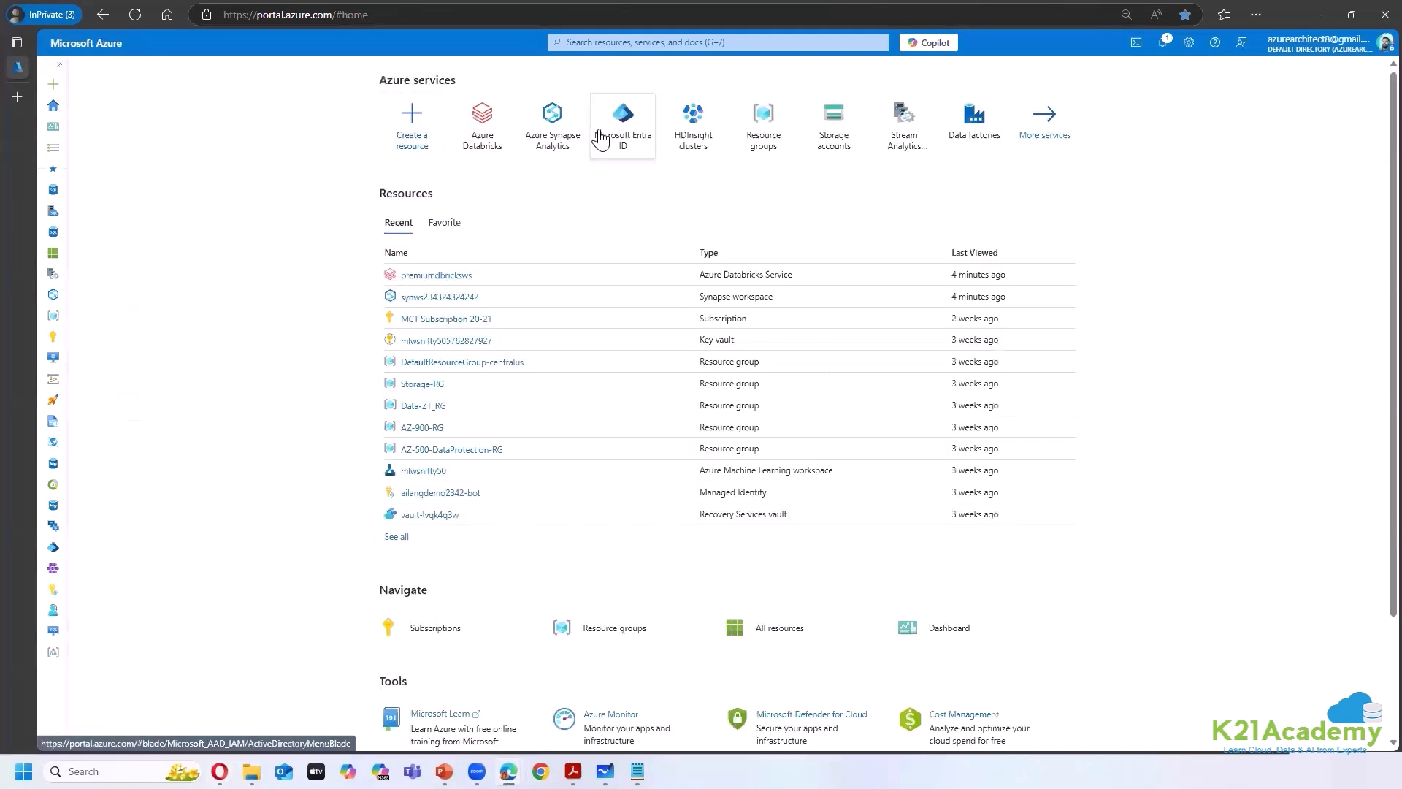
pyautogui.click(563, 155)
pyautogui.click(150, 231)
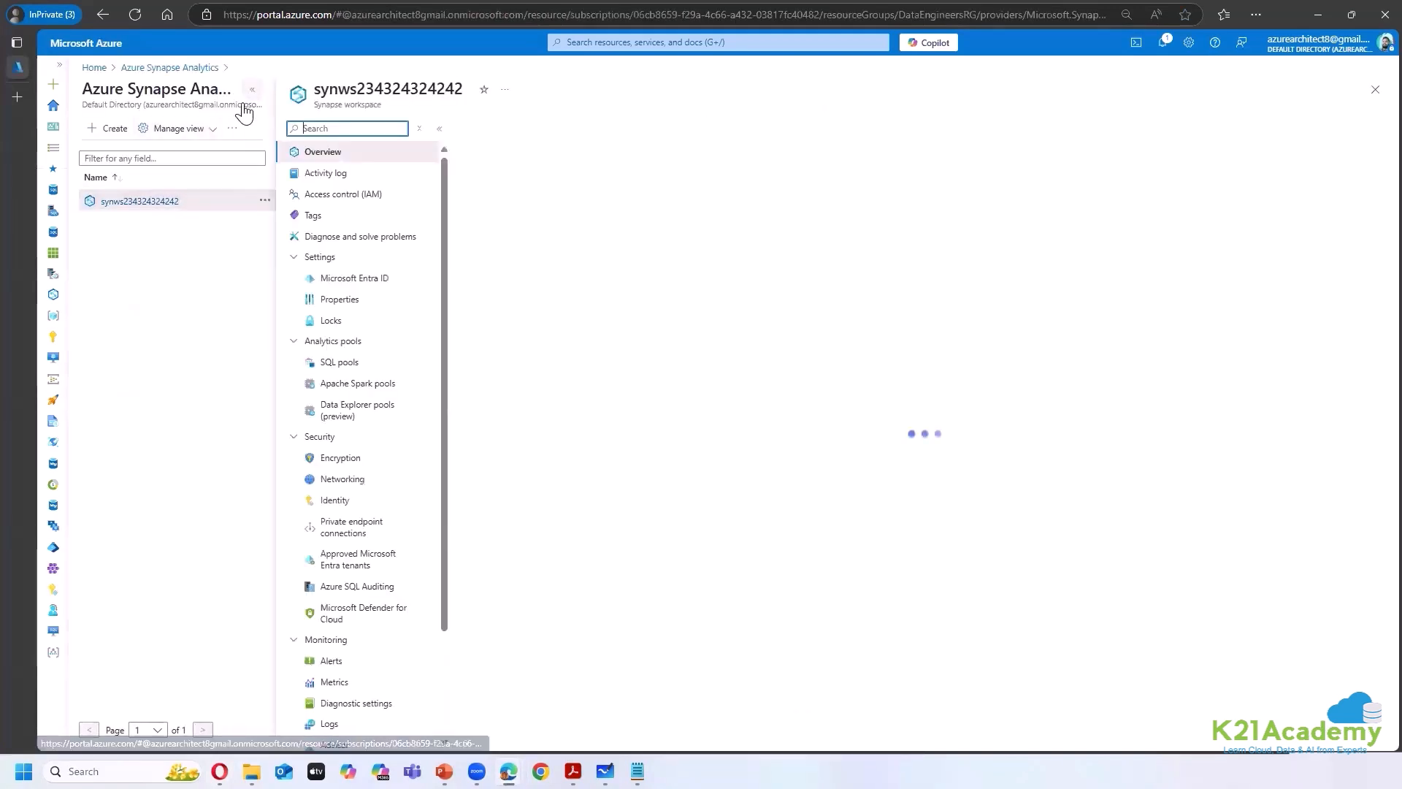
pyautogui.click(182, 384)
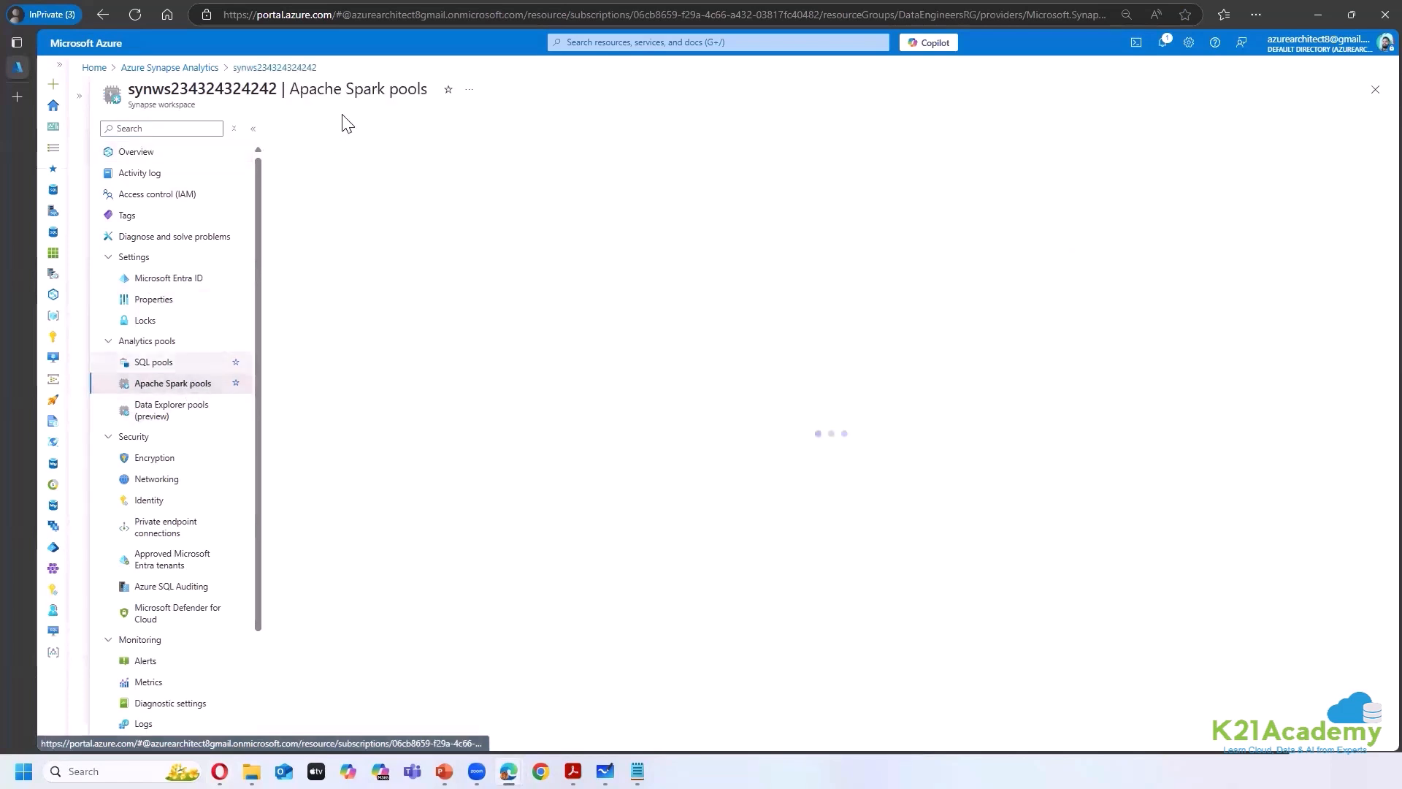
pyautogui.click(302, 131)
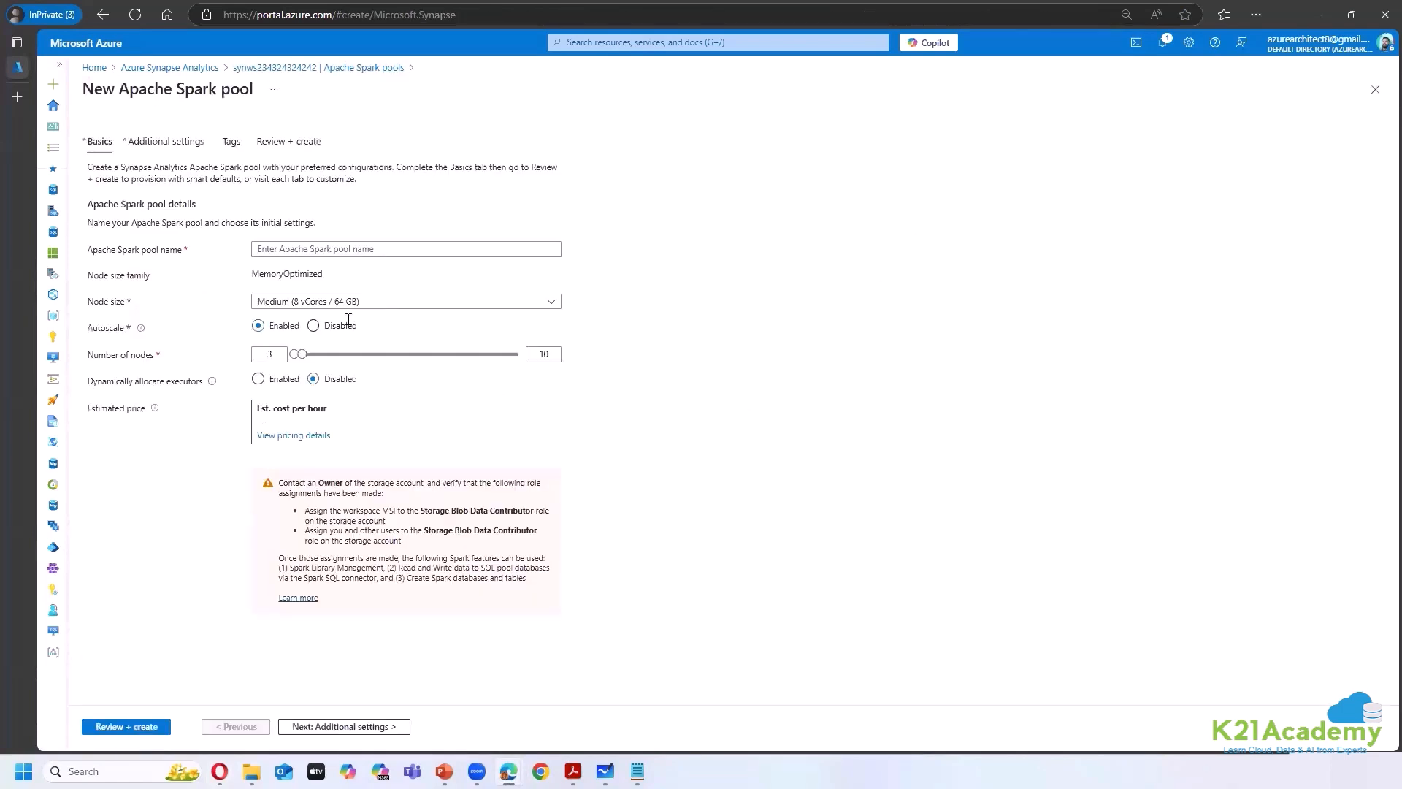
# - Highlight the node size family, set Medium (8 vCores / 64 GB) nodes with a range of 3 to 16, and return to Fabric's pool settings
pyautogui.doubleClick(321, 276)
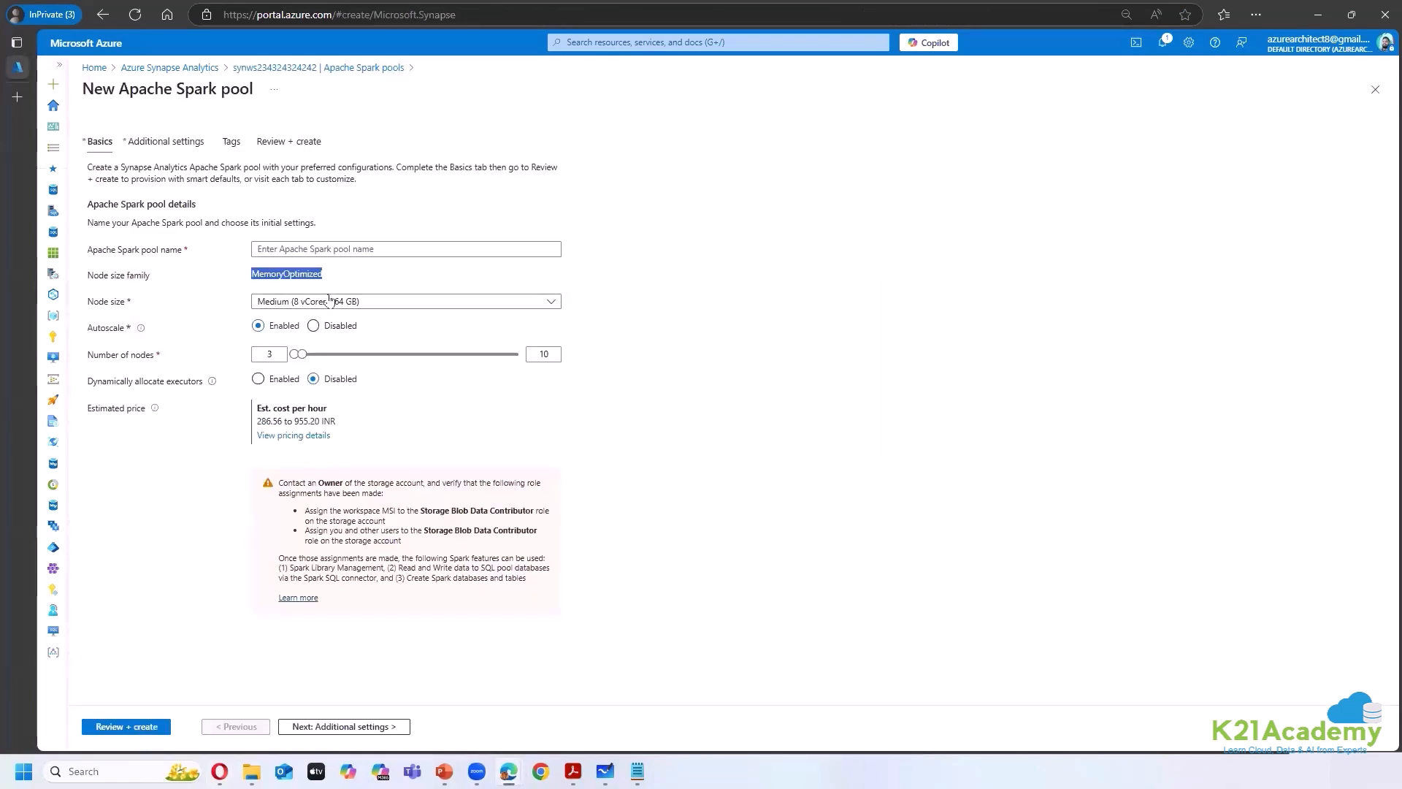
pyautogui.click(332, 305)
pyautogui.click(341, 344)
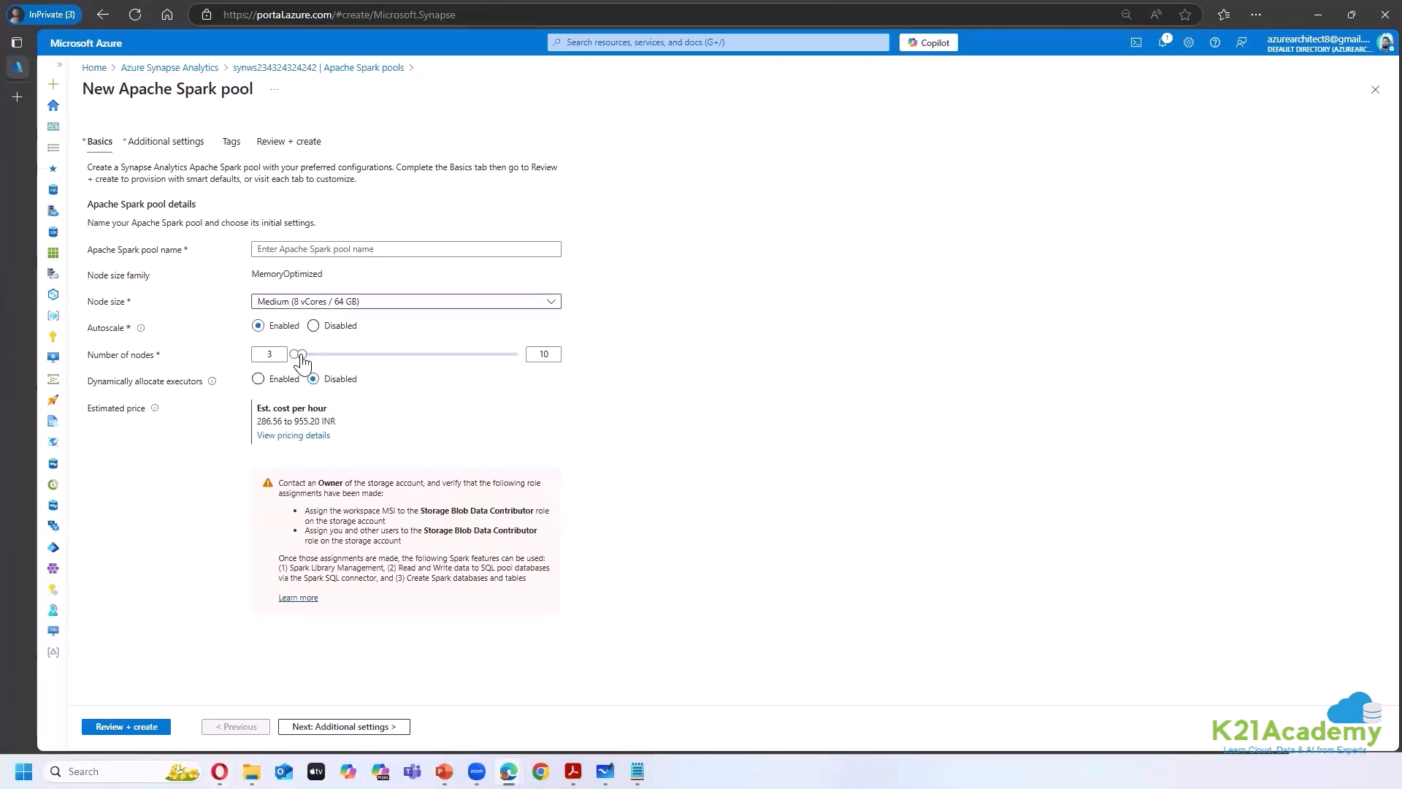
pyautogui.moveTo(301, 358)
pyautogui.mouseDown()
pyautogui.moveTo(340, 361)
pyautogui.moveTo(311, 358)
pyautogui.mouseUp()
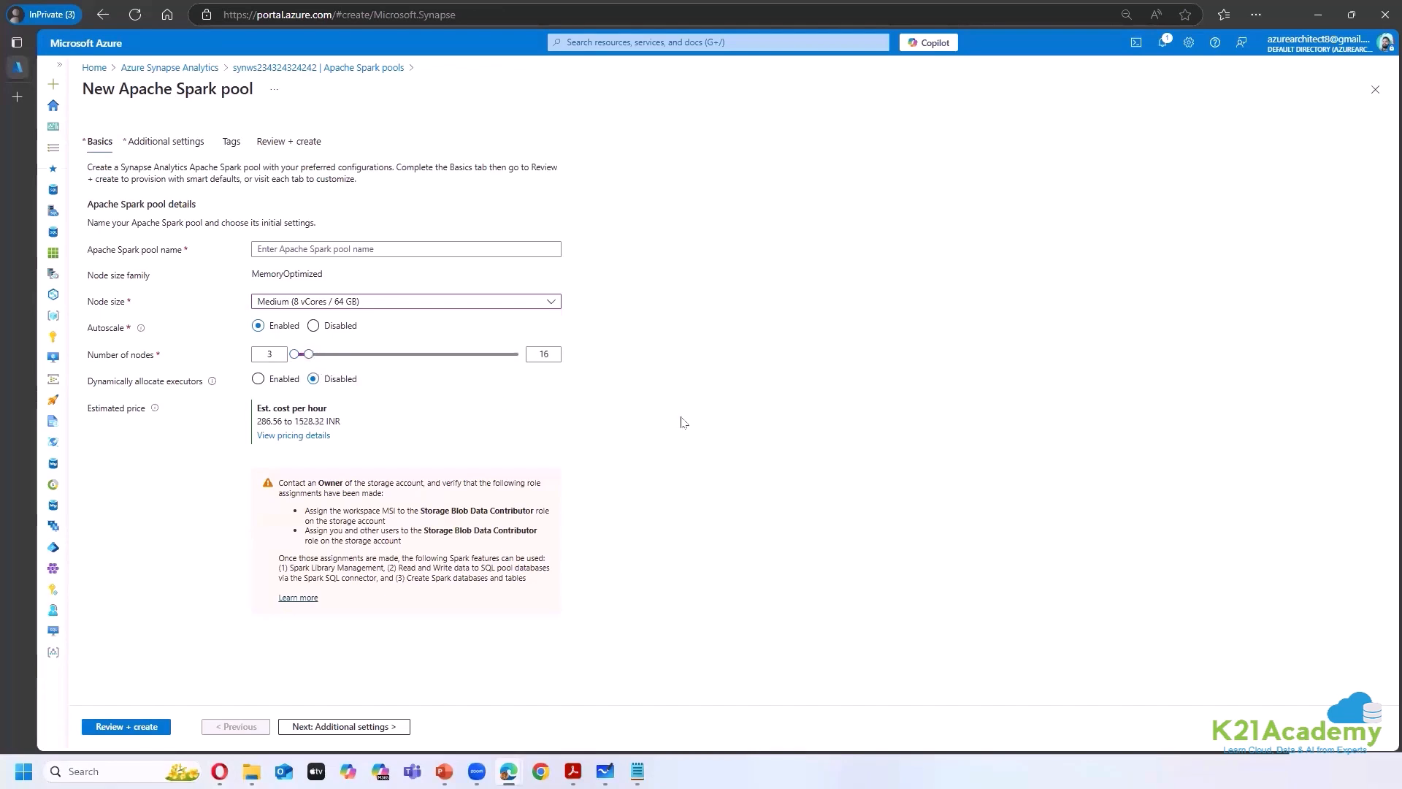
pyautogui.moveTo(511, 766)
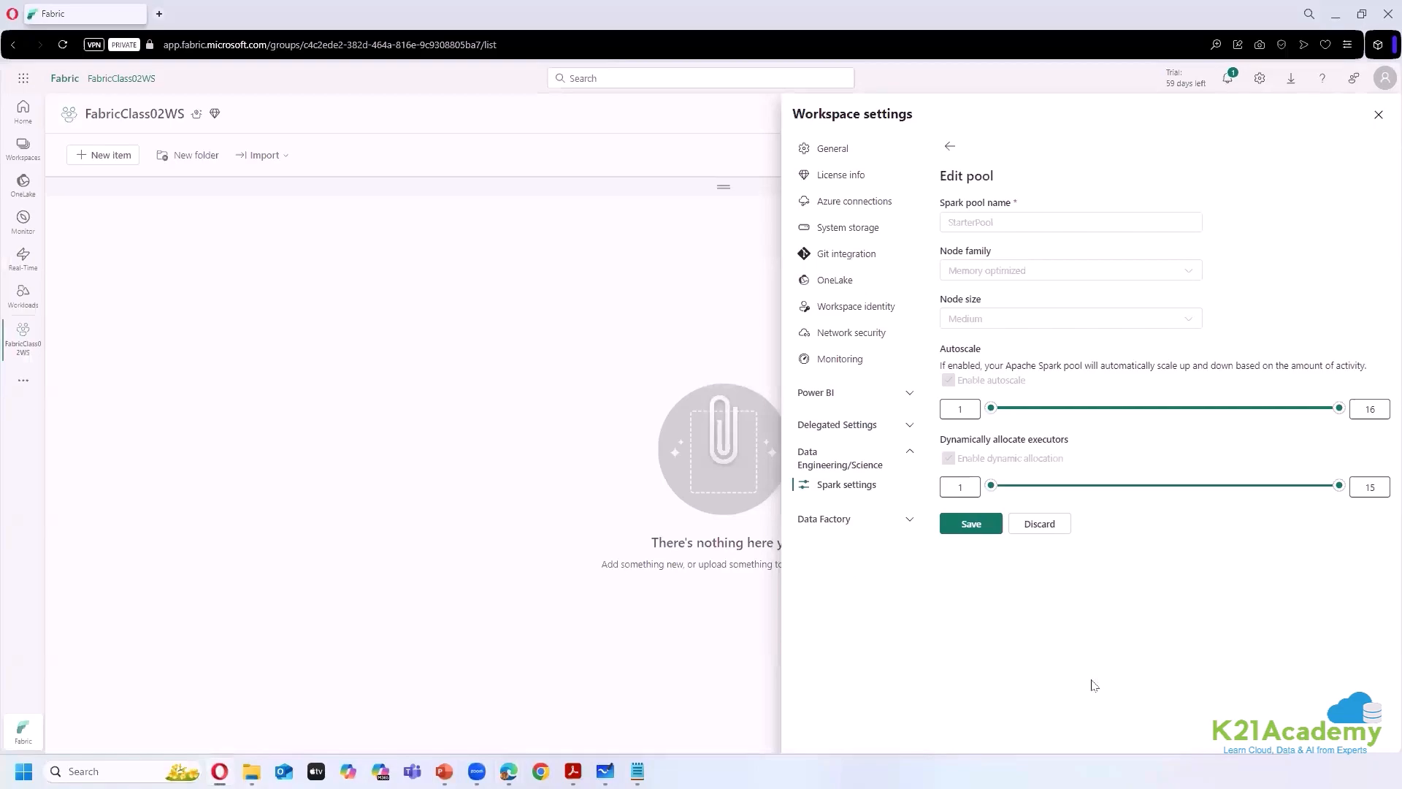
# - Start a screen snip and frame the upper fields of the StarterPool's Edit pool form to highlight them
pyautogui.press('super+shift+s')
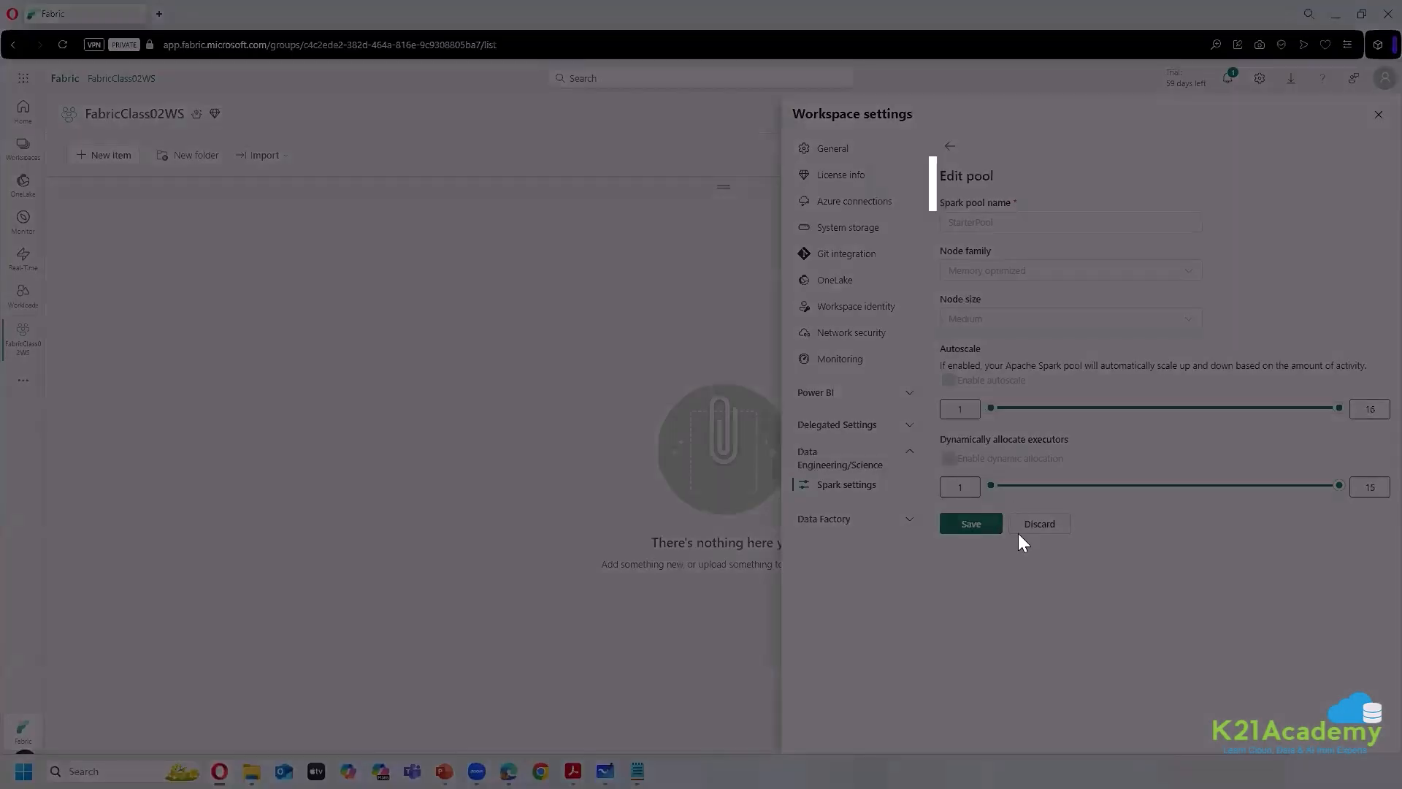
pyautogui.moveTo(1018, 533); pyautogui.dragTo(1289, 299)
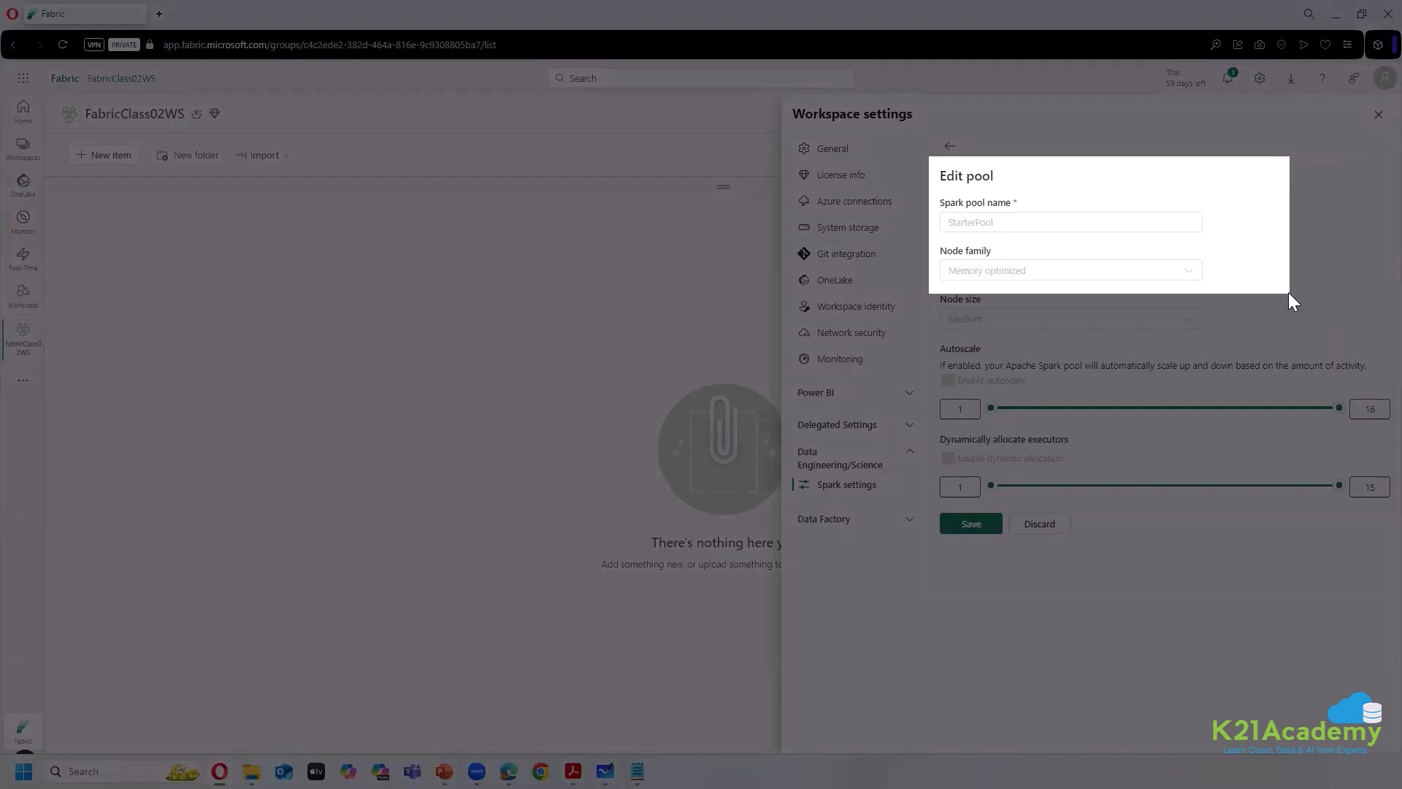
pyautogui.moveTo(1289, 293); pyautogui.dragTo(1300, 339)
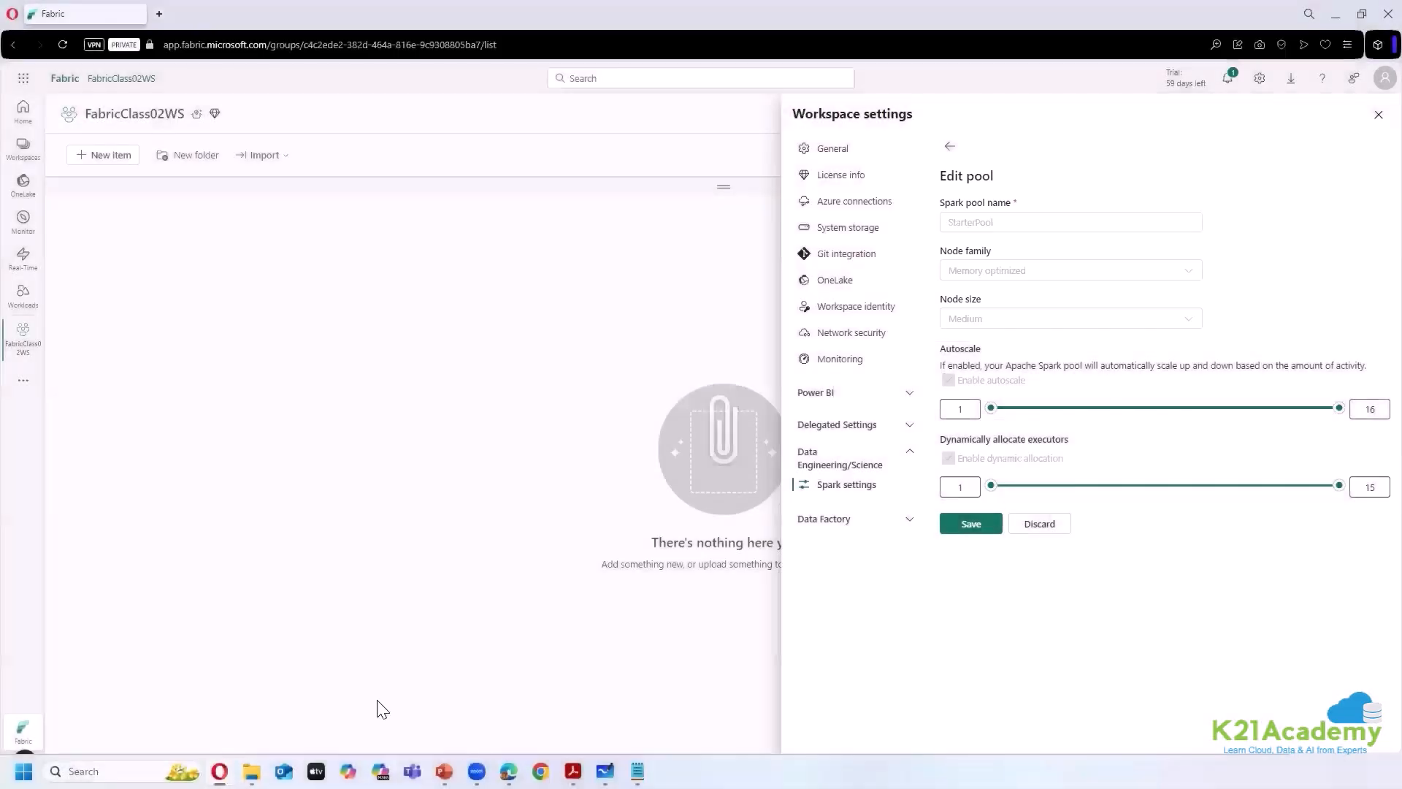
# - Switch to the Azure portal's new Apache Spark pool form and show the available node sizes
pyautogui.moveTo(509, 771)
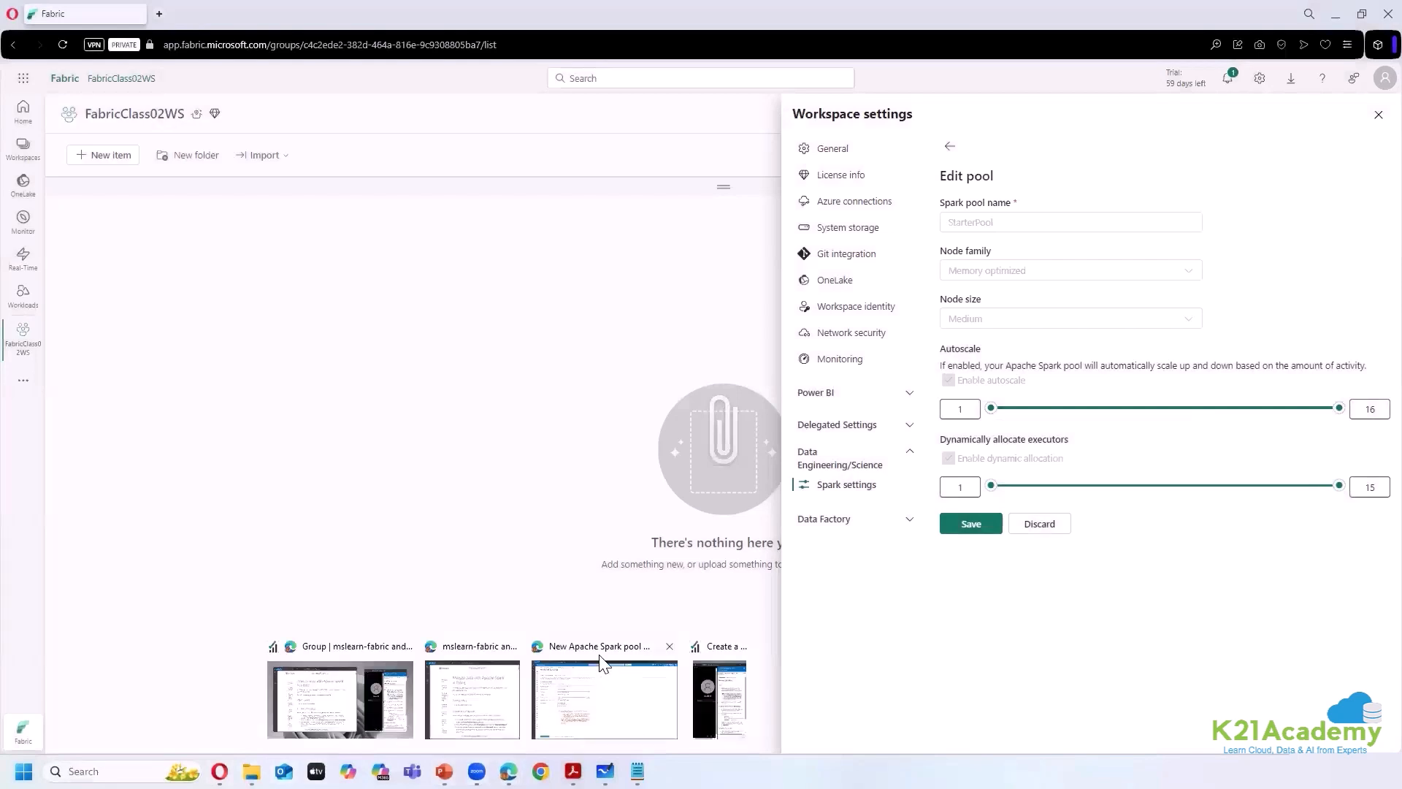
pyautogui.click(602, 657)
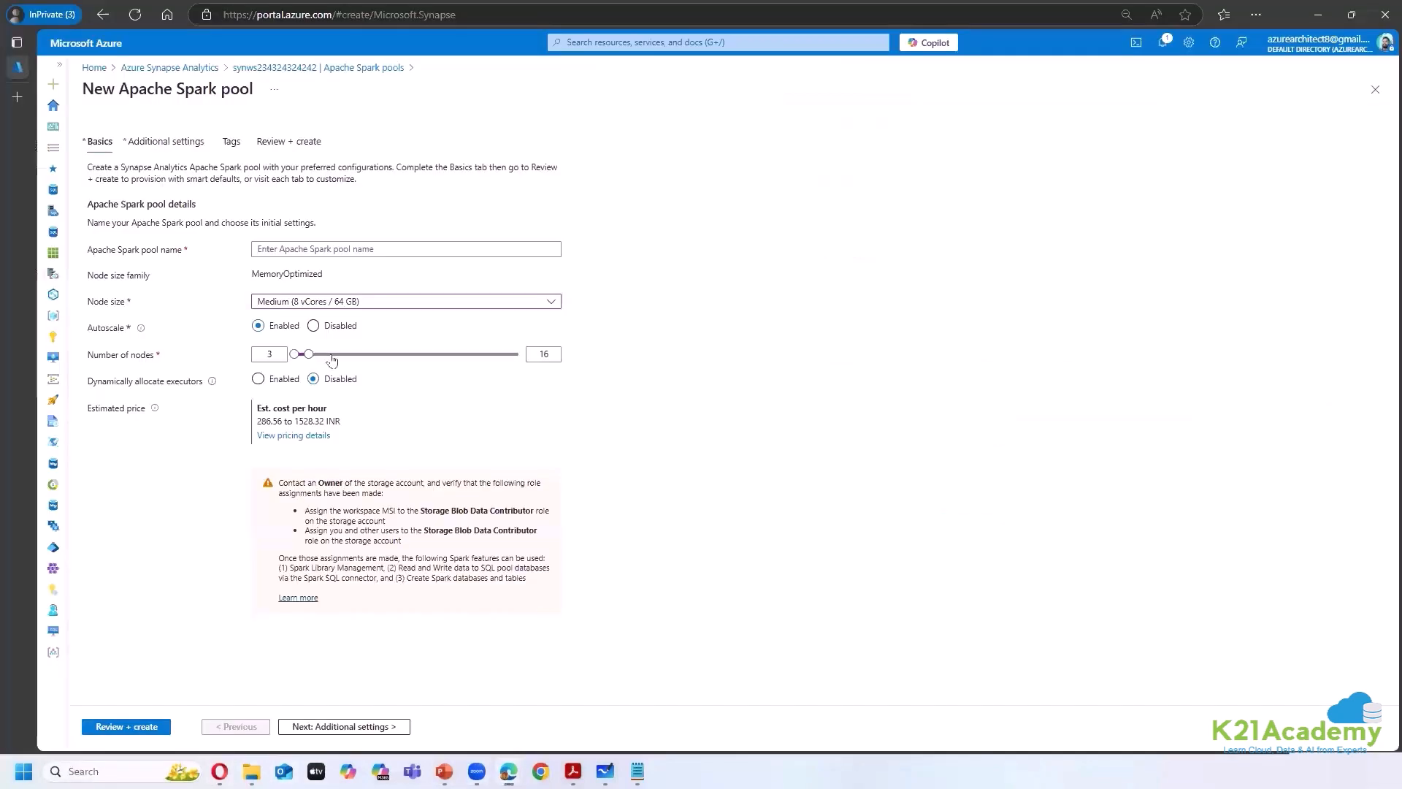
pyautogui.click(352, 302)
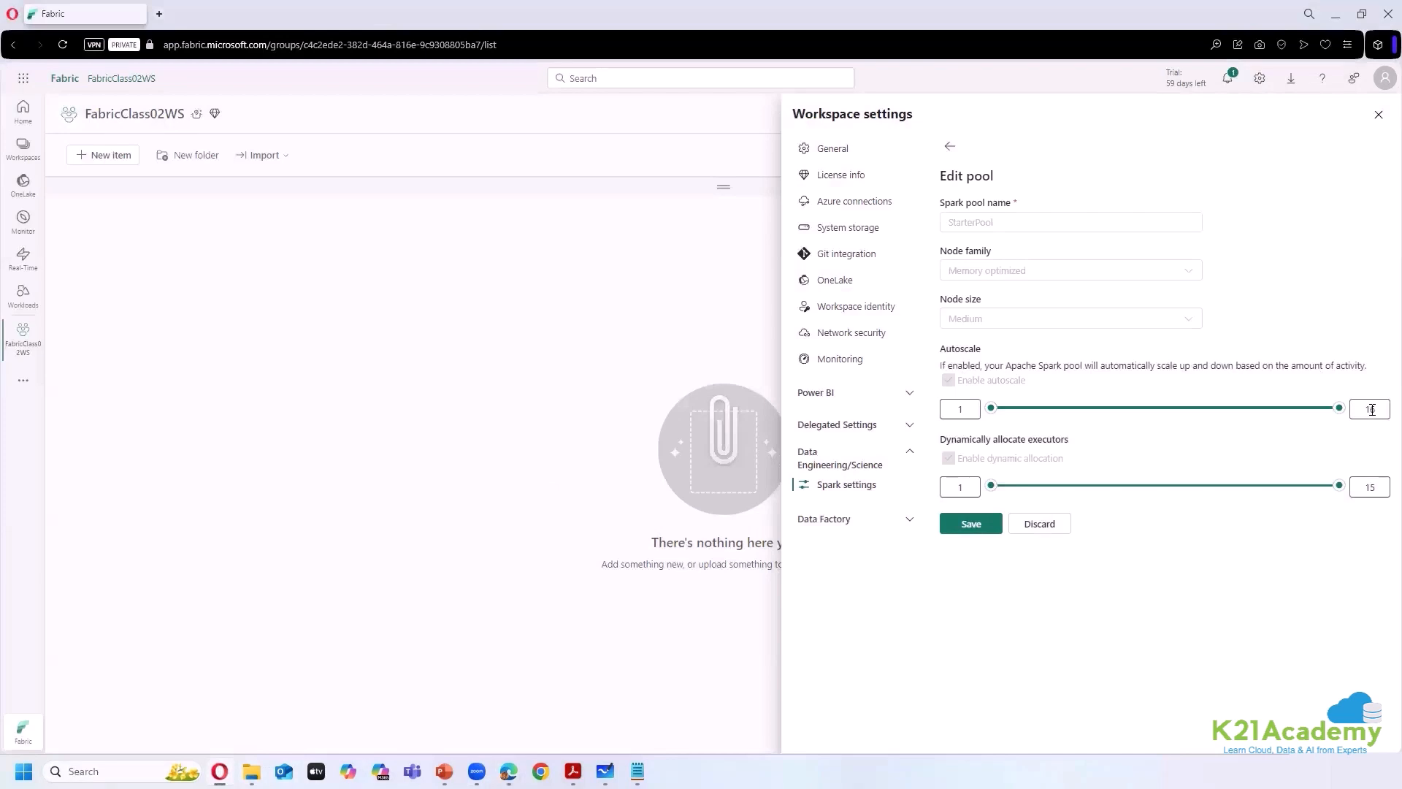
# - Highlight the StarterPool's maximum of 16 nodes in Fabric, and multiply 16 by 64 in Calculator
pyautogui.doubleClick(1373, 410)
pyautogui.click(83, 771)
pyautogui.write('ca')
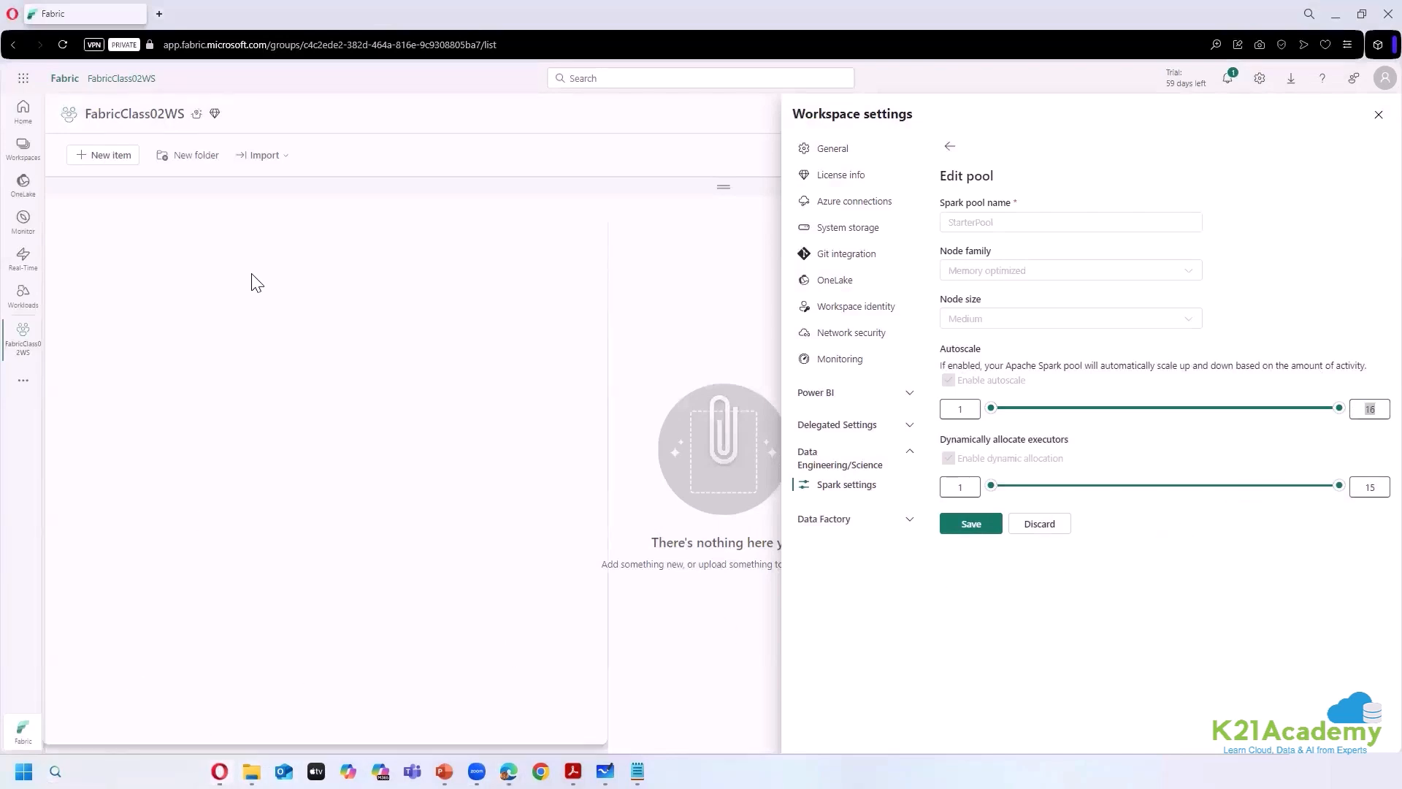
pyautogui.press('Return')
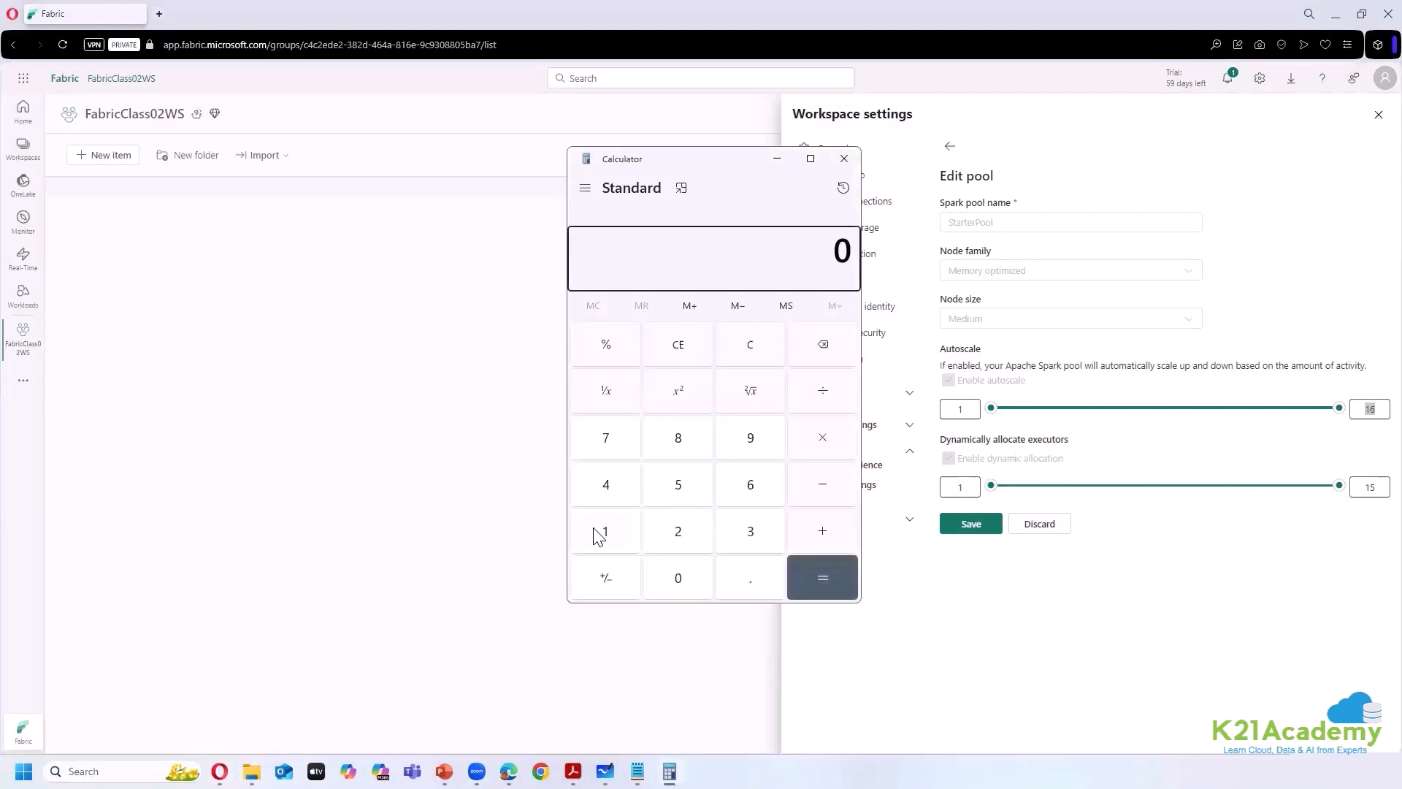
pyautogui.click(597, 532)
pyautogui.click(752, 486)
pyautogui.click(837, 438)
pyautogui.click(759, 485)
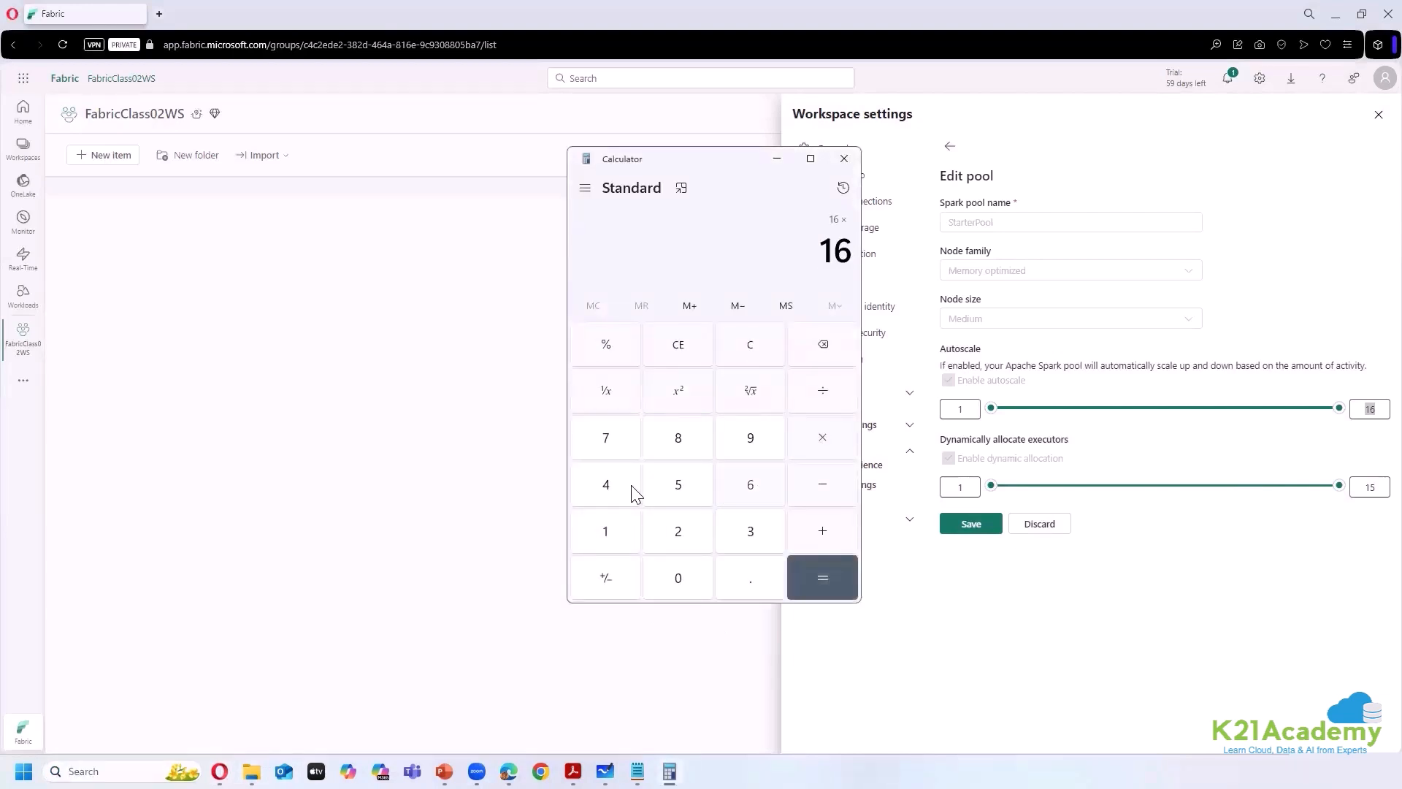
pyautogui.click(603, 488)
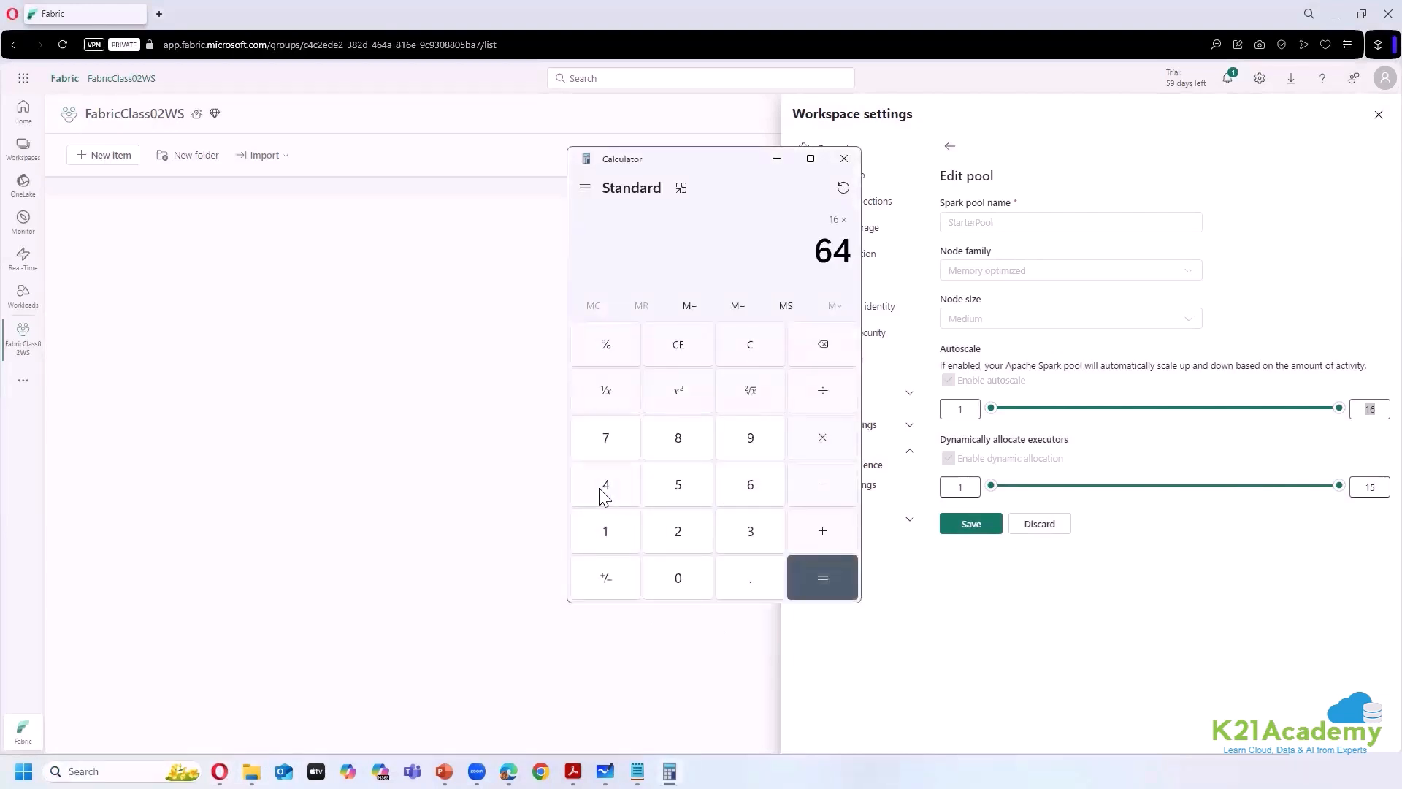
pyautogui.click(827, 579)
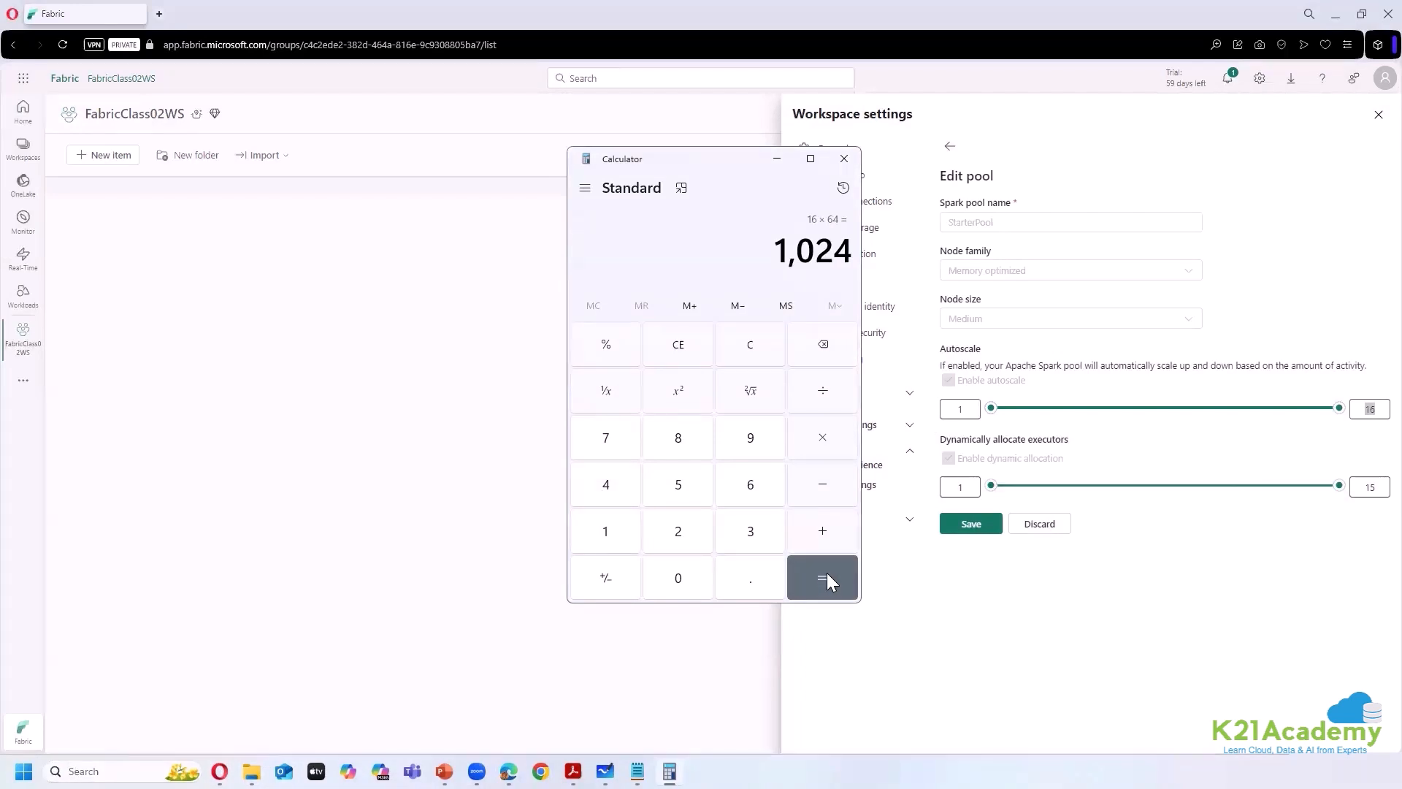
# - Divide 1024 by 1024 in Calculator, and move its window clear of the pool settings
pyautogui.click(826, 395)
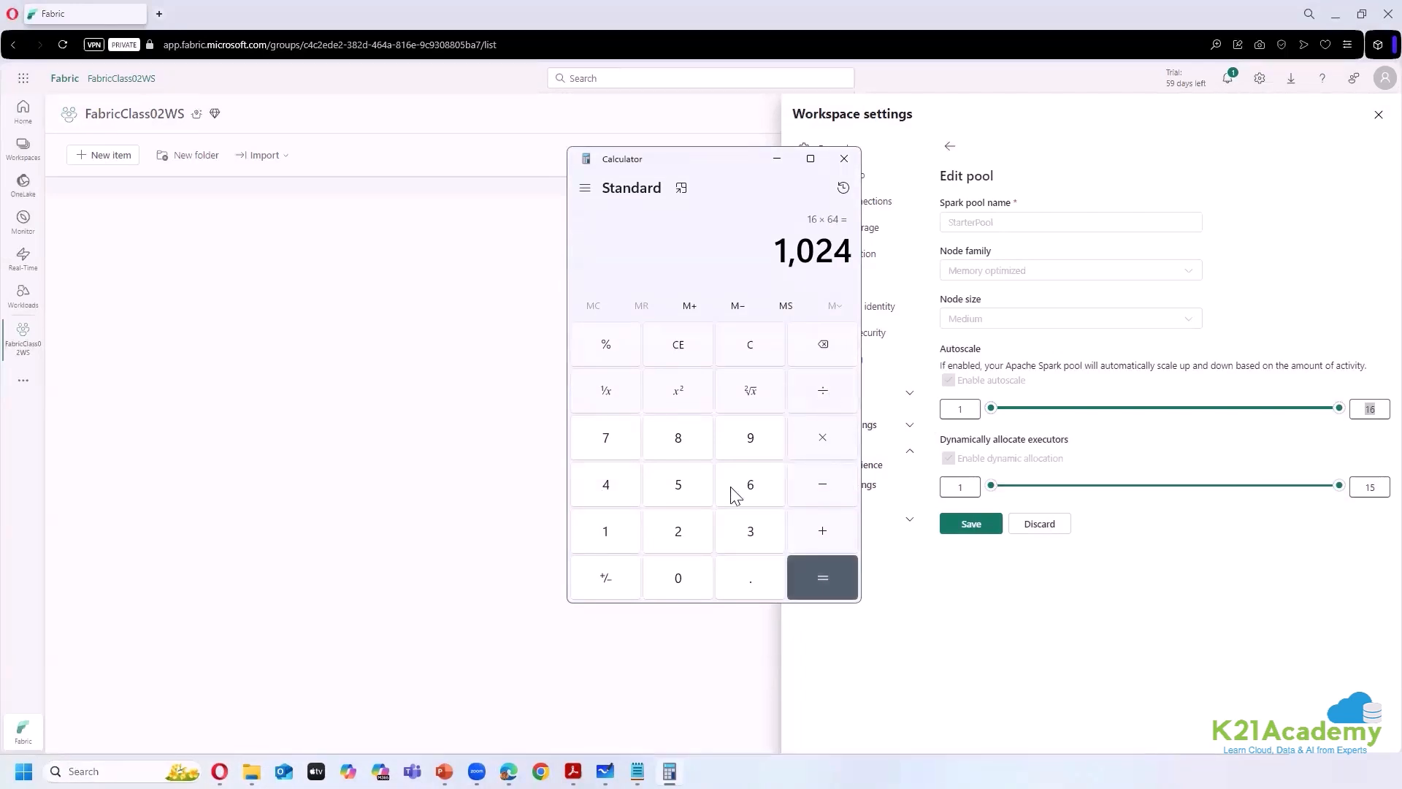
pyautogui.click(619, 549)
pyautogui.write('024')
pyautogui.click(817, 573)
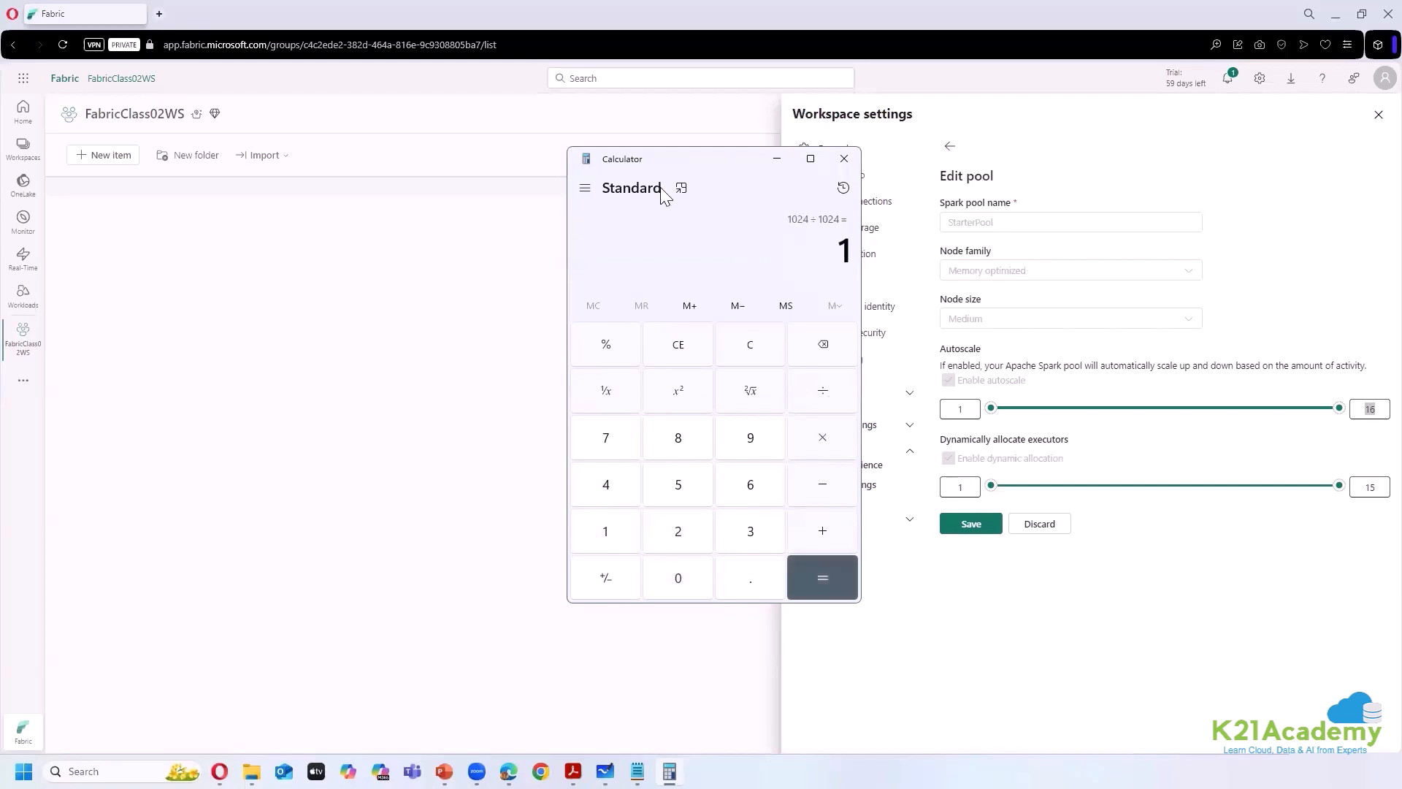
pyautogui.moveTo(731, 166); pyautogui.dragTo(534, 239)
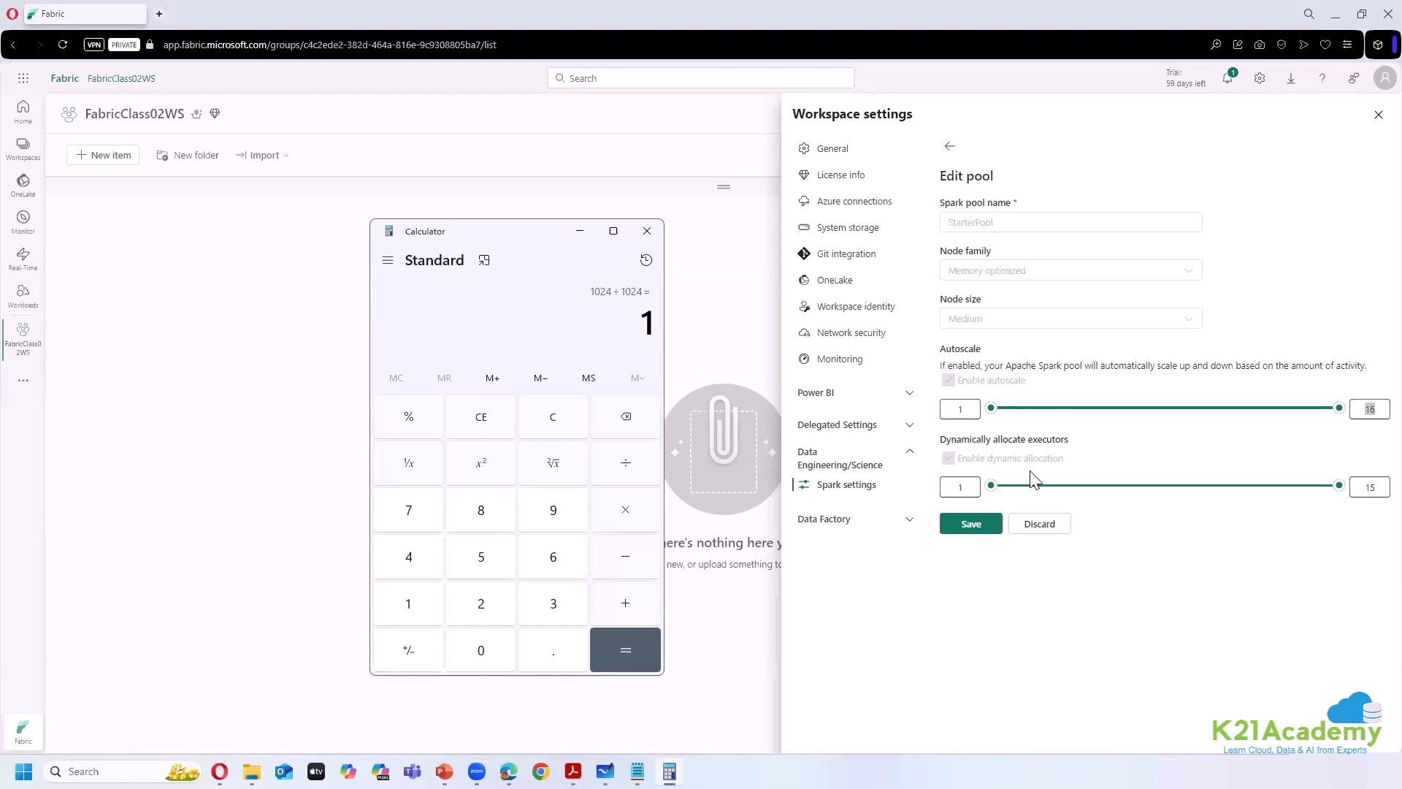
# - Discard the StarterPool edits and highlight the pool details in the Spark settings
pyautogui.click(1056, 531)
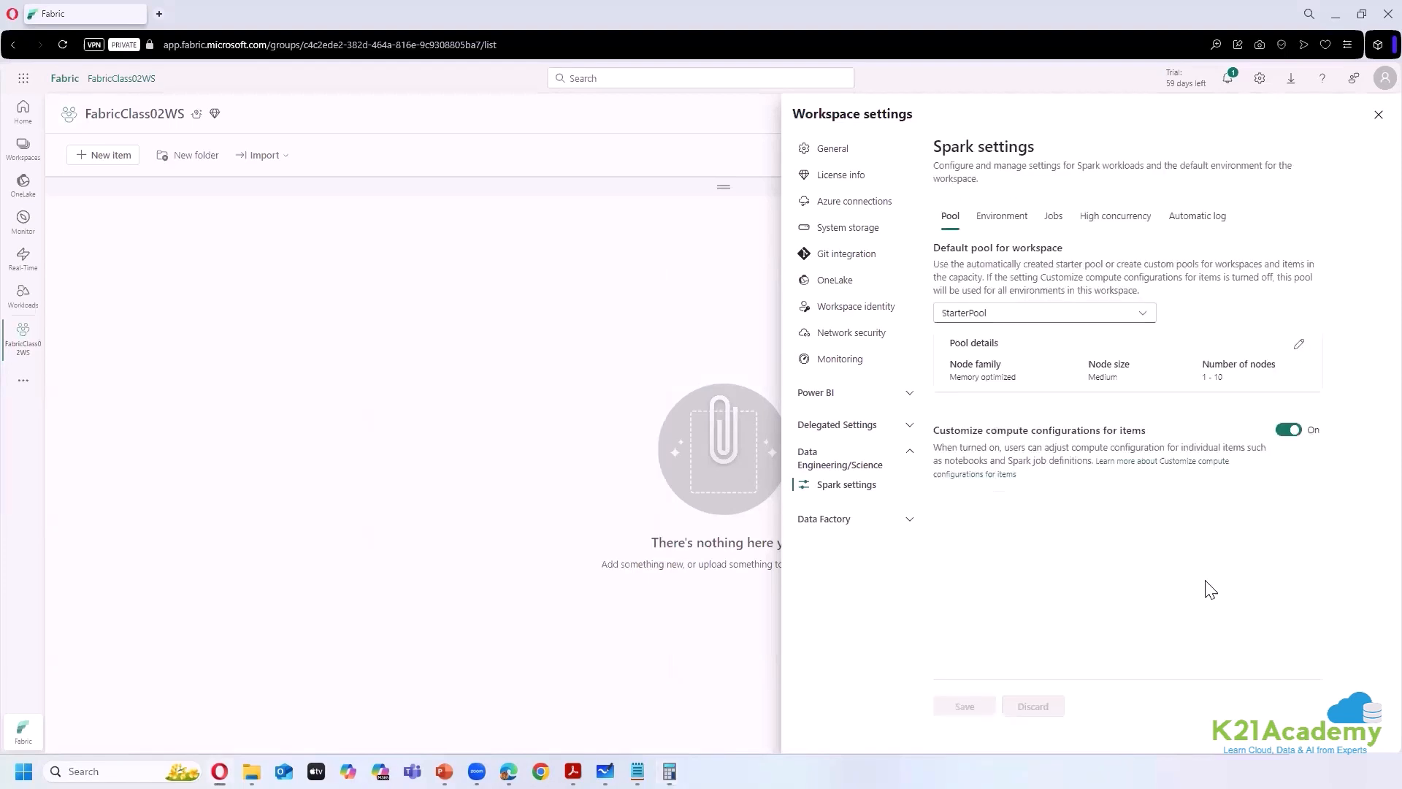
pyautogui.moveTo(949, 341); pyautogui.dragTo(971, 377)
pyautogui.click(1093, 561)
# - Begin a new workspace pool named MyOwnPool, and view its node family and node size choices
pyautogui.click(1141, 314)
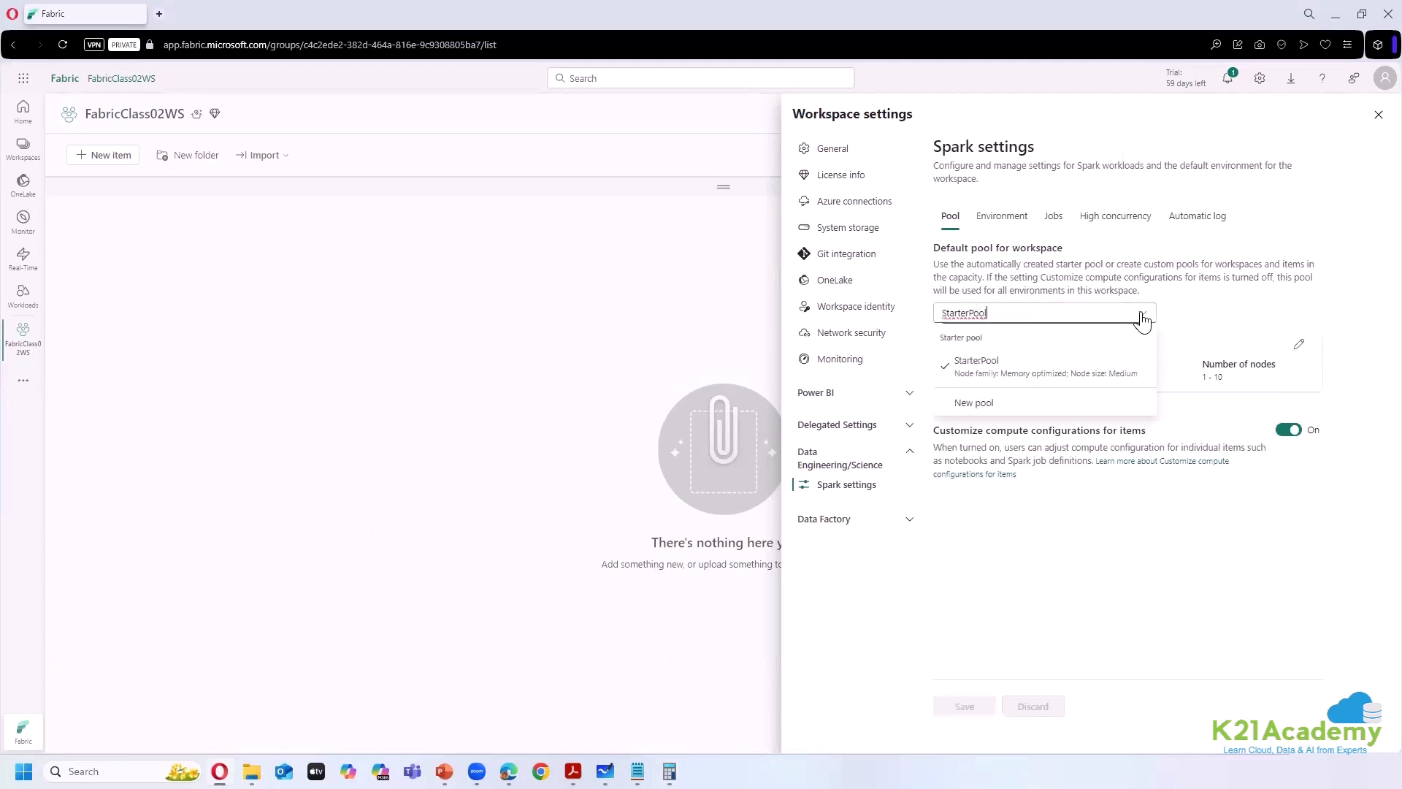
pyautogui.click(982, 403)
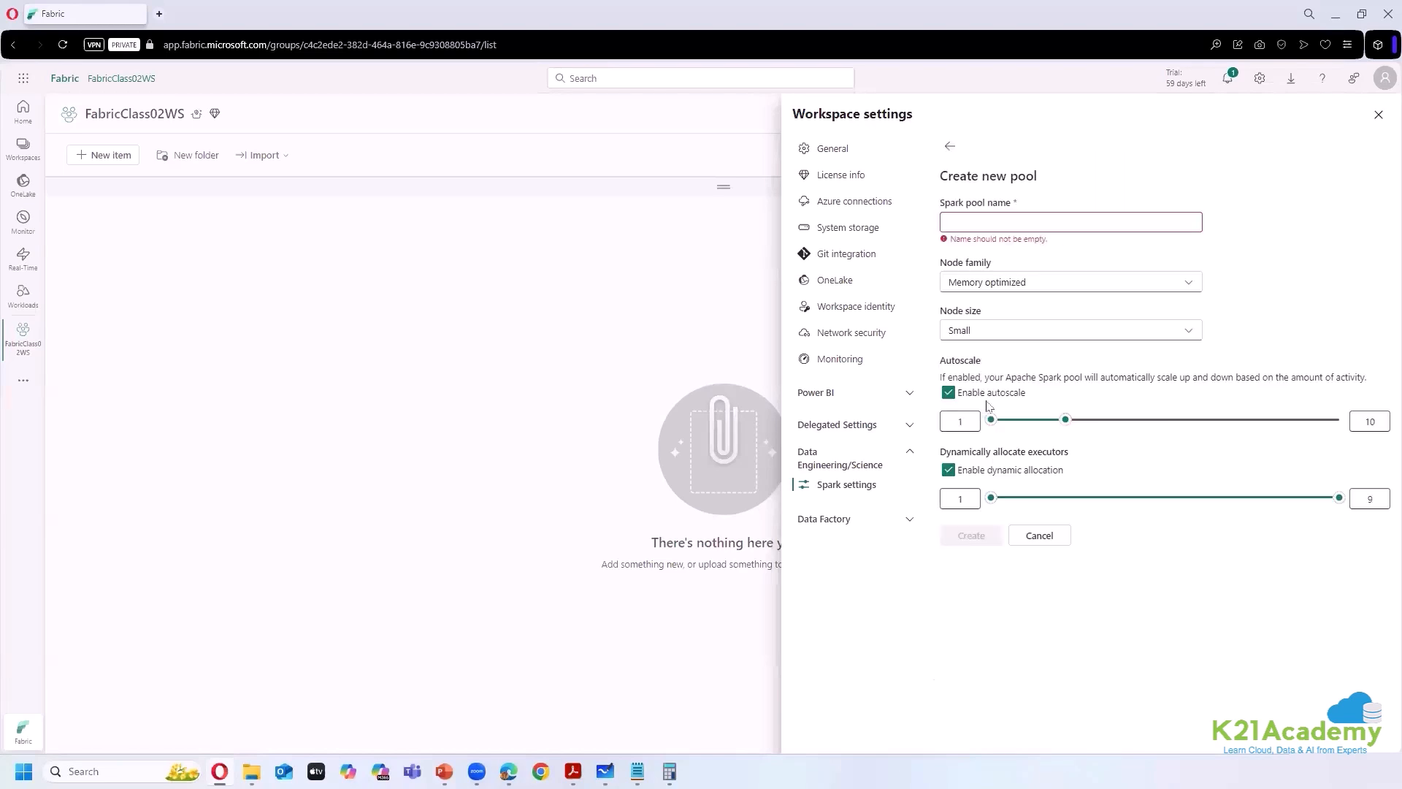
pyautogui.click(995, 223)
pyautogui.write('M')
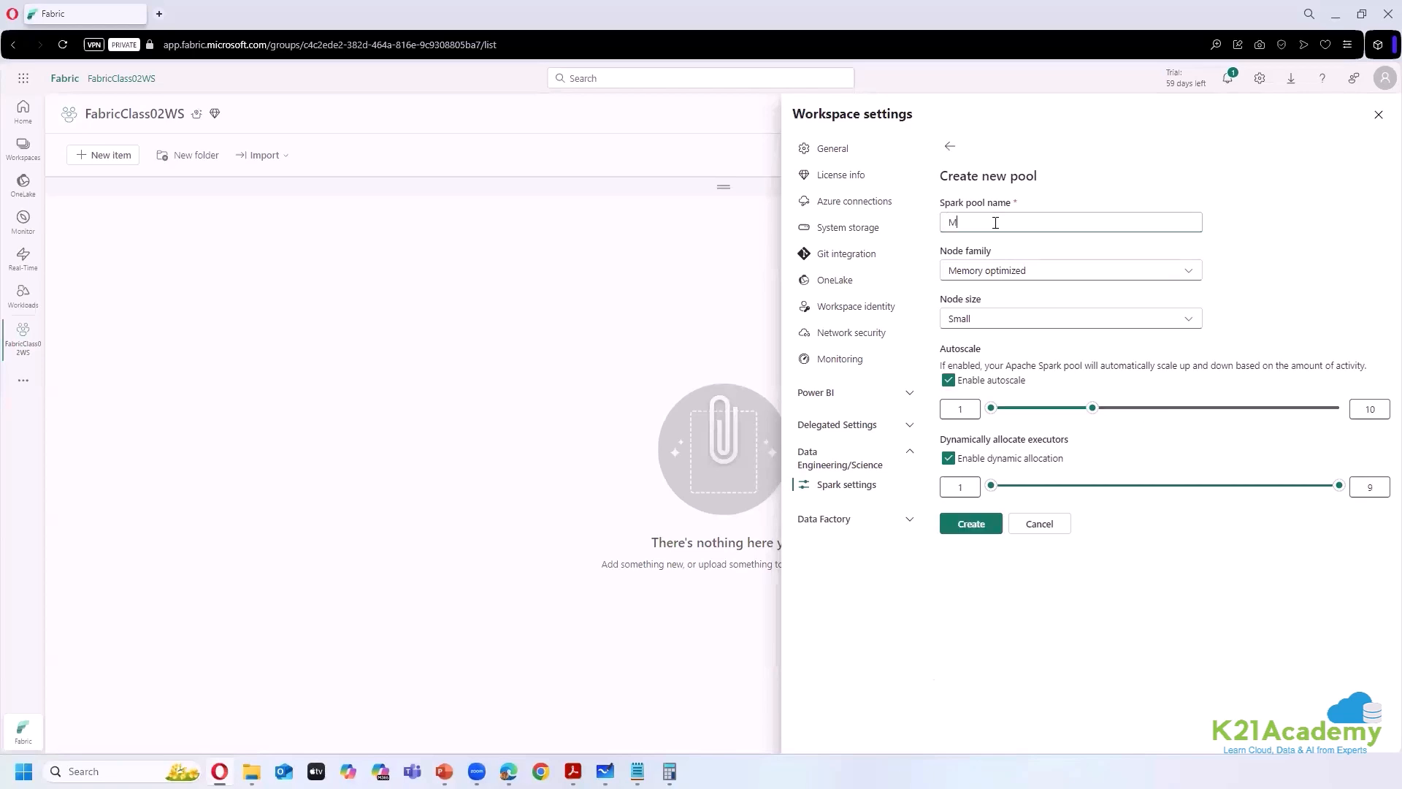
pyautogui.write('yOwnPool')
pyautogui.click(1017, 272)
pyautogui.click(1320, 255)
pyautogui.click(1185, 321)
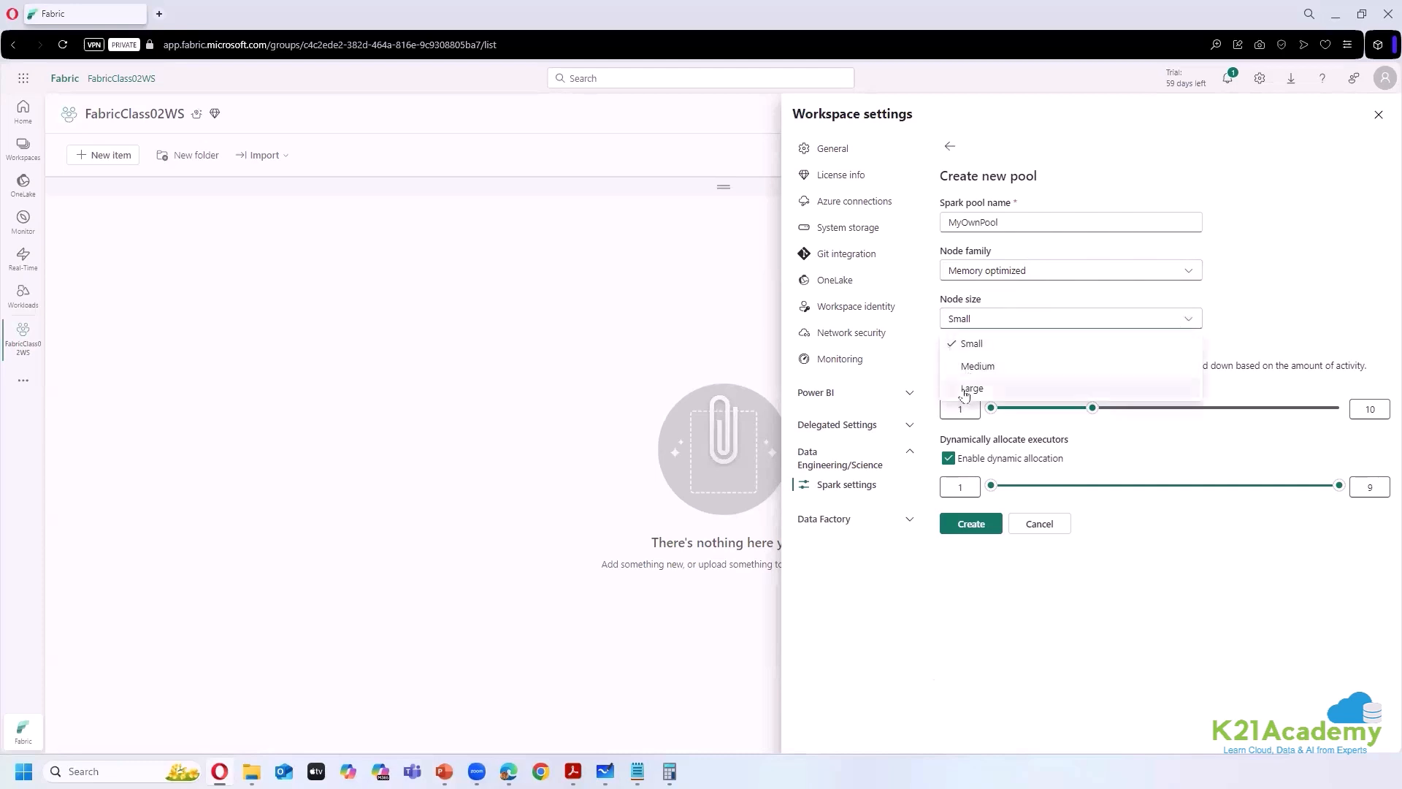
# - Compare with the Azure portal's Spark pool form, set its node size to XXLarge (64 vCores / 432 GB), and return to Fabric
pyautogui.moveTo(509, 773)
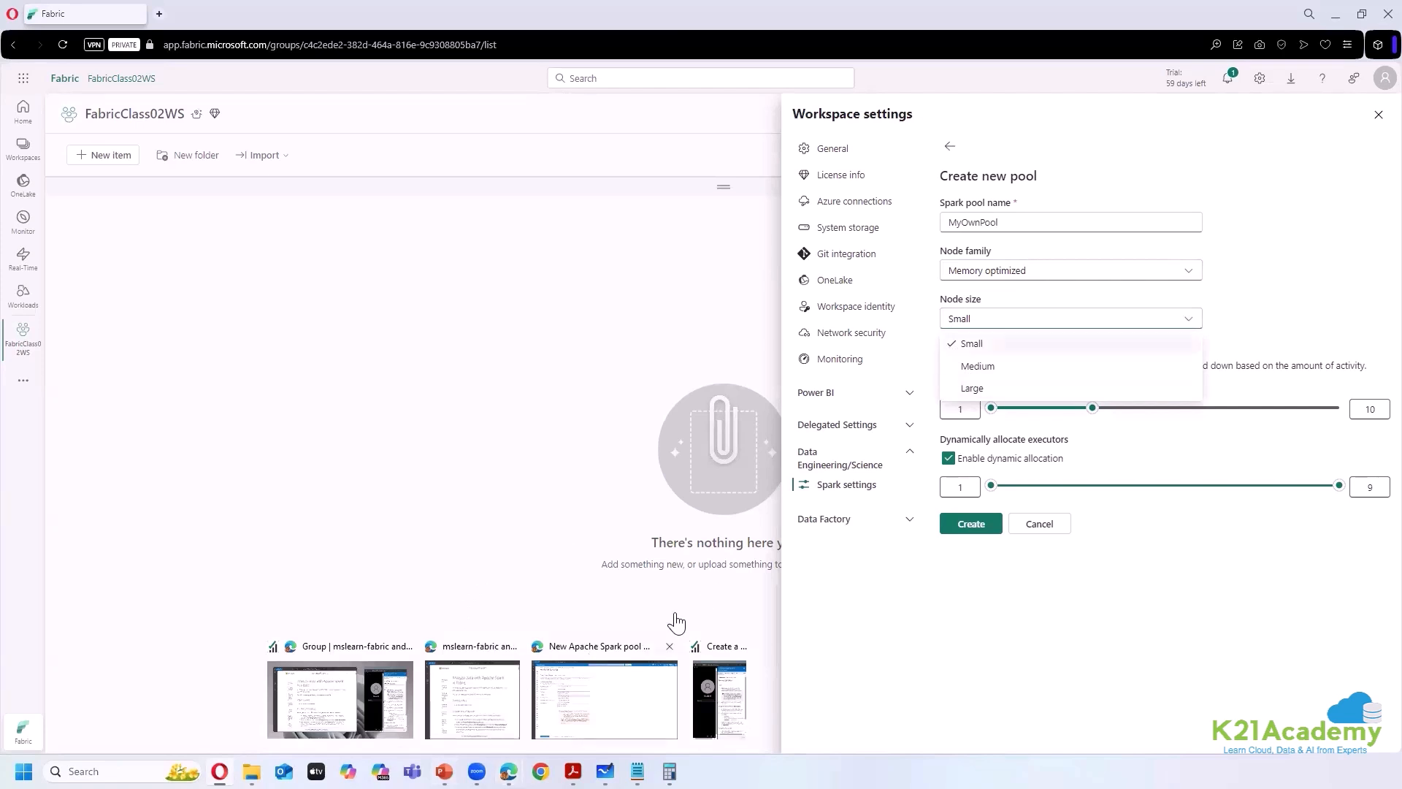
pyautogui.click(583, 661)
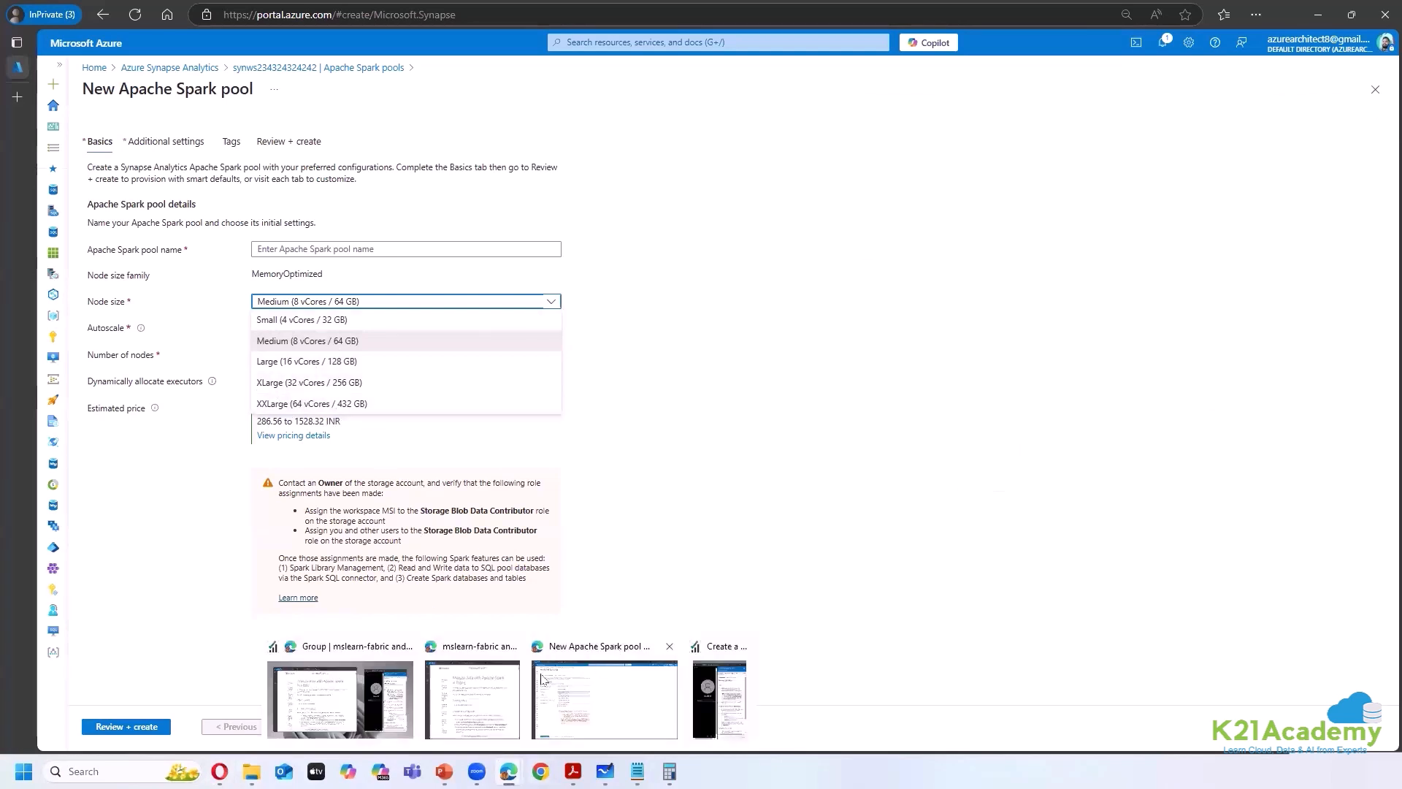
pyautogui.click(219, 771)
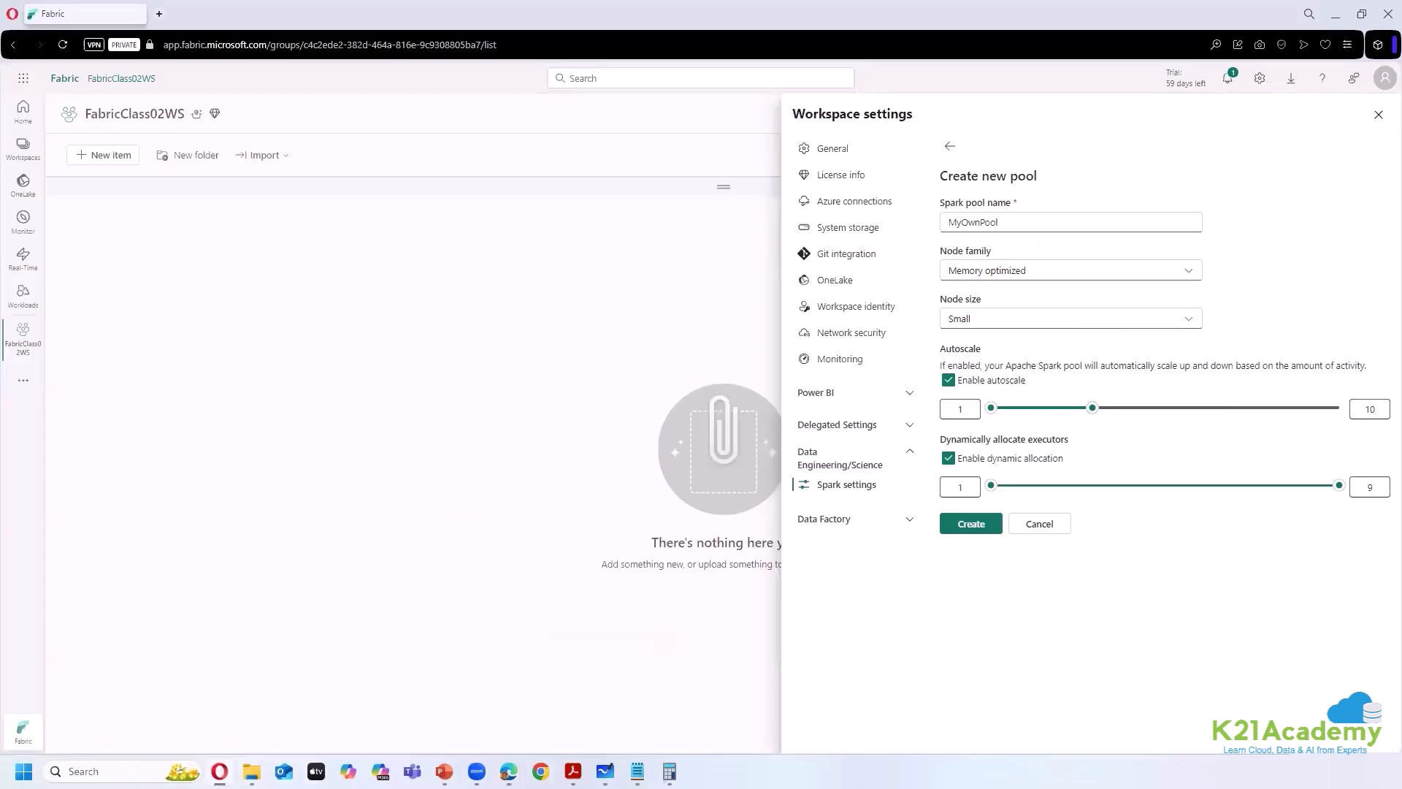
pyautogui.click(603, 698)
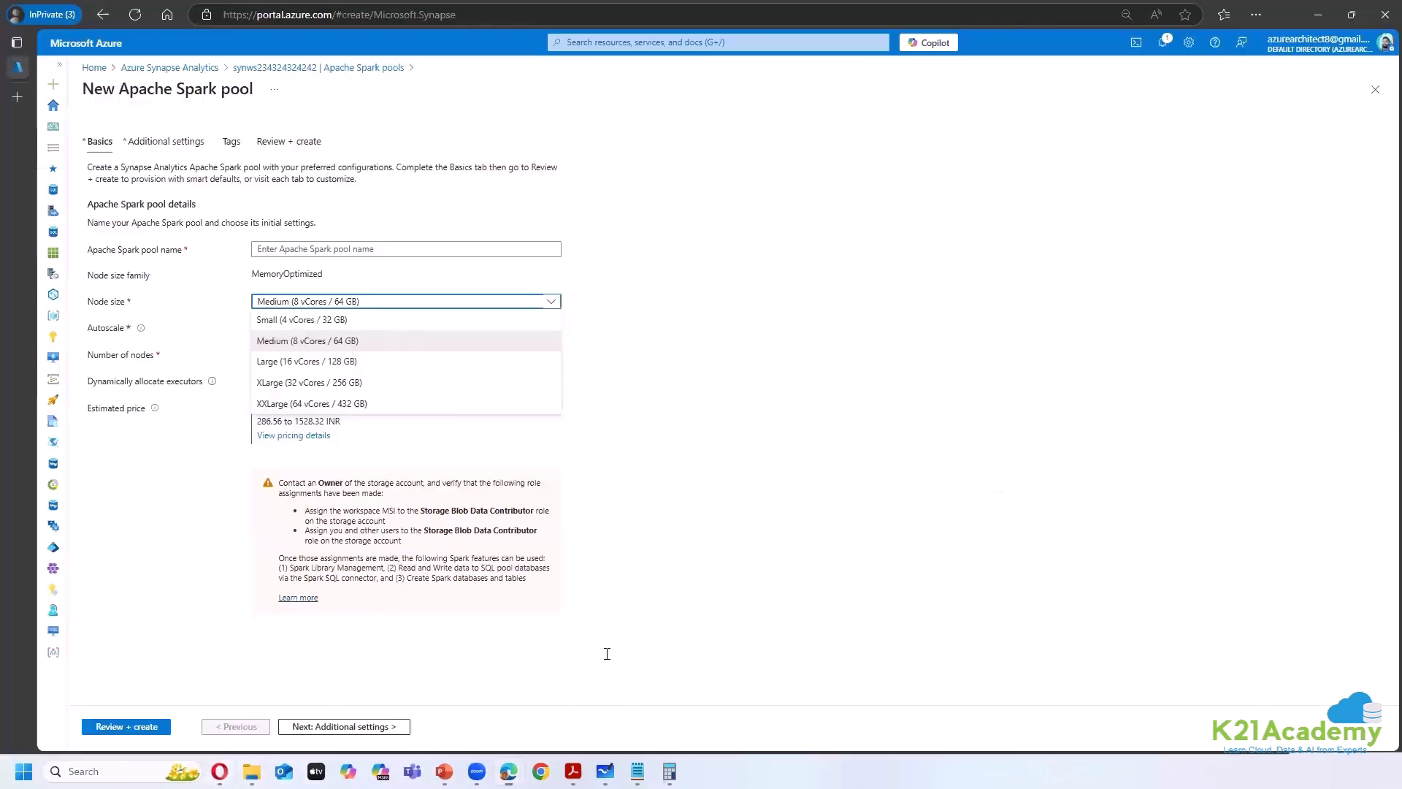
pyautogui.click(301, 407)
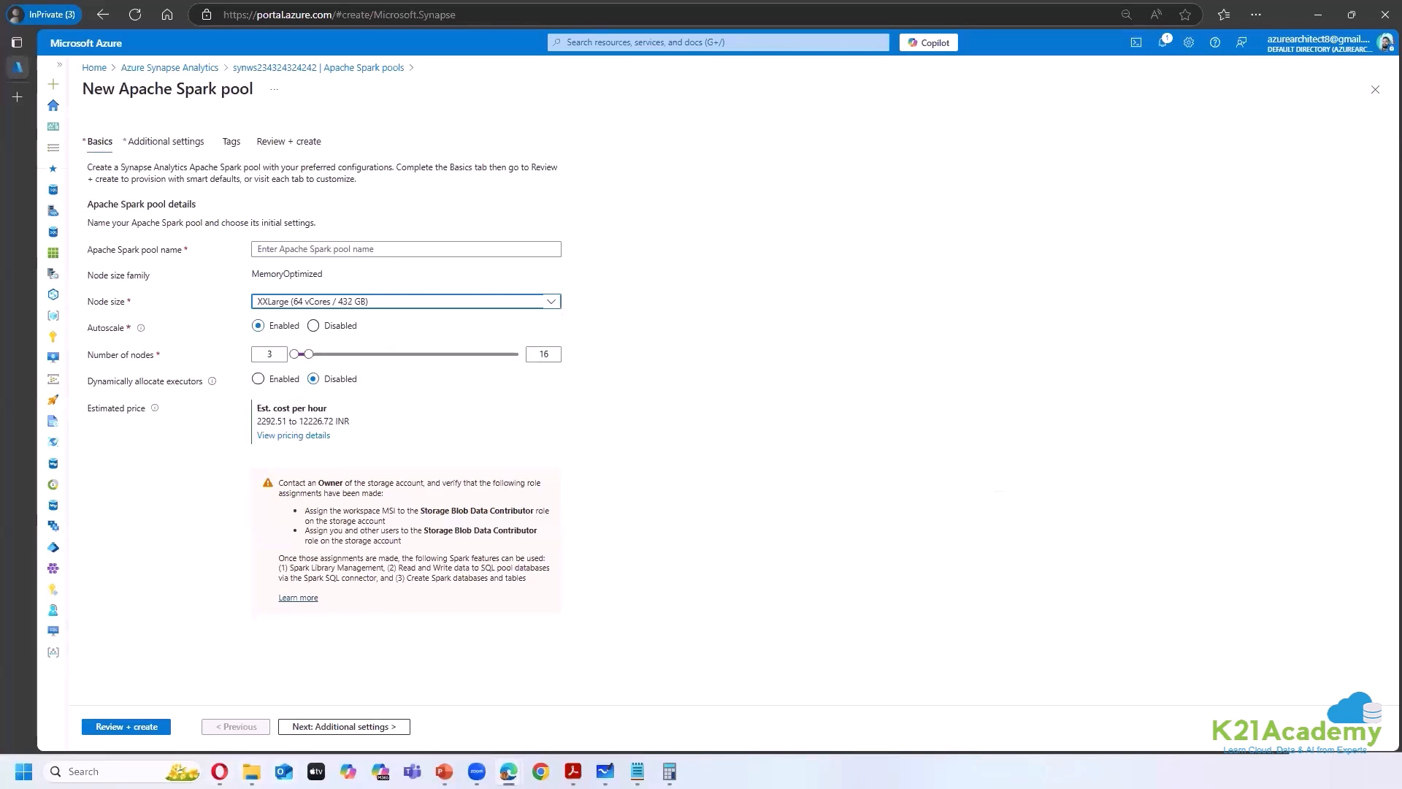
pyautogui.hotkey('alt', 'Tab')
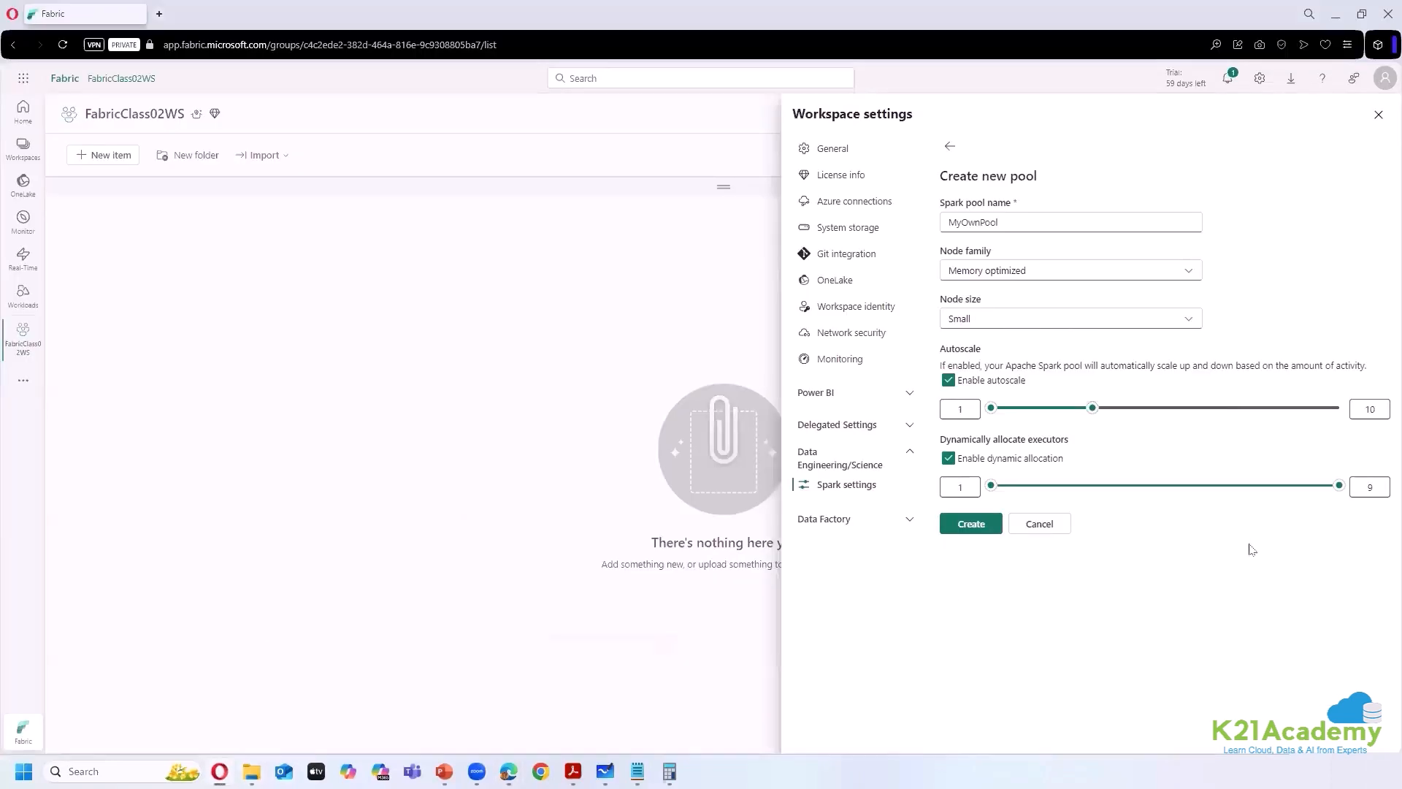
# - Set MyOwnPool's node size to Large and highlight the dynamic executor allocation section
pyautogui.click(1039, 319)
pyautogui.click(1002, 389)
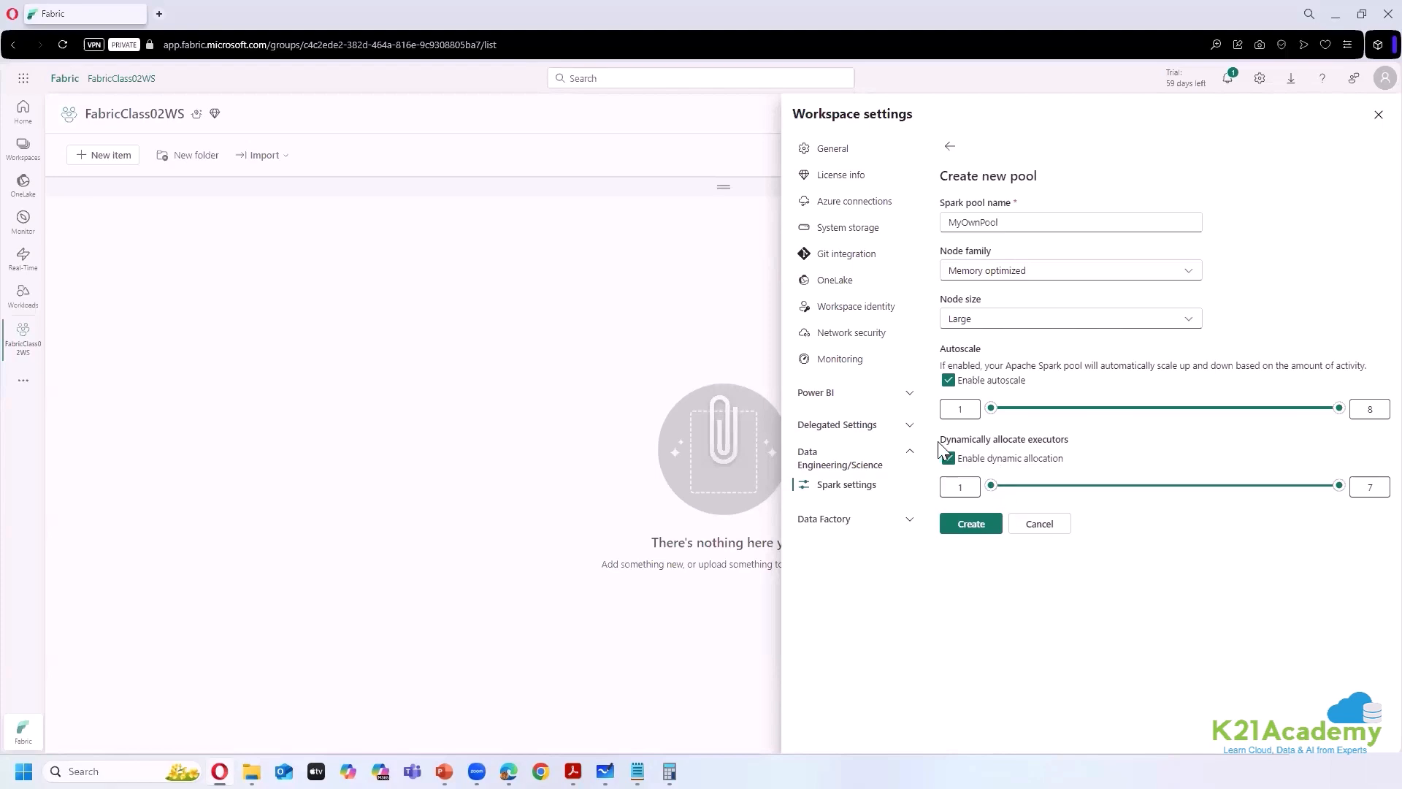
pyautogui.tripleClick(1080, 446)
pyautogui.click(1158, 626)
# - Review the node size choices in the Azure portal's Spark pool form, and cancel the new pool in Fabric
pyautogui.moveTo(509, 771)
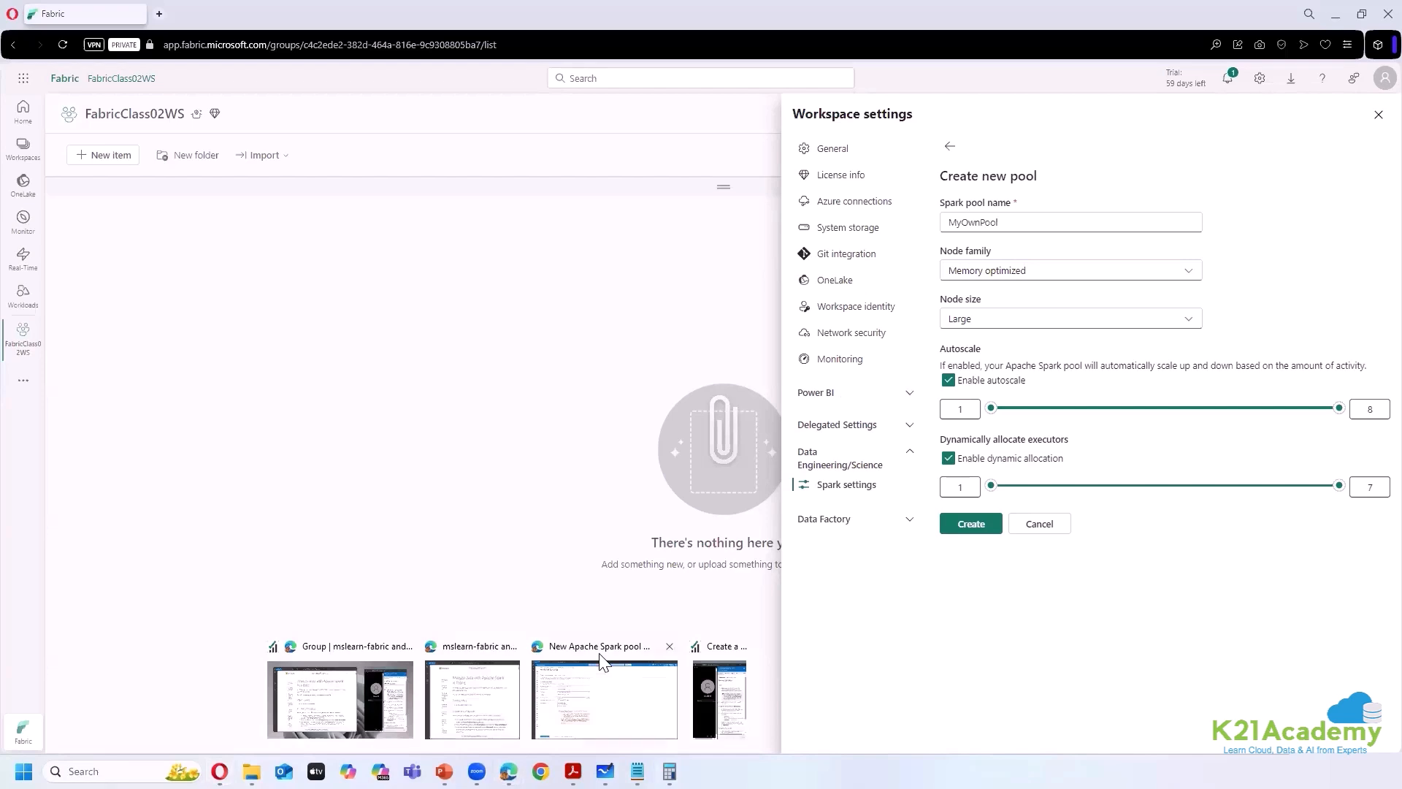
pyautogui.click(601, 662)
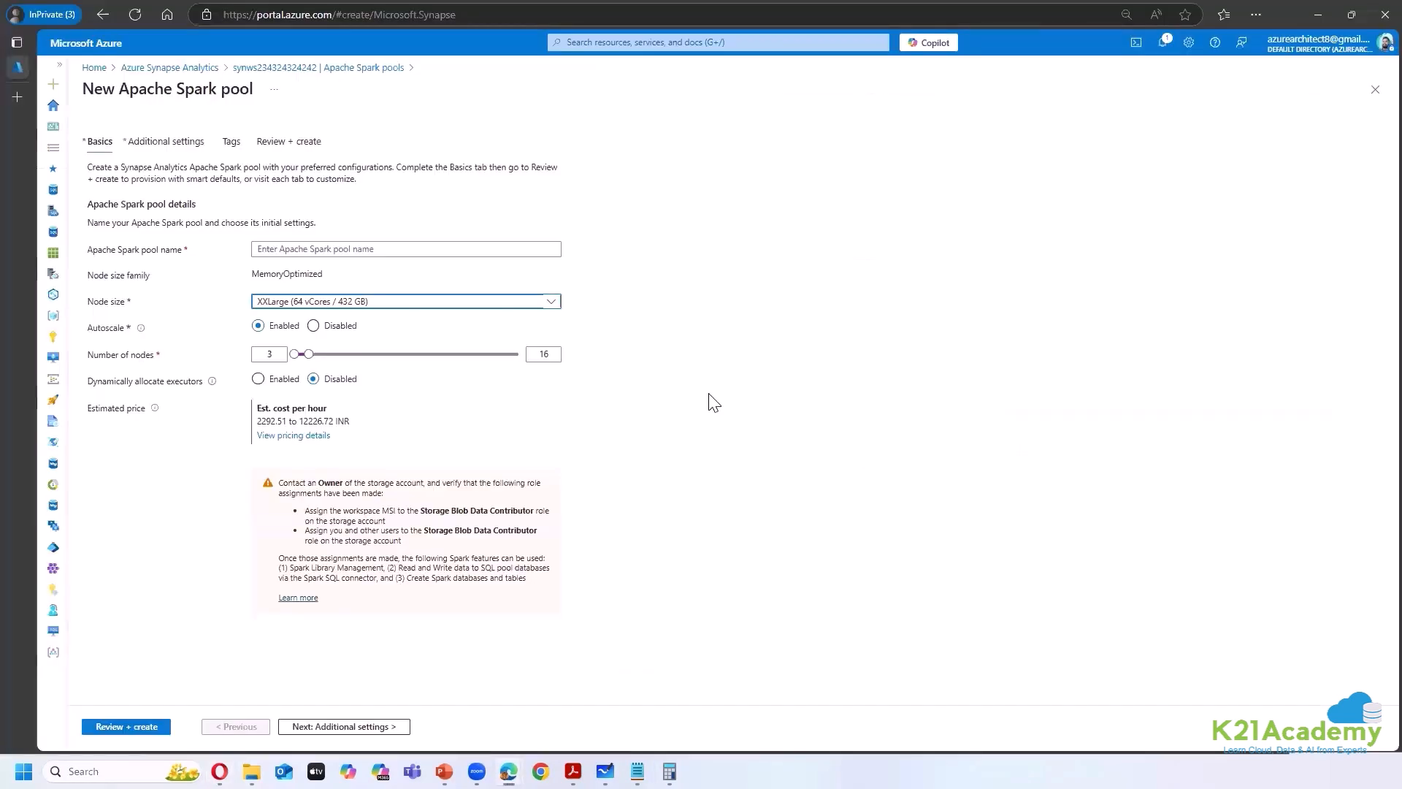
pyautogui.click(342, 301)
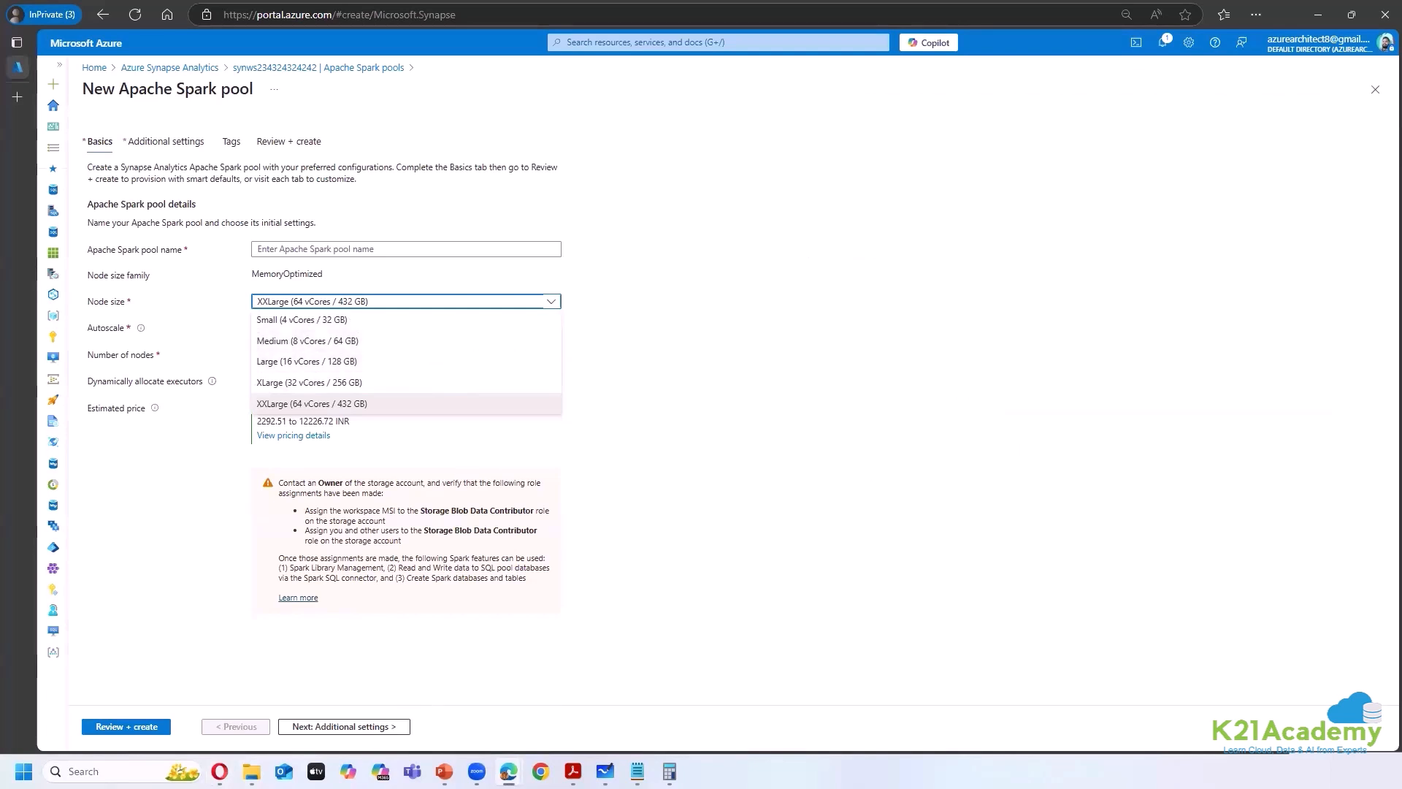
pyautogui.moveTo(509, 771)
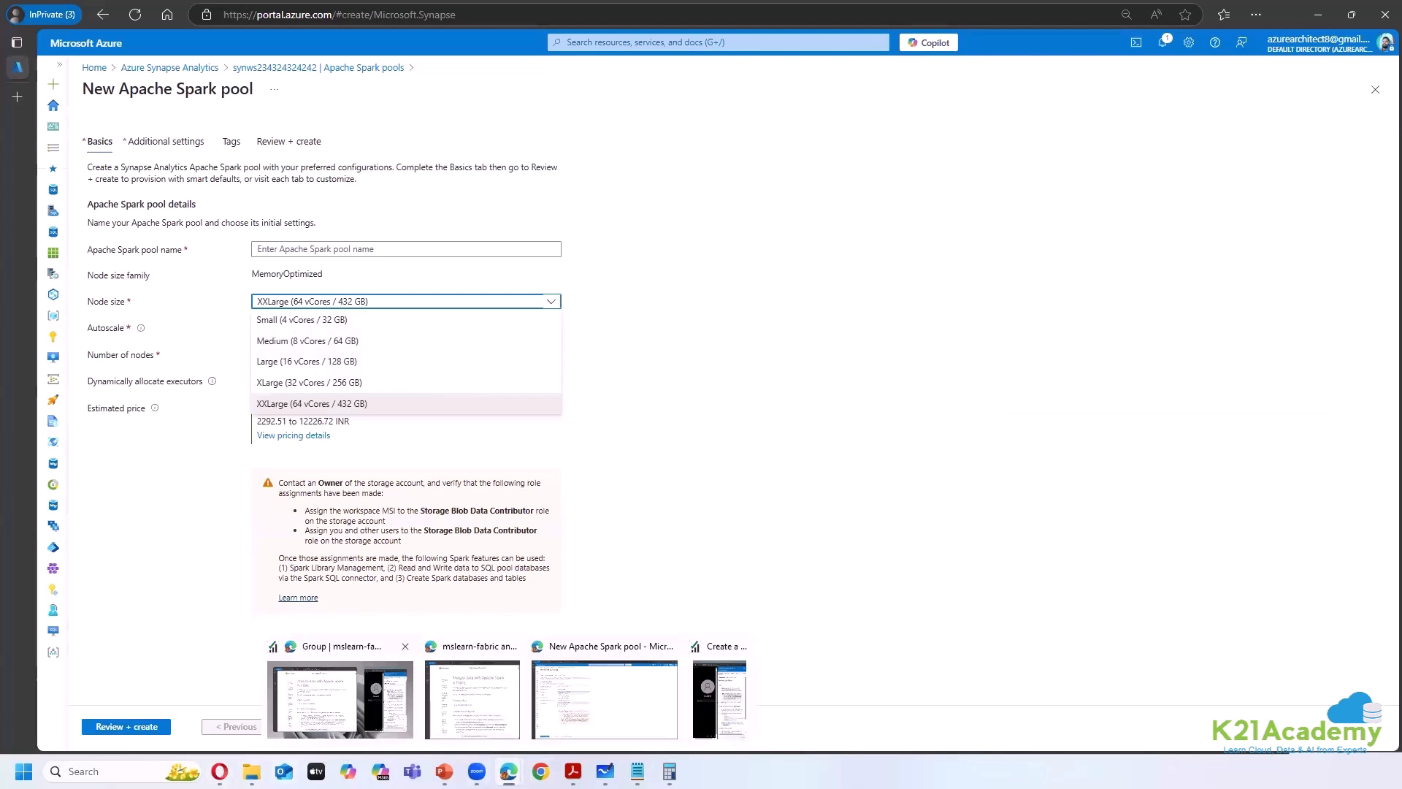
pyautogui.click(220, 771)
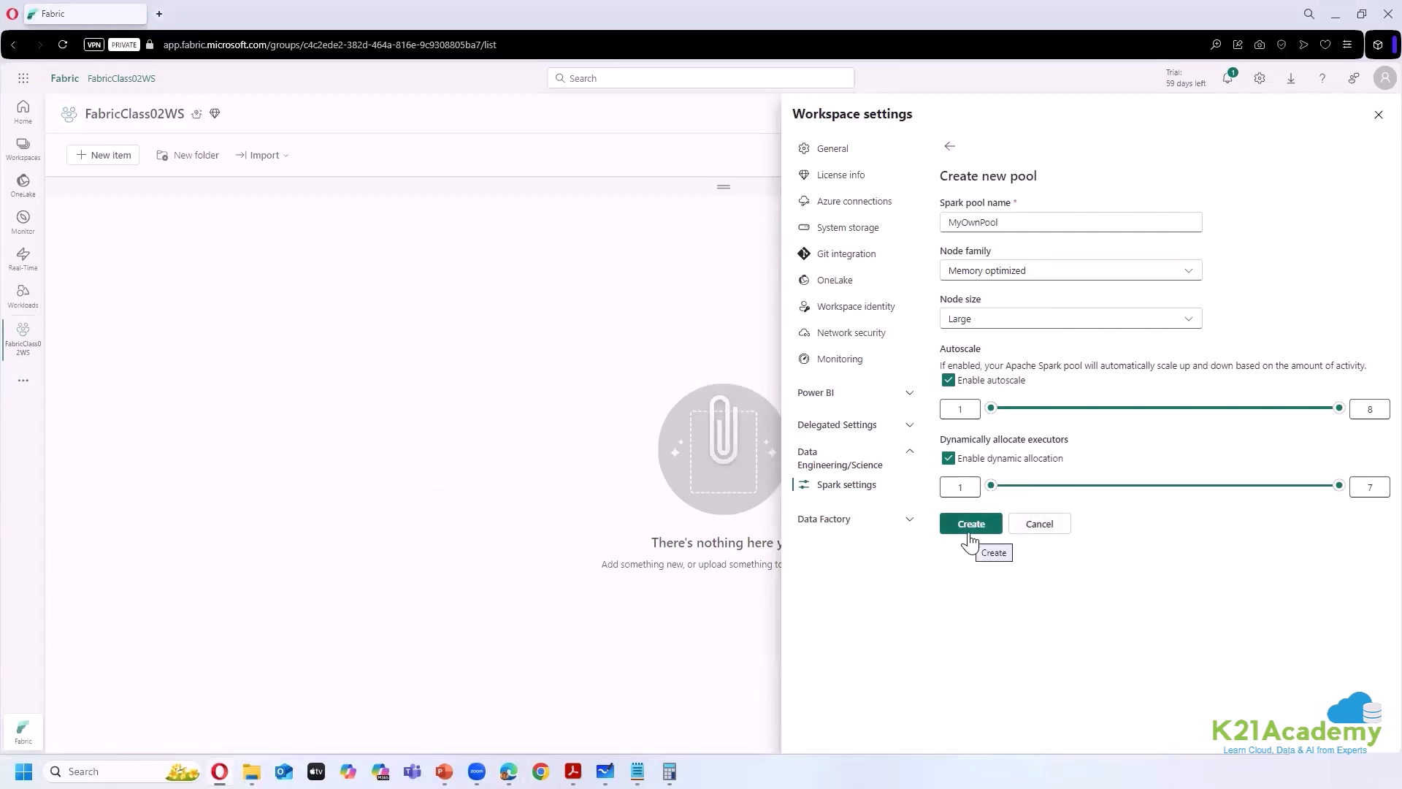
pyautogui.click(1038, 532)
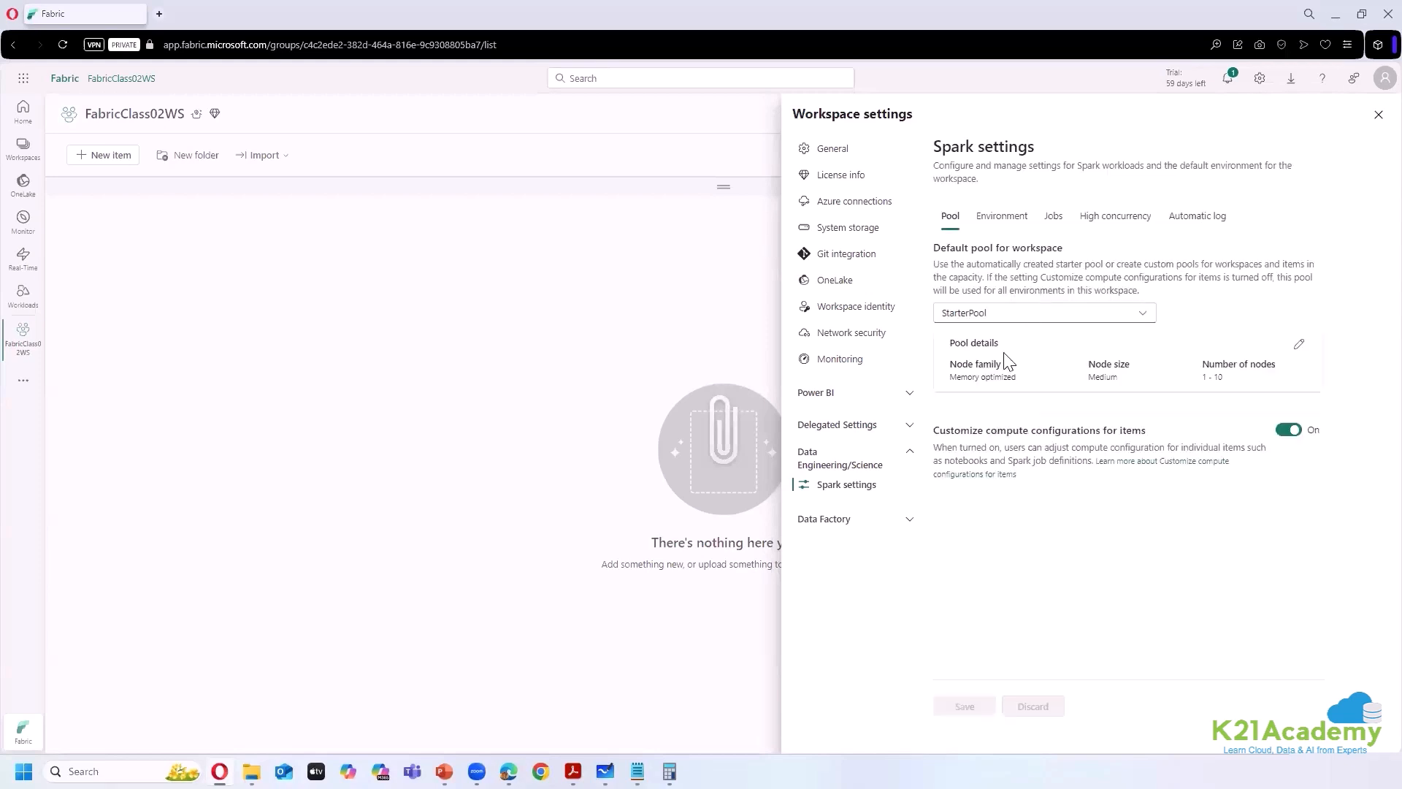
# - Begin a new workspace pool named MyOwnPool and raise its autoscale maximum to 32 nodes
pyautogui.click(1022, 313)
pyautogui.click(974, 400)
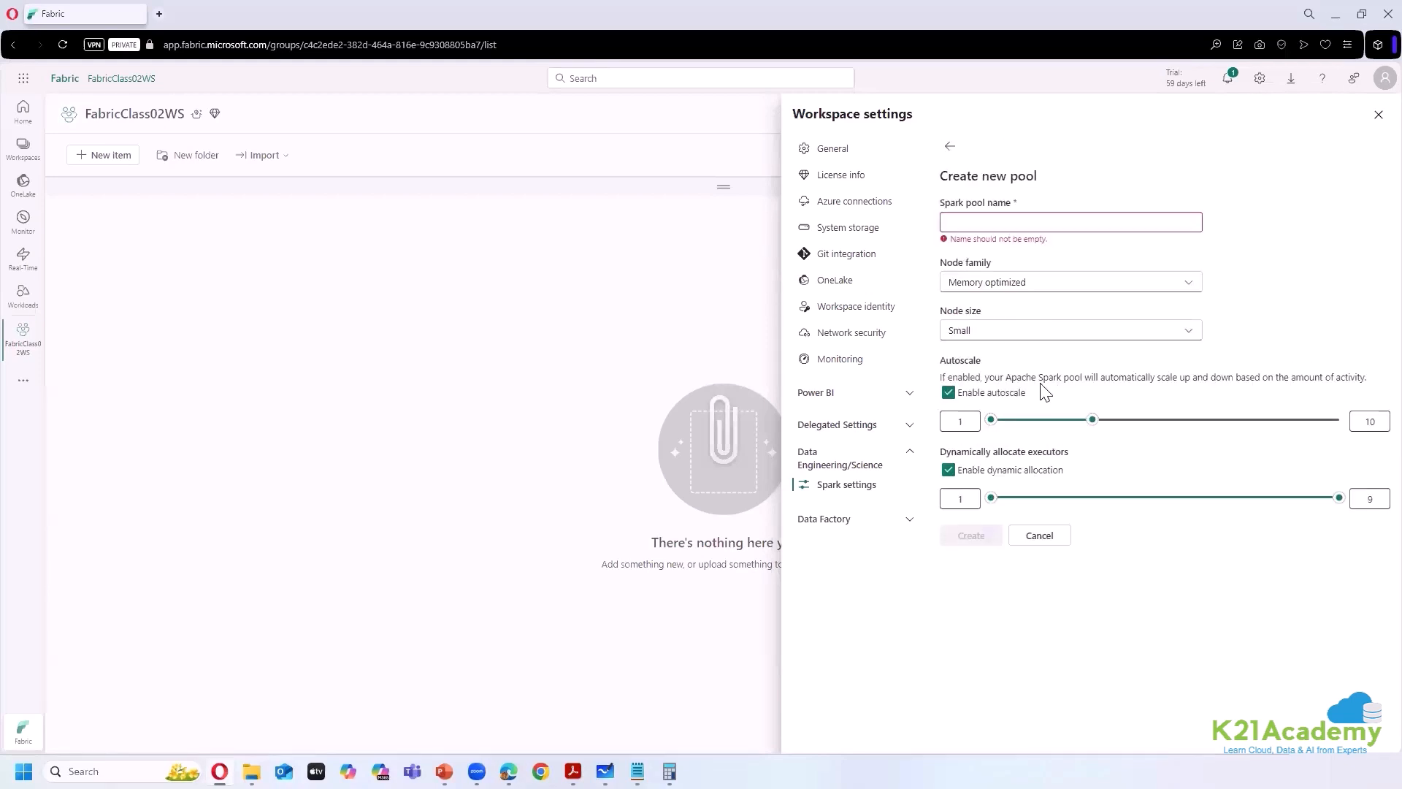
pyautogui.click(976, 225)
pyautogui.write('M')
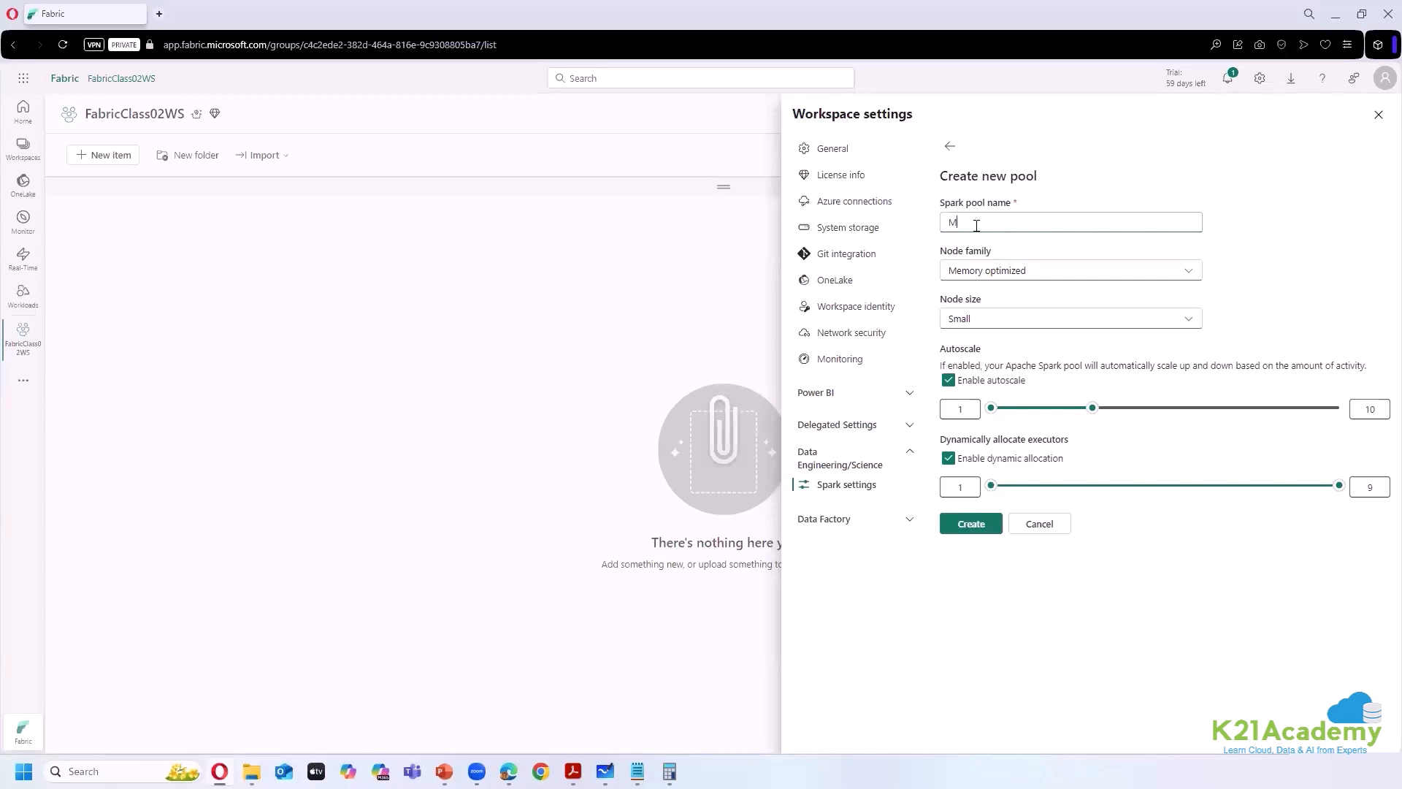
pyautogui.write('yOwnPool')
pyautogui.click(1022, 271)
pyautogui.click(1001, 296)
pyautogui.click(979, 320)
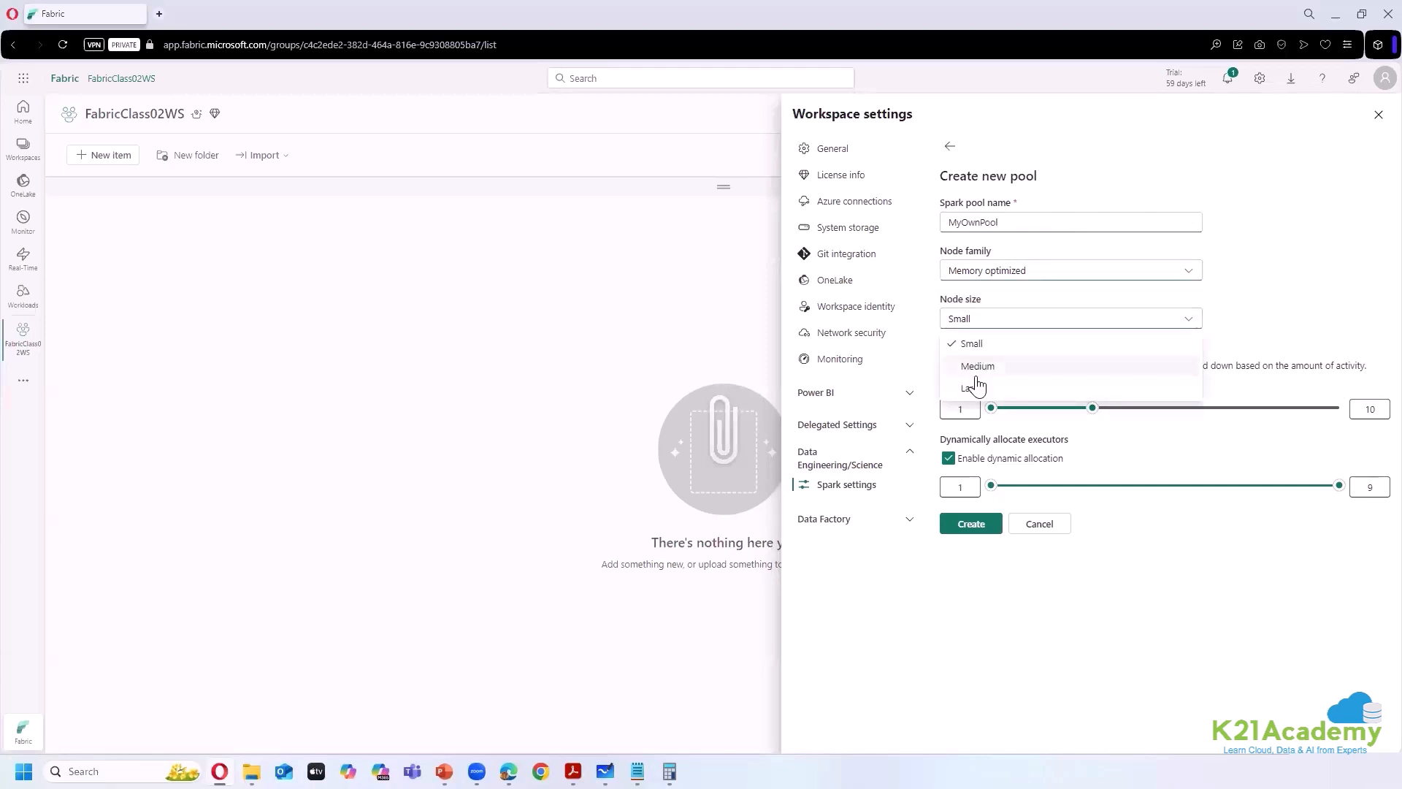
pyautogui.click(1002, 598)
pyautogui.moveTo(1092, 408); pyautogui.dragTo(1370, 412)
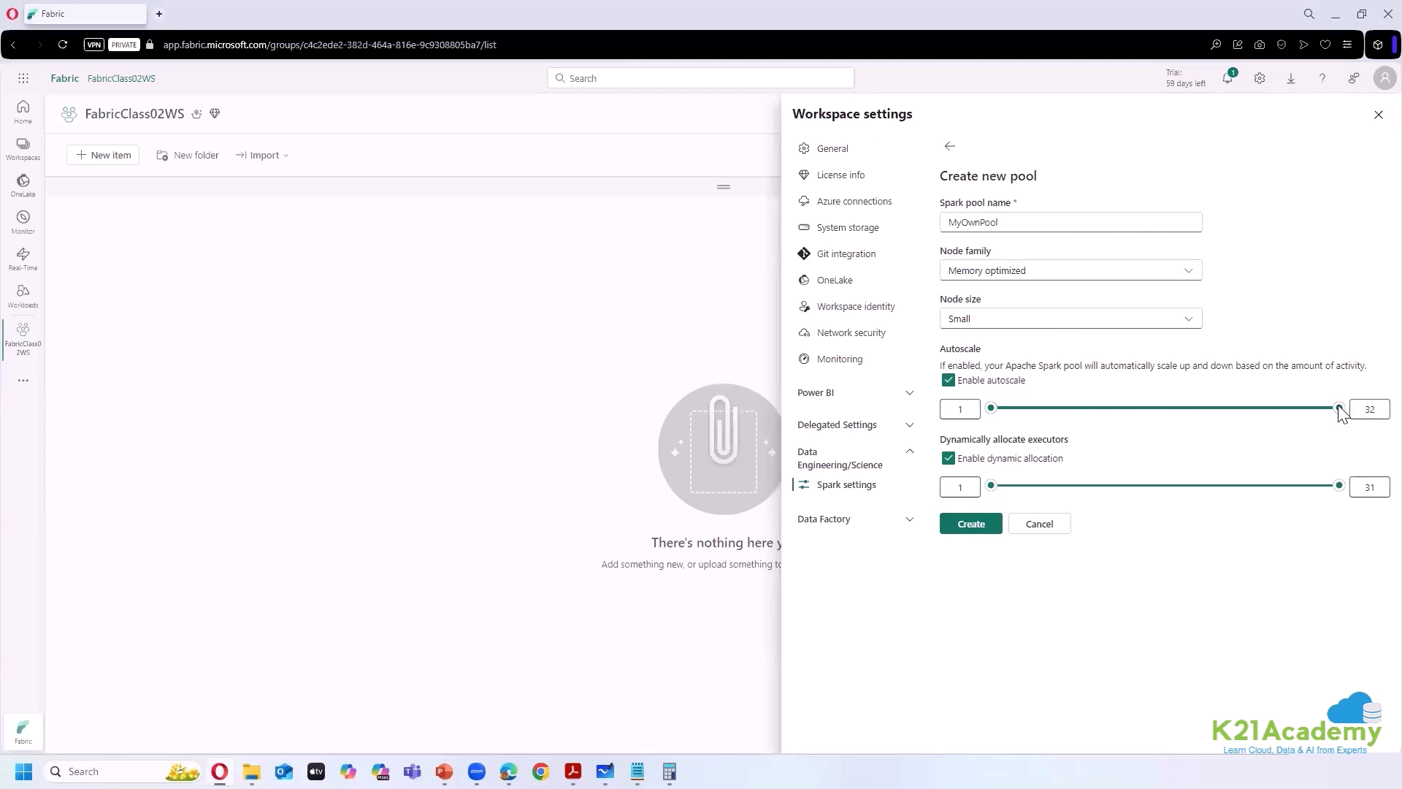
# - Try the larger node sizes for MyOwnPool, ending with Large, and reopen the node size choices
pyautogui.click(1165, 326)
pyautogui.click(971, 363)
pyautogui.click(990, 319)
pyautogui.click(962, 386)
pyautogui.click(1011, 326)
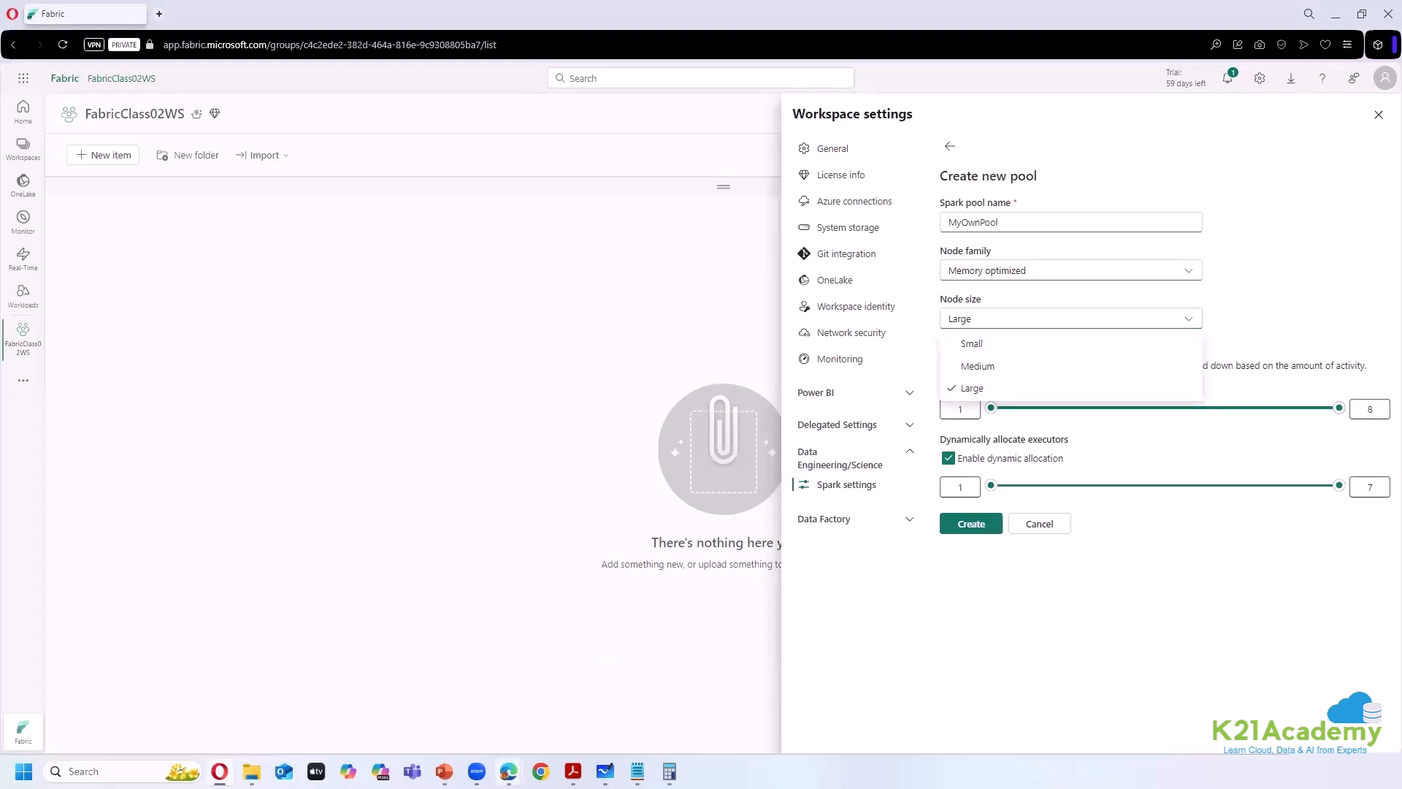
# - Set the node size in the Azure portal's Spark pool form to Medium (8 vCores / 64 GB), and cancel MyOwnPool in Fabric
pyautogui.moveTo(509, 771)
pyautogui.click(588, 677)
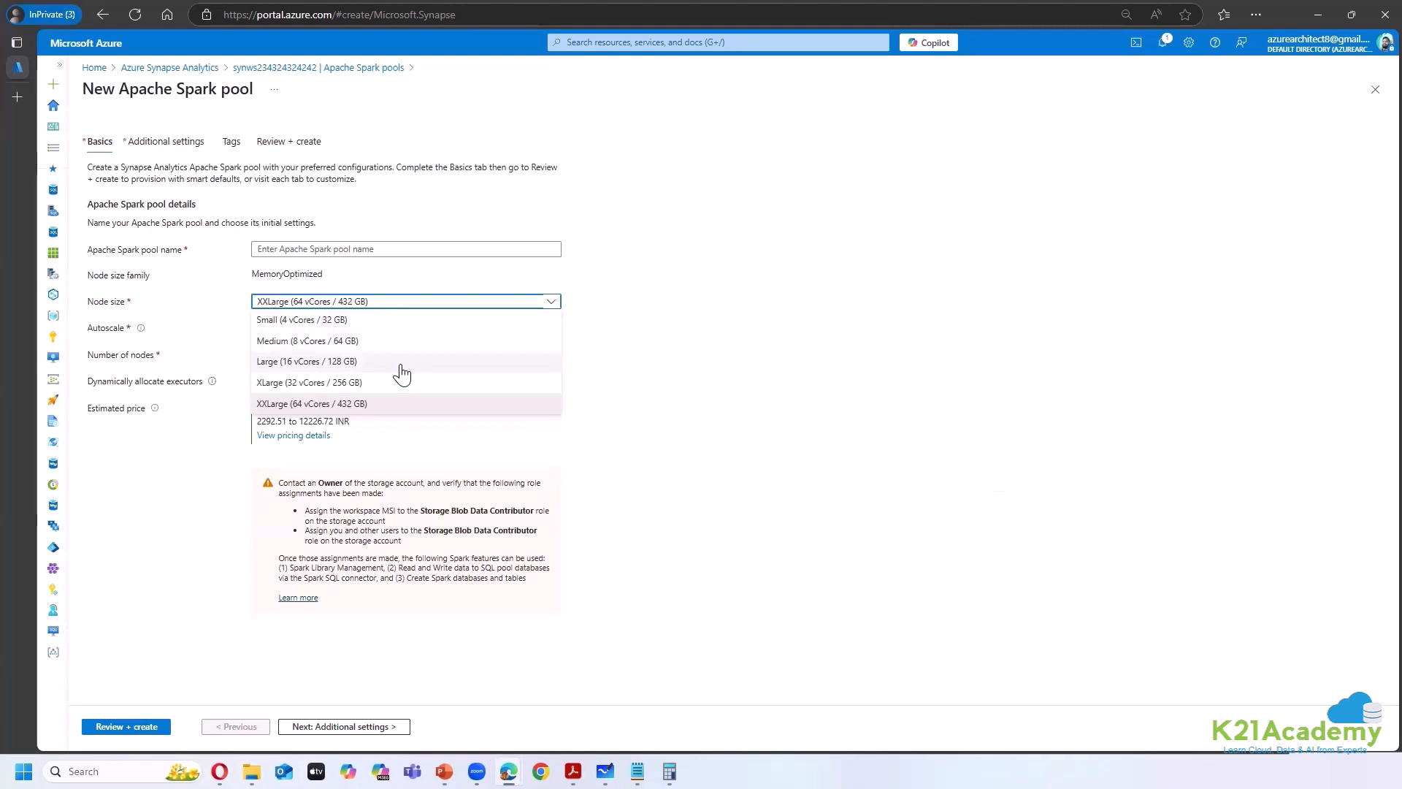
pyautogui.click(354, 341)
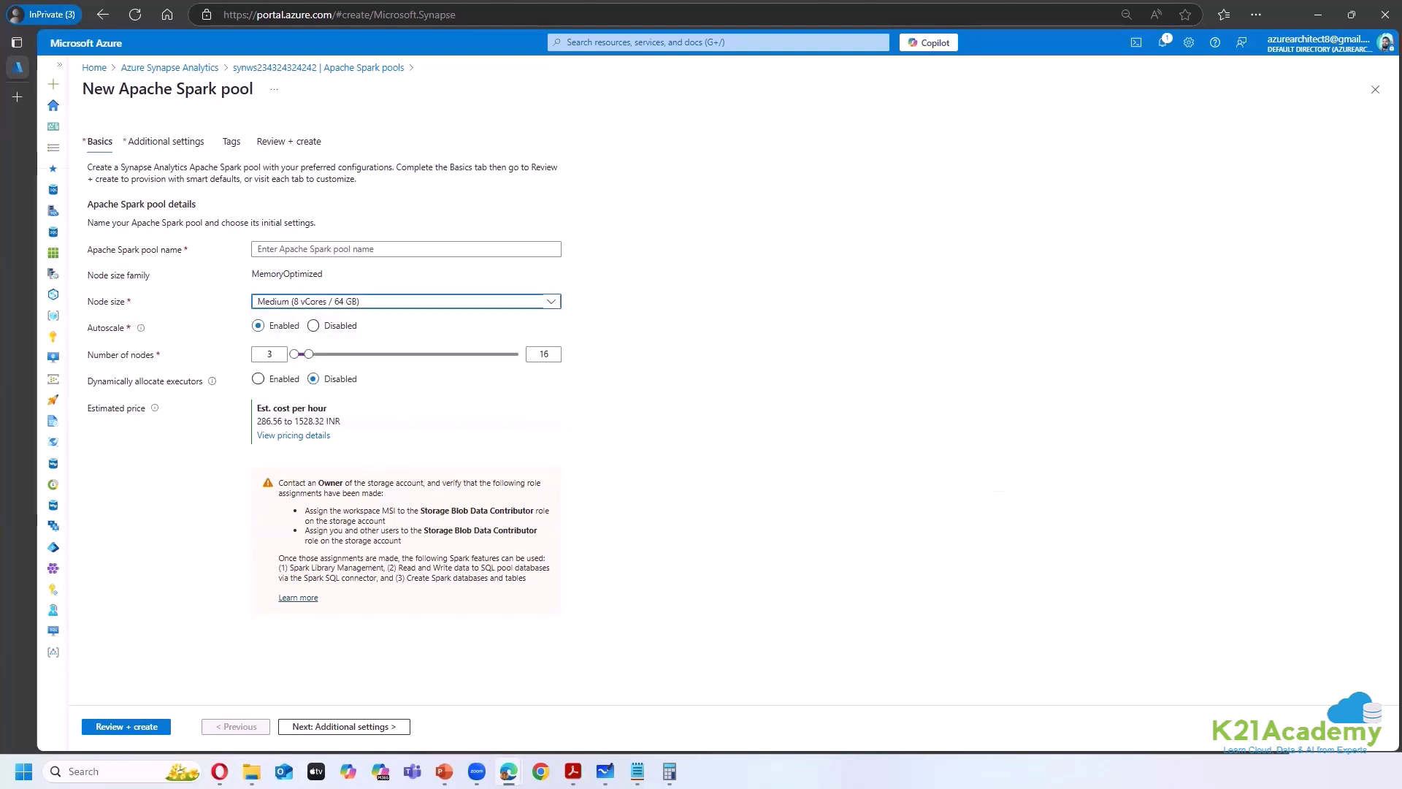
pyautogui.moveTo(572, 771)
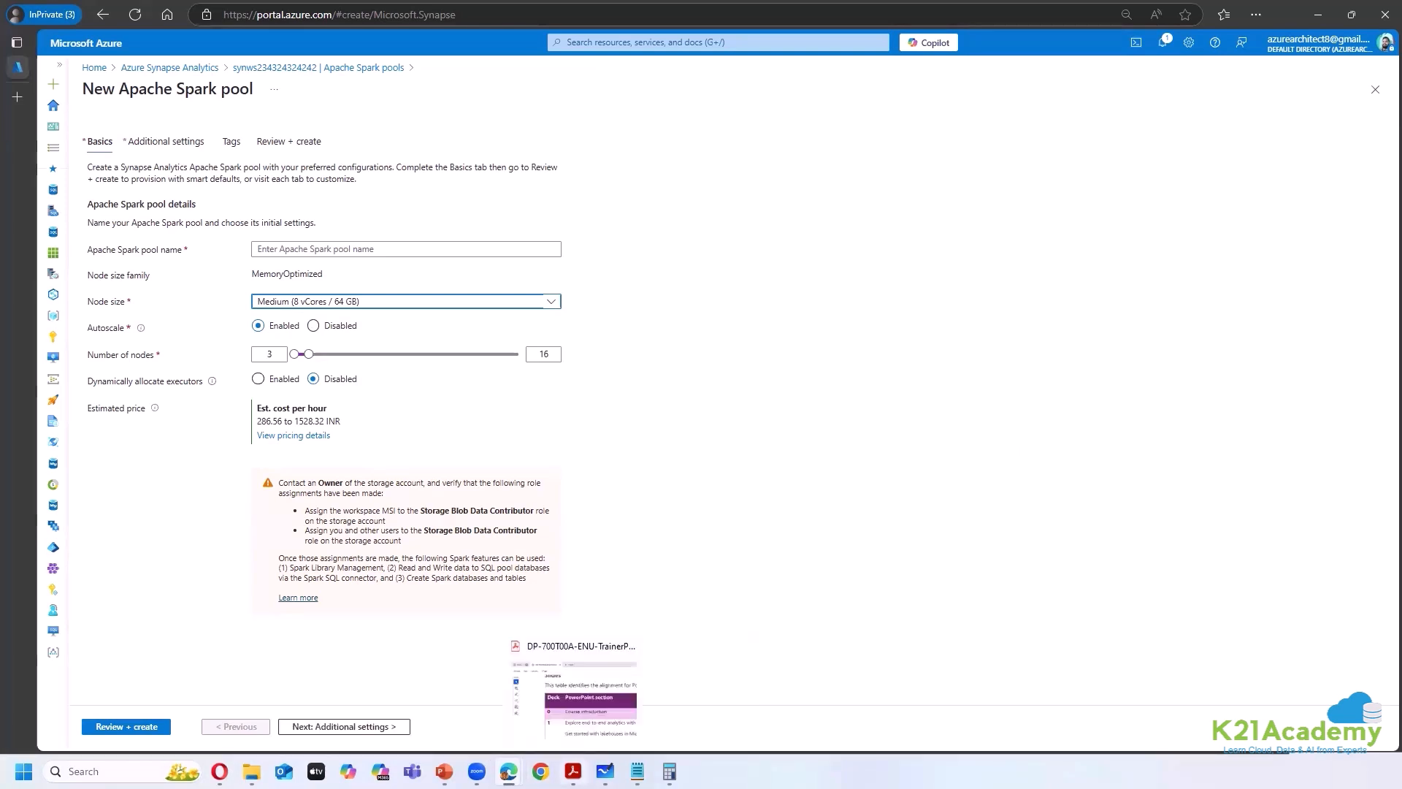
pyautogui.click(220, 771)
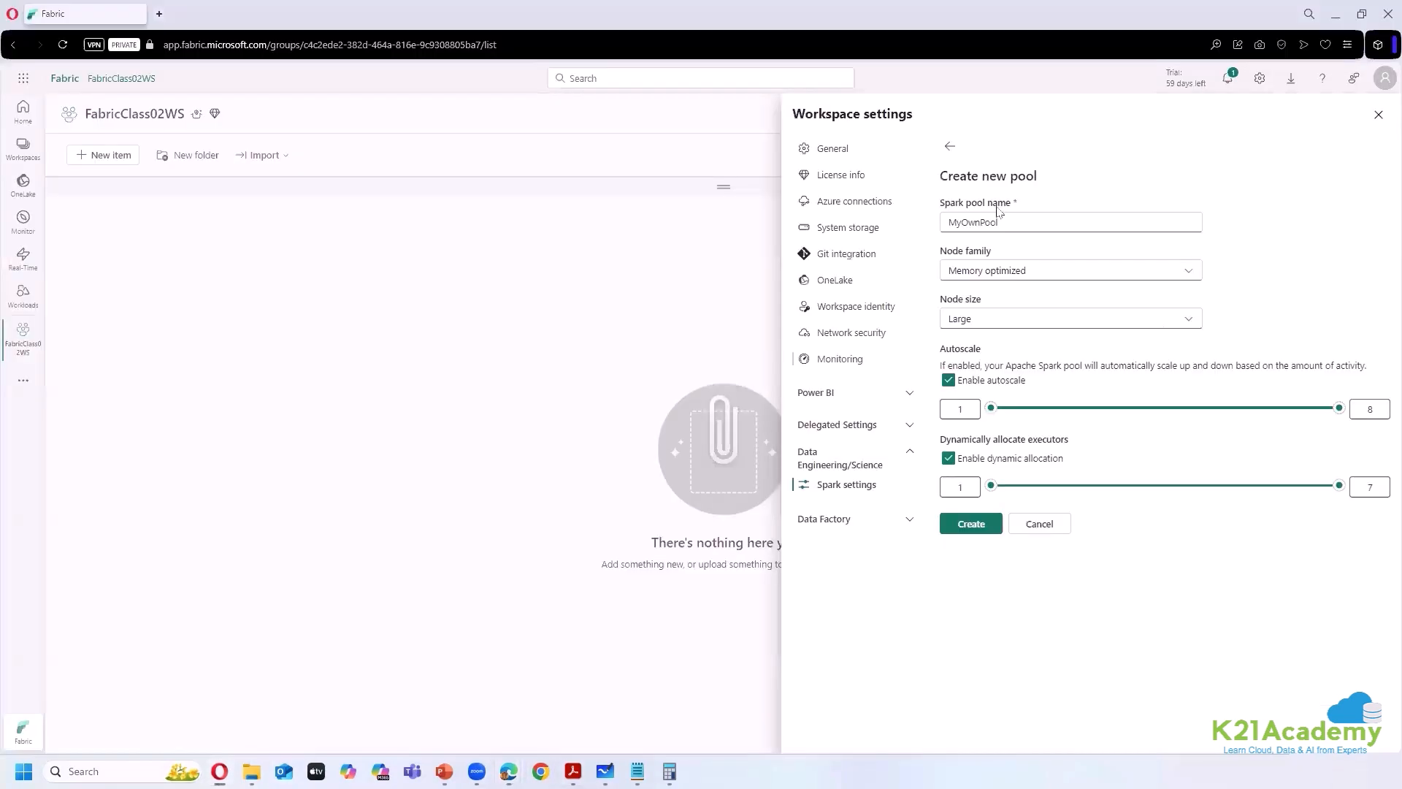
pyautogui.click(1043, 525)
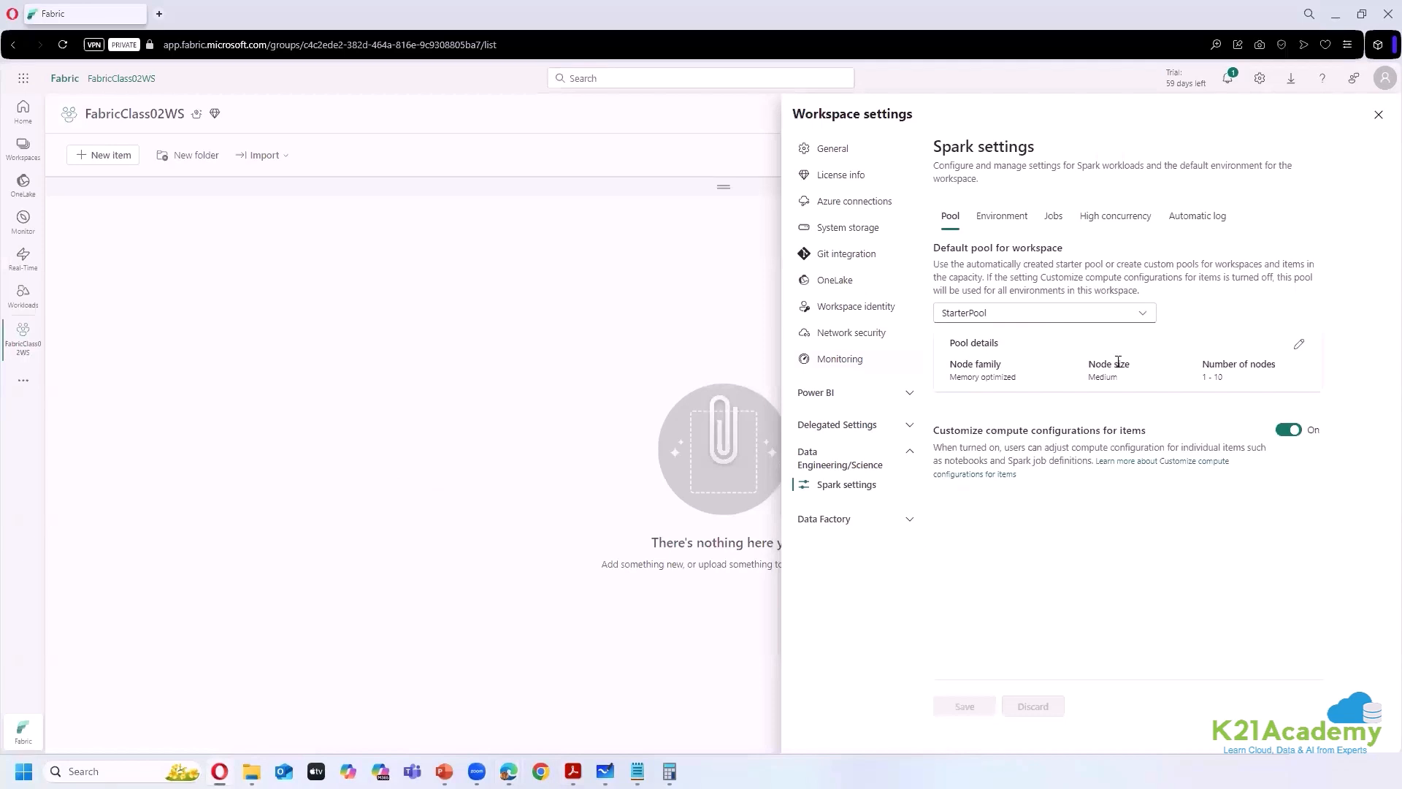
# - Open StarterPool for editing and raise its autoscale maximum to 16 nodes
pyautogui.tripleClick(1132, 383)
pyautogui.click(1153, 582)
pyautogui.click(1299, 344)
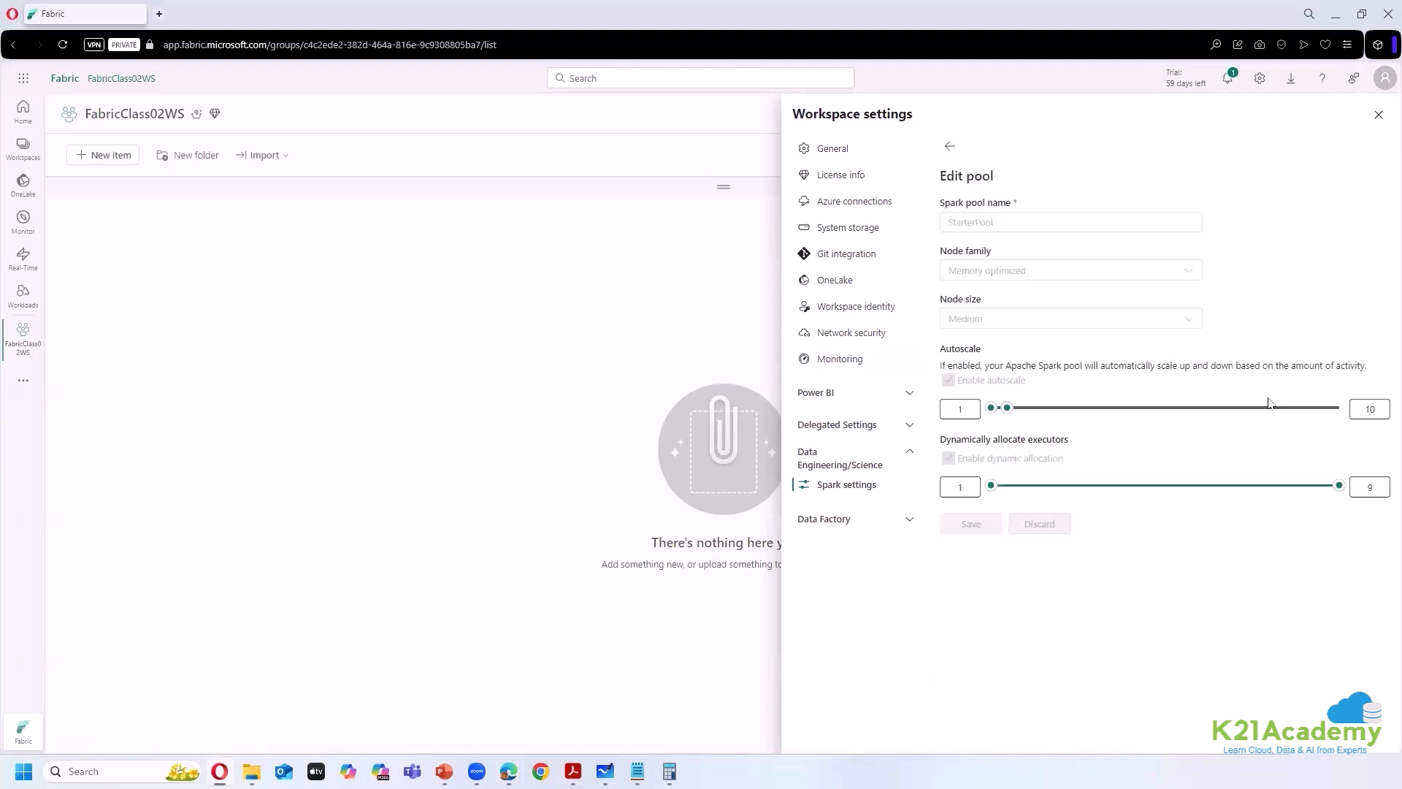
pyautogui.moveTo(1199, 410); pyautogui.dragTo(1360, 413)
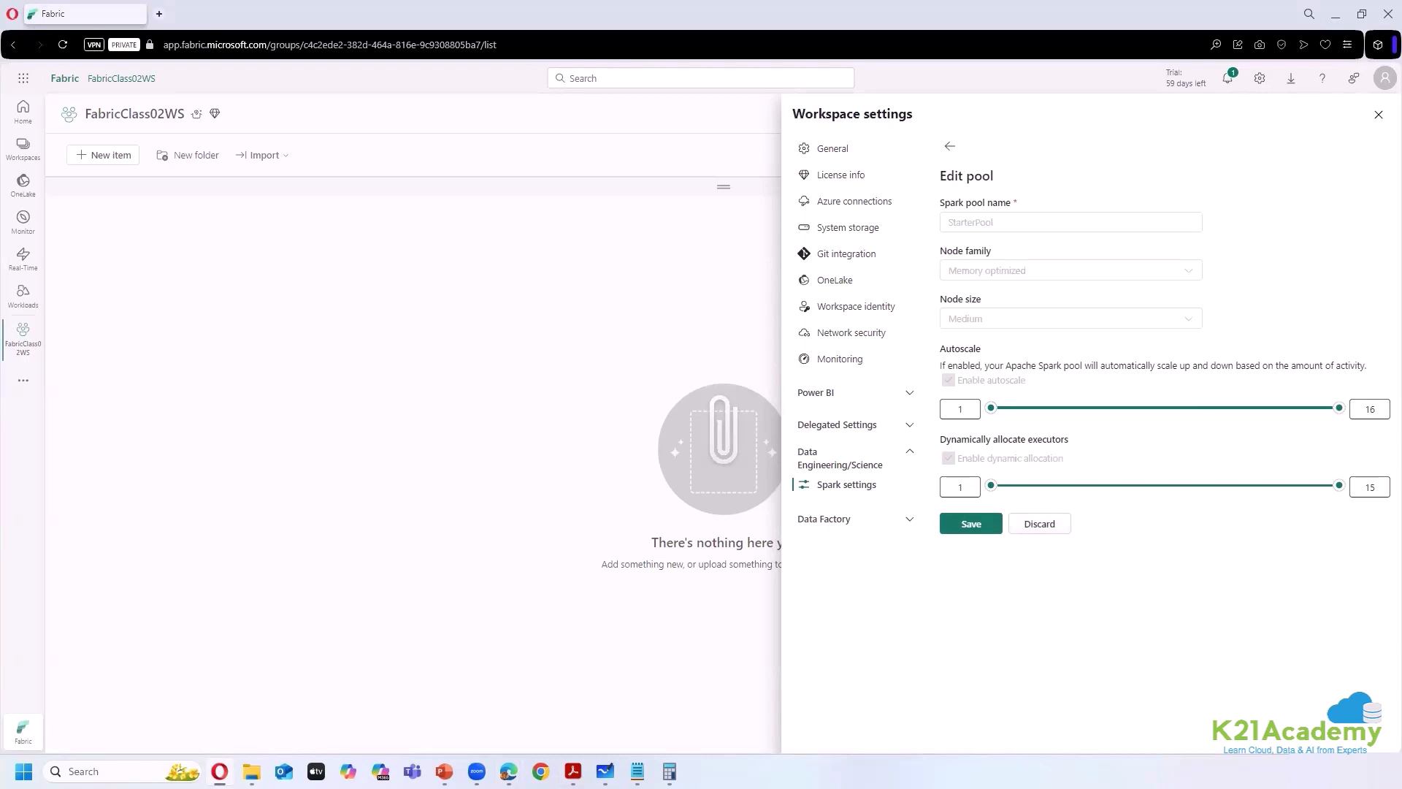
# - Switch to Calculator and multiply 64 by 16 to work out the pool's total memory
pyautogui.click(669, 771)
pyautogui.click(564, 573)
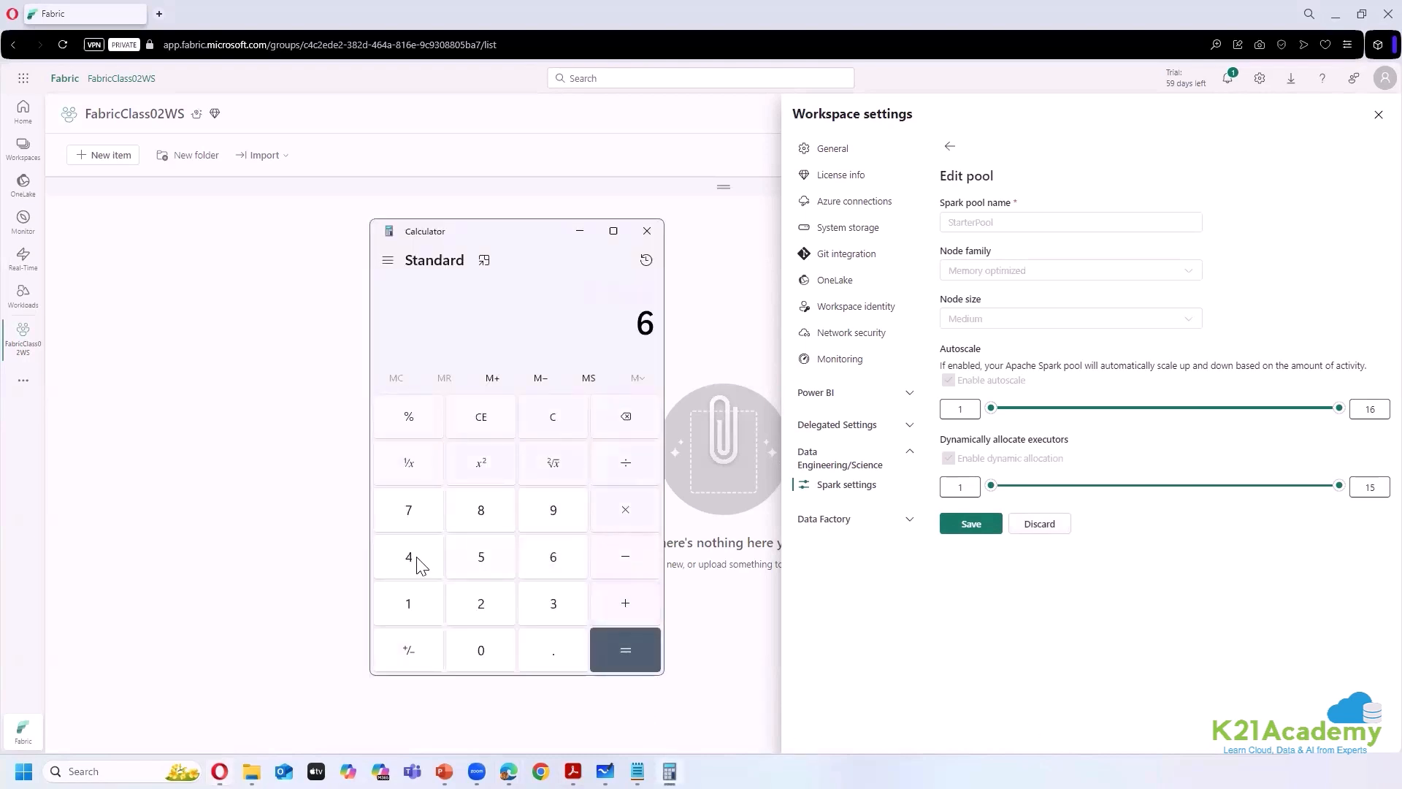
pyautogui.click(417, 559)
pyautogui.click(621, 511)
pyautogui.click(418, 609)
pyautogui.click(572, 561)
pyautogui.click(609, 649)
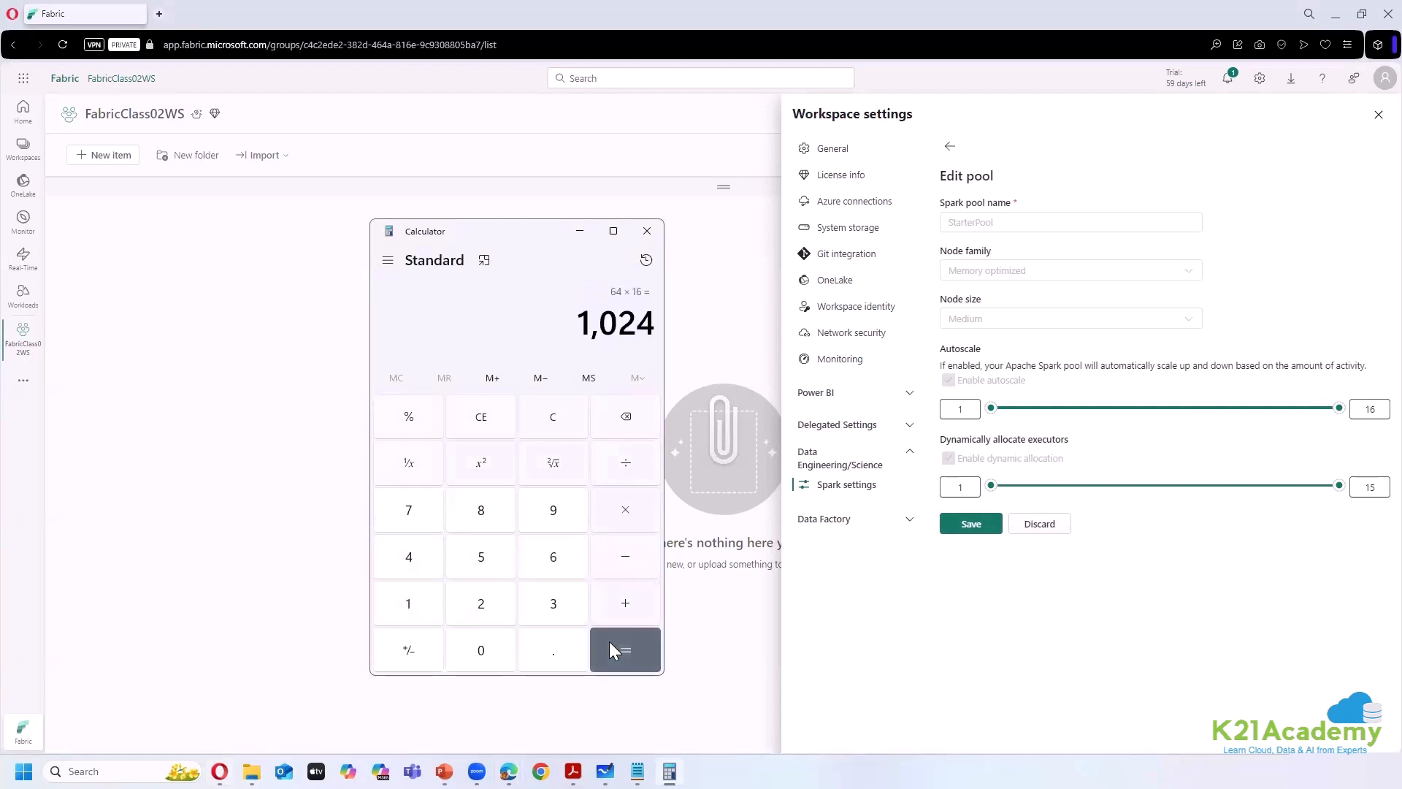
# - Multiply 8 by 16 in Calculator for the total vCores, and discard the StarterPool edit in Fabric
pyautogui.click(486, 417)
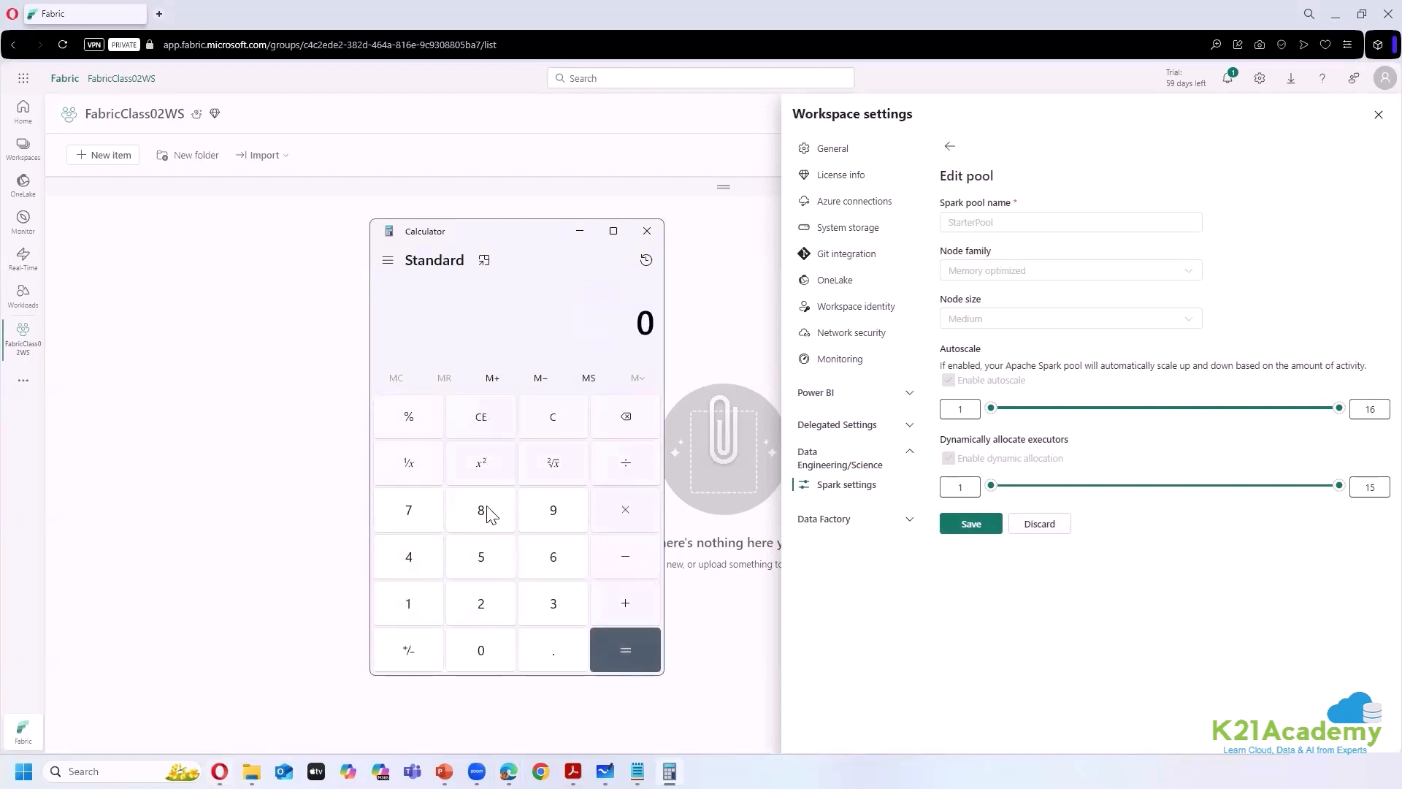
pyautogui.click(483, 515)
pyautogui.click(628, 512)
pyautogui.click(430, 611)
pyautogui.click(555, 561)
pyautogui.click(617, 647)
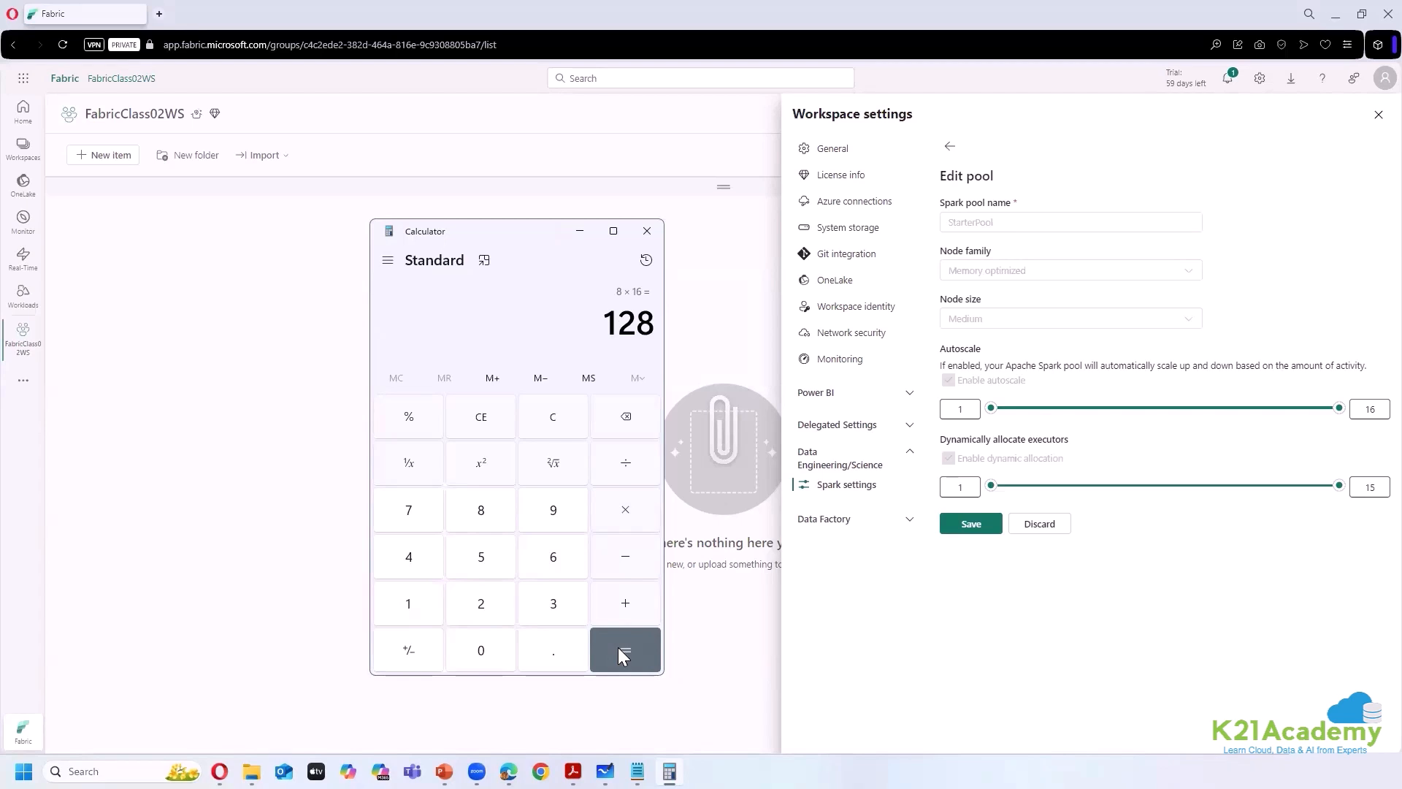
pyautogui.click(647, 232)
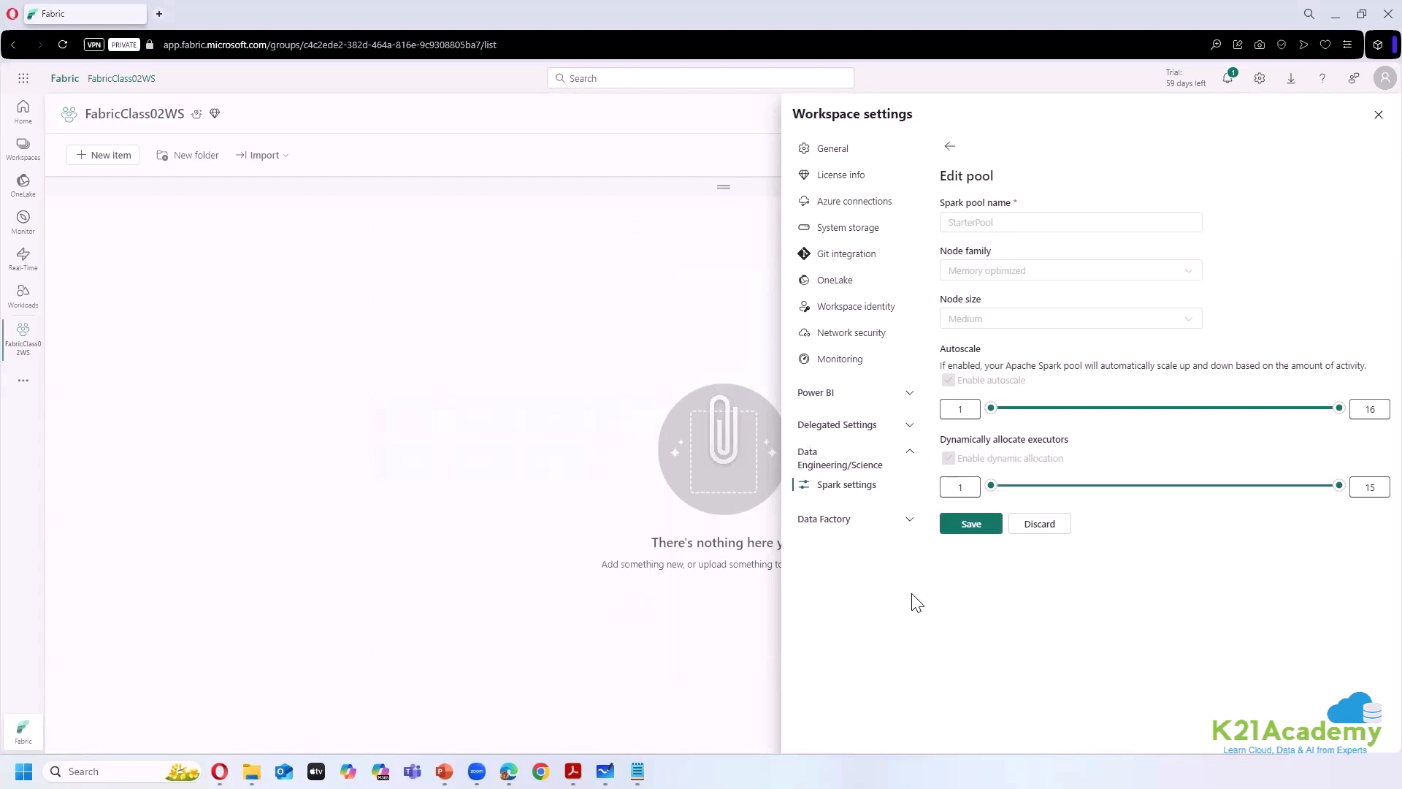
pyautogui.click(1043, 526)
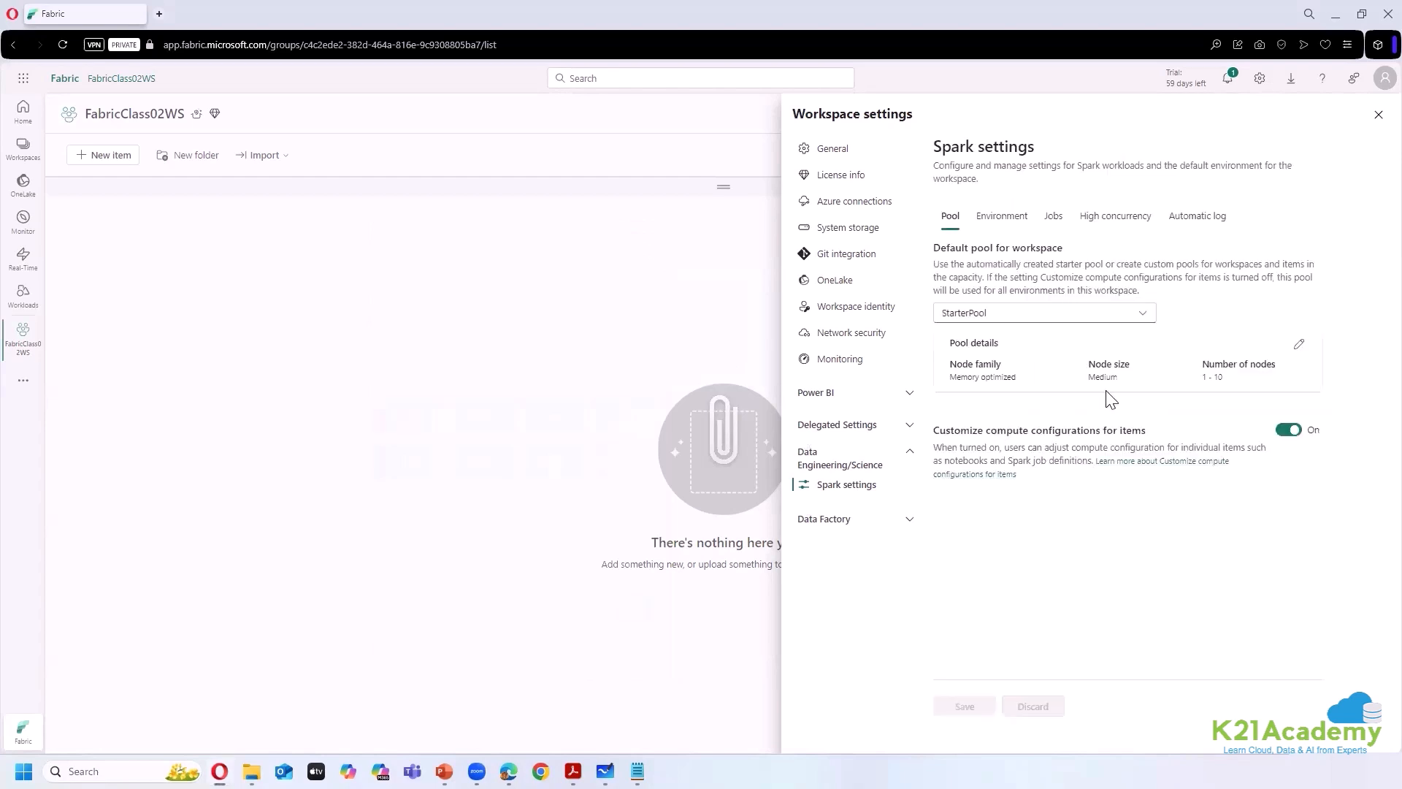
# - Examine the Spark environment's runtime version choices and the warning attached to version 1.1 (Spark 3.3, Delta 2.2)
pyautogui.click(1016, 219)
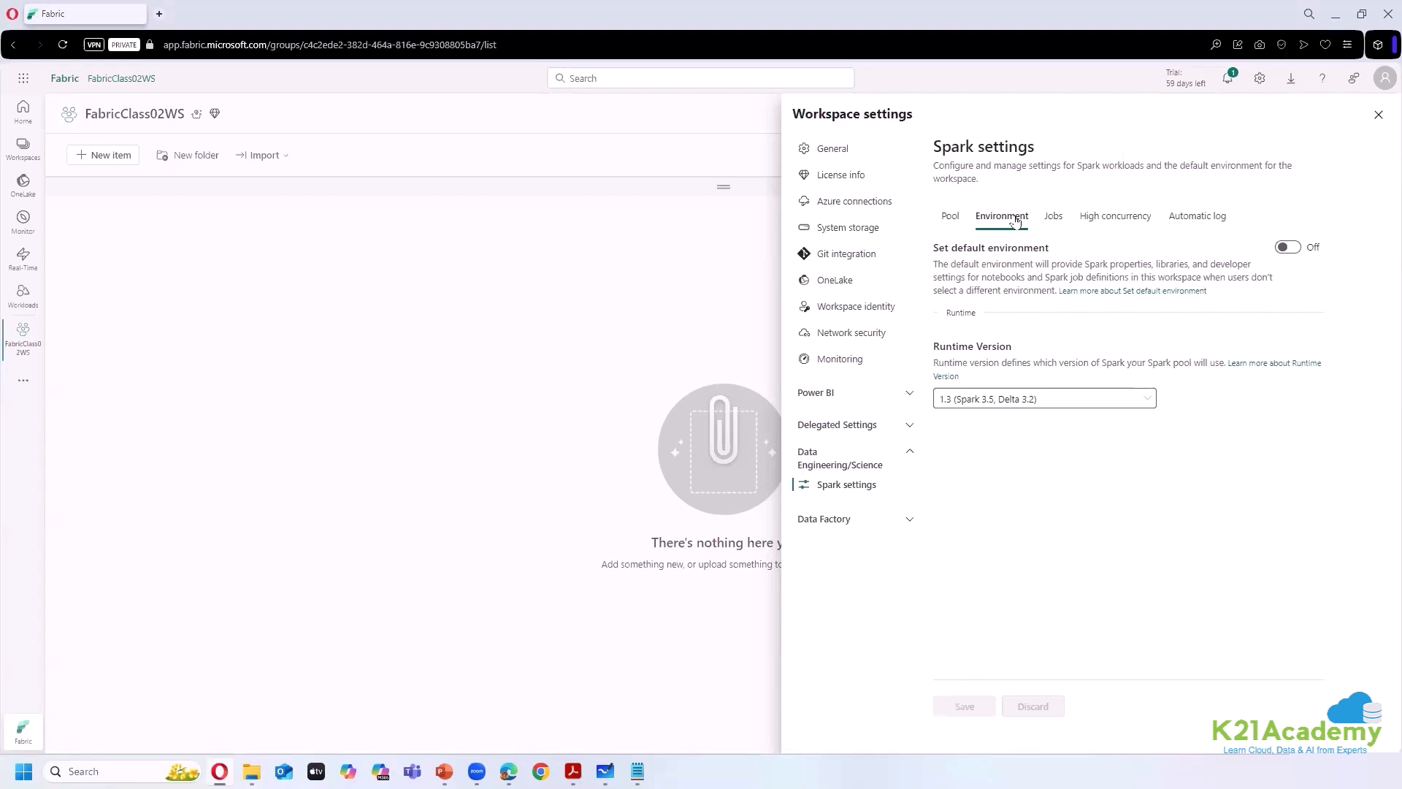
pyautogui.click(1050, 402)
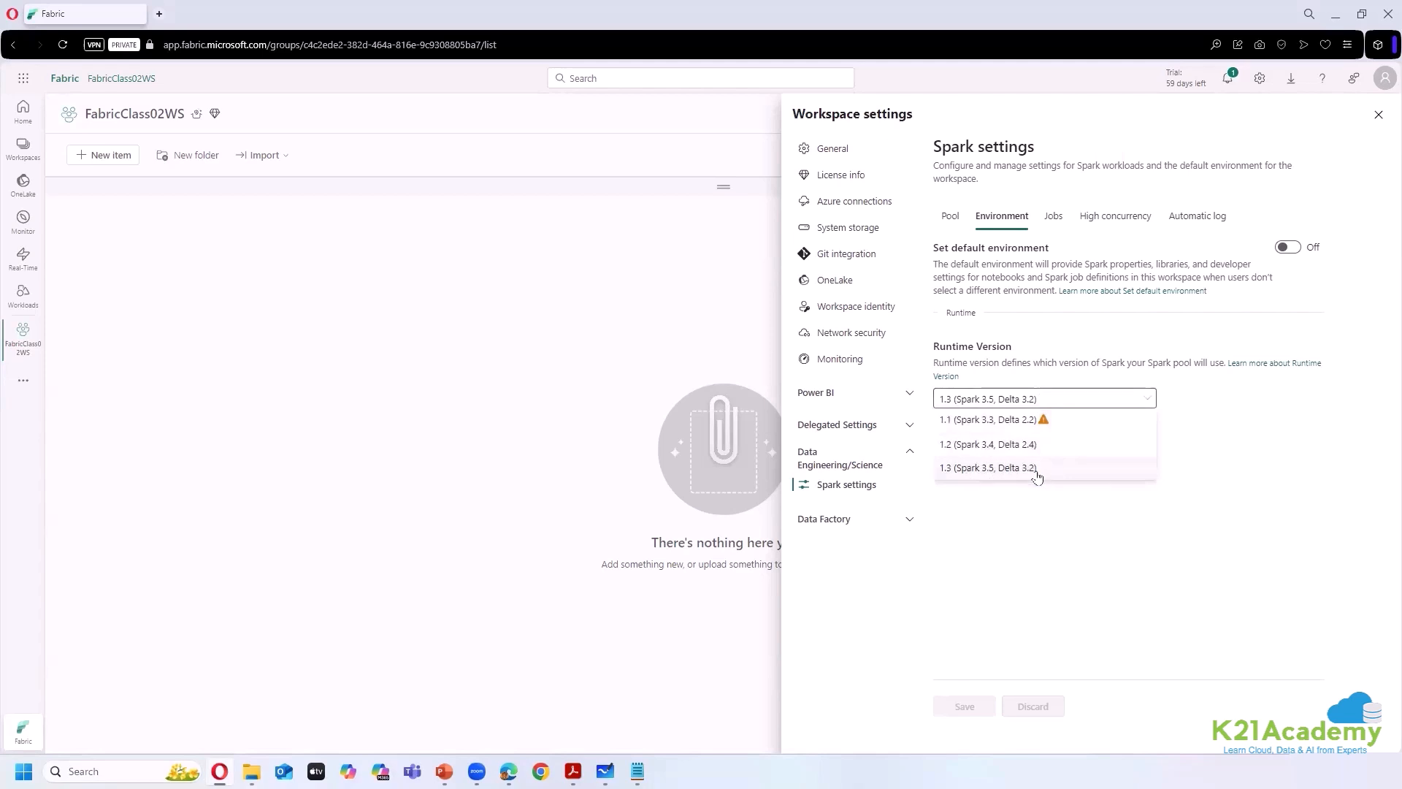
pyautogui.click(1029, 503)
pyautogui.click(1028, 400)
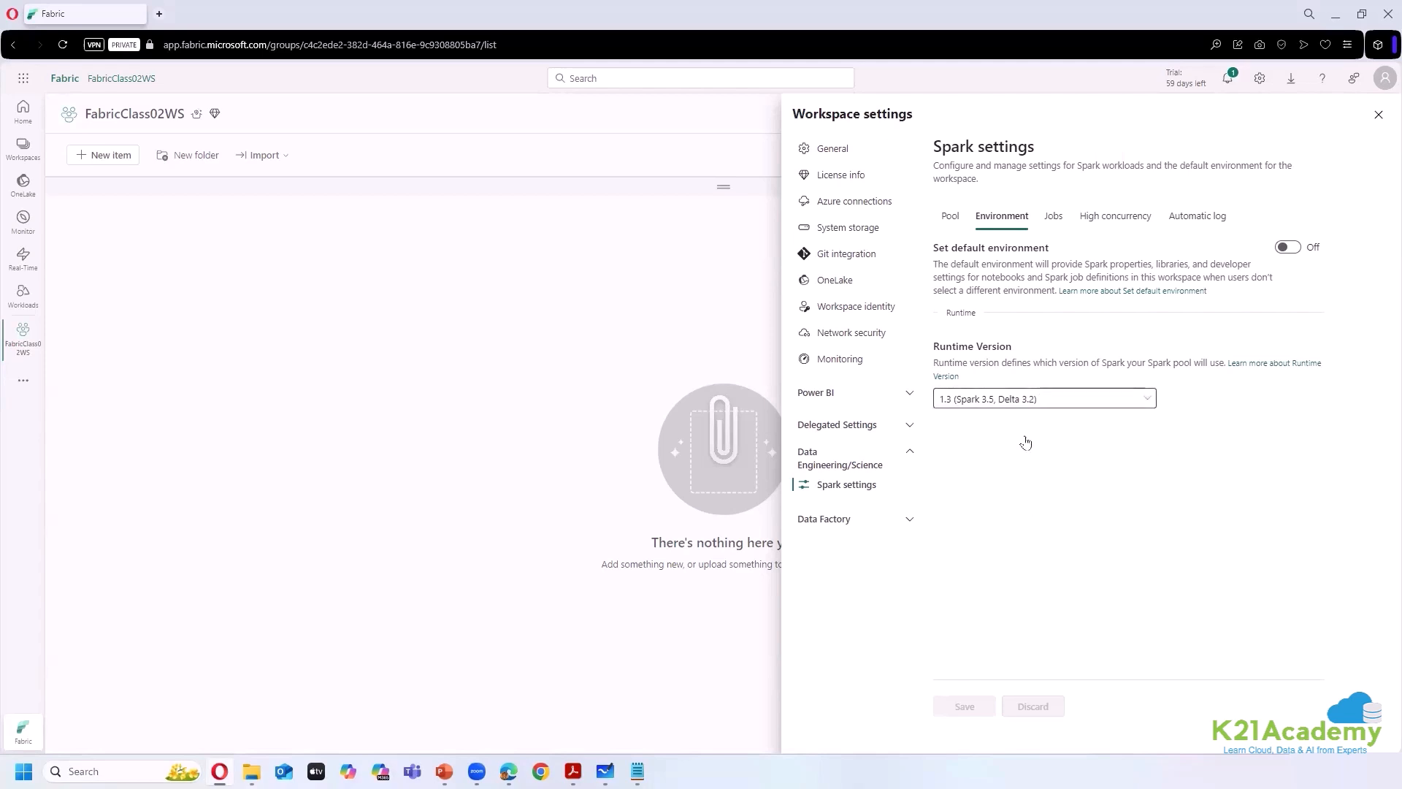
pyautogui.moveTo(1042, 422)
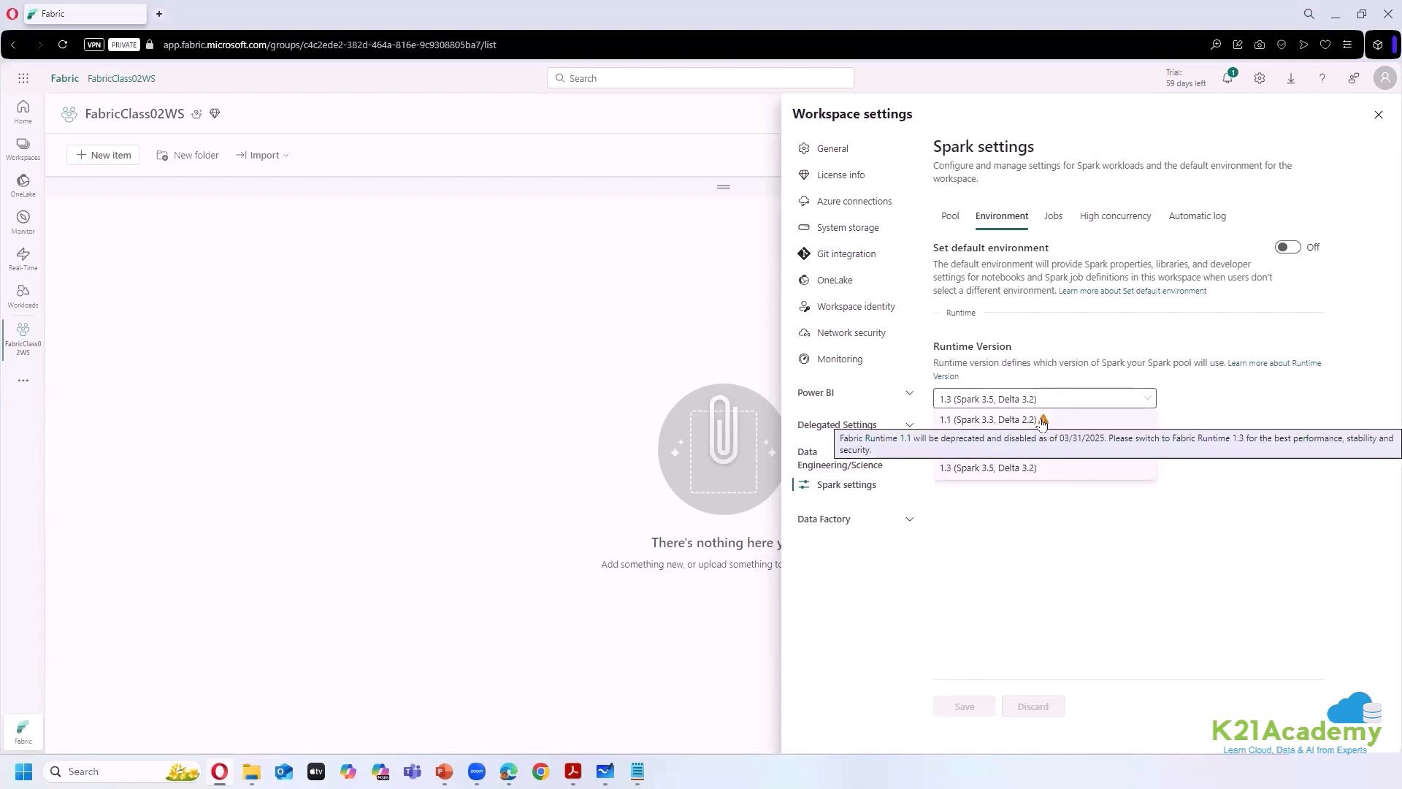
pyautogui.click(999, 519)
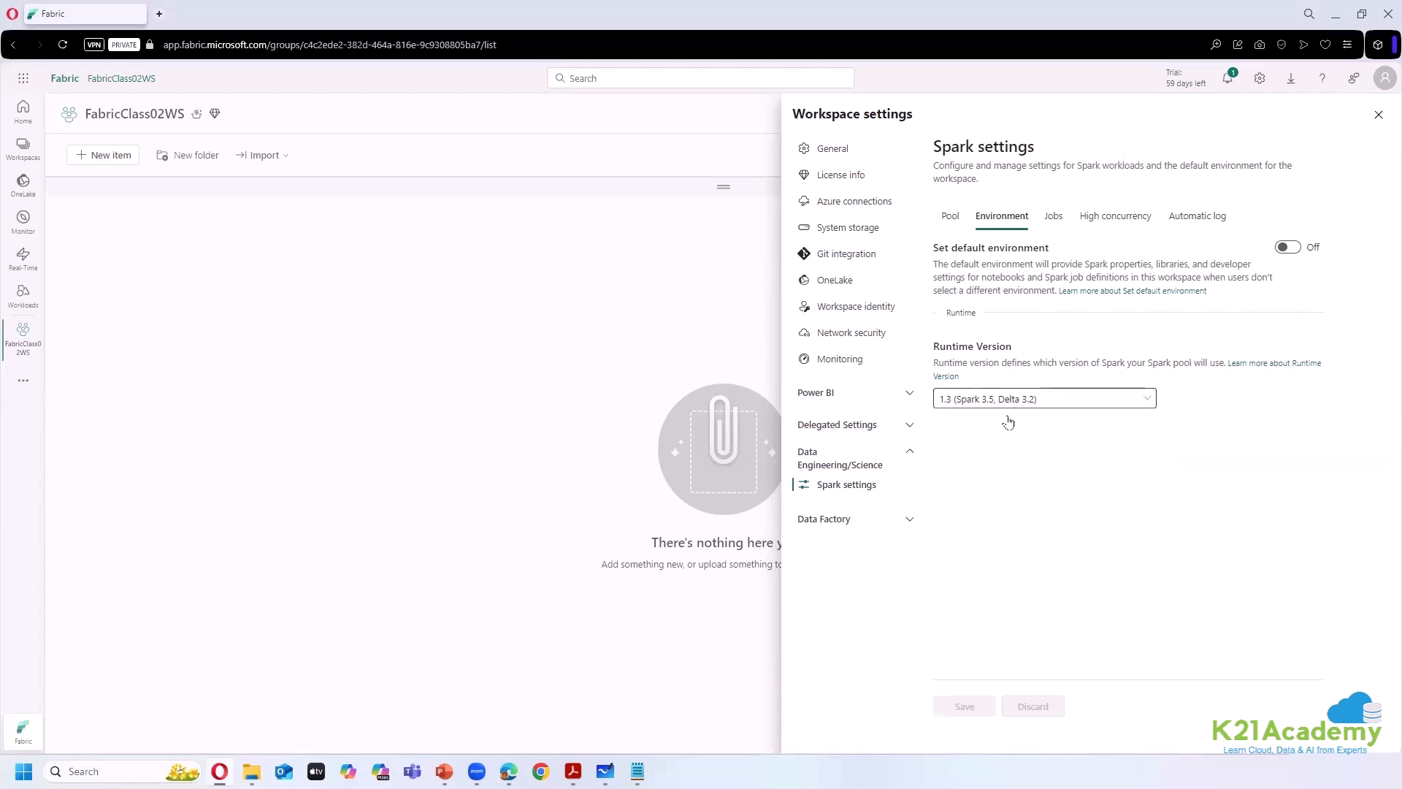
pyautogui.click(1010, 403)
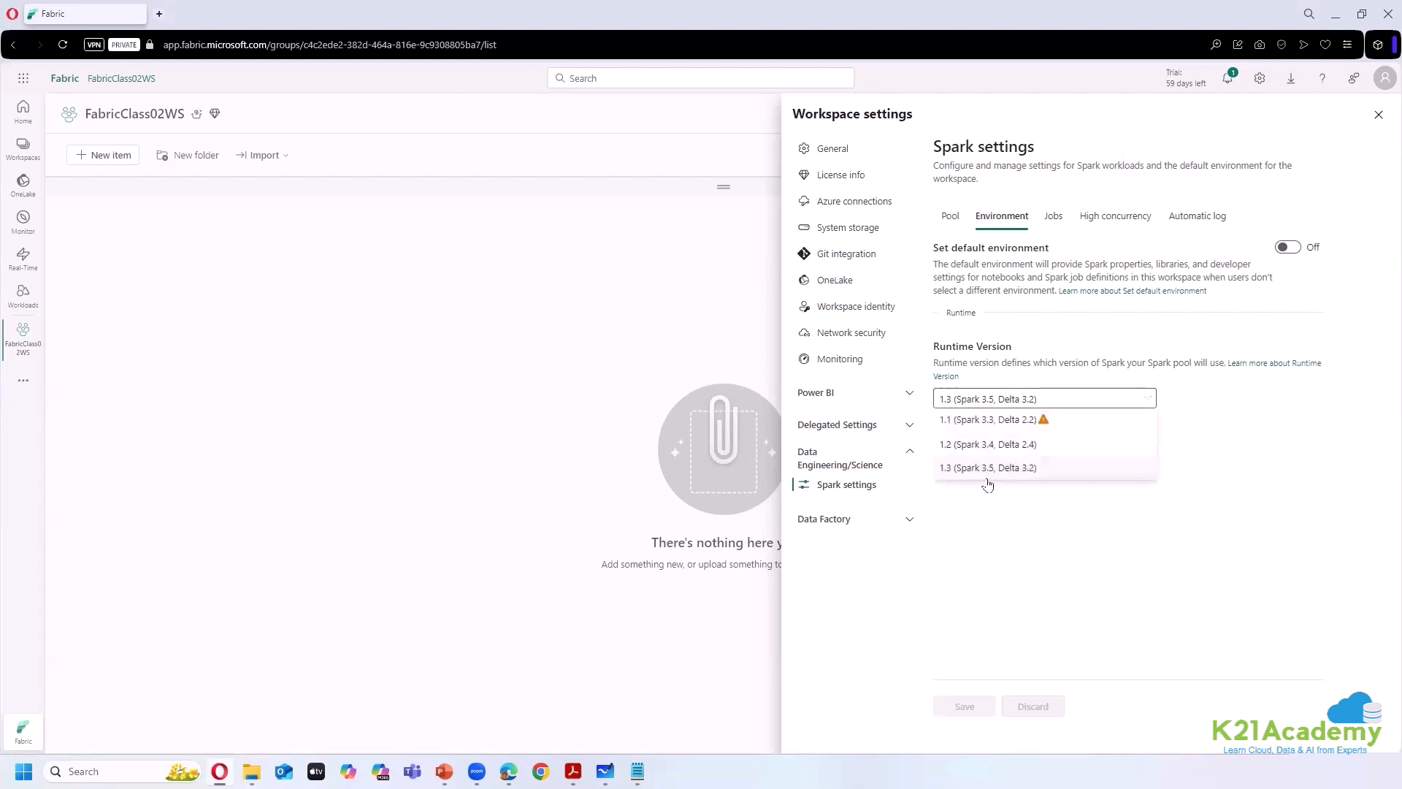
pyautogui.click(1022, 501)
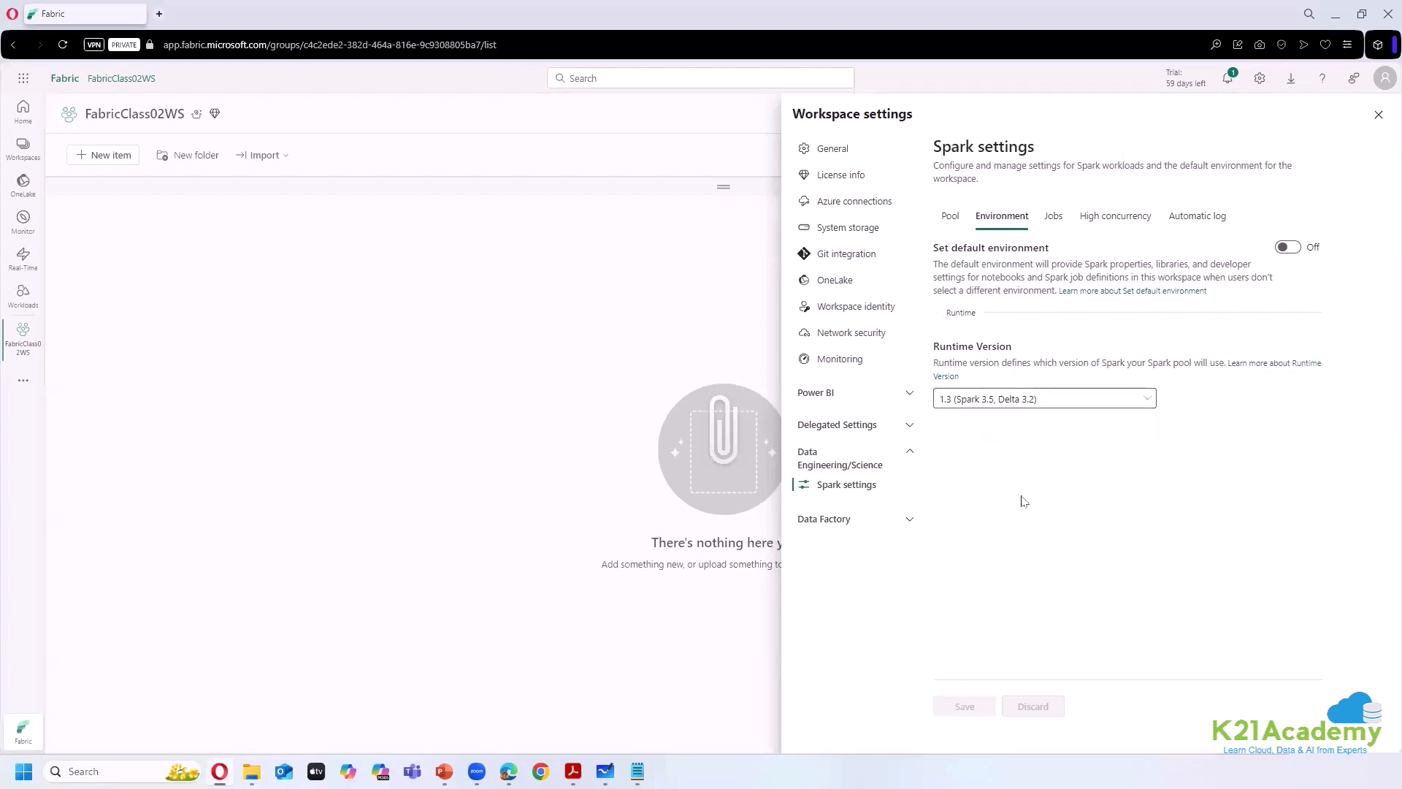
# - Review the Spark settings for jobs, high concurrency and automatic logging, and close the workspace settings
pyautogui.click(1052, 219)
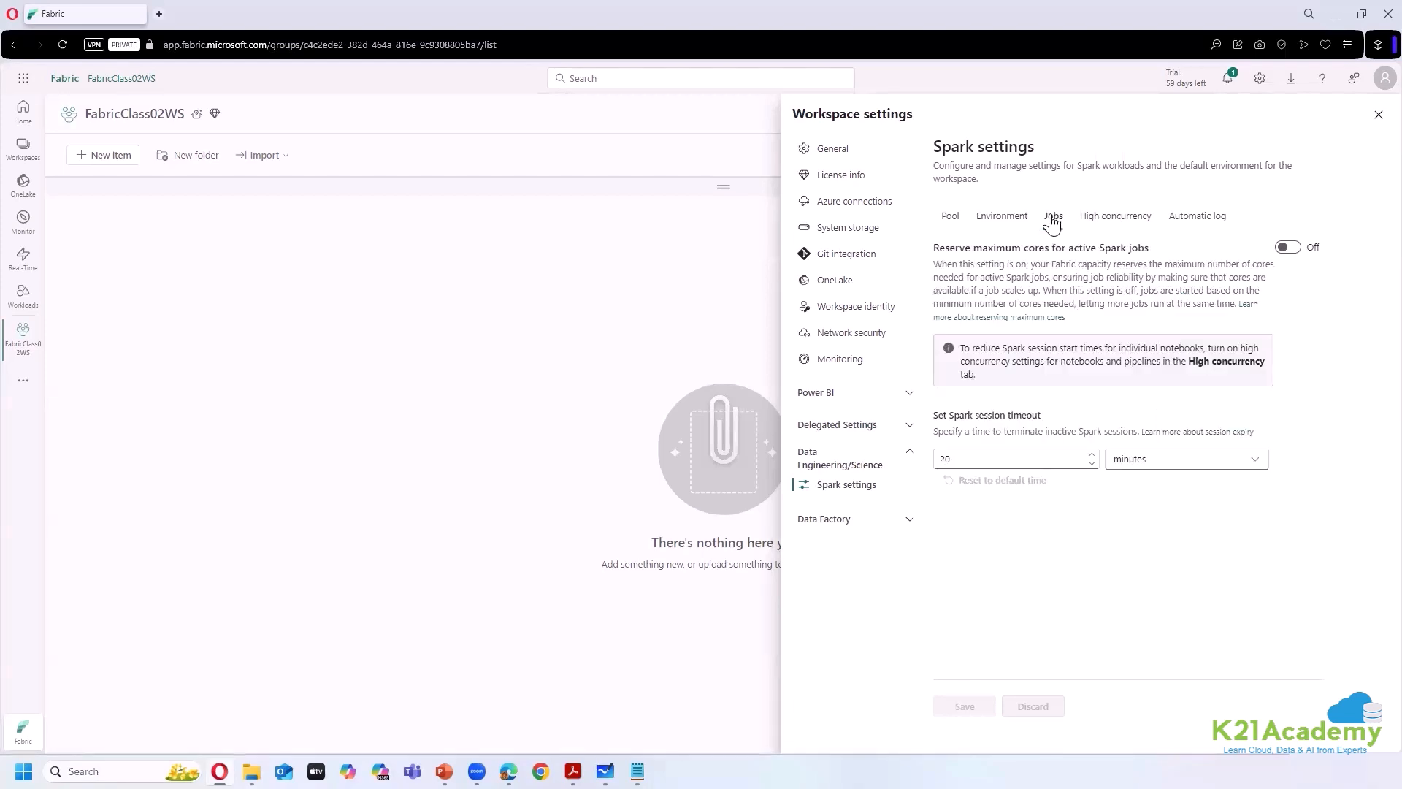
pyautogui.click(1121, 224)
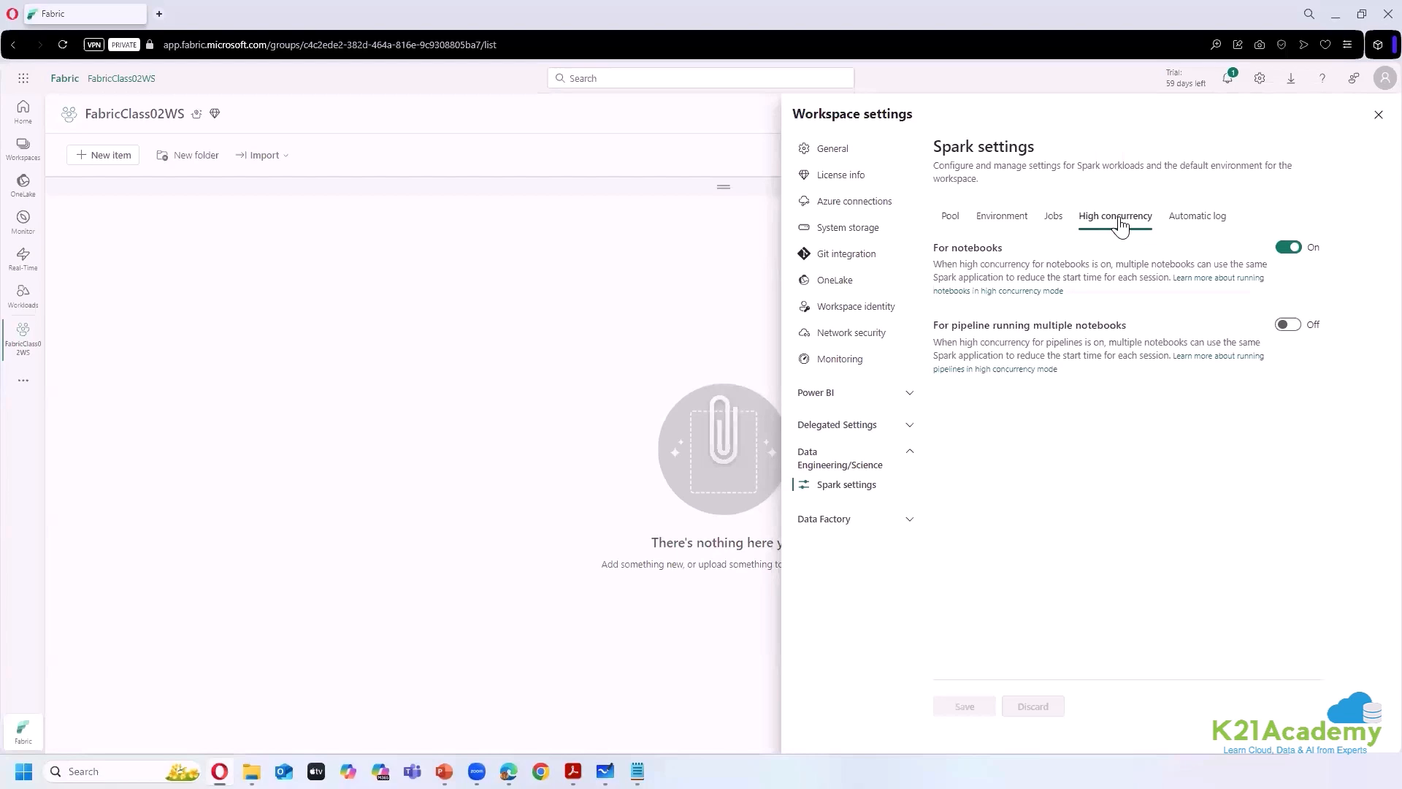
pyautogui.click(1196, 215)
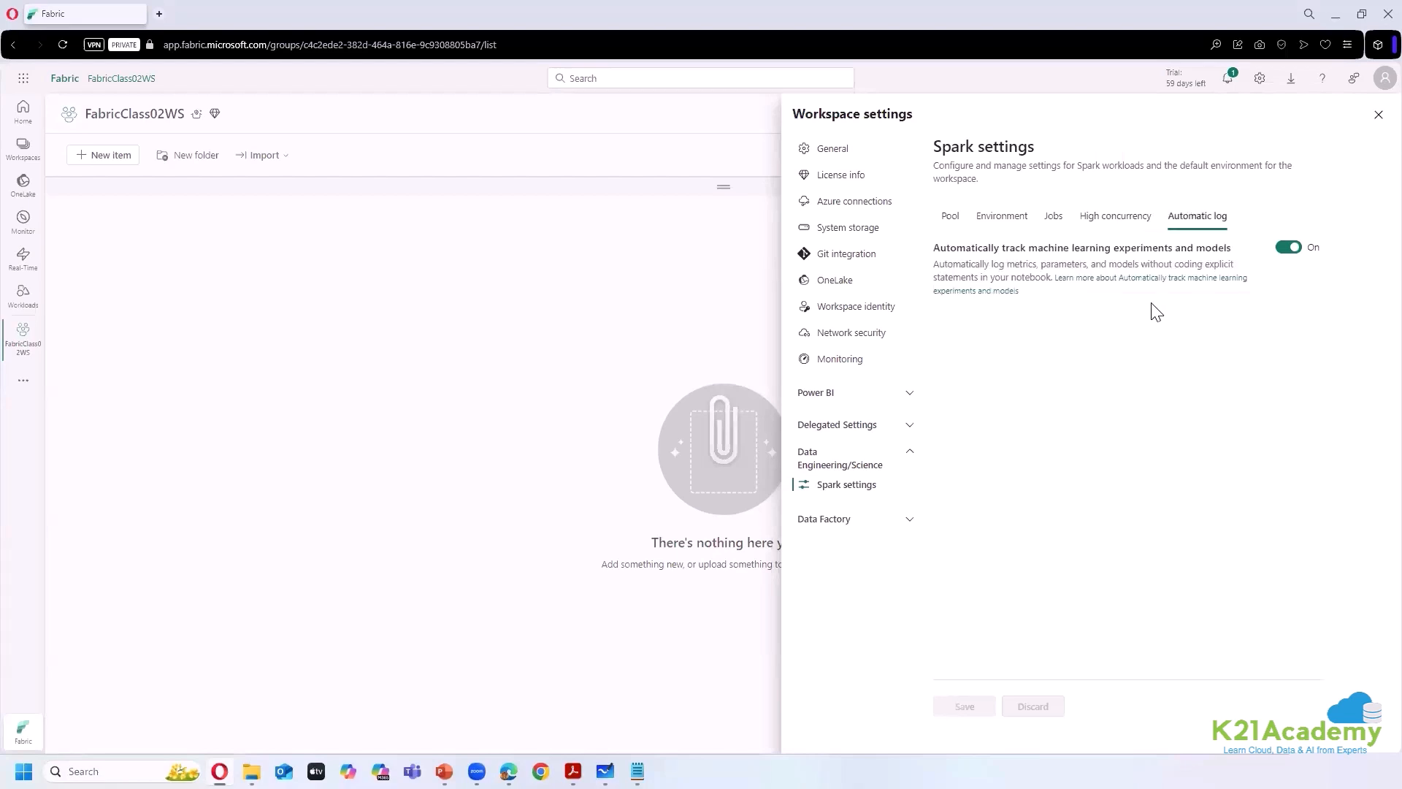
pyautogui.click(950, 216)
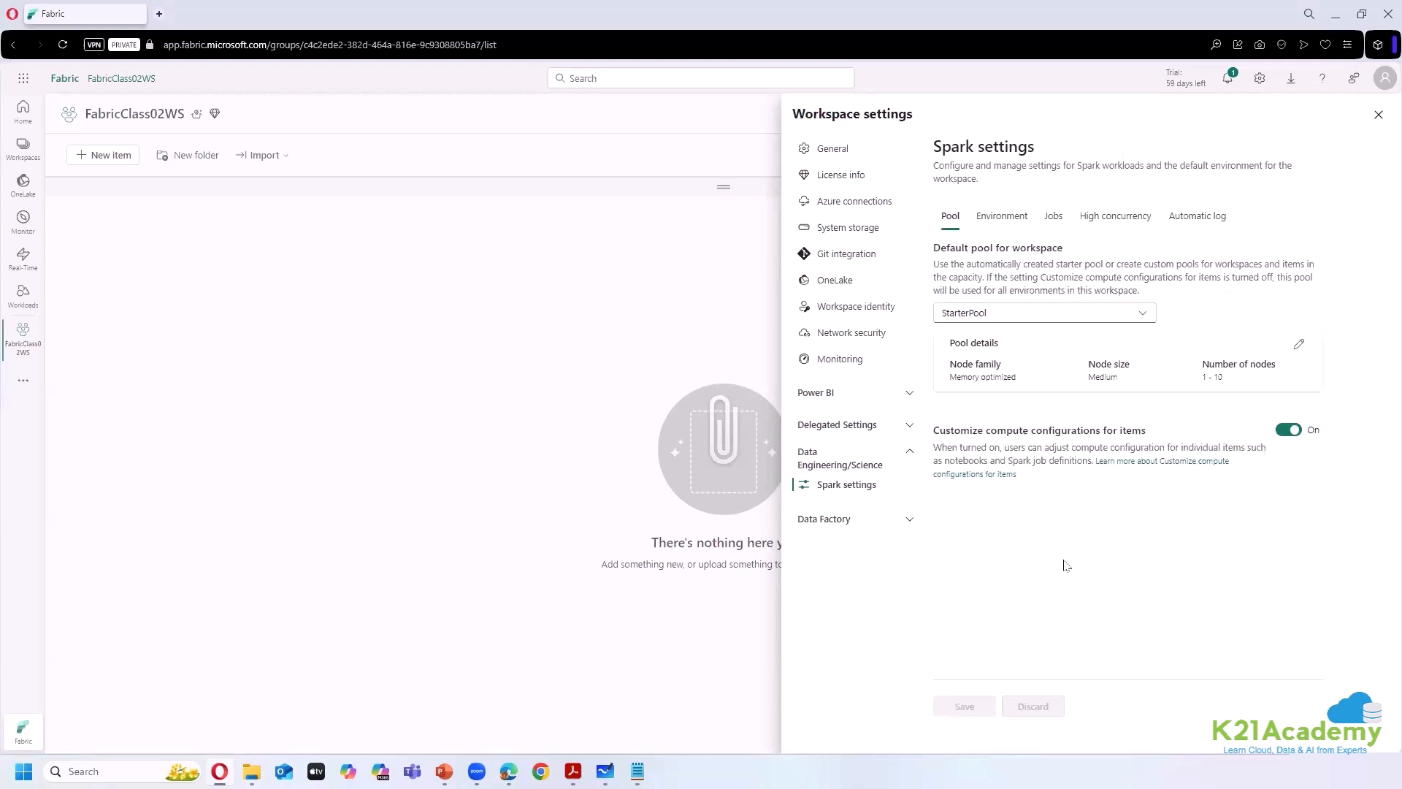
pyautogui.click(1379, 114)
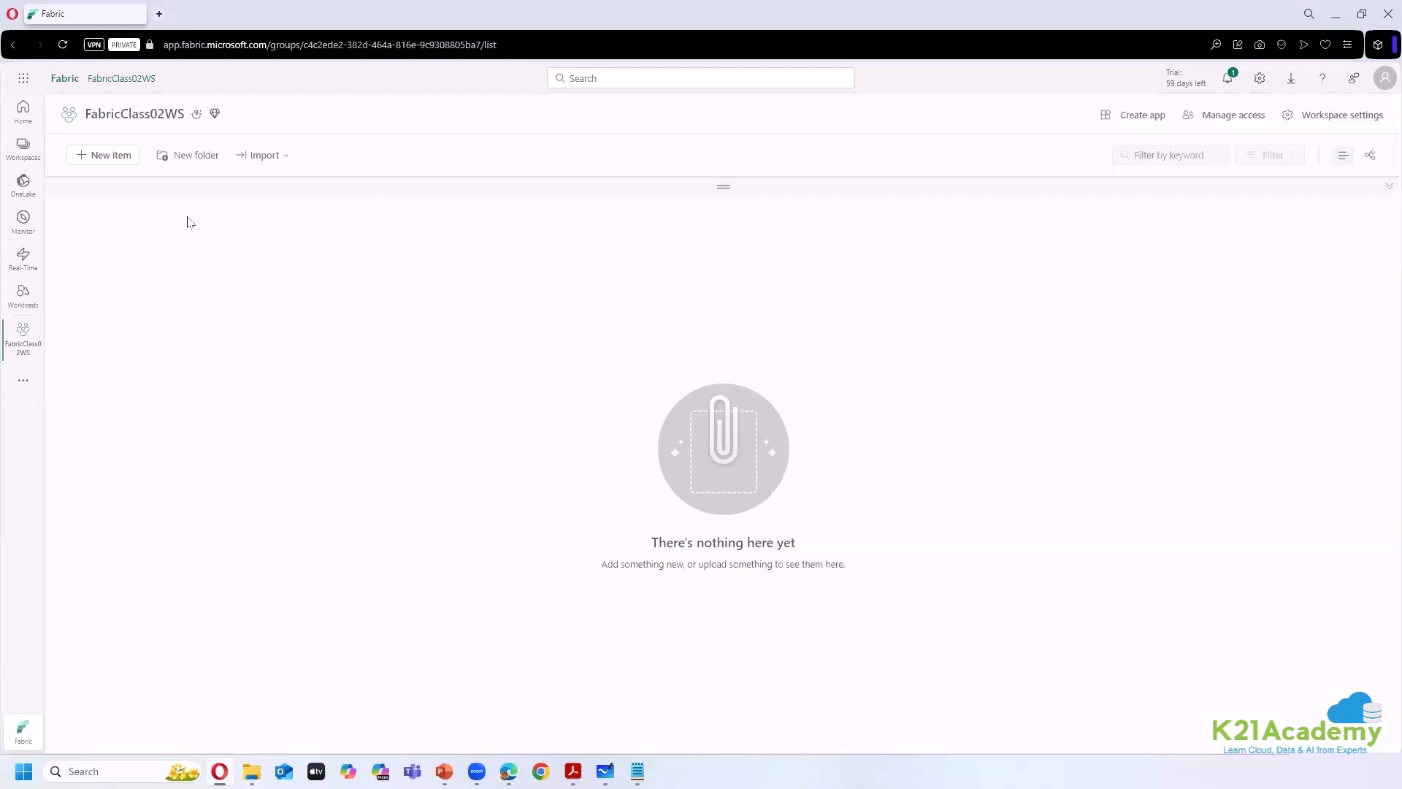
# - Reopen the workspace's Spark settings and change StarterPool's autoscale maximum to 16 nodes
pyautogui.click(1340, 116)
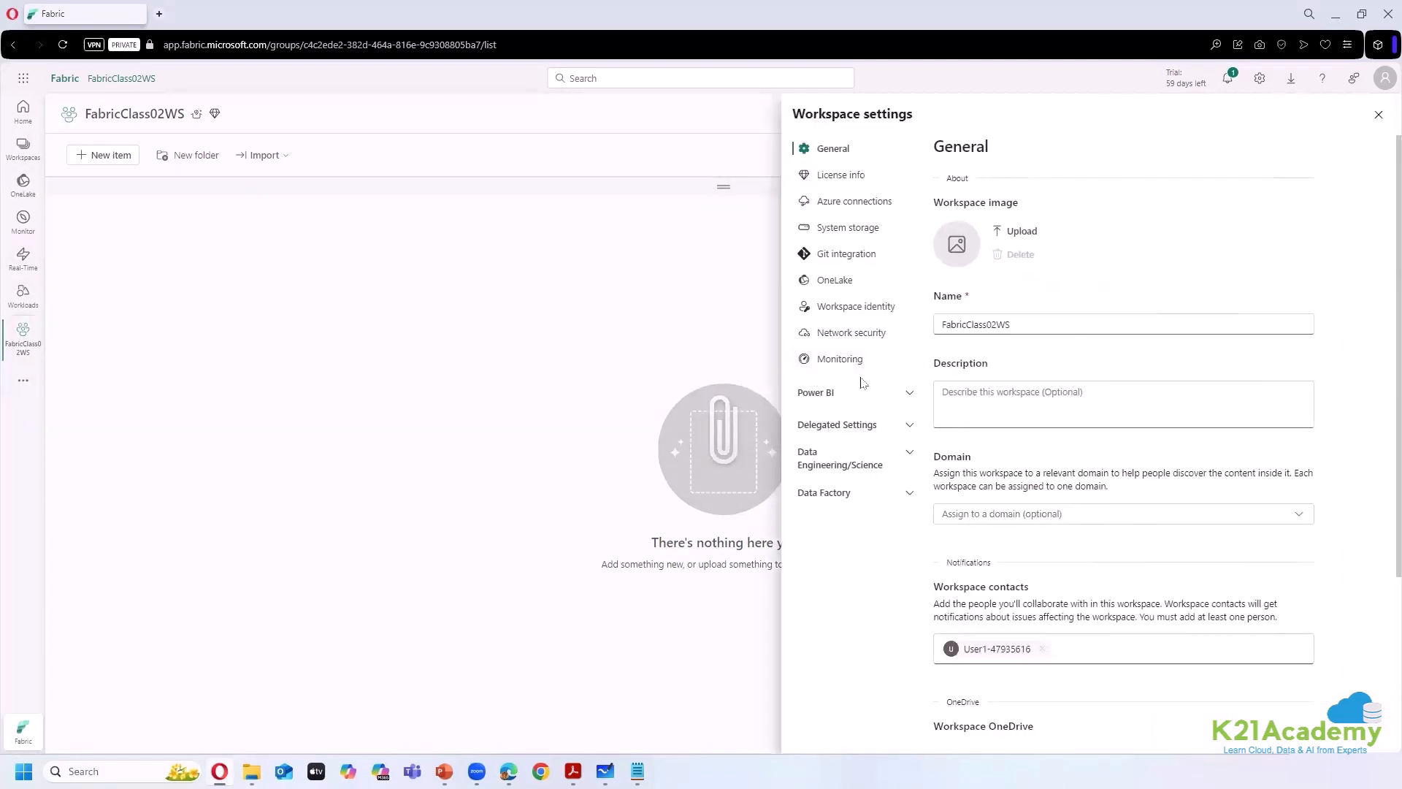
pyautogui.click(849, 464)
pyautogui.click(860, 486)
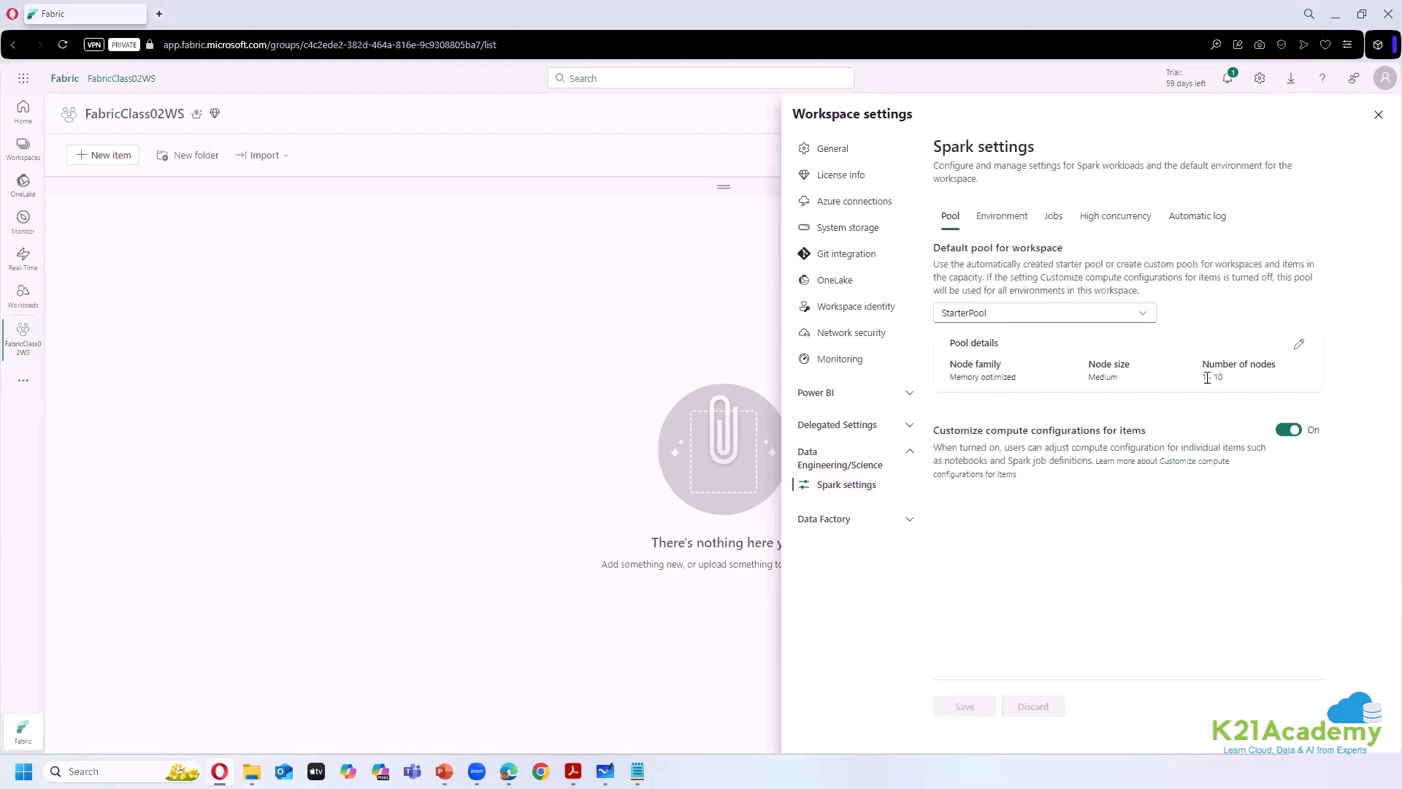
pyautogui.click(1298, 343)
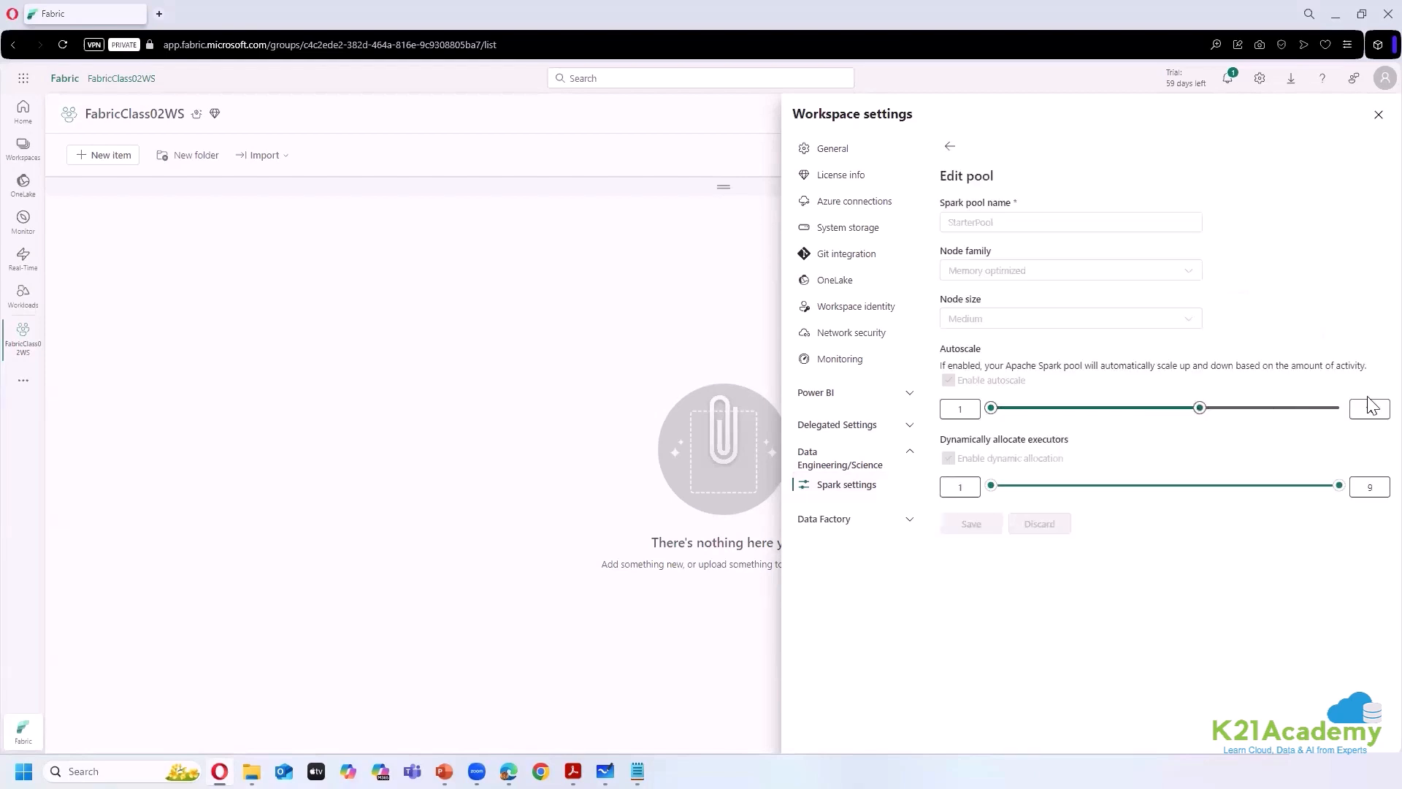
pyautogui.click(980, 529)
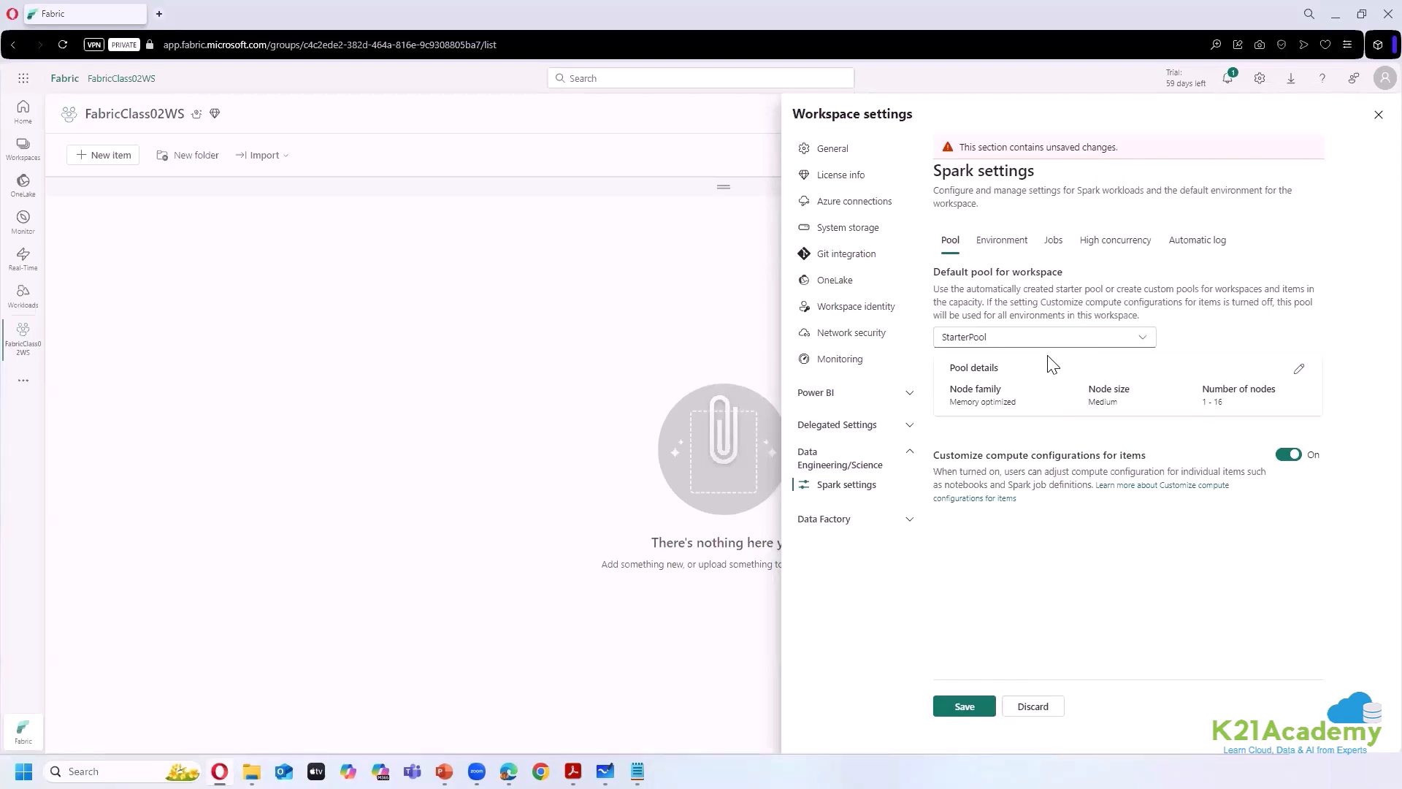
# - Discard the unsaved StarterPool changes and close the workspace settings
pyautogui.click(1048, 708)
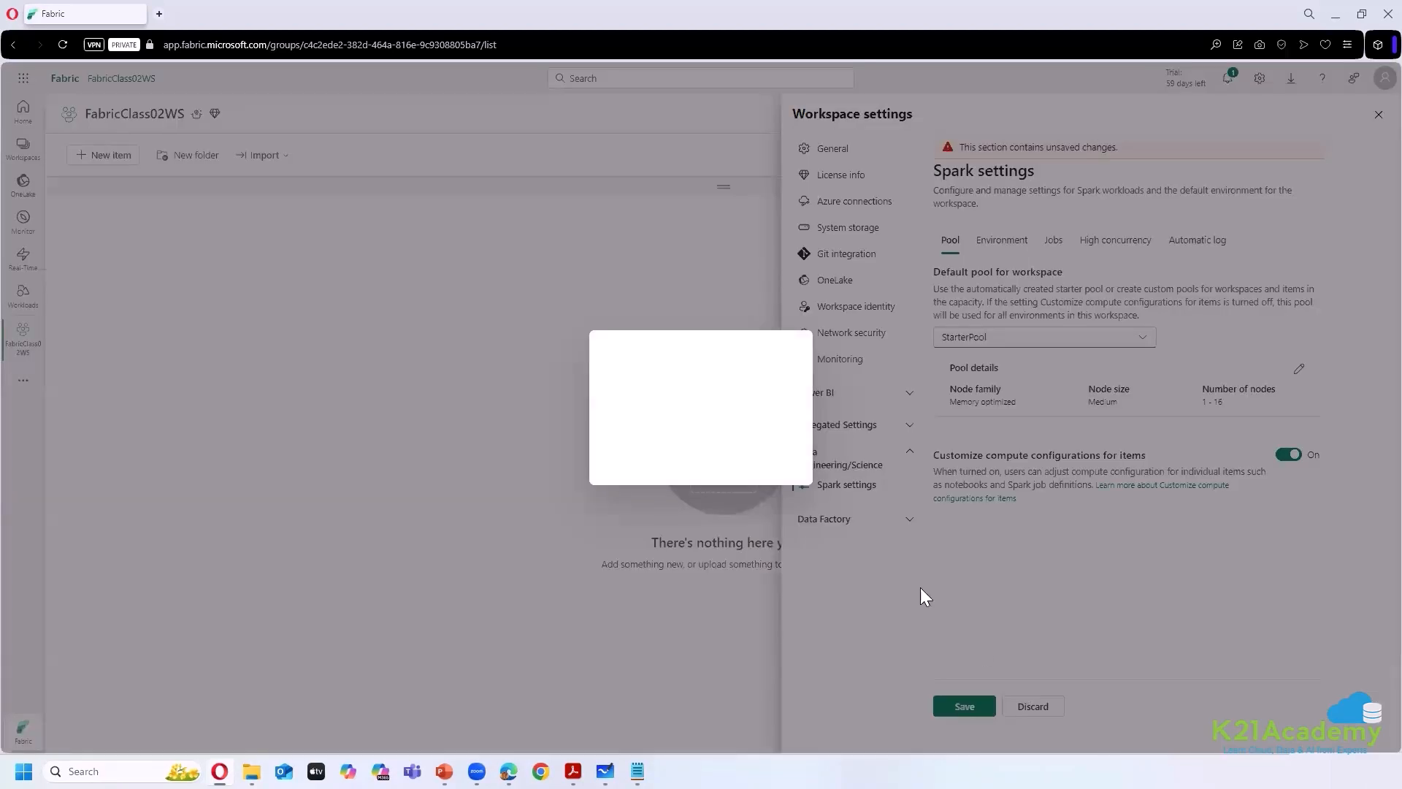
pyautogui.click(730, 469)
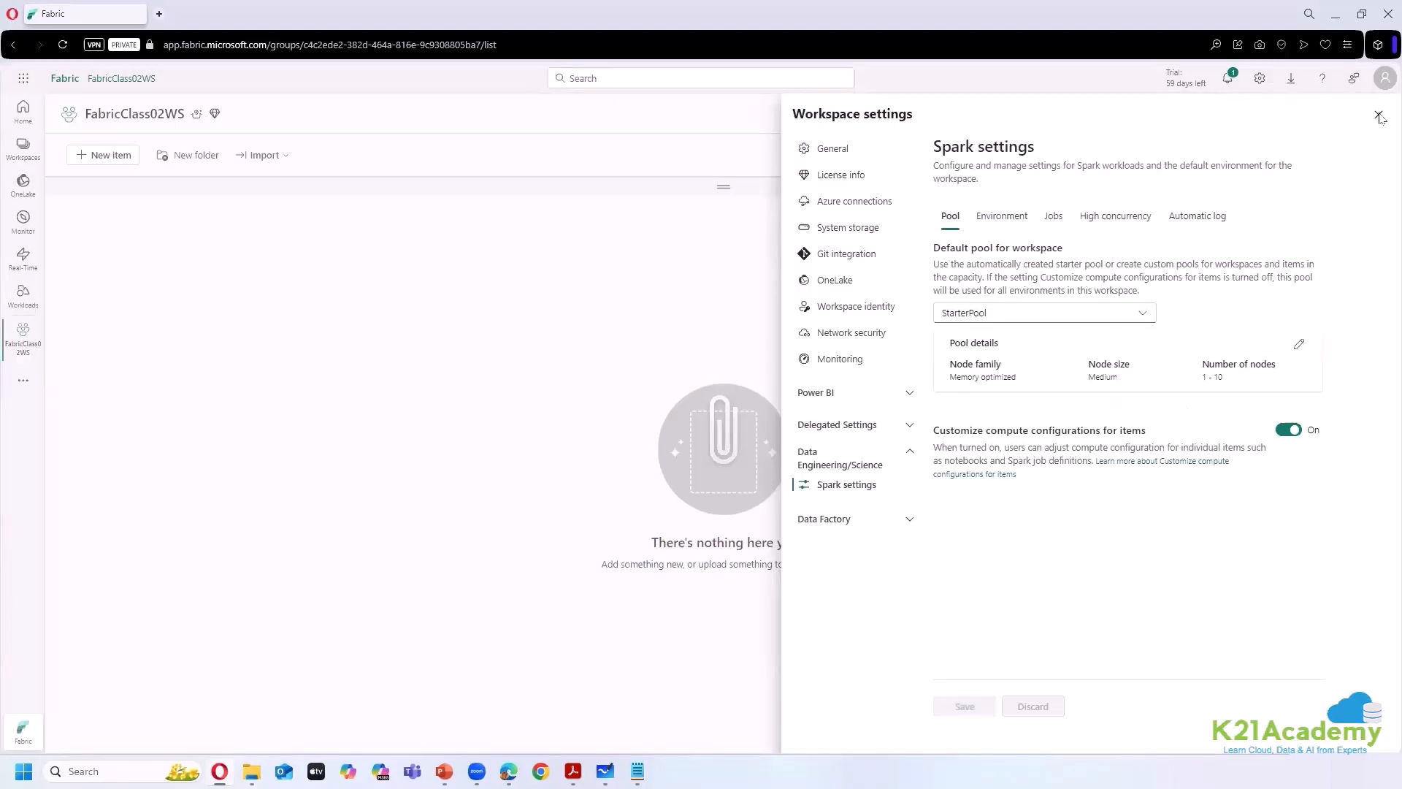
pyautogui.click(1379, 116)
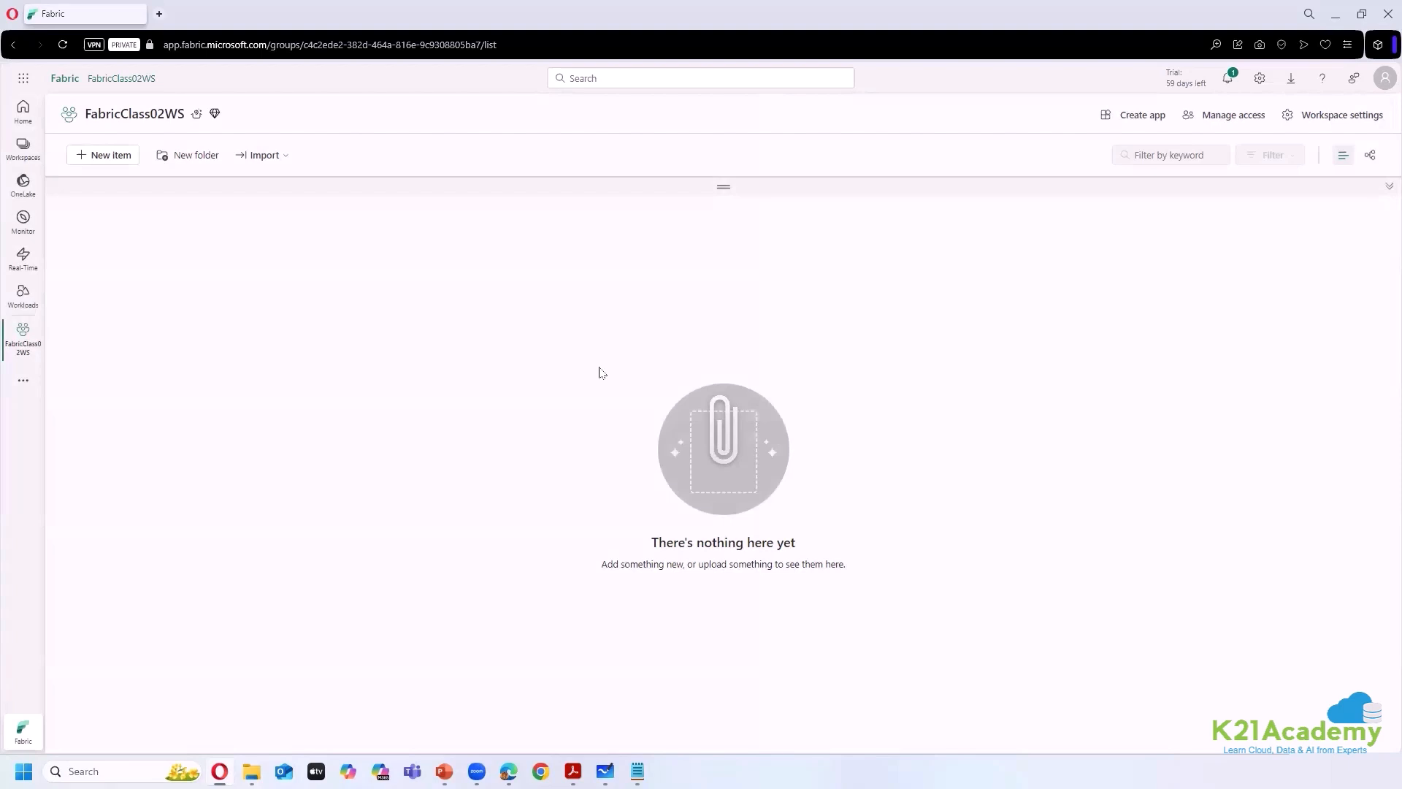
# - Open the page for creating new items in FabricClass02WS and highlight the Spark Job Definition item
pyautogui.click(28, 384)
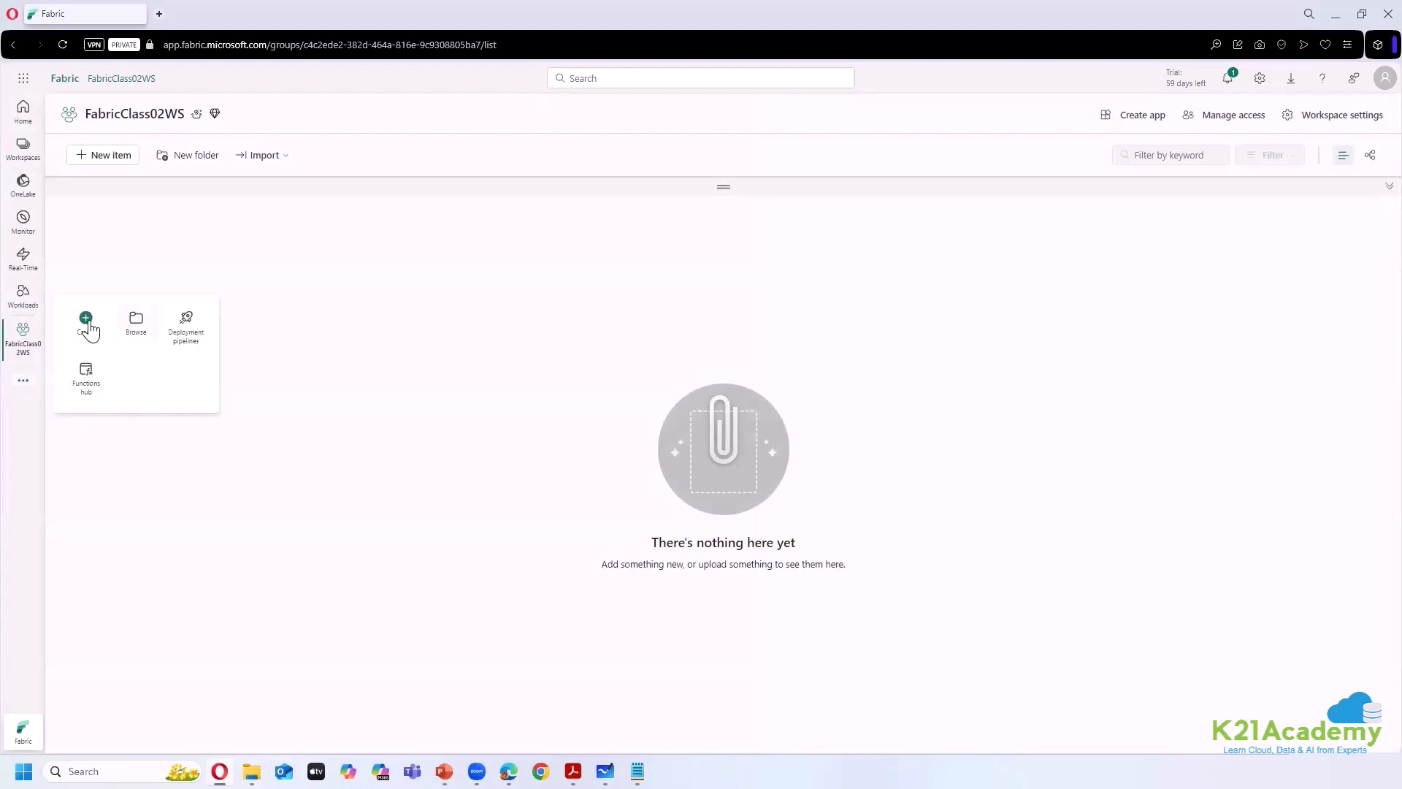
pyautogui.click(89, 329)
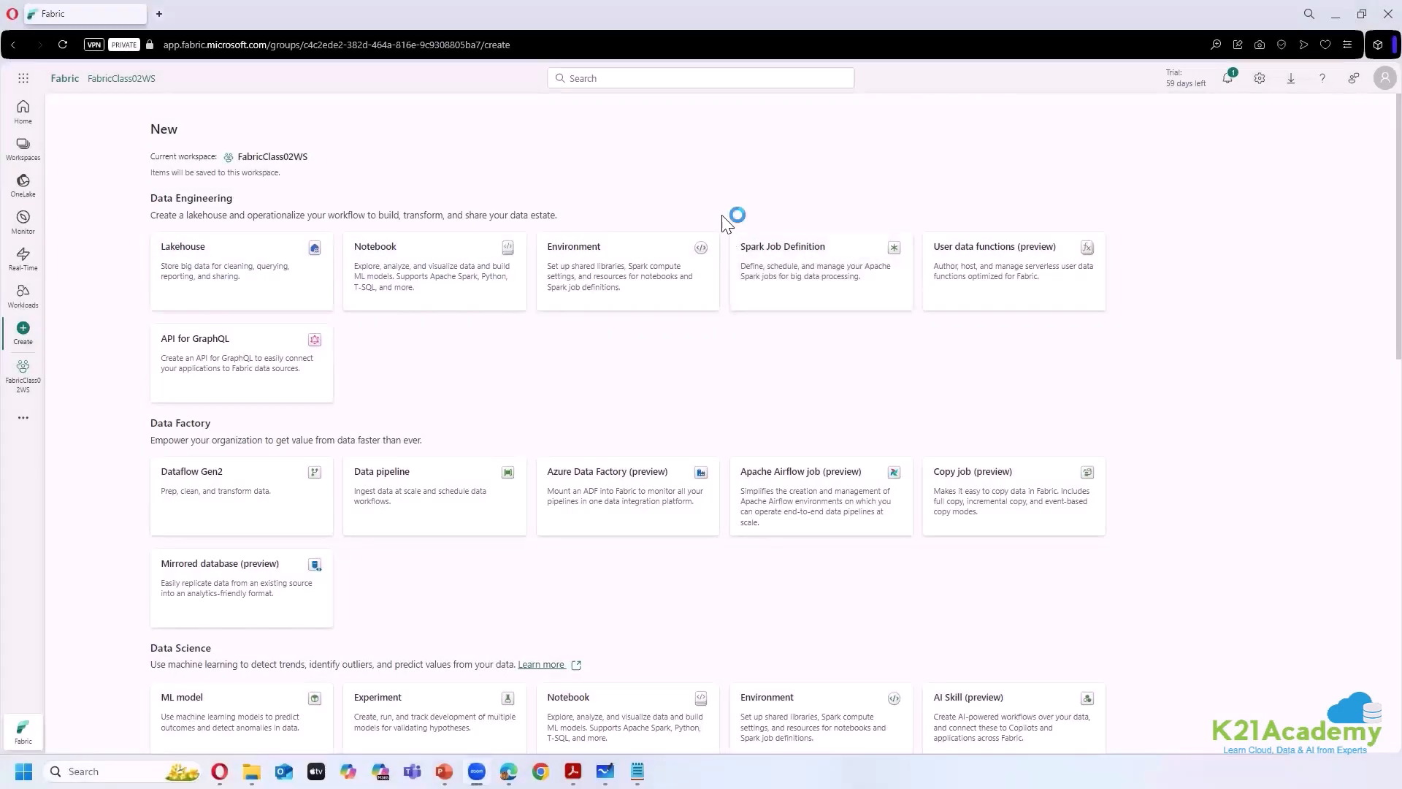
pyautogui.moveTo(722, 215); pyautogui.dragTo(922, 322)
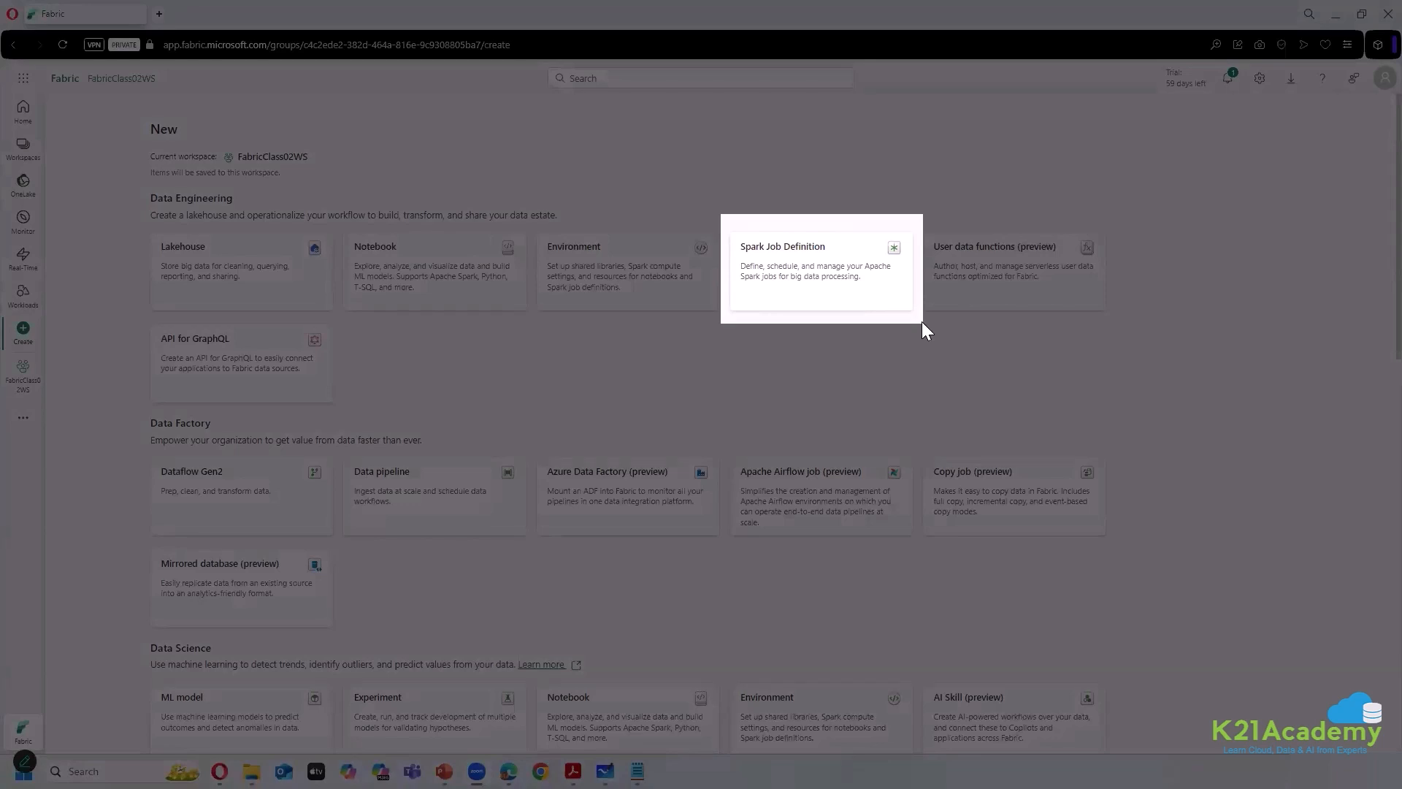
pyautogui.press('Escape')
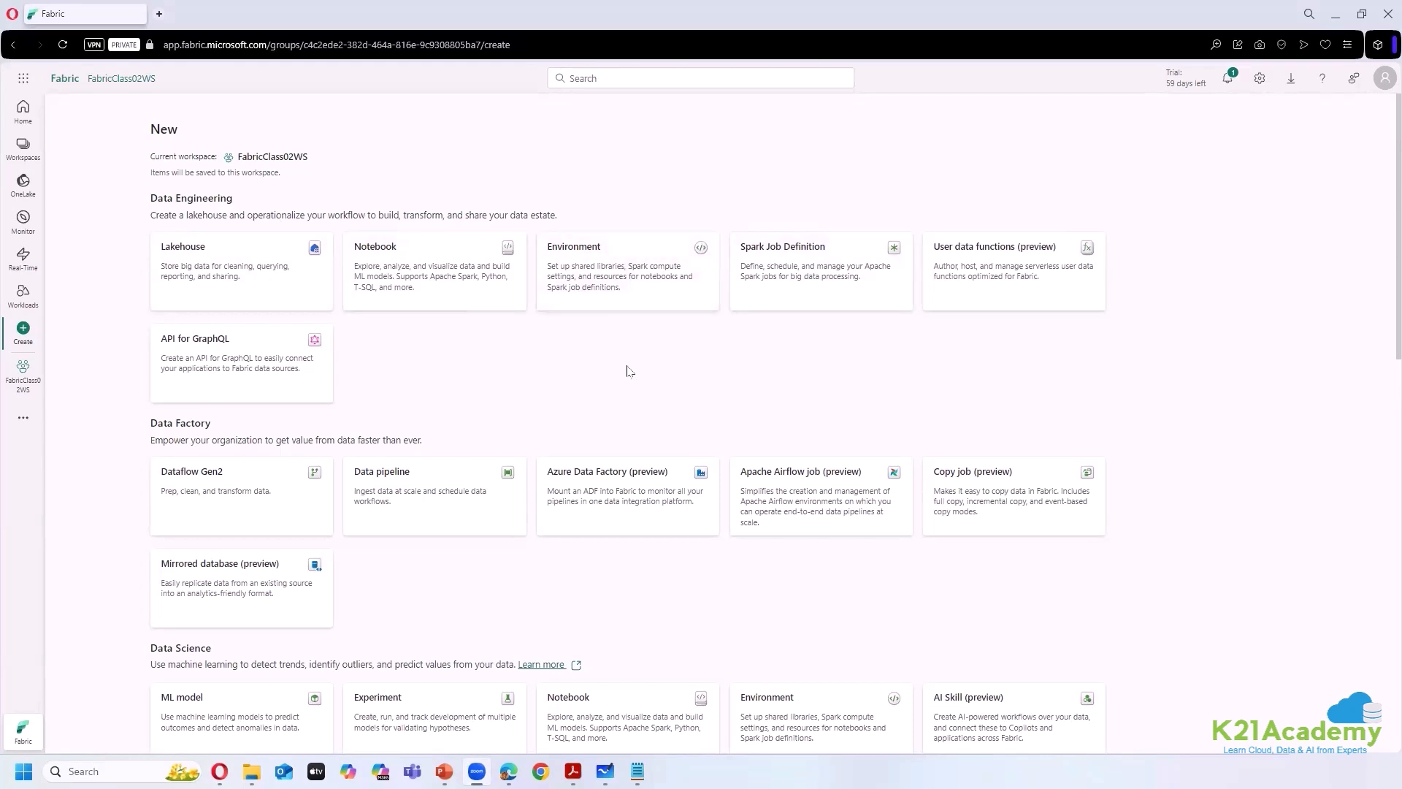
pyautogui.press('super+shift+s')
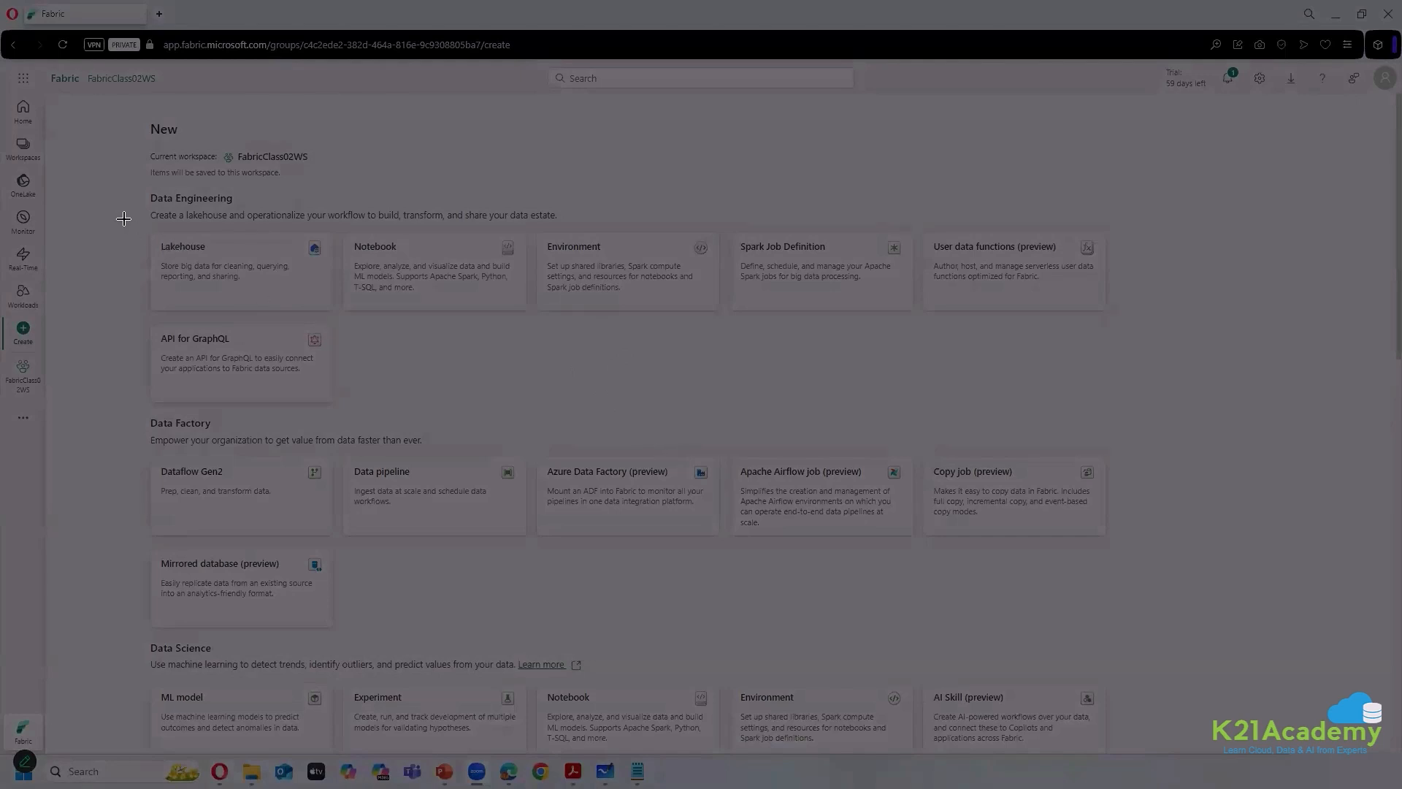
pyautogui.moveTo(152, 324); pyautogui.dragTo(920, 319)
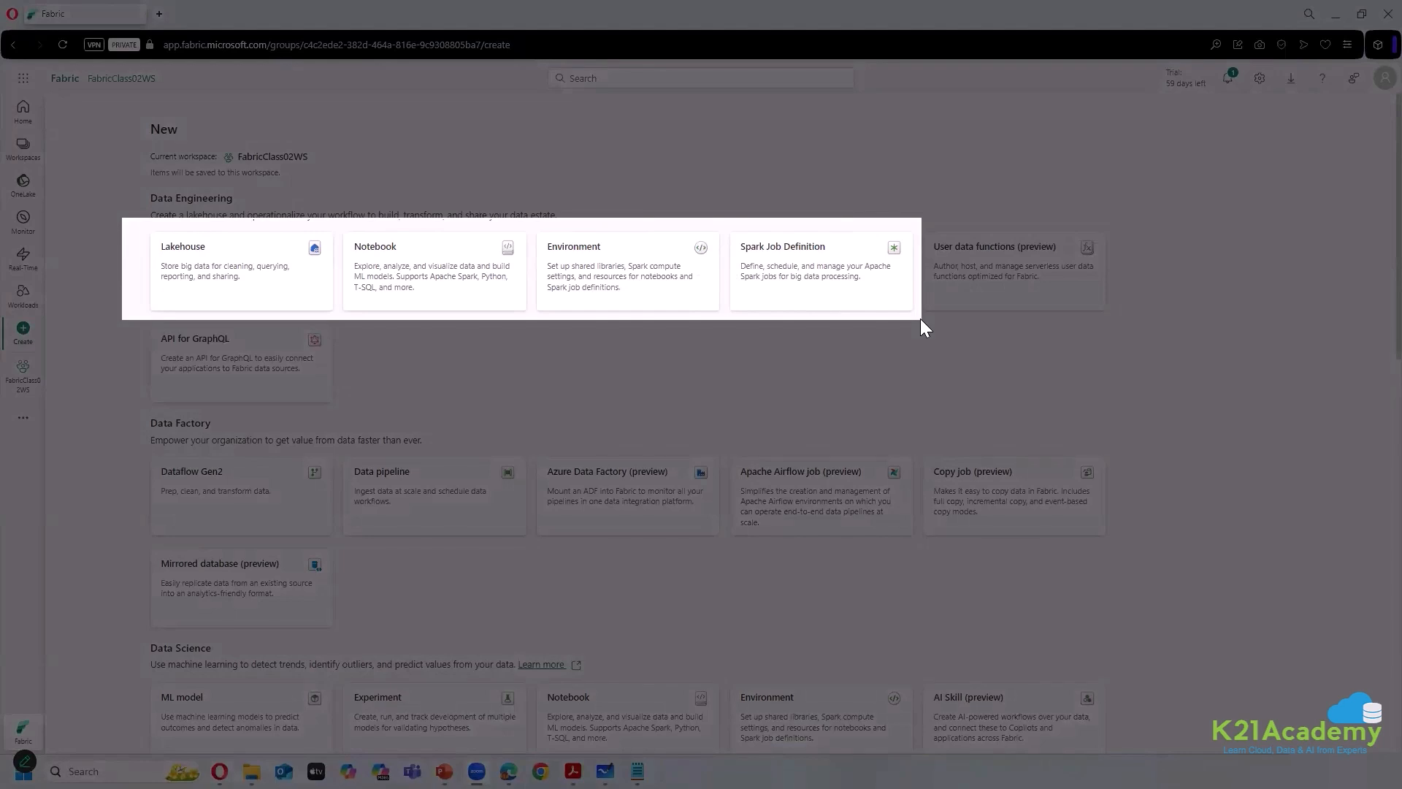
pyautogui.moveTo(920, 319)
pyautogui.mouseDown()
pyautogui.moveTo(406, 291)
pyautogui.moveTo(340, 320)
pyautogui.moveTo(672, 308)
pyautogui.moveTo(727, 330)
pyautogui.moveTo(777, 304)
pyautogui.moveTo(926, 318)
pyautogui.moveTo(910, 317)
pyautogui.mouseUp()
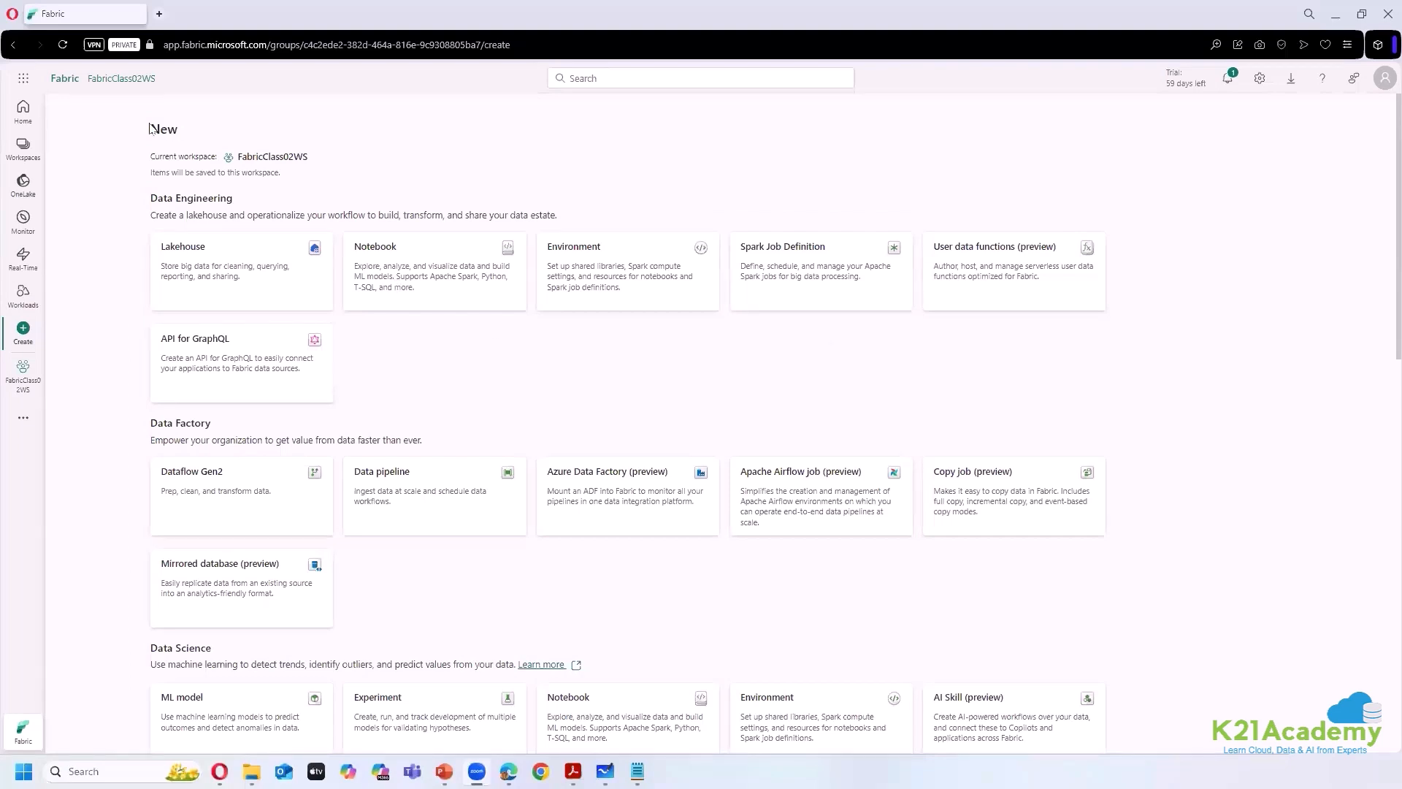
pyautogui.click(290, 504)
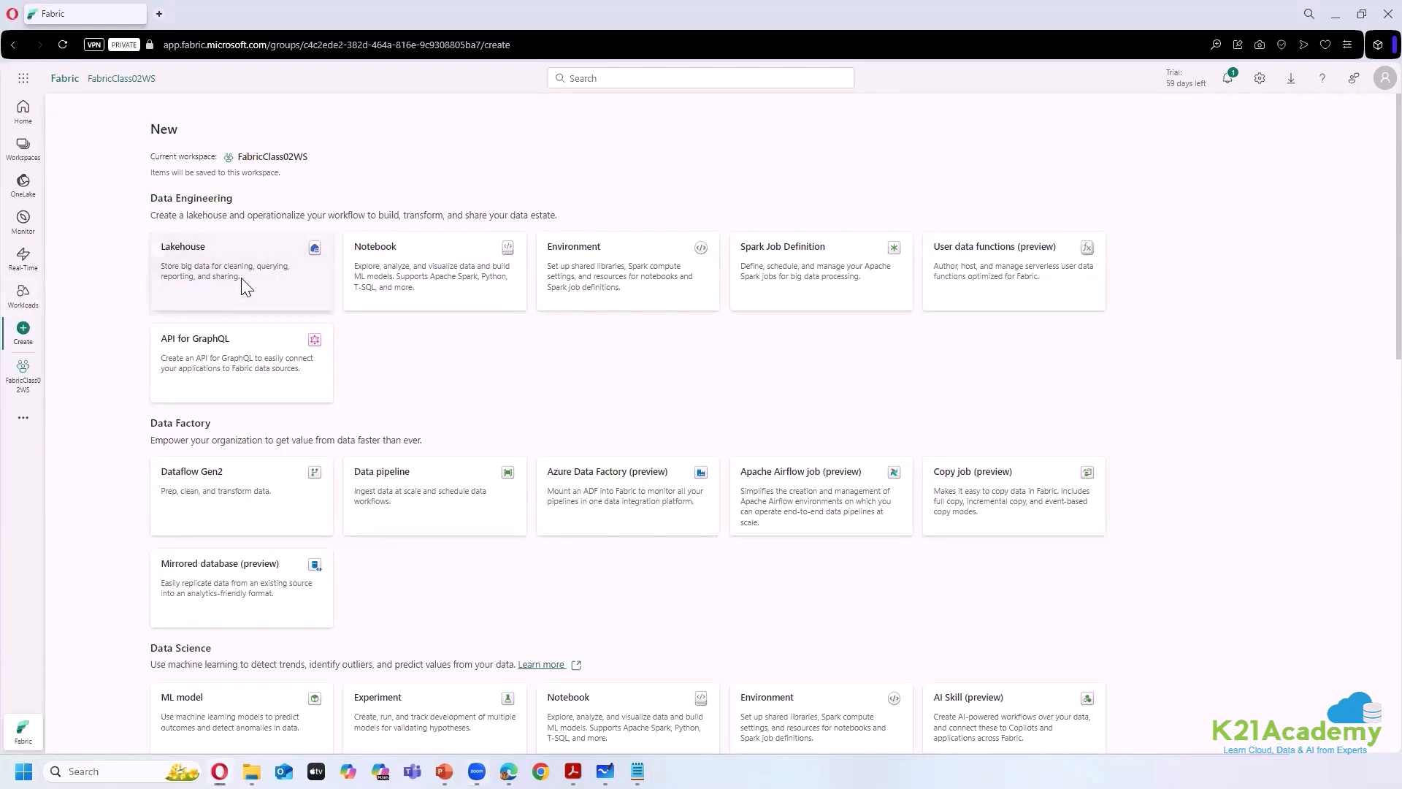
# - Create a lakehouse named SparkDemoLakehouse with lakehouse schemas enabled and dismiss the T-SQL tip
pyautogui.click(241, 279)
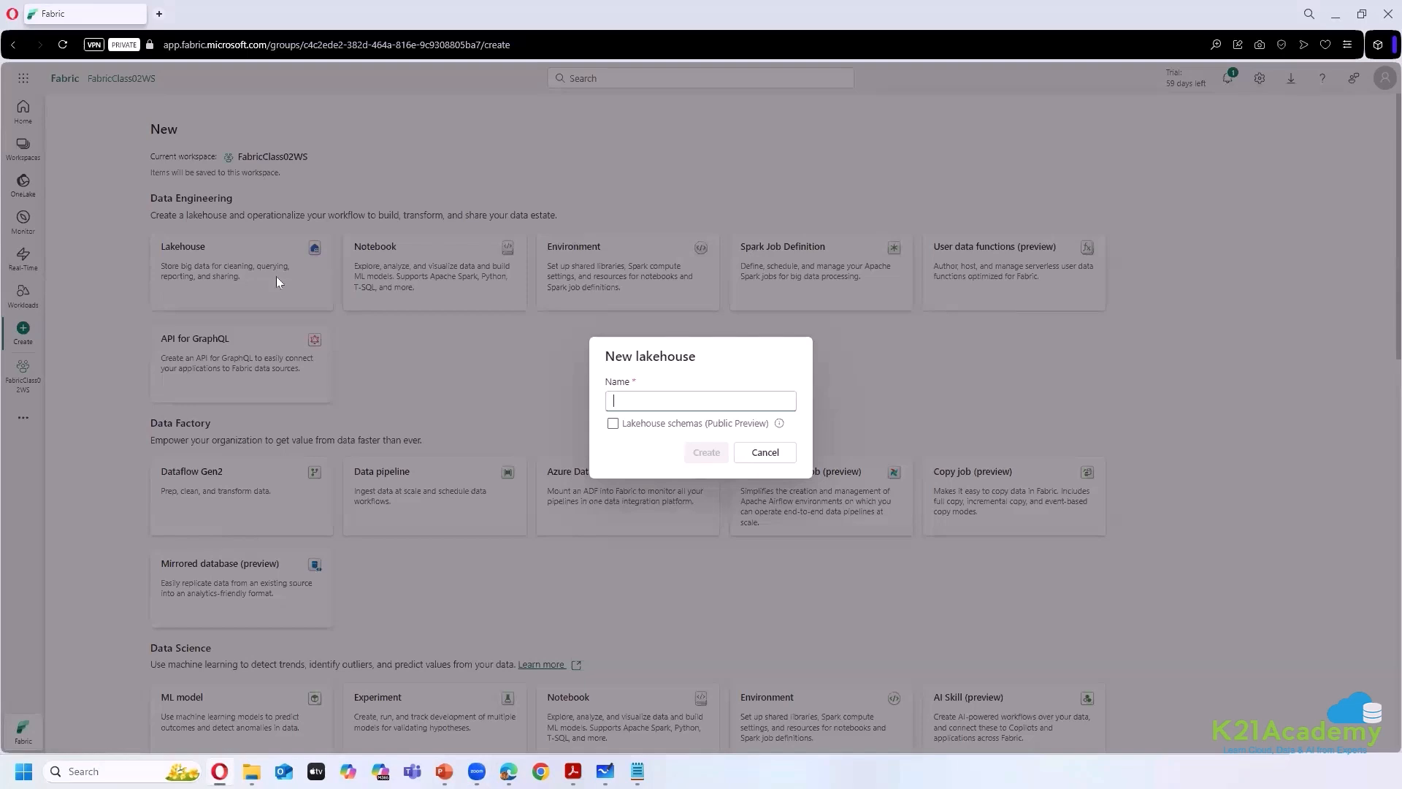
pyautogui.write('Spar')
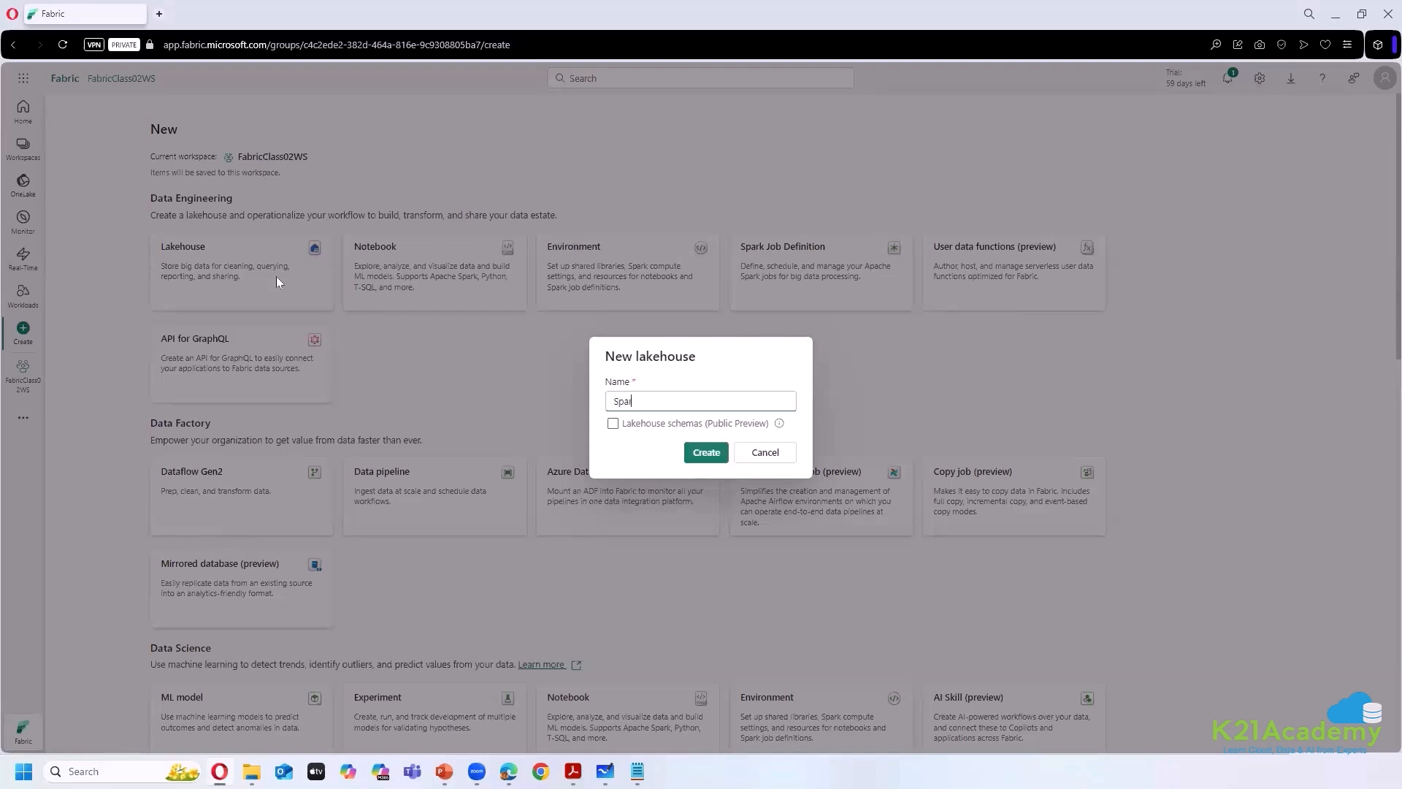
pyautogui.write('kDemoLakehouse')
pyautogui.click(613, 424)
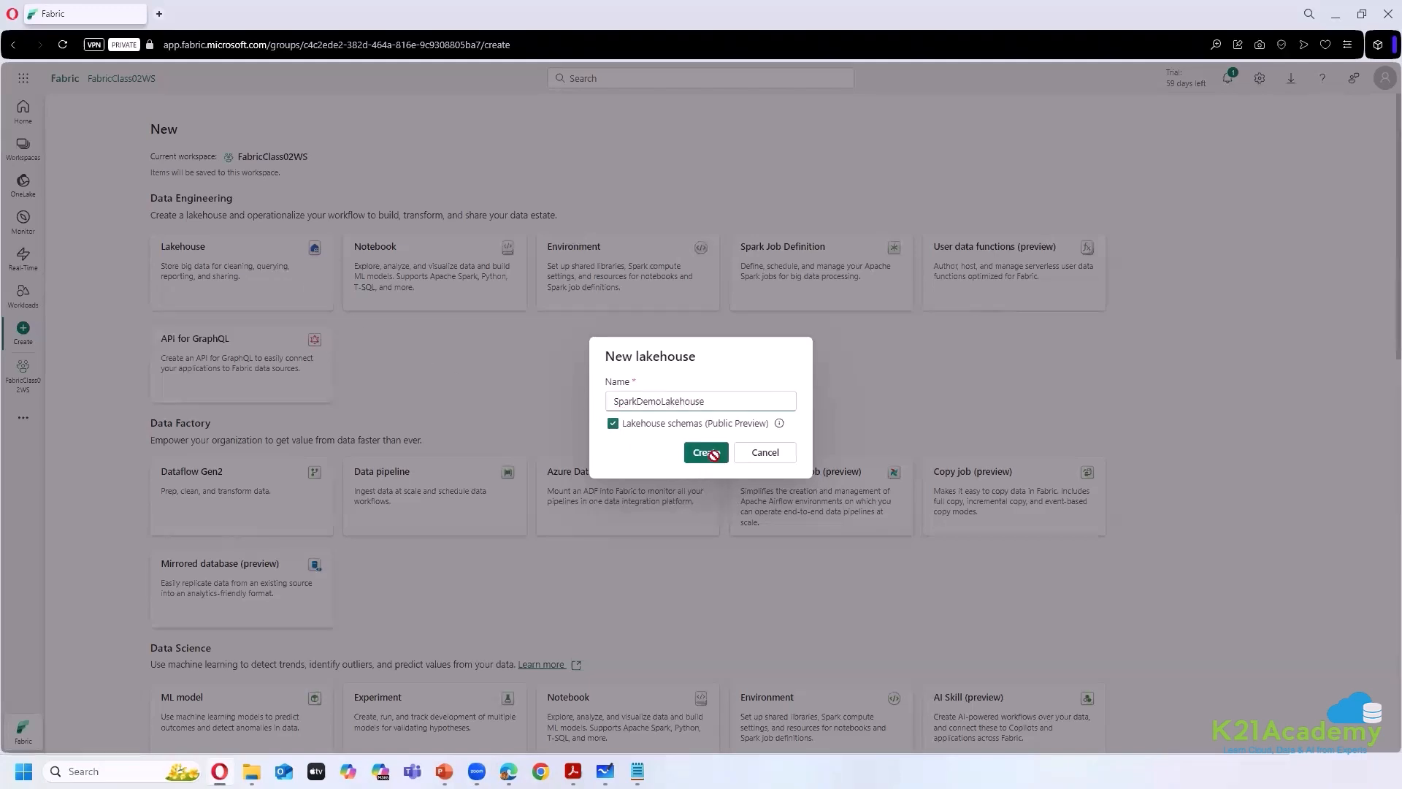
pyautogui.click(705, 453)
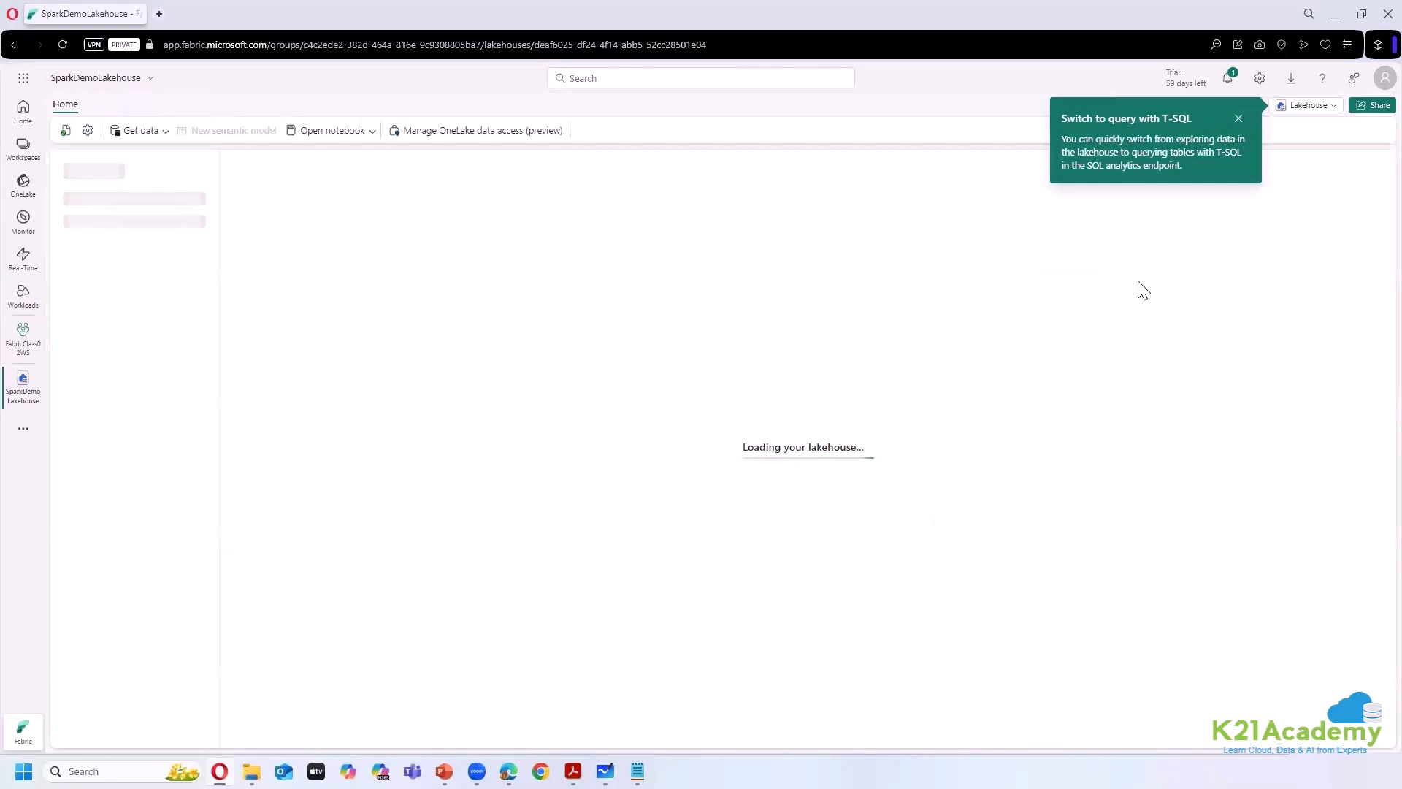
pyautogui.click(1238, 118)
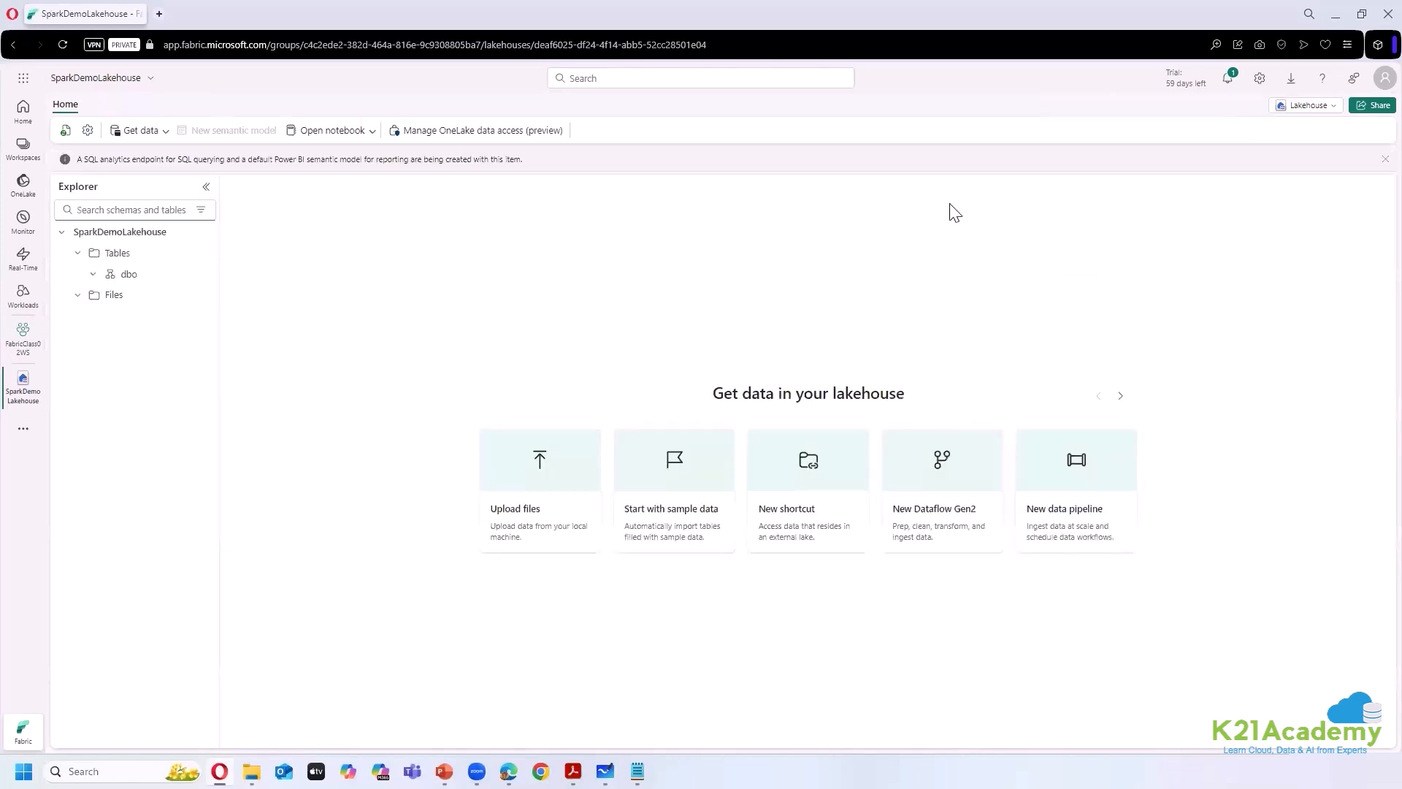
pyautogui.click(165, 132)
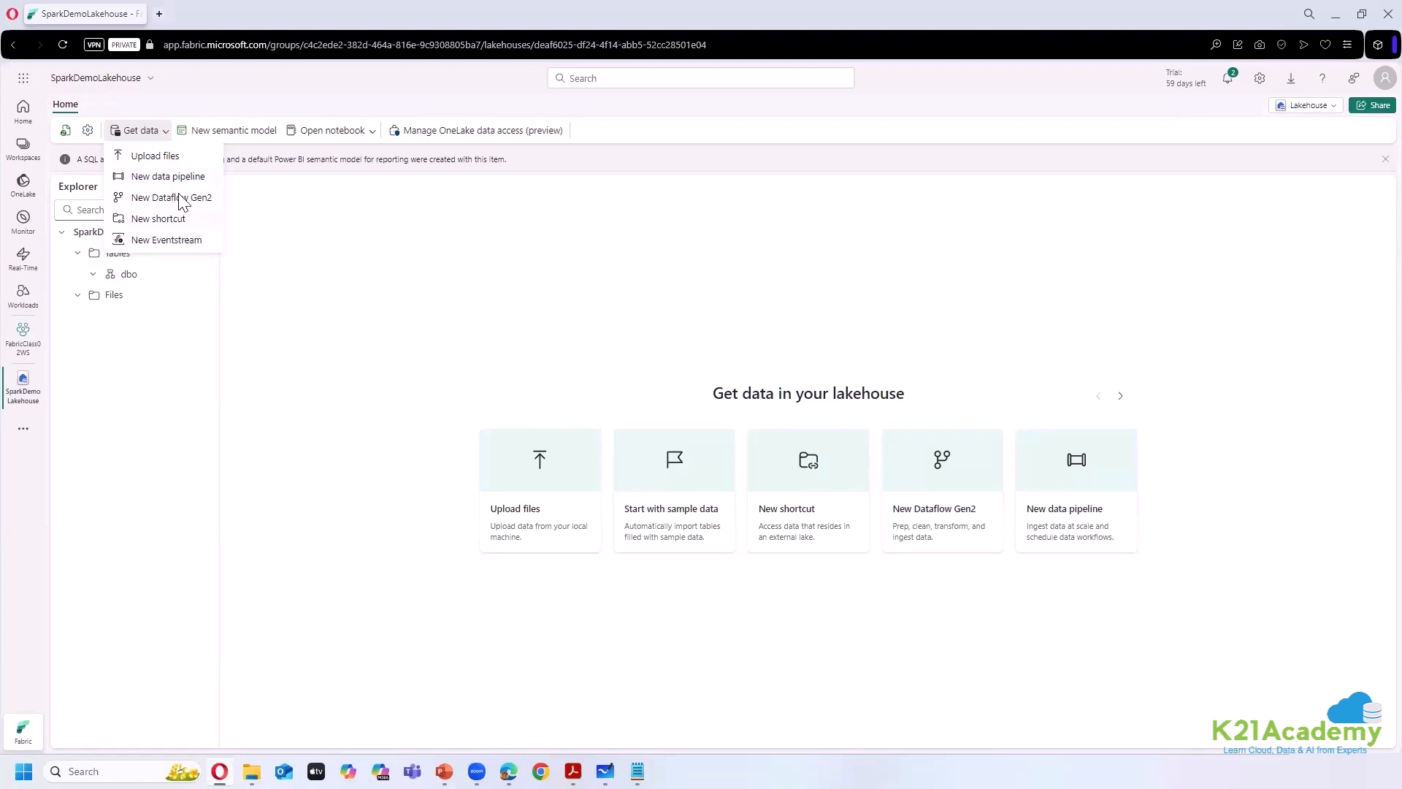
pyautogui.click(187, 157)
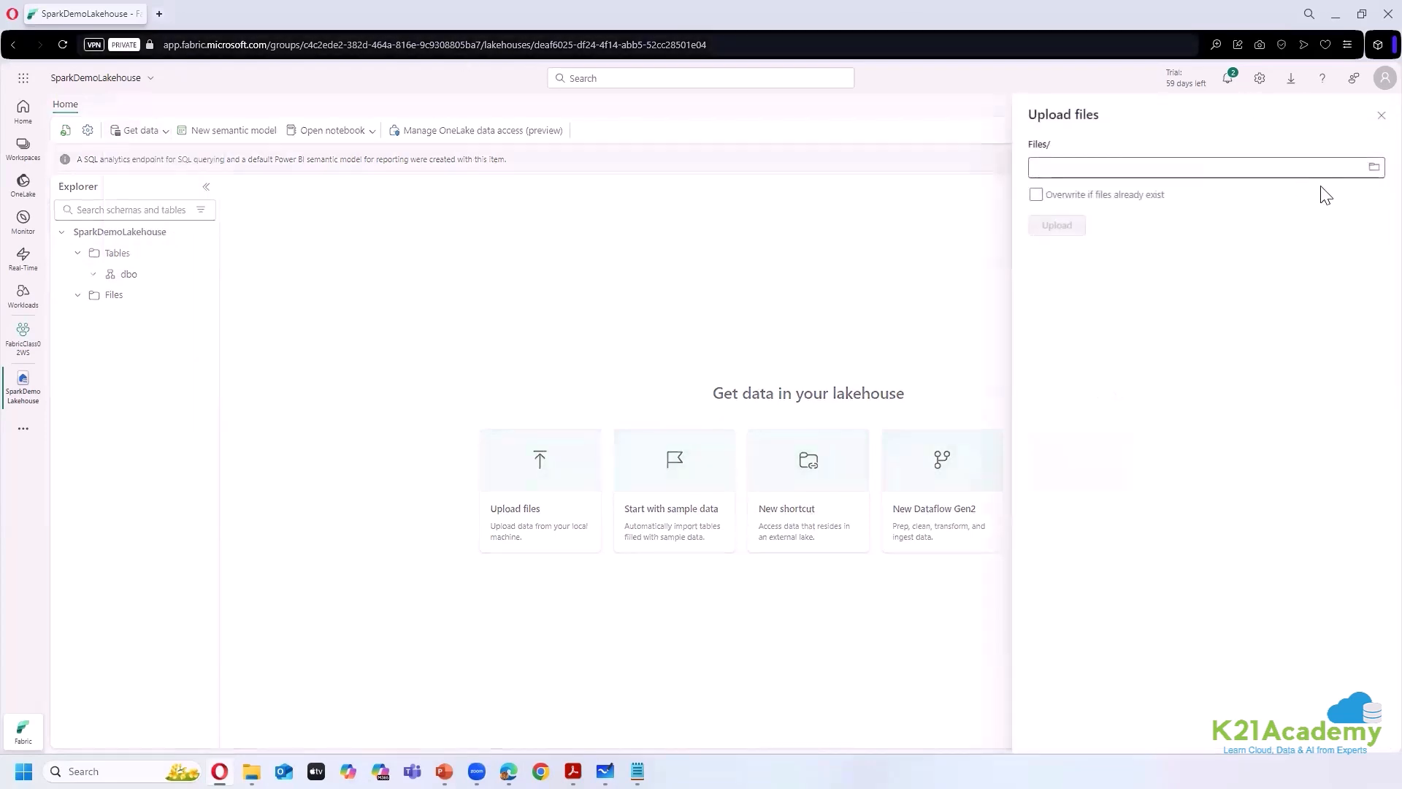
pyautogui.click(1377, 117)
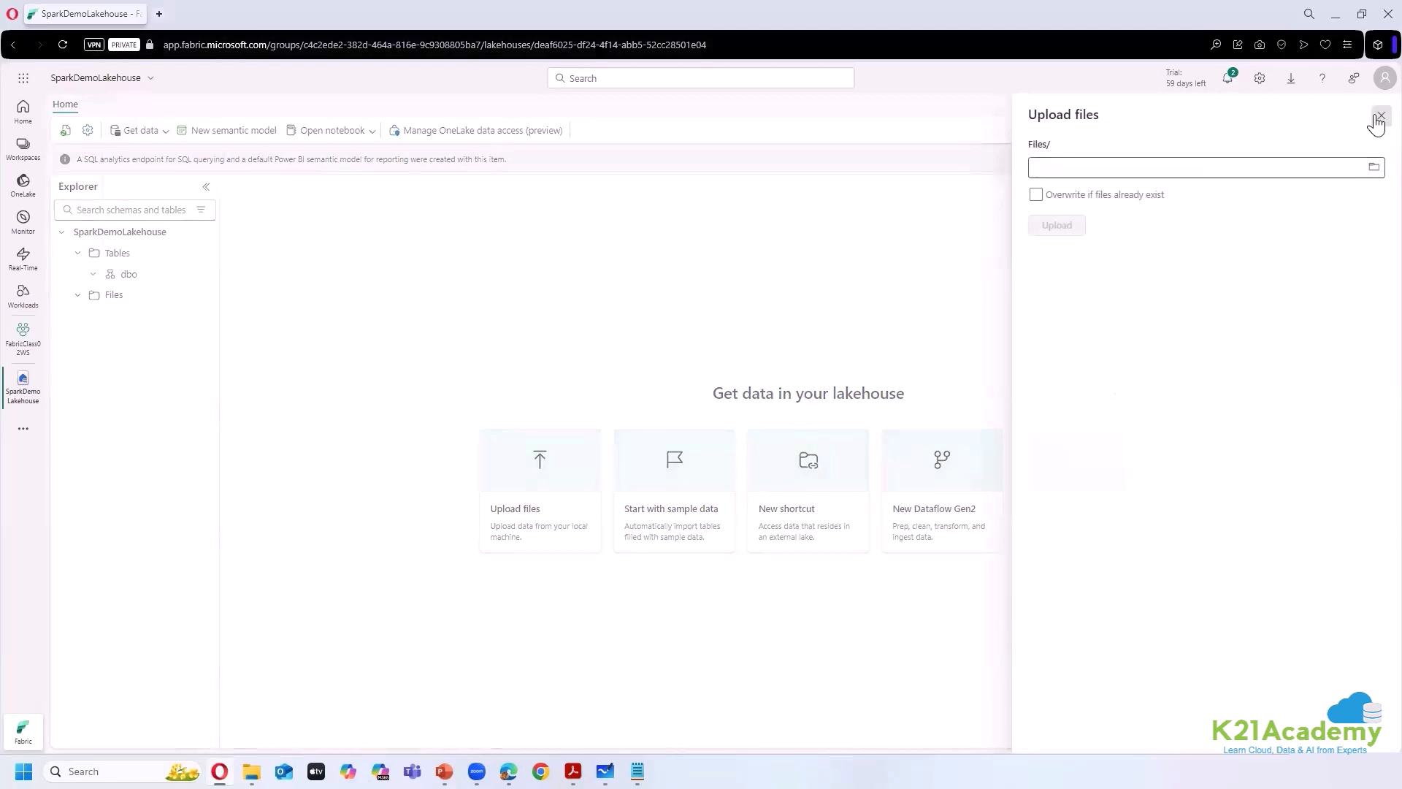
# - Set up a folder upload to the lakehouse's Files section, choosing the orders folder from Documents > LakeHouseData
pyautogui.click(78, 295)
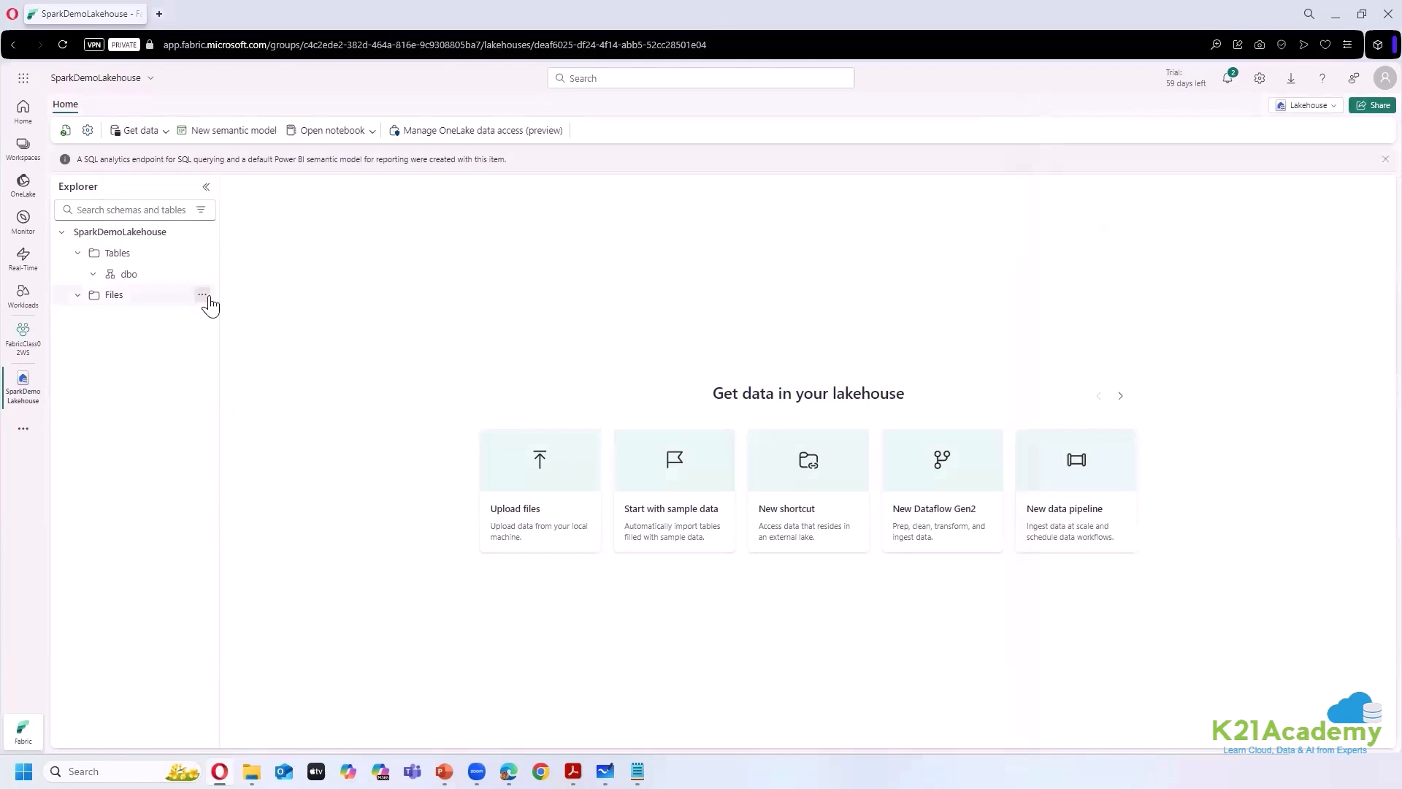
pyautogui.click(202, 295)
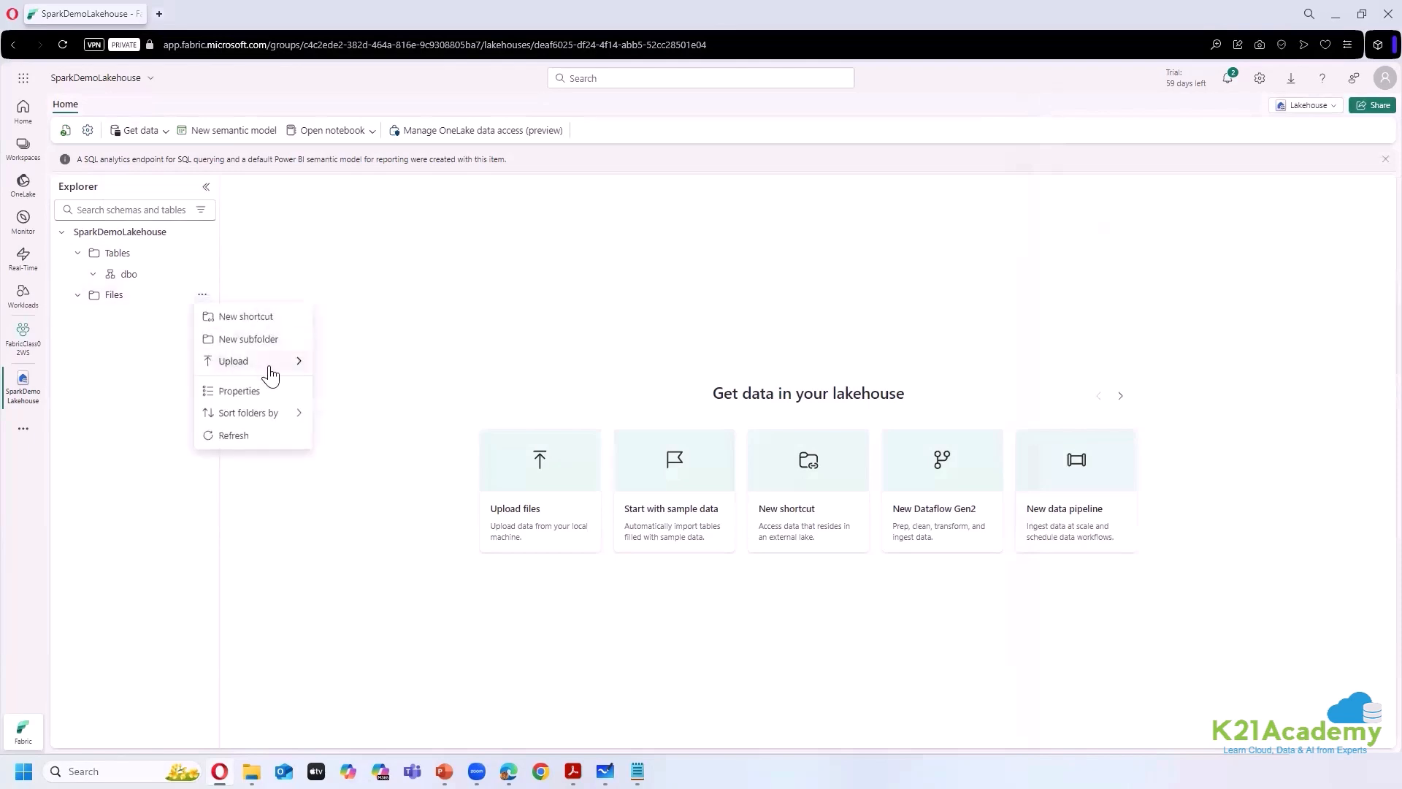
pyautogui.moveTo(270, 373)
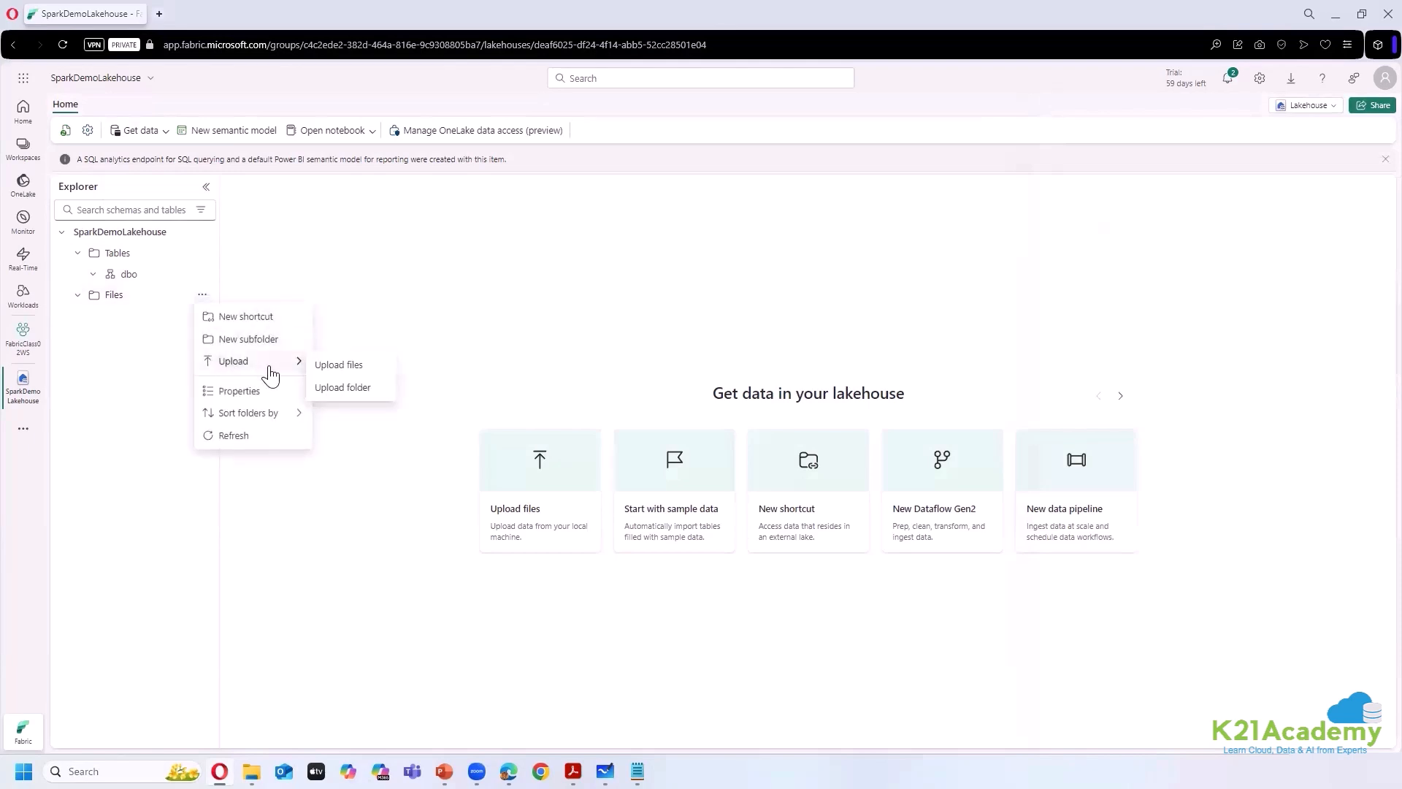
pyautogui.click(353, 390)
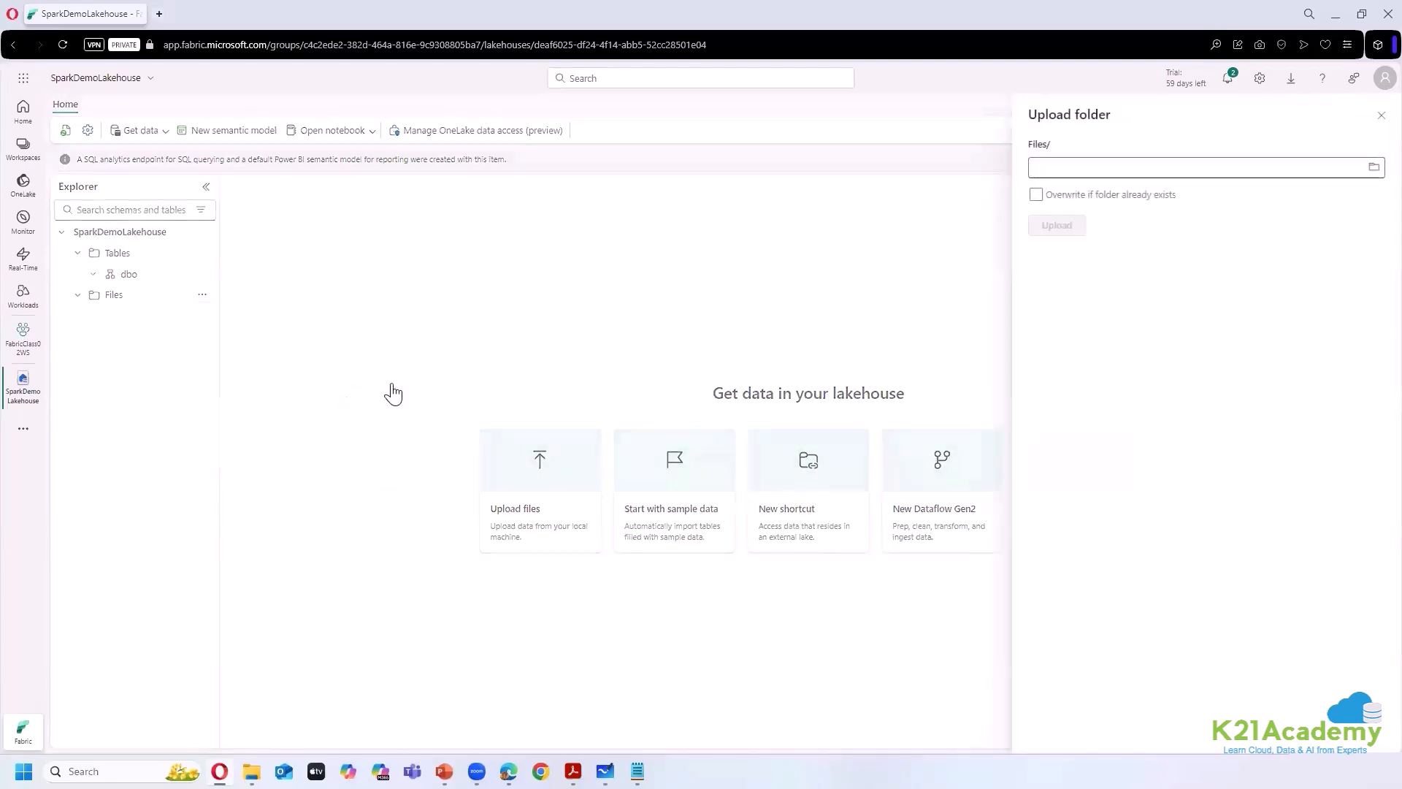
pyautogui.click(1374, 168)
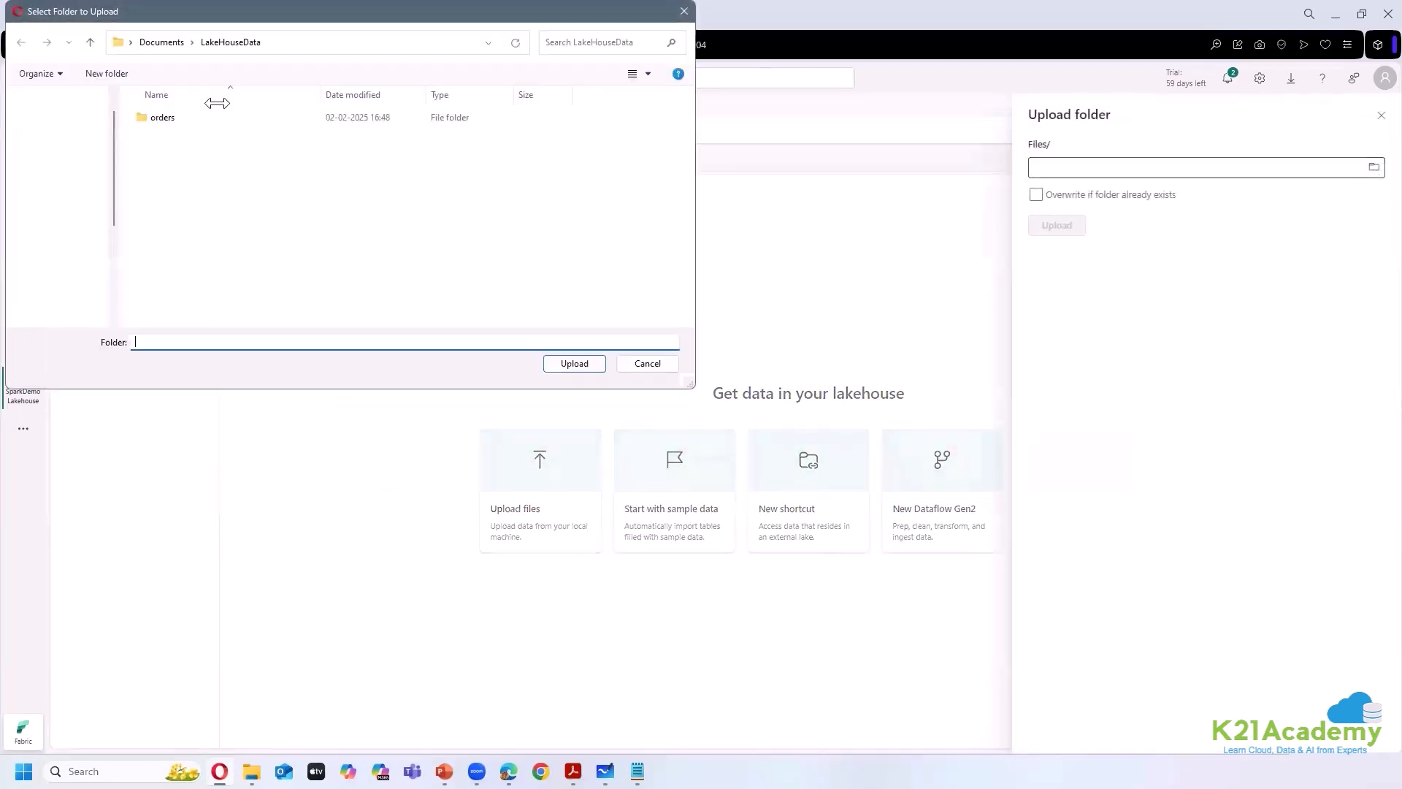
pyautogui.click(162, 118)
pyautogui.doubleClick(162, 117)
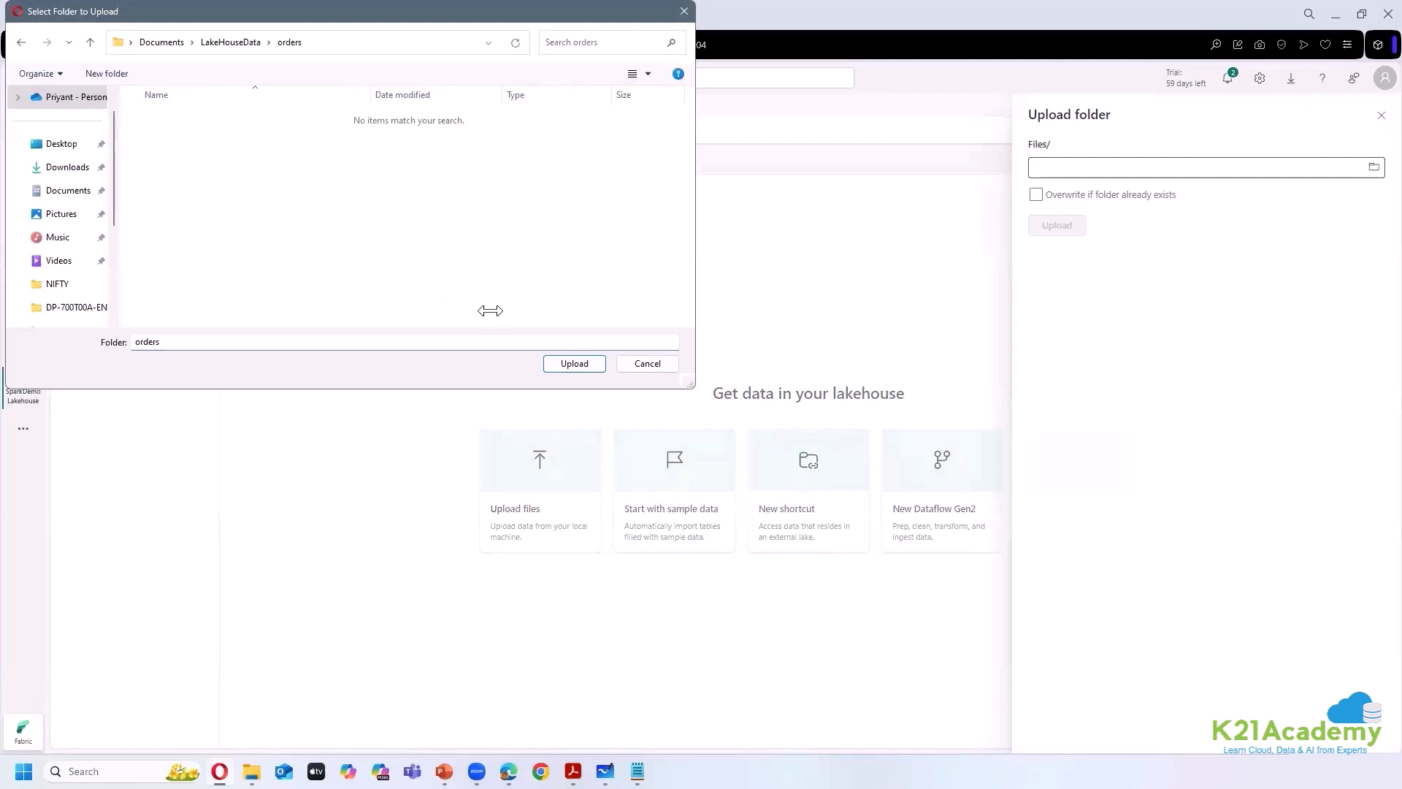
pyautogui.click(586, 368)
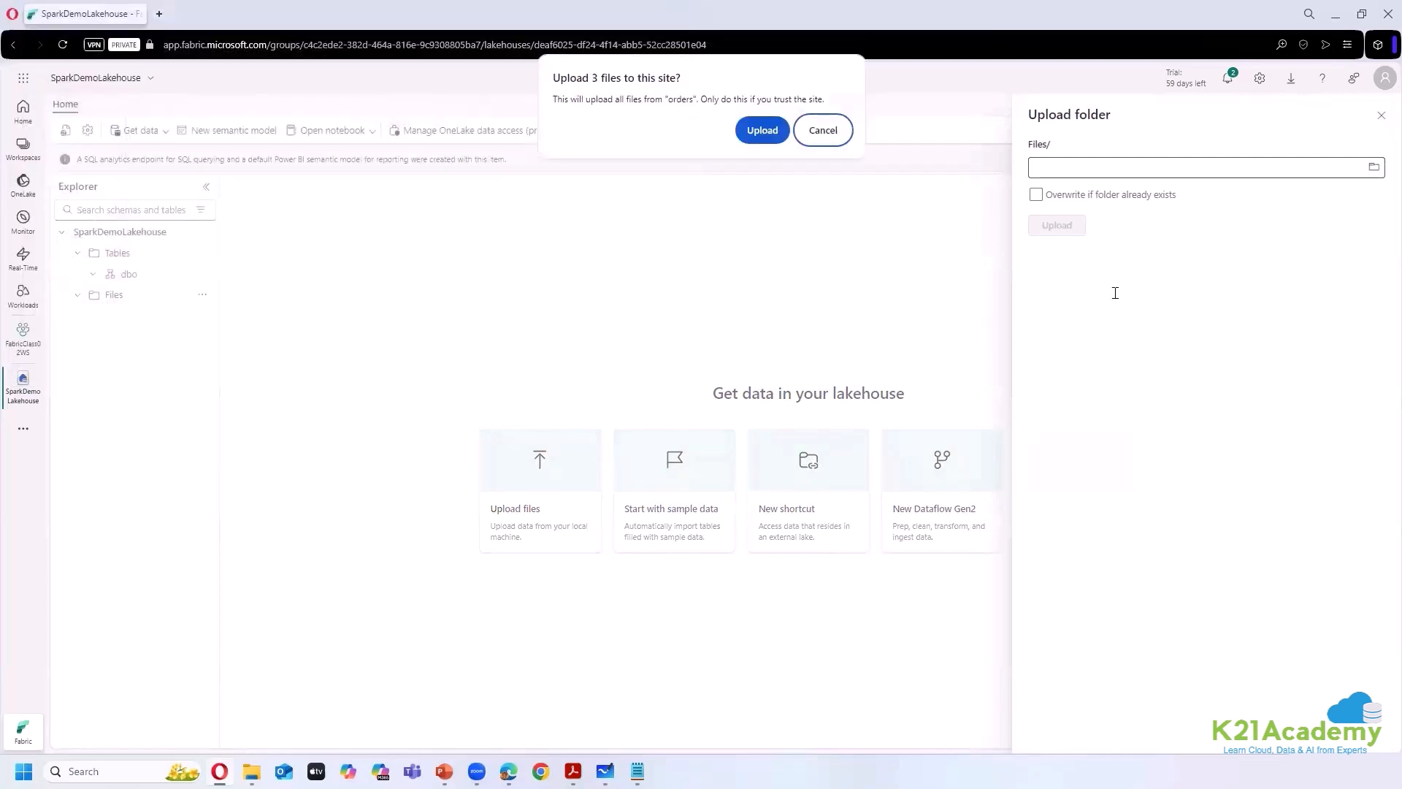
pyautogui.click(759, 130)
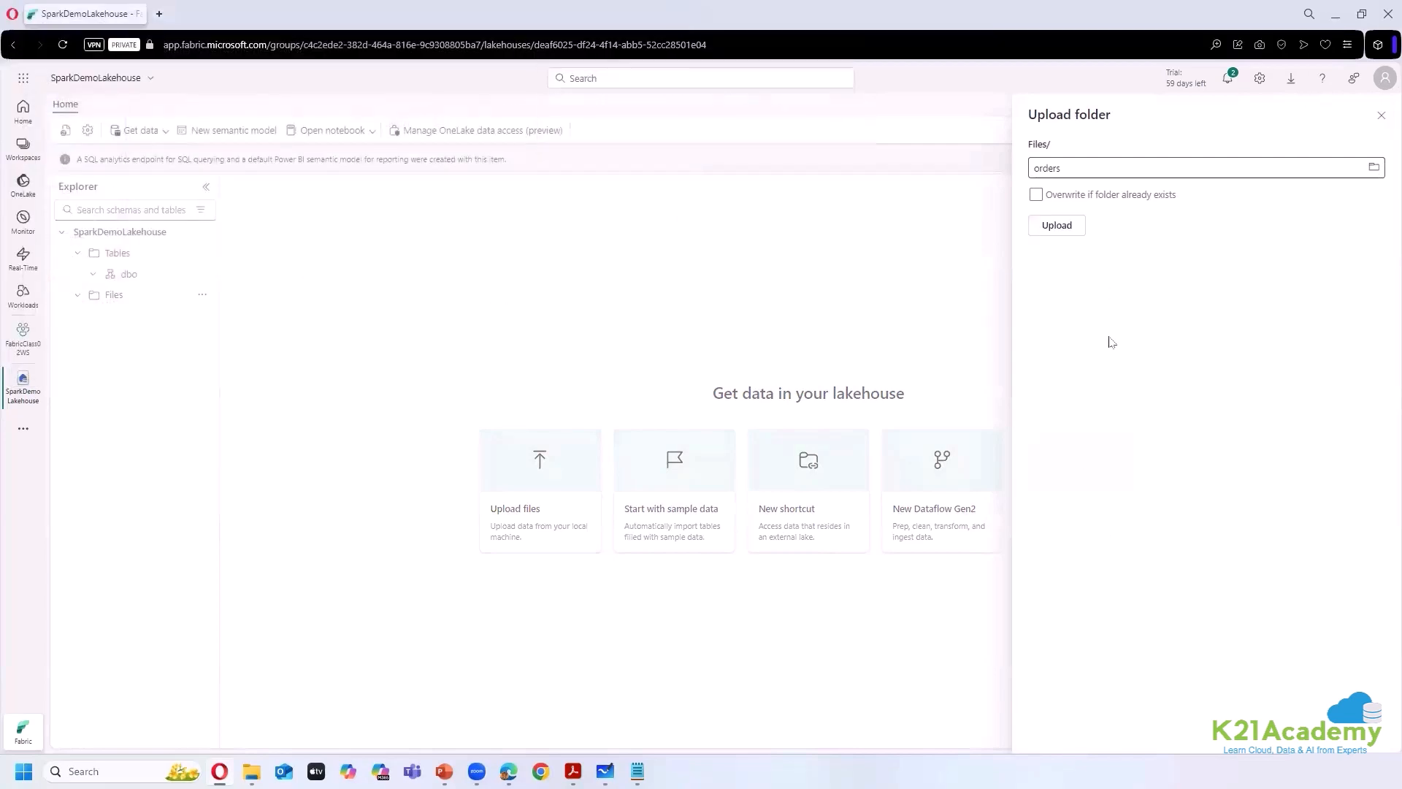
# - Upload the chosen orders folder and open it under Files in the lakehouse explorer
pyautogui.click(1079, 228)
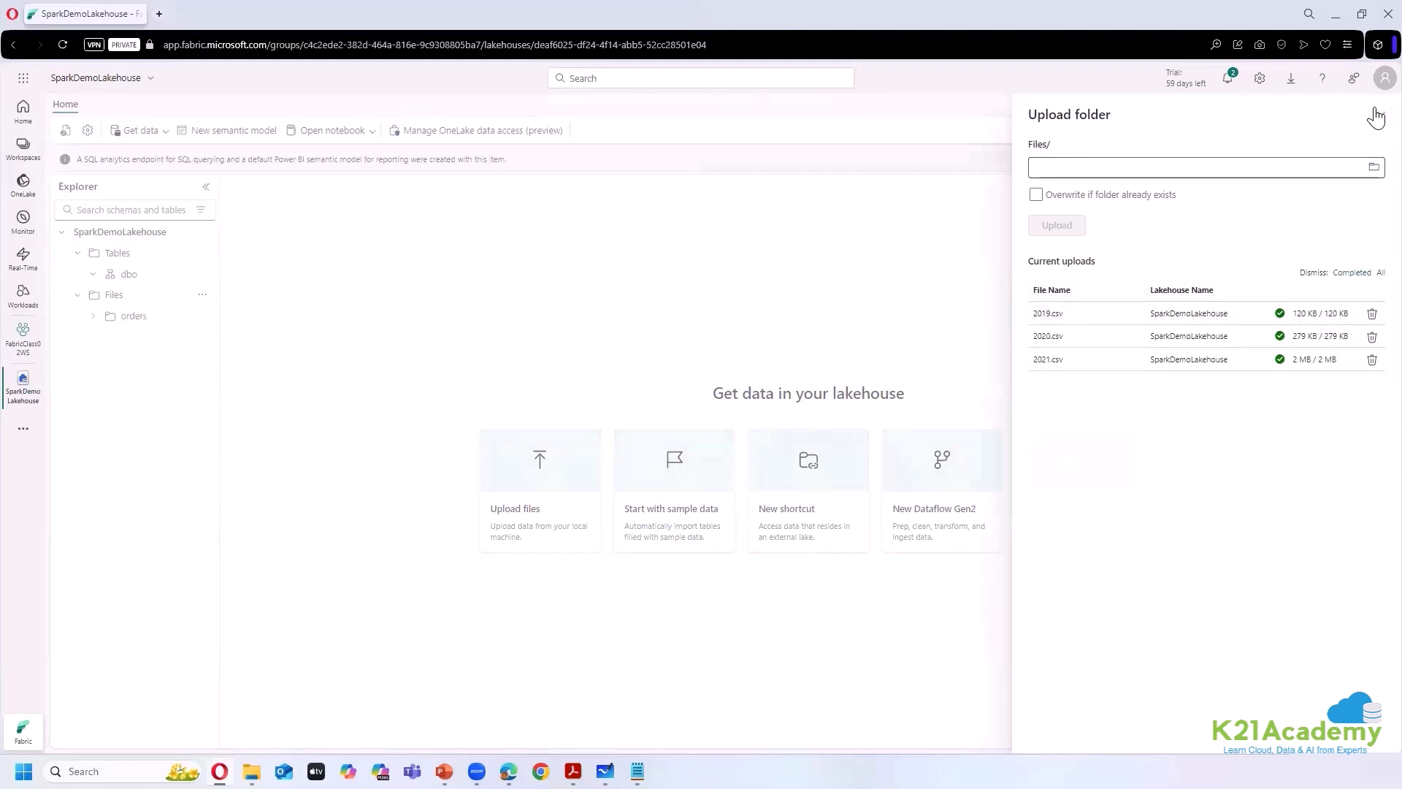
pyautogui.click(1381, 116)
pyautogui.click(92, 316)
pyautogui.click(142, 320)
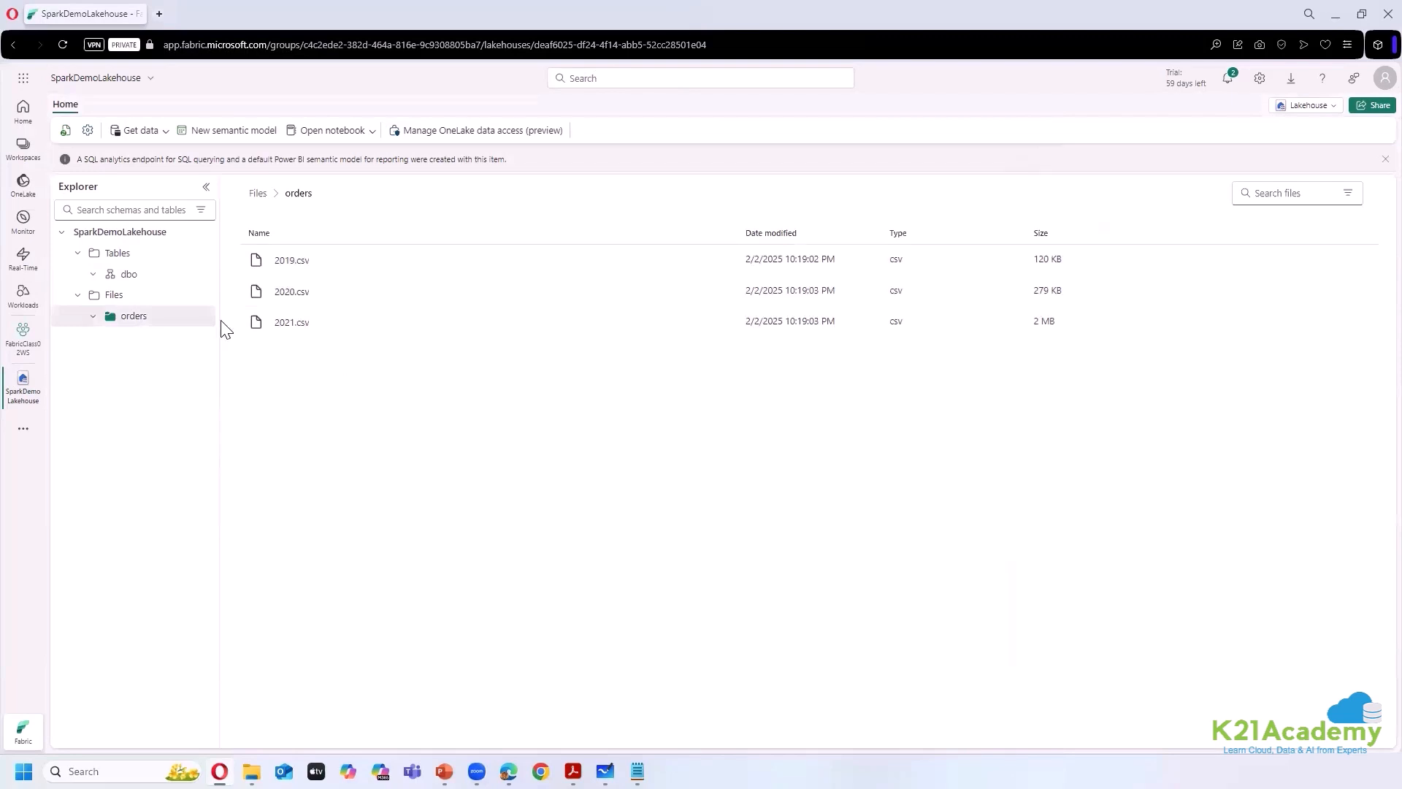
# - Start loading the orders folder into a new lakehouse table
pyautogui.click(202, 316)
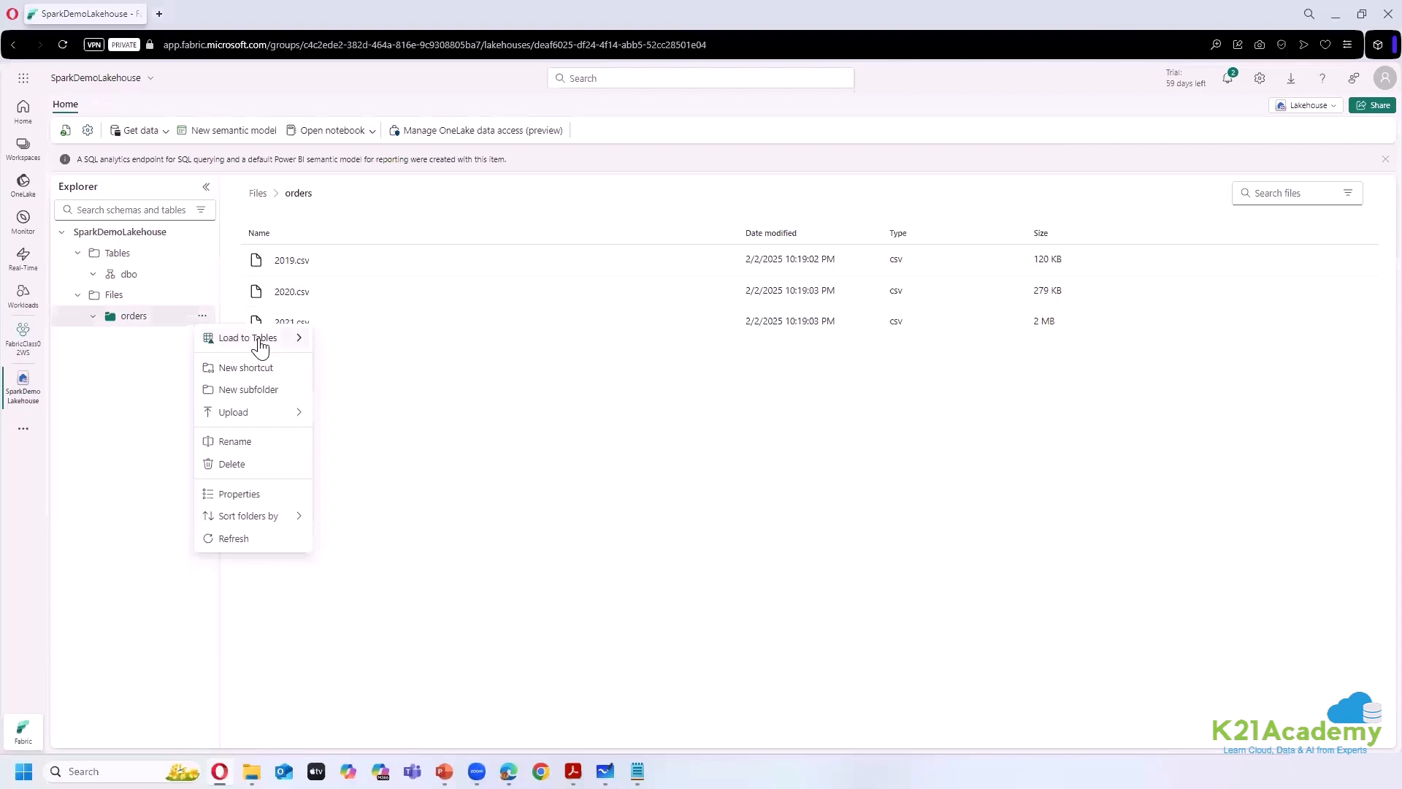
pyautogui.moveTo(261, 343)
pyautogui.click(341, 342)
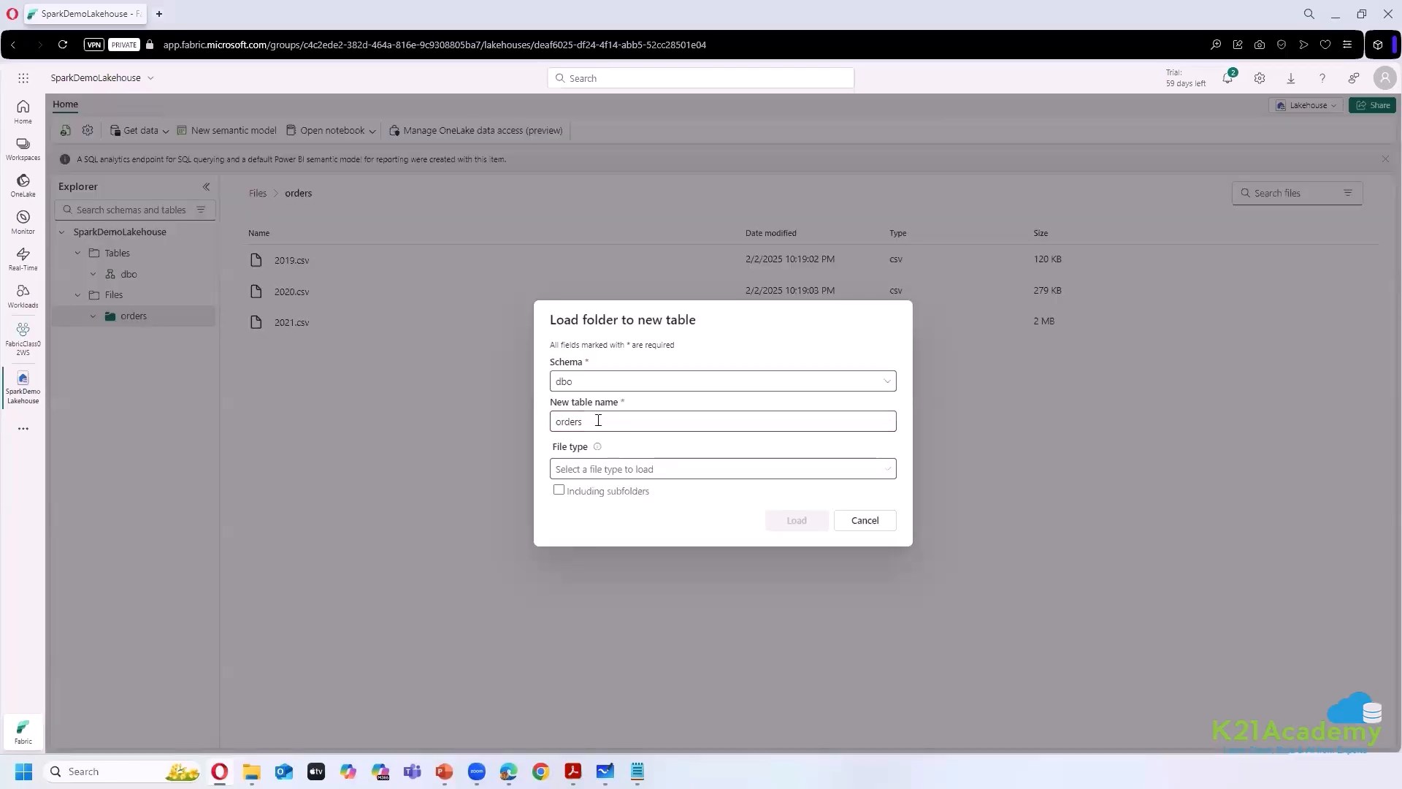
pyautogui.moveTo(597, 421); pyautogui.dragTo(549, 427)
pyautogui.press('BackSpace')
pyautogui.write('AllSales\\\\')
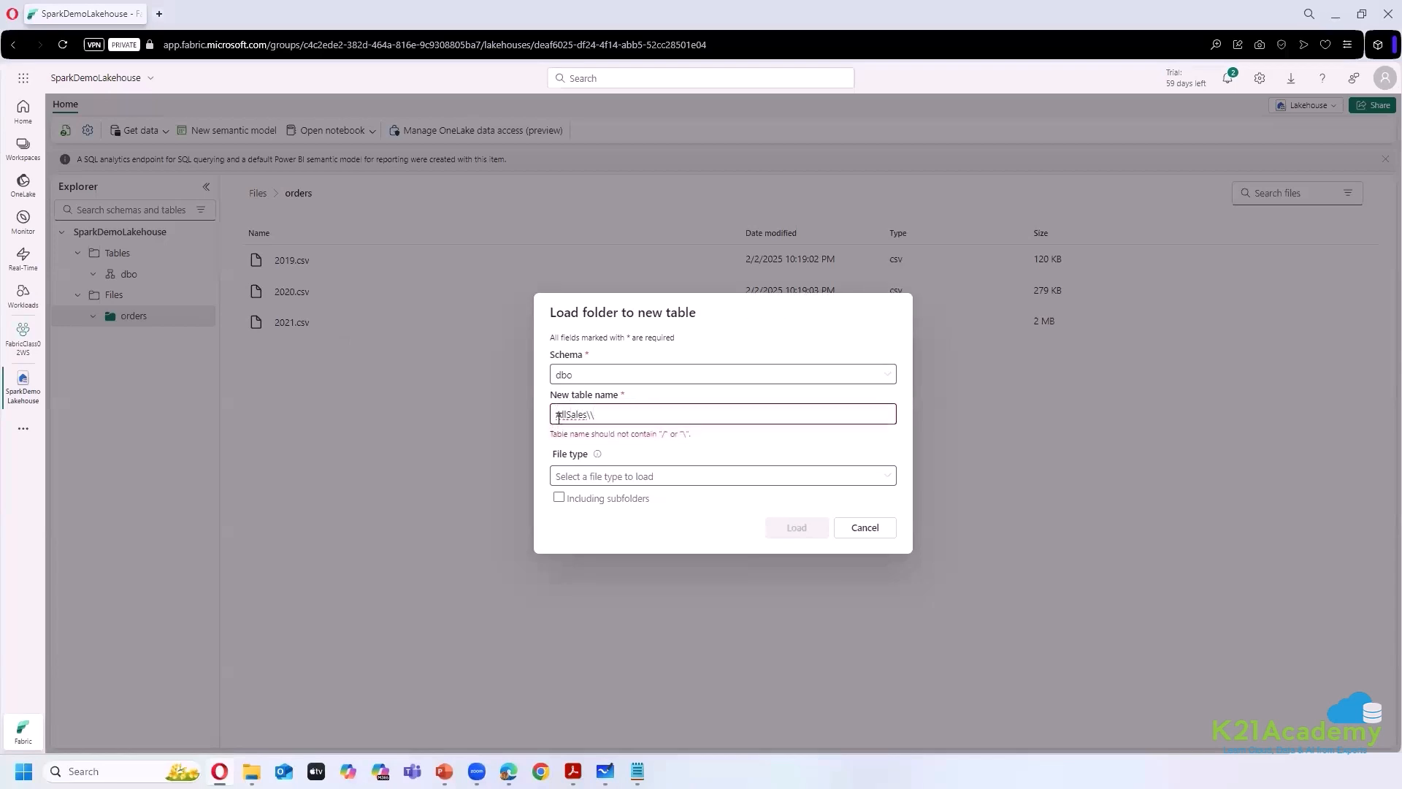
pyautogui.hotkey('ctrl', 'a')
pyautogui.press('BackSpace')
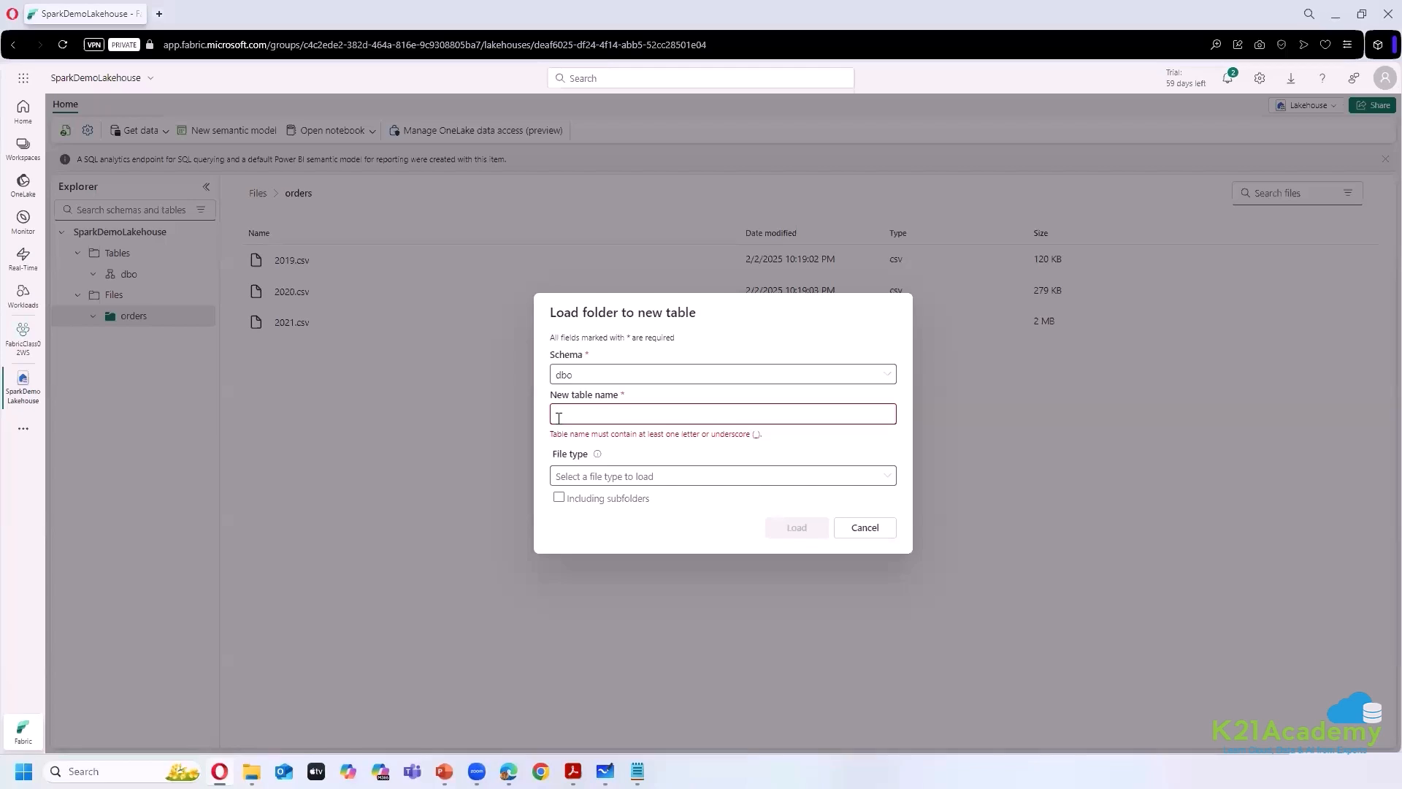
# - Try to load the orders folder into a dbo table named FactOrders with csv as the file type
pyautogui.write('ordersFact')
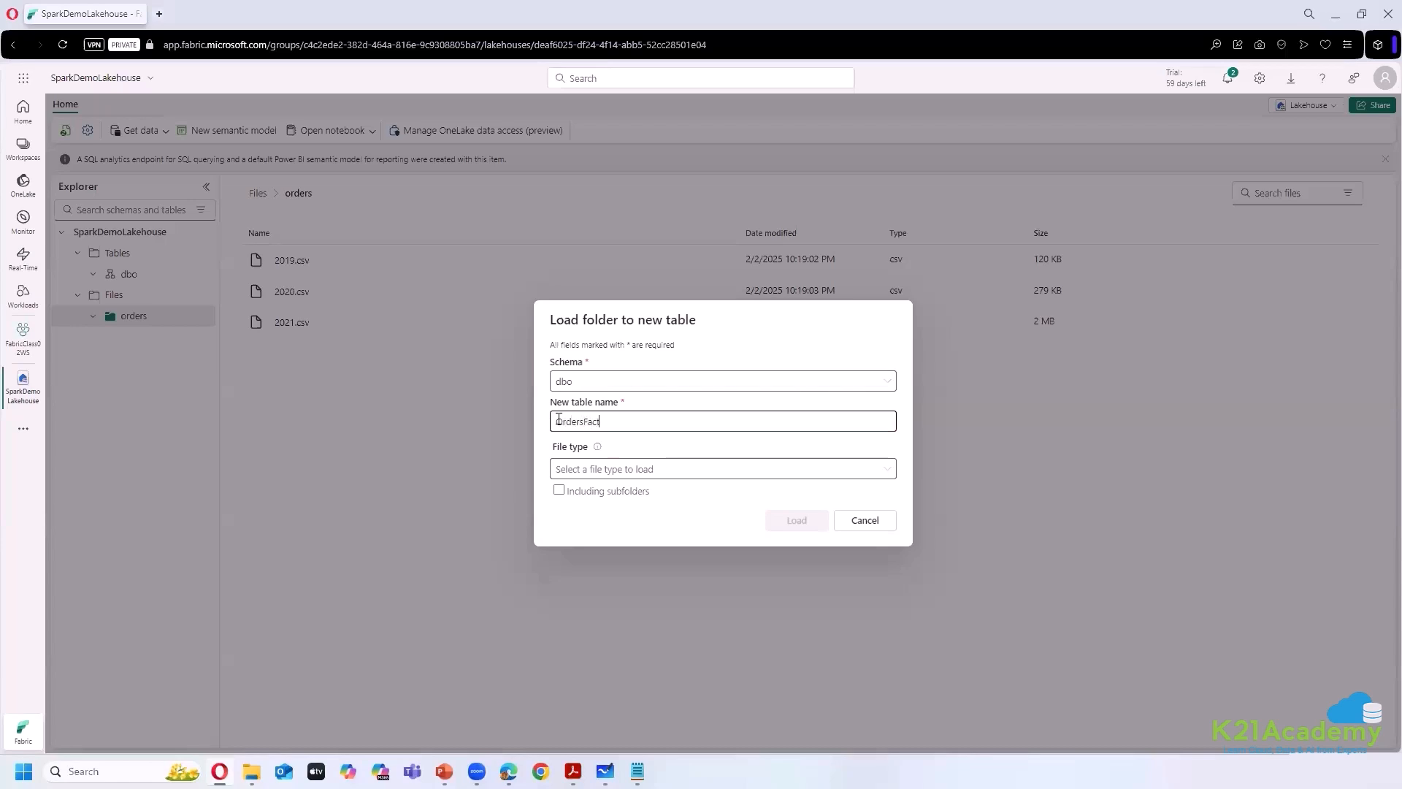
pyautogui.press('BackSpace')
pyautogui.press('BackSpace')
pyautogui.press('BackSpace')
pyautogui.press('BackSpace')
pyautogui.write('Fact')
pyautogui.click(694, 469)
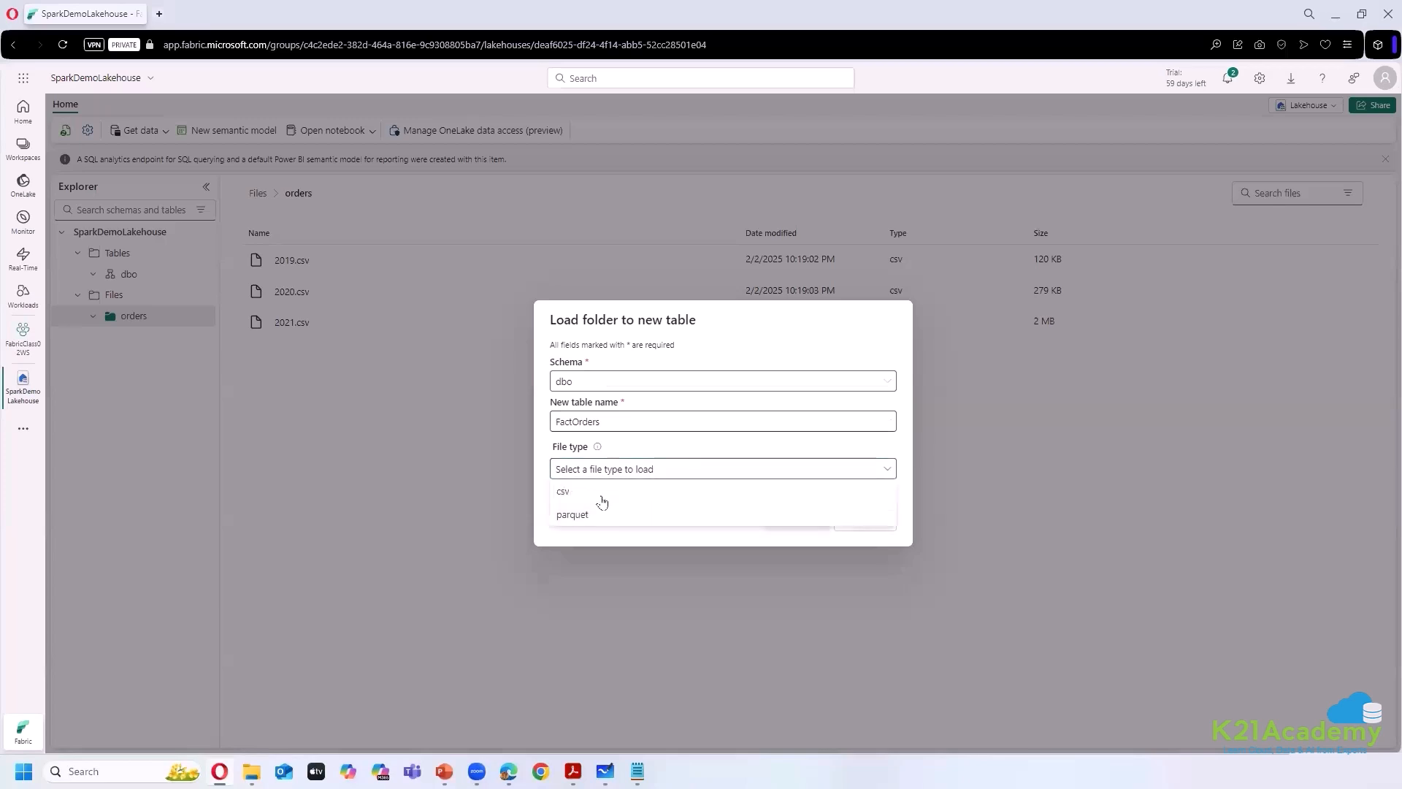
pyautogui.click(599, 493)
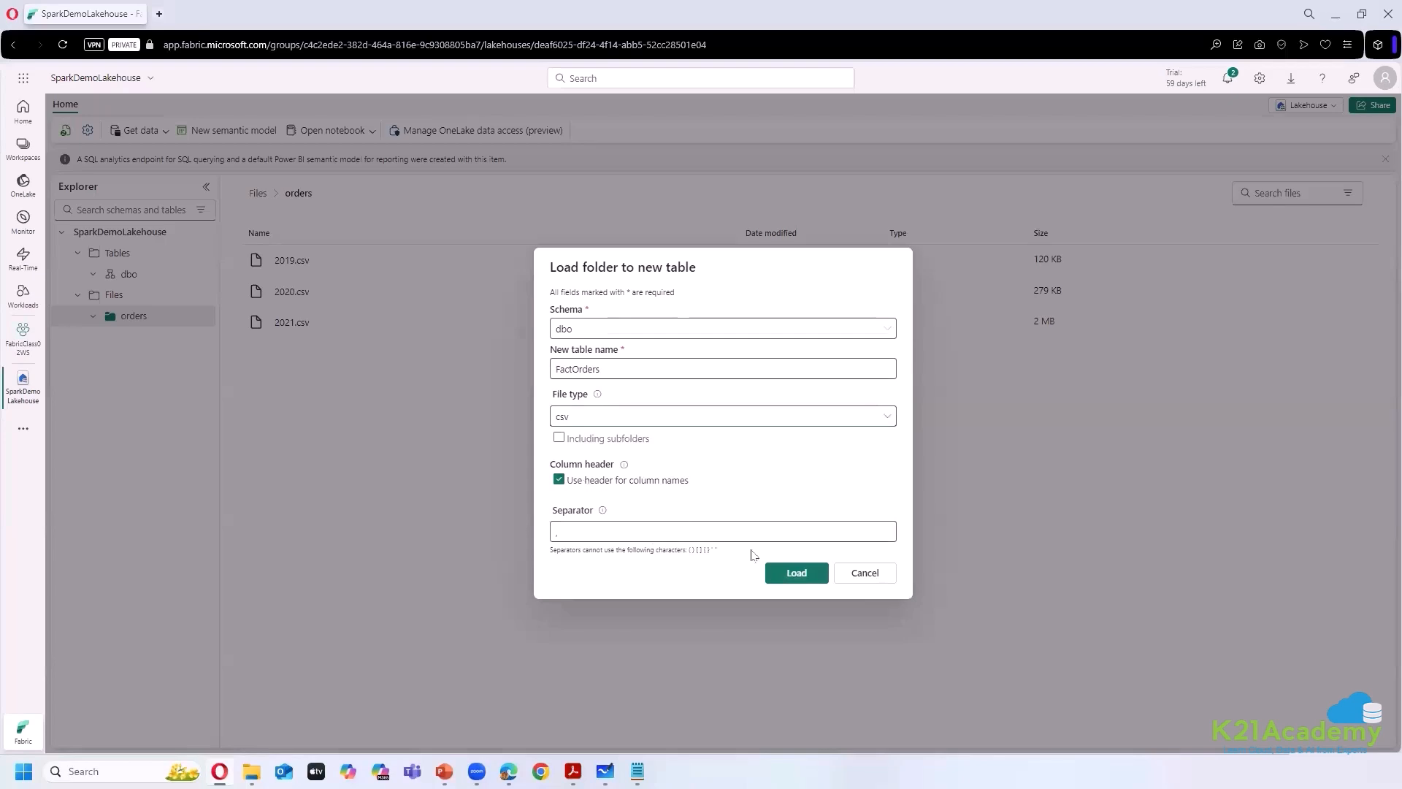
pyautogui.click(785, 580)
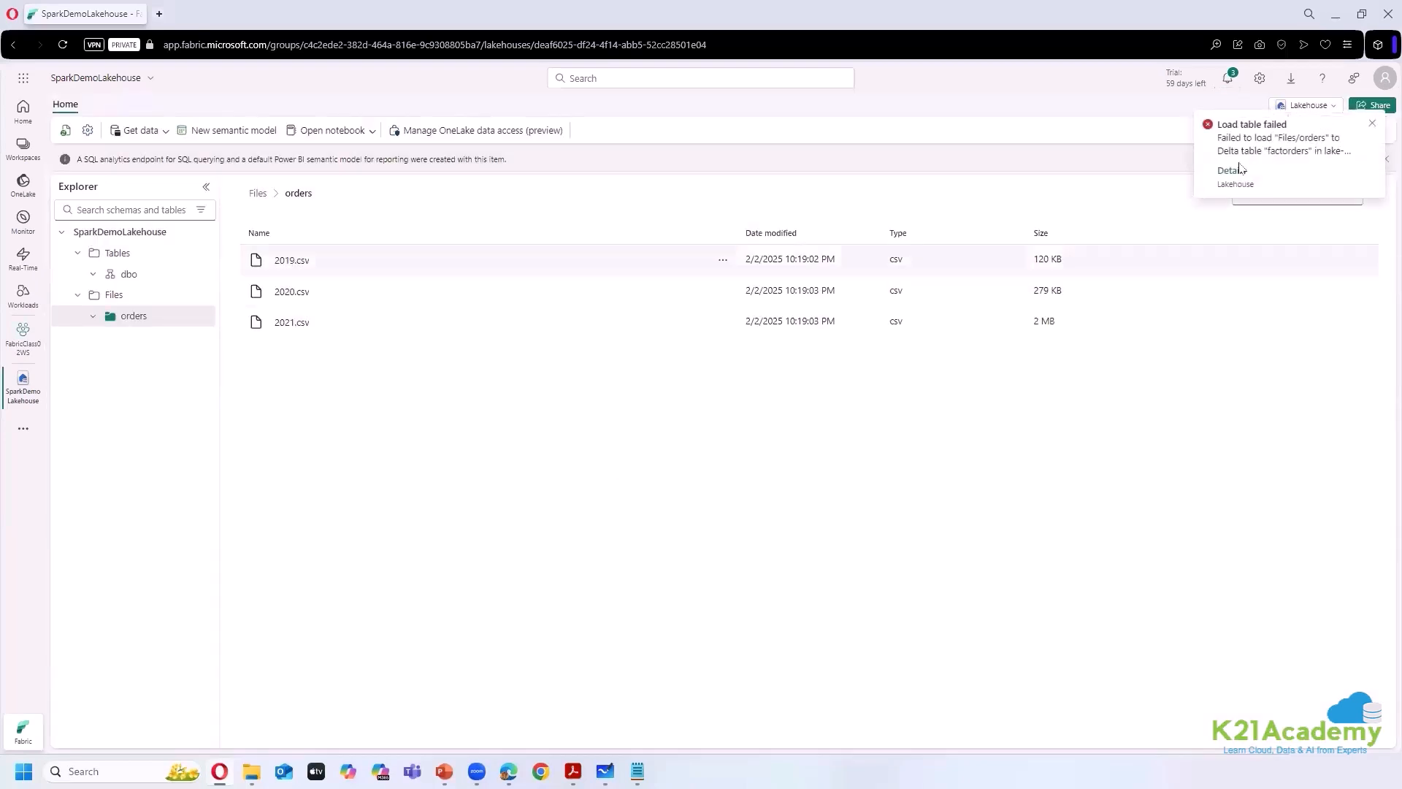
# - Examine the failed load's error details and inspect the 2019 order file's first row in Excel
pyautogui.click(1231, 171)
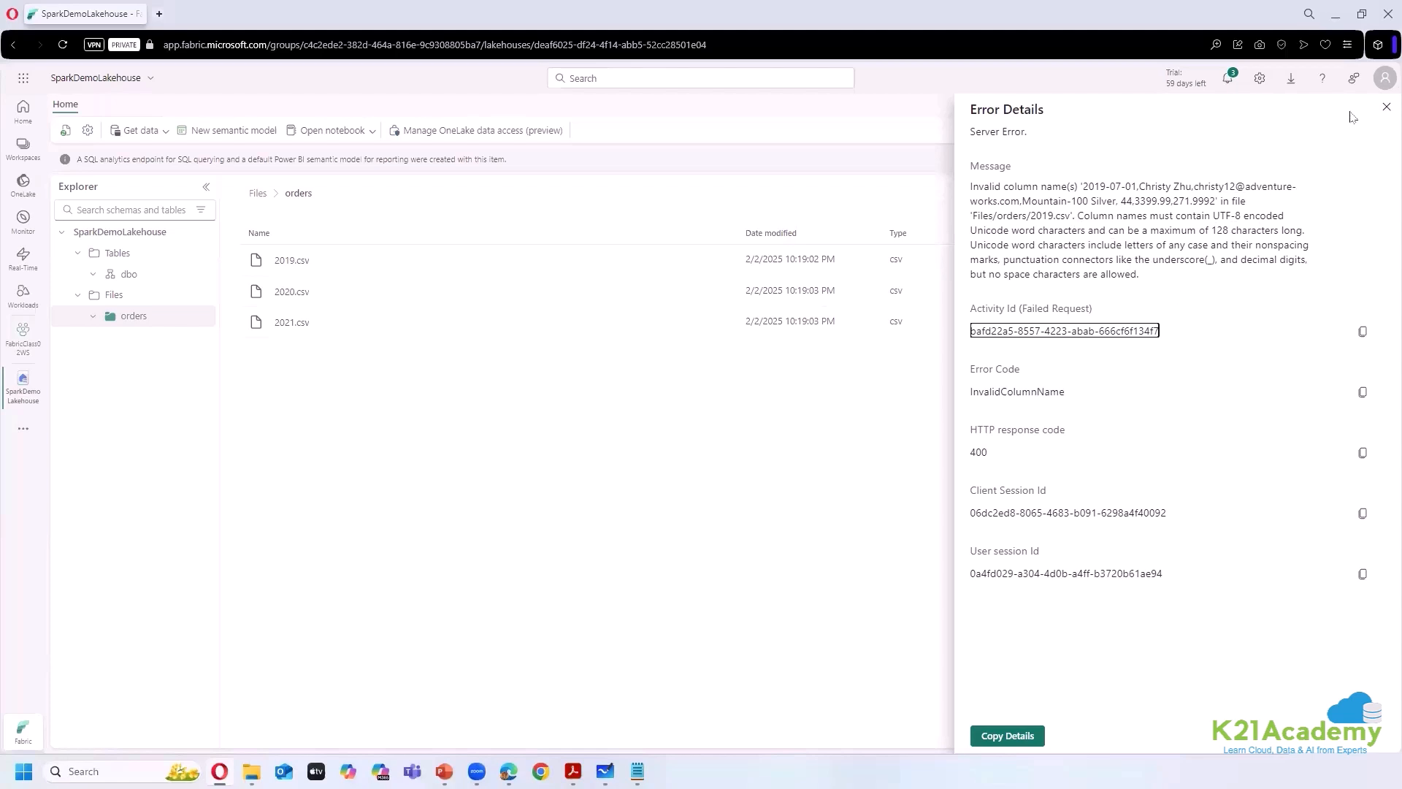
pyautogui.click(1385, 108)
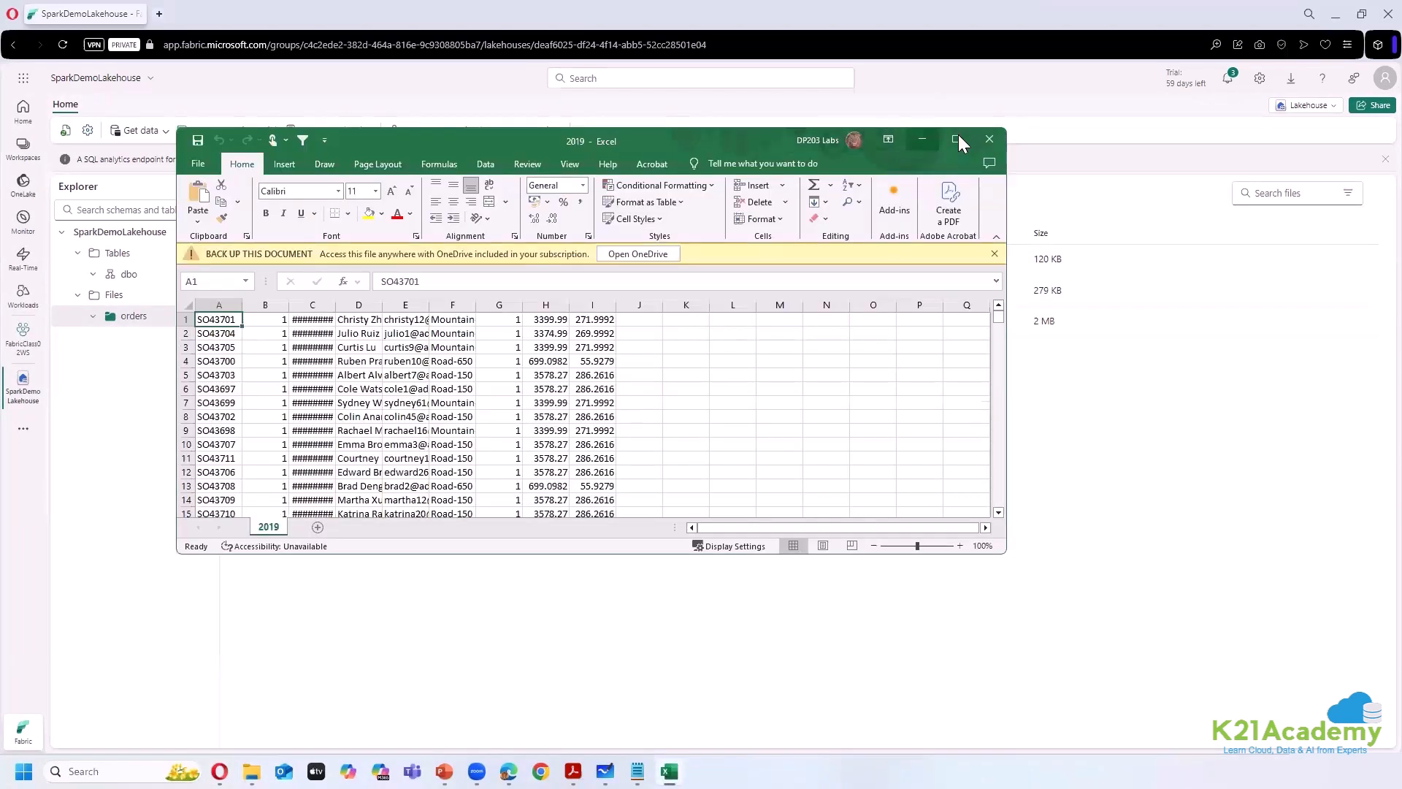
pyautogui.click(958, 136)
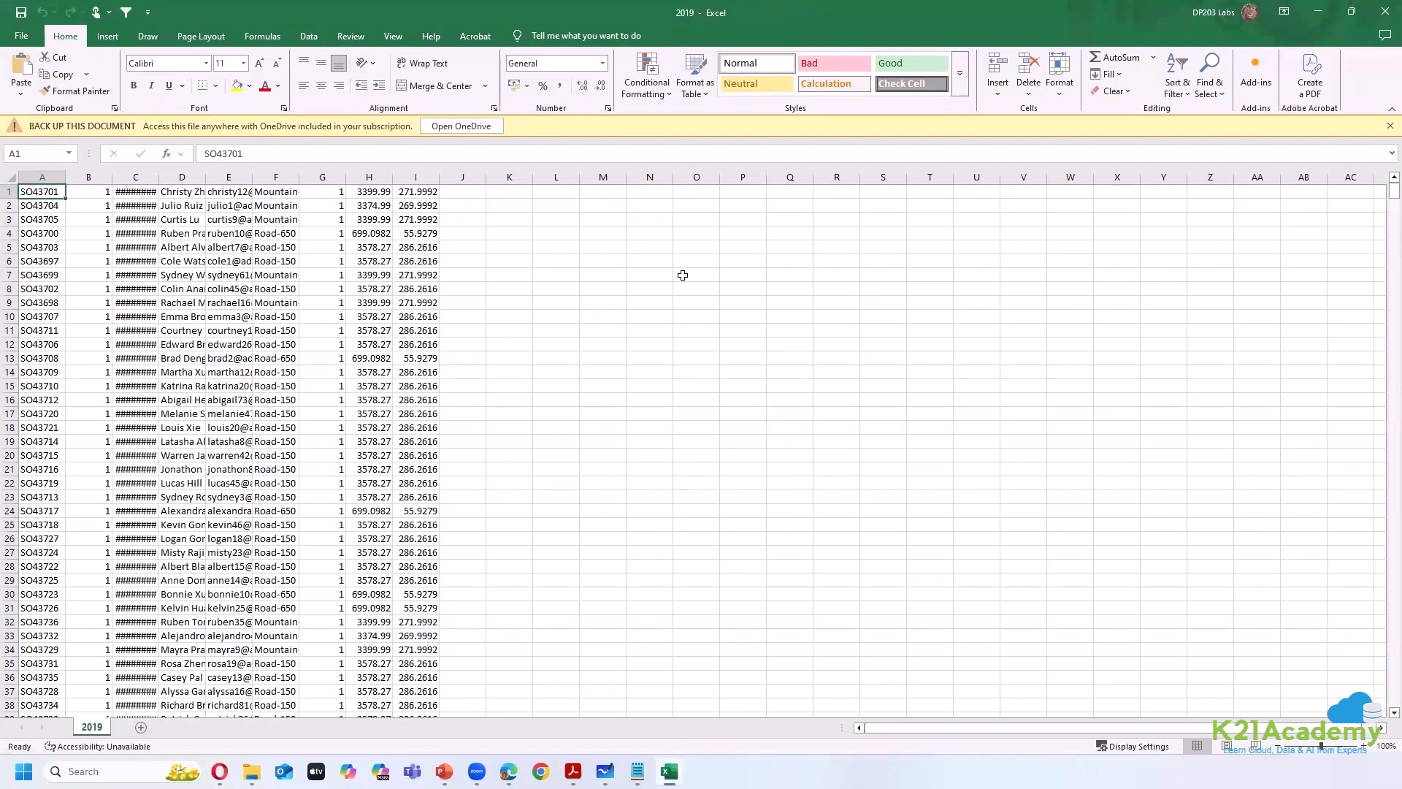
pyautogui.click(1385, 11)
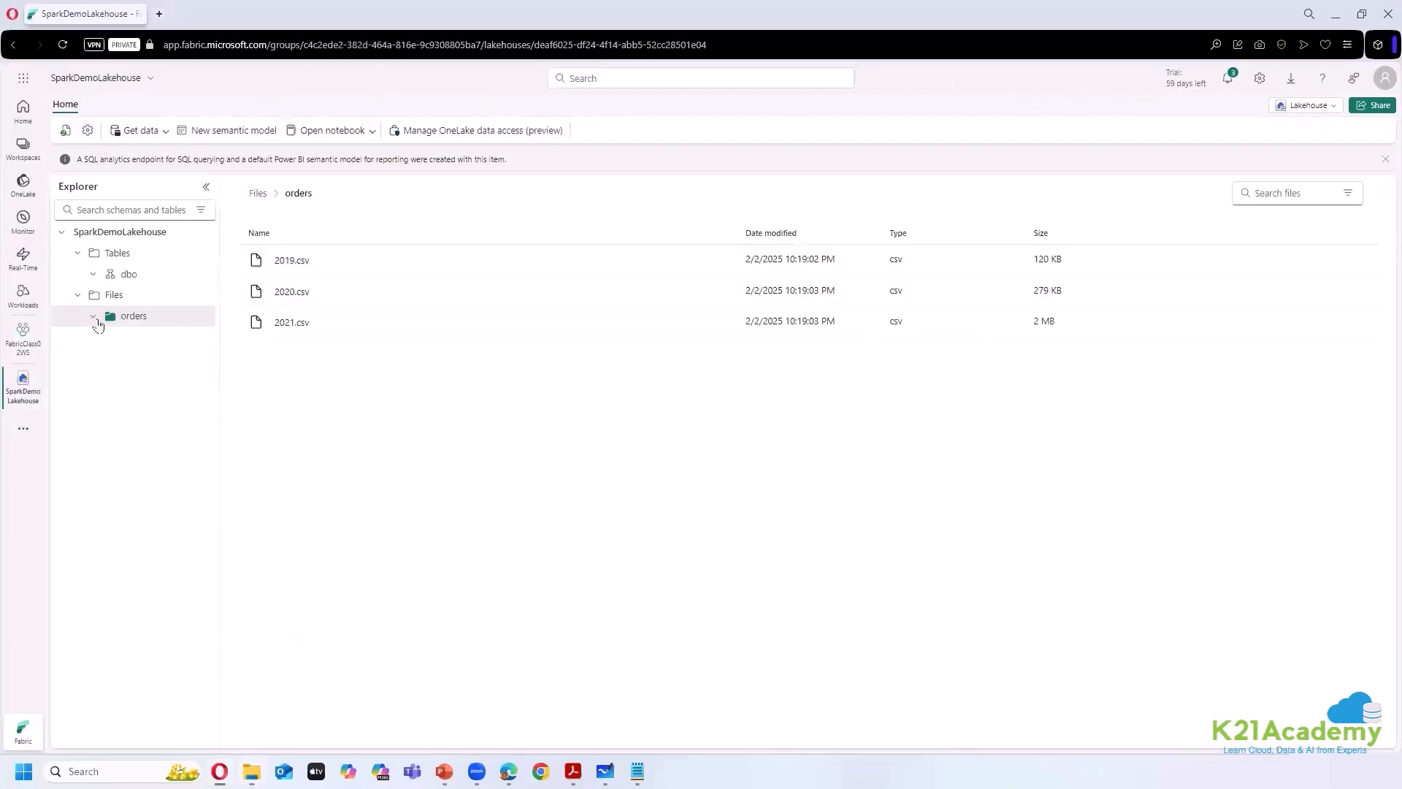
pyautogui.click(94, 319)
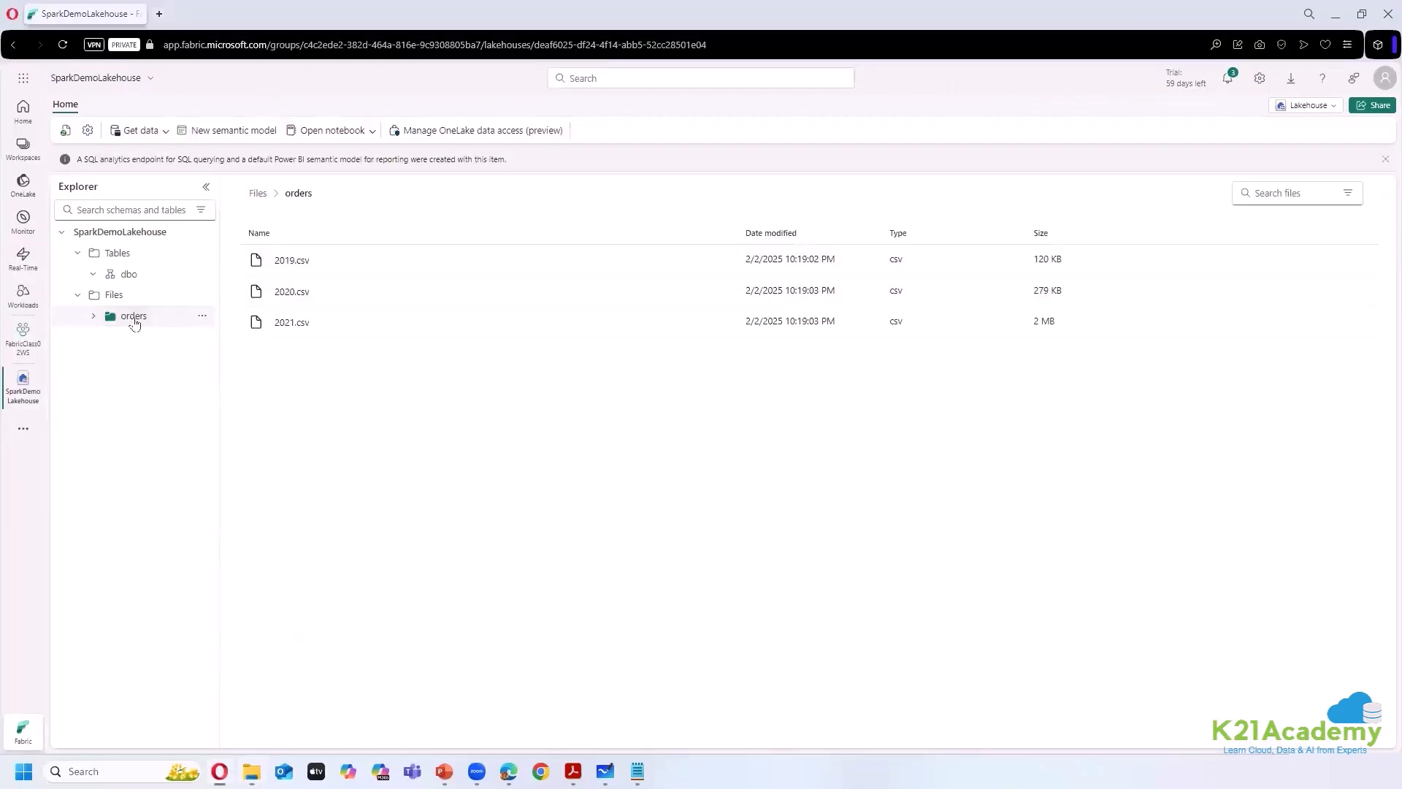
pyautogui.click(201, 318)
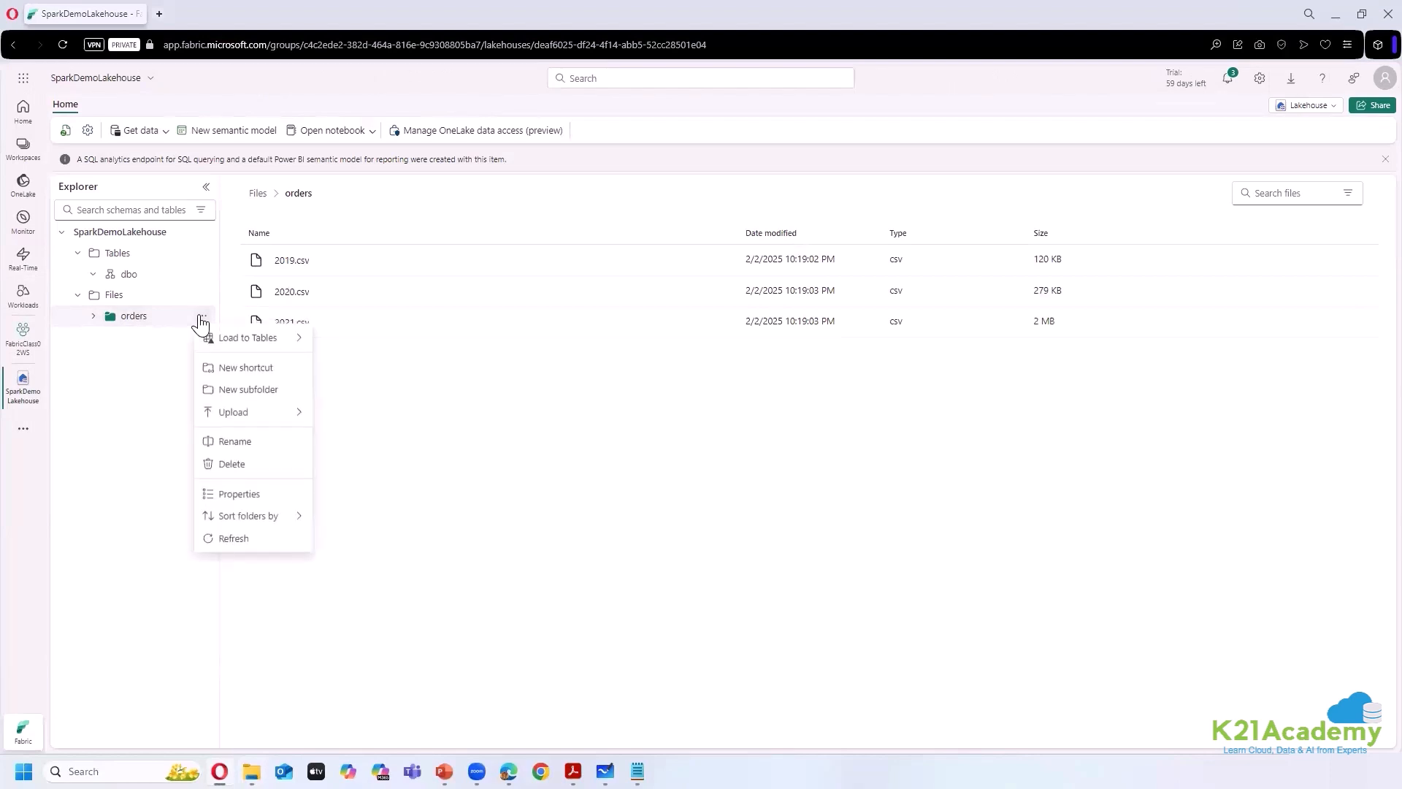
pyautogui.click(511, 380)
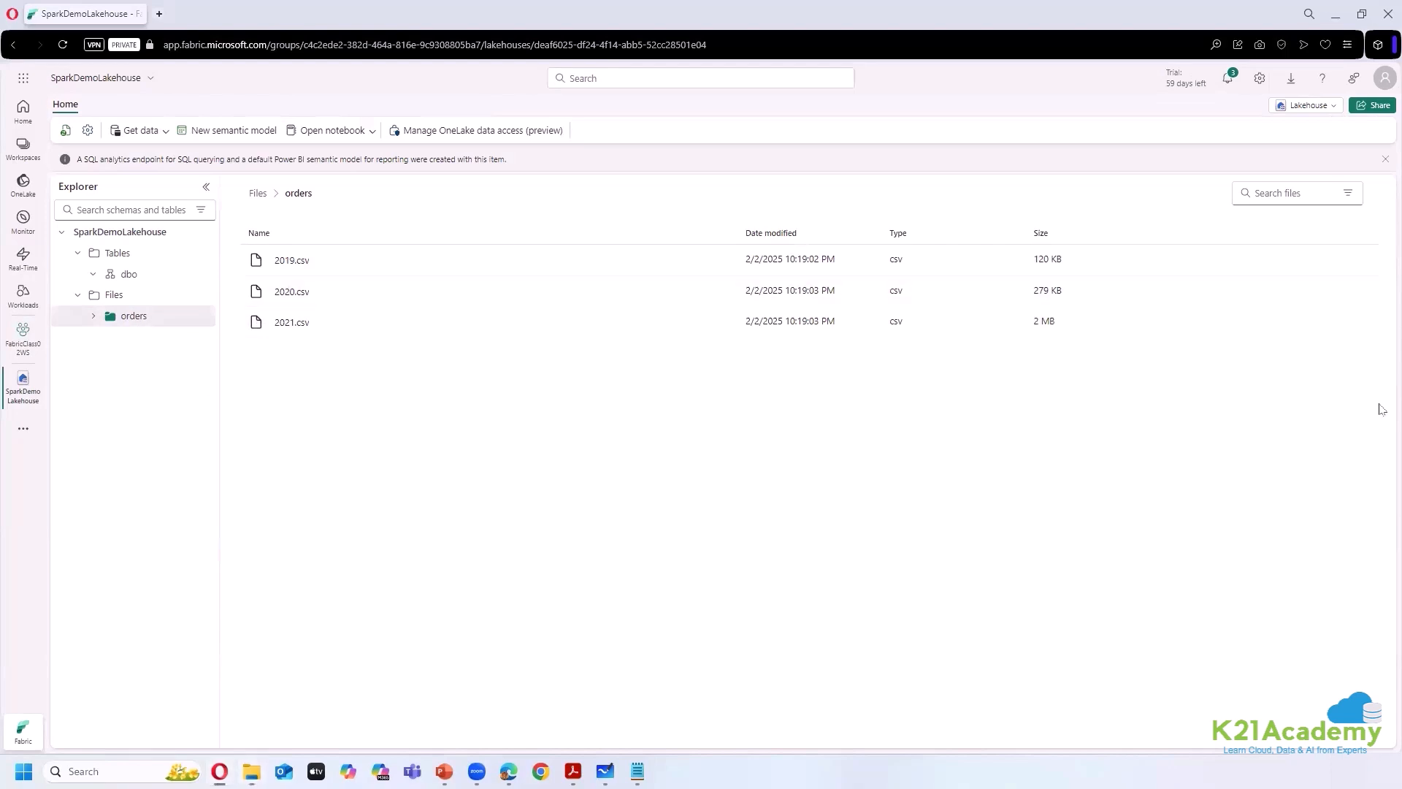
# - Set up loading the orders folder into a new dbo table as csv, without using the header for column names
pyautogui.click(93, 274)
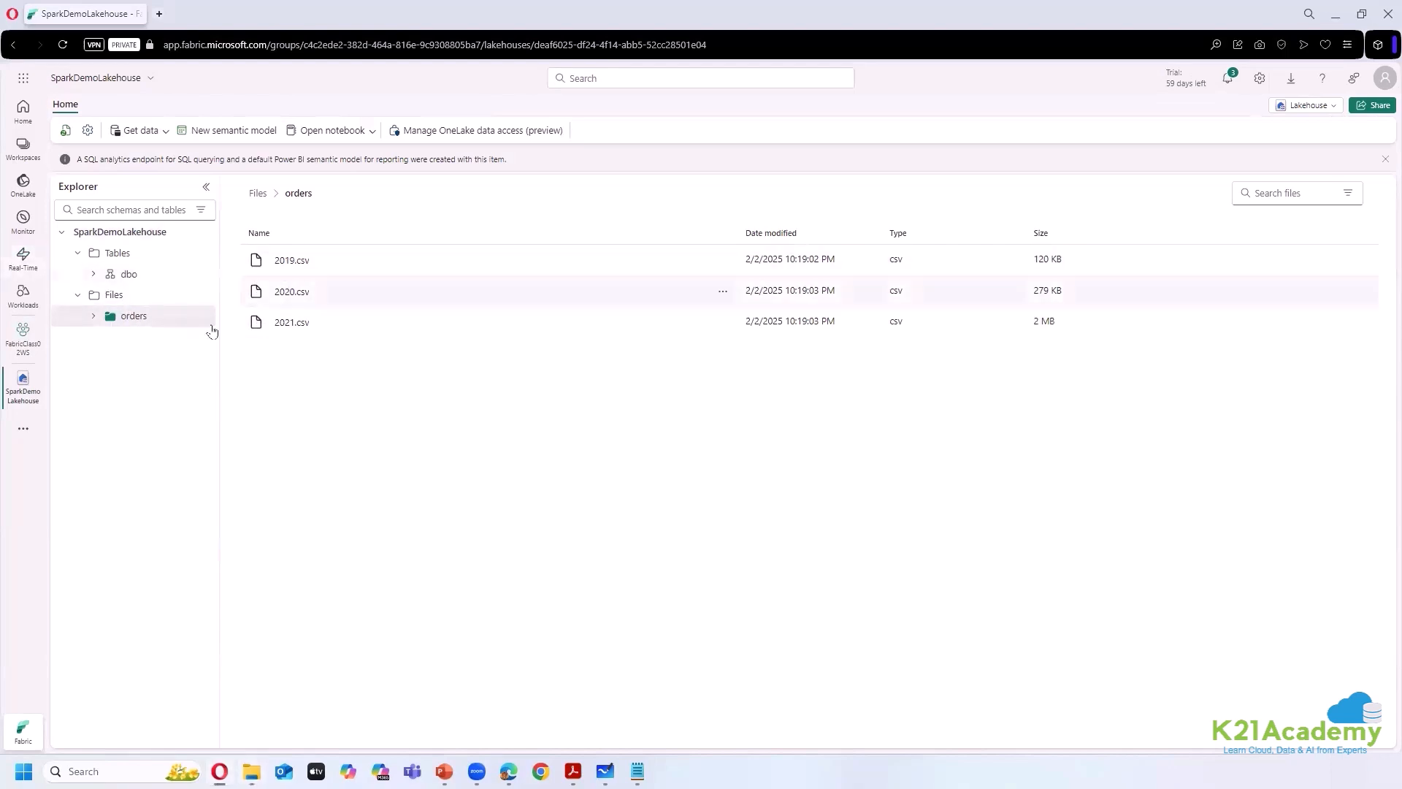
pyautogui.click(93, 315)
pyautogui.click(202, 316)
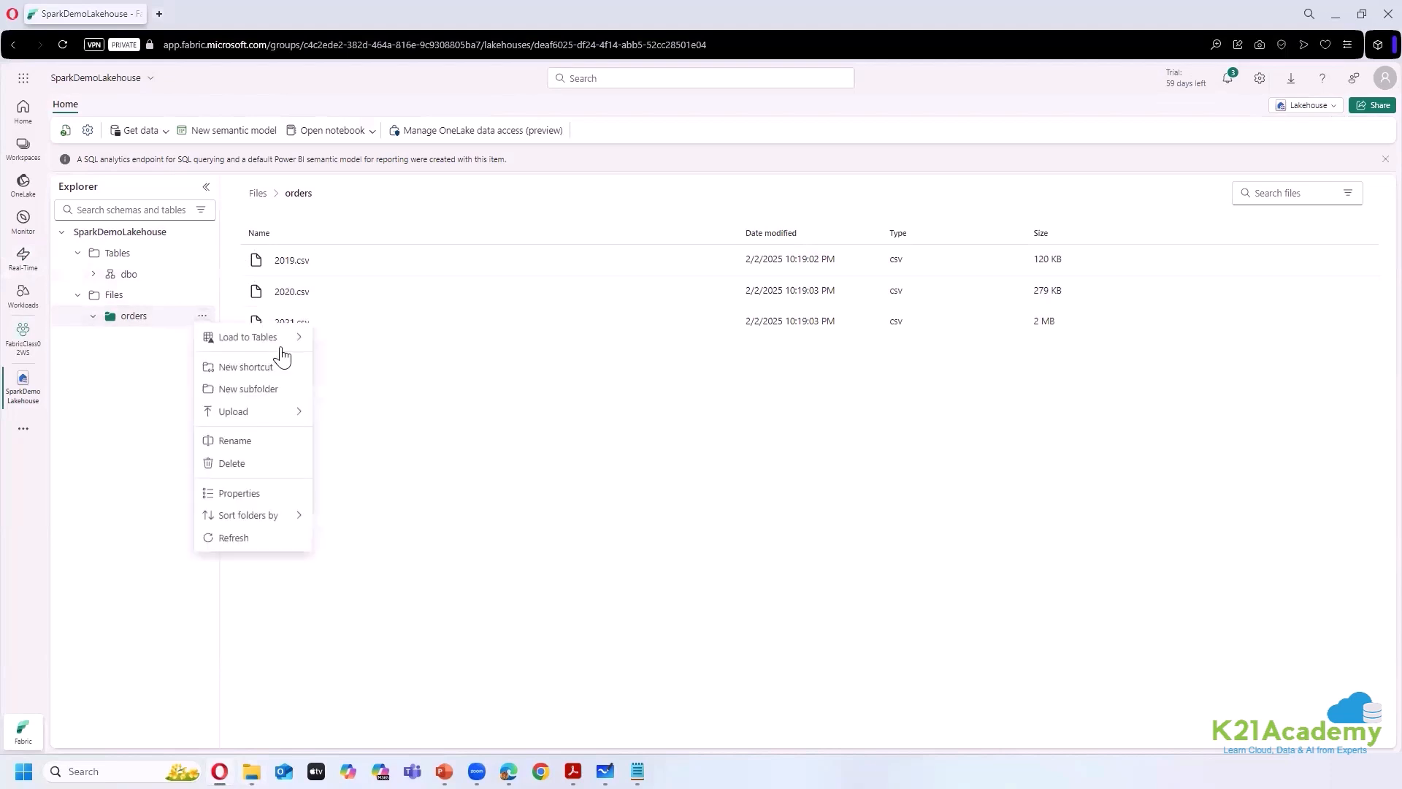
pyautogui.click(342, 344)
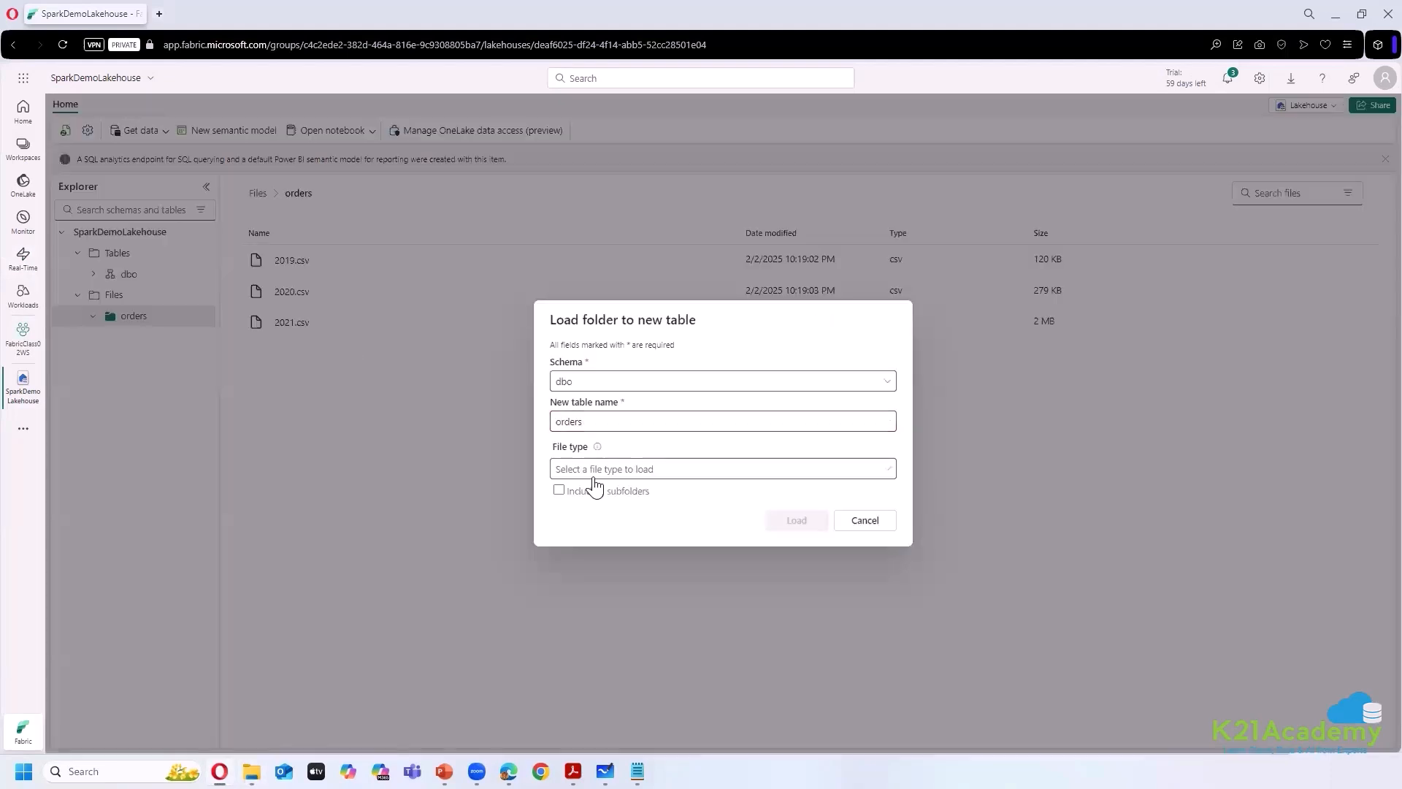
pyautogui.click(614, 470)
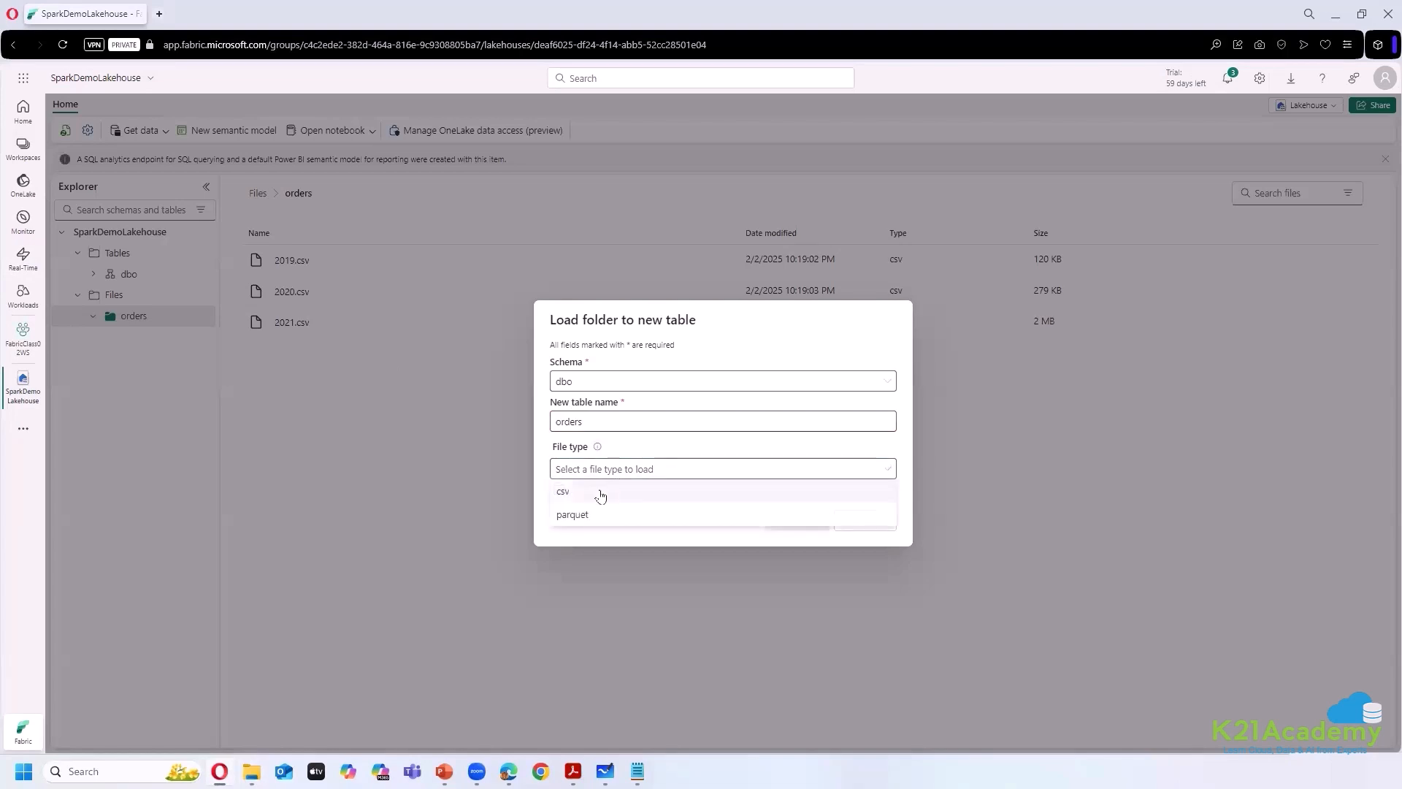
pyautogui.click(563, 491)
pyautogui.click(559, 480)
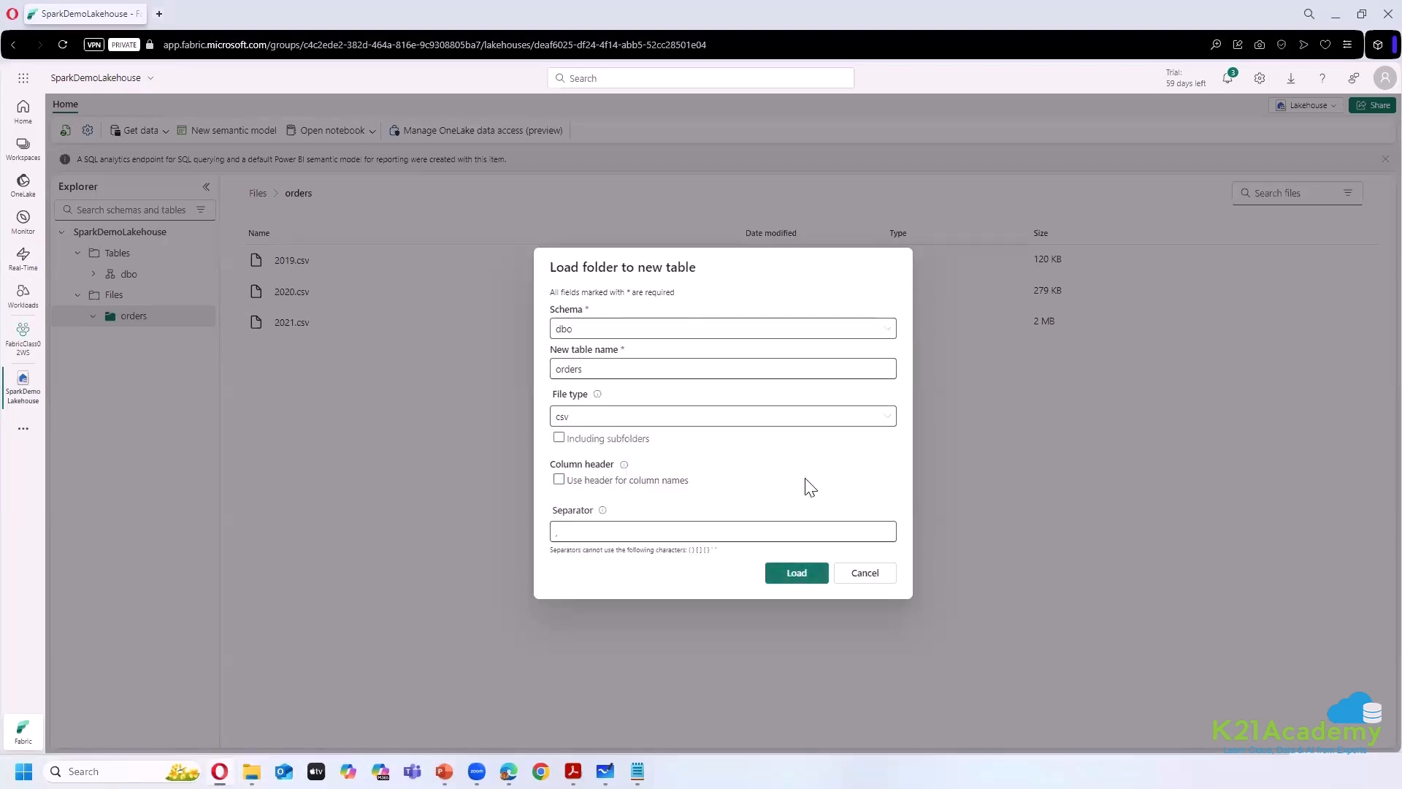
# - Name the new table FactOrder and load the orders folder into it
pyautogui.click(560, 369)
pyautogui.doubleClick(559, 368)
pyautogui.press('BackSpace')
pyautogui.write('fac')
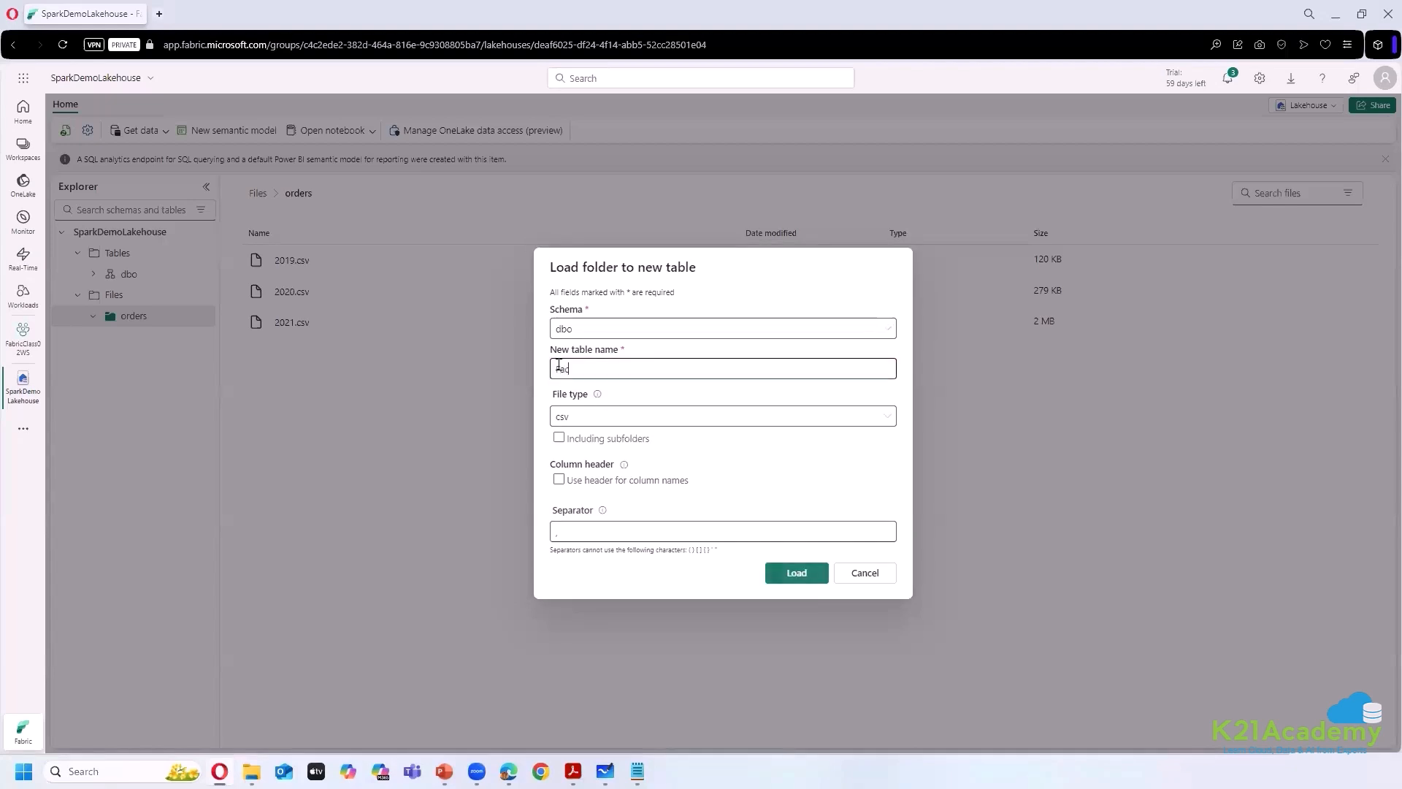
pyautogui.write('tOrder')
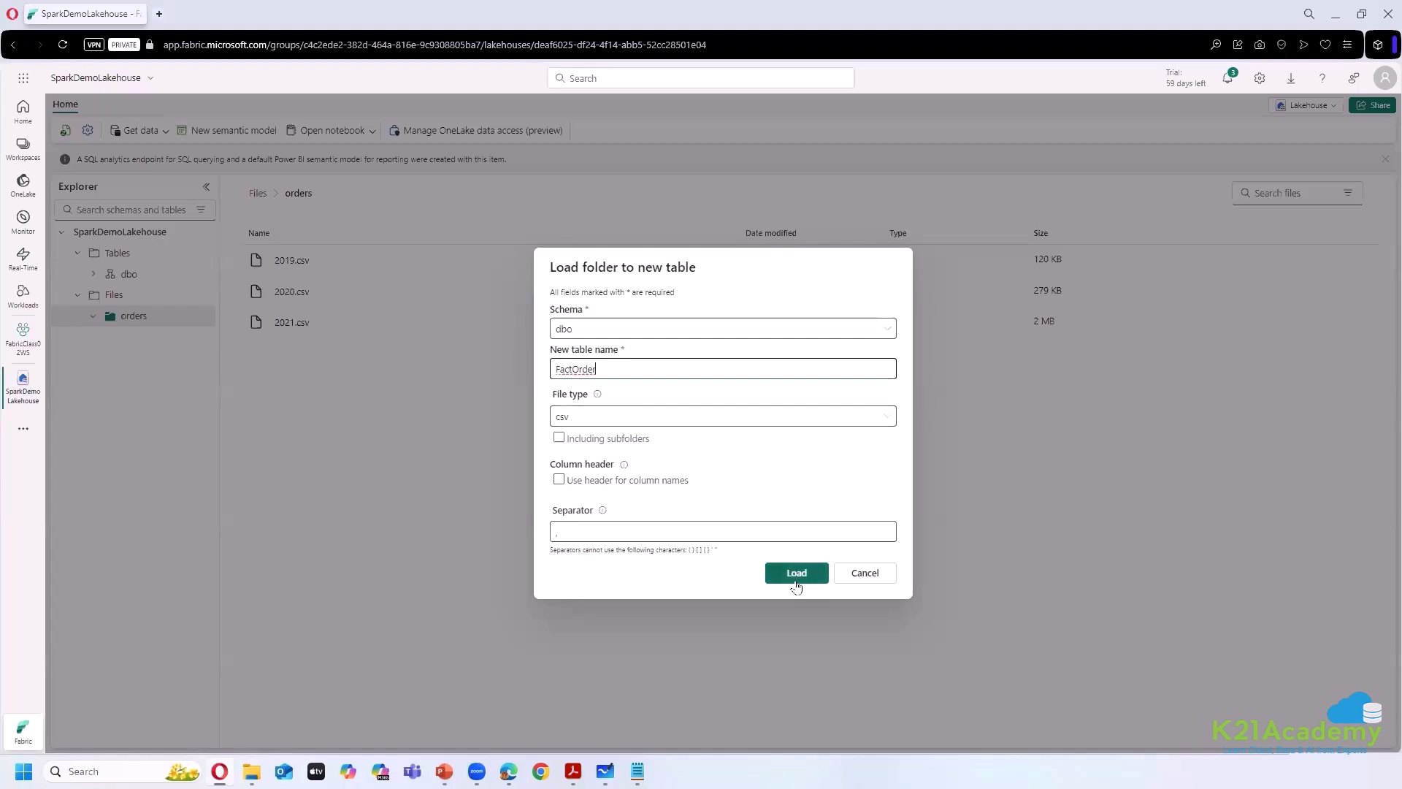
pyautogui.click(796, 573)
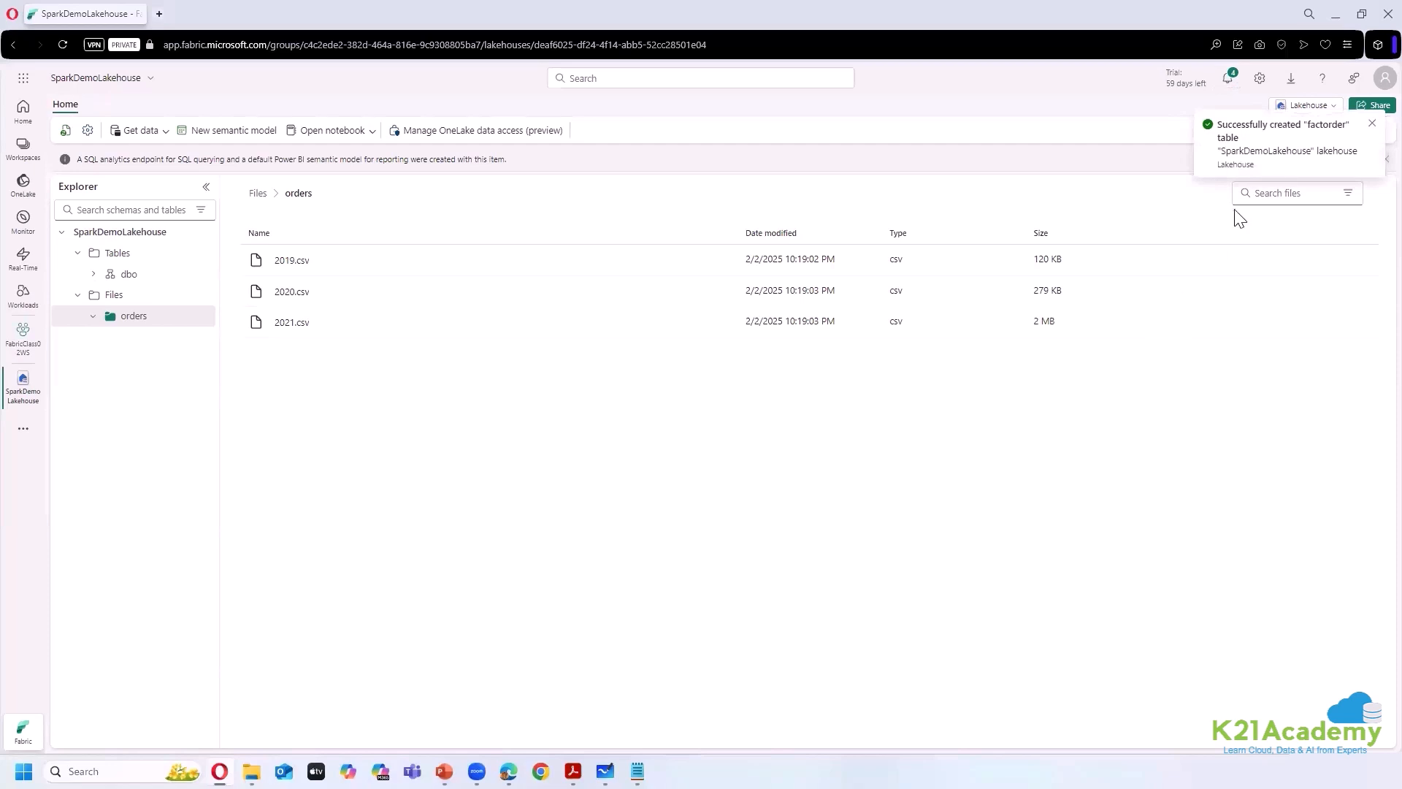
# - Dismiss the table-creation message and clear all notifications
pyautogui.click(1372, 123)
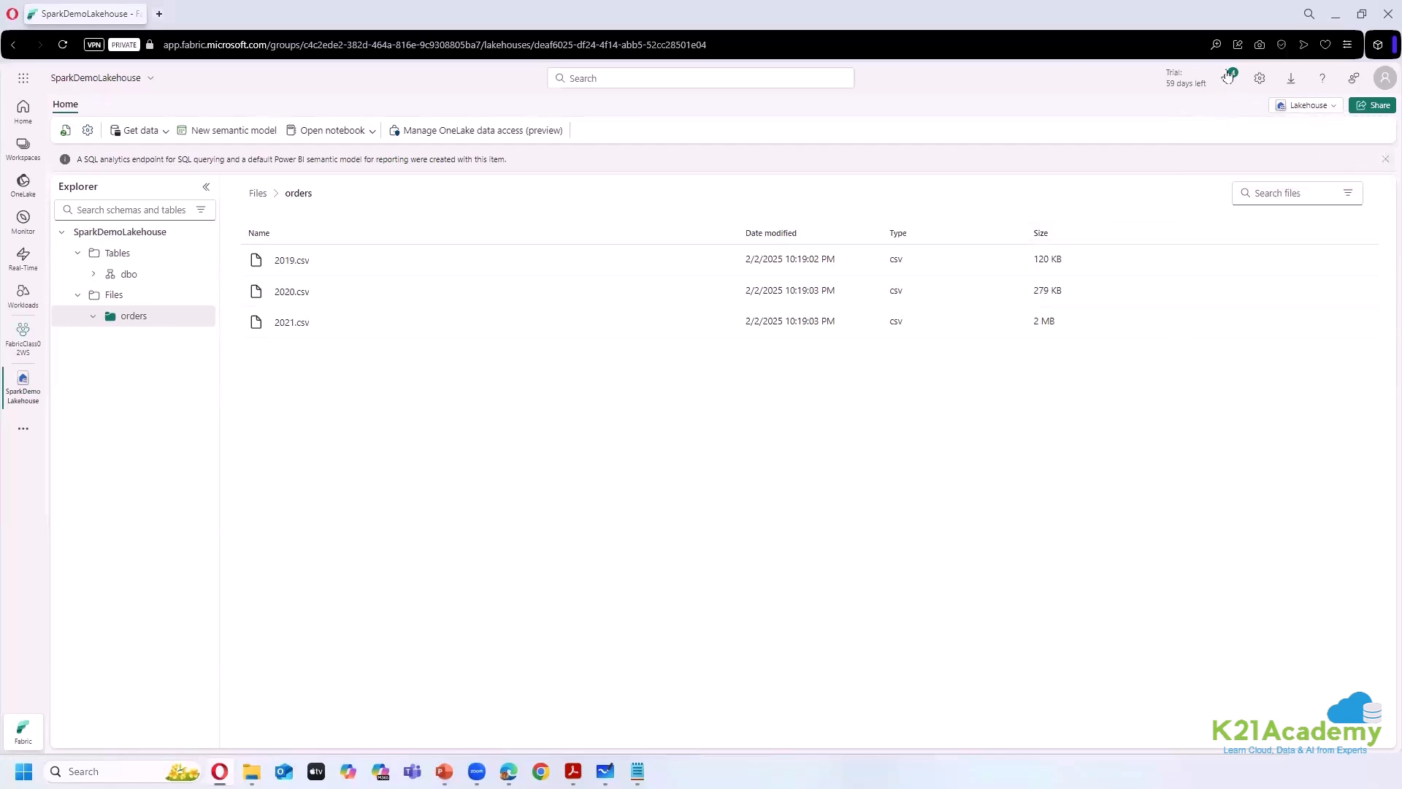
pyautogui.click(1227, 78)
pyautogui.click(1362, 151)
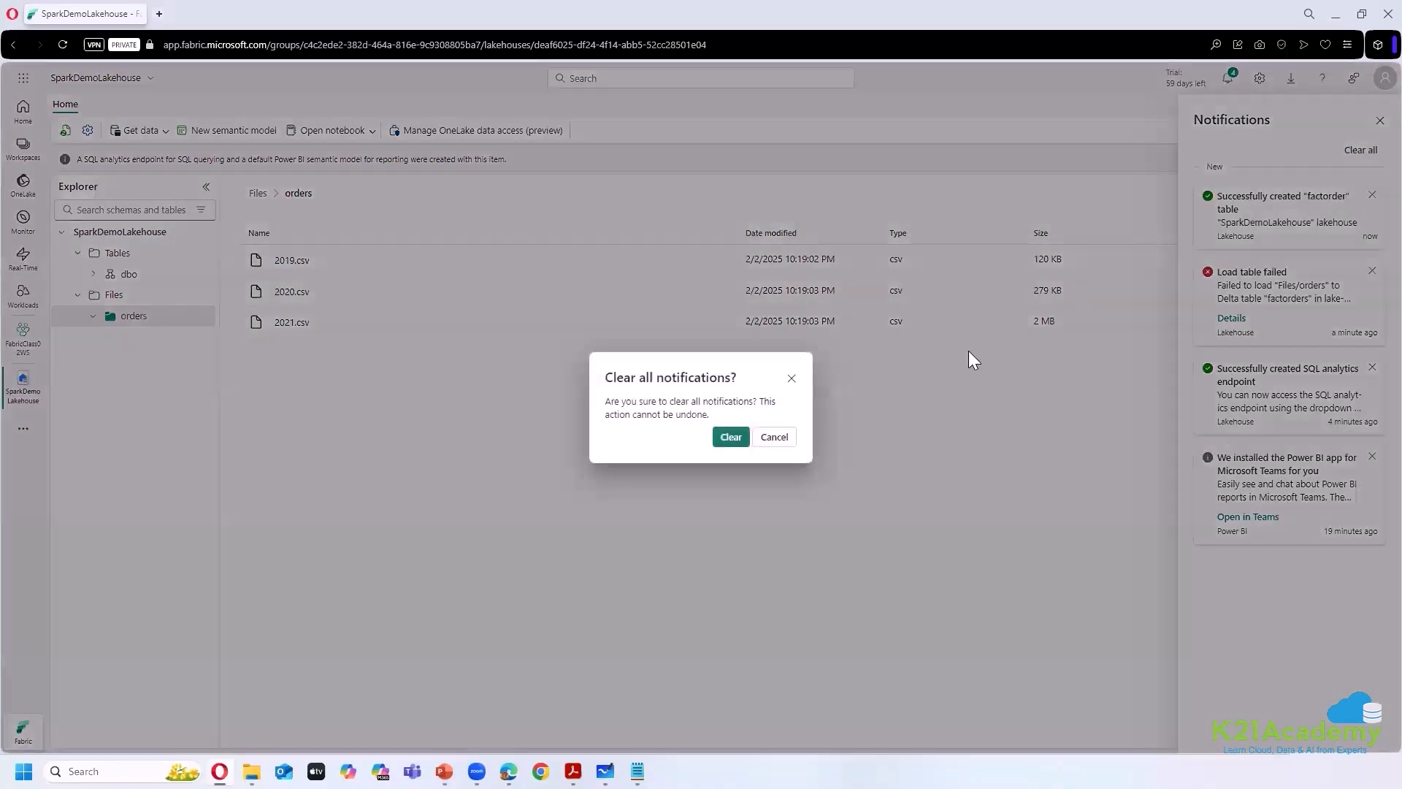
pyautogui.click(729, 436)
pyautogui.click(1379, 122)
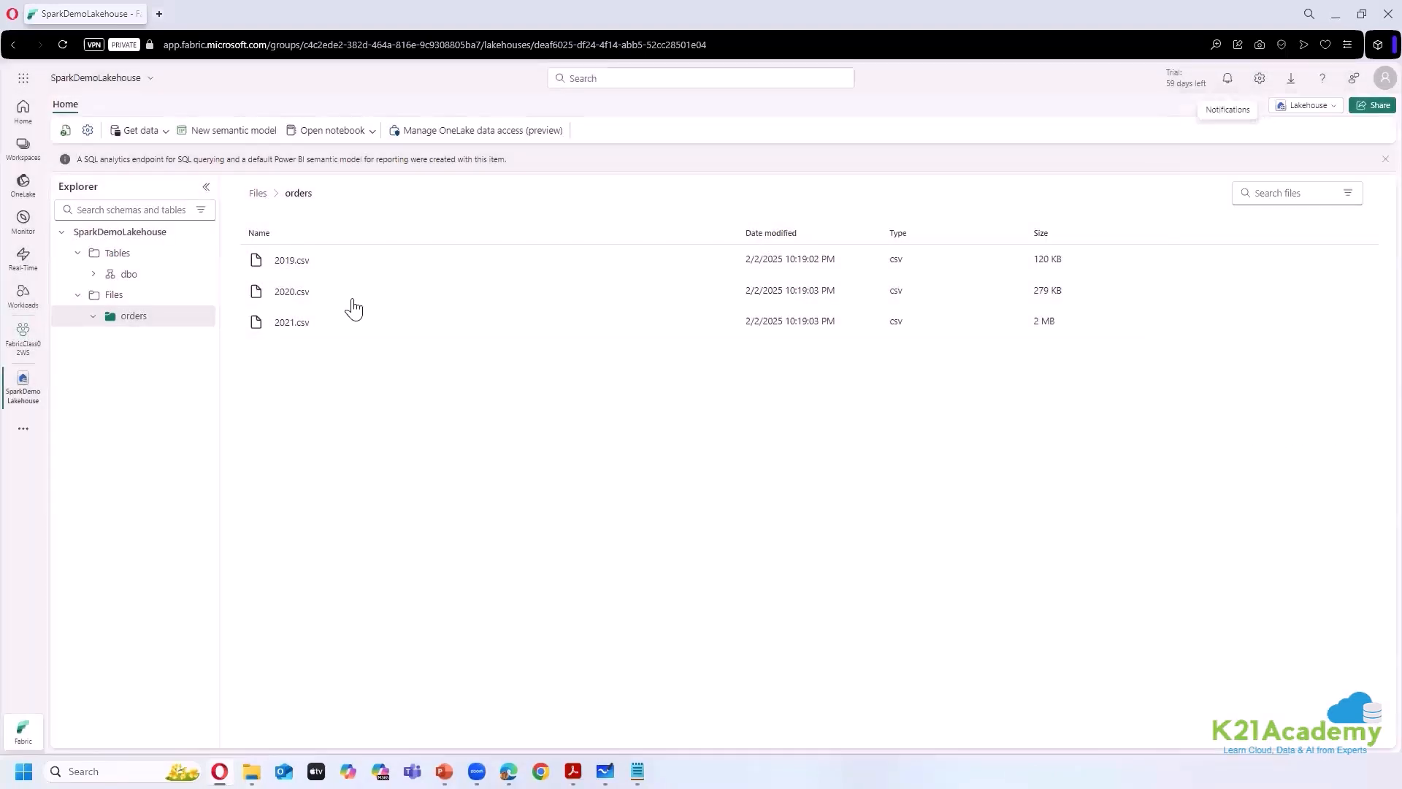
# - Expand the factorder table under the dbo schema, widen the explorer, and preview the table's data
pyautogui.click(93, 275)
pyautogui.click(108, 295)
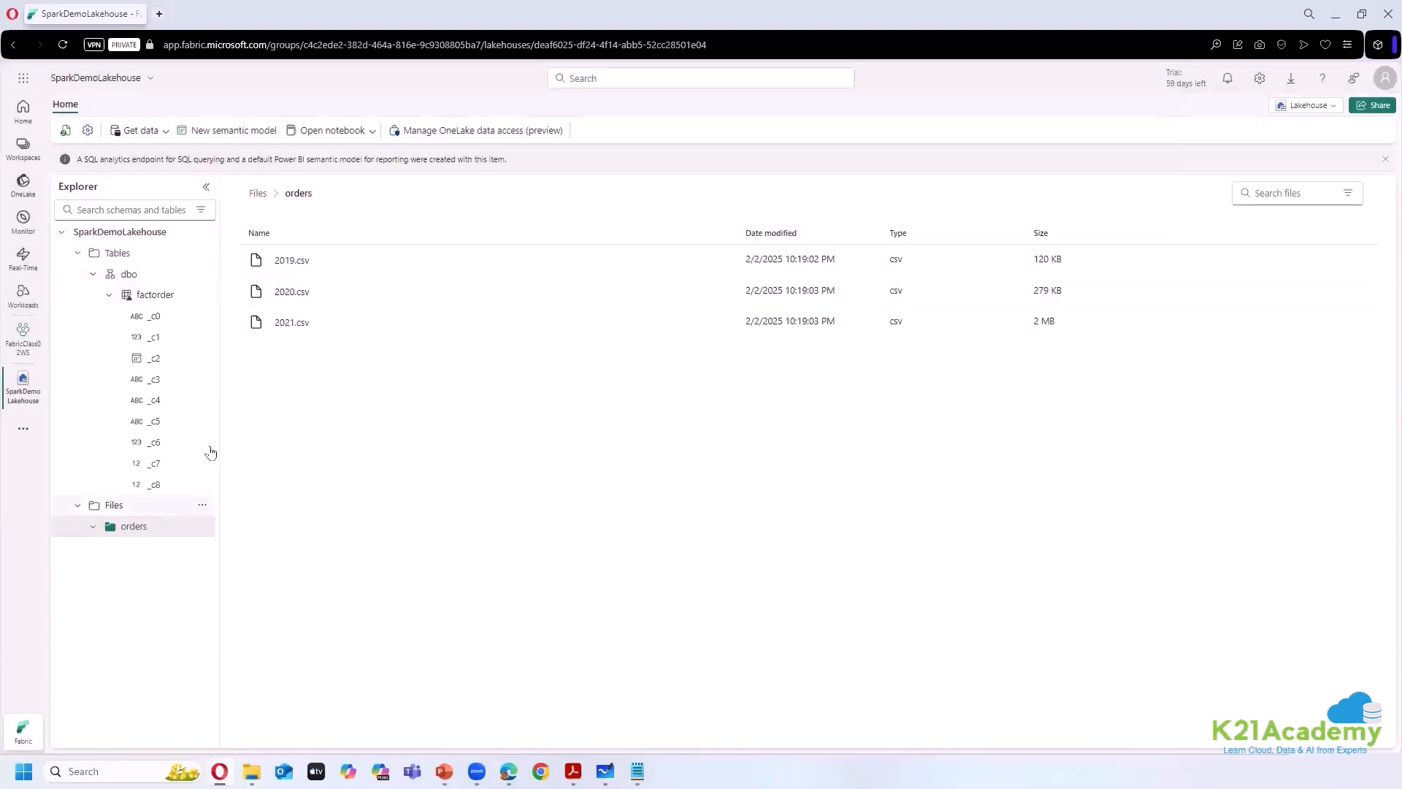
pyautogui.moveTo(219, 401); pyautogui.dragTo(357, 406)
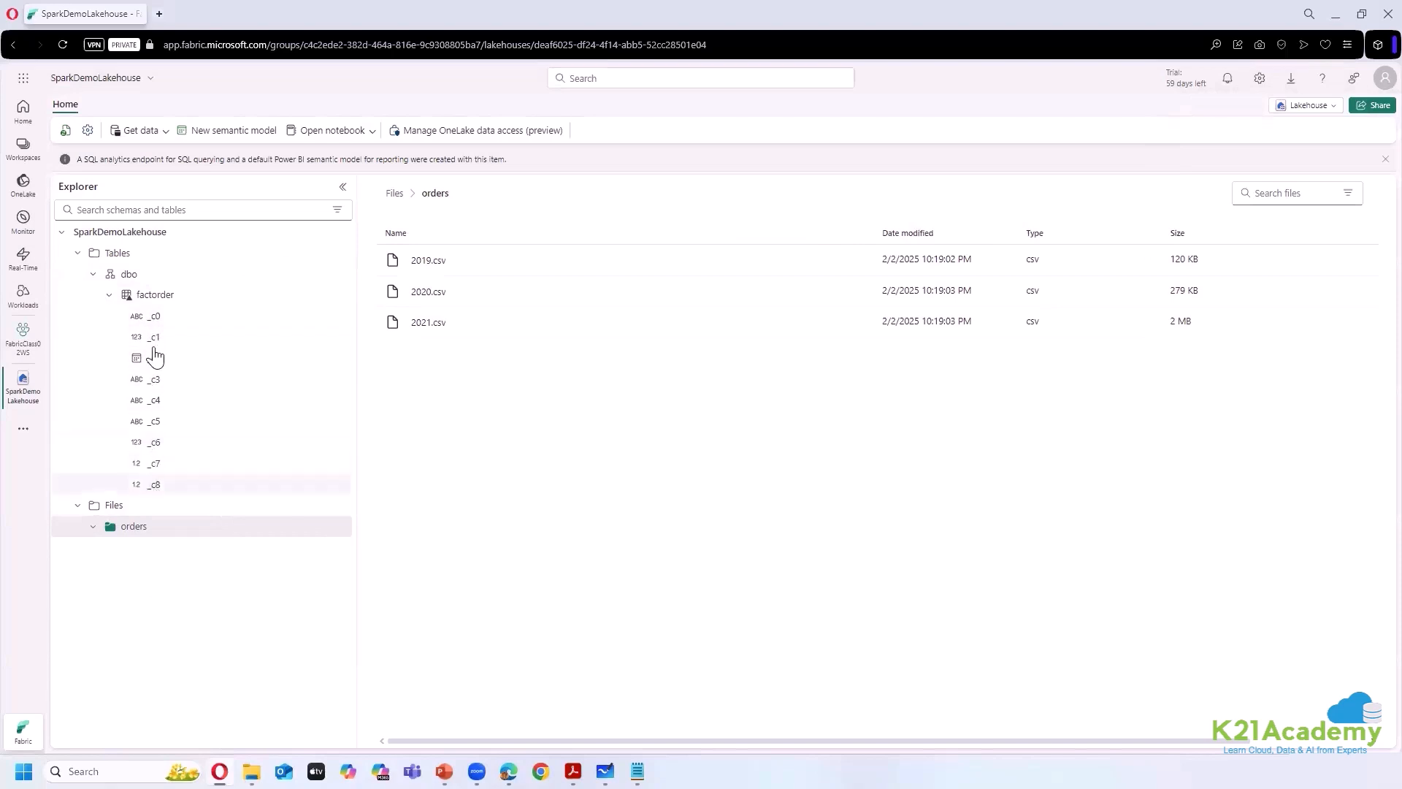
pyautogui.moveTo(331, 299)
pyautogui.click(284, 295)
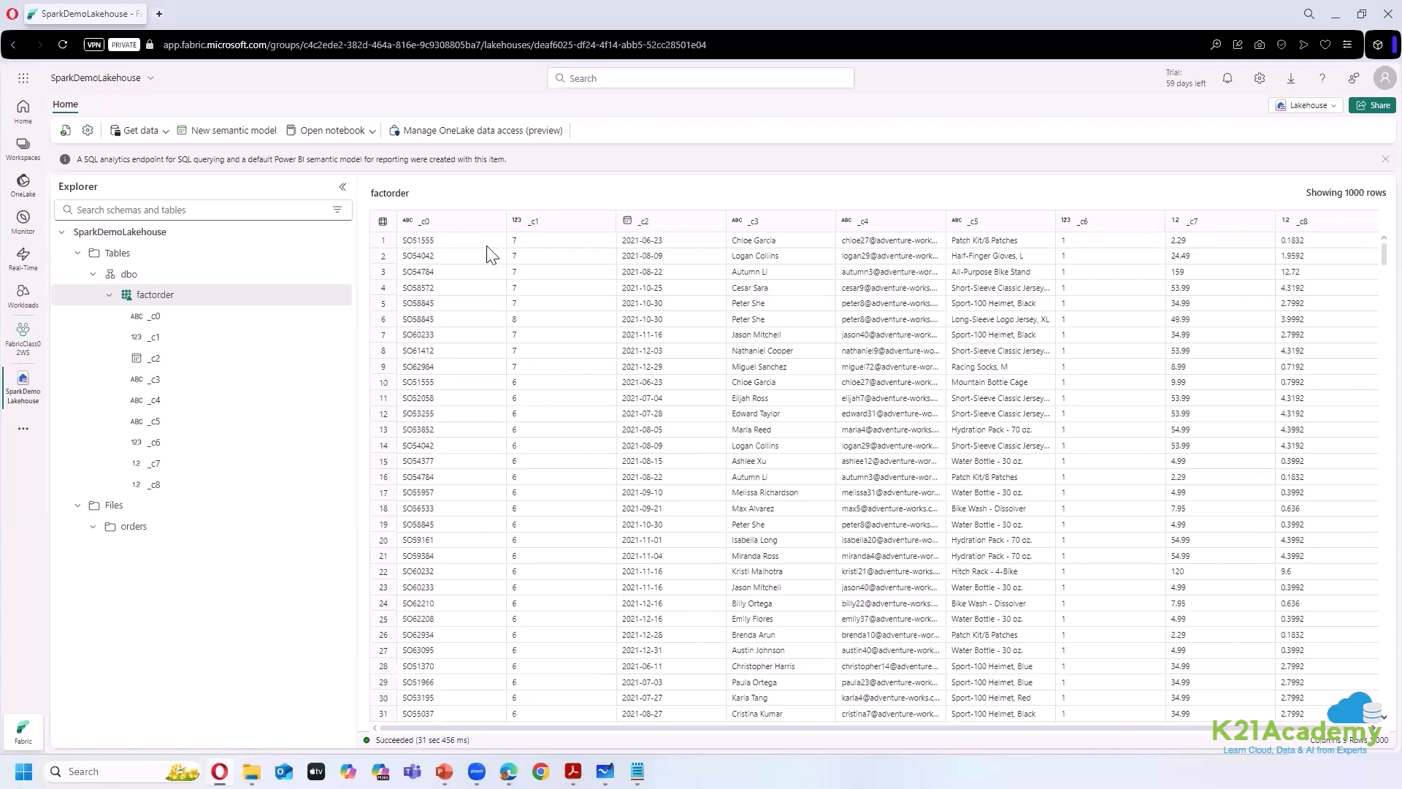
# - Examine the date values available for filtering column _c2, the previewed rows, and the actions offered for the factorder table
pyautogui.click(710, 226)
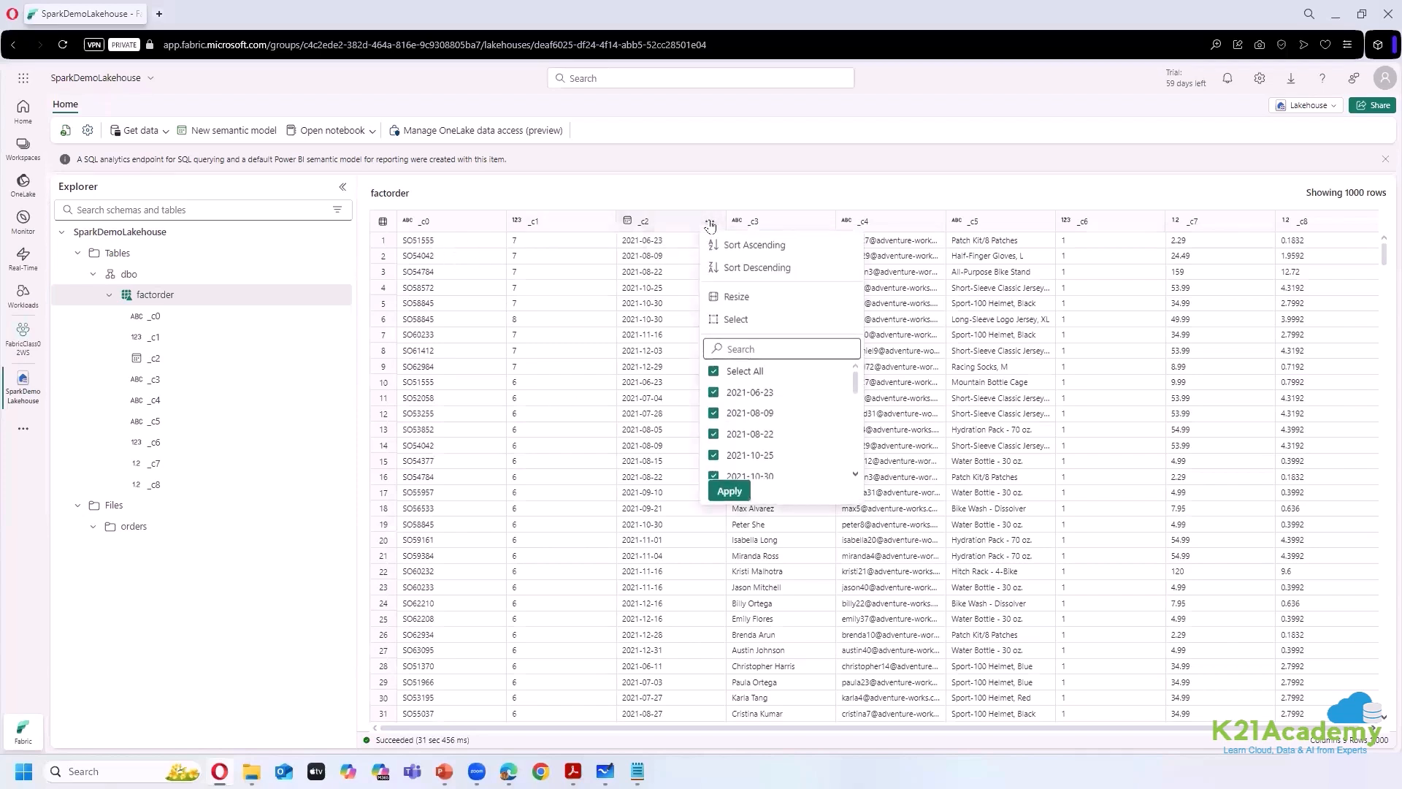
pyautogui.scroll(-7, 762, 411)
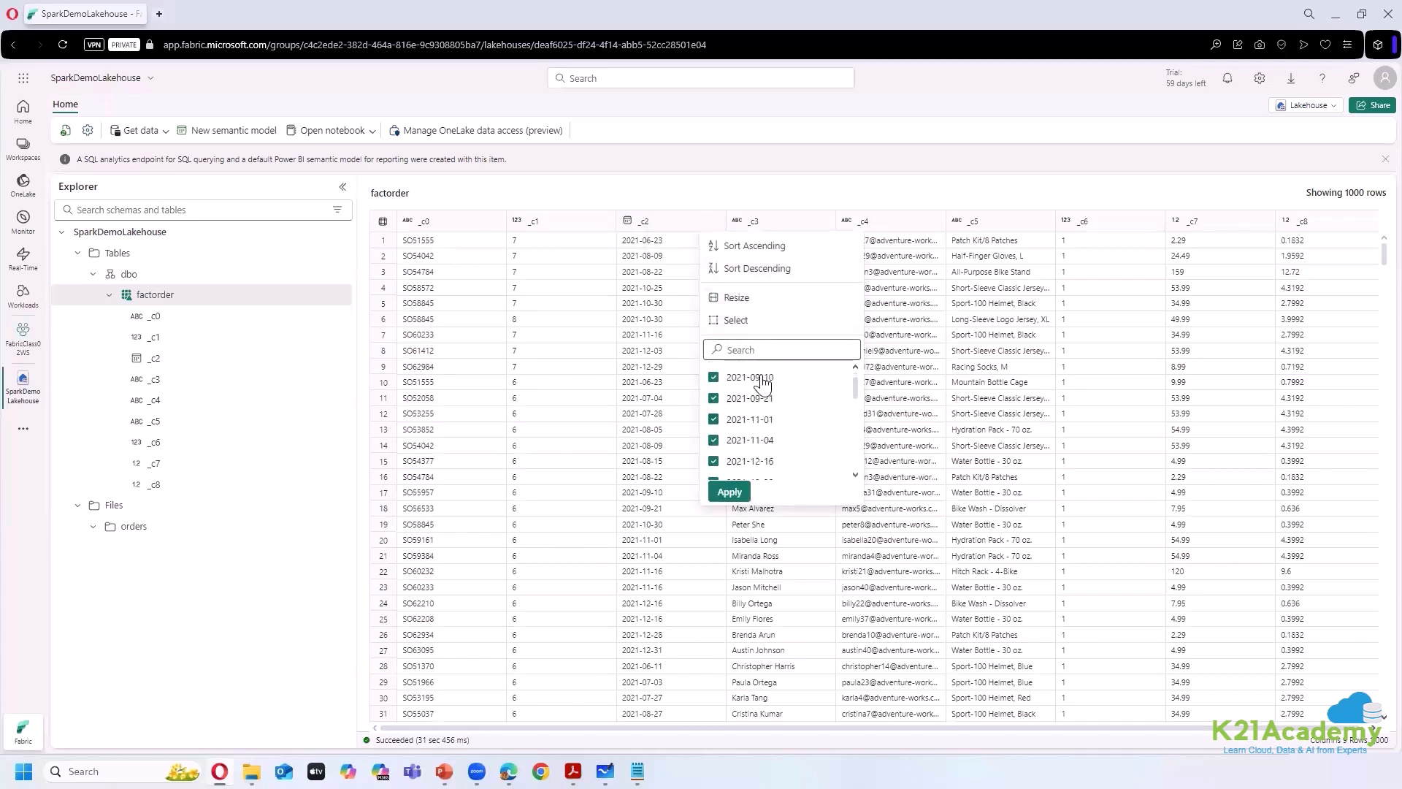
pyautogui.click(740, 183)
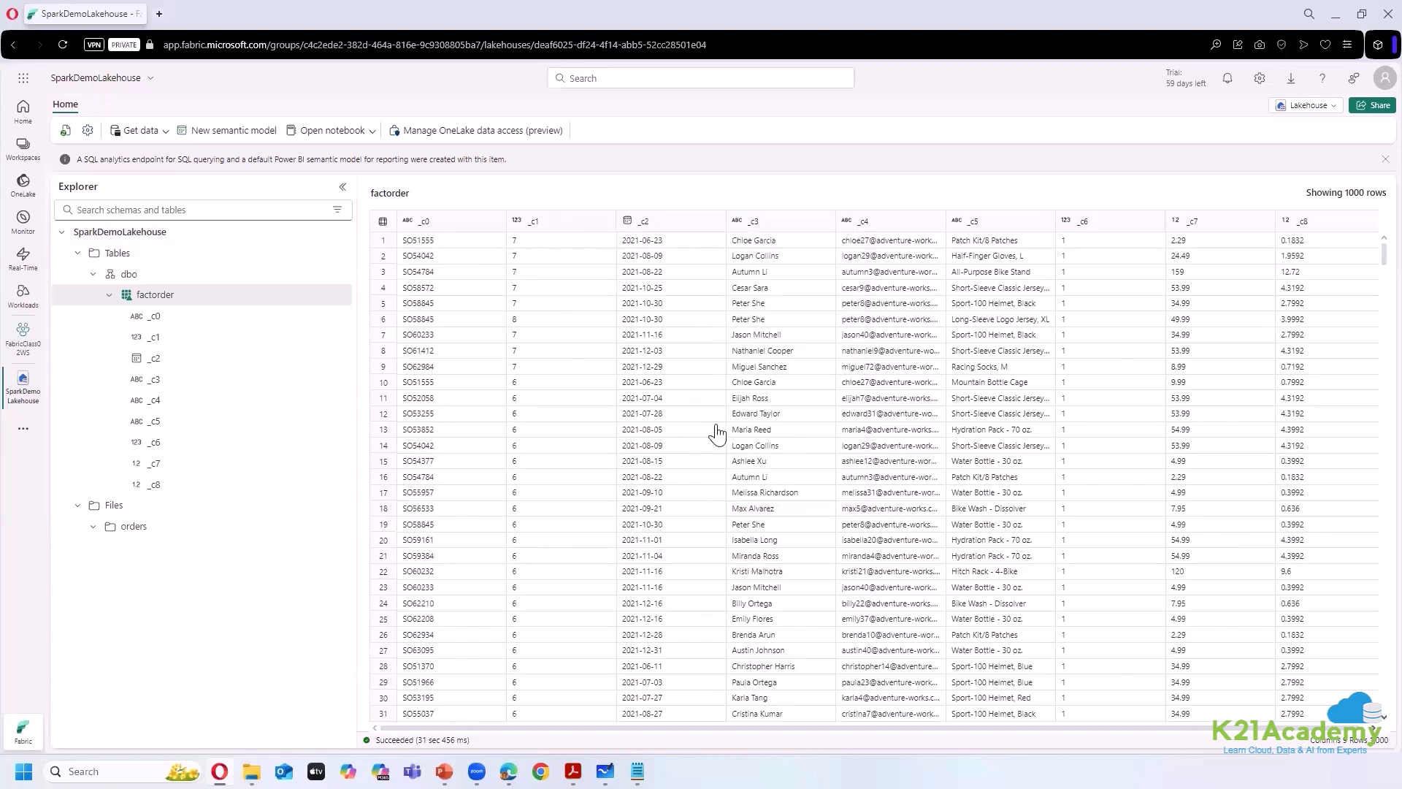
pyautogui.scroll(-4, 514, 537)
pyautogui.scroll(4, 516, 537)
pyautogui.click(338, 298)
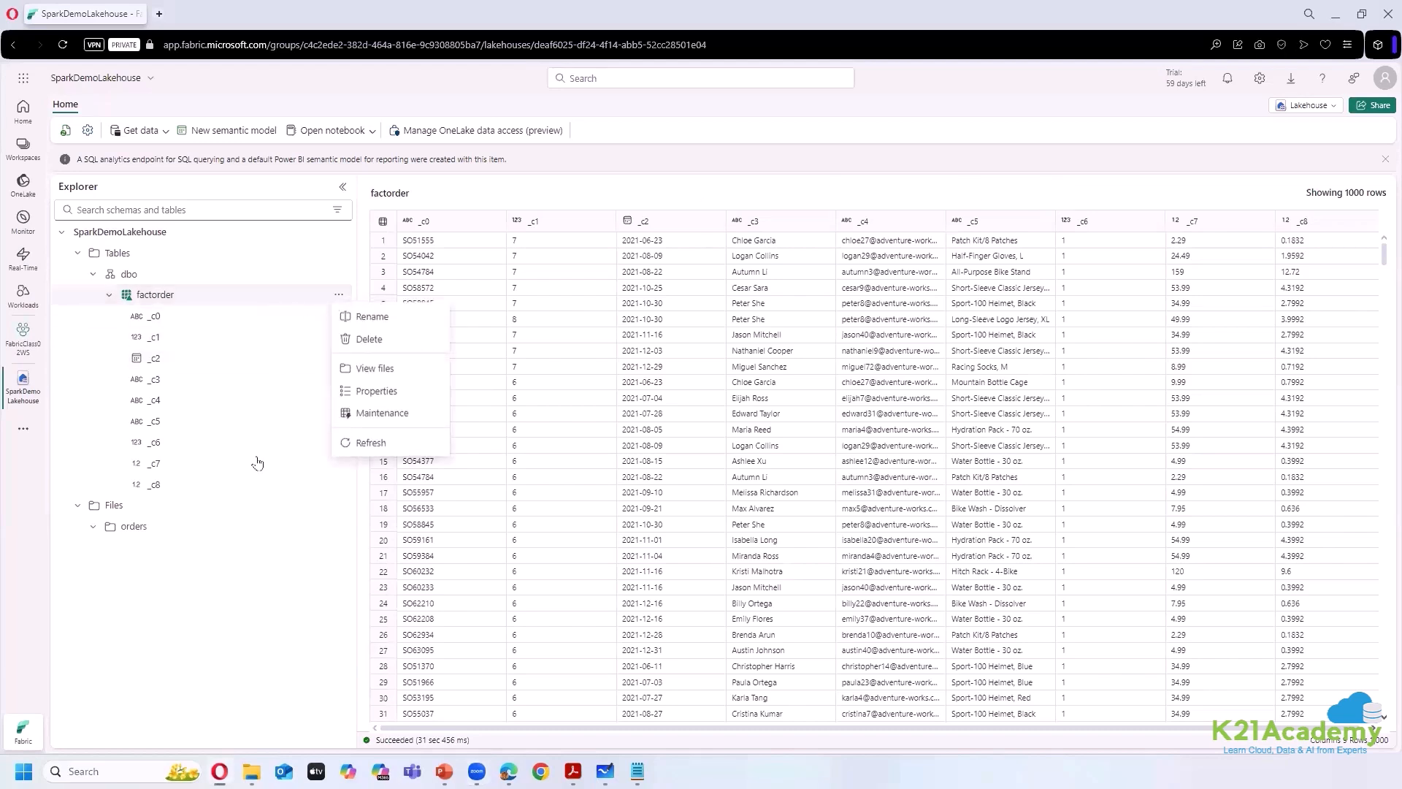
pyautogui.click(234, 628)
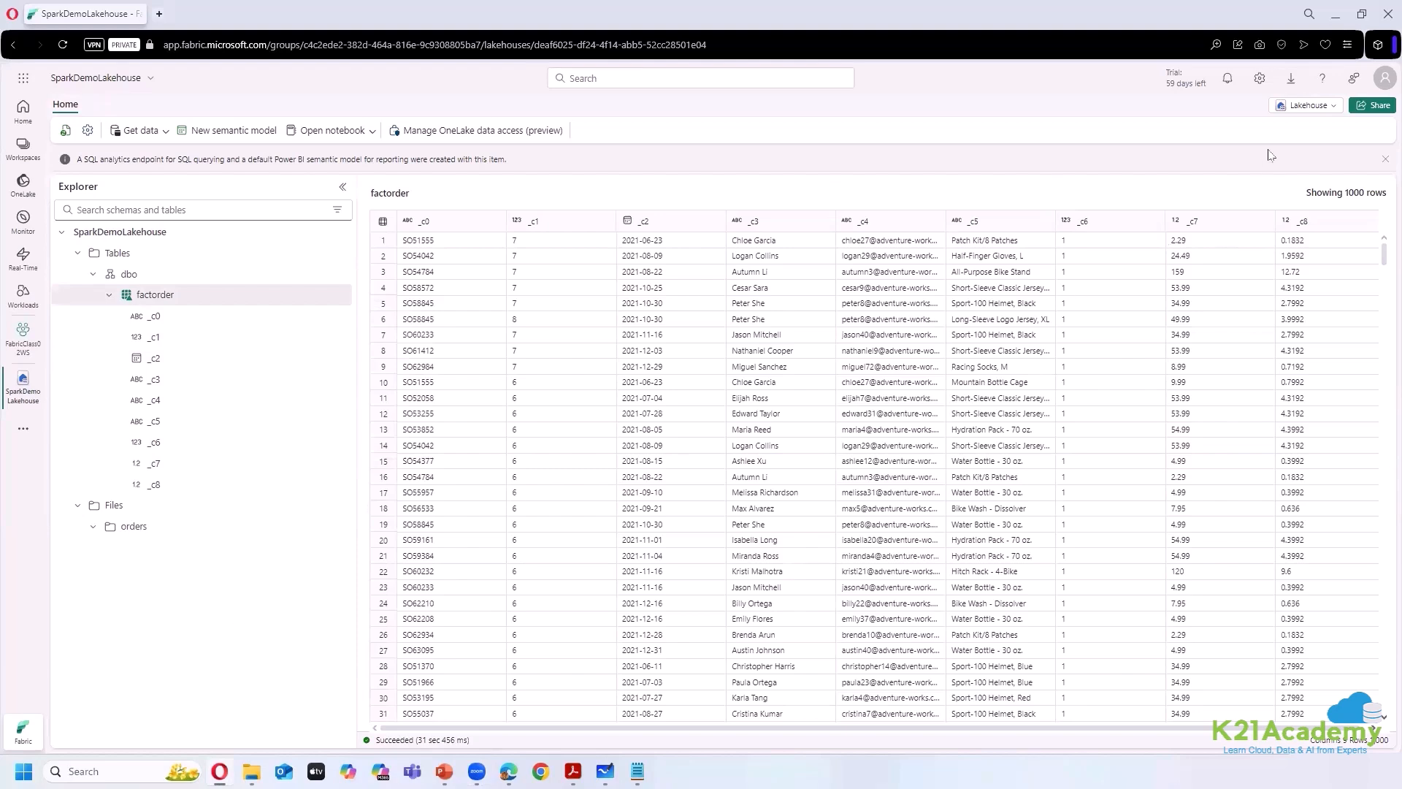
# - Switch the lakehouse to its SQL analytics endpoint and dismiss the default semantic model information banner
pyautogui.click(1310, 106)
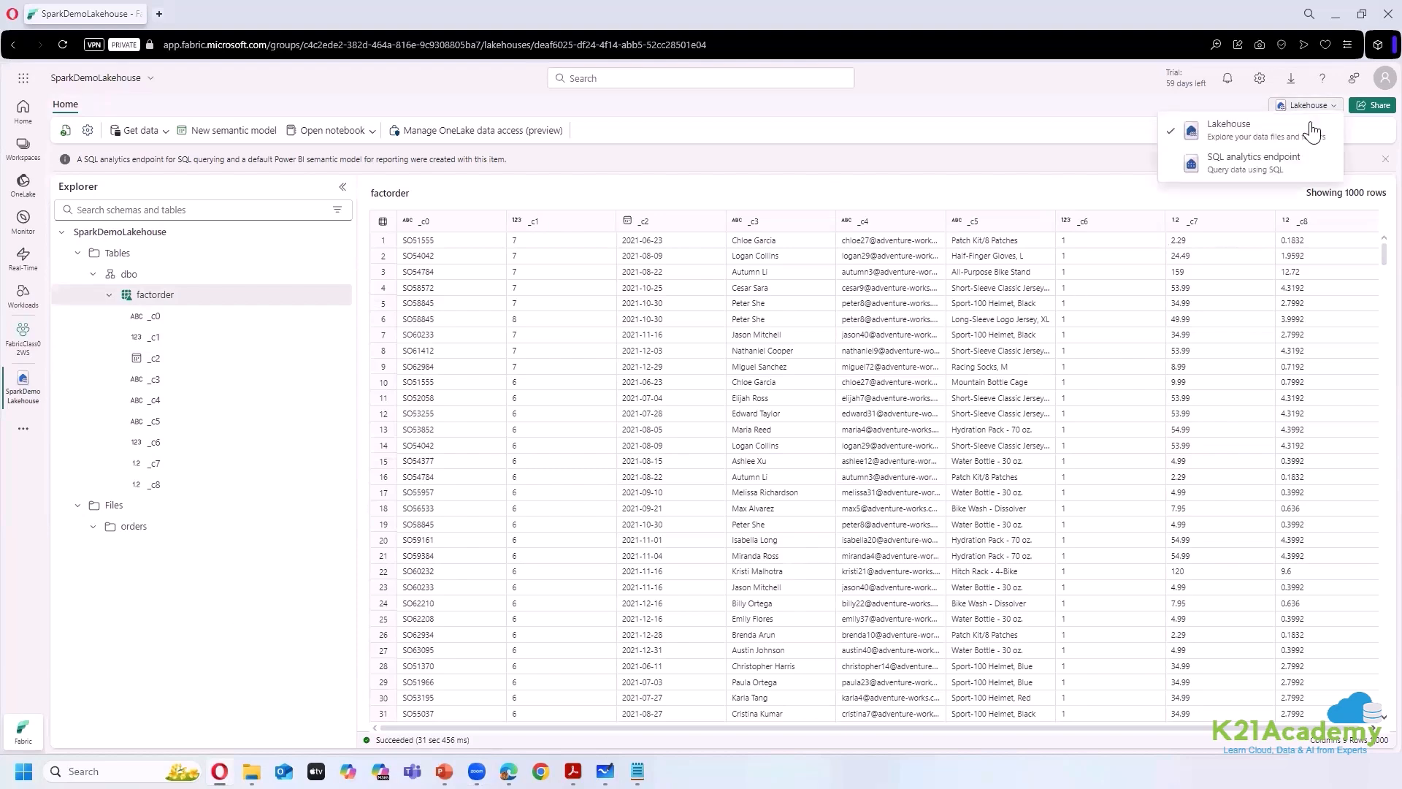
pyautogui.click(1283, 167)
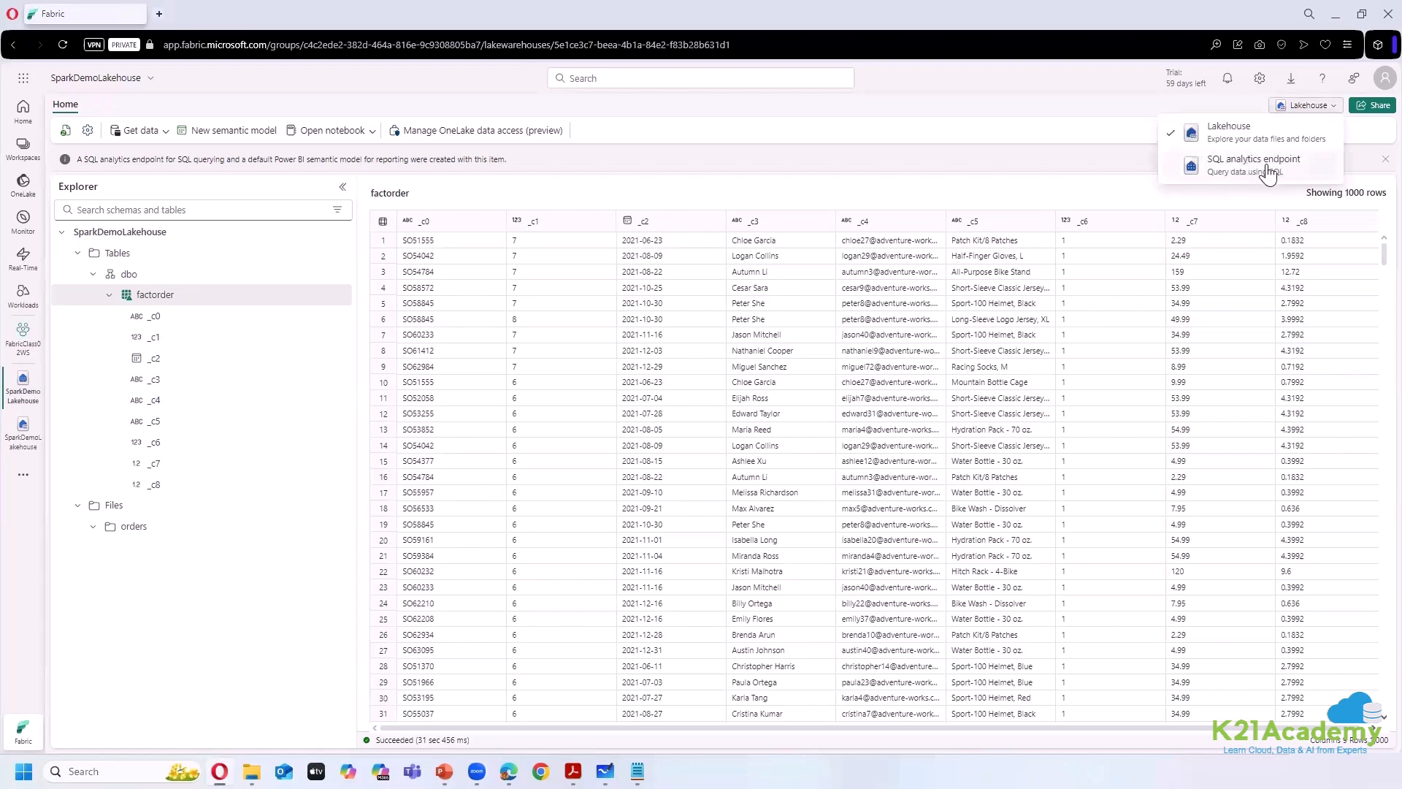
pyautogui.click(1272, 172)
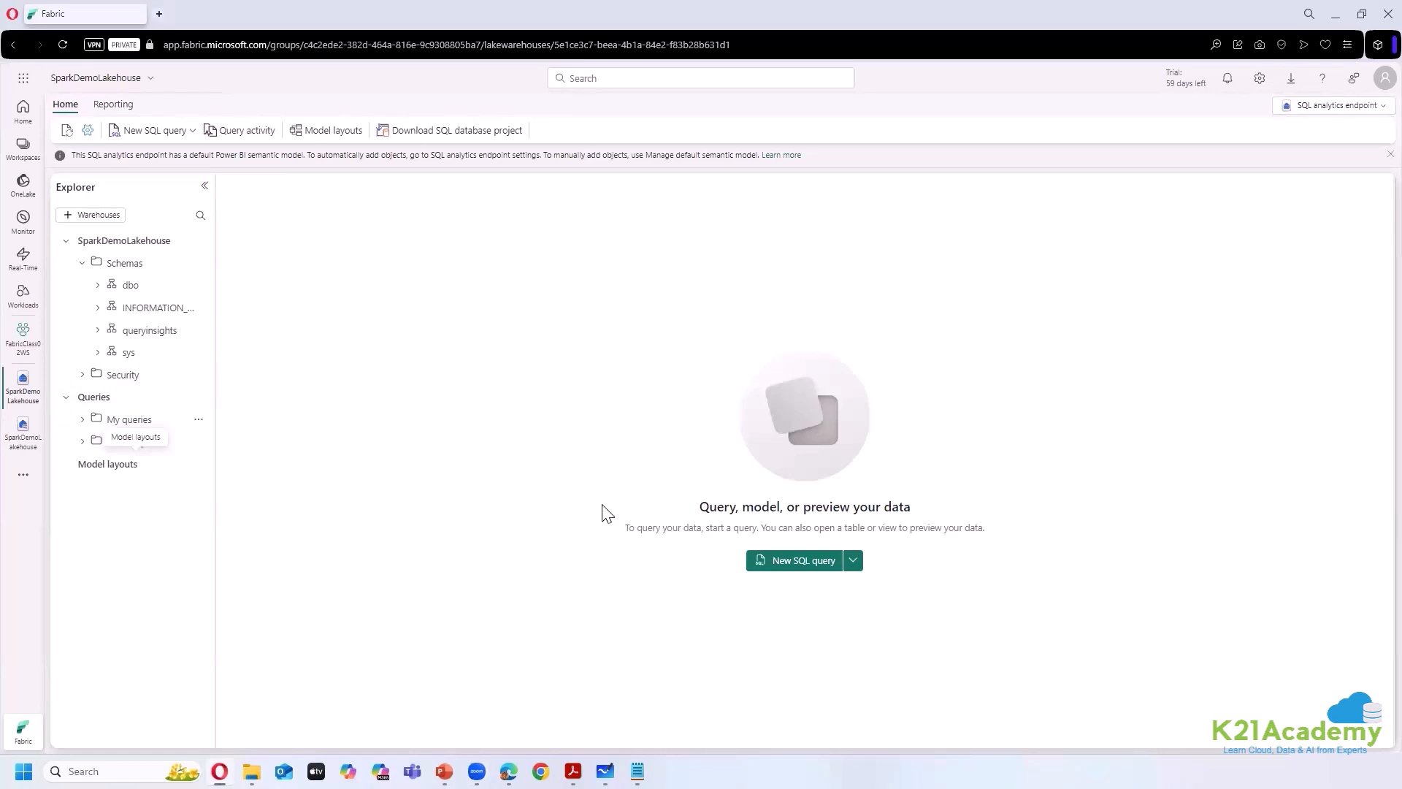
pyautogui.click(1390, 155)
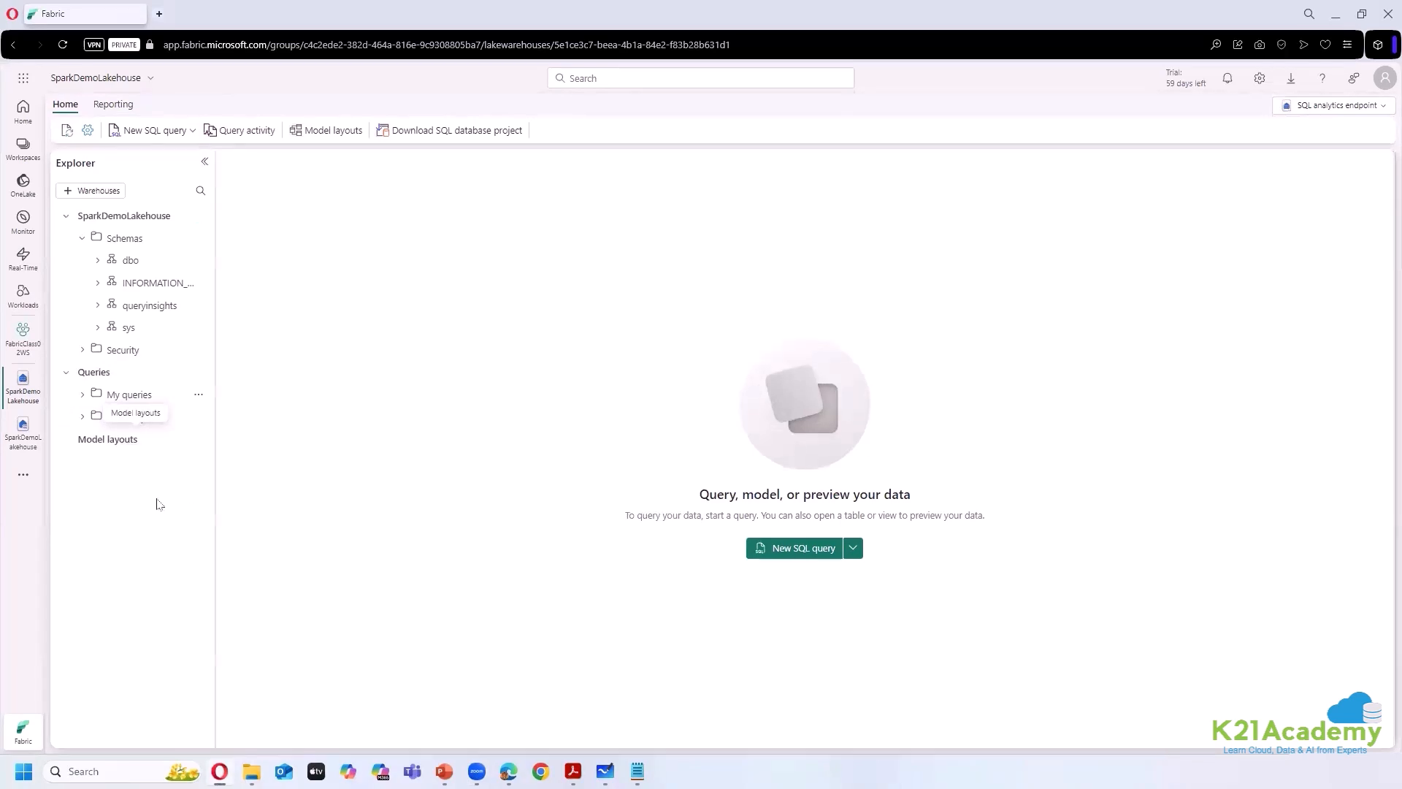
# - Open the factorder table from the dbo schema's tables in the SQL analytics endpoint
pyautogui.click(99, 262)
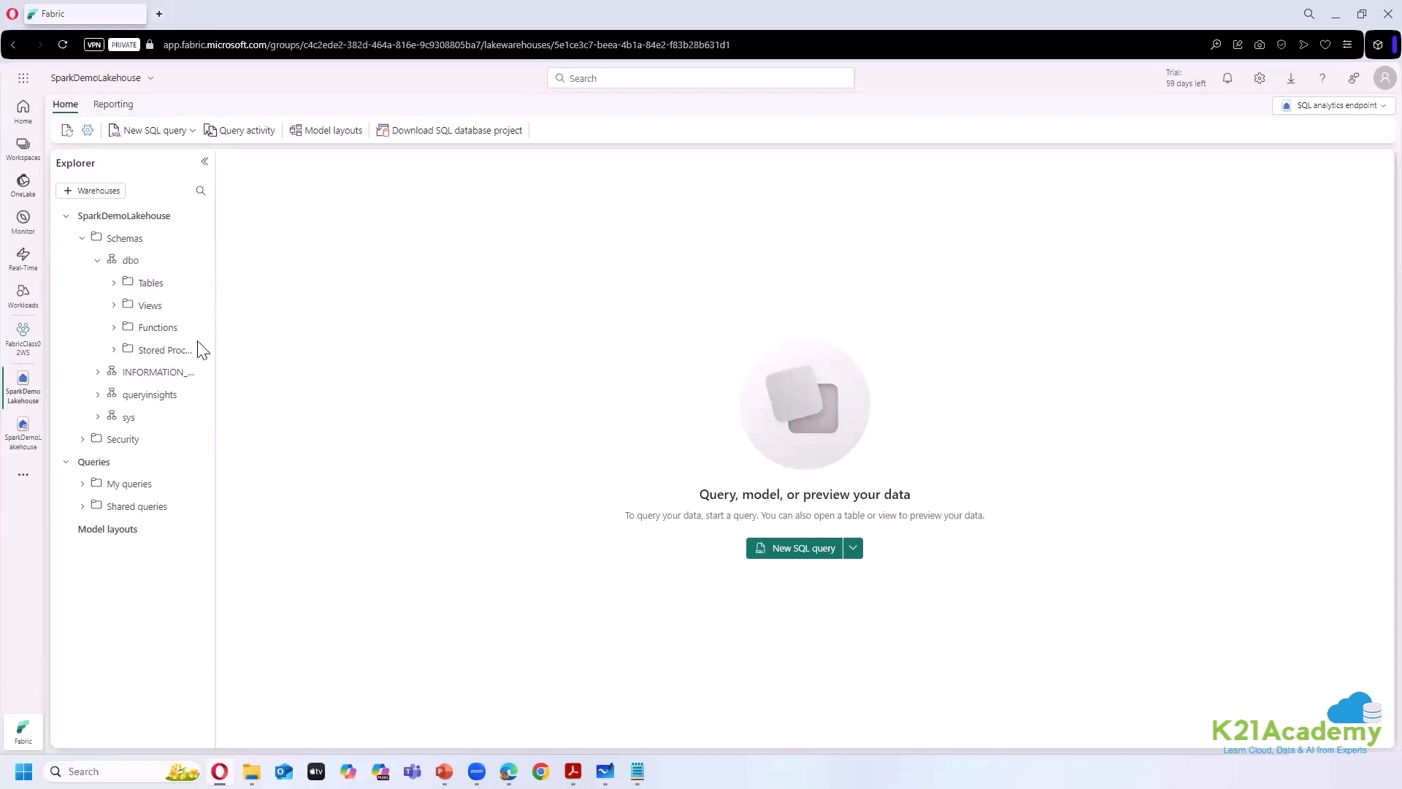
pyautogui.click(115, 285)
pyautogui.click(179, 307)
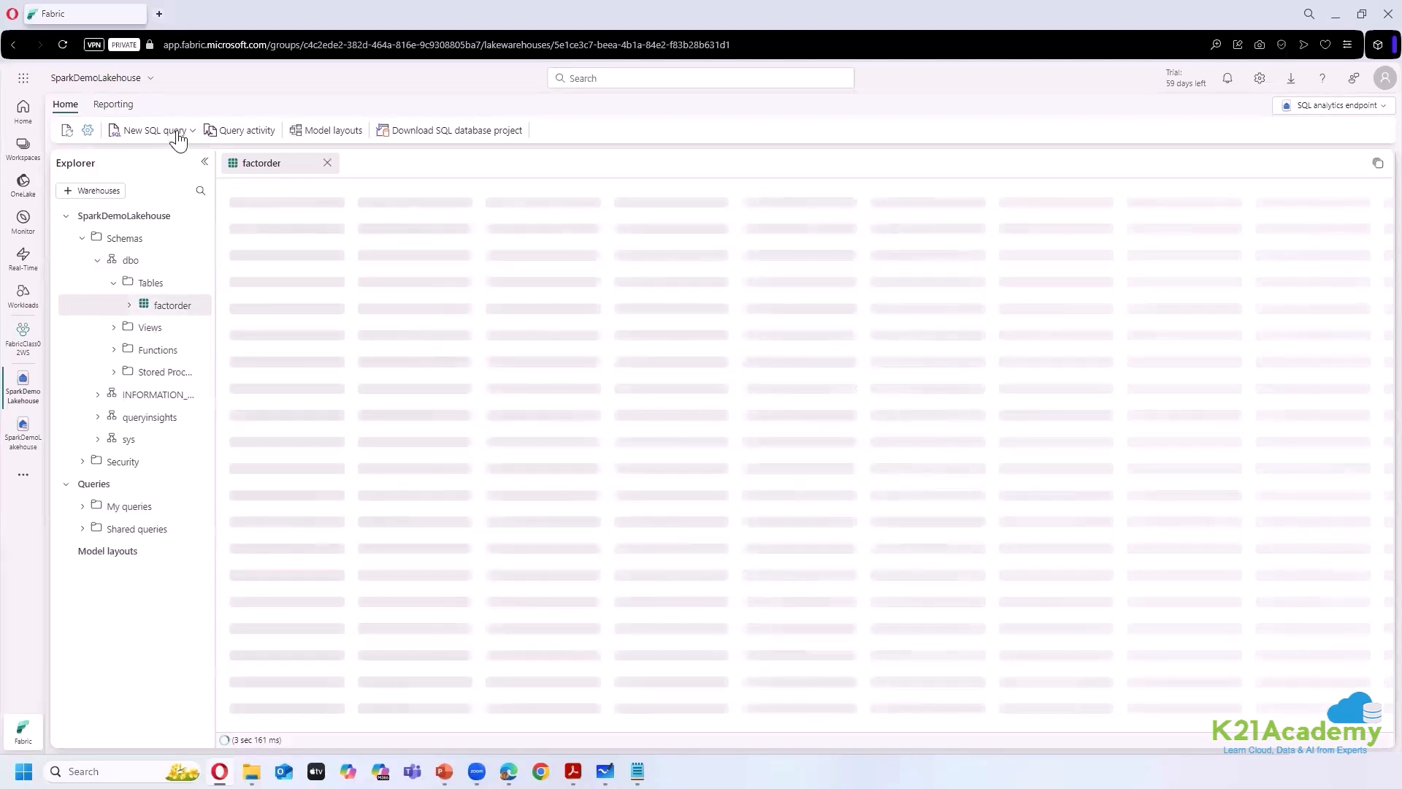
# - Begin a SELECT statement in a new SQL query and close the factorder table preview
pyautogui.click(172, 133)
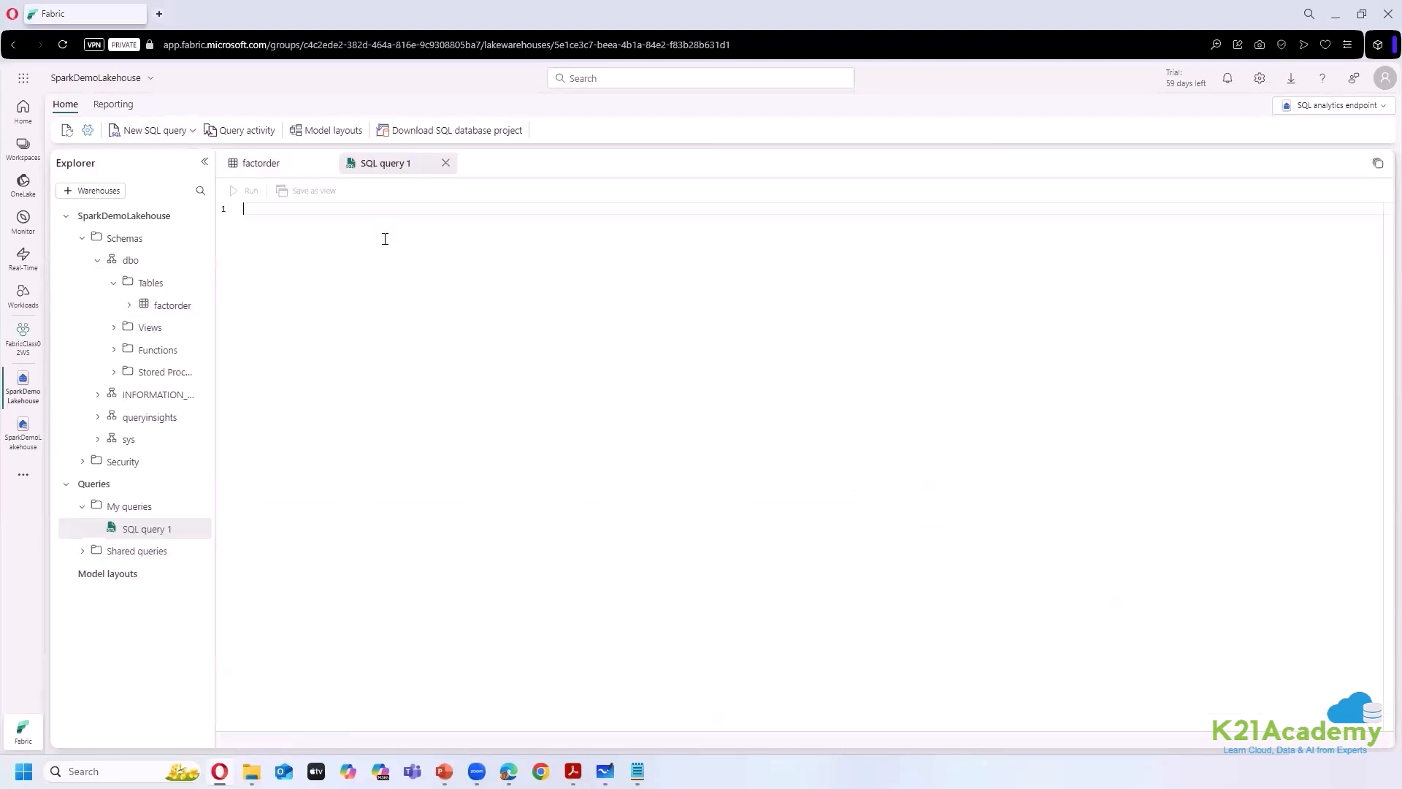
pyautogui.write('SEE')
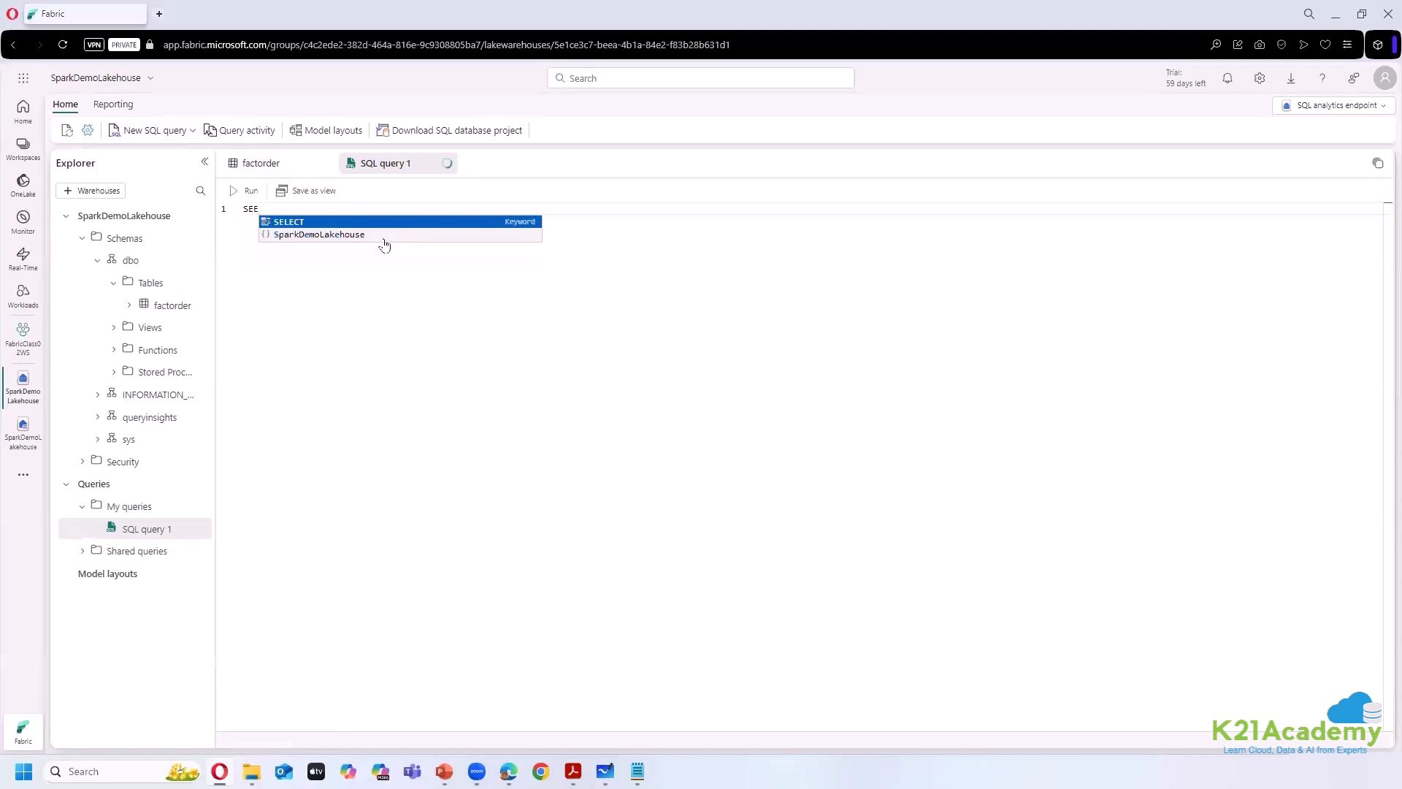
pyautogui.hotkey('ctrl', 'Return')
pyautogui.press('BackSpace')
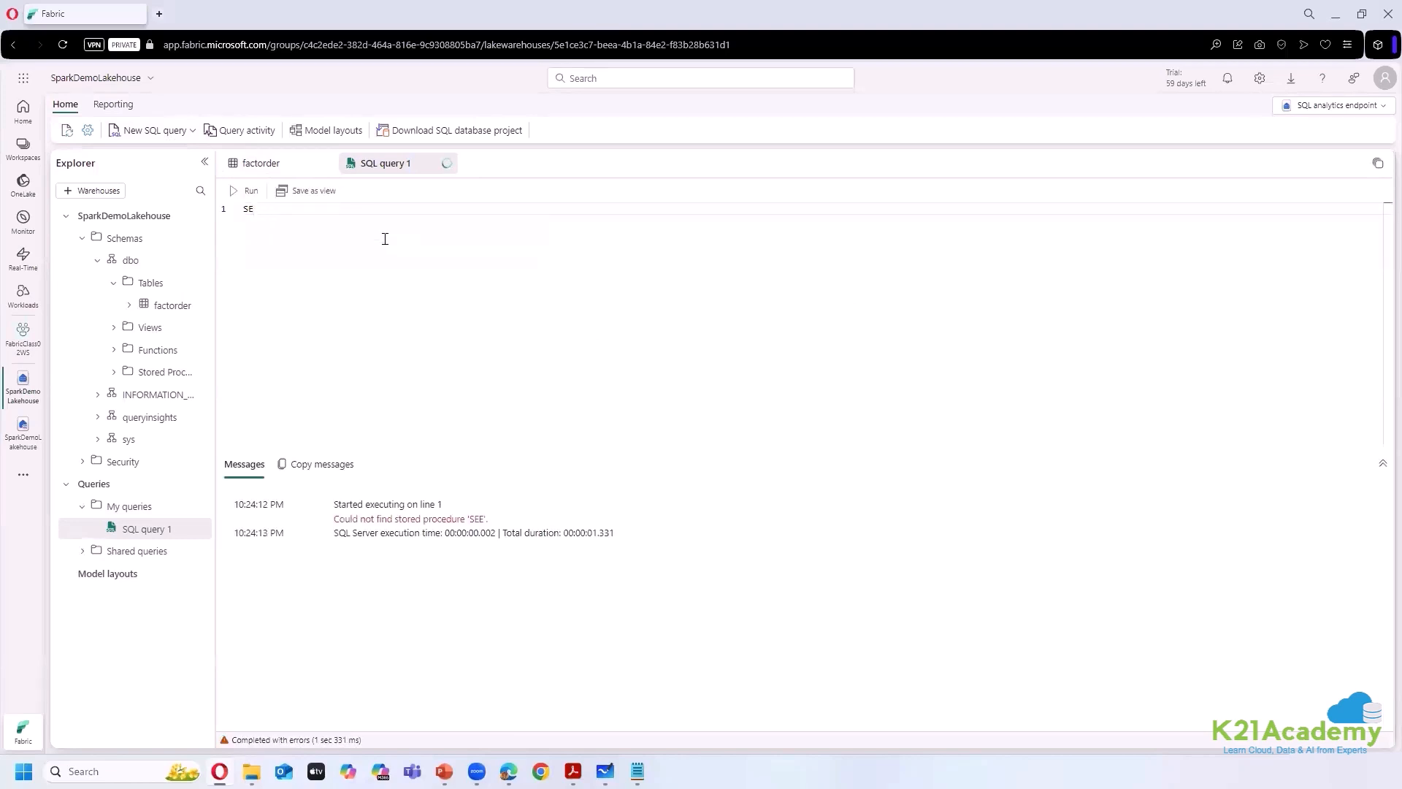
pyautogui.click(279, 165)
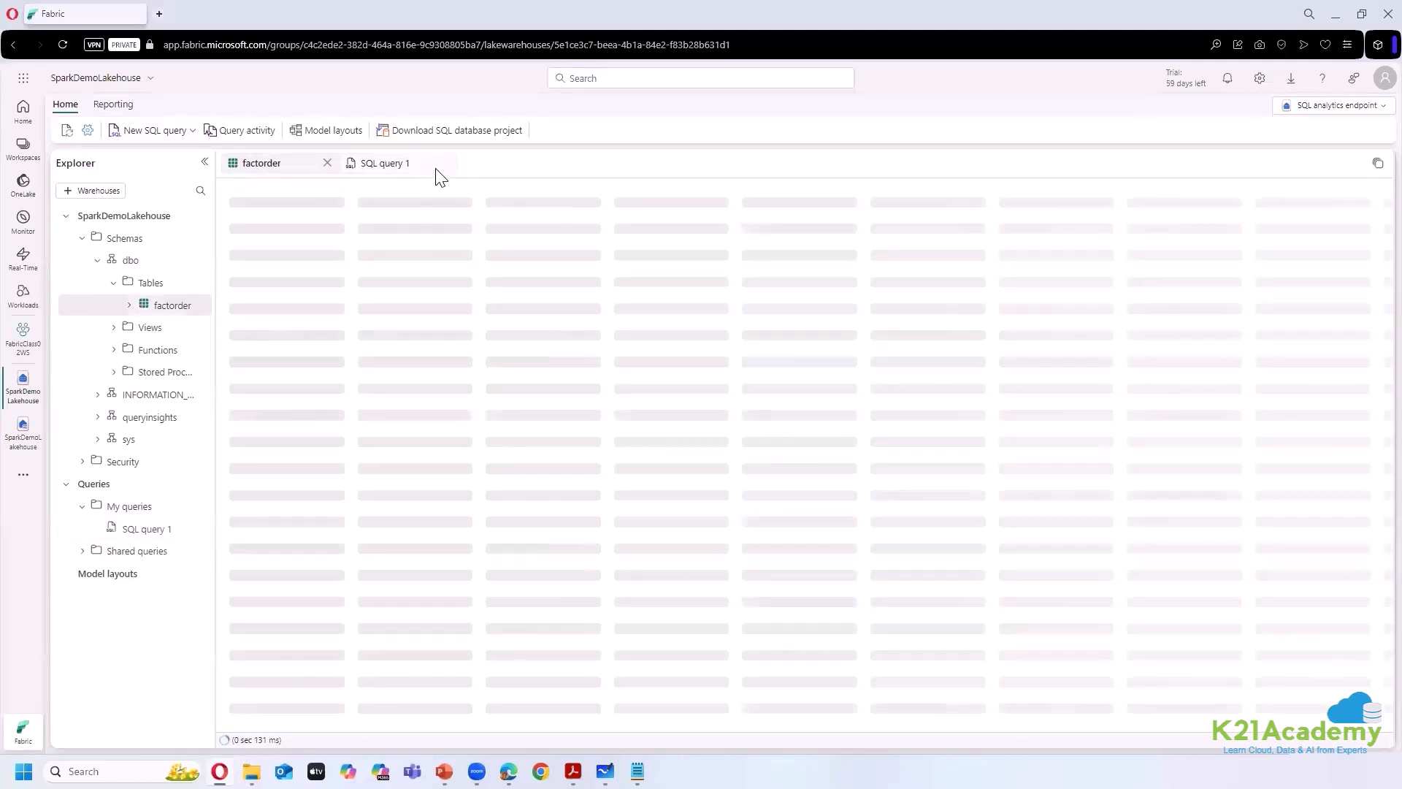
pyautogui.click(327, 162)
# - Complete the query as SELECT * FROM factorder and run it
pyautogui.write('LEC')
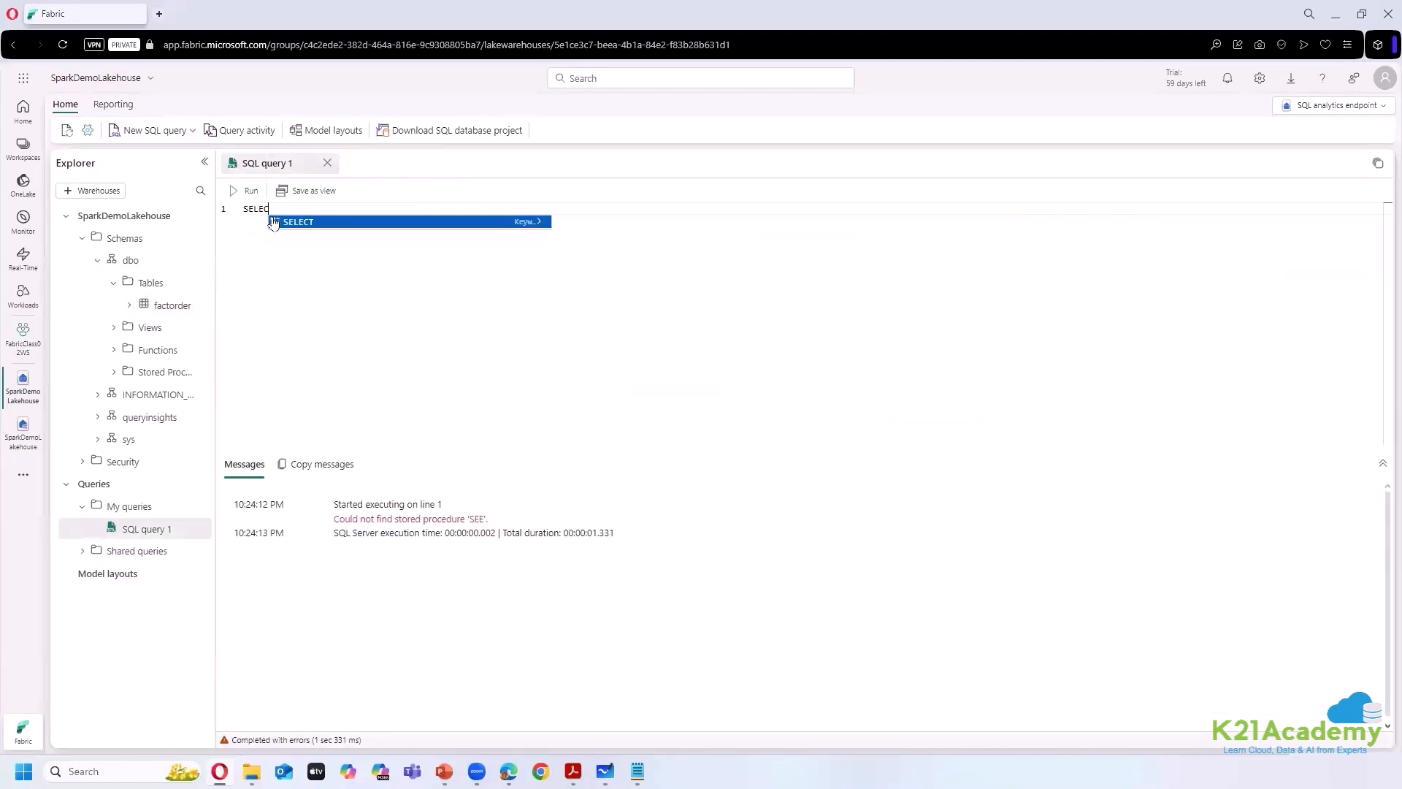
pyautogui.write('T * FROM factorder')
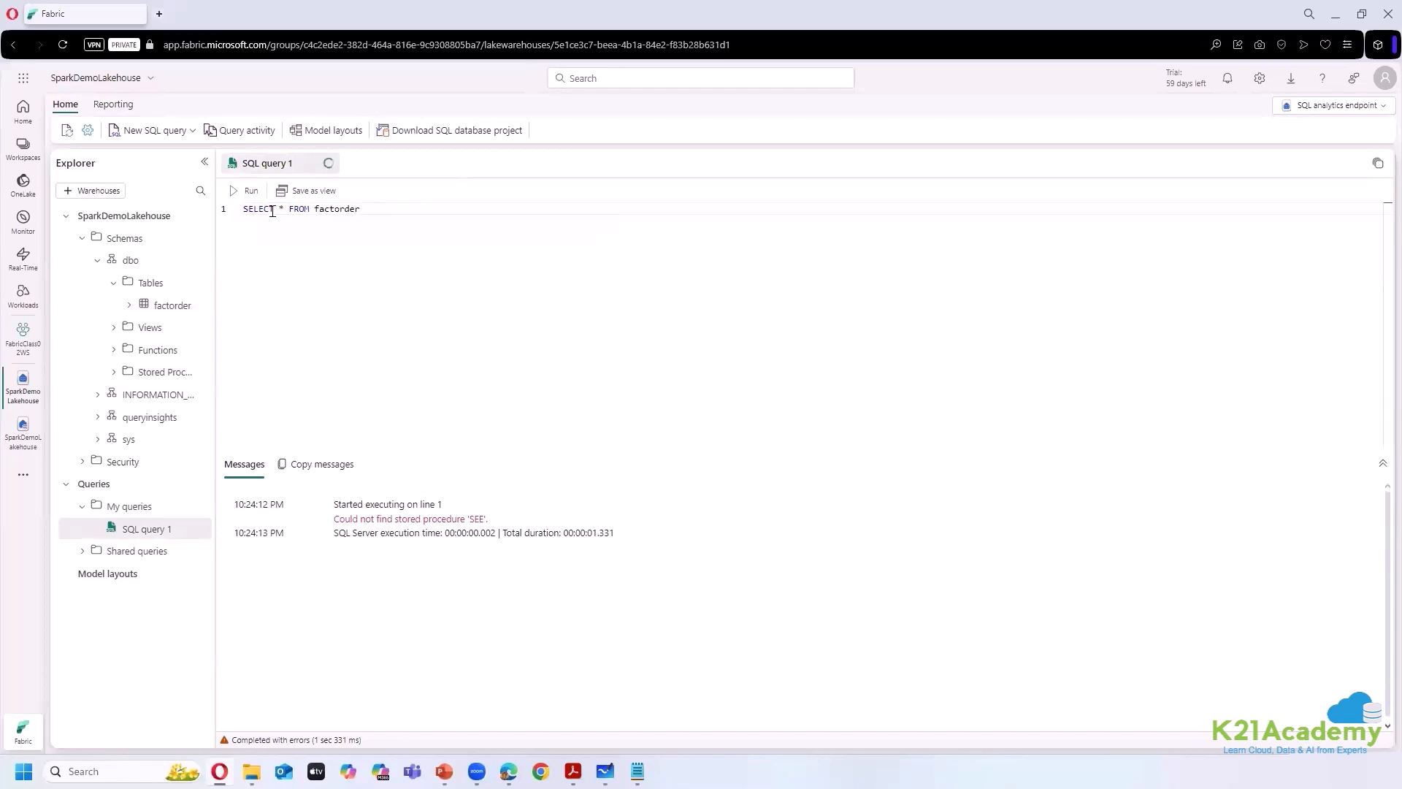
pyautogui.tripleClick(236, 207)
pyautogui.click(249, 190)
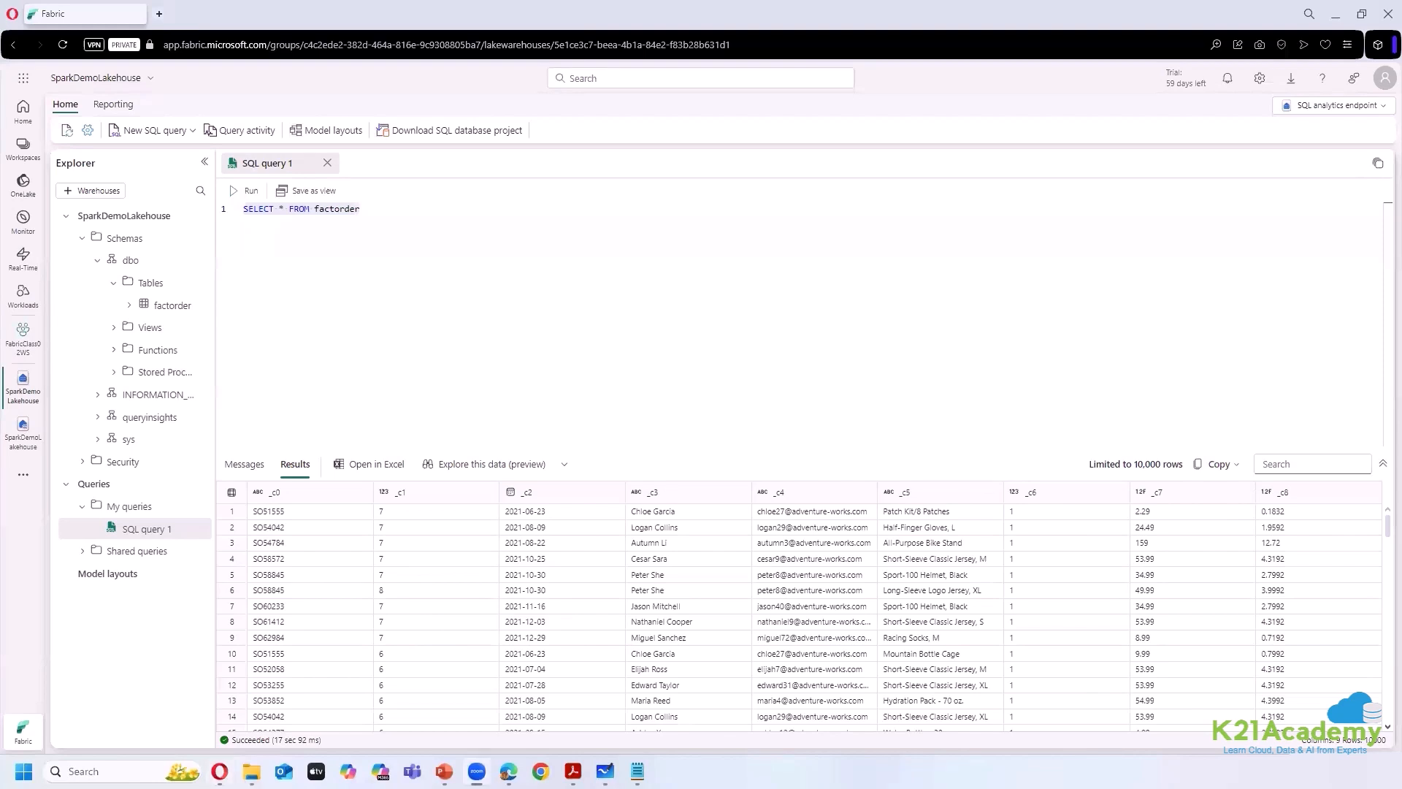
pyautogui.doubleClick(351, 211)
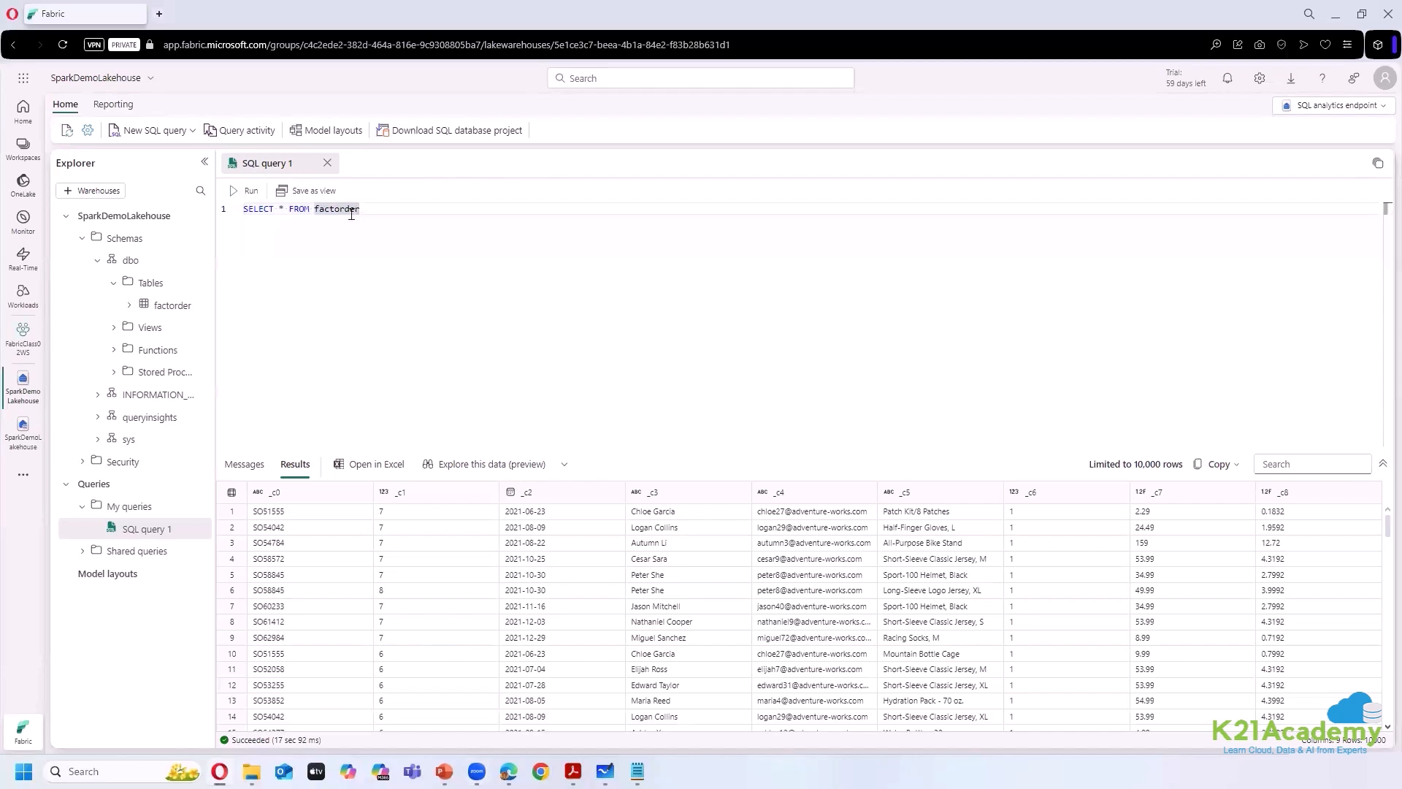
pyautogui.click(192, 130)
pyautogui.click(187, 179)
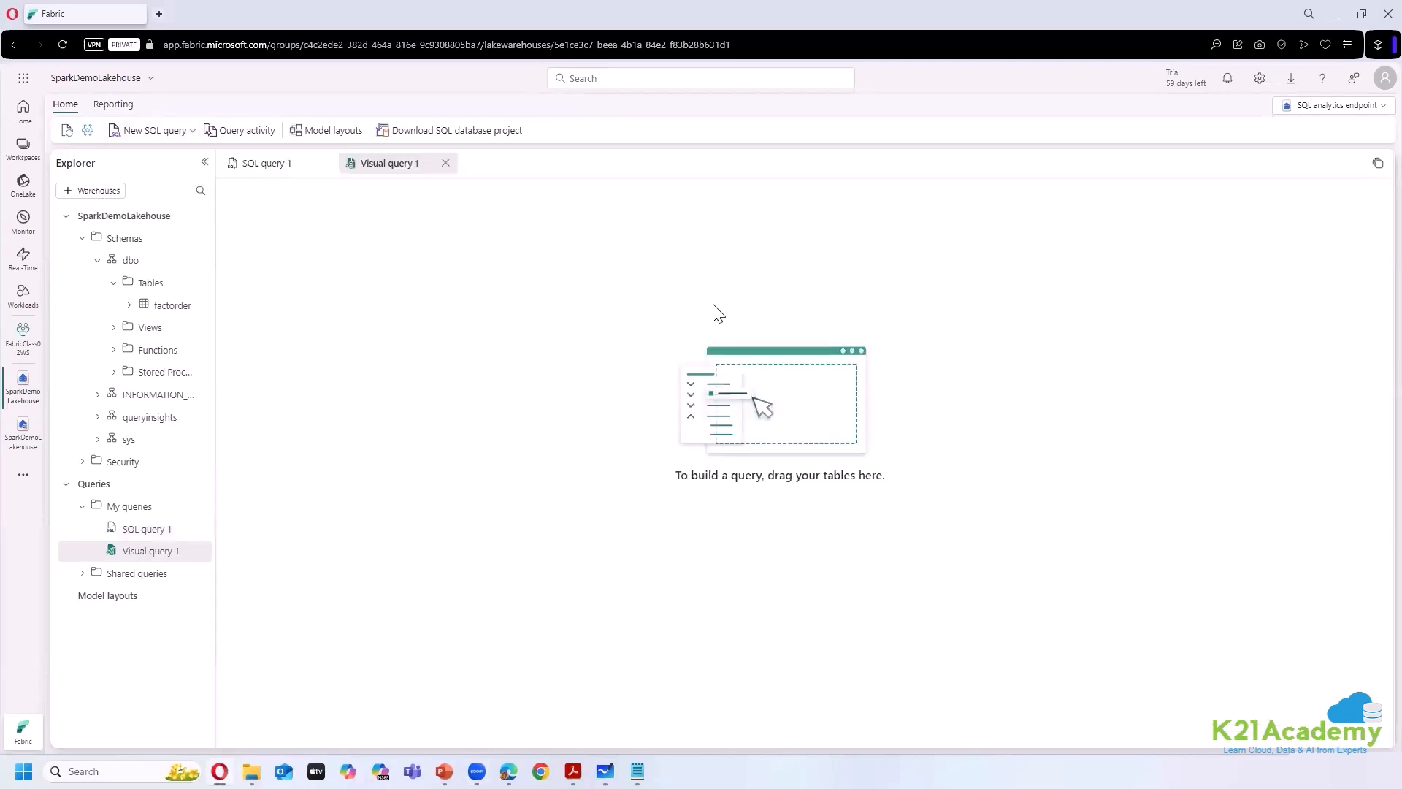
pyautogui.moveTo(172, 305); pyautogui.dragTo(825, 384)
pyautogui.moveTo(1018, 324); pyautogui.dragTo(1018, 323)
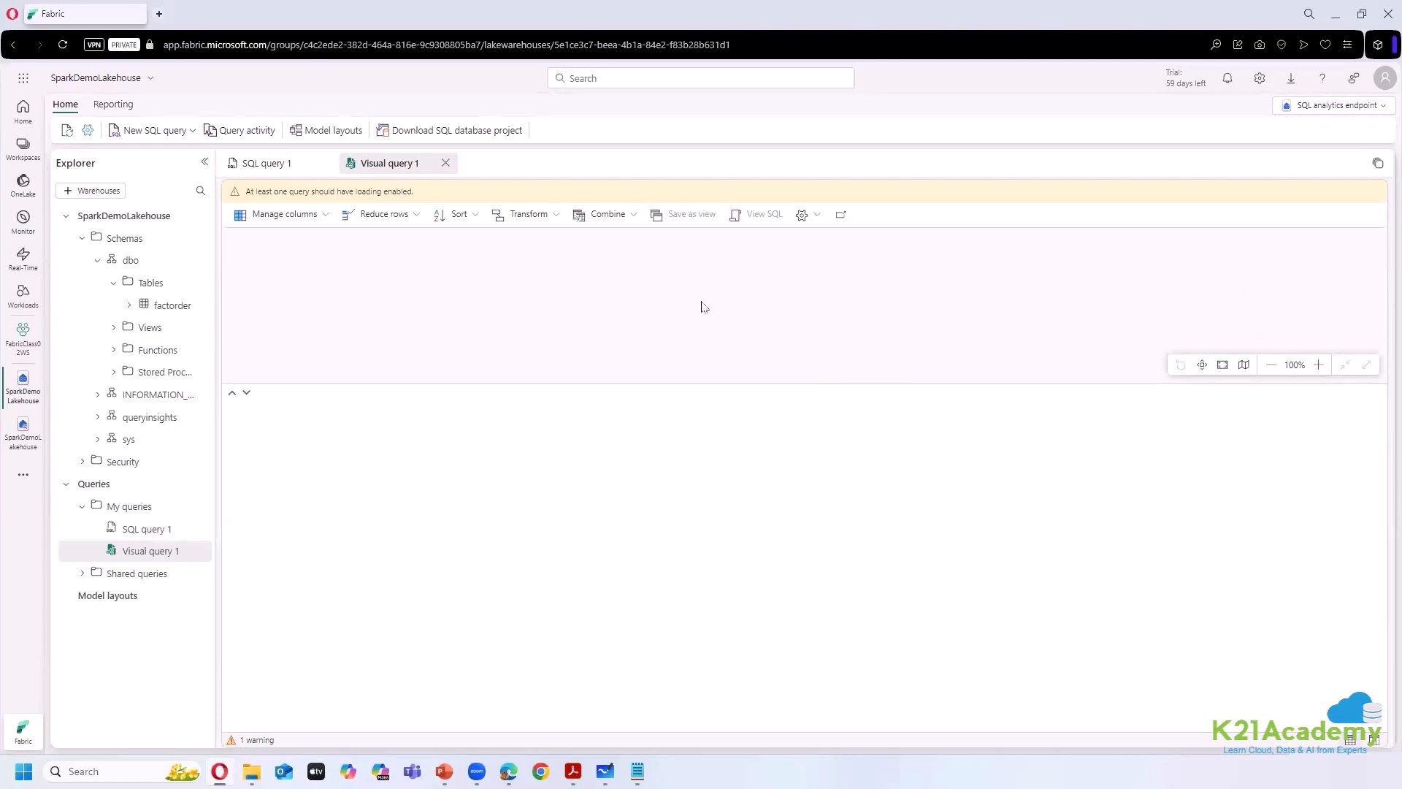
pyautogui.moveTo(799, 381); pyautogui.dragTo(812, 495)
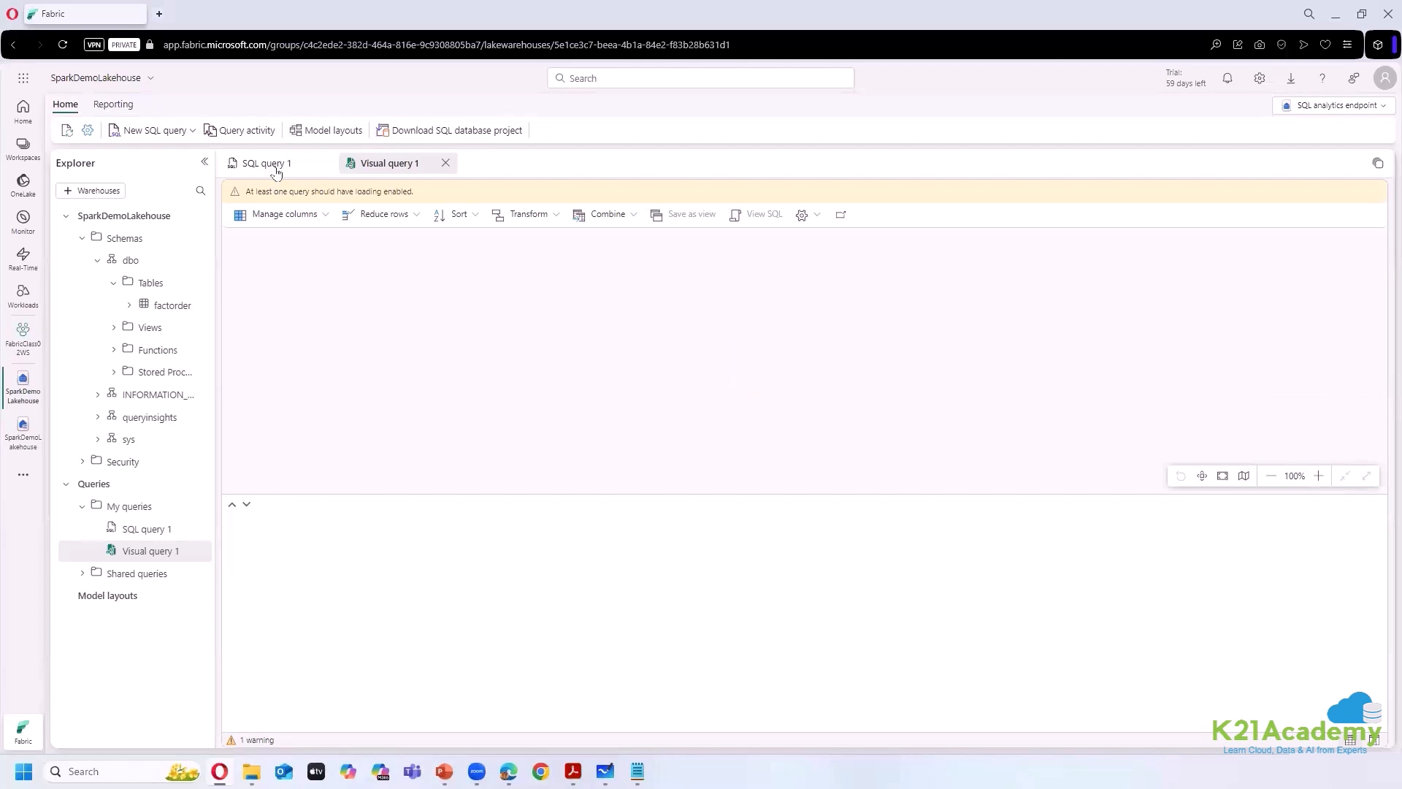
pyautogui.click(446, 162)
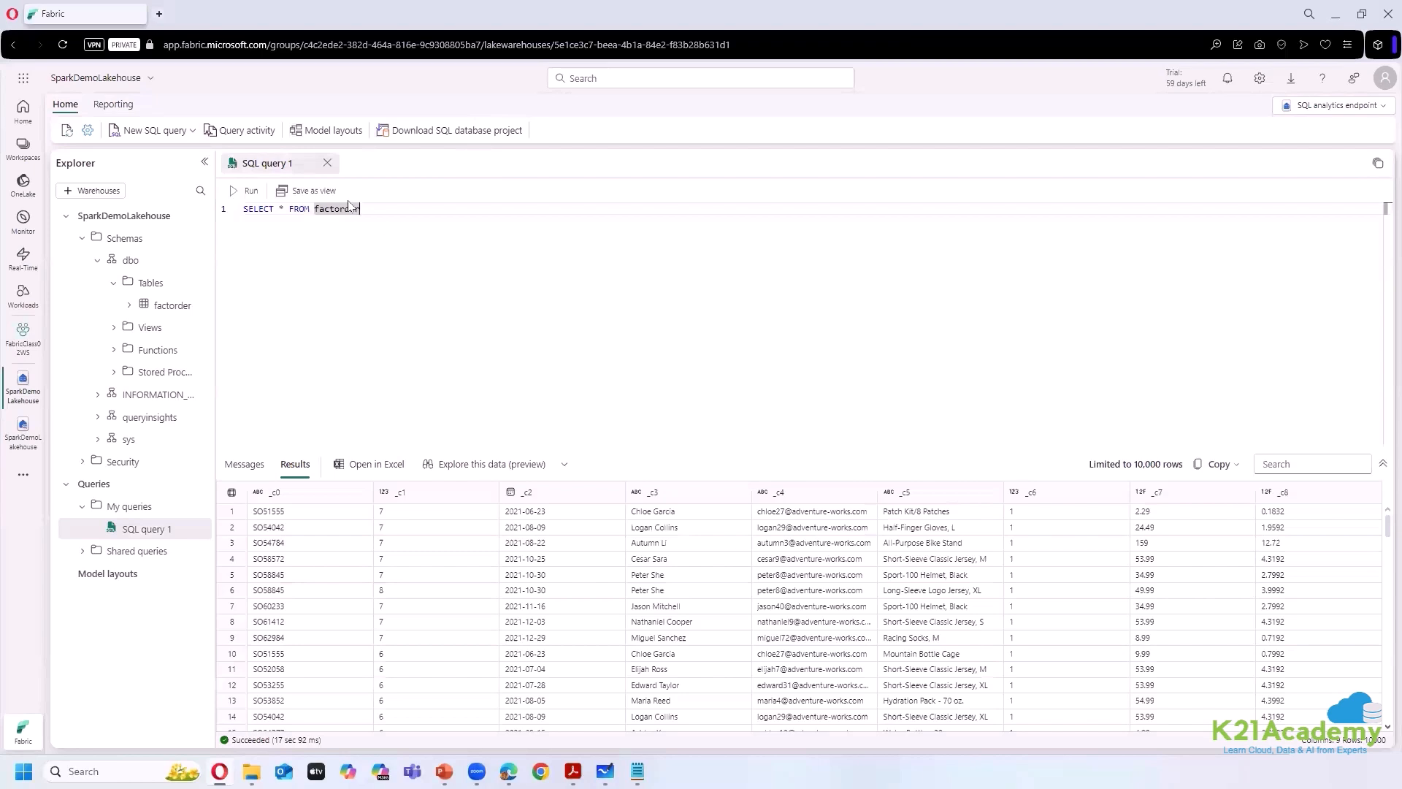
# - Create a new visual query from the factorder table and enlarge its data preview area
pyautogui.click(192, 133)
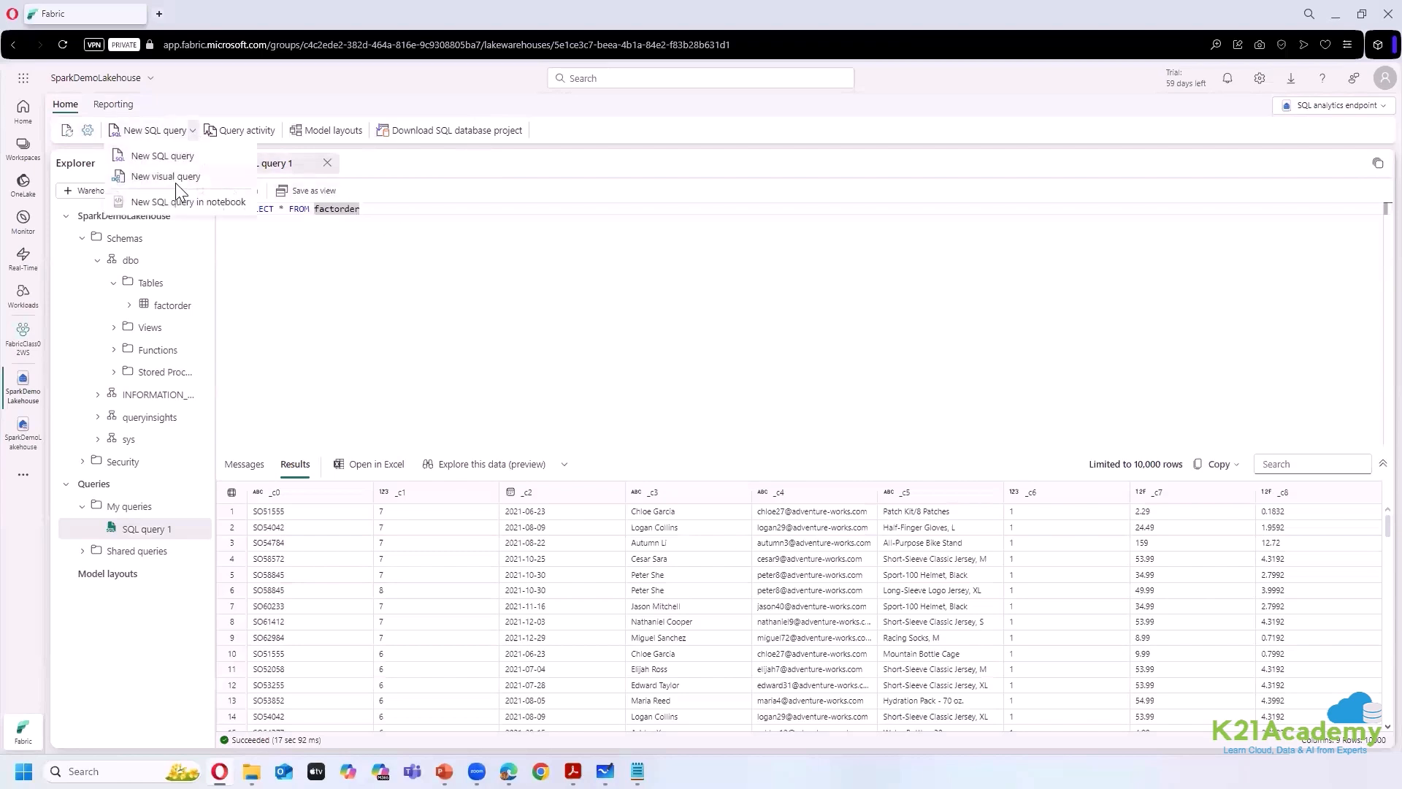
pyautogui.click(178, 180)
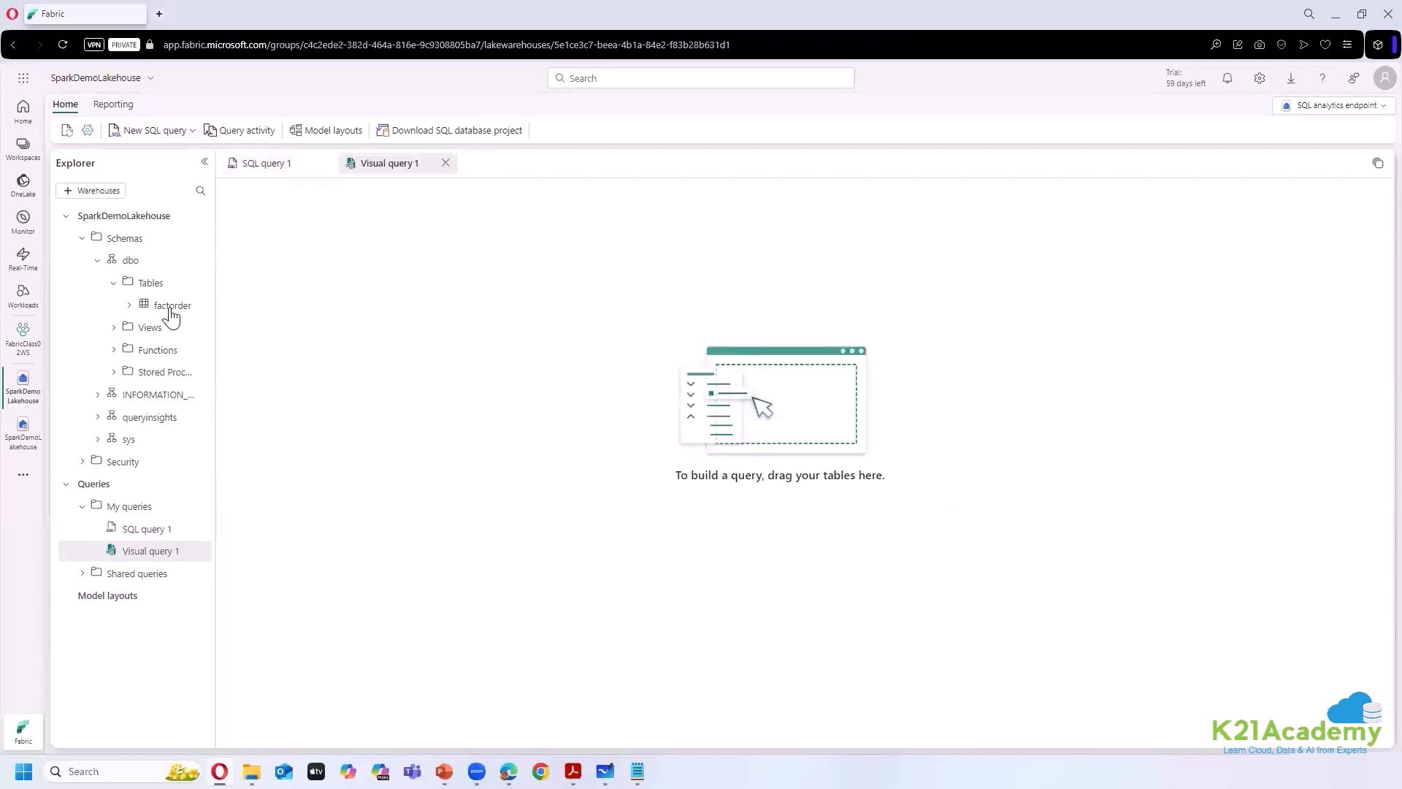
pyautogui.moveTo(170, 314); pyautogui.dragTo(773, 406)
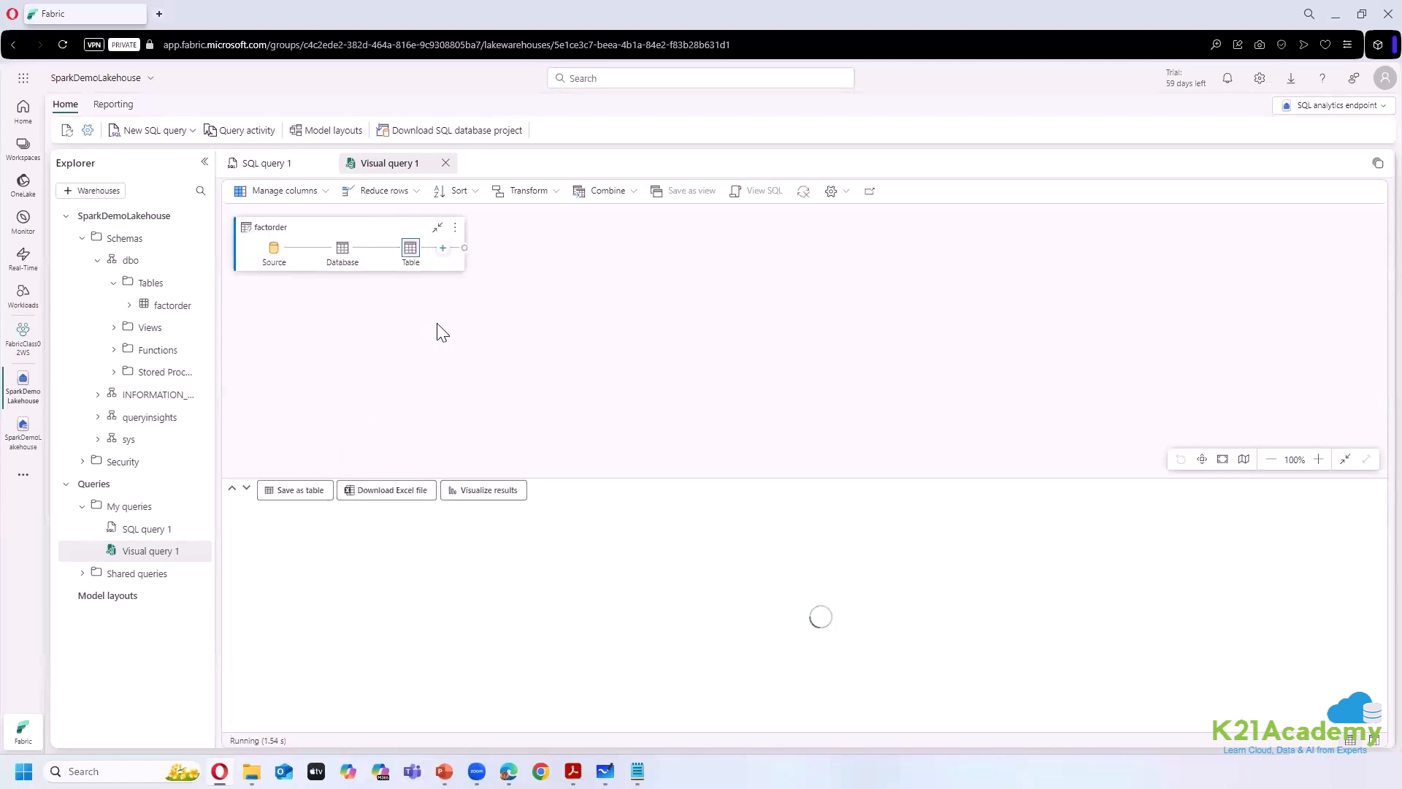
pyautogui.moveTo(798, 478); pyautogui.dragTo(792, 361)
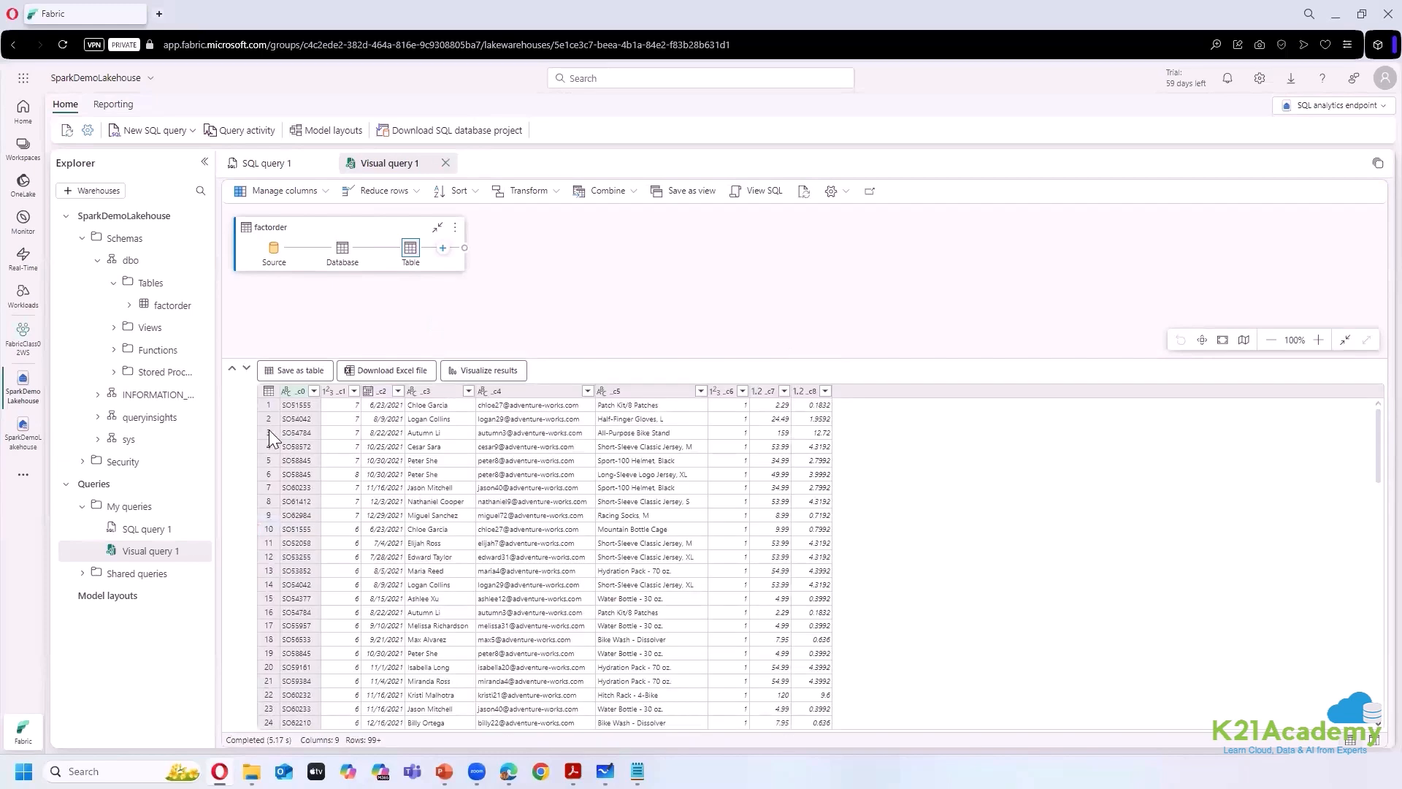
# - Rename columns _c0, _c1 and _c2 in the visual query to SalesOrderNumber, SalesOrderLineNumber and OrderDate
pyautogui.doubleClick(299, 391)
pyautogui.press('BackSpace')
pyautogui.press('Return')
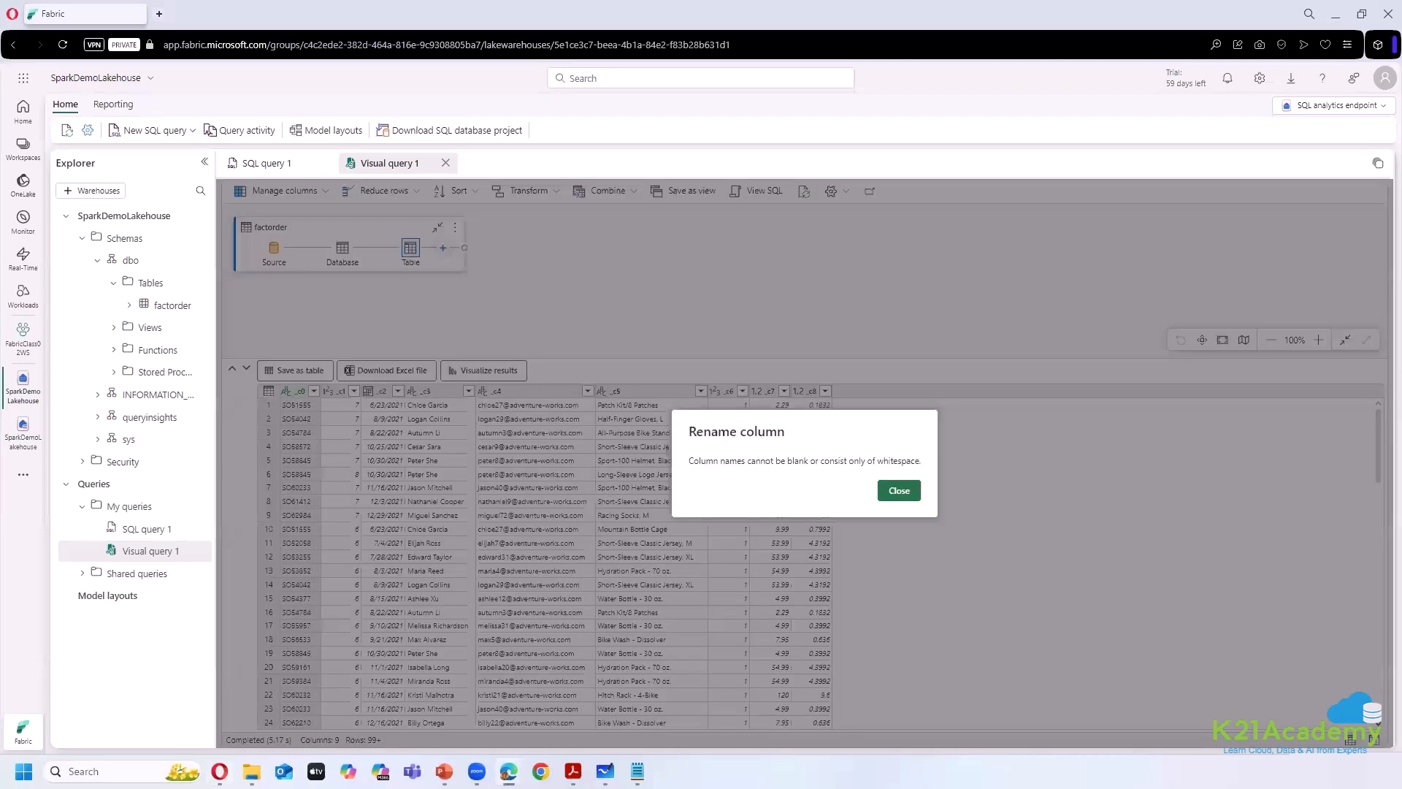
pyautogui.click(895, 492)
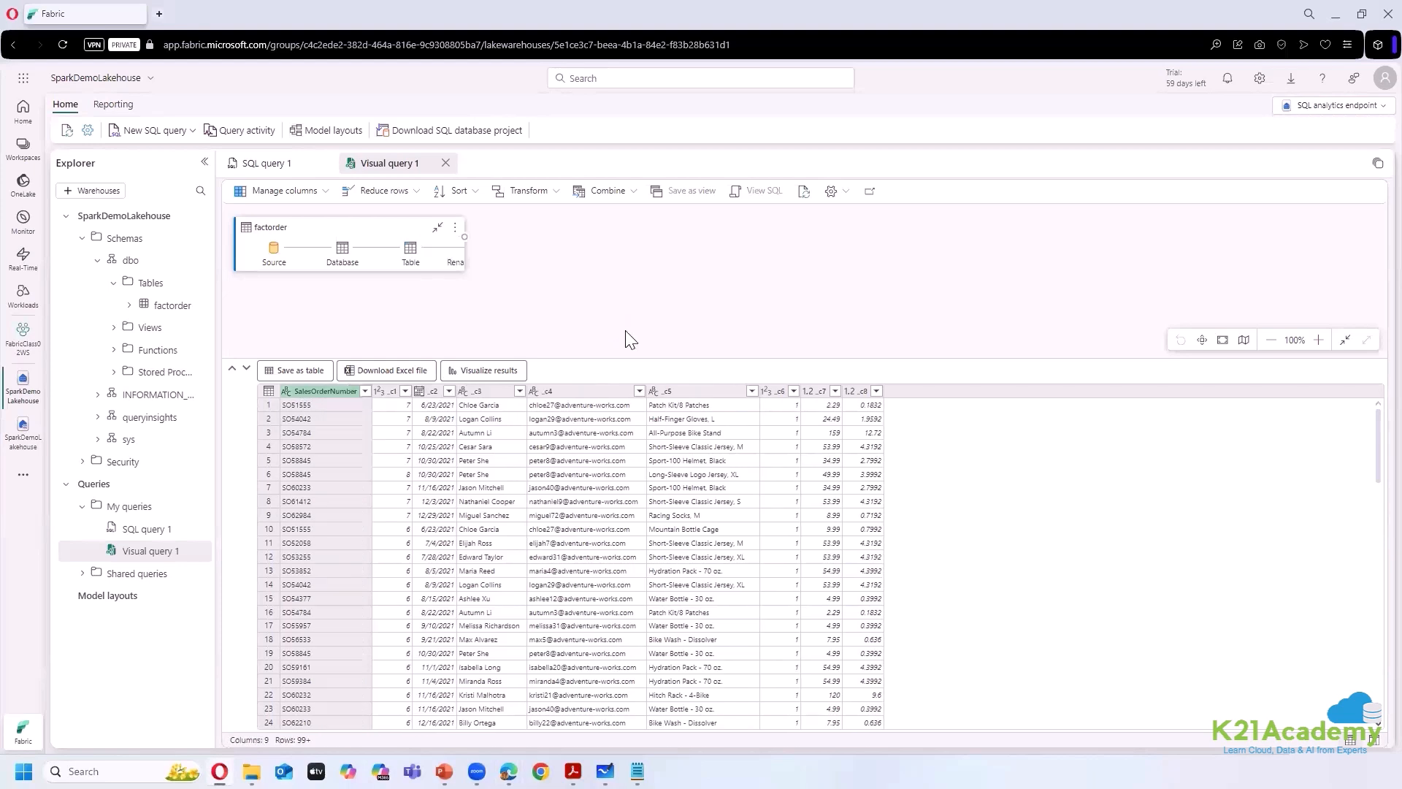
pyautogui.doubleClick(393, 395)
pyautogui.hotkey('ctrl', 'v')
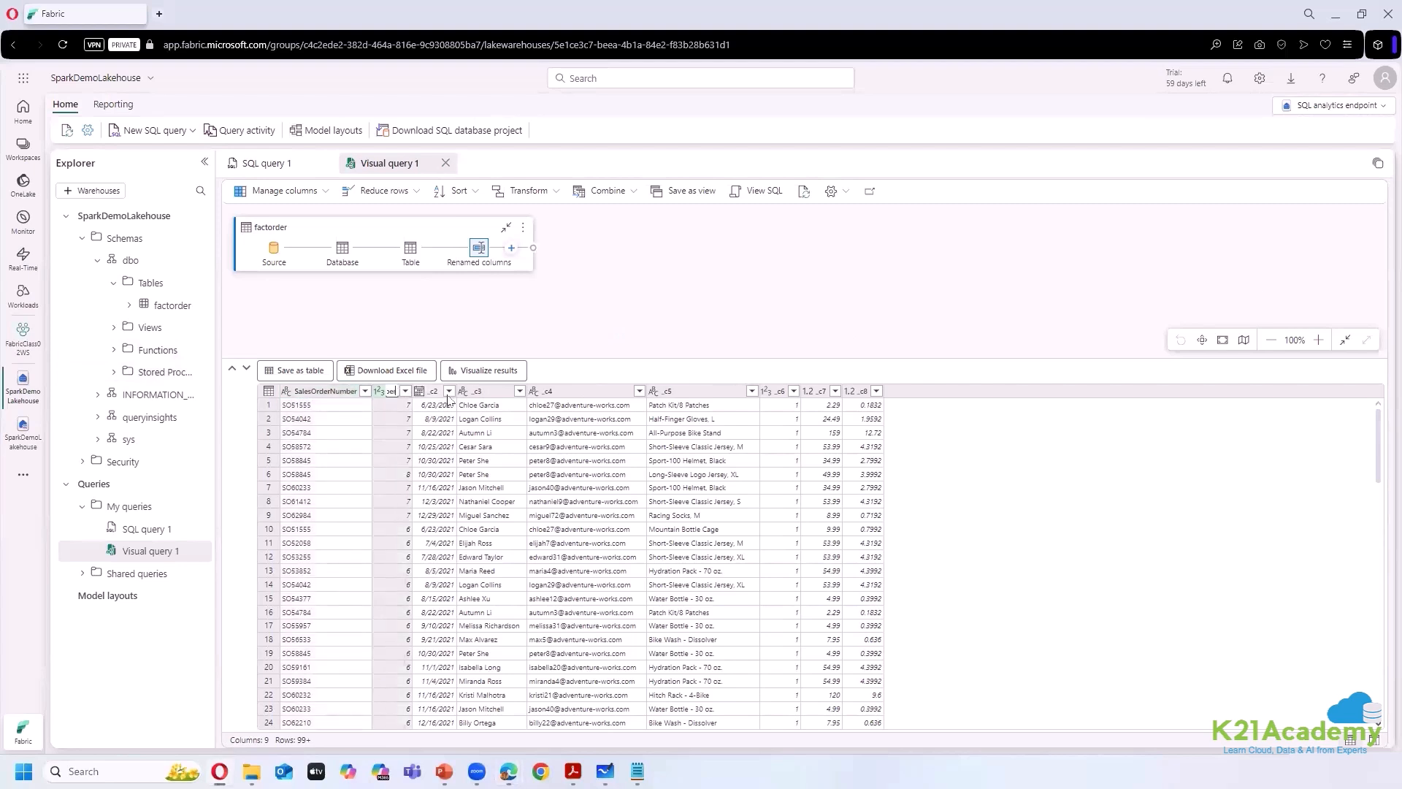
pyautogui.press('Return')
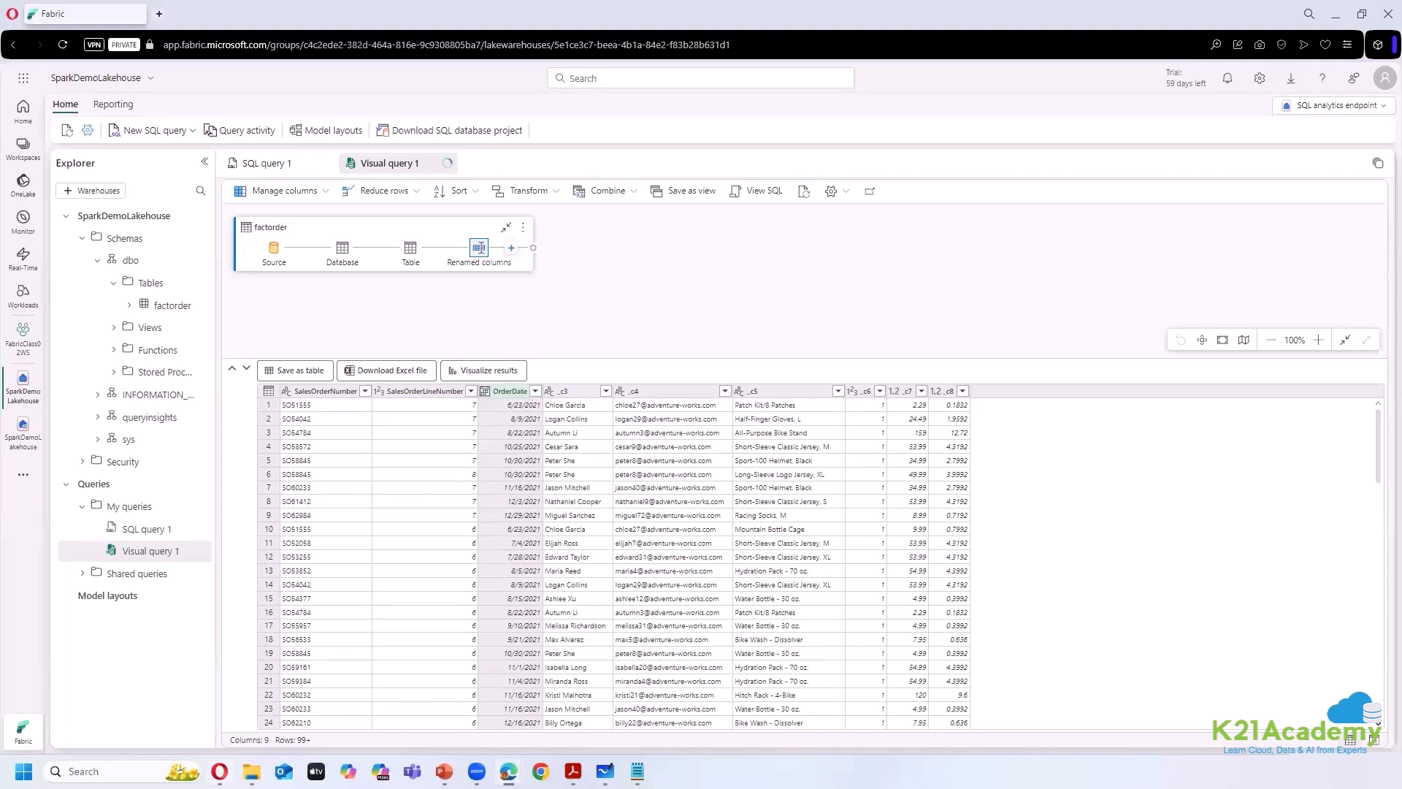
# - Rename column _c3 to CustomerName and column _c4 to Email in the visual query
pyautogui.doubleClick(574, 391)
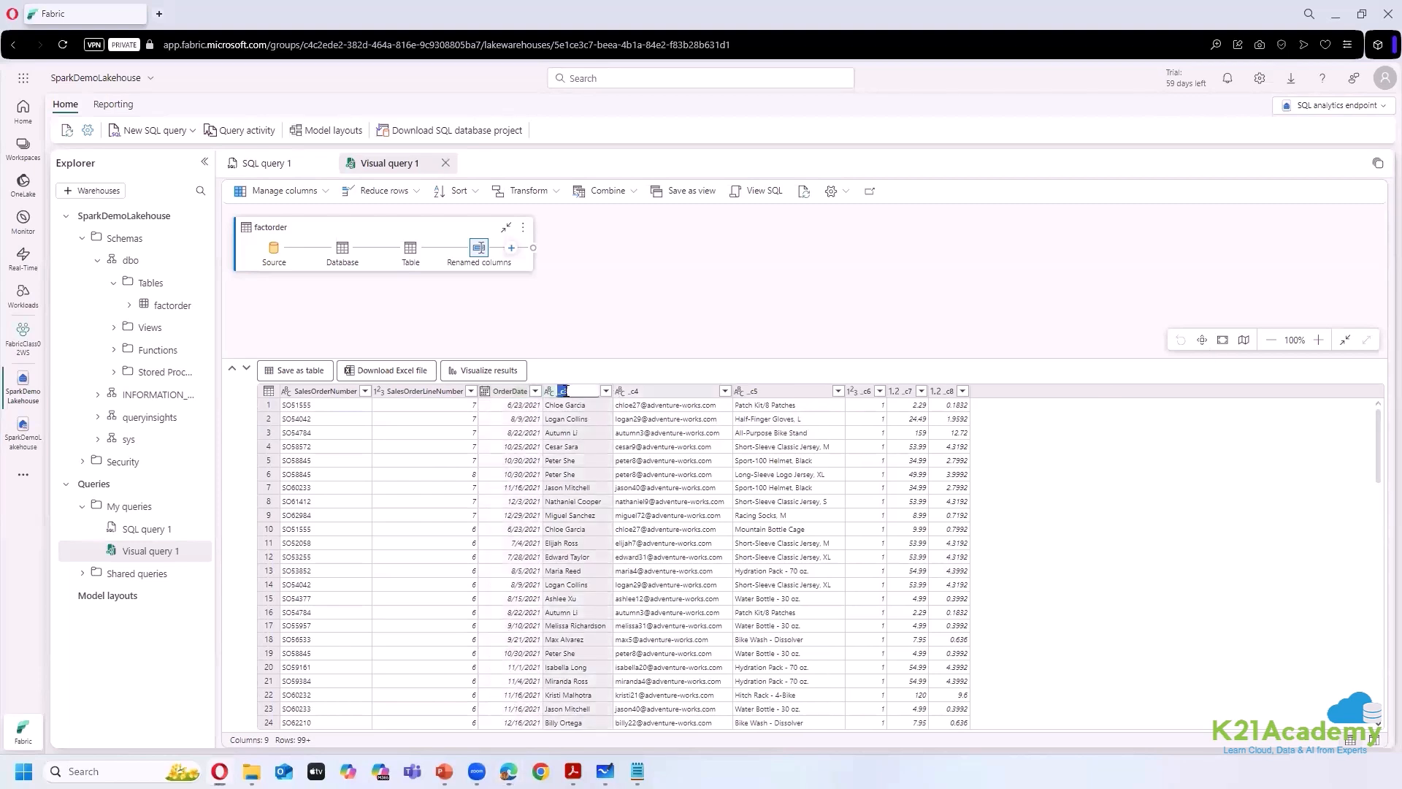
pyautogui.write('CustomerName')
pyautogui.press('Return')
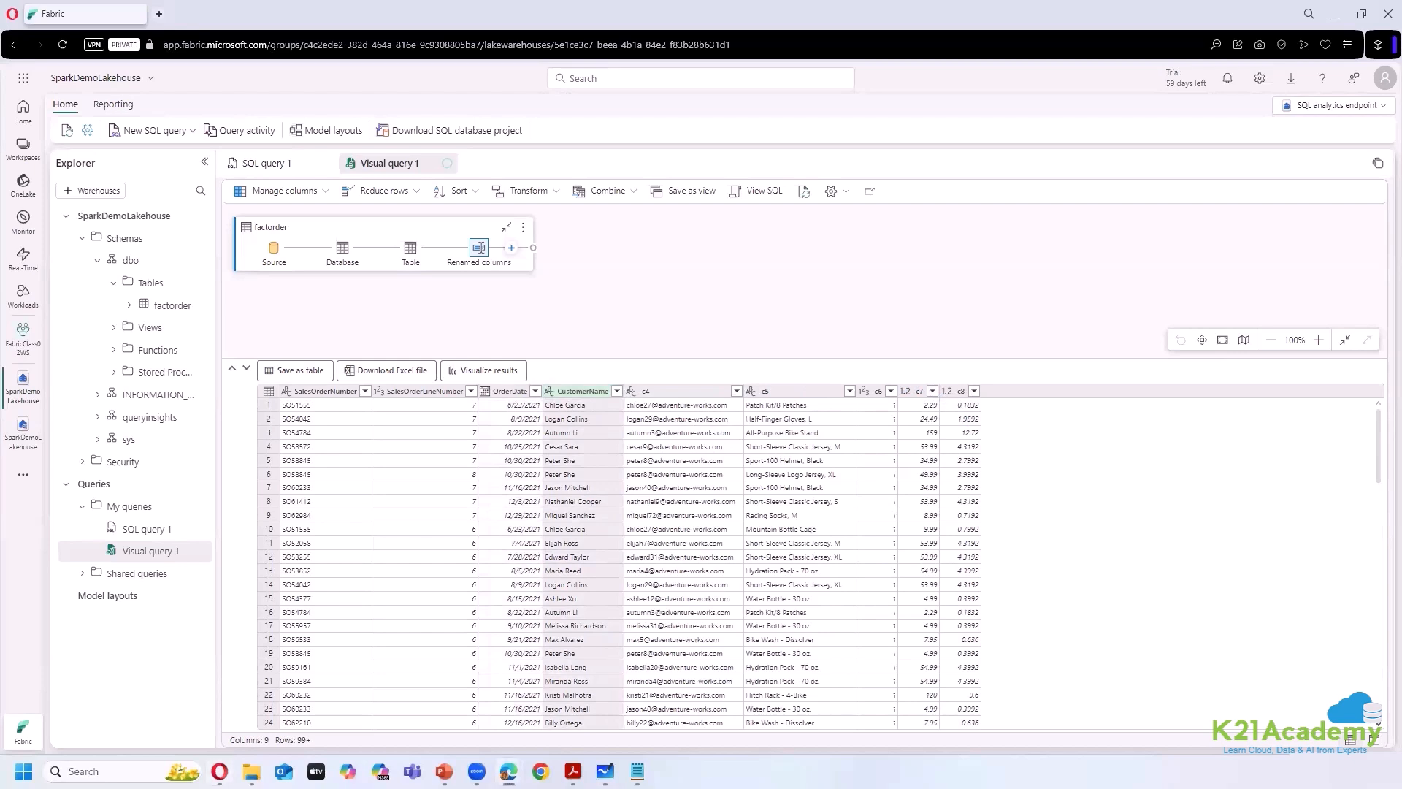
pyautogui.click(683, 395)
pyautogui.doubleClick(683, 394)
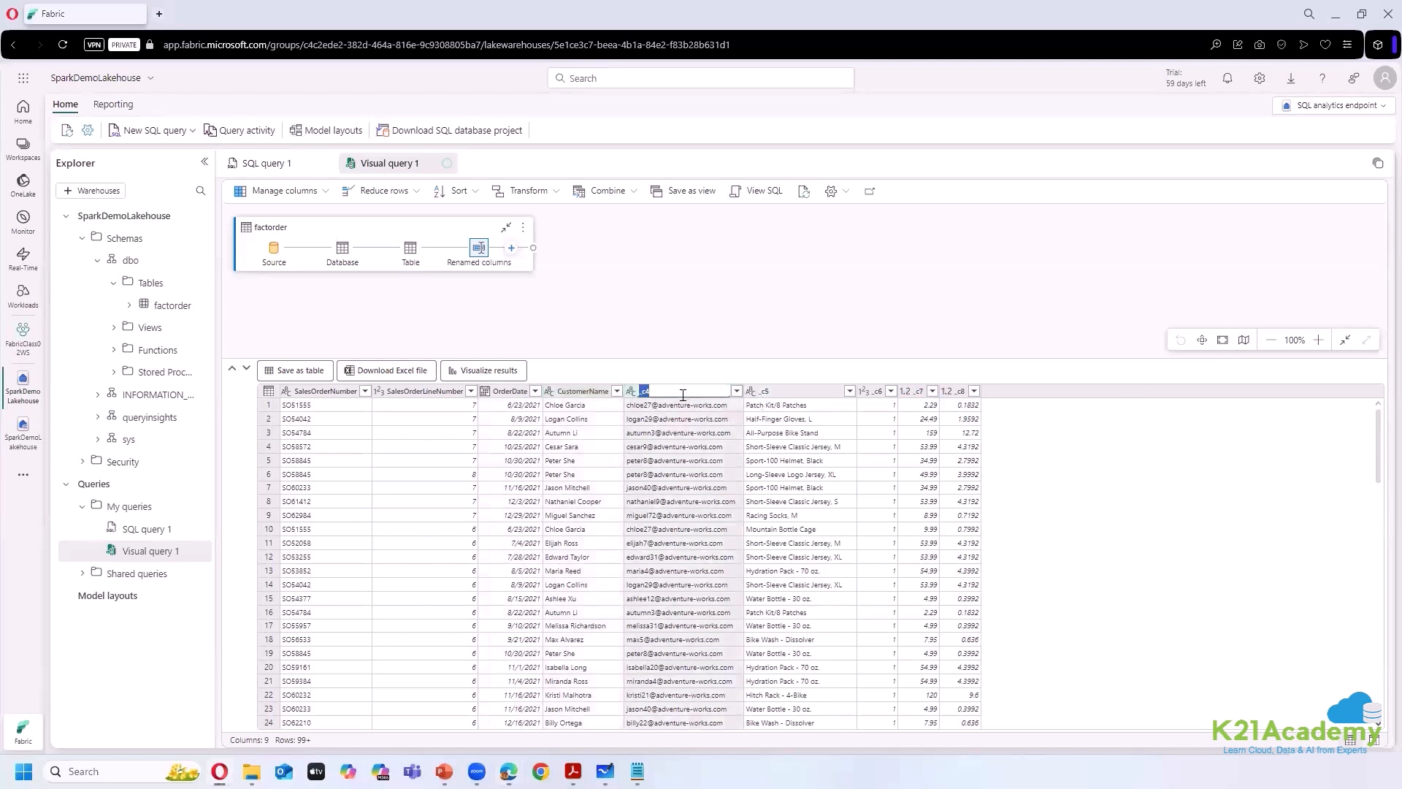
pyautogui.write('Email')
pyautogui.press('Return')
# - Rename column _c5 to Item and column _c6 to Quantity in the visual query
pyautogui.doubleClick(763, 393)
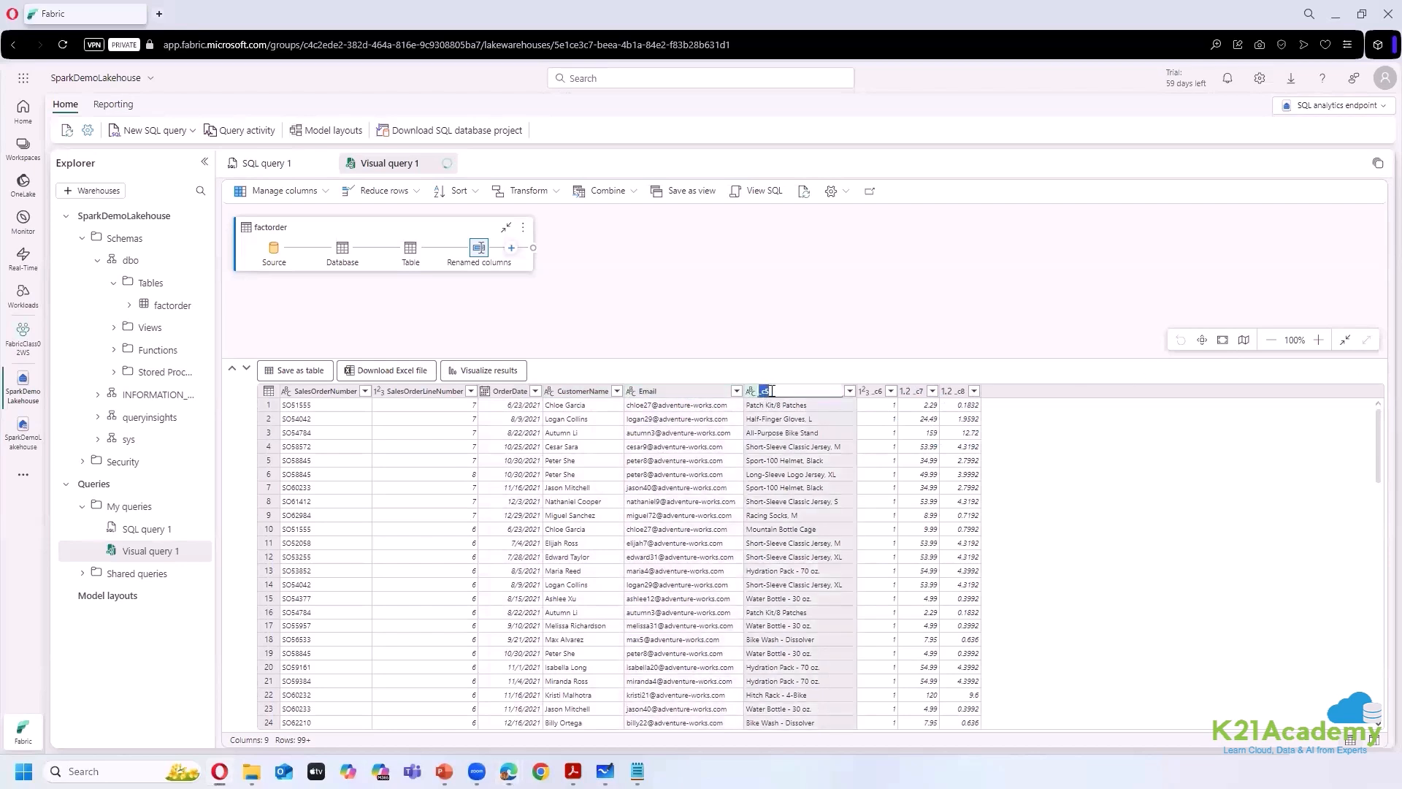
pyautogui.click(774, 393)
pyautogui.click(1010, 449)
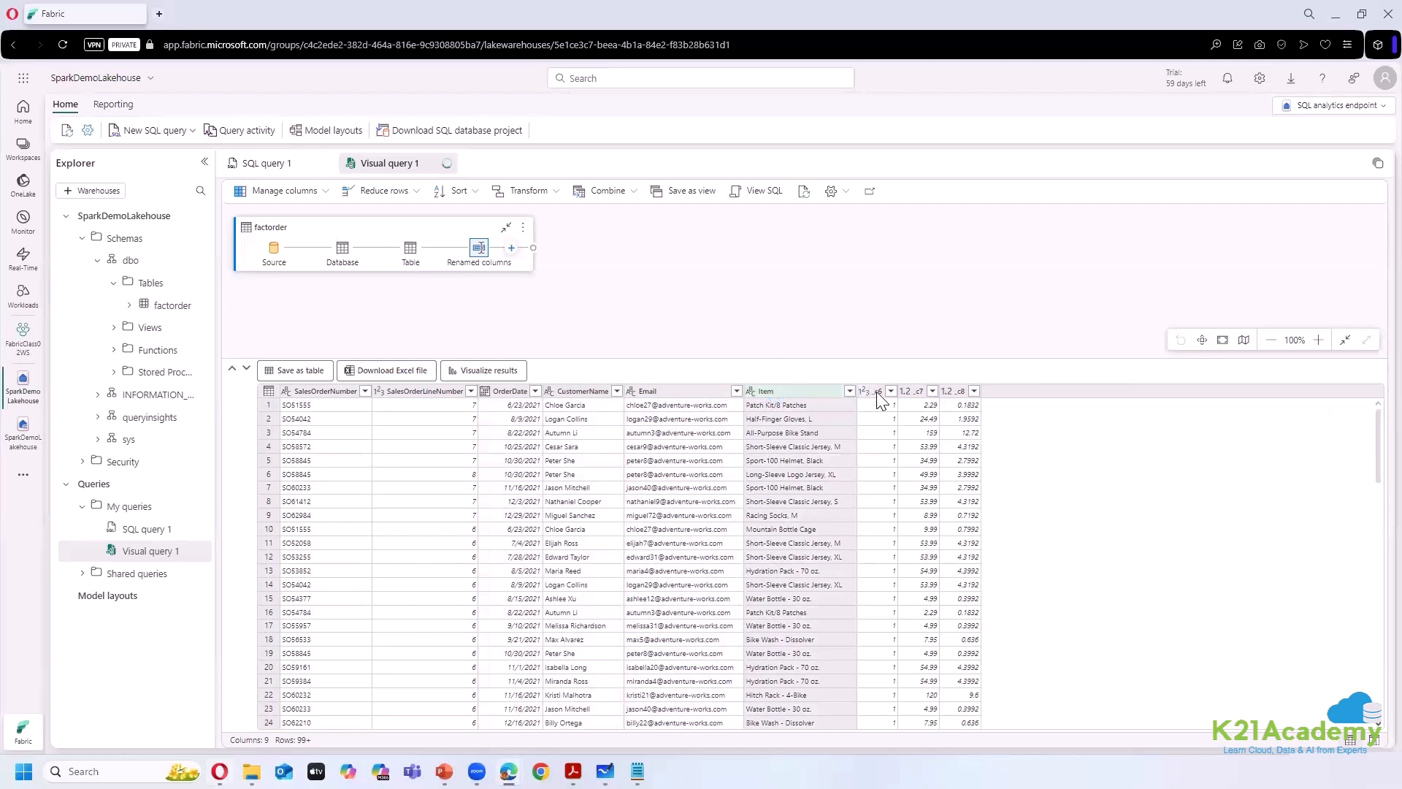
pyautogui.doubleClick(878, 392)
pyautogui.write('Quantity')
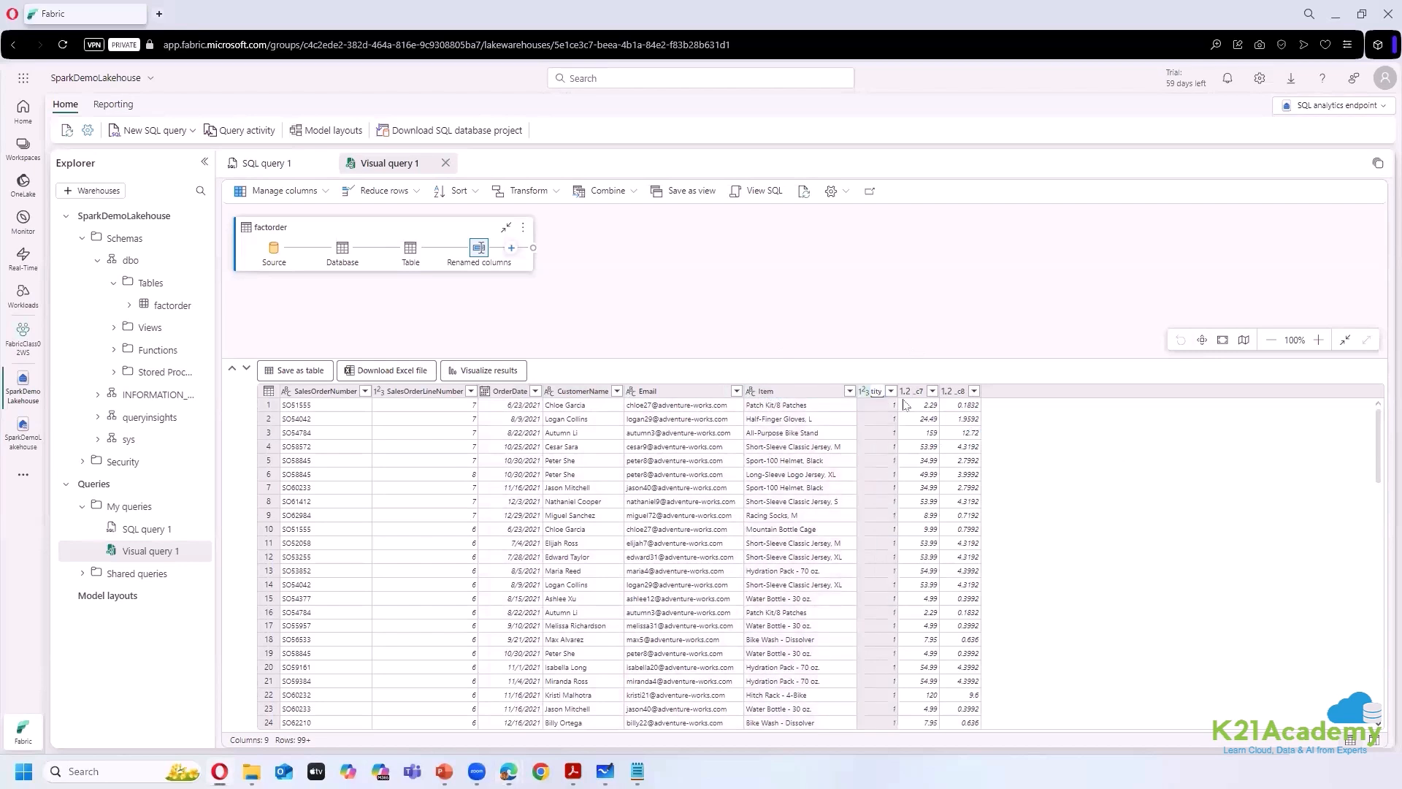
pyautogui.click(1079, 404)
# - Rename column _c7 to UnitPrice and column _c8 to Tax in the visual query
pyautogui.doubleClick(939, 391)
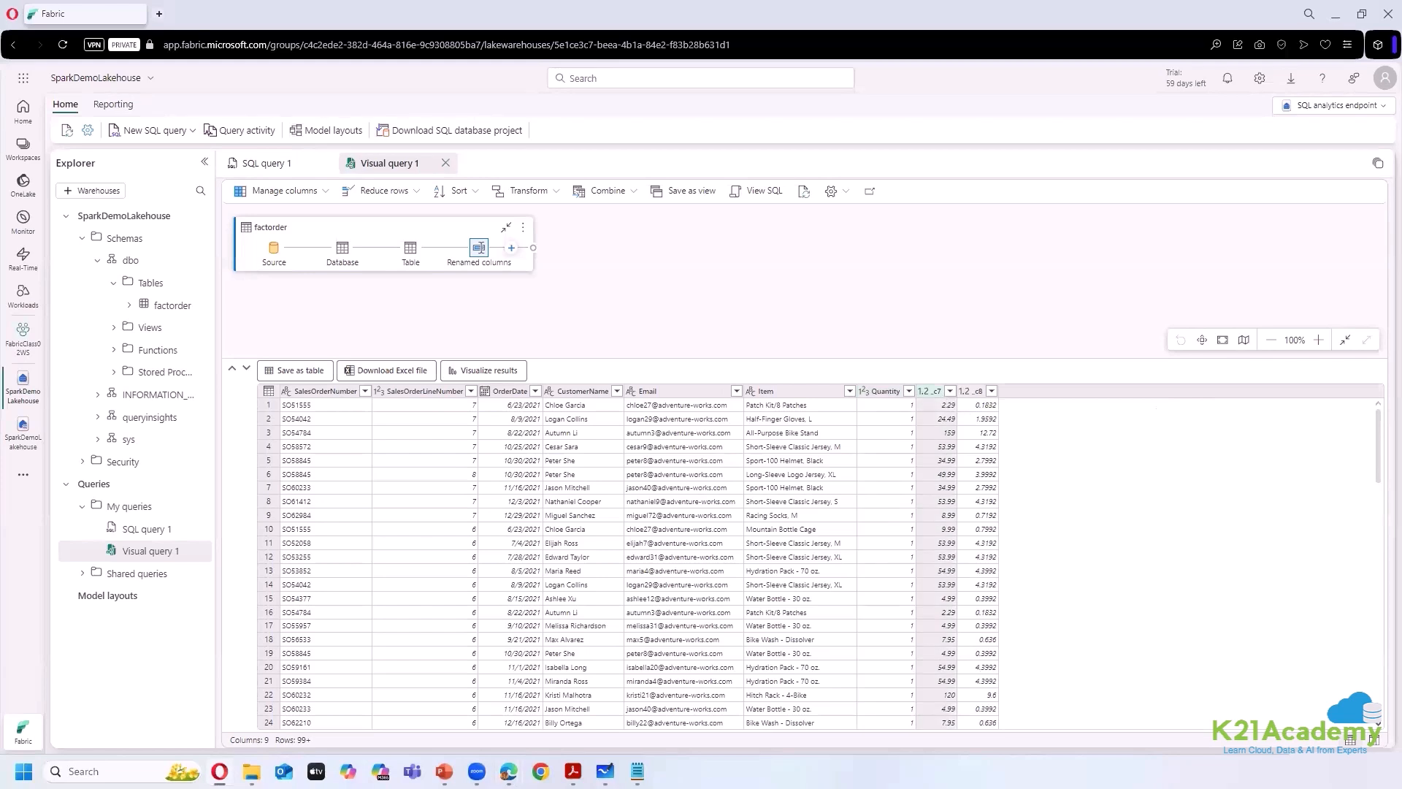
pyautogui.write('UnitPrice')
pyautogui.press('Return')
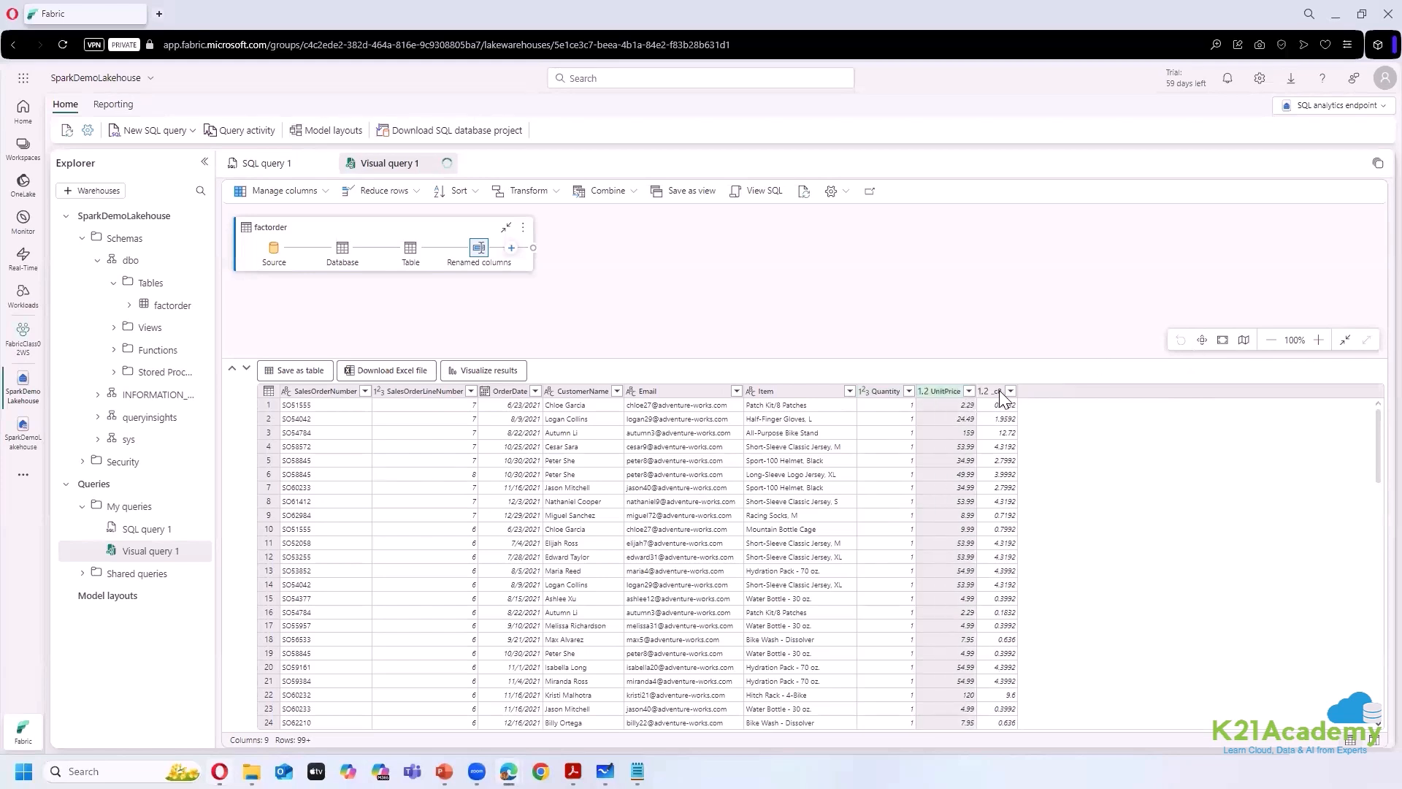
pyautogui.doubleClick(999, 391)
pyautogui.write('Tax')
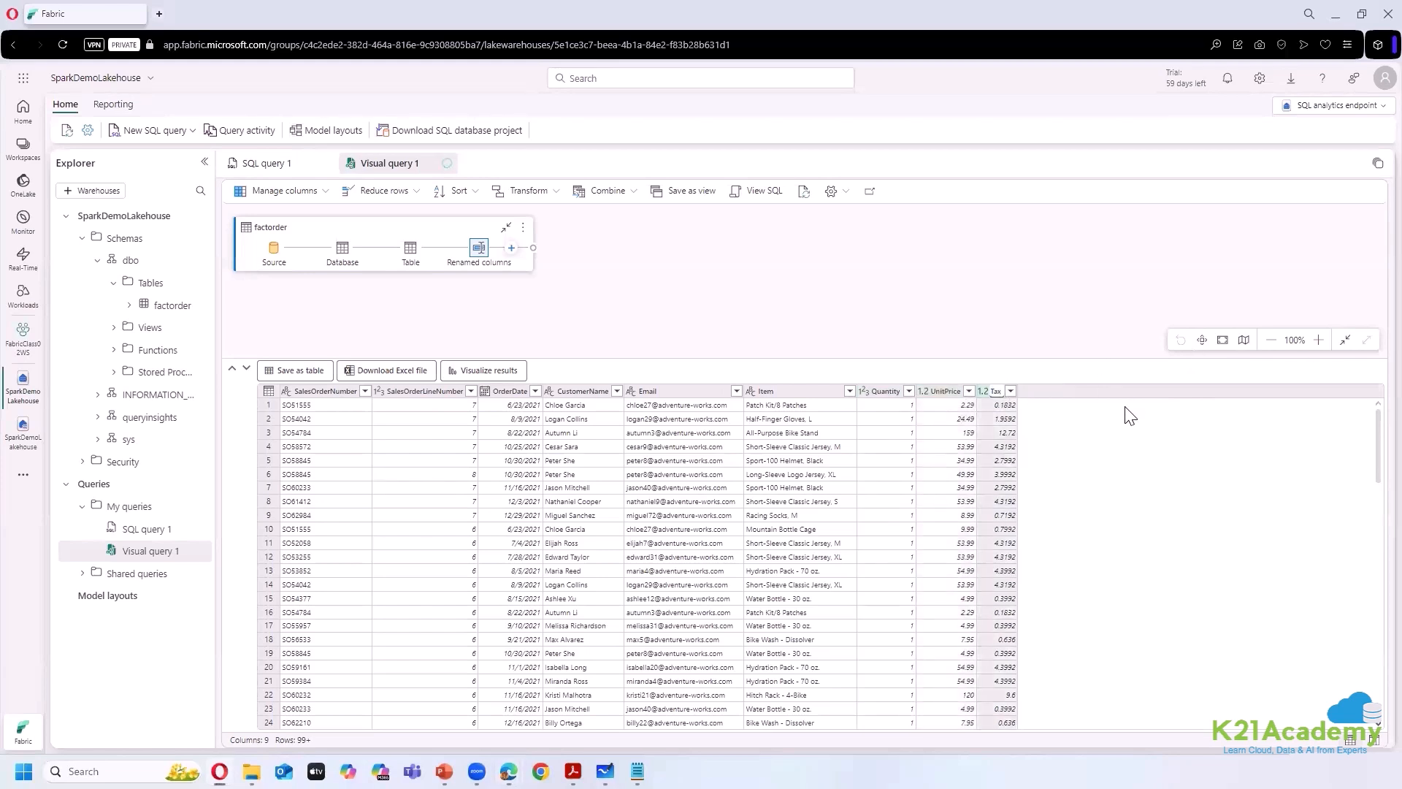
pyautogui.click(1132, 409)
# - Save the visual query as a view named FactOrderView in the dbo schema
pyautogui.click(683, 200)
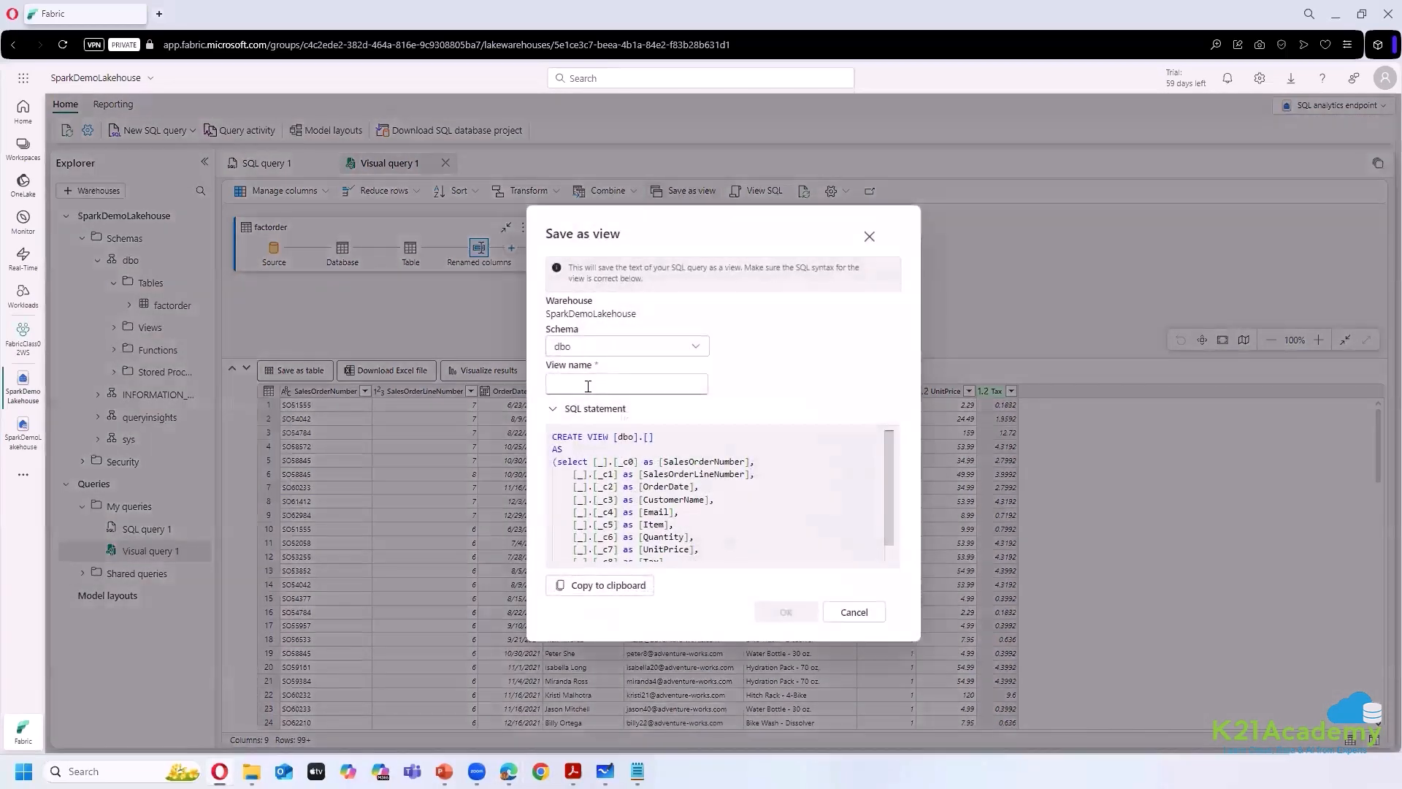
pyautogui.click(588, 385)
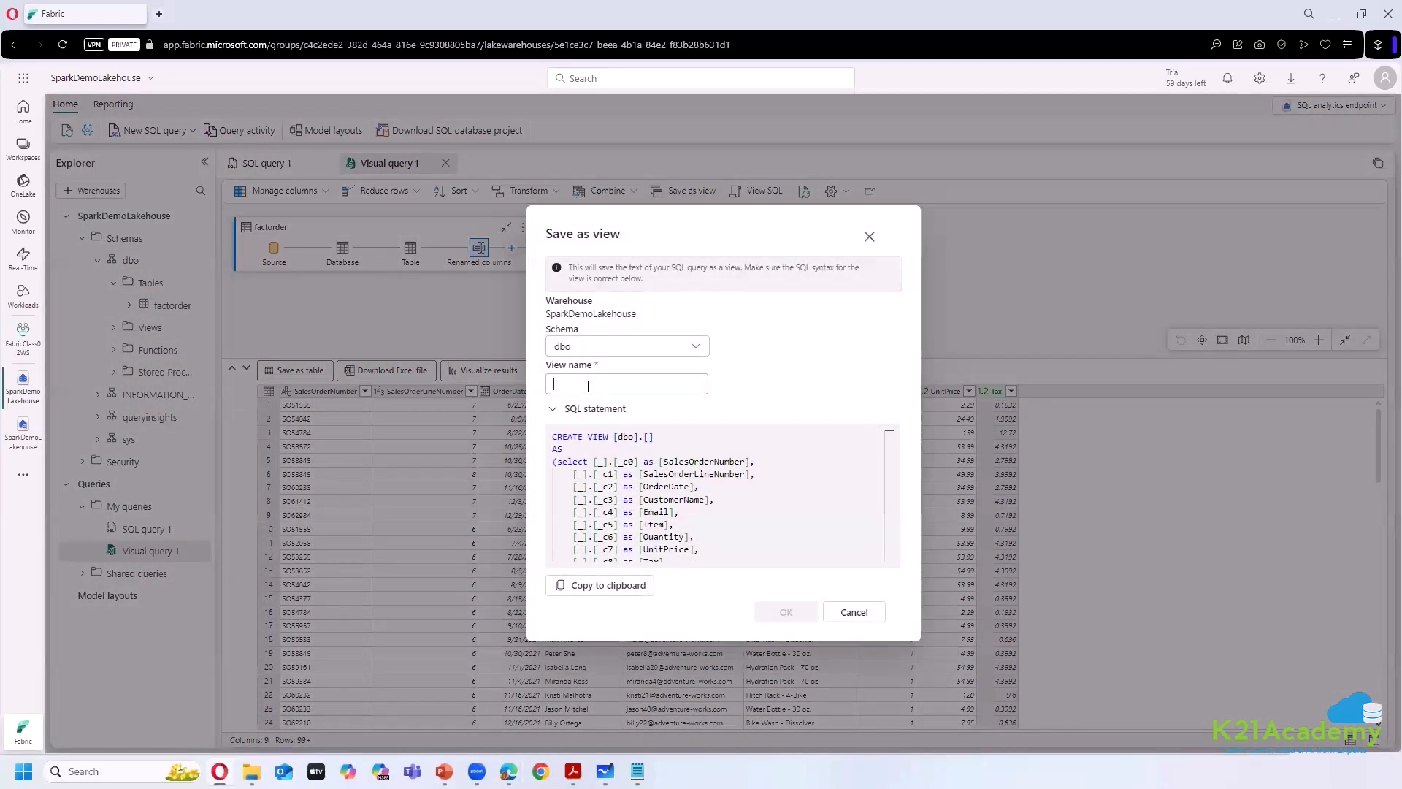
pyautogui.write('Fact')
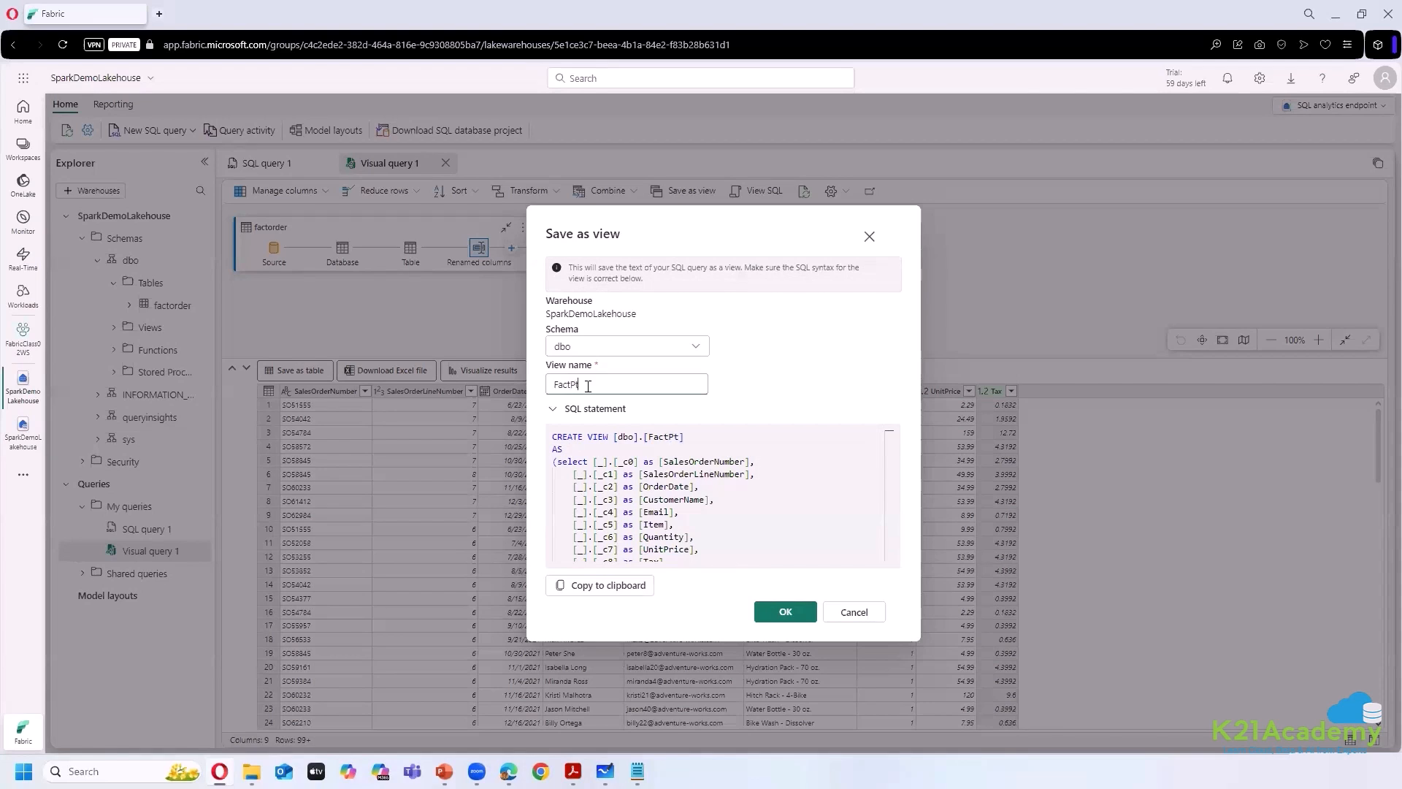
pyautogui.write('OrderView')
pyautogui.scroll(-2, 712, 502)
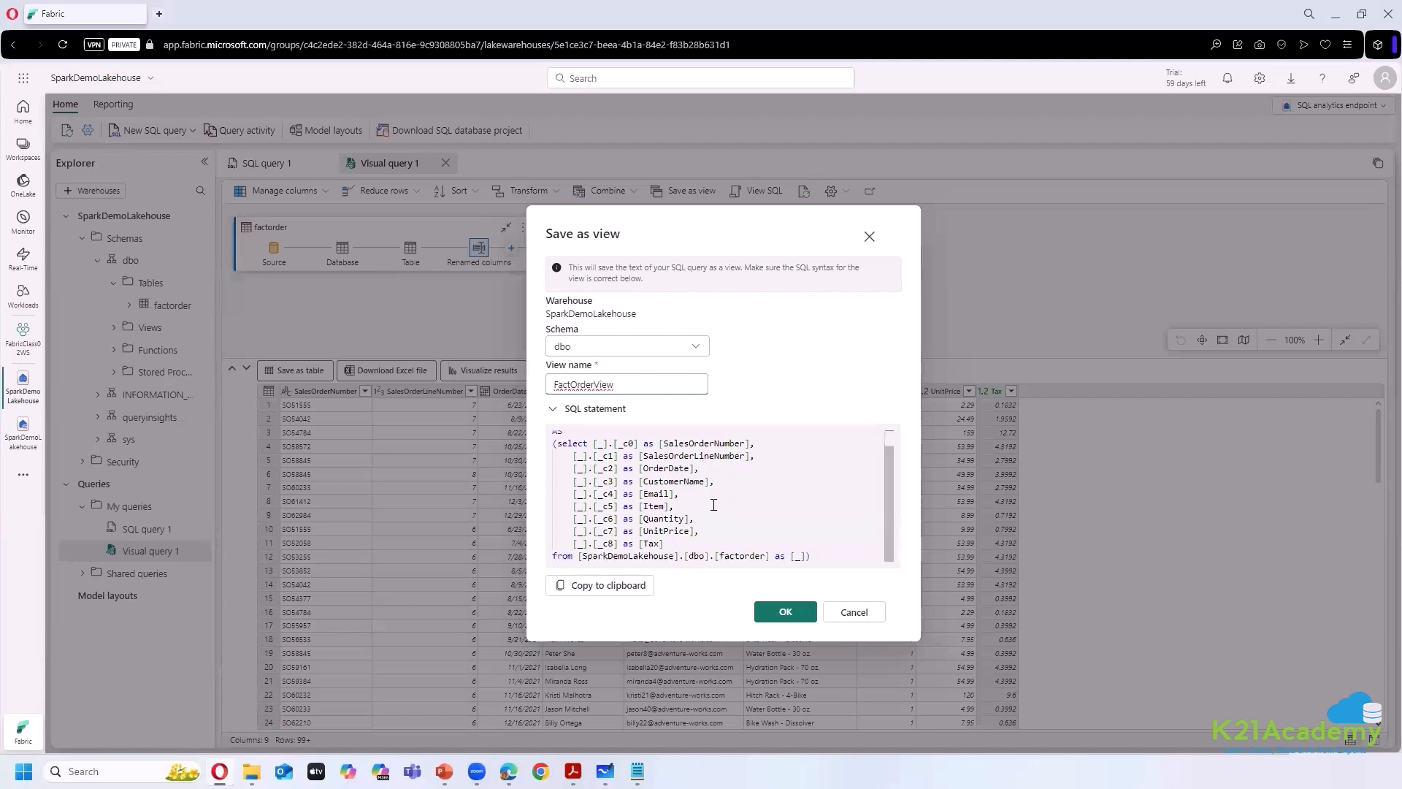
pyautogui.click(785, 611)
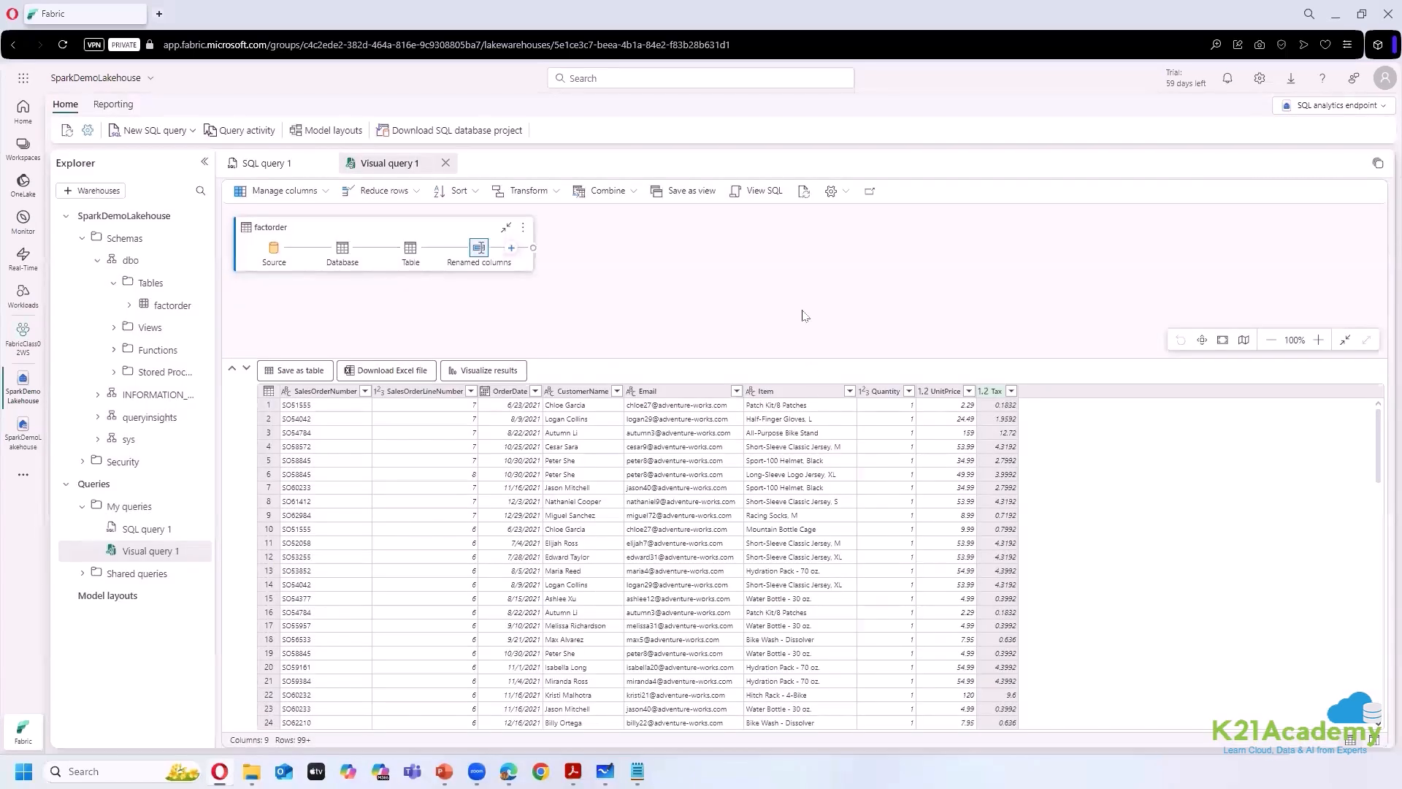
# - Expand the dbo views, widen the Explorer, and generate a Select TOP 100 query on FactOrderView
pyautogui.click(114, 327)
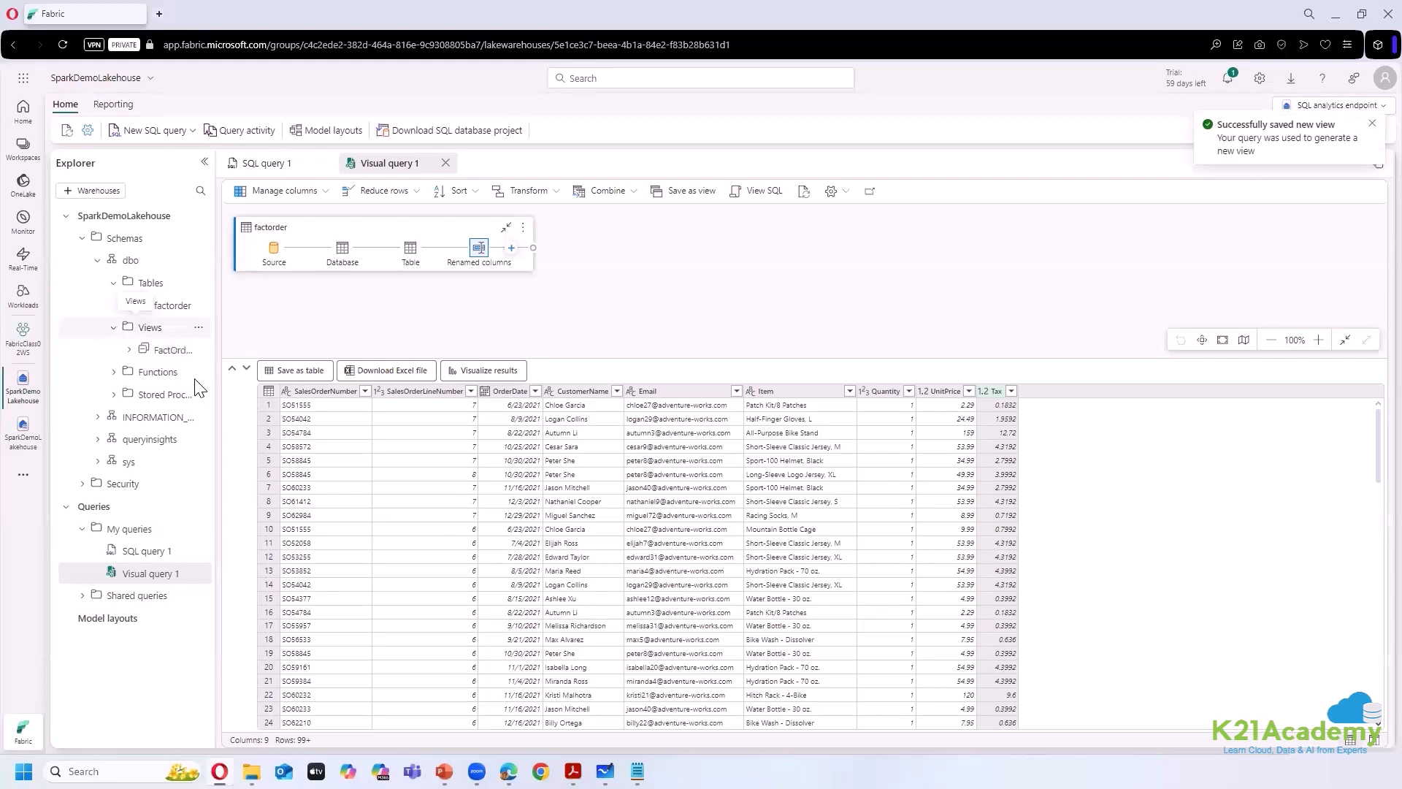
pyautogui.moveTo(217, 358); pyautogui.dragTo(284, 358)
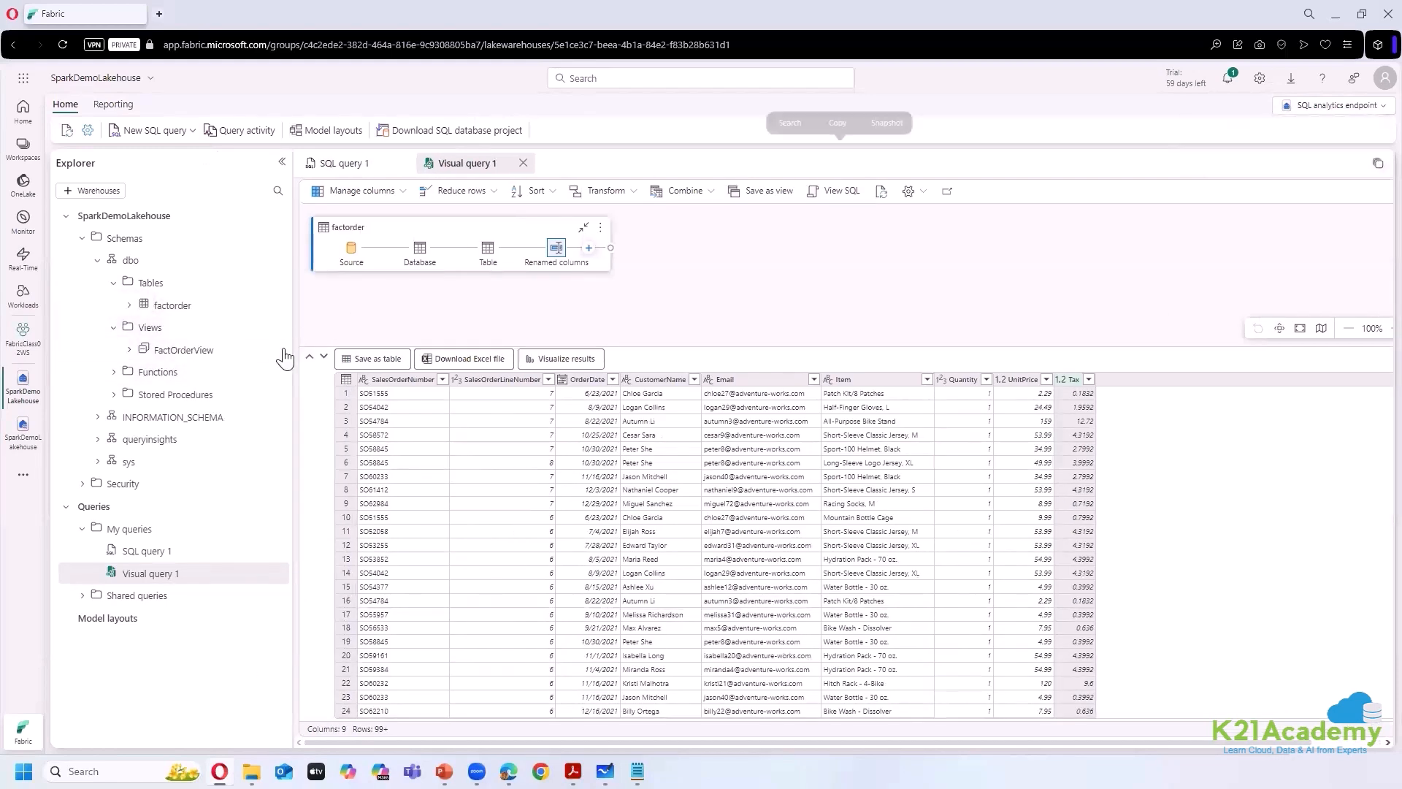
pyautogui.click(278, 351)
pyautogui.click(287, 370)
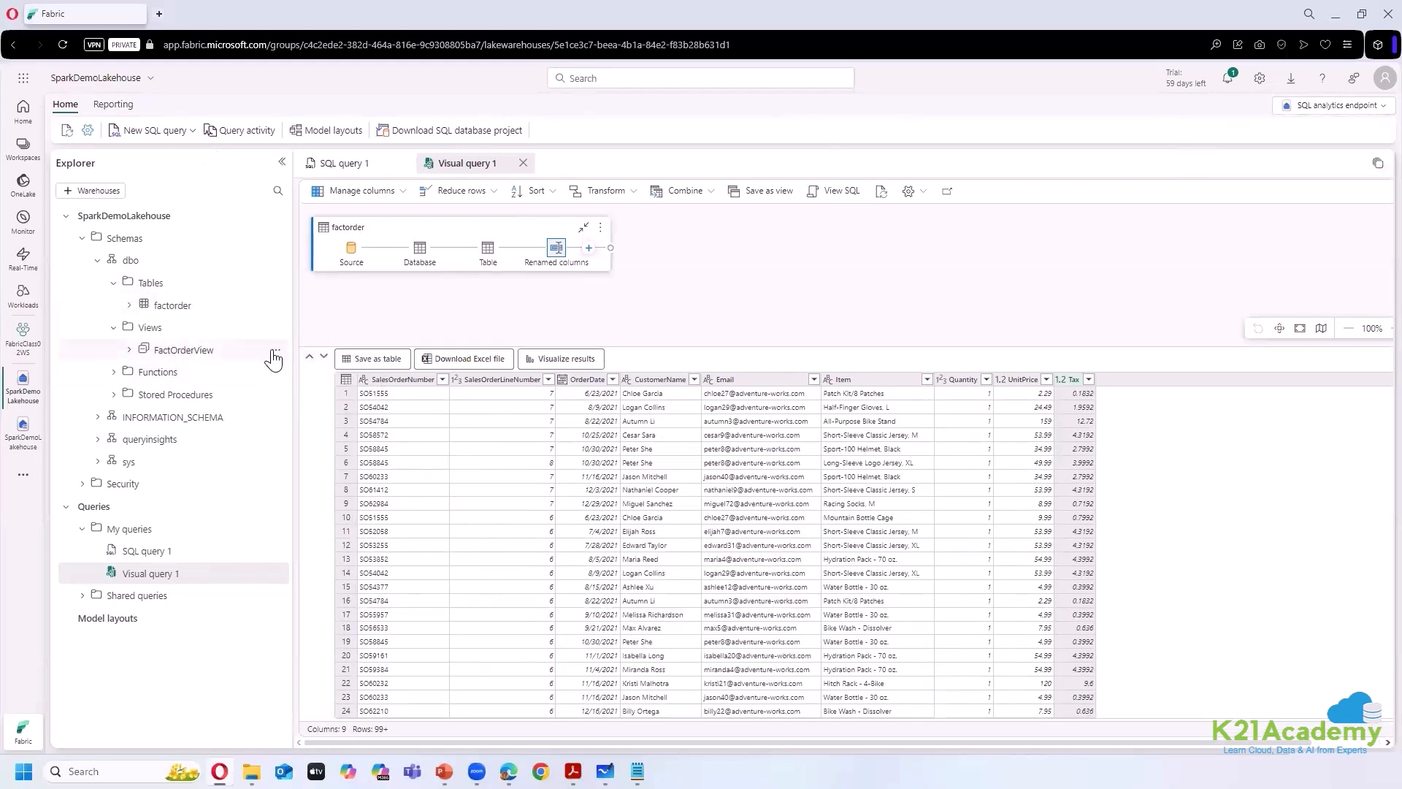
pyautogui.click(276, 351)
pyautogui.moveTo(343, 373)
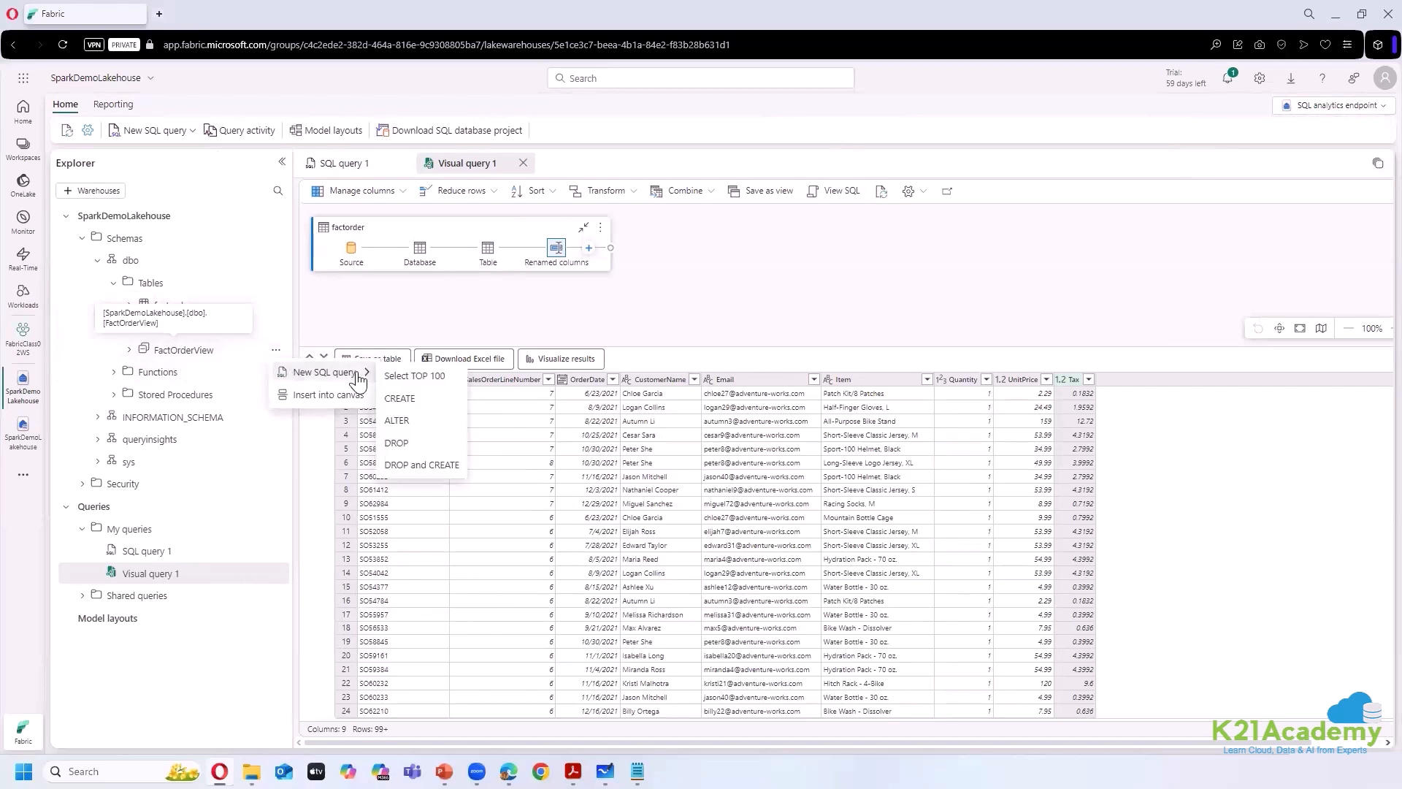
pyautogui.click(401, 377)
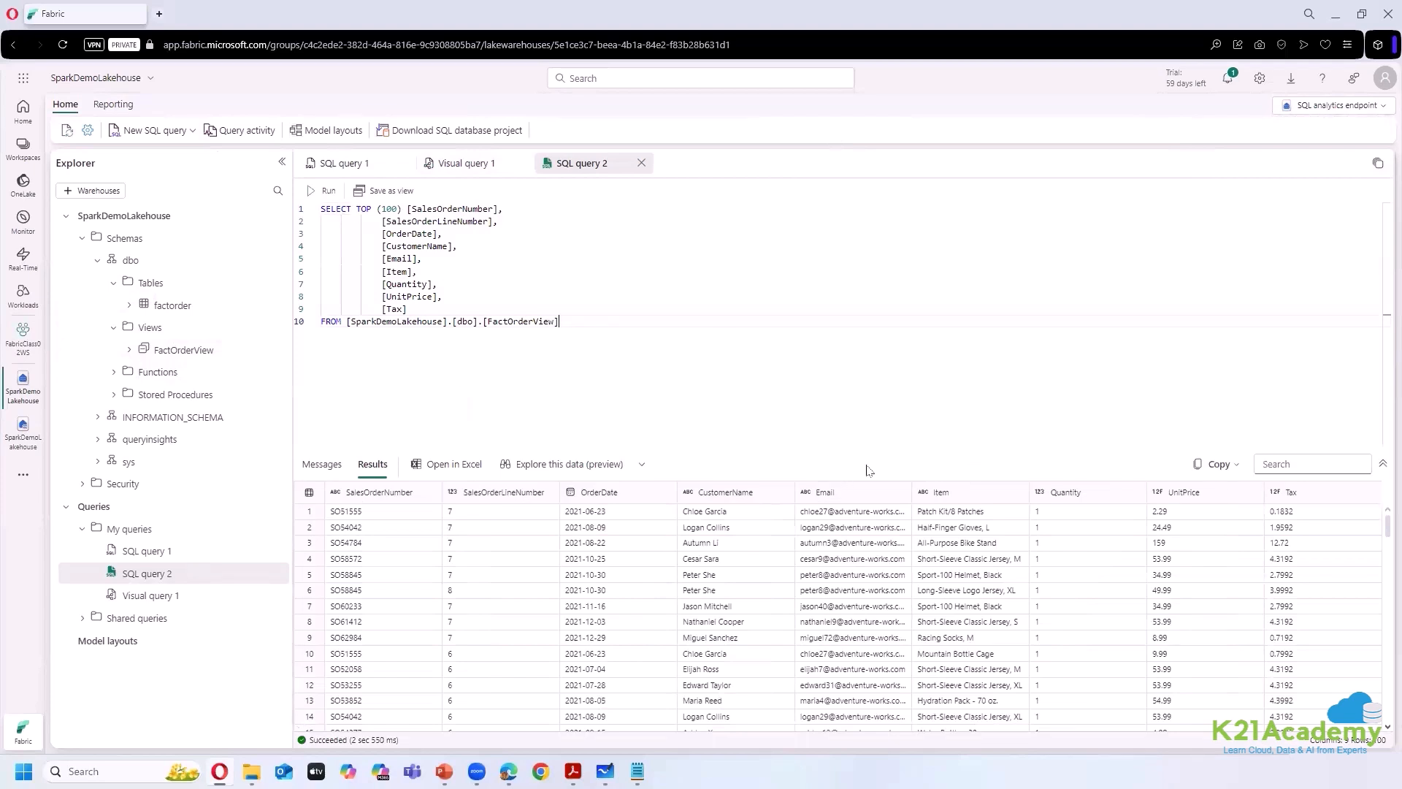
# - Revisit the raw factorder results in SQL query 1 and close that query
pyautogui.click(345, 165)
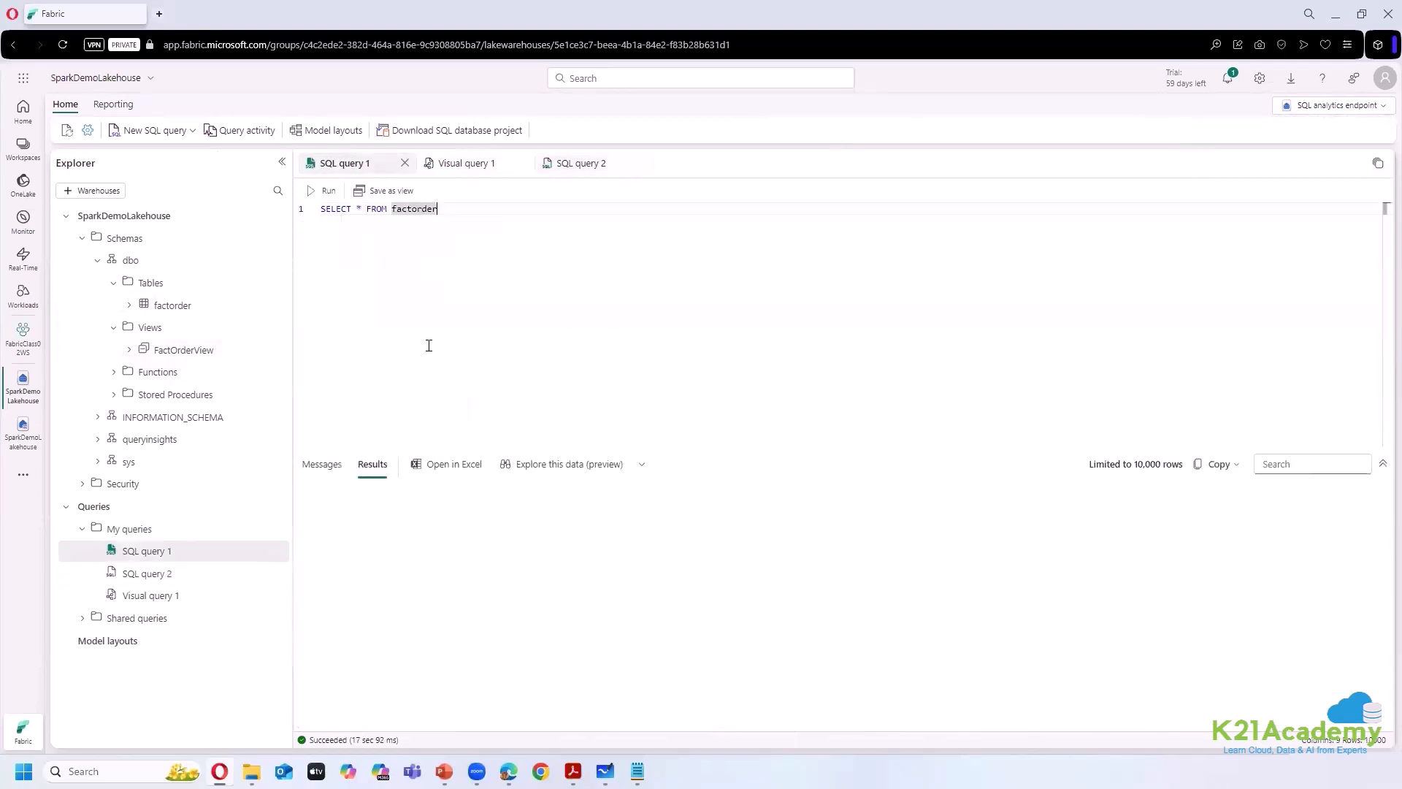
pyautogui.click(129, 306)
pyautogui.click(129, 305)
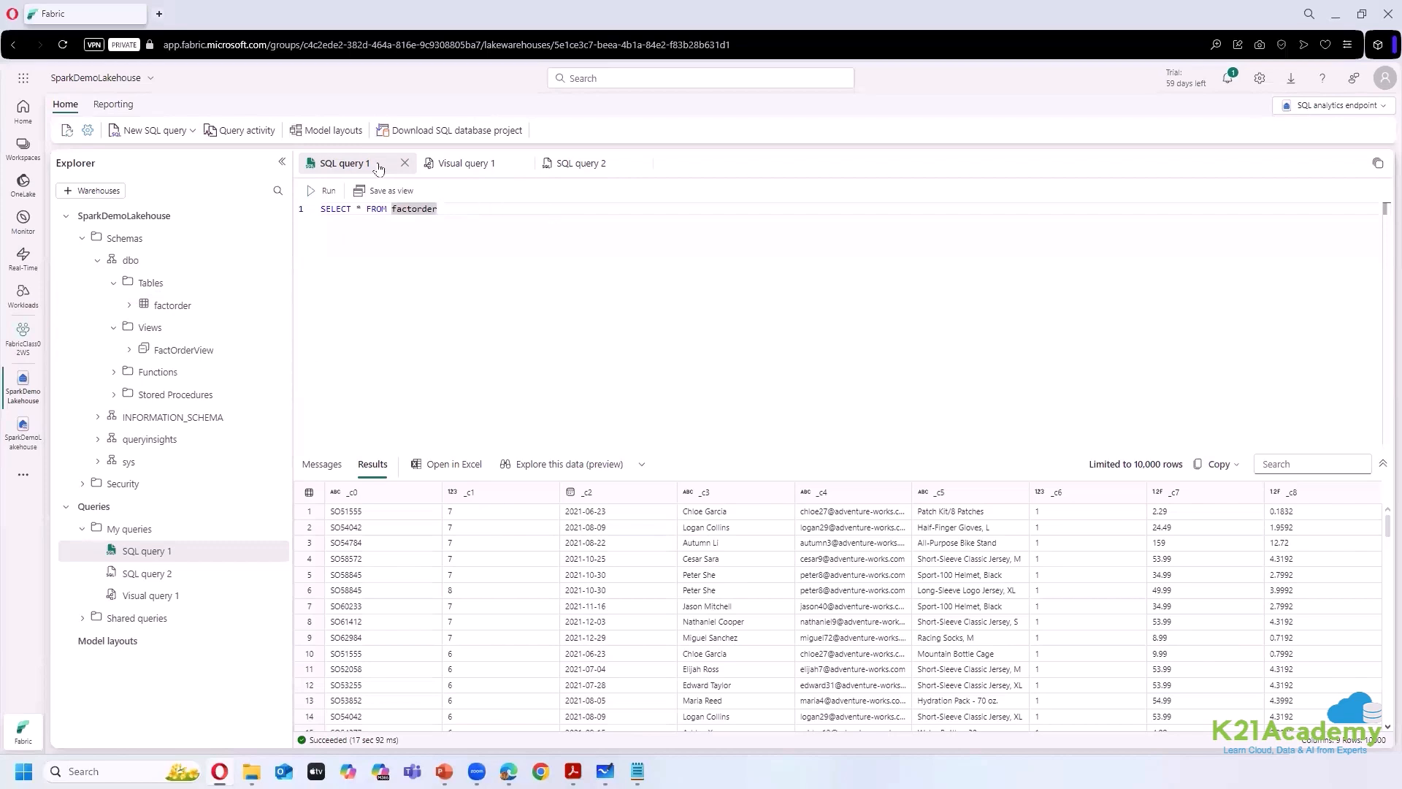
pyautogui.click(404, 162)
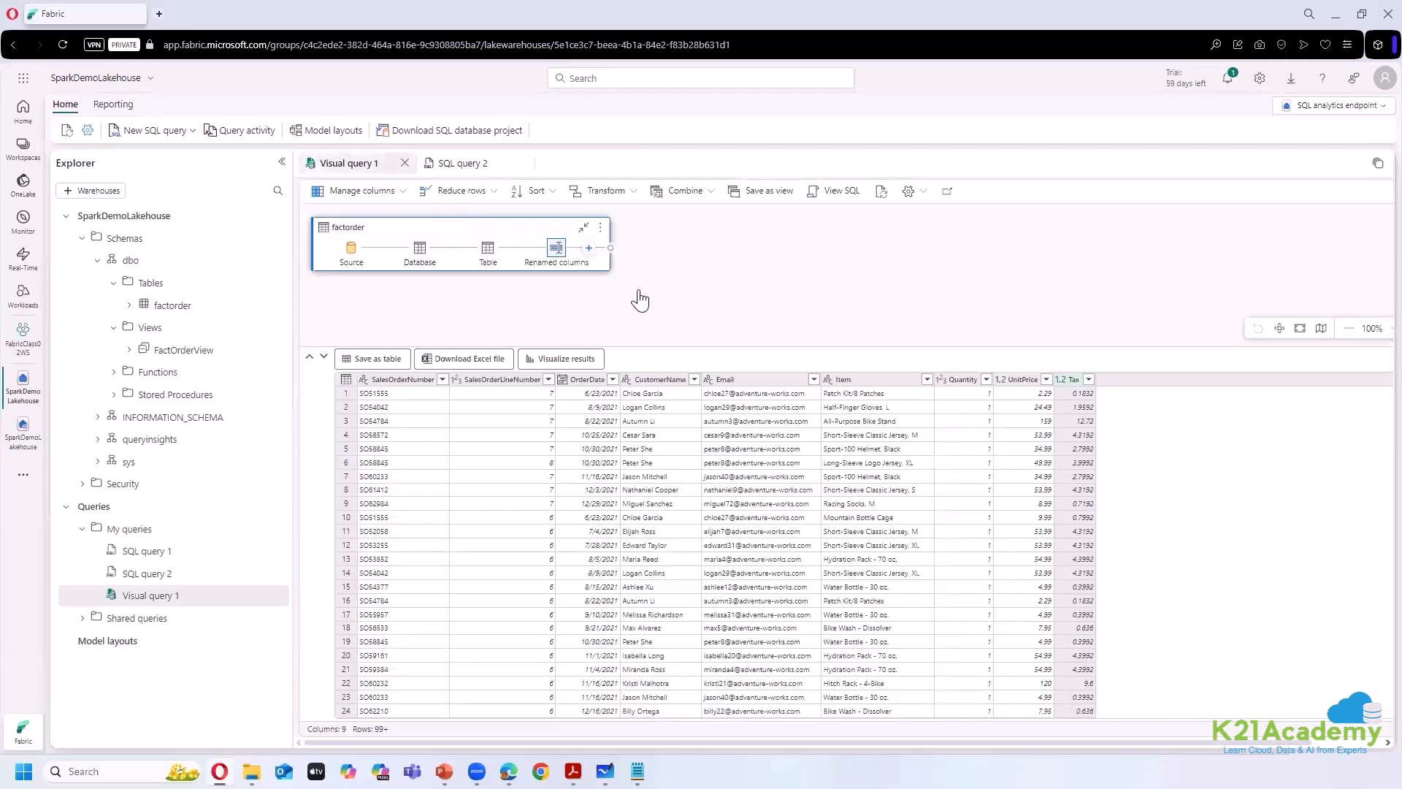
# - Close Visual query 1 and SQL query 2, and switch SparkDemoLakehouse from the SQL analytics endpoint to the Lakehouse view
pyautogui.click(405, 164)
pyautogui.click(405, 165)
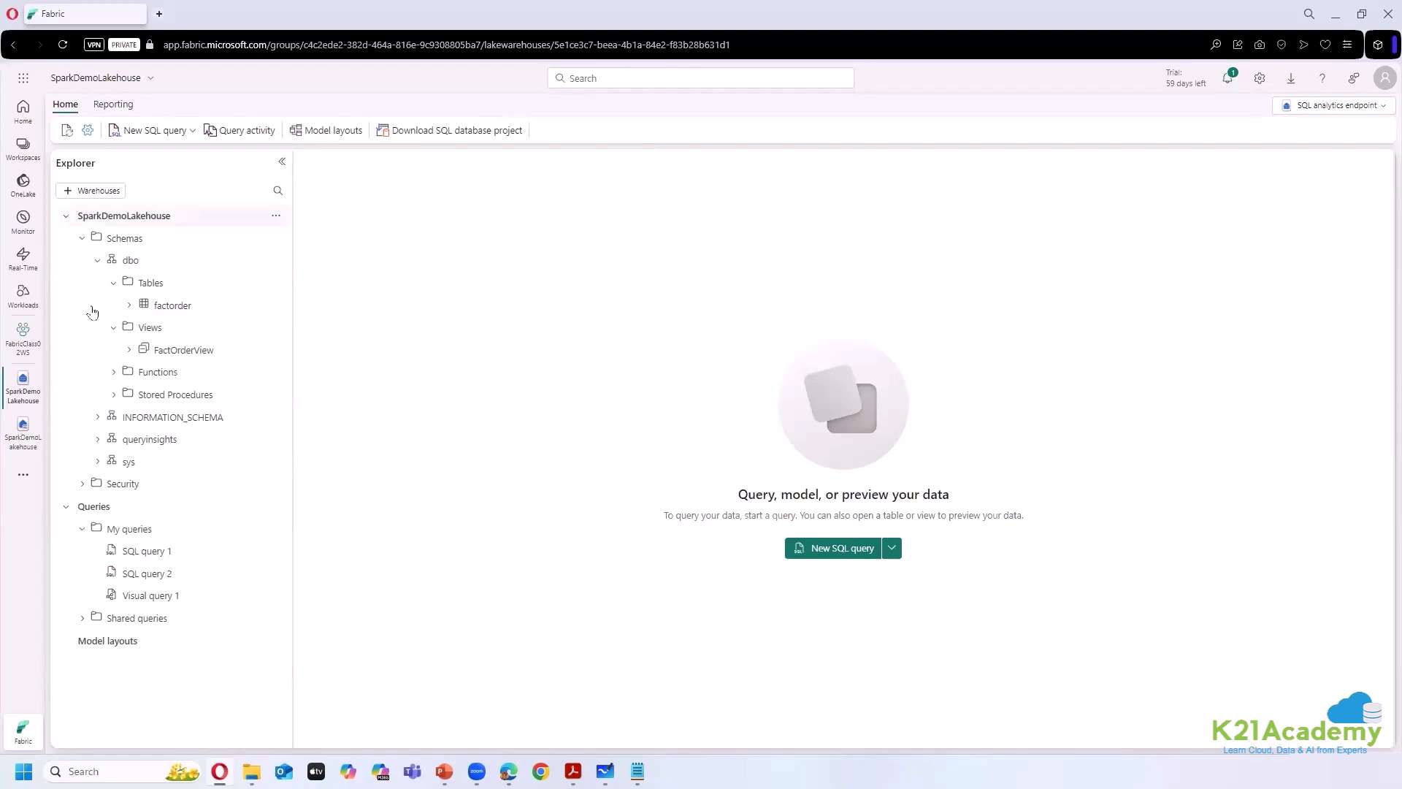
pyautogui.click(1318, 115)
pyautogui.click(1292, 135)
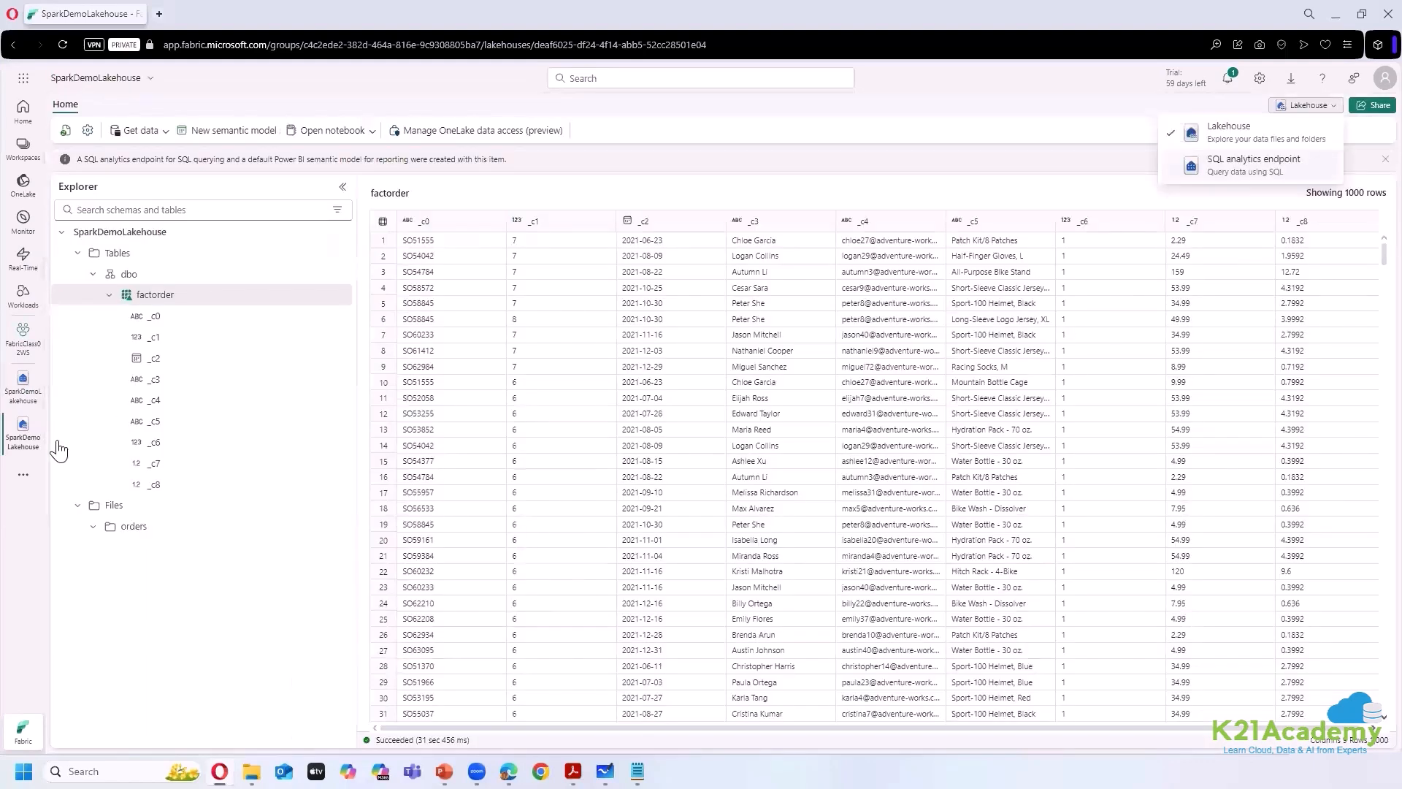
# - Collapse the factorder table and orders folder, and examine the actions available for 2019.csv and the Files section
pyautogui.click(109, 294)
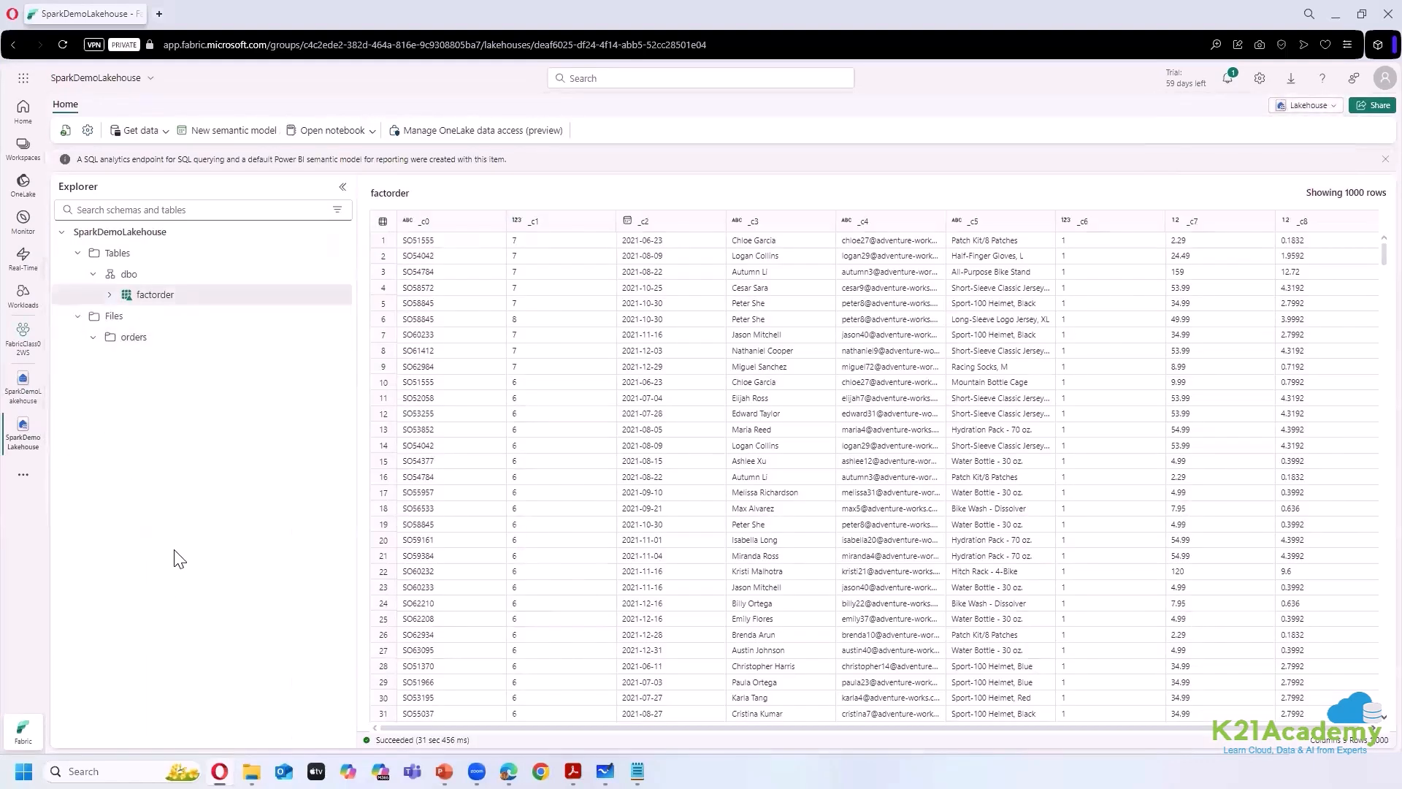
pyautogui.click(93, 337)
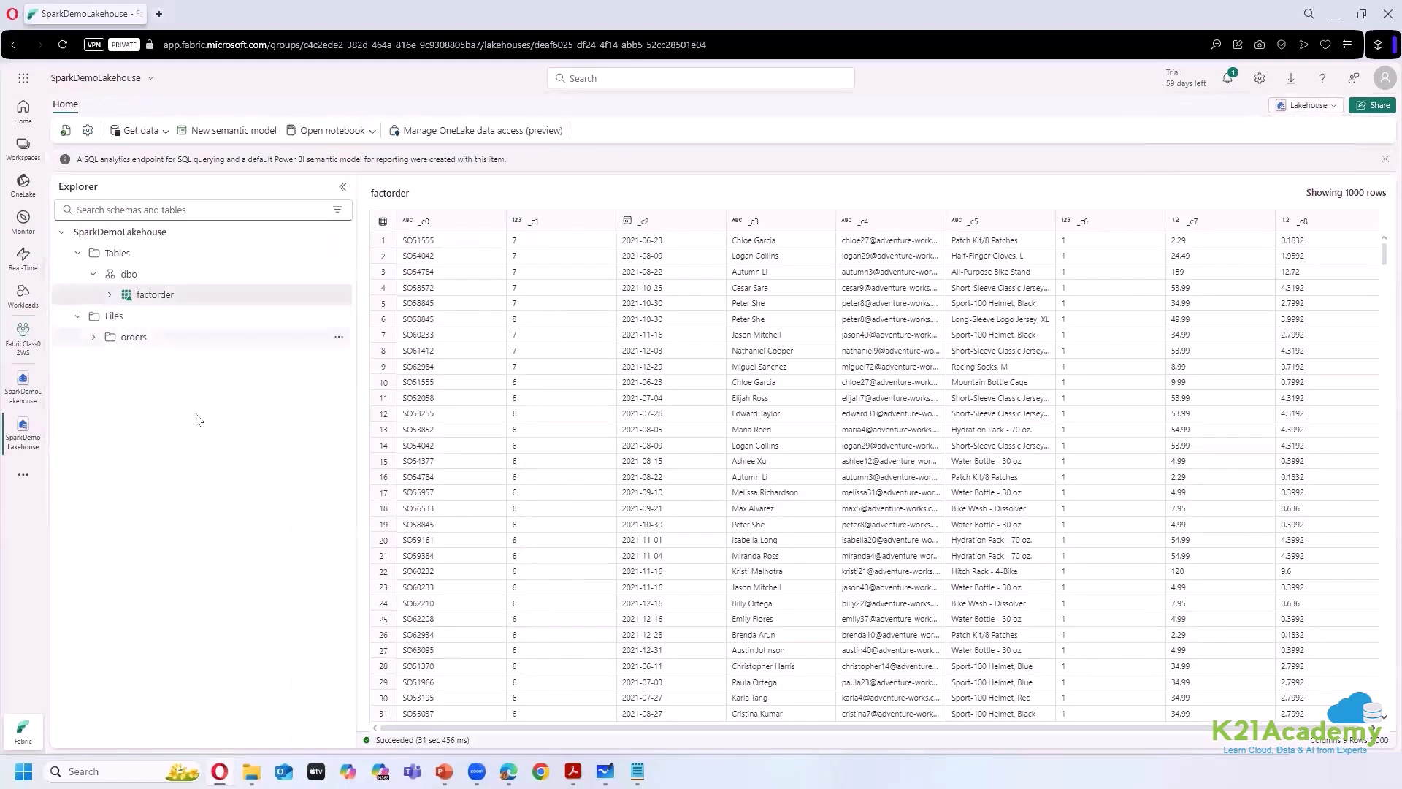
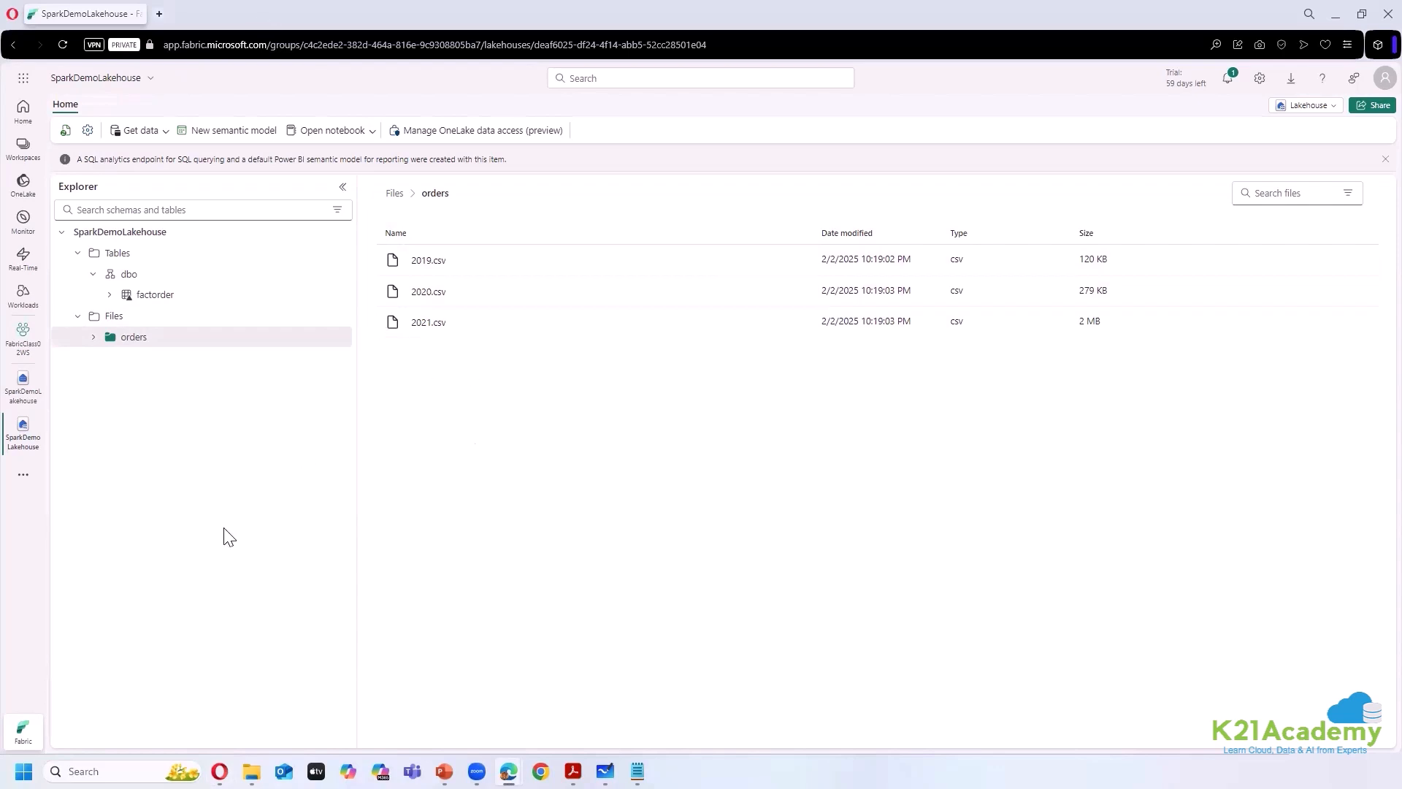
pyautogui.click(799, 263)
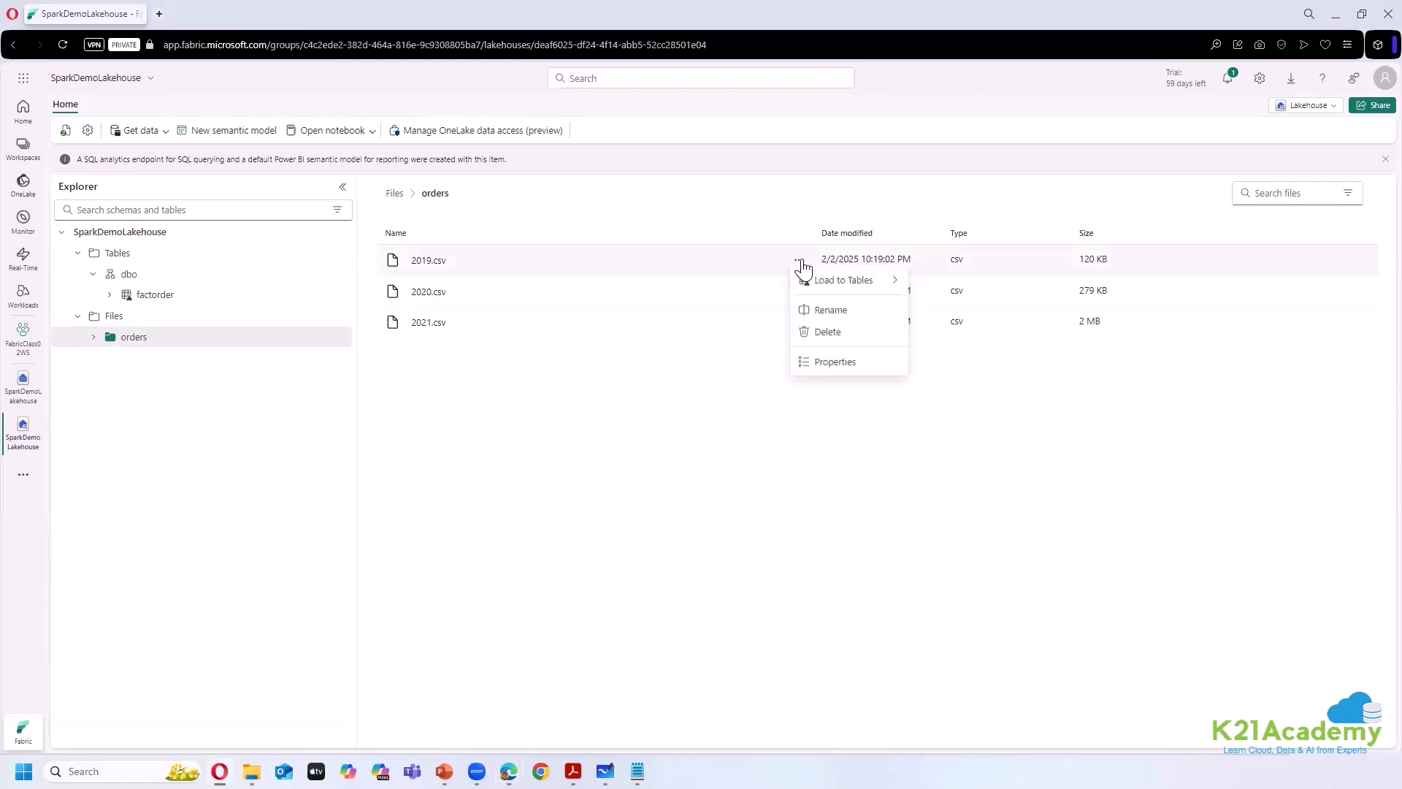
pyautogui.click(398, 462)
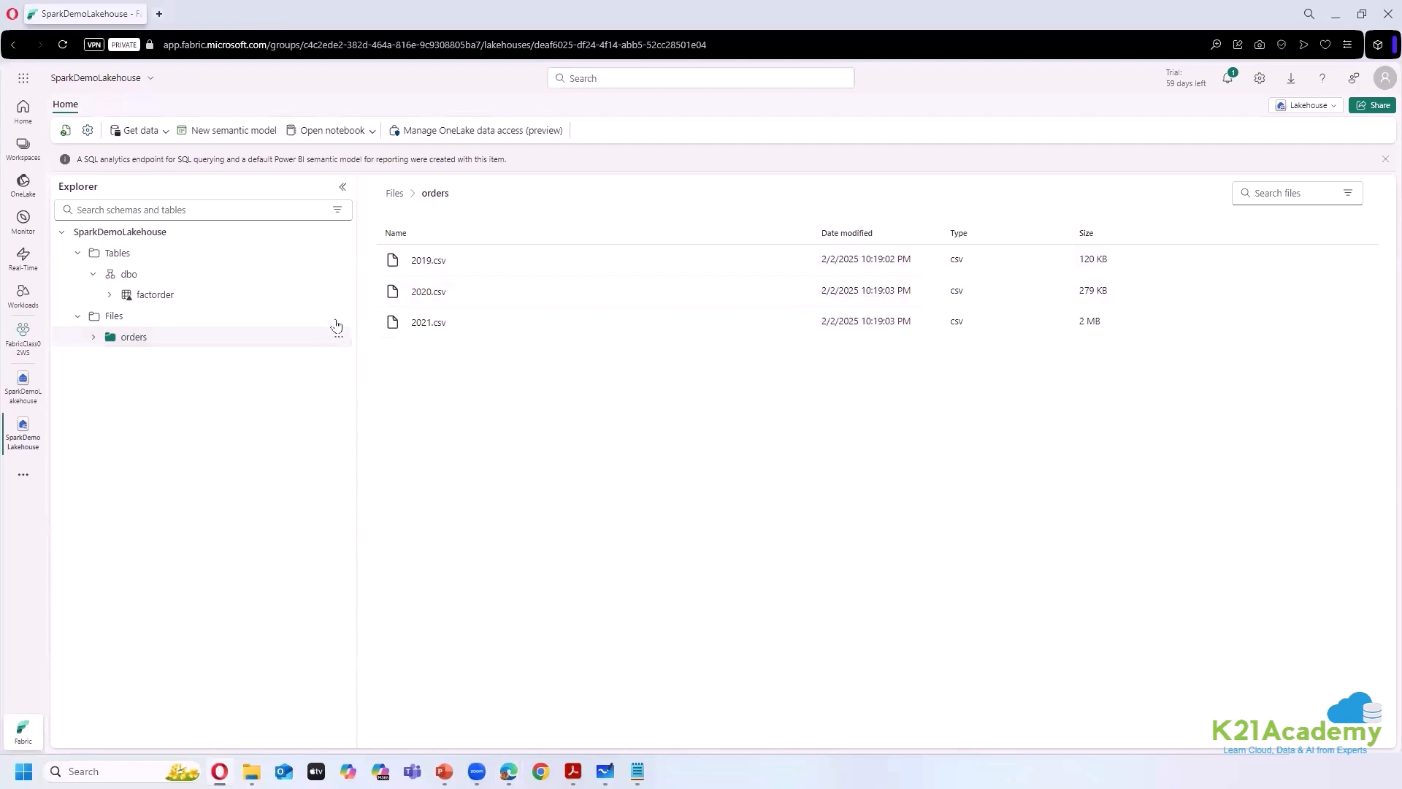
pyautogui.click(338, 320)
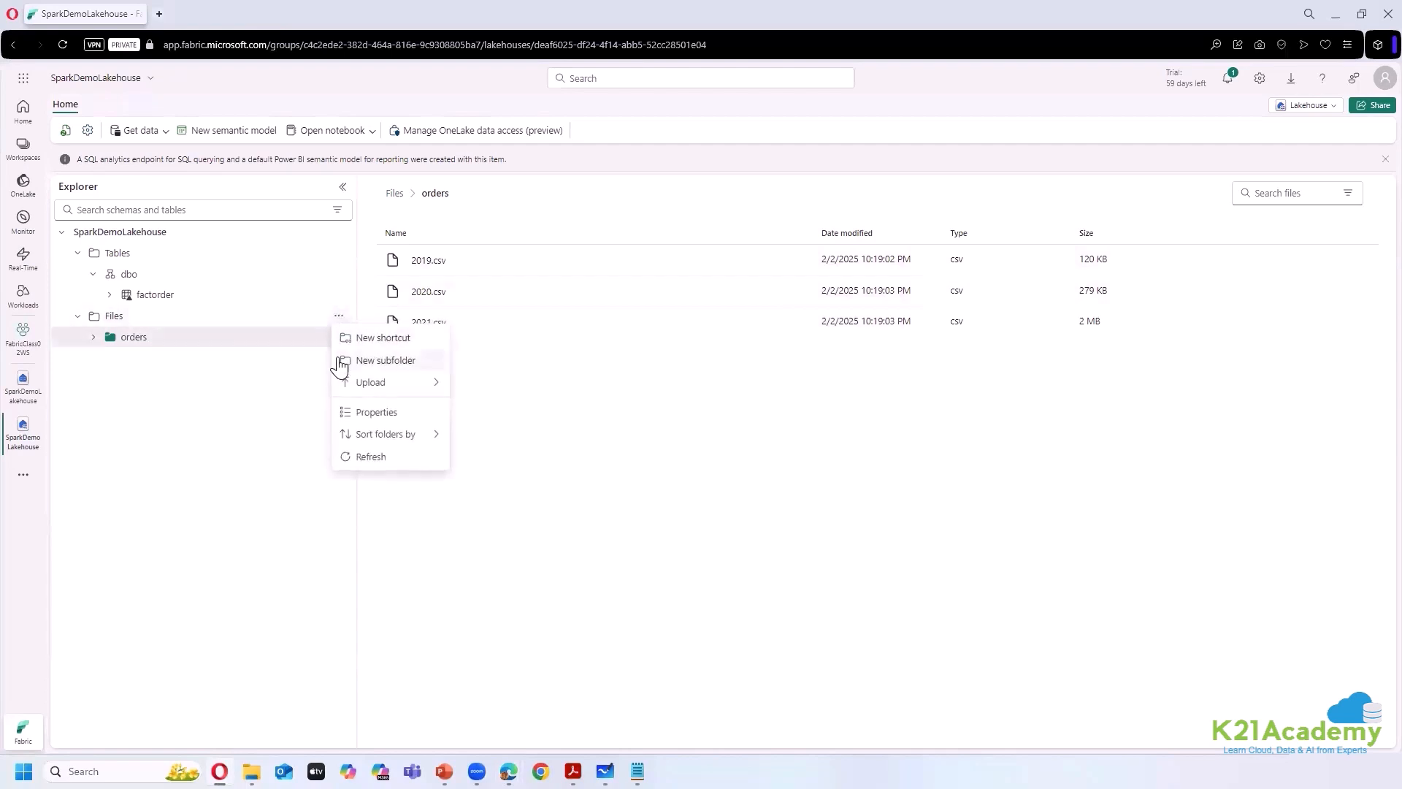
pyautogui.click(228, 426)
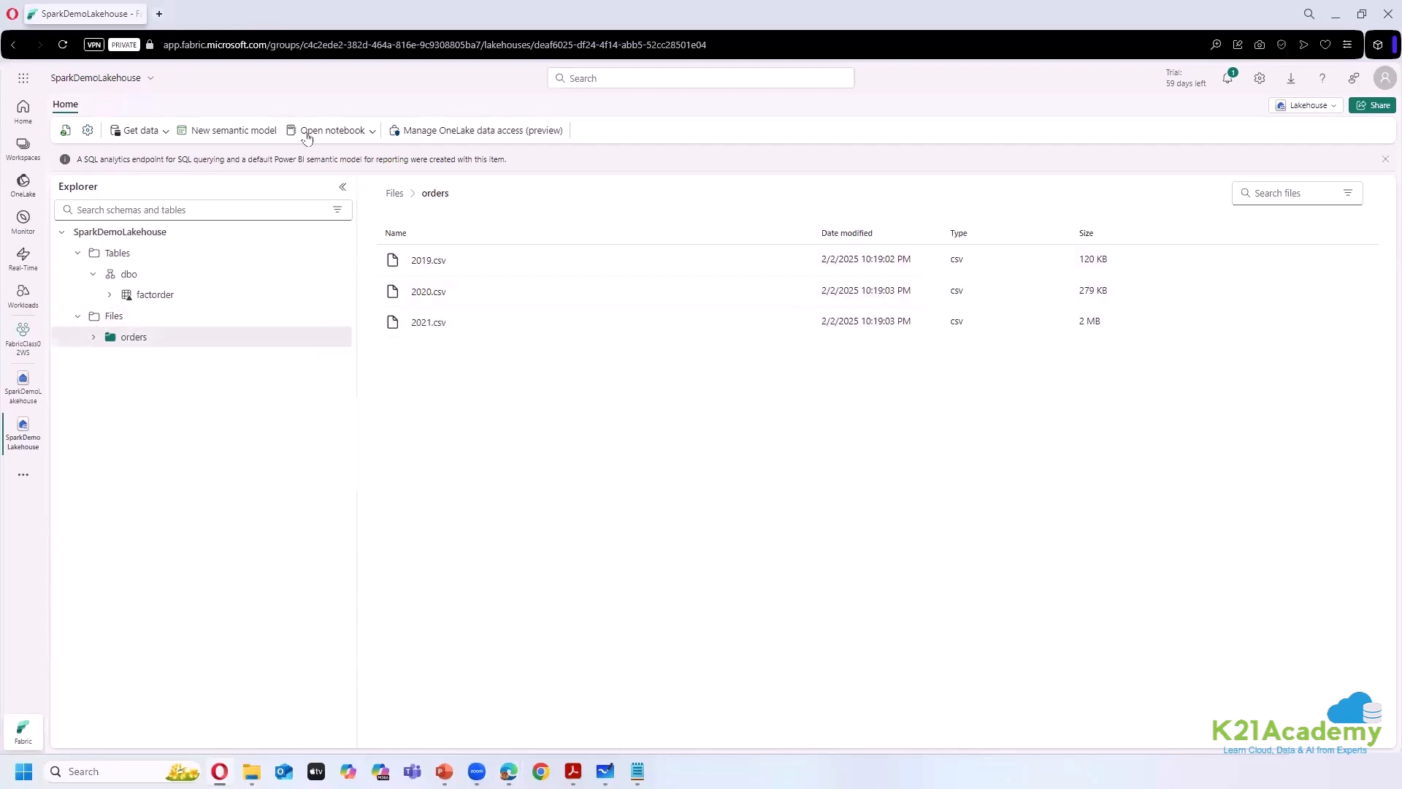
# - Return to the SQL analytics endpoint, widen the Explorer, and examine the SQL query options offered for the factorder table
pyautogui.click(1308, 105)
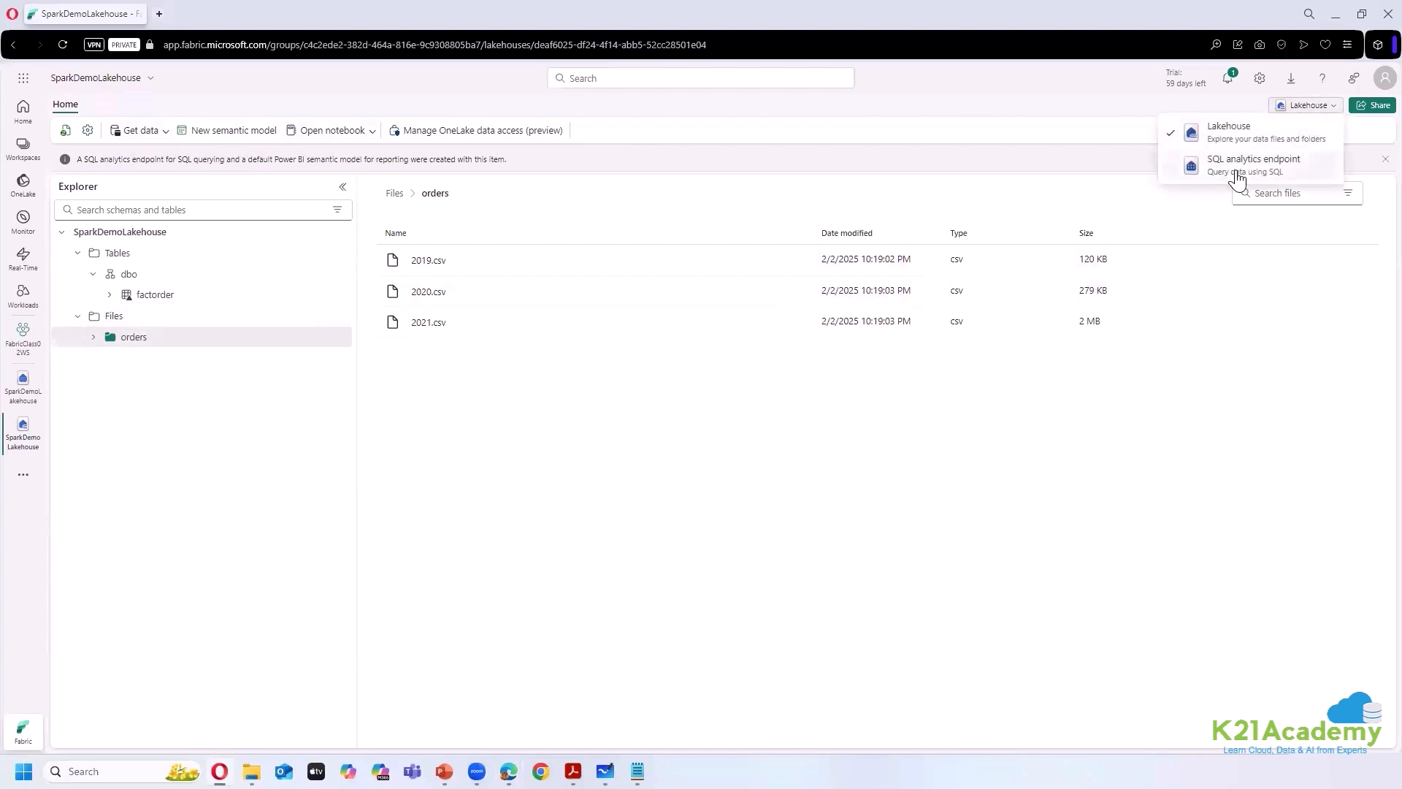
pyautogui.click(1238, 176)
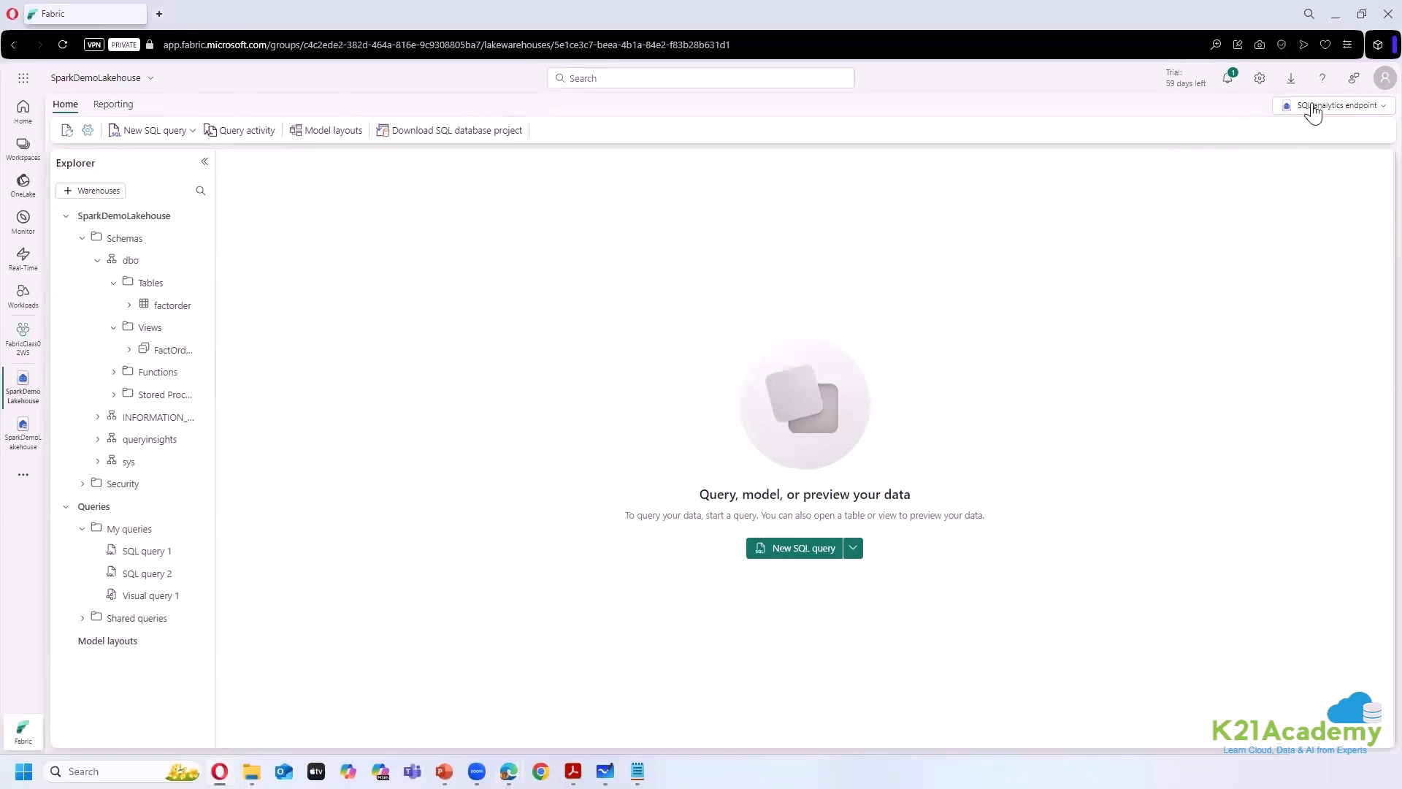
pyautogui.moveTo(215, 332); pyautogui.dragTo(350, 344)
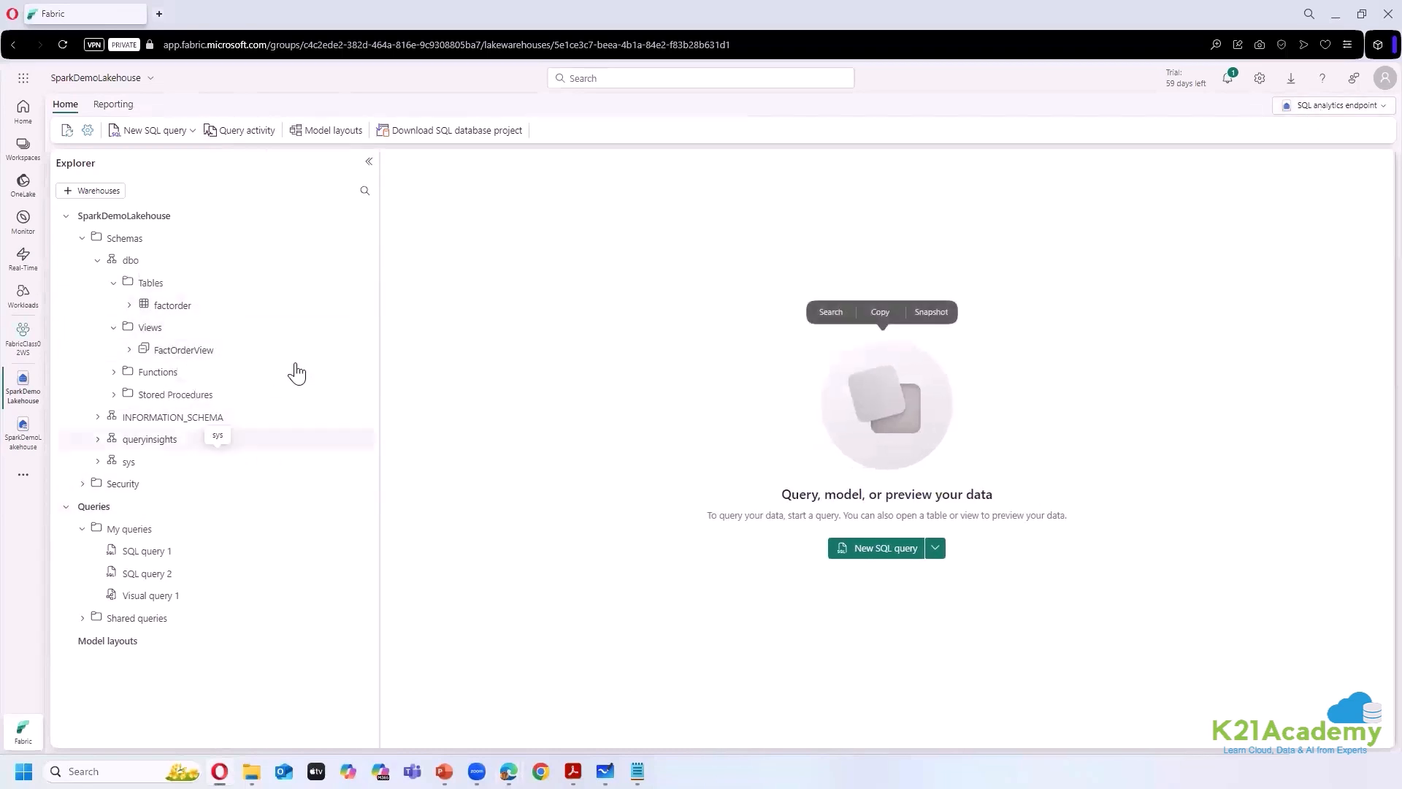
pyautogui.click(363, 308)
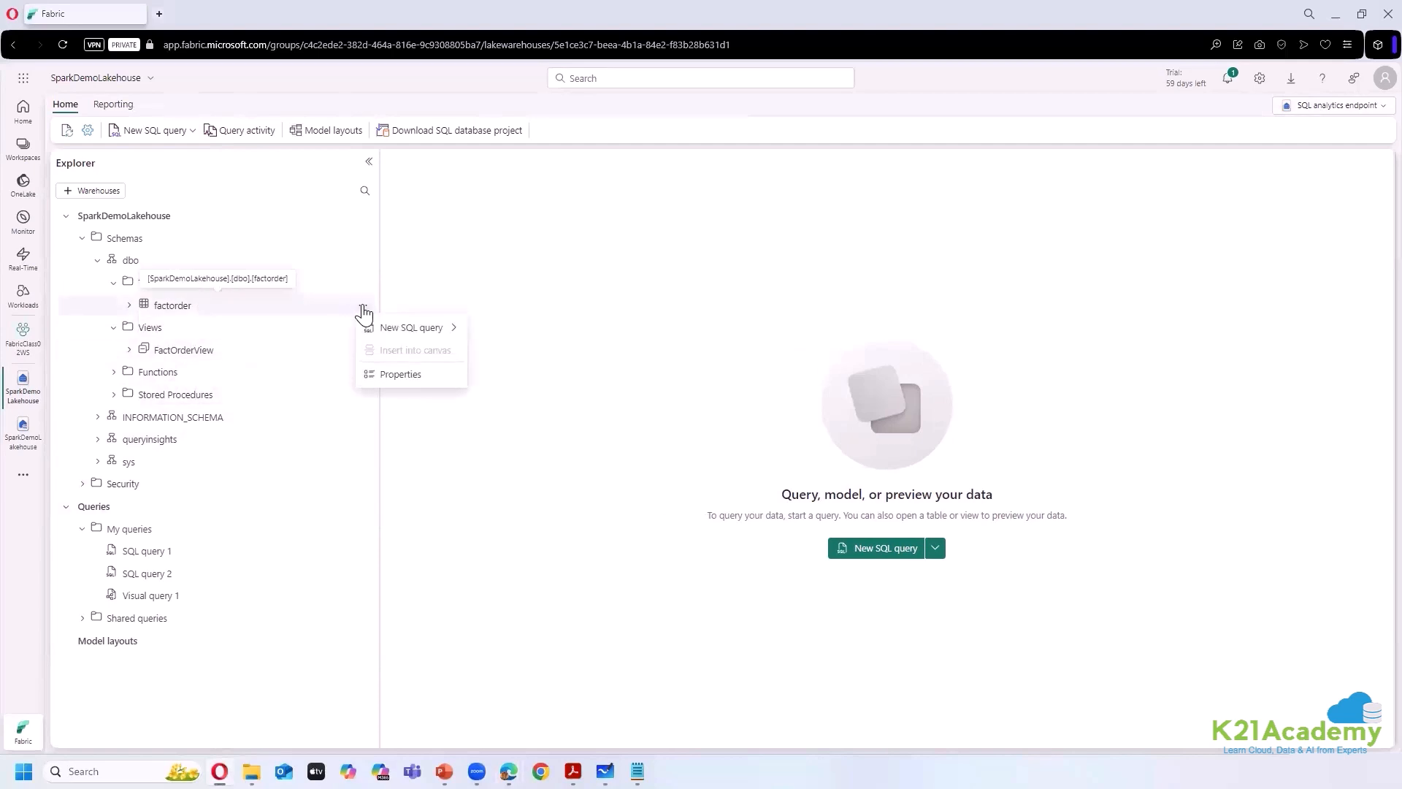
pyautogui.click(430, 325)
pyautogui.click(363, 305)
pyautogui.moveTo(419, 330)
pyautogui.click(625, 425)
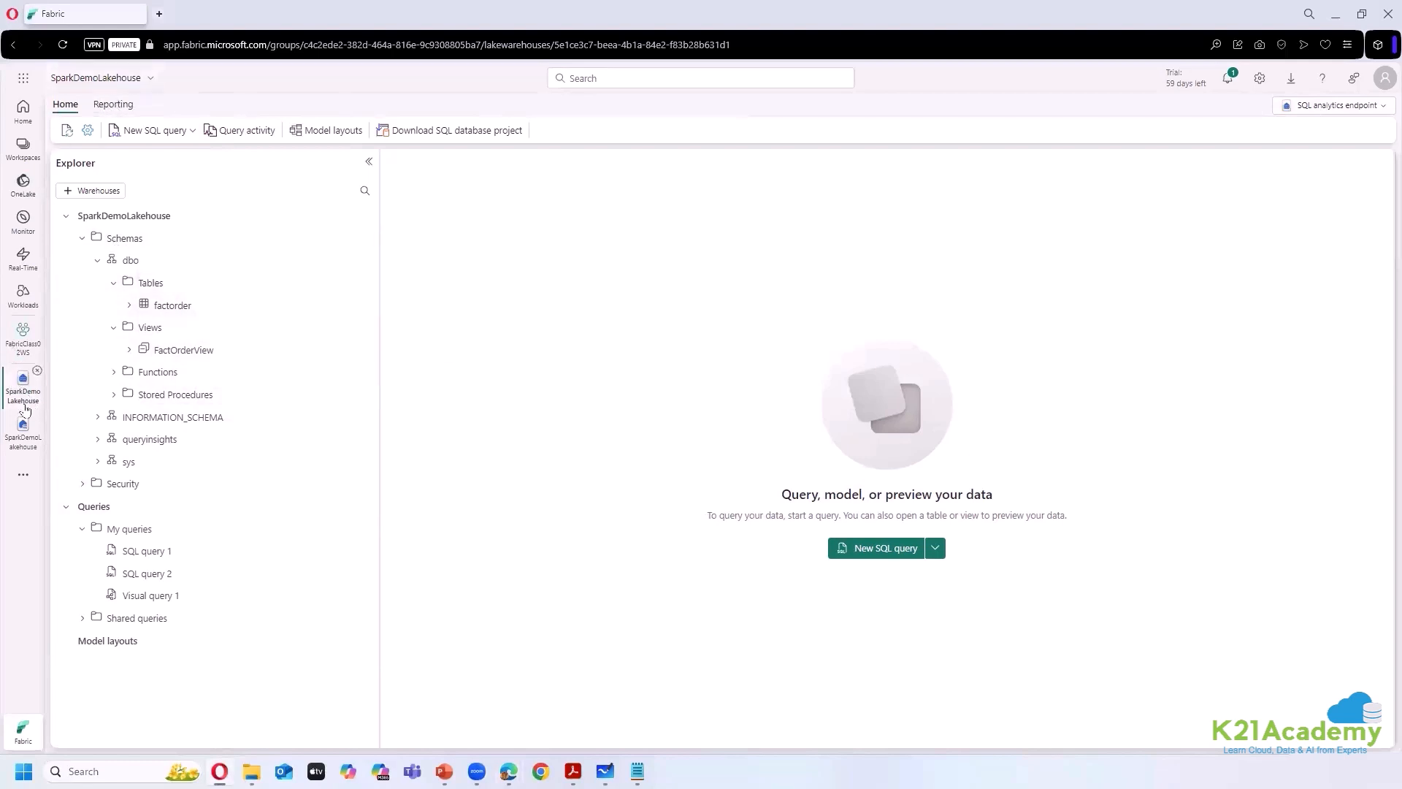
# - Close the open SparkDemoLakehouse items and reopen the lakehouse from the FabricClass02WS workspace
pyautogui.click(38, 373)
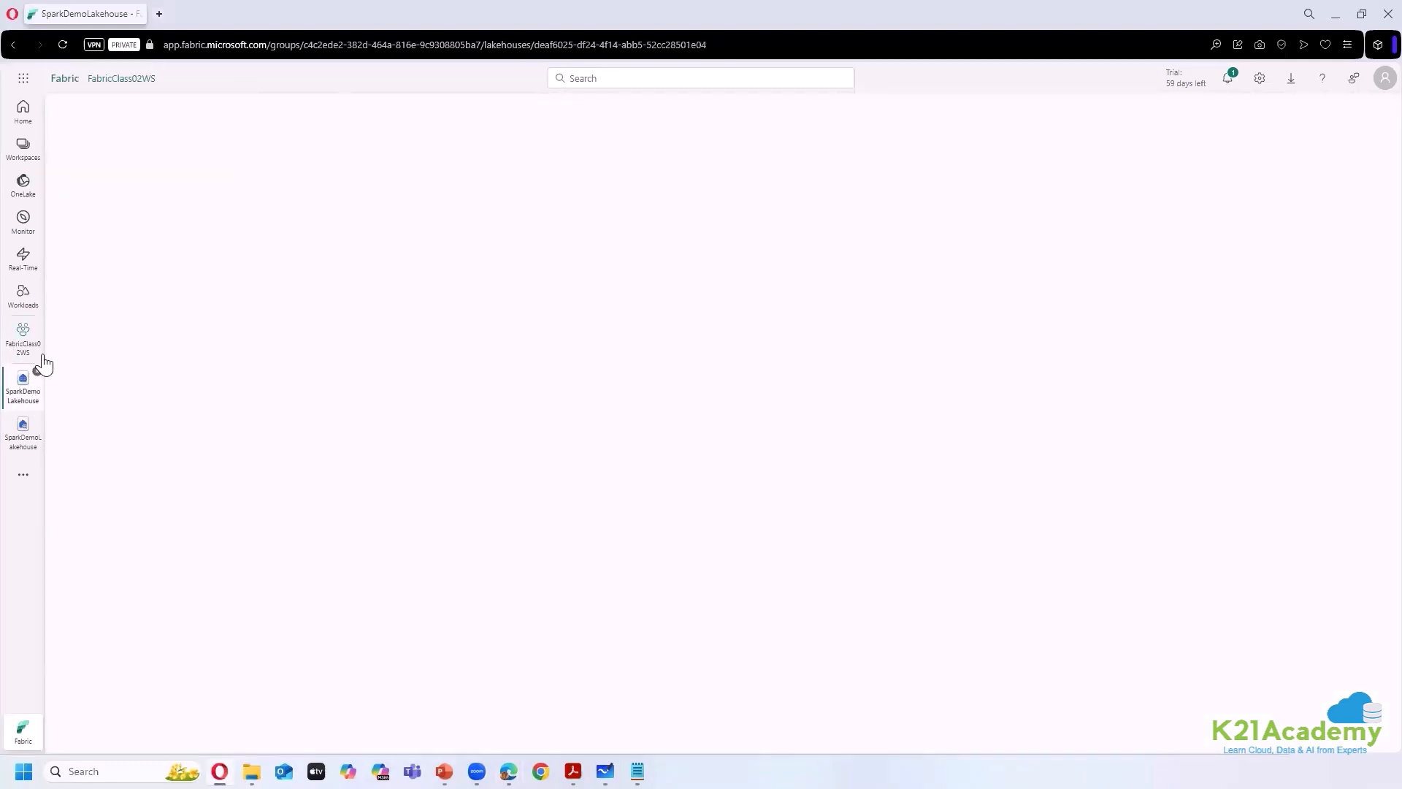
pyautogui.click(37, 371)
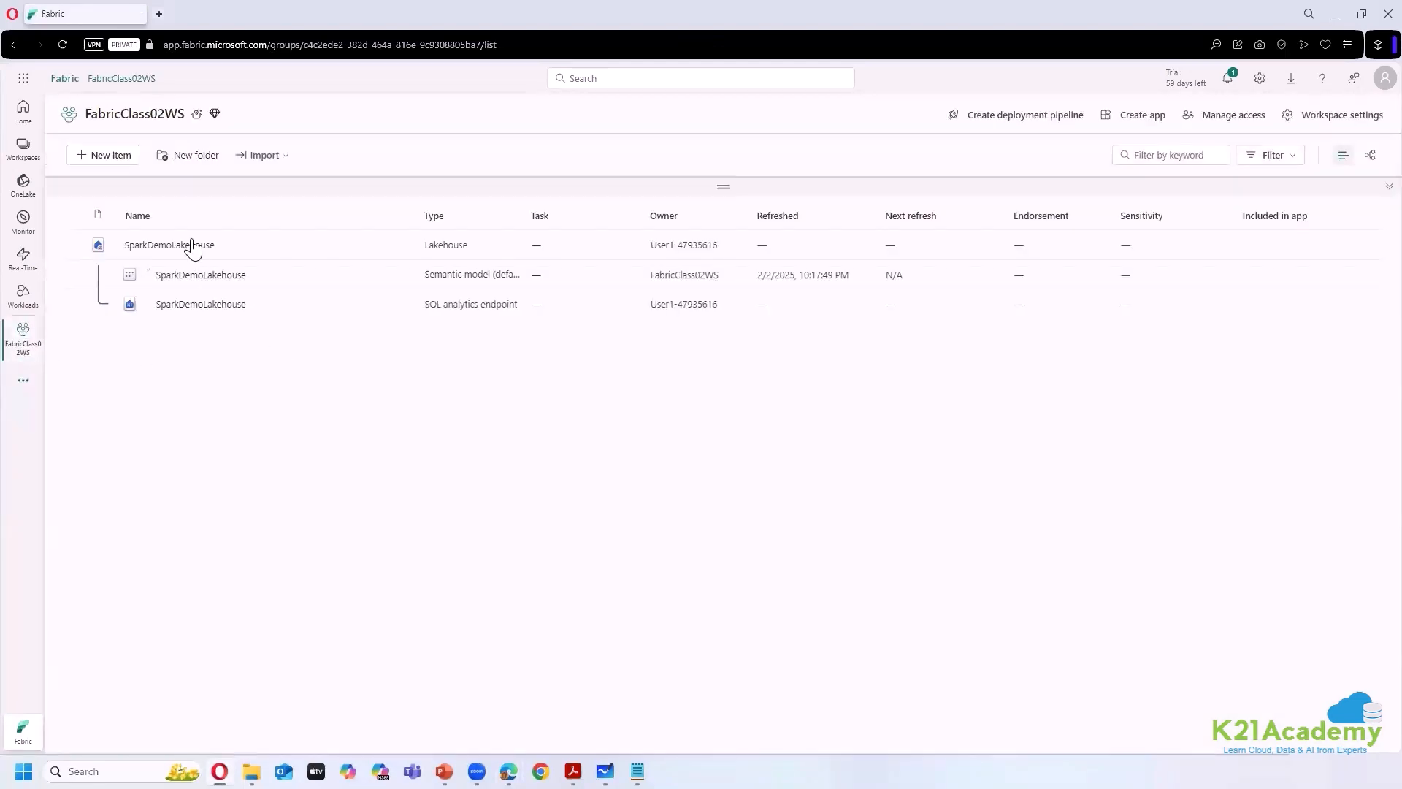
pyautogui.click(175, 250)
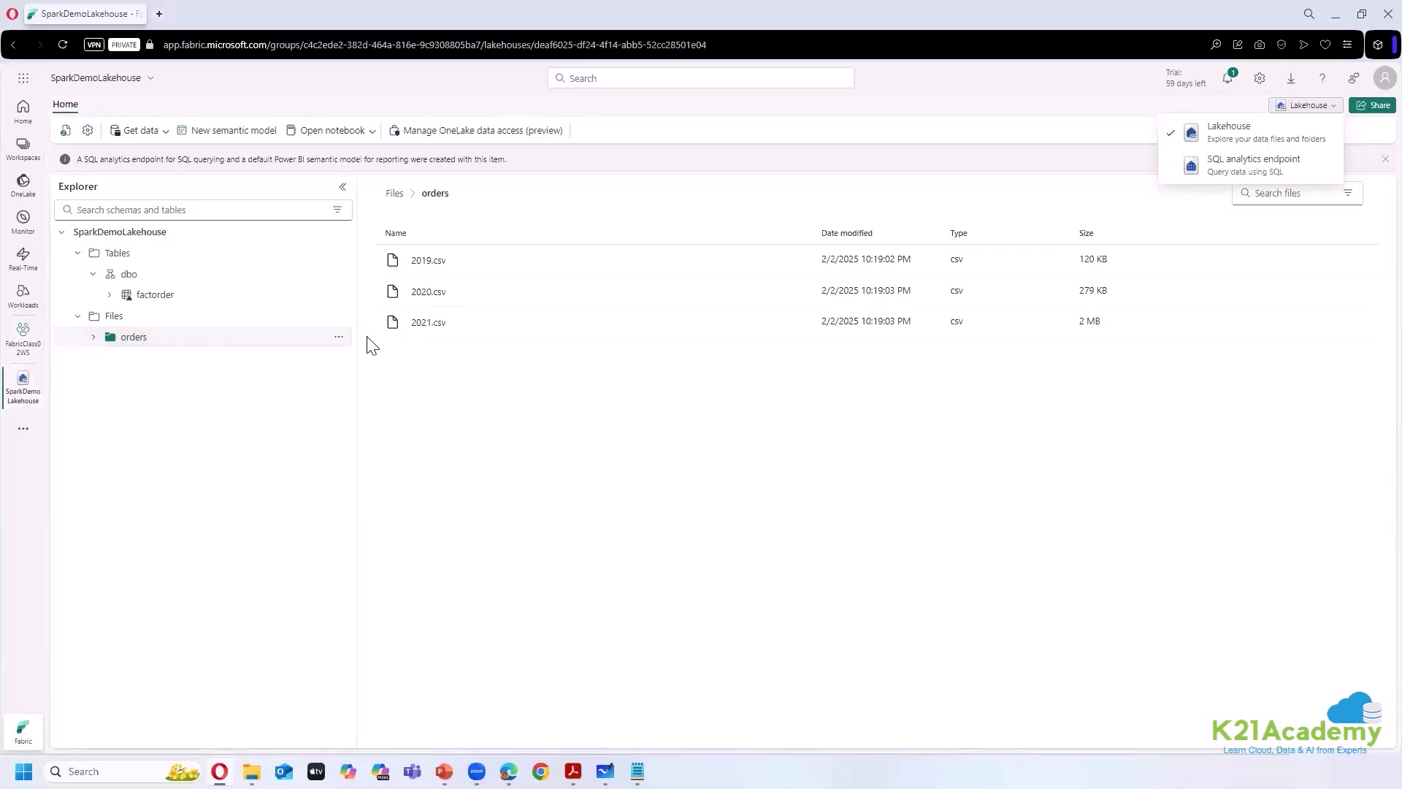
# - Examine the available actions for the orders folder and 2019.csv, including loading to tables, and the options for opening a notebook
pyautogui.click(340, 338)
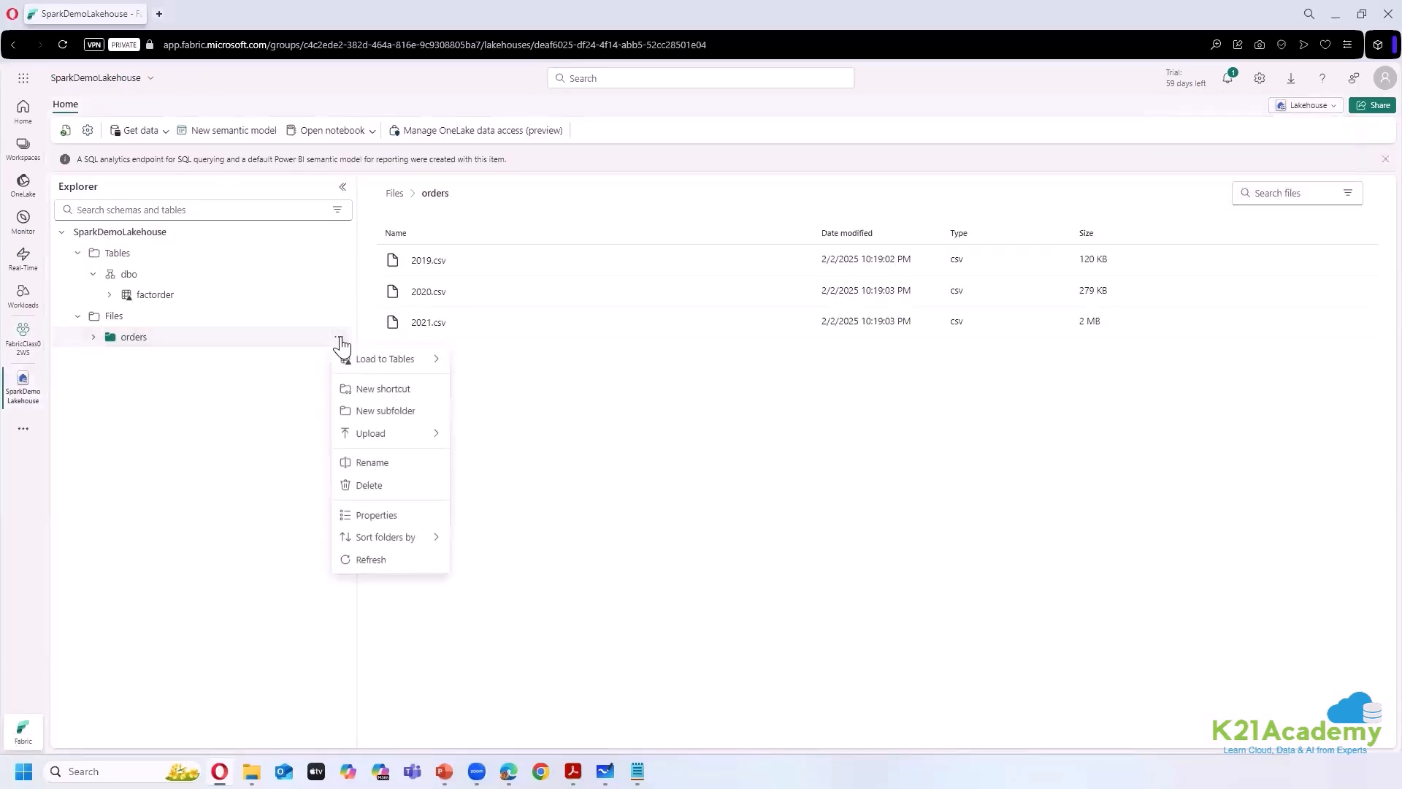
pyautogui.click(124, 362)
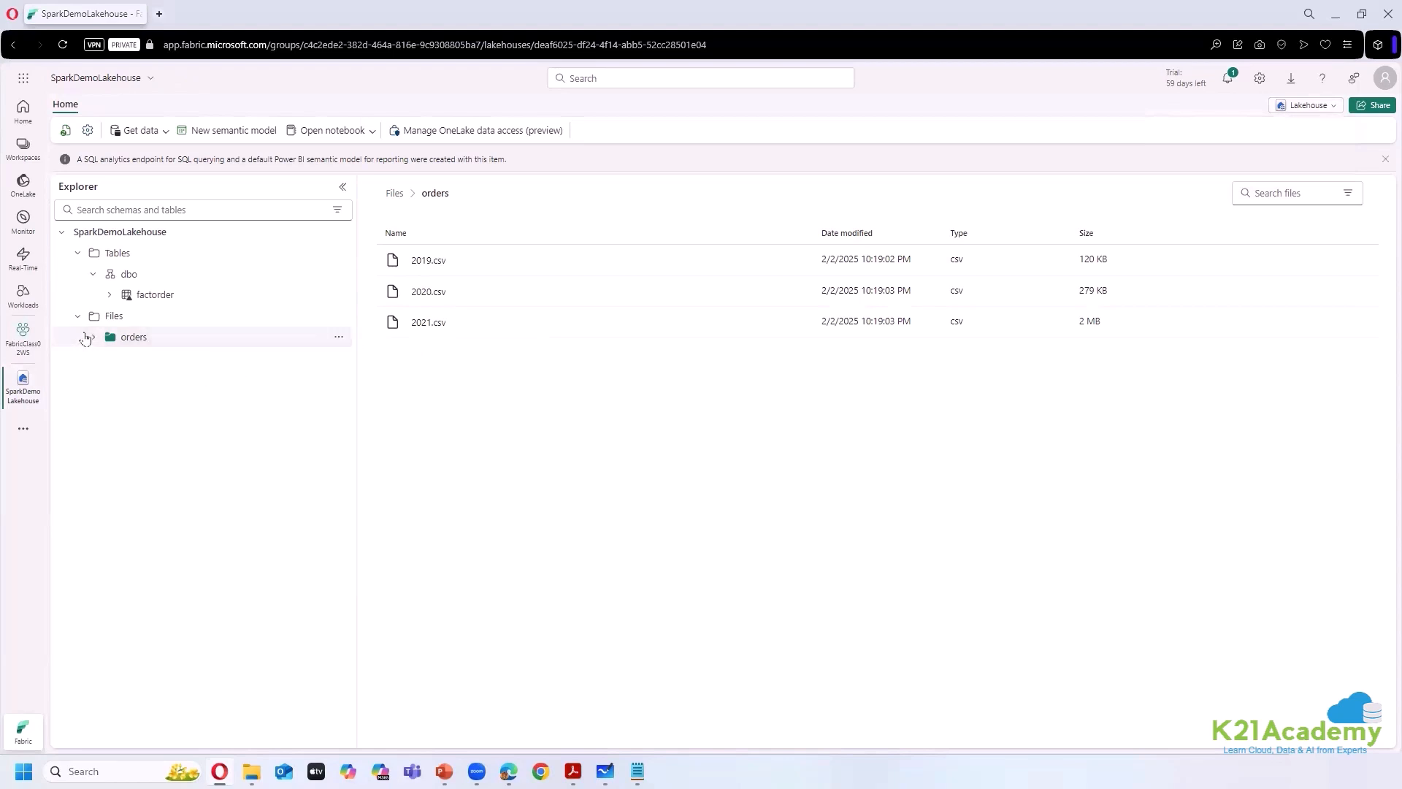
pyautogui.click(89, 336)
pyautogui.click(799, 261)
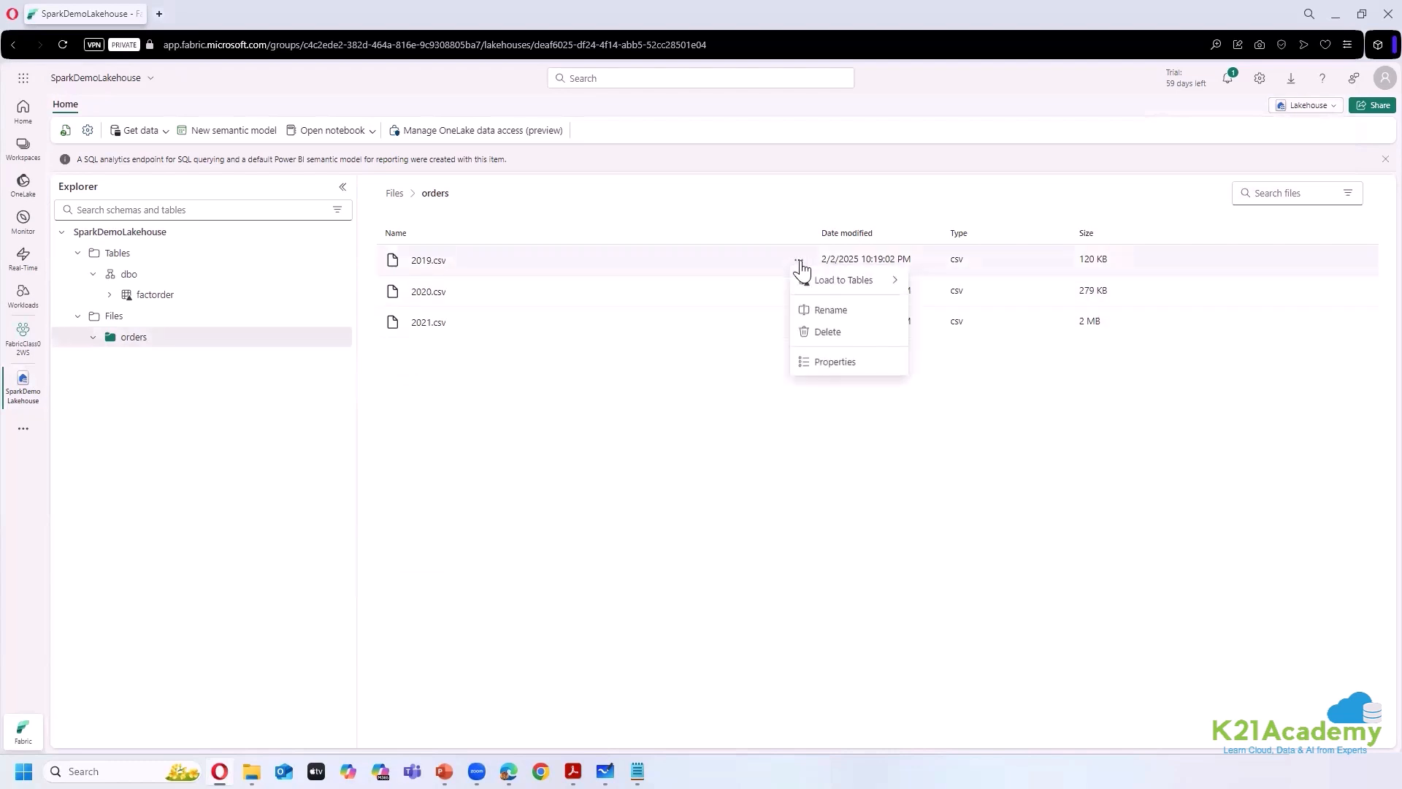
pyautogui.click(397, 247)
pyautogui.click(372, 136)
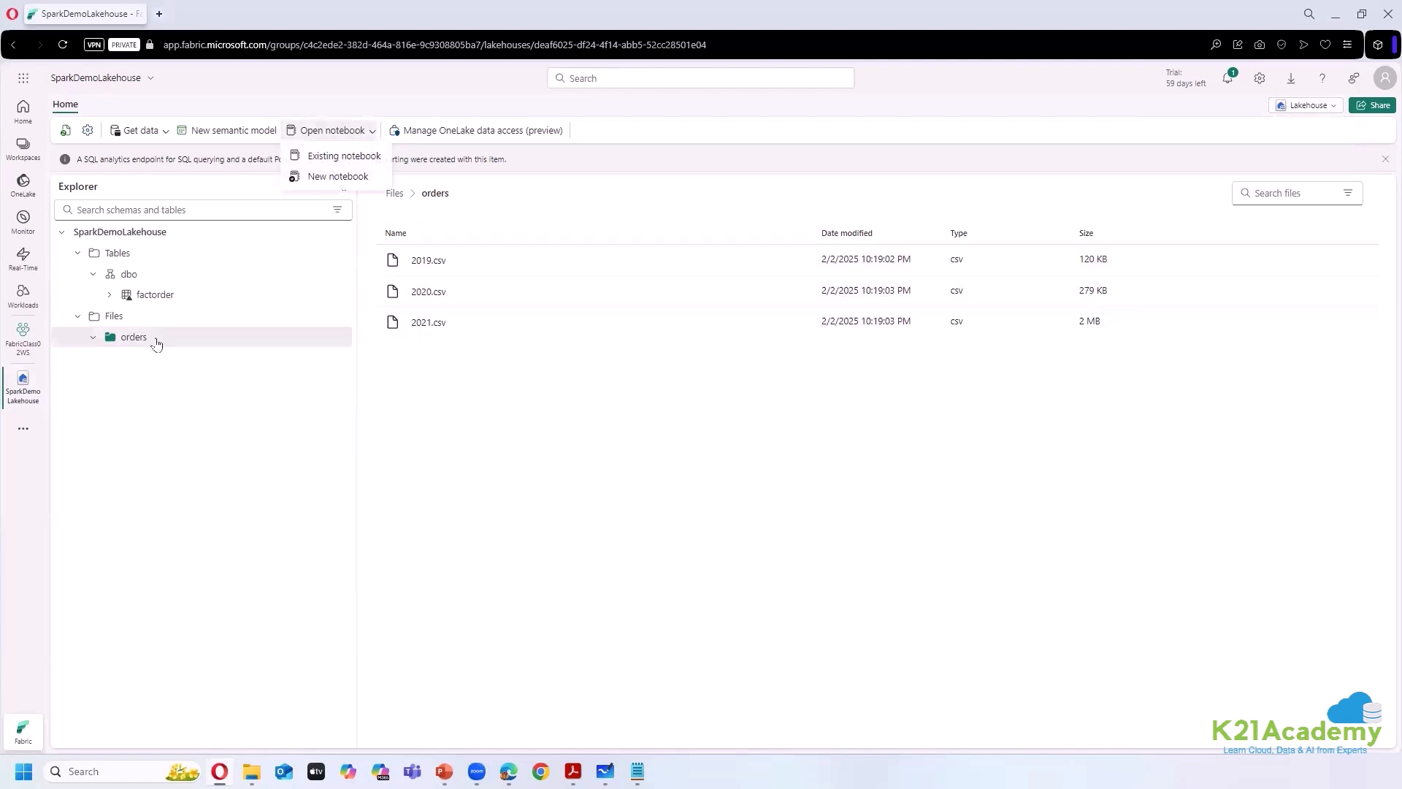
pyautogui.click(198, 339)
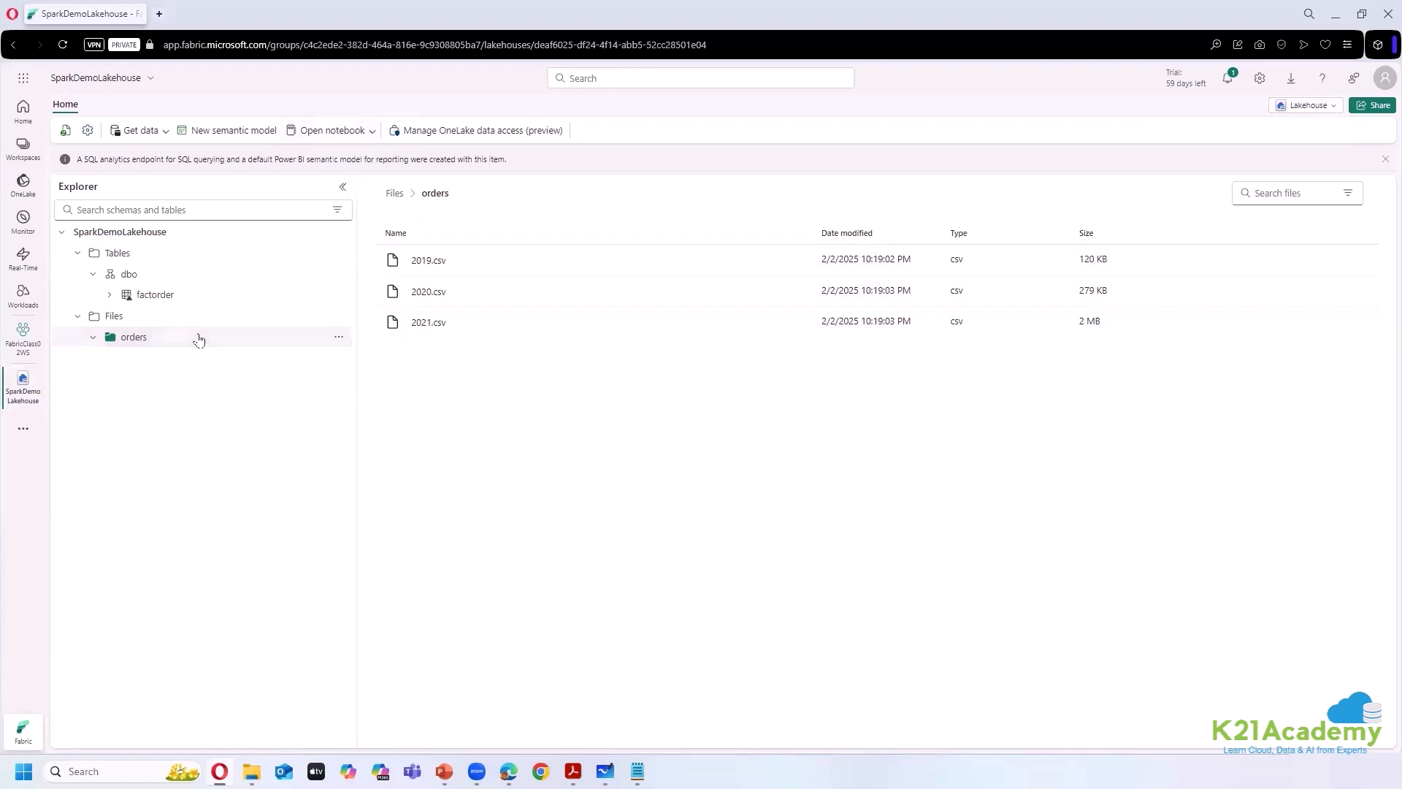
pyautogui.click(339, 336)
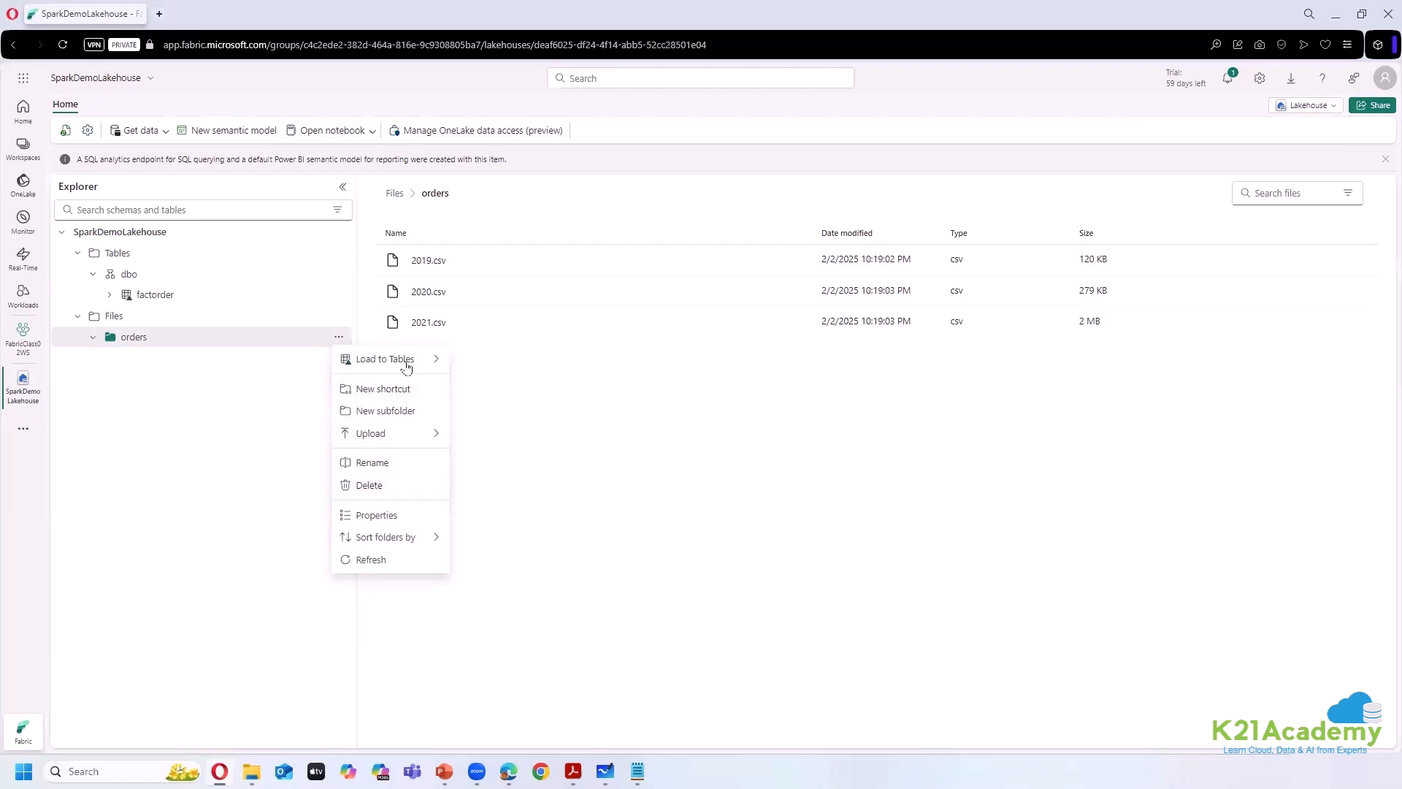
pyautogui.moveTo(407, 365)
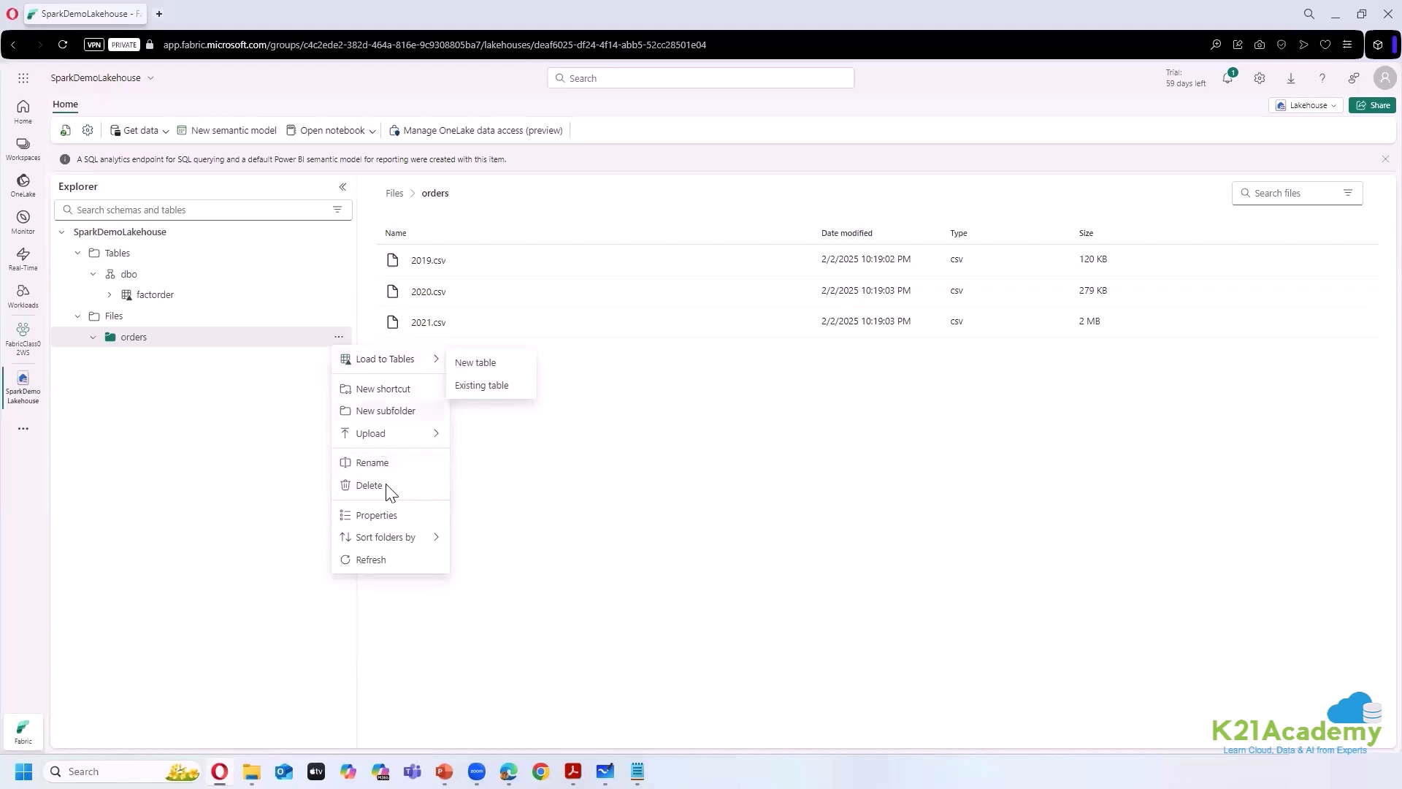
pyautogui.click(136, 358)
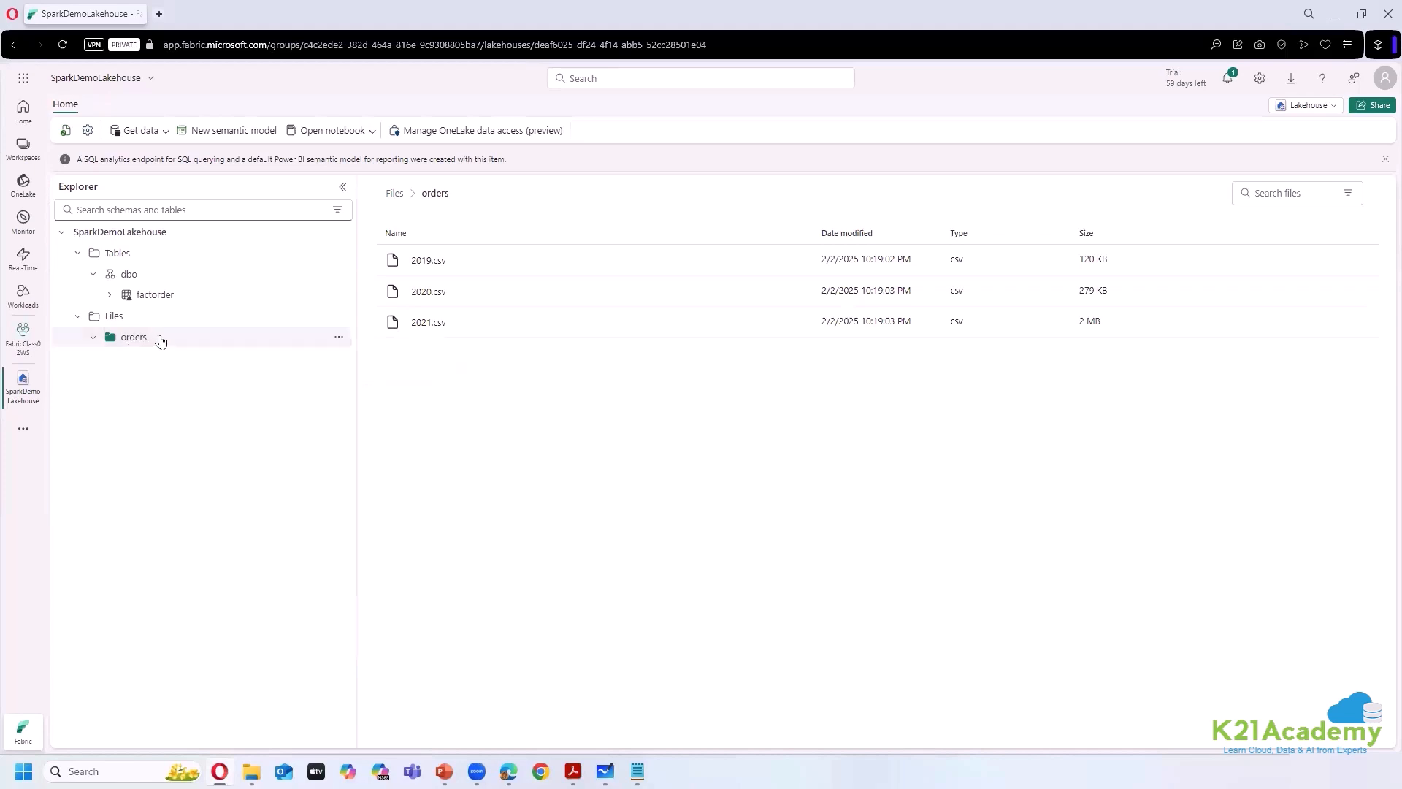
# - Create a new notebook from the lakehouse and dismiss its opening dialog
pyautogui.click(373, 133)
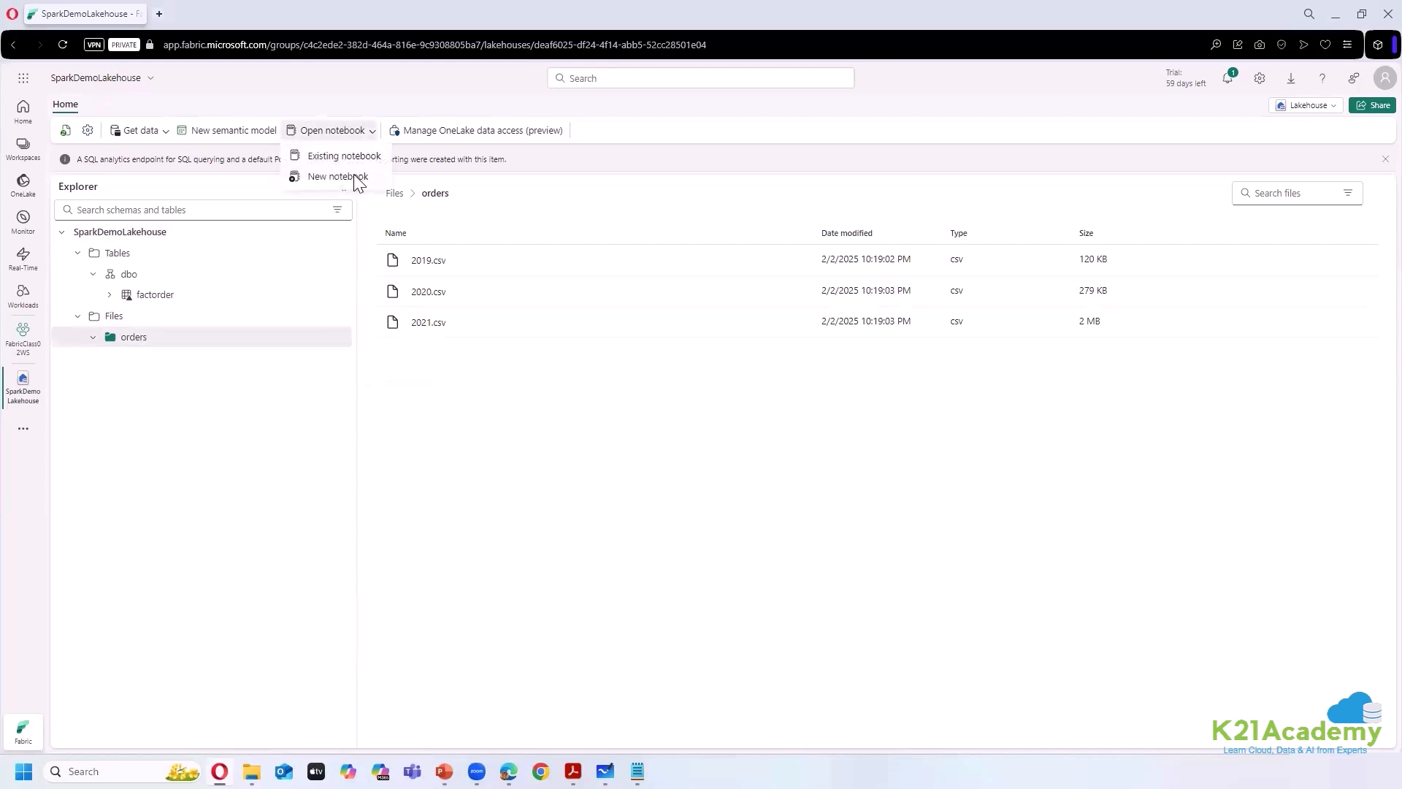
pyautogui.click(355, 177)
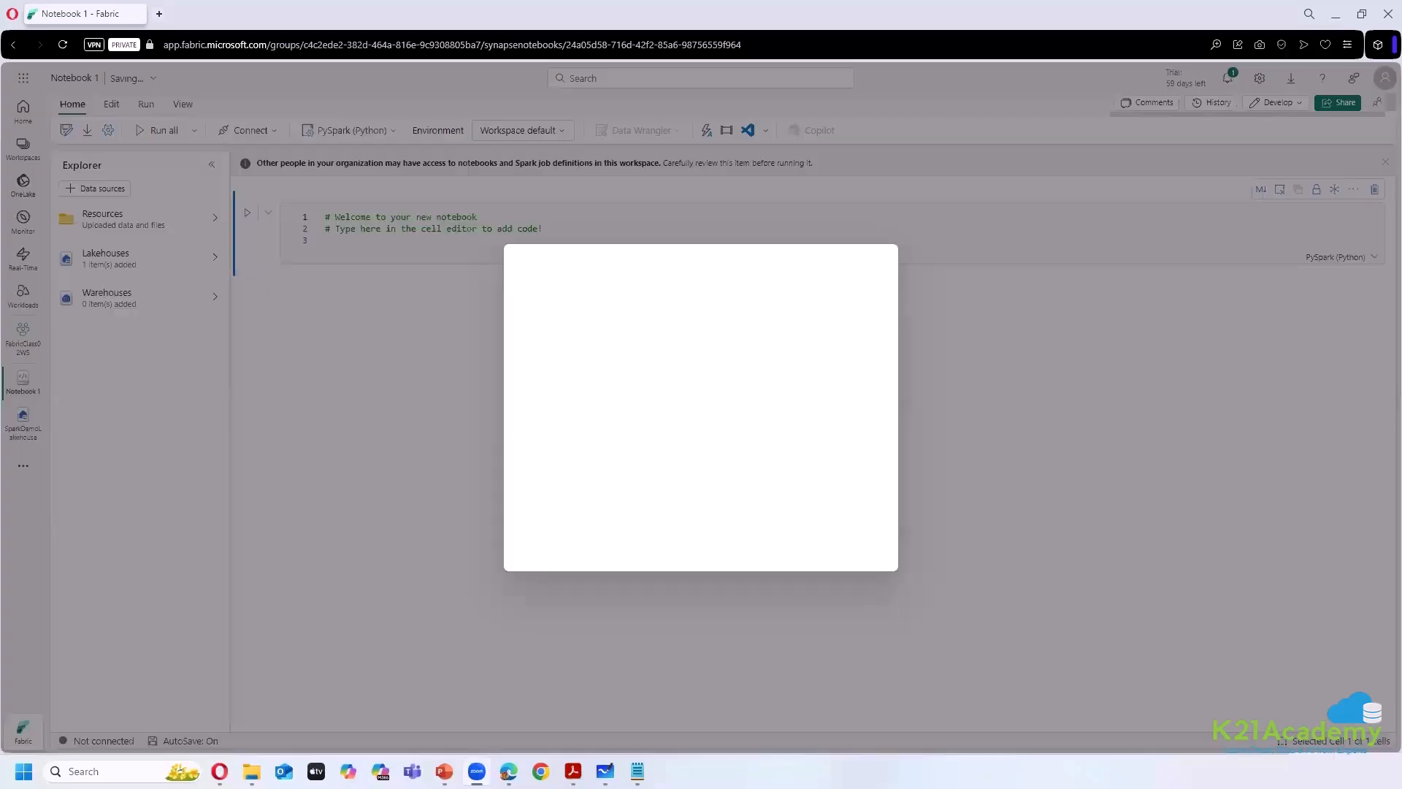
pyautogui.click(557, 549)
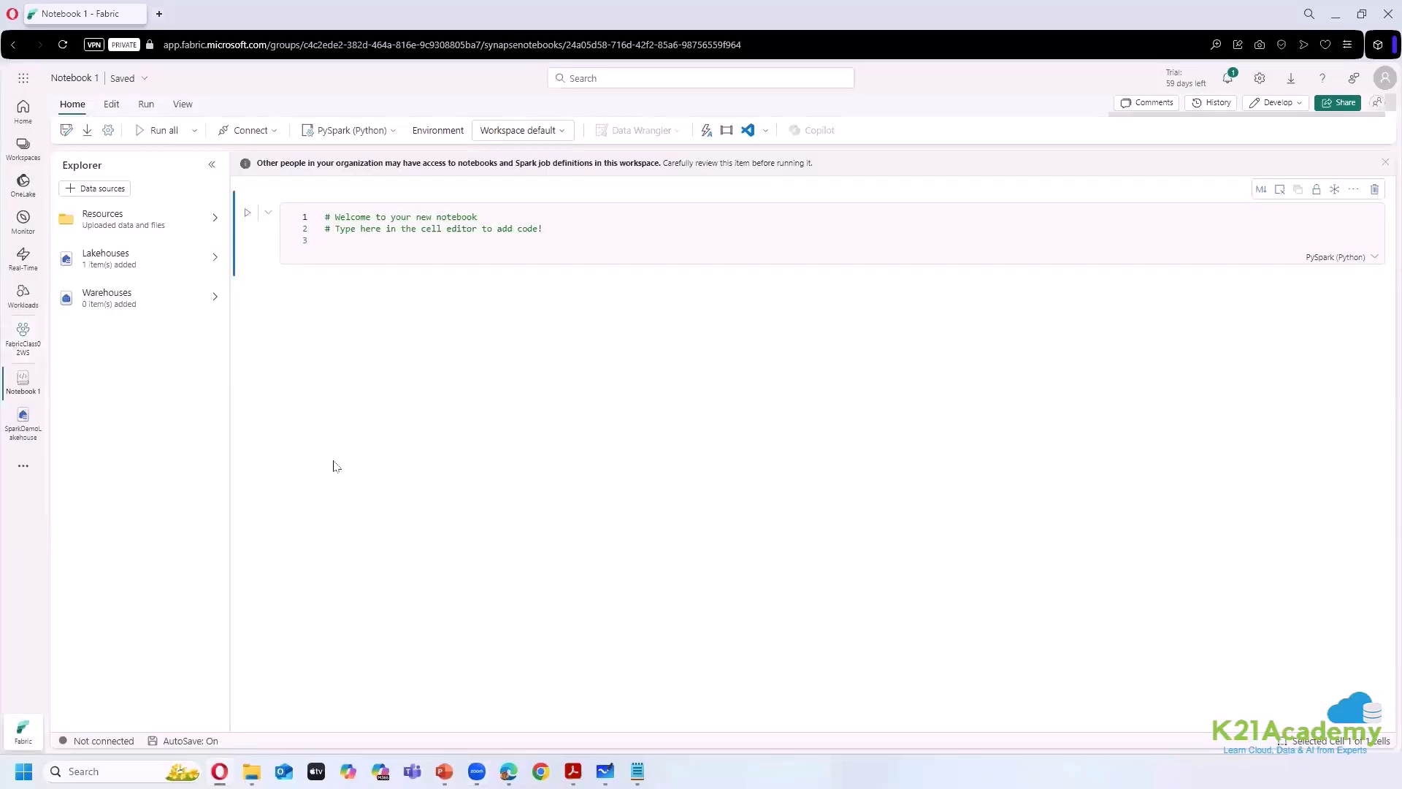
# - Return to SparkDemoLakehouse and load 2019.csv into a new dbo table named Sales2019, without using the header for column names
pyautogui.click(20, 347)
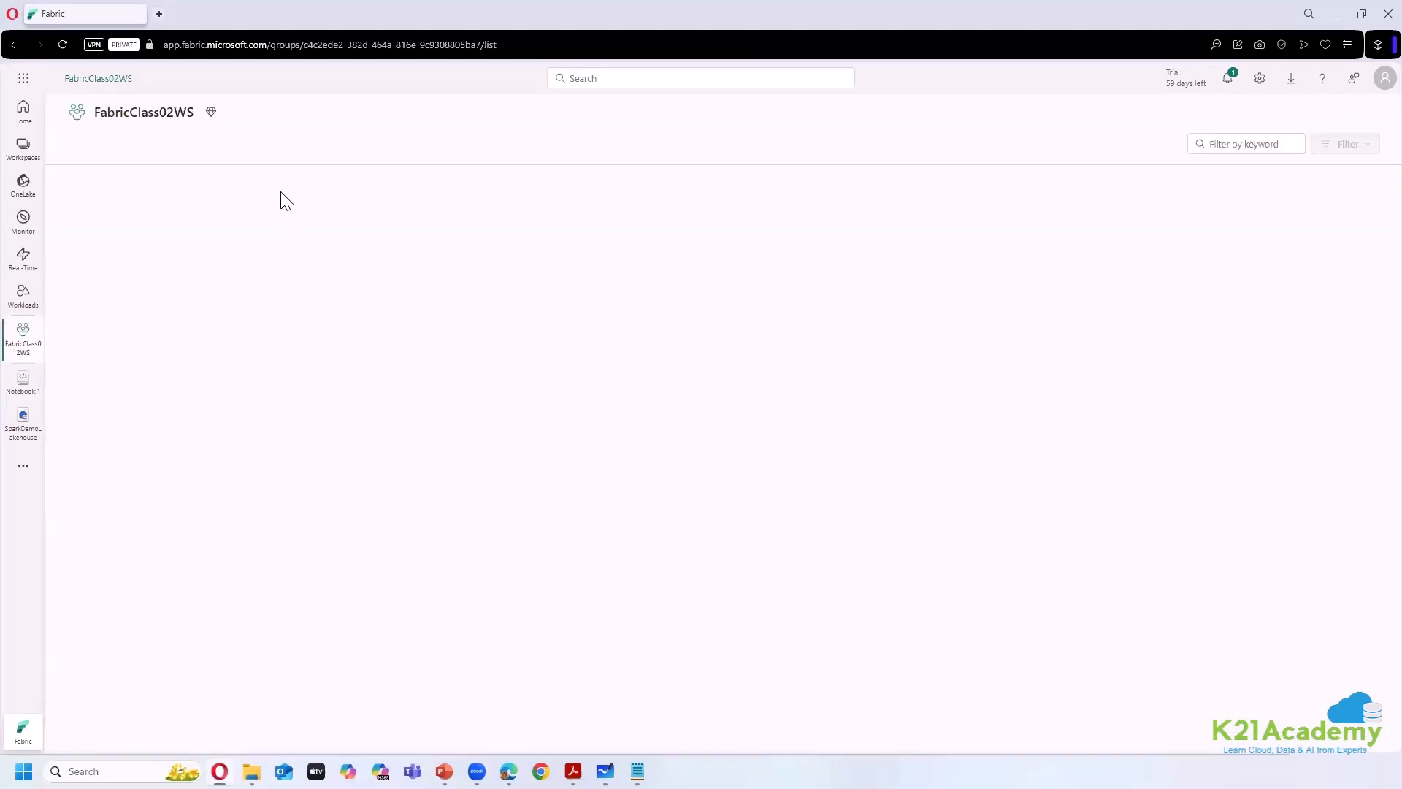
pyautogui.click(156, 276)
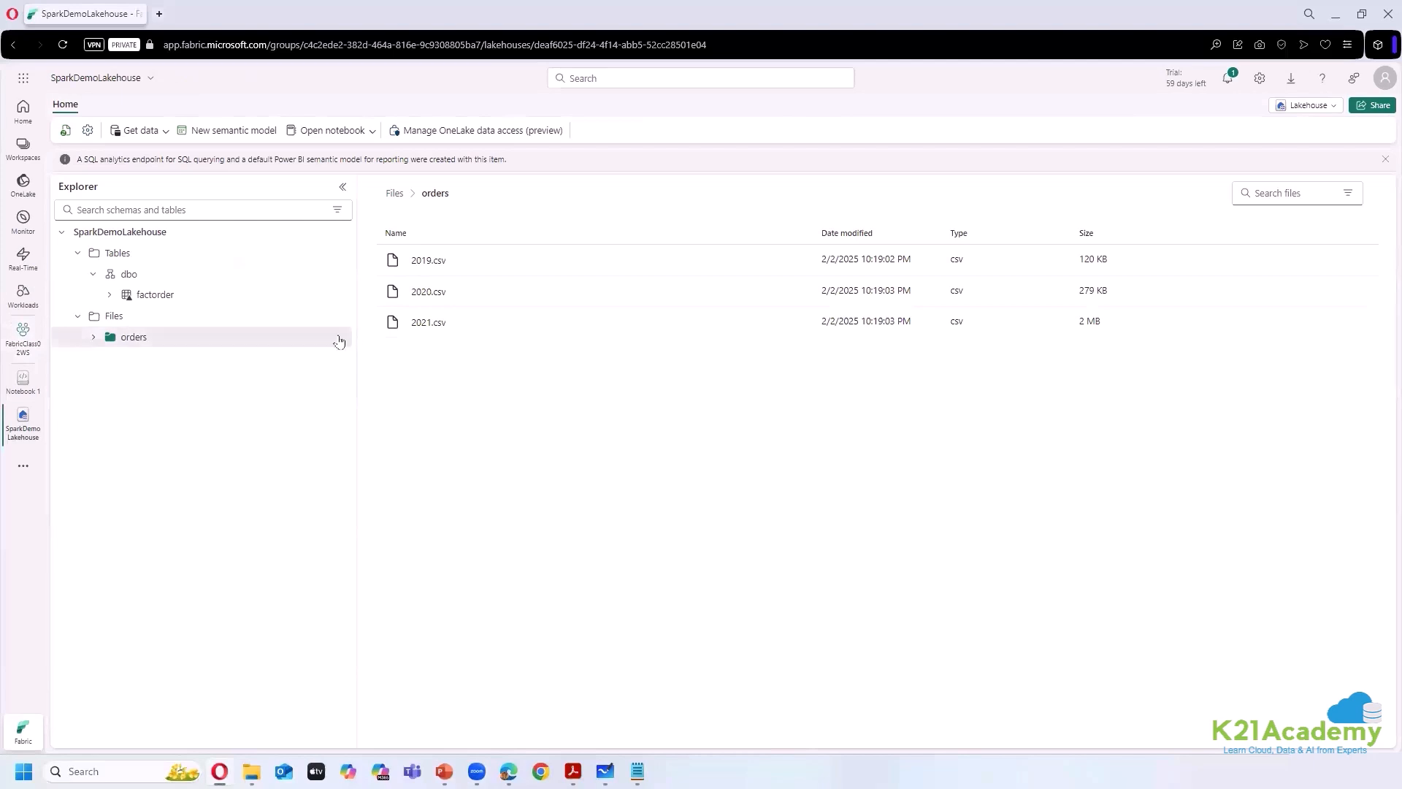
pyautogui.click(797, 262)
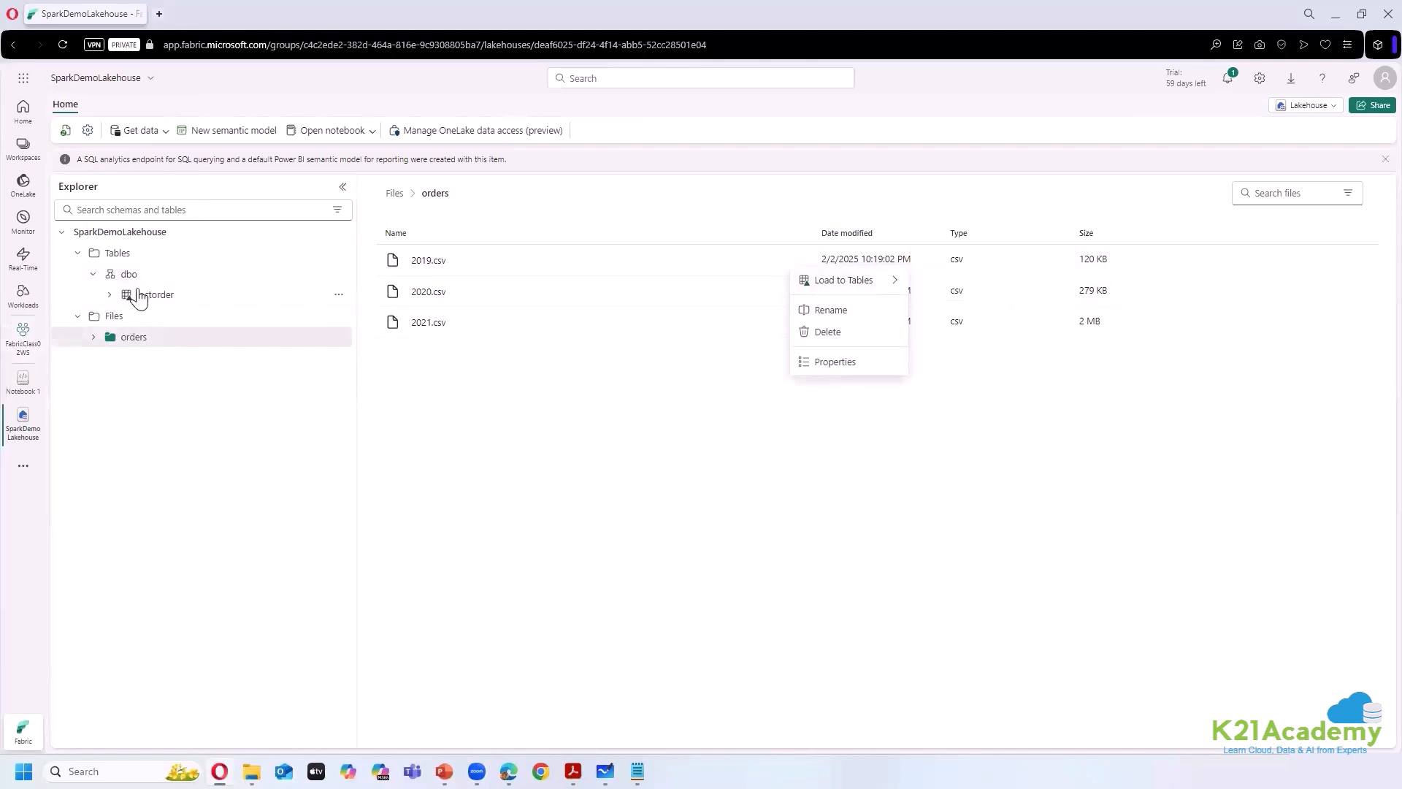
pyautogui.moveTo(883, 284)
pyautogui.click(934, 284)
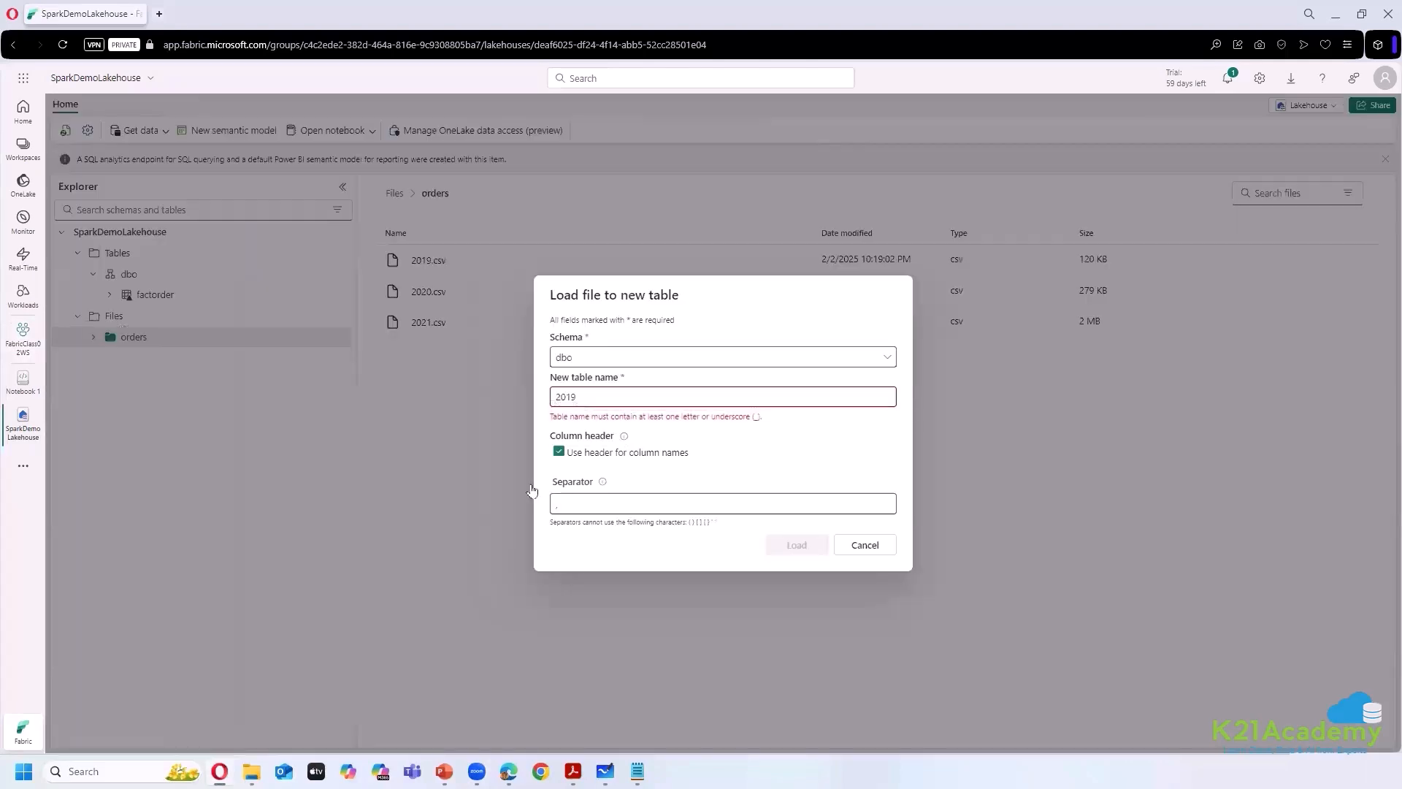
pyautogui.write('Sales')
pyautogui.click(559, 444)
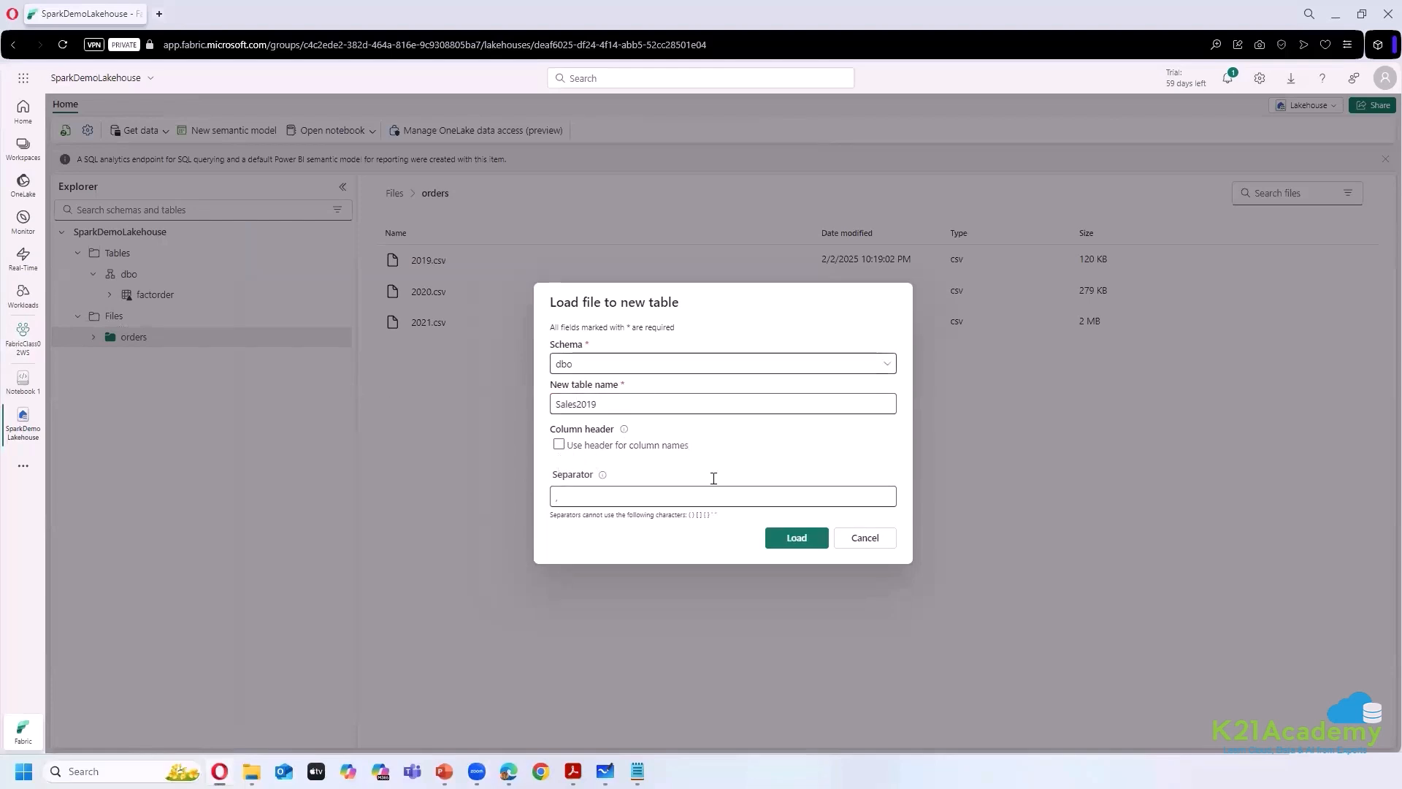
pyautogui.click(785, 539)
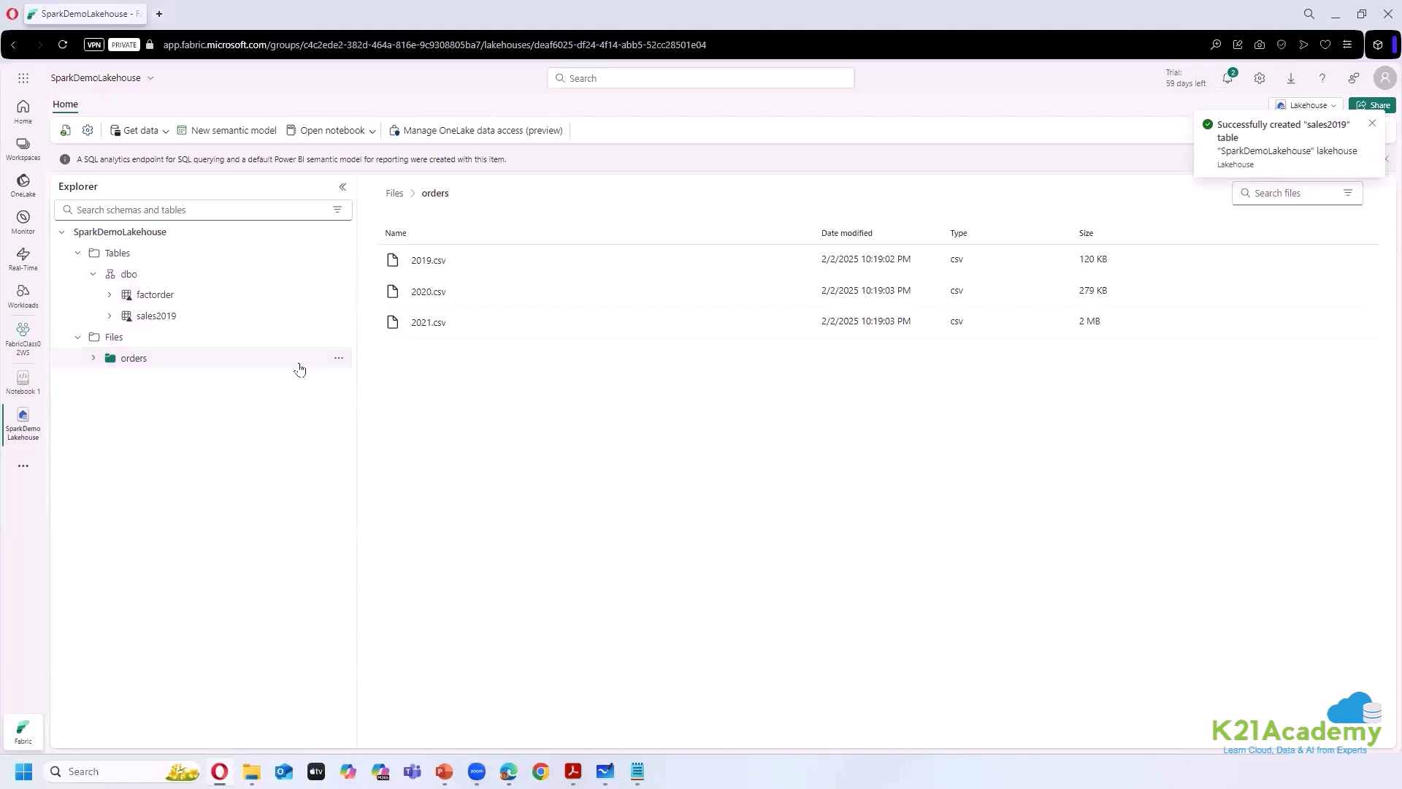
# - Preview the contents of 2019.csv in the orders folder
pyautogui.click(525, 263)
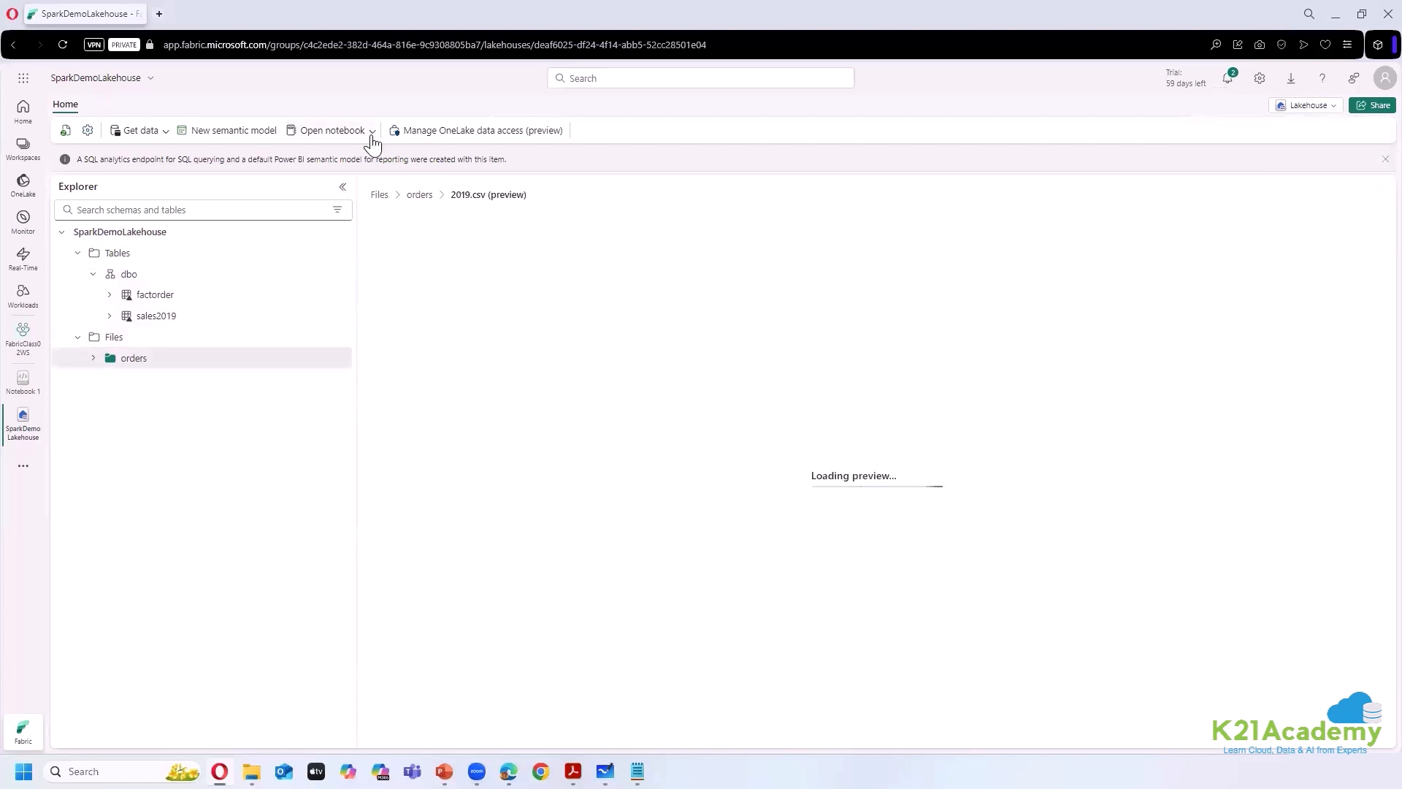
# - Return to the orders folder's file list and review the folder's actions and the options for opening a notebook
pyautogui.click(418, 196)
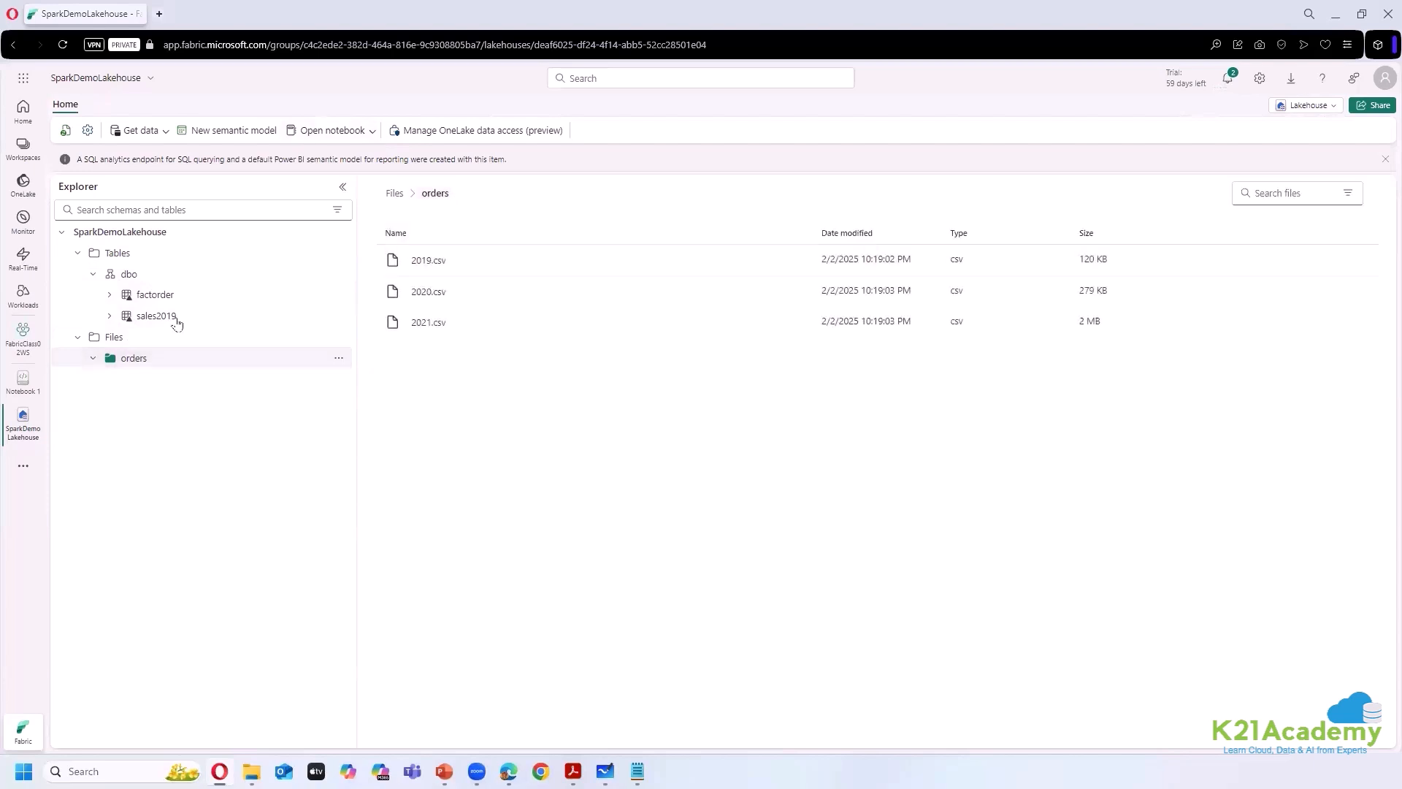
pyautogui.click(339, 358)
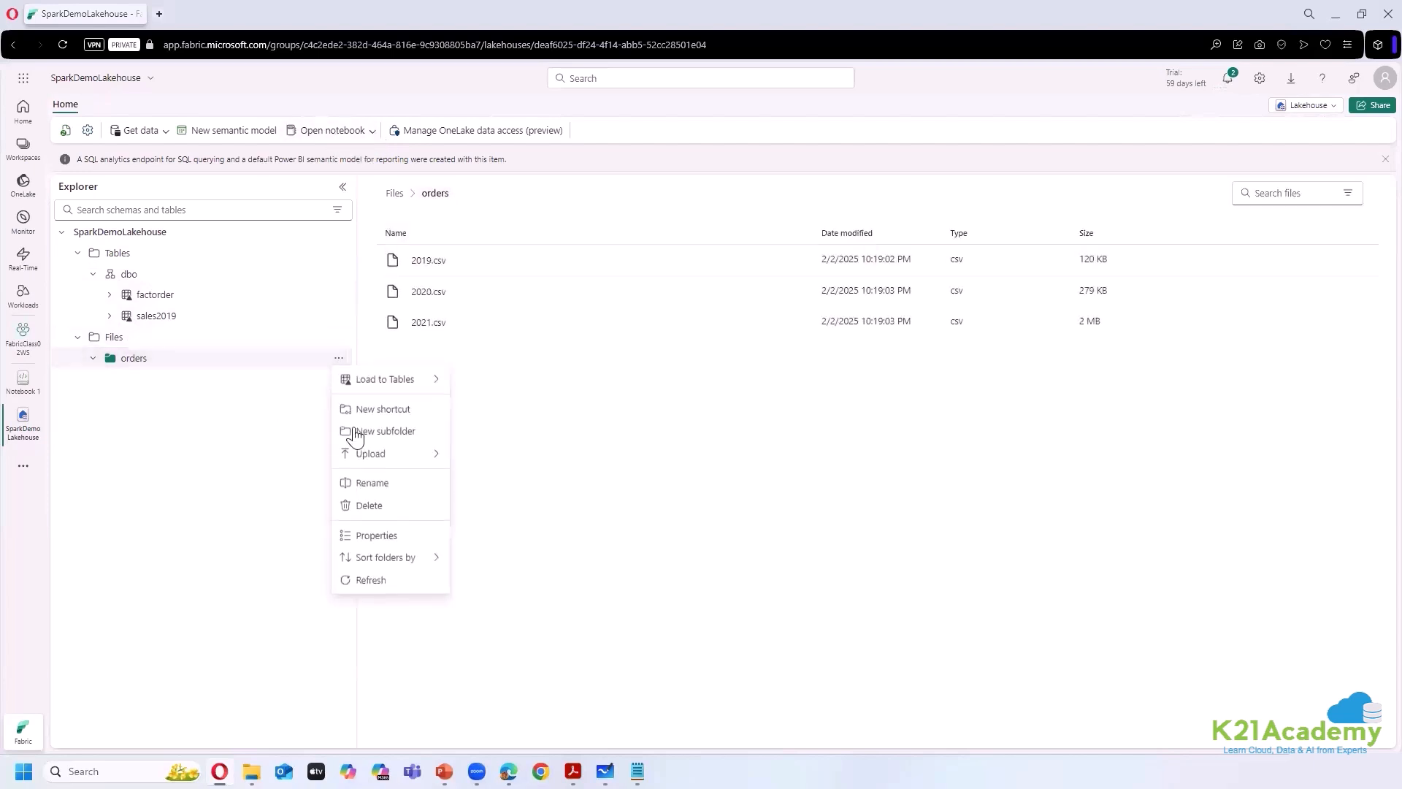
pyautogui.click(183, 451)
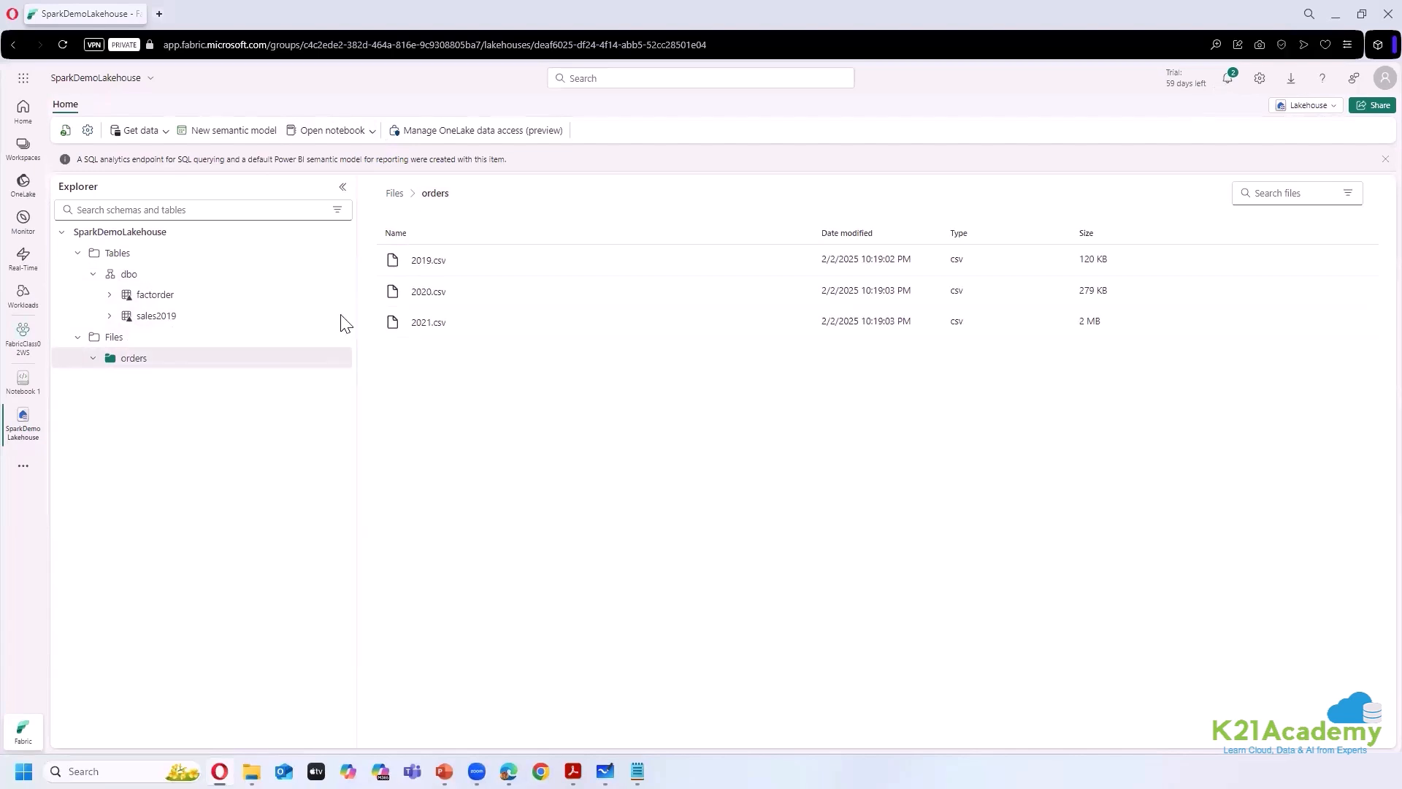
pyautogui.click(374, 134)
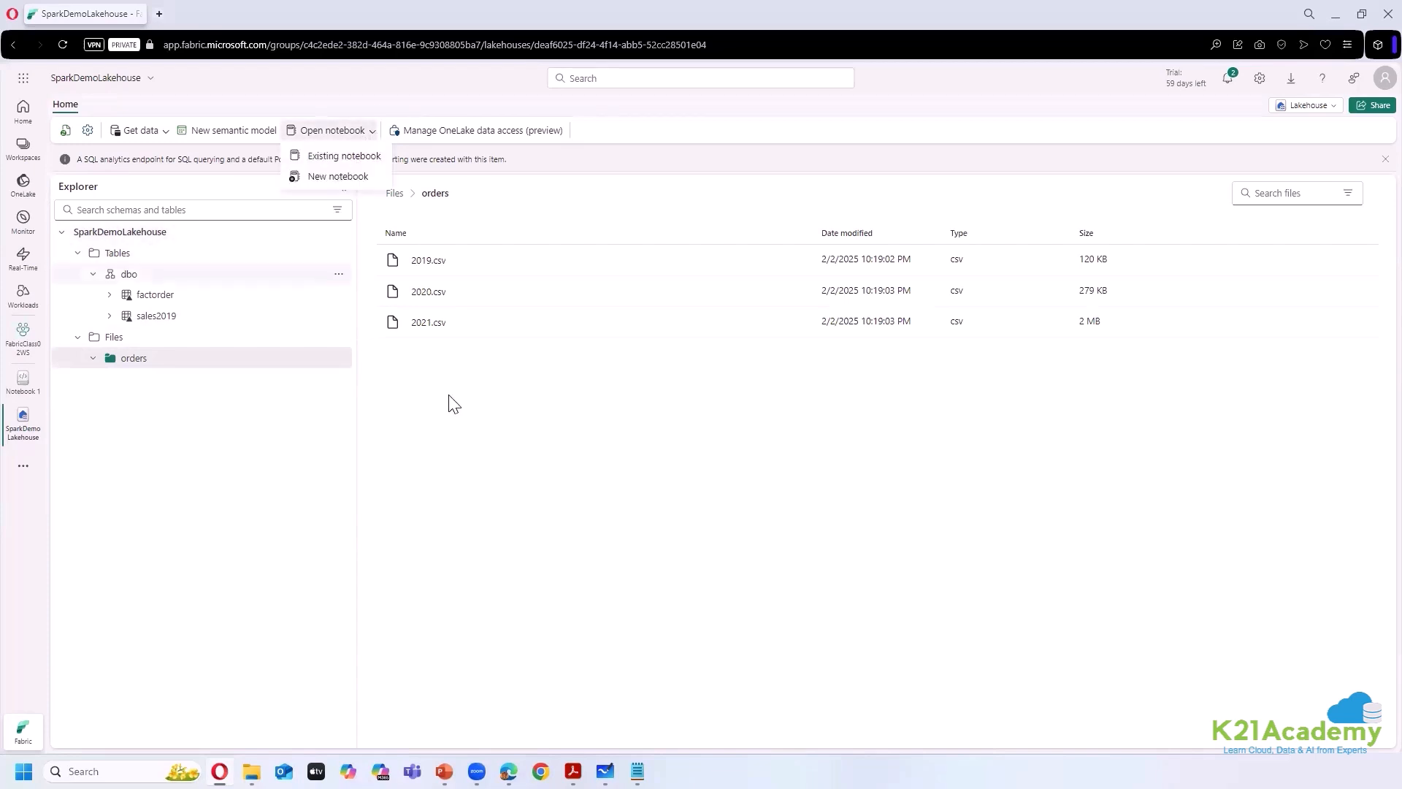
pyautogui.click(234, 388)
# - Switch to Notebook 1 and rename it to Sales order data exploration
pyautogui.click(22, 379)
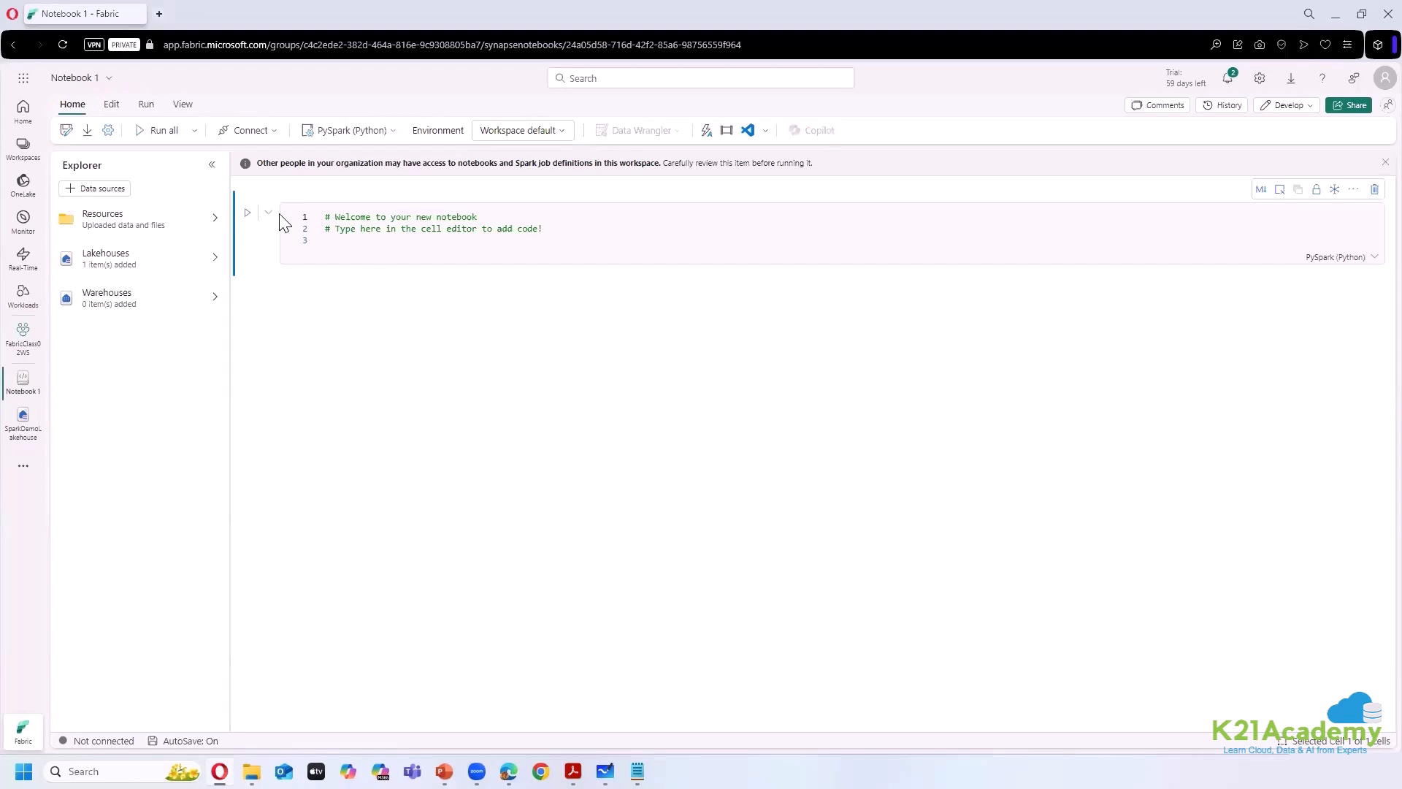
pyautogui.click(77, 77)
pyautogui.moveTo(119, 128); pyautogui.dragTo(56, 130)
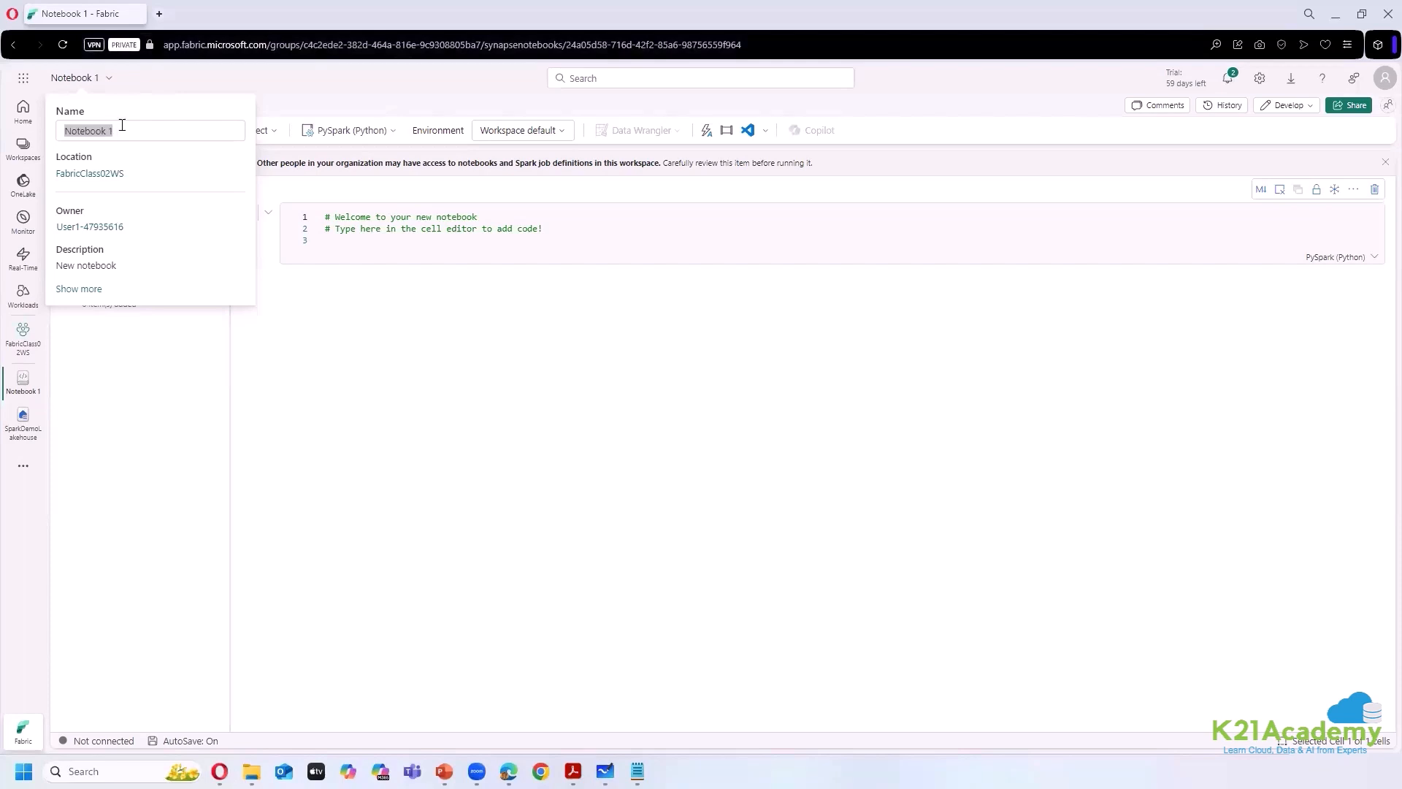
pyautogui.moveTo(117, 128); pyautogui.dragTo(59, 130)
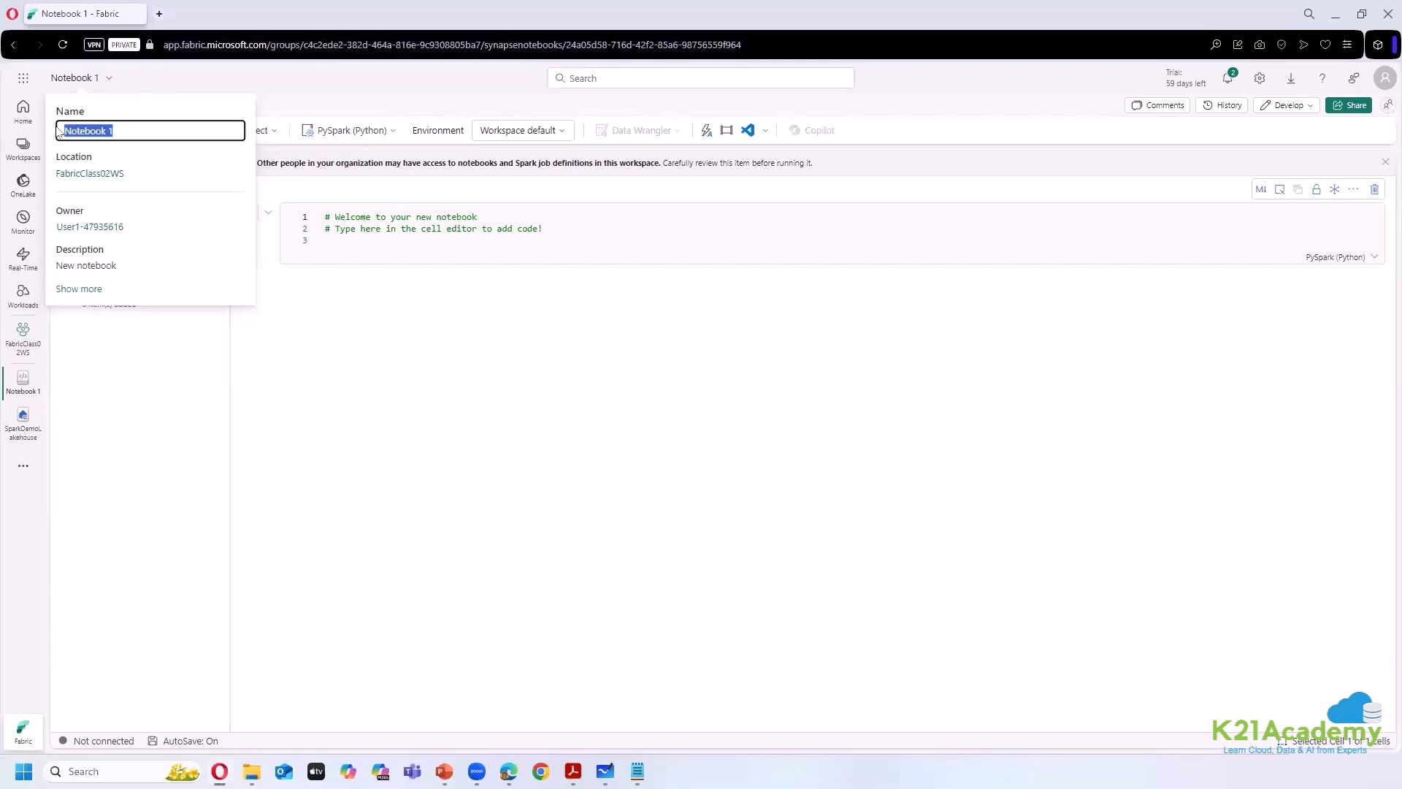
pyautogui.press('BackSpace')
pyautogui.write('Sales order data proc')
pyautogui.press('BackSpace')
pyautogui.press('BackSpace')
pyautogui.write('exploration')
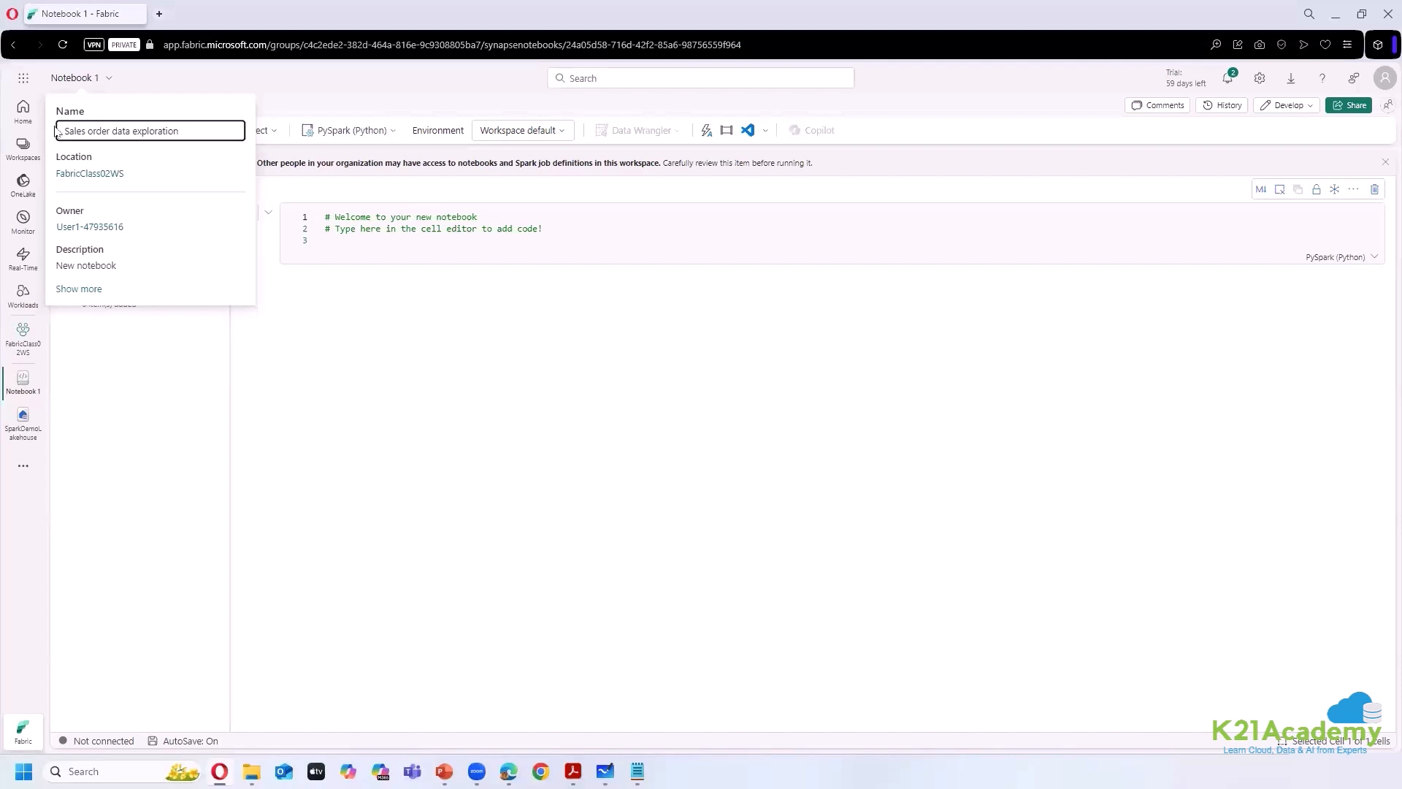
pyautogui.press('Return')
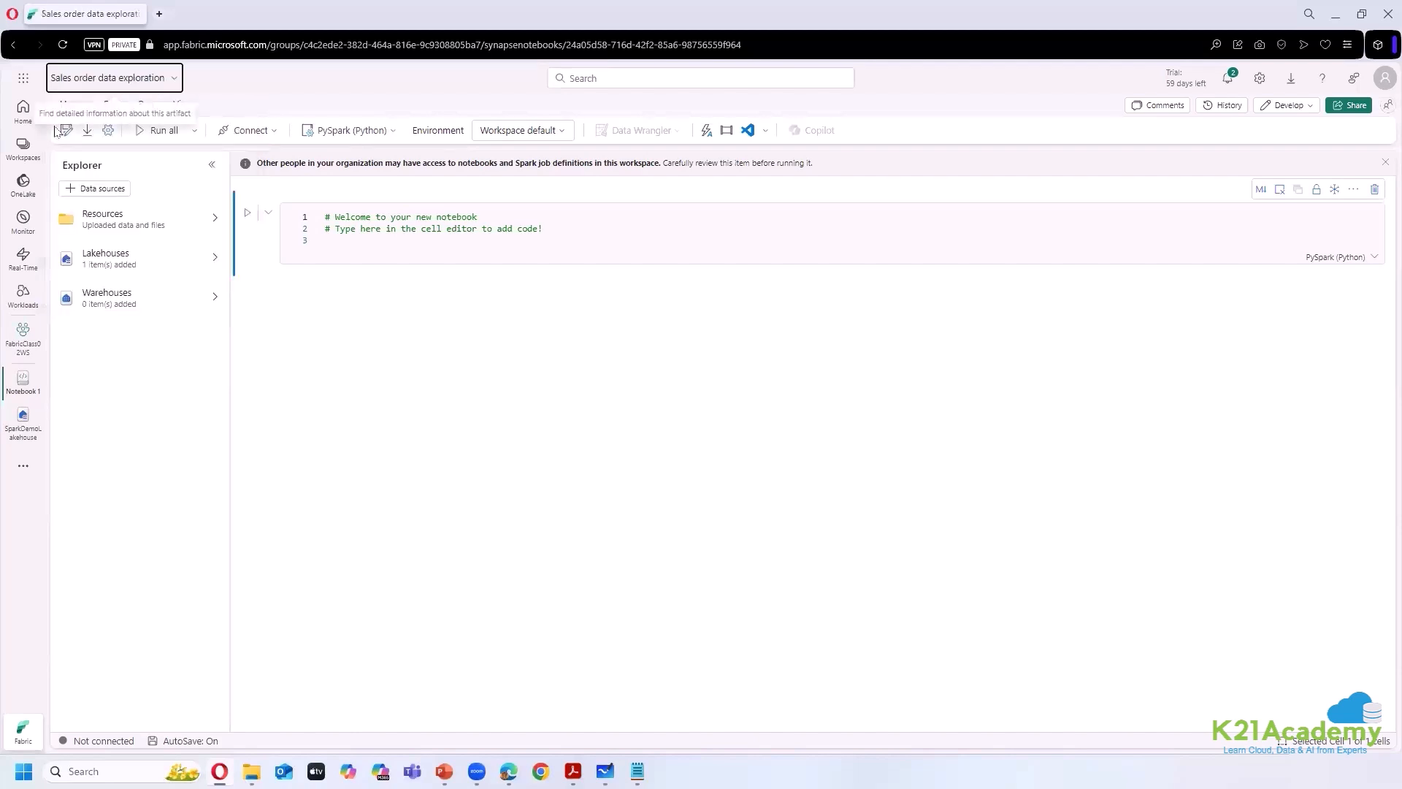
pyautogui.click(356, 406)
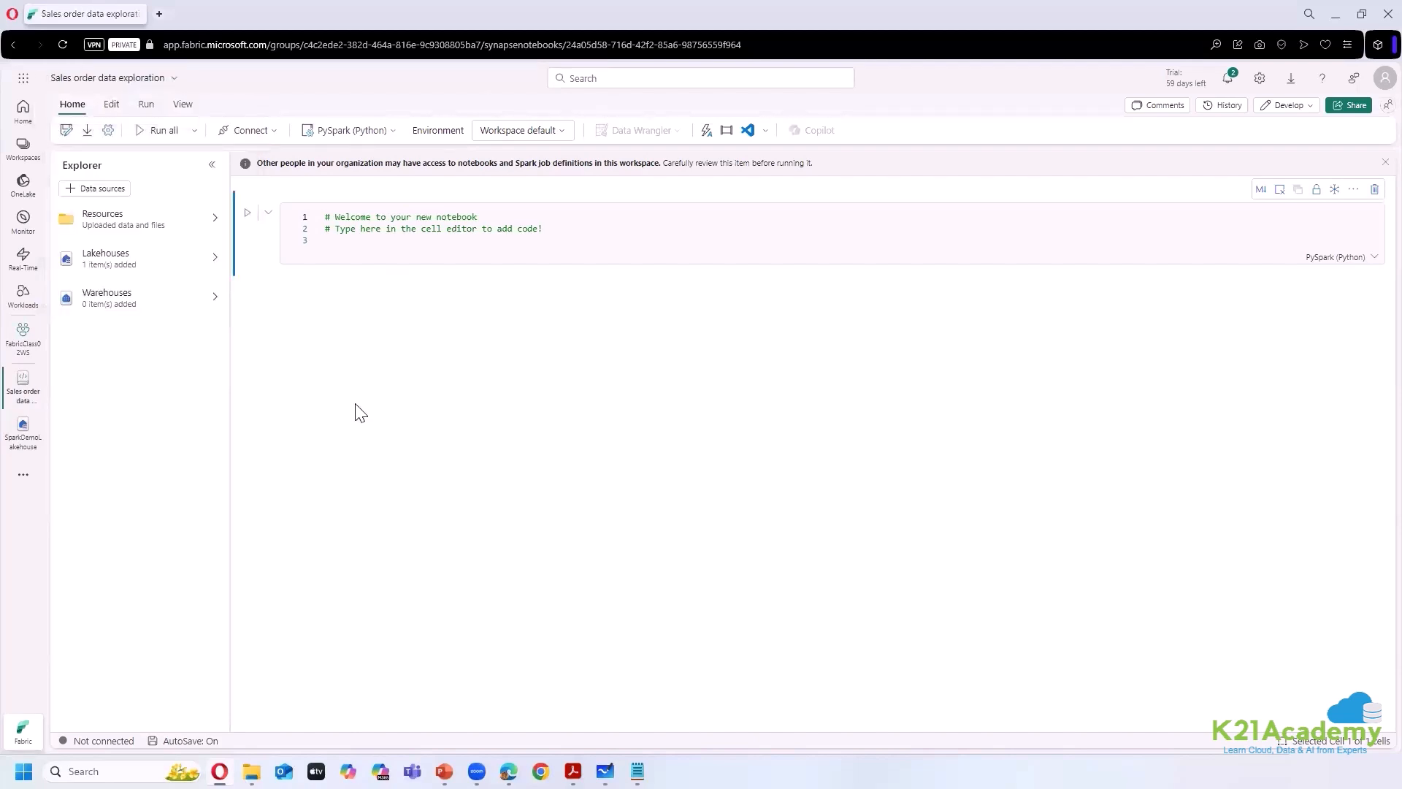
# - Open SparkDemoLakehouse's orders folder in the notebook's explorer and check the actions available for the folder
pyautogui.click(215, 260)
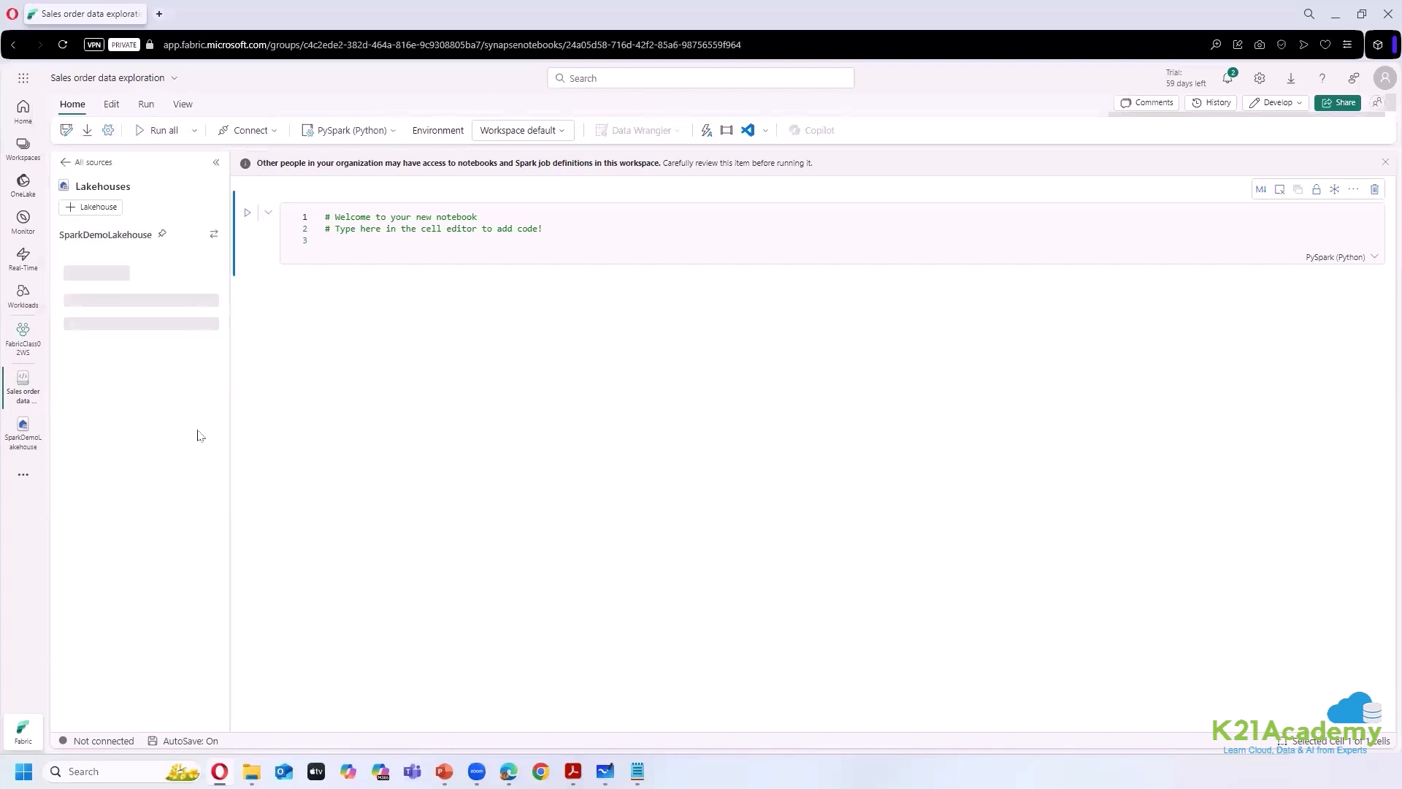
pyautogui.click(158, 382)
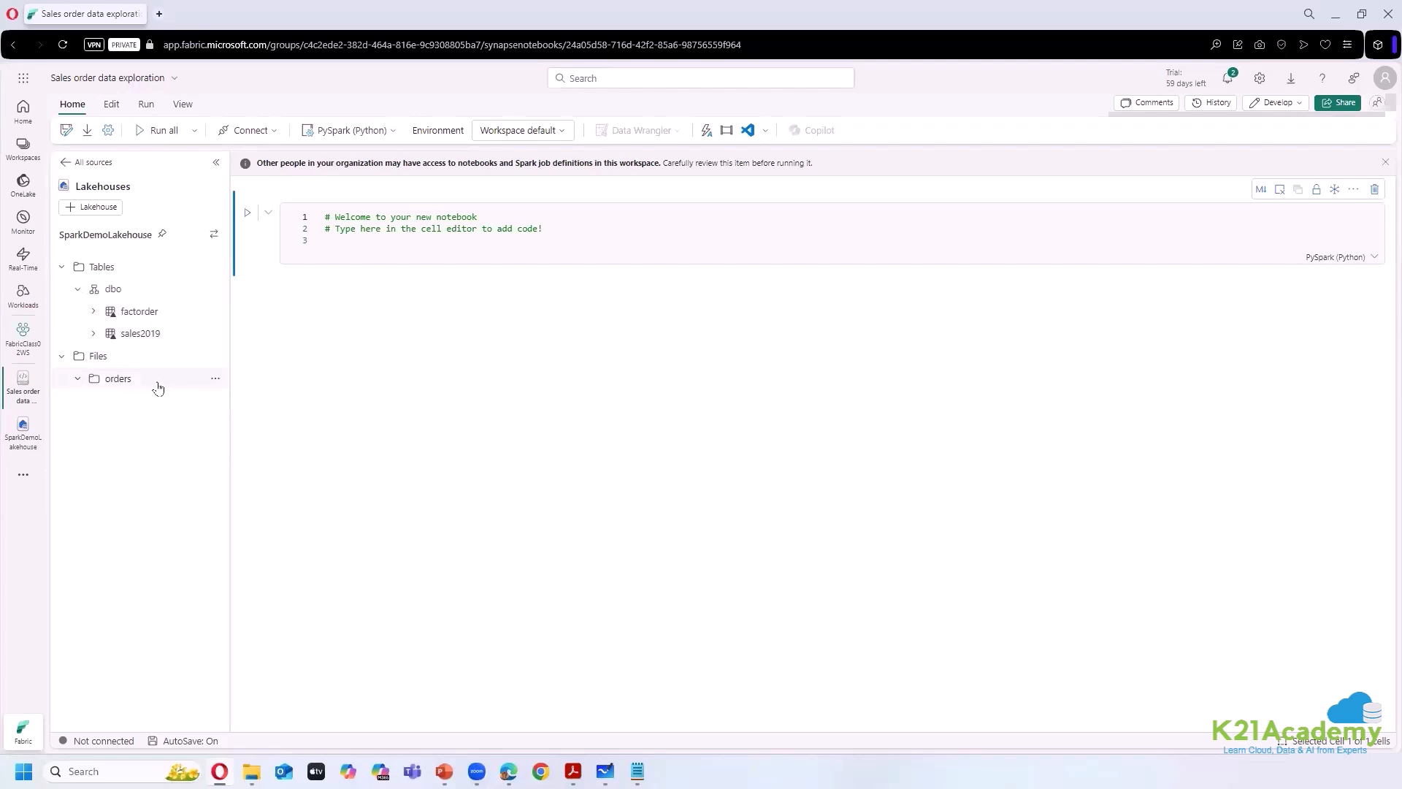
pyautogui.click(216, 380)
pyautogui.click(238, 385)
pyautogui.click(222, 387)
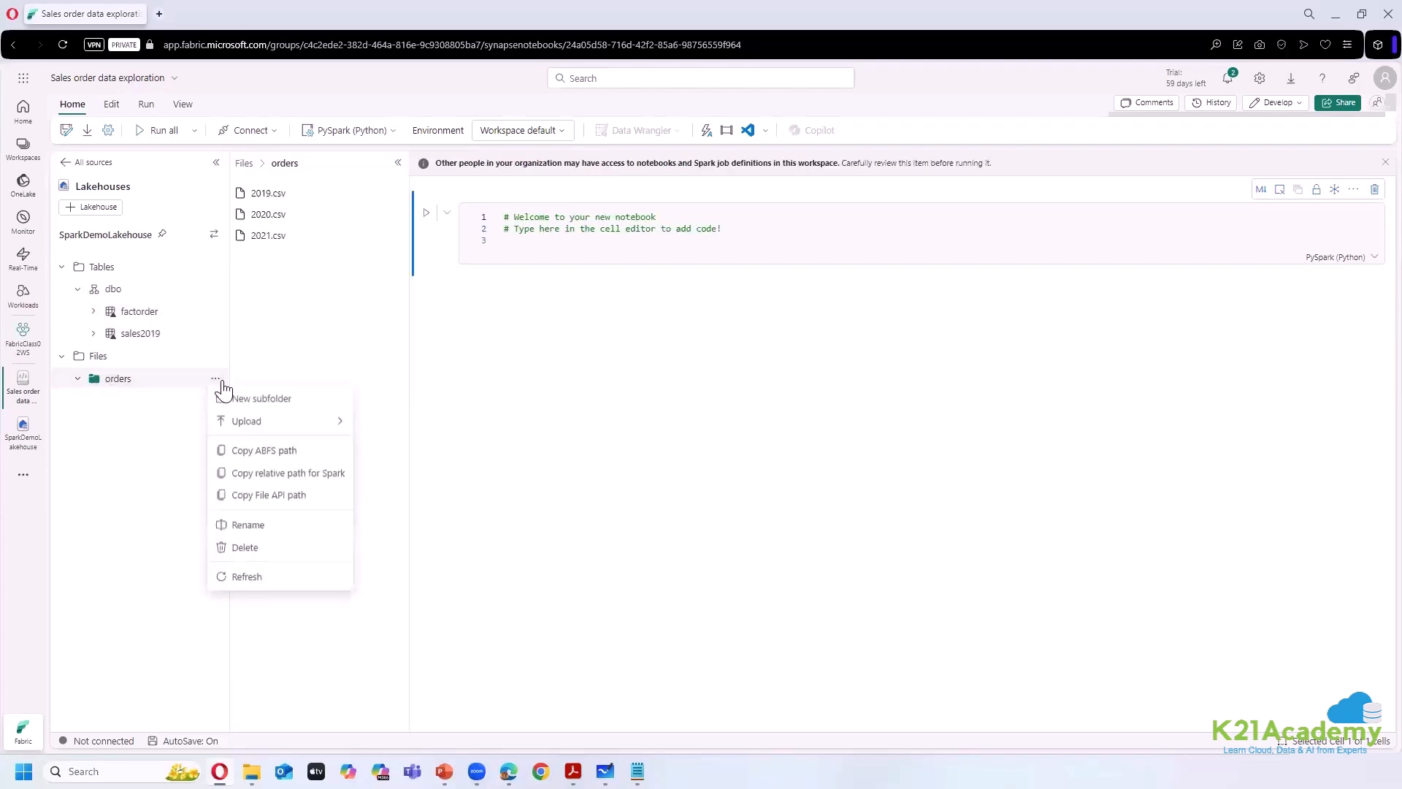
pyautogui.click(183, 409)
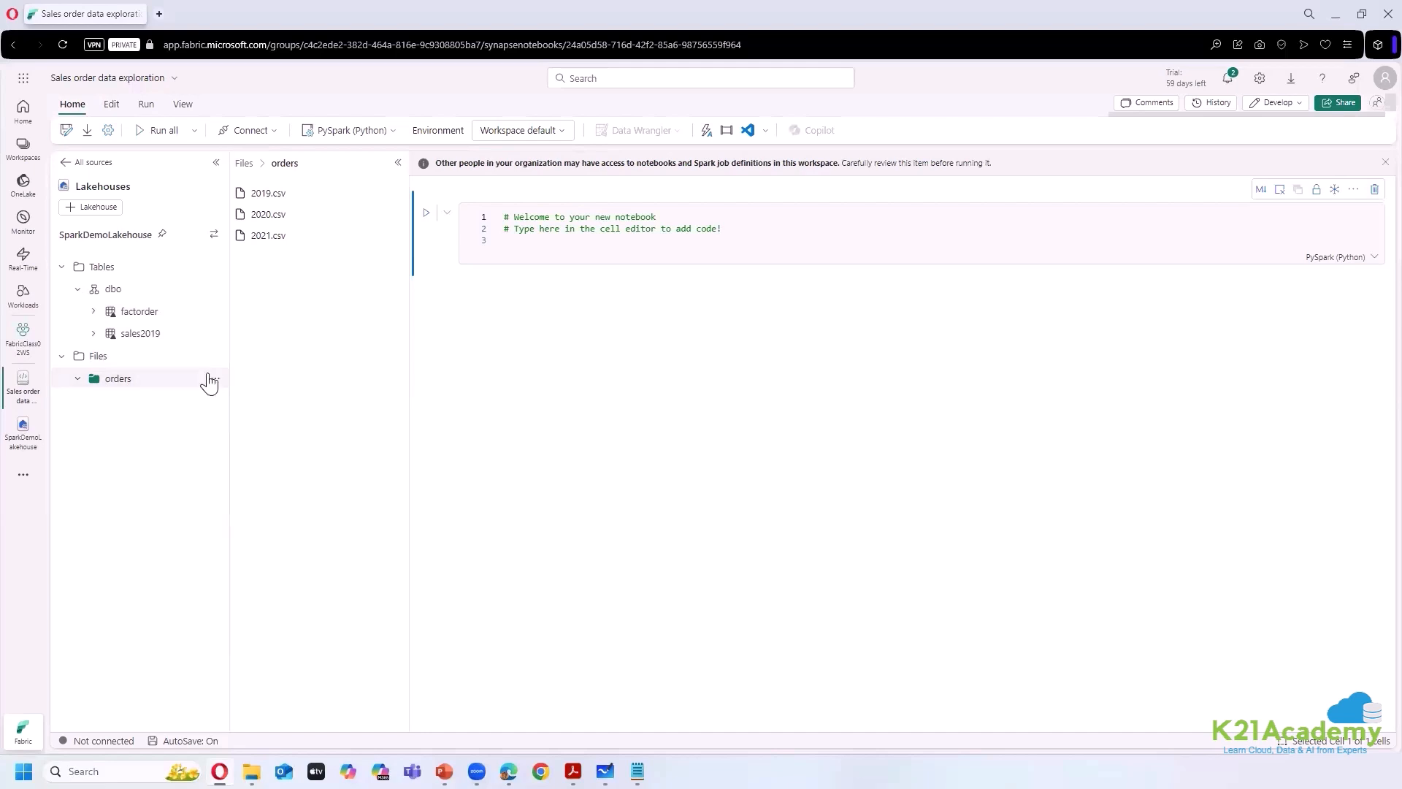
# - Examine the data loading choices for 2019.csv and the actions of the orders folder
pyautogui.click(394, 194)
pyautogui.moveTo(520, 216)
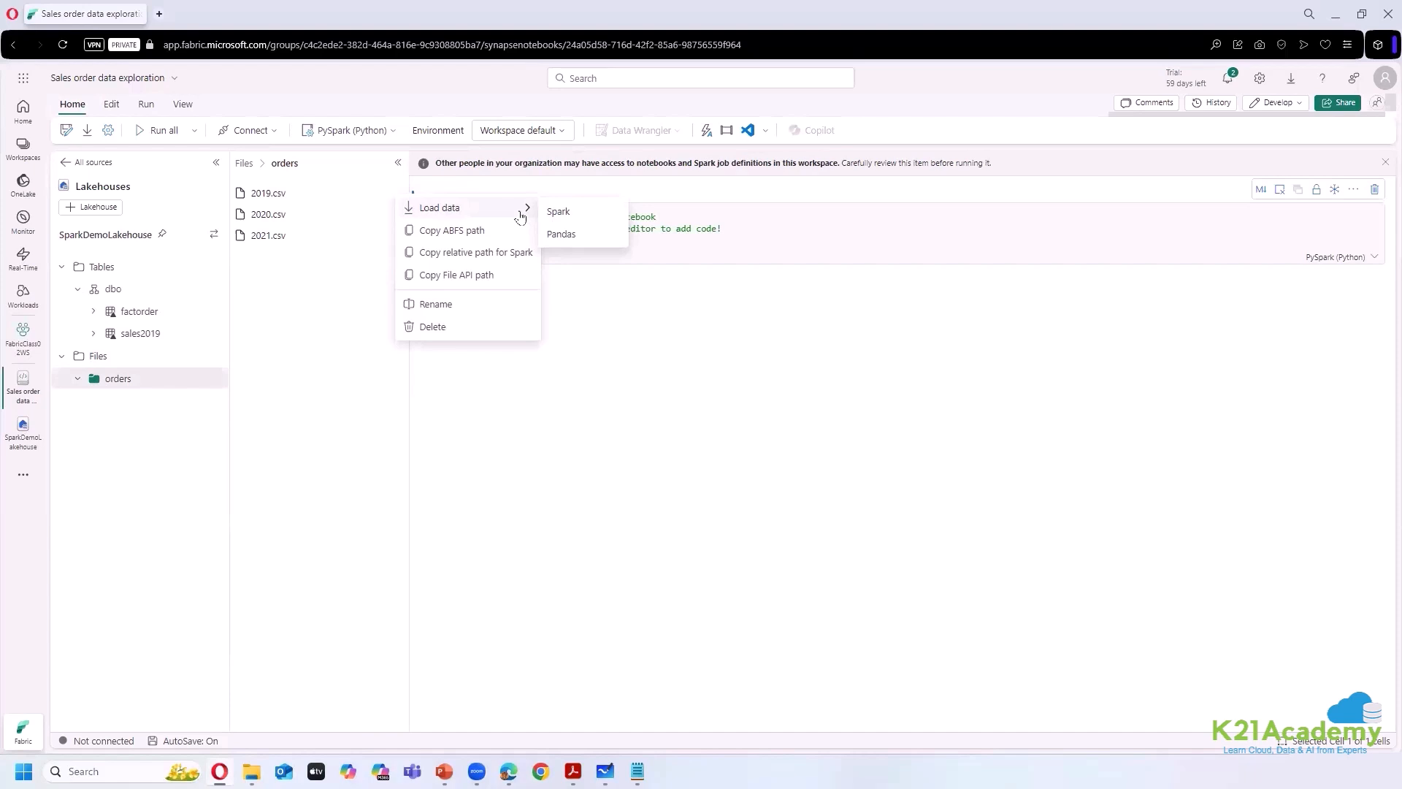
pyautogui.click(624, 352)
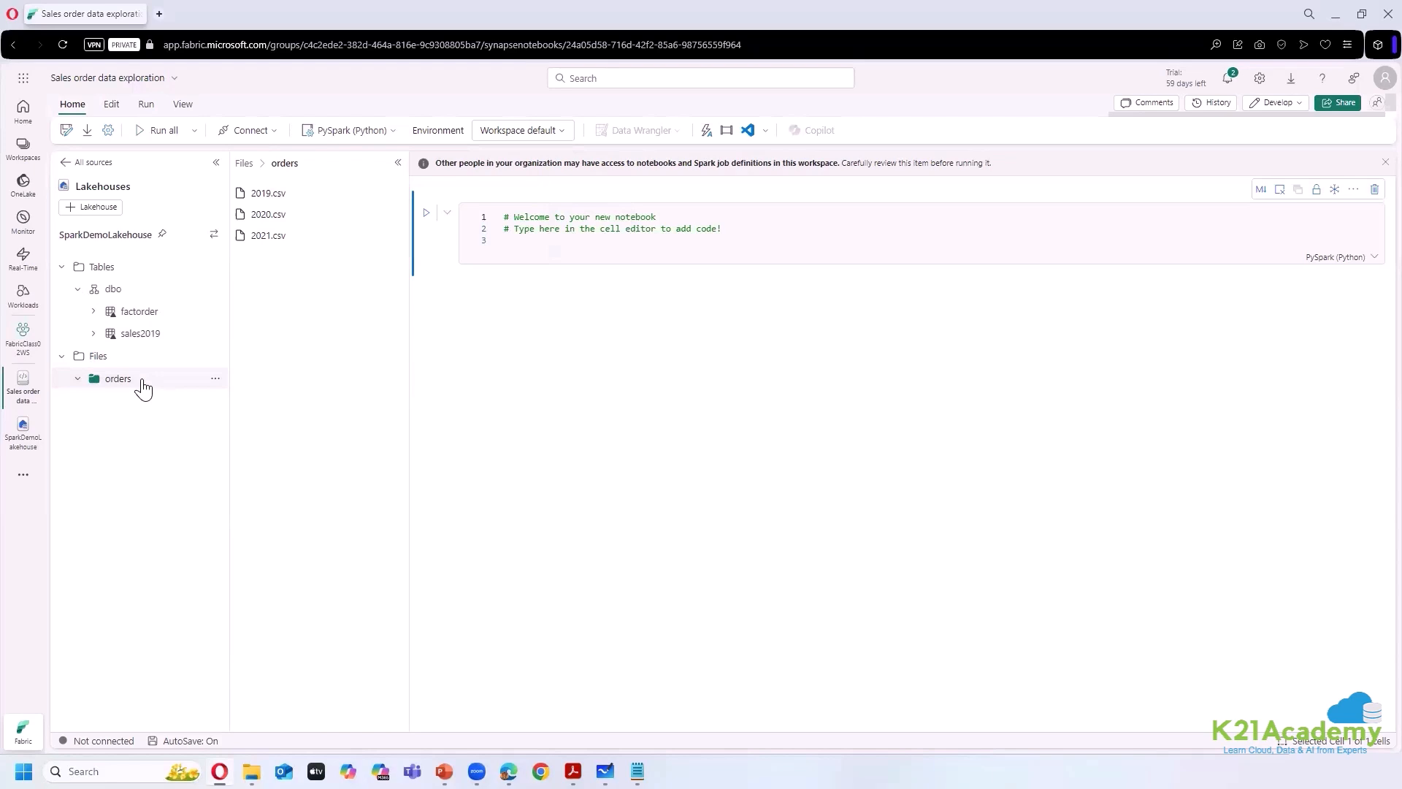
pyautogui.click(215, 378)
pyautogui.click(119, 414)
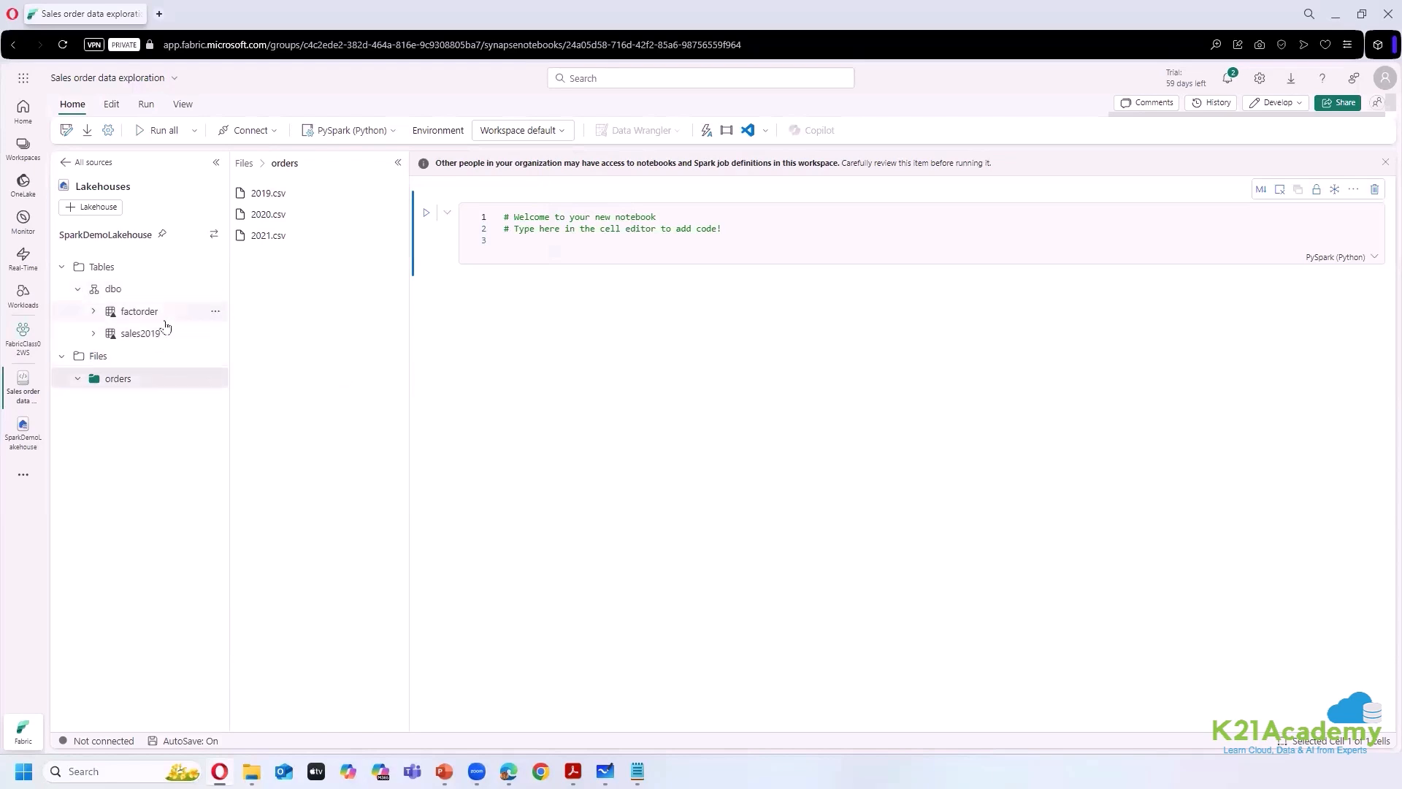
# - Load the factorder table with Spark into a new notebook cell
pyautogui.click(215, 312)
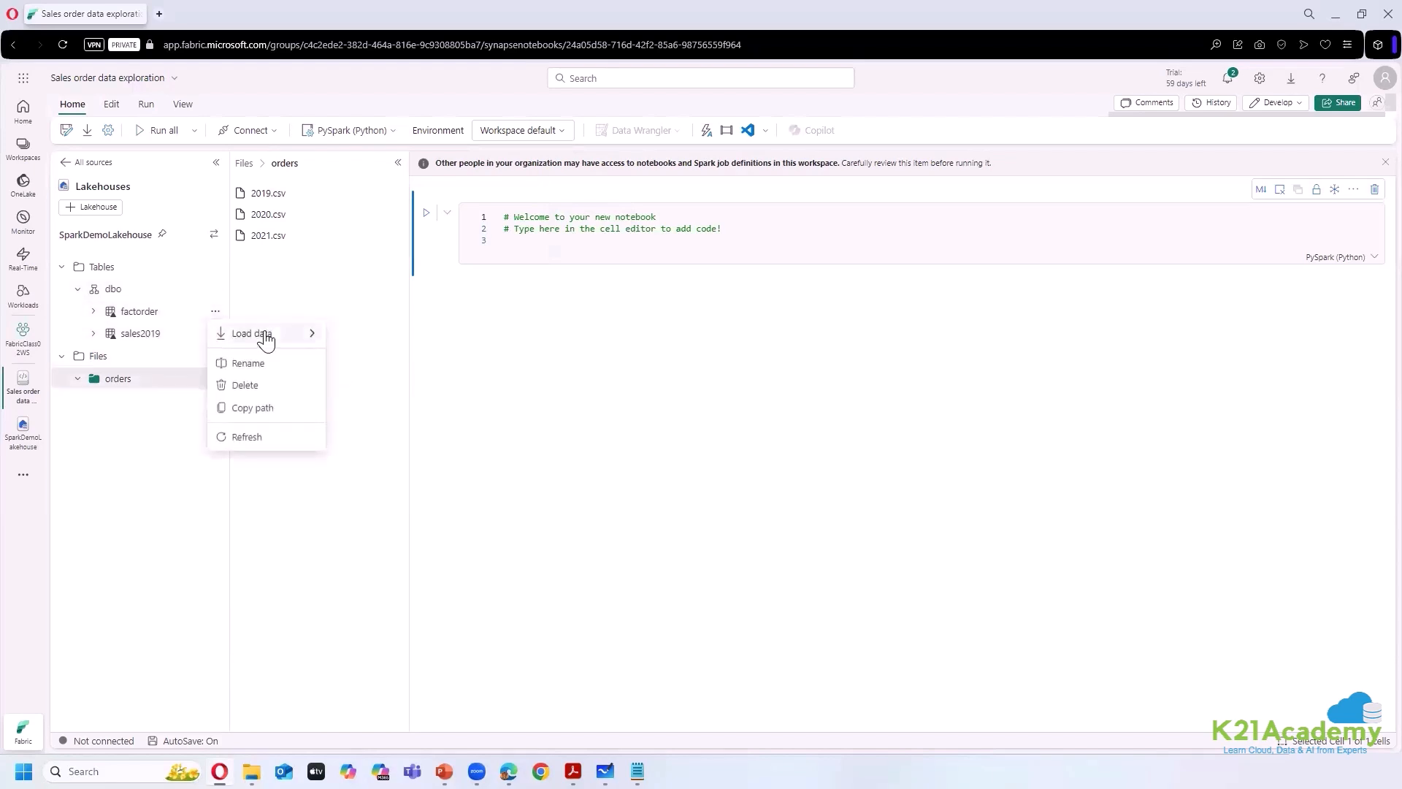
pyautogui.moveTo(266, 334)
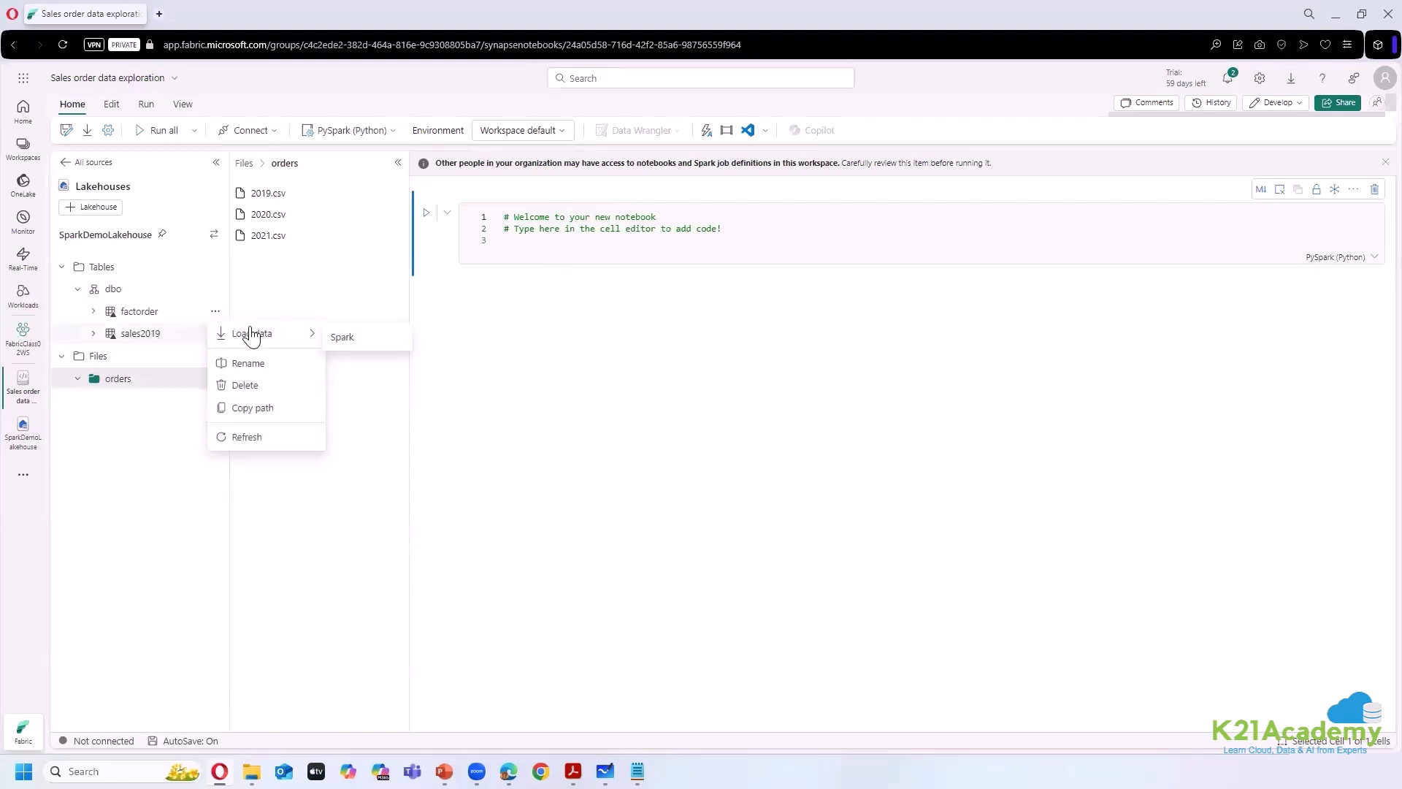
pyautogui.click(370, 334)
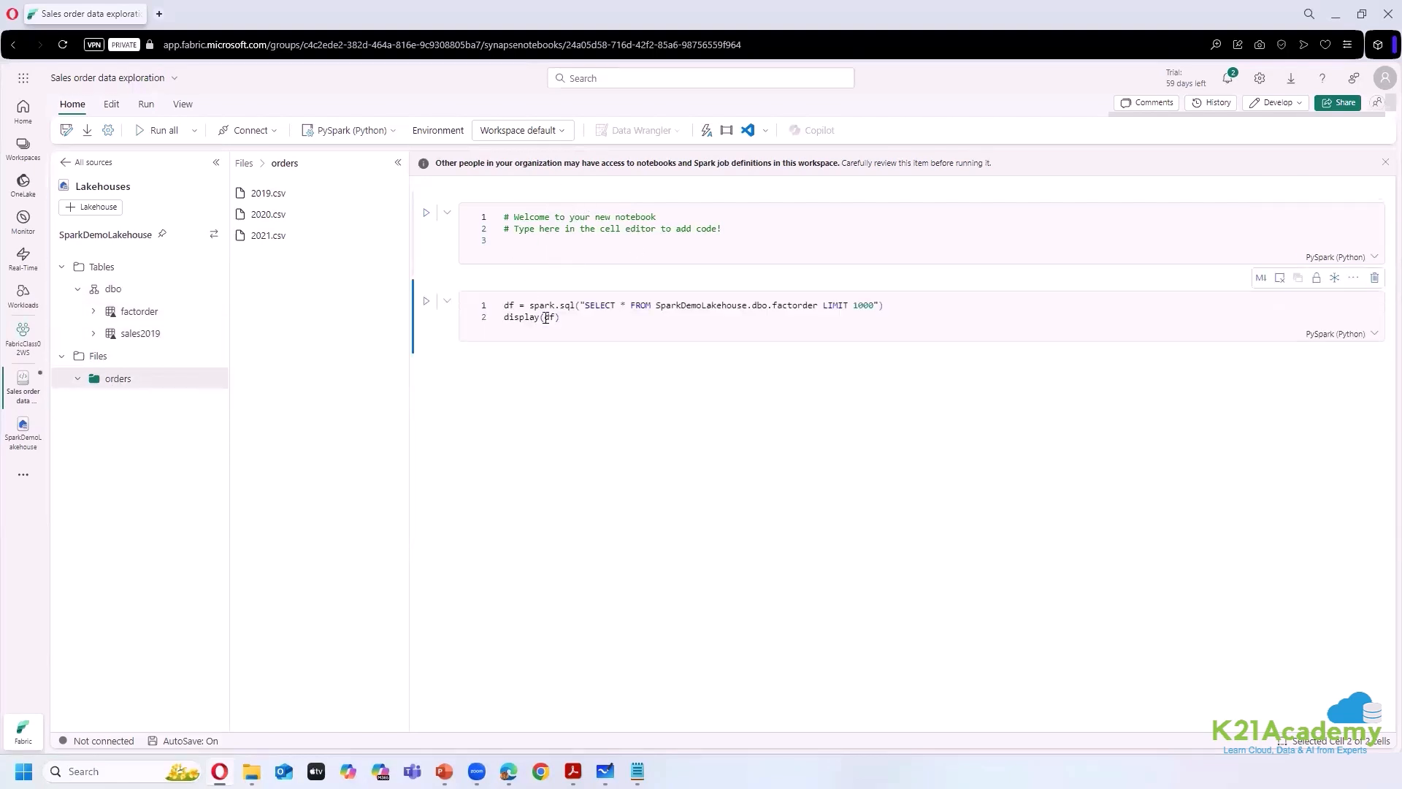
# - Delete both the factorder query cell and the default welcome cell from the notebook
pyautogui.click(606, 319)
pyautogui.hotkey('ctrl', 'a')
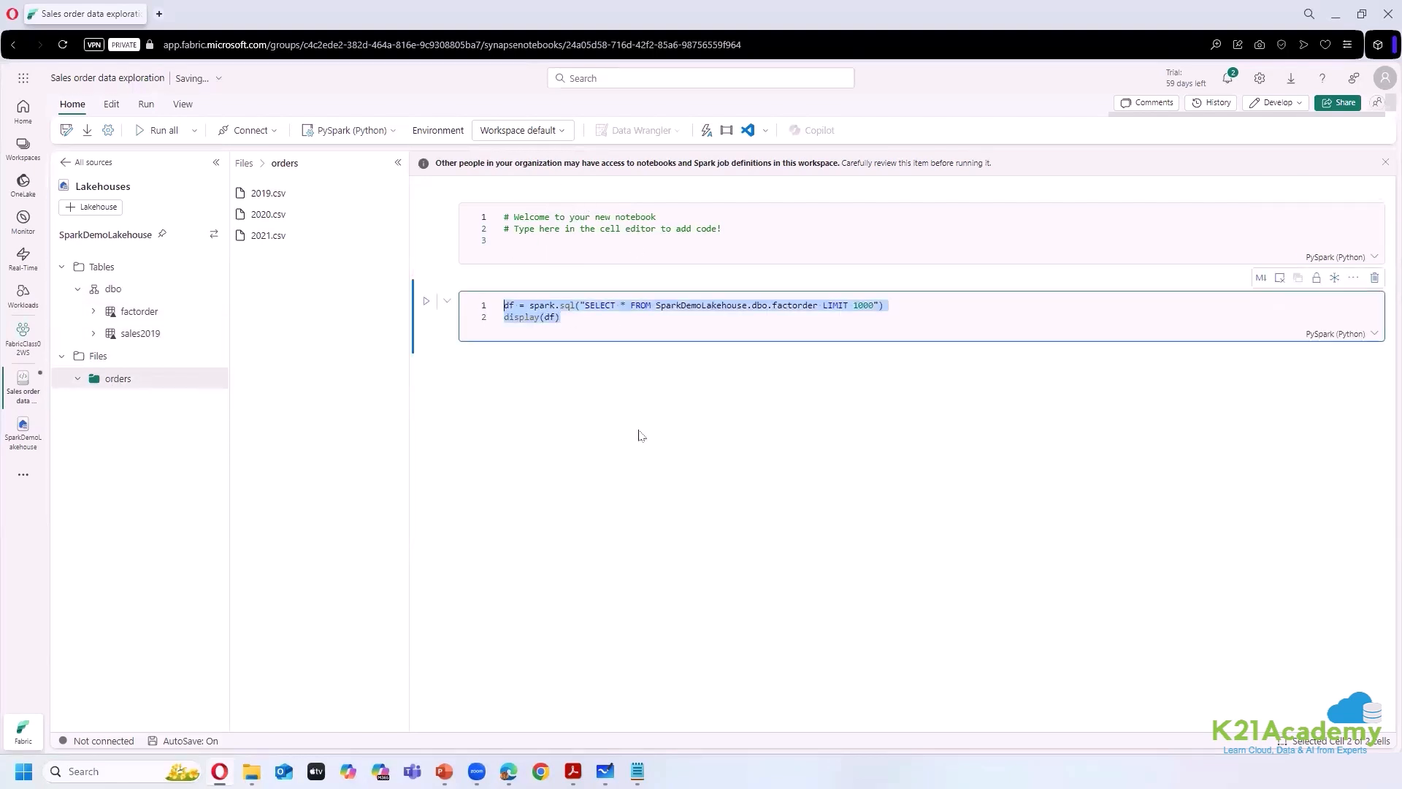
pyautogui.click(1374, 277)
pyautogui.click(1375, 191)
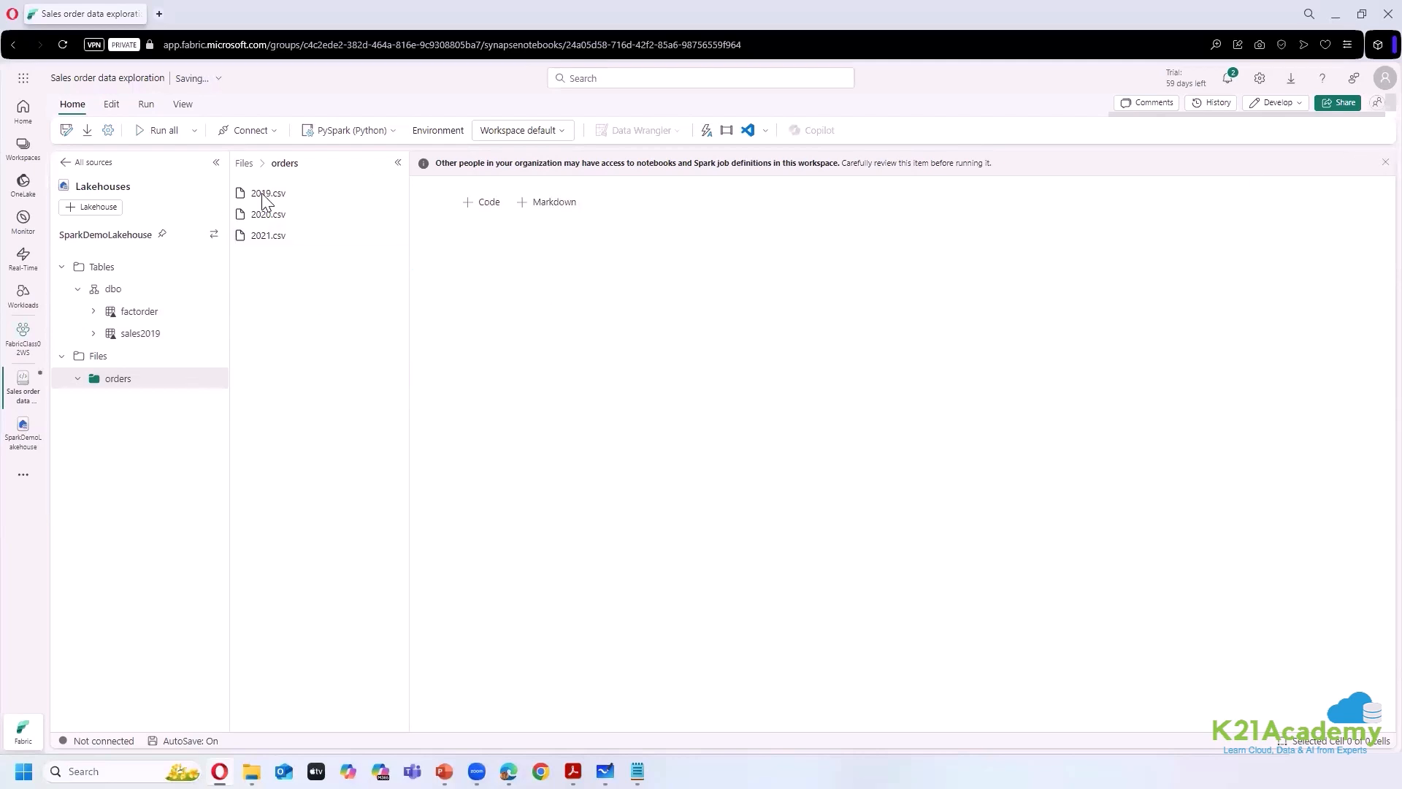
# - Load 2019.csv from the orders folder with Spark into a new code cell
pyautogui.moveTo(261, 193); pyautogui.dragTo(285, 197)
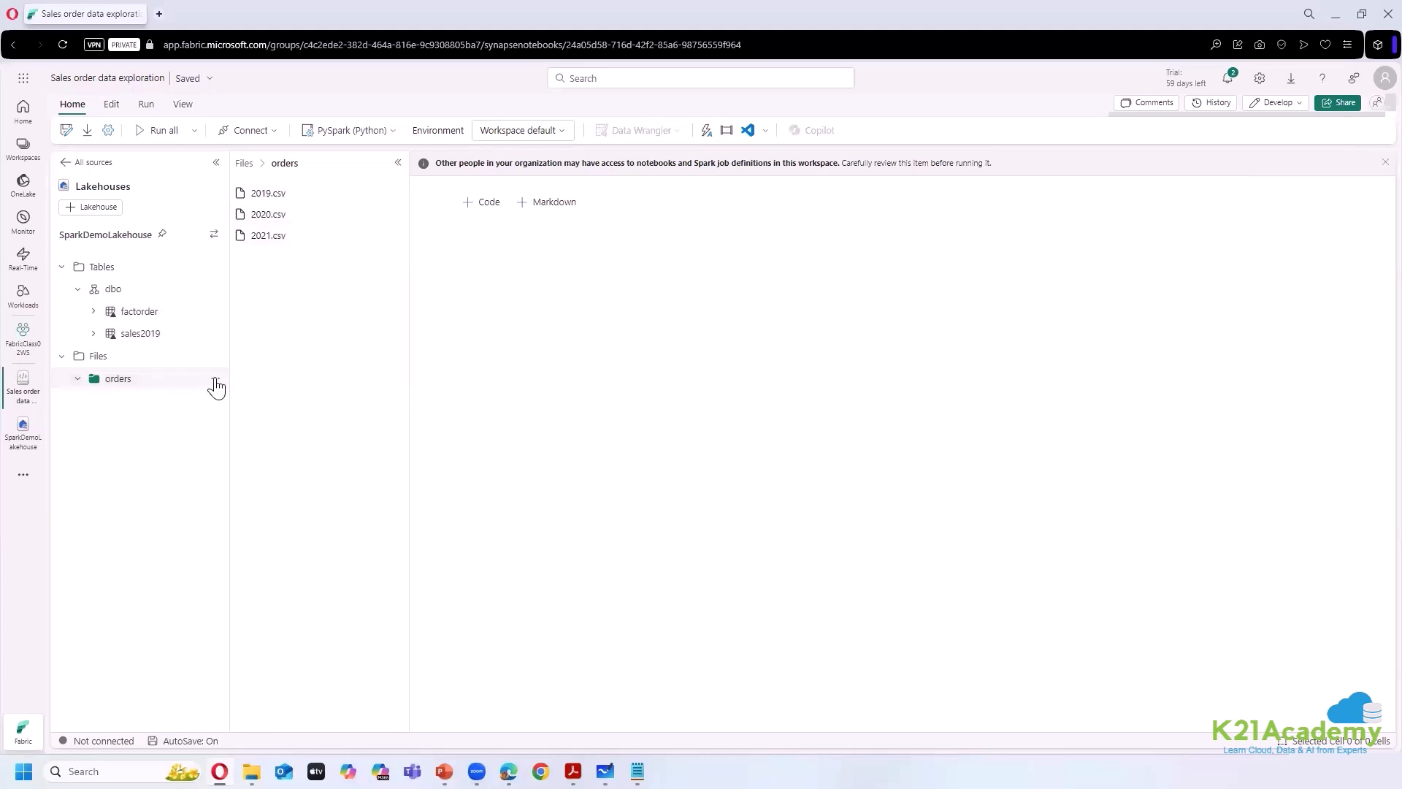
pyautogui.click(396, 197)
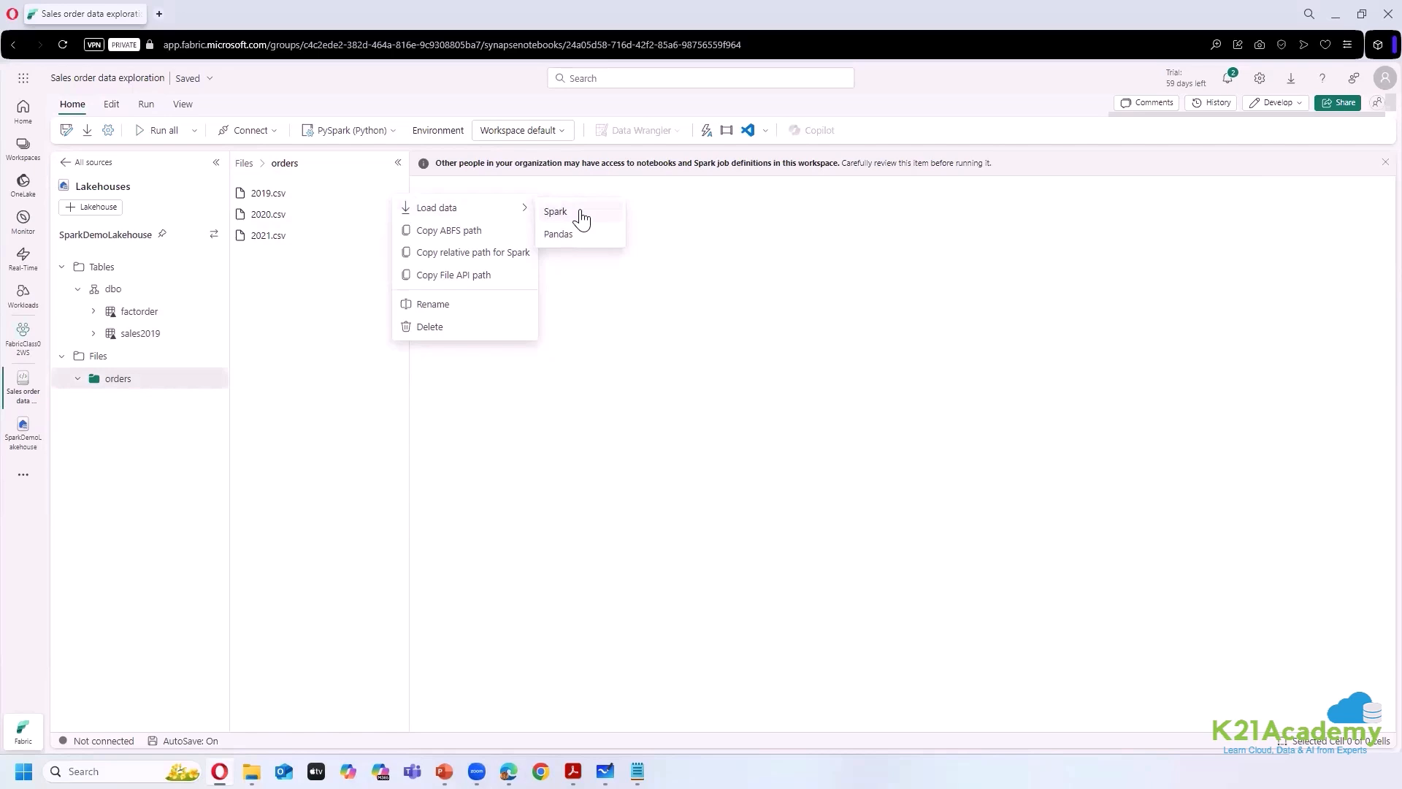
pyautogui.click(582, 219)
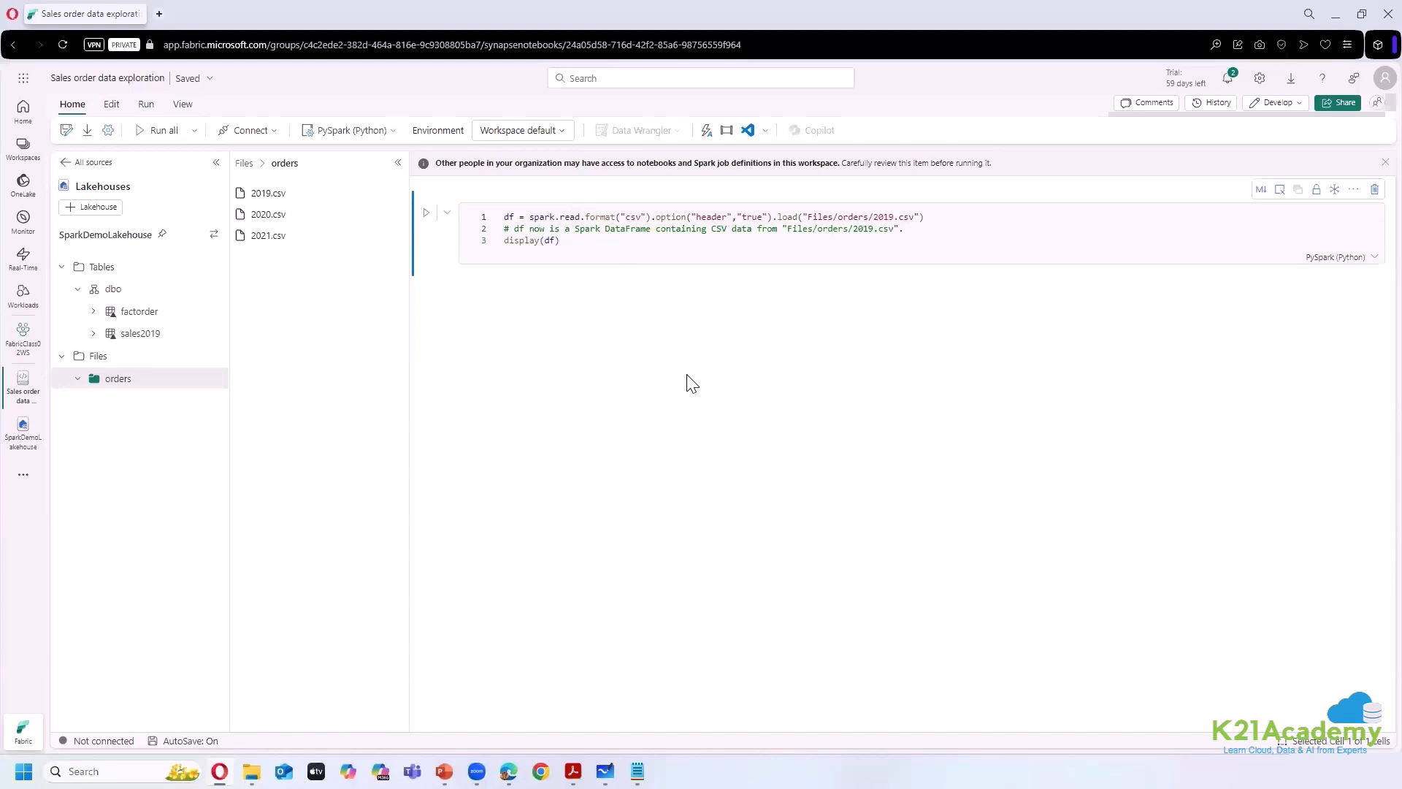
# - Change the load path in the code to Files/orders/*.csv so it reads every CSV file in the folder
pyautogui.doubleClick(885, 217)
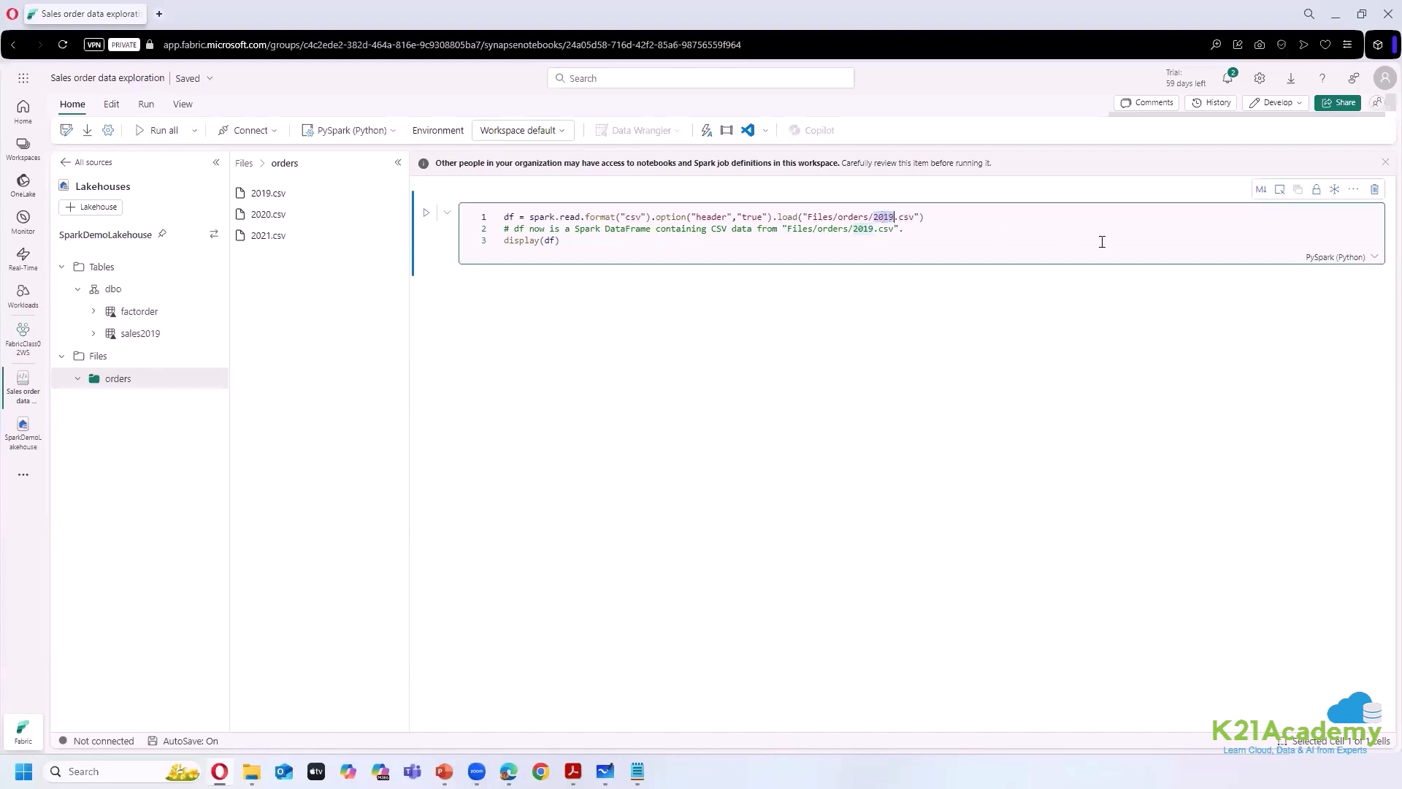
pyautogui.press('BackSpace')
pyautogui.write('*')
# - Examine the notebook's built-in resources folder and its file actions, including uploading, and return to all sources
pyautogui.click(70, 162)
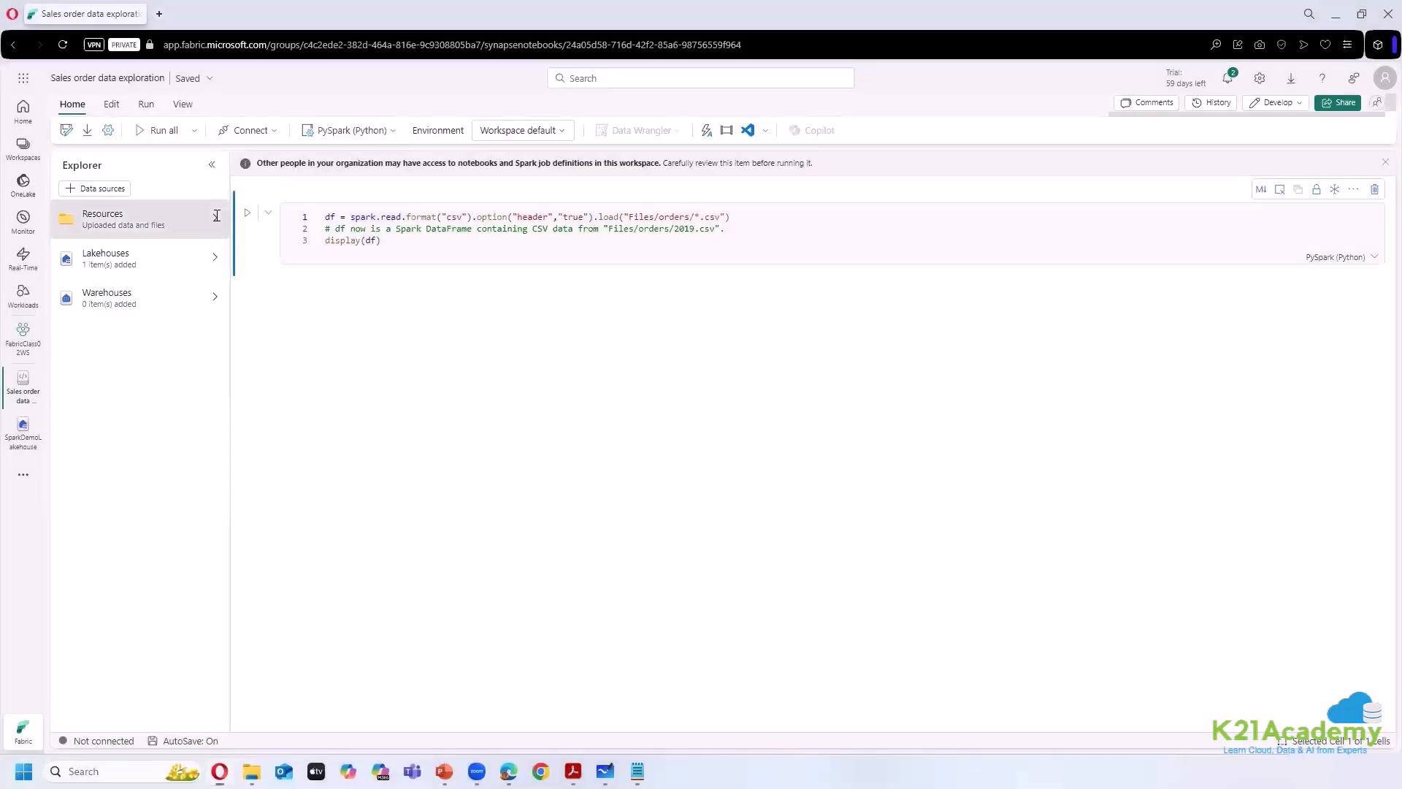
pyautogui.click(217, 216)
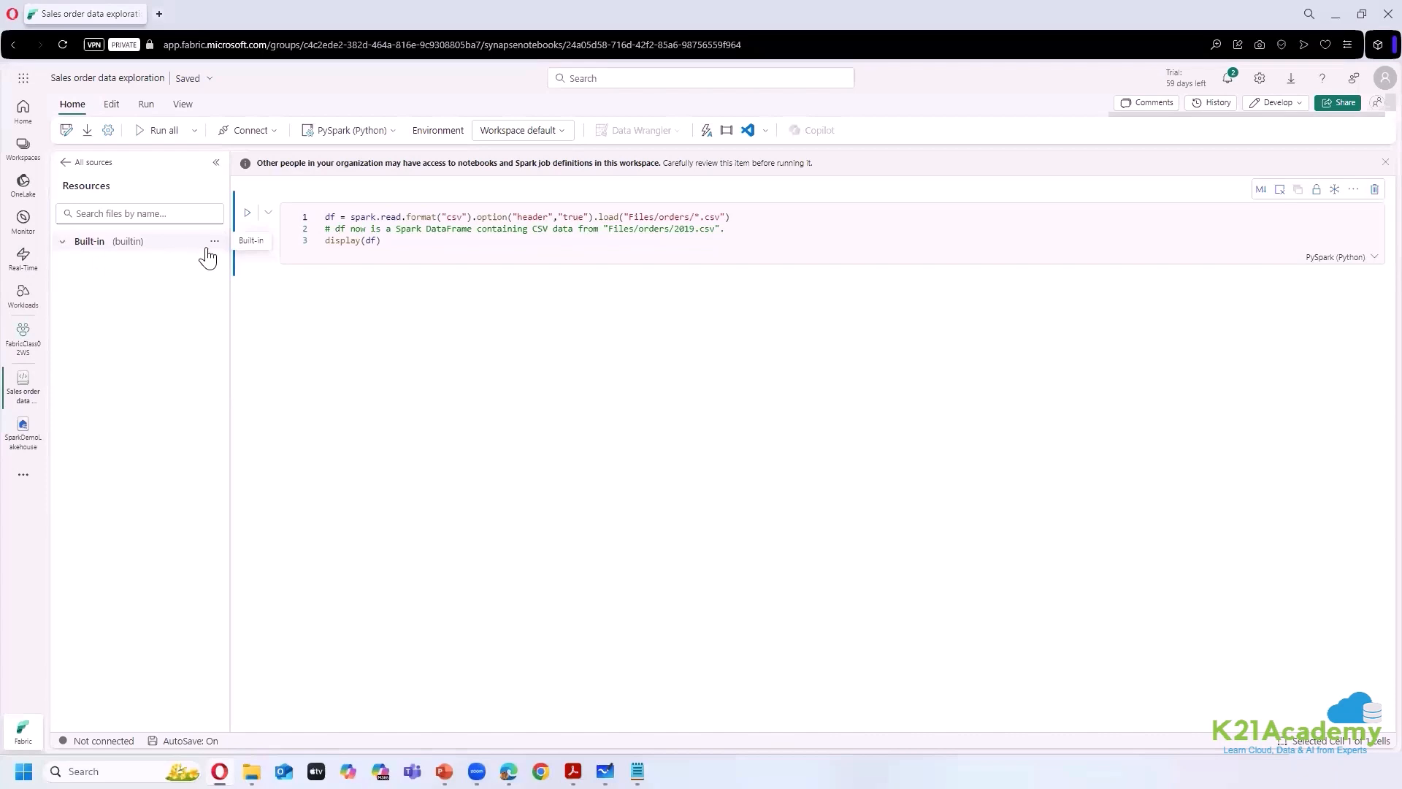
pyautogui.click(214, 241)
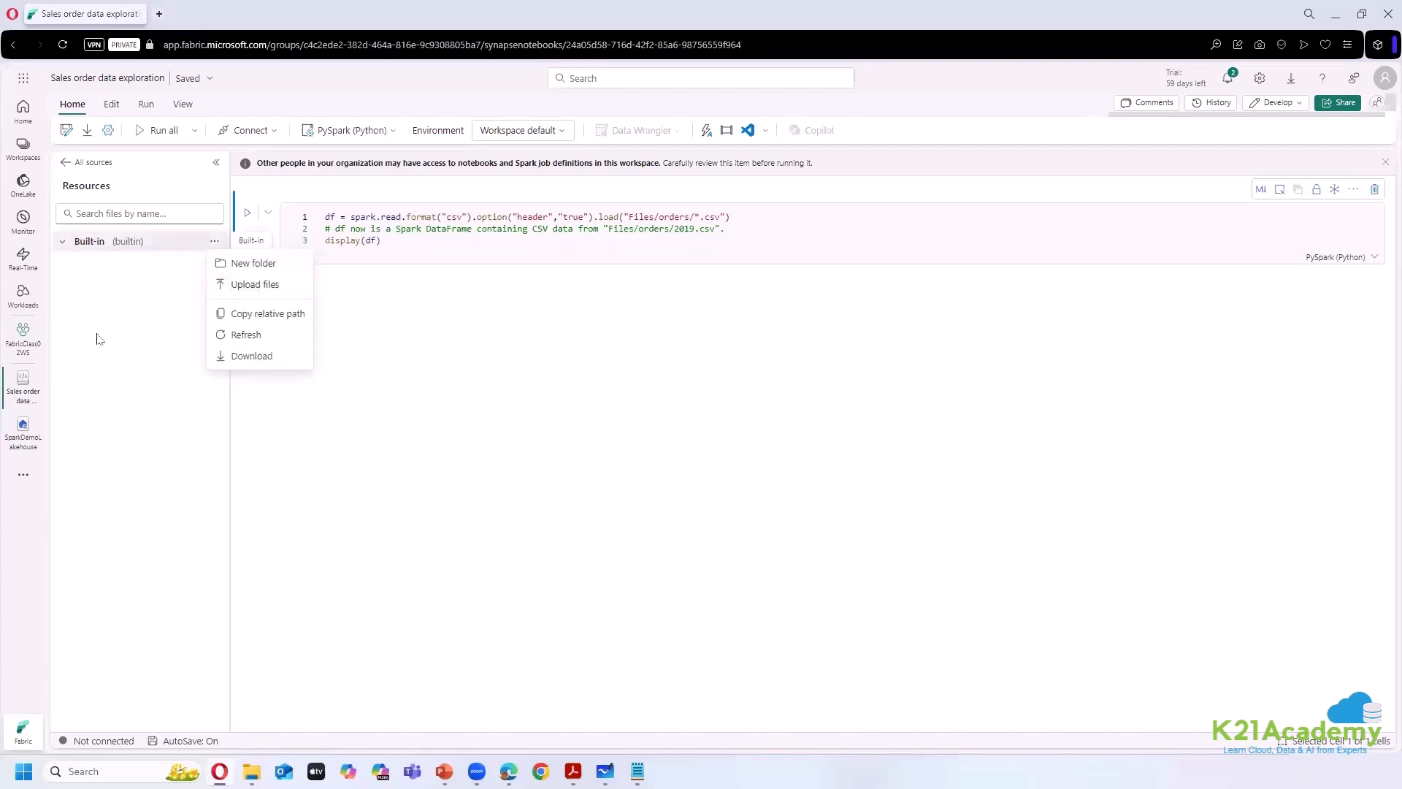
pyautogui.click(62, 230)
pyautogui.click(82, 162)
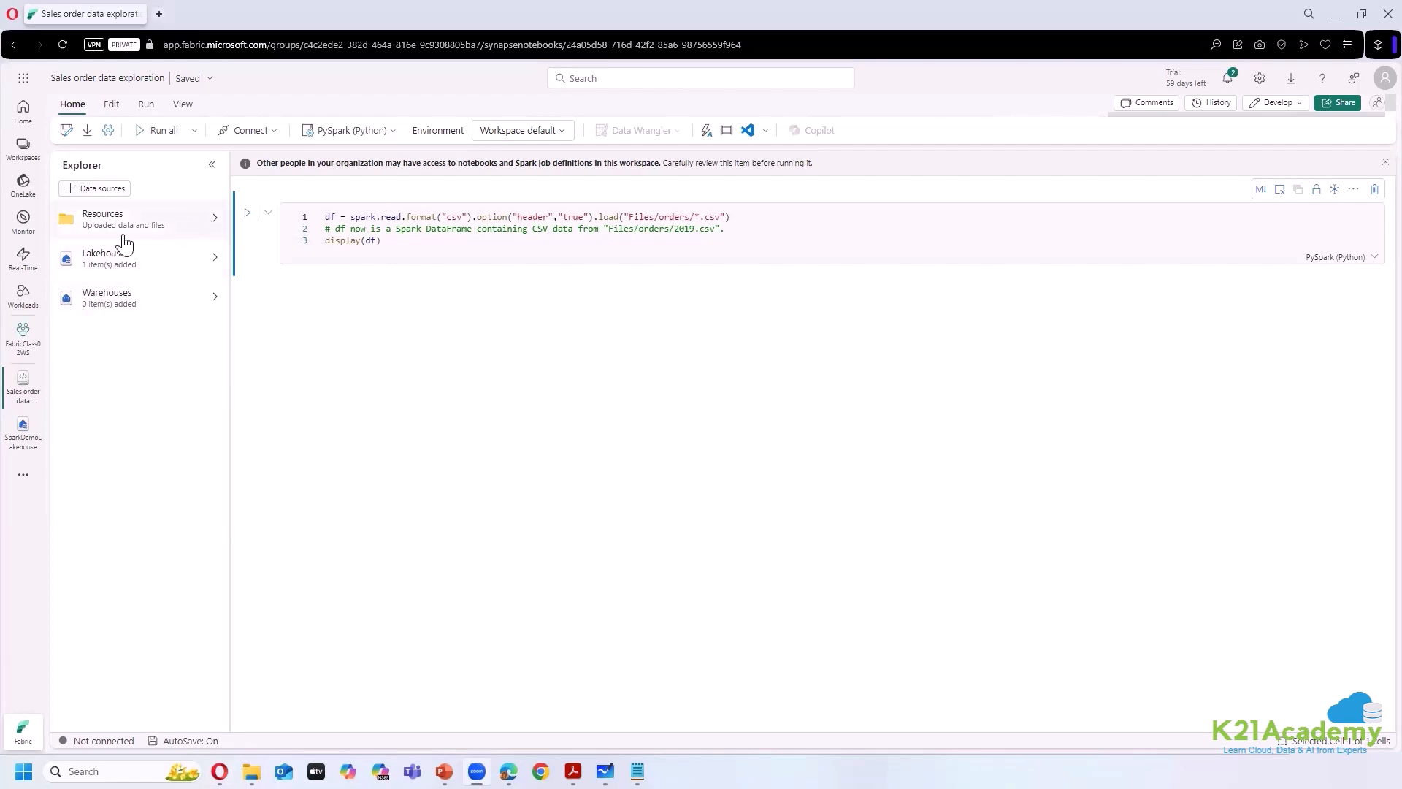
pyautogui.click(214, 218)
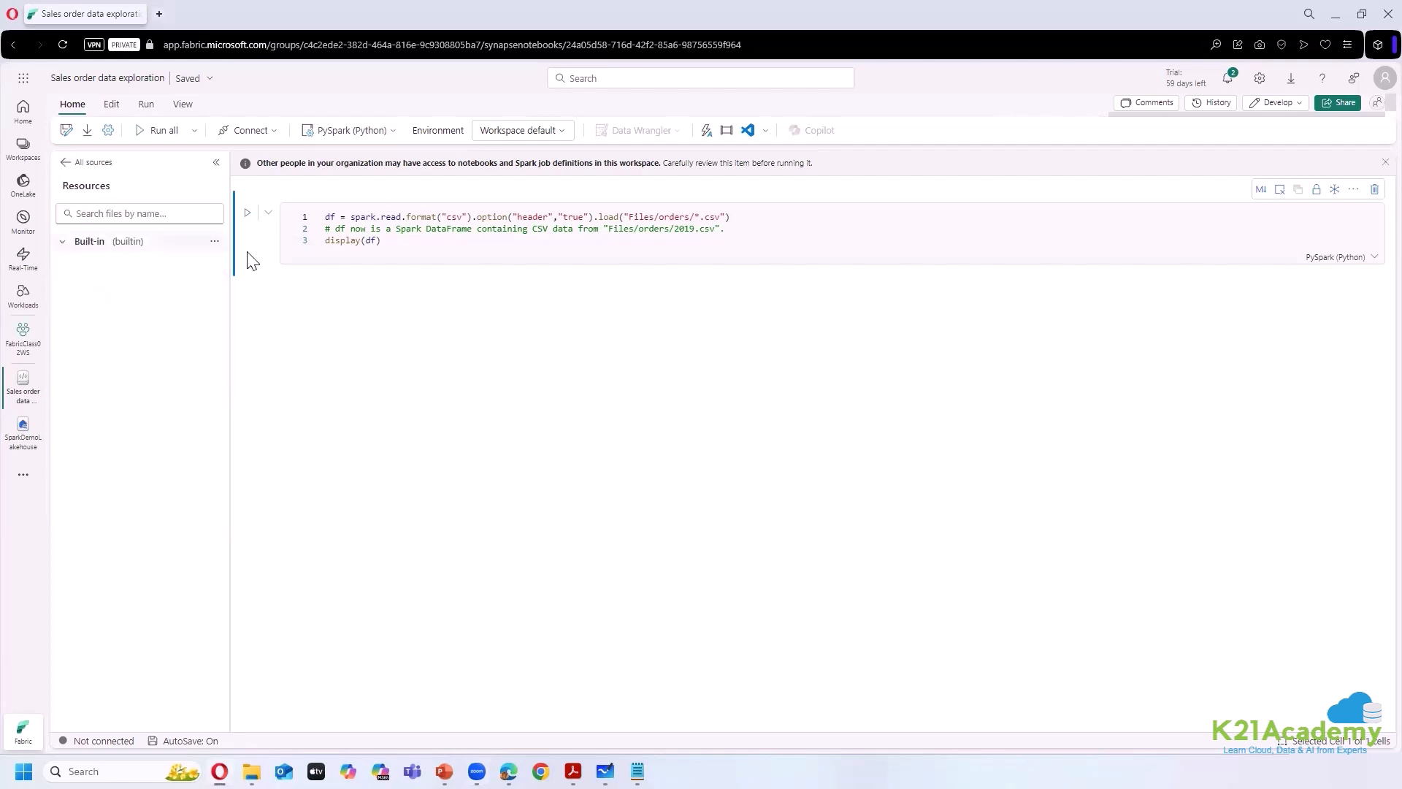
pyautogui.click(214, 241)
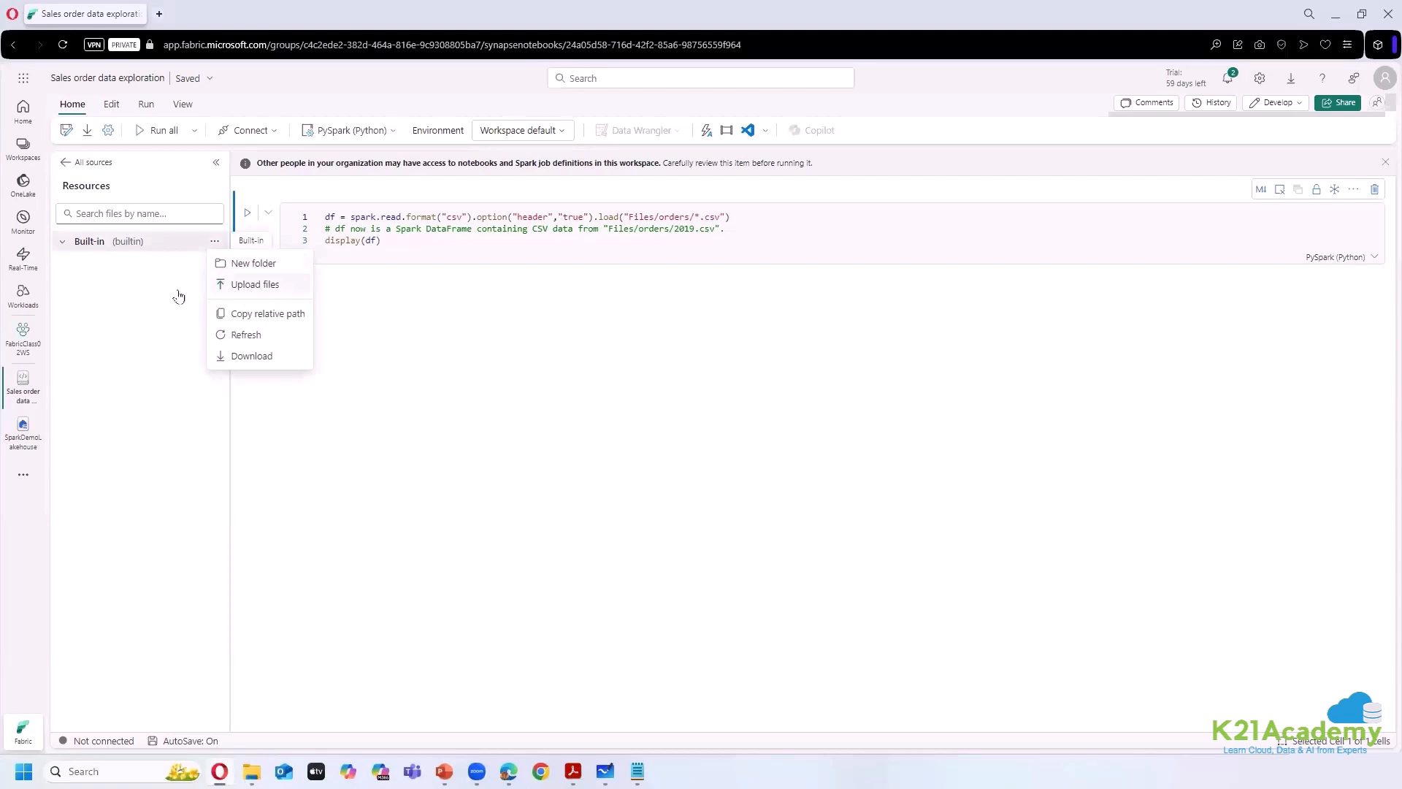
pyautogui.click(69, 171)
pyautogui.click(81, 162)
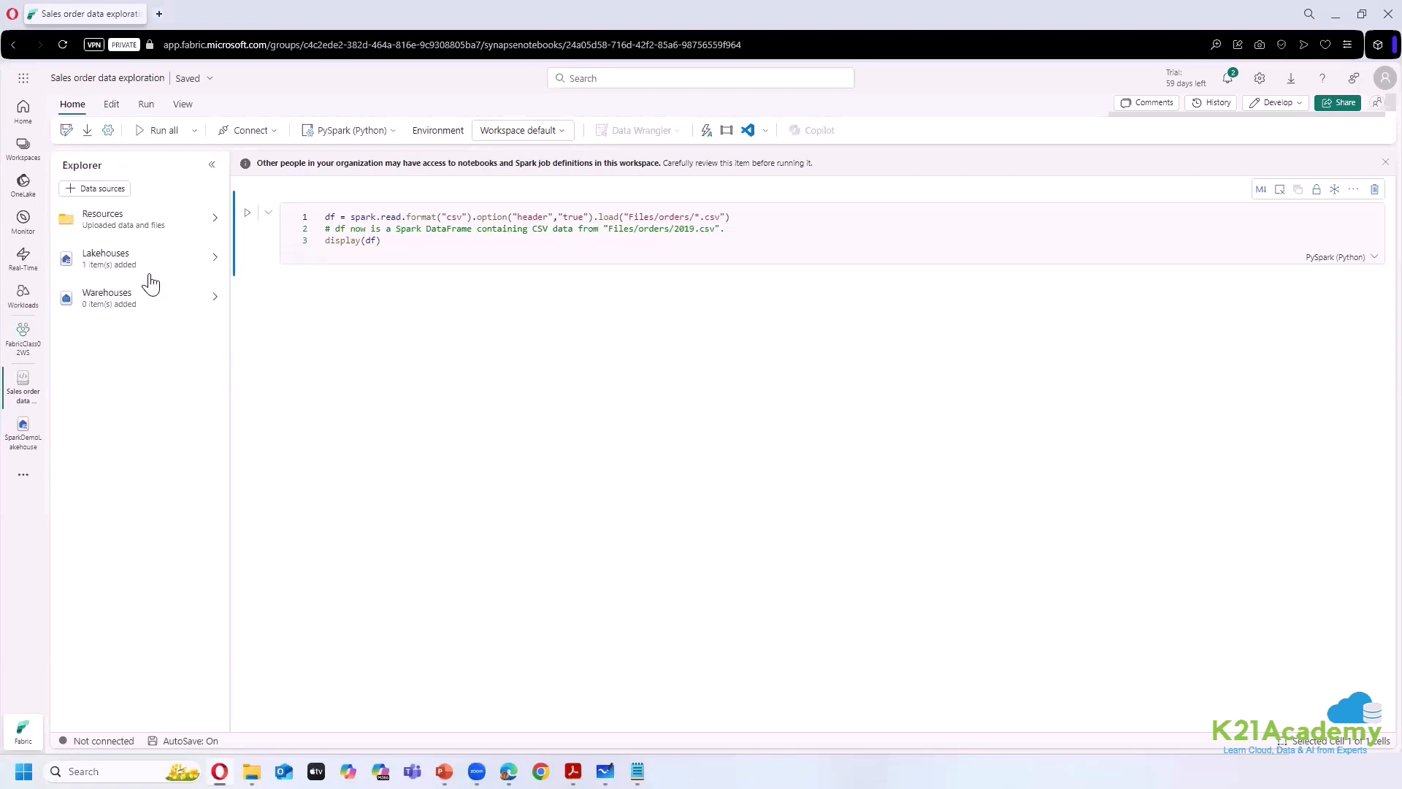
# - Open the notebook's lakehouse source to show the Tables and Files of SparkDemoLakehouse
pyautogui.click(214, 263)
pyautogui.click(63, 164)
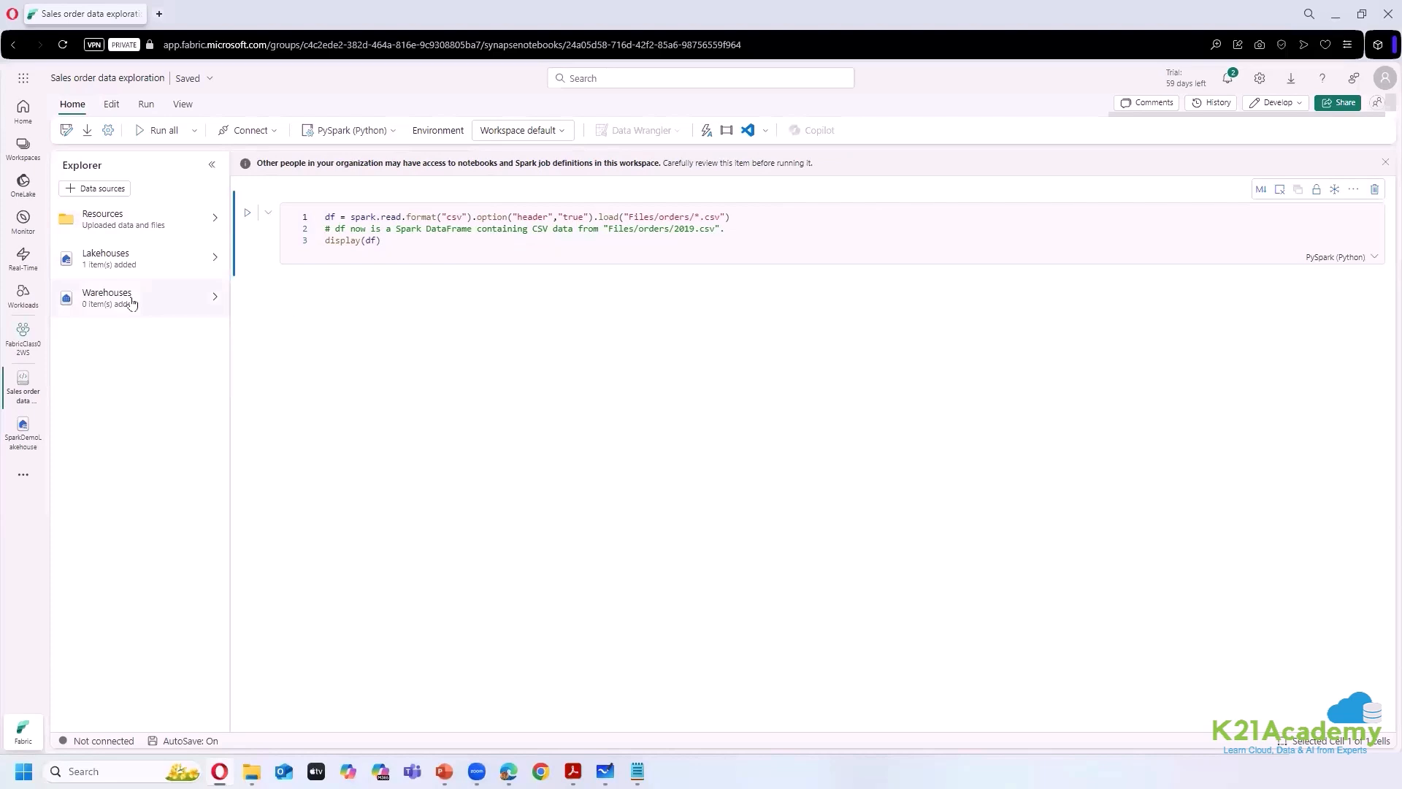
pyautogui.click(153, 266)
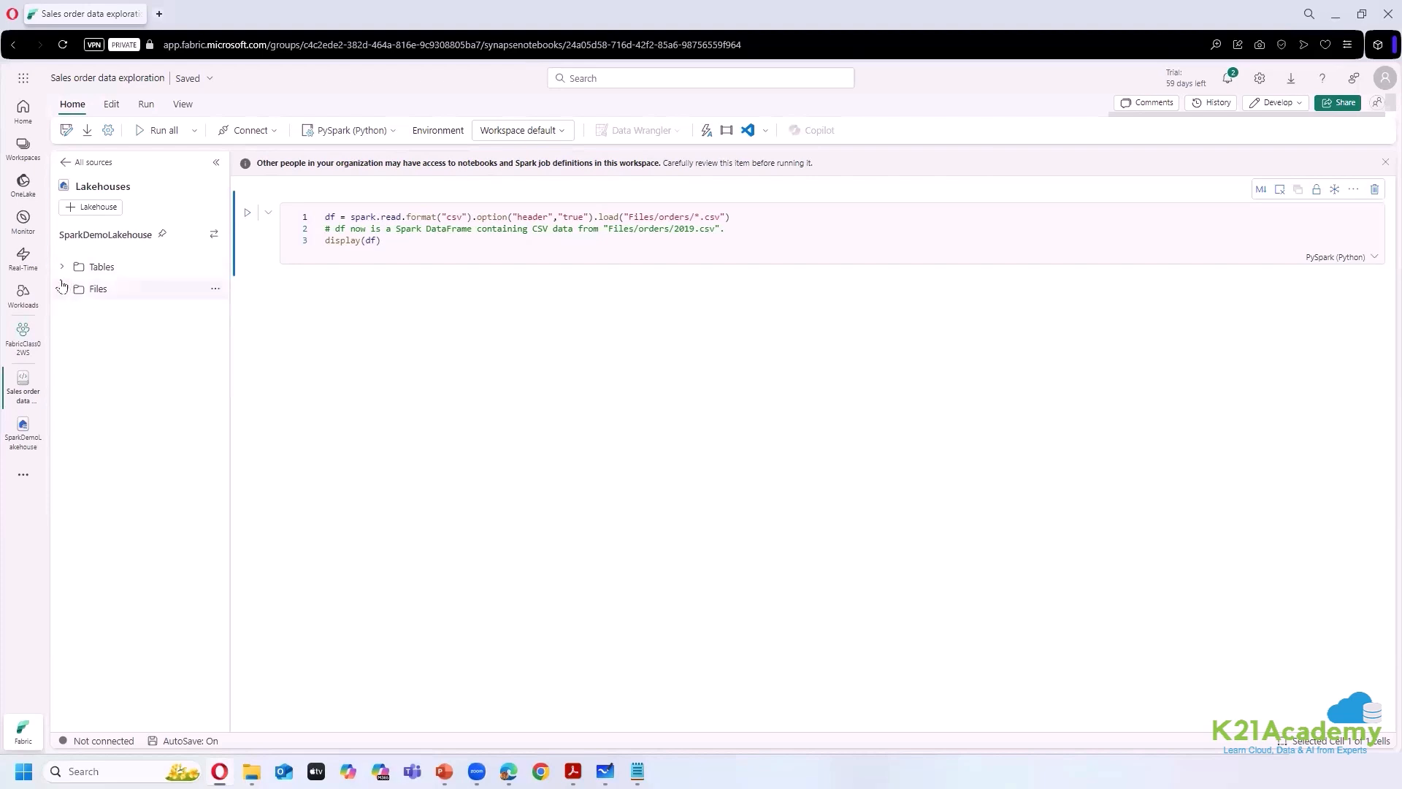
# - Expand the lakehouse's Tables down to the dbo tables and delete the existing code cell from the notebook
pyautogui.click(82, 267)
pyautogui.click(78, 290)
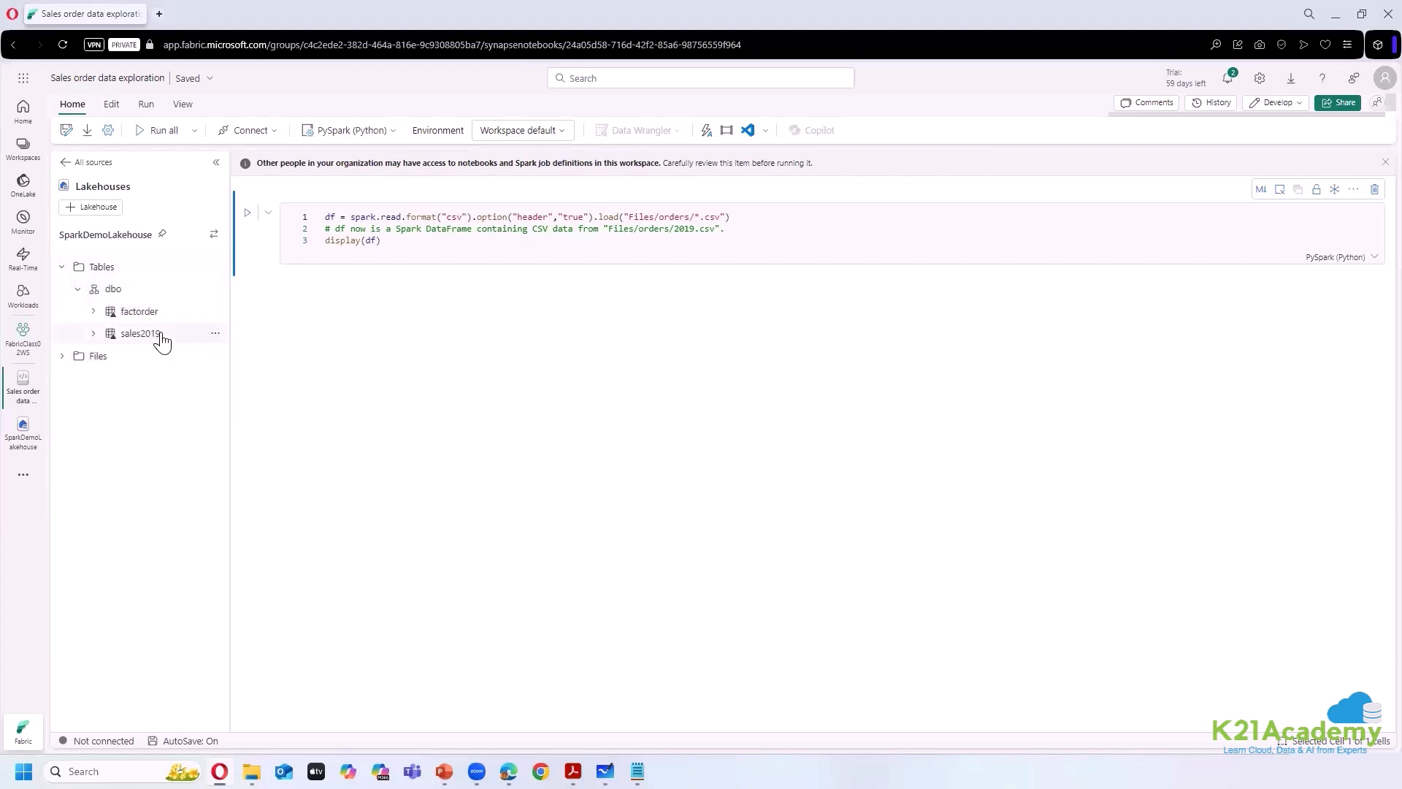
pyautogui.click(1375, 189)
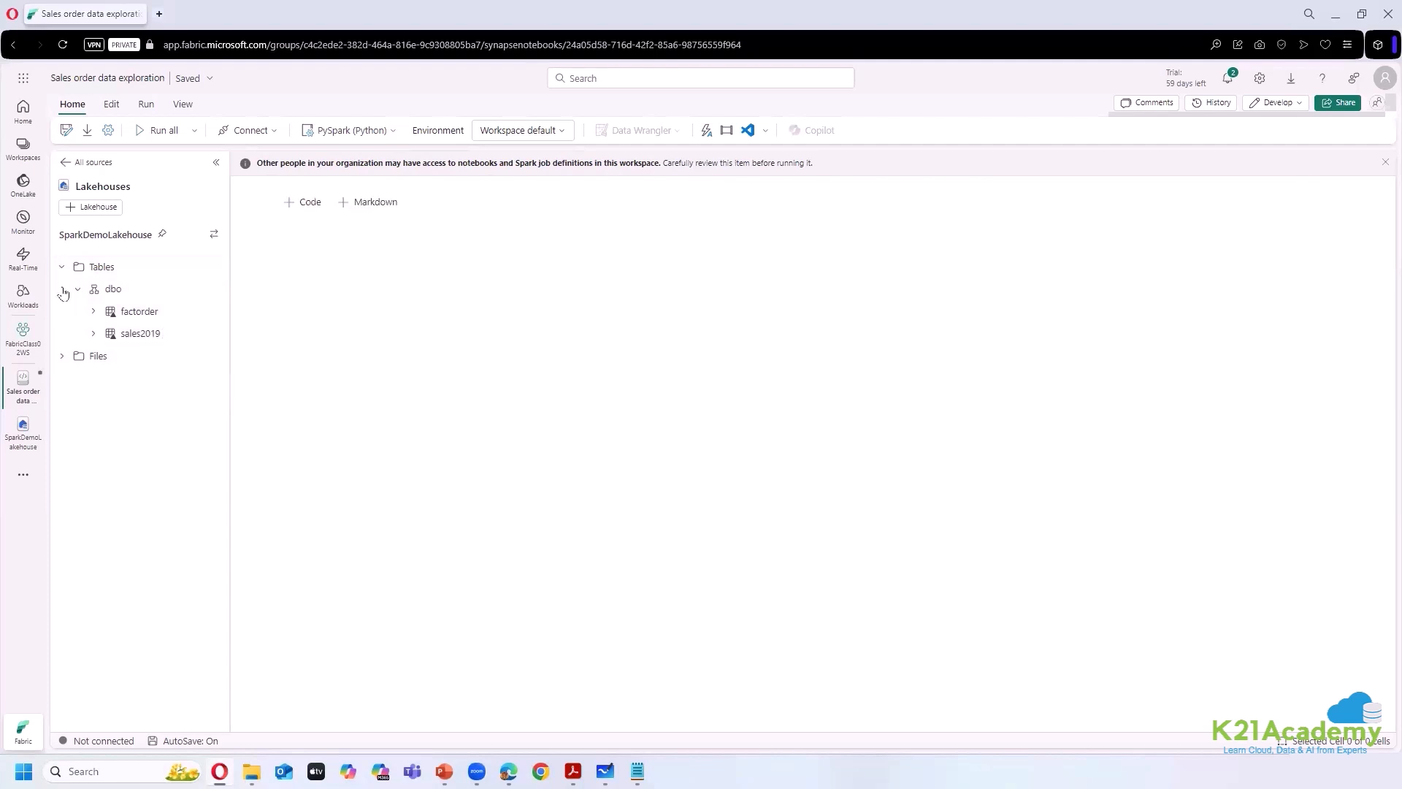
# - Open the orders folder under Files and load 2019.csv with Spark into a new code cell
pyautogui.click(76, 360)
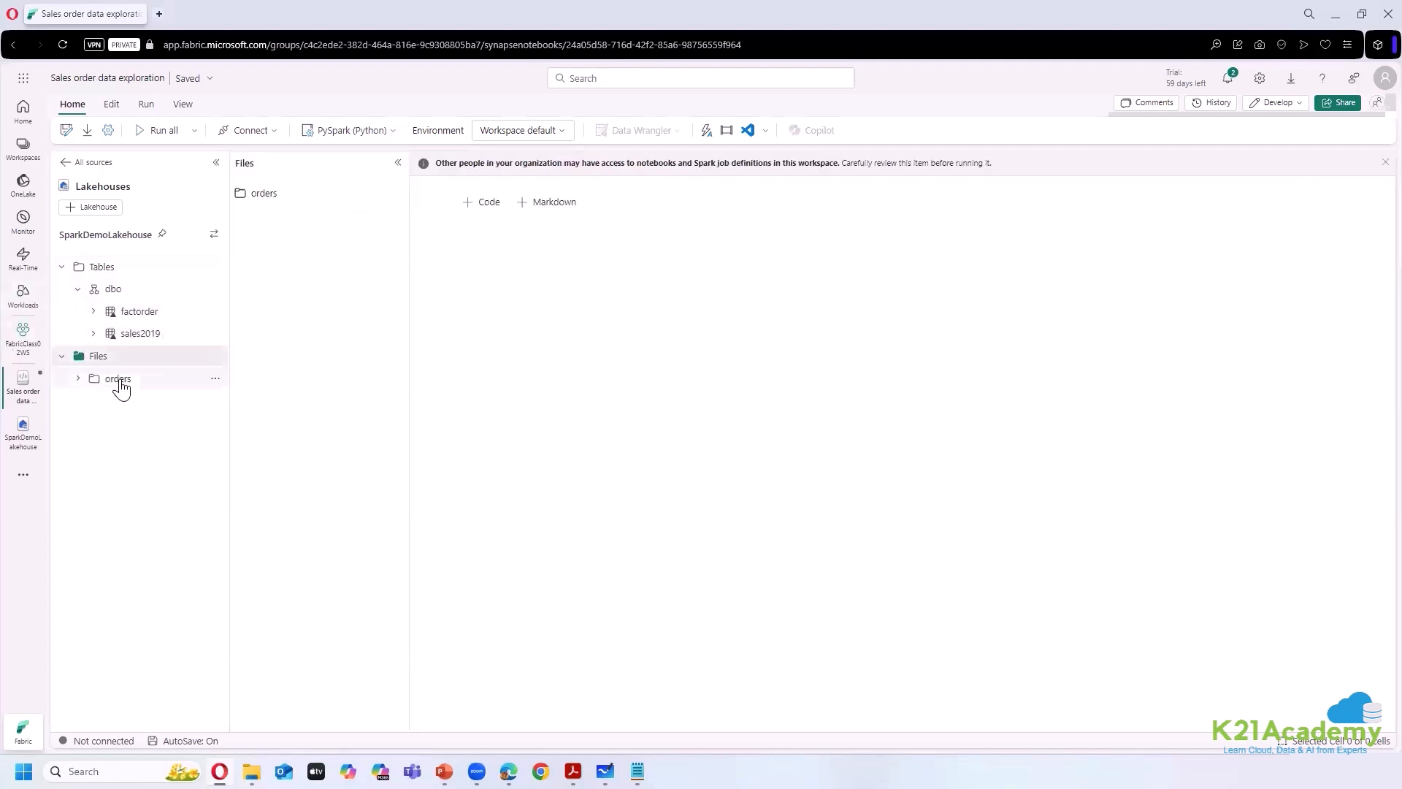
pyautogui.click(115, 381)
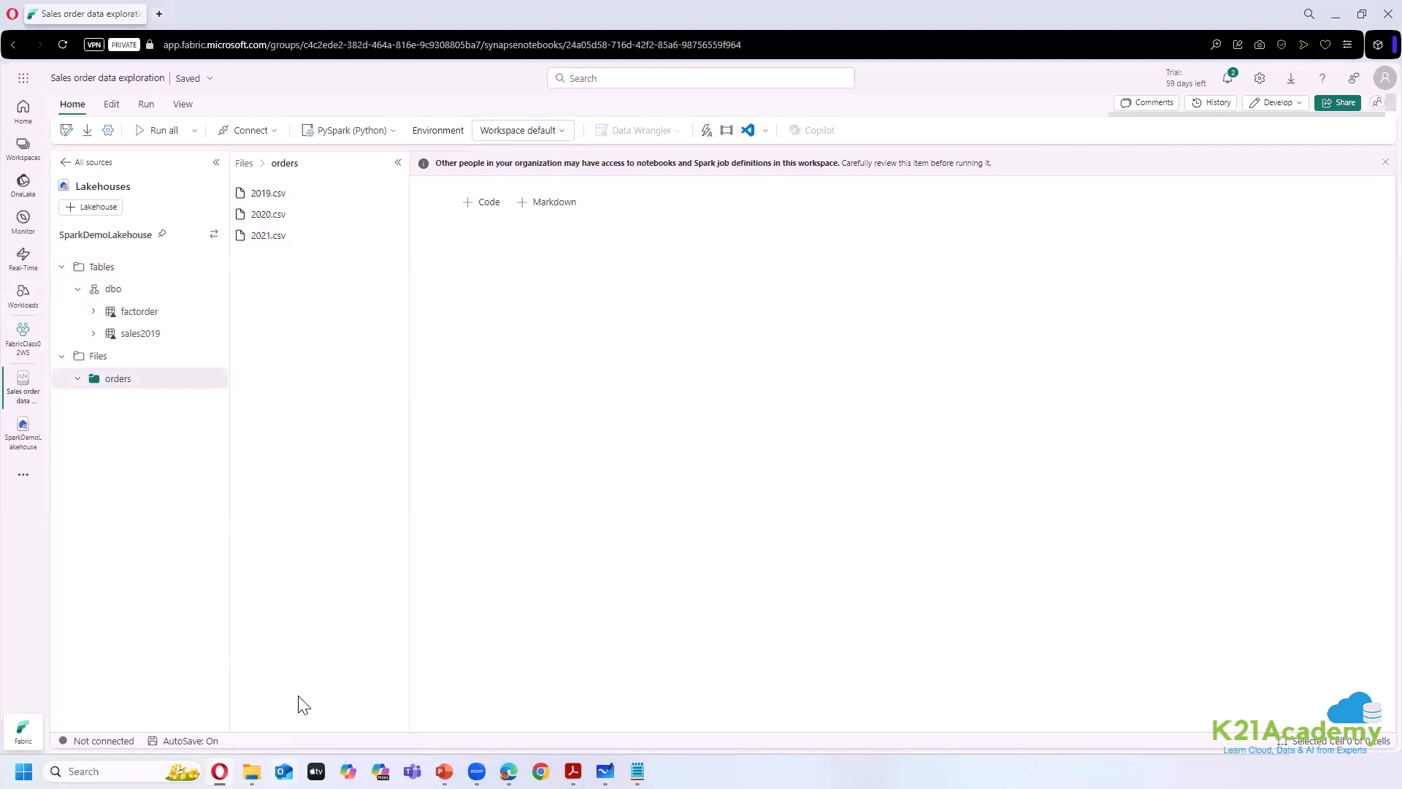
pyautogui.click(395, 193)
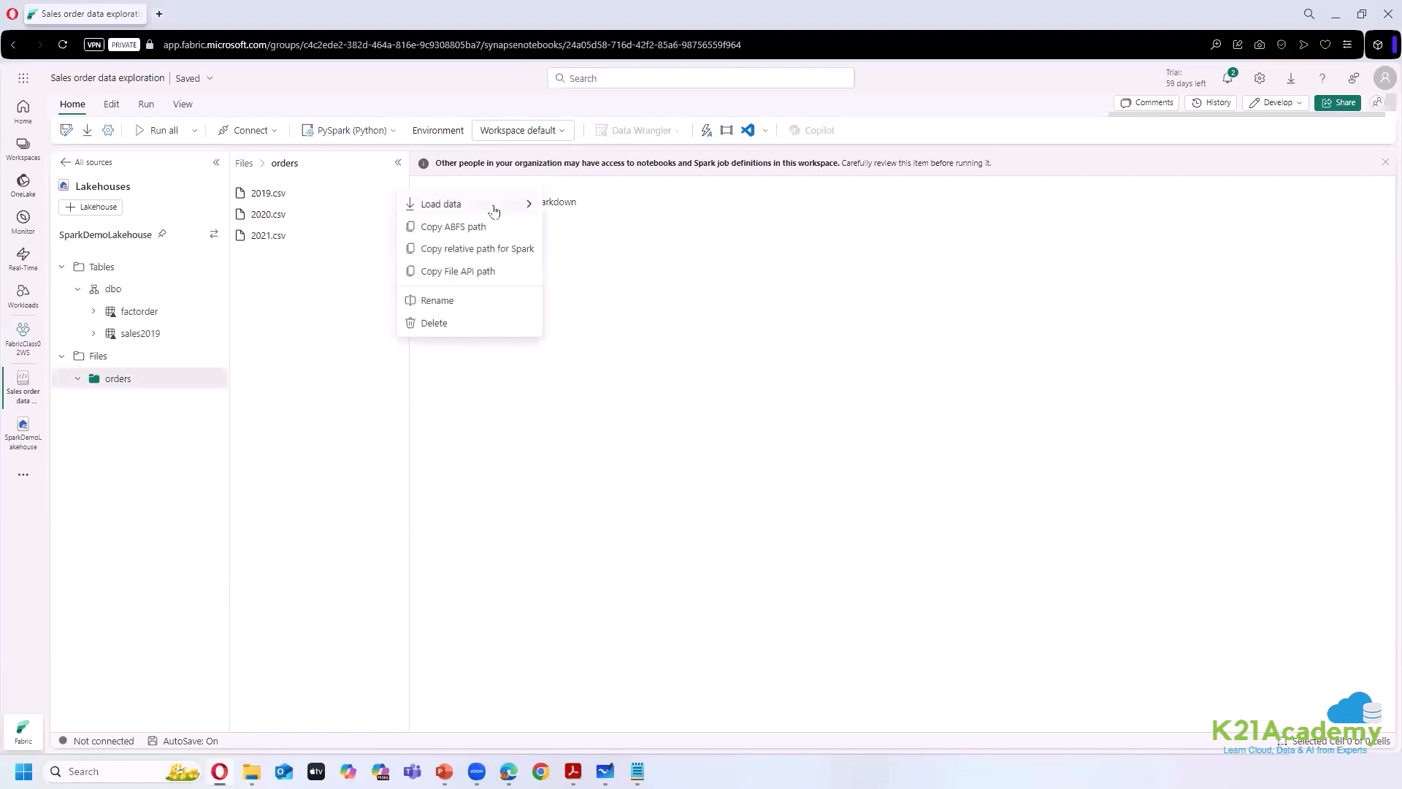
pyautogui.moveTo(515, 205)
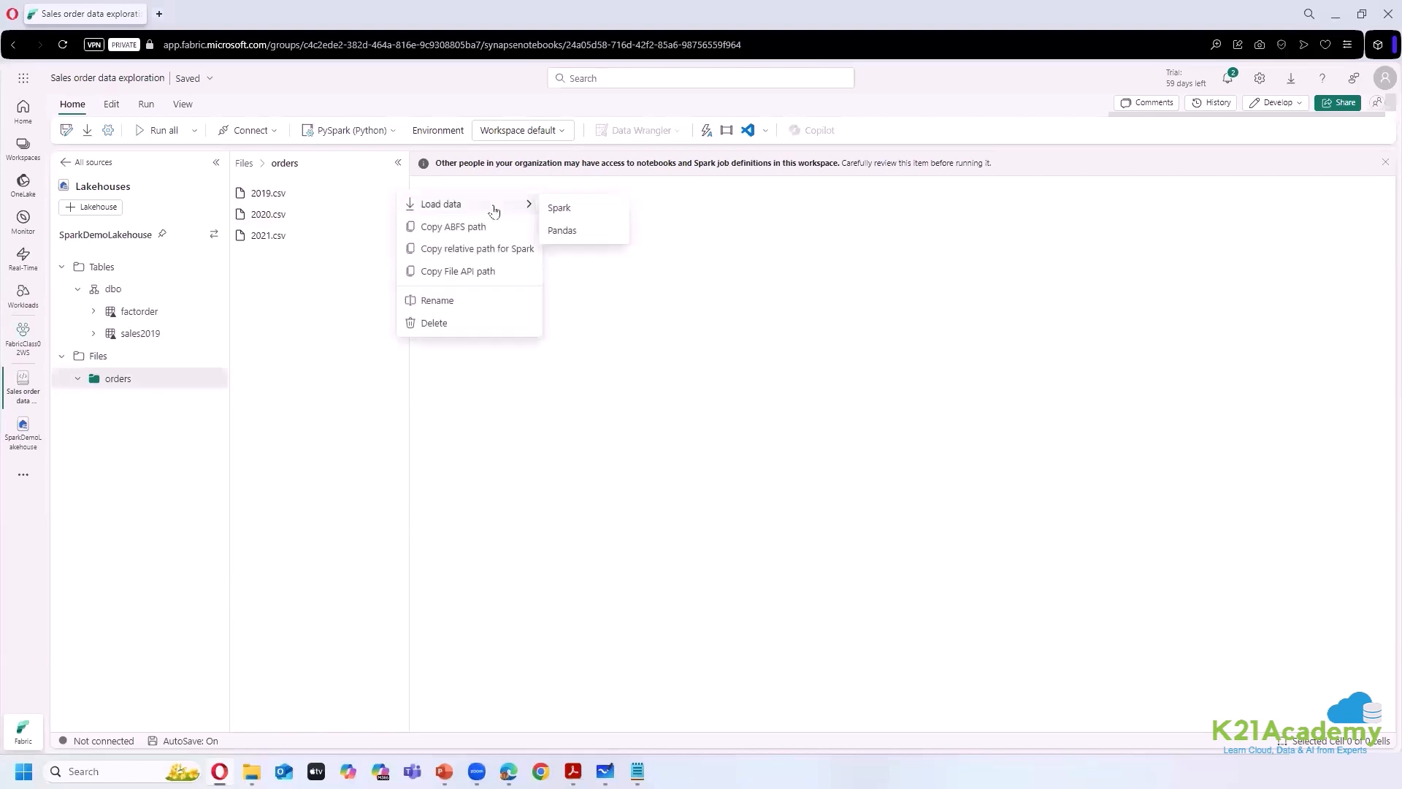
pyautogui.click(585, 210)
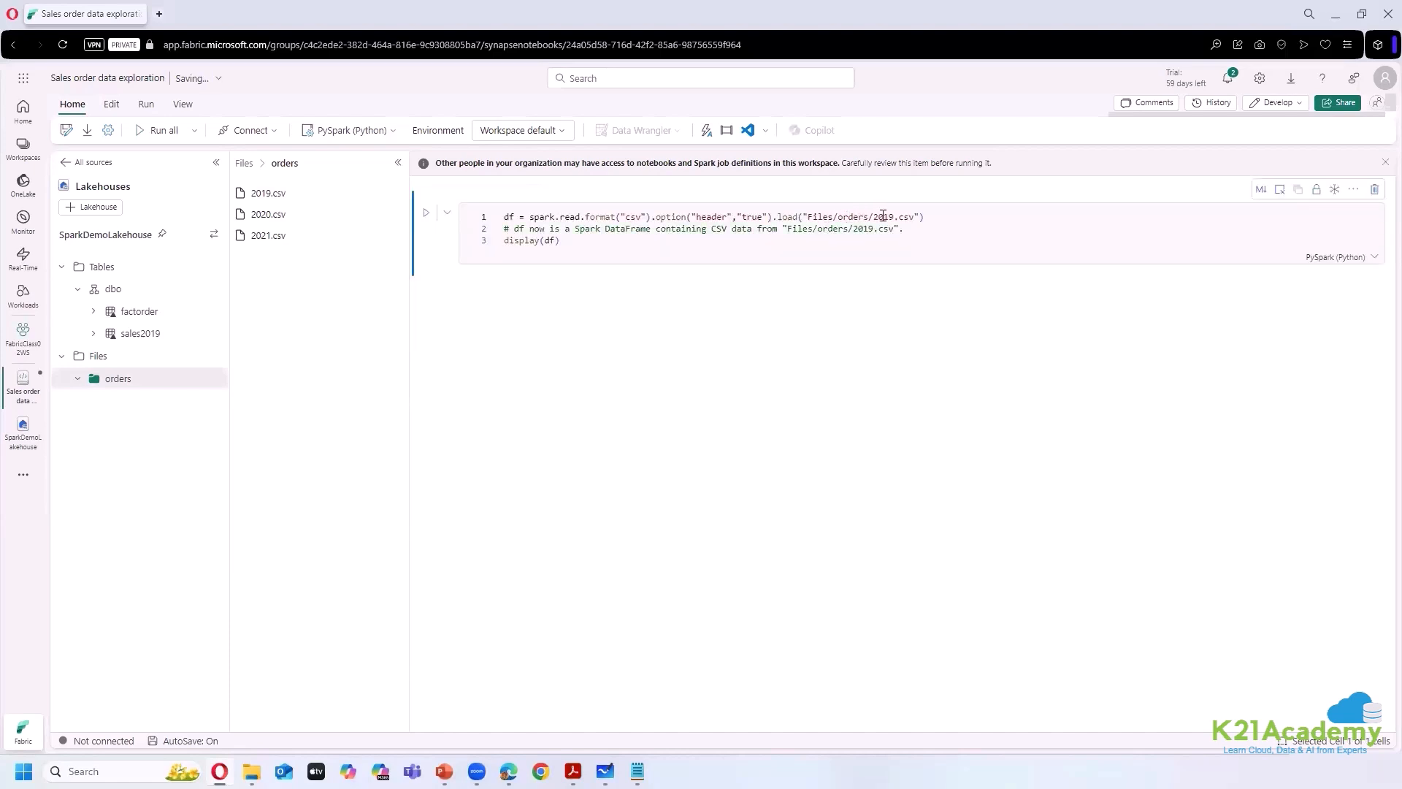
# - Run the code cell and change its load path to Files/orders/*.csv
pyautogui.doubleClick(885, 216)
pyautogui.press('BackSpace')
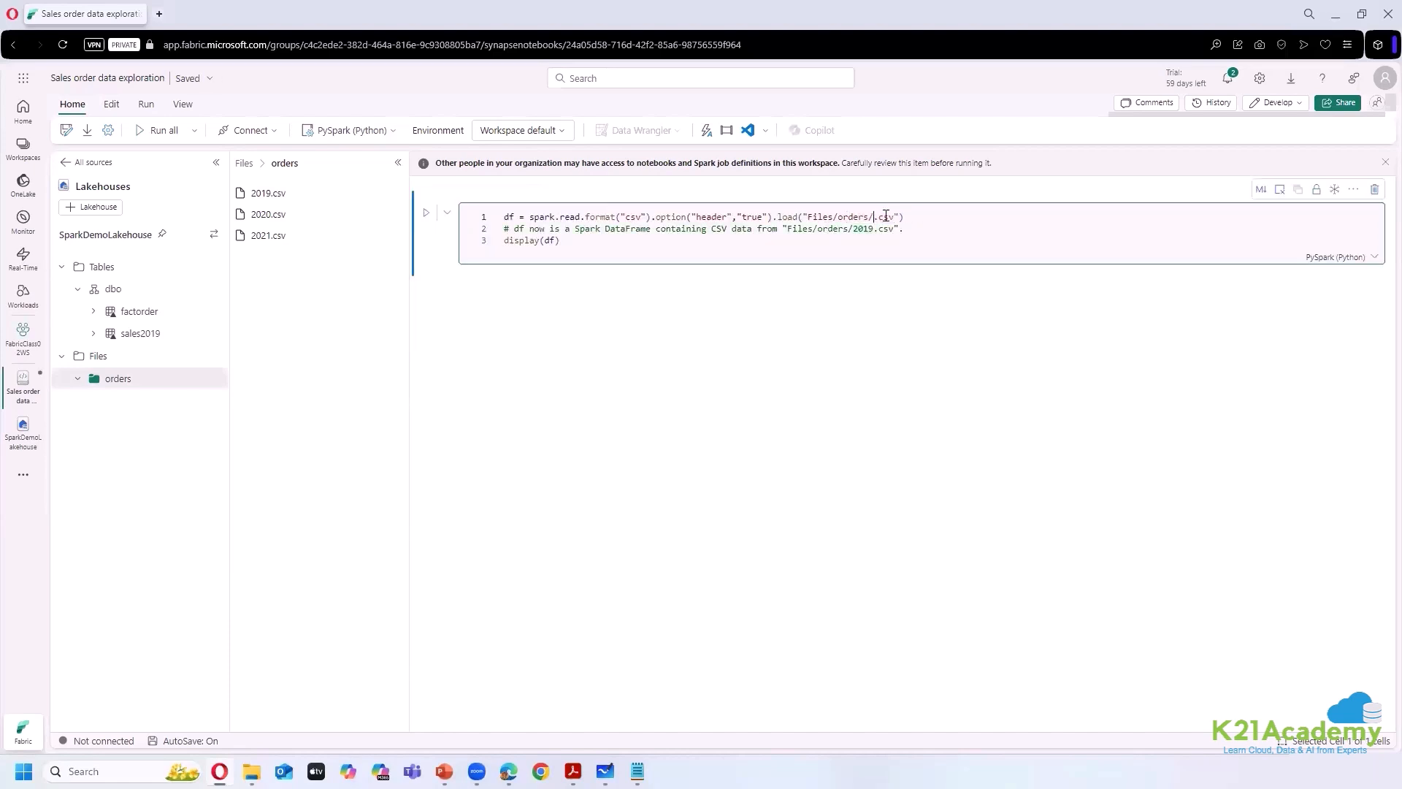
pyautogui.hotkey('shift', 'Return')
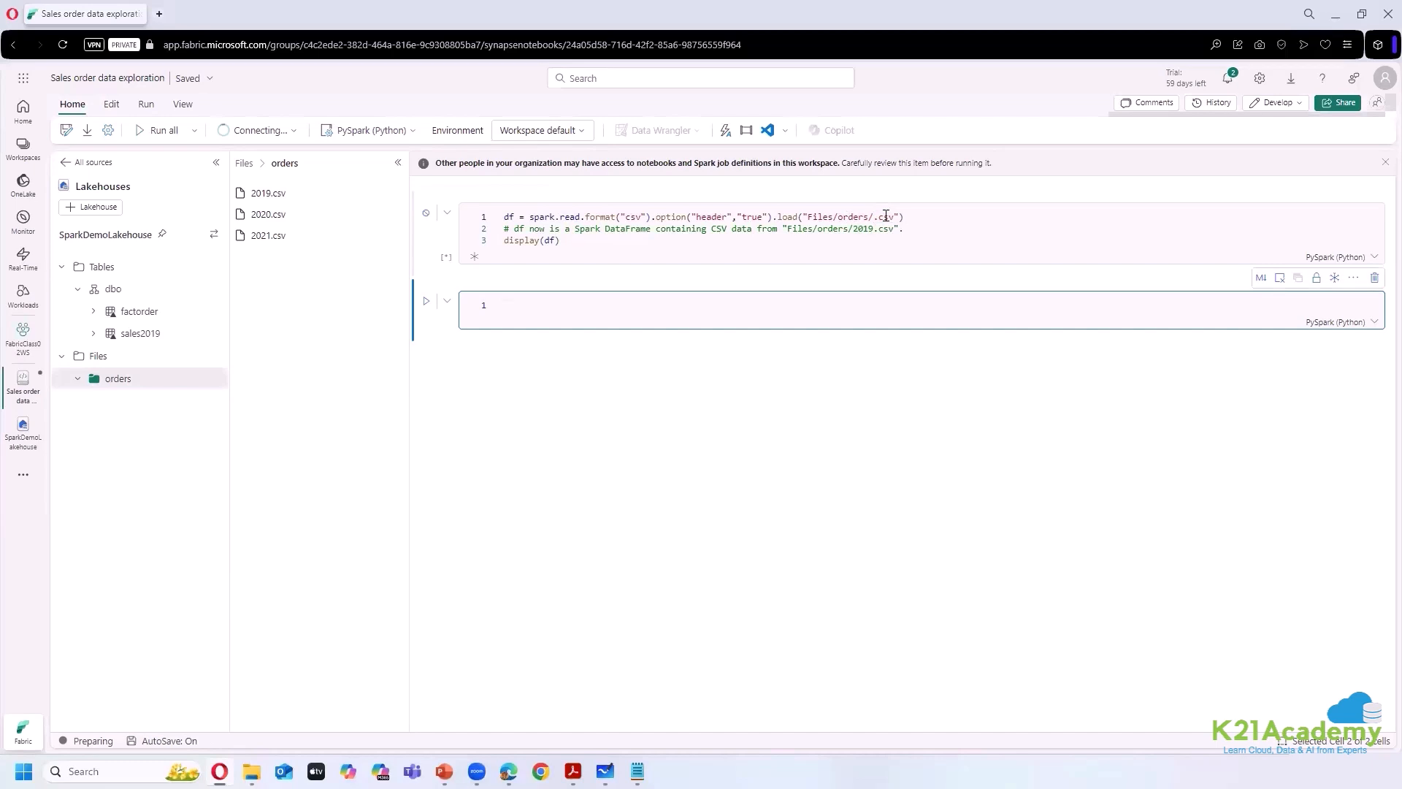
pyautogui.click(874, 218)
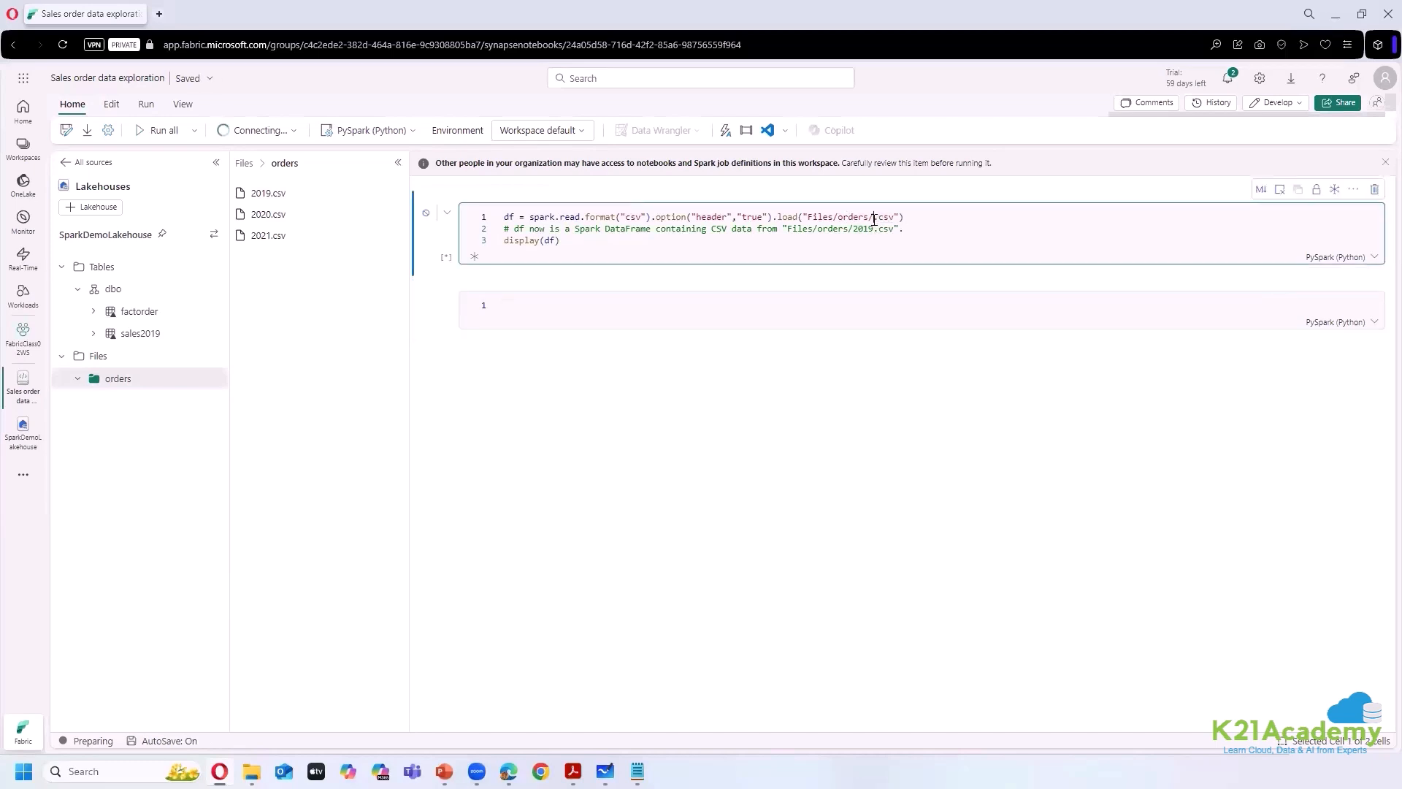
pyautogui.write('*')
# - Delete the empty code cell below the data loading cell
pyautogui.doubleClick(752, 217)
pyautogui.click(1273, 331)
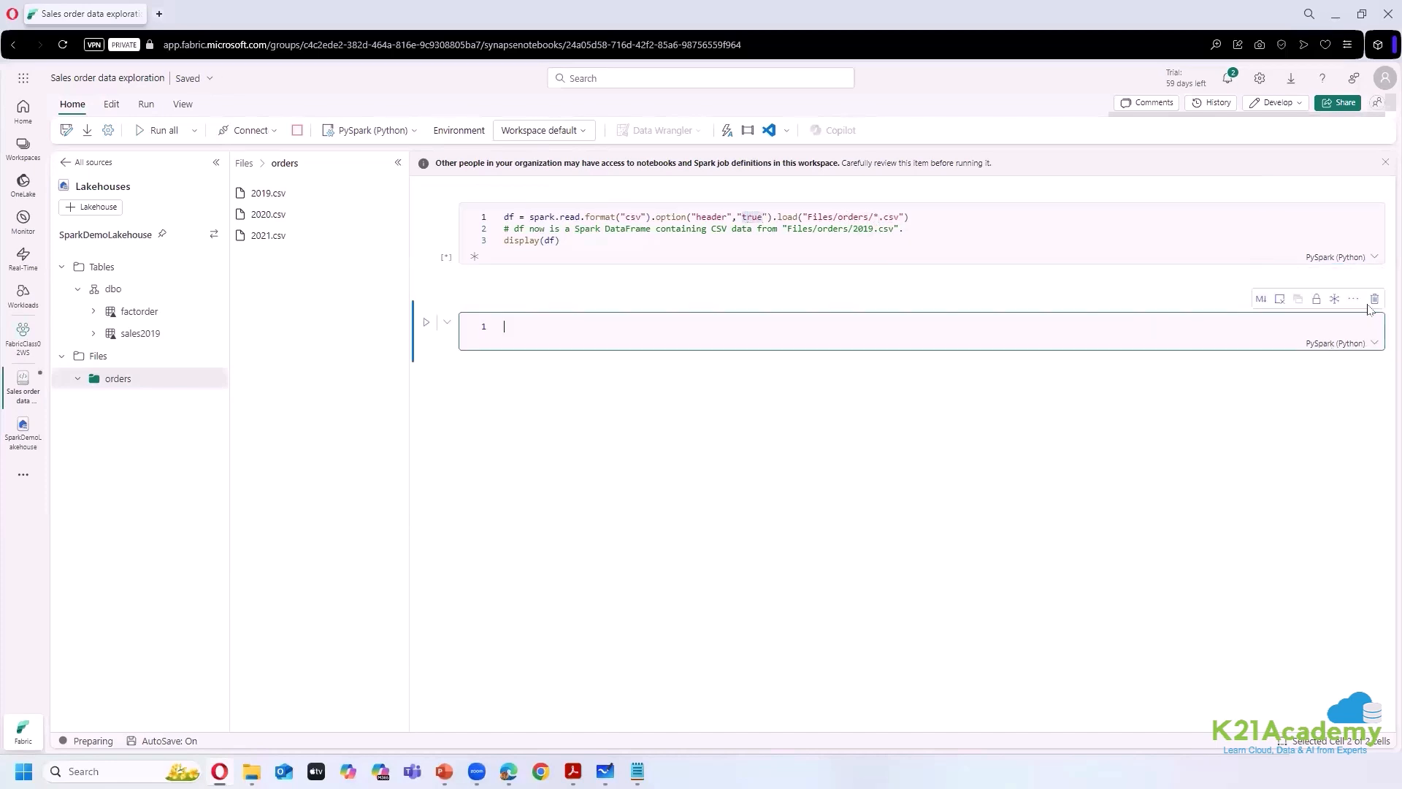
pyautogui.click(1370, 305)
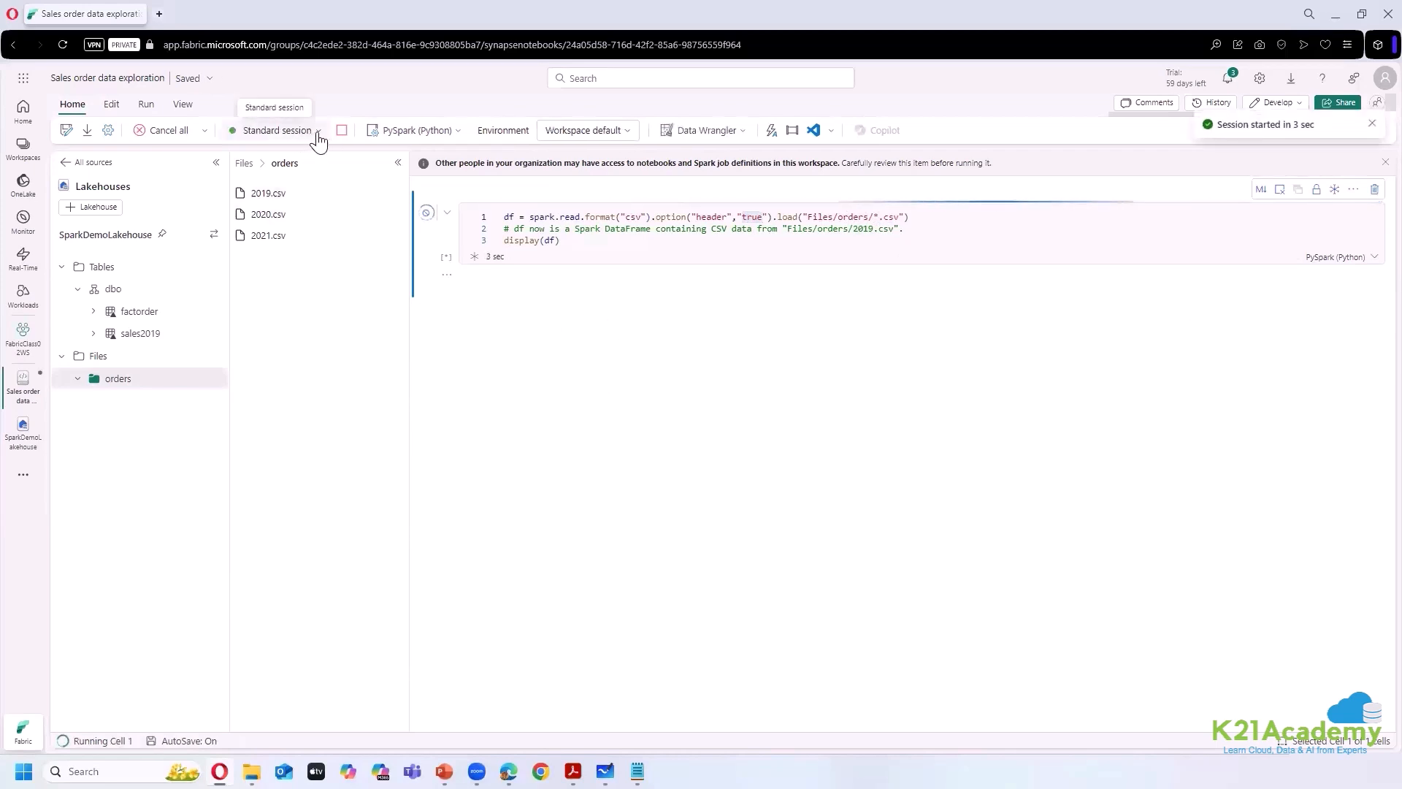
# - Examine the notebook's session options, including new standard and new high concurrency sessions
pyautogui.click(300, 131)
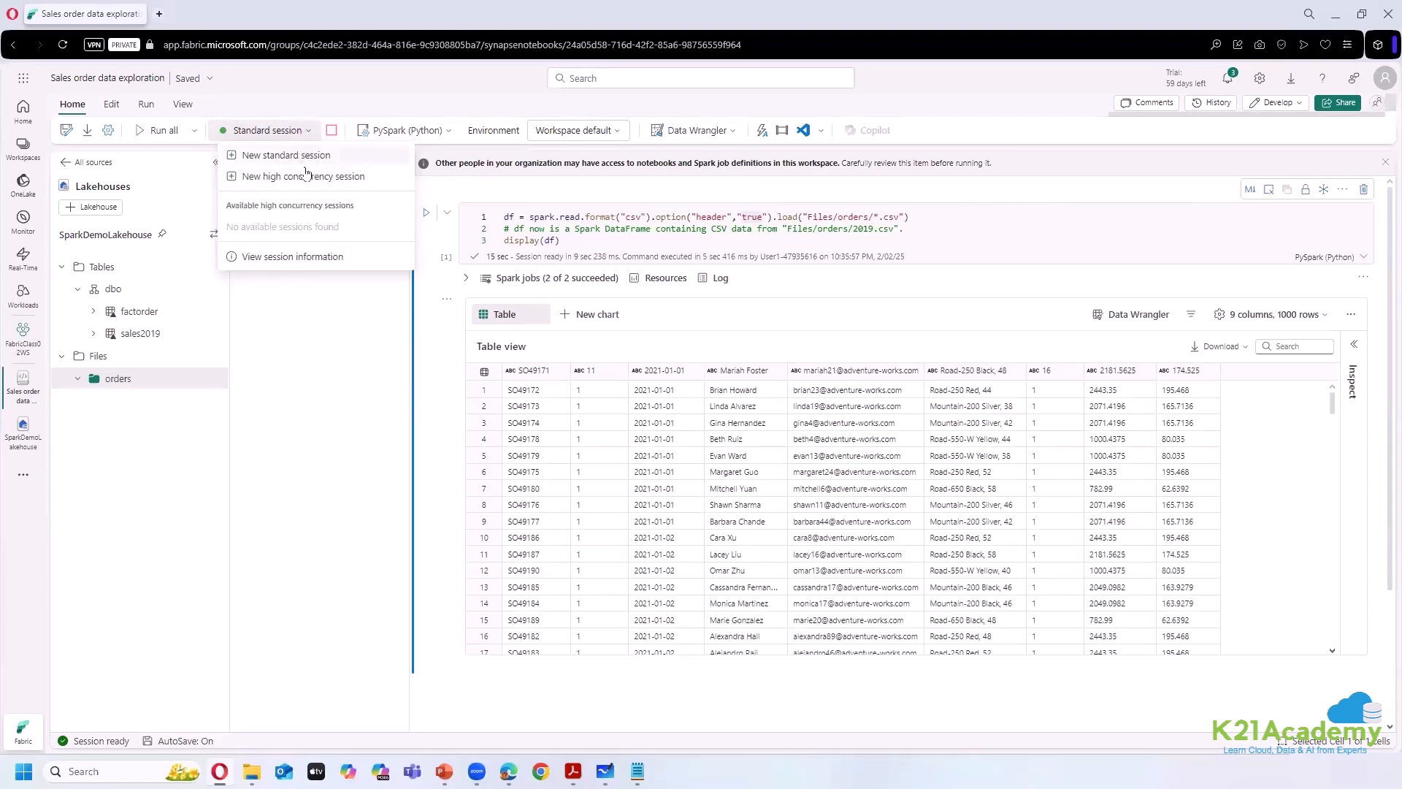
pyautogui.click(308, 337)
pyautogui.click(300, 136)
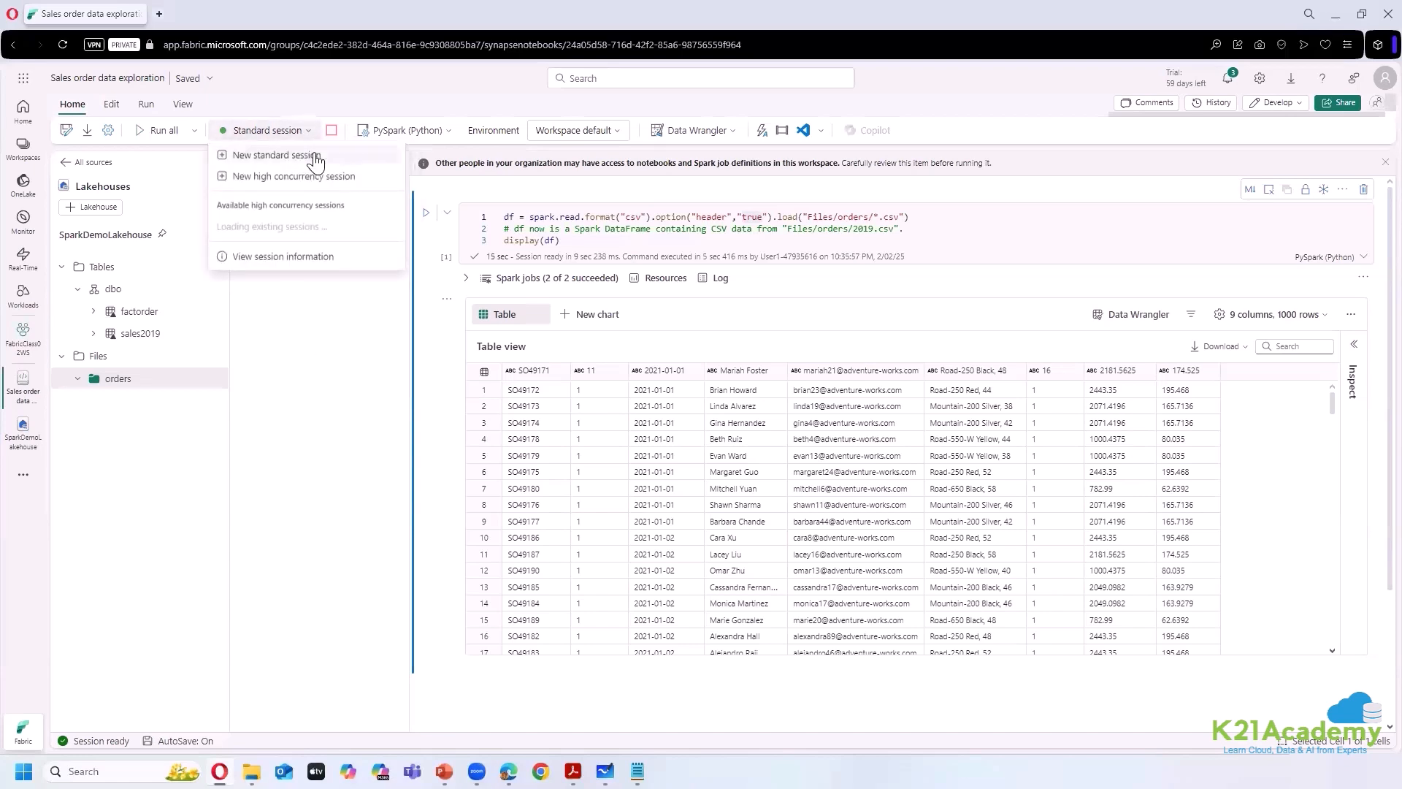
pyautogui.click(304, 358)
pyautogui.click(307, 138)
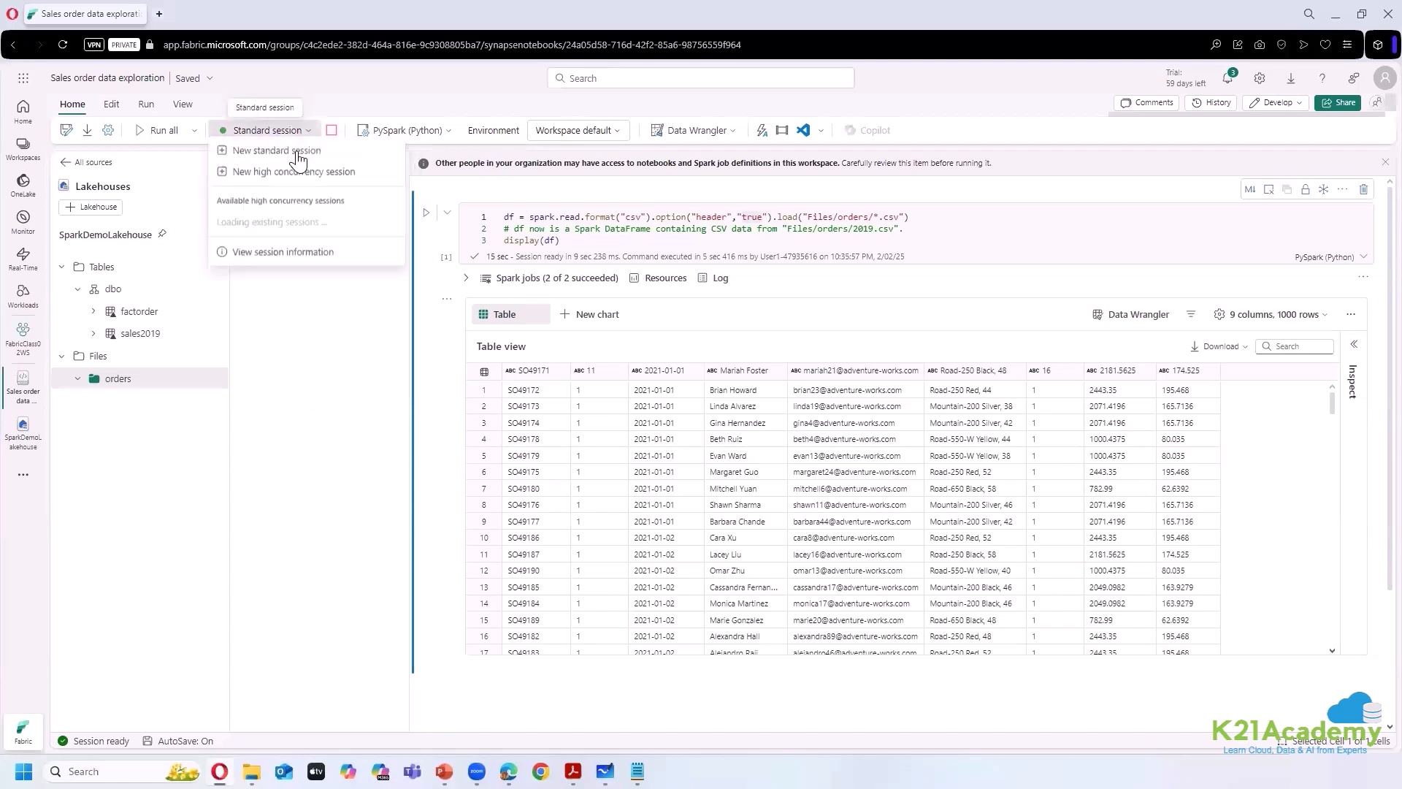
pyautogui.click(312, 332)
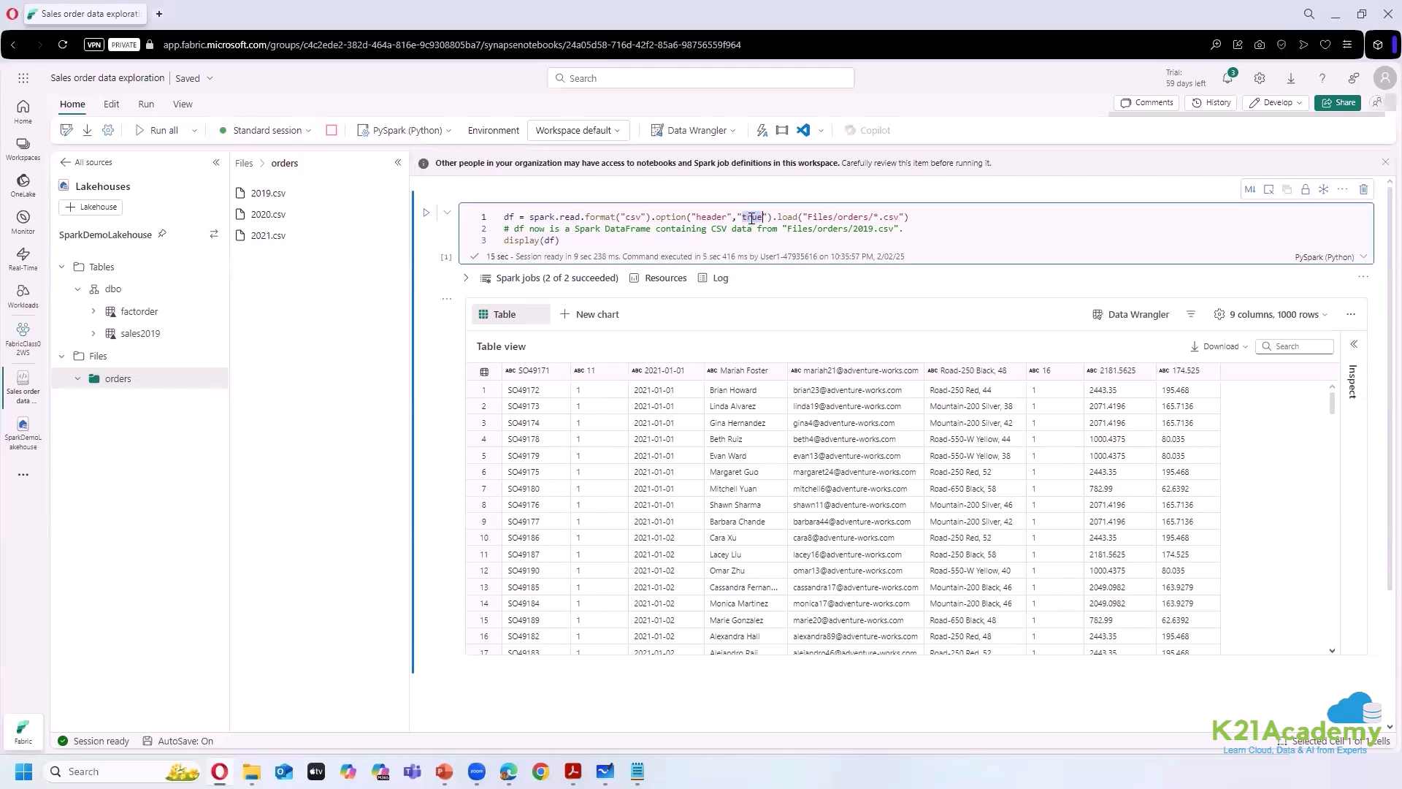
# - Close the first column's inspection, set the header option in the read code to "false" and rerun the cell
pyautogui.click(569, 369)
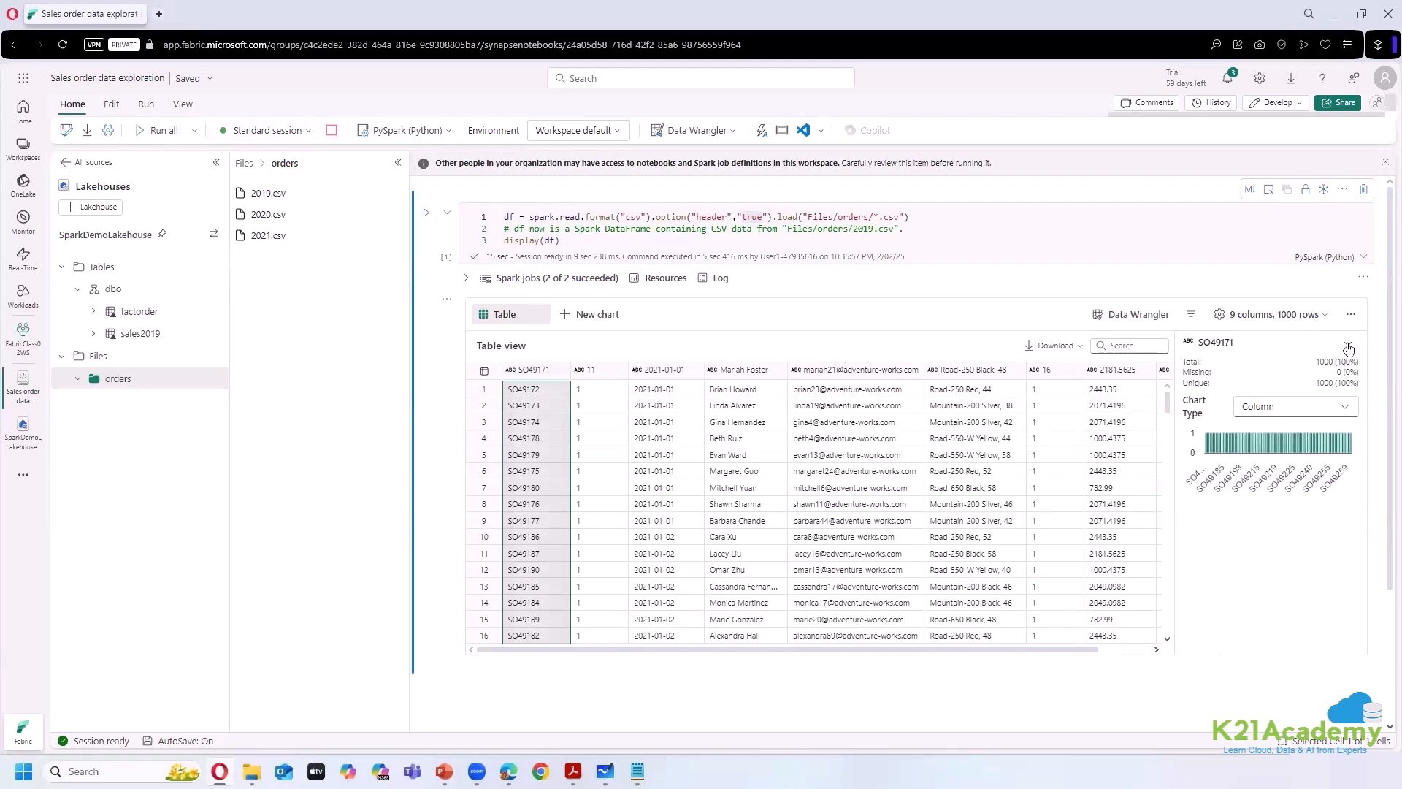
pyautogui.click(1348, 345)
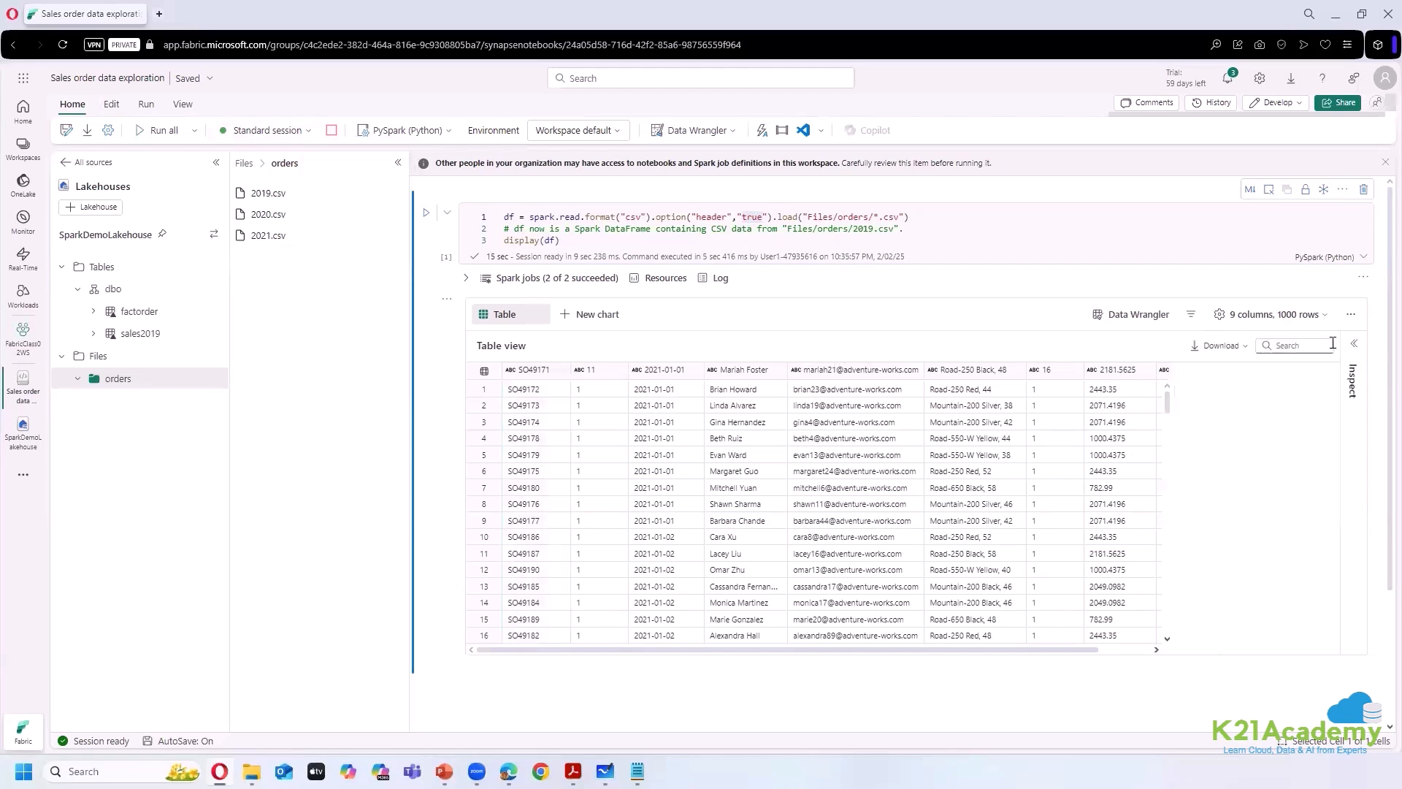
pyautogui.doubleClick(748, 218)
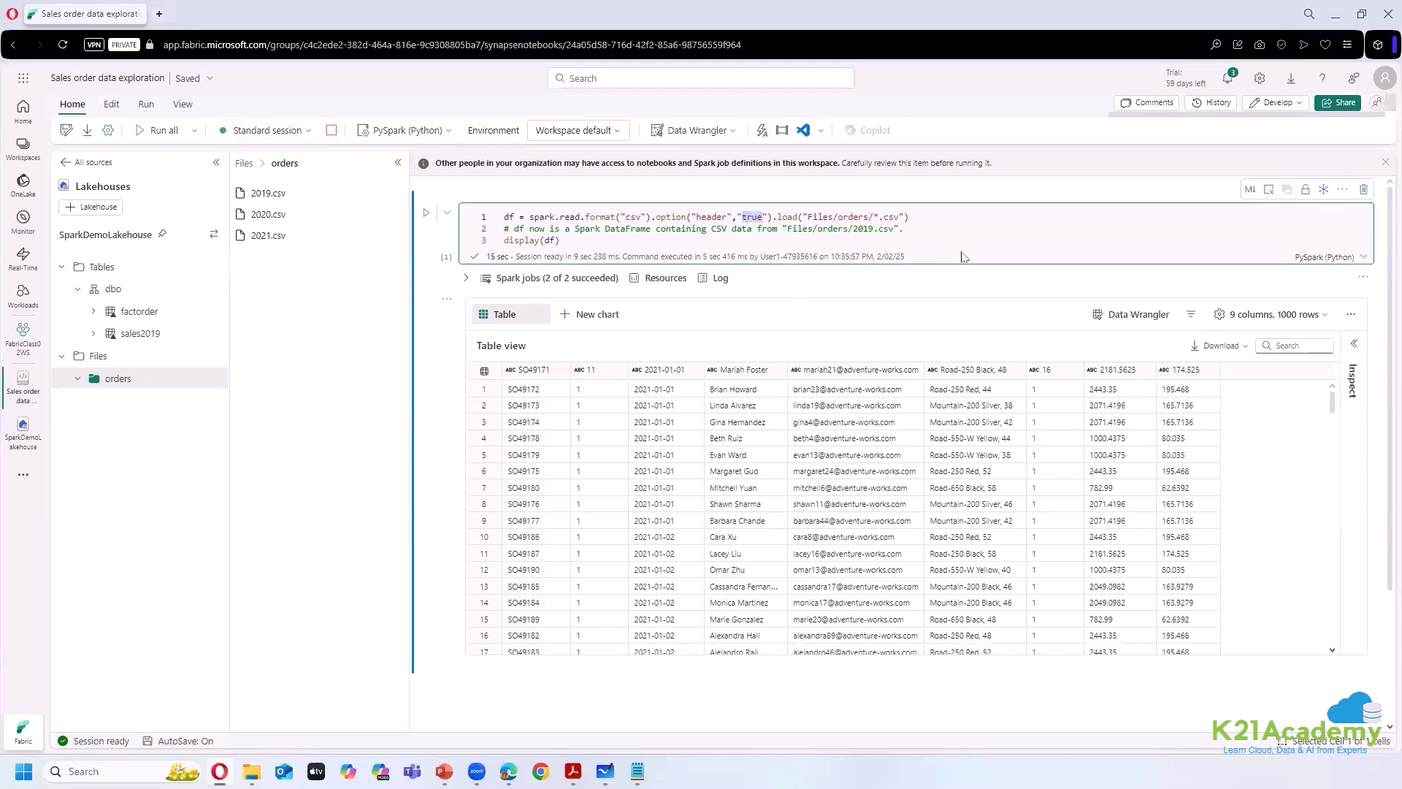
pyautogui.write('false')
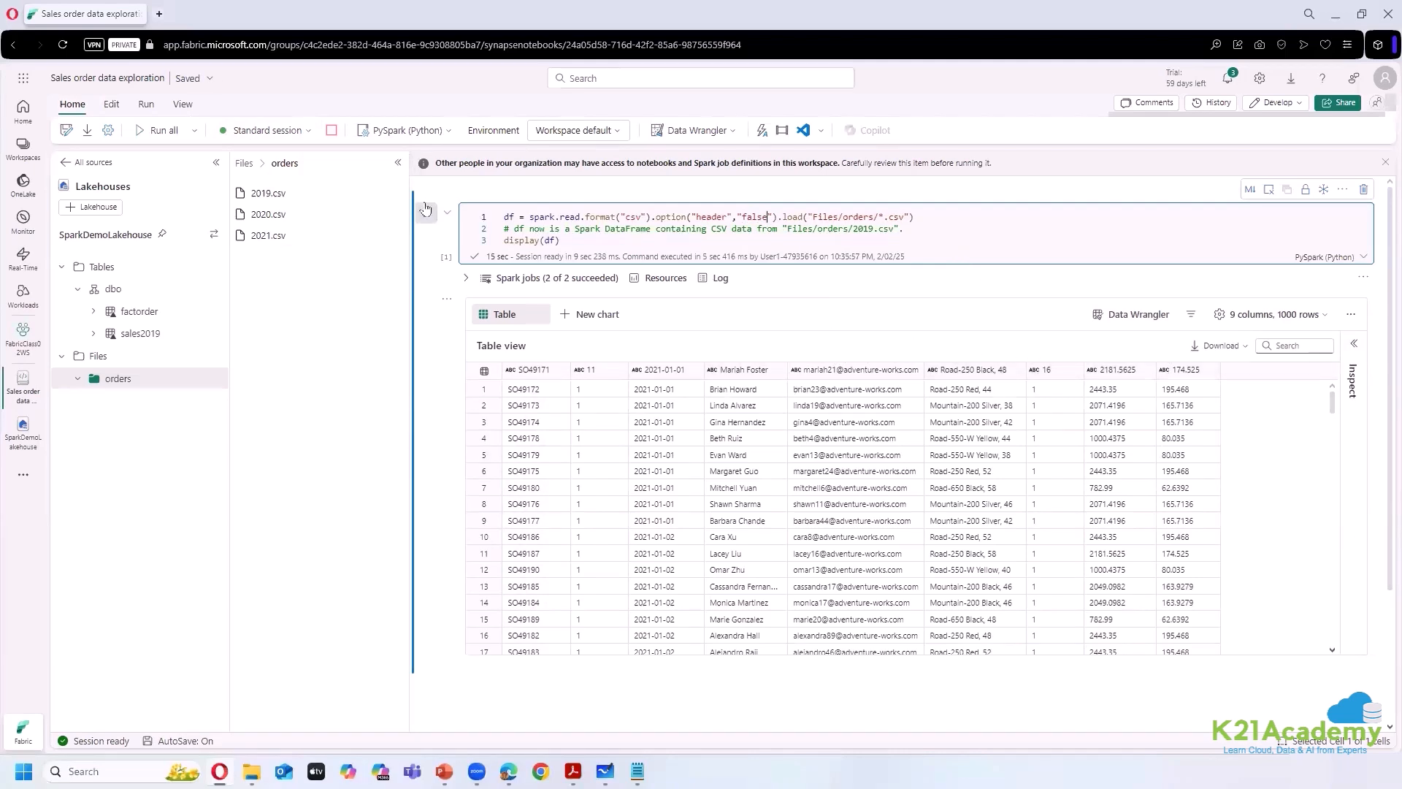
pyautogui.hotkey('ctrl', 'Return')
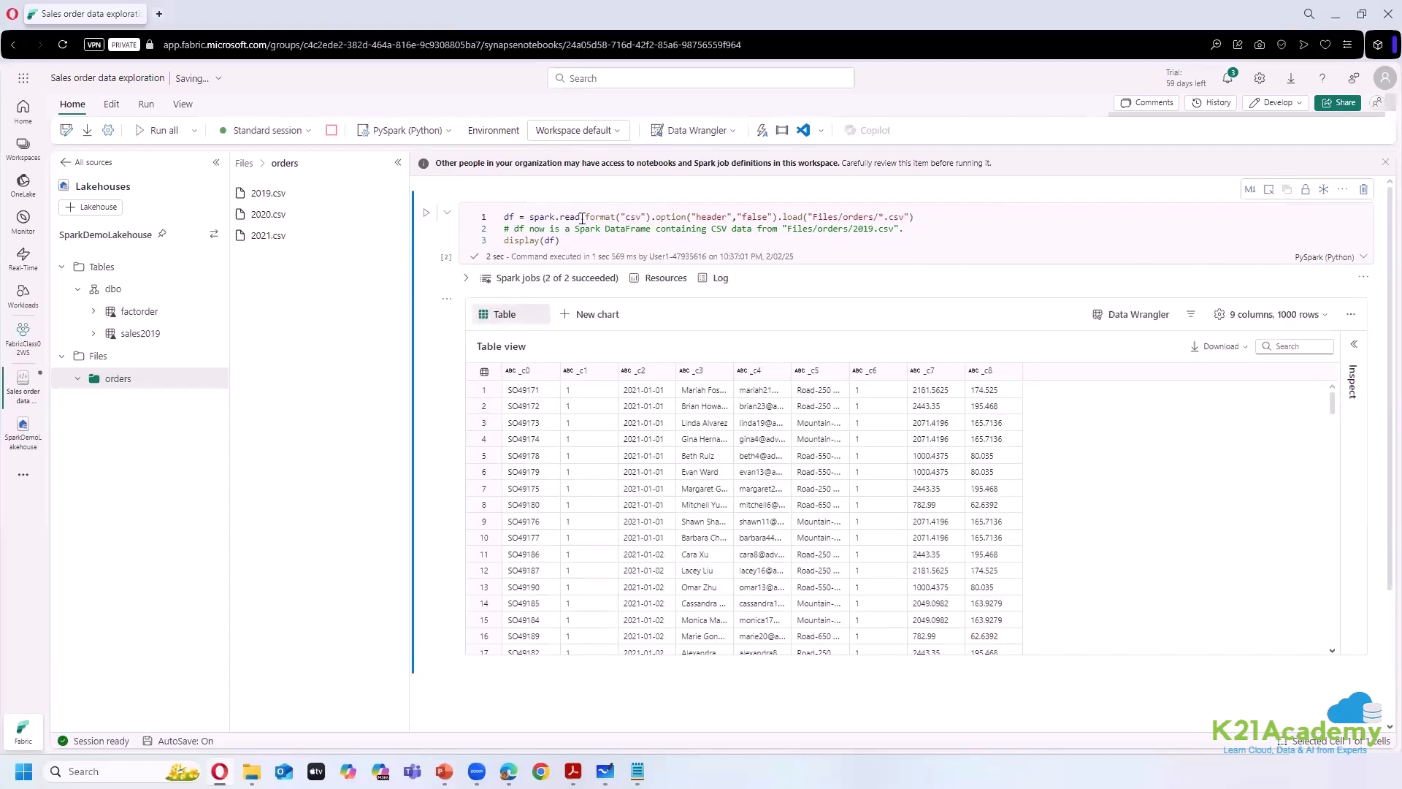
# - Examine the spark.read, format and load parts of the first code line
pyautogui.moveTo(581, 218); pyautogui.dragTo(532, 216)
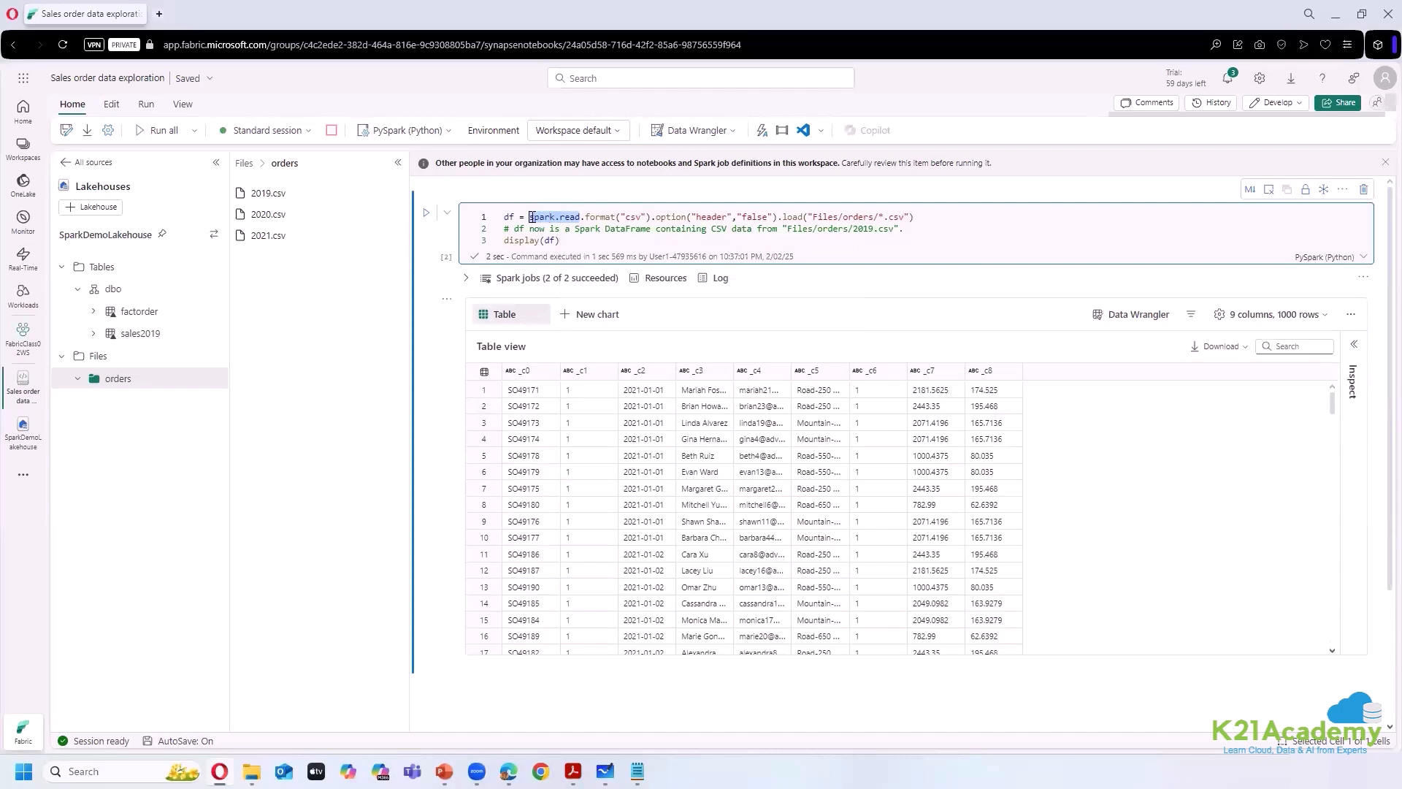
pyautogui.click(687, 229)
pyautogui.moveTo(531, 217); pyautogui.dragTo(582, 217)
pyautogui.doubleClick(543, 218)
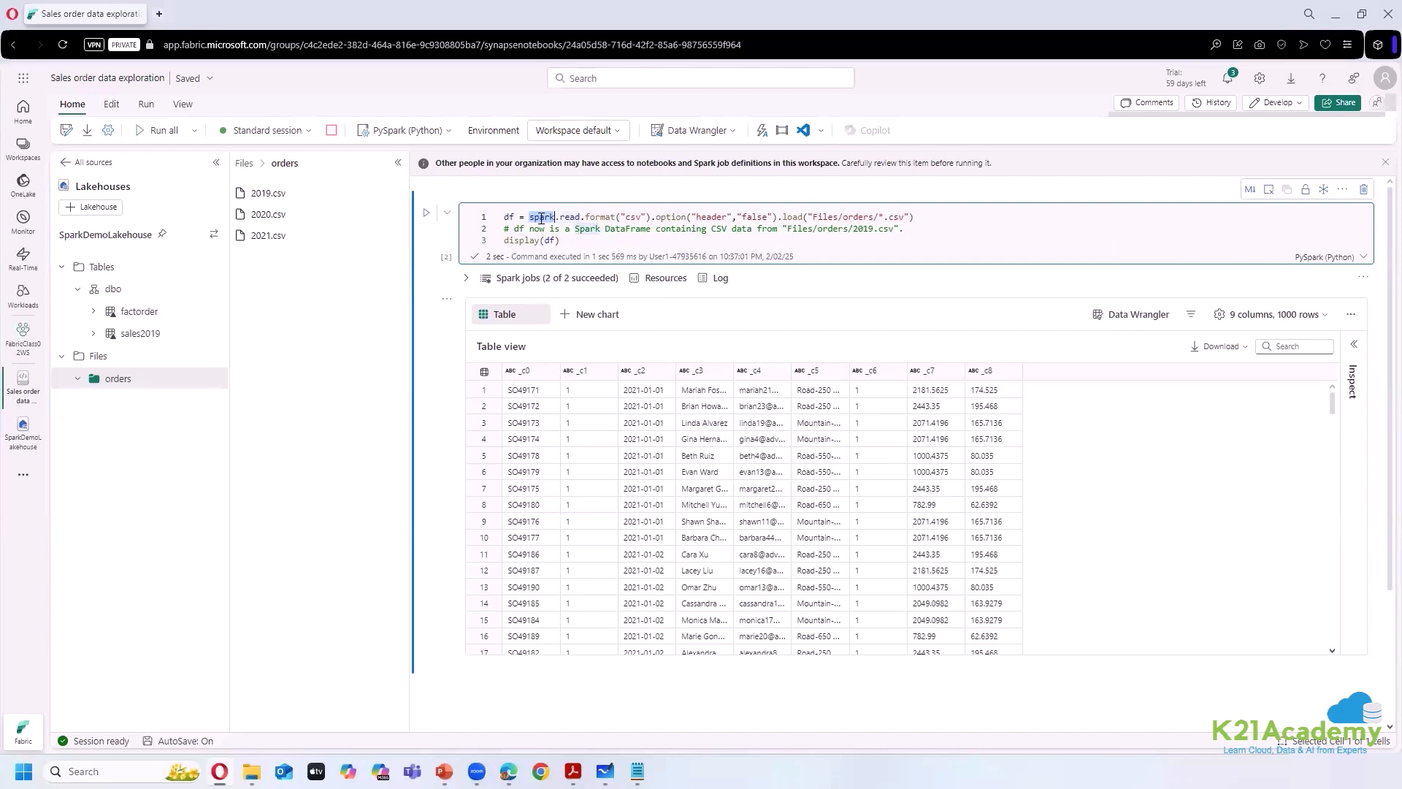
pyautogui.keyDown('shift'); pyautogui.click(582, 217); pyautogui.keyUp('shift')
pyautogui.moveTo(530, 217); pyautogui.dragTo(590, 217)
pyautogui.doubleClick(597, 218)
pyautogui.moveTo(803, 218); pyautogui.dragTo(772, 218)
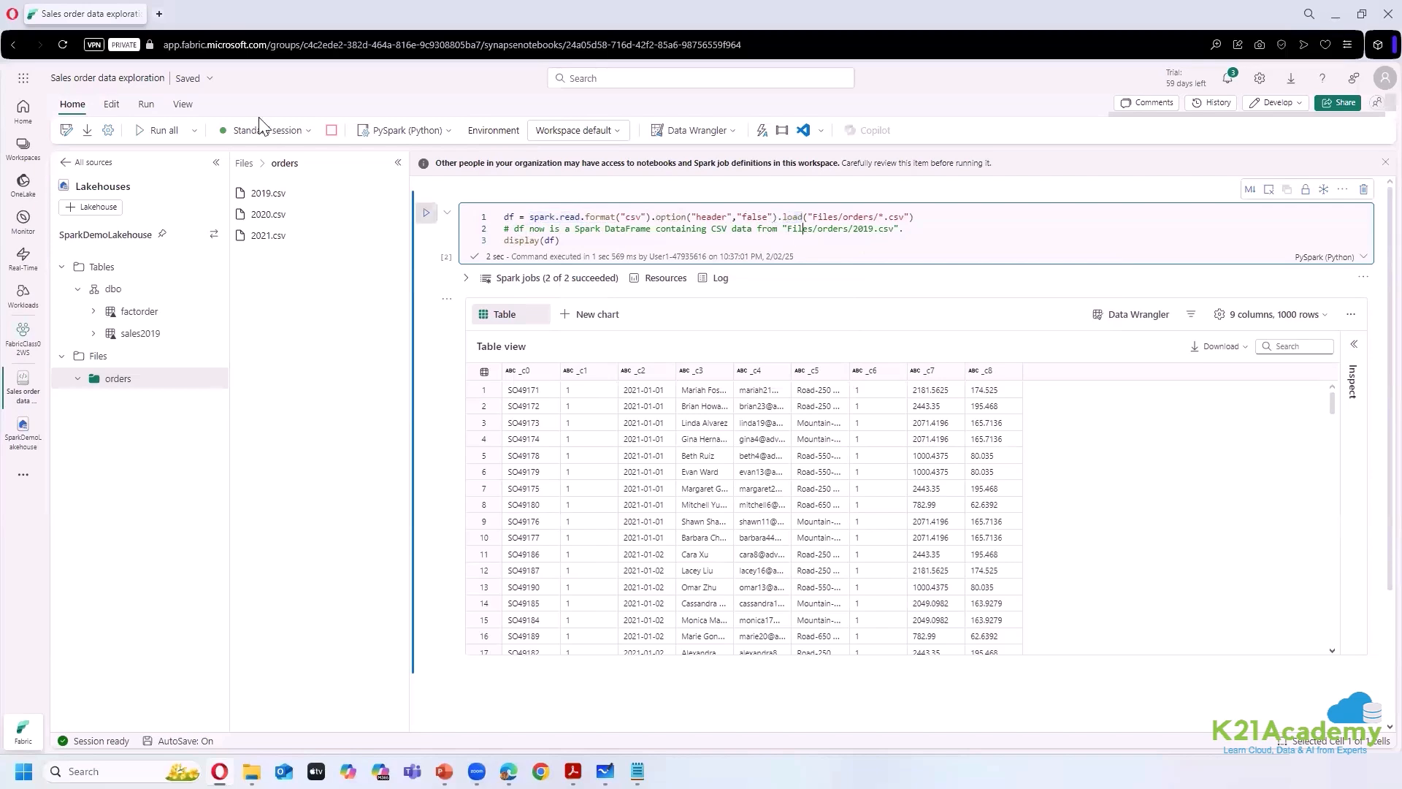
# - Search the web for "spark documentation" in a new browser tab and open the latest Apache Spark documentation
pyautogui.click(159, 16)
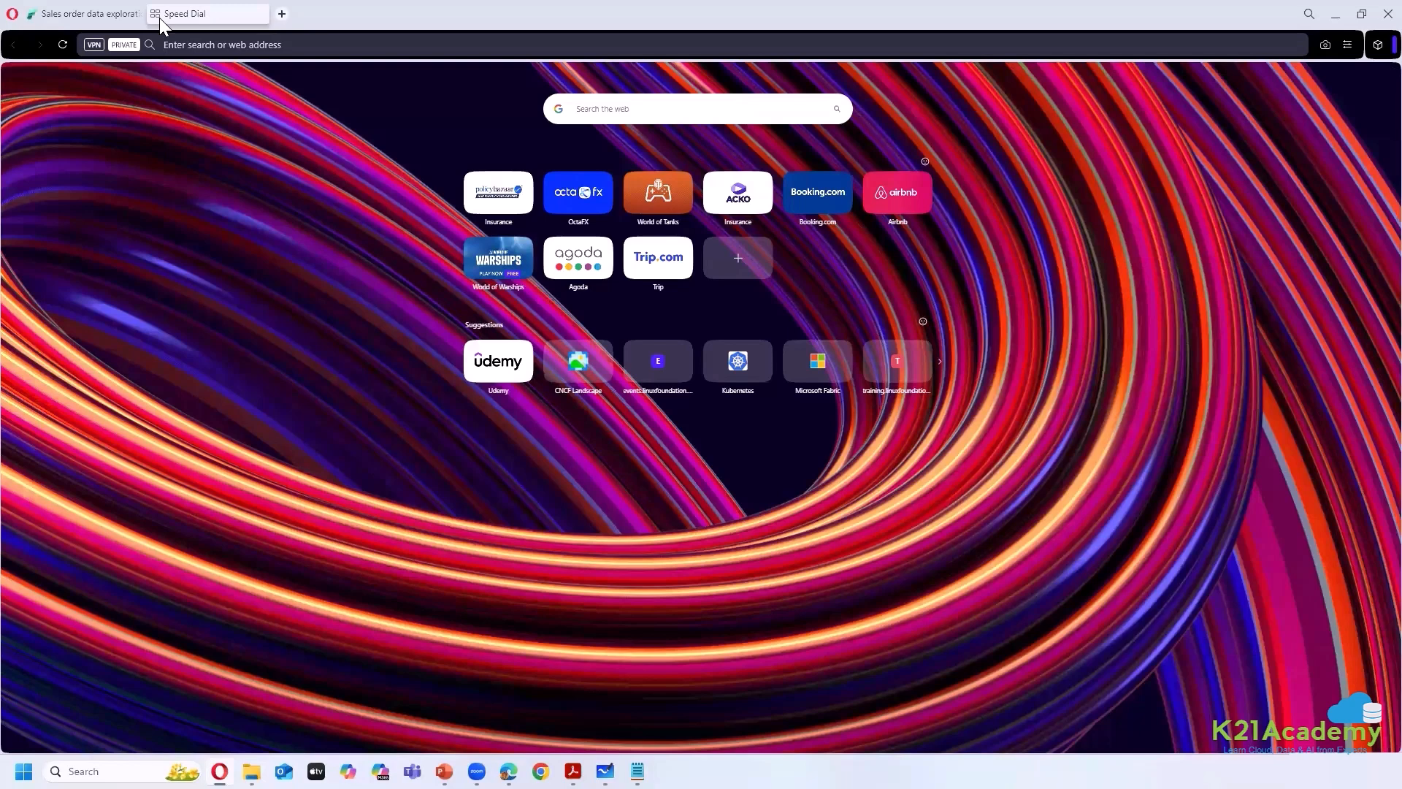
pyautogui.write('spark d')
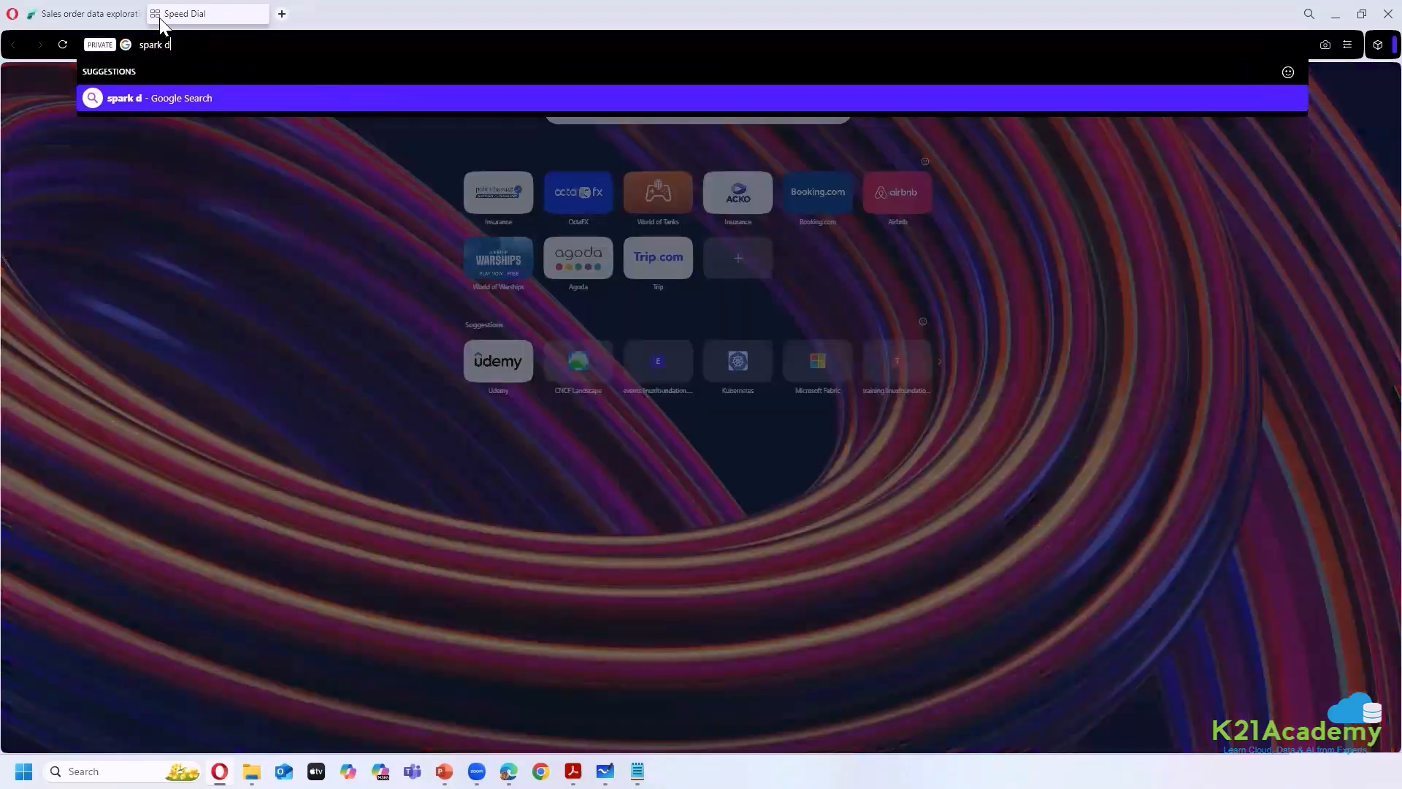
pyautogui.write('ocumentation')
pyautogui.press('Return')
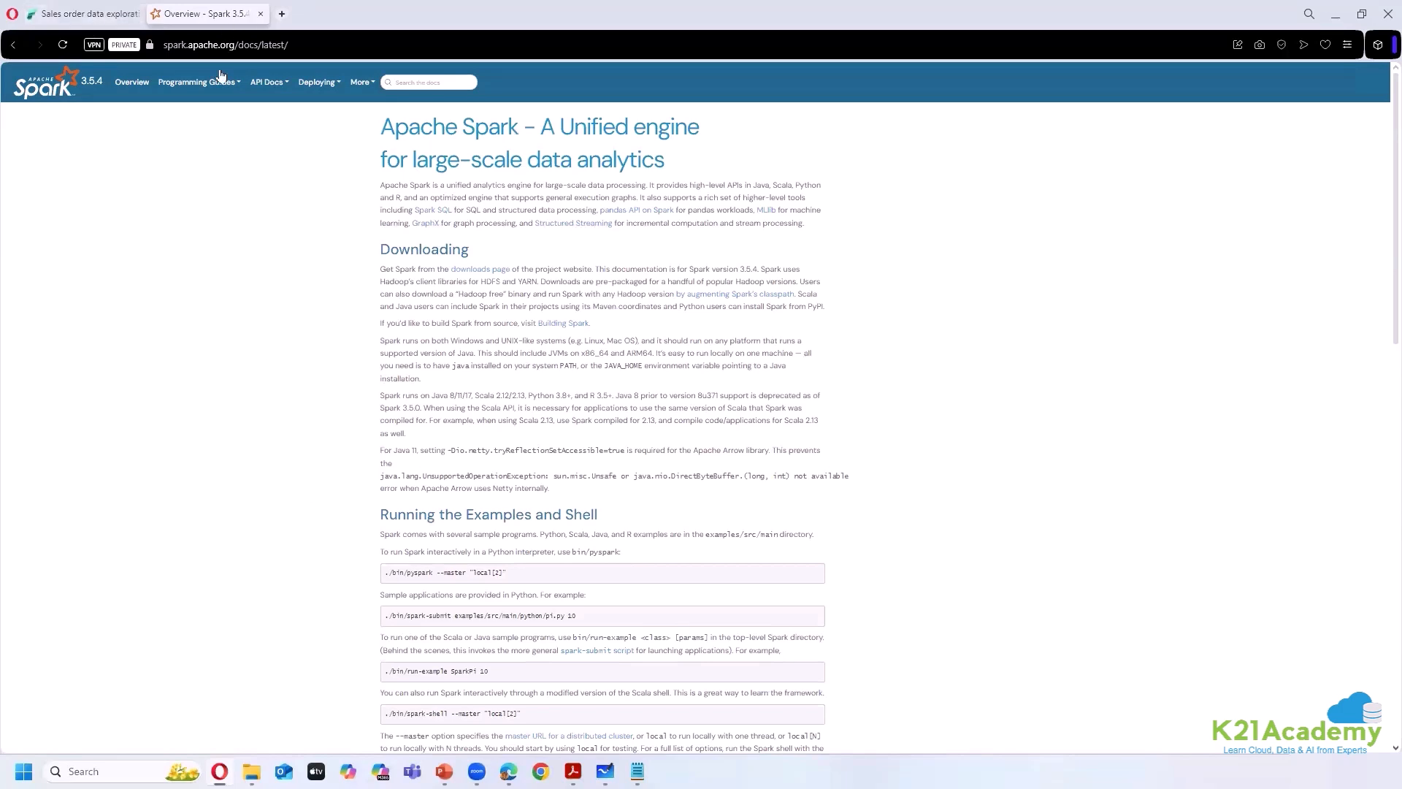
# - Open the Python API docs, enlarge the page and go to the PySpark API Reference
pyautogui.moveTo(269, 82)
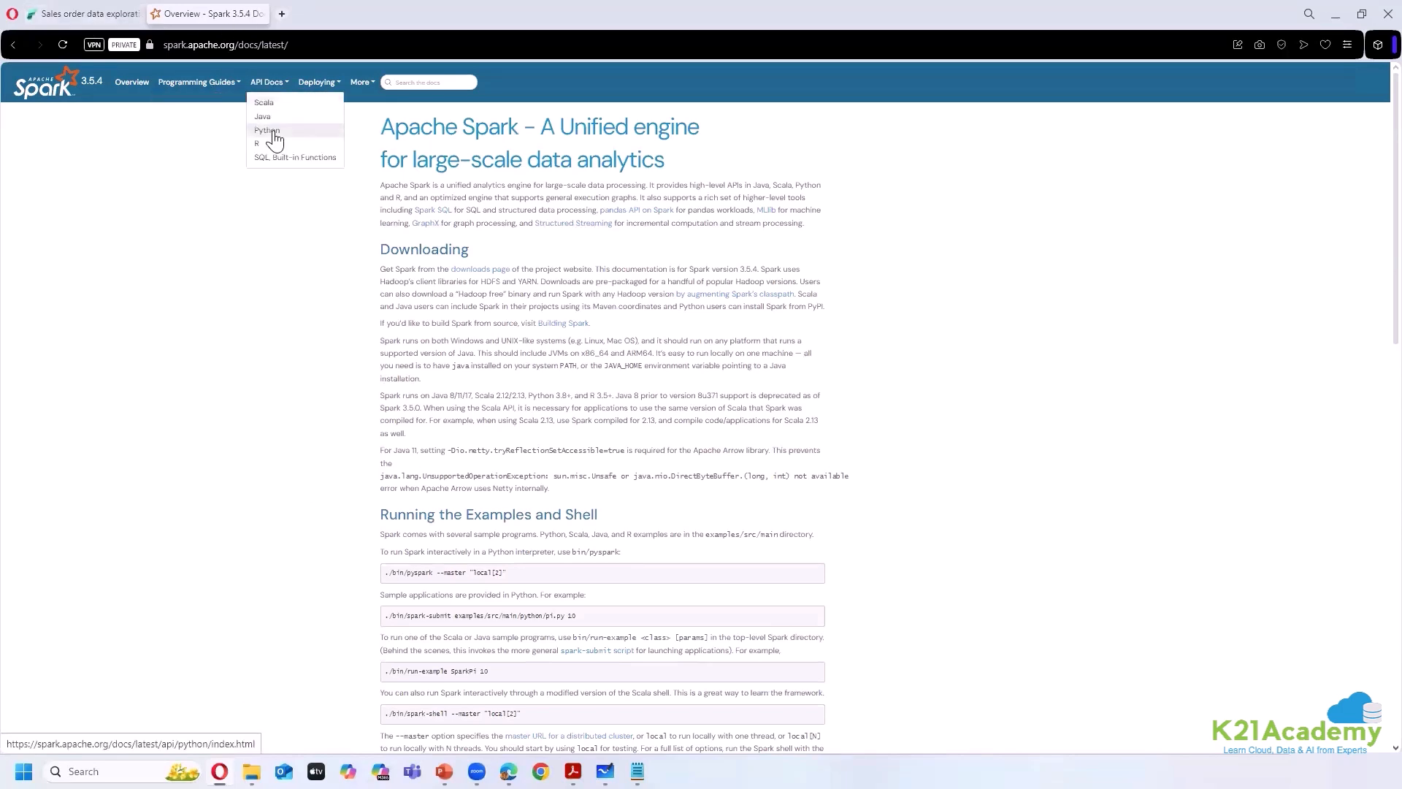
pyautogui.click(270, 133)
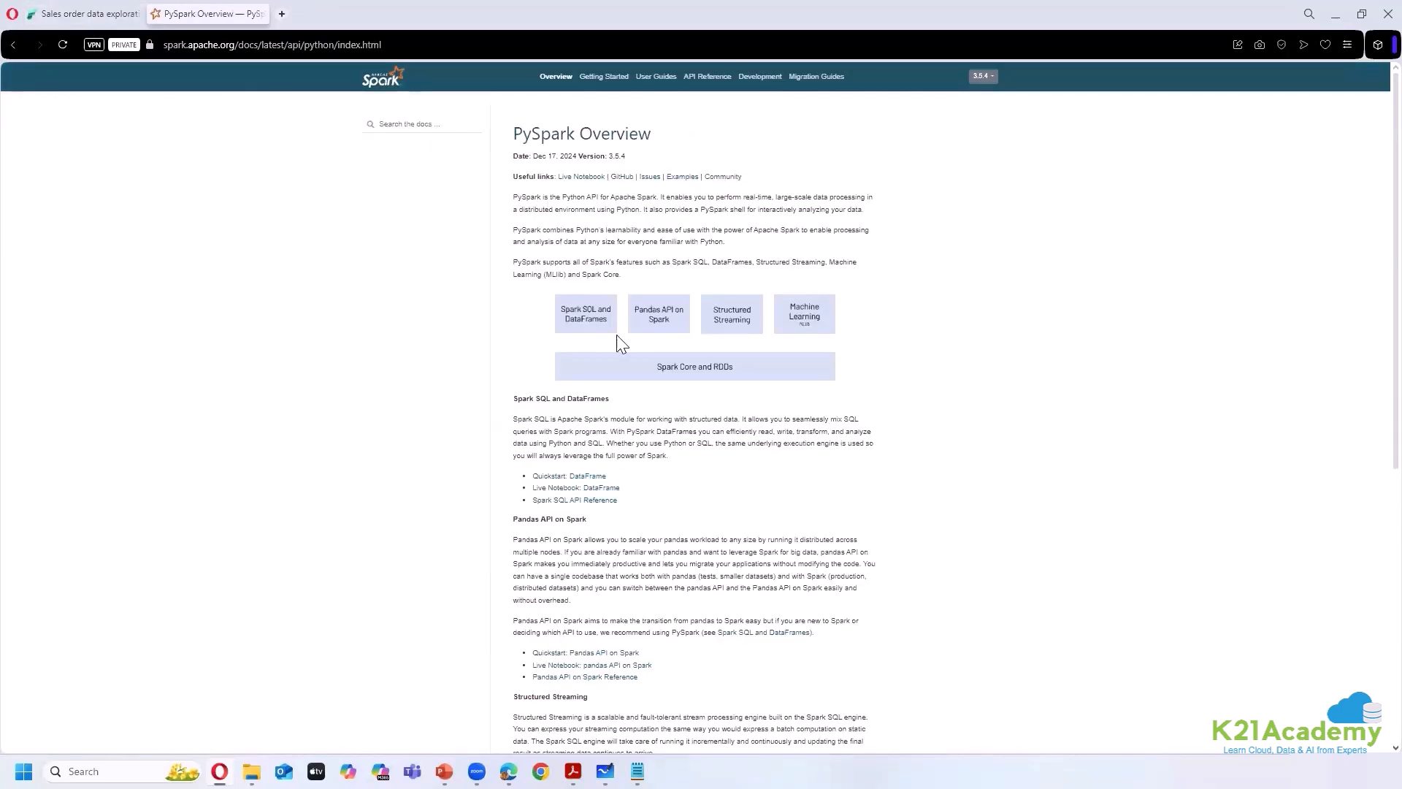
pyautogui.scroll(3, 606, 341)
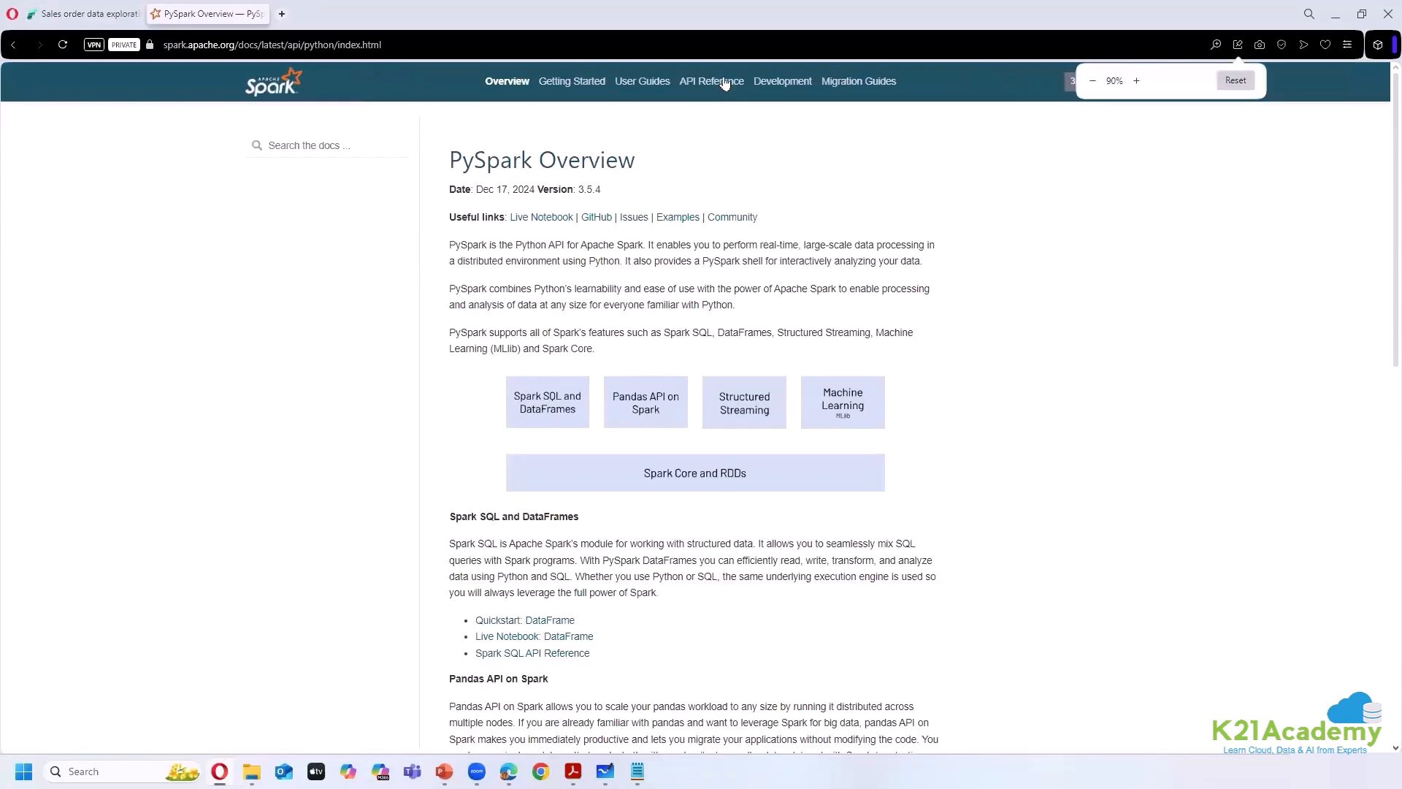
pyautogui.click(724, 81)
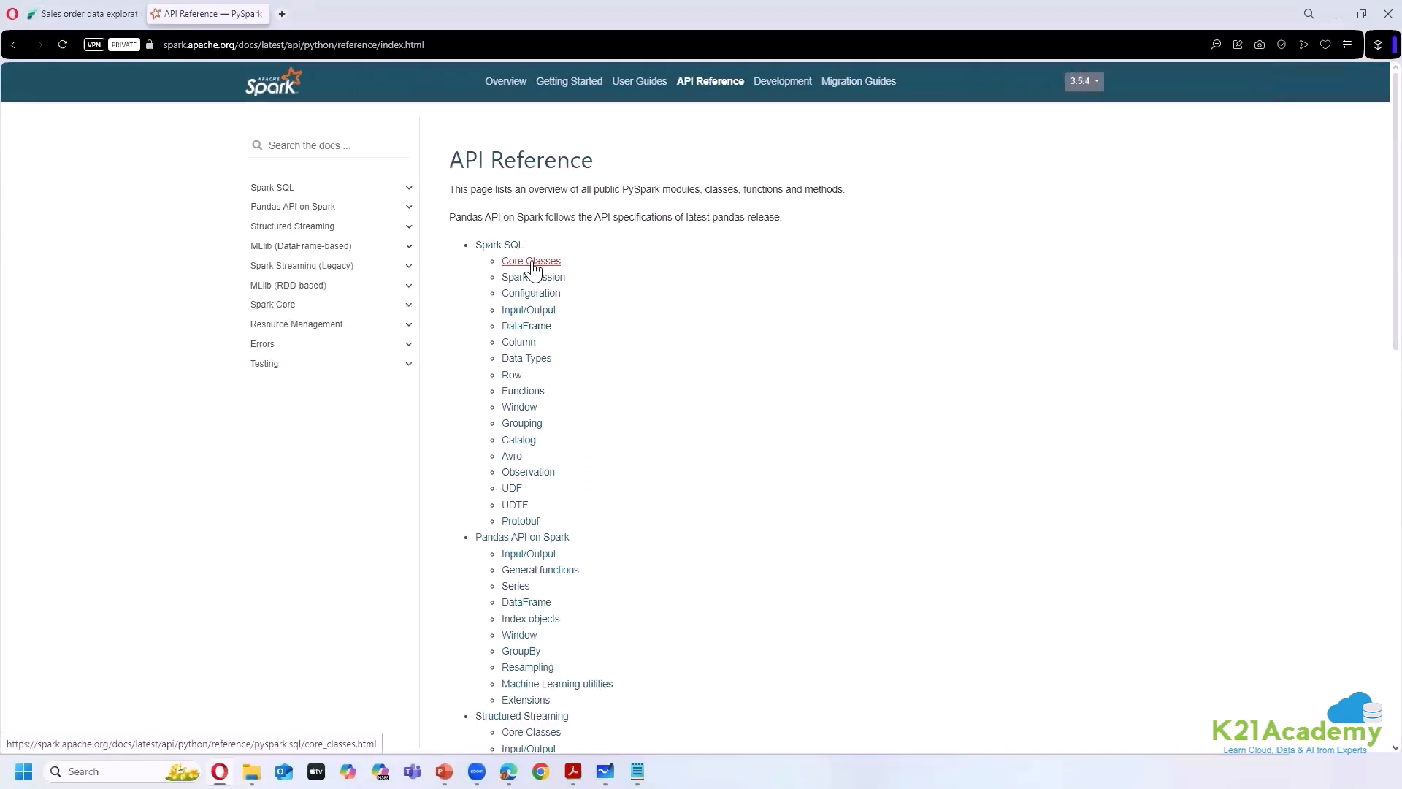
# - Open the SparkSession class page from the Spark SQL core classes
pyautogui.moveTo(475, 245)
pyautogui.mouseDown()
pyautogui.moveTo(495, 245)
pyautogui.moveTo(480, 245)
pyautogui.mouseUp()
pyautogui.click(534, 263)
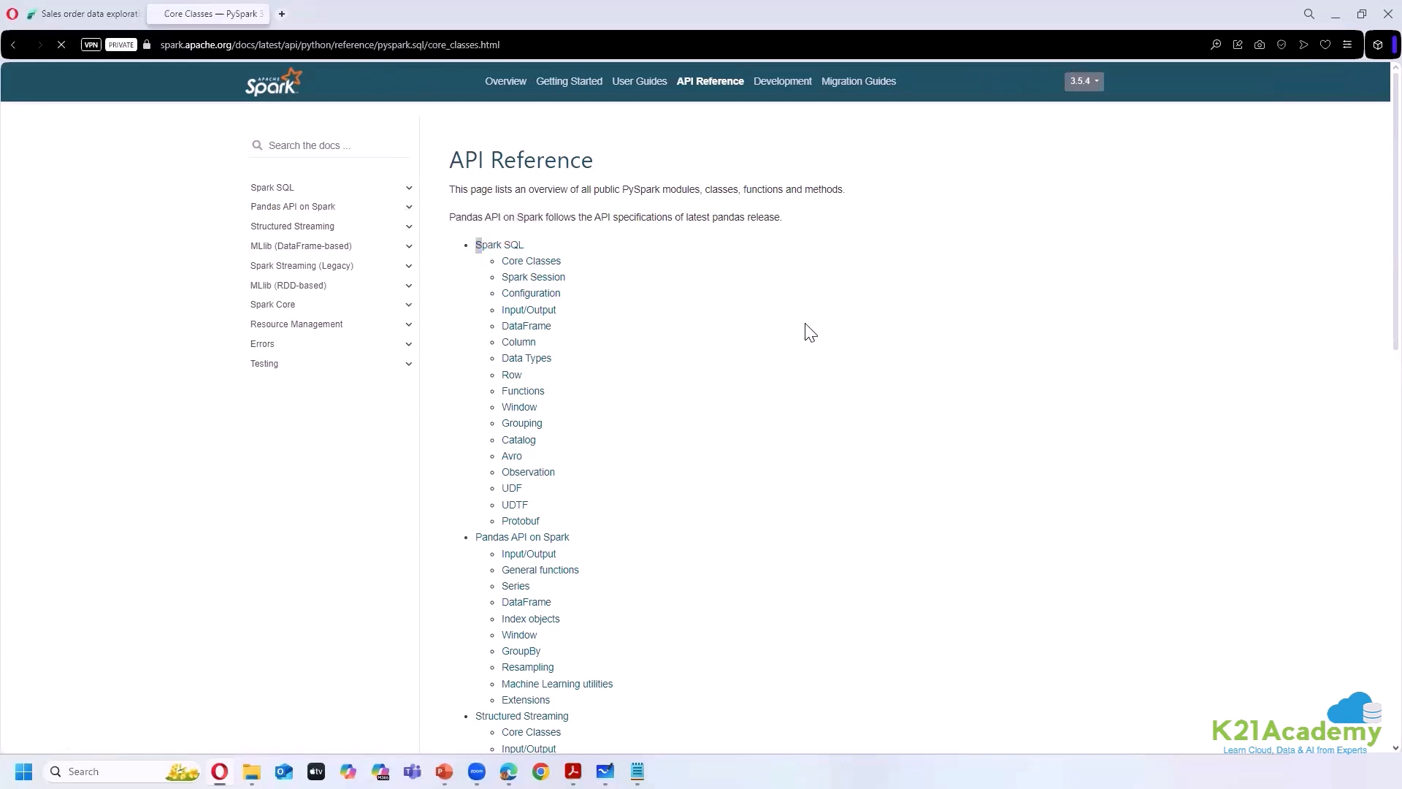
pyautogui.click(484, 197)
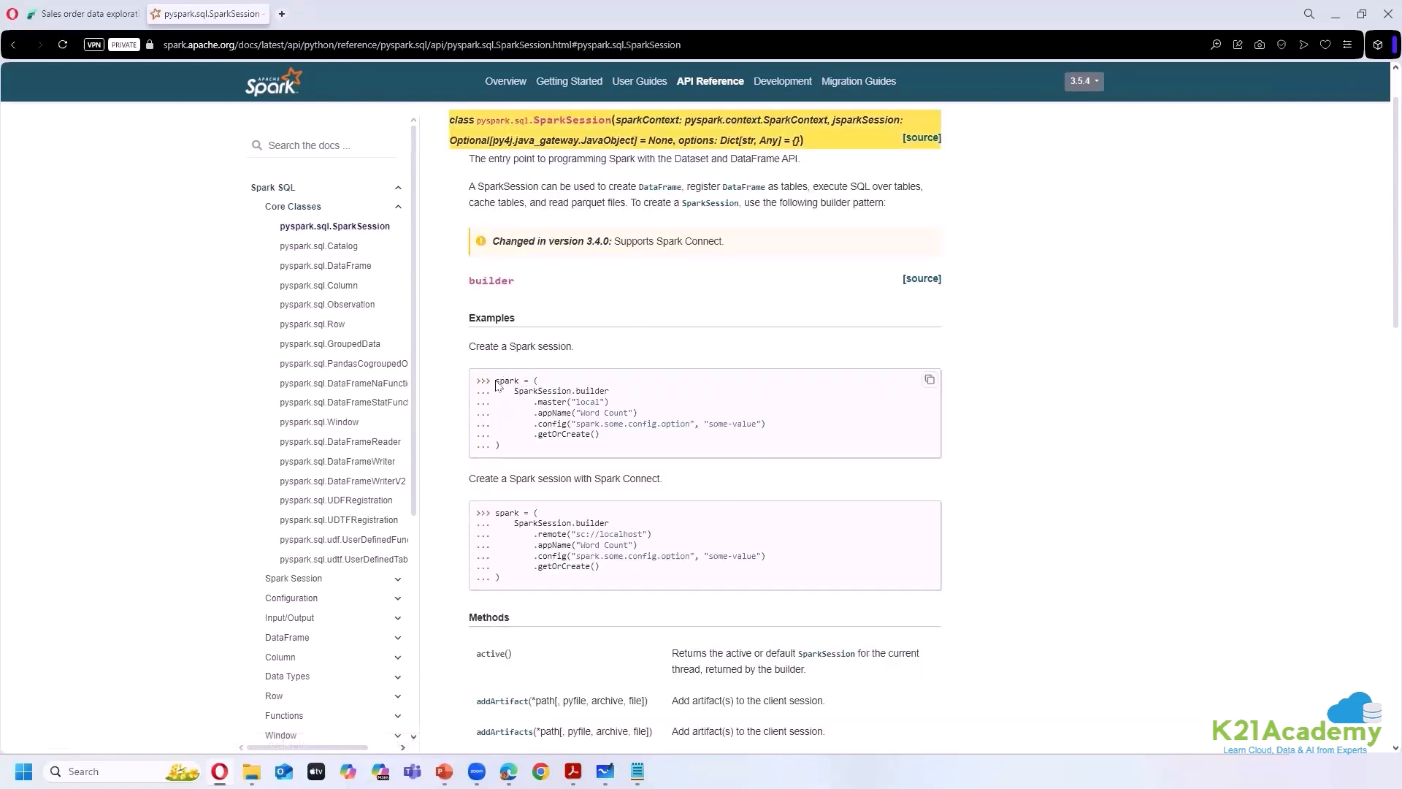
# - Examine the SparkSession builder example, its methods and the read entry among its attributes
pyautogui.moveTo(496, 381); pyautogui.dragTo(531, 383)
pyautogui.scroll(-2, 523, 412)
pyautogui.scroll(-13, 523, 412)
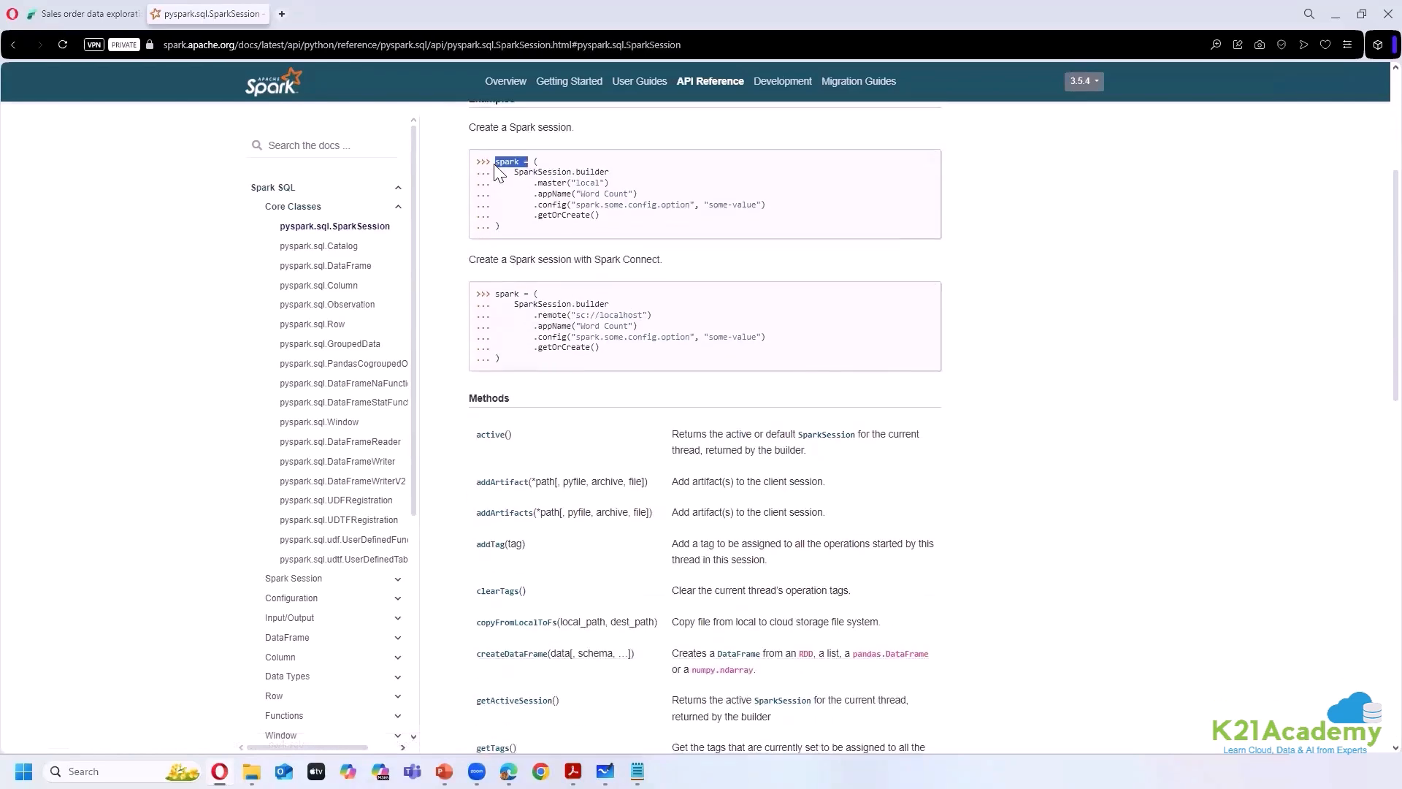
pyautogui.scroll(-2, 532, 422)
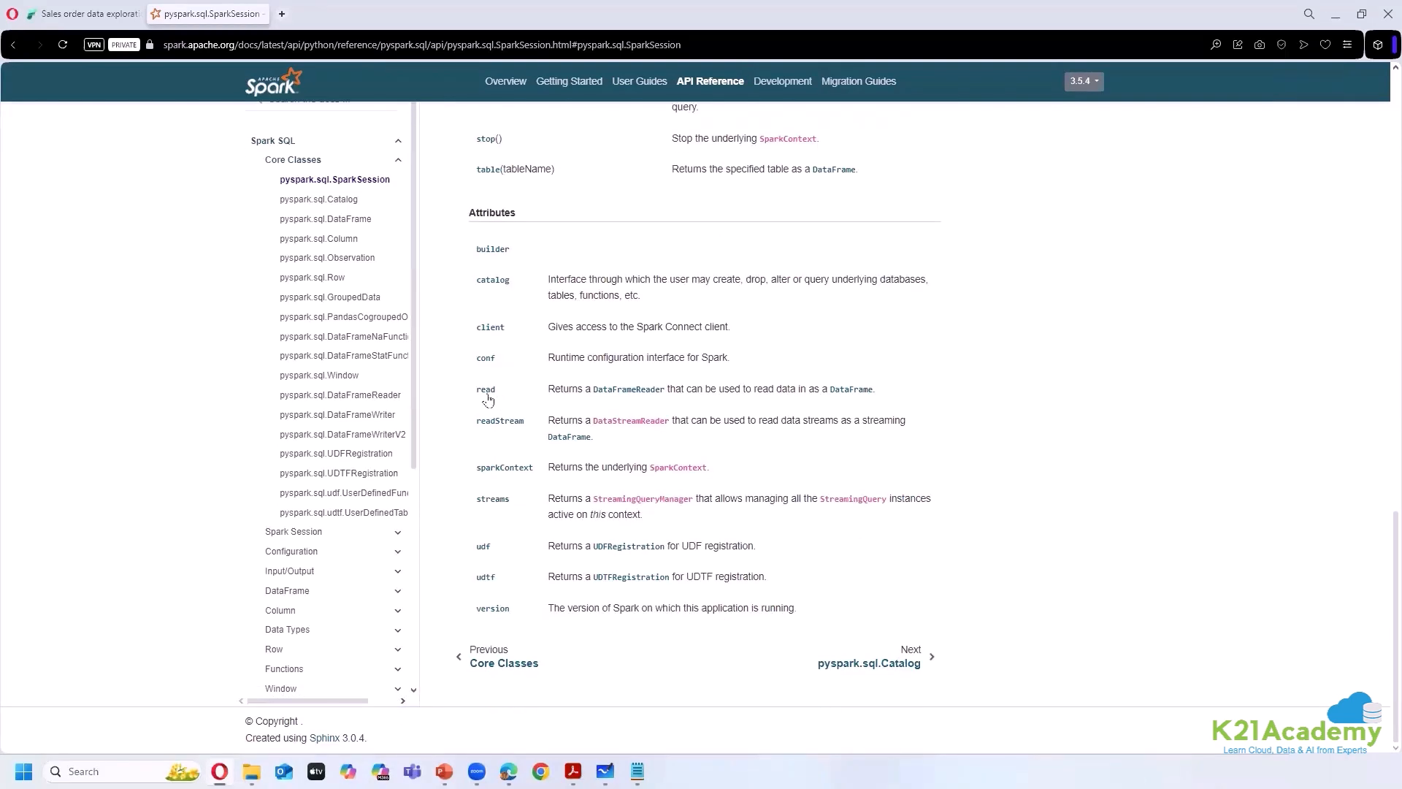
# - Follow the SparkSession read attribute to the DataFrameReader class and open the documentation of its load method
pyautogui.click(486, 392)
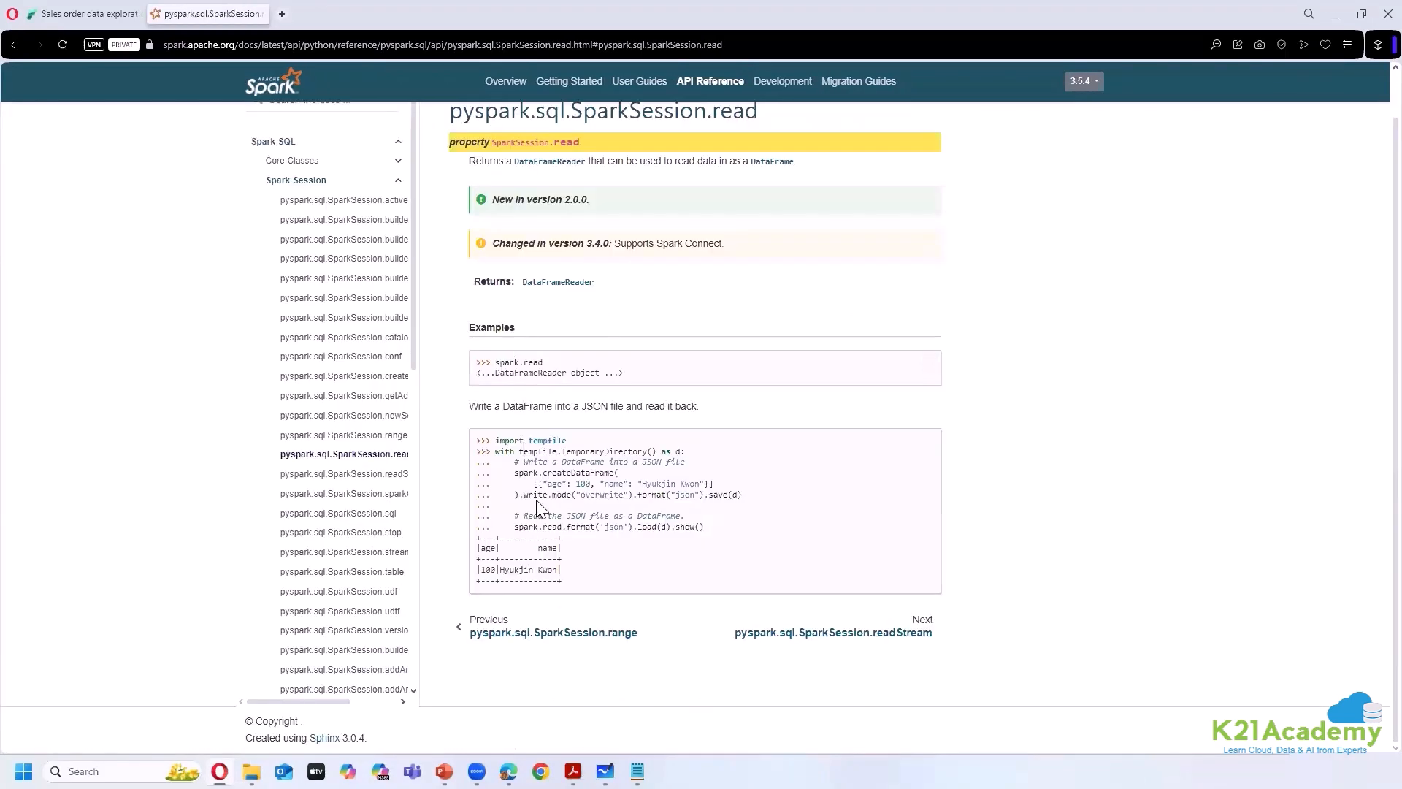
pyautogui.click(546, 166)
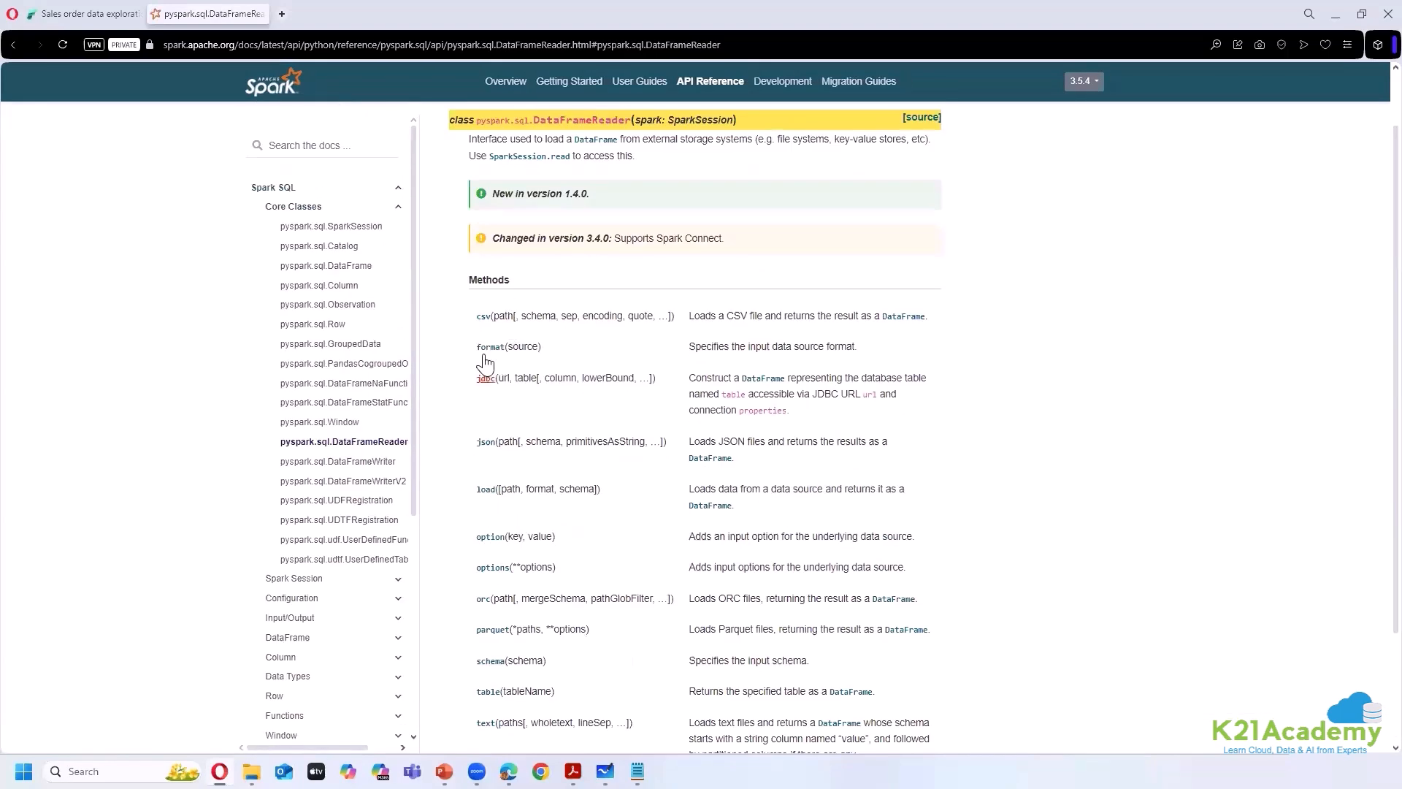
pyautogui.scroll(-2, 484, 346)
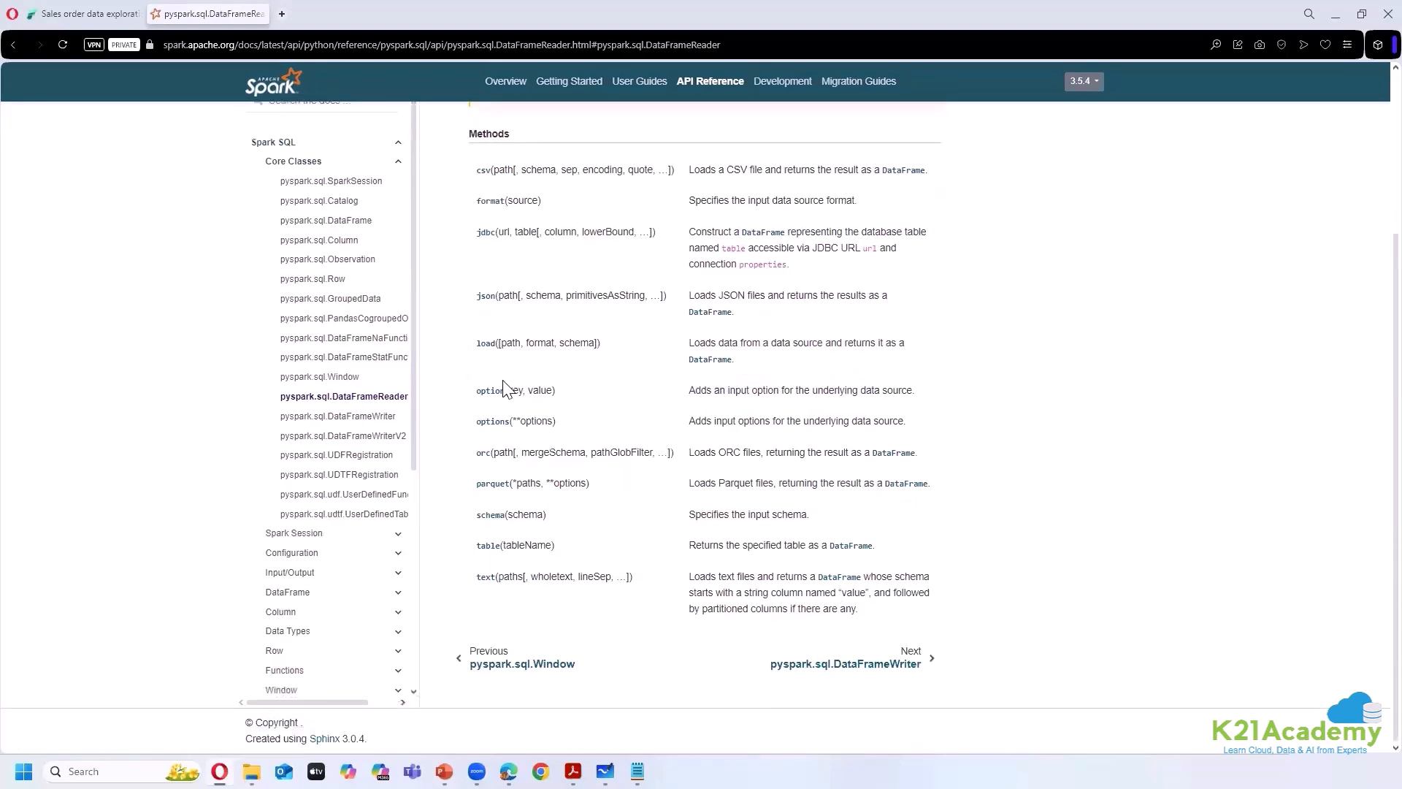
pyautogui.click(487, 342)
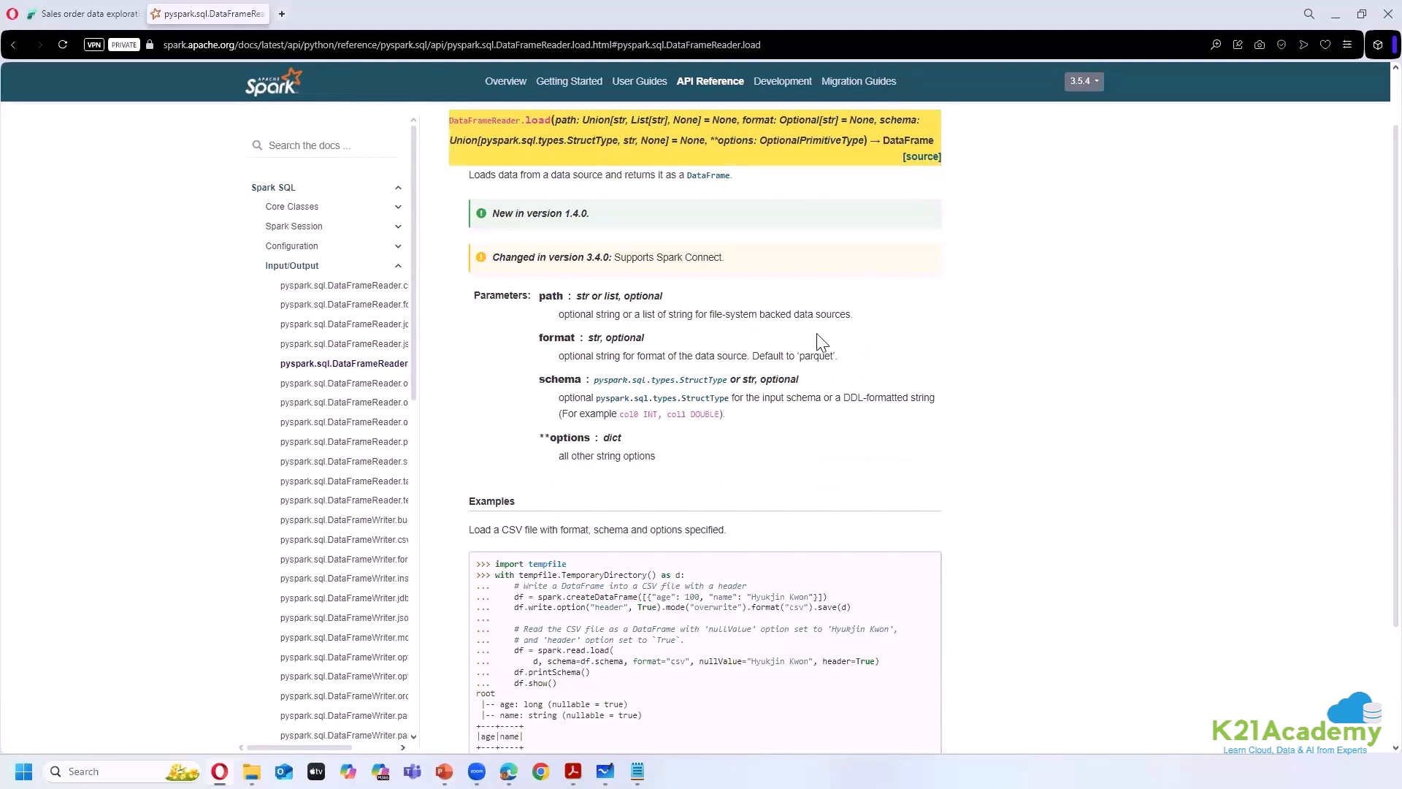
# - Examine the path, format, schema and options parameters of DataFrameReader.load and its CSV example
pyautogui.scroll(1, 864, 344)
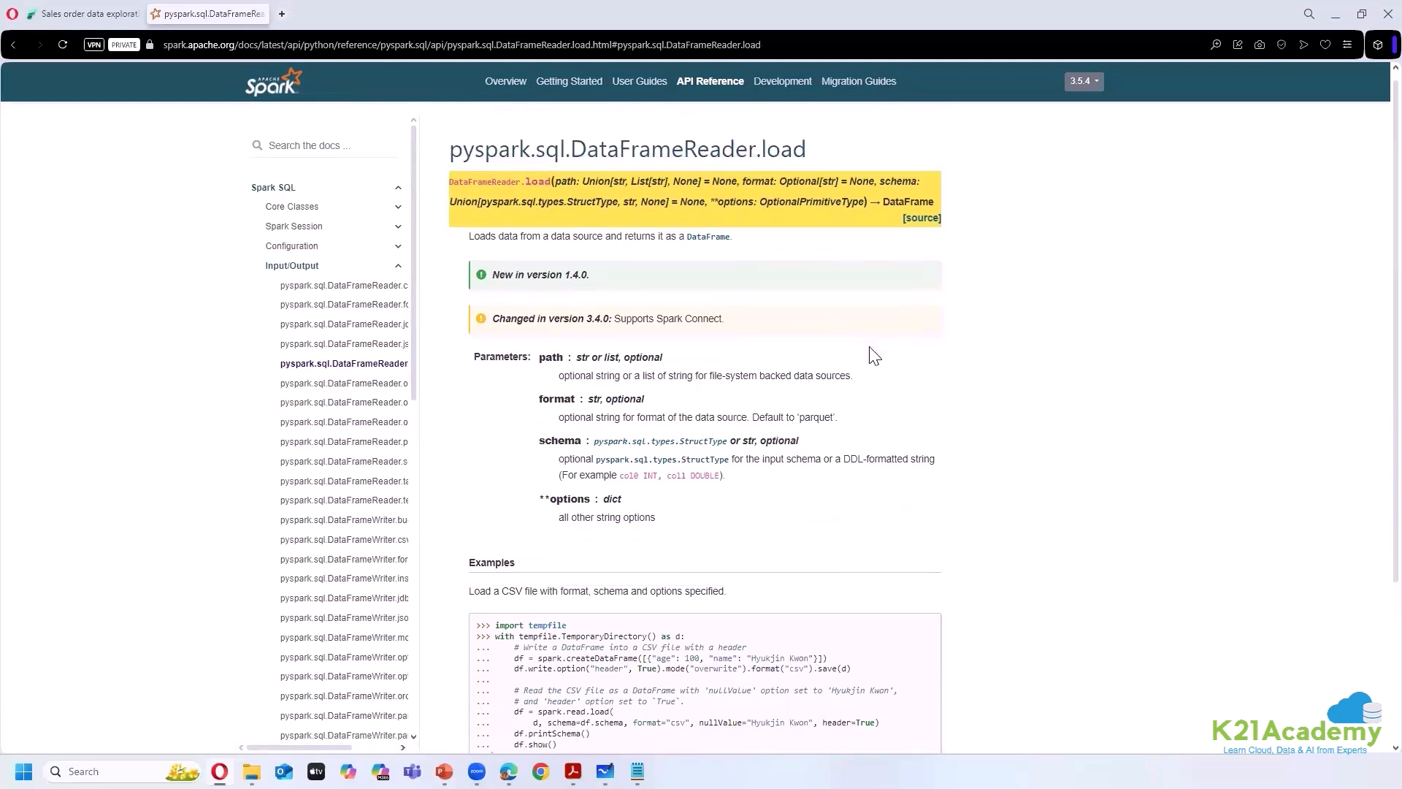
pyautogui.scroll(-3, 869, 351)
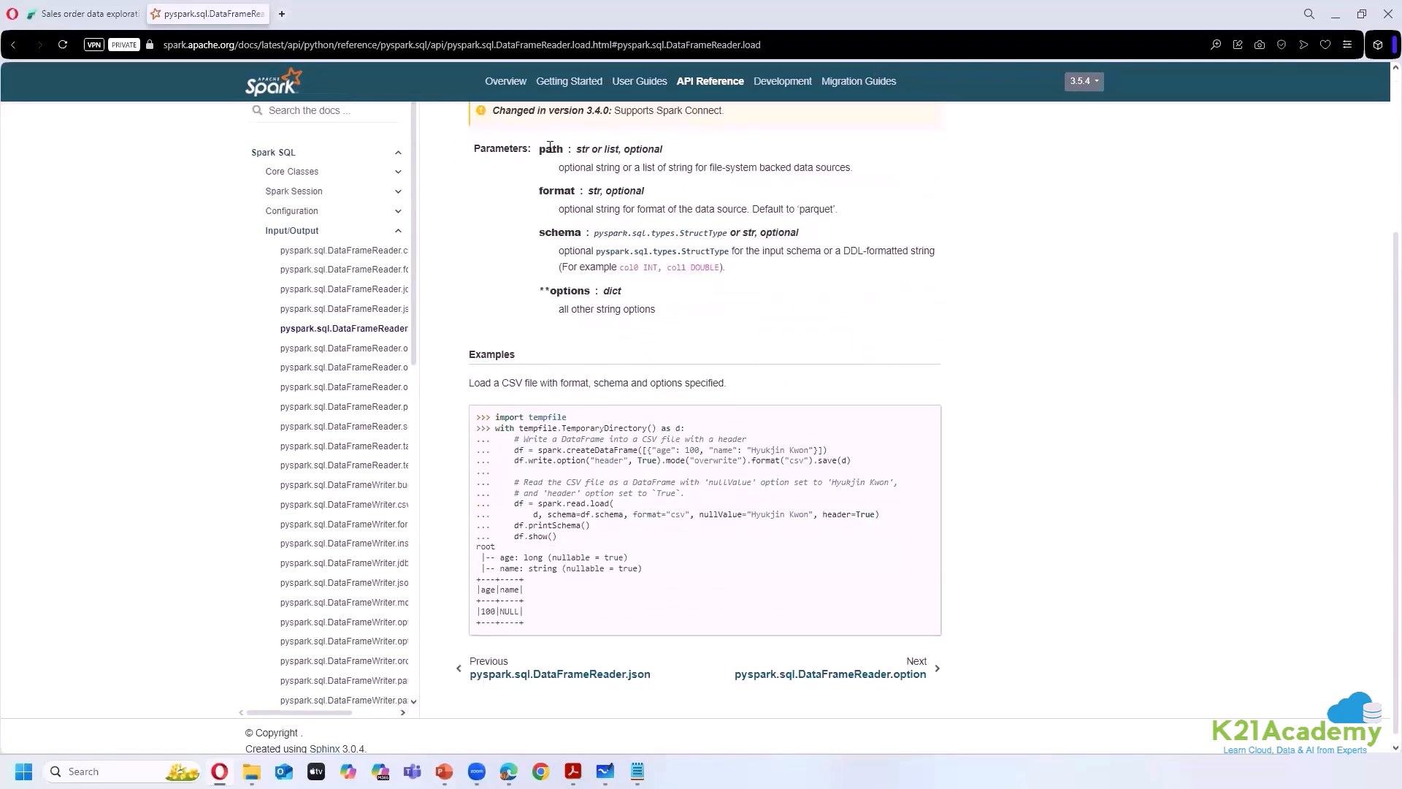
pyautogui.moveTo(550, 148); pyautogui.dragTo(562, 235)
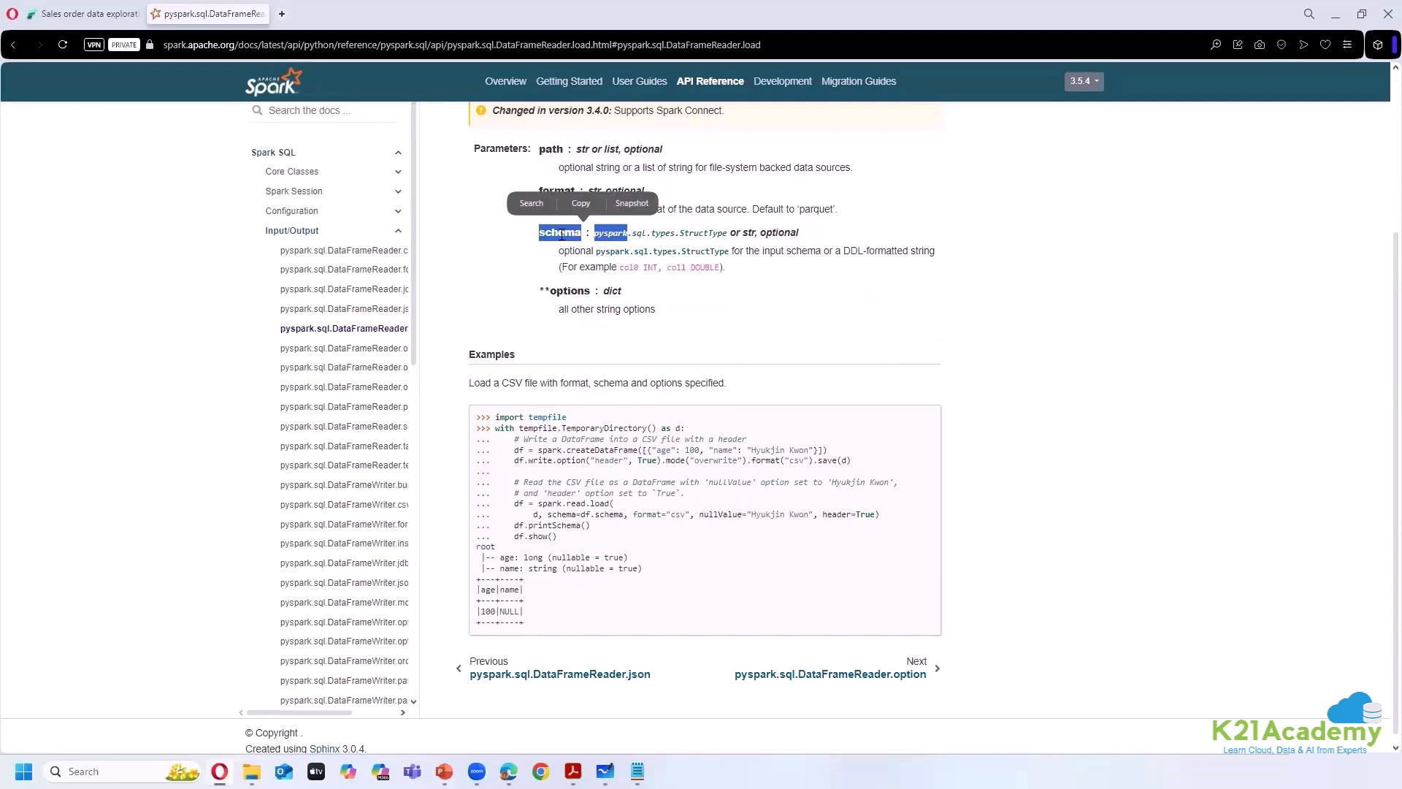
pyautogui.doubleClick(559, 234)
pyautogui.click(909, 252)
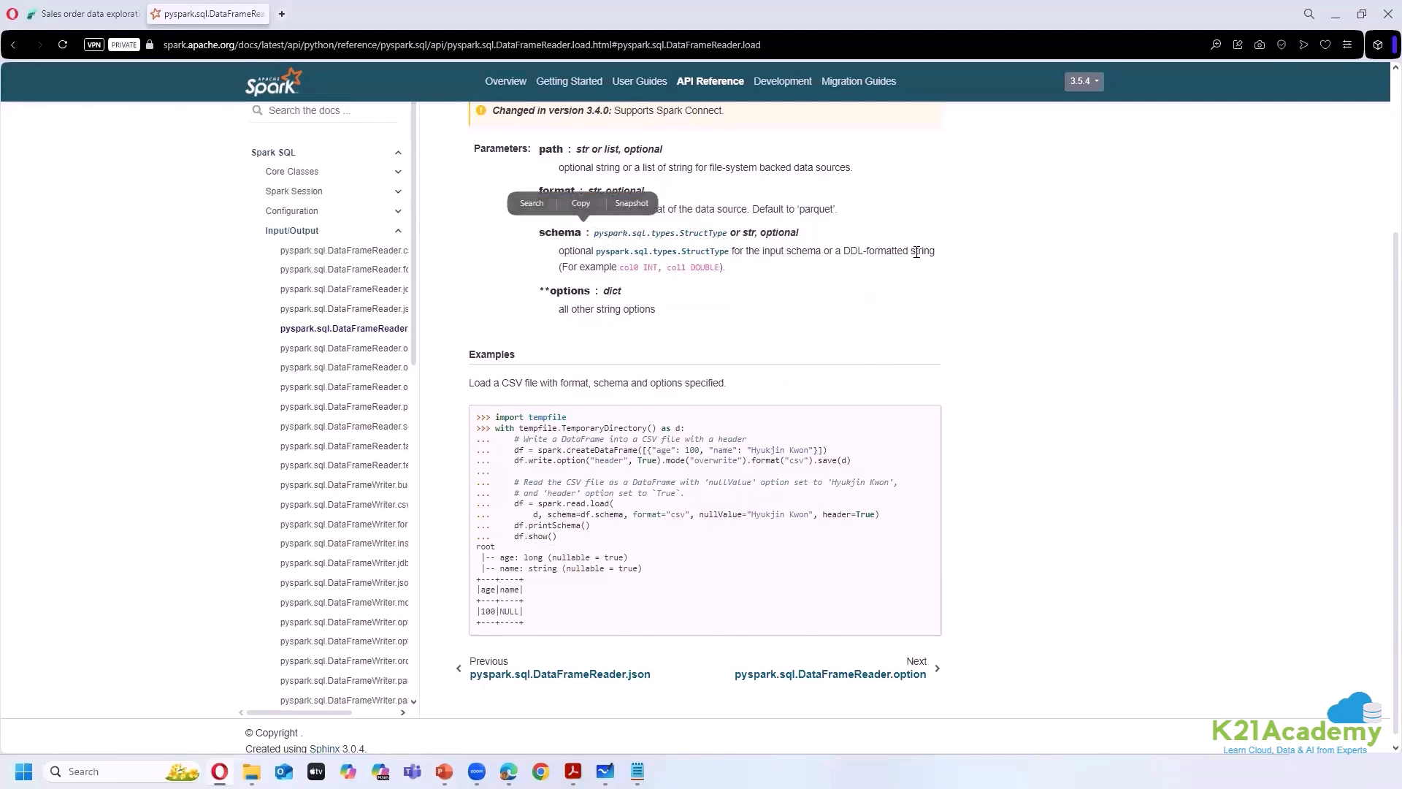
# - Return to the Fabric notebook and review the wildcard CSV load path in the first code cell
pyautogui.click(73, 14)
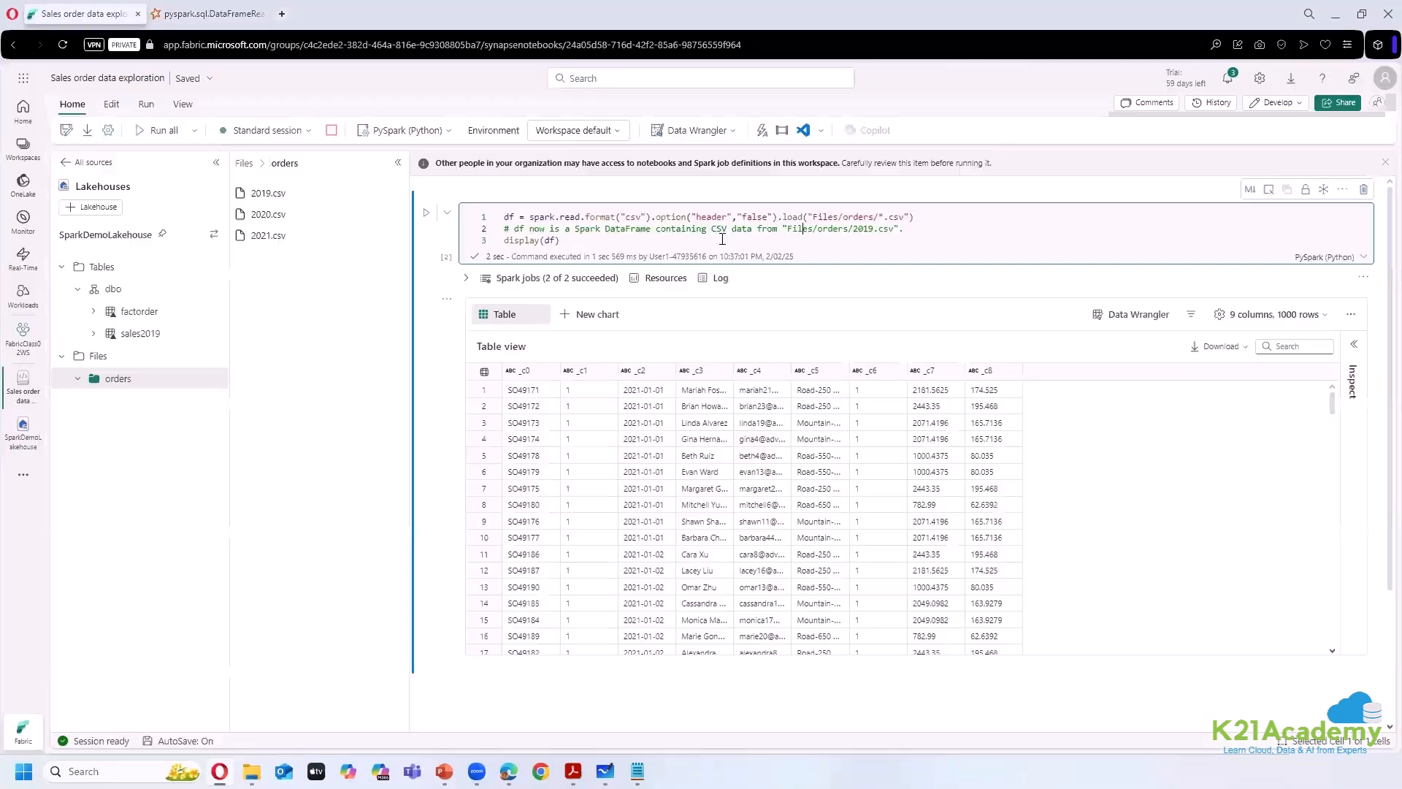
pyautogui.doubleClick(893, 215)
pyautogui.click(1008, 226)
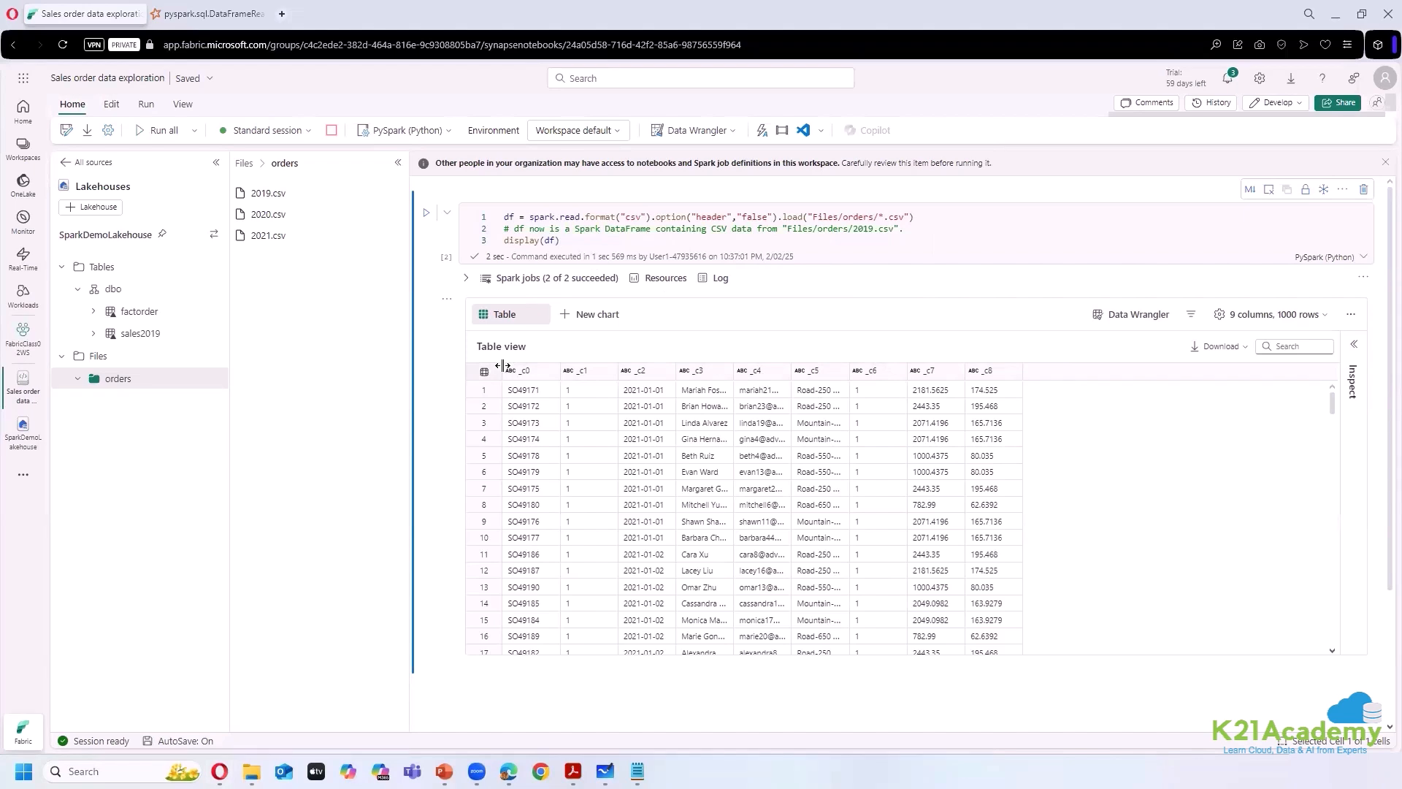
# - Add a Markdown cell with the bold text "Schema On Reading" below the table output, followed by an empty code cell
pyautogui.scroll(-2, 446, 584)
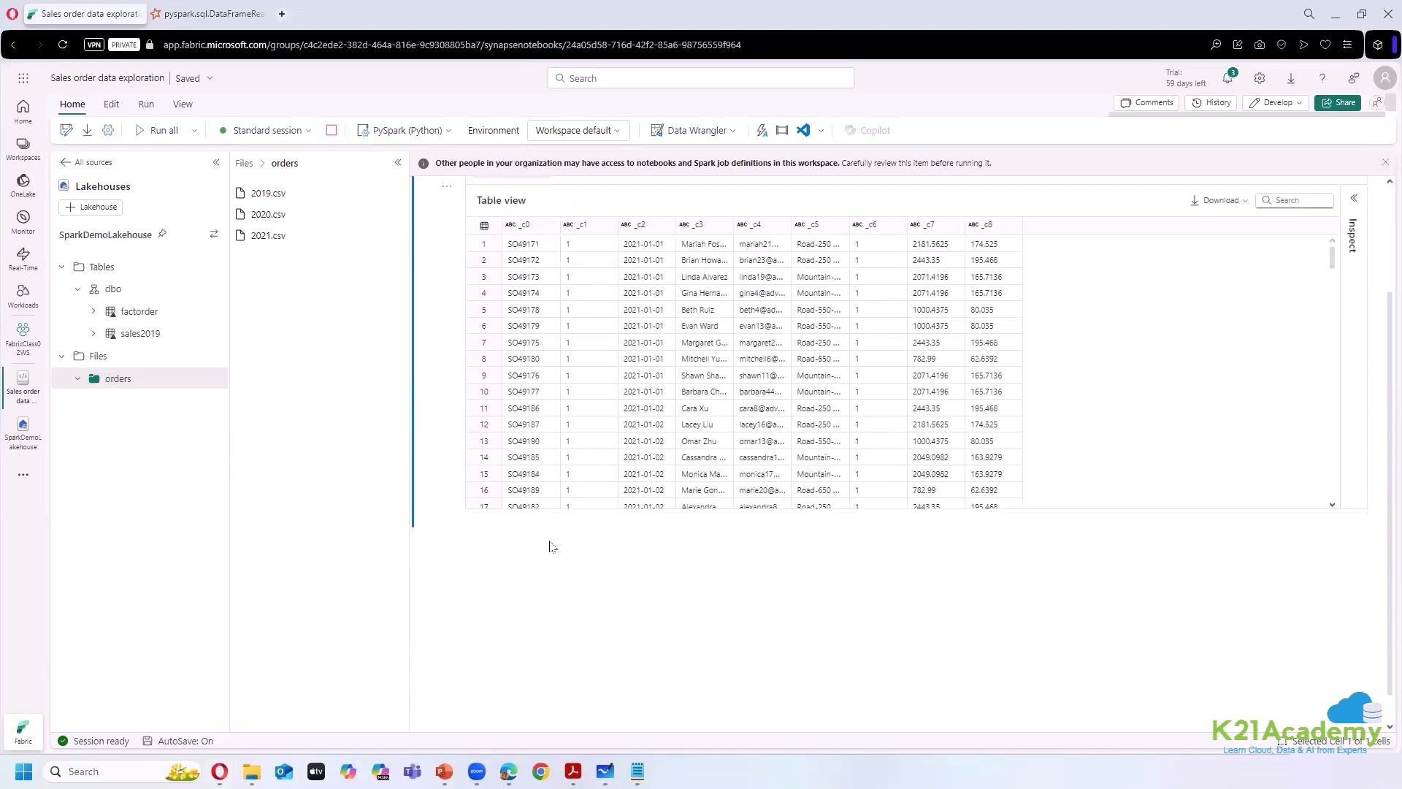
pyautogui.click(573, 533)
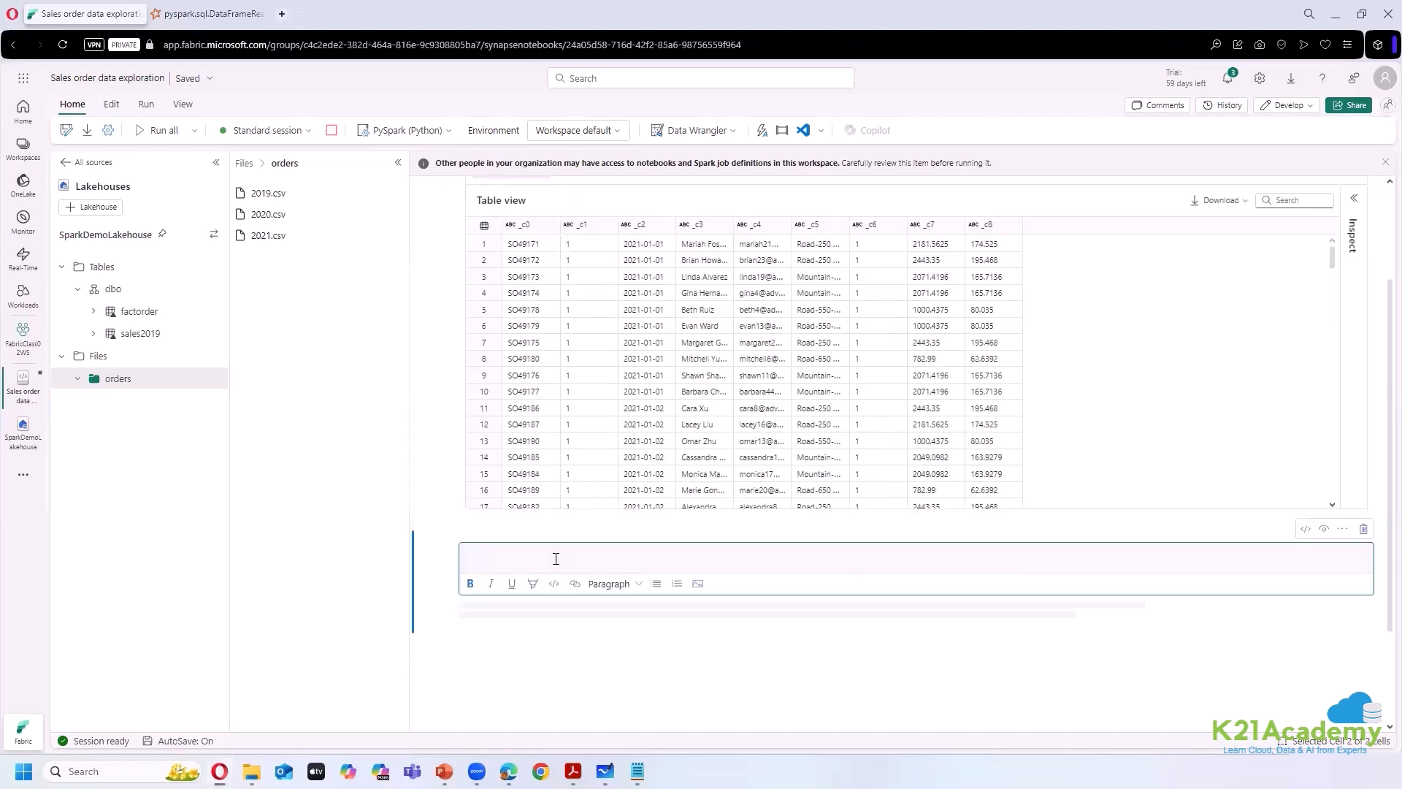
pyautogui.write('sc')
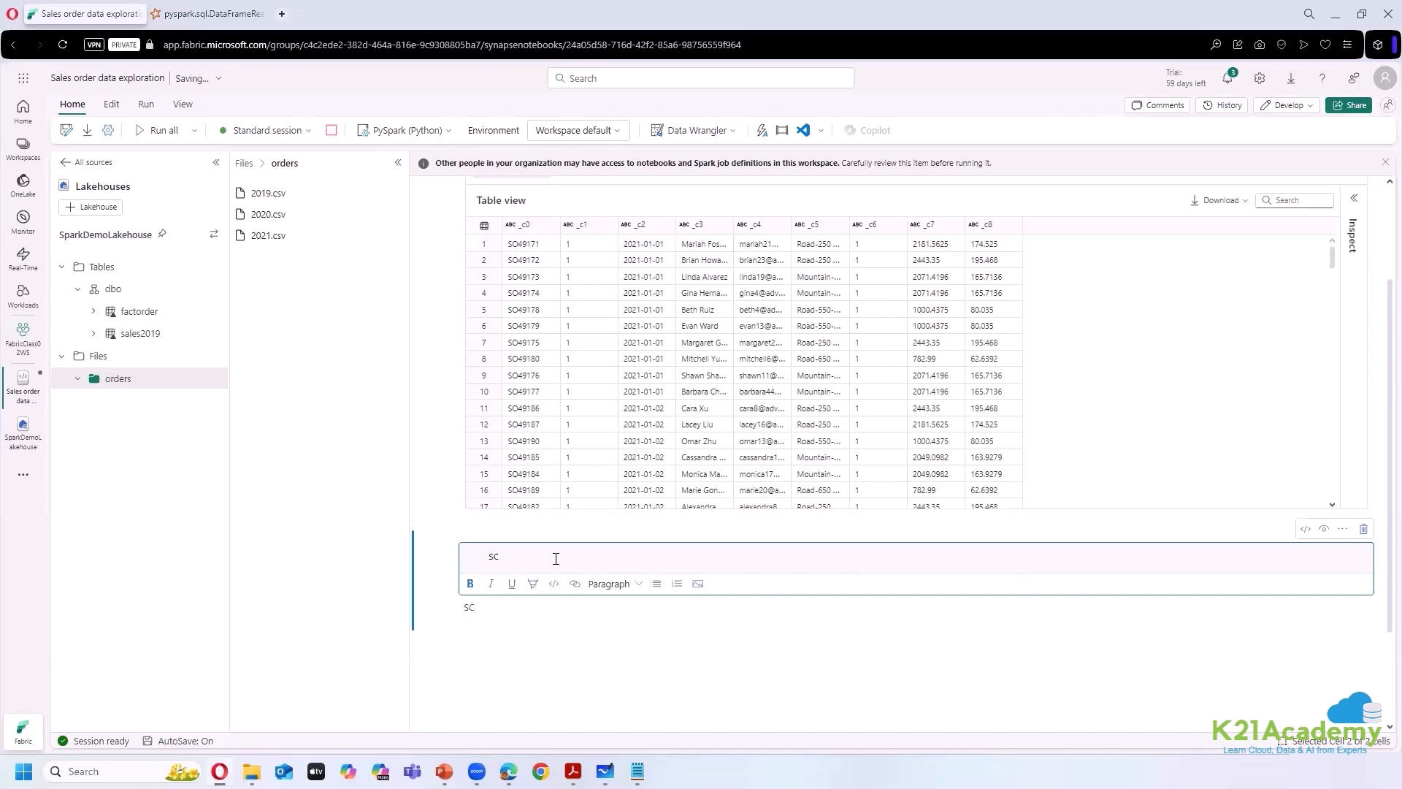
pyautogui.write('hema On Reading')
pyautogui.hotkey('ctrl', 'a')
pyautogui.hotkey('ctrl', 'b')
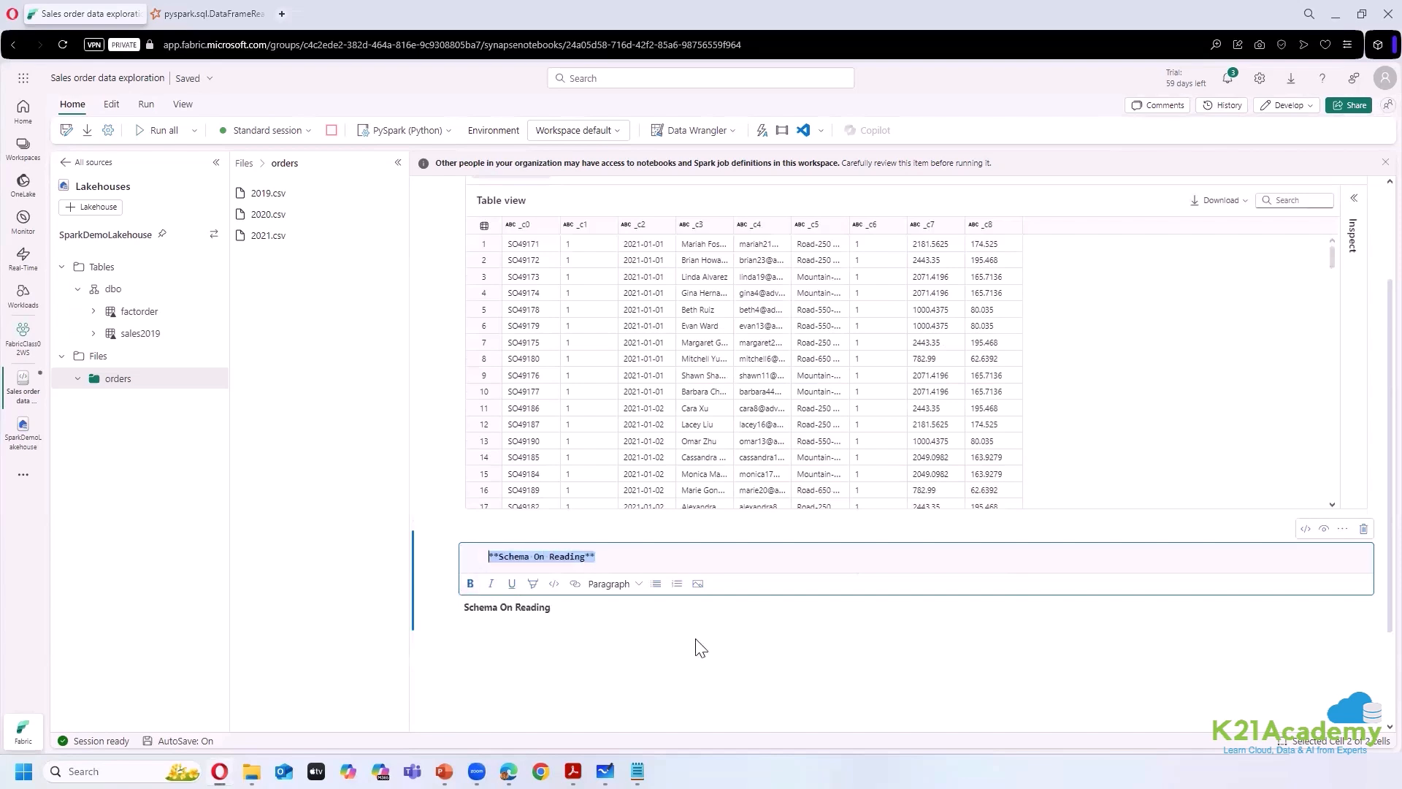
pyautogui.click(691, 632)
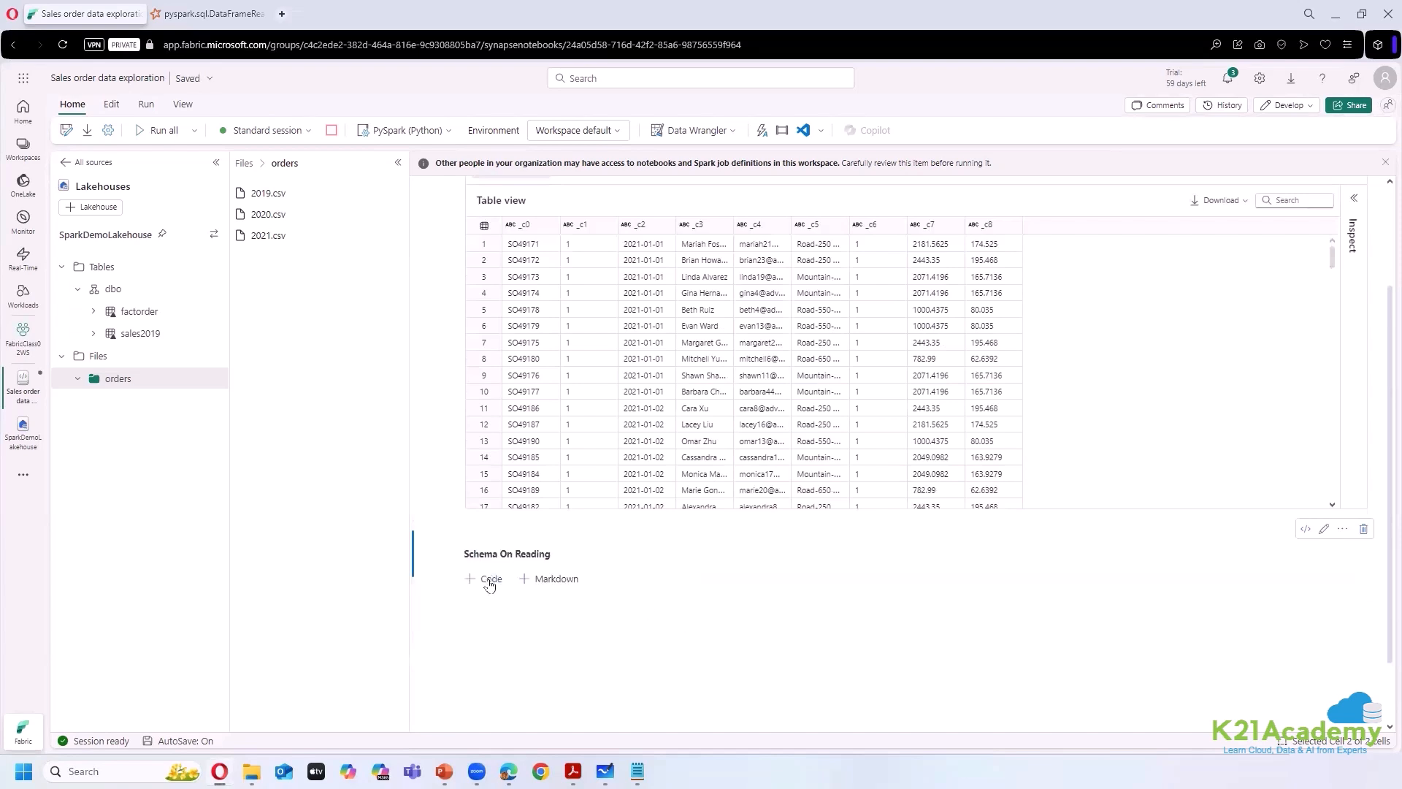
pyautogui.click(488, 579)
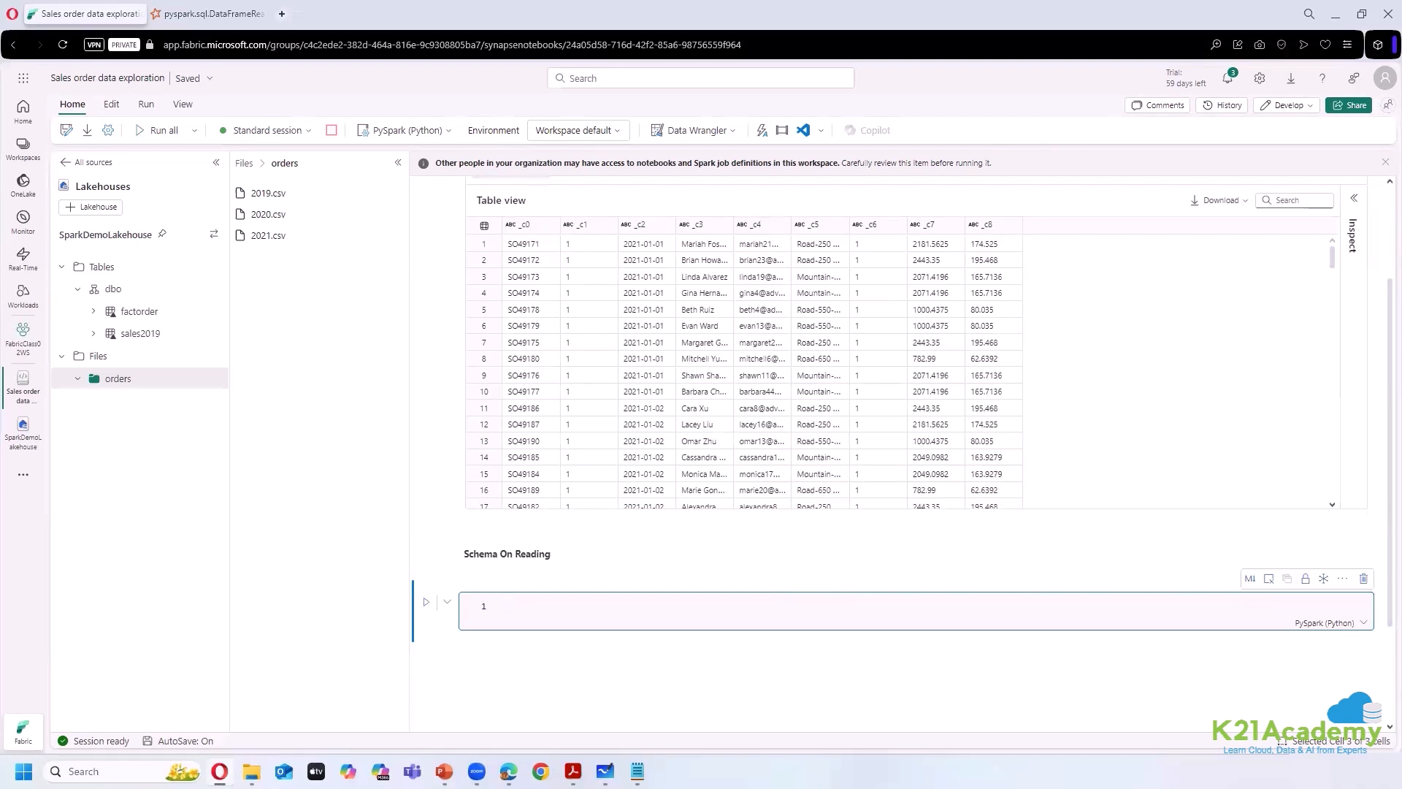
pyautogui.press('Escape')
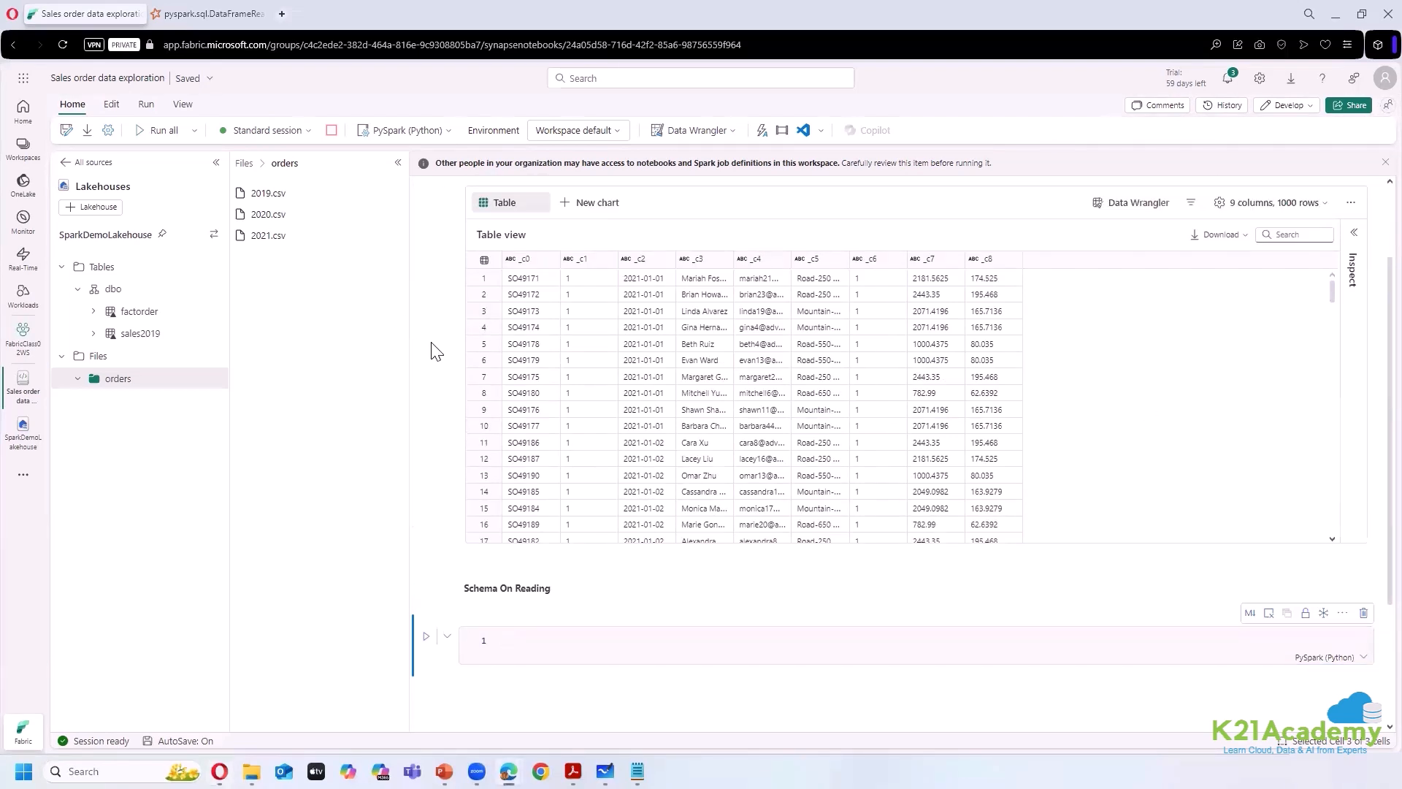
# - Go back to the DataFrameReader.load documentation and review its schema parameter and the accepted StructType or DDL string
pyautogui.scroll(2, 420, 344)
pyautogui.click(207, 17)
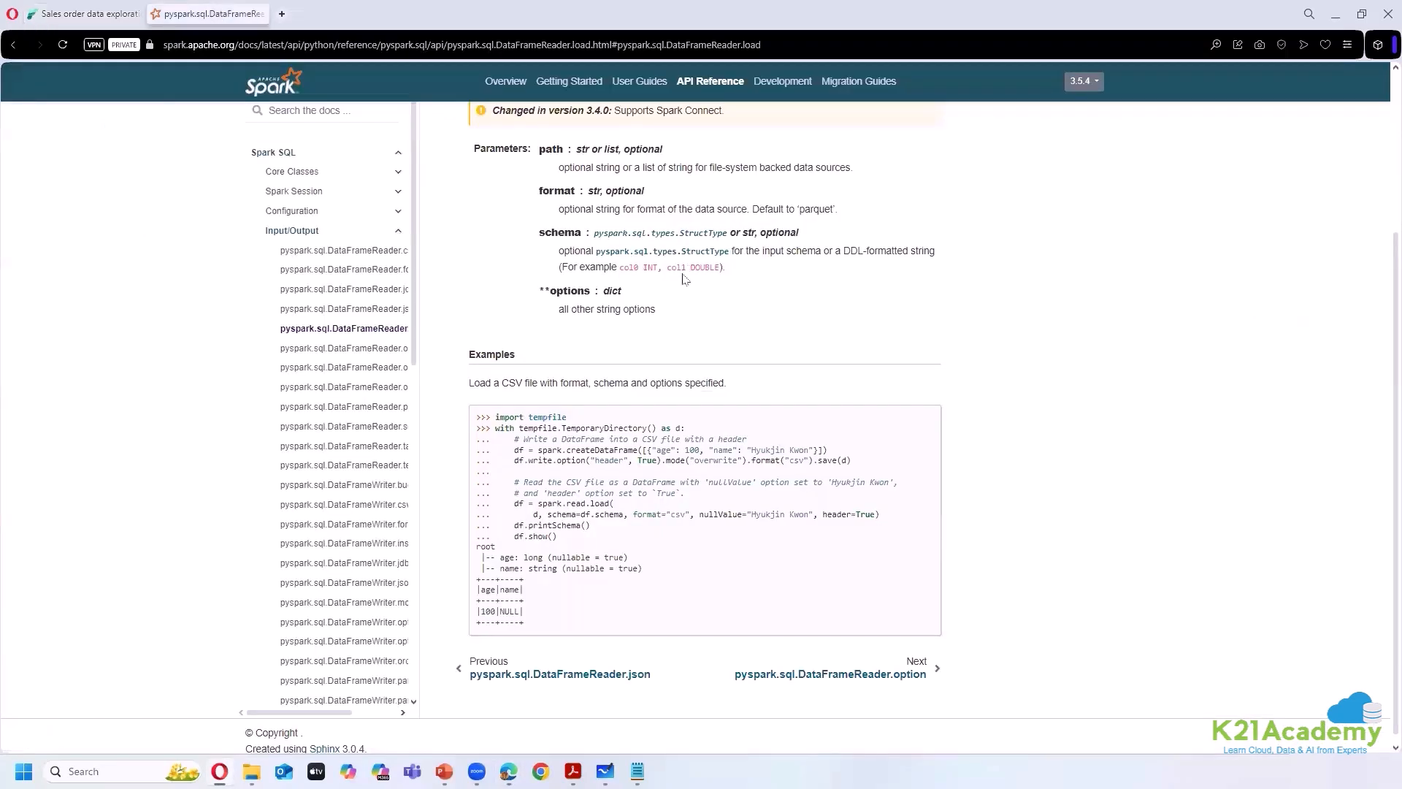
pyautogui.scroll(3, 687, 279)
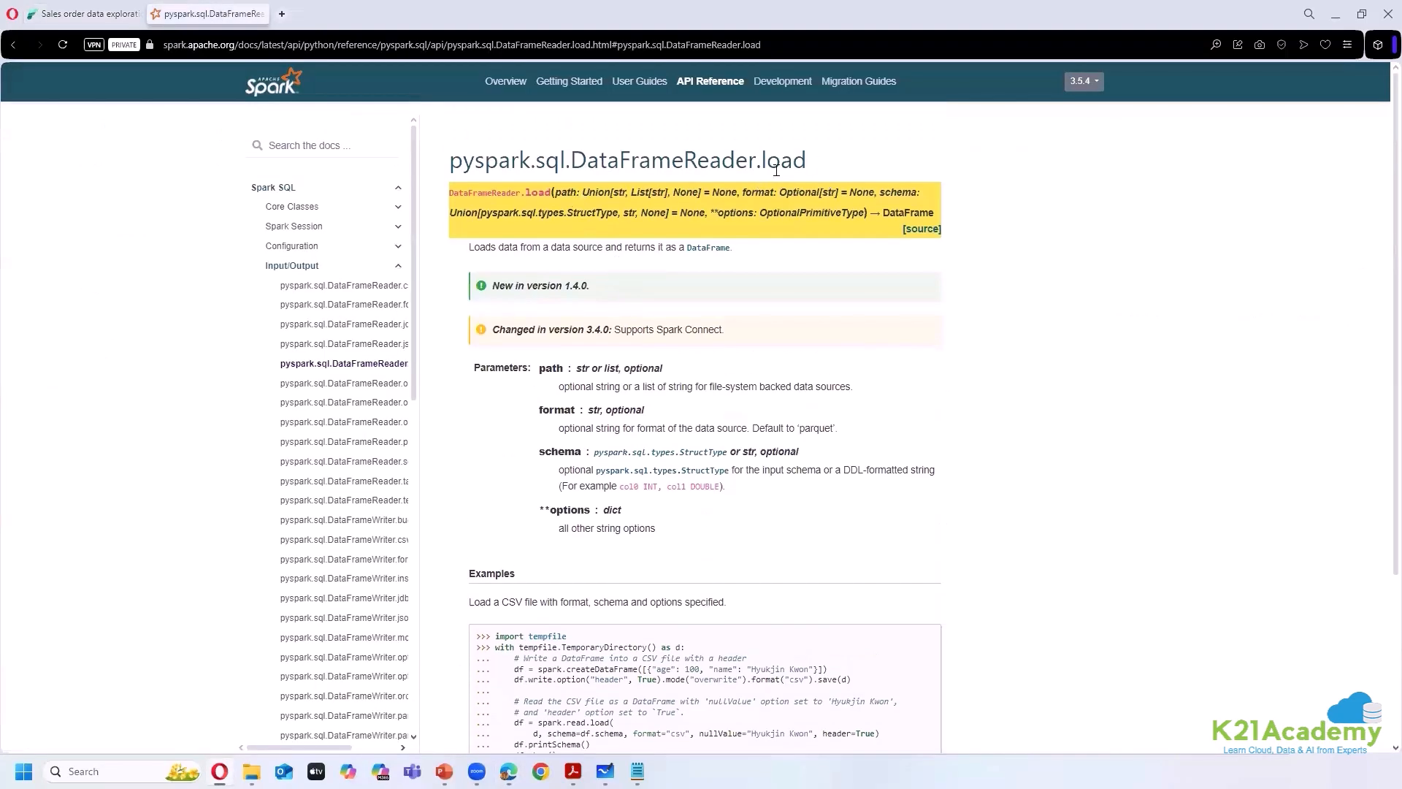
pyautogui.scroll(-3, 657, 307)
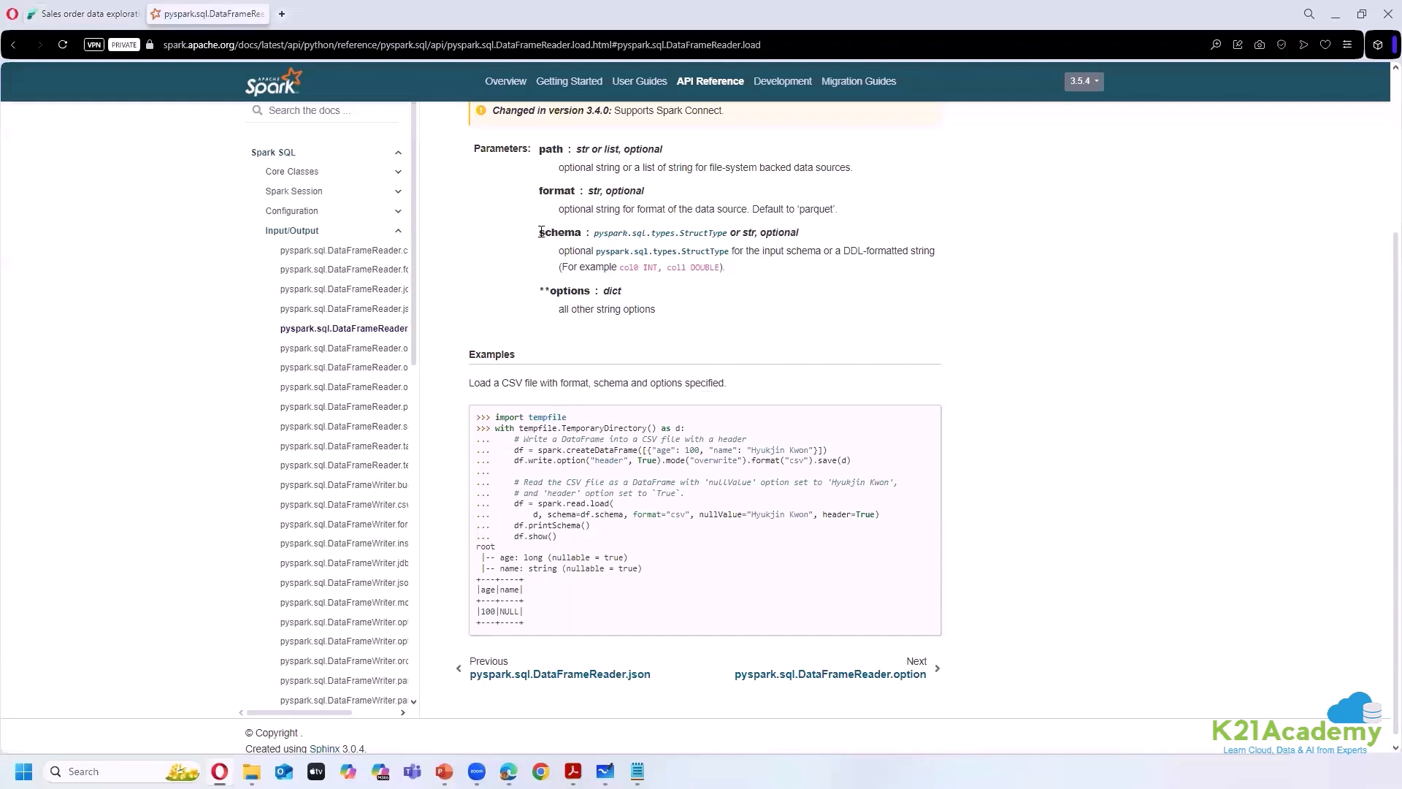
pyautogui.doubleClick(572, 231)
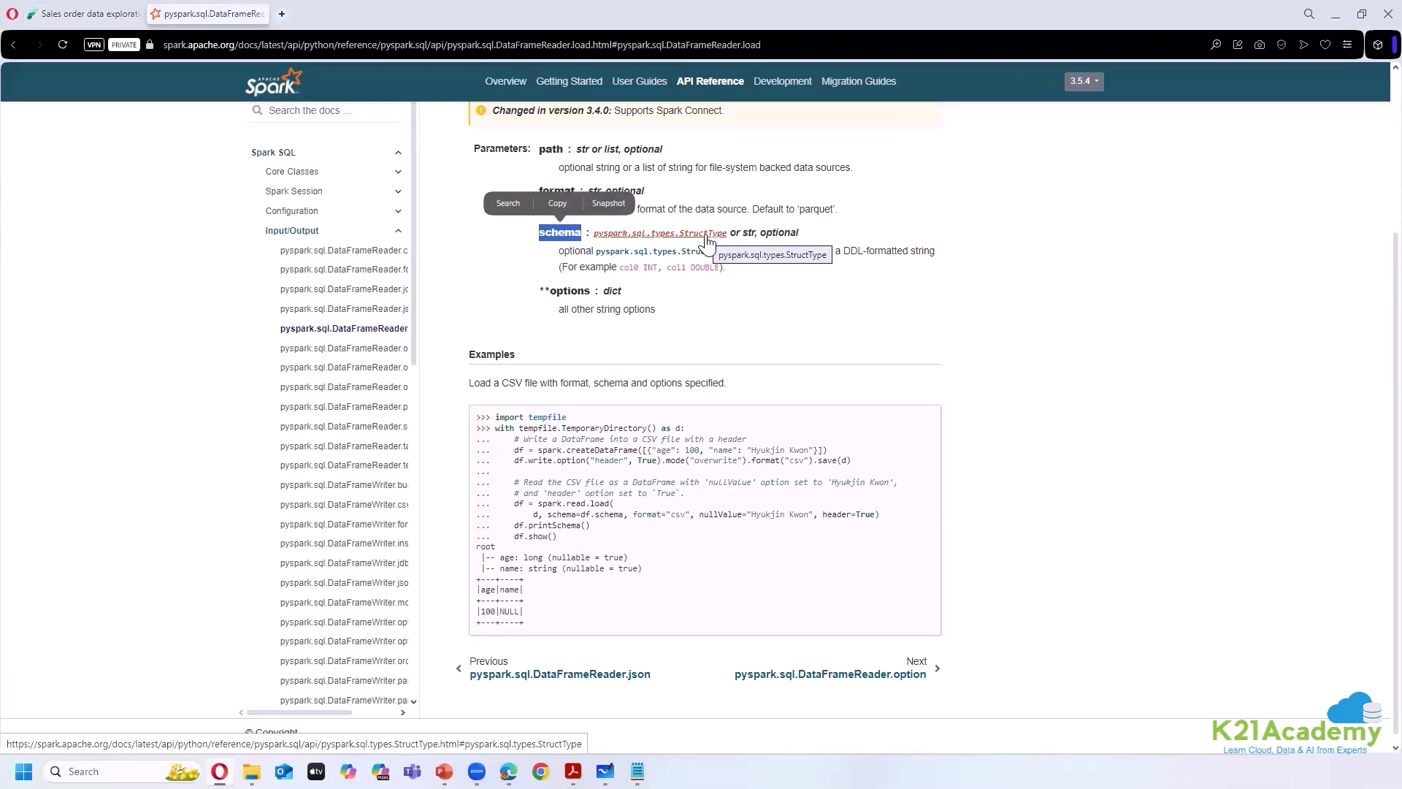
pyautogui.click(555, 261)
# - In the notebook output, inspect the first value and the column statistics of _c0, and close the details
pyautogui.click(86, 14)
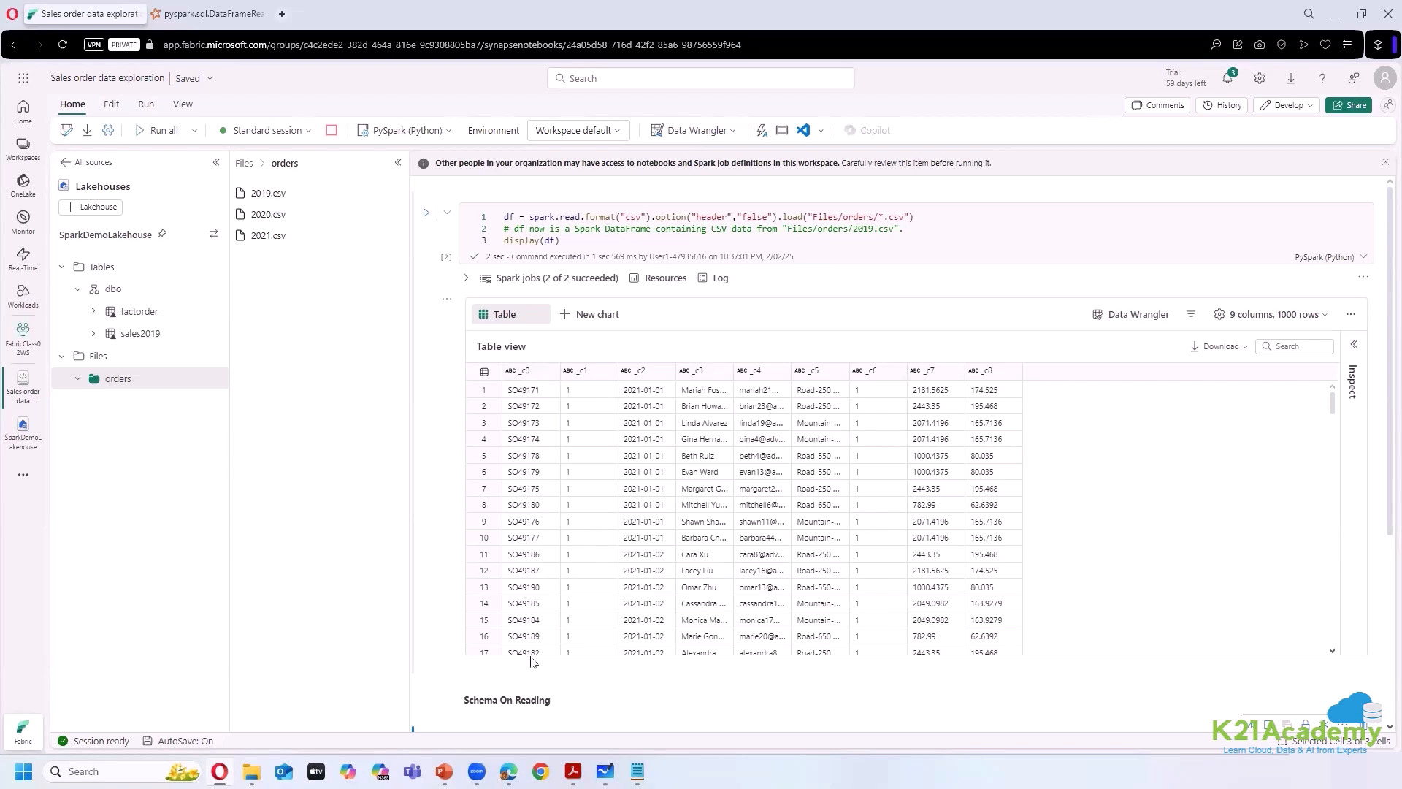
pyautogui.click(512, 391)
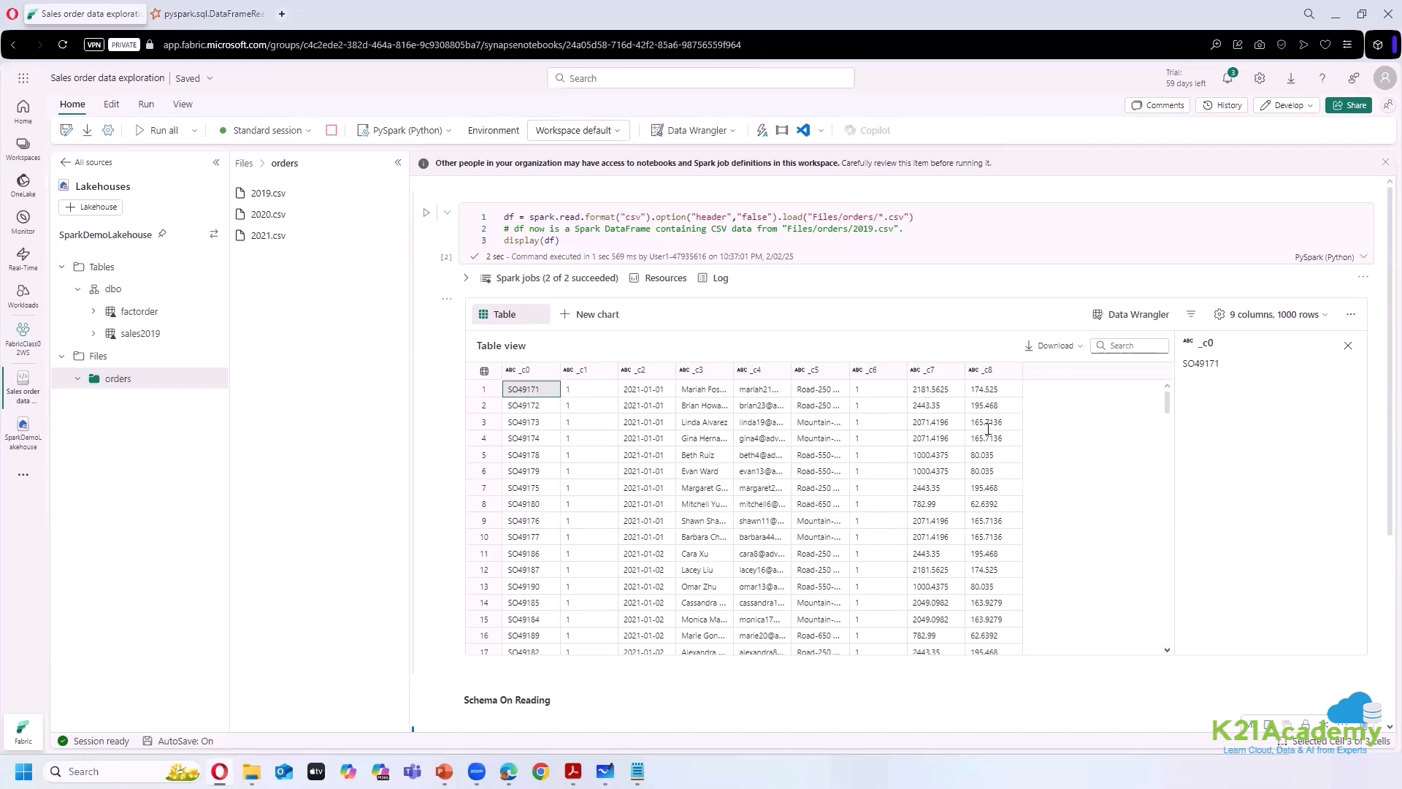
pyautogui.click(1071, 546)
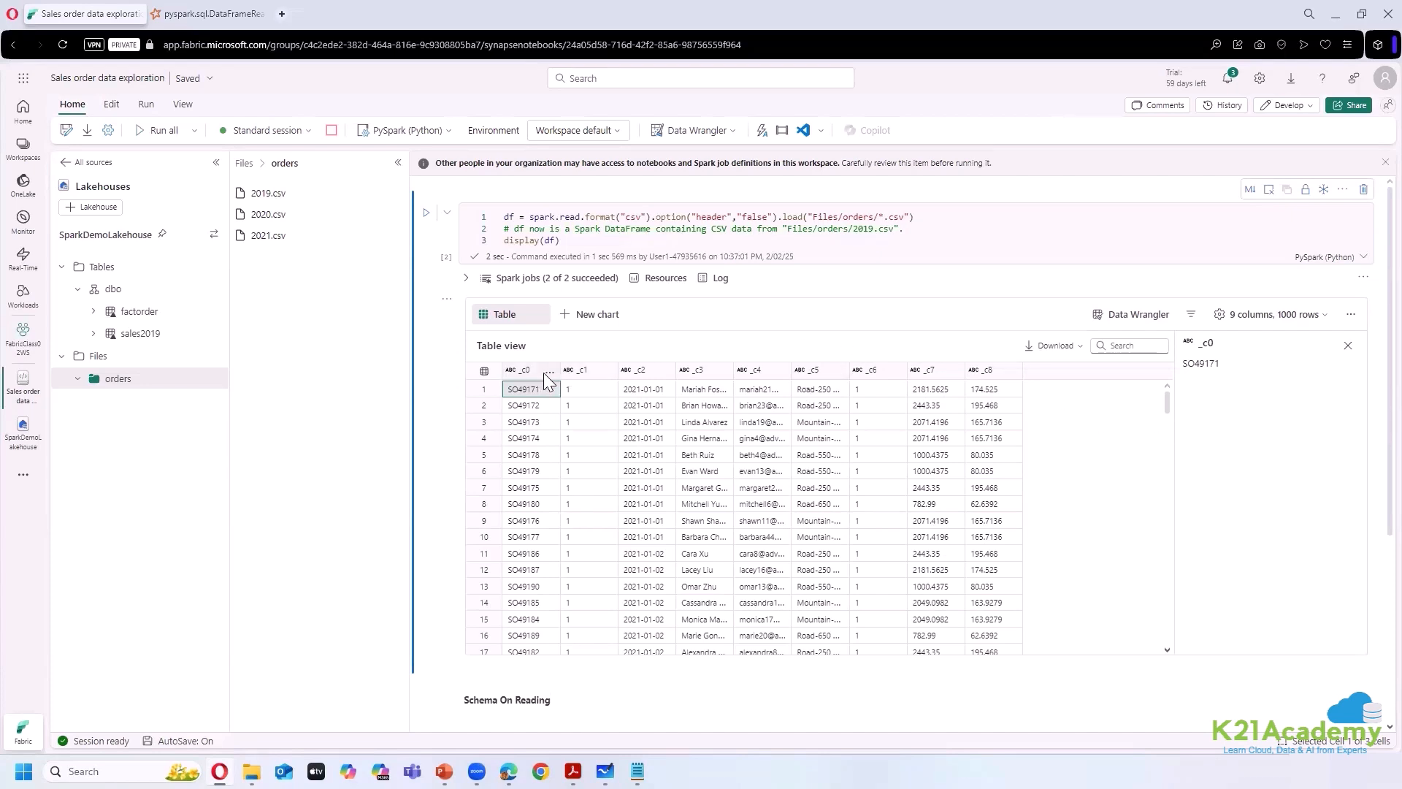
pyautogui.click(544, 370)
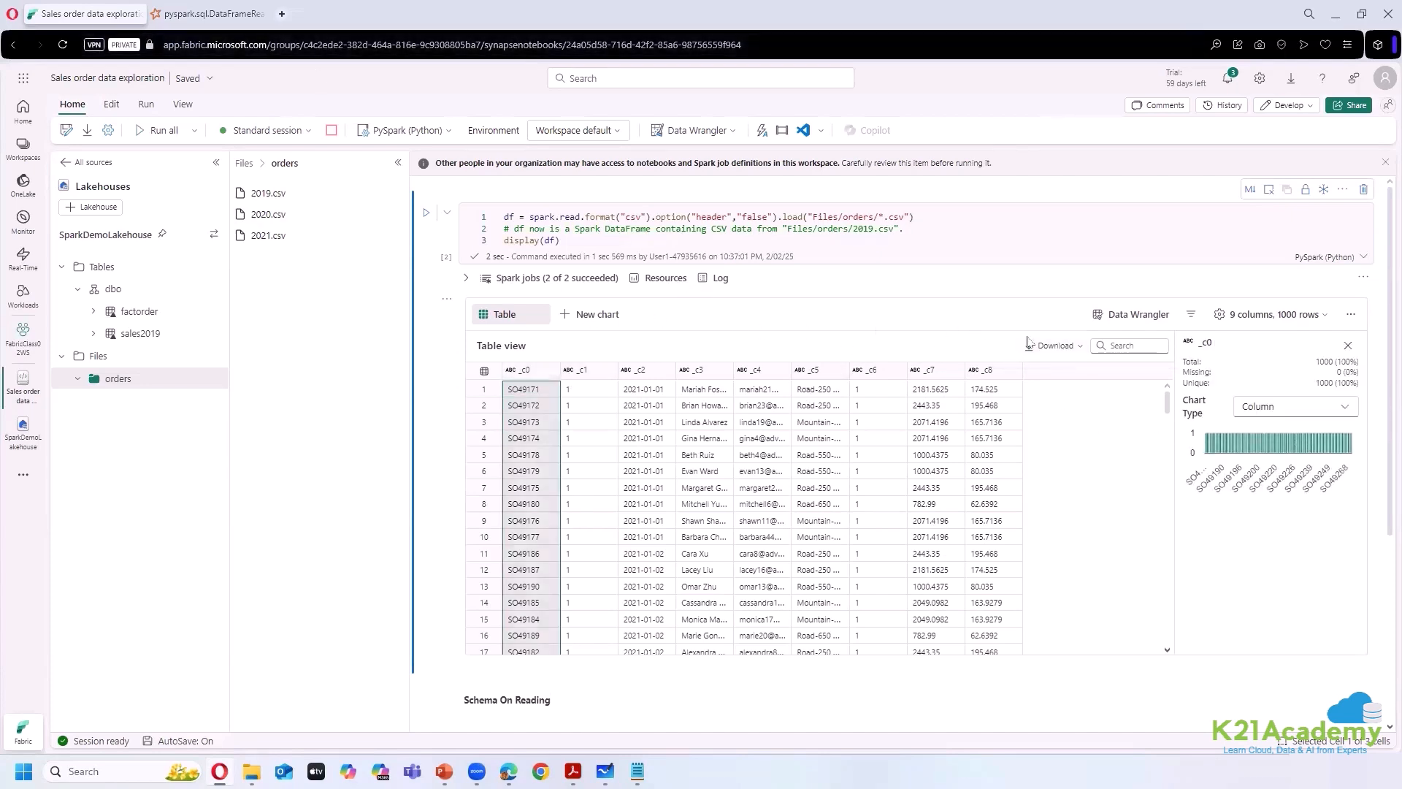
pyautogui.click(1347, 346)
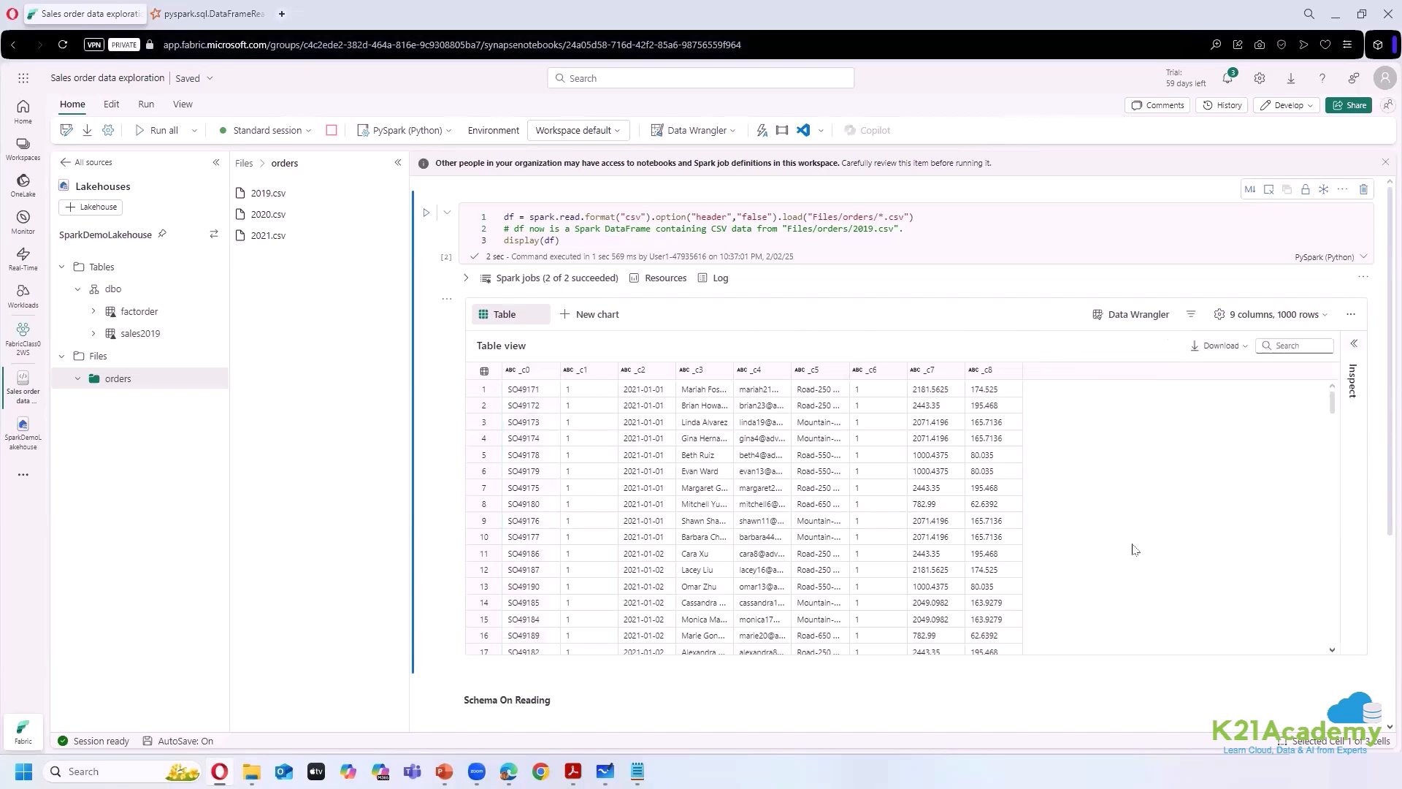
# - From the schema parameter in the load documentation, open the linked StructType page in a new browser tab
pyautogui.click(211, 14)
pyautogui.moveTo(539, 232); pyautogui.dragTo(582, 232)
pyautogui.scroll(2, 728, 374)
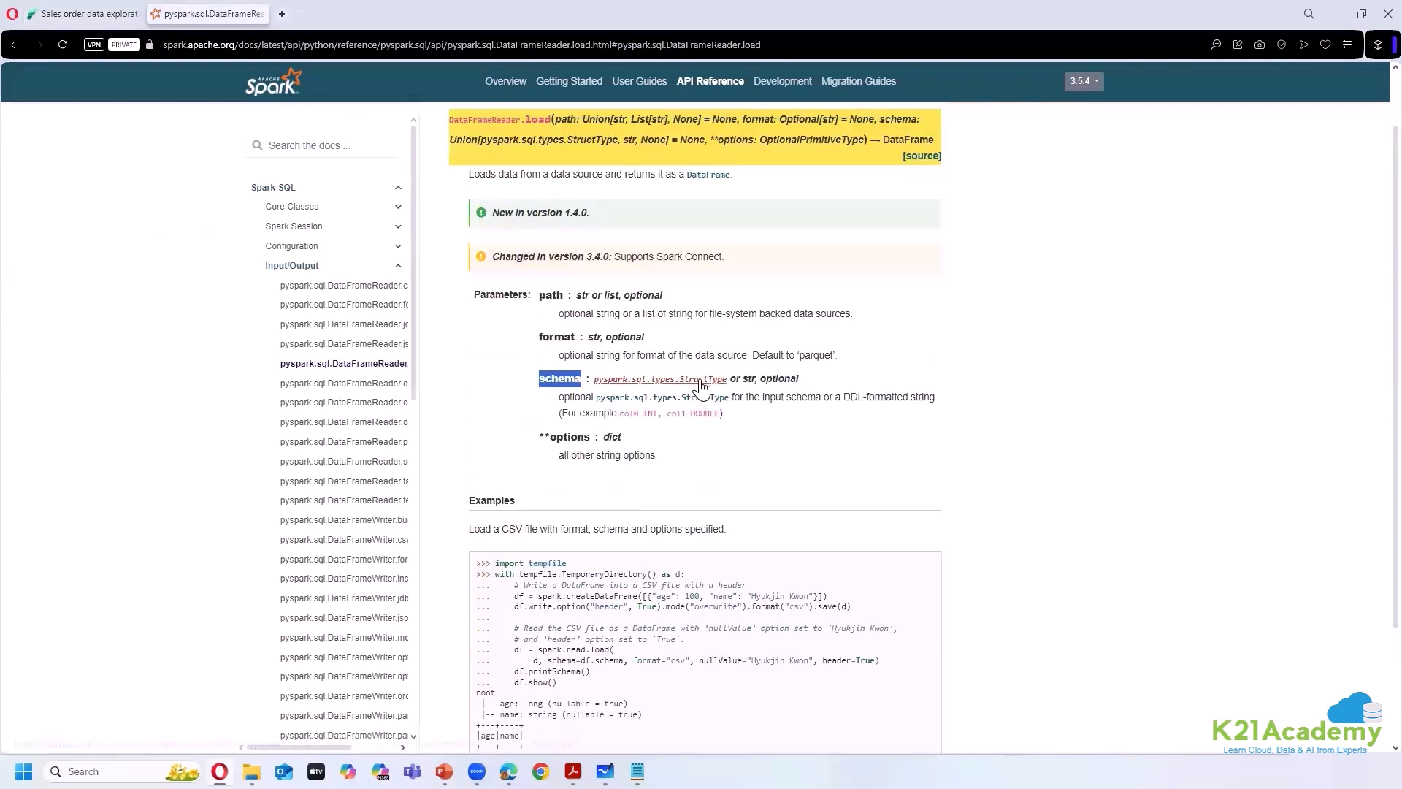
pyautogui.rightClick(650, 381)
pyautogui.click(678, 394)
pyautogui.click(339, 16)
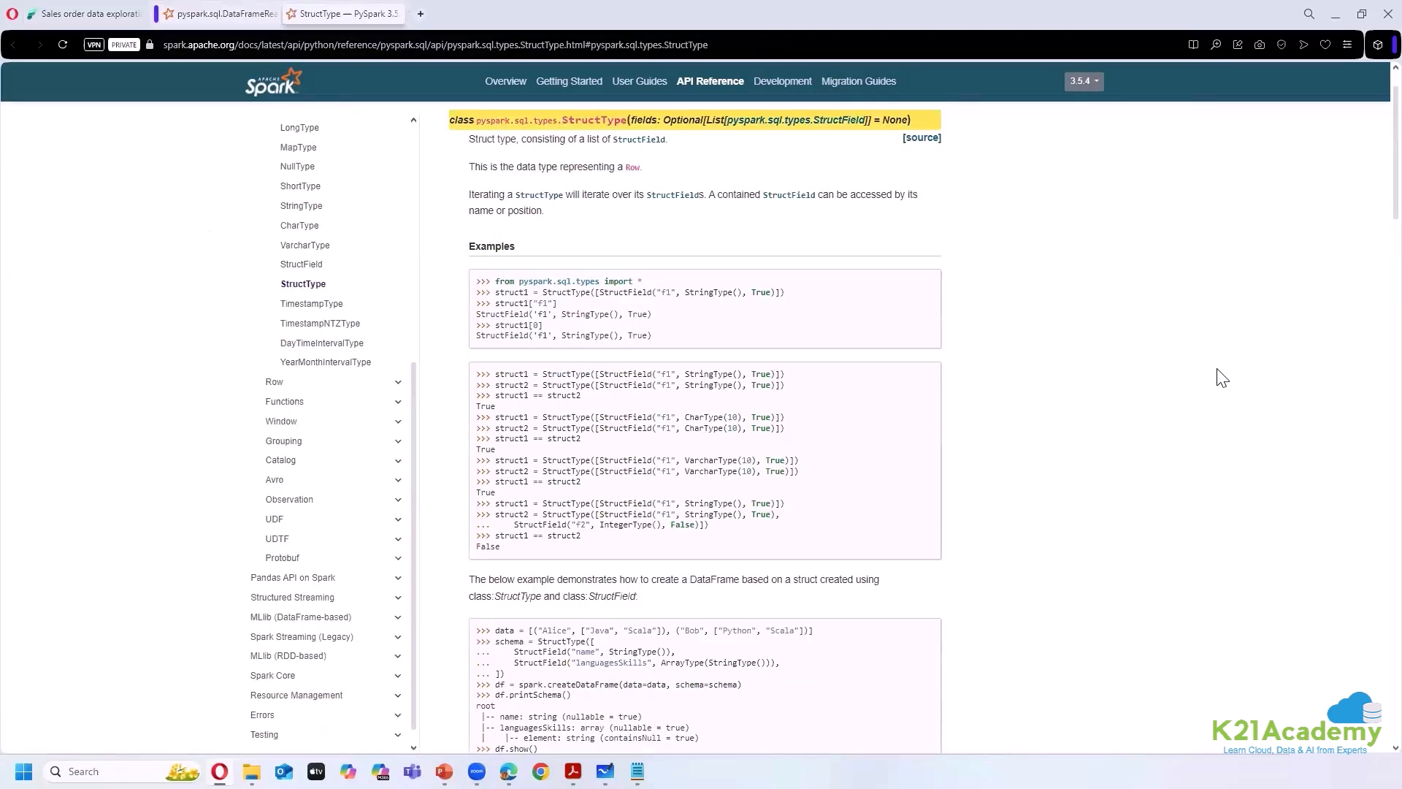
# - Examine the StructType examples and methods, and the list of available PySpark data types
pyautogui.scroll(-4, 612, 337)
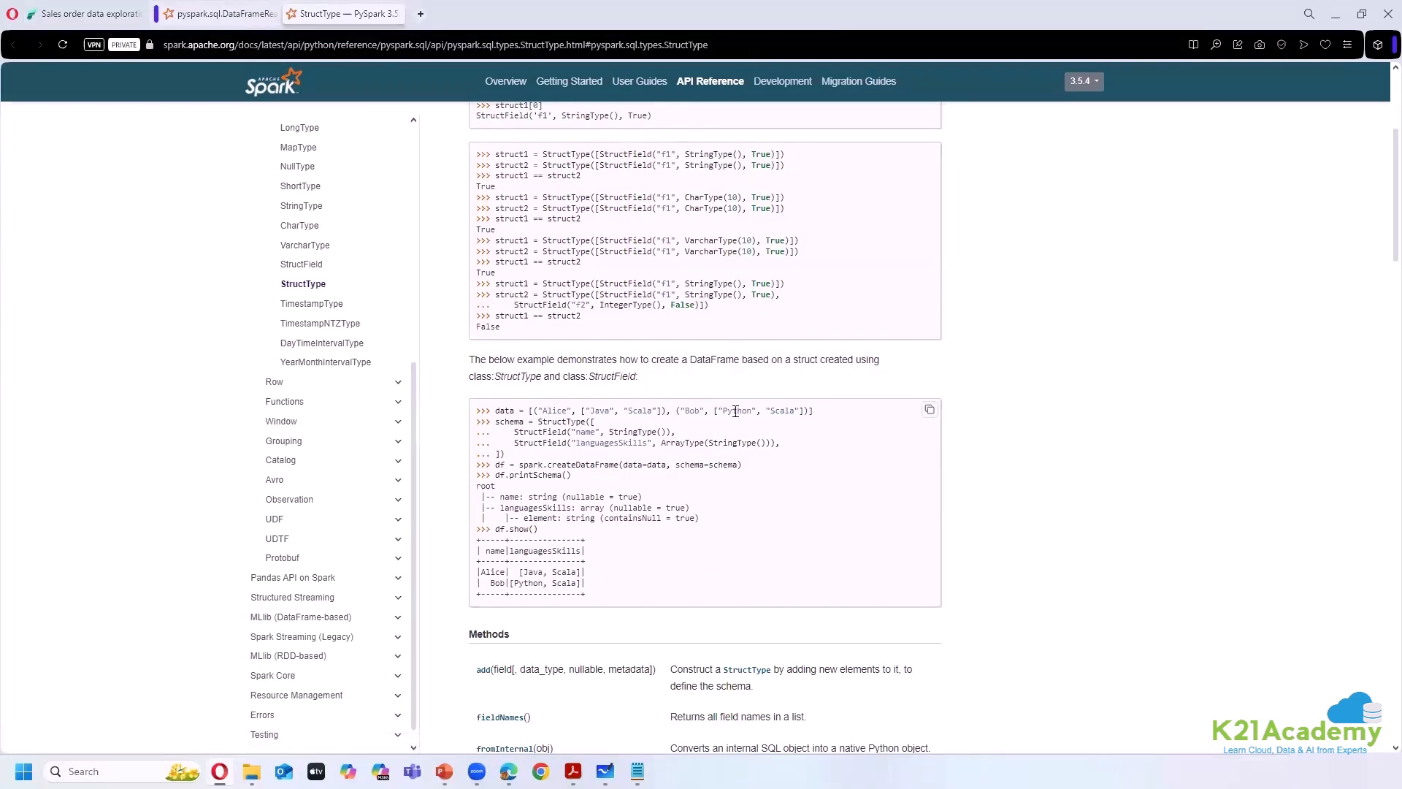
pyautogui.scroll(-5, 730, 434)
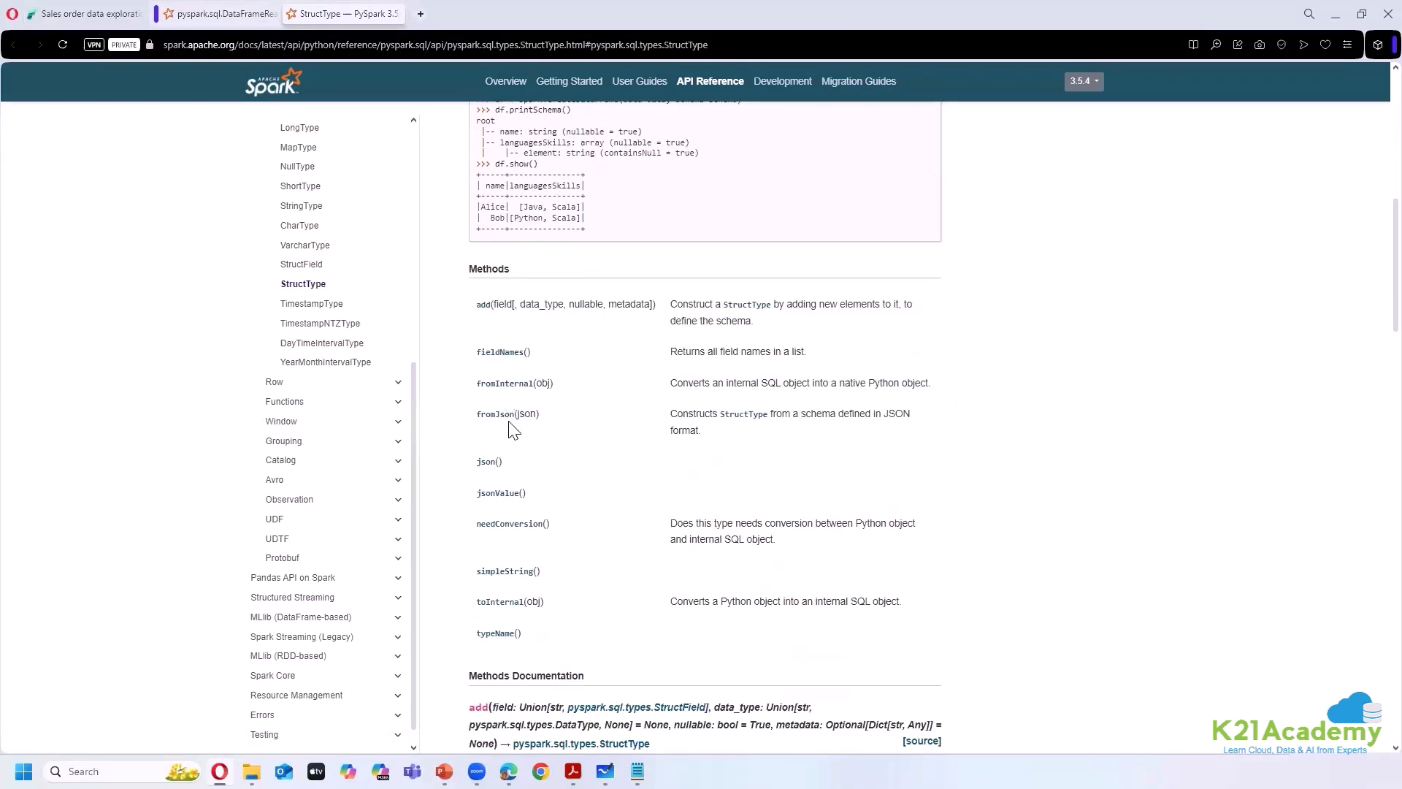
pyautogui.scroll(-2, 514, 431)
pyautogui.scroll(2, 548, 376)
pyautogui.scroll(6, 562, 362)
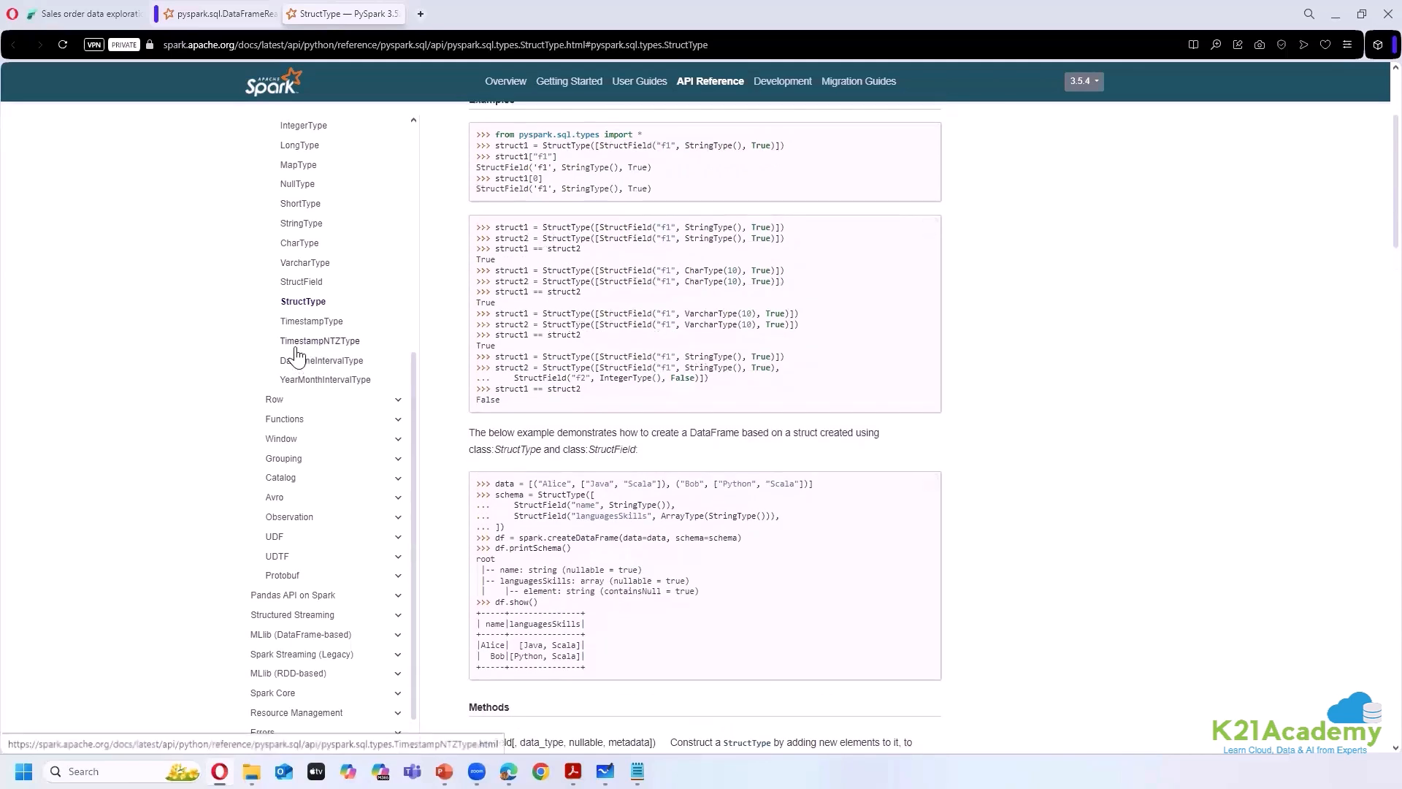
pyautogui.scroll(2, 296, 356)
pyautogui.scroll(1, 301, 409)
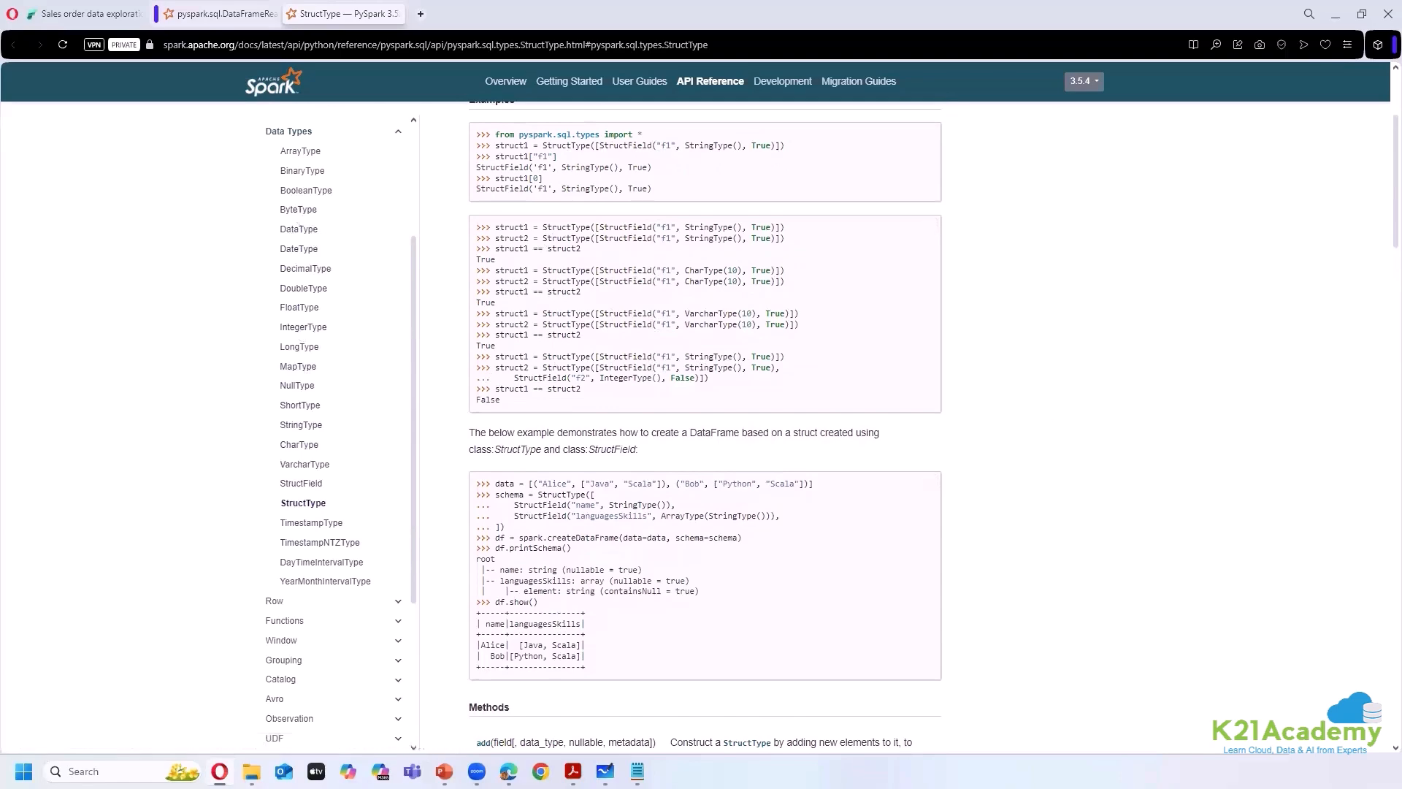
# - In the notebook's empty code cell, define orderSchema (SalesOrderNumber, SalesOrderLineNumber, OrderDate, CustomerName, Email, Item, Quantity, UnitPrice, Tax) and code displaying Files/orders/2019.csv loaded with it
pyautogui.hotkey('ctrl', 'Tab')
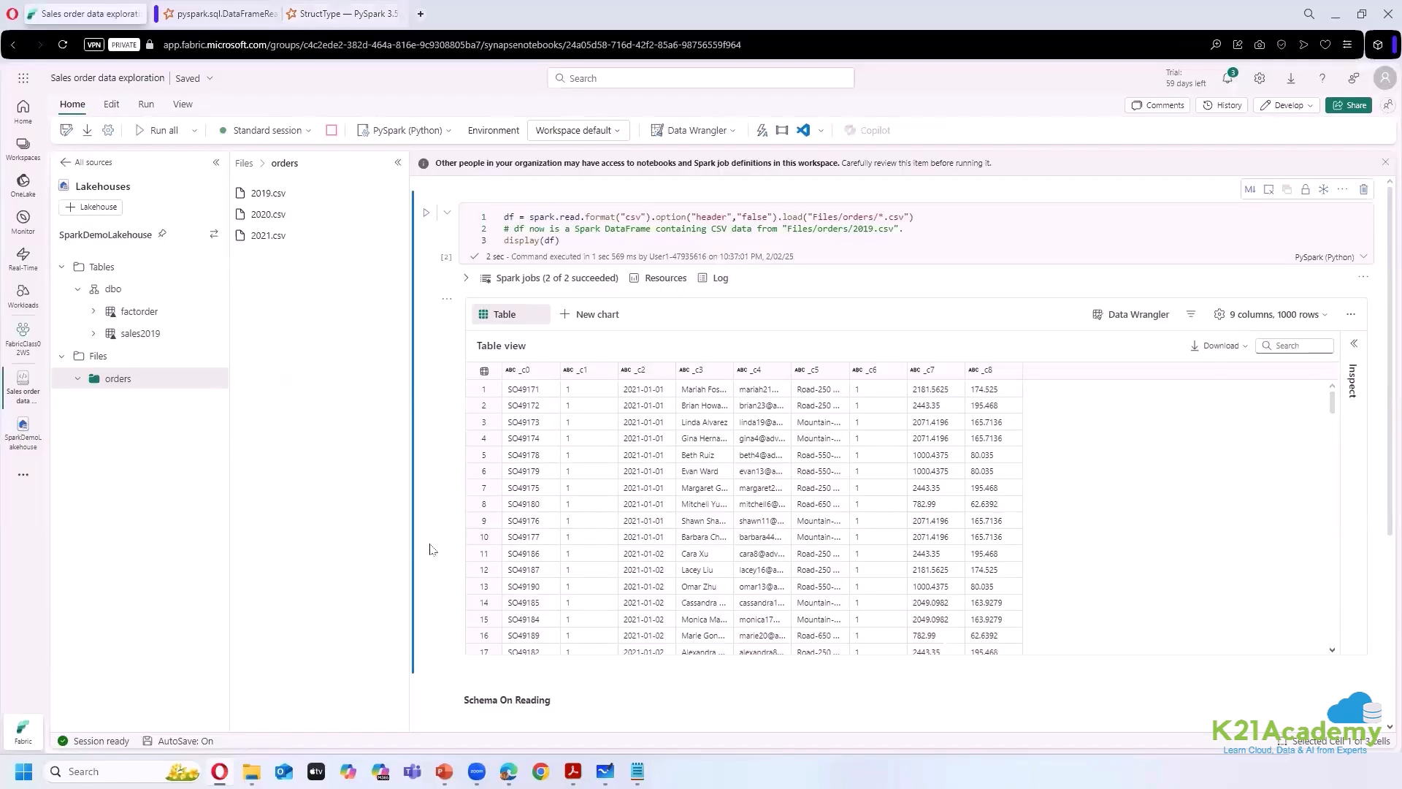
pyautogui.scroll(-4, 526, 511)
pyautogui.click(530, 468)
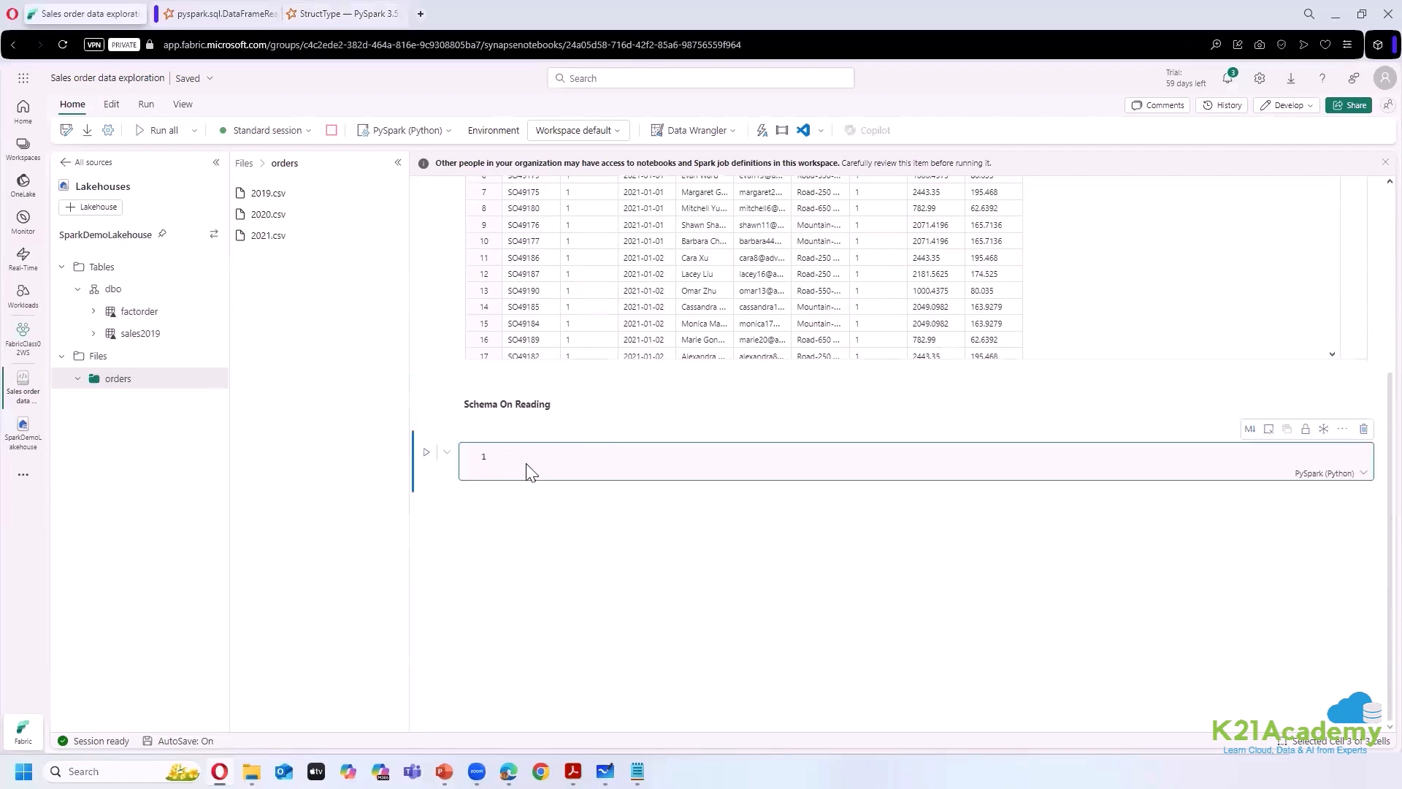
pyautogui.write('from pyspark.sql.types import *  orderSchema = StructType([     StructField("SalesOrderNumber", StringType()),     StructField("SalesOrderLineNumber", IntegerType()),     StructField("OrderDate", DateType()),     StructField("CustomerName", StringType()),     StructField("Email", StringType()),     StructField("Item", StringType()),     StructField("Quantity", IntegerType()),     StructField("UnitPrice", FloatType()),     StructField("Tax", FloatType()) ])  df = spark.read.format("csv").schema(orderSchema).load("Files/orders/2019.csv")  display(df)')
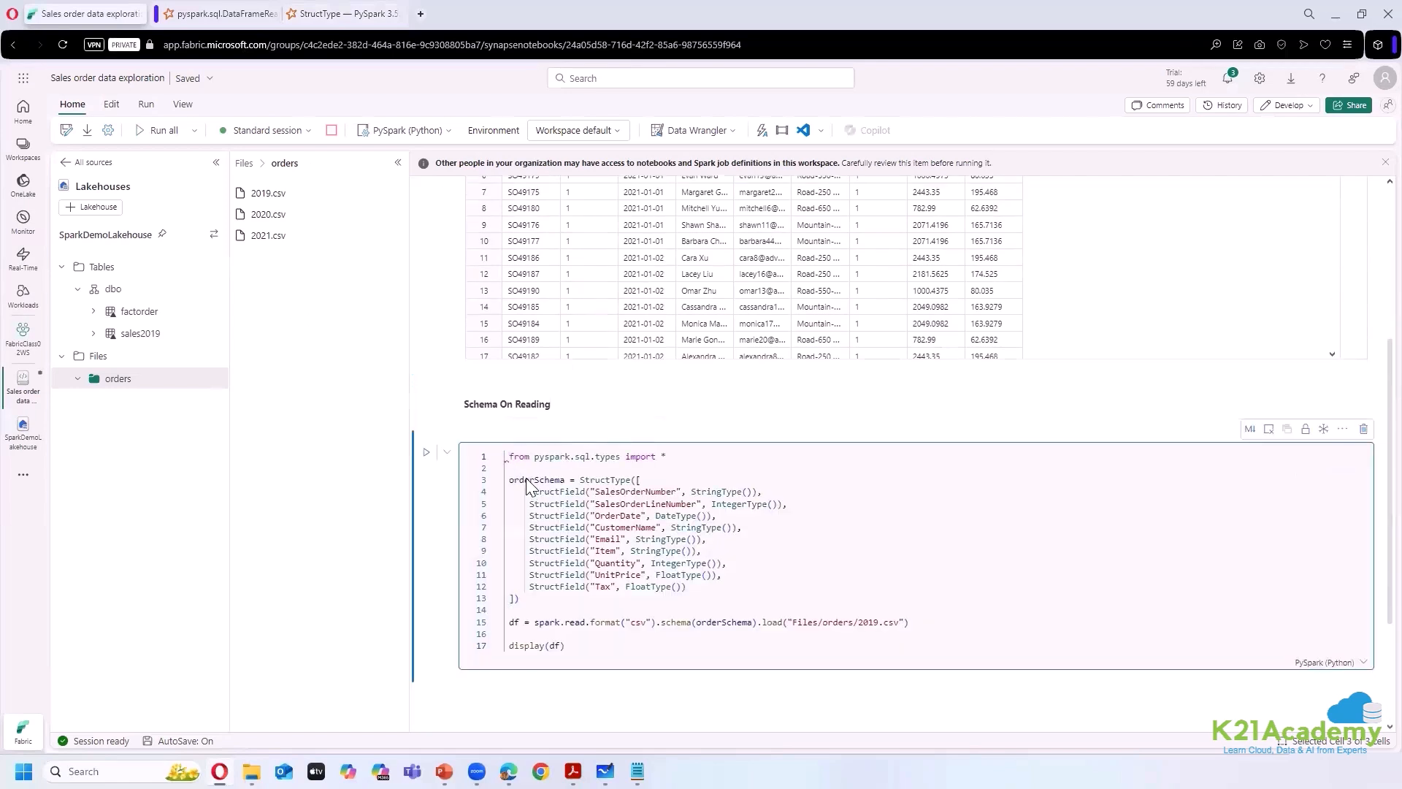
# - Remove the stray leading space from the import, orderSchema, closing bracket, df and display lines of the schema cell
pyautogui.press('BackSpace')
pyautogui.click(507, 480)
pyautogui.press('BackSpace')
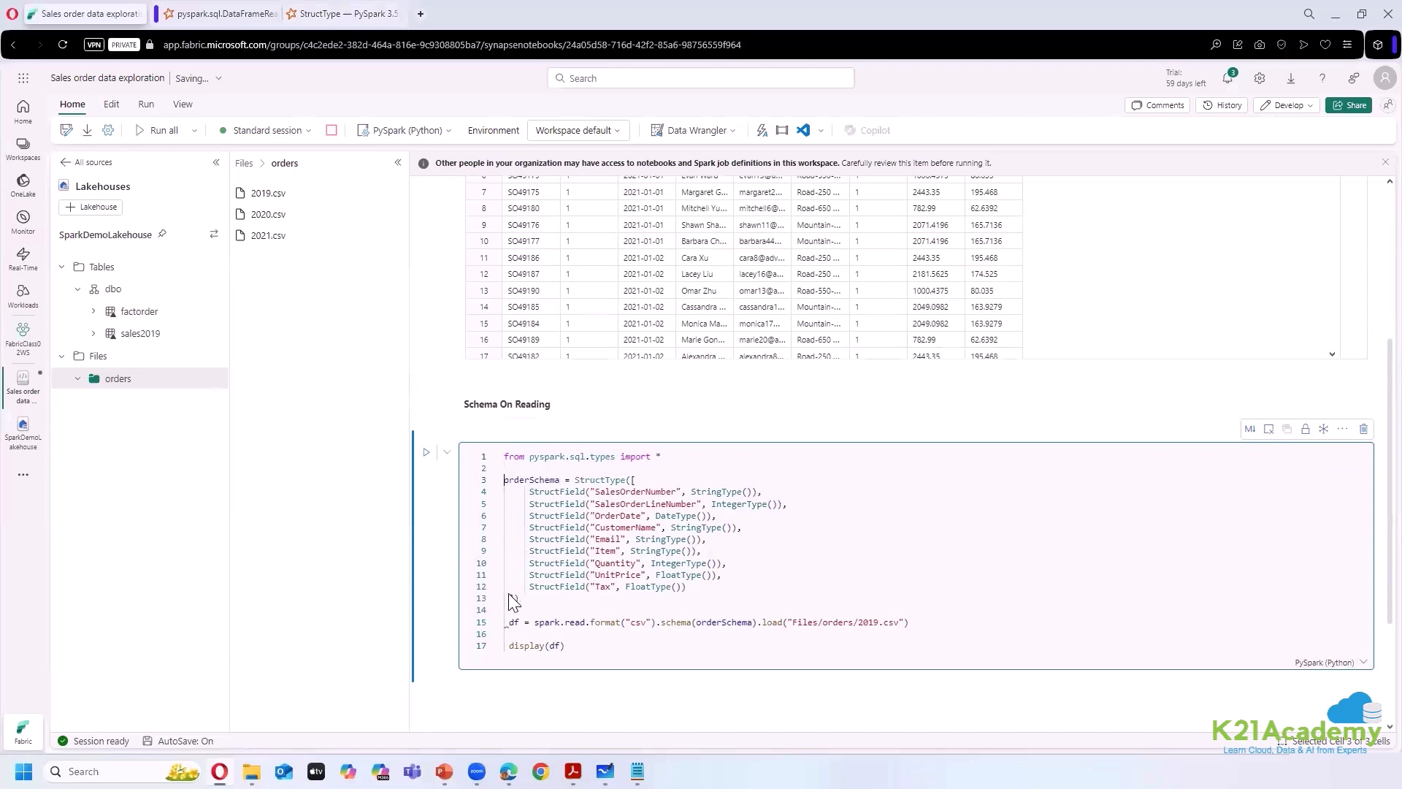
pyautogui.click(509, 598)
pyautogui.press('BackSpace')
pyautogui.click(509, 622)
pyautogui.press('BackSpace')
pyautogui.click(509, 645)
pyautogui.press('BackSpace')
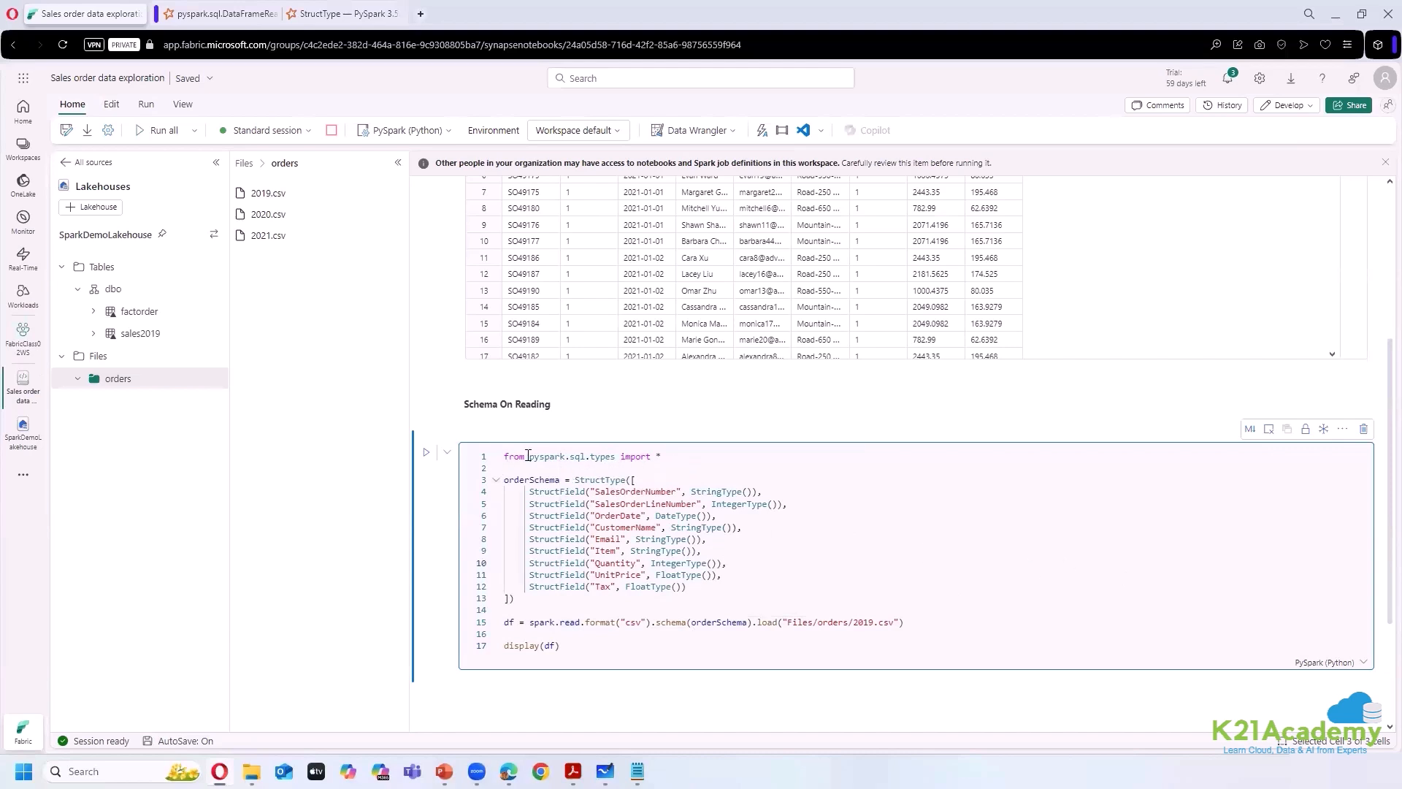
# - Compare the pyspark.sql.types import line with the schema parameter in the load documentation and the StructField description on the StructType page
pyautogui.moveTo(661, 456); pyautogui.dragTo(504, 457)
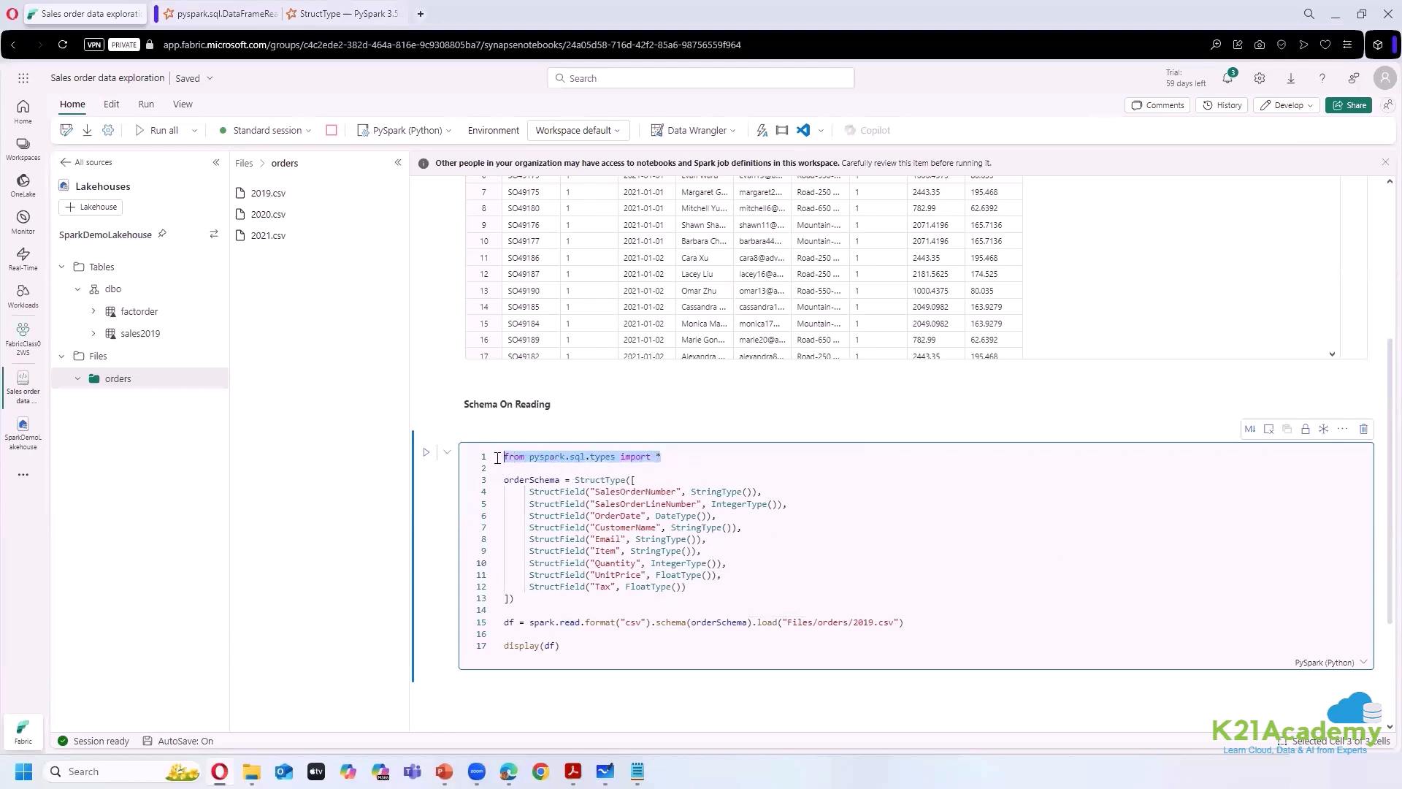
pyautogui.click(222, 14)
pyautogui.doubleClick(559, 379)
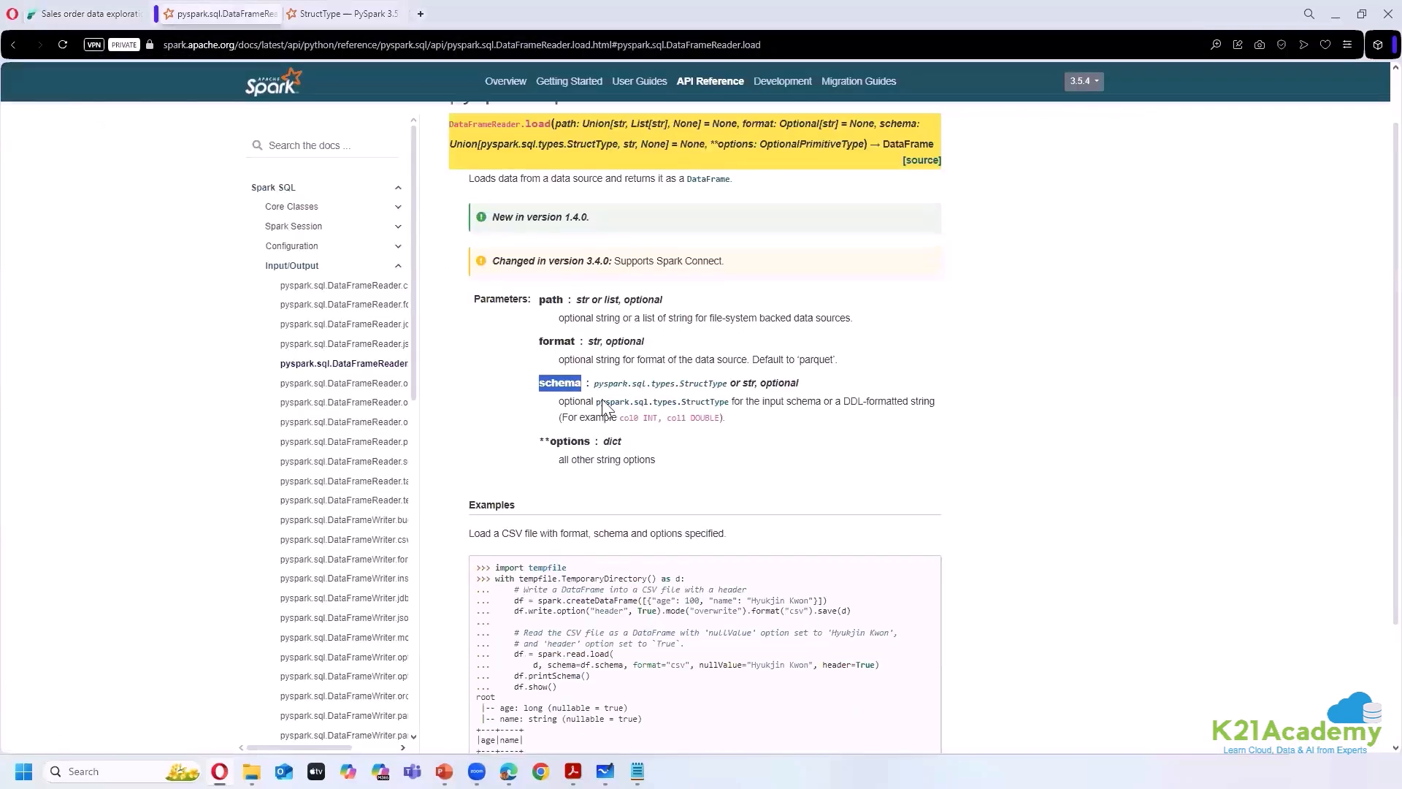
pyautogui.scroll(1, 553, 470)
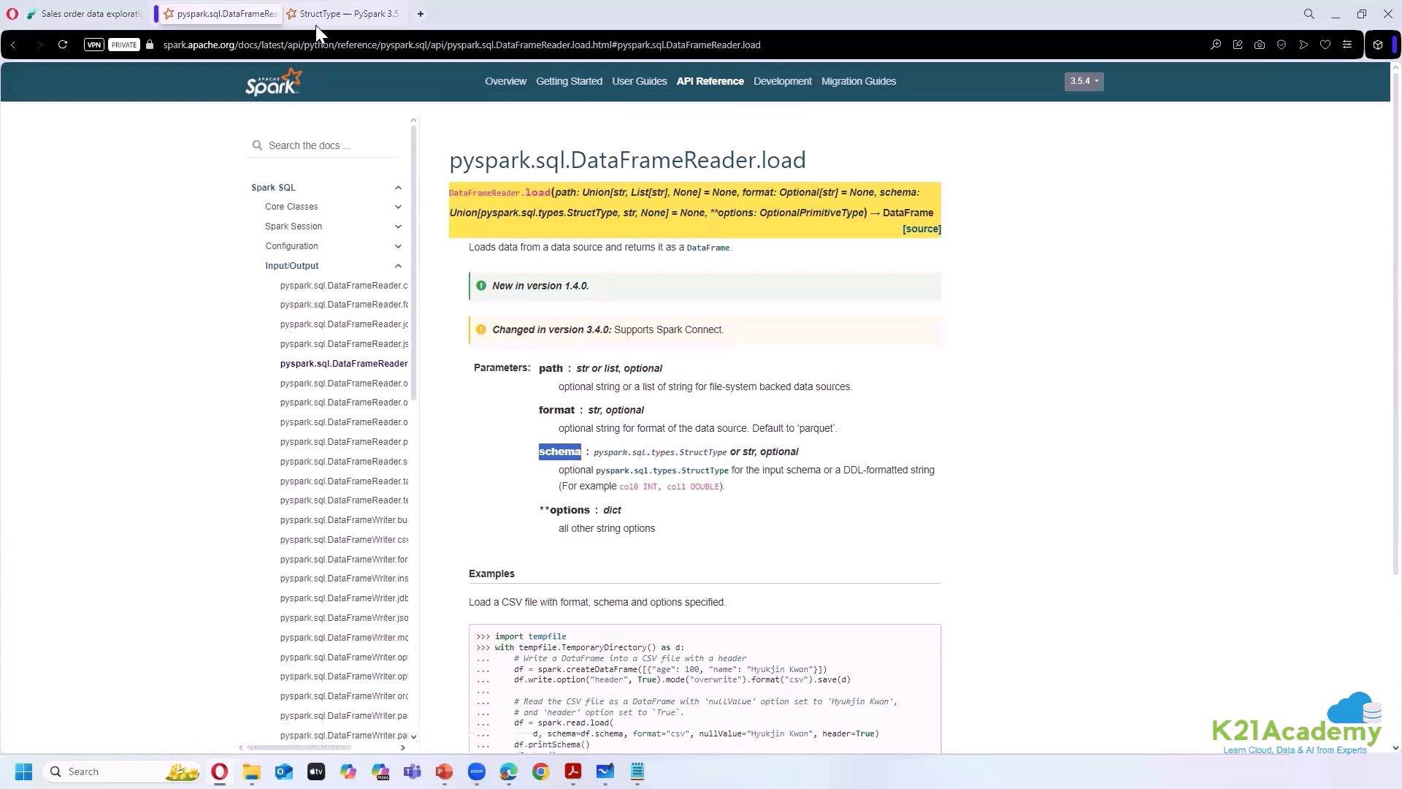
pyautogui.click(66, 15)
pyautogui.moveTo(667, 456); pyautogui.dragTo(495, 455)
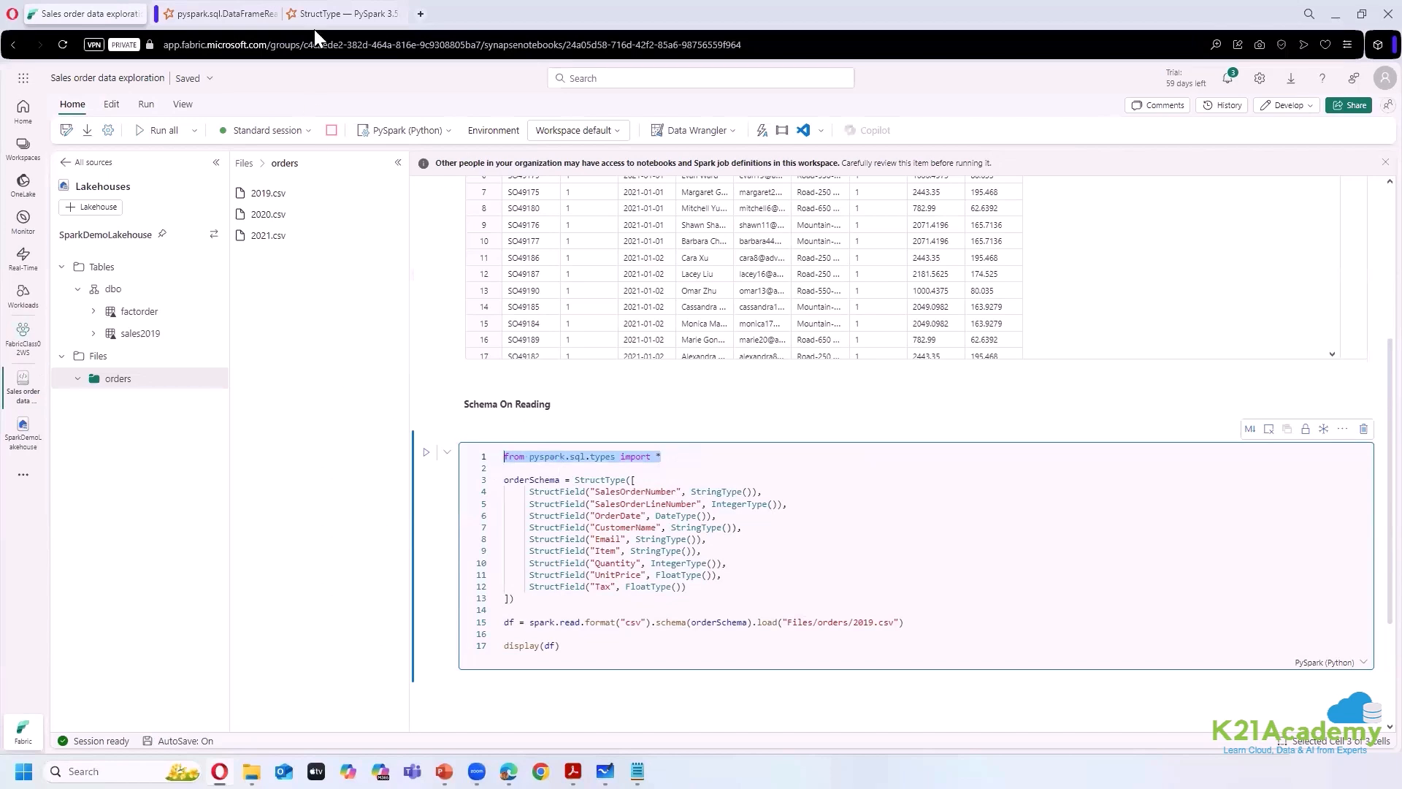
pyautogui.click(219, 14)
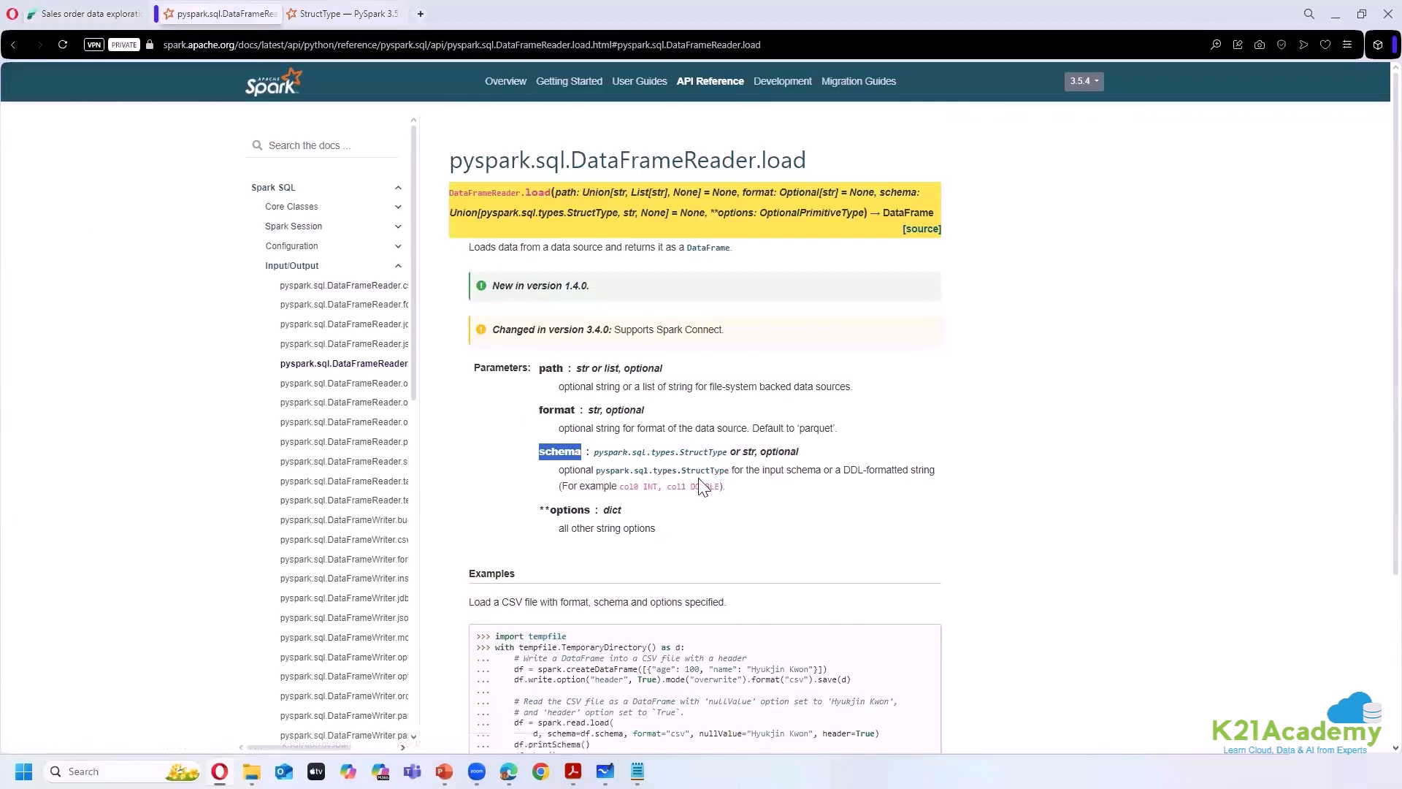
pyautogui.click(352, 17)
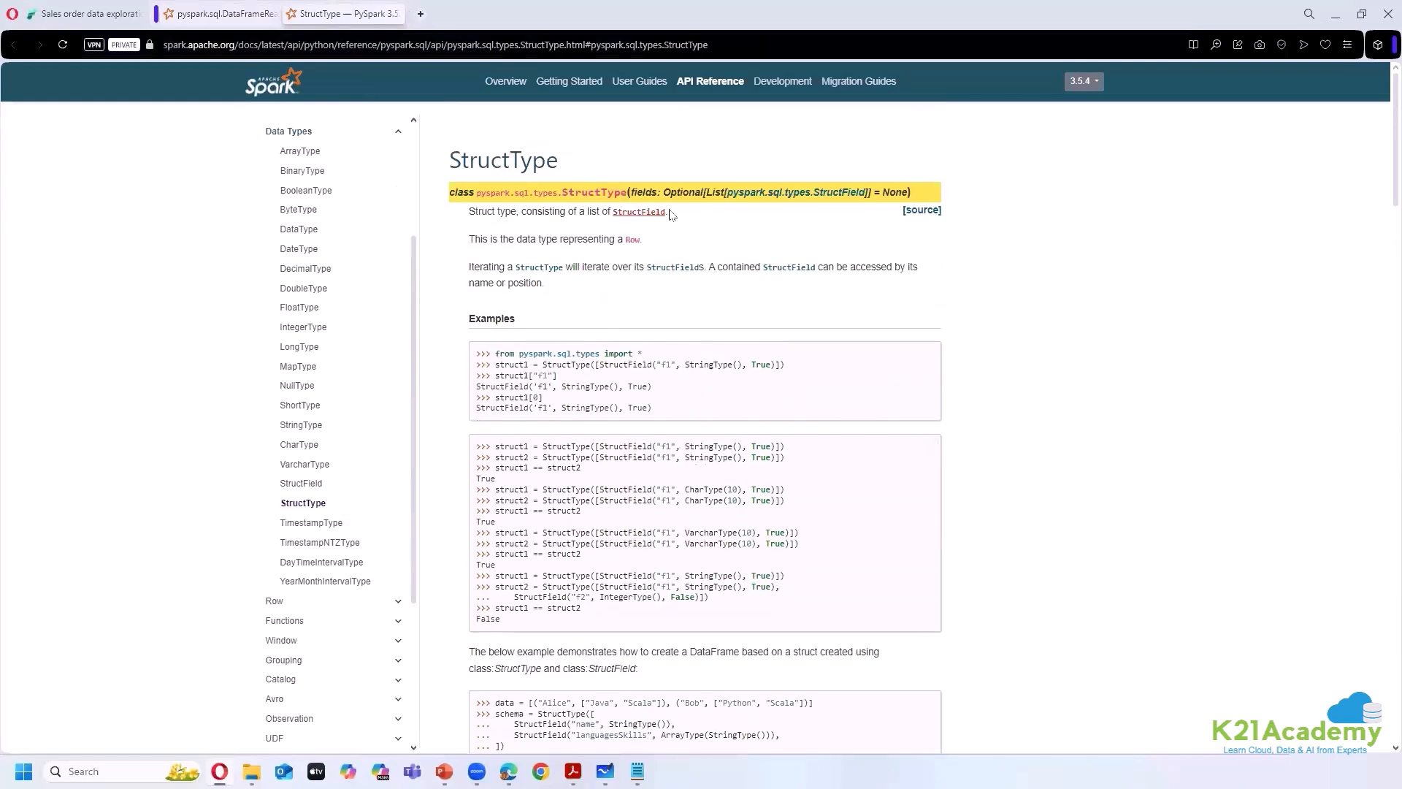
pyautogui.moveTo(670, 211); pyautogui.dragTo(603, 212)
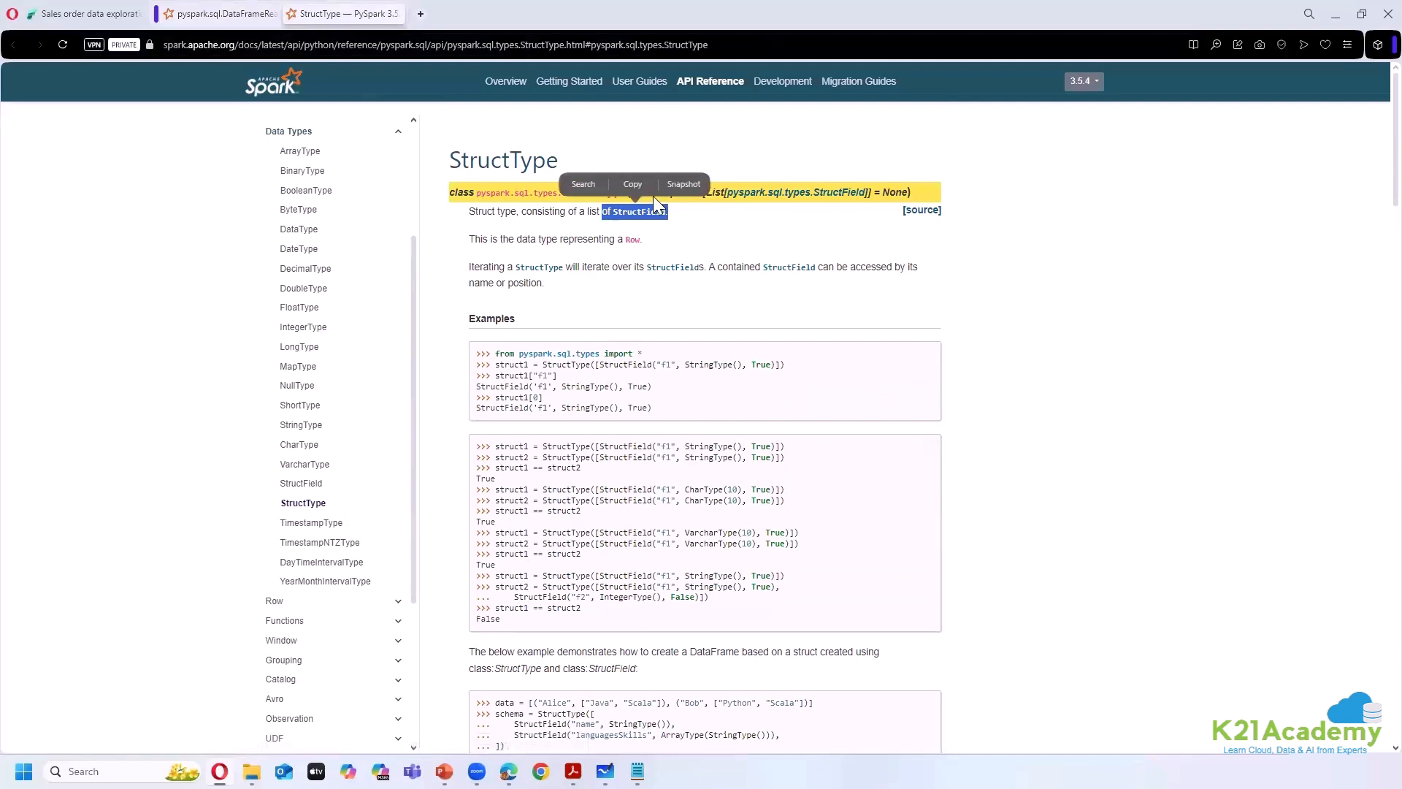
# - Back in the notebook, examine the orderSchema StructType definition and the parameter help for StructField
pyautogui.click(82, 14)
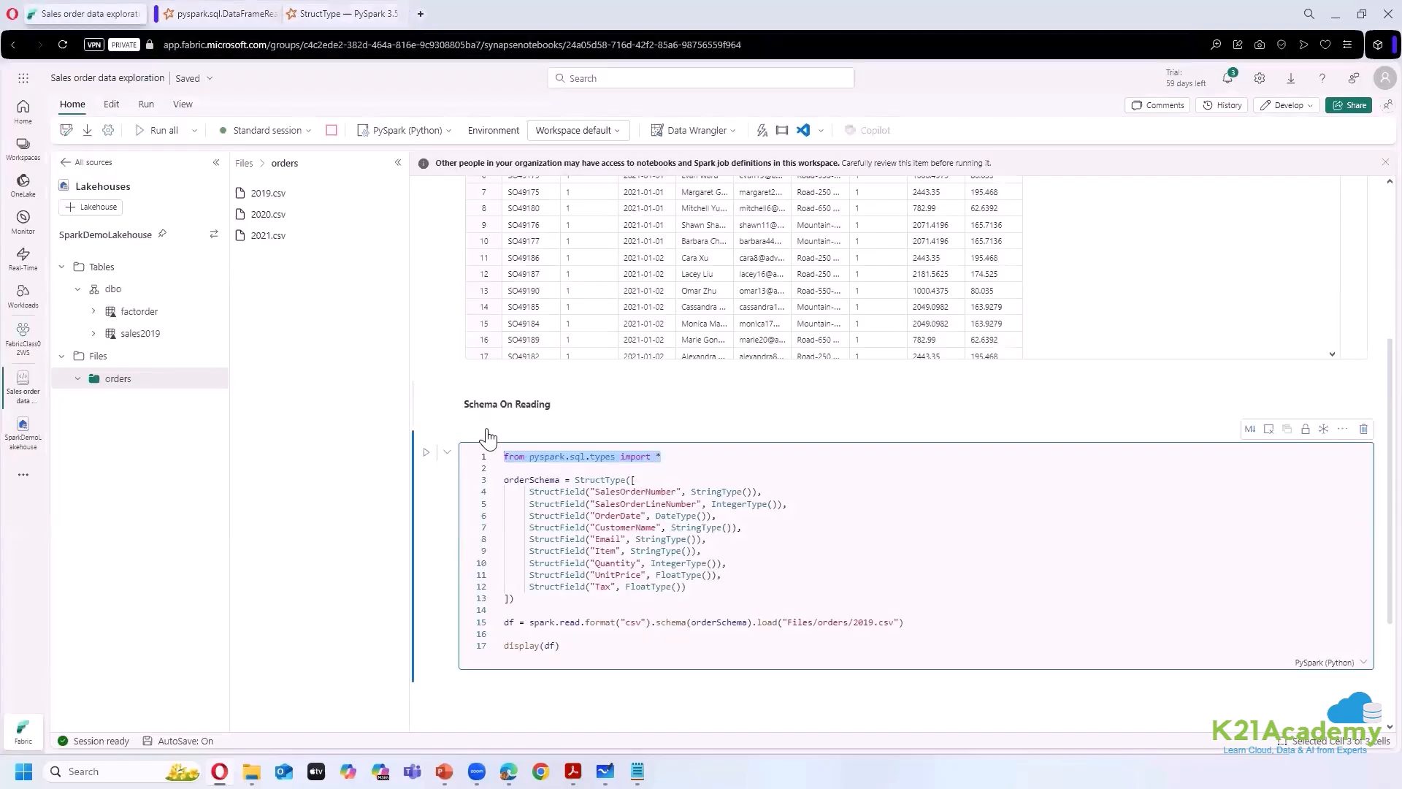
pyautogui.scroll(-1, 637, 439)
pyautogui.doubleClick(540, 409)
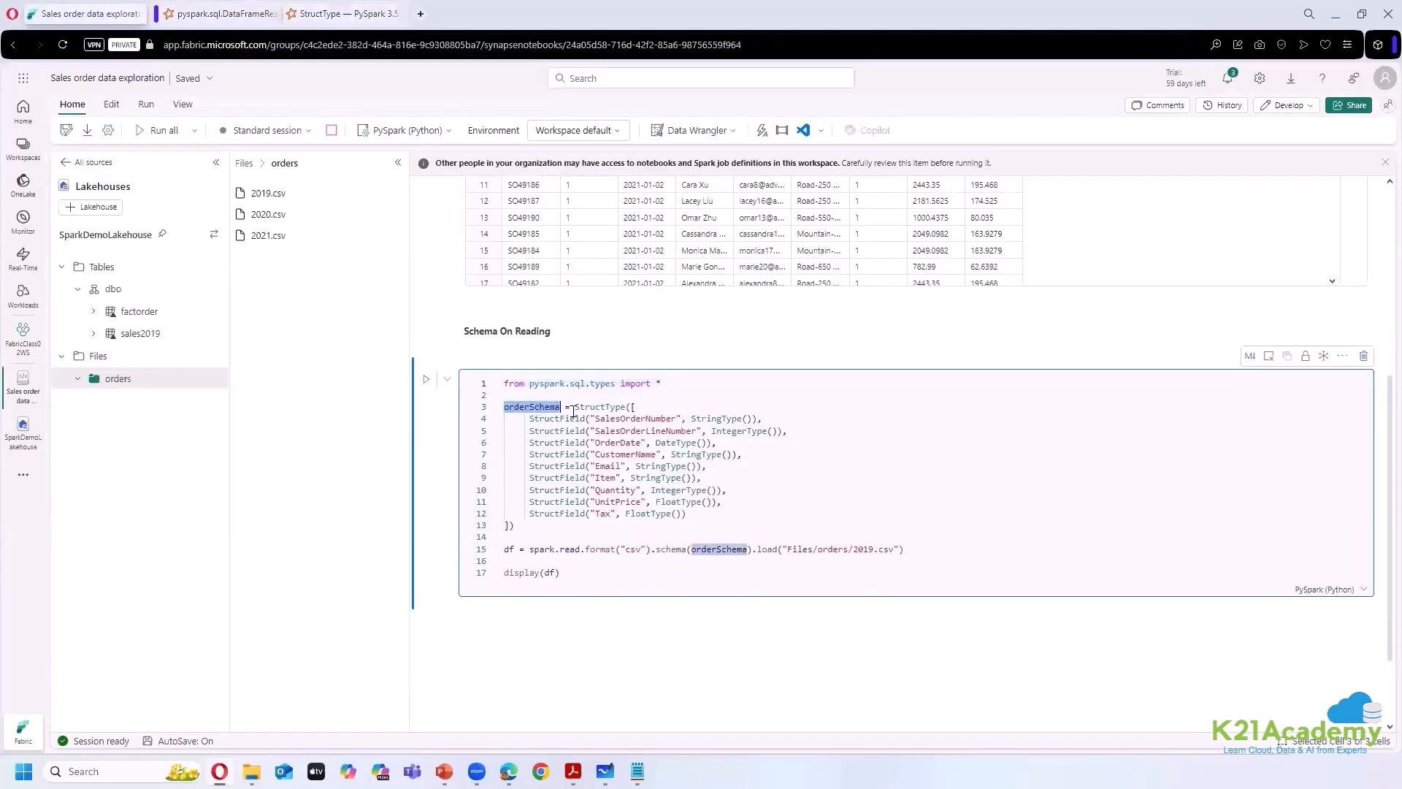
pyautogui.tripleClick(611, 408)
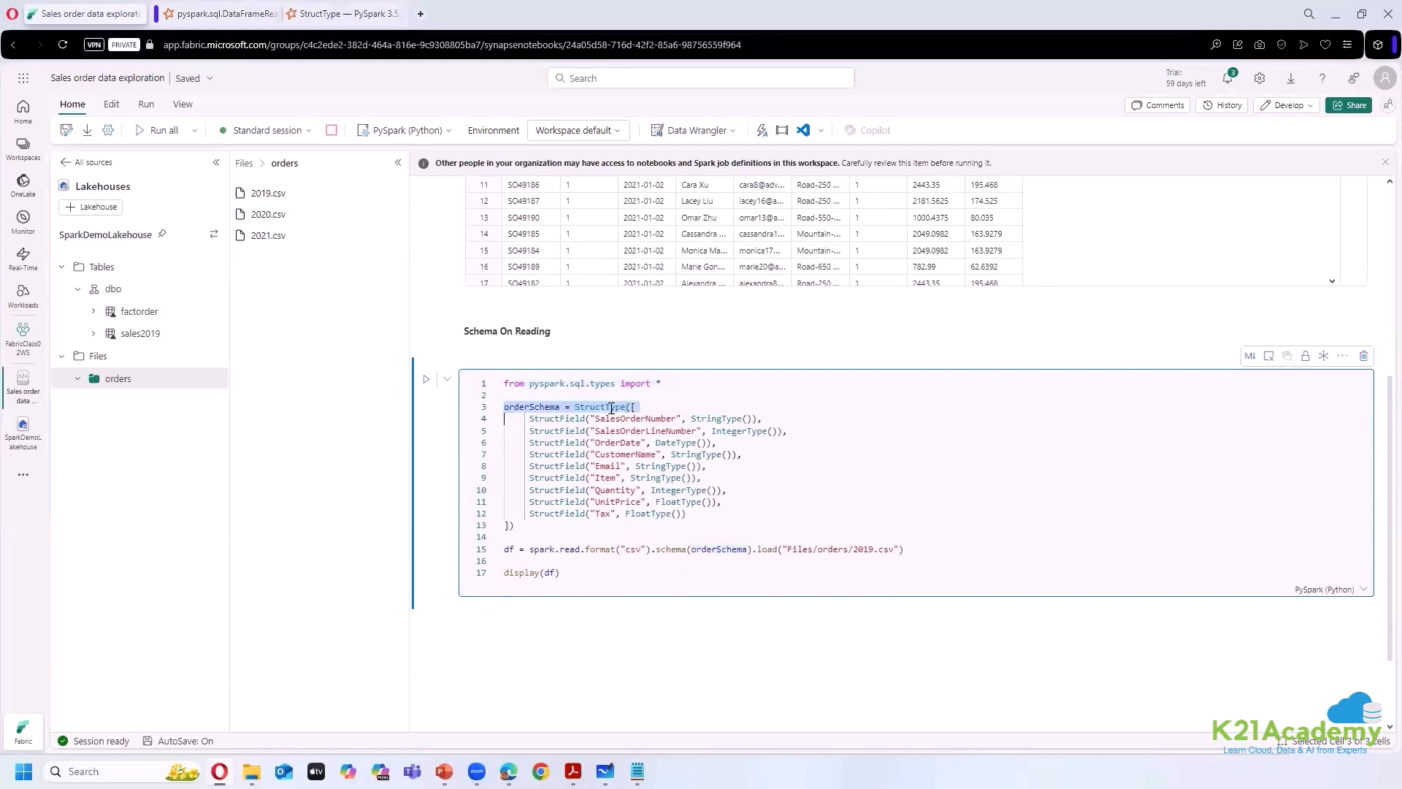
pyautogui.click(544, 418)
pyautogui.click(513, 442)
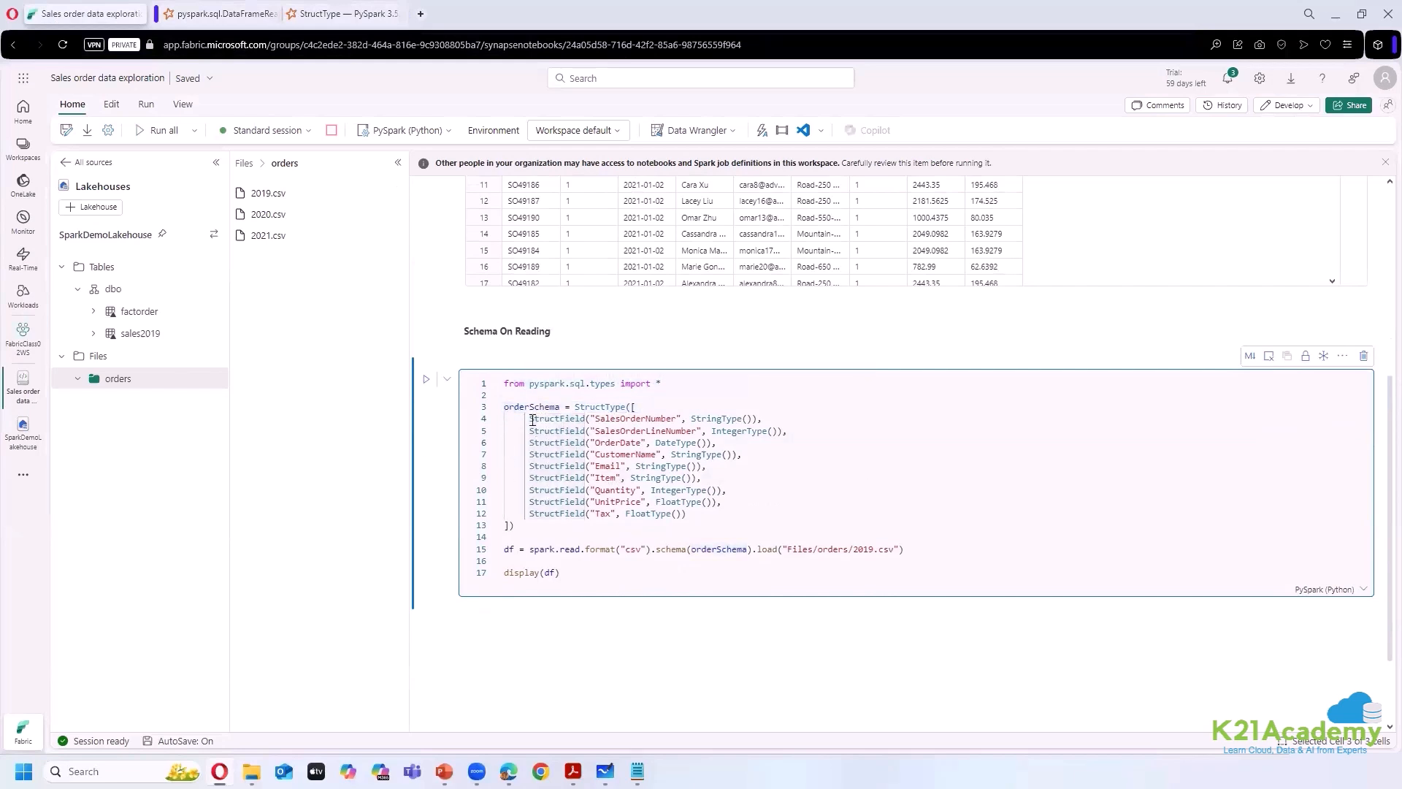
pyautogui.moveTo(534, 420)
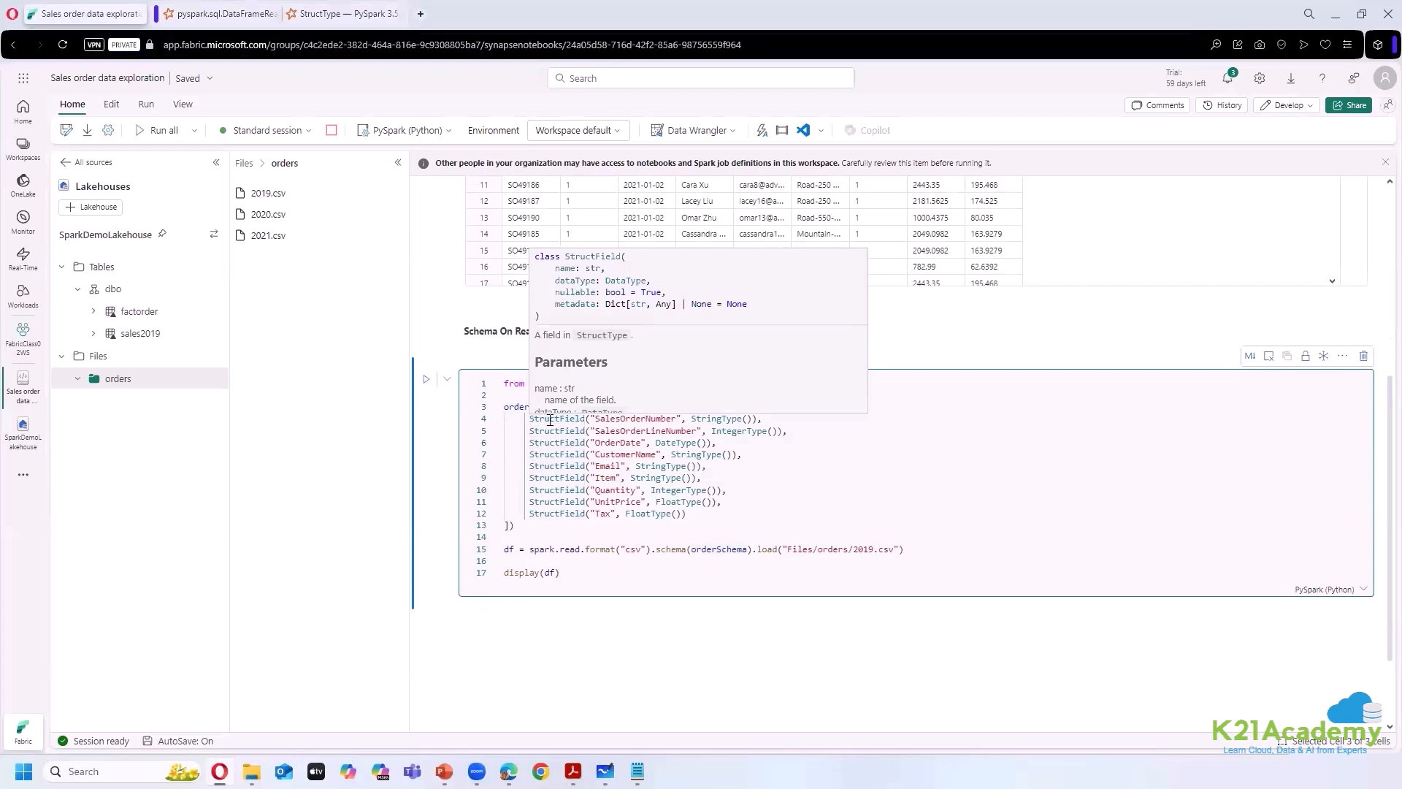
pyautogui.click(549, 420)
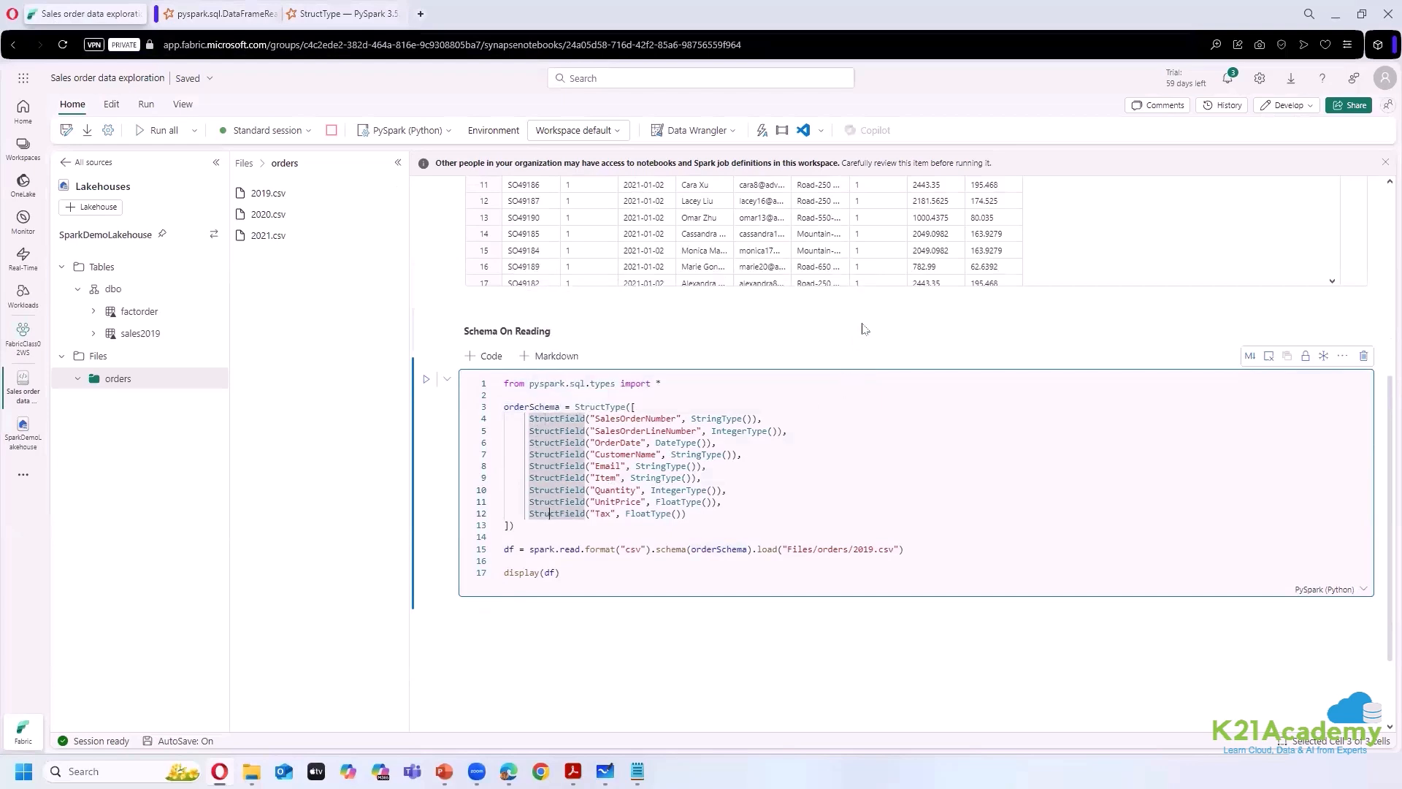
# - Compare the unnamed columns _c0 to _c8 in the table output with the field names and data types in orderSchema
pyautogui.scroll(4, 560, 293)
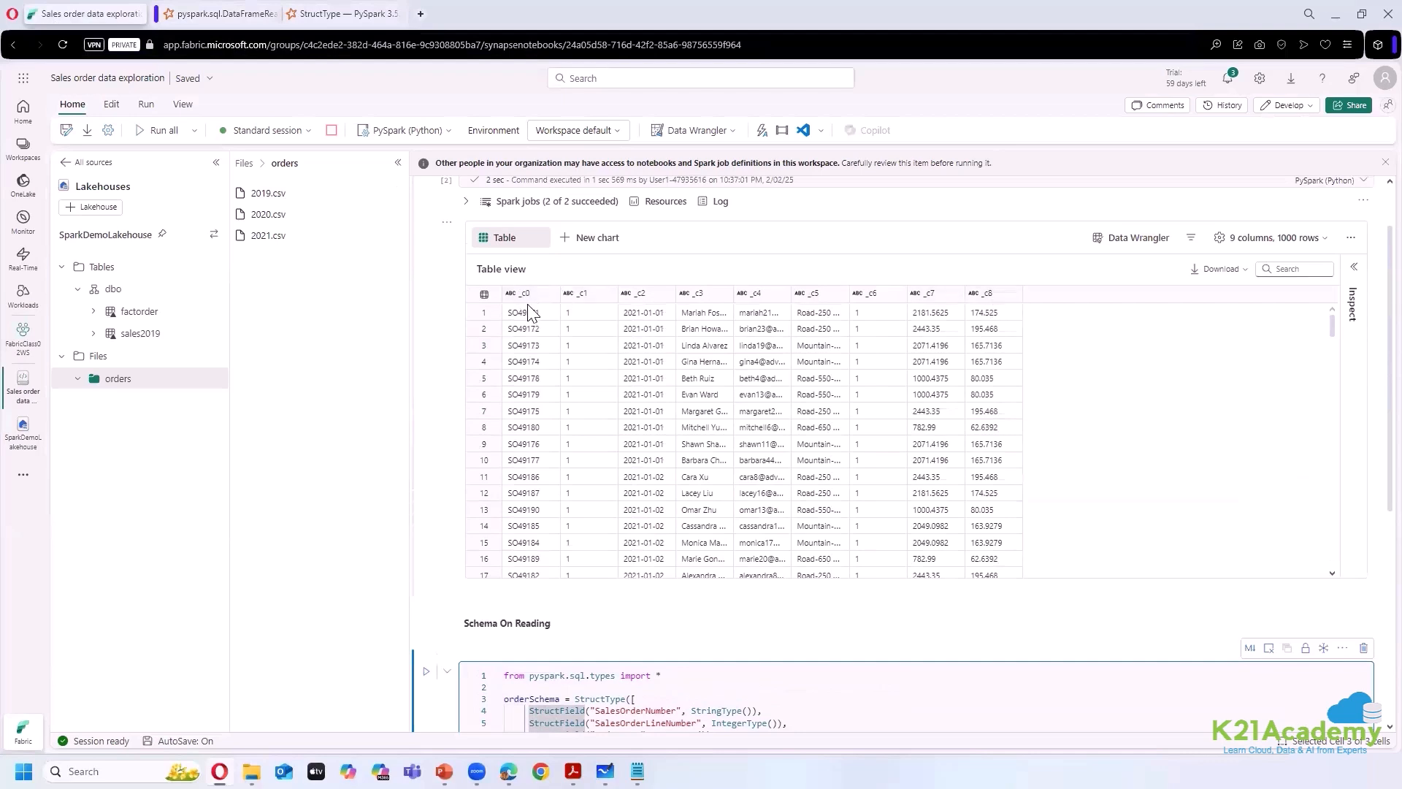
pyautogui.scroll(-4, 1076, 435)
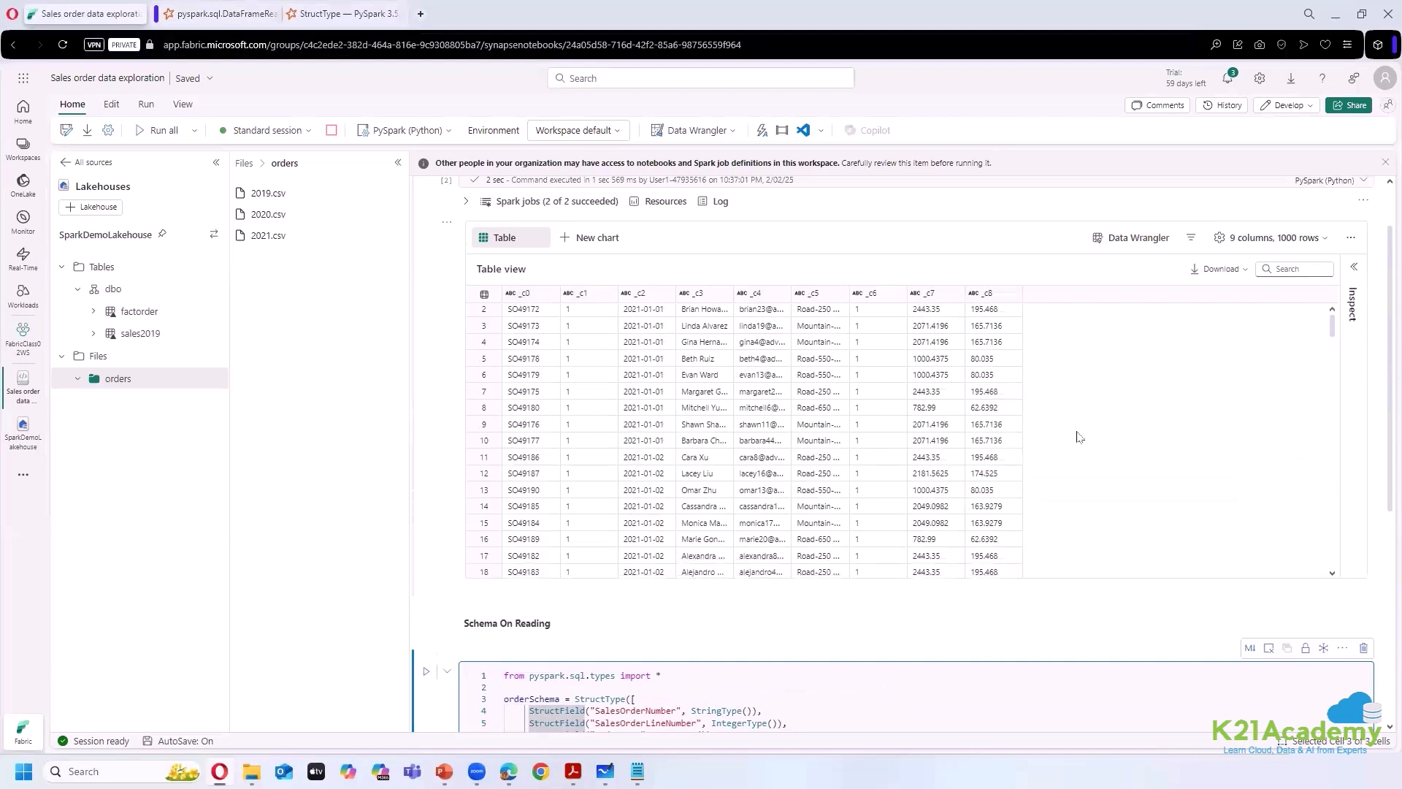
pyautogui.scroll(-4, 436, 480)
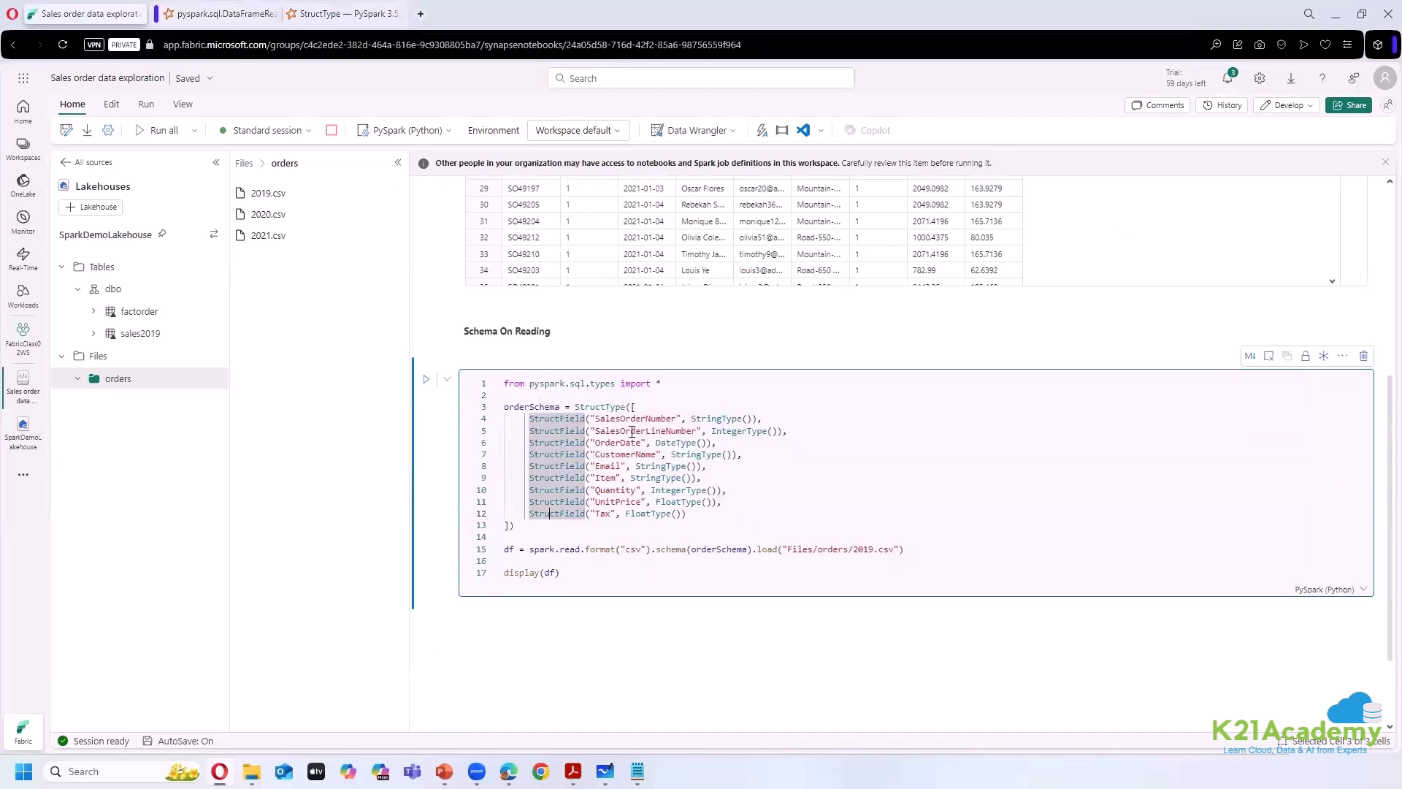
pyautogui.moveTo(633, 422); pyautogui.dragTo(616, 501)
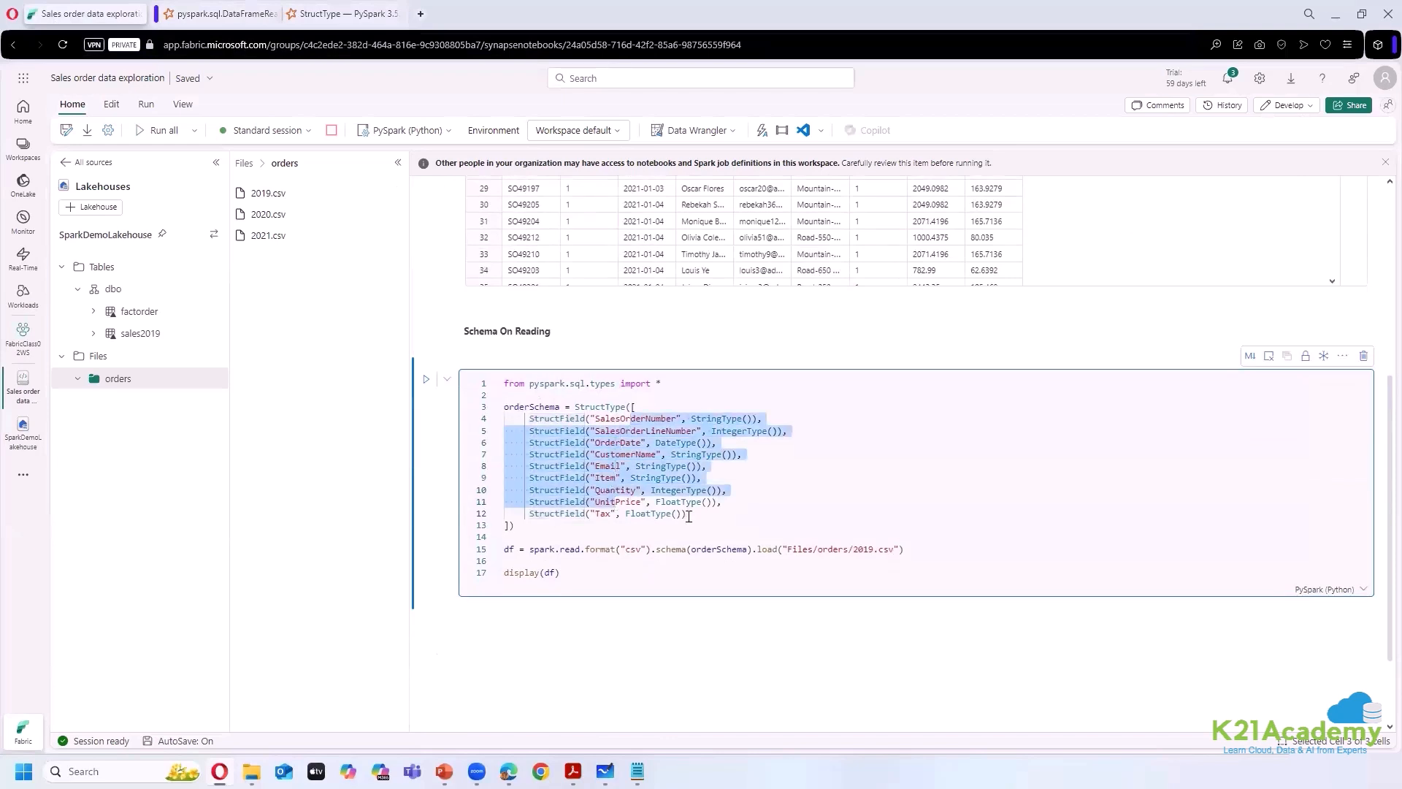
pyautogui.click(945, 488)
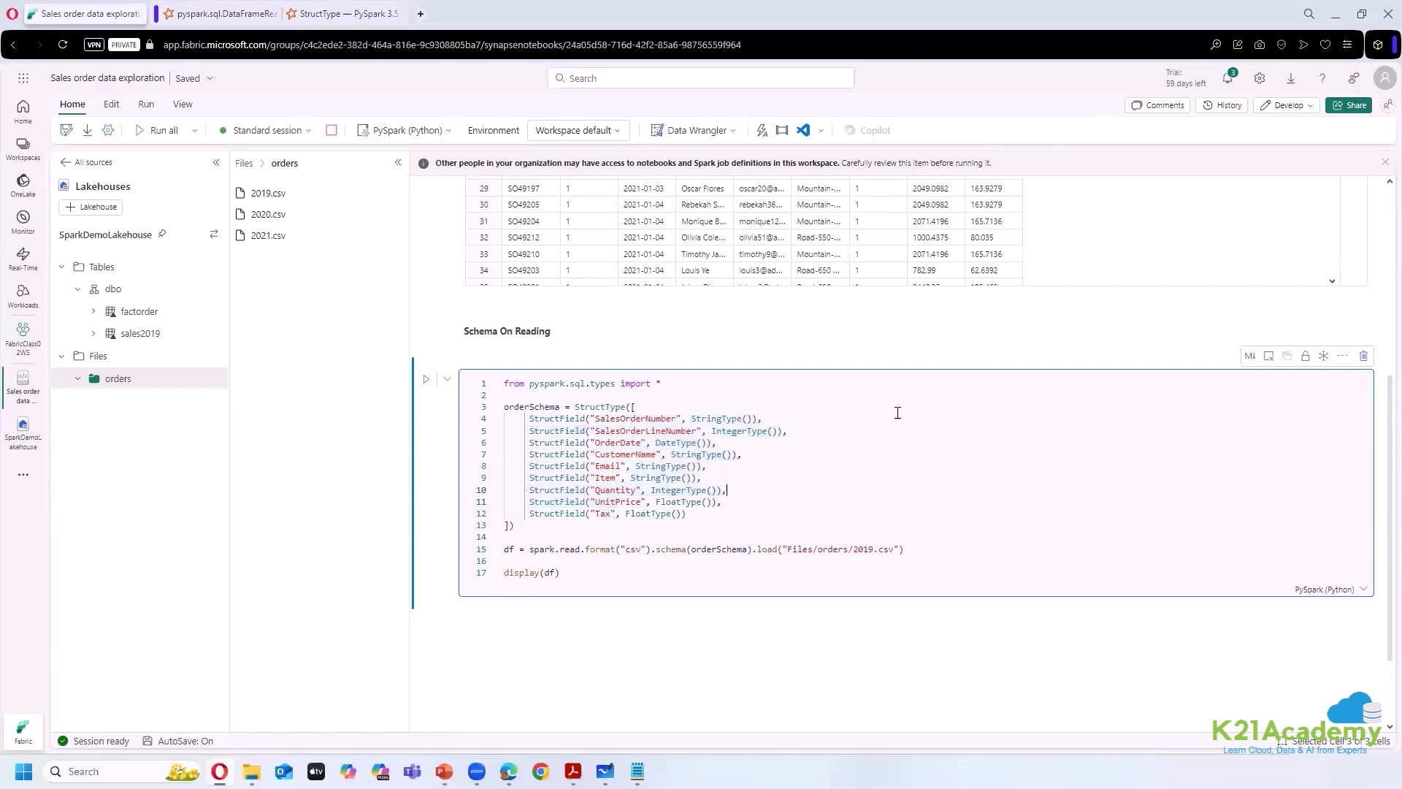
pyautogui.scroll(3, 482, 253)
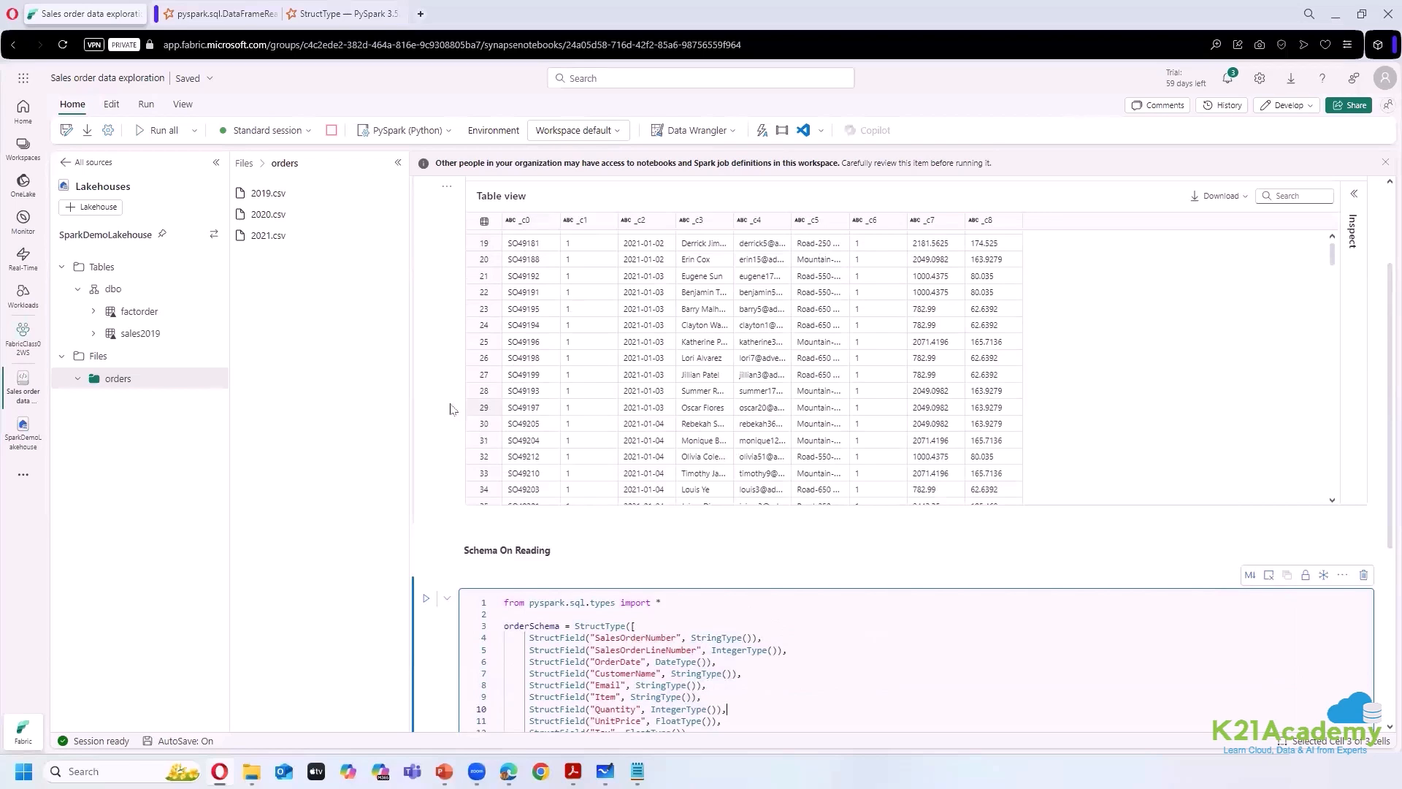
pyautogui.scroll(-1, 460, 406)
pyautogui.scroll(1, 575, 237)
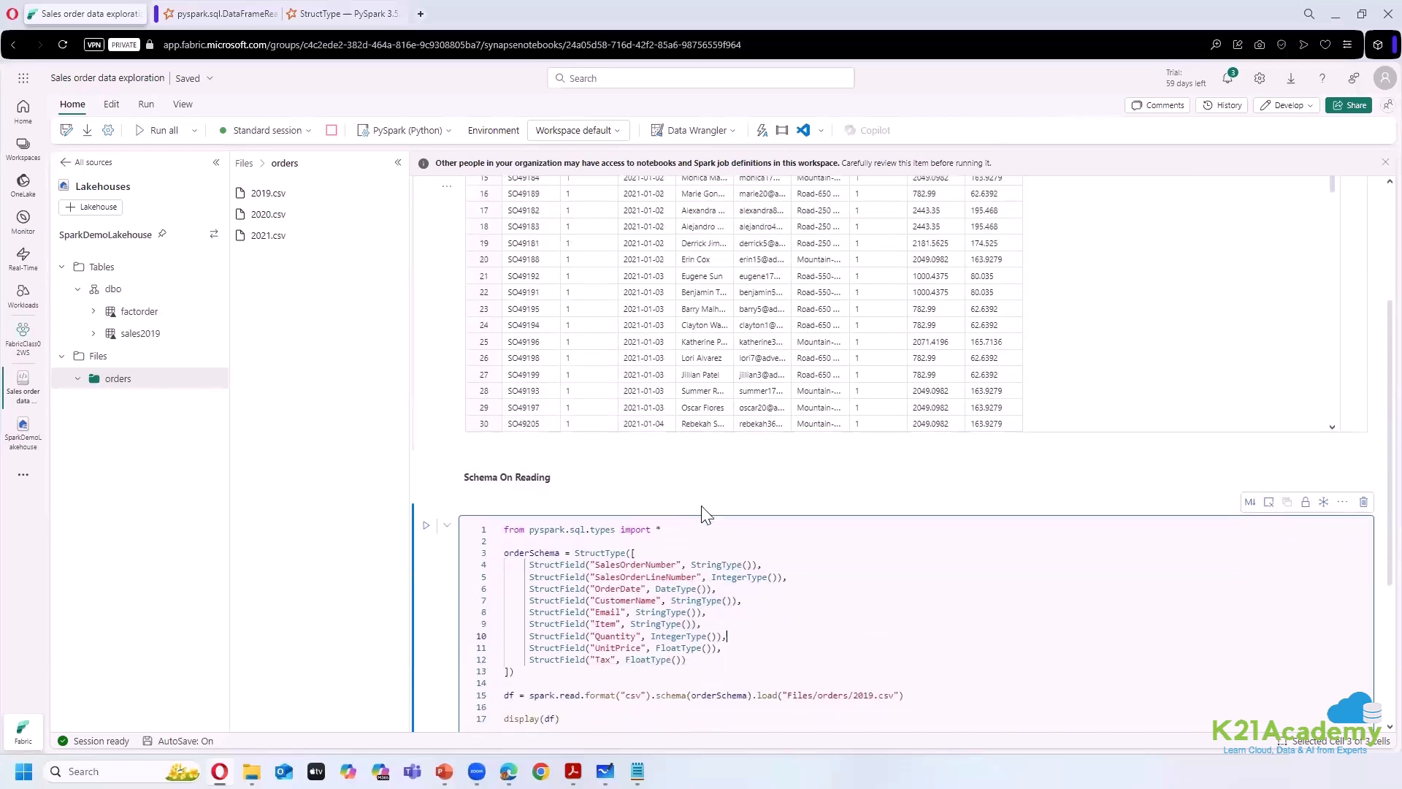
pyautogui.scroll(3, 741, 469)
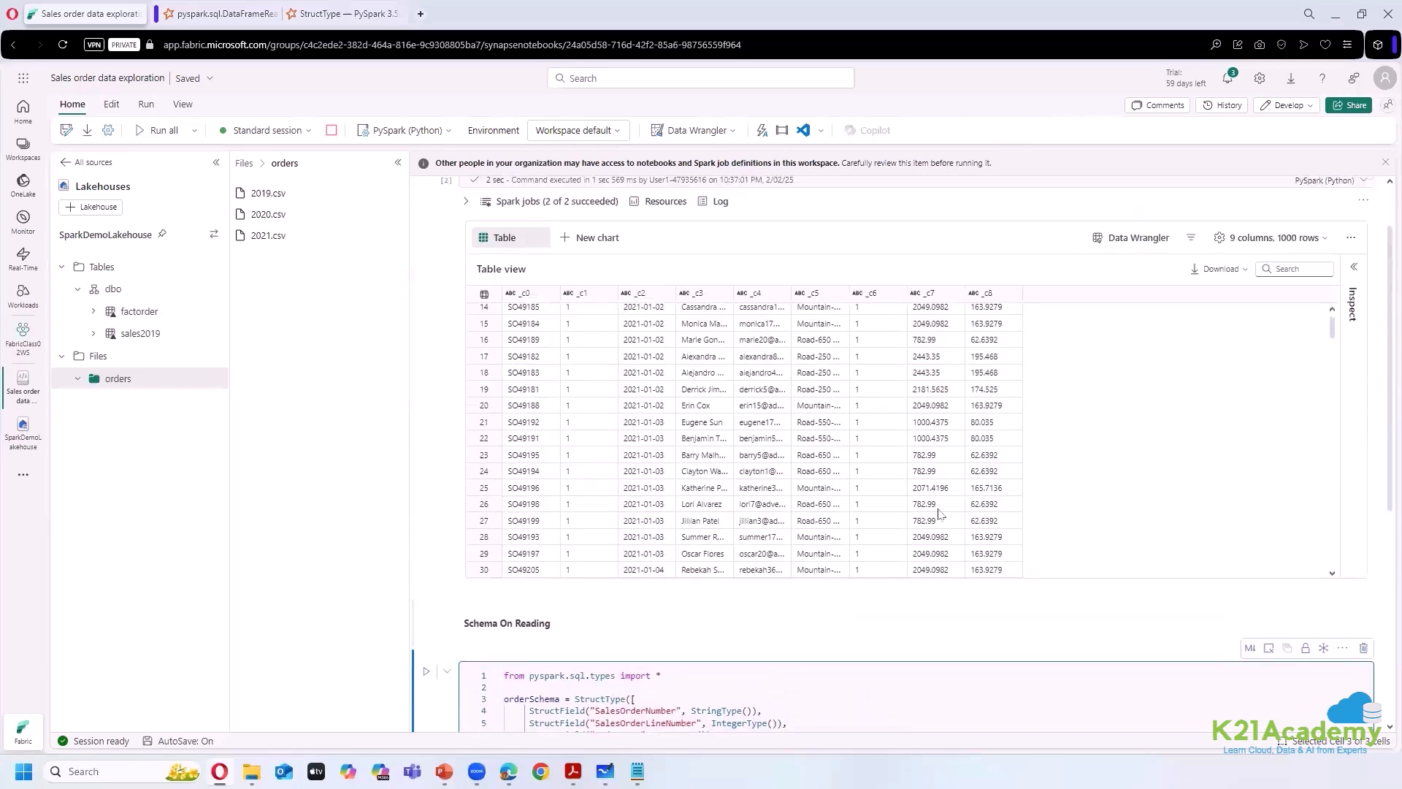
pyautogui.scroll(-2, 901, 593)
pyautogui.scroll(-1, 901, 572)
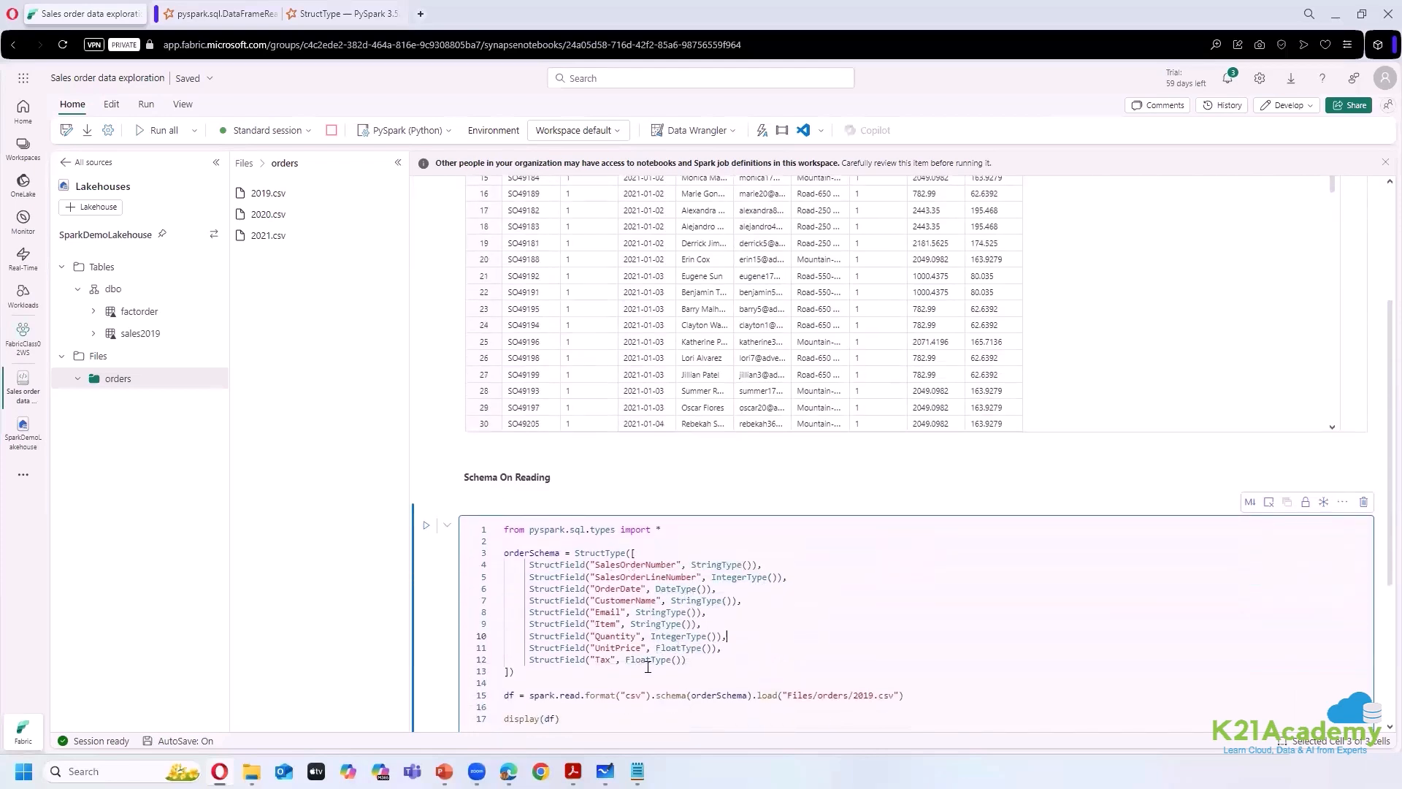
pyautogui.scroll(2, 1099, 489)
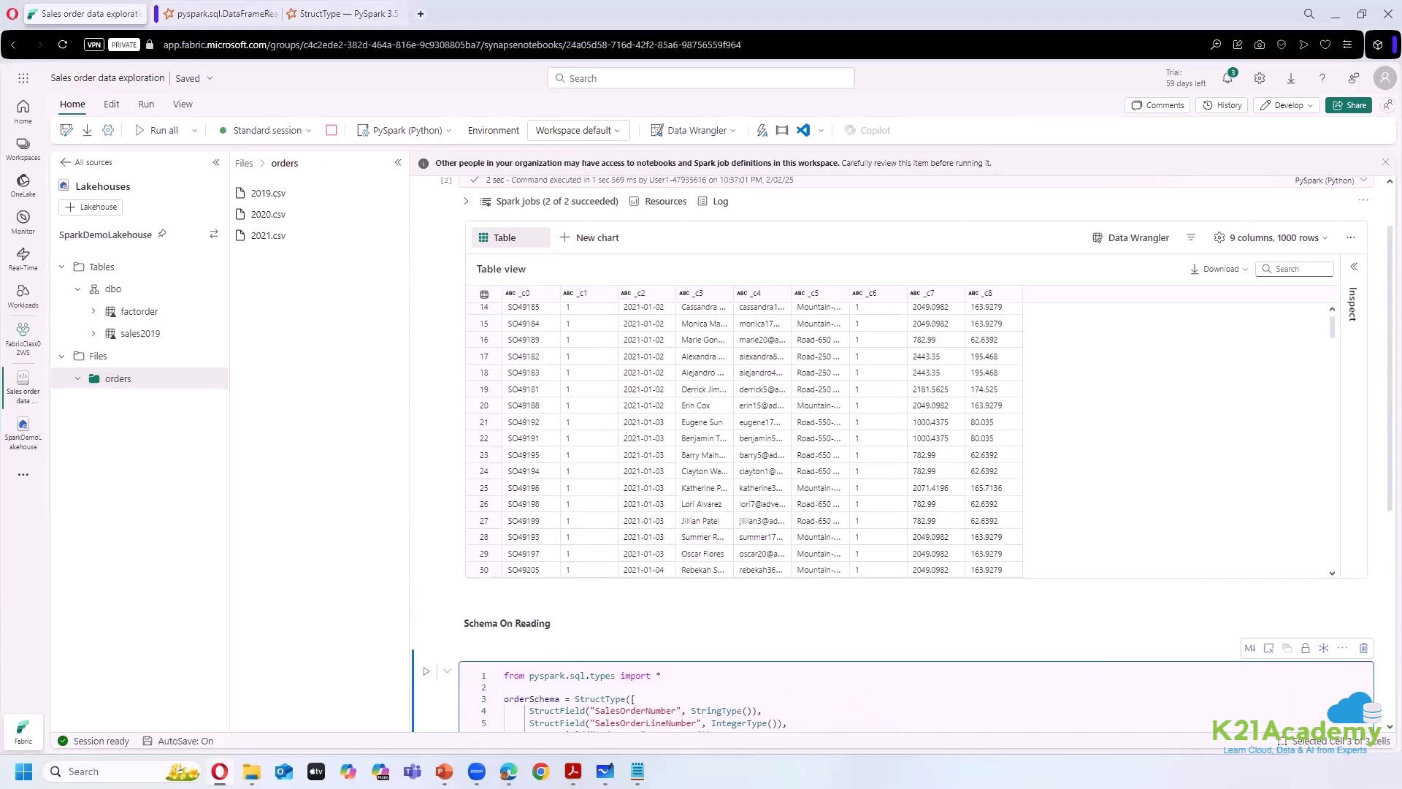
# - Review the first cell's spark.read code, its header option and the Files/orders/*.csv load path against its output table
pyautogui.scroll(1, 443, 326)
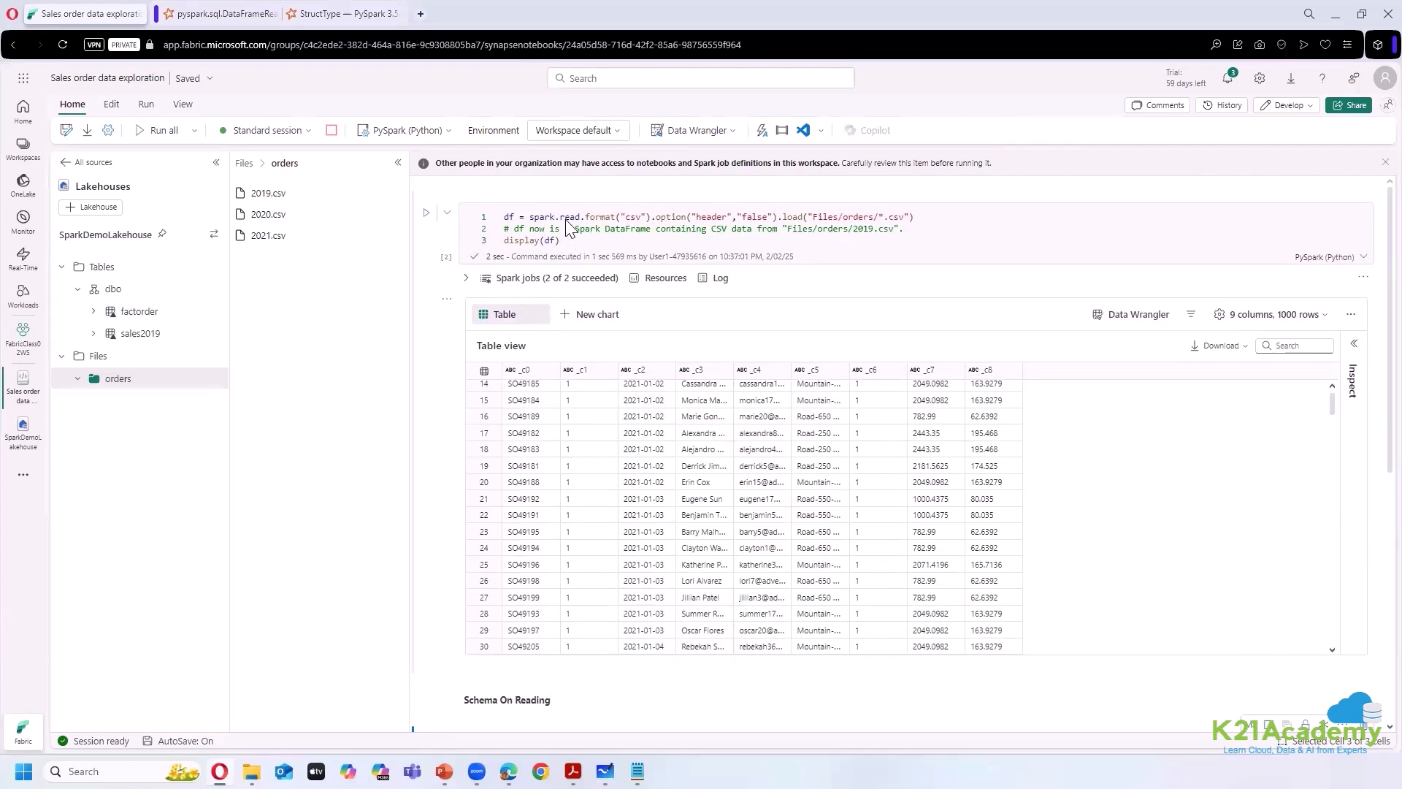
pyautogui.moveTo(581, 217); pyautogui.dragTo(541, 219)
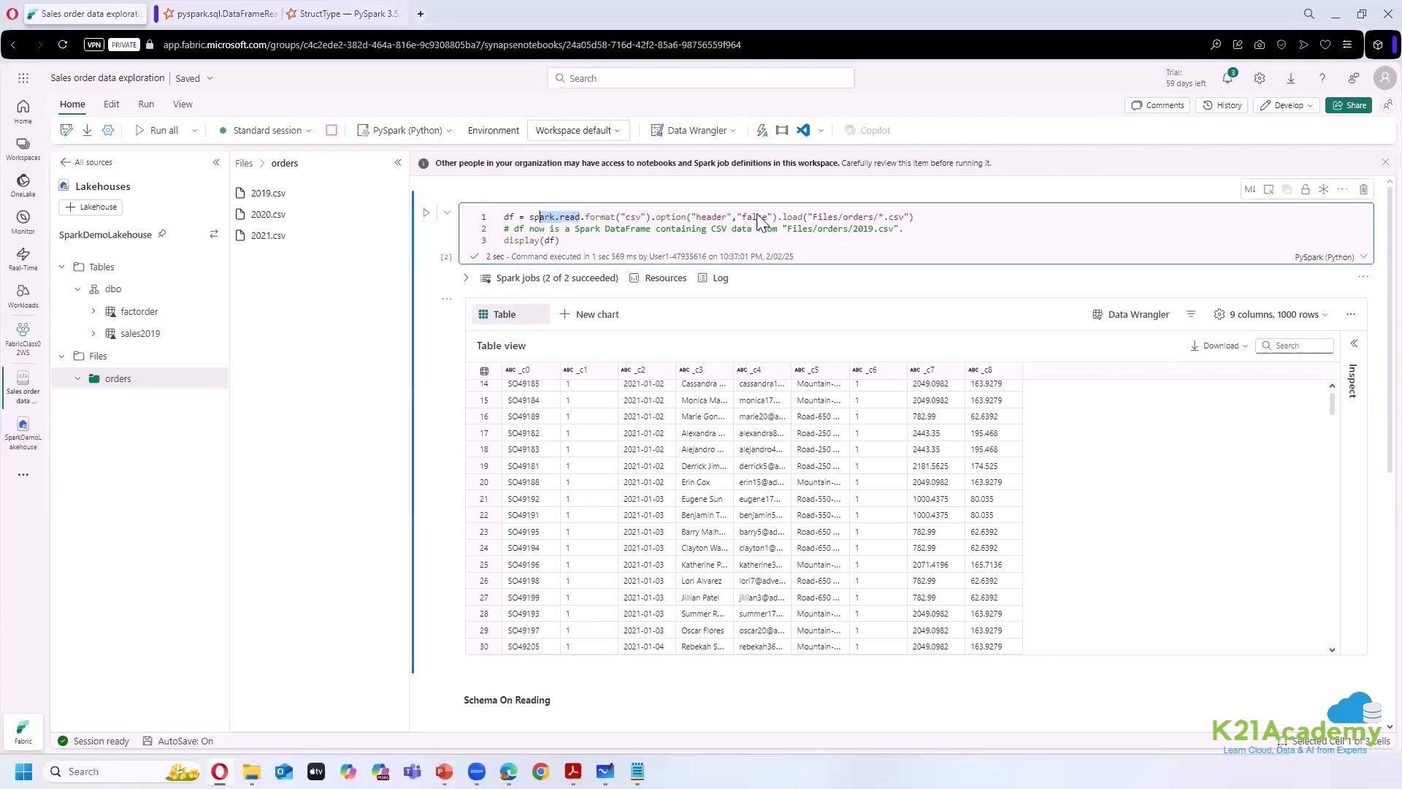
pyautogui.moveTo(766, 217); pyautogui.dragTo(698, 218)
pyautogui.moveTo(914, 217); pyautogui.dragTo(801, 217)
pyautogui.scroll(-5, 463, 344)
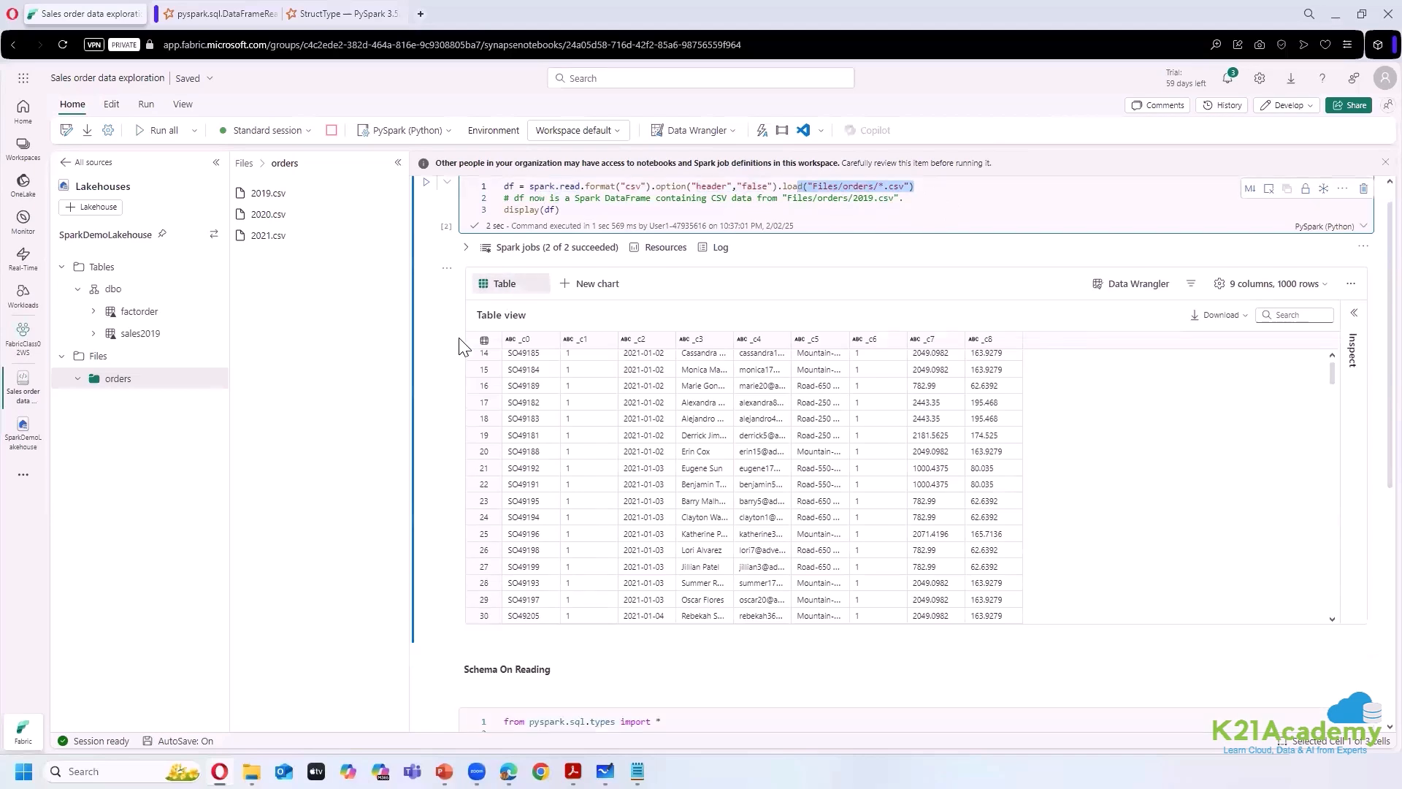
pyautogui.scroll(3, 431, 322)
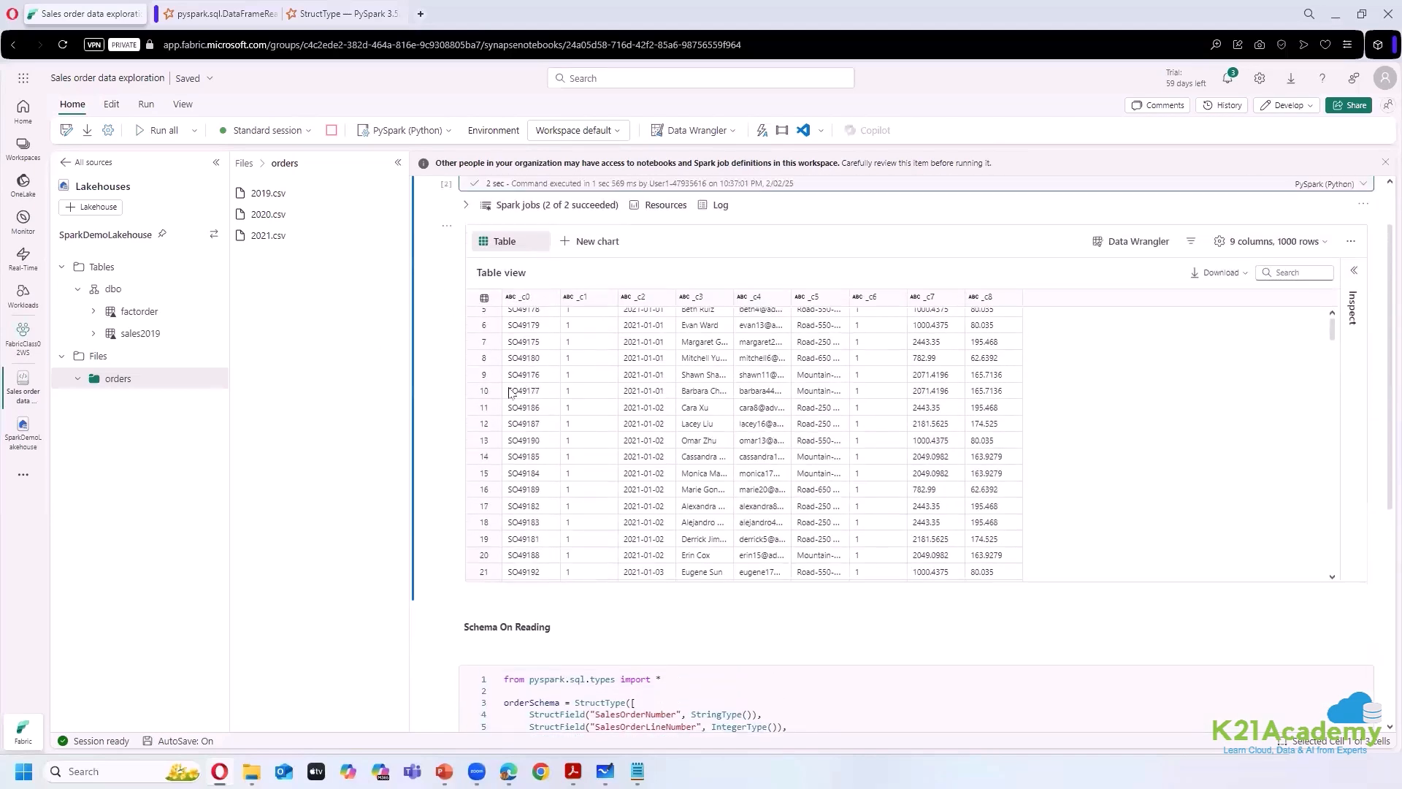
pyautogui.scroll(-5, 438, 460)
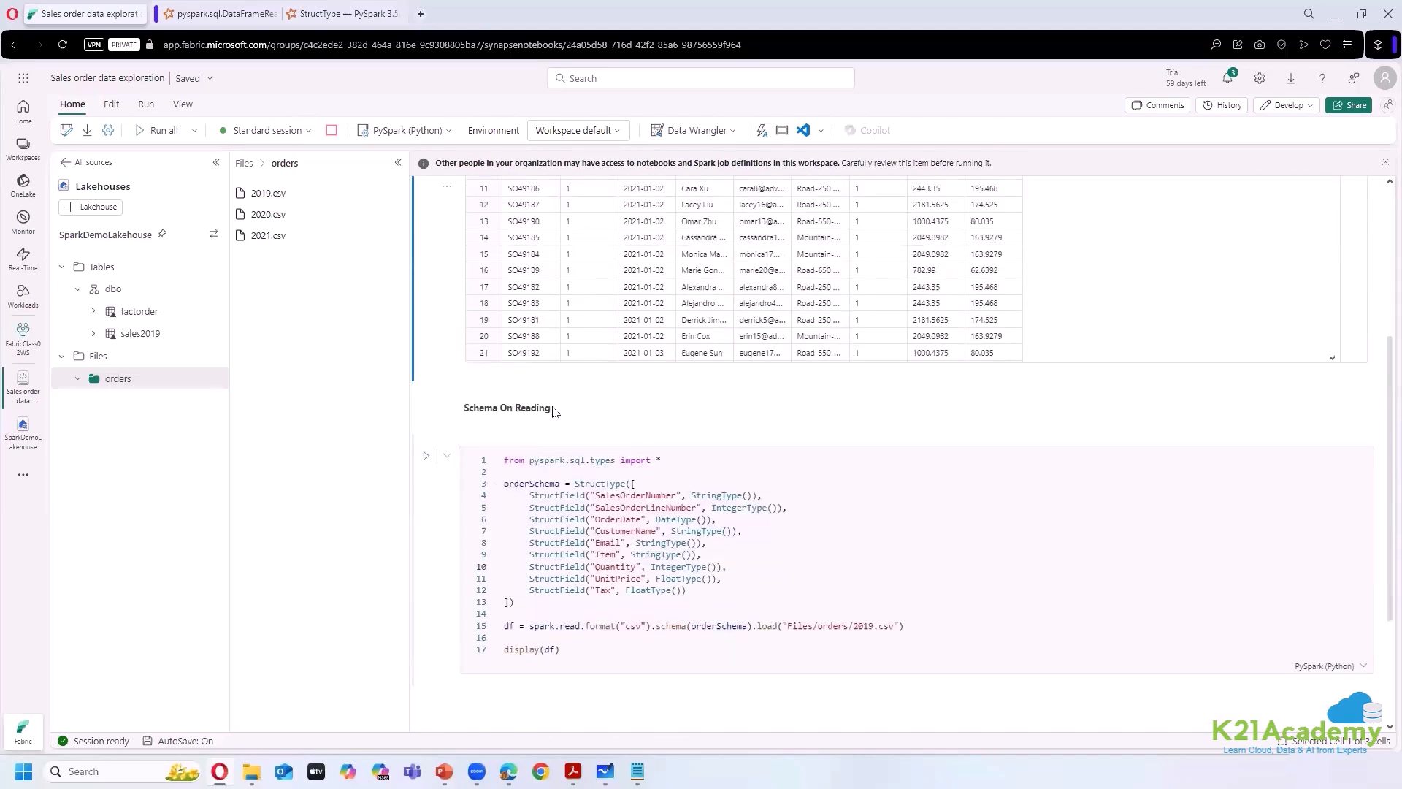
# - Recheck the schema parameter and StructType documentation against the StructType call assigned to orderSchema in the notebook
pyautogui.click(218, 14)
pyautogui.click(565, 449)
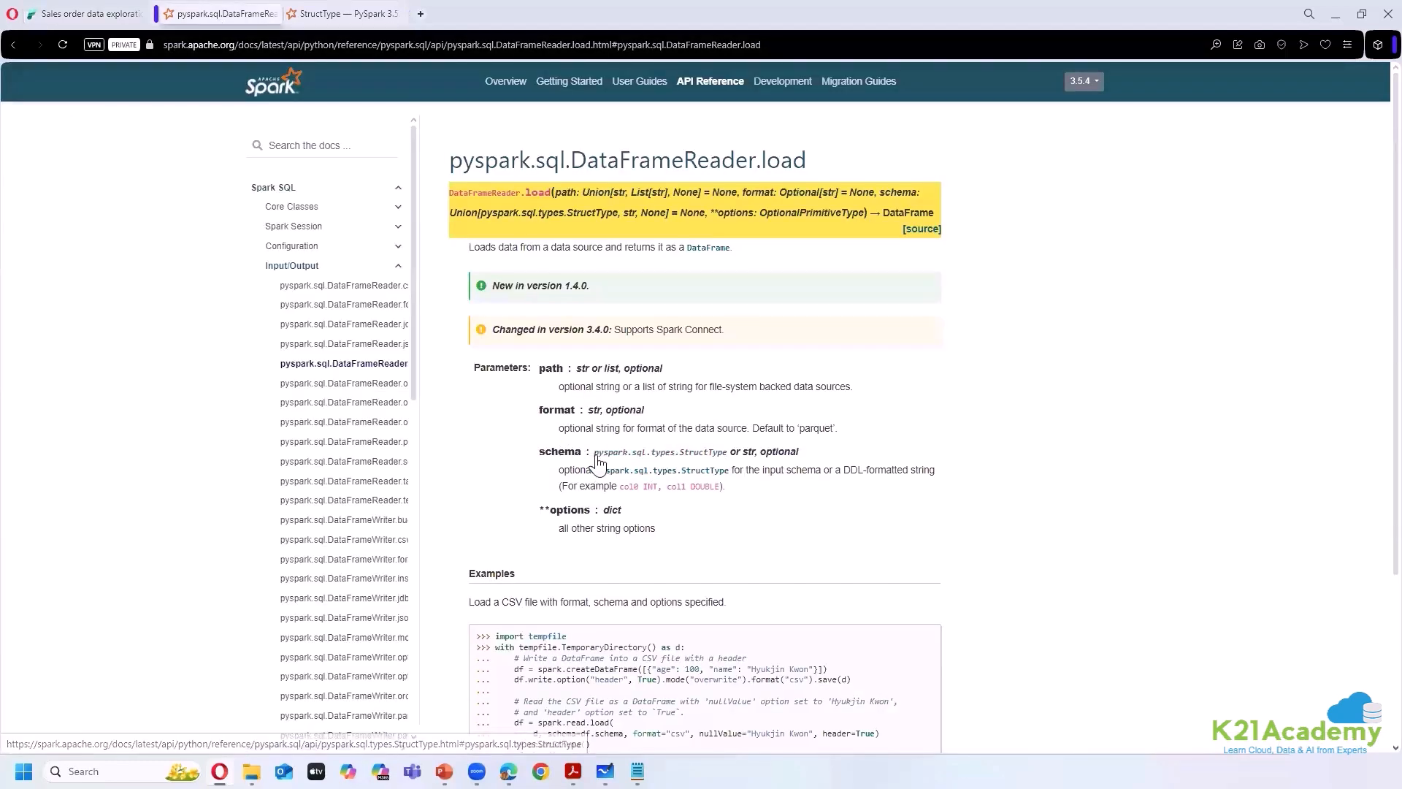
pyautogui.click(722, 461)
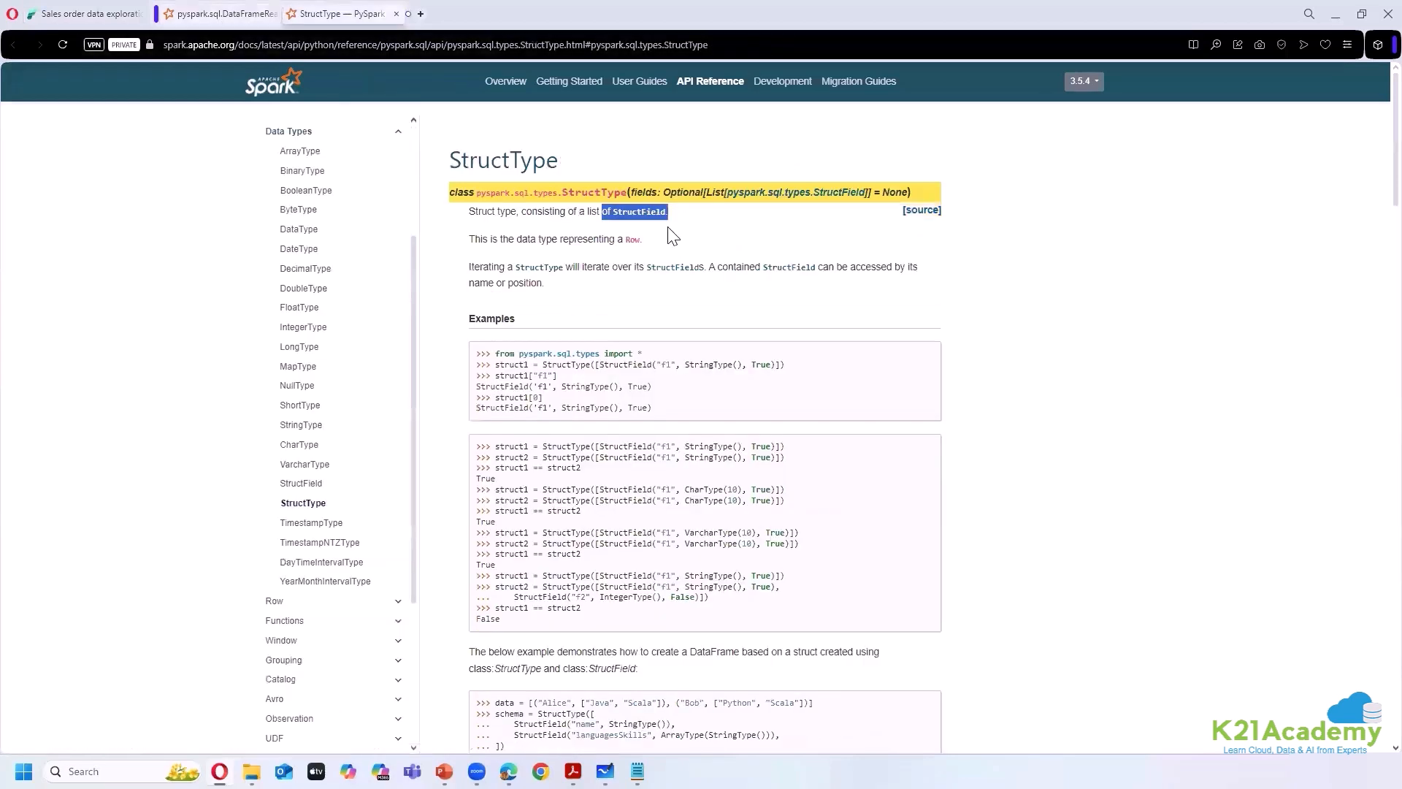
pyautogui.scroll(1, 322, 372)
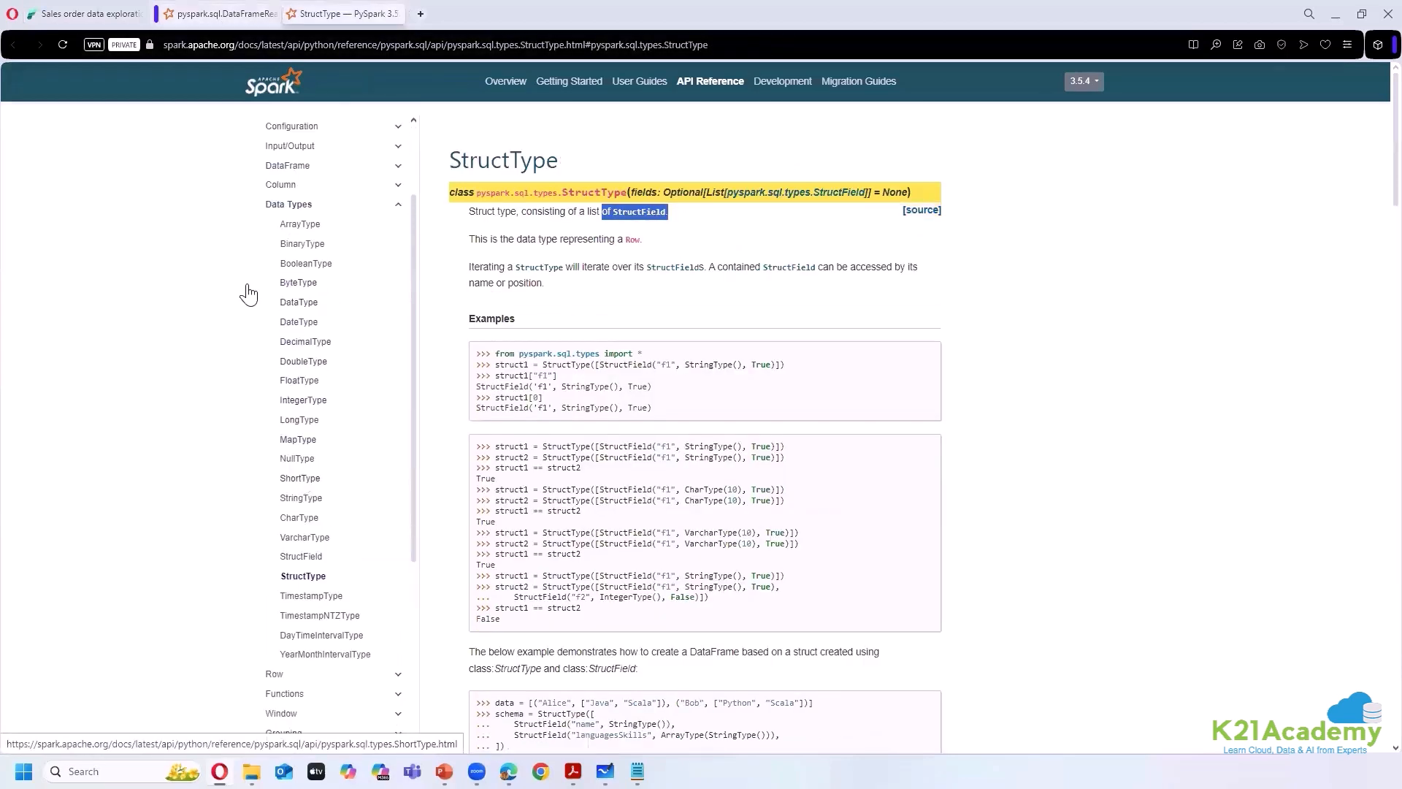
pyautogui.click(87, 13)
pyautogui.scroll(-1, 579, 416)
pyautogui.doubleClick(604, 411)
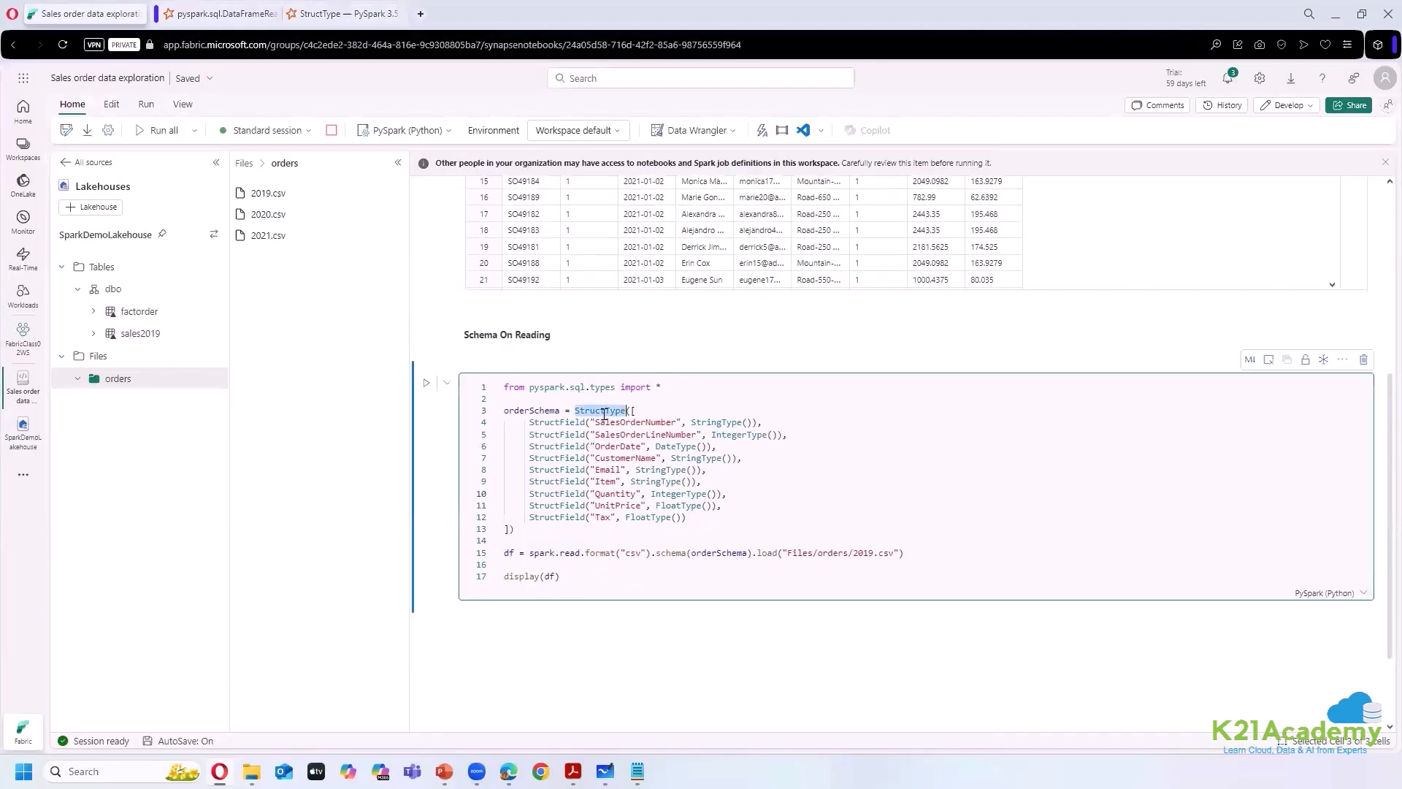
pyautogui.doubleClick(534, 411)
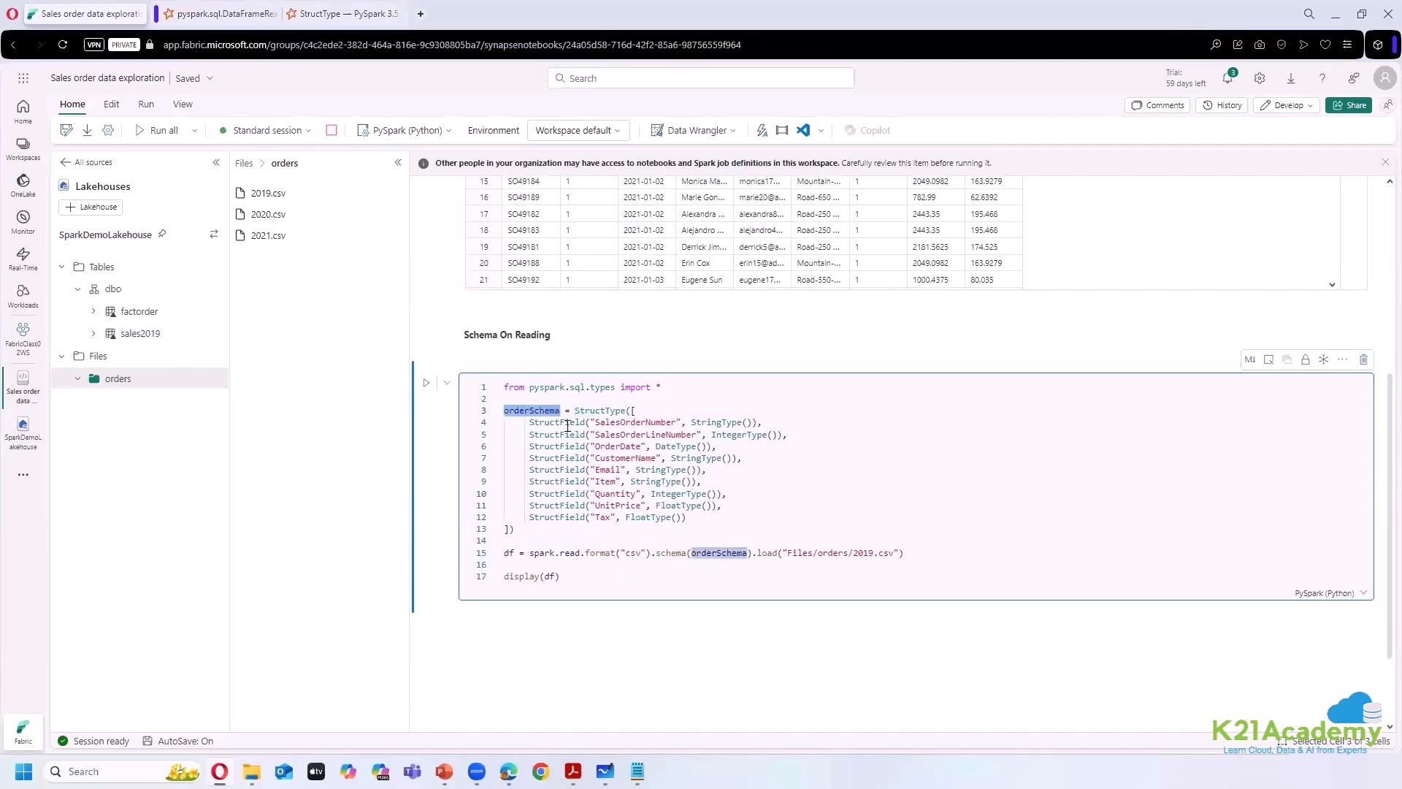
# - Change the load path in the Schema On Reading cell to Files/orders/*.csv so that all order files are read
pyautogui.scroll(5, 934, 396)
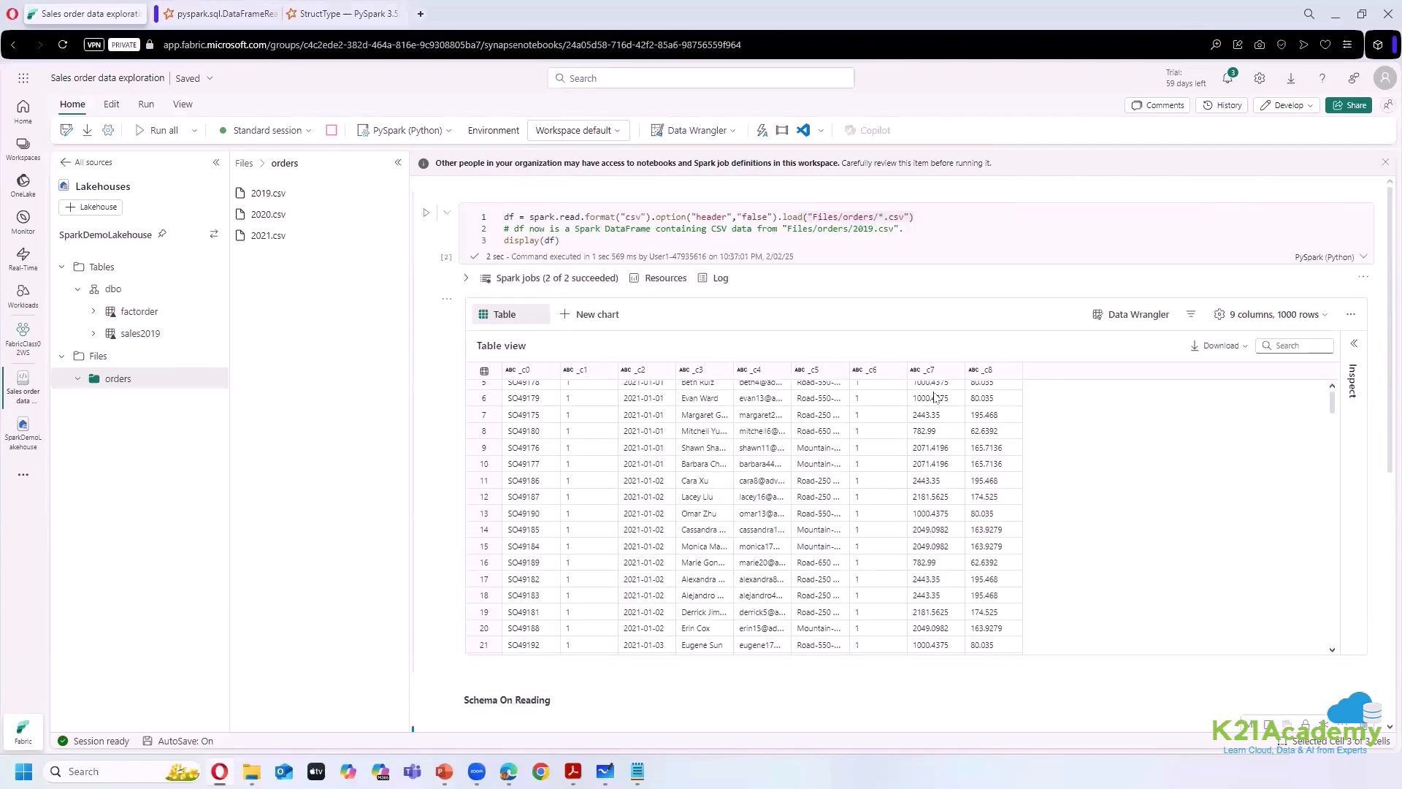
pyautogui.scroll(-3, 1066, 419)
pyautogui.scroll(-5, 803, 679)
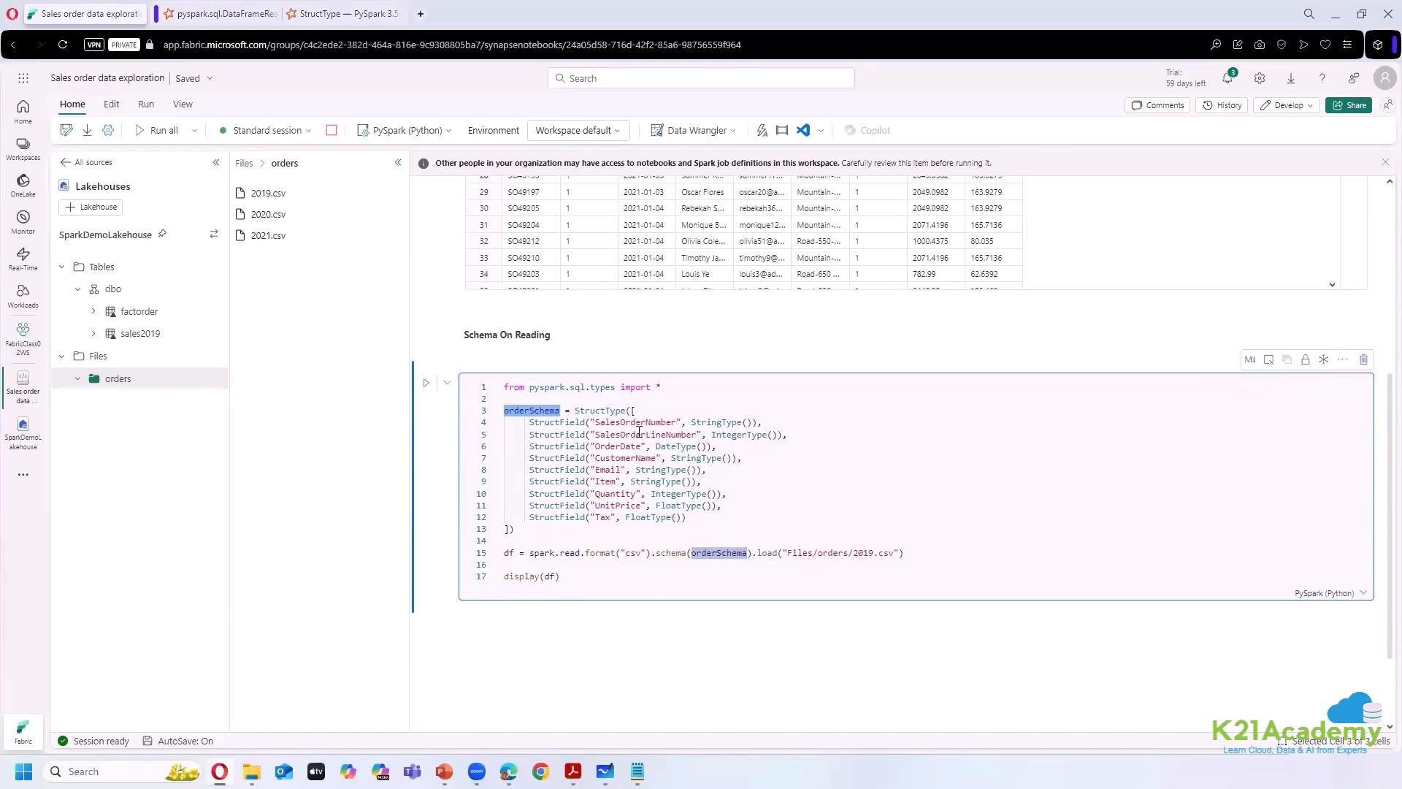
pyautogui.click(807, 480)
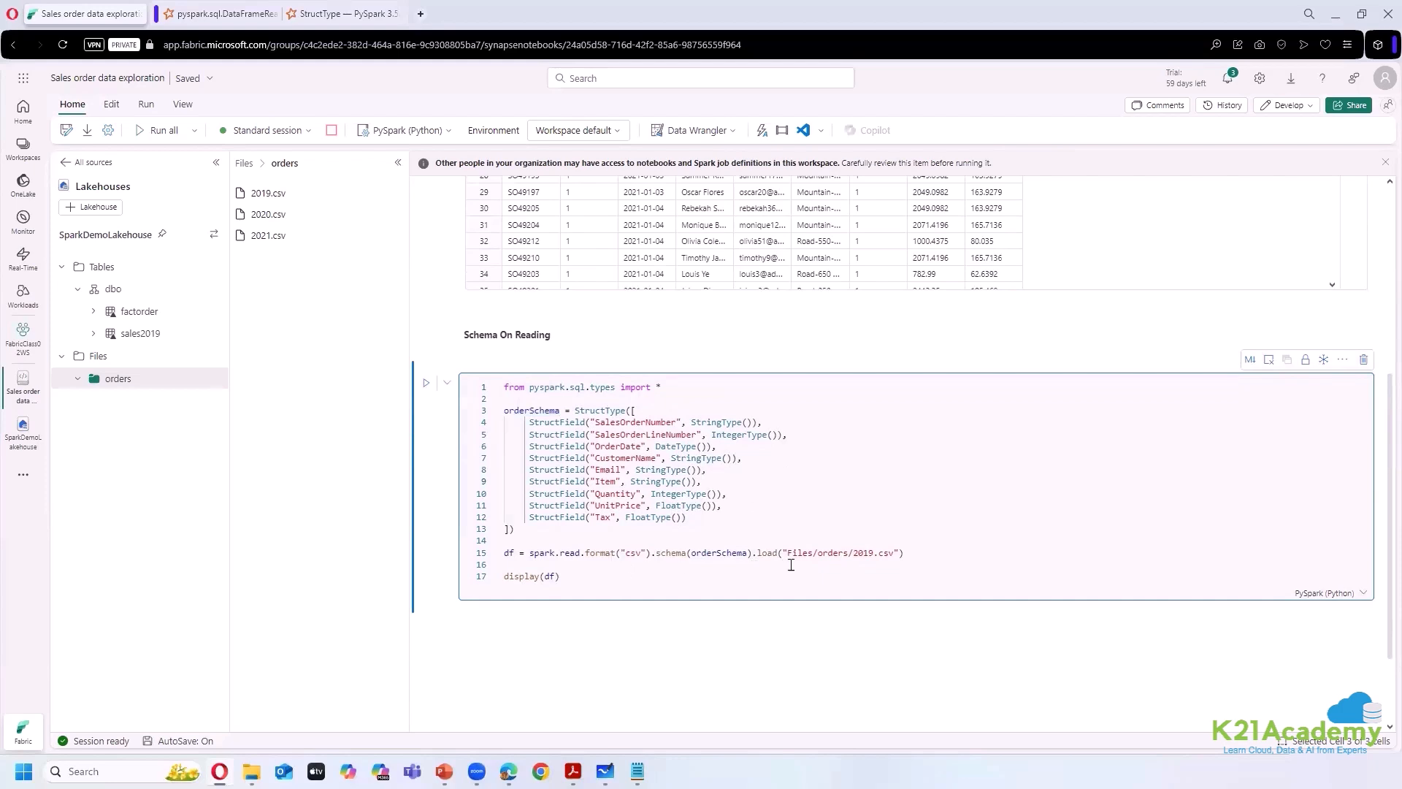
pyautogui.doubleClick(864, 555)
pyautogui.press('BackSpace')
pyautogui.write('*')
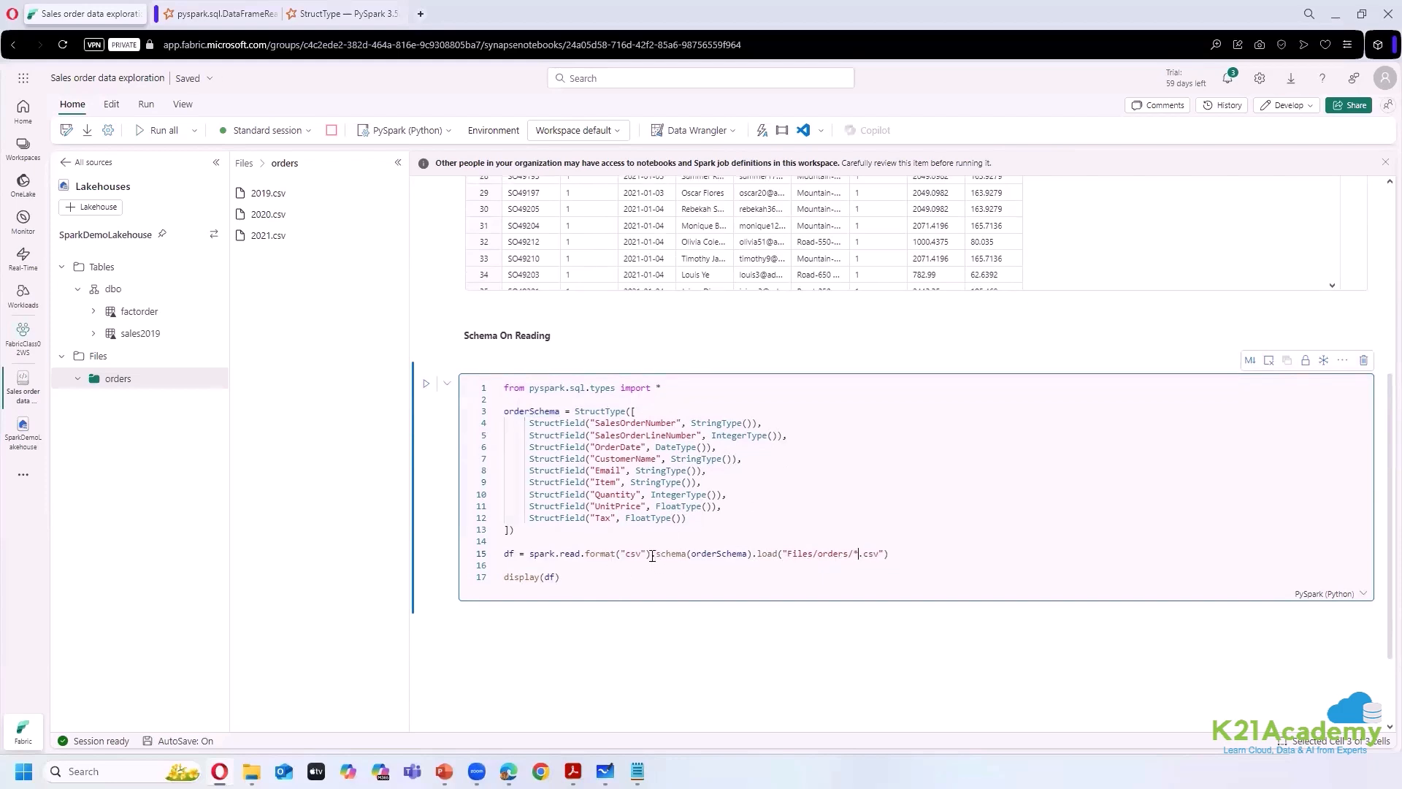
# - Compare the .schema(orderSchema) call with the schema parameter and the spark.read.load example in the DataFrameReader.load documentation
pyautogui.moveTo(652, 553); pyautogui.dragTo(746, 554)
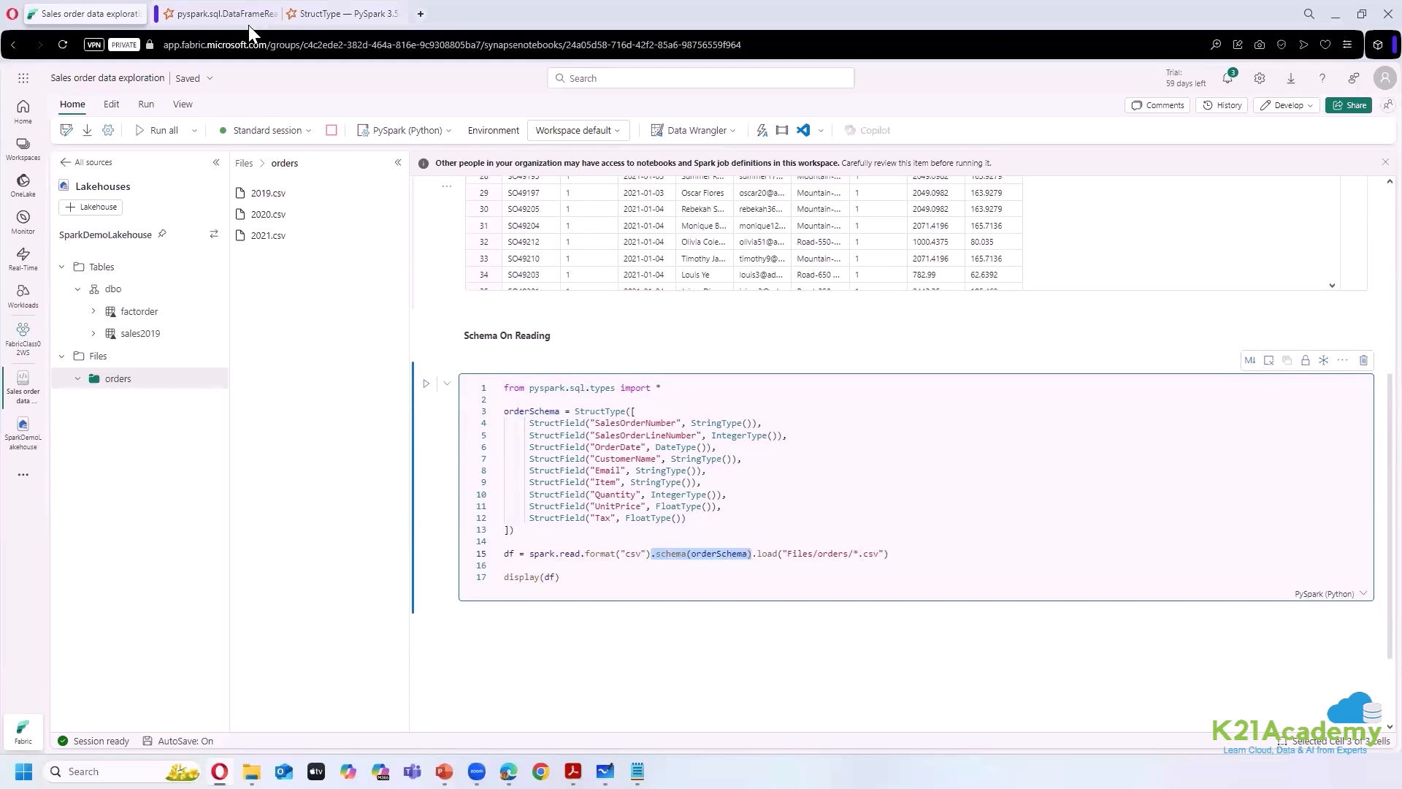
pyautogui.click(219, 16)
pyautogui.moveTo(538, 449); pyautogui.dragTo(582, 451)
pyautogui.scroll(-3, 1128, 495)
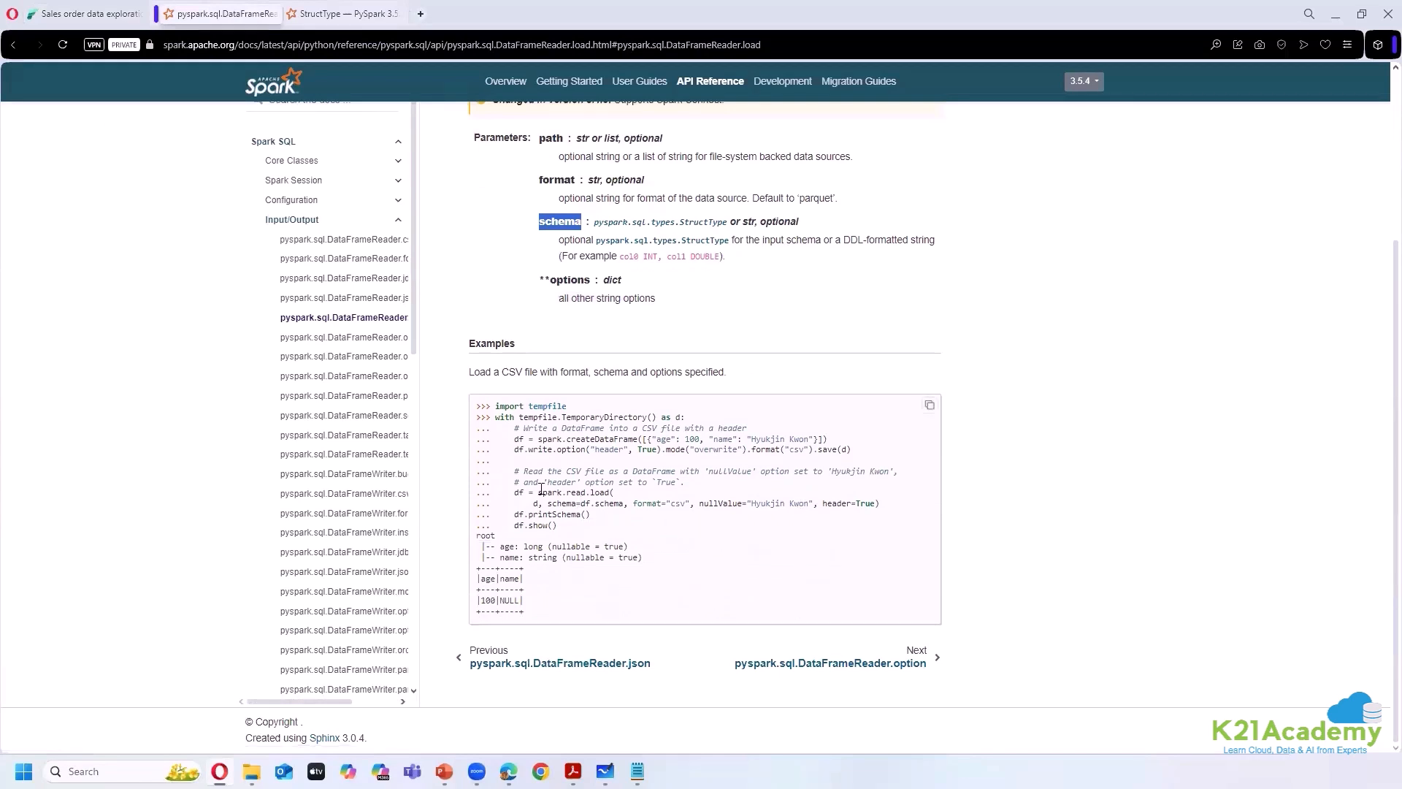
pyautogui.moveTo(538, 492); pyautogui.dragTo(625, 504)
pyautogui.click(1004, 468)
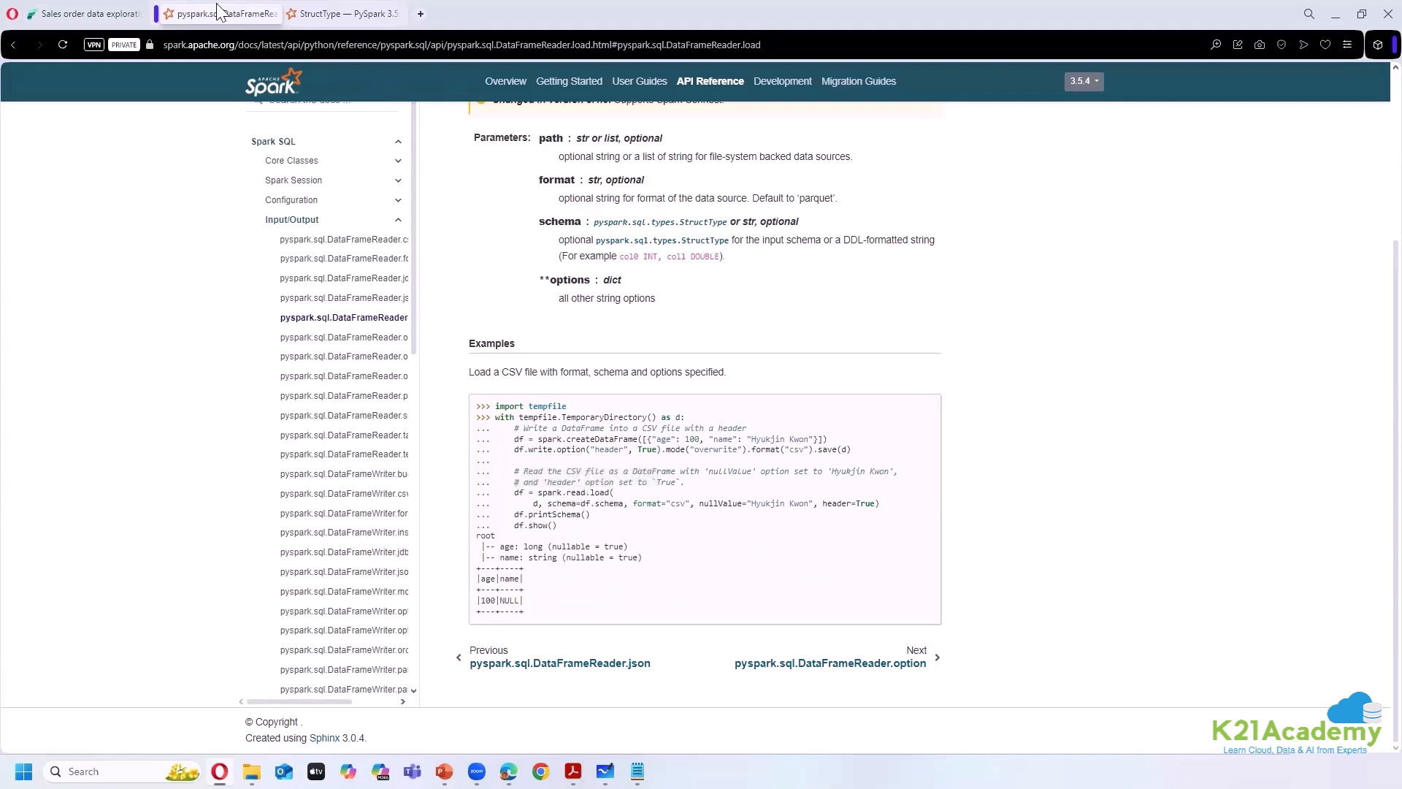
# - Back in the notebook, run the orderSchema cell and review the column names and types in its output table
pyautogui.click(64, 16)
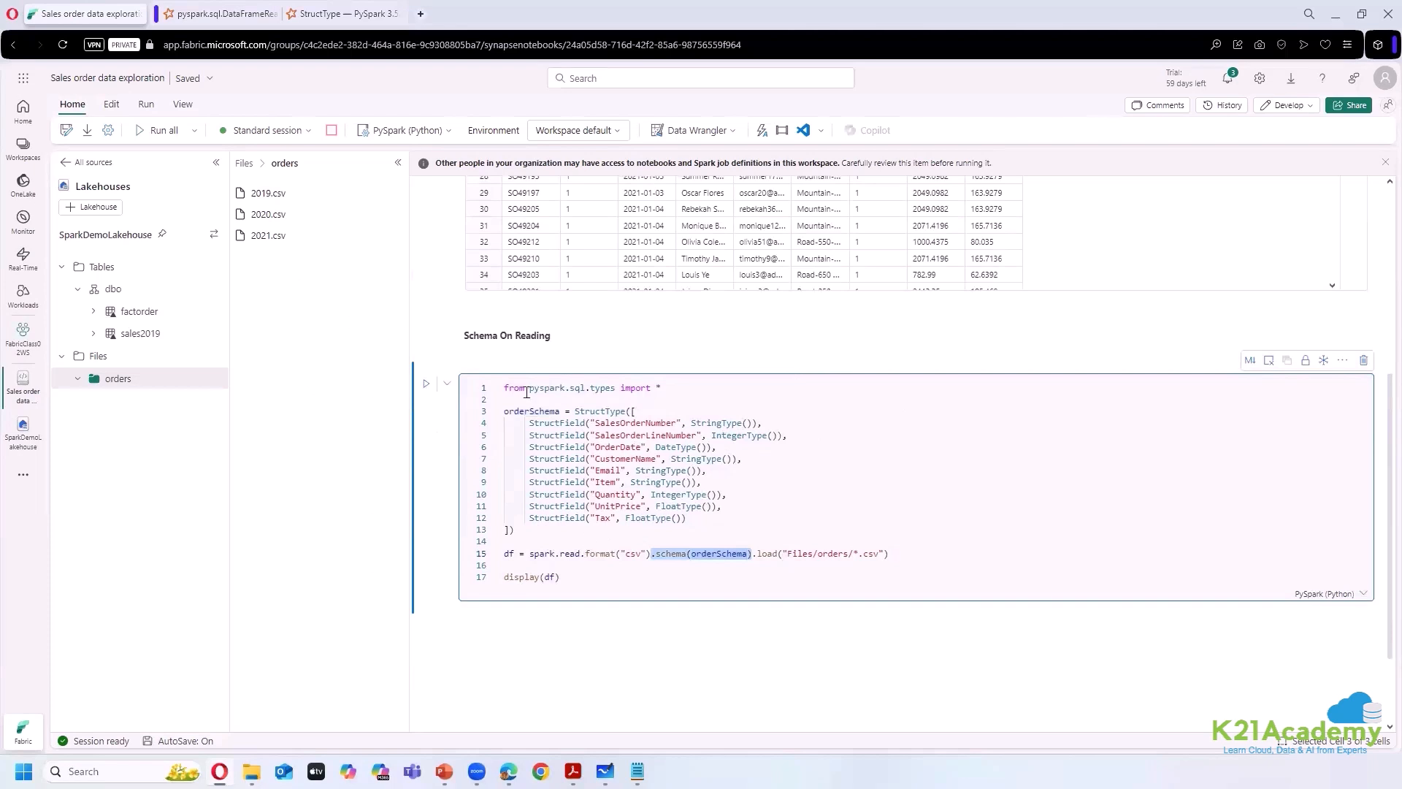
pyautogui.hotkey('shift', 'Return')
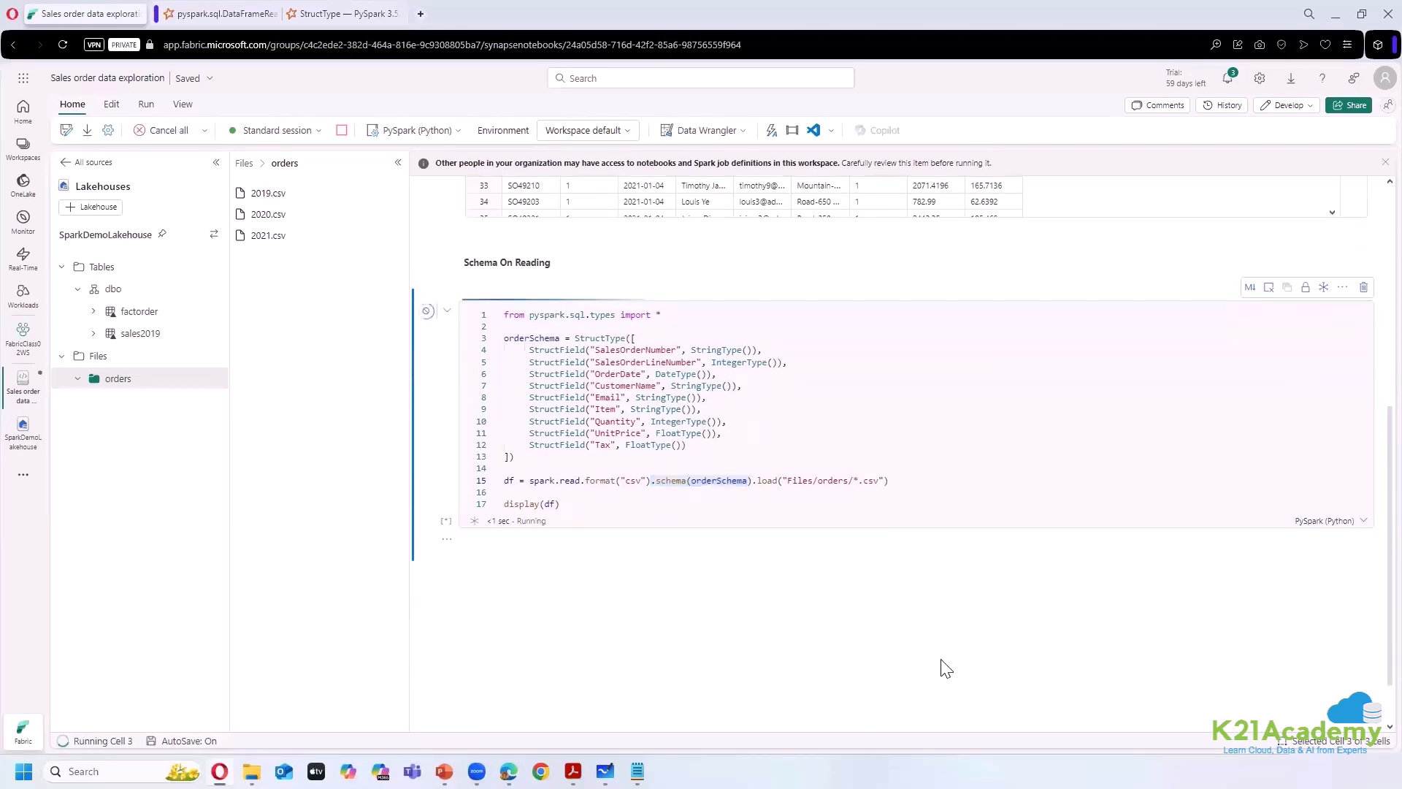
pyautogui.scroll(-1, 947, 669)
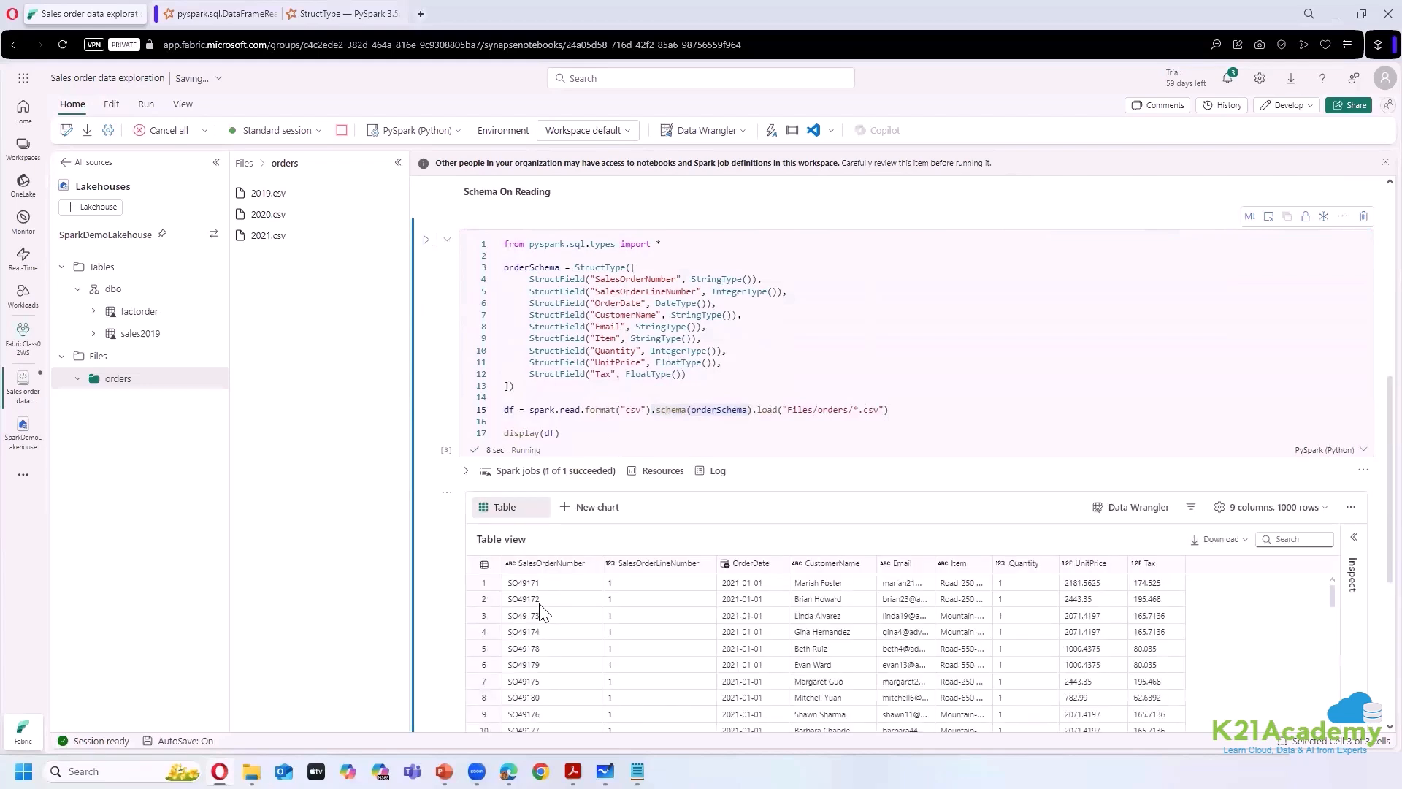
pyautogui.scroll(-2, 439, 533)
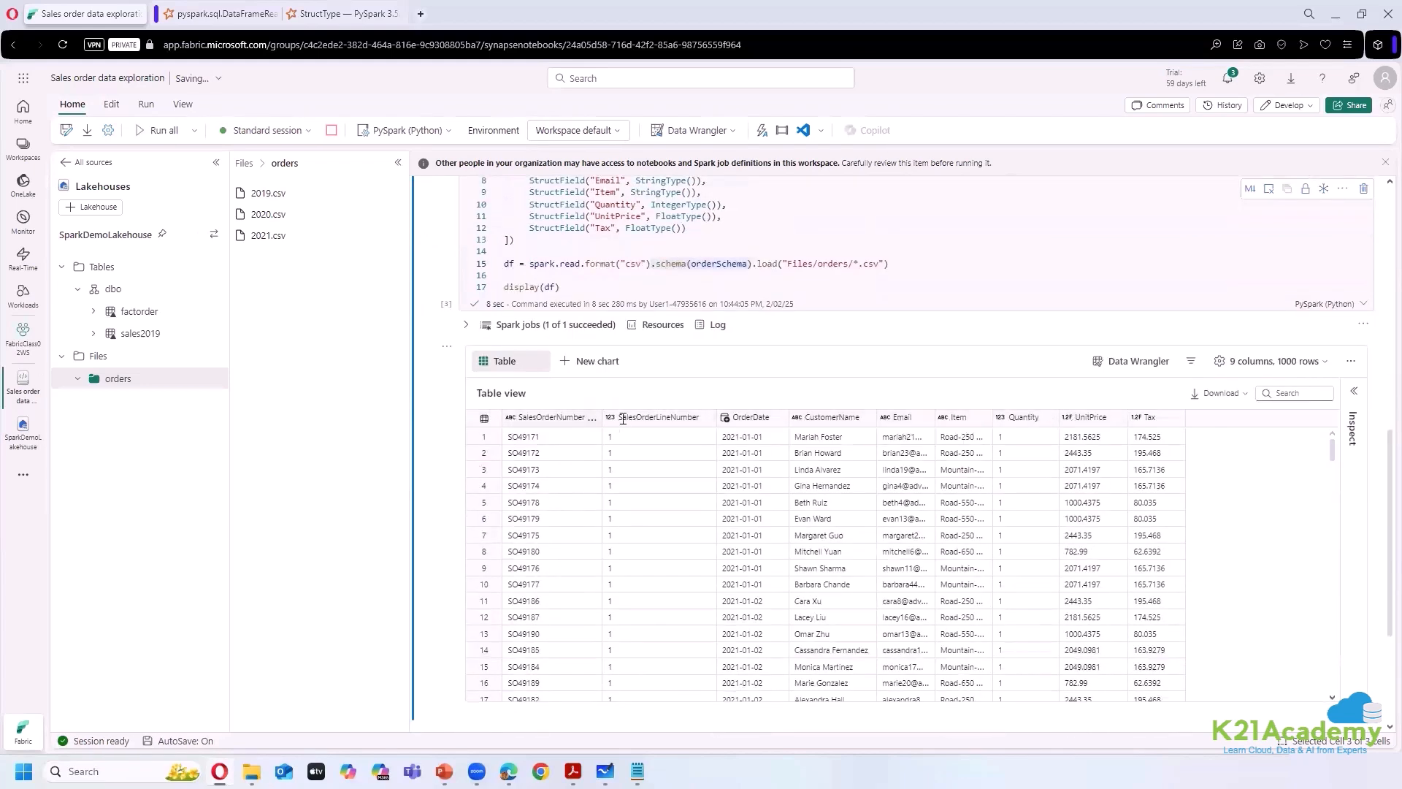
pyautogui.scroll(-2, 434, 467)
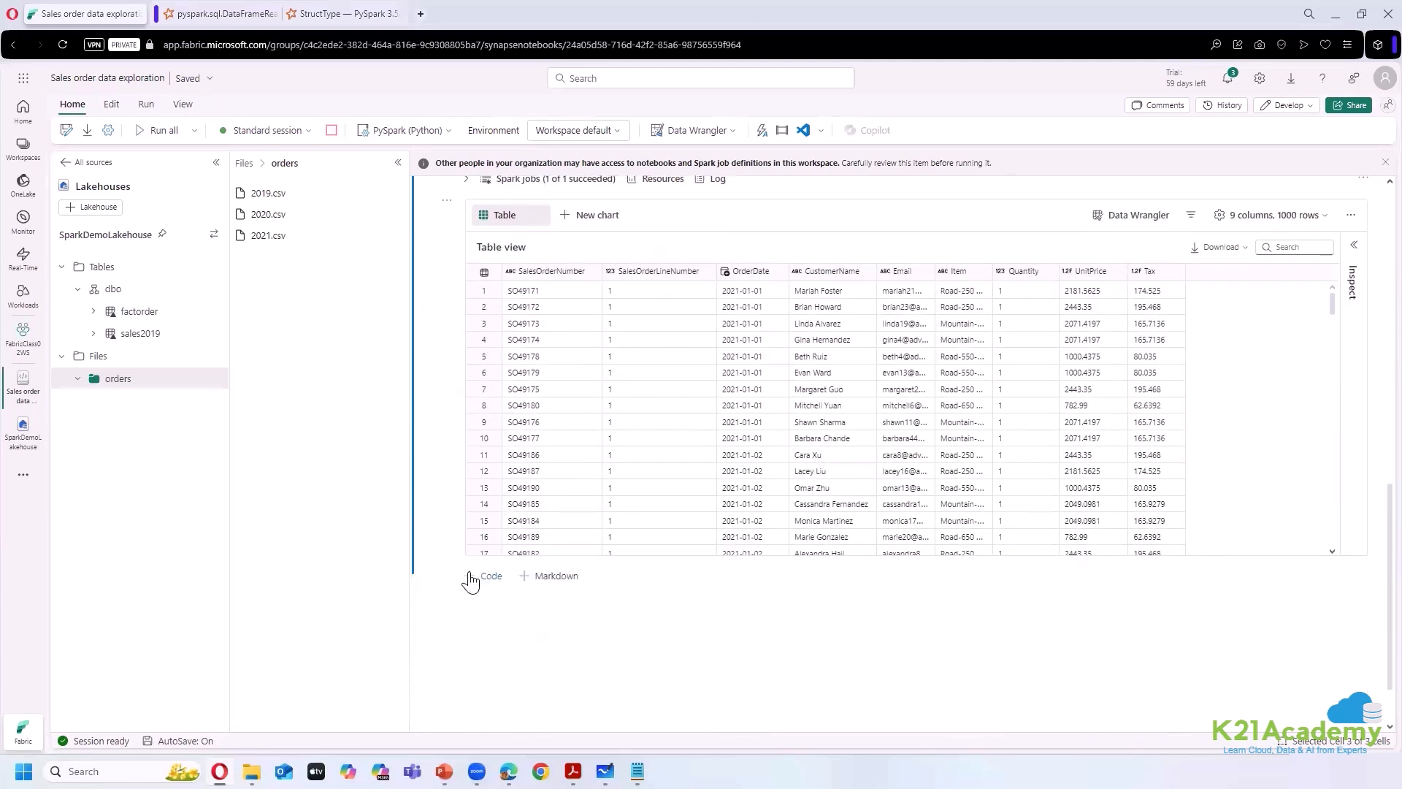
# - Add a code cell below the table output, run df.printSchema in it and inspect the listed fields and data types
pyautogui.click(479, 579)
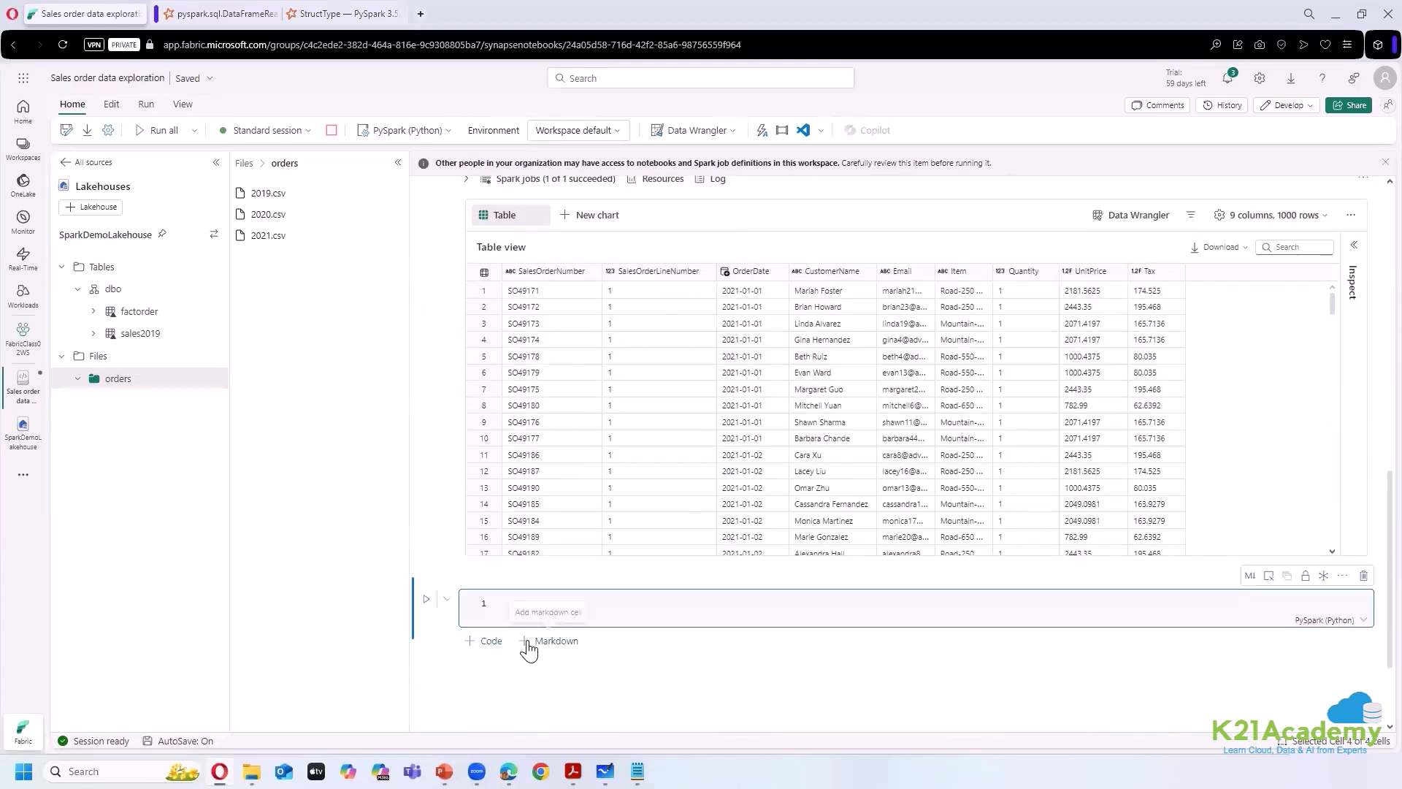
pyautogui.write('d')
pyautogui.write('f.orint')
pyautogui.write('printSchema')
pyautogui.hotkey('ctrl', 'Return')
pyautogui.scroll(-2, 611, 532)
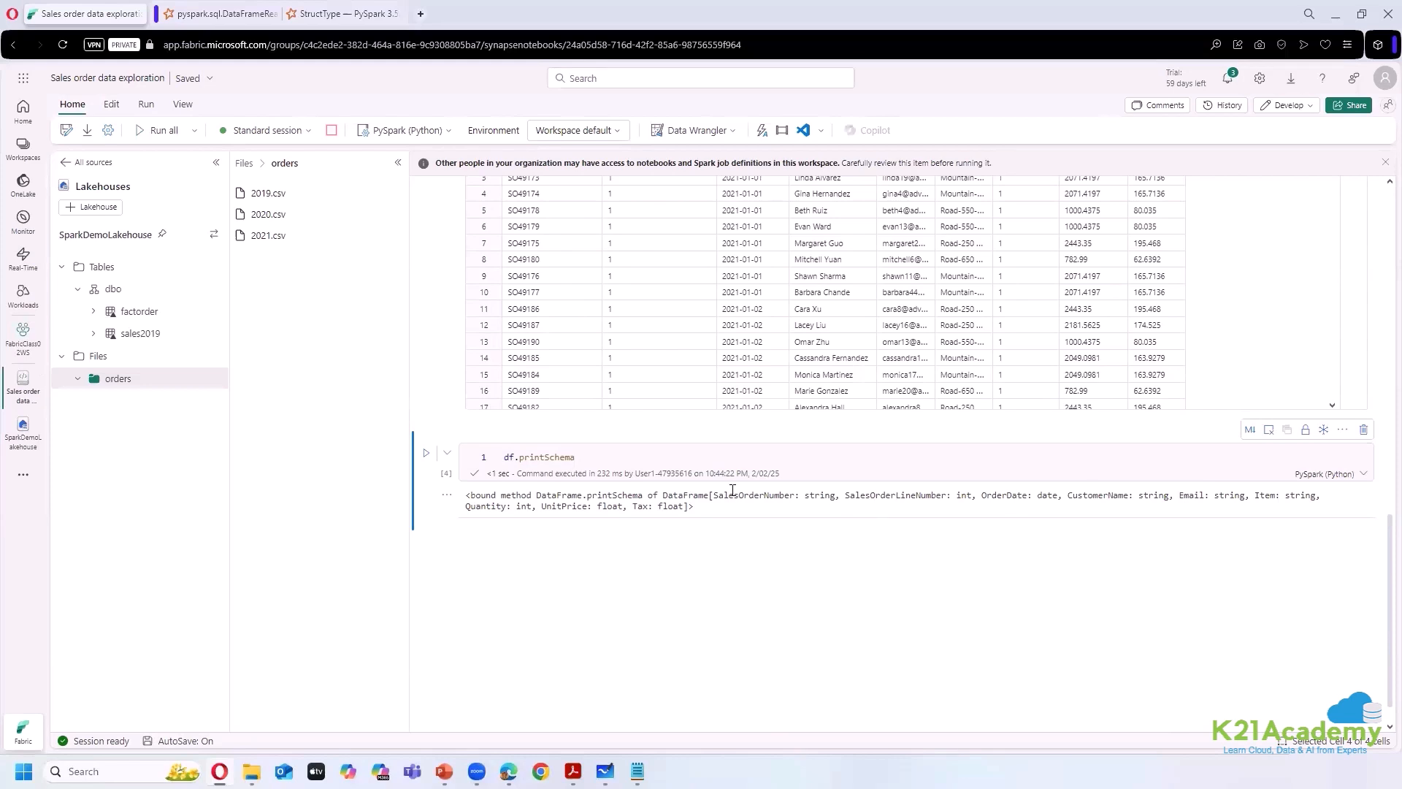
pyautogui.moveTo(715, 495); pyautogui.dragTo(684, 506)
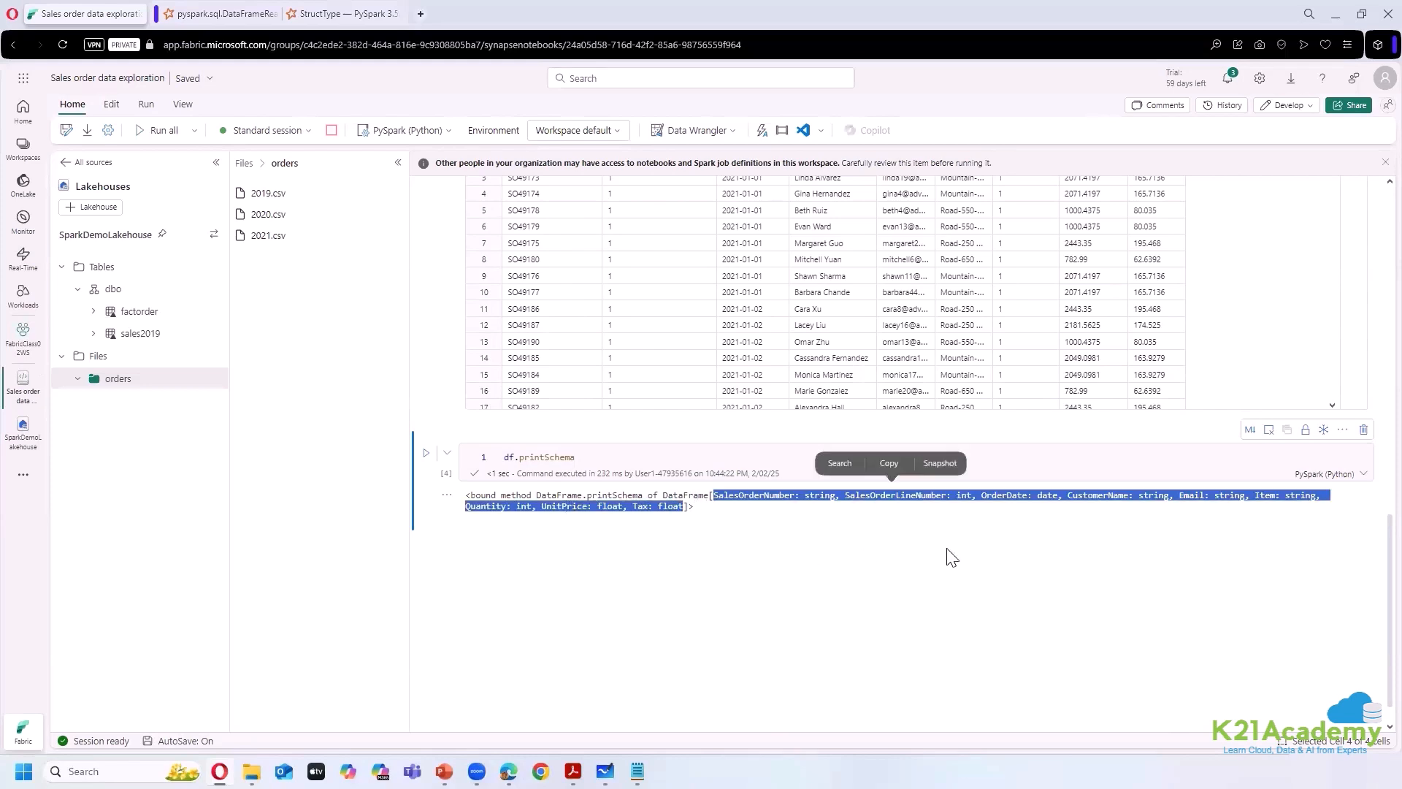
# - Switch to the k21academy.com/dp70002/ page in Chrome and review its address and the free Fabric Data Engineer class details
pyautogui.hotkey('ctrl', '2')
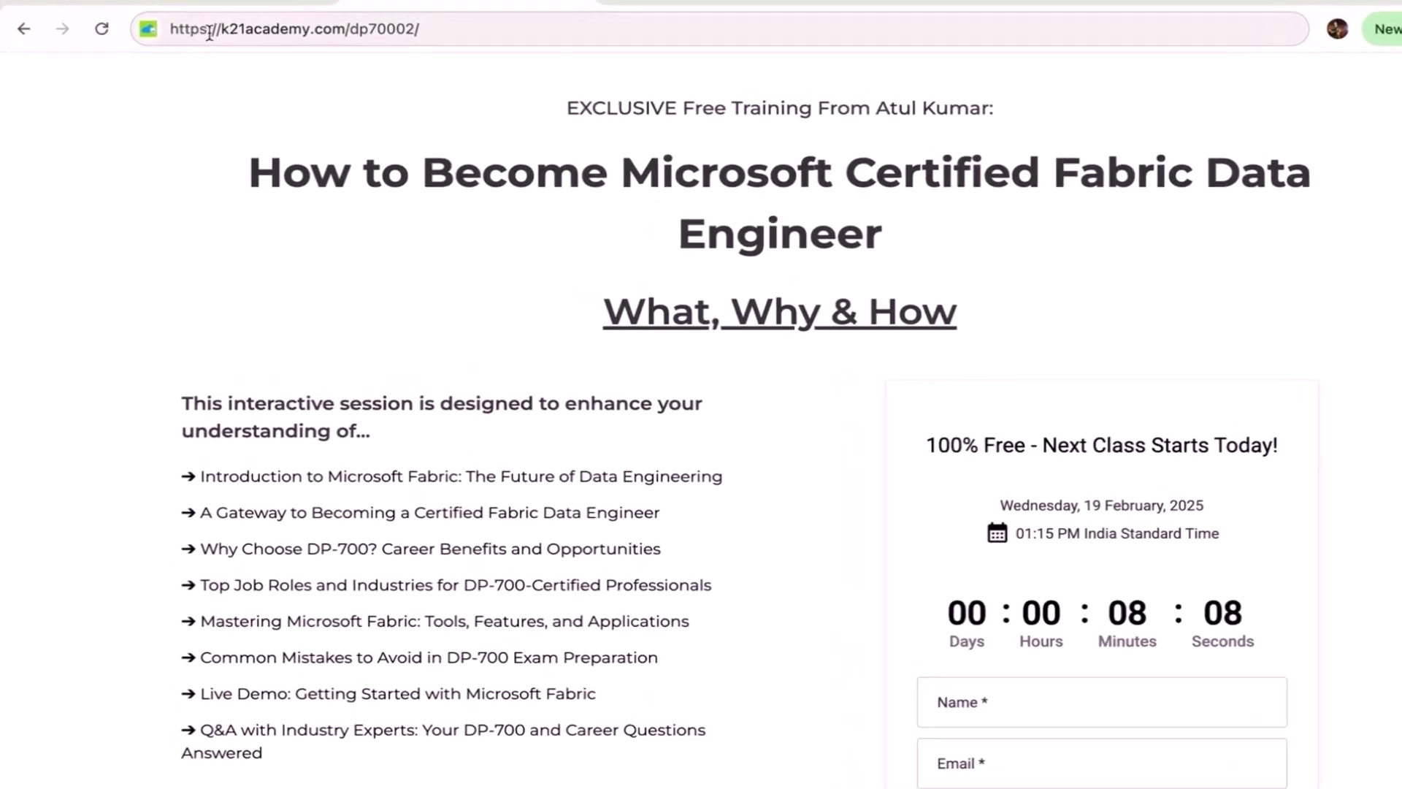
pyautogui.moveTo(194, 22); pyautogui.dragTo(249, 27)
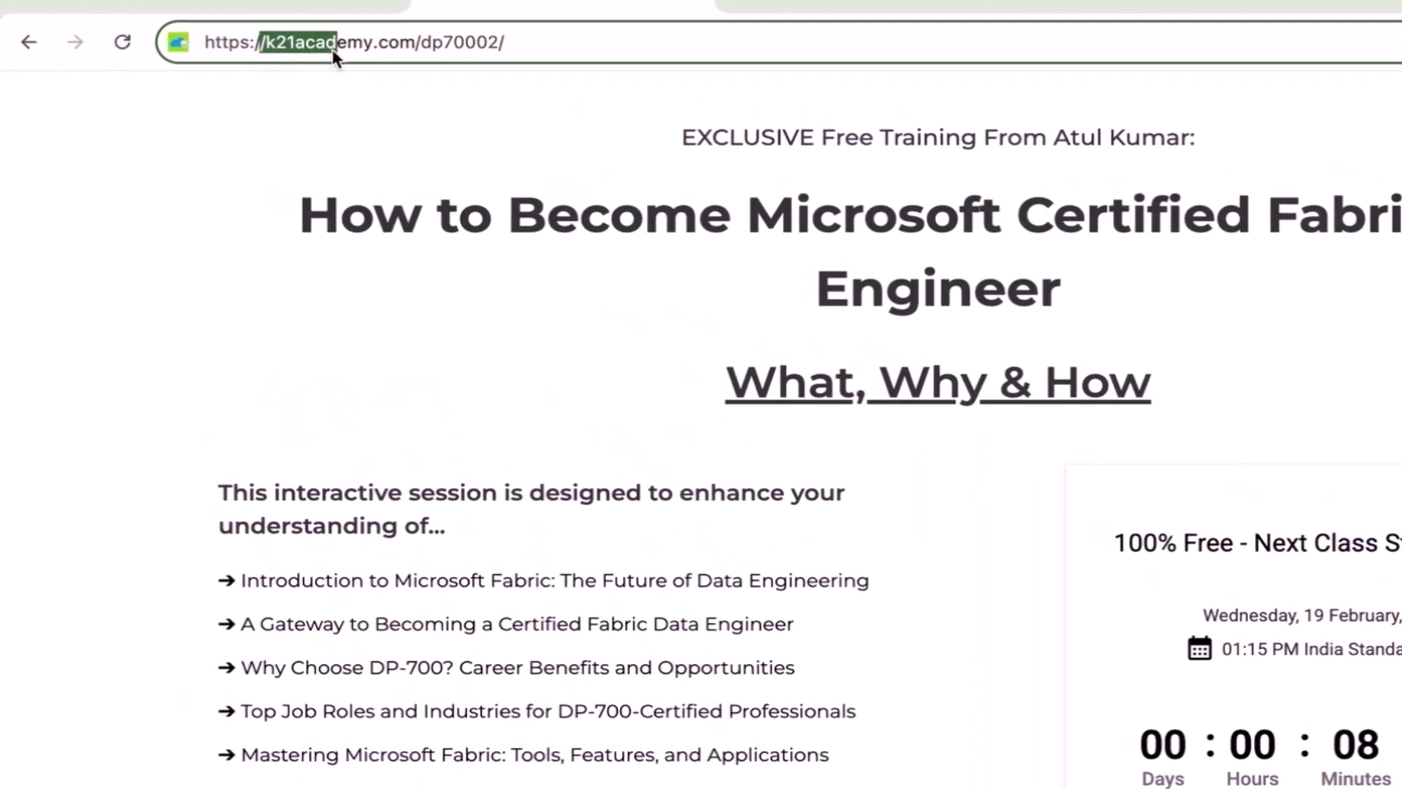
pyautogui.moveTo(333, 55); pyautogui.dragTo(515, 31)
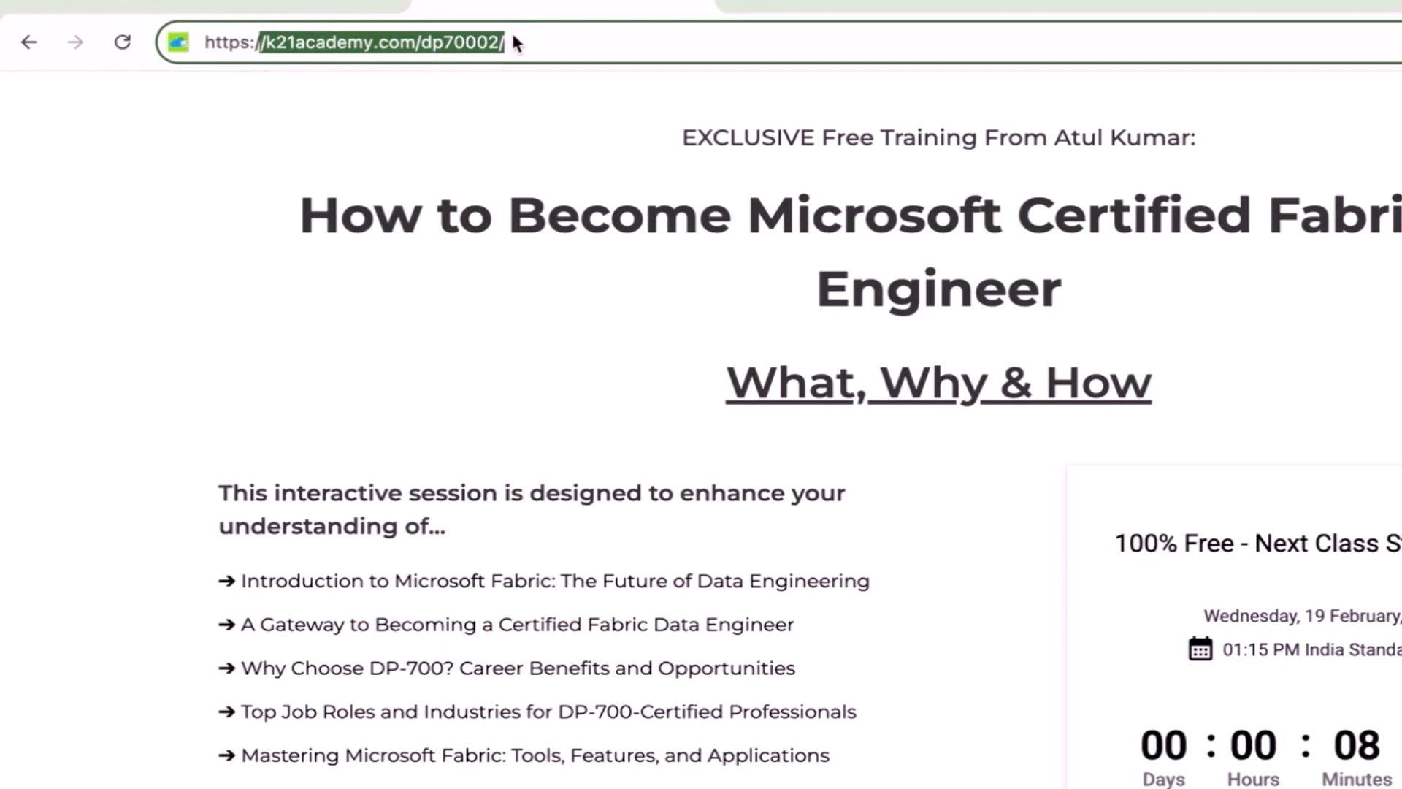
pyautogui.click(512, 32)
pyautogui.scroll(-3, 484, 232)
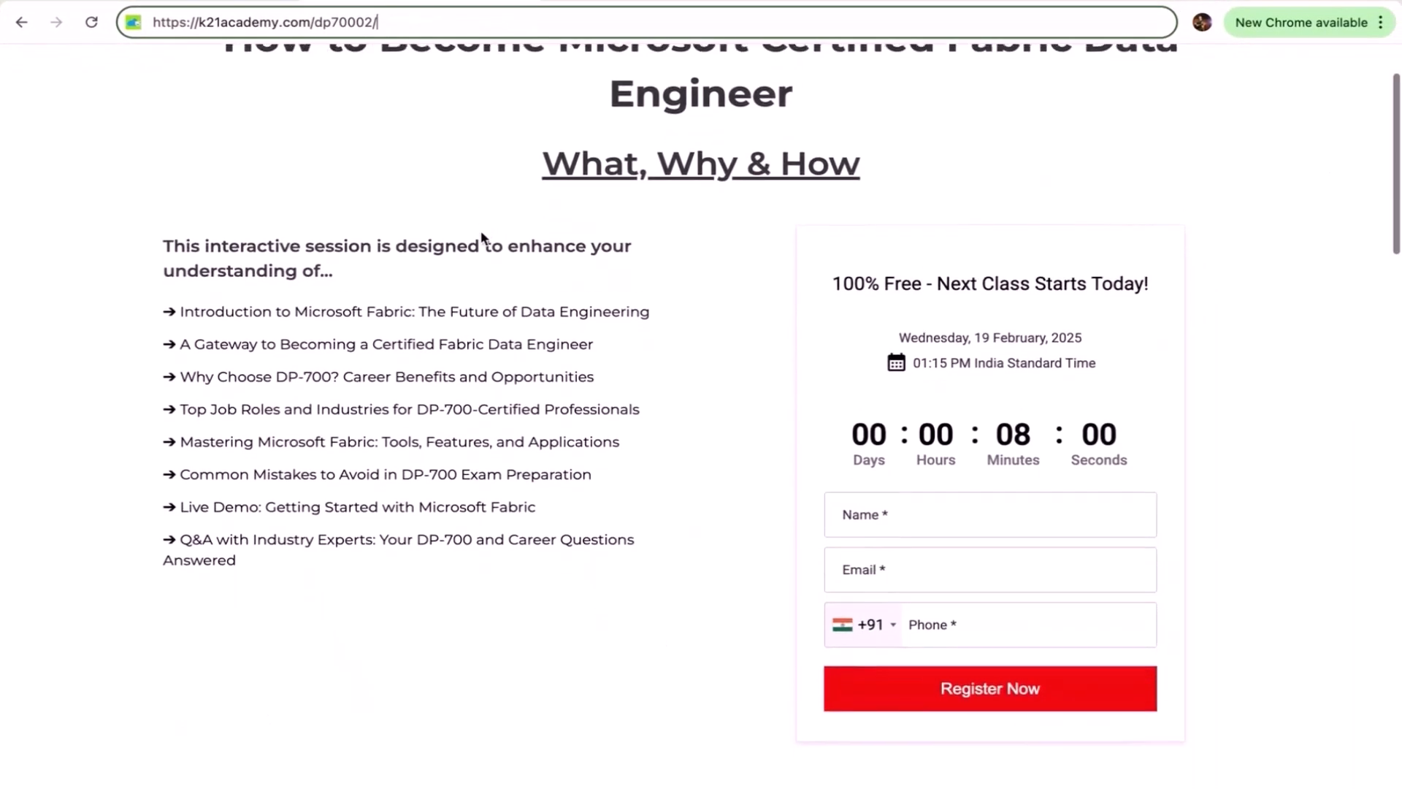
# - Register for the free class with the attendee's name, e-mail and phone number, and look over the confirmation page
pyautogui.click(886, 454)
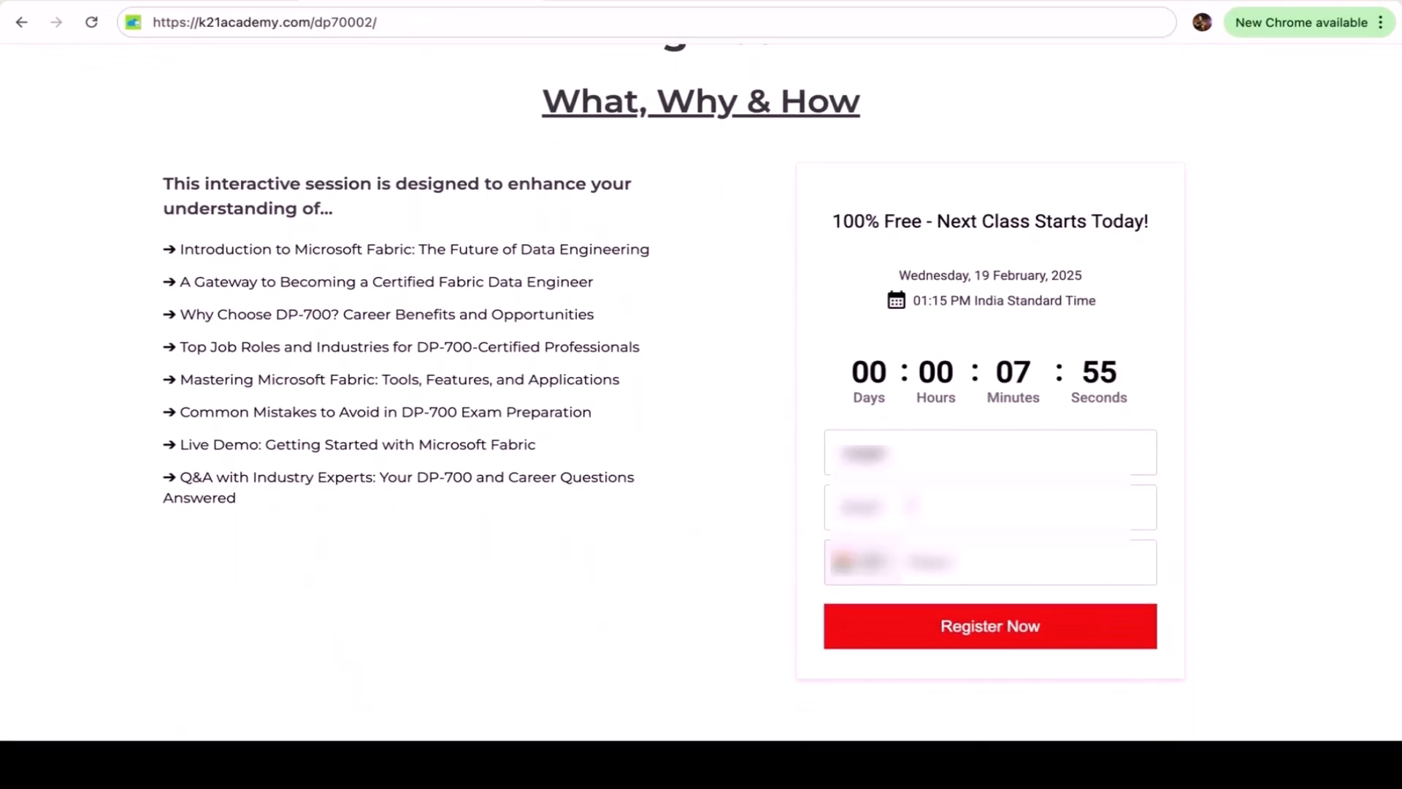
pyautogui.write('email')
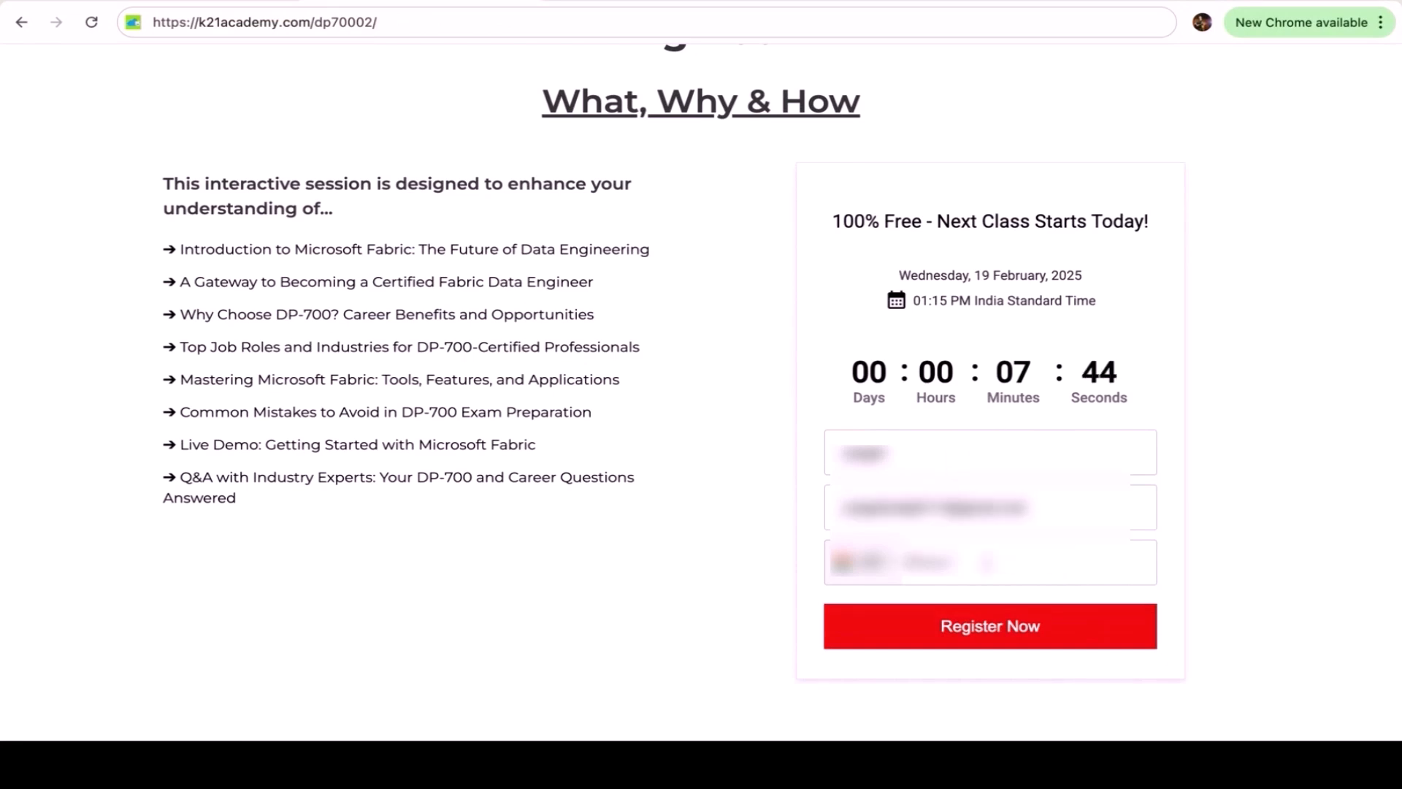
pyautogui.write('phone')
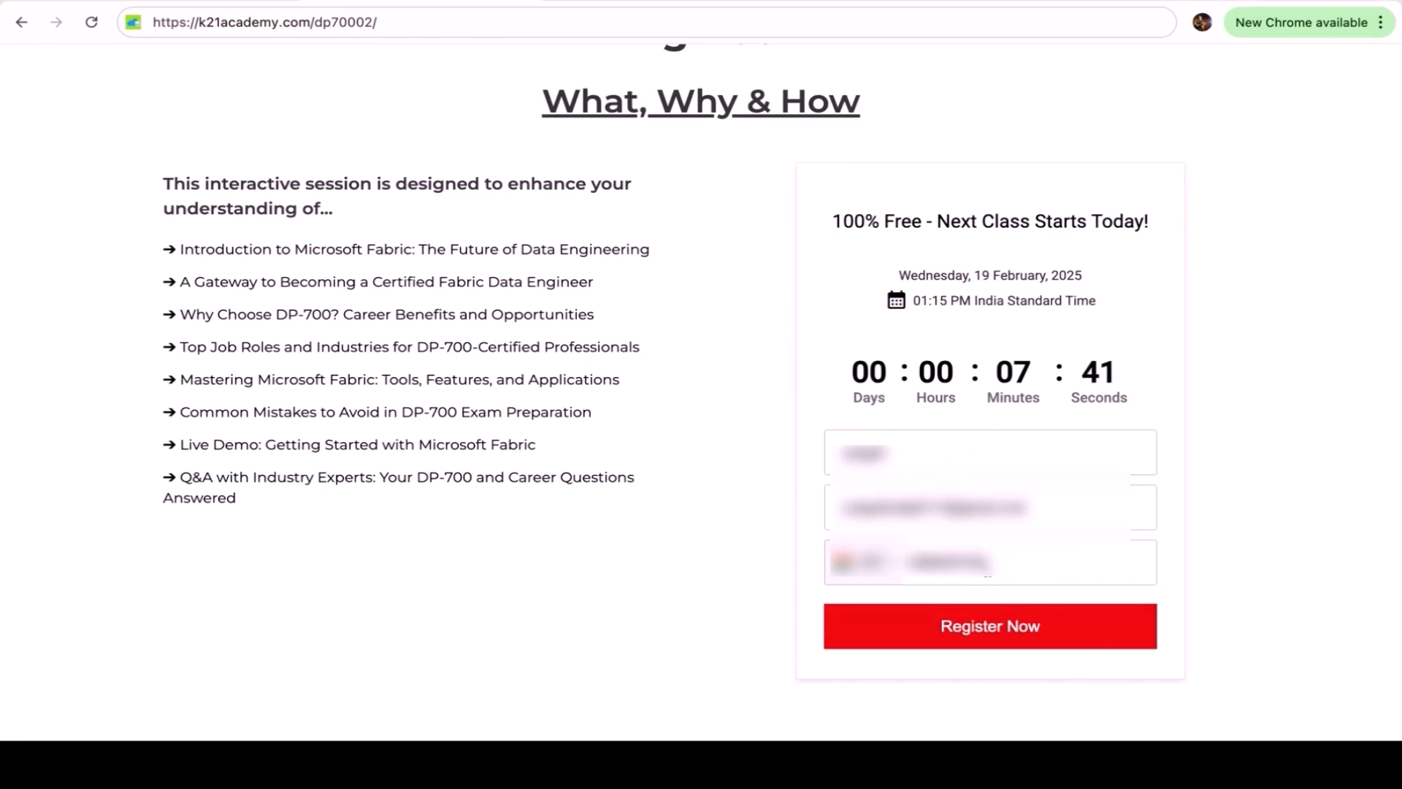
pyautogui.click(1028, 626)
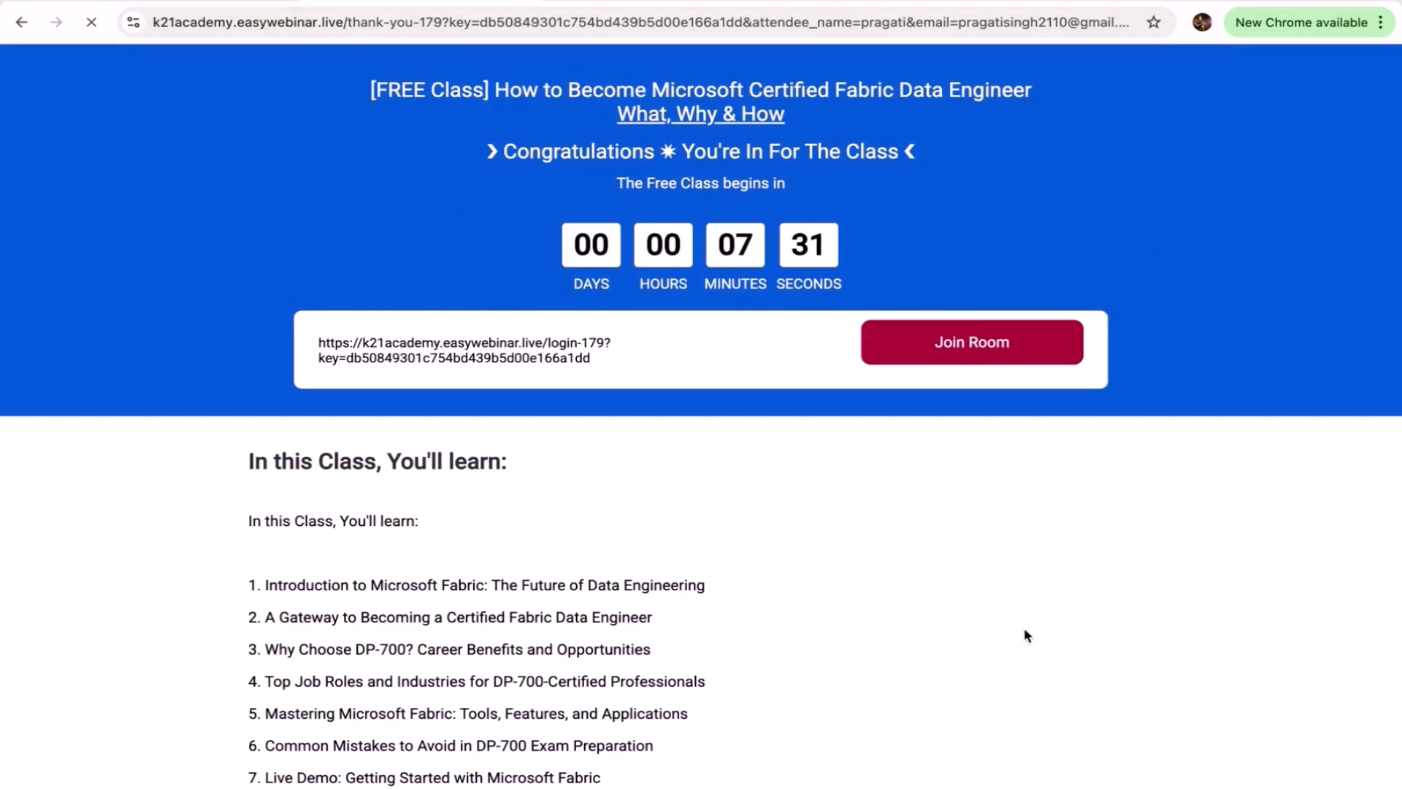
pyautogui.scroll(-3, 1023, 632)
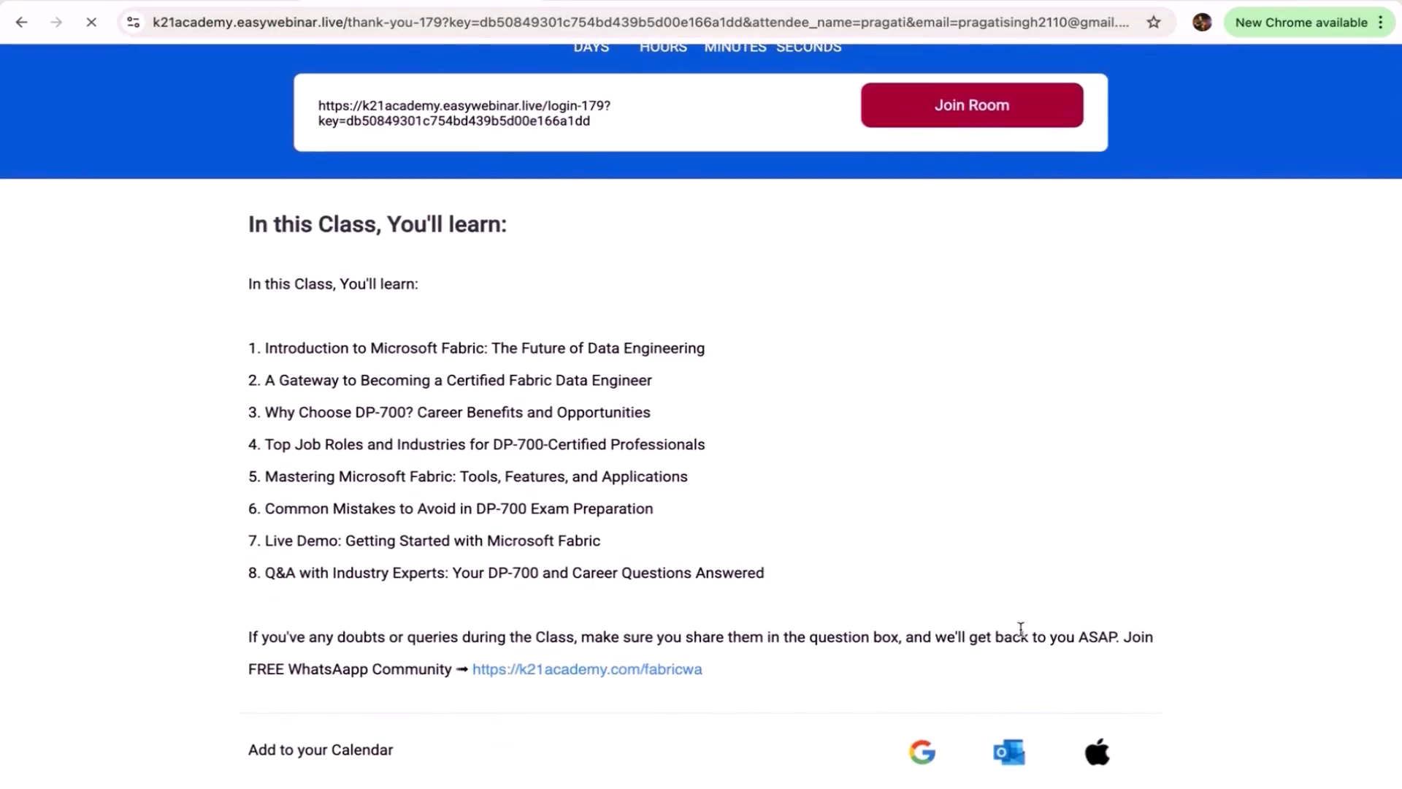
pyautogui.scroll(3, 888, 595)
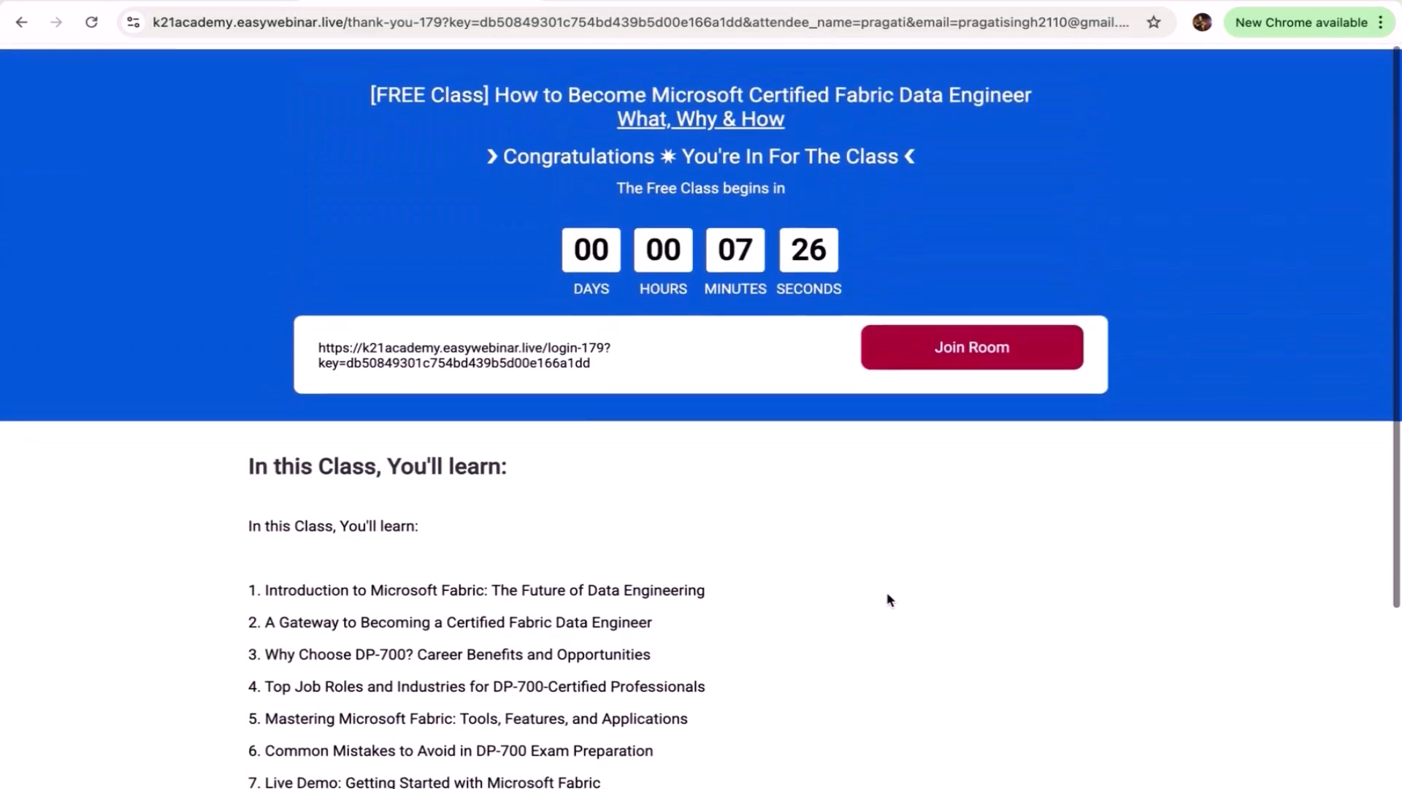